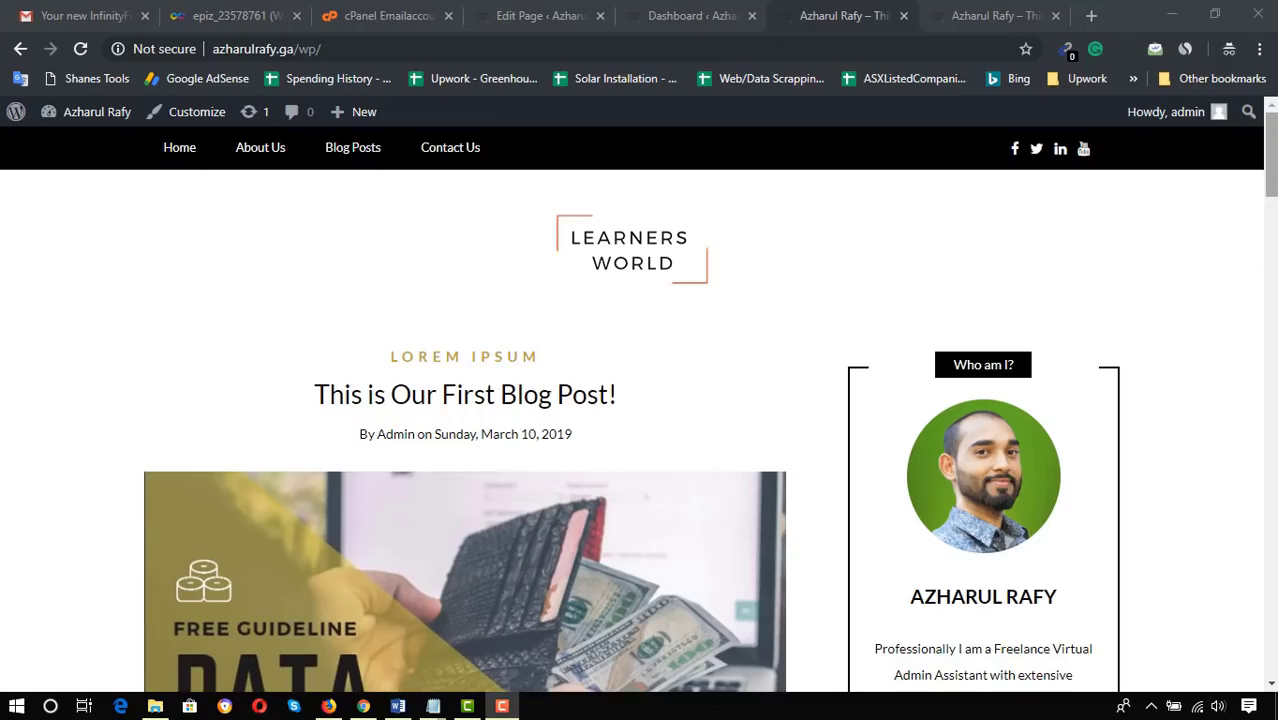
Browse the blog's posts, return to the top, and open the blog's Facebook page.
{"action": "scroll", "coordinate": [640, 400], "scroll_direction": "down", "scroll_amount": 2}
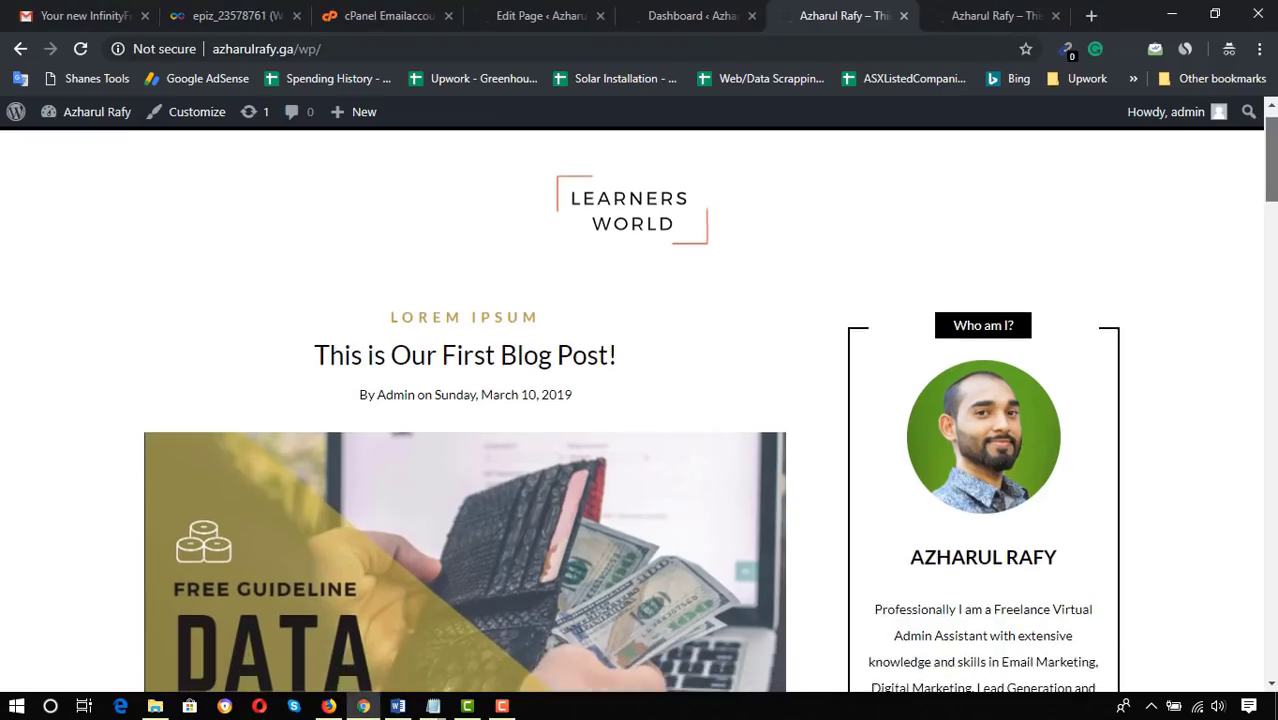
{"action": "scroll", "coordinate": [640, 400], "scroll_direction": "down", "scroll_amount": 4}
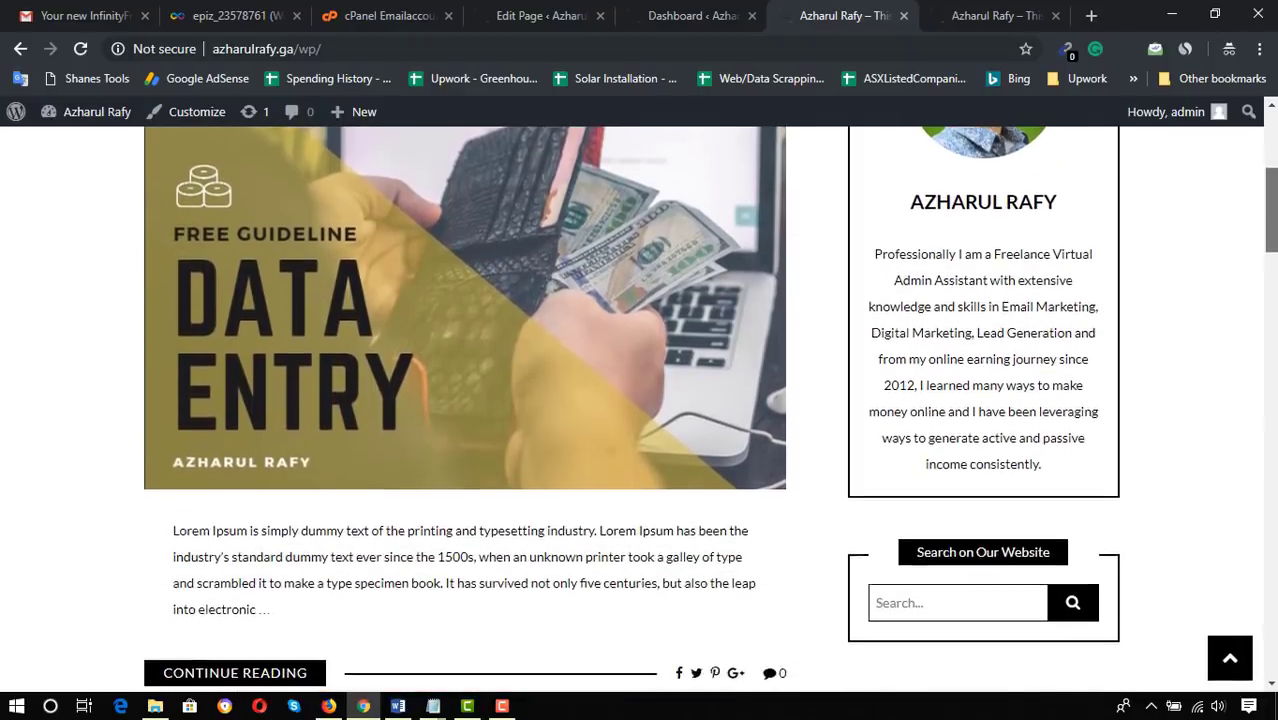
{"action": "scroll", "coordinate": [1263, 318], "scroll_direction": "down", "scroll_amount": 5}
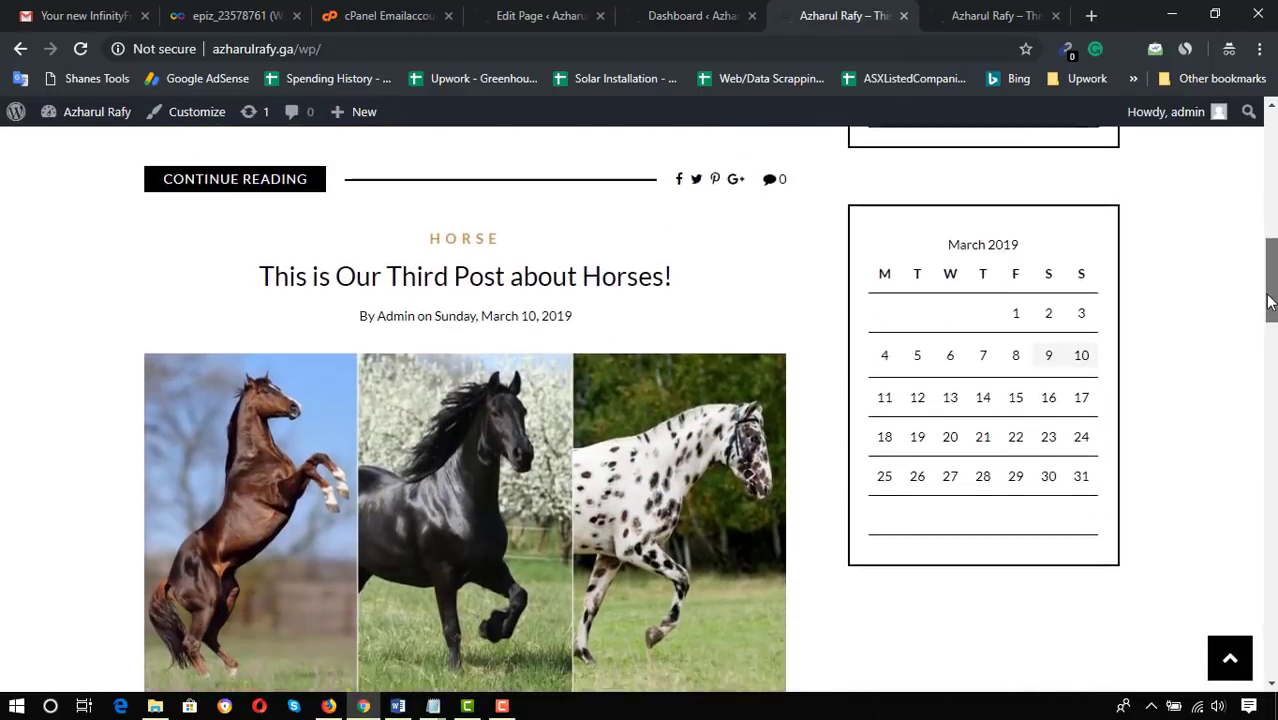
{"action": "scroll", "coordinate": [1263, 318], "scroll_direction": "down", "scroll_amount": 10}
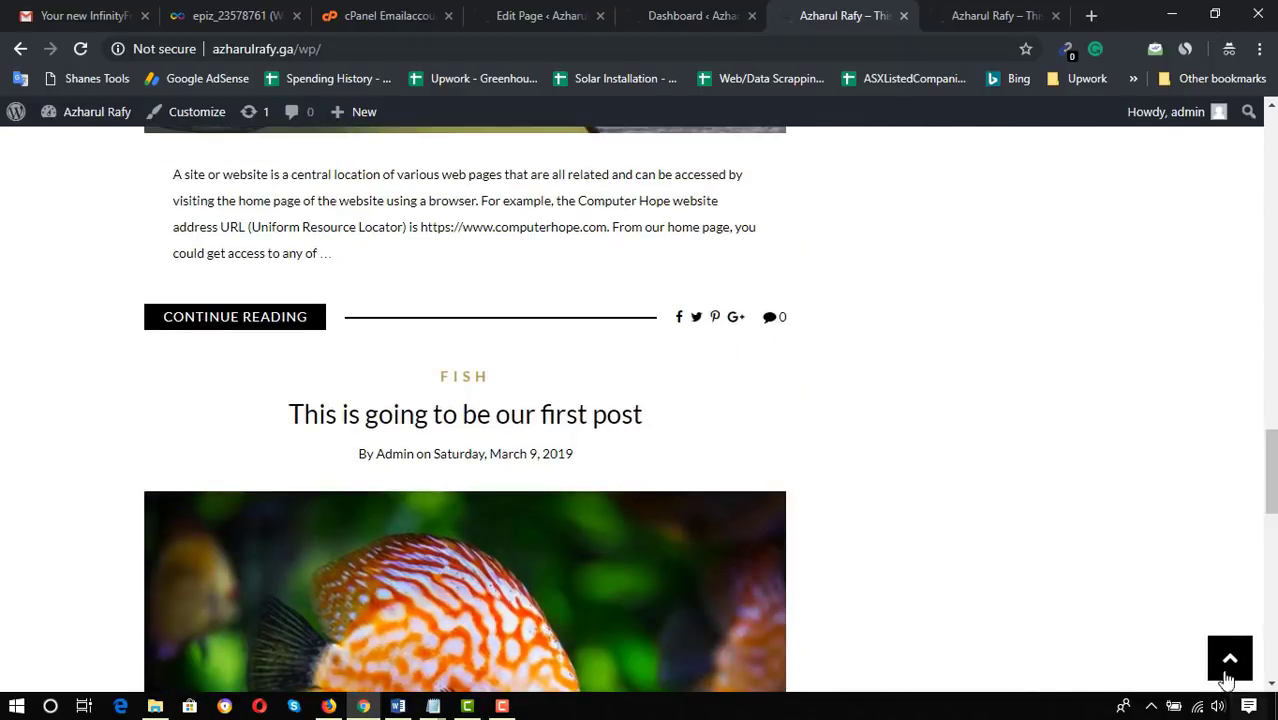
{"action": "left_click", "coordinate": [1228, 670]}
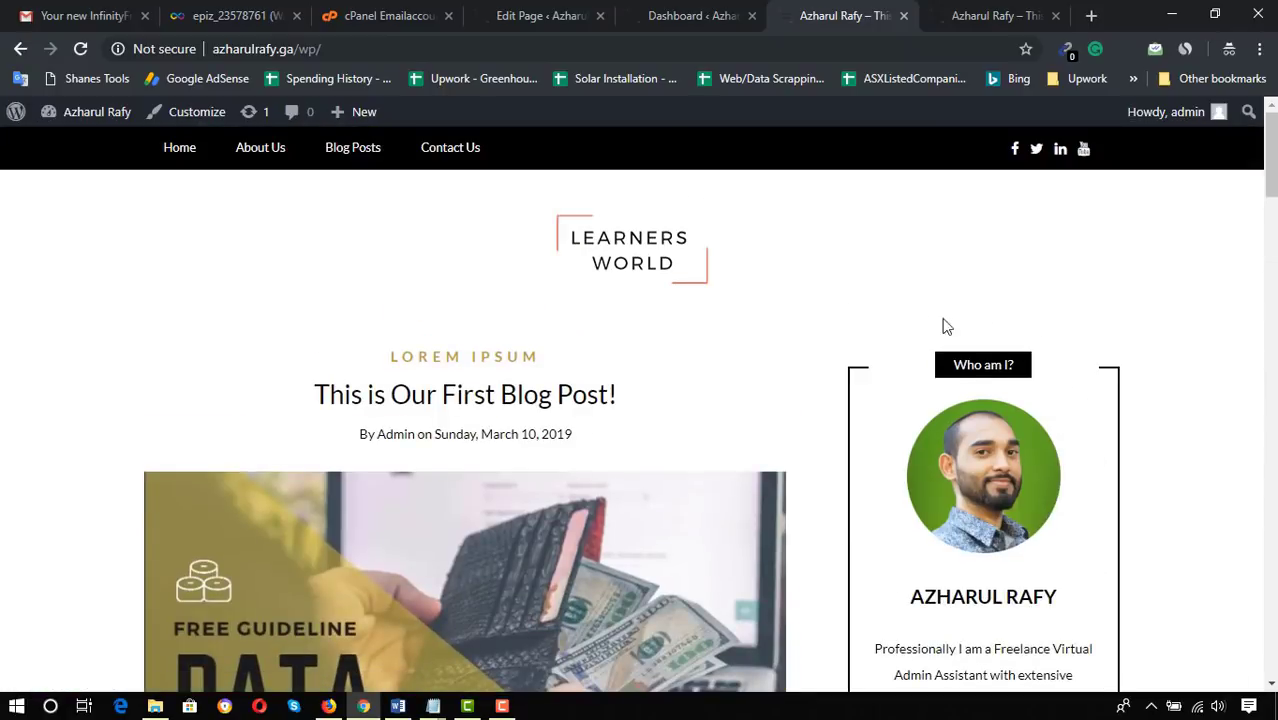
{"action": "left_click", "coordinate": [1016, 150]}
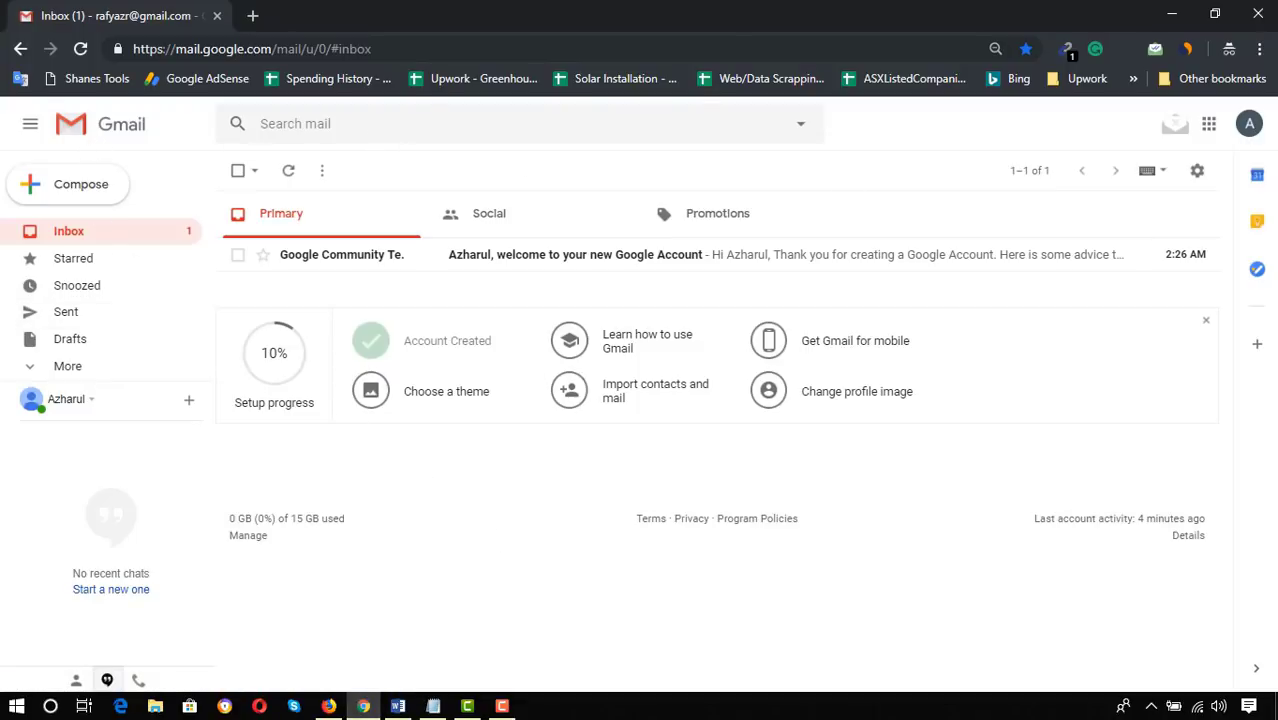
Copy the signed-in Gmail account's e-mail address and paste it into the untitled Notepad note.
{"action": "left_click", "coordinate": [1249, 125]}
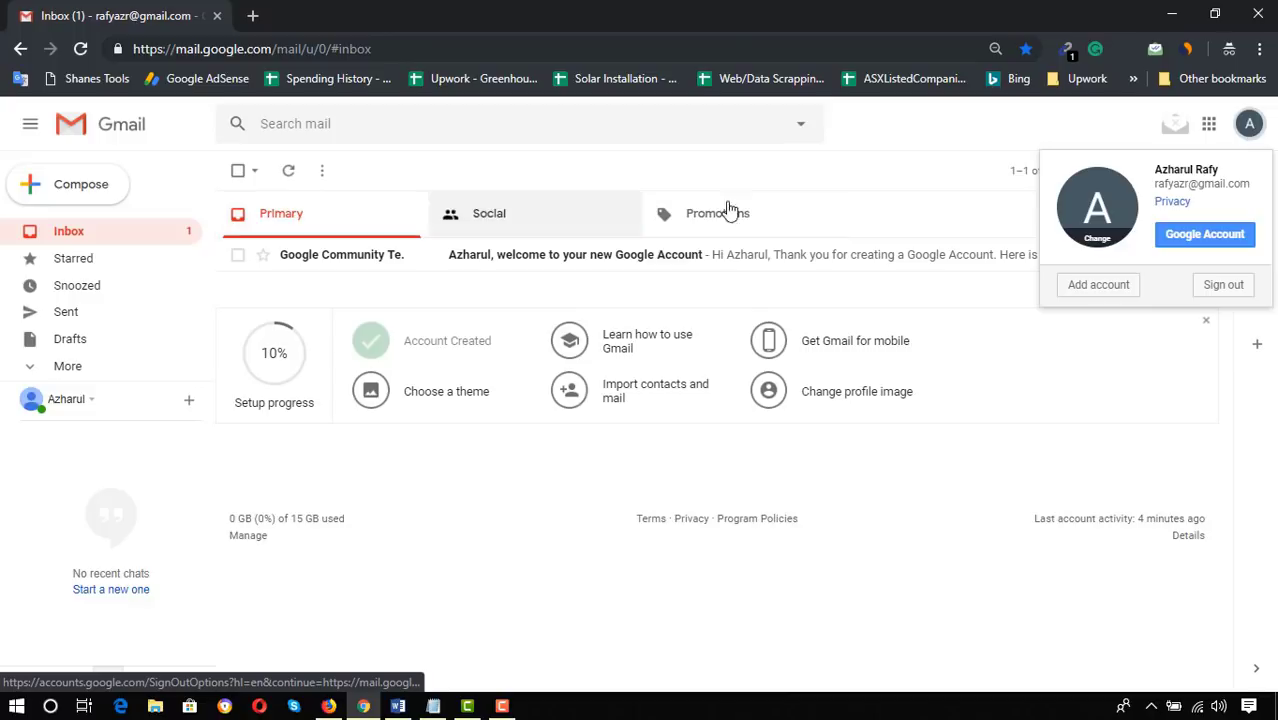
{"action": "triple_click", "coordinate": [1177, 185]}
{"action": "right_click", "coordinate": [1181, 190]}
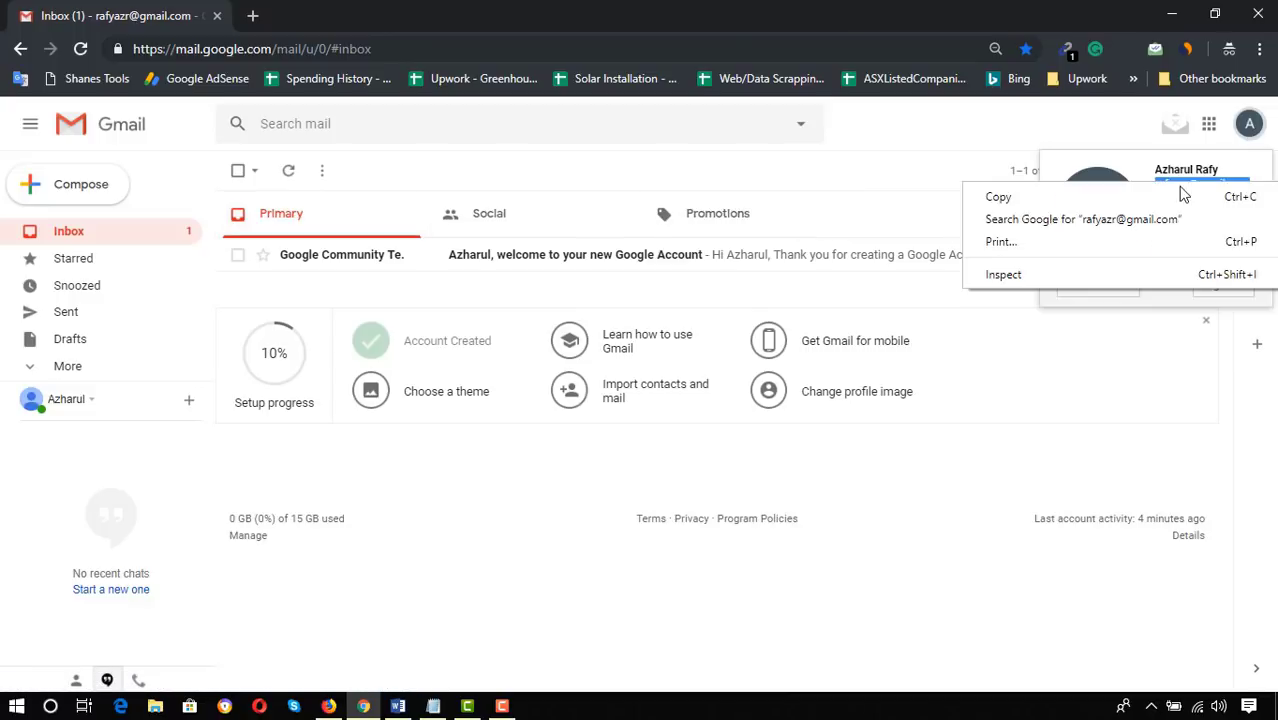
{"action": "left_click", "coordinate": [1110, 197]}
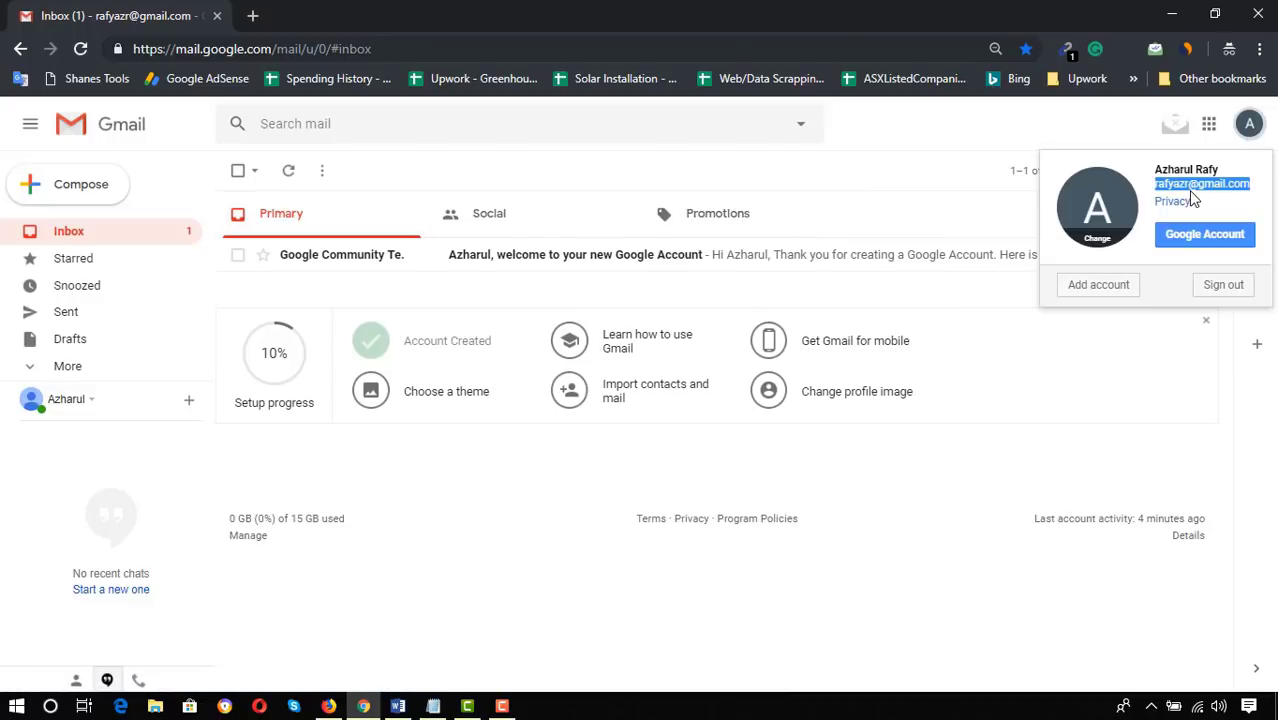
{"action": "left_click", "coordinate": [433, 706]}
{"action": "key", "text": "ctrl+v"}
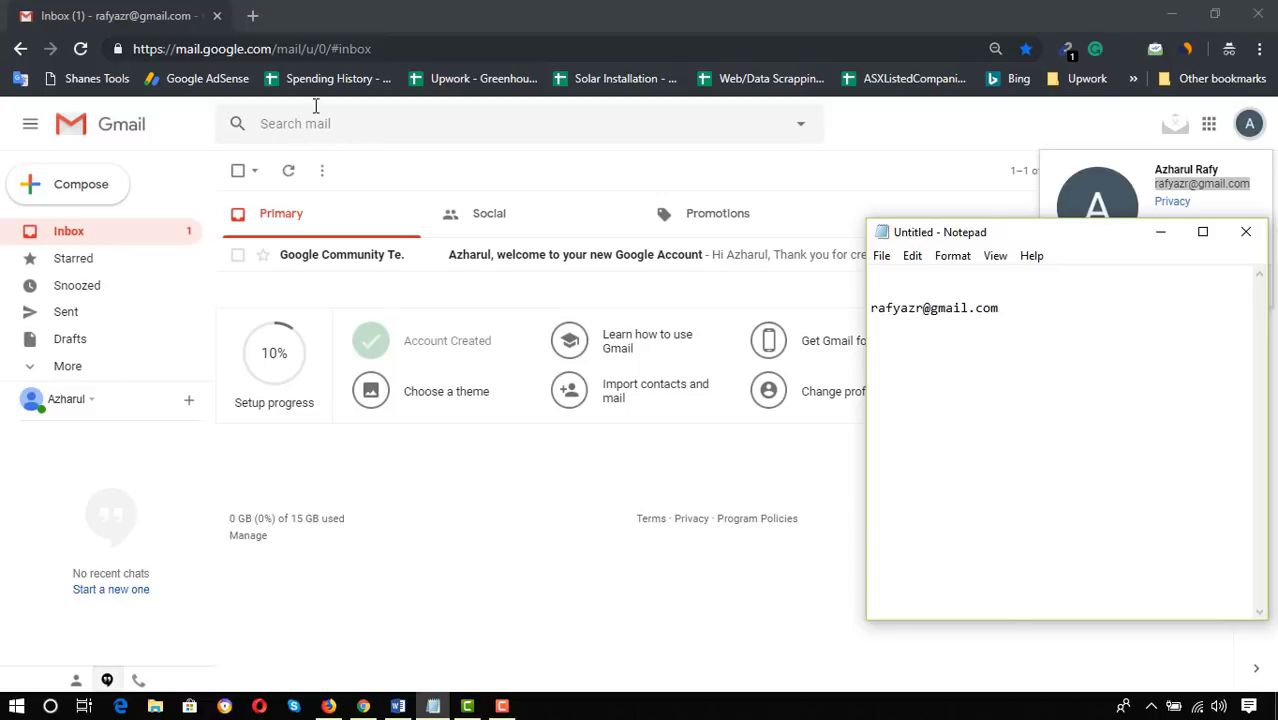
Search Google for 'freenom' and open the Freenom result in a new tab.
{"action": "left_click", "coordinate": [253, 16]}
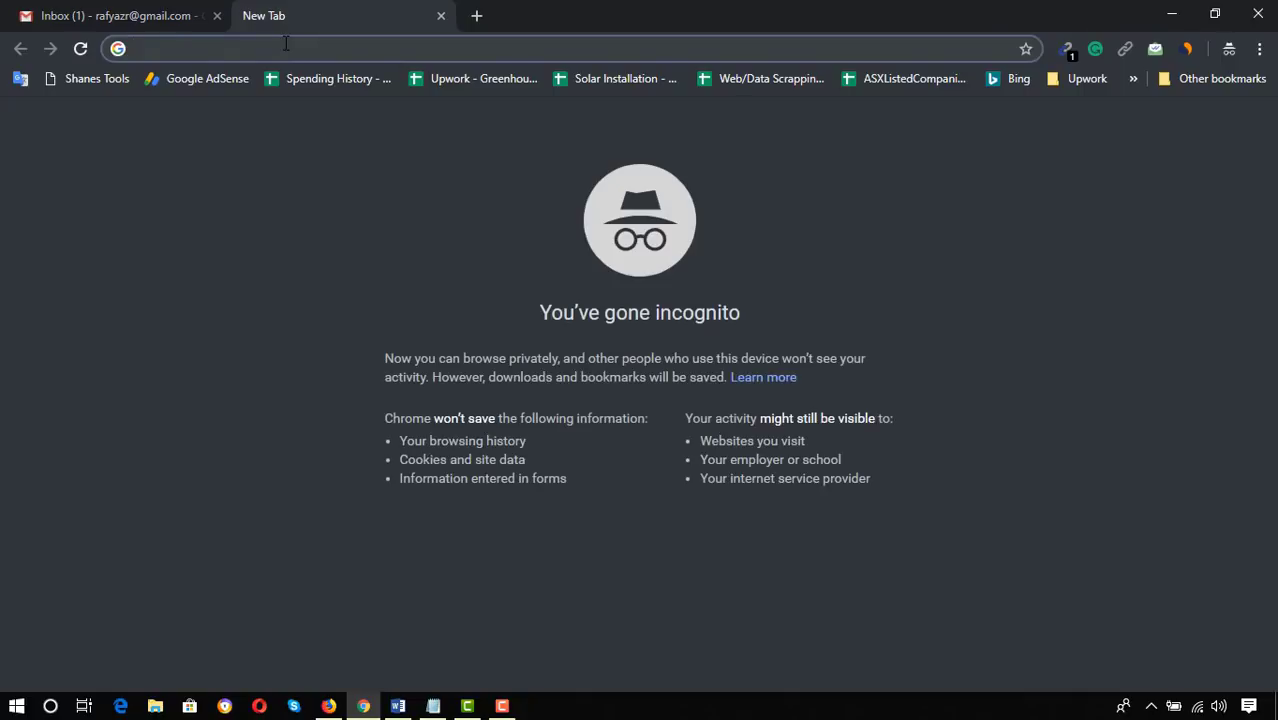
{"action": "type", "text": "freenom"}
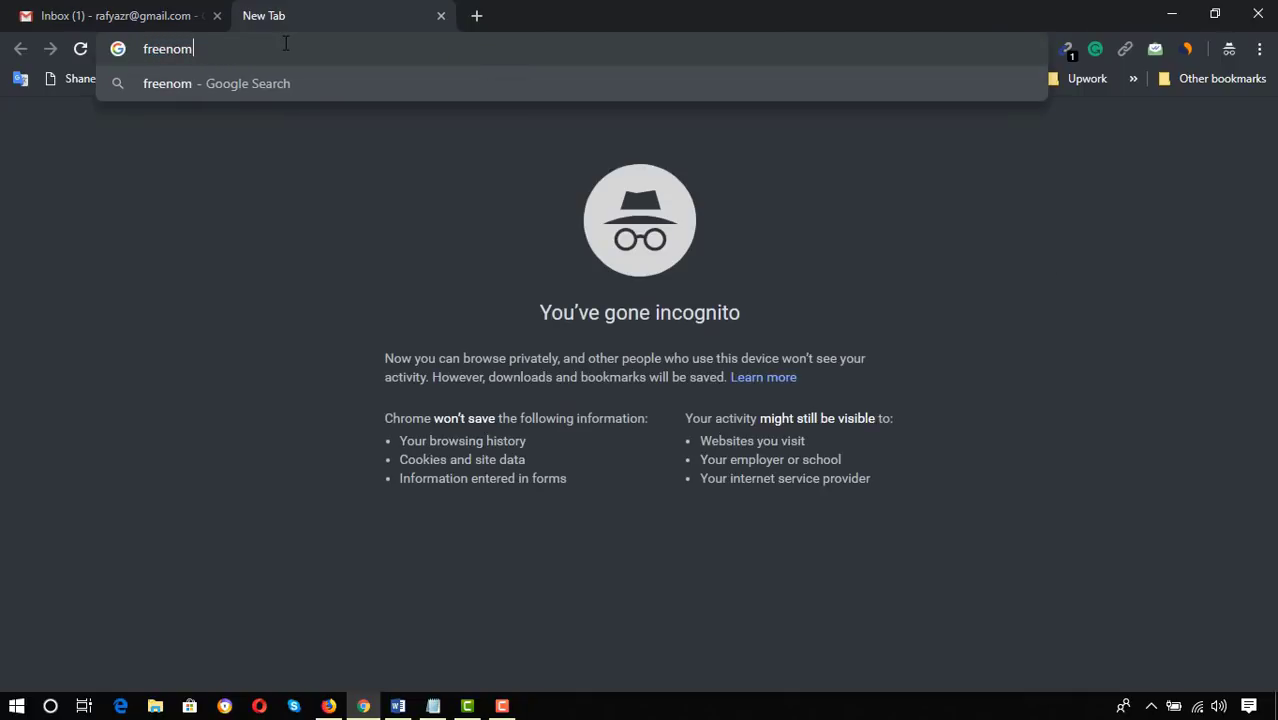
{"action": "key", "text": "Return"}
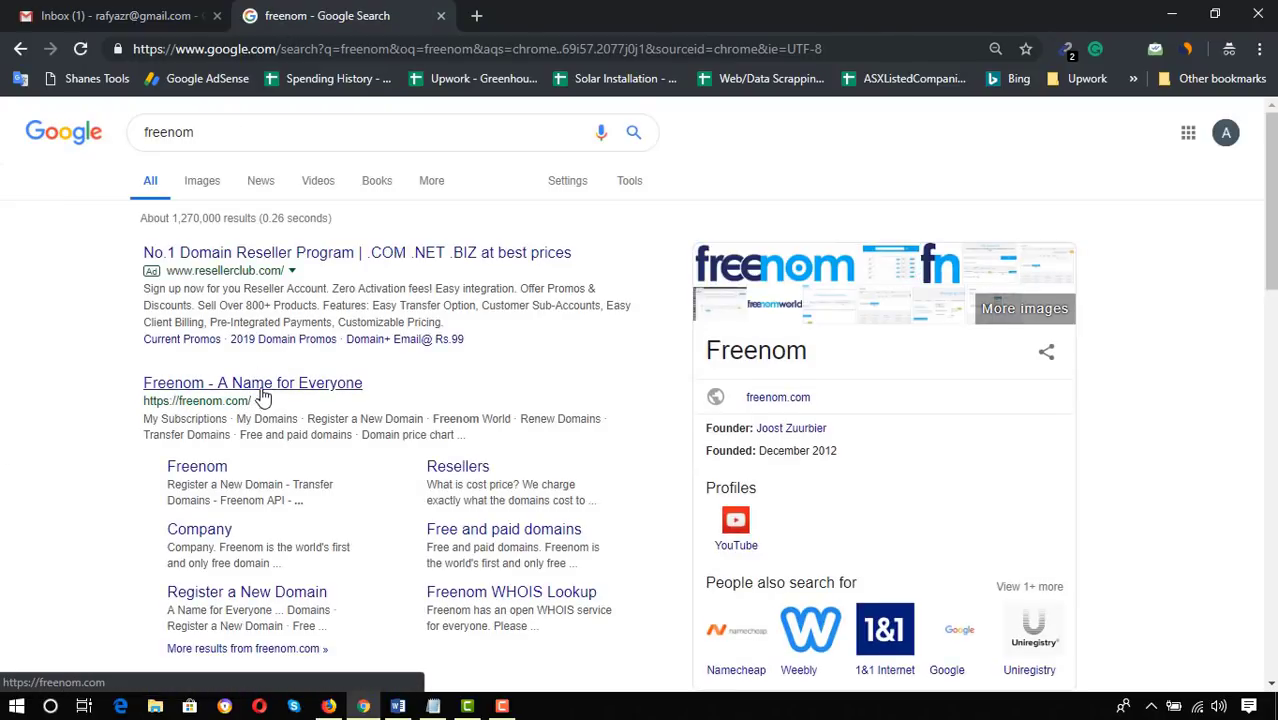
{"action": "right_click", "coordinate": [276, 386]}
{"action": "left_click", "coordinate": [314, 401]}
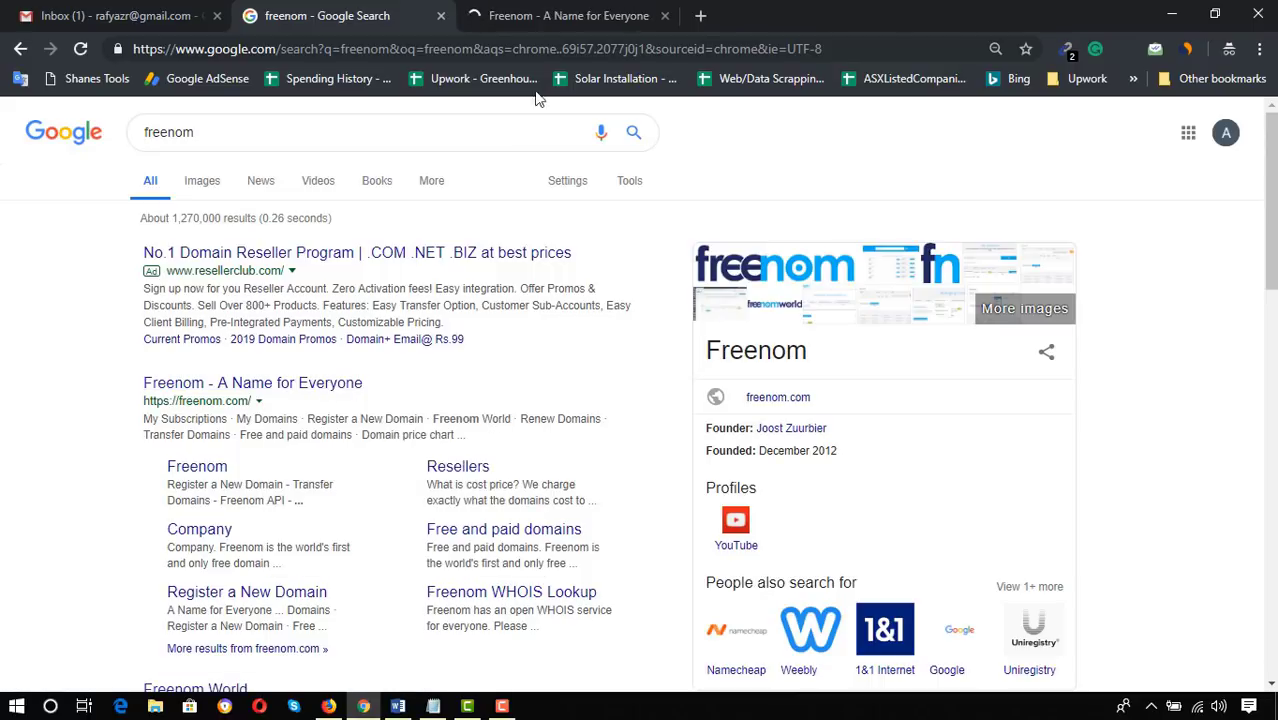
Check which 'azharulrafy' domains are available on Freenom.
{"action": "left_click", "coordinate": [558, 15]}
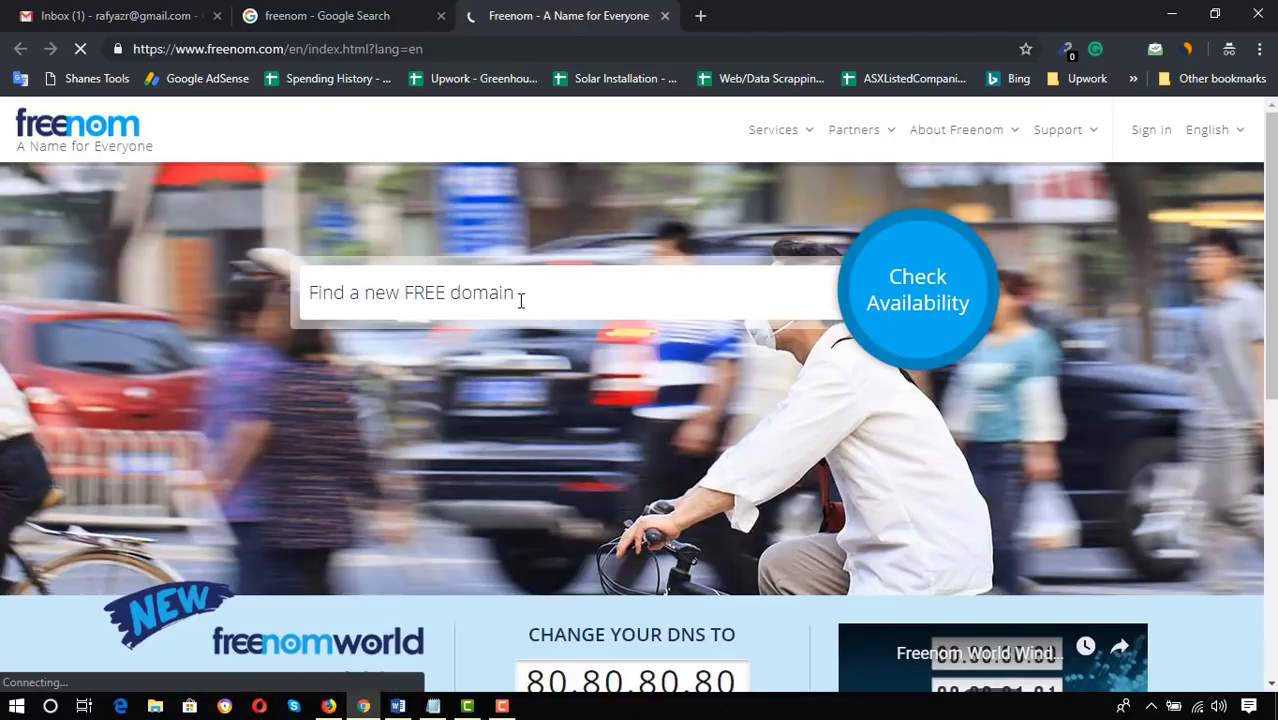
{"action": "left_click", "coordinate": [422, 297]}
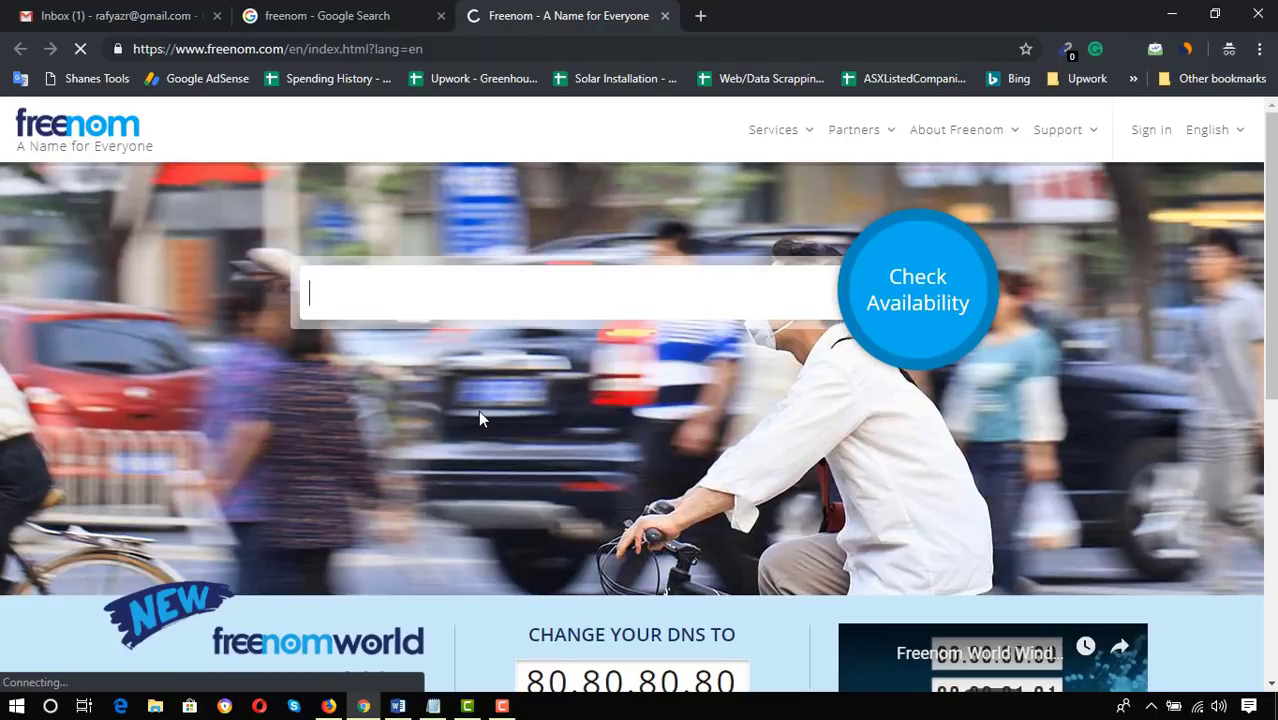
{"action": "type", "text": "azharulrafy"}
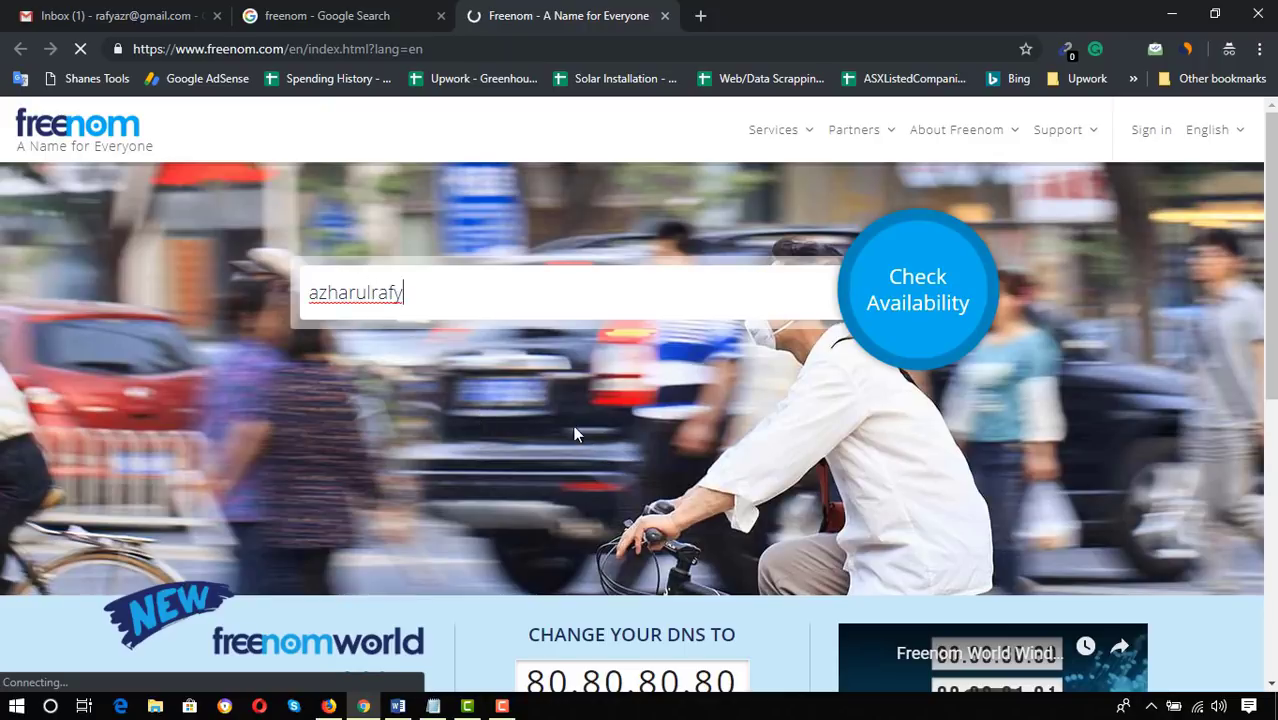
{"action": "left_click", "coordinate": [930, 313]}
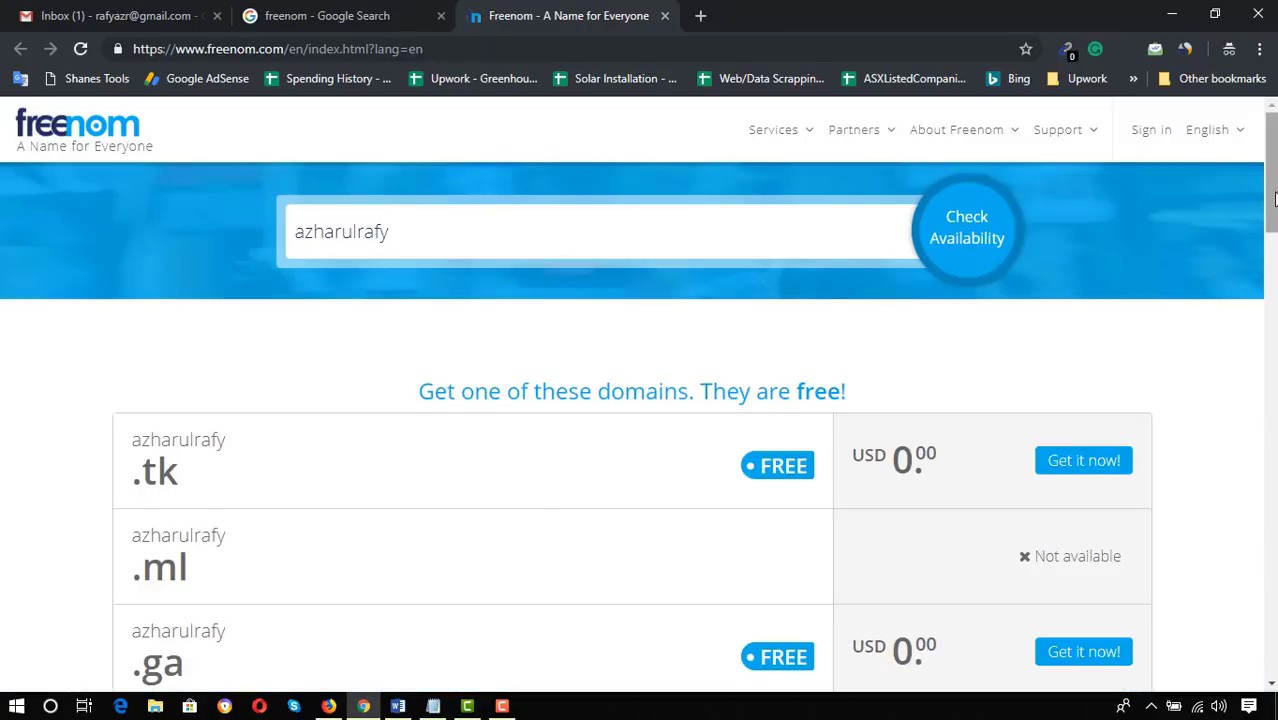
Choose the free azharulrafy.ga domain, leaving 1 domain in the cart.
{"action": "scroll", "coordinate": [898, 350], "scroll_direction": "down", "scroll_amount": 2}
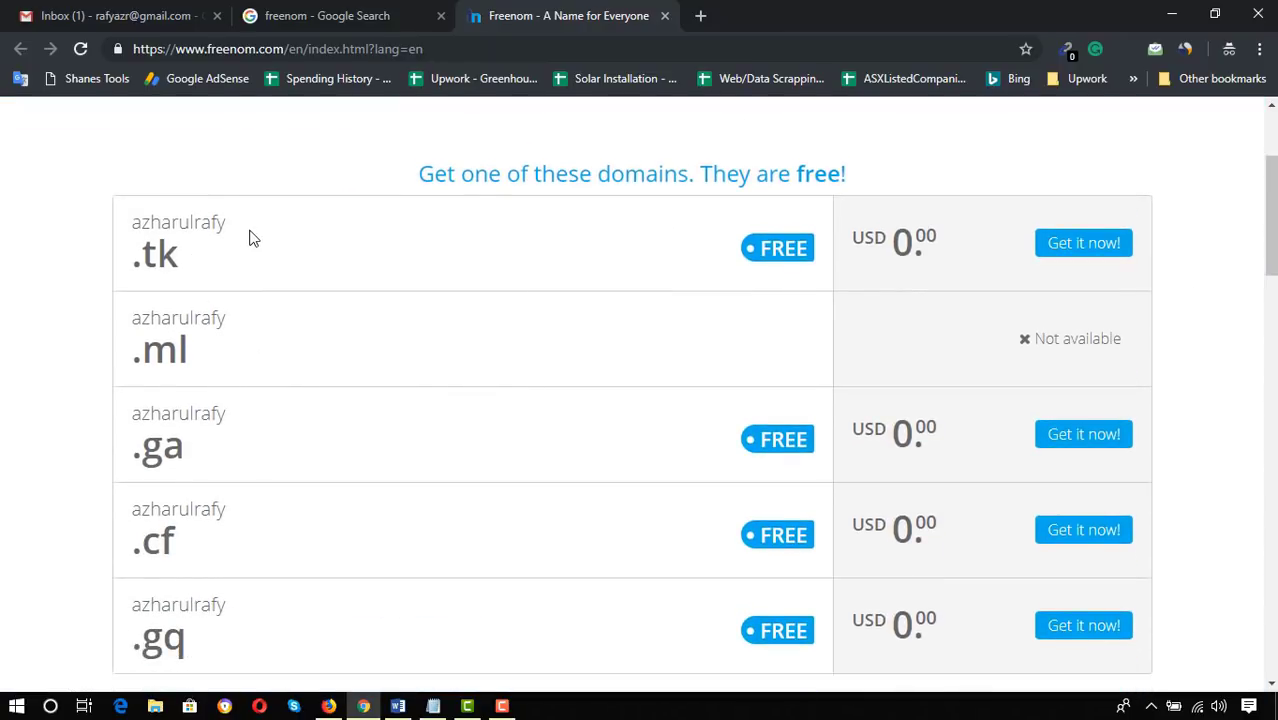
{"action": "left_click_drag", "start_coordinate": [178, 272], "coordinate": [122, 223]}
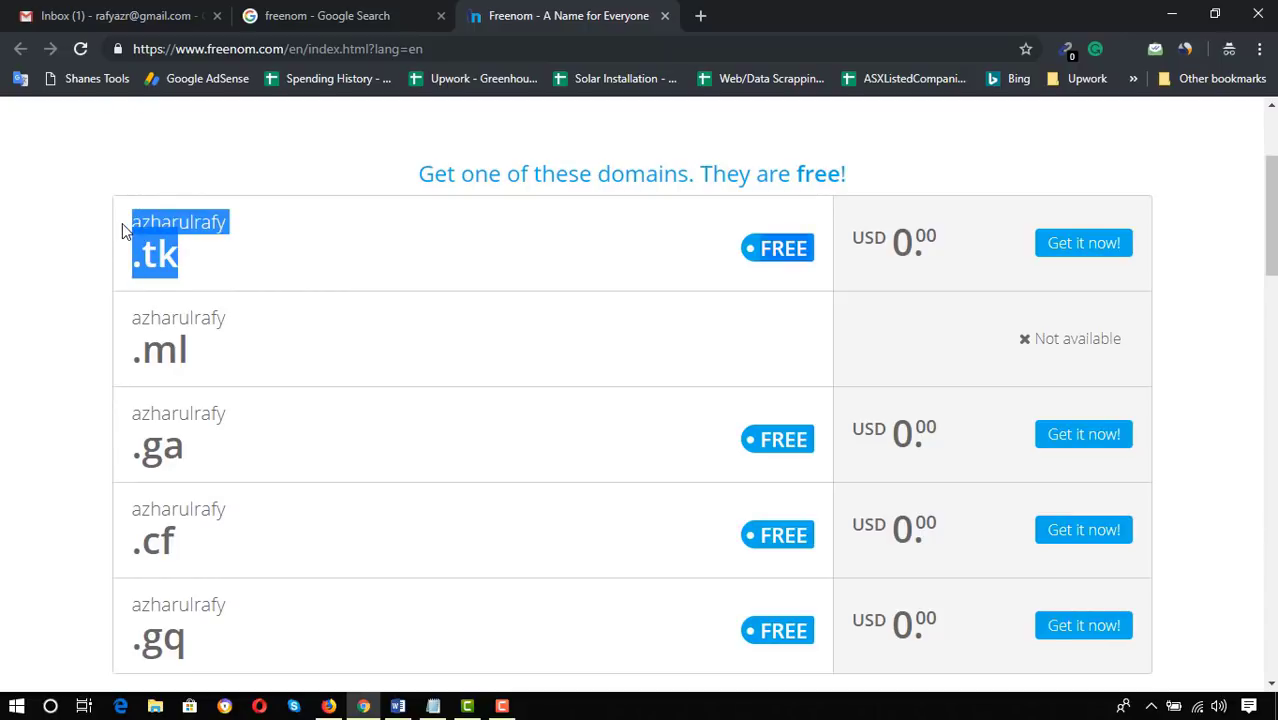
{"action": "left_click_drag", "start_coordinate": [172, 350], "coordinate": [365, 352]}
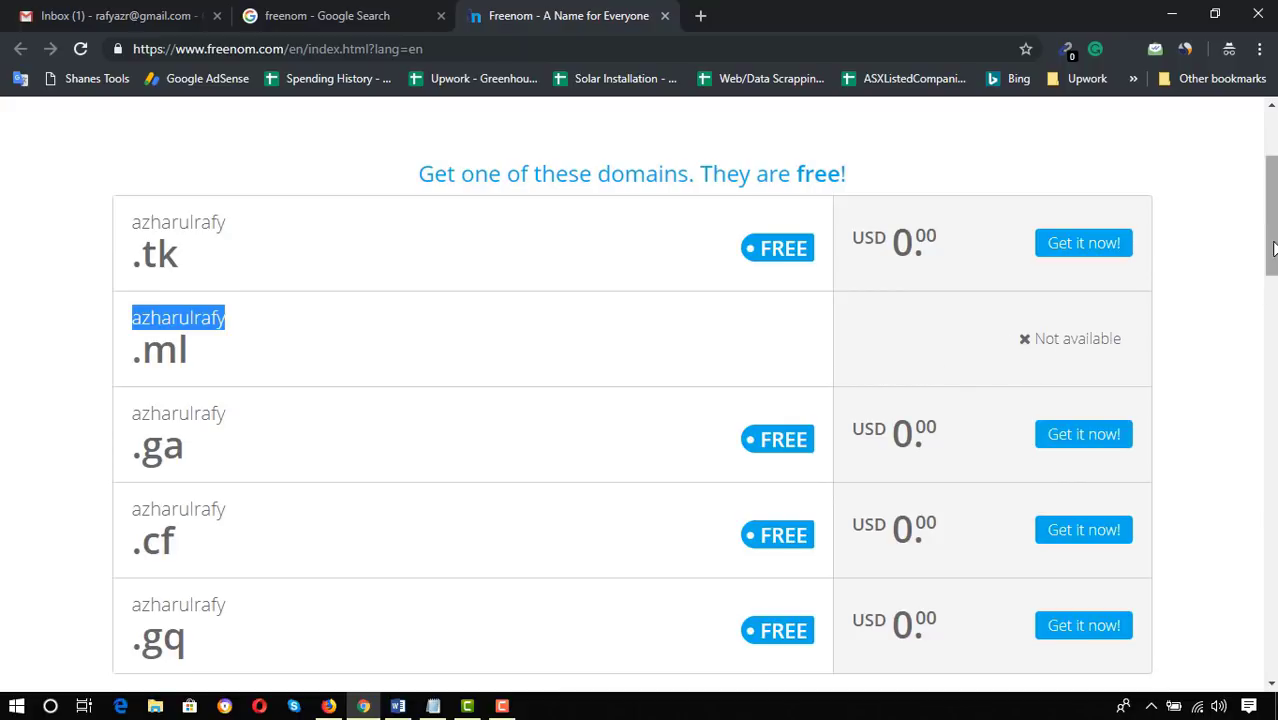
{"action": "scroll", "coordinate": [1060, 320], "scroll_direction": "down", "scroll_amount": 1}
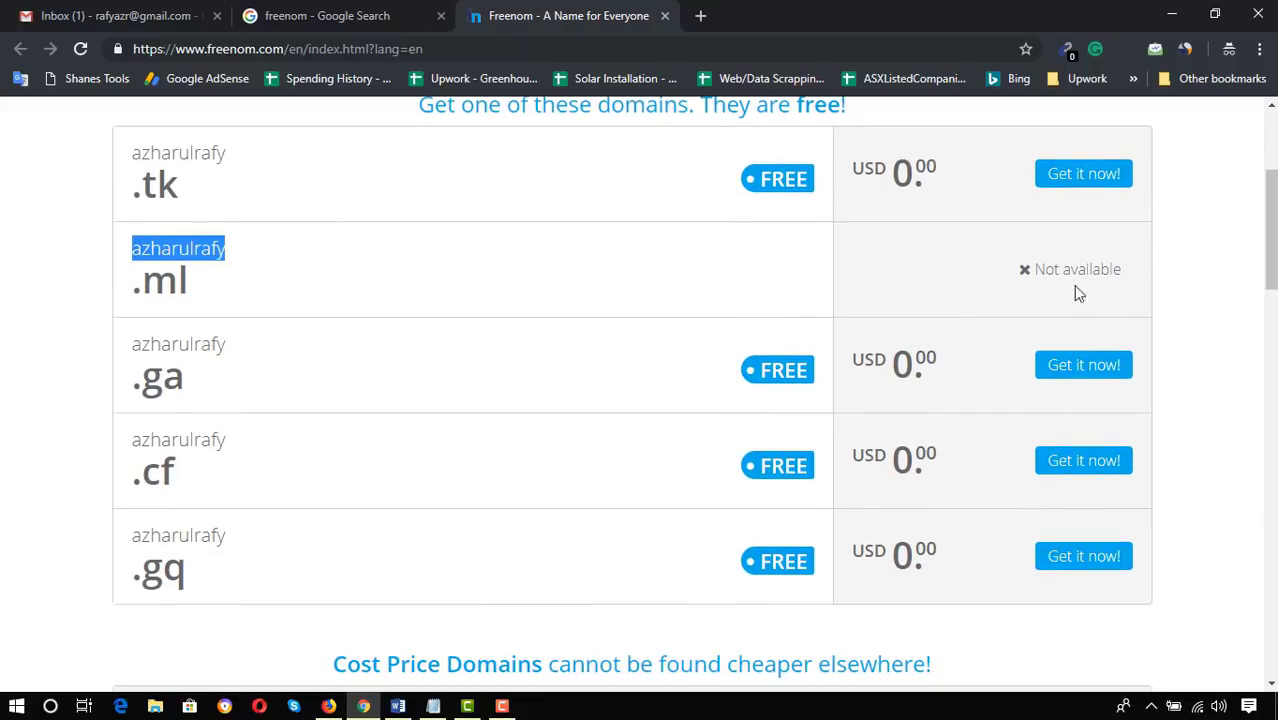
{"action": "double_click", "coordinate": [137, 348]}
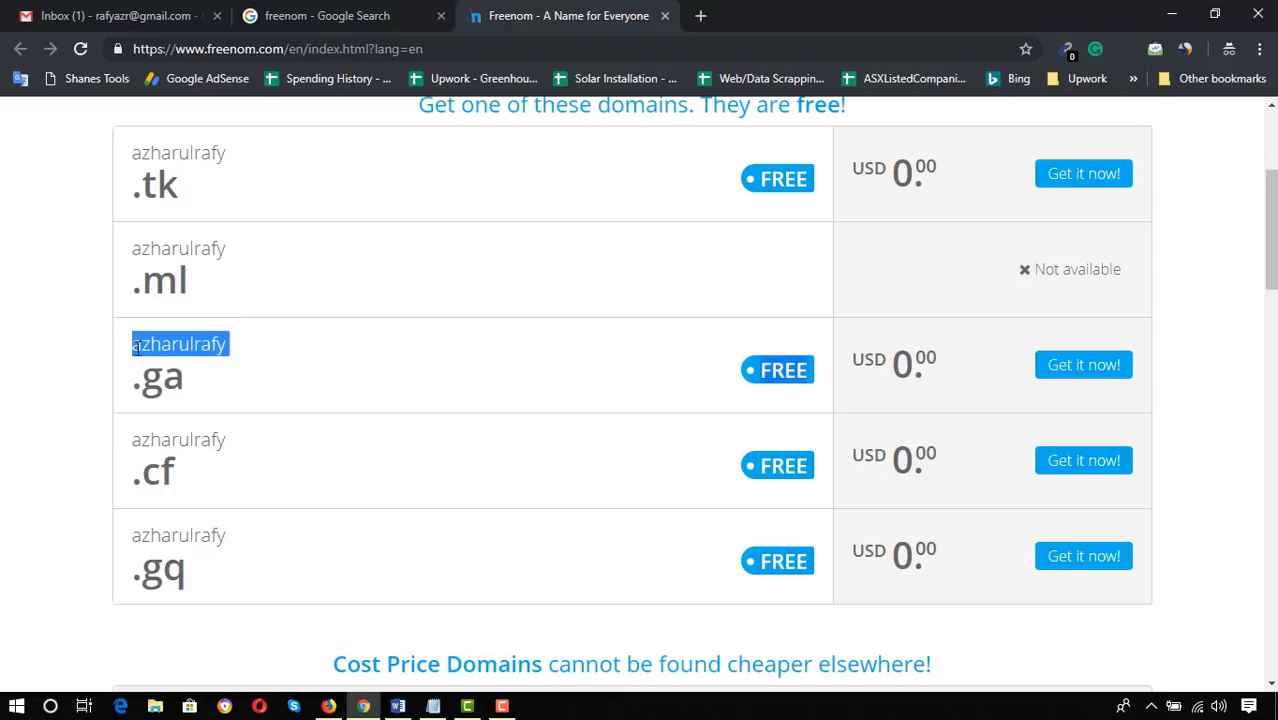
{"action": "left_click_drag", "start_coordinate": [137, 348], "coordinate": [155, 378]}
{"action": "left_click", "coordinate": [155, 378]}
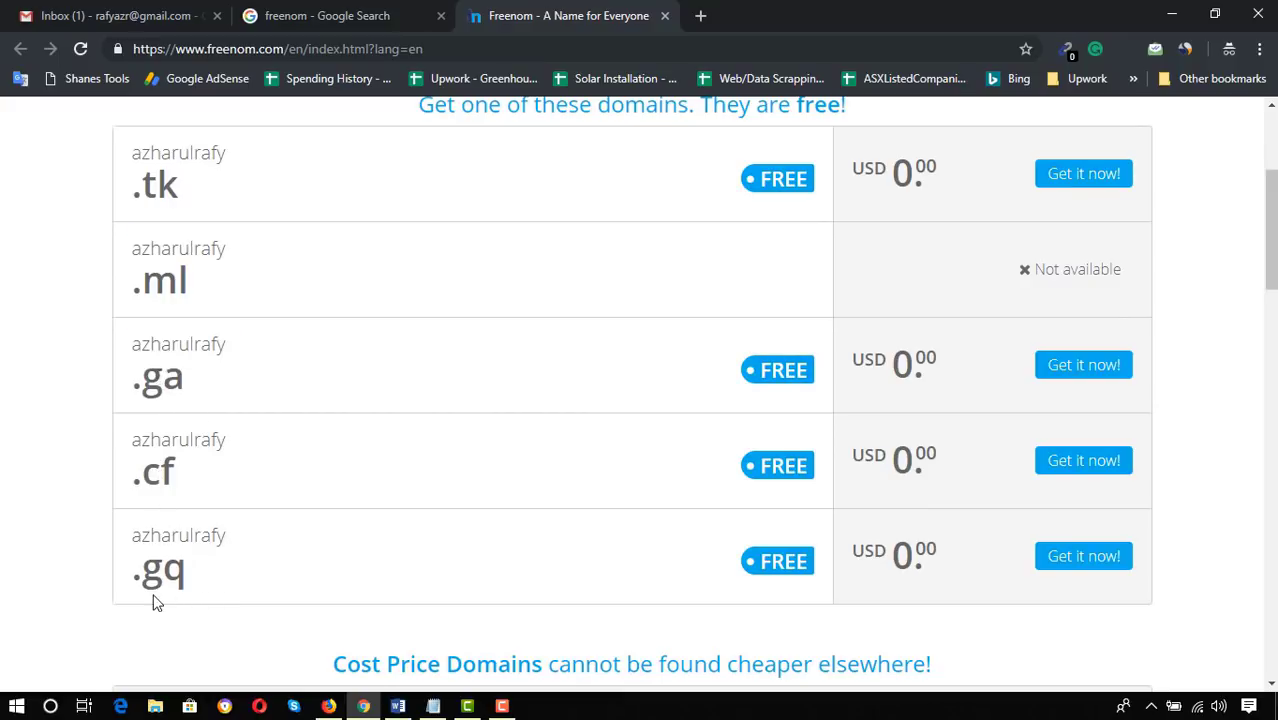
{"action": "double_click", "coordinate": [152, 346]}
{"action": "left_click_drag", "start_coordinate": [152, 346], "coordinate": [174, 381]}
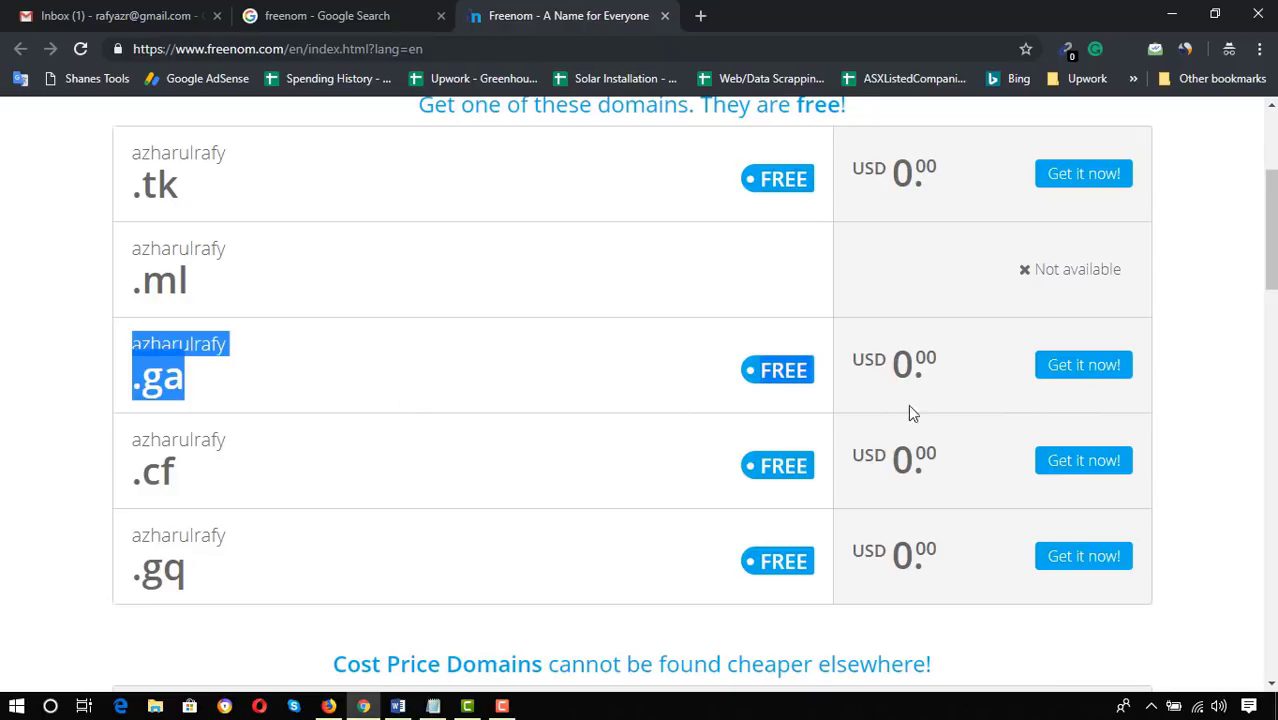
{"action": "left_click", "coordinate": [1073, 378]}
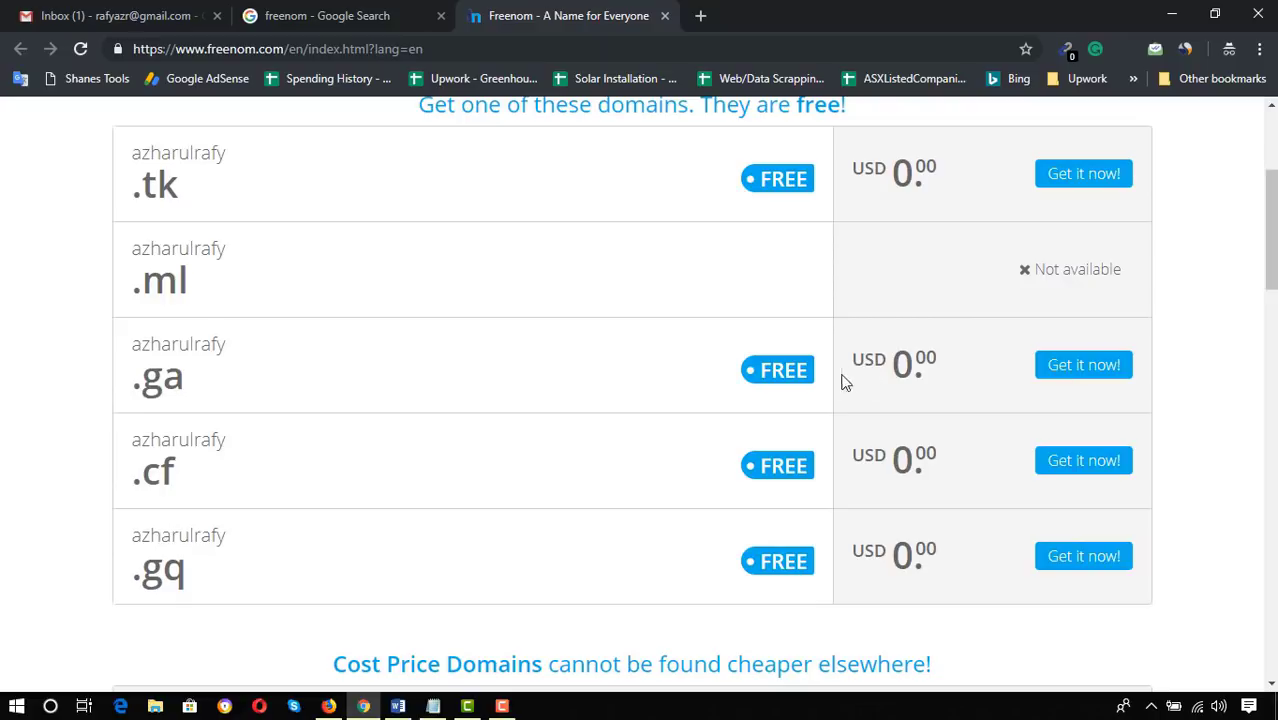
{"action": "left_click", "coordinate": [1098, 377]}
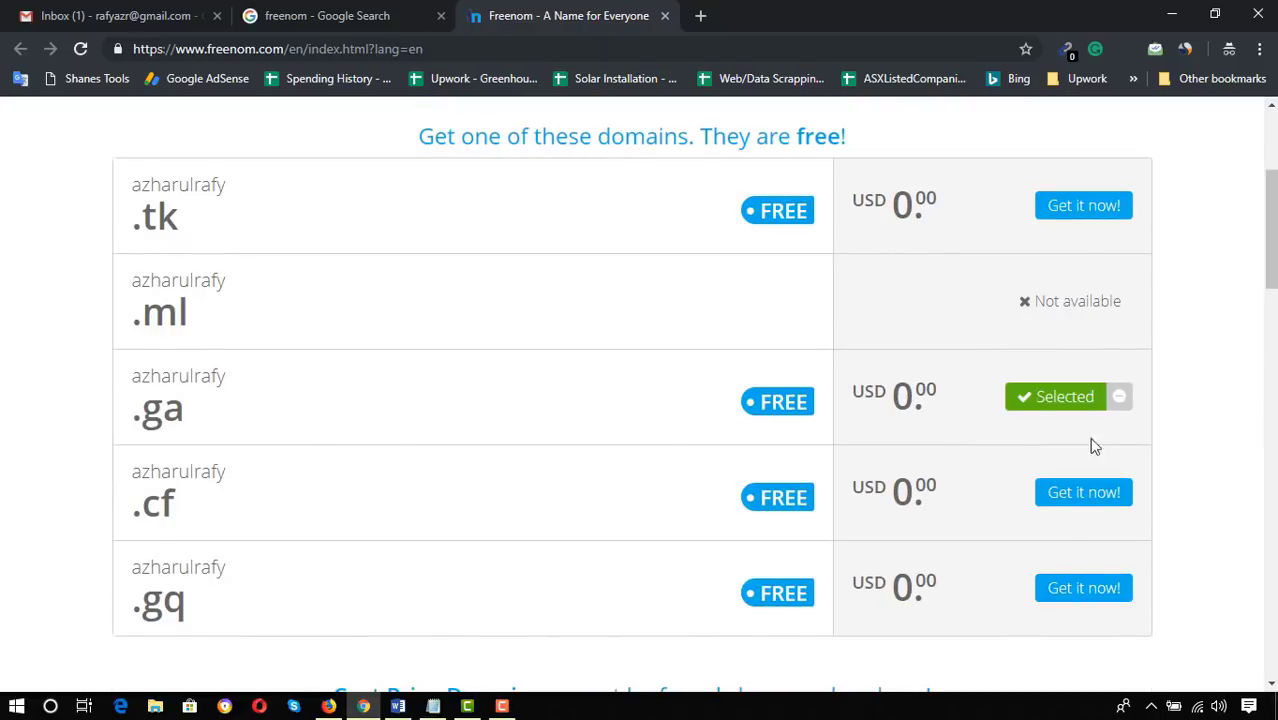
{"action": "scroll", "coordinate": [1262, 320], "scroll_direction": "up", "scroll_amount": 2}
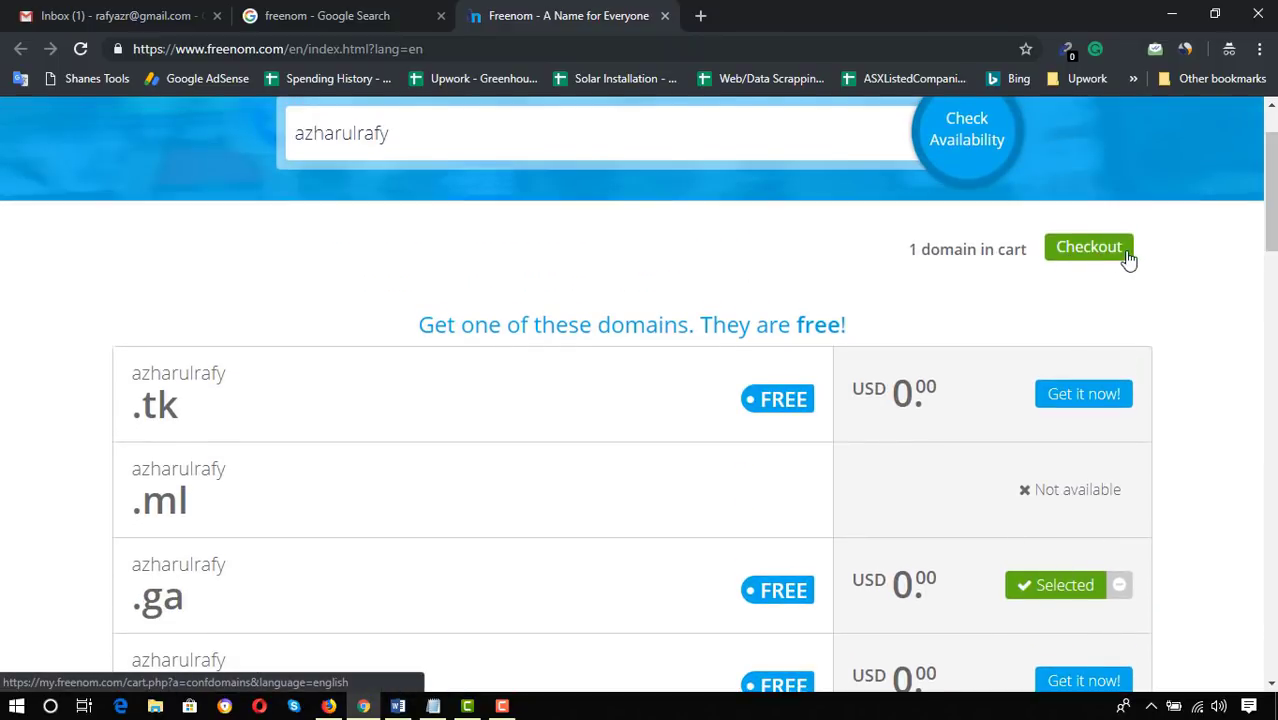
Check out azharulrafy.ga with a '12 Months @ FREE' period and continue to Review & Checkout.
{"action": "left_click", "coordinate": [1128, 259]}
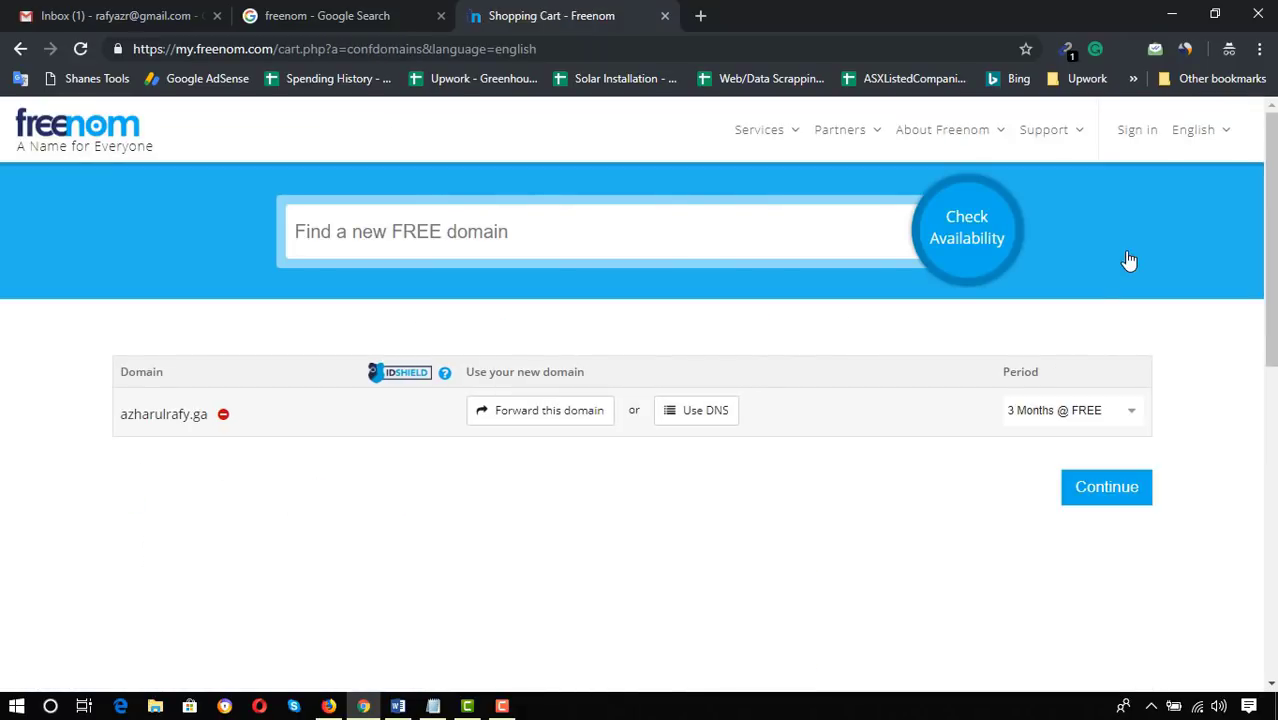
{"action": "left_click", "coordinate": [1047, 418]}
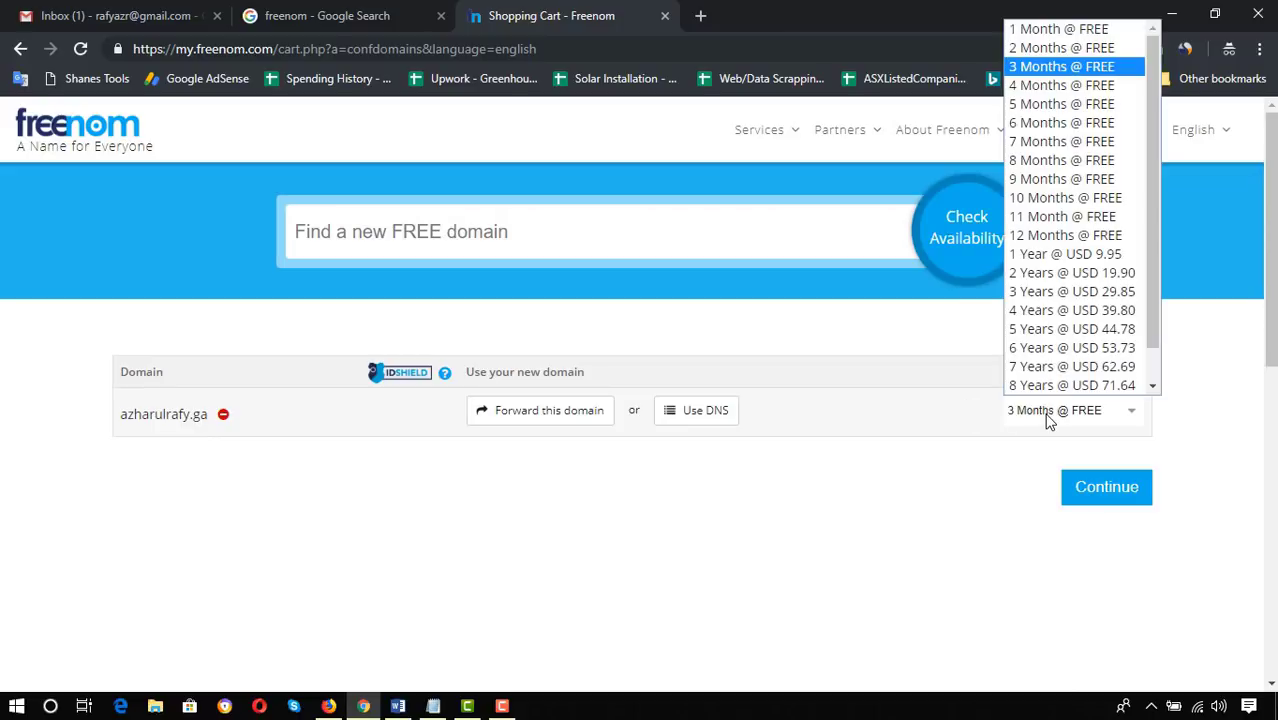
{"action": "left_click", "coordinate": [1133, 246]}
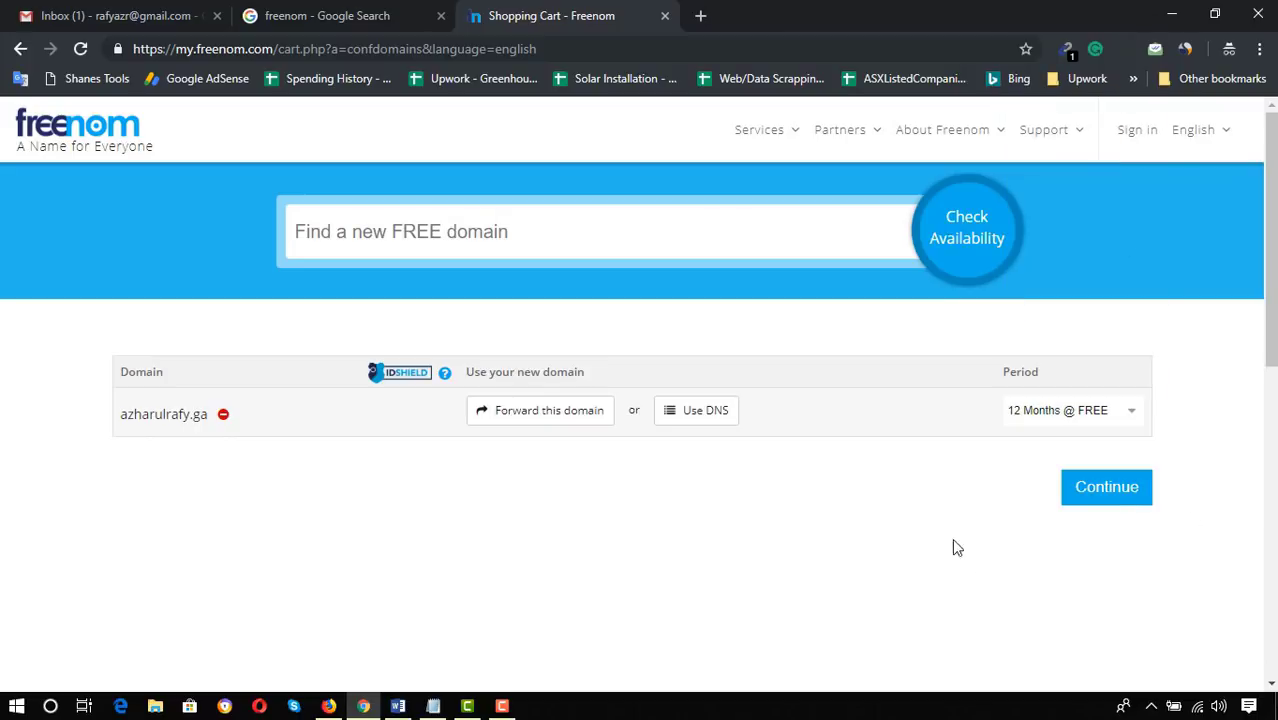
{"action": "left_click", "coordinate": [1106, 490]}
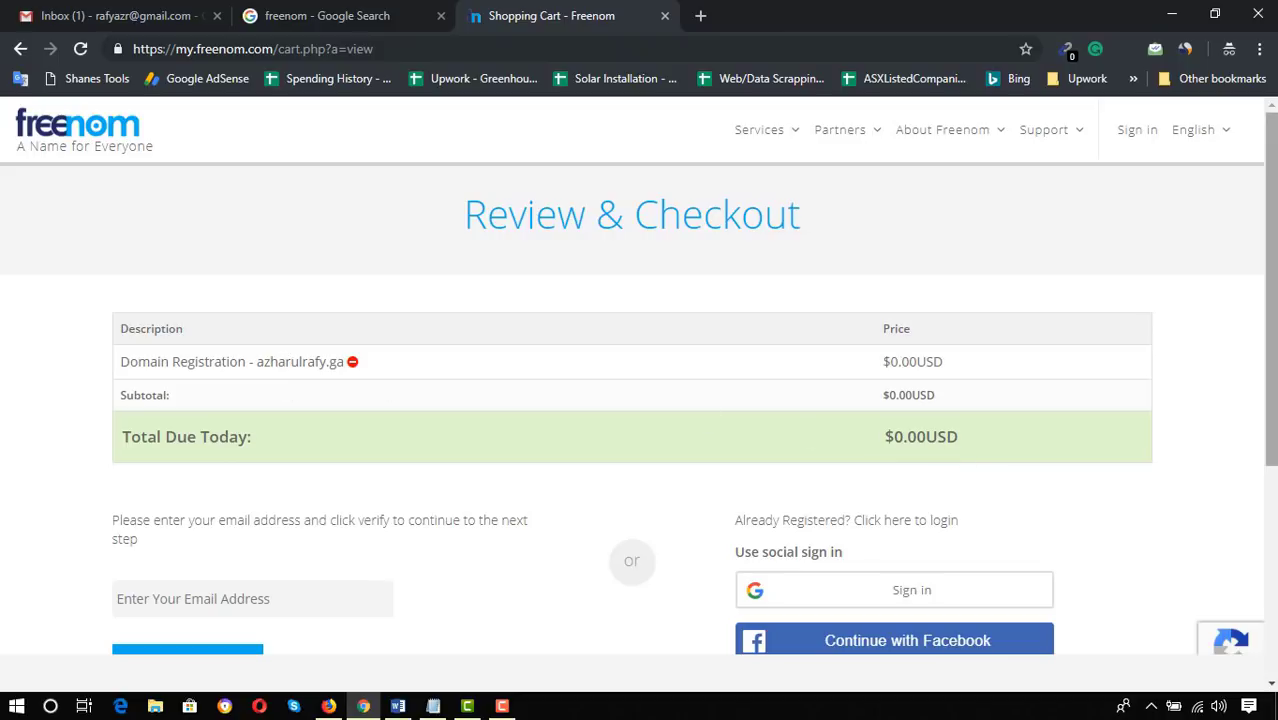
Sign in at the Freenom checkout with the existing Google account to request a verification link.
{"action": "scroll", "coordinate": [1270, 316], "scroll_direction": "down", "scroll_amount": 1}
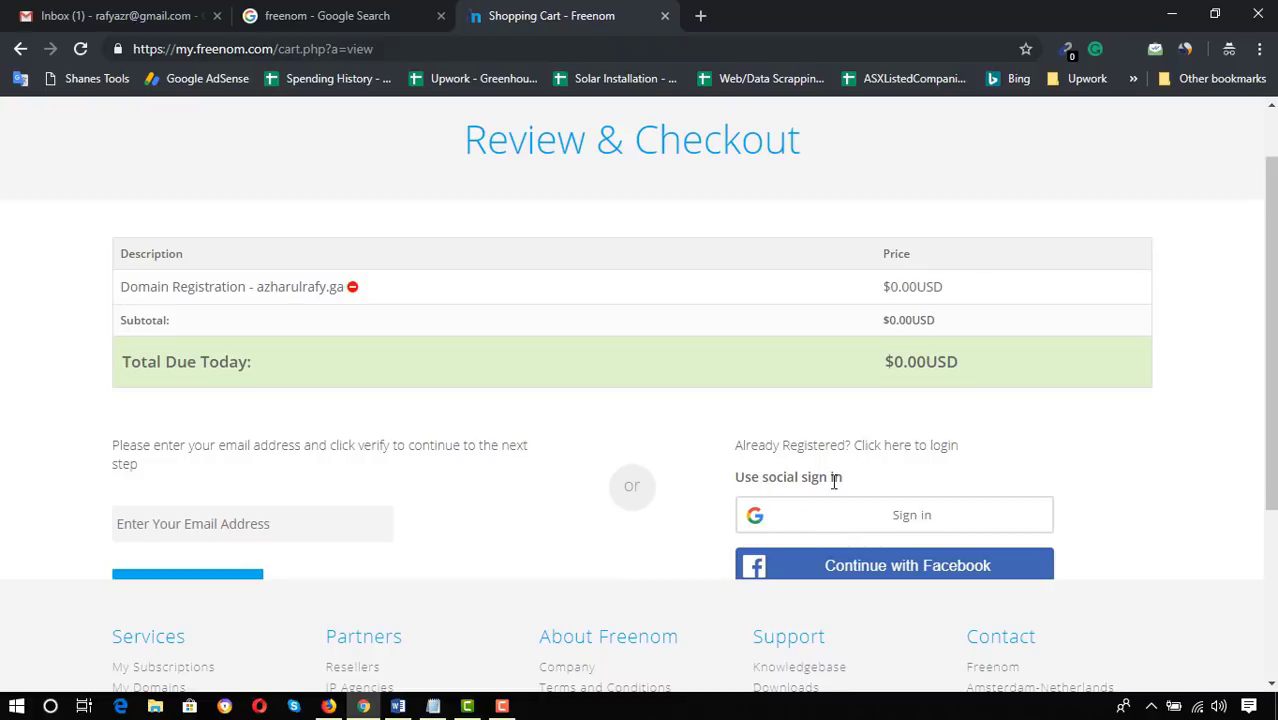
{"action": "left_click", "coordinate": [128, 15]}
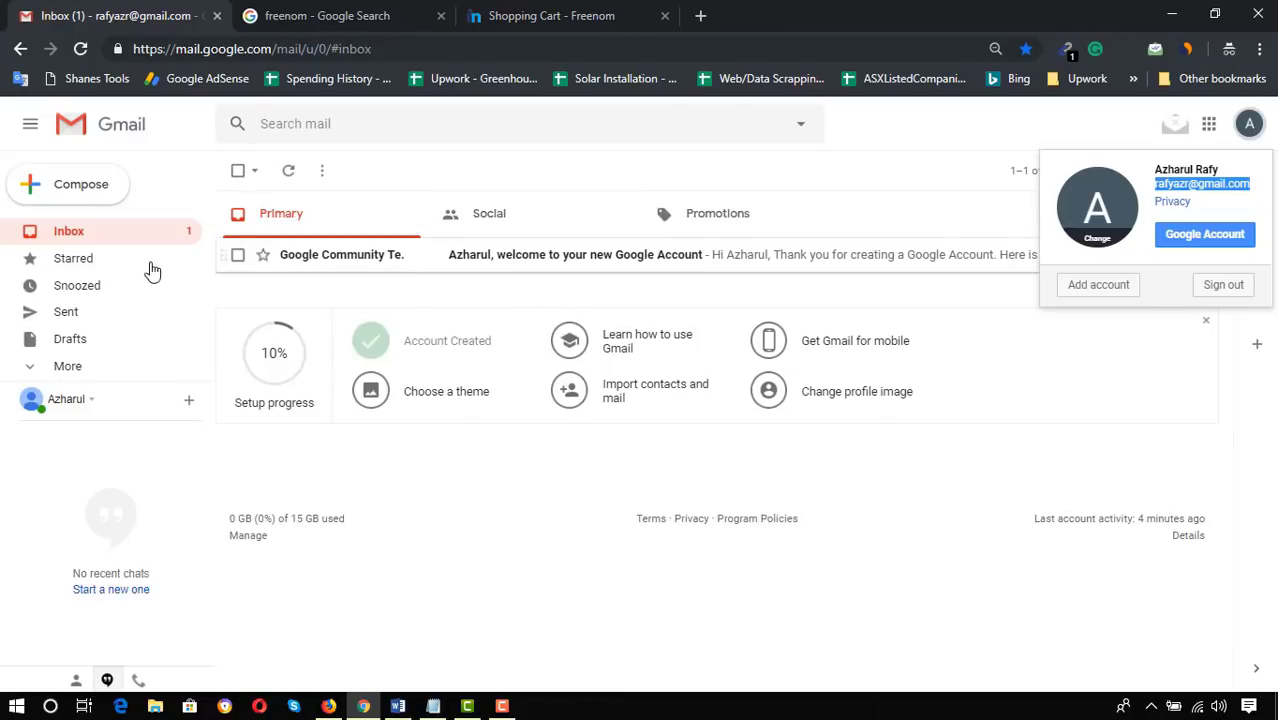
{"action": "left_click", "coordinate": [567, 10]}
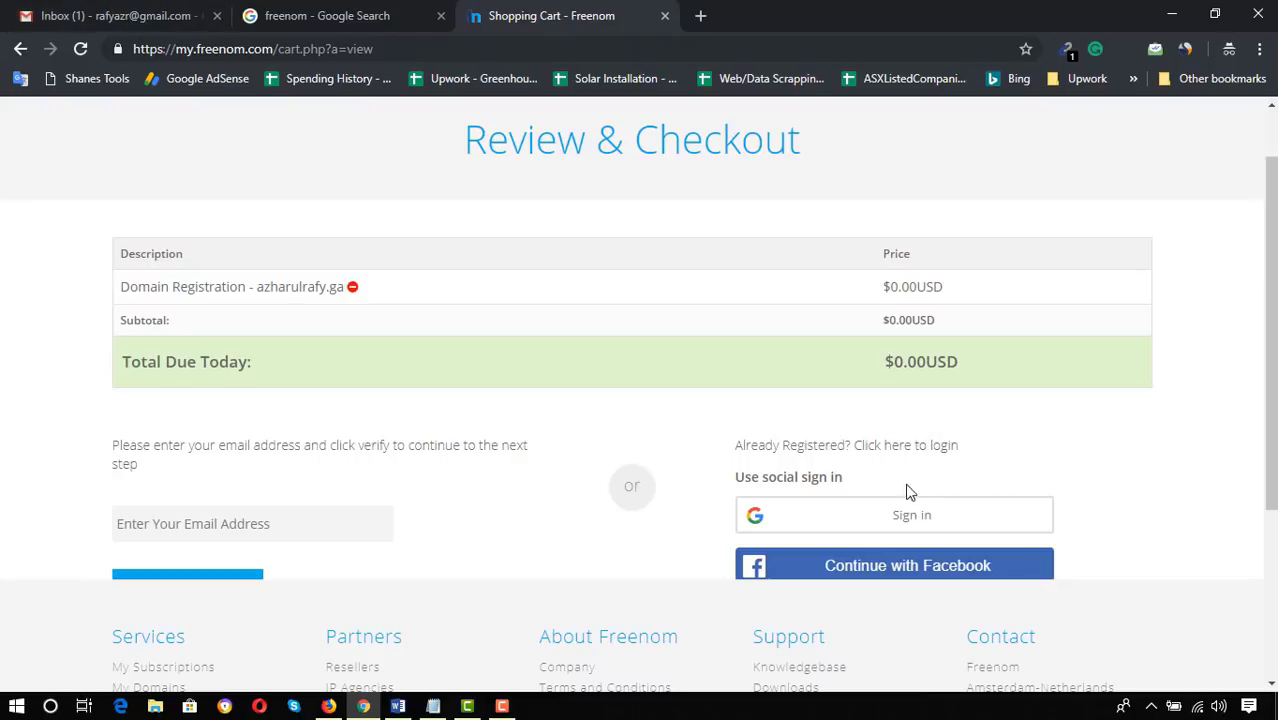
{"action": "left_click", "coordinate": [930, 525]}
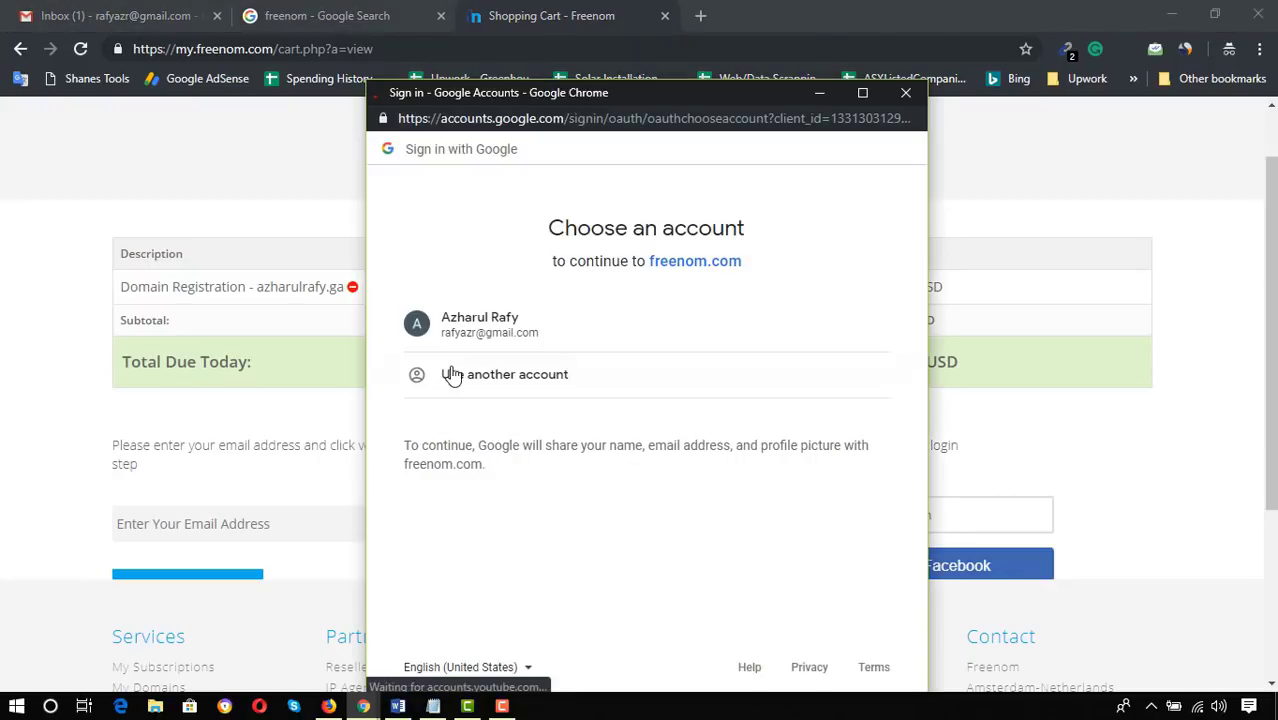
{"action": "left_click", "coordinate": [600, 337]}
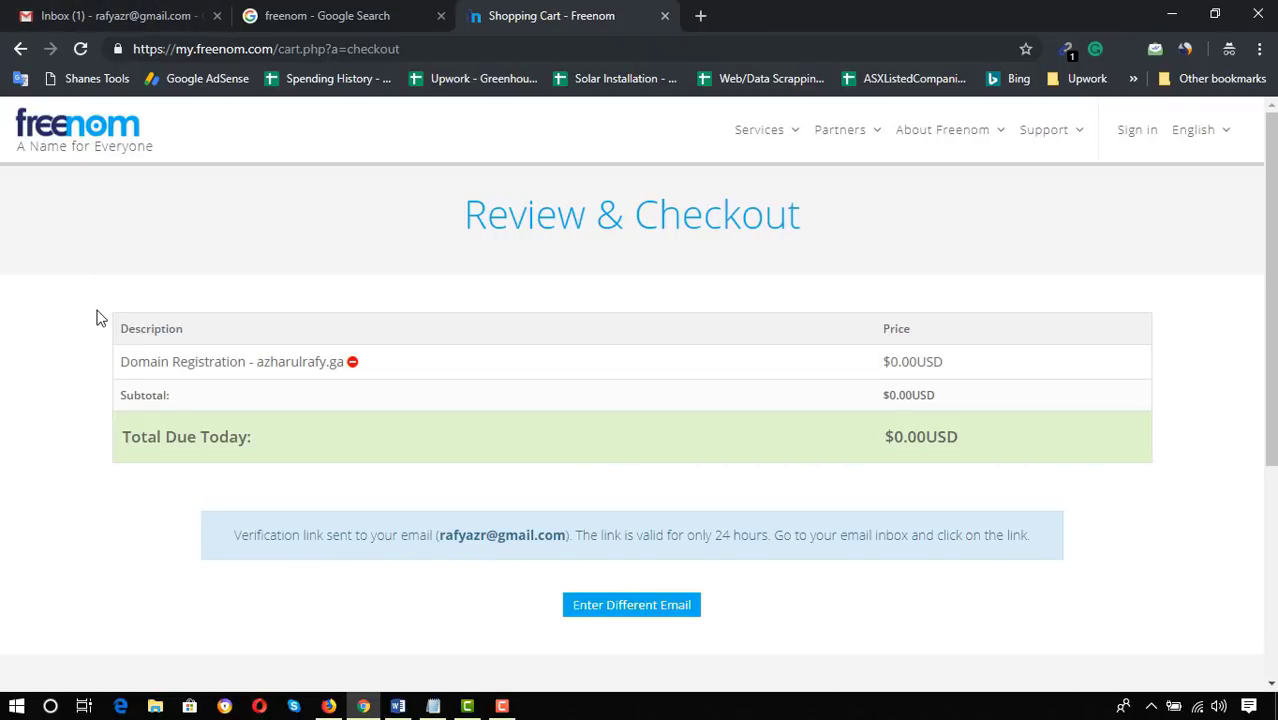
Open the Freenom Email Verification message in Gmail and follow its confirmation link.
{"action": "left_click", "coordinate": [107, 12]}
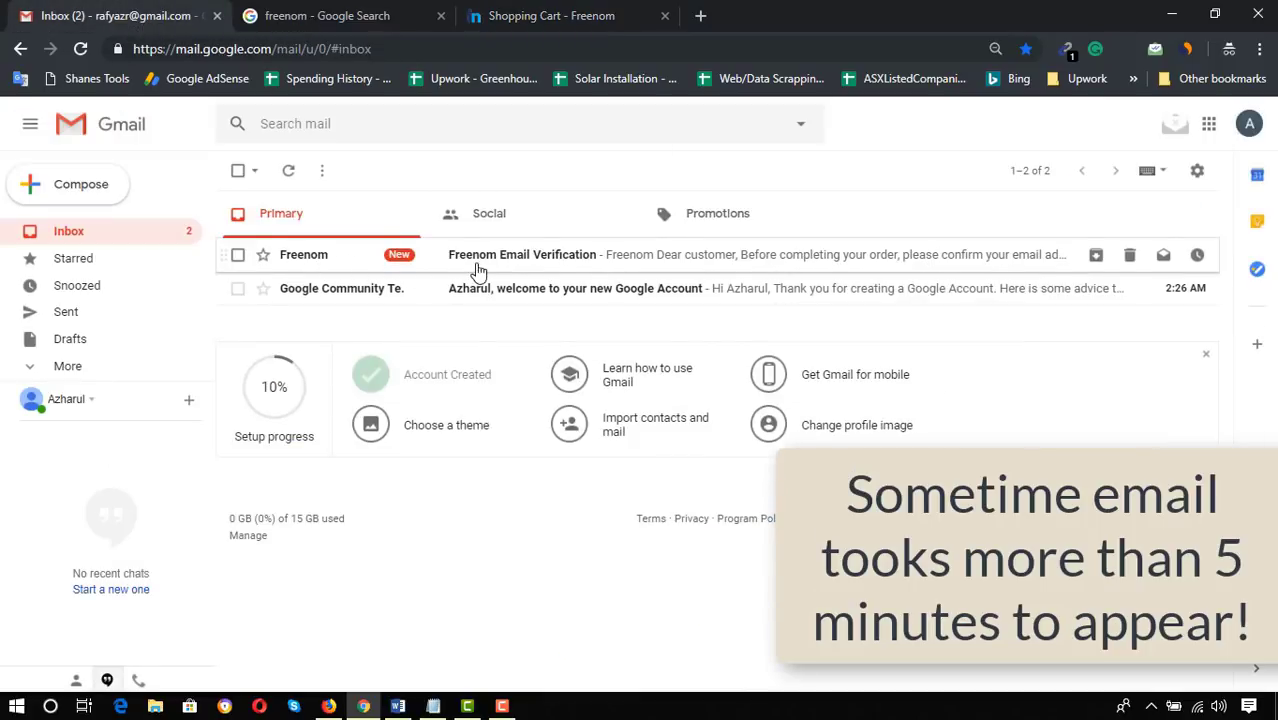
{"action": "left_click", "coordinate": [581, 265]}
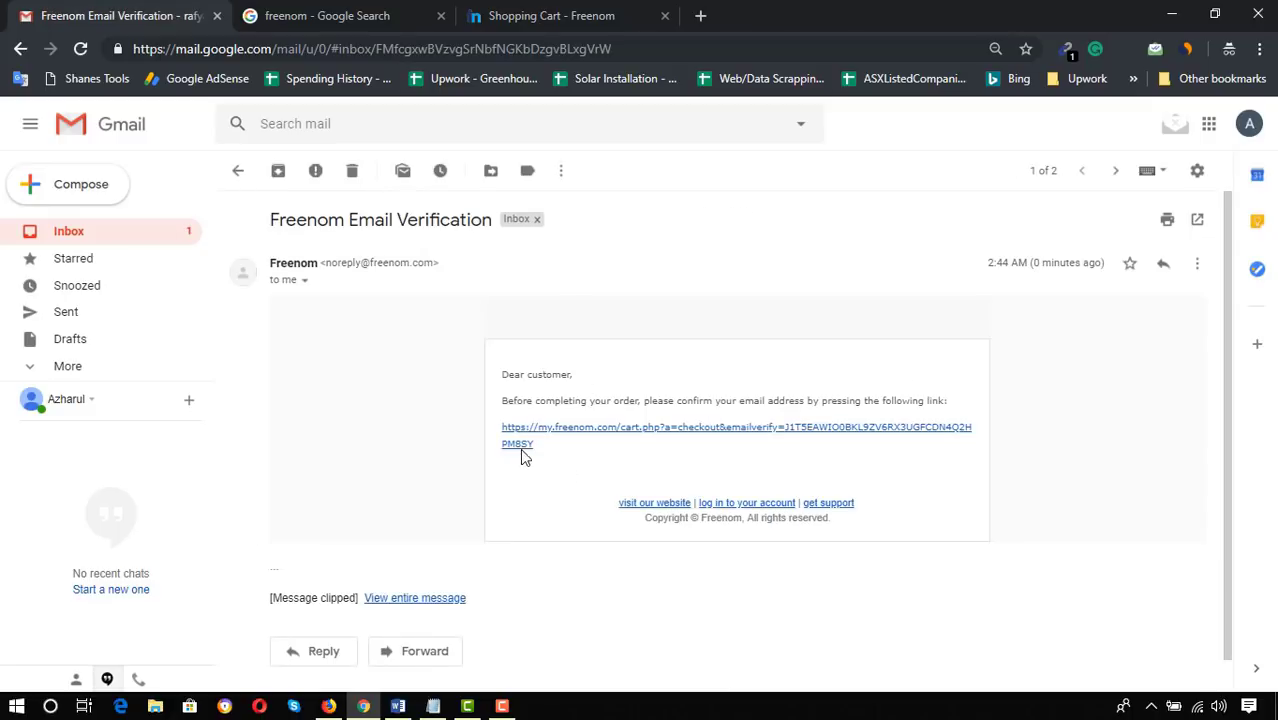
{"action": "left_click", "coordinate": [540, 430]}
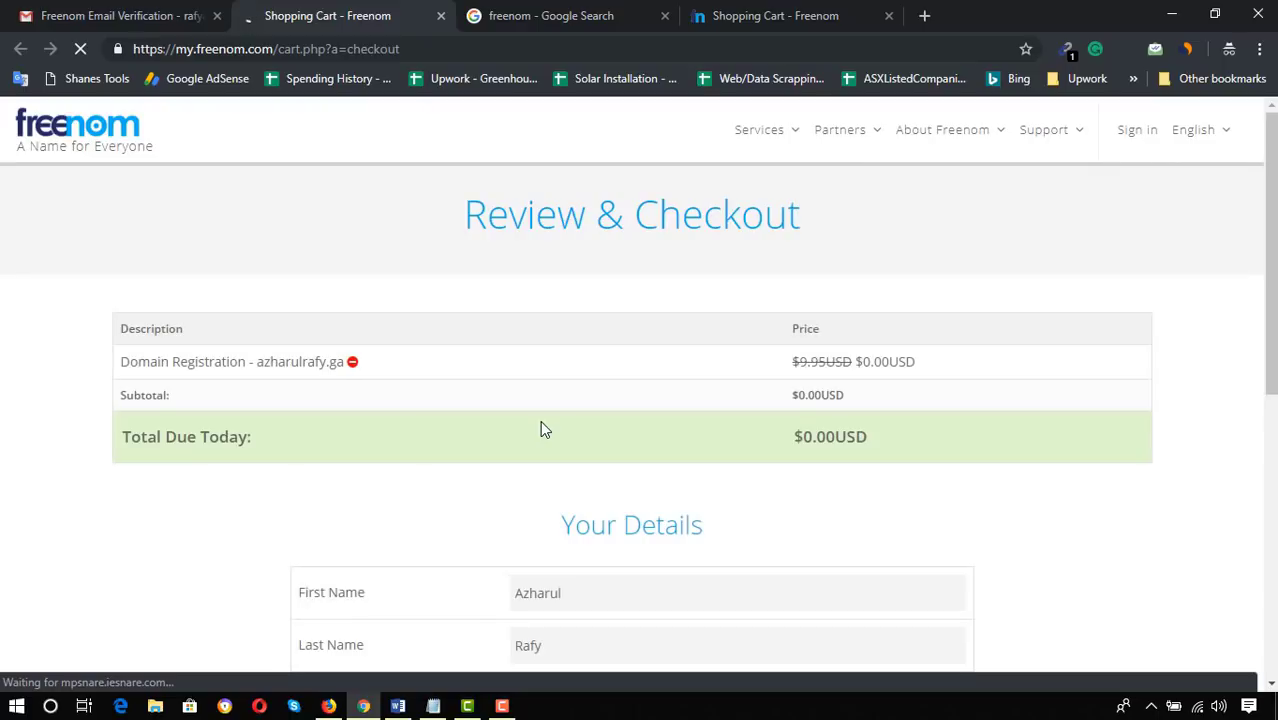
Close the leftover freenom search tab and the duplicate Shopping Cart tab.
{"action": "left_click", "coordinate": [661, 25]}
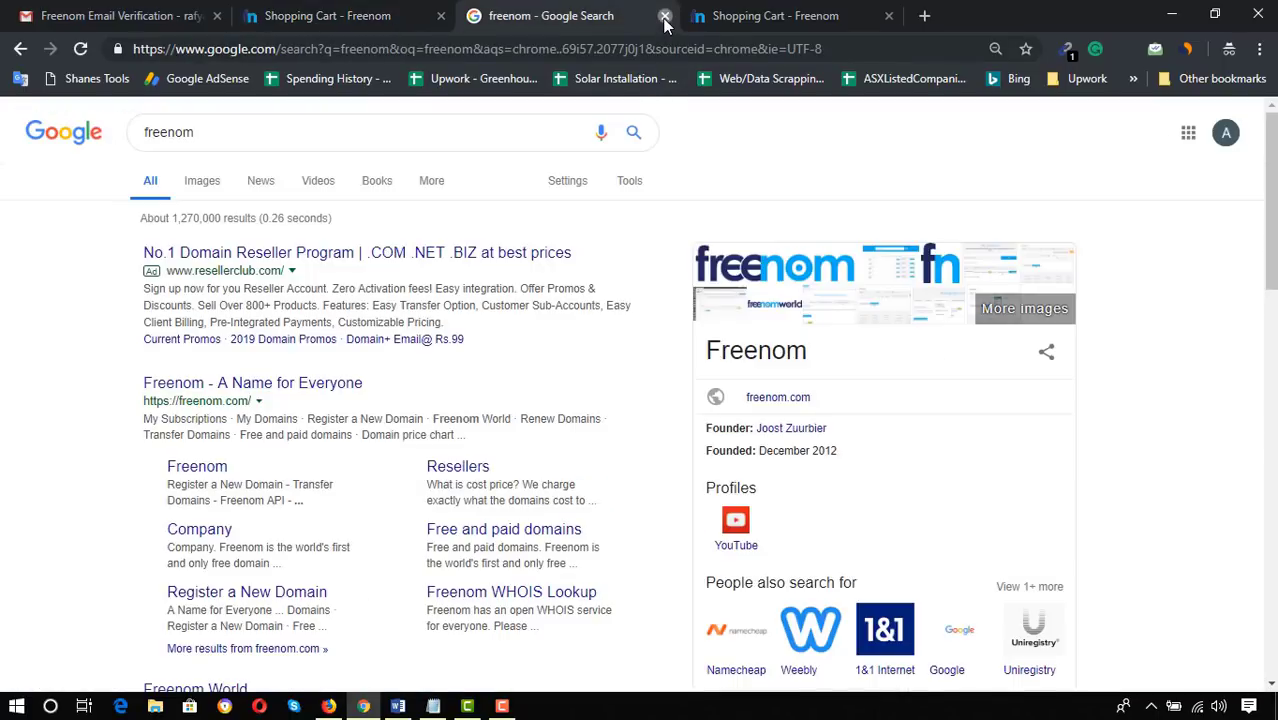
{"action": "left_click", "coordinate": [664, 18]}
{"action": "left_click", "coordinate": [664, 16]}
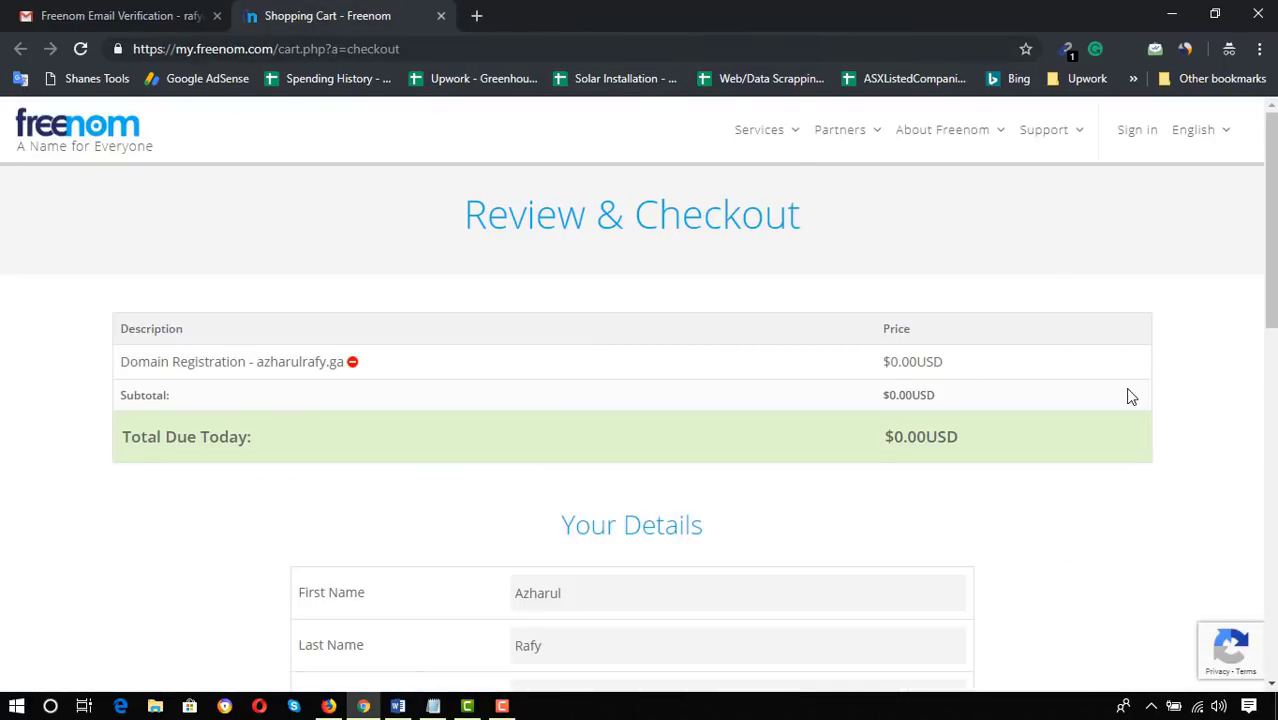
Go over the Your Details form's company, address, zip, city, region and phone fields.
{"action": "scroll", "coordinate": [727, 134], "scroll_direction": "down", "scroll_amount": 1}
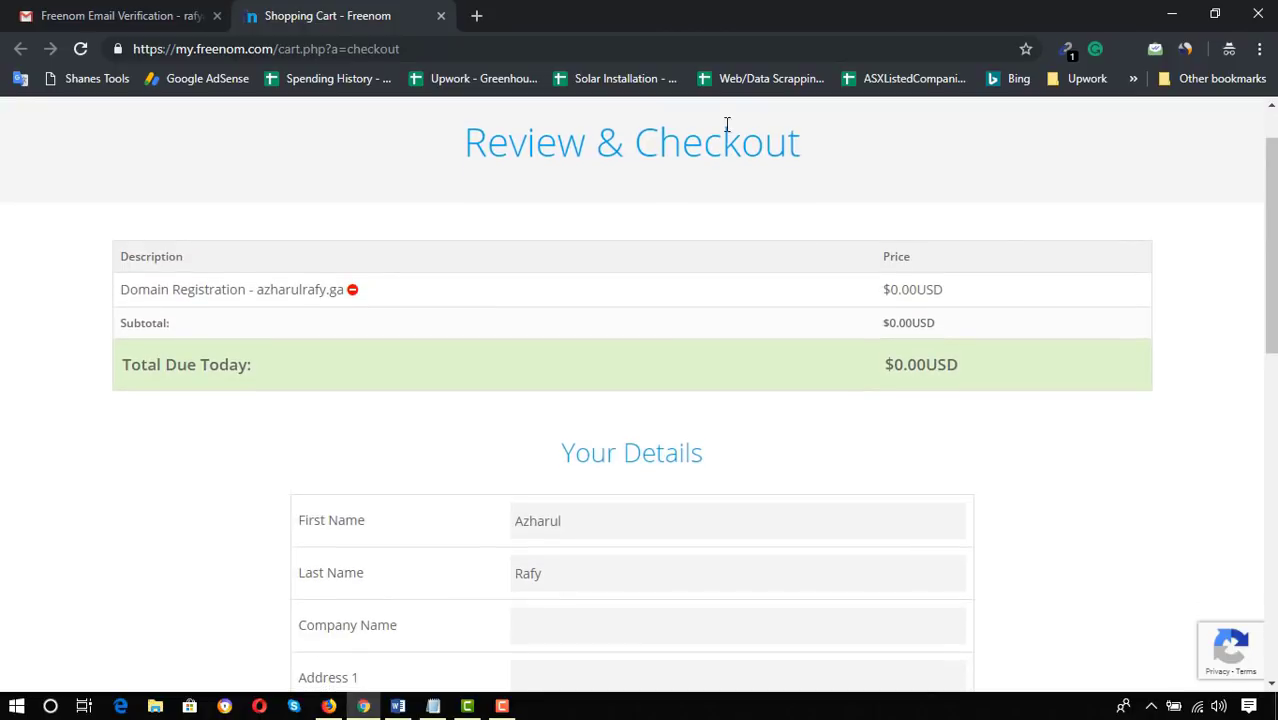
{"action": "scroll", "coordinate": [749, 400], "scroll_direction": "down", "scroll_amount": 3}
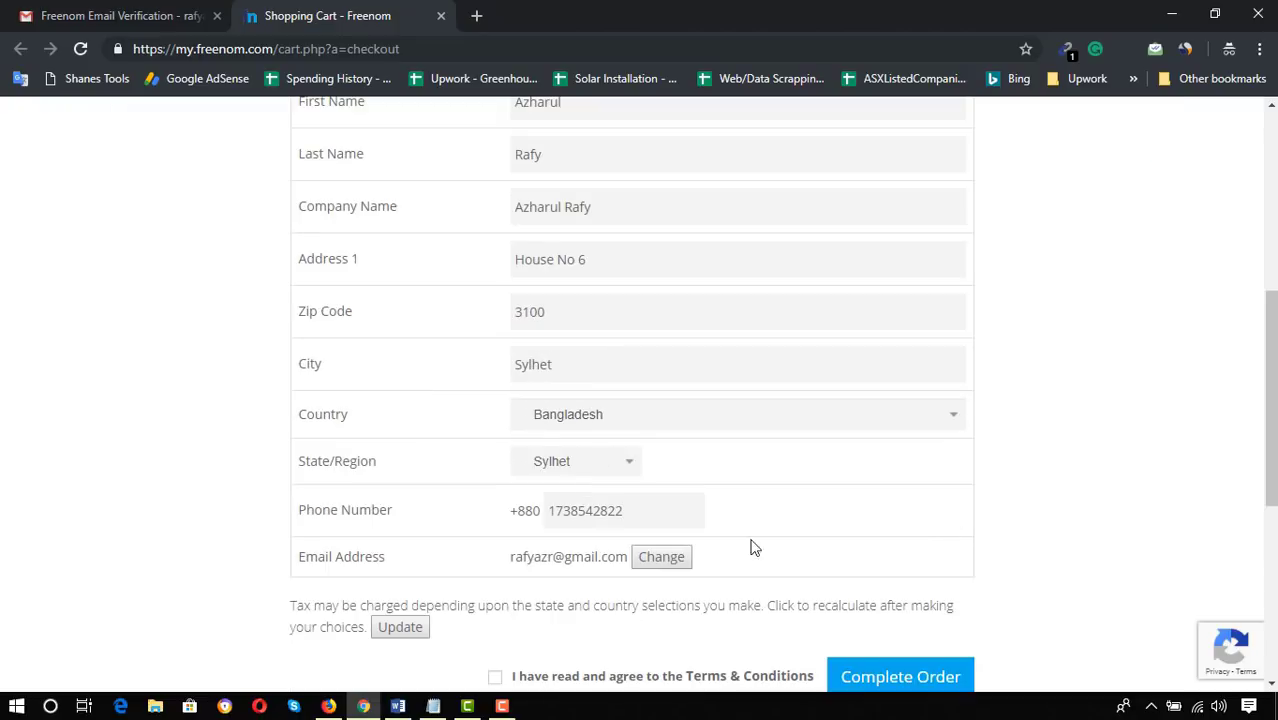
{"action": "scroll", "coordinate": [1270, 420], "scroll_direction": "down", "scroll_amount": 2}
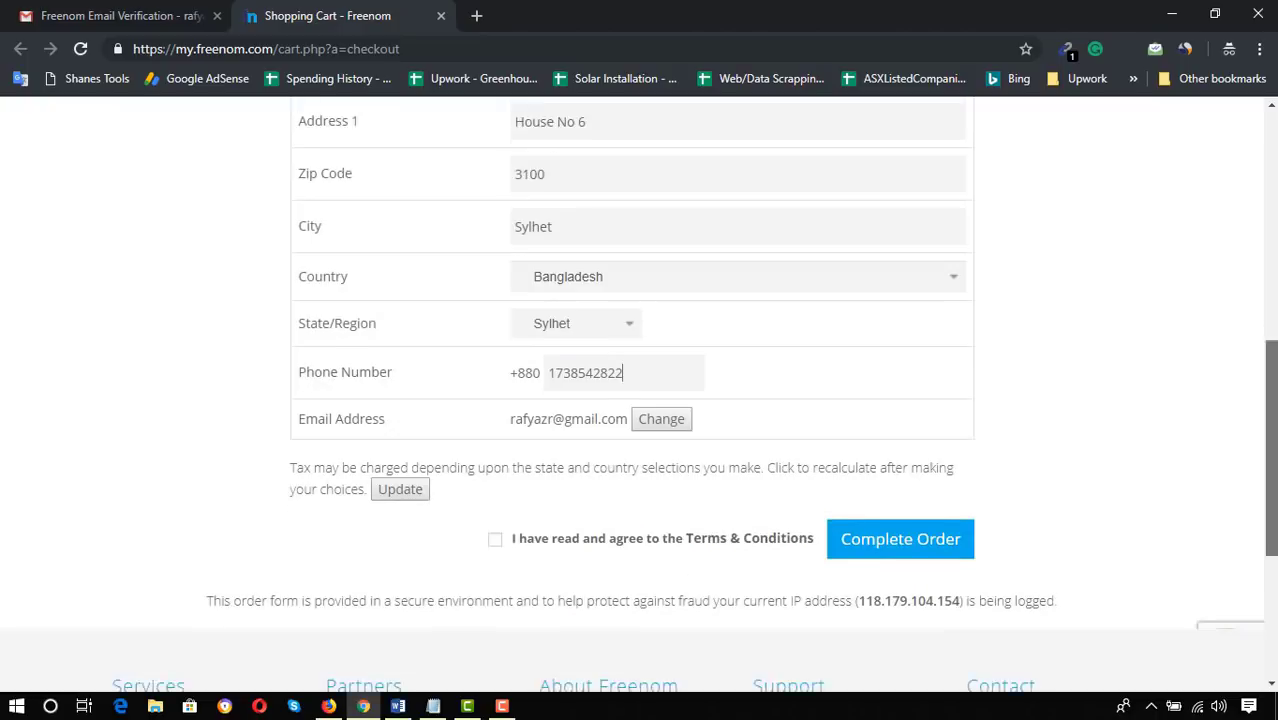
{"action": "scroll", "coordinate": [1100, 510], "scroll_direction": "up", "scroll_amount": 4}
{"action": "scroll", "coordinate": [1100, 510], "scroll_direction": "down", "scroll_amount": 3}
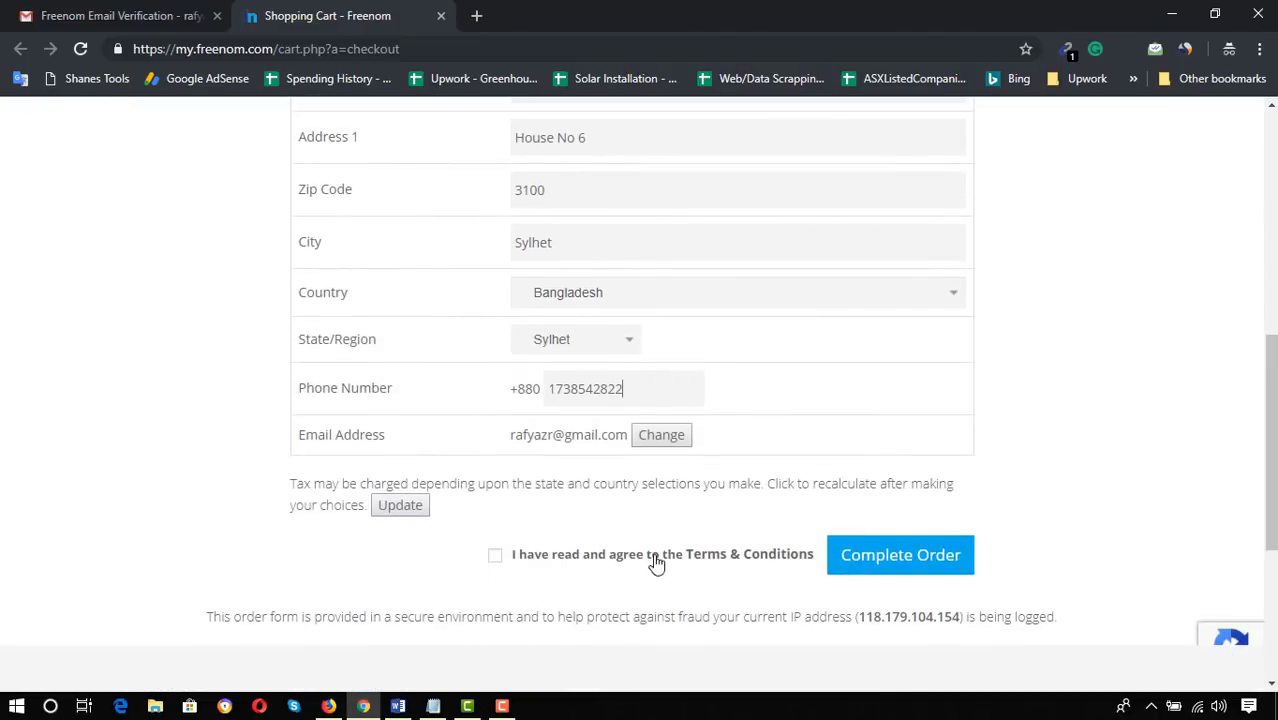
Accept the Terms & Conditions and mark the eight vehicle tiles in the first captcha.
{"action": "left_click", "coordinate": [495, 556]}
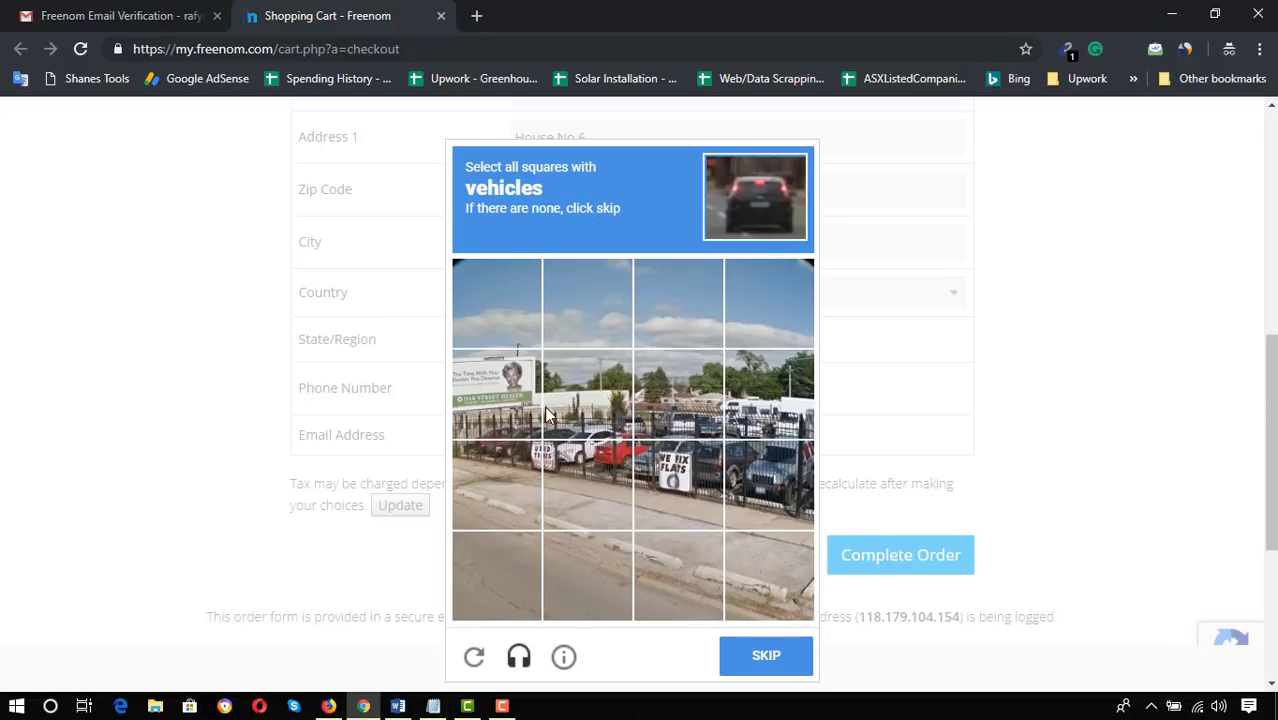
{"action": "left_click", "coordinate": [500, 432]}
{"action": "left_click", "coordinate": [503, 470]}
{"action": "left_click", "coordinate": [588, 478]}
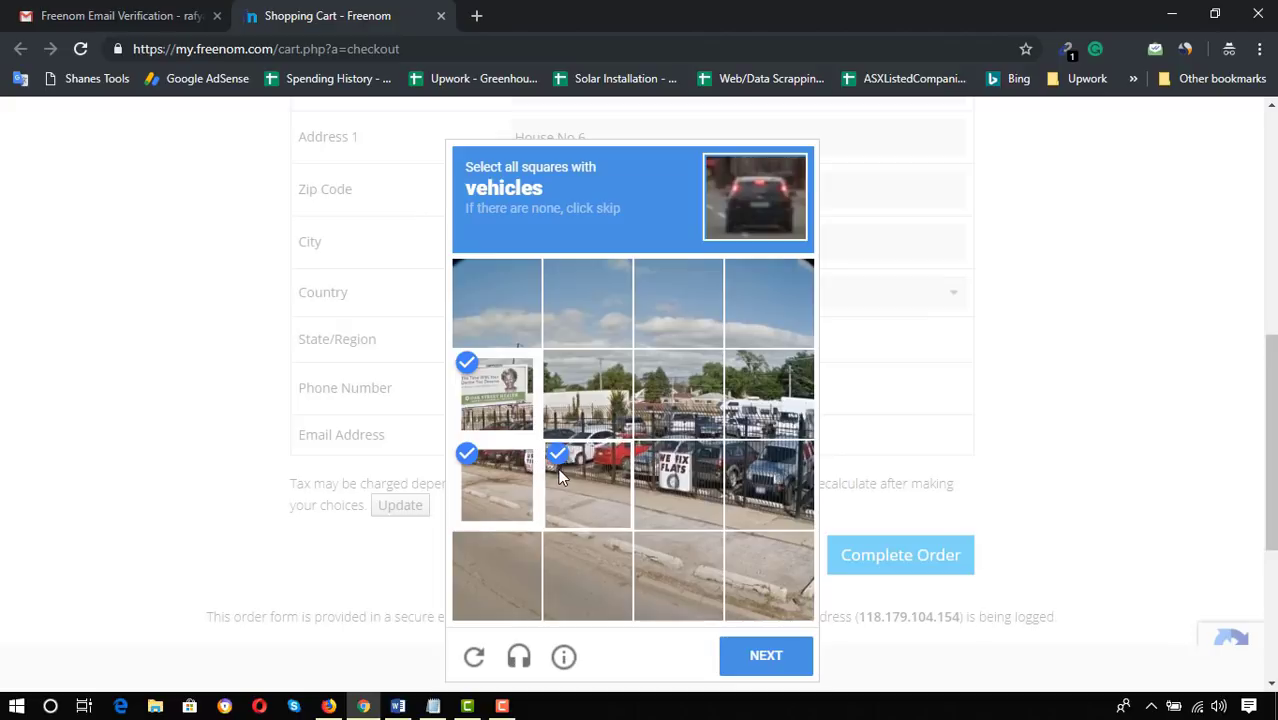
{"action": "left_click", "coordinate": [582, 392]}
{"action": "left_click", "coordinate": [676, 400]}
{"action": "left_click", "coordinate": [685, 469]}
{"action": "left_click", "coordinate": [772, 461]}
{"action": "left_click", "coordinate": [777, 395]}
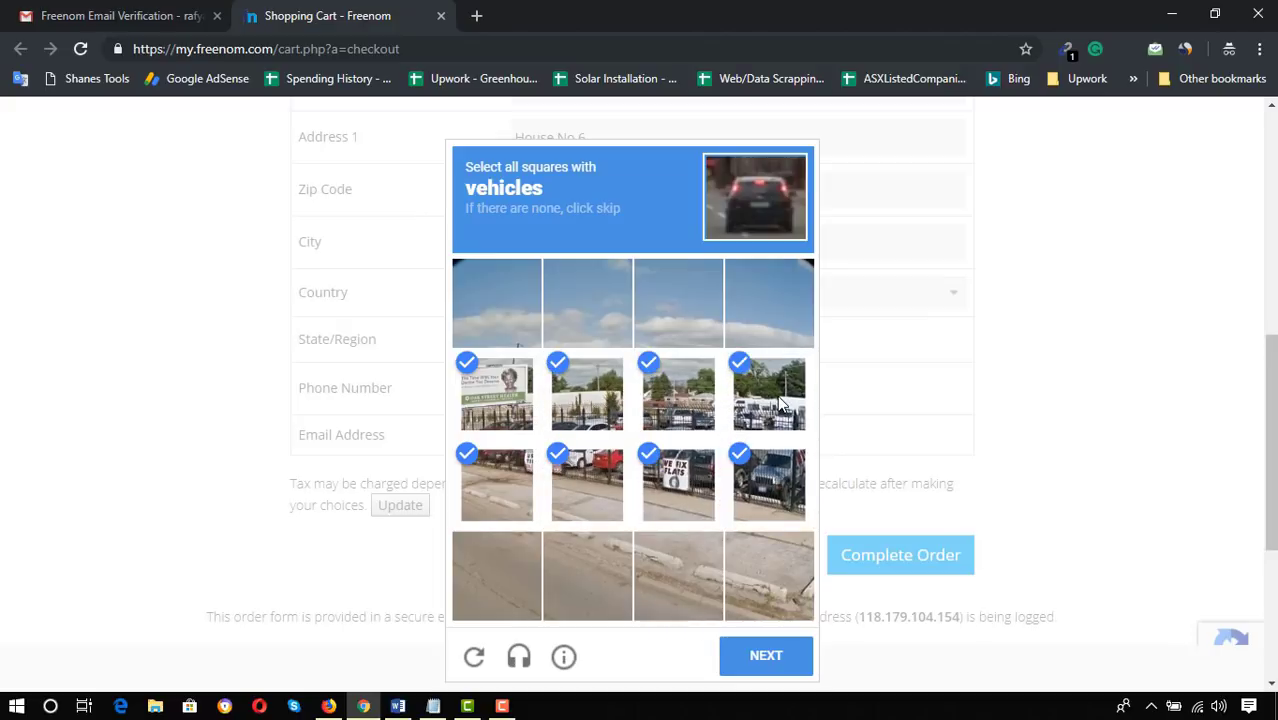
{"action": "left_click", "coordinate": [760, 653]}
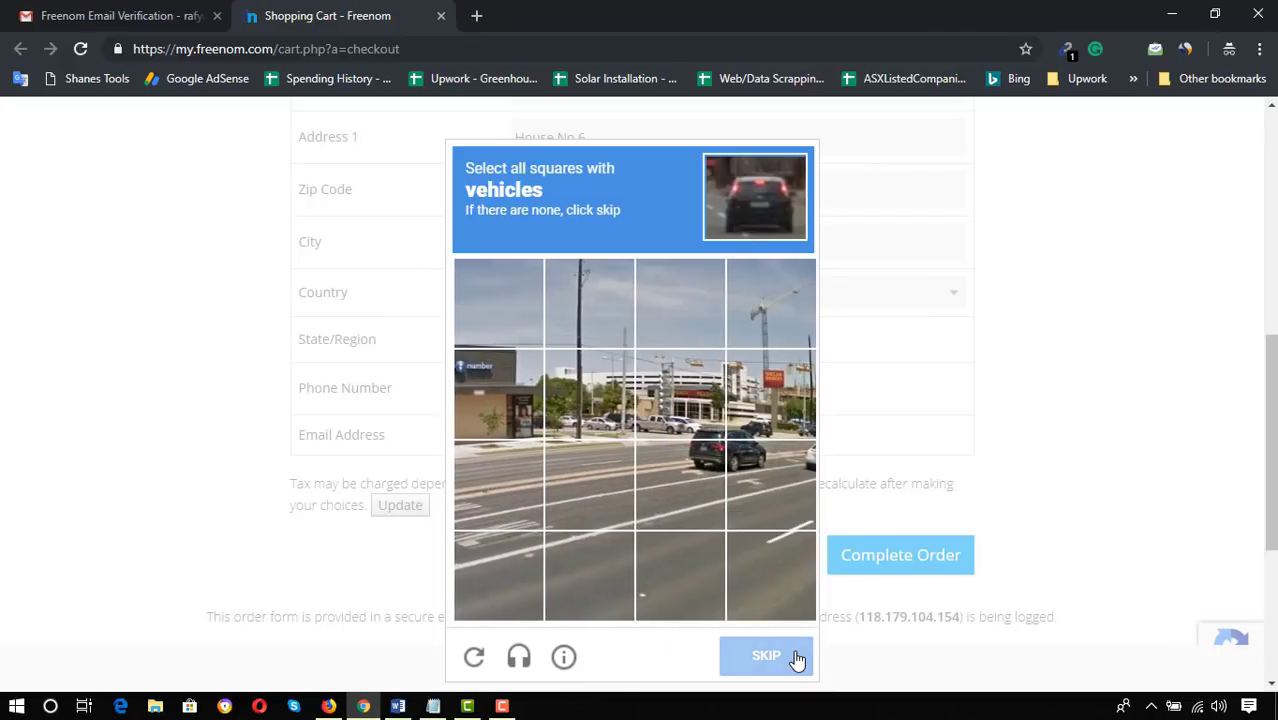
Mark the five vehicle tiles in the second captcha and submit it.
{"action": "left_click", "coordinate": [690, 470]}
{"action": "left_click", "coordinate": [680, 395]}
{"action": "left_click", "coordinate": [770, 395]}
{"action": "left_click", "coordinate": [765, 488]}
{"action": "left_click", "coordinate": [605, 425]}
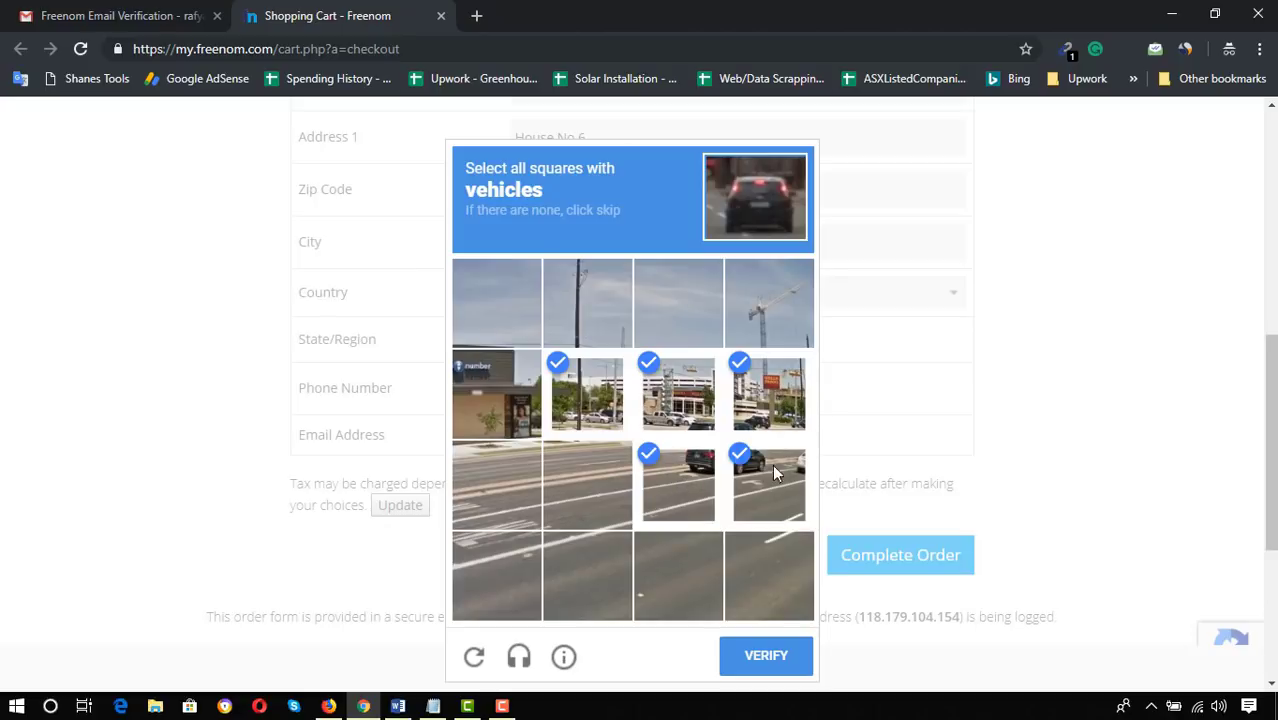
{"action": "left_click", "coordinate": [777, 665]}
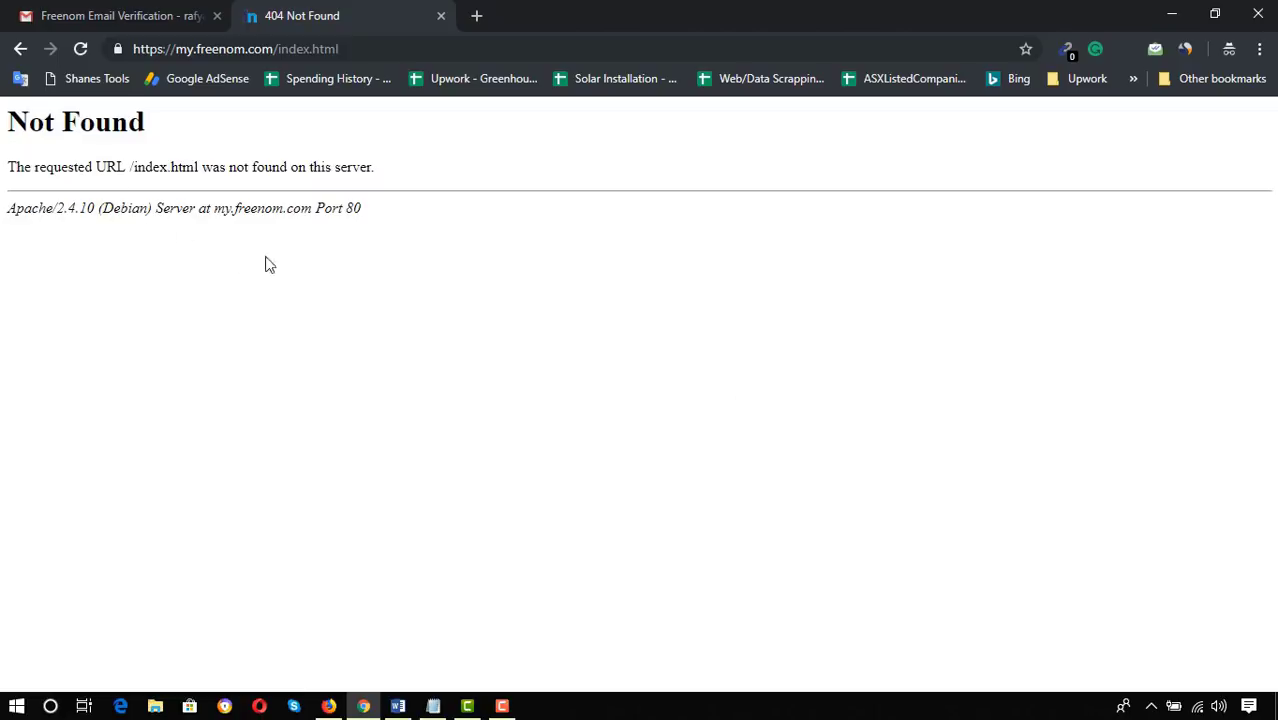
Reload the Not Found page, then replace its address with freenom.com to load the homepage.
{"action": "left_click", "coordinate": [295, 55]}
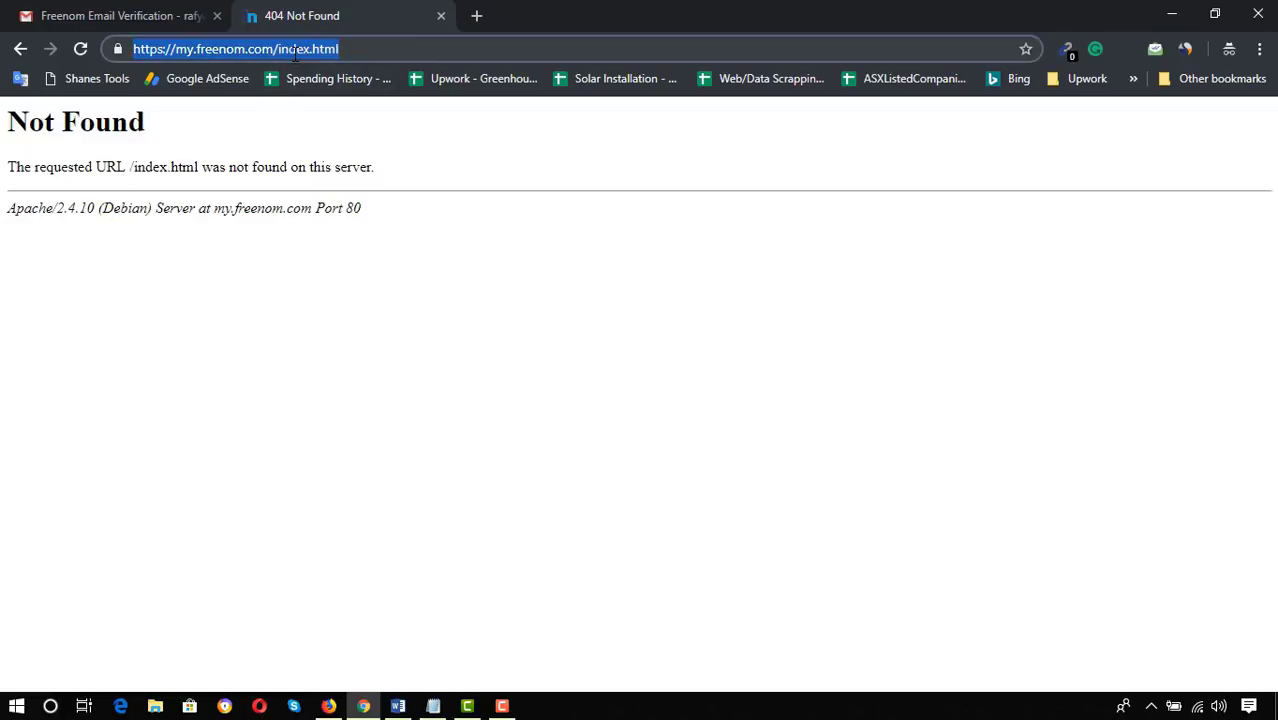
{"action": "key", "text": "Return"}
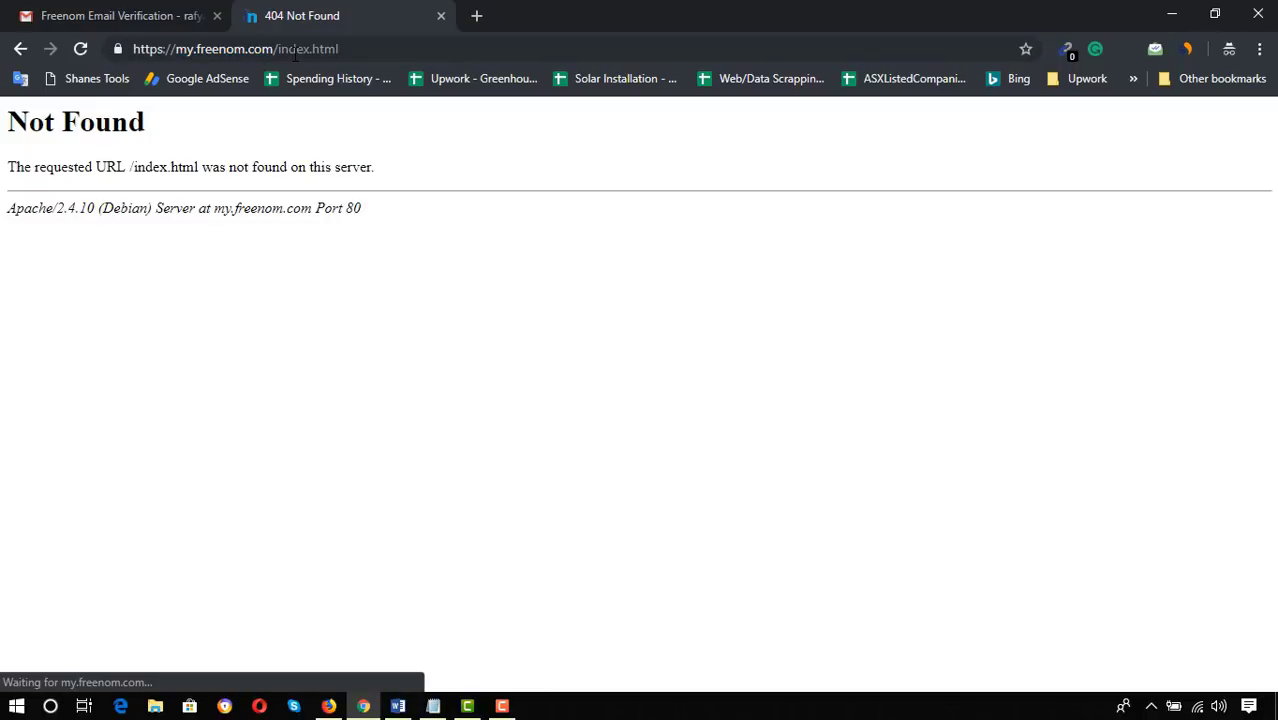
{"action": "double_click", "coordinate": [293, 52]}
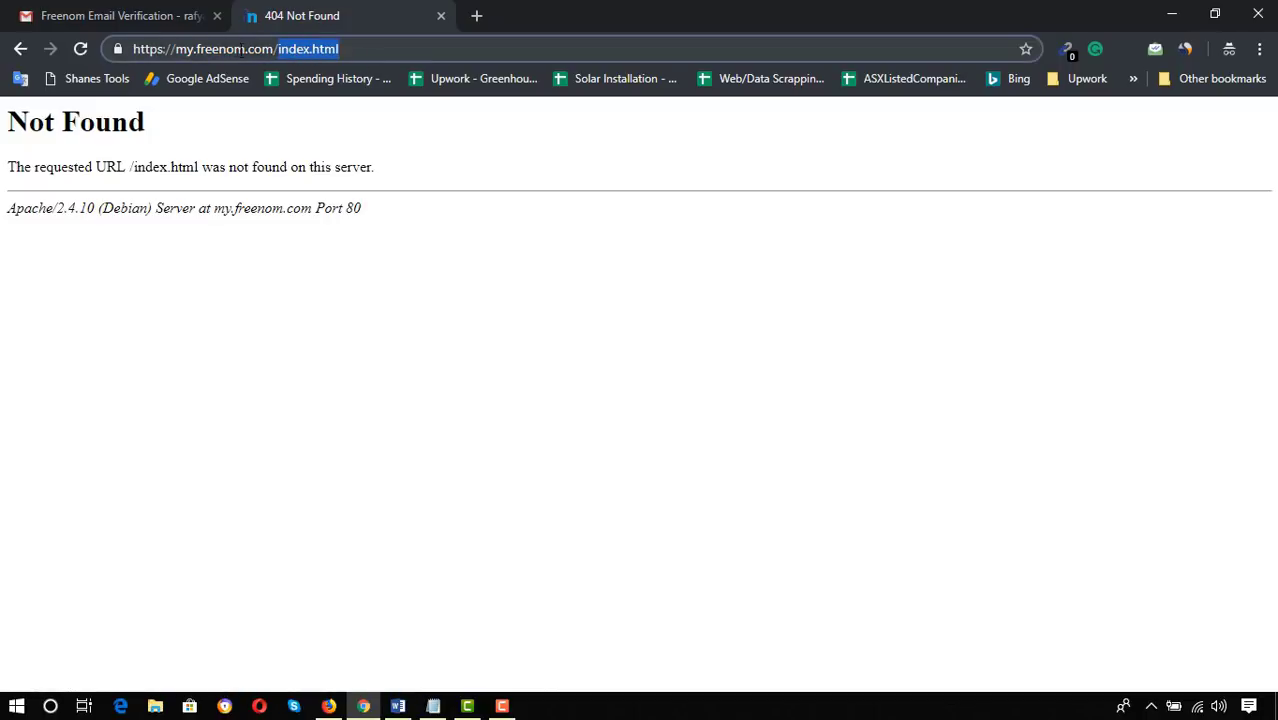
{"action": "double_click", "coordinate": [241, 52]}
{"action": "left_click_drag", "start_coordinate": [241, 52], "coordinate": [258, 55]}
{"action": "key", "text": "BackSpace"}
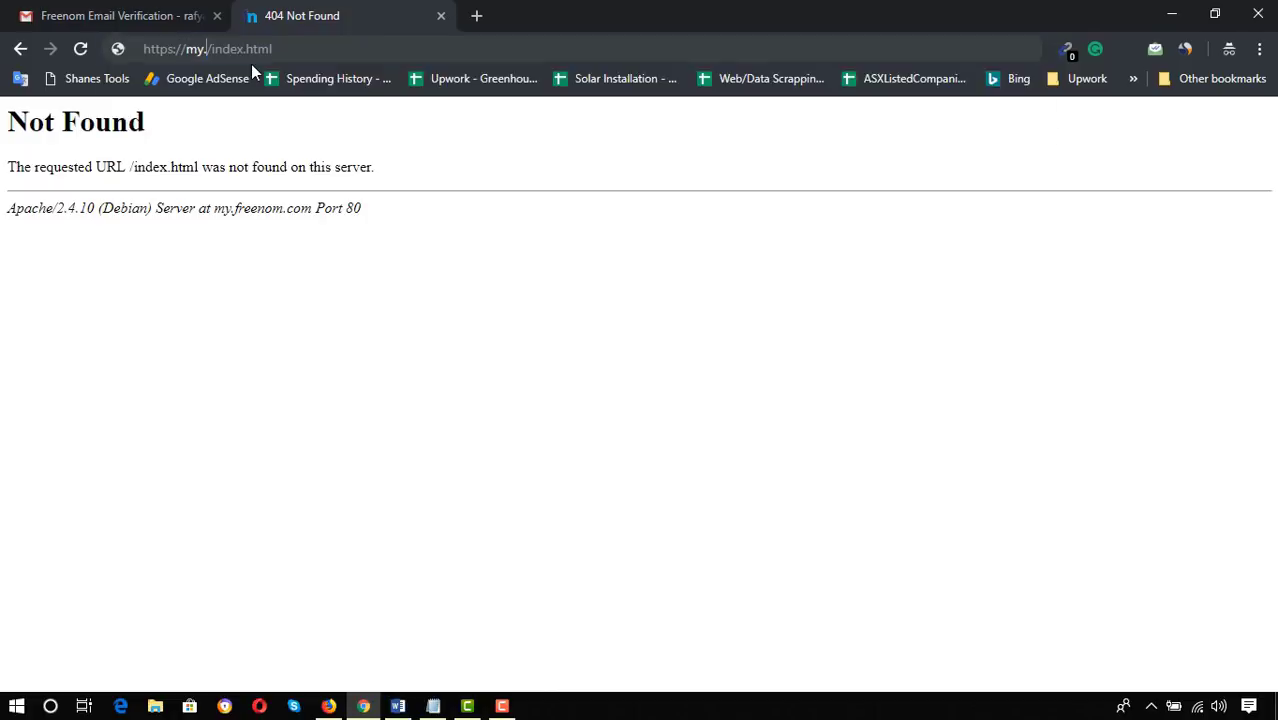
{"action": "key", "text": "ctrl+a"}
{"action": "key", "text": "BackSpace"}
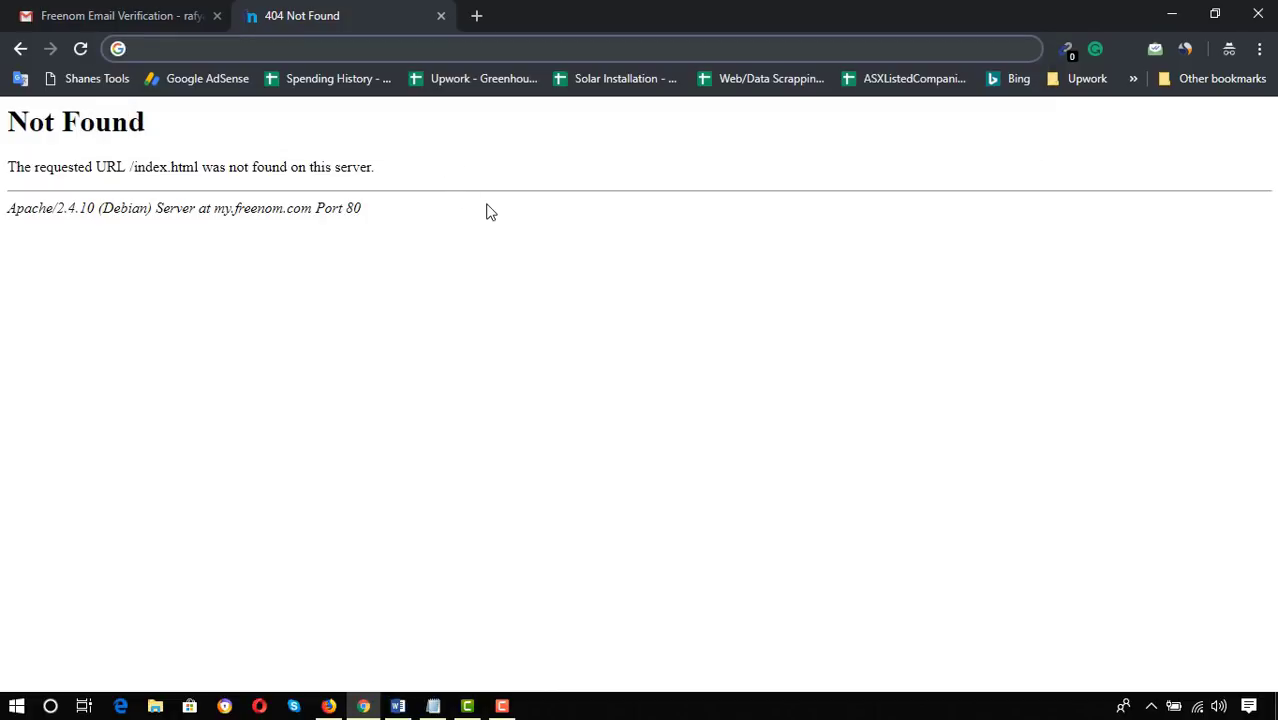
{"action": "type", "text": "freenom.com"}
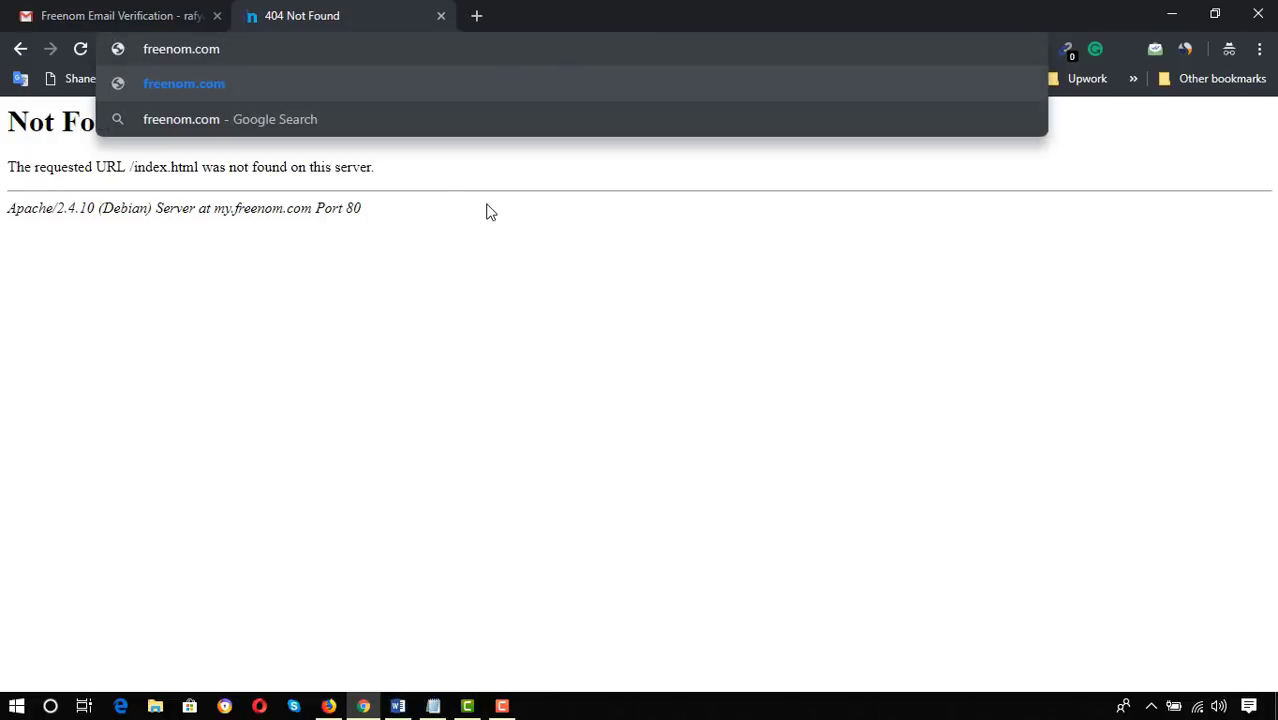
{"action": "key", "text": "Return"}
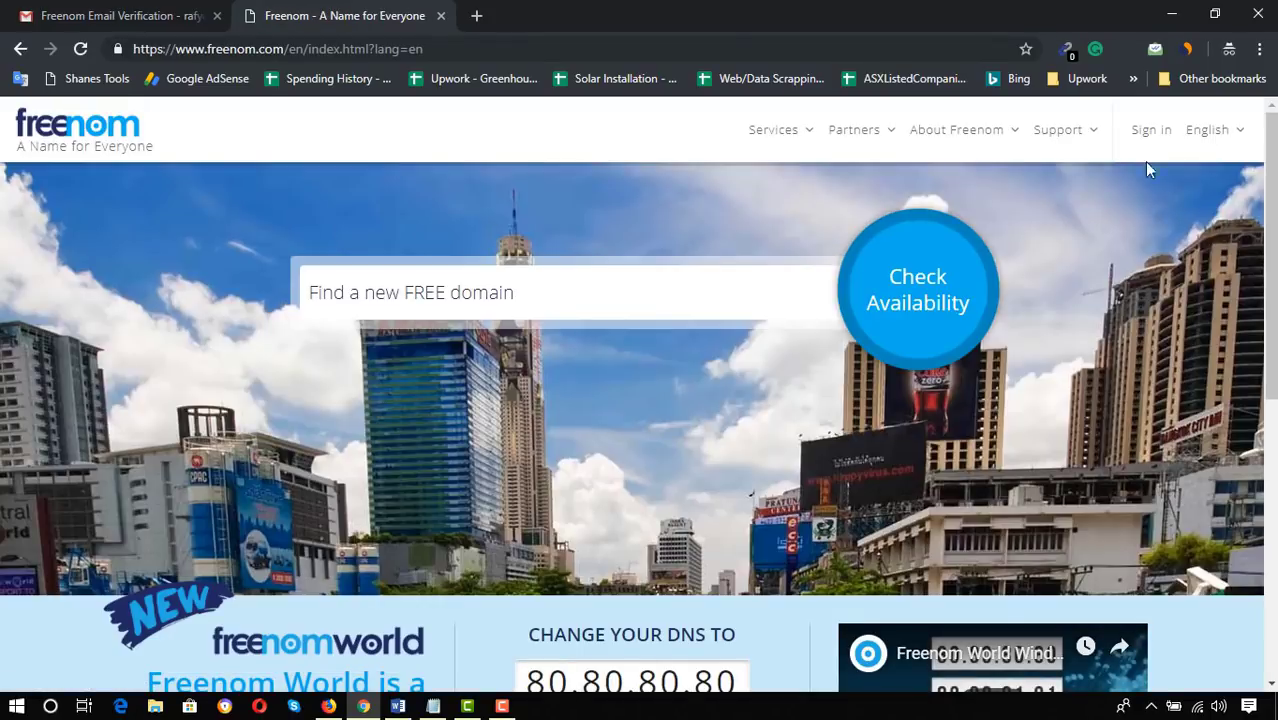
Sign in to Freenom using the Google account and reach the Client Area welcome page.
{"action": "left_click", "coordinate": [1160, 135]}
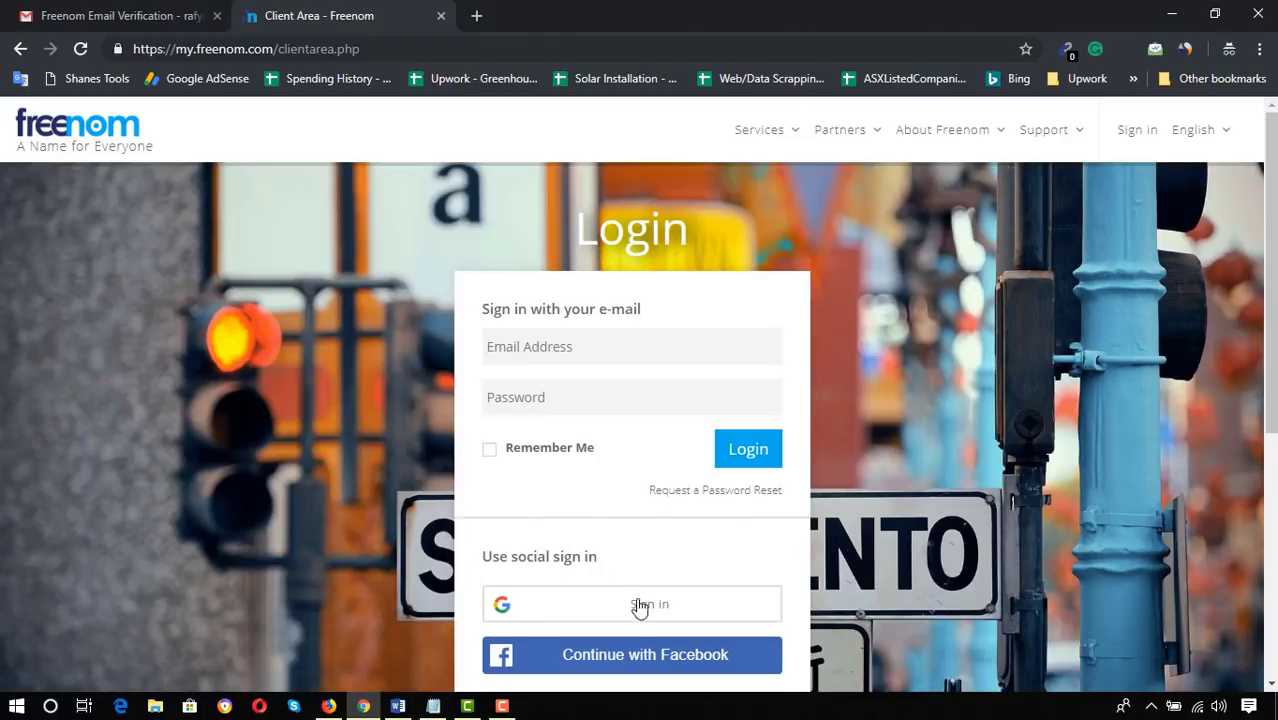
{"action": "left_click", "coordinate": [660, 612]}
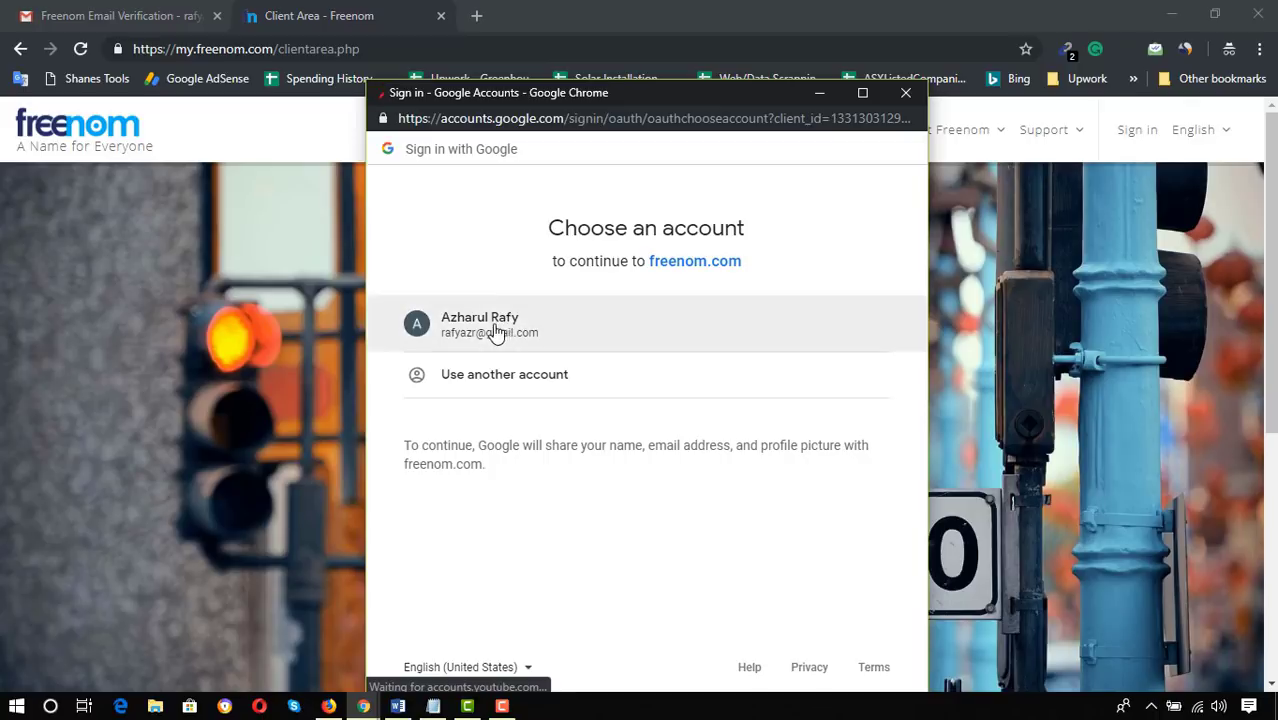
{"action": "left_click", "coordinate": [545, 338]}
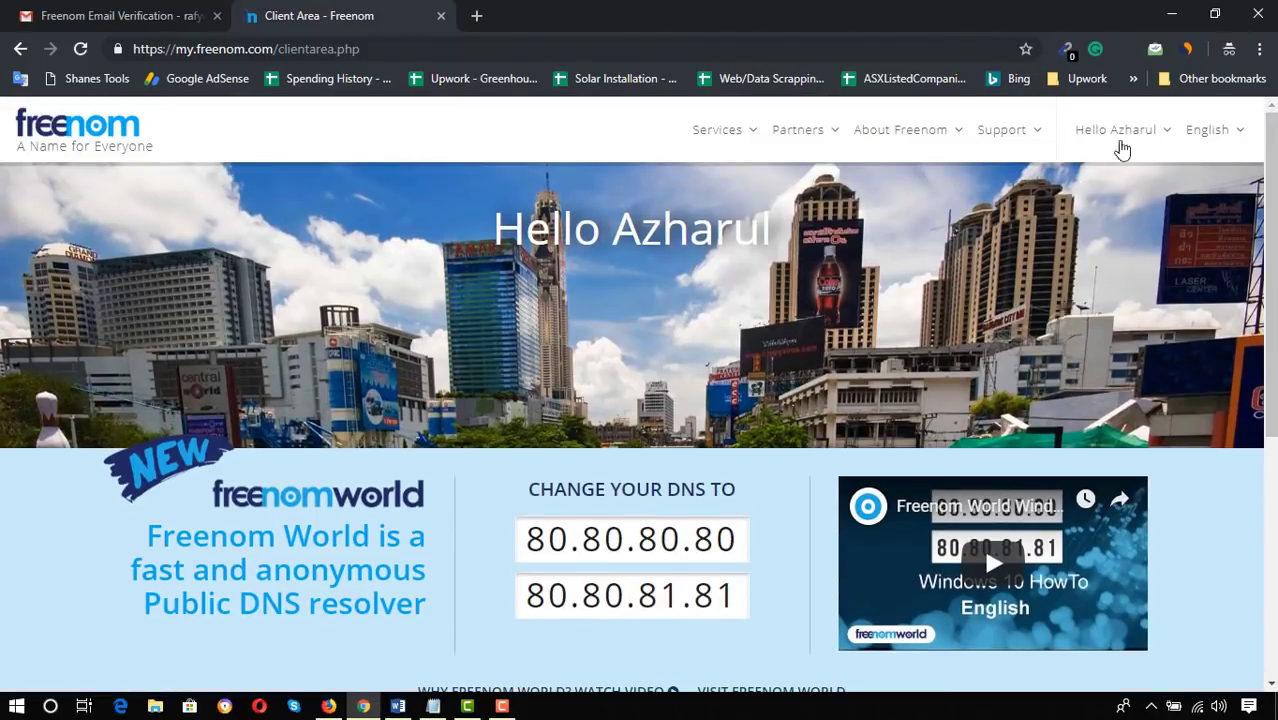
Open My Domains from the Services menu to see azharulrafy.ga active until 09/03/2020.
{"action": "left_click", "coordinate": [729, 139]}
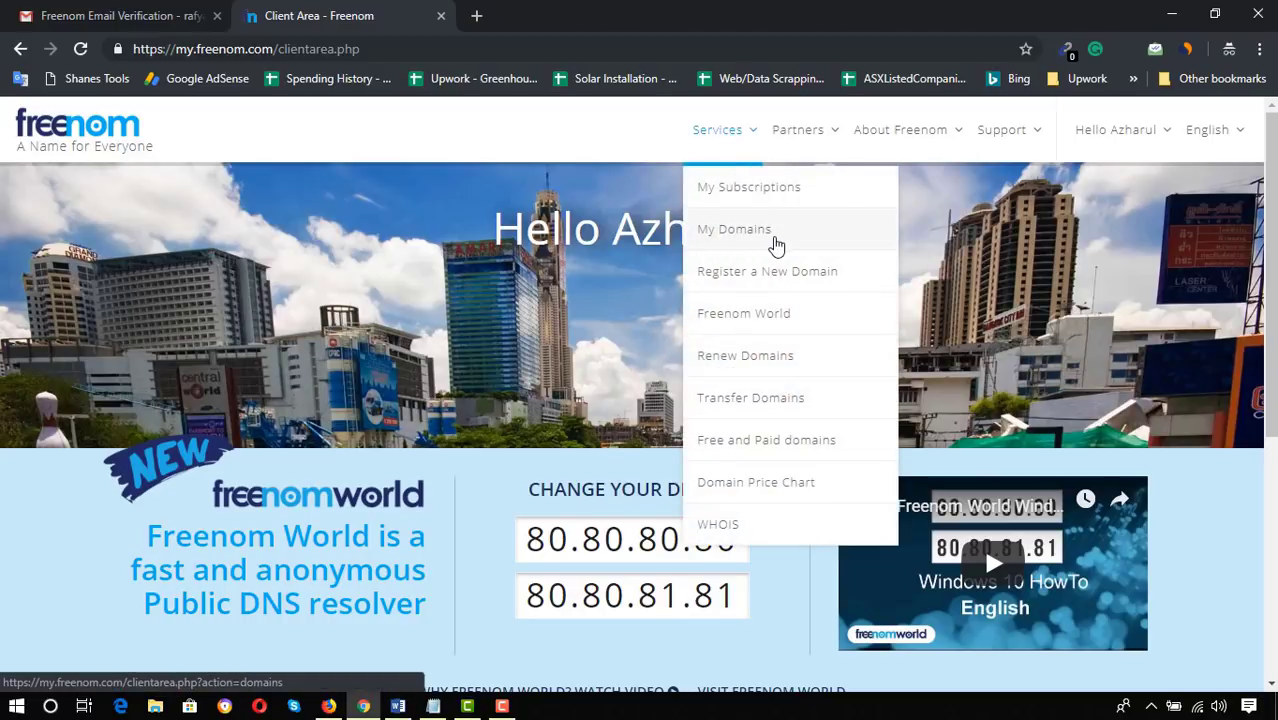
{"action": "left_click", "coordinate": [772, 246]}
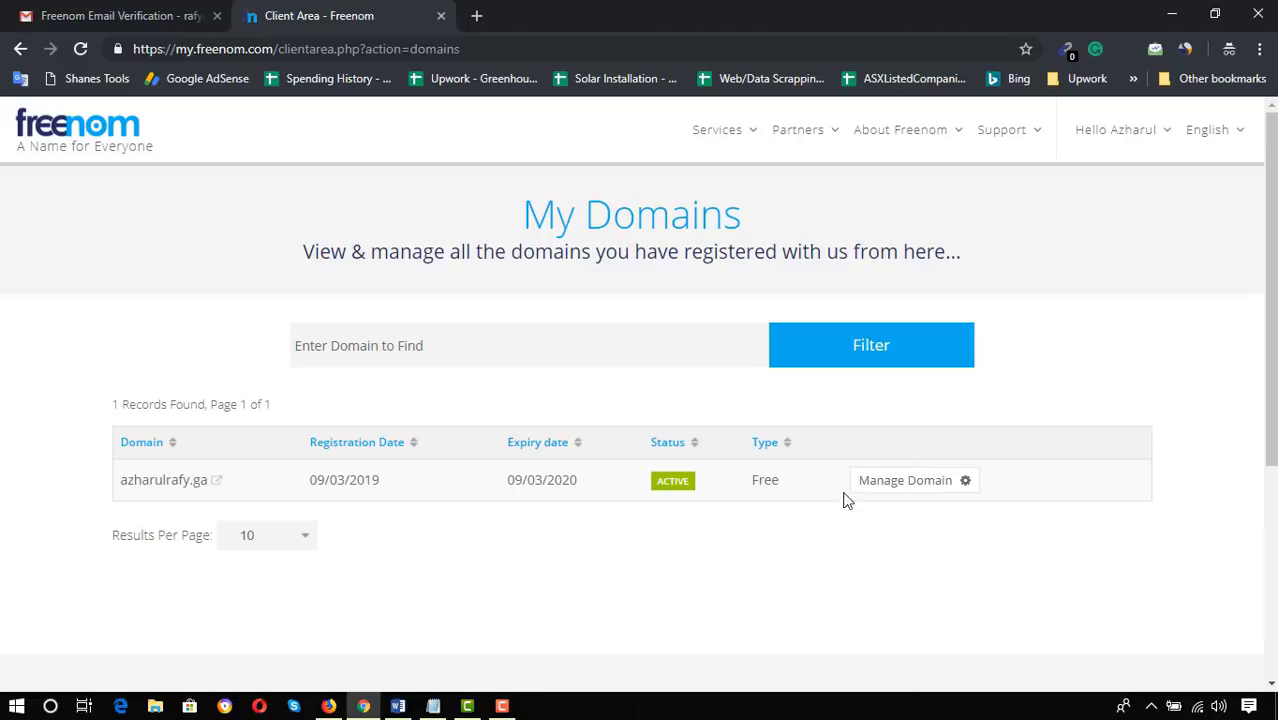
Search Google for 'infinity free' in a new incognito tab and switch to the InfinityFree homepage.
{"action": "left_click", "coordinate": [477, 14]}
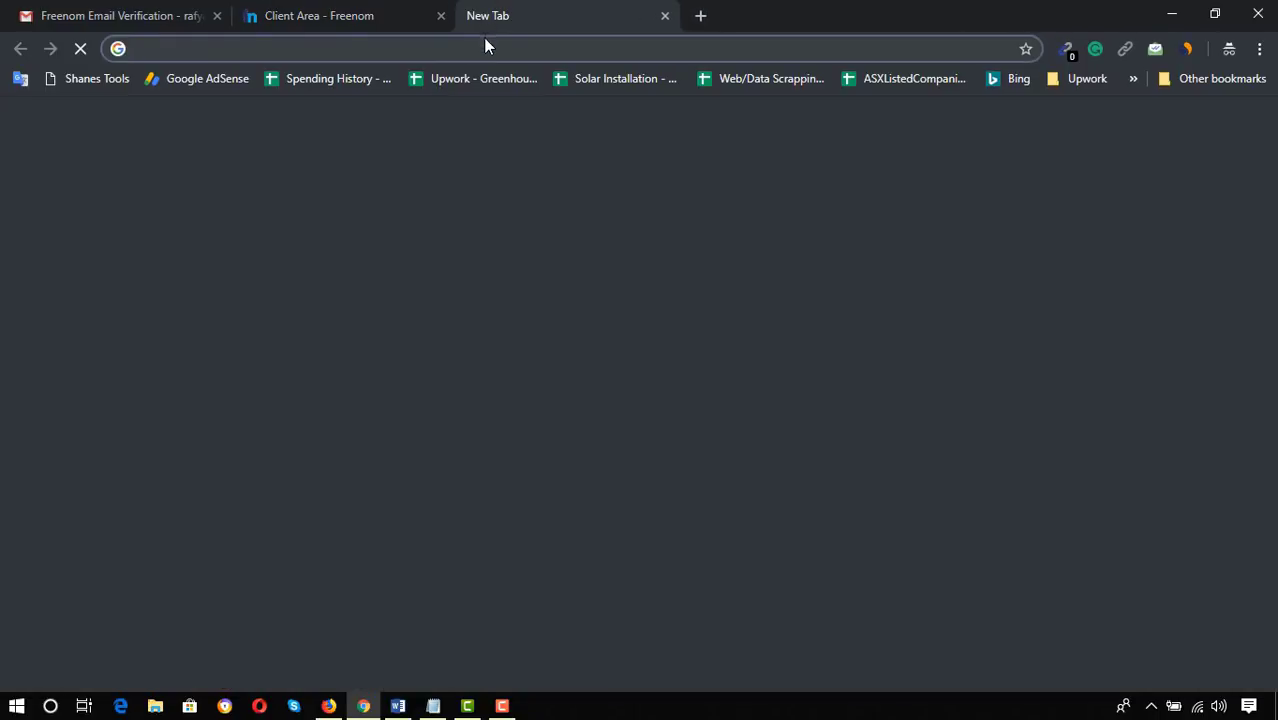
{"action": "type", "text": "i"}
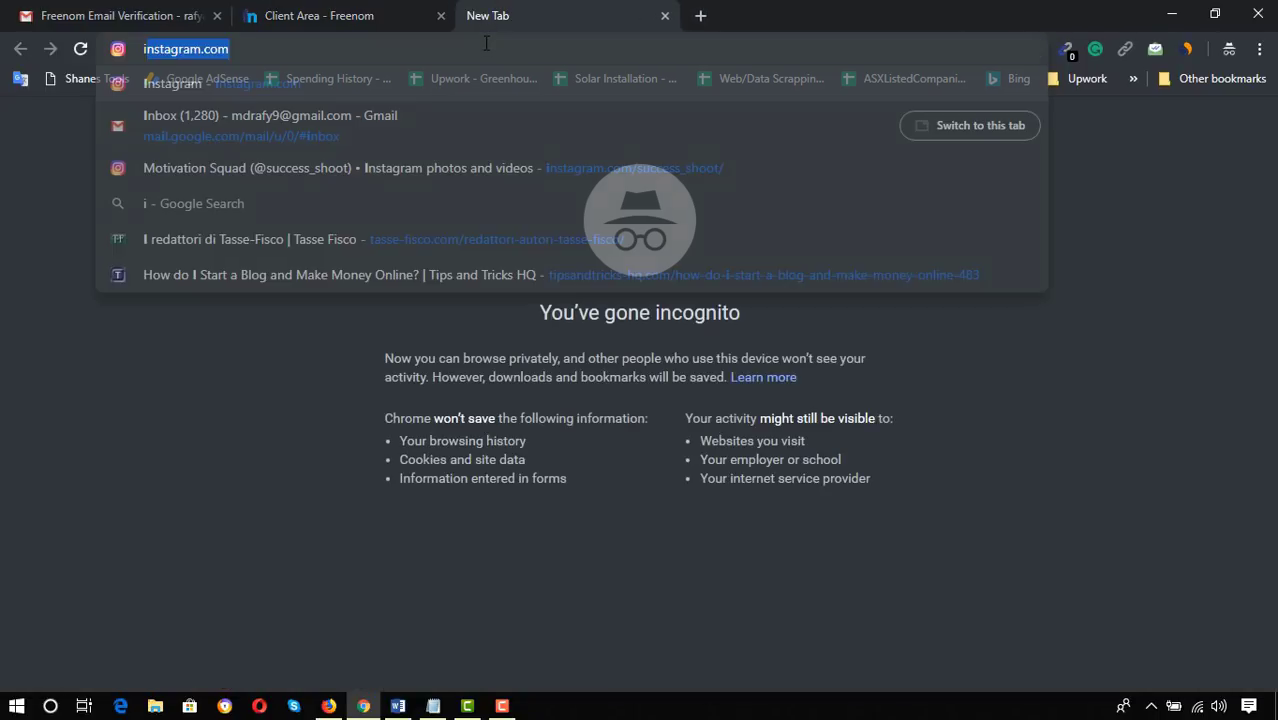
{"action": "type", "text": "nfinity free"}
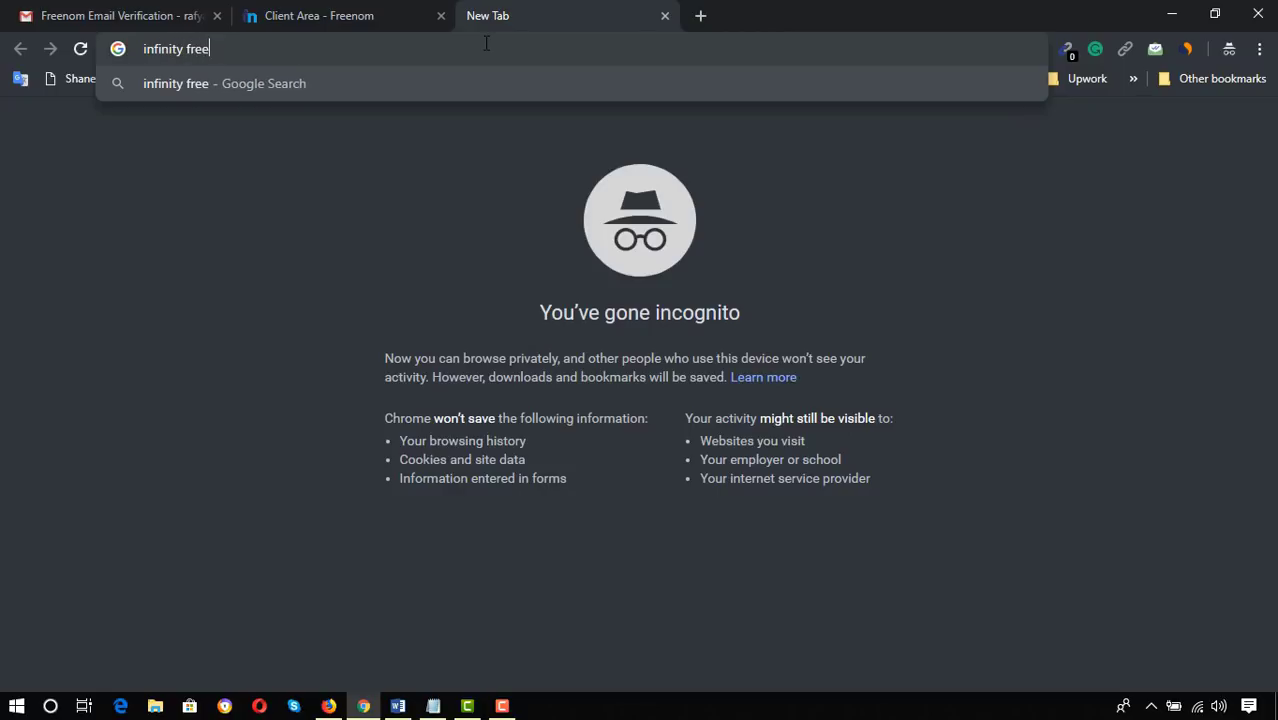
{"action": "key", "text": "Return"}
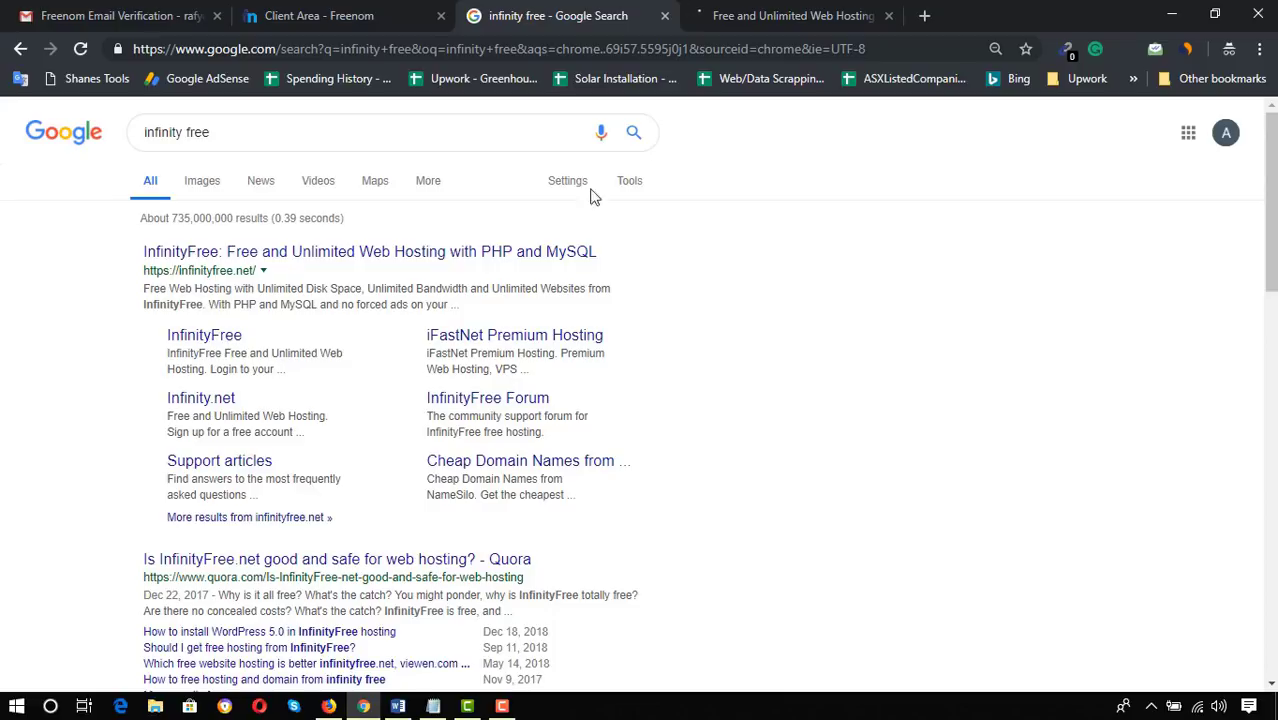
{"action": "left_click", "coordinate": [716, 12]}
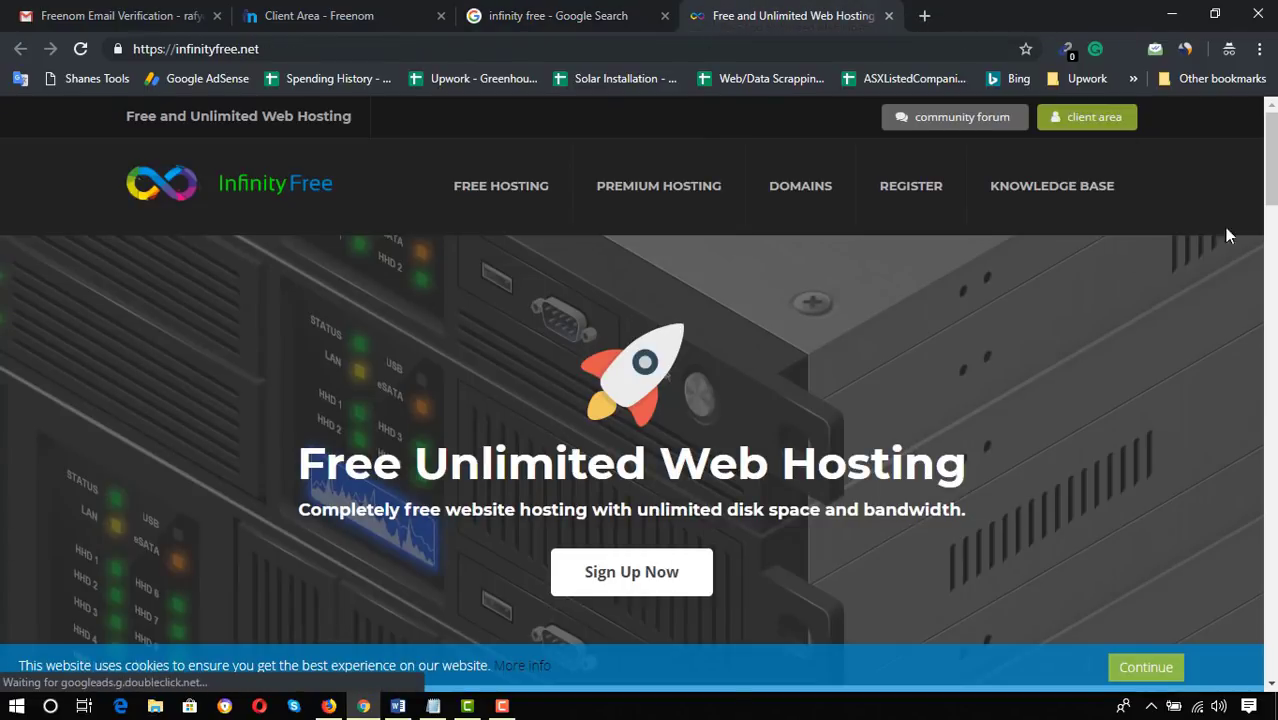
Open the InfinityFree sign-up form and paste the saved e-mail address from Notepad.
{"action": "left_click", "coordinate": [645, 585]}
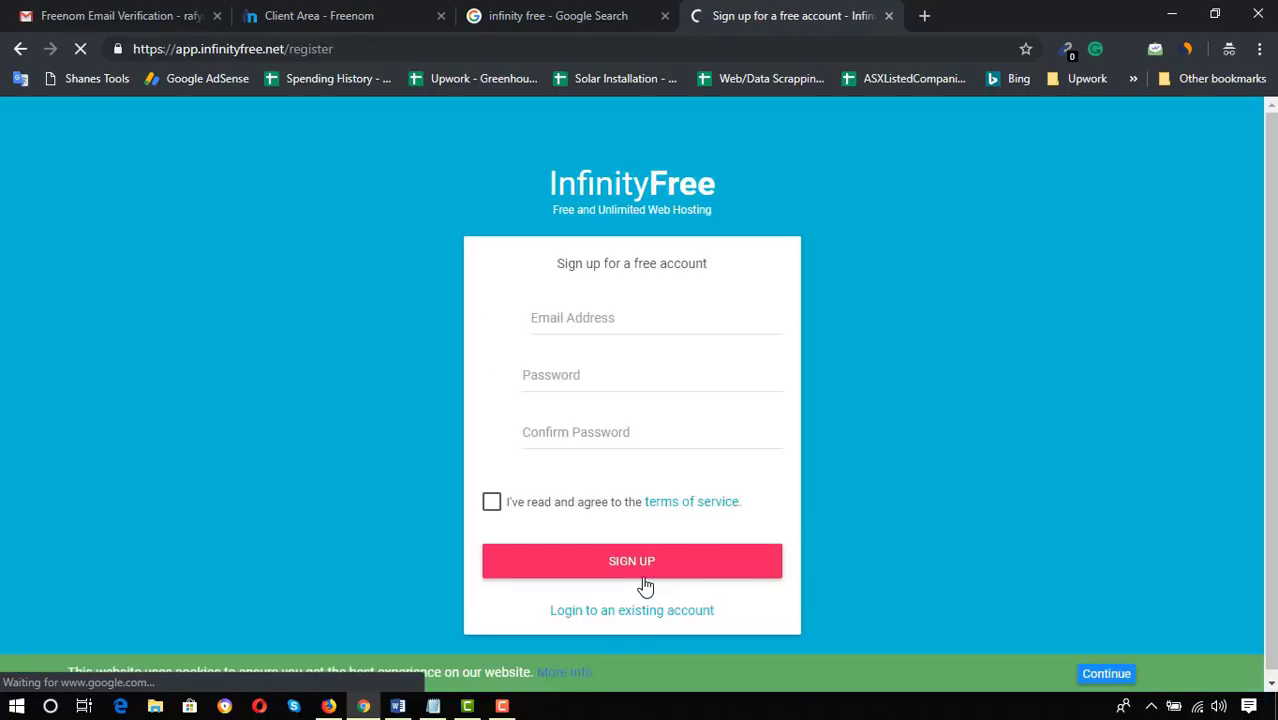
{"action": "left_click", "coordinate": [576, 318]}
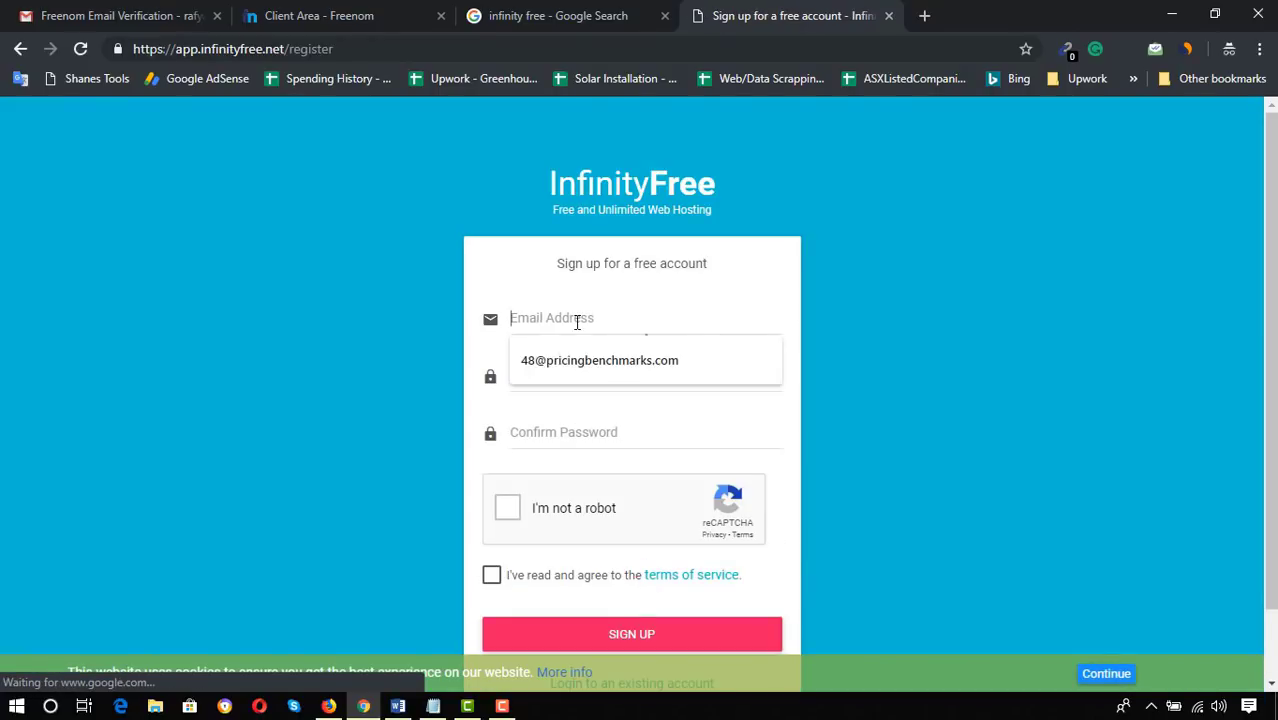
{"action": "left_click", "coordinate": [433, 706]}
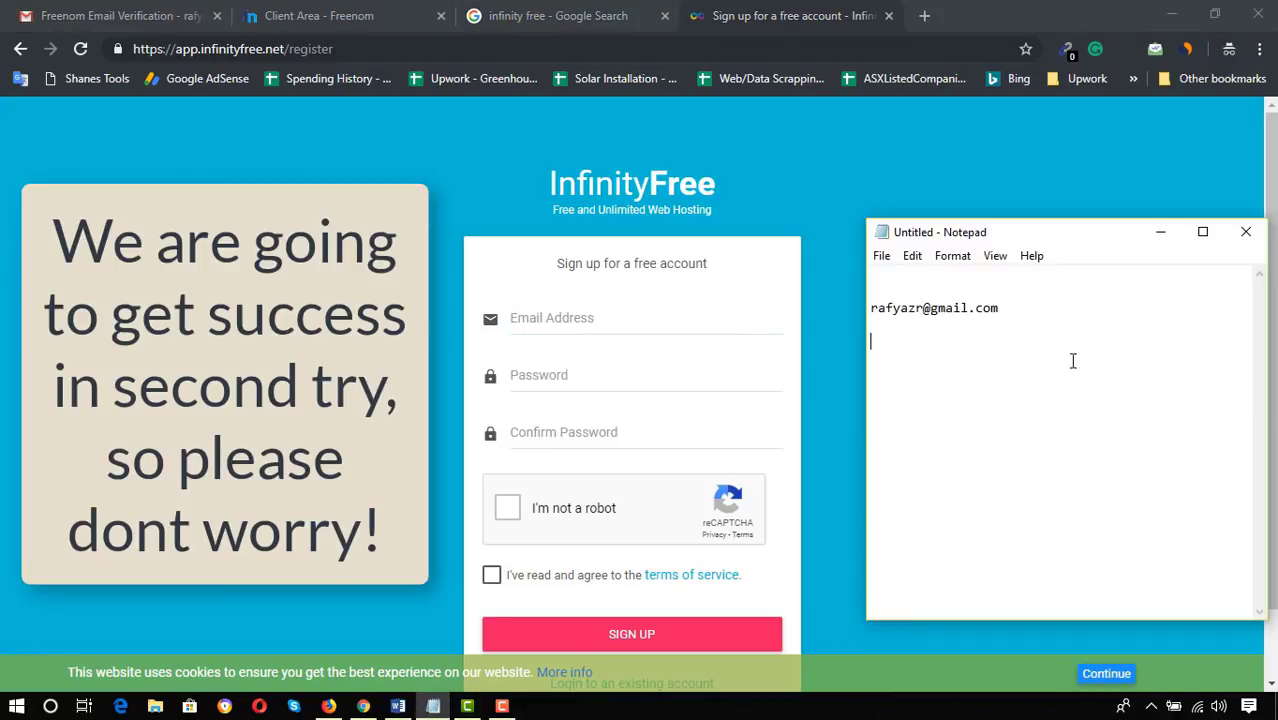
{"action": "left_click_drag", "start_coordinate": [870, 308], "coordinate": [893, 308]}
{"action": "left_click", "coordinate": [899, 308]}
{"action": "double_click", "coordinate": [972, 318]}
{"action": "key", "text": "ctrl+c"}
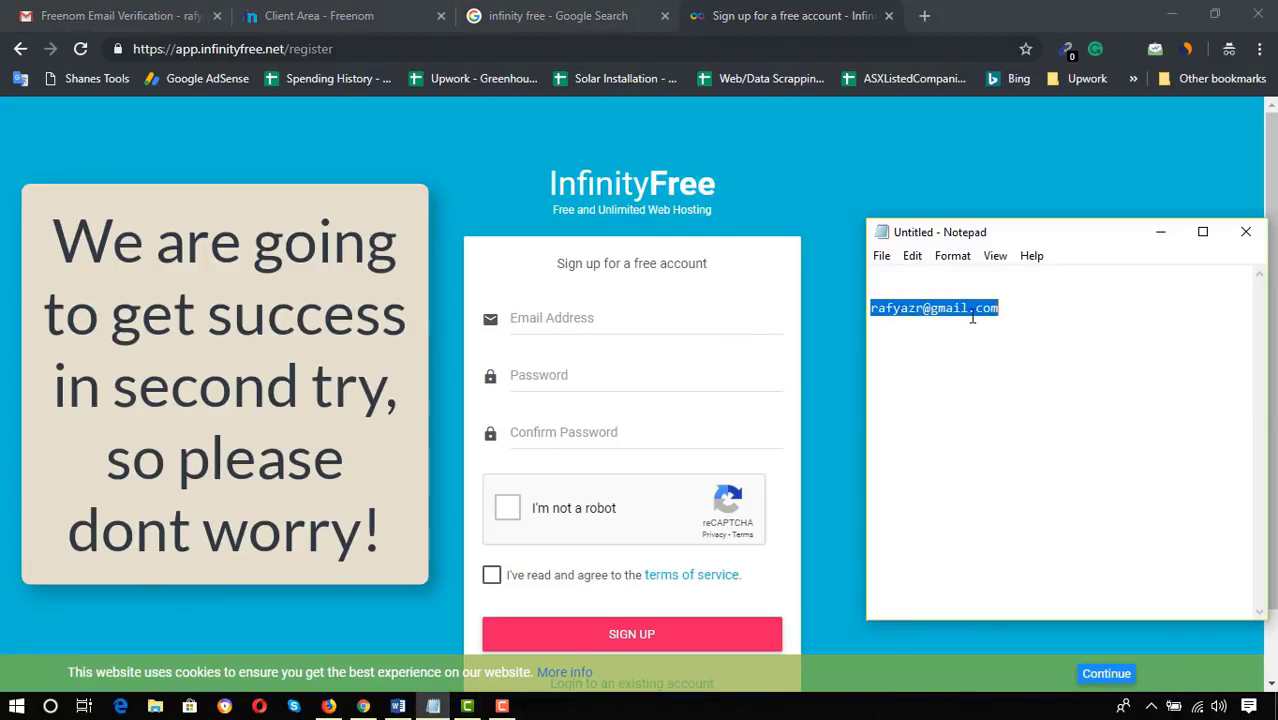
{"action": "left_click", "coordinate": [657, 350]}
{"action": "left_click", "coordinate": [616, 317]}
{"action": "key", "text": "ctrl+v"}
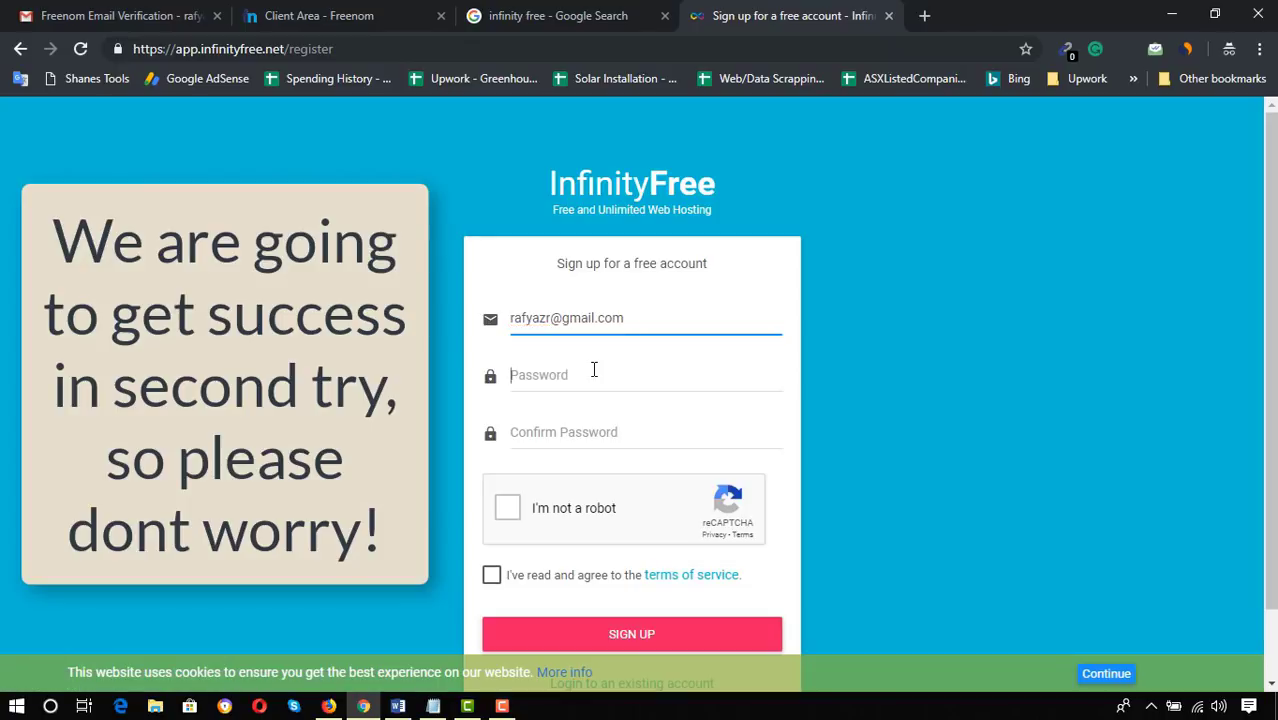
Enter the account password and its confirmation, then start the reCAPTCHA check.
{"action": "left_click", "coordinate": [600, 372]}
{"action": "type", "text": "••••••••••"}
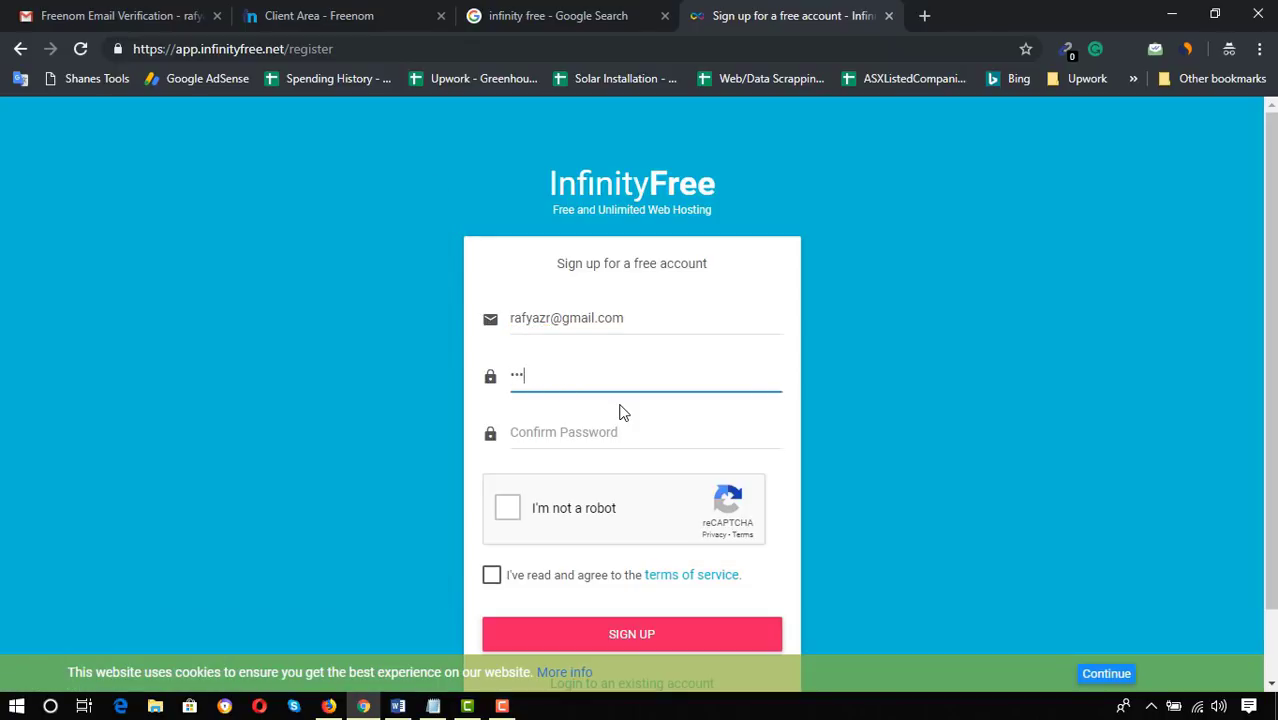
{"action": "left_click", "coordinate": [620, 431]}
{"action": "type", "text": "••••••••••"}
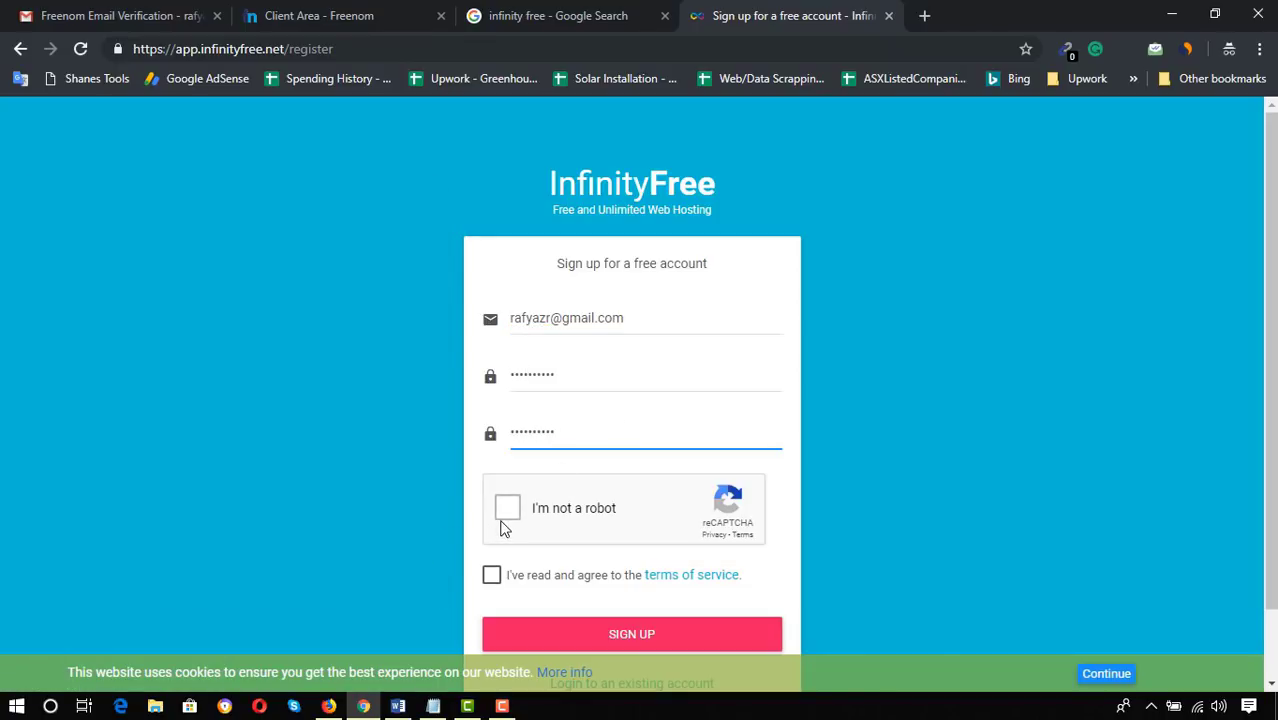
{"action": "left_click", "coordinate": [502, 522]}
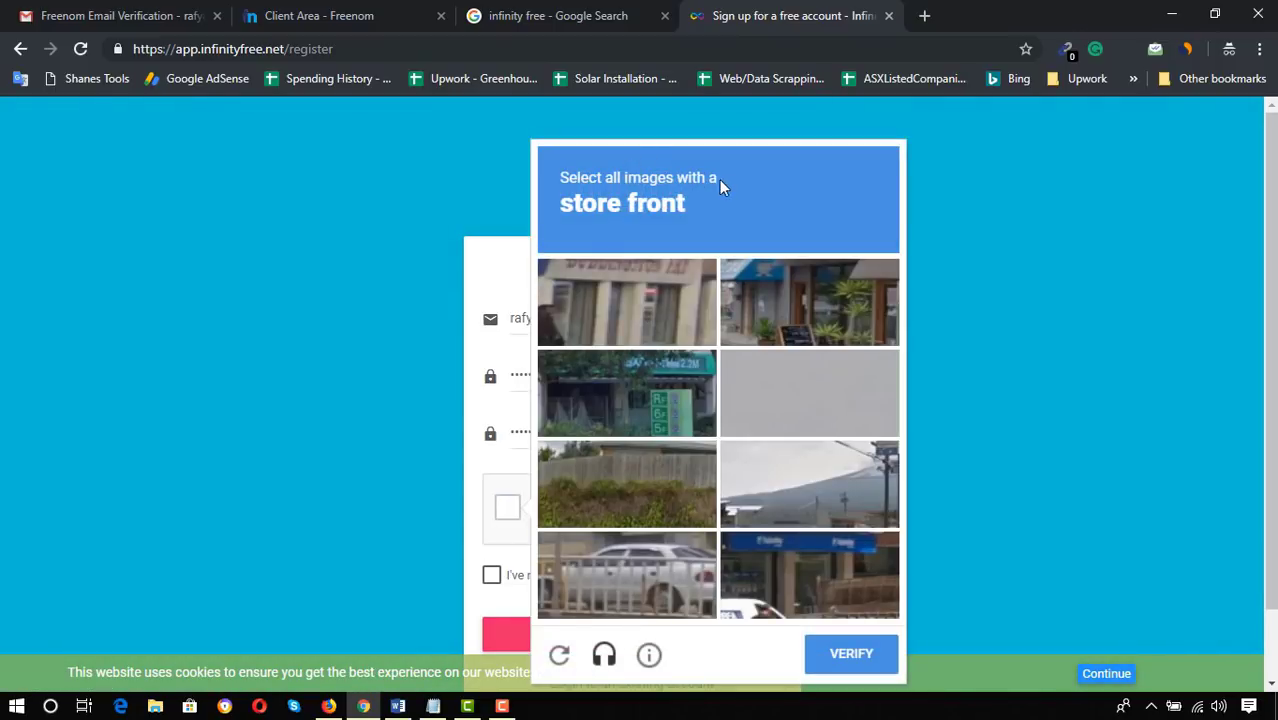
Mark the four store-front tiles in the reCAPTCHA grid and submit the challenge.
{"action": "left_click", "coordinate": [683, 290]}
{"action": "left_click", "coordinate": [777, 309]}
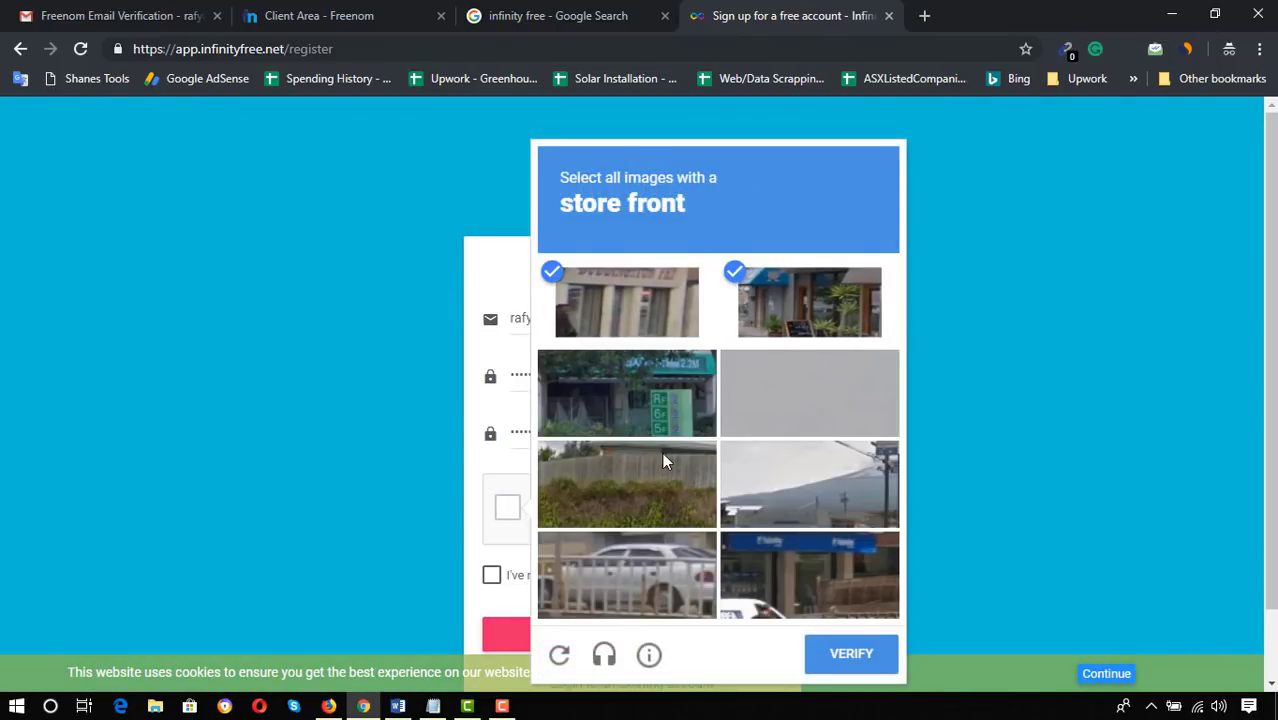
{"action": "left_click", "coordinate": [630, 387]}
{"action": "left_click", "coordinate": [831, 577]}
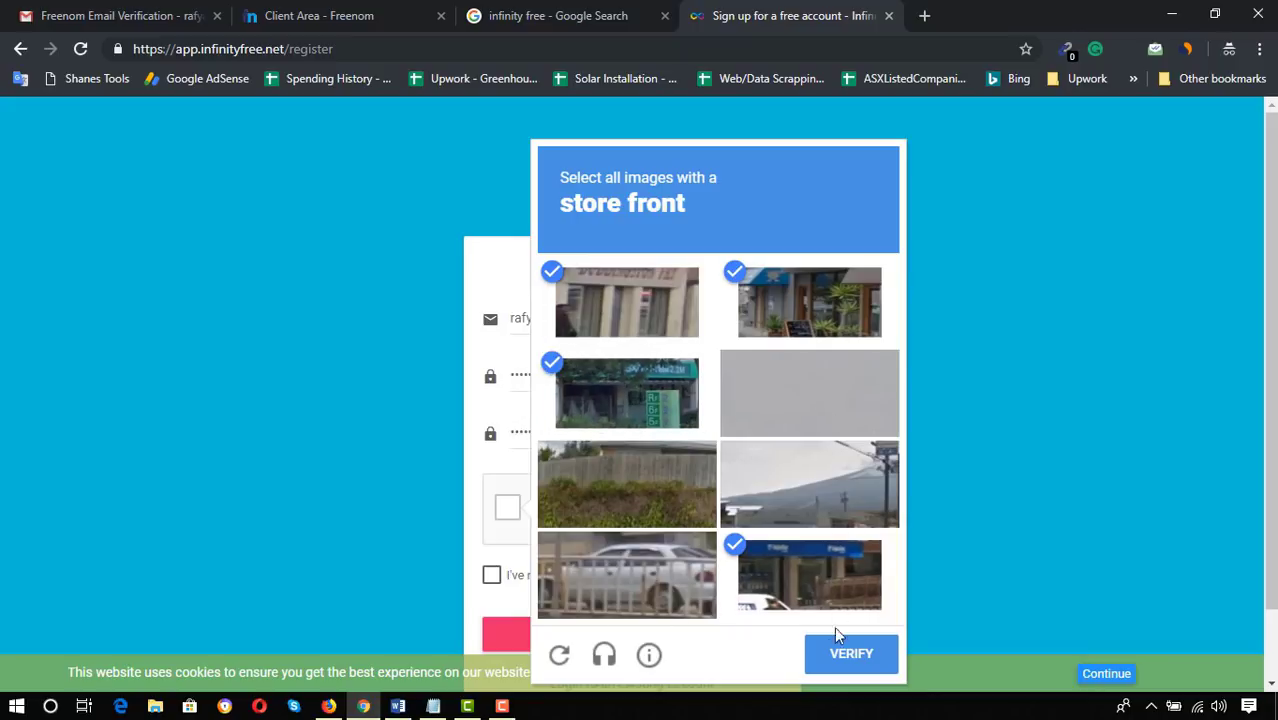
{"action": "left_click", "coordinate": [851, 660]}
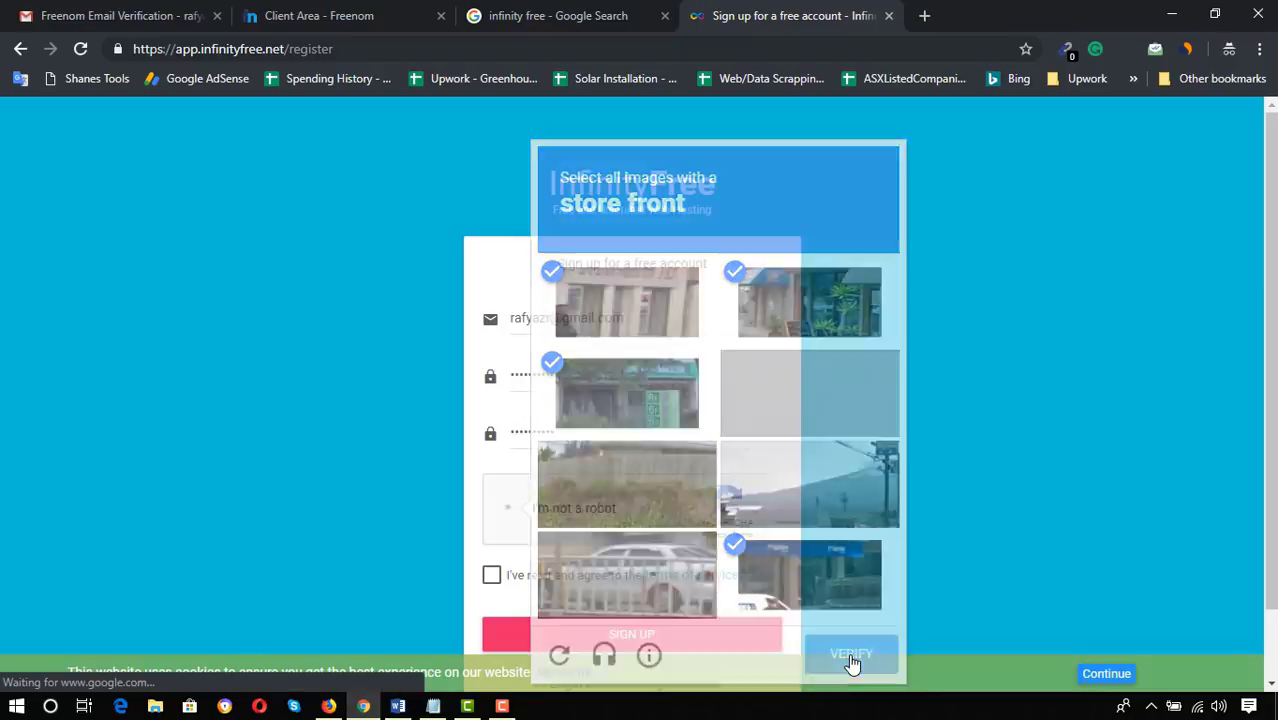
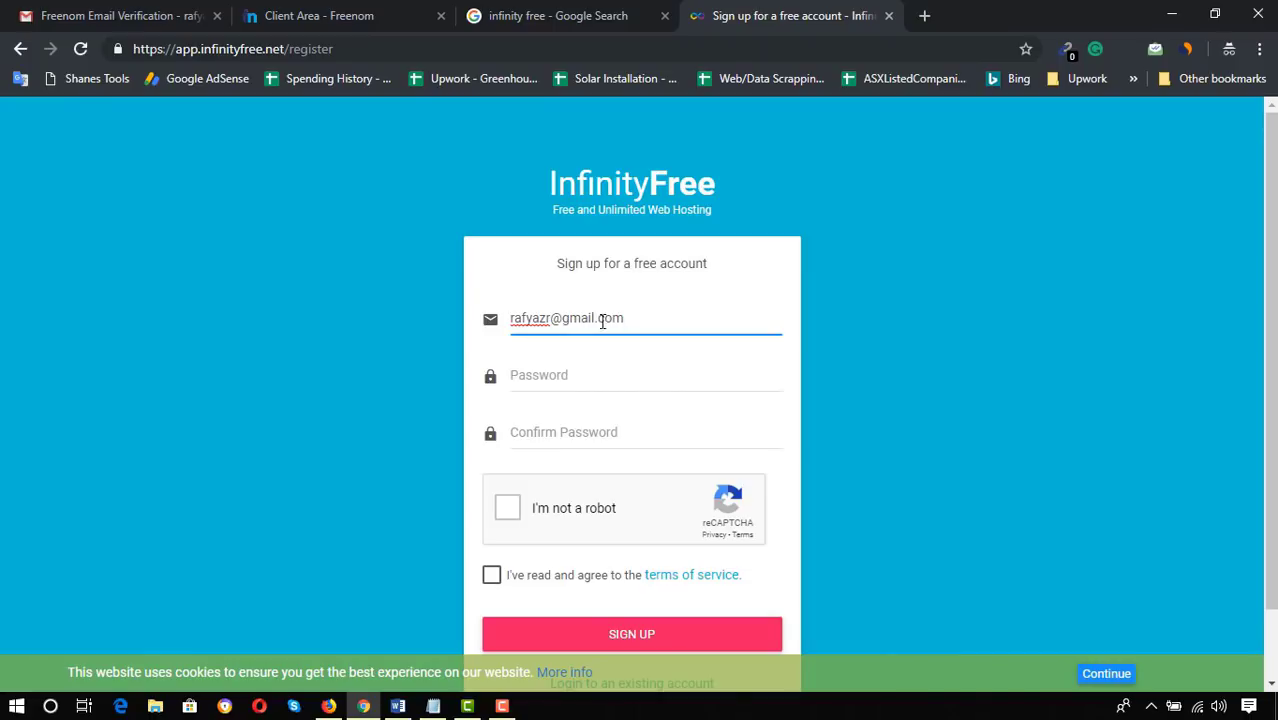
Enter the account password and pass the traffic-lights reCAPTCHA challenge.
{"action": "left_click", "coordinate": [580, 382]}
{"action": "type", "text": "***"}
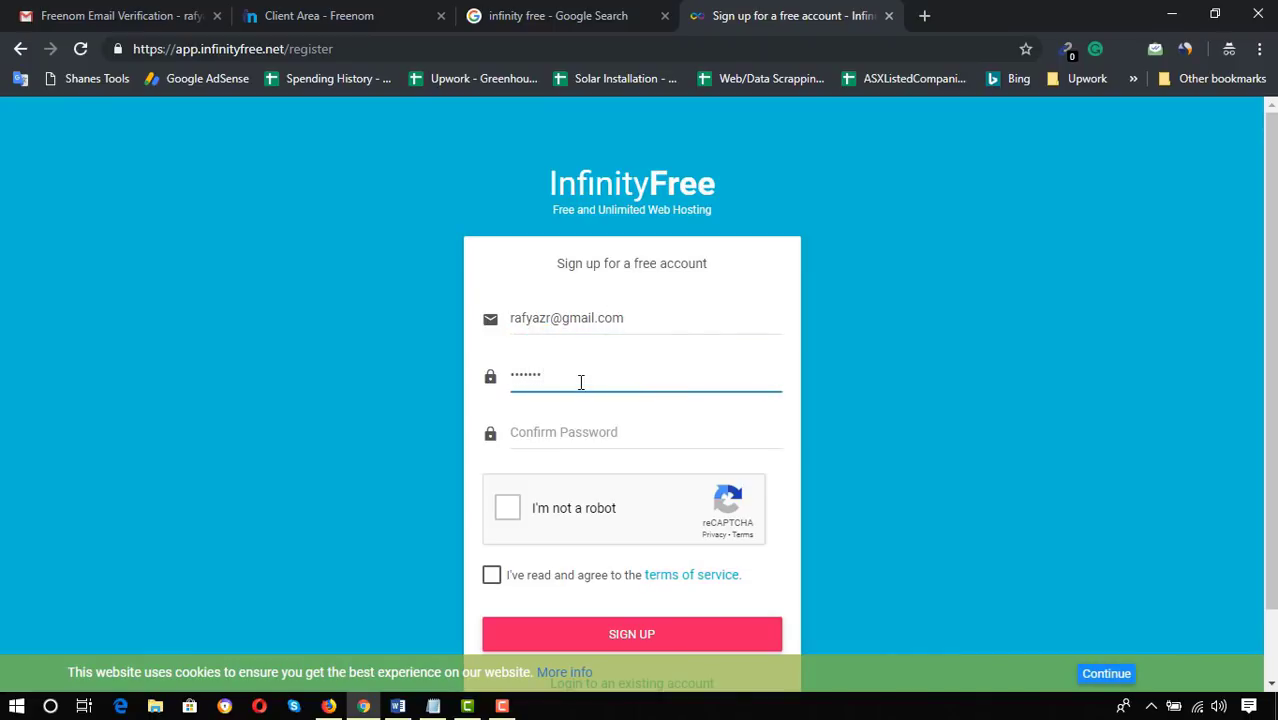
{"action": "type", "text": "*****"}
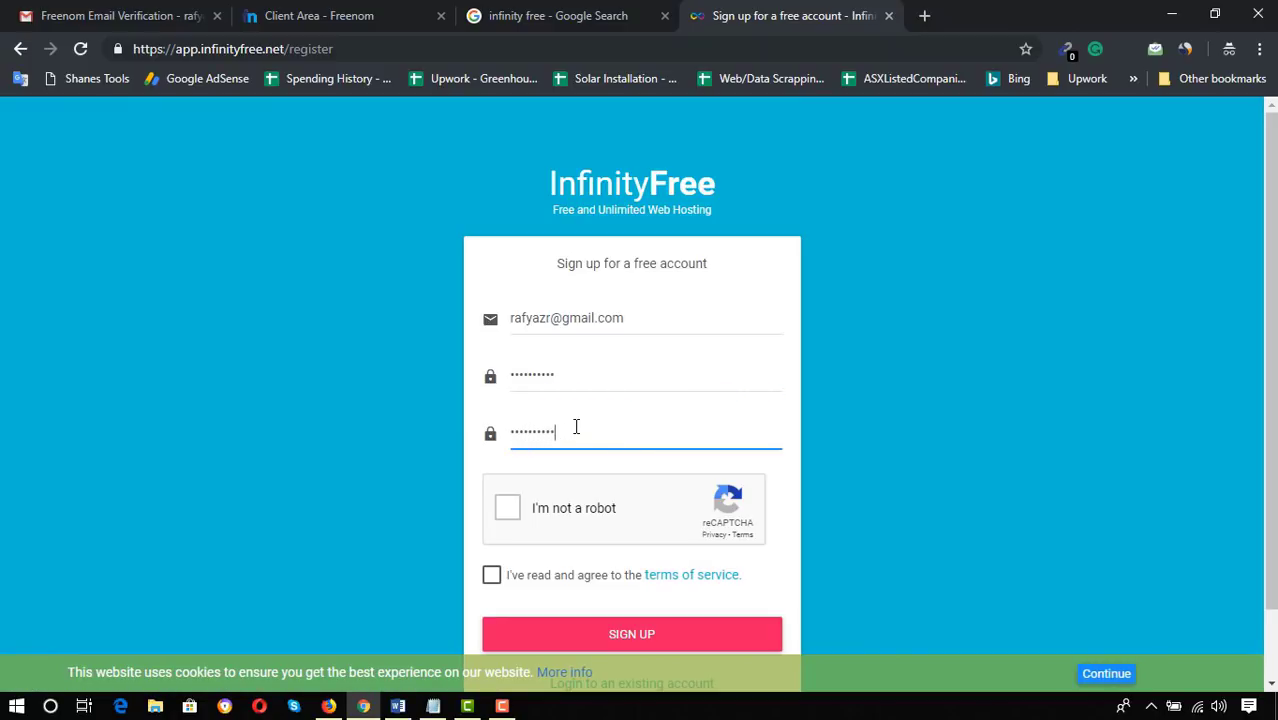
{"action": "left_click", "coordinate": [508, 508]}
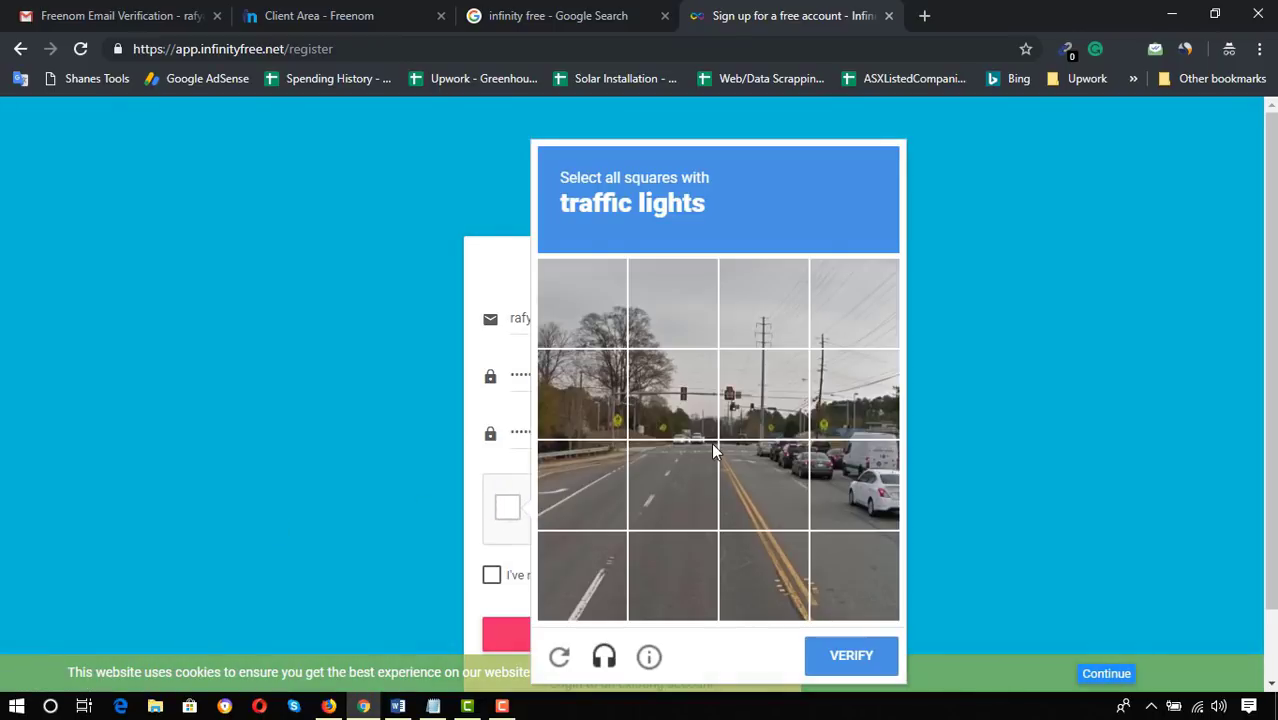
{"action": "left_click", "coordinate": [781, 293]}
{"action": "left_click", "coordinate": [767, 340]}
{"action": "left_click", "coordinate": [754, 421]}
{"action": "left_click", "coordinate": [650, 412]}
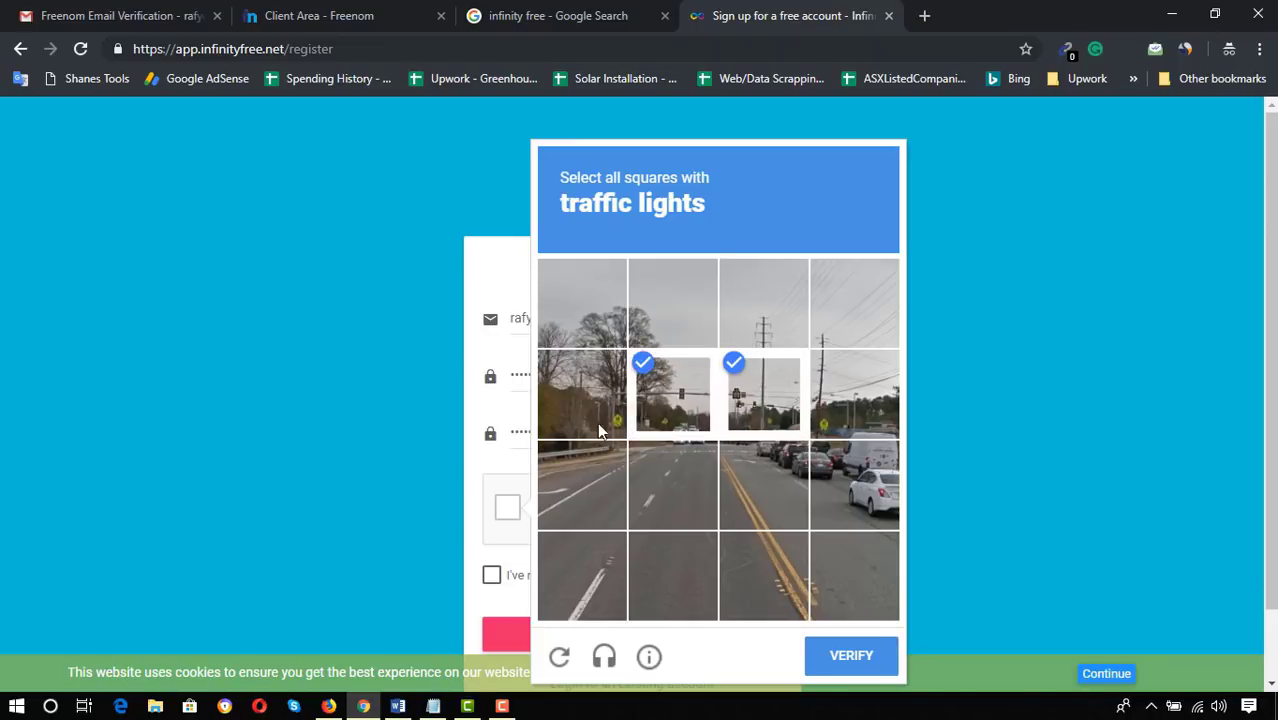
{"action": "left_click", "coordinate": [585, 410]}
{"action": "left_click", "coordinate": [850, 405]}
{"action": "left_click", "coordinate": [847, 662]}
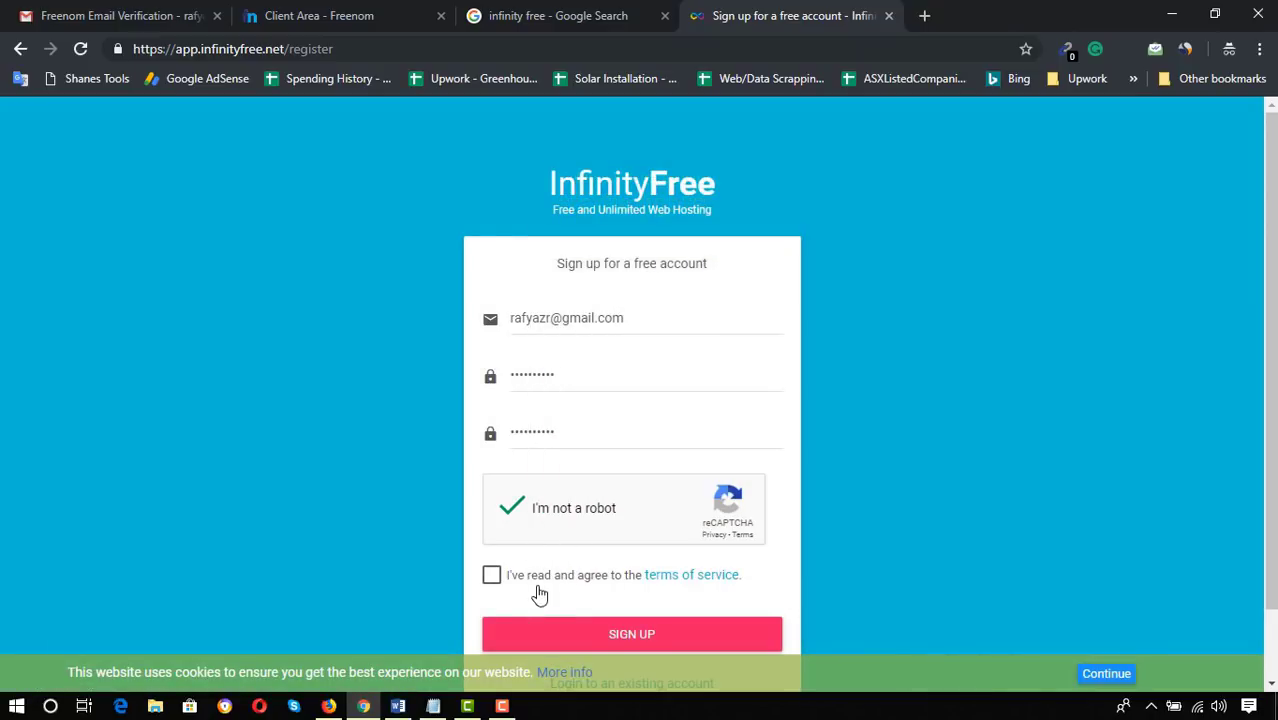
Accept the terms of service, submit the sign-up, and go to the Gmail inbox.
{"action": "left_click", "coordinate": [491, 580]}
{"action": "left_click", "coordinate": [636, 646]}
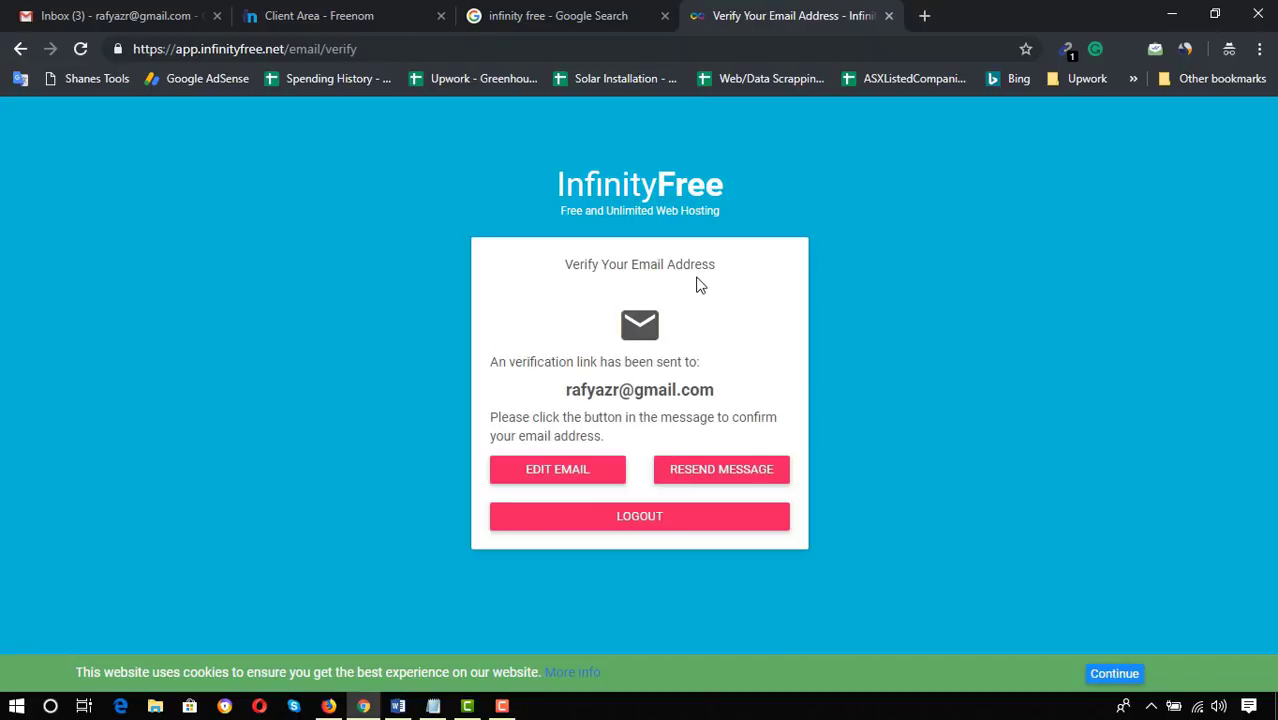
{"action": "left_click", "coordinate": [58, 5]}
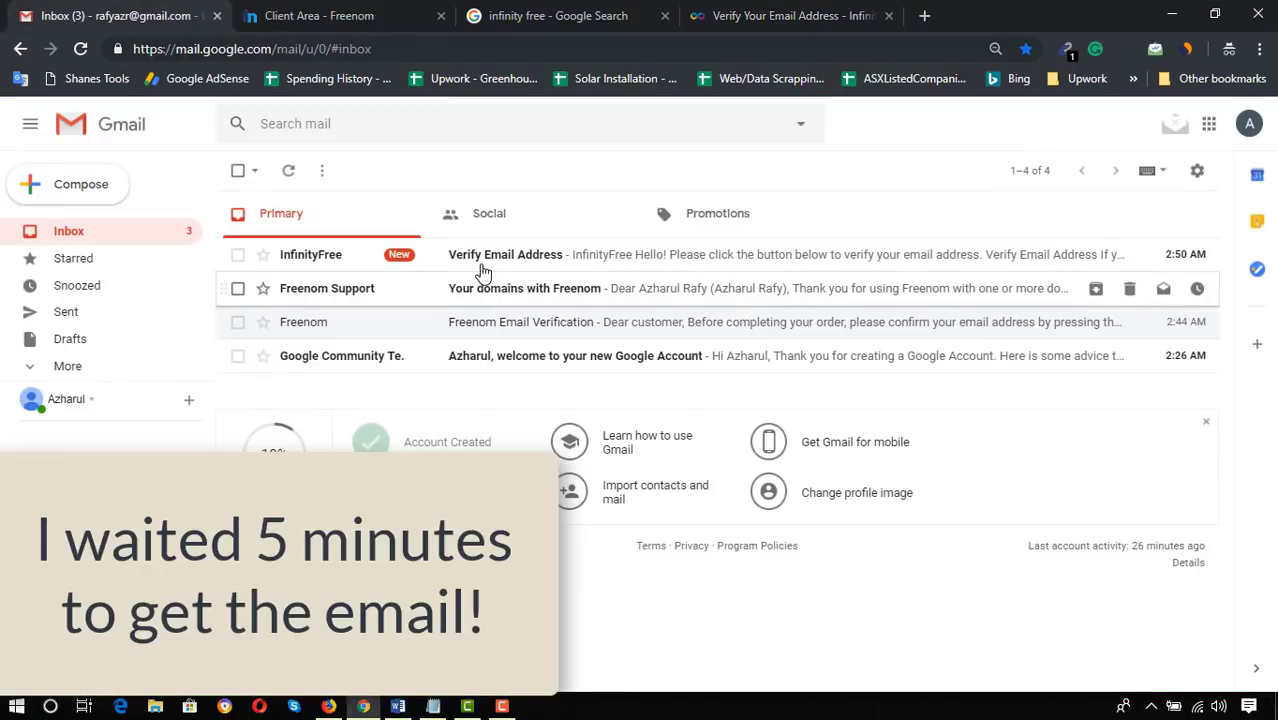
Open the 'Verify Email Address' email and follow its link past the suspicious-link warning.
{"action": "left_click", "coordinate": [577, 255]}
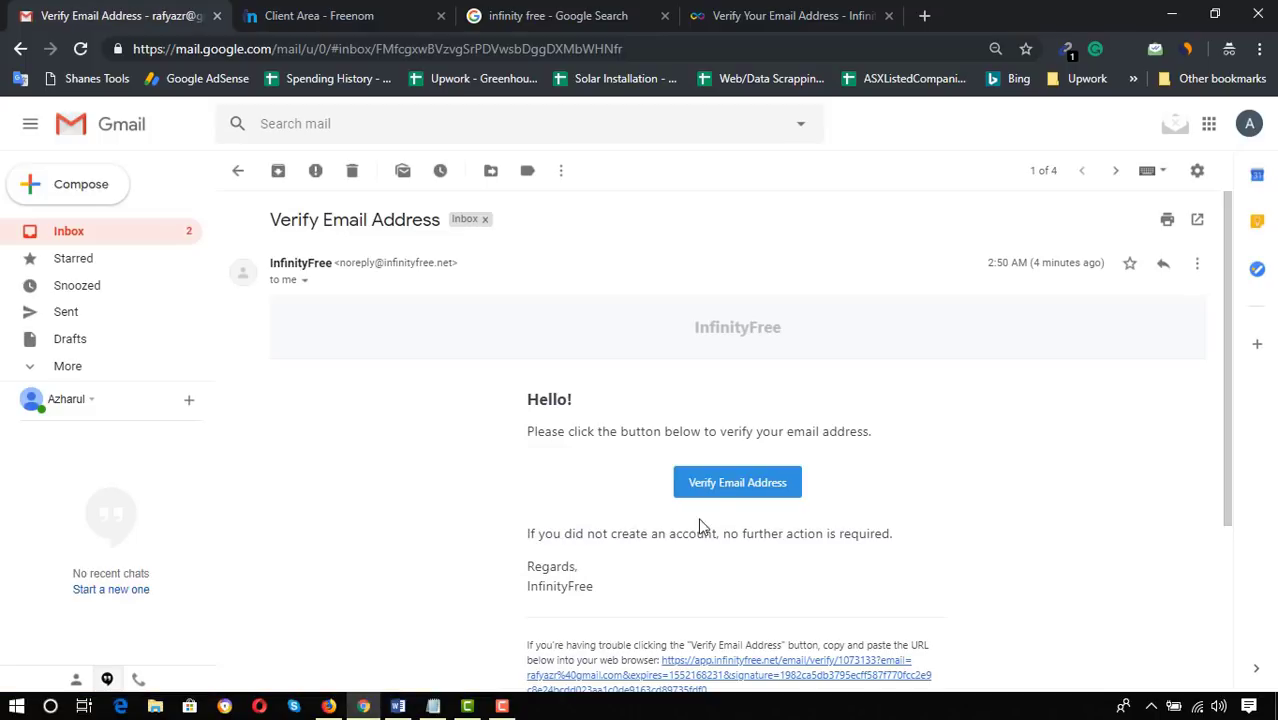
{"action": "left_click", "coordinate": [758, 498]}
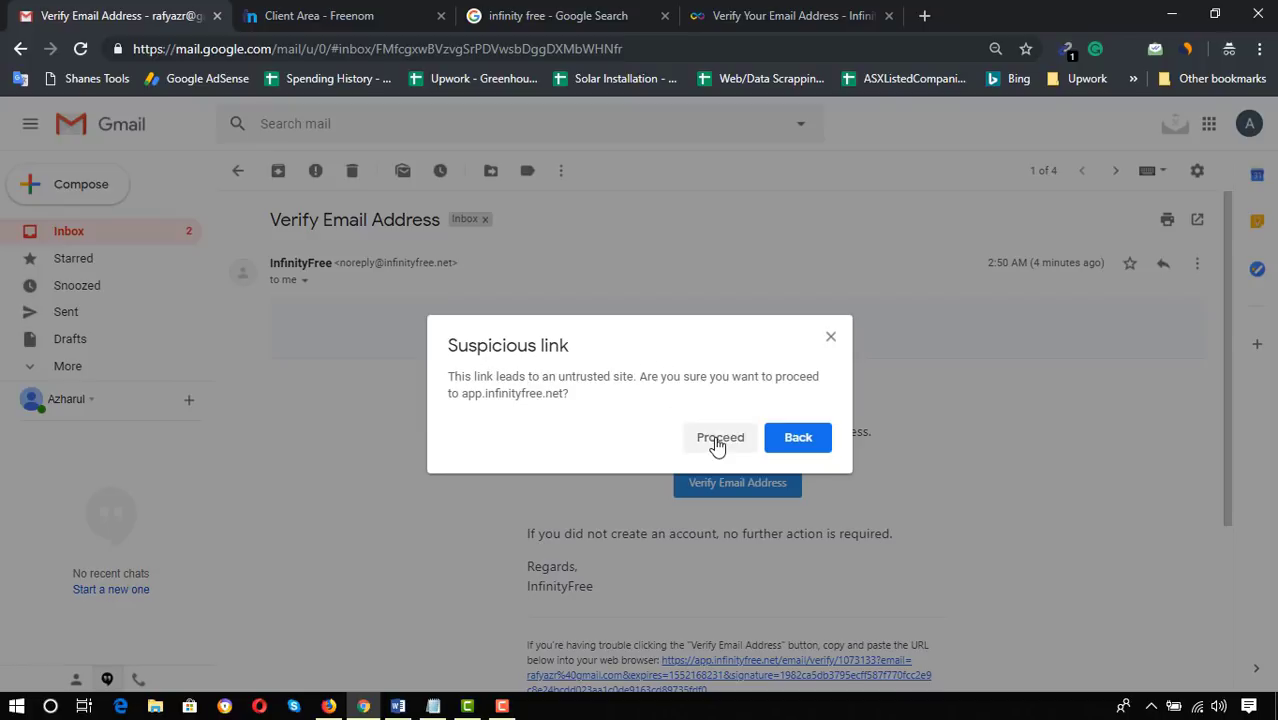
{"action": "left_click", "coordinate": [716, 442]}
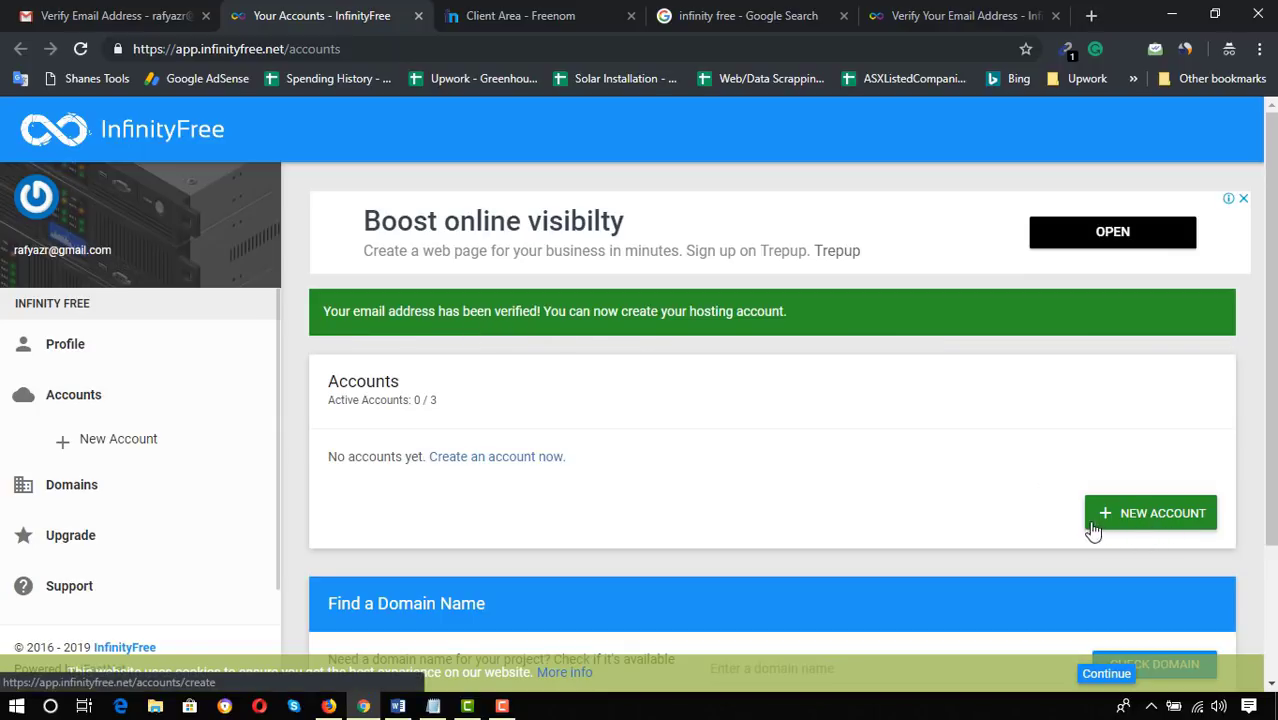
Start a new hosting account and close the leftover search and verification pages.
{"action": "left_click", "coordinate": [1152, 522]}
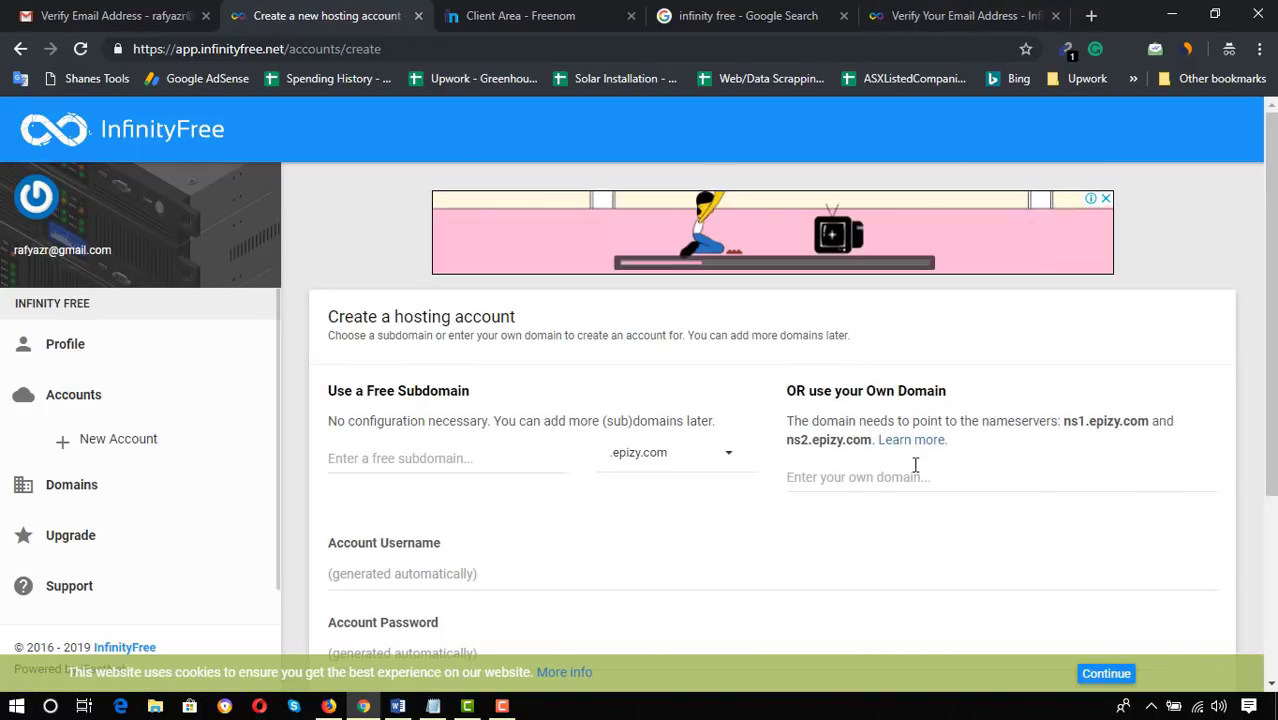
{"action": "left_click", "coordinate": [851, 24]}
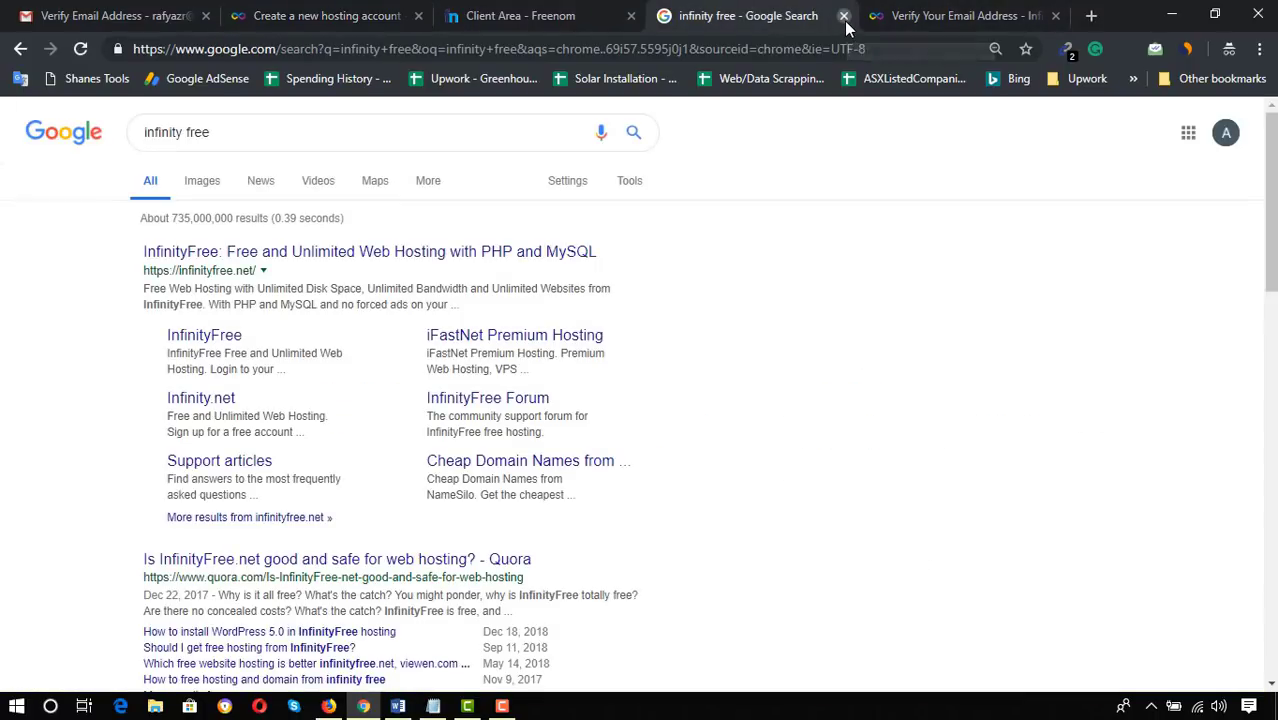
{"action": "left_click", "coordinate": [844, 21]}
{"action": "left_click", "coordinate": [844, 21]}
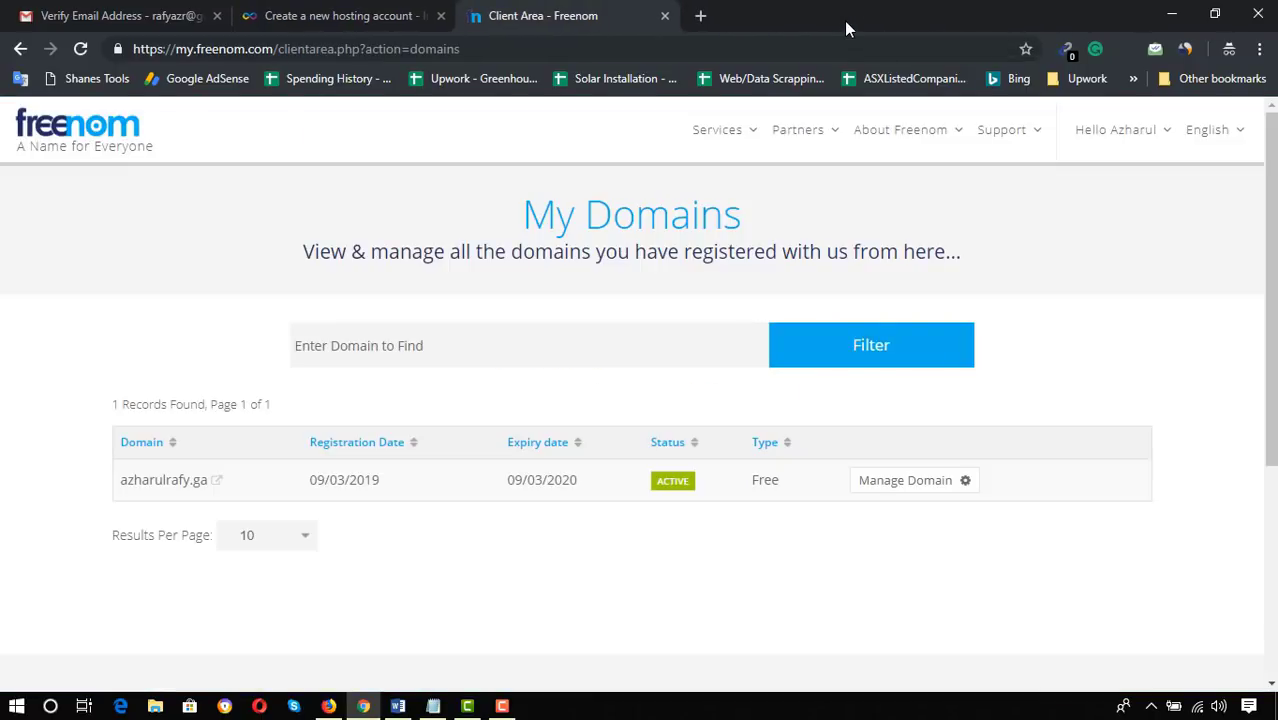
Compare the hosting form's nameserver instructions with the Freenom domain list.
{"action": "left_click", "coordinate": [340, 14]}
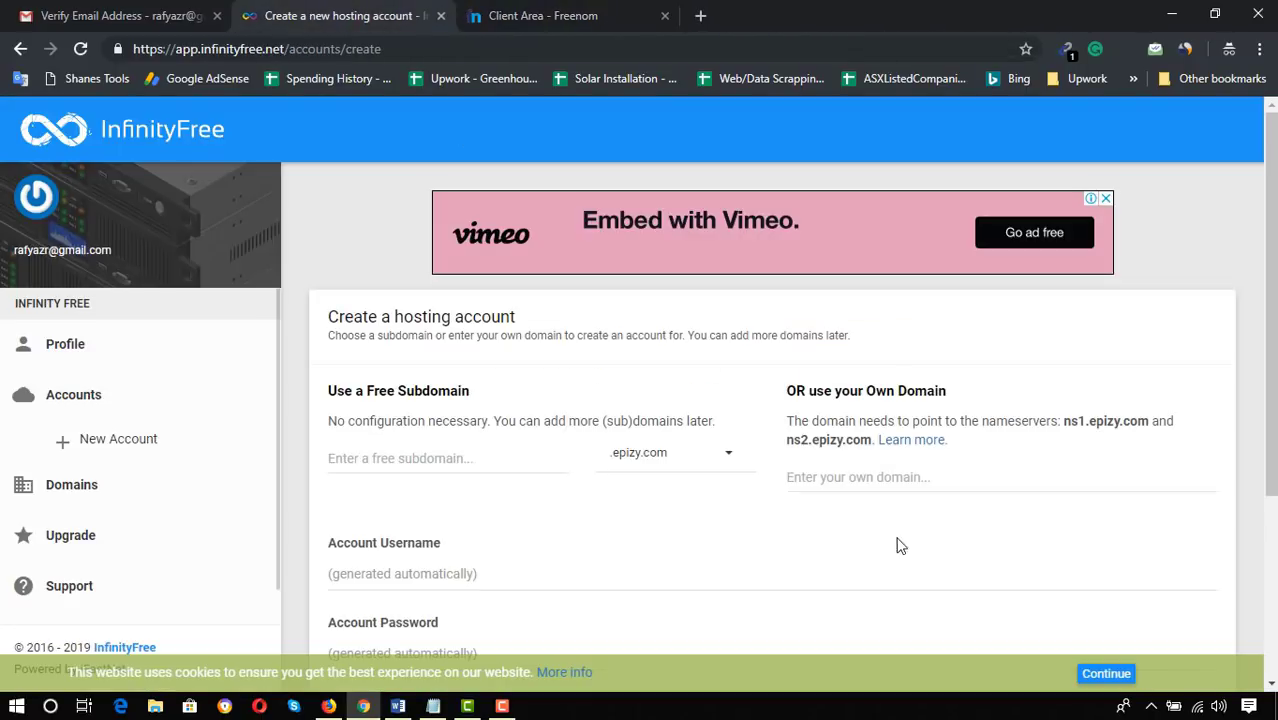
{"action": "left_click", "coordinate": [557, 14]}
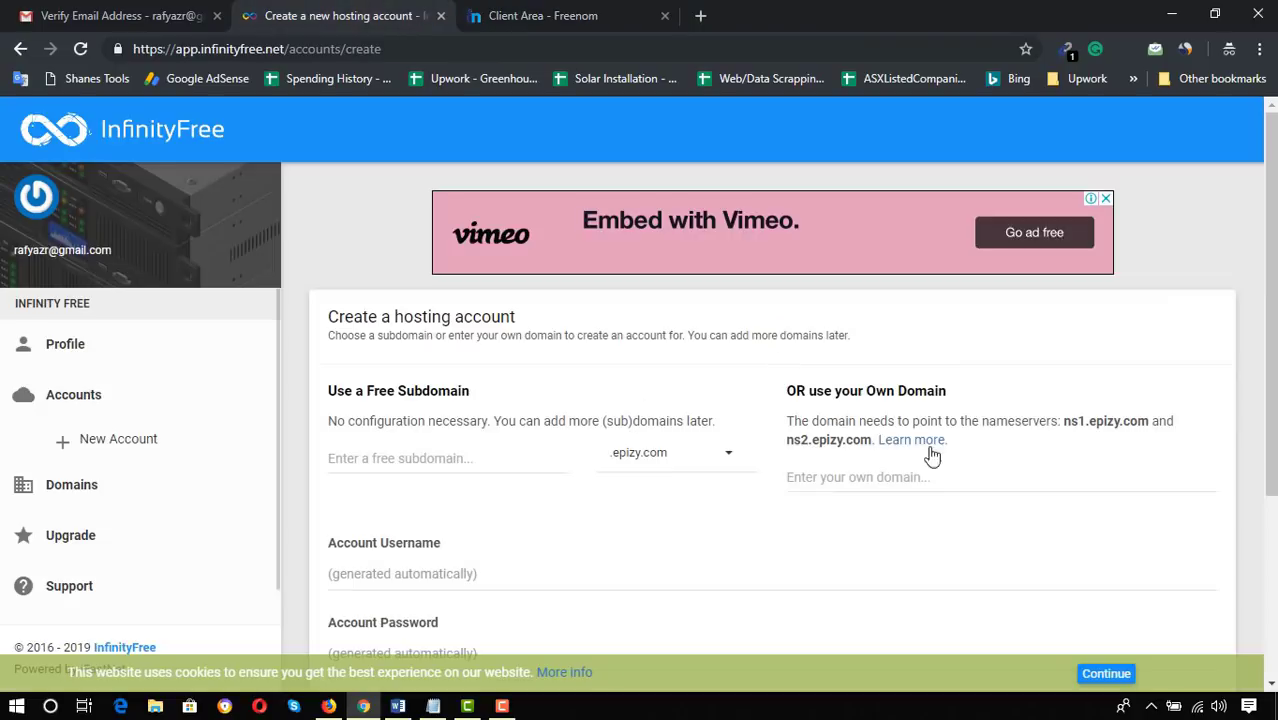
{"action": "left_click", "coordinate": [340, 14]}
{"action": "double_click", "coordinate": [1020, 423]}
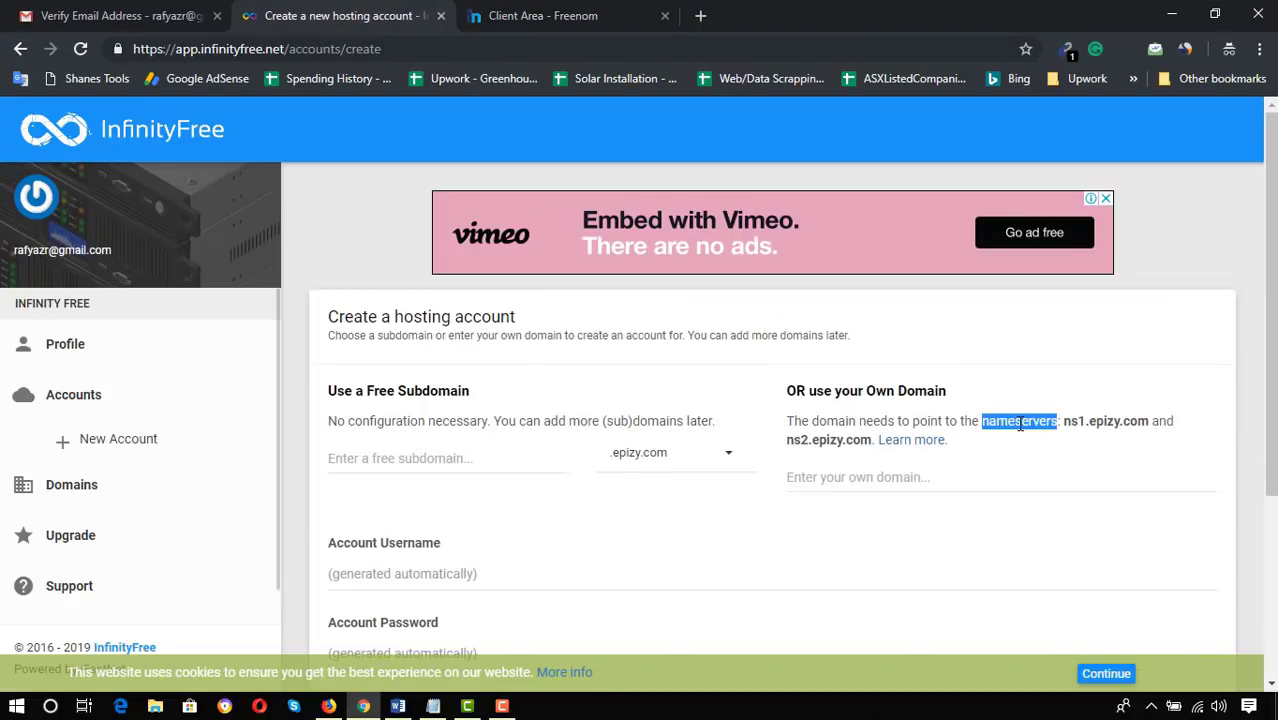
{"action": "left_click", "coordinate": [549, 7]}
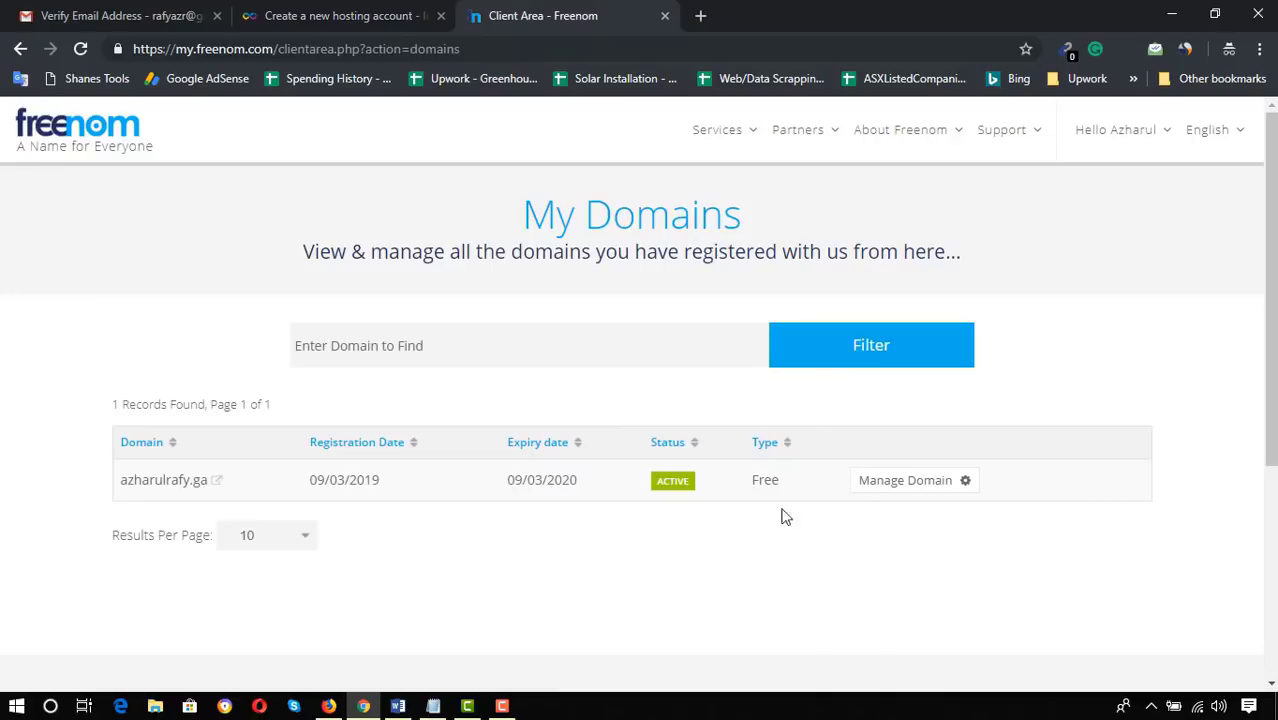
{"action": "left_click", "coordinate": [335, 14]}
{"action": "left_click", "coordinate": [545, 14]}
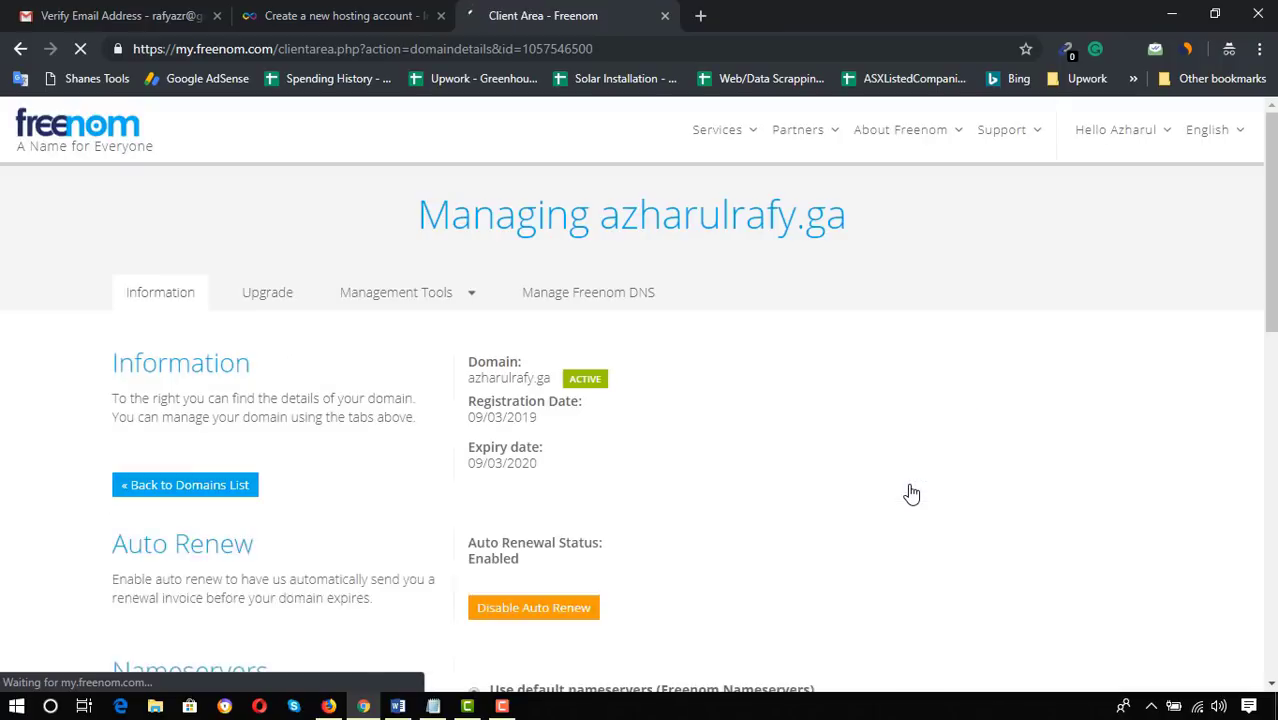
Open the domain's Nameservers settings and choose custom nameservers.
{"action": "left_click", "coordinate": [392, 299]}
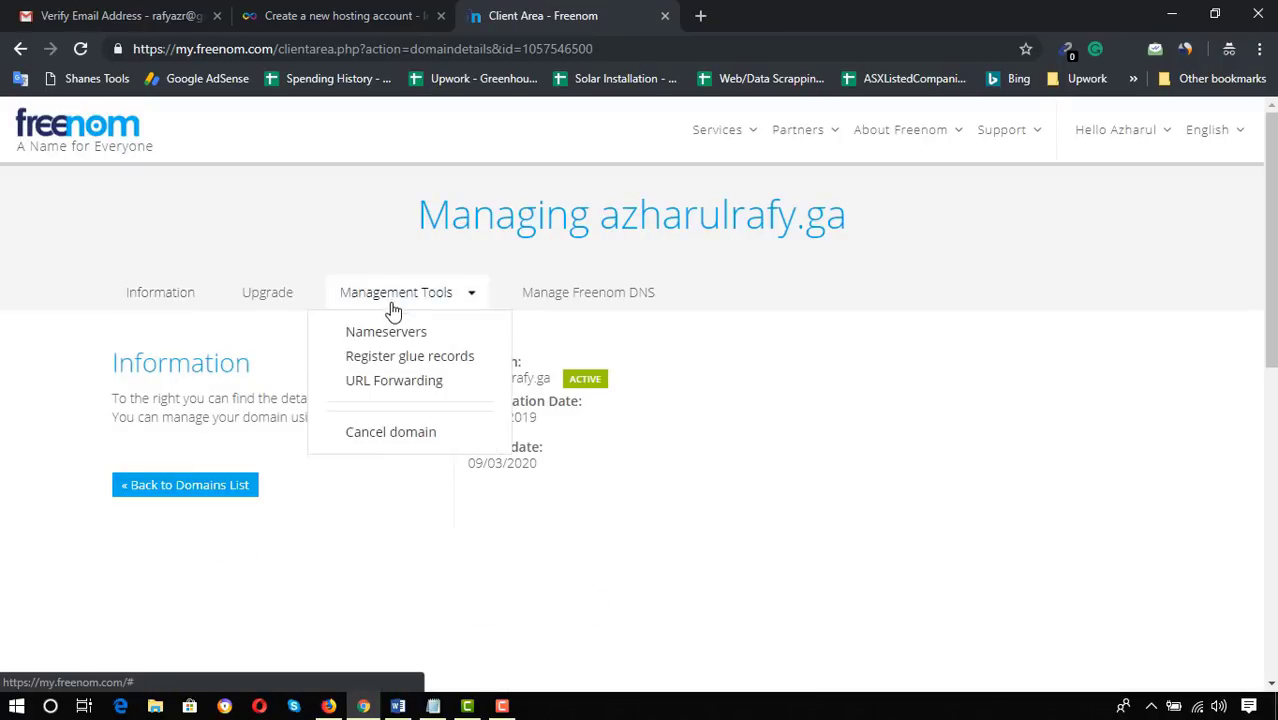
{"action": "left_click", "coordinate": [438, 340]}
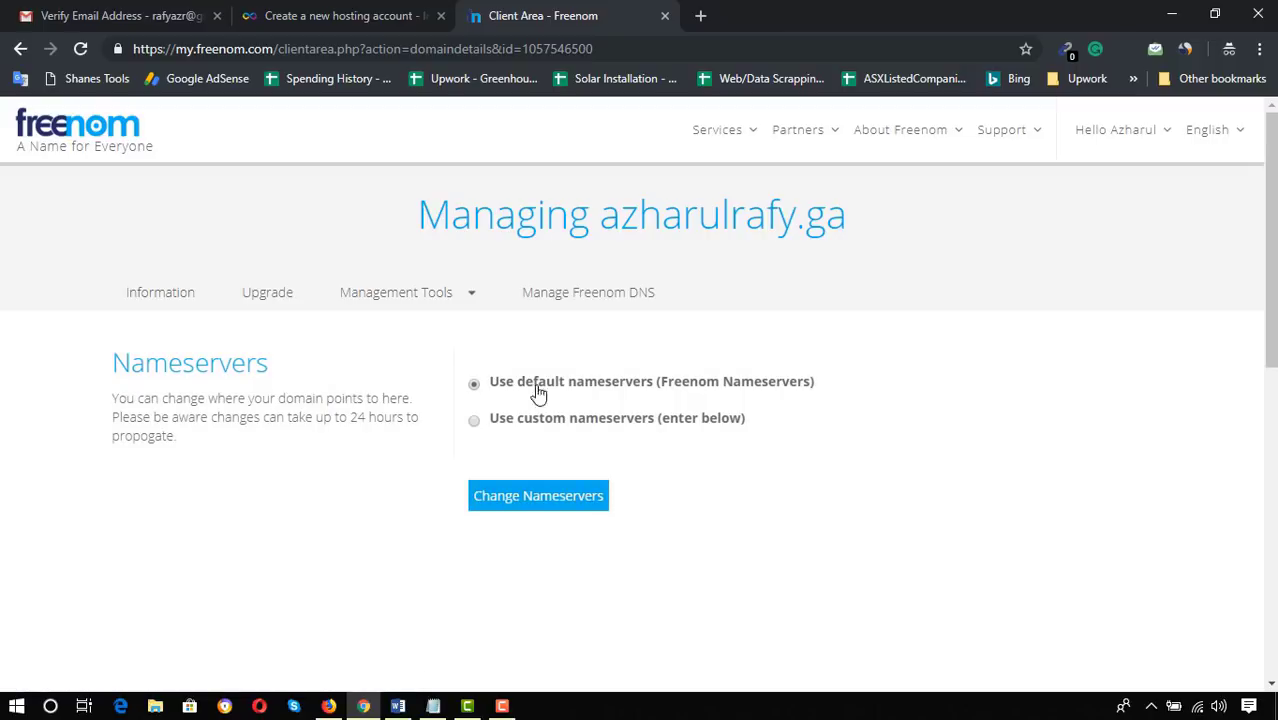
{"action": "left_click", "coordinate": [630, 422]}
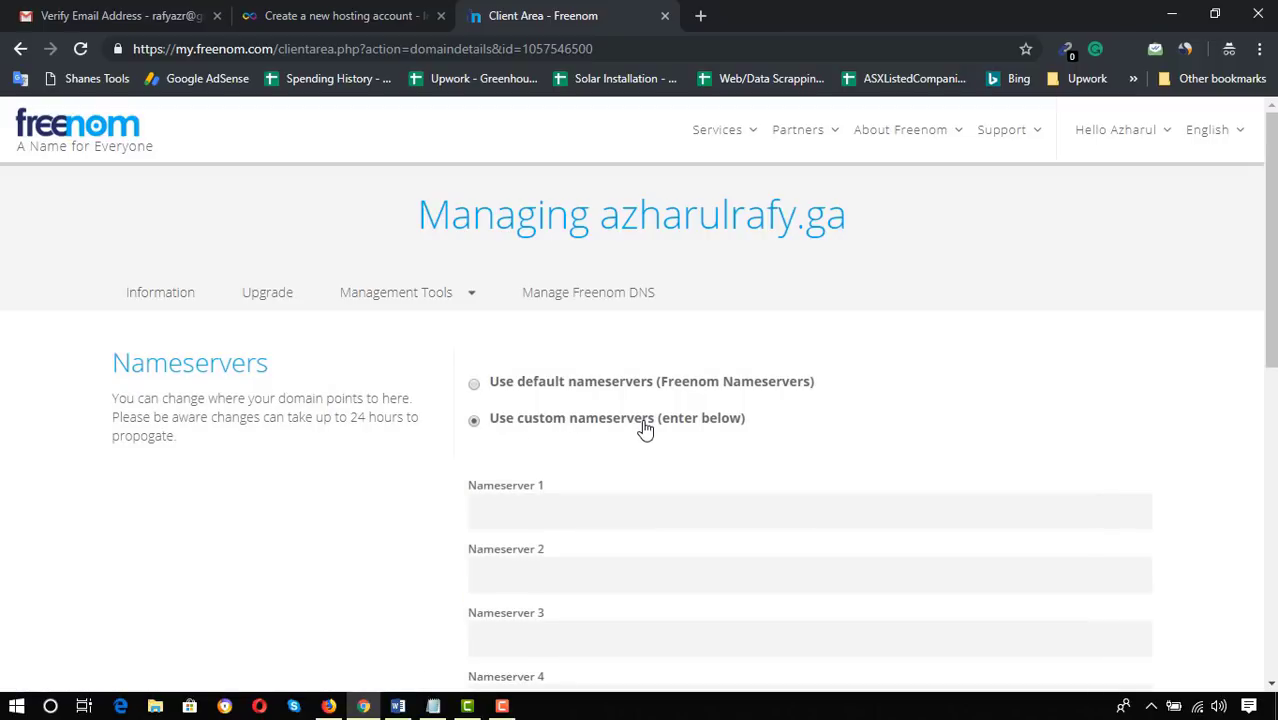
{"action": "scroll", "coordinate": [310, 422], "scroll_direction": "down", "scroll_amount": 2}
Copy ns1.epizy.com from the hosting form and paste it into all five nameserver fields.
{"action": "left_click", "coordinate": [270, 14]}
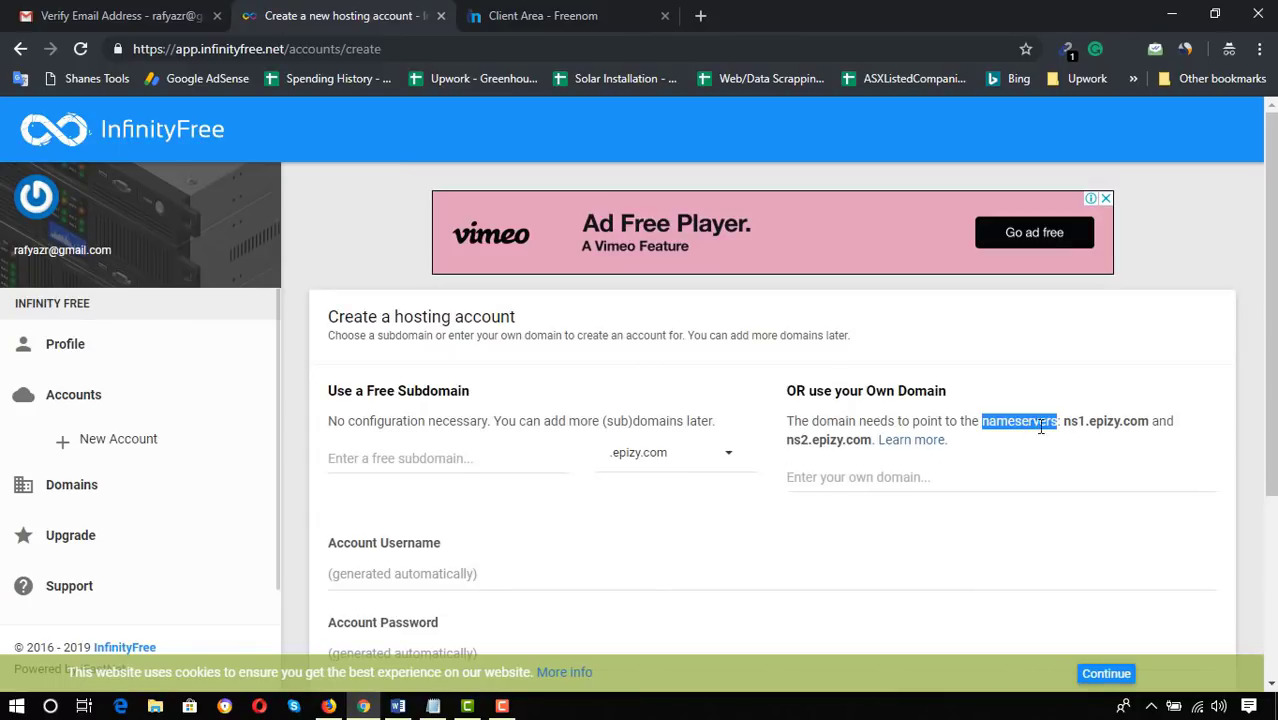
{"action": "left_click_drag", "start_coordinate": [1064, 421], "coordinate": [1134, 425]}
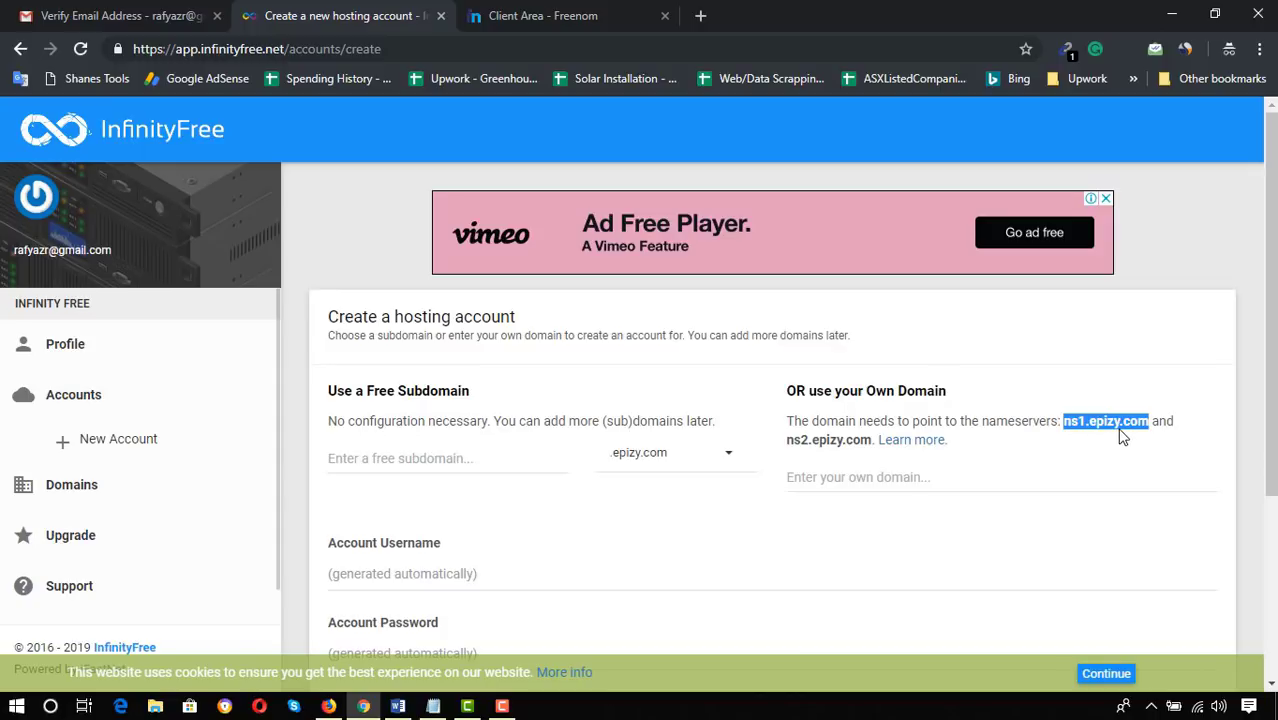
{"action": "right_click", "coordinate": [1102, 425]}
{"action": "left_click", "coordinate": [1116, 433]}
{"action": "left_click", "coordinate": [540, 12]}
{"action": "left_click", "coordinate": [583, 332]}
{"action": "key", "text": "ctrl+v"}
{"action": "left_click", "coordinate": [585, 377]}
{"action": "key", "text": "ctrl+v"}
{"action": "left_click", "coordinate": [559, 443]}
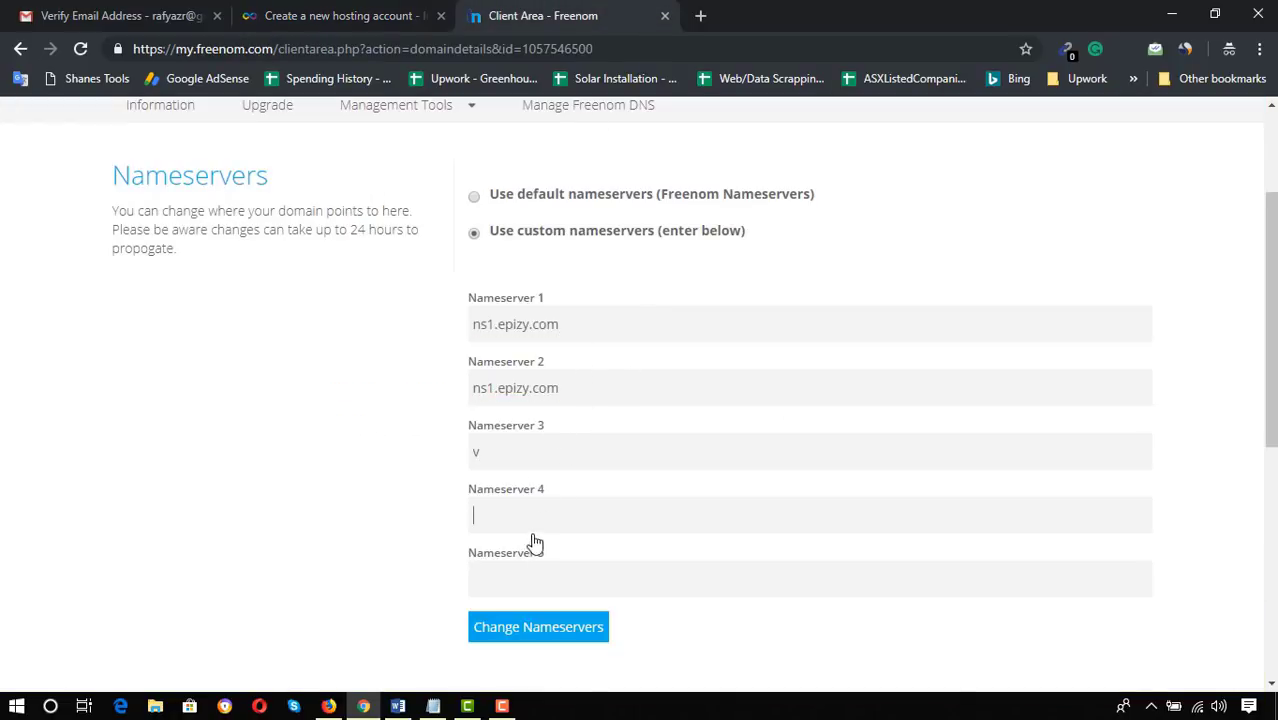
{"action": "key", "text": "ctrl+v"}
{"action": "left_click", "coordinate": [528, 515]}
{"action": "key", "text": "ctrl+v"}
{"action": "left_click", "coordinate": [519, 579]}
{"action": "key", "text": "ctrl+v"}
Change fields 2–5 to ns2, ns3, ns4 and ns5.epizy.com and save the nameservers.
{"action": "left_click", "coordinate": [491, 387]}
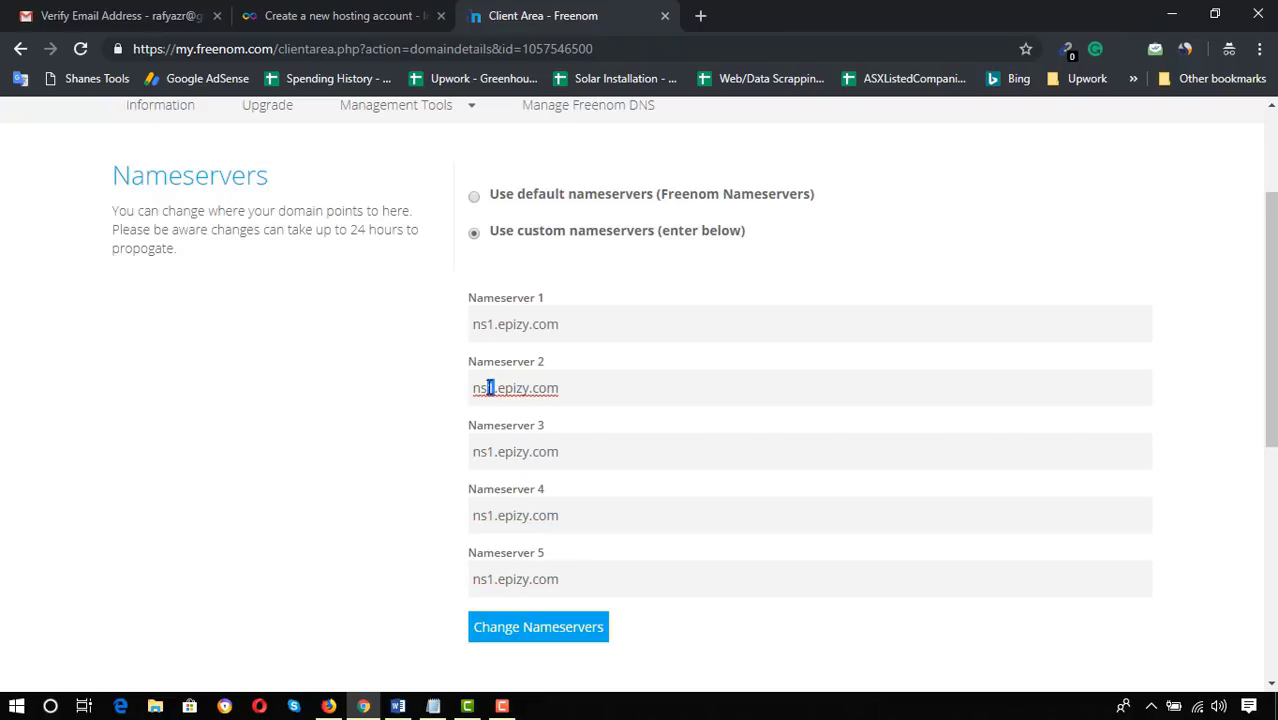
{"action": "type", "text": "2"}
{"action": "left_click", "coordinate": [493, 455]}
{"action": "type", "text": "3"}
{"action": "left_click", "coordinate": [489, 519]}
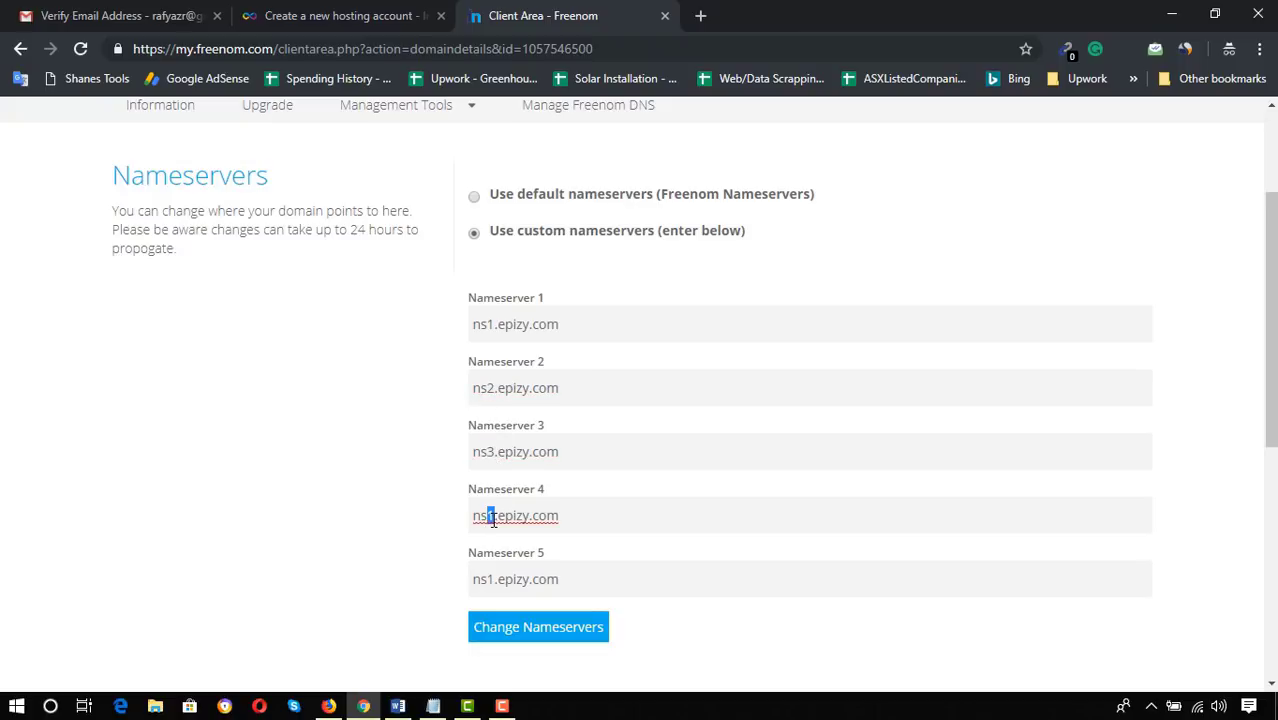
{"action": "type", "text": "4"}
{"action": "left_click_drag", "start_coordinate": [487, 580], "coordinate": [495, 580]}
{"action": "type", "text": "5"}
{"action": "left_click", "coordinate": [545, 628]}
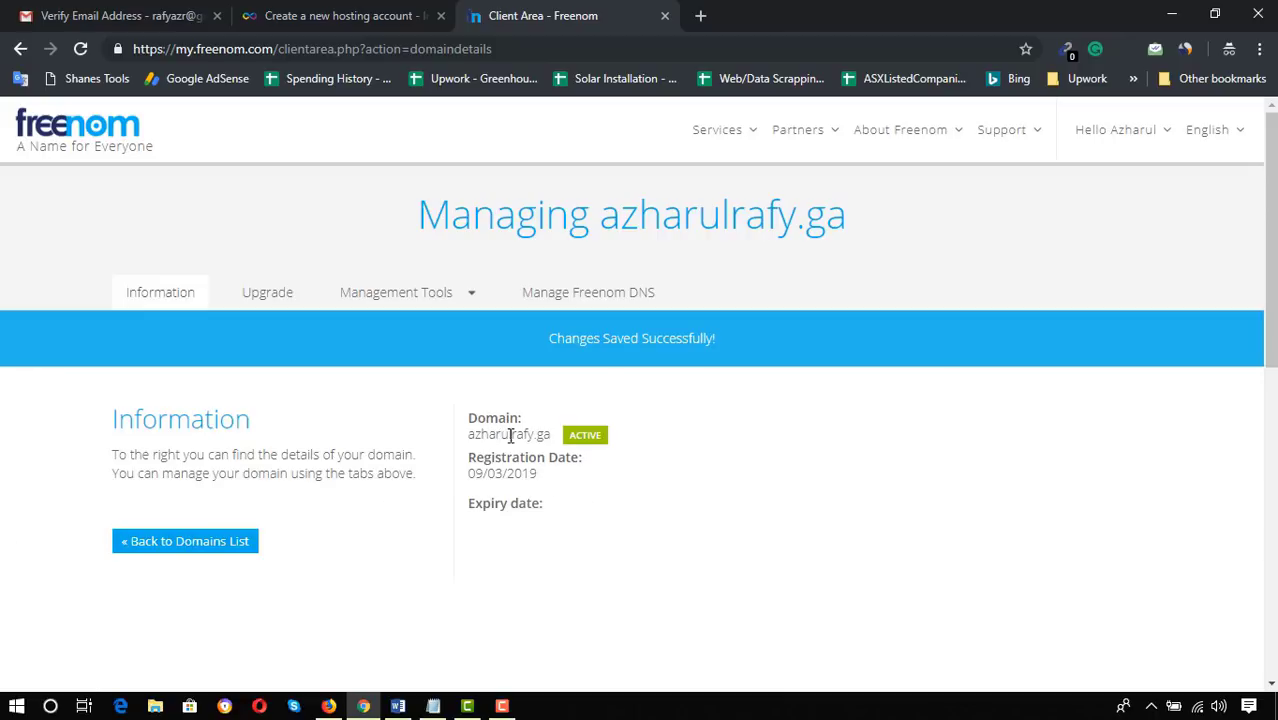
Copy the .ga domain name from Freenom into InfinityFree's 'Enter your own domain' field.
{"action": "left_click", "coordinate": [344, 15]}
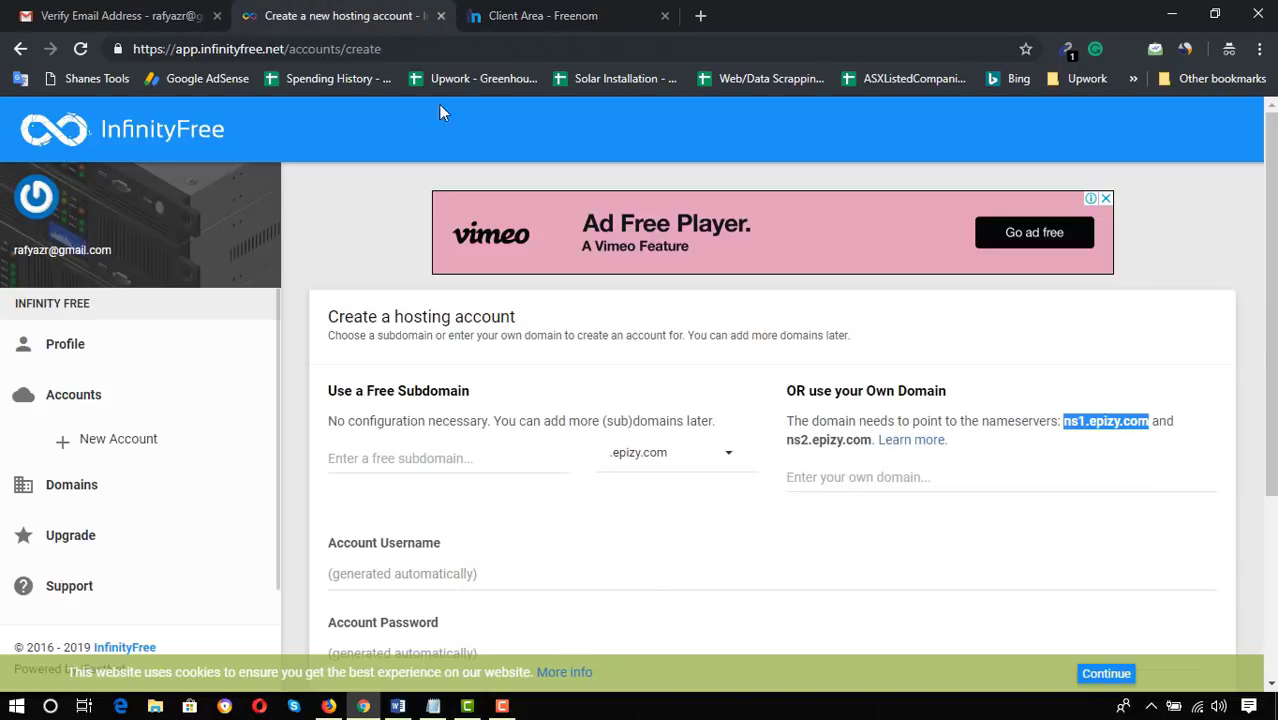
{"action": "left_click", "coordinate": [830, 482]}
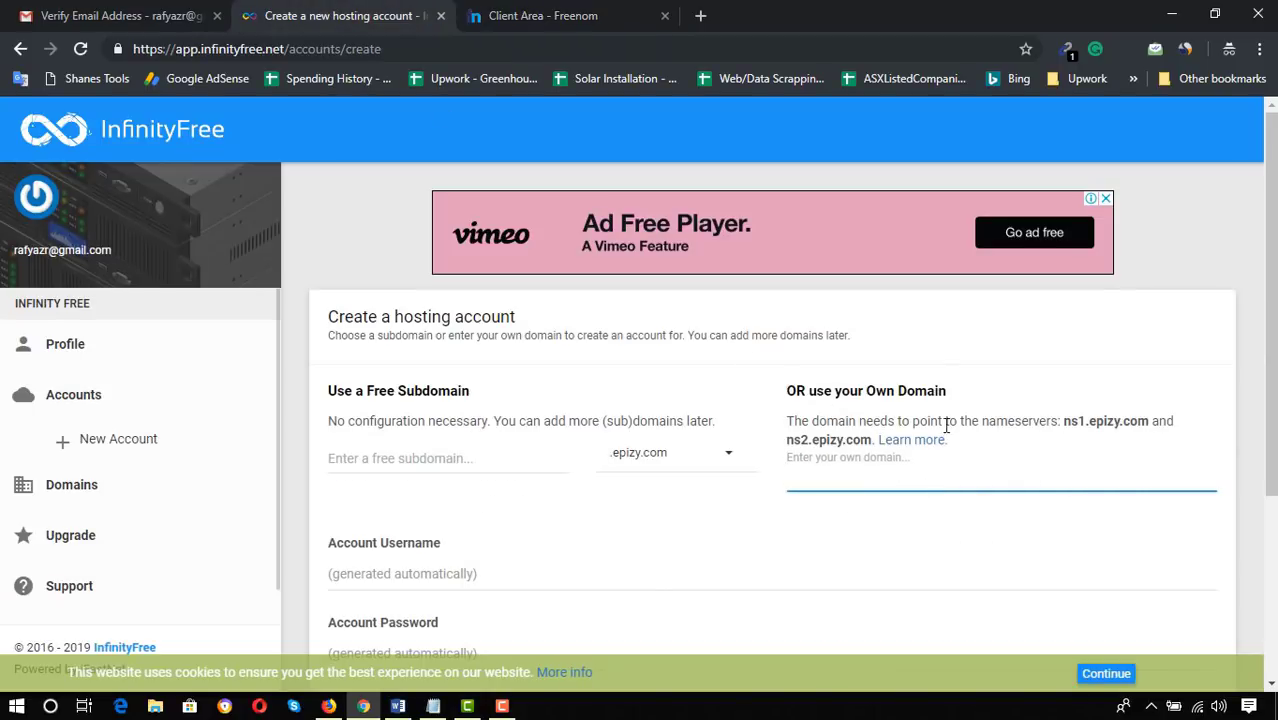
{"action": "left_click", "coordinate": [553, 14]}
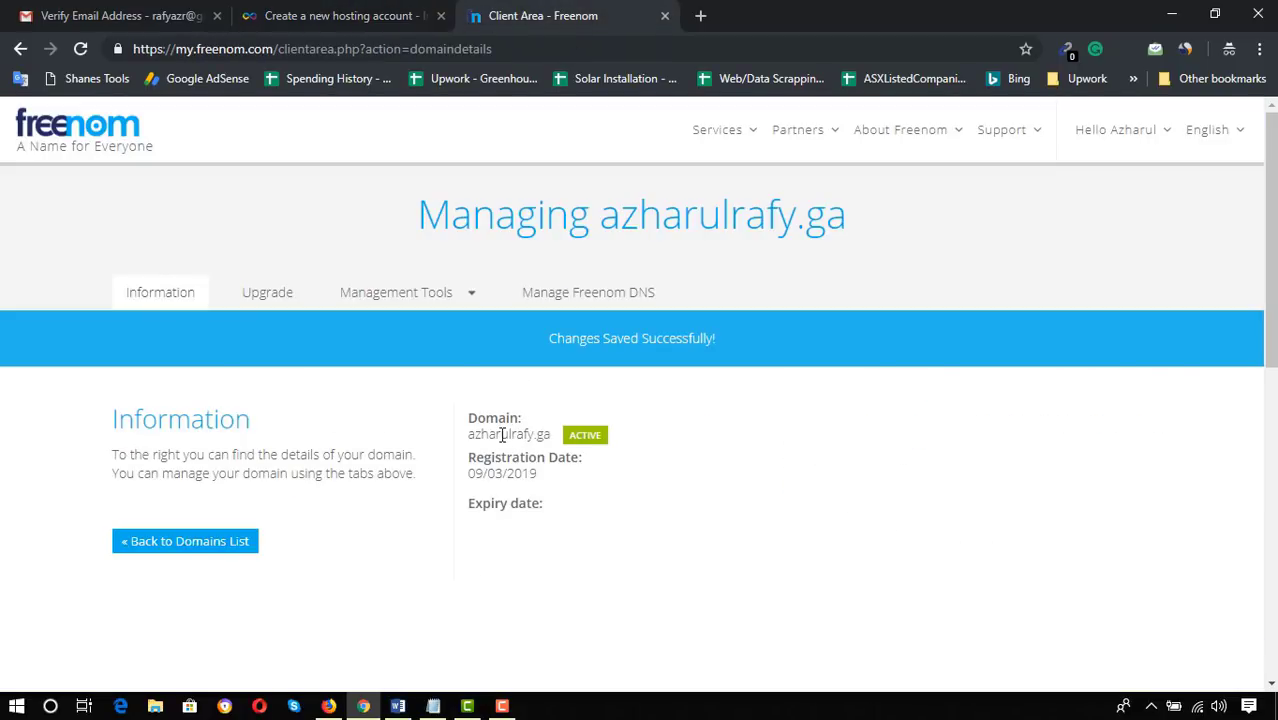
{"action": "double_click", "coordinate": [503, 436]}
{"action": "right_click", "coordinate": [536, 437]}
{"action": "left_click", "coordinate": [548, 450]}
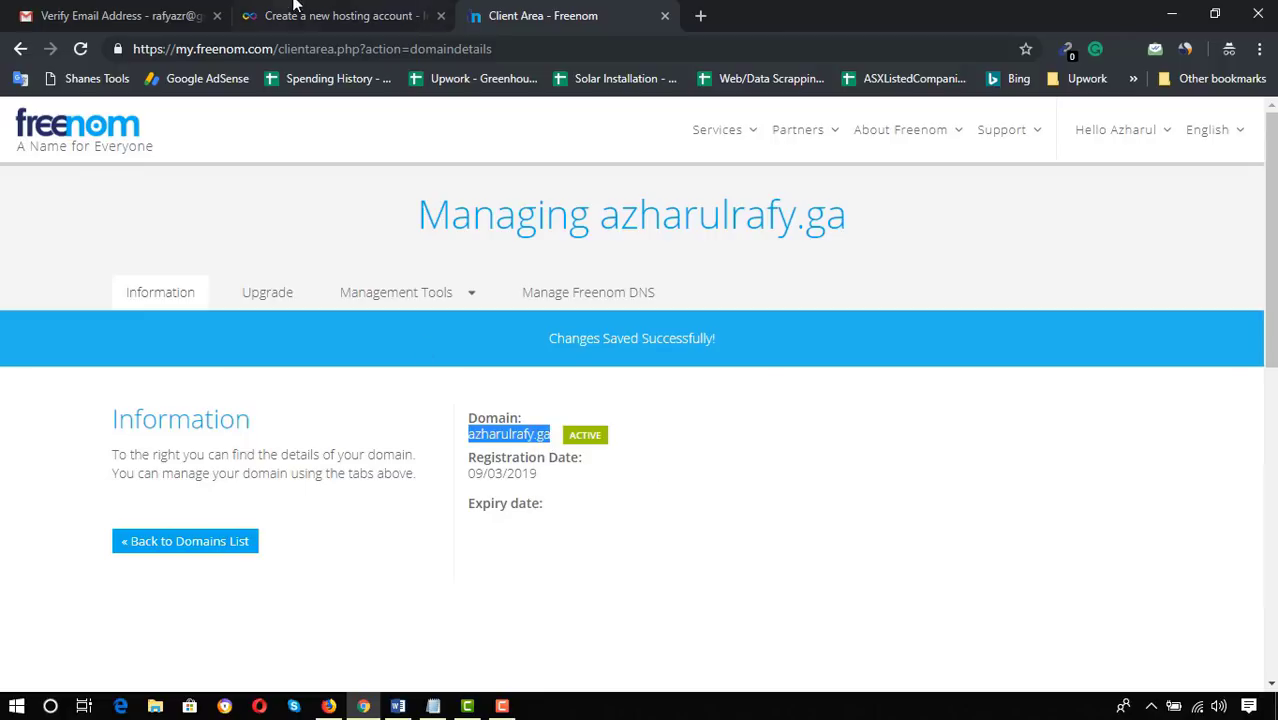
{"action": "left_click", "coordinate": [300, 15]}
{"action": "key", "text": "ctrl+v"}
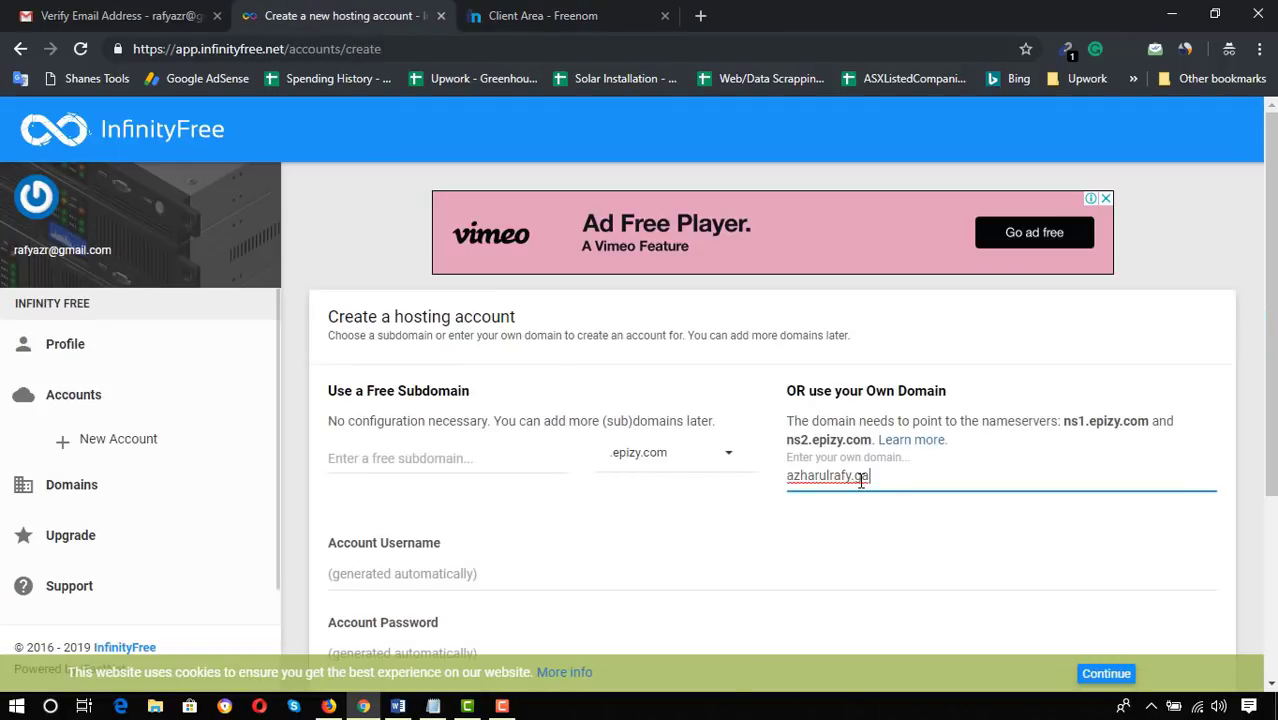
{"action": "scroll", "coordinate": [572, 470], "scroll_direction": "down", "scroll_amount": 2}
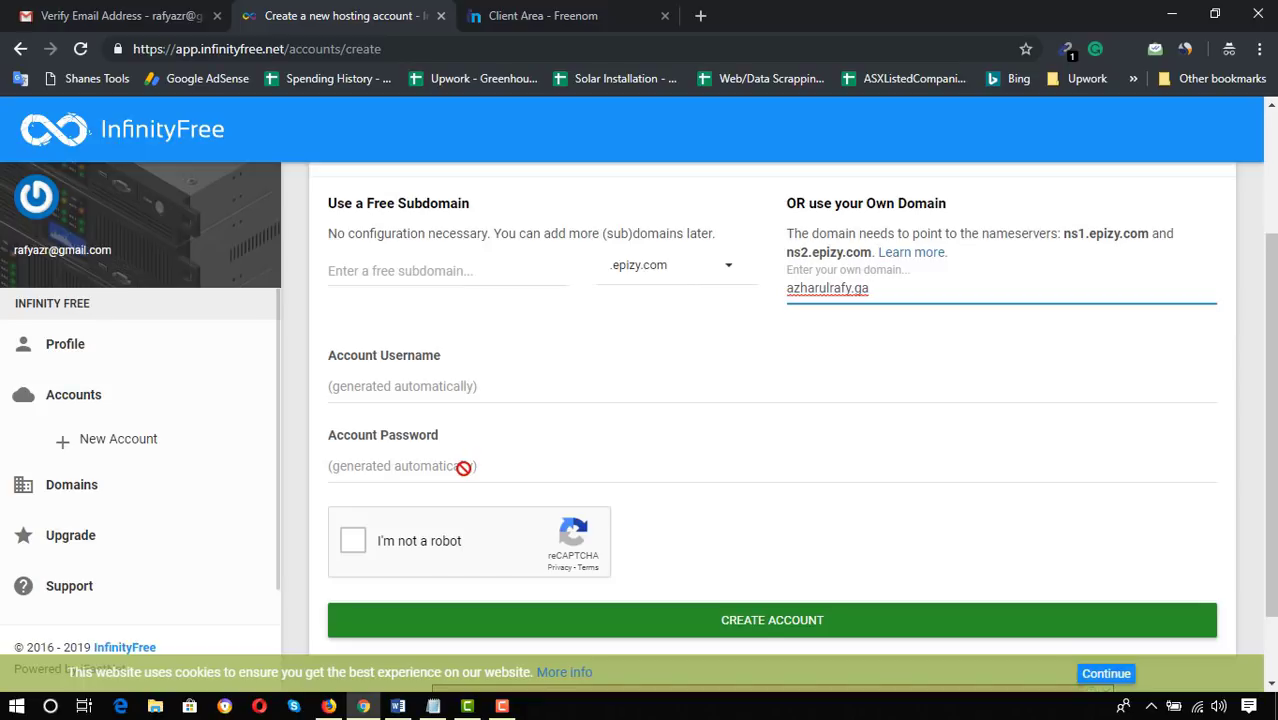
{"action": "left_click", "coordinate": [358, 539]}
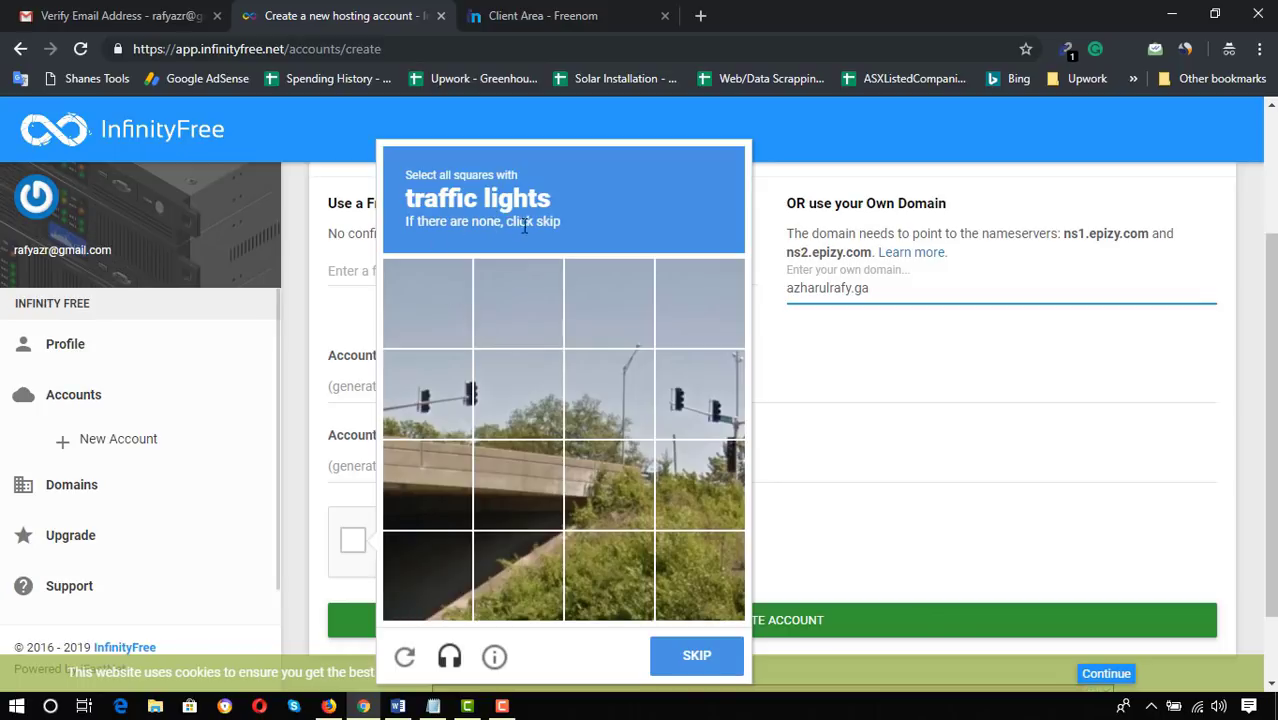
Select the traffic-light tiles across both reCAPTCHA image challenges.
{"action": "left_click", "coordinate": [427, 409]}
{"action": "left_click", "coordinate": [522, 400]}
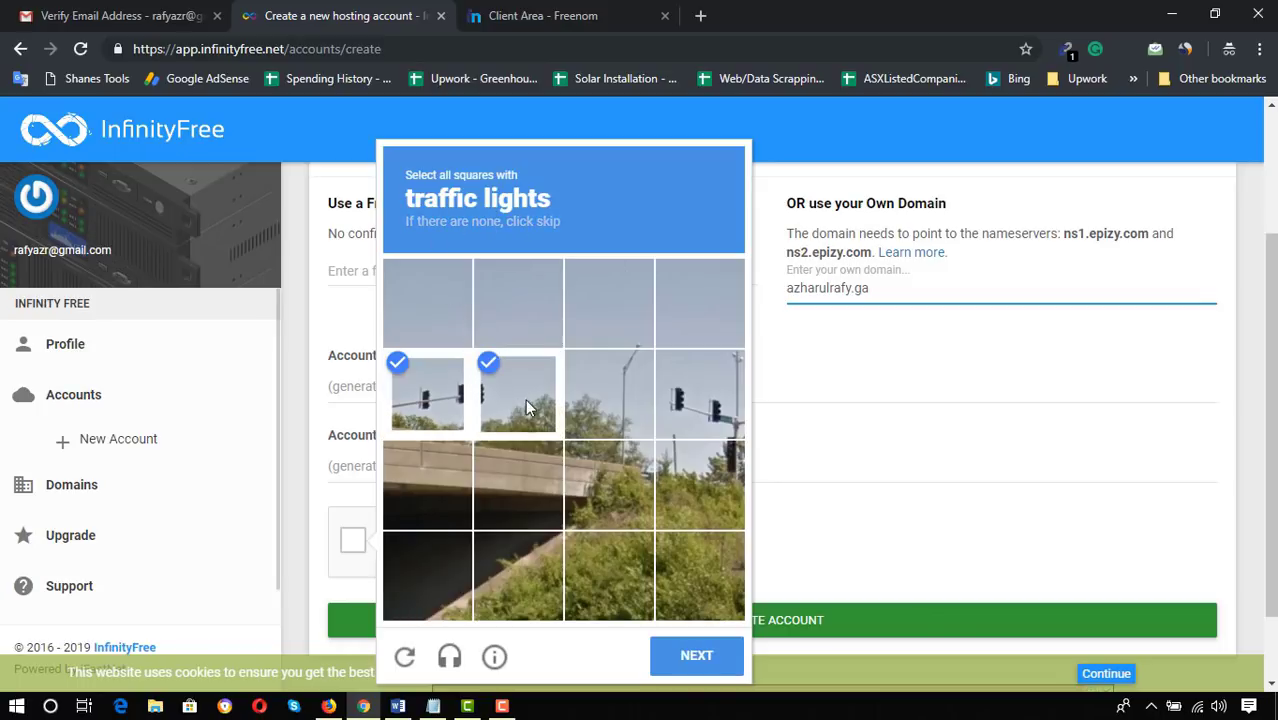
{"action": "left_click", "coordinate": [692, 412]}
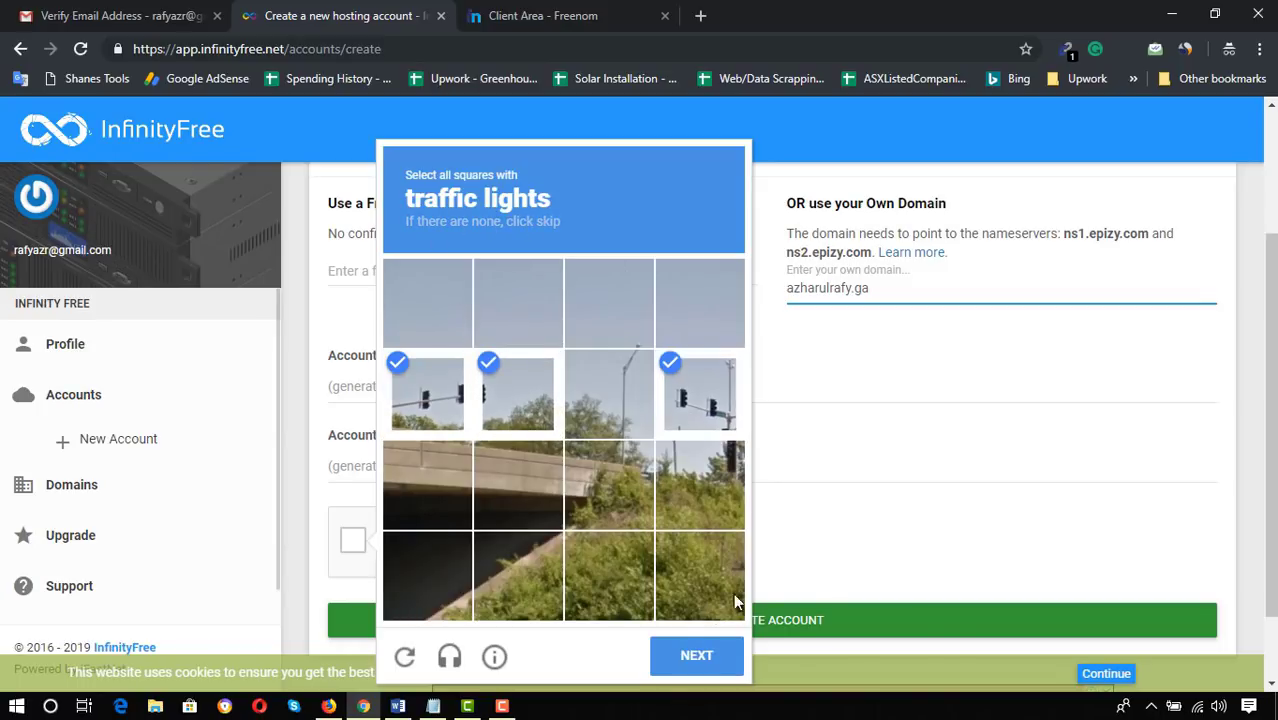
{"action": "left_click", "coordinate": [700, 662]}
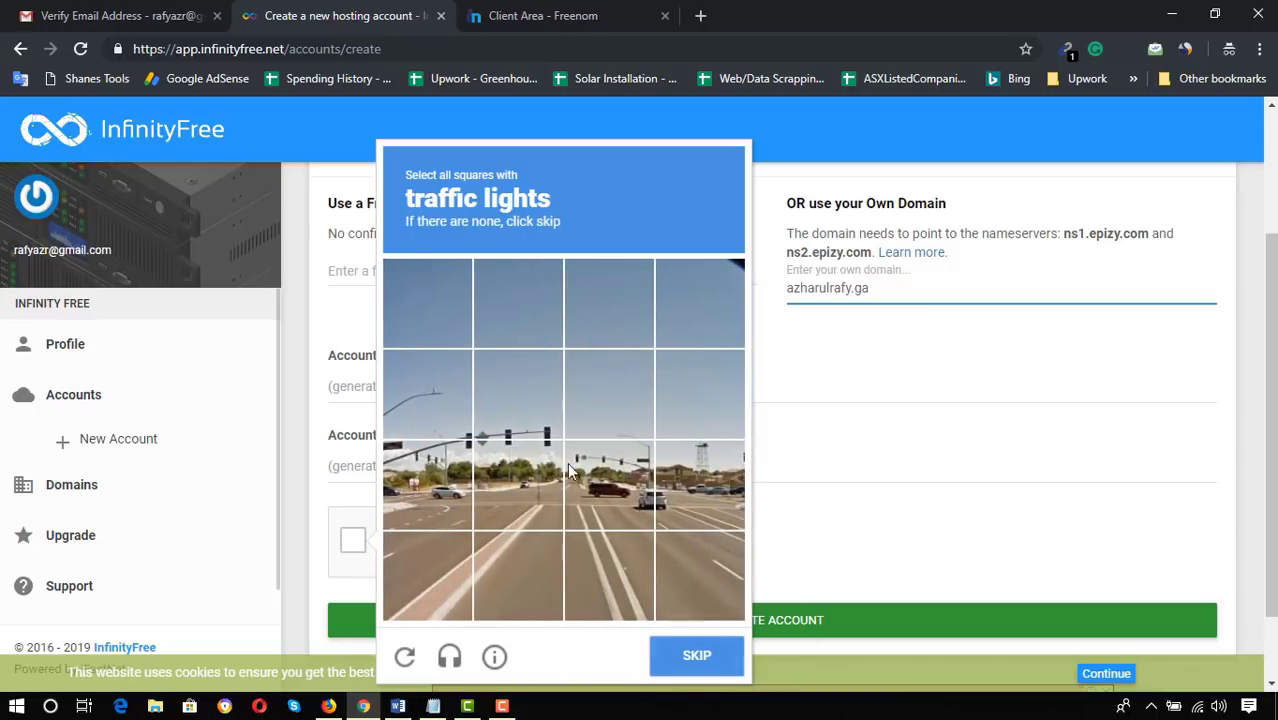
{"action": "left_click", "coordinate": [512, 420]}
{"action": "left_click", "coordinate": [425, 420]}
{"action": "left_click", "coordinate": [430, 478]}
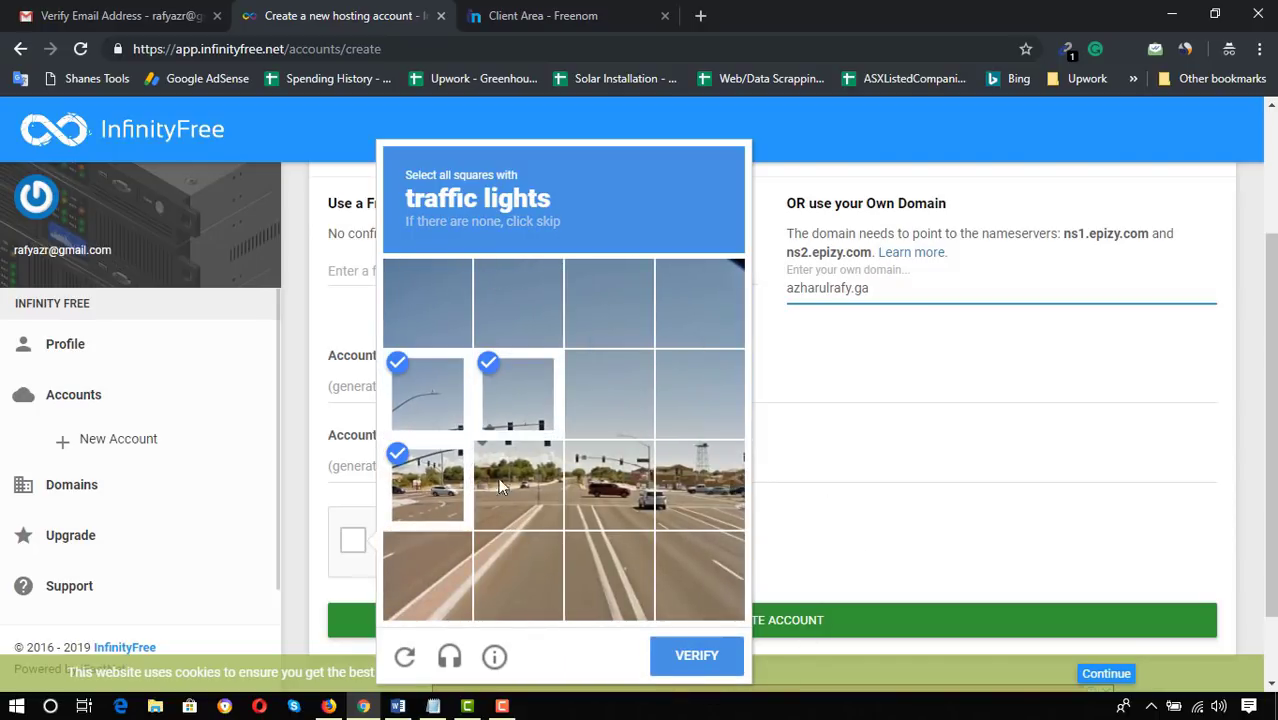
{"action": "left_click", "coordinate": [485, 480]}
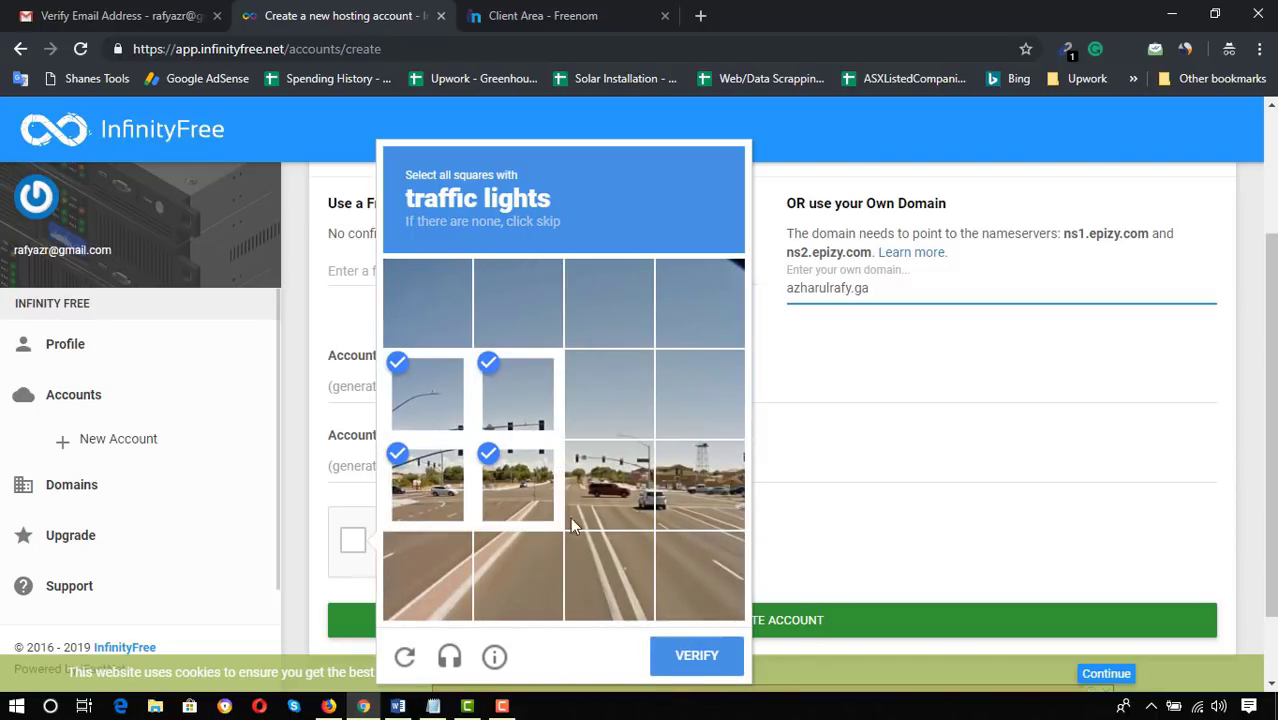
{"action": "left_click", "coordinate": [613, 479]}
Verify the captcha and submit CREATE ACCOUNT, which fails on the ns1/ns2.epizy.com check.
{"action": "left_click", "coordinate": [693, 655]}
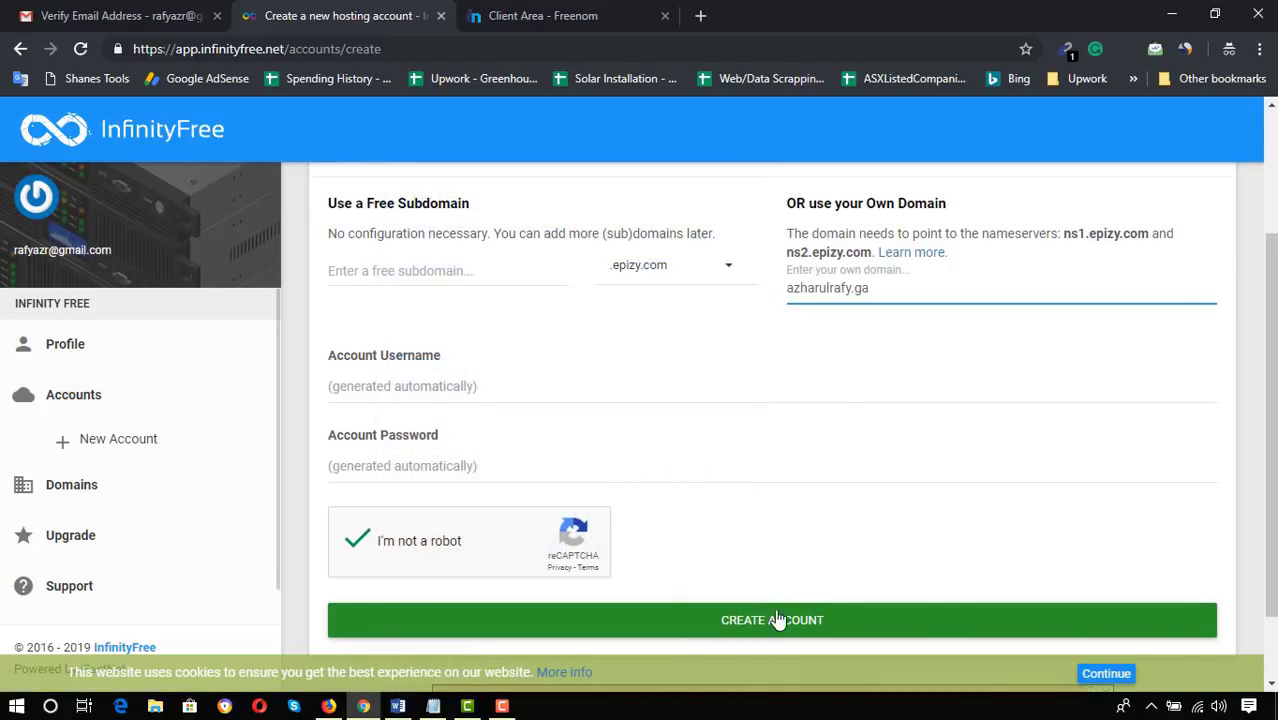
{"action": "left_click", "coordinate": [808, 625]}
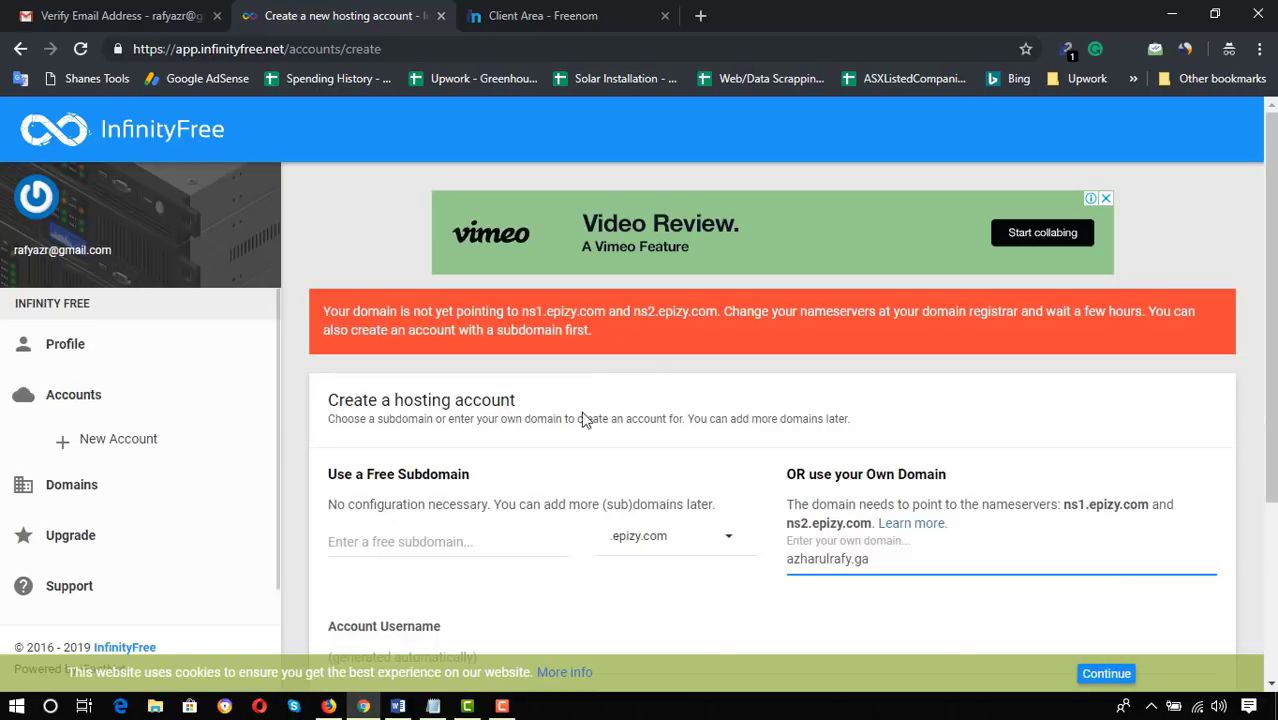
{"action": "left_click", "coordinate": [643, 10]}
Review the Freenom nameserver settings listing NS1–NS5.EPIZY.COM, then return to InfinityFree.
{"action": "left_click", "coordinate": [802, 385]}
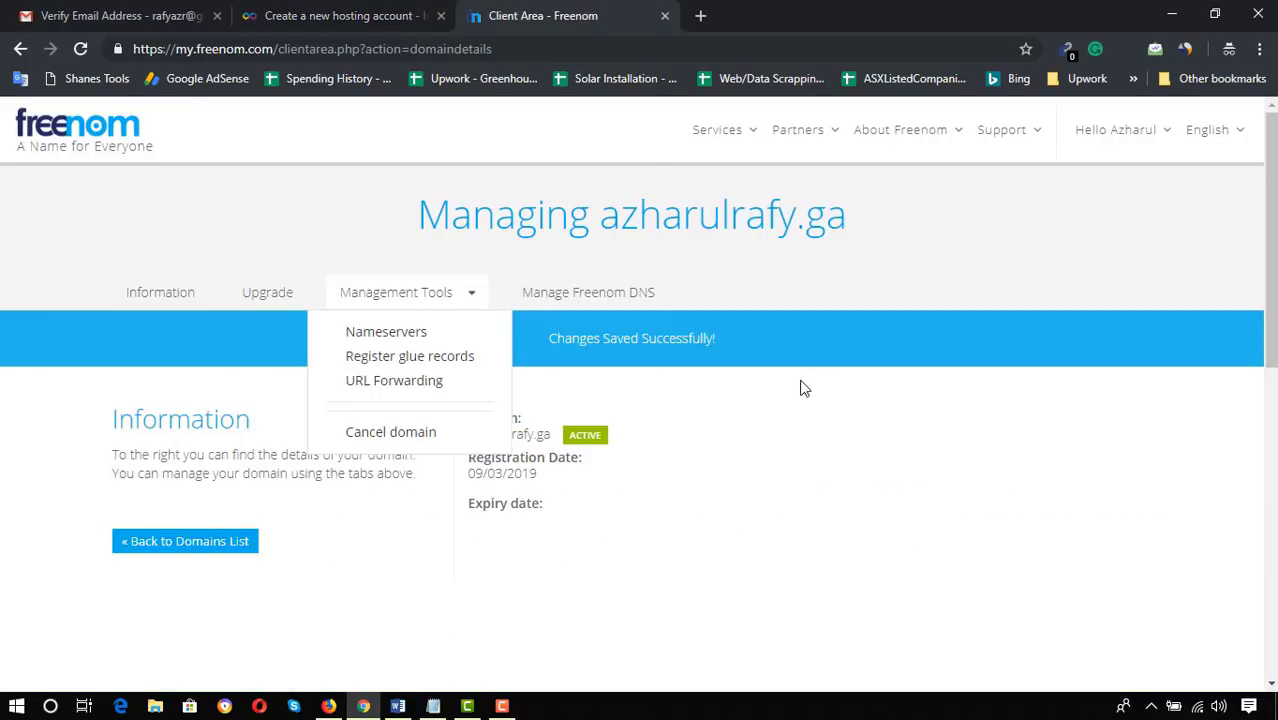
{"action": "left_click", "coordinate": [386, 296]}
{"action": "left_click", "coordinate": [397, 343]}
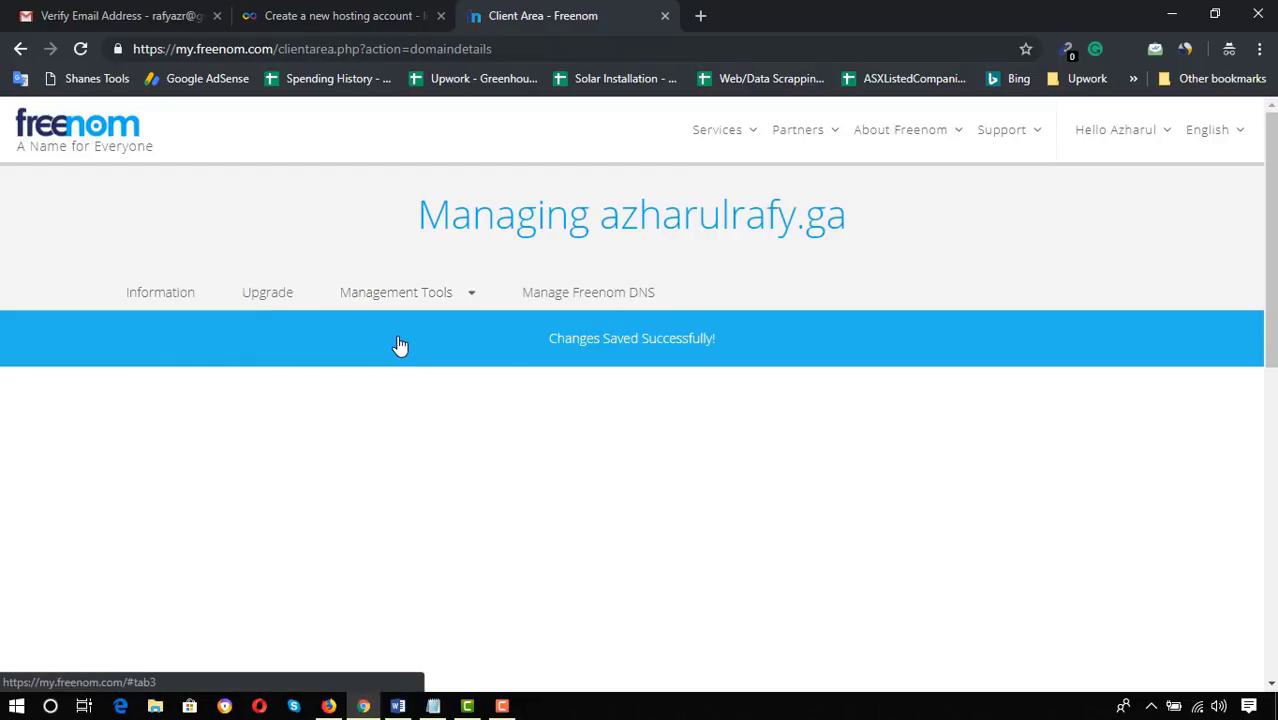
{"action": "scroll", "coordinate": [591, 471], "scroll_direction": "down", "scroll_amount": 2}
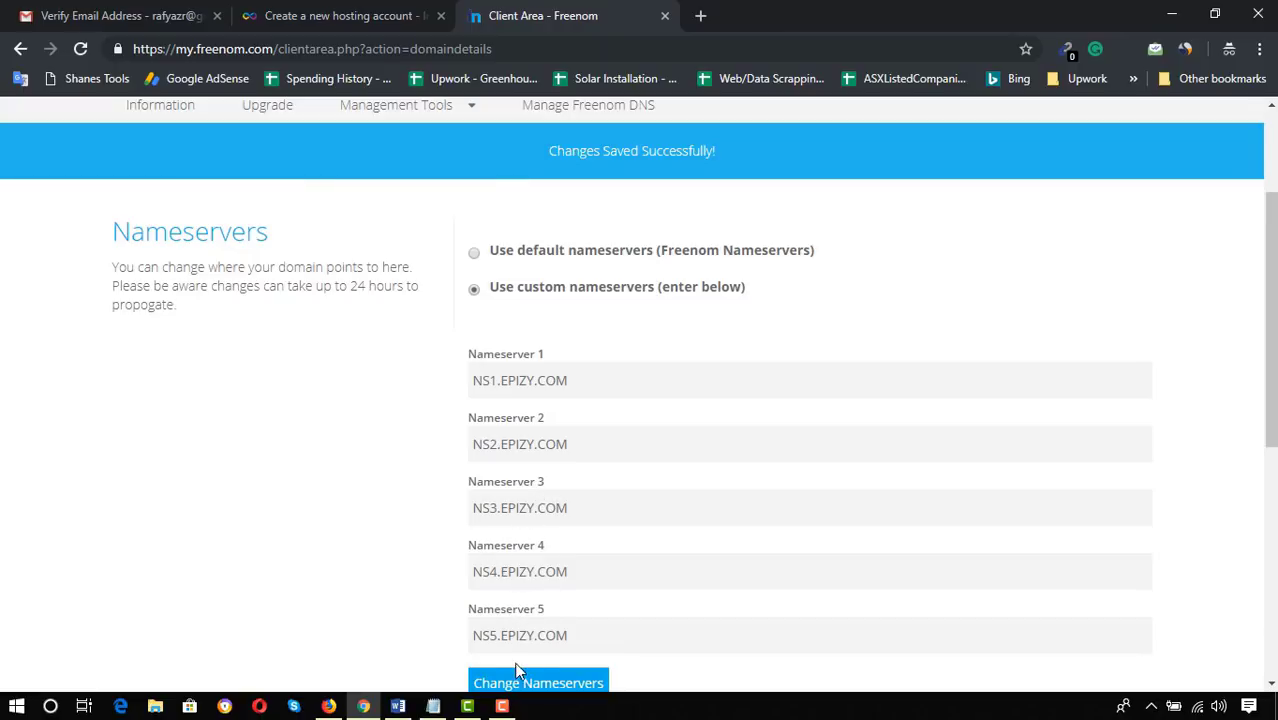
{"action": "scroll", "coordinate": [148, 519], "scroll_direction": "down", "scroll_amount": 2}
{"action": "scroll", "coordinate": [257, 456], "scroll_direction": "up", "scroll_amount": 4}
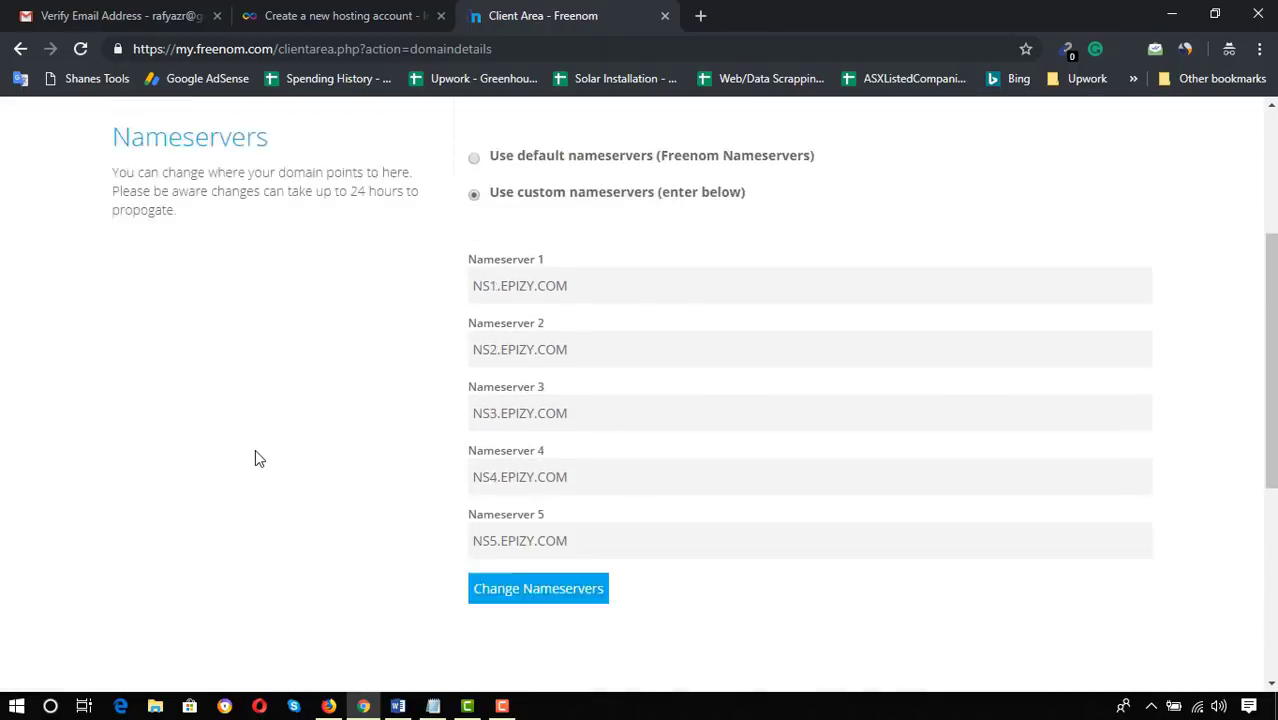
{"action": "scroll", "coordinate": [257, 450], "scroll_direction": "down", "scroll_amount": 3}
{"action": "left_click", "coordinate": [293, 8]}
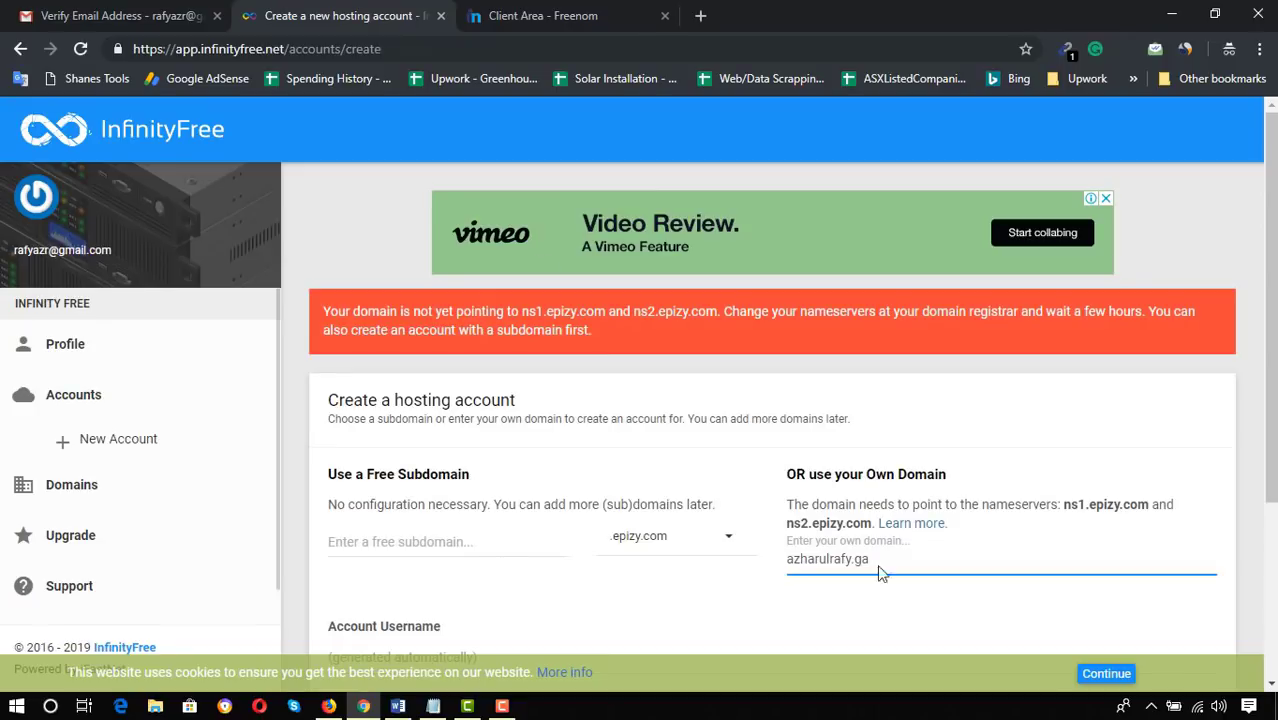
Resubmit CREATE ACCOUNT for the .ga domain and open the new account's control panel.
{"action": "scroll", "coordinate": [888, 598], "scroll_direction": "down", "scroll_amount": 3}
{"action": "left_click", "coordinate": [752, 541]}
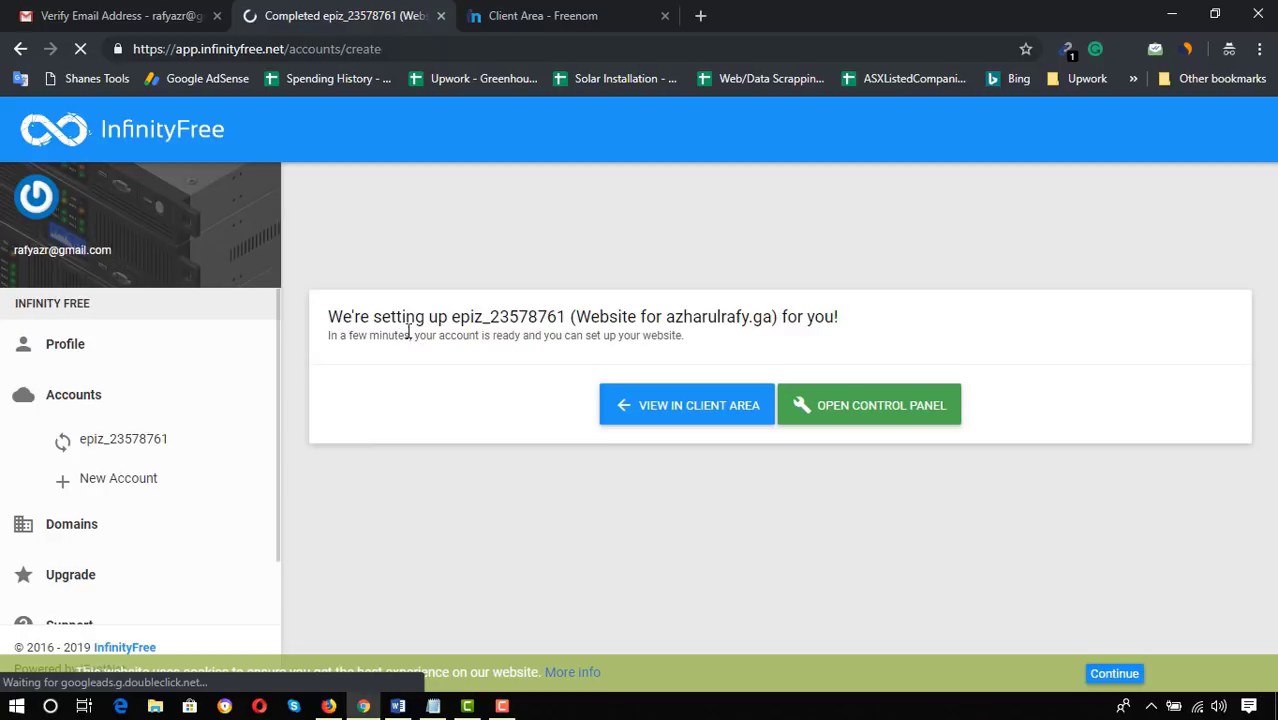
{"action": "double_click", "coordinate": [505, 317]}
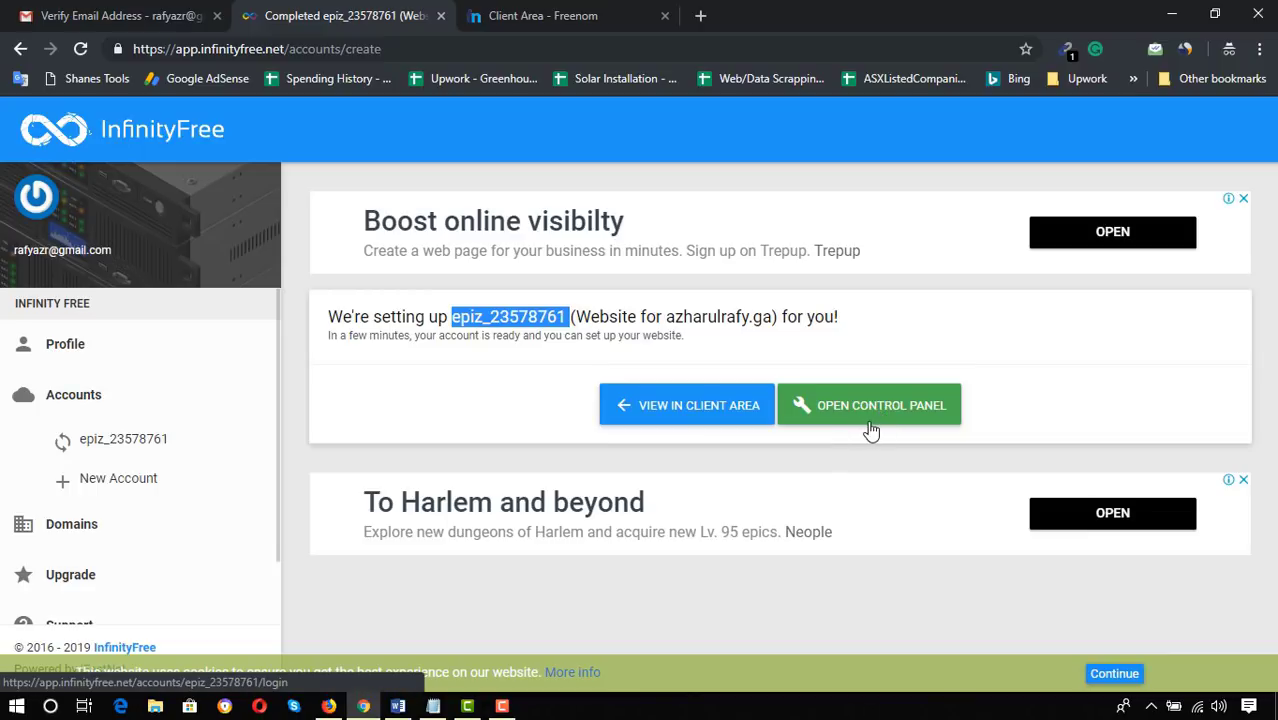
{"action": "left_click", "coordinate": [925, 420]}
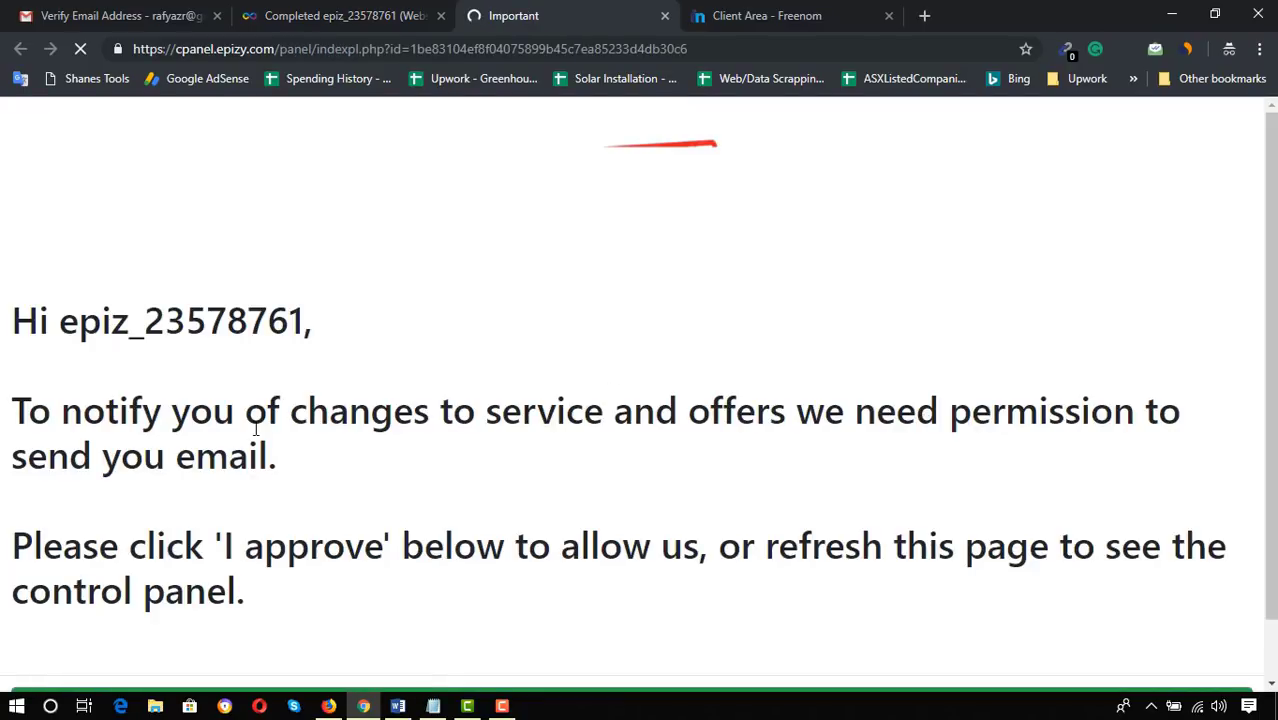
Approve the e-mail notice so the VistaPanel dashboard loads.
{"action": "scroll", "coordinate": [700, 360], "scroll_direction": "down", "scroll_amount": 1}
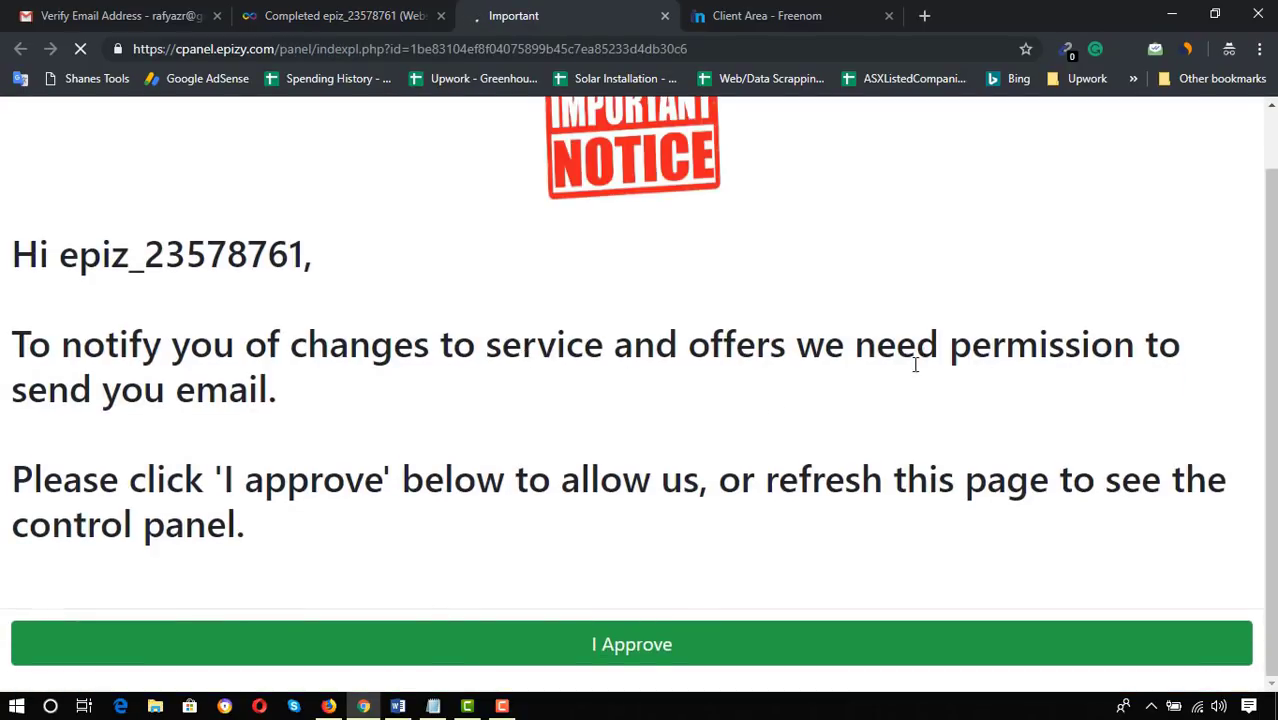
{"action": "left_click", "coordinate": [622, 646]}
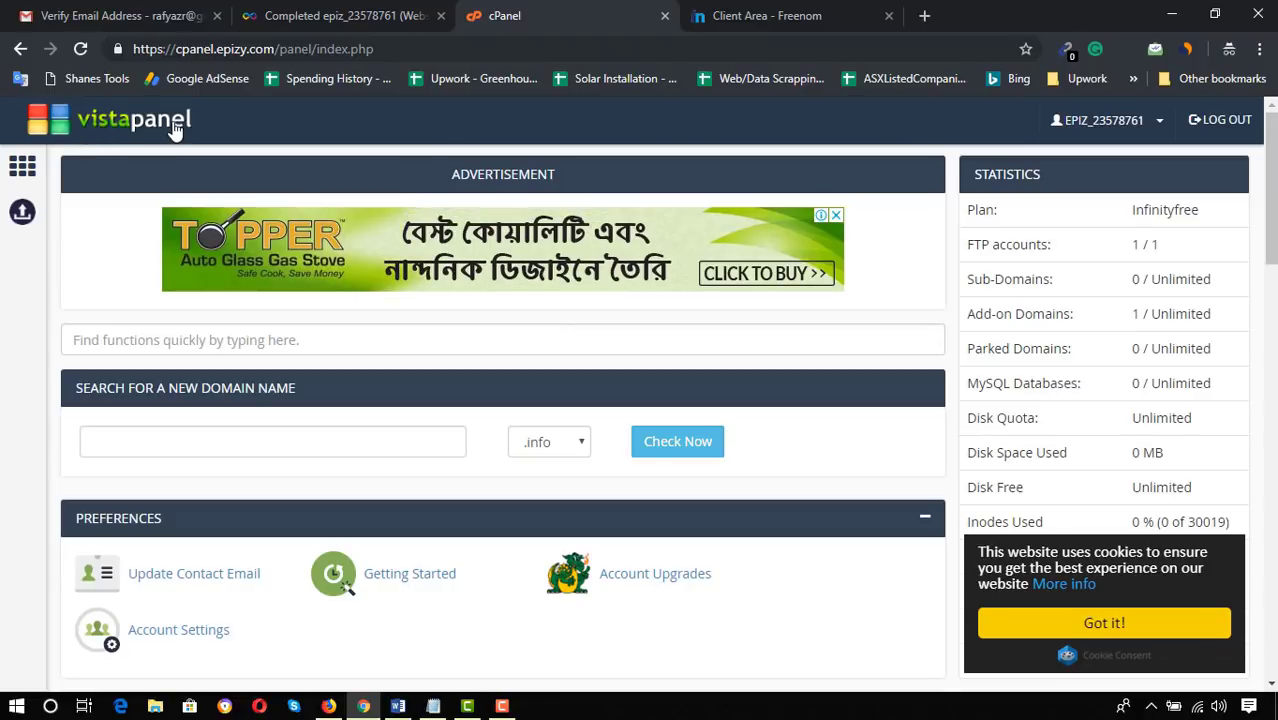
{"action": "scroll", "coordinate": [177, 157], "scroll_direction": "down", "scroll_amount": 2}
{"action": "scroll", "coordinate": [790, 576], "scroll_direction": "down", "scroll_amount": 3}
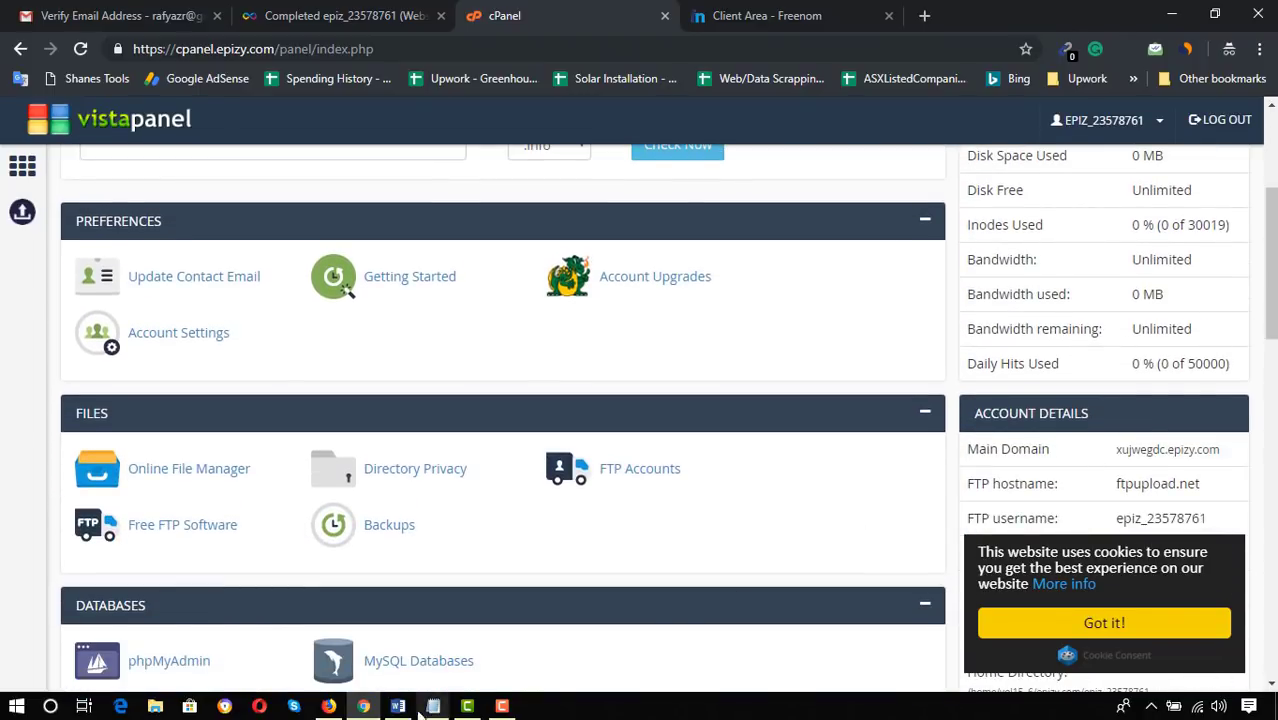
Check the Word notes for 'set up a WordPress website' and 'Business/Work'.
{"action": "left_click", "coordinate": [398, 706]}
{"action": "left_click_drag", "start_coordinate": [461, 370], "coordinate": [672, 385]}
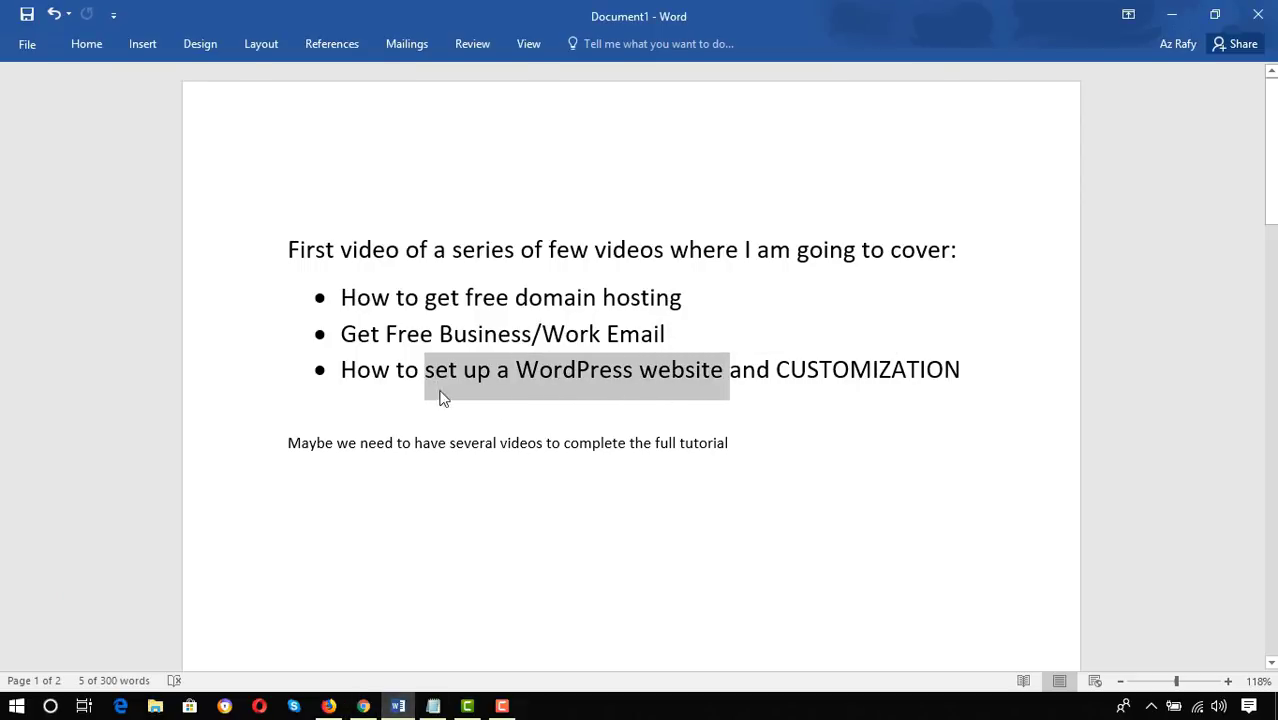
{"action": "left_click", "coordinate": [1172, 14]}
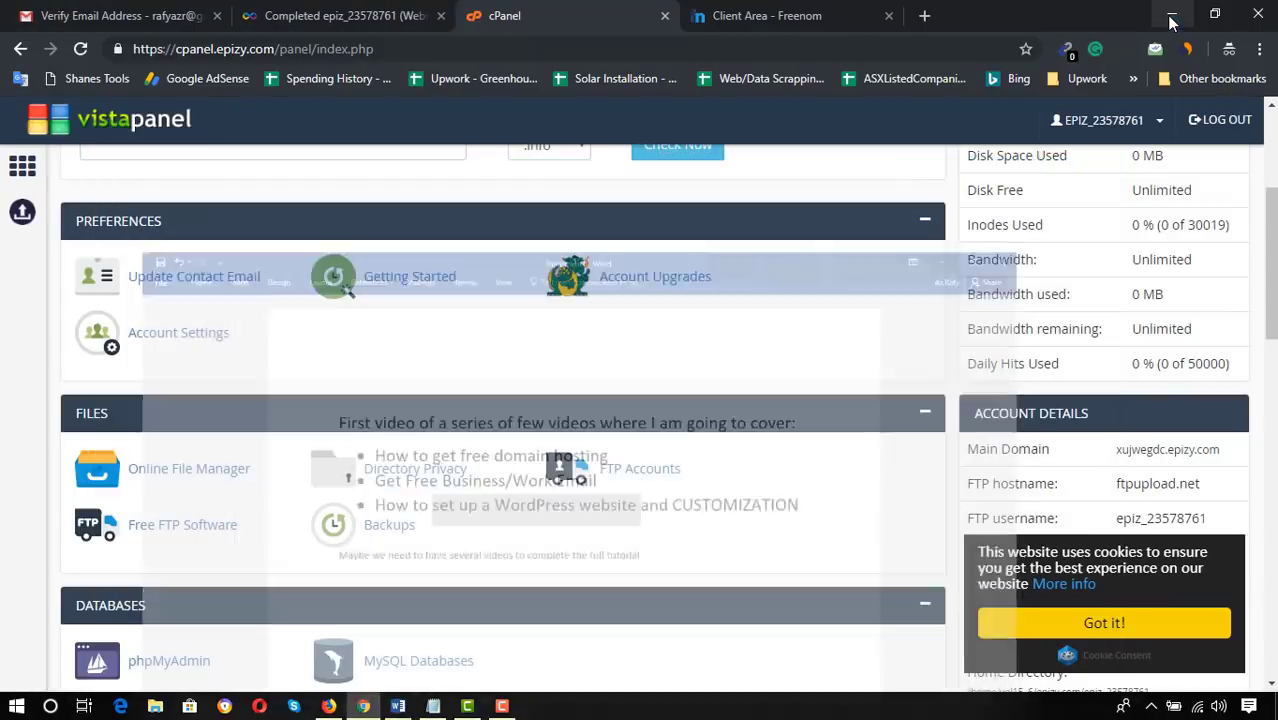
{"action": "left_click", "coordinate": [433, 706]}
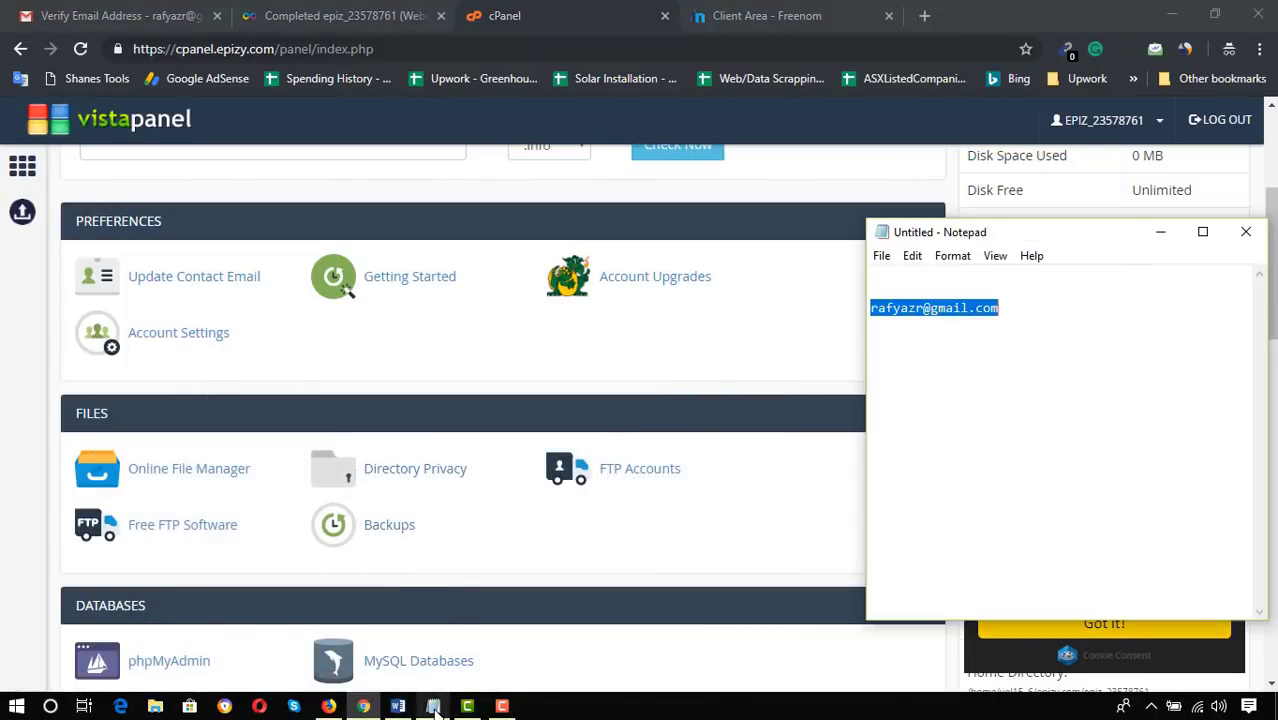
{"action": "left_click", "coordinate": [398, 706]}
{"action": "left_click_drag", "start_coordinate": [440, 336], "coordinate": [606, 336]}
{"action": "left_click", "coordinate": [1171, 15]}
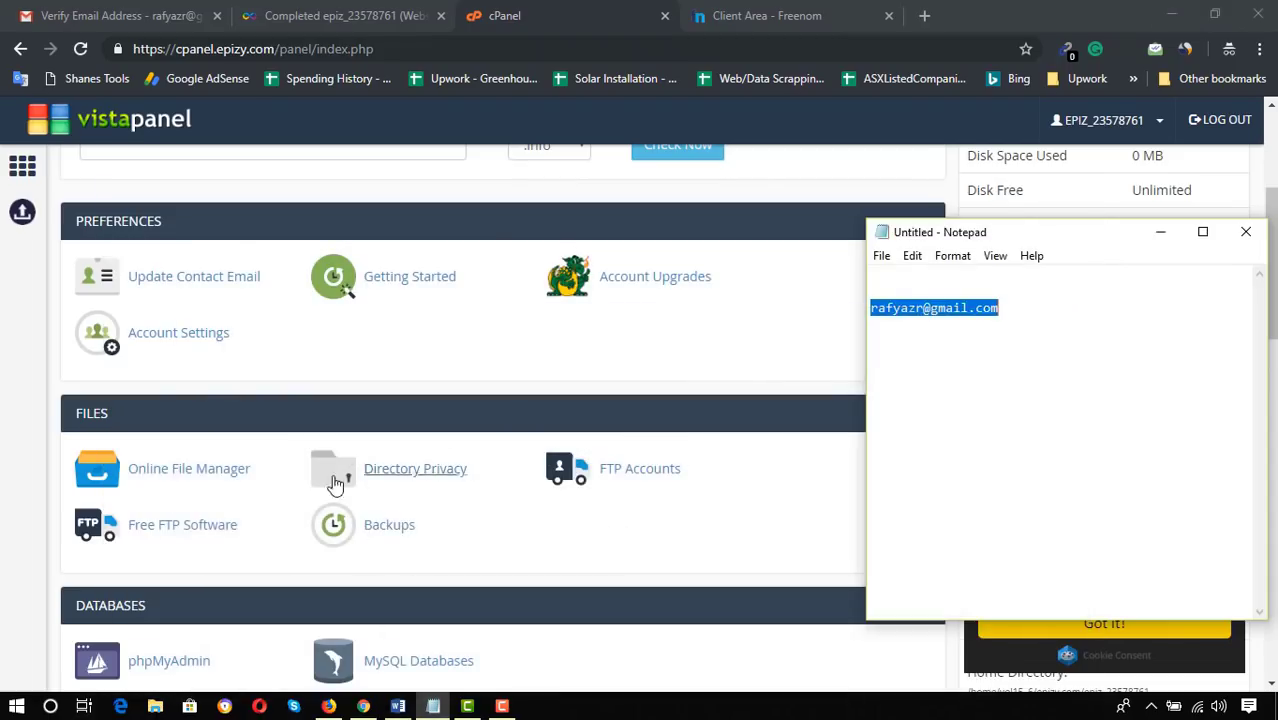
Scroll to the Software section and launch Softaculous Apps Installer.
{"action": "left_click", "coordinate": [3, 558]}
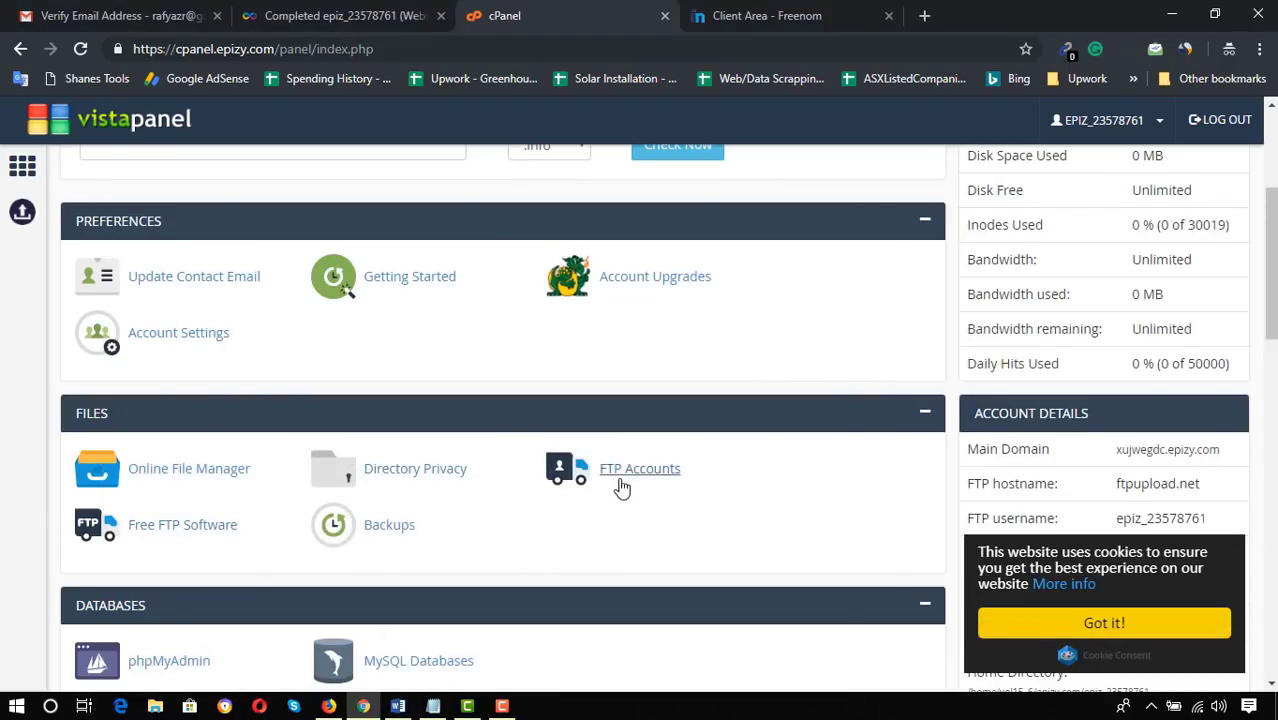
{"action": "scroll", "coordinate": [616, 491], "scroll_direction": "down", "scroll_amount": 3}
{"action": "scroll", "coordinate": [643, 466], "scroll_direction": "down", "scroll_amount": 8}
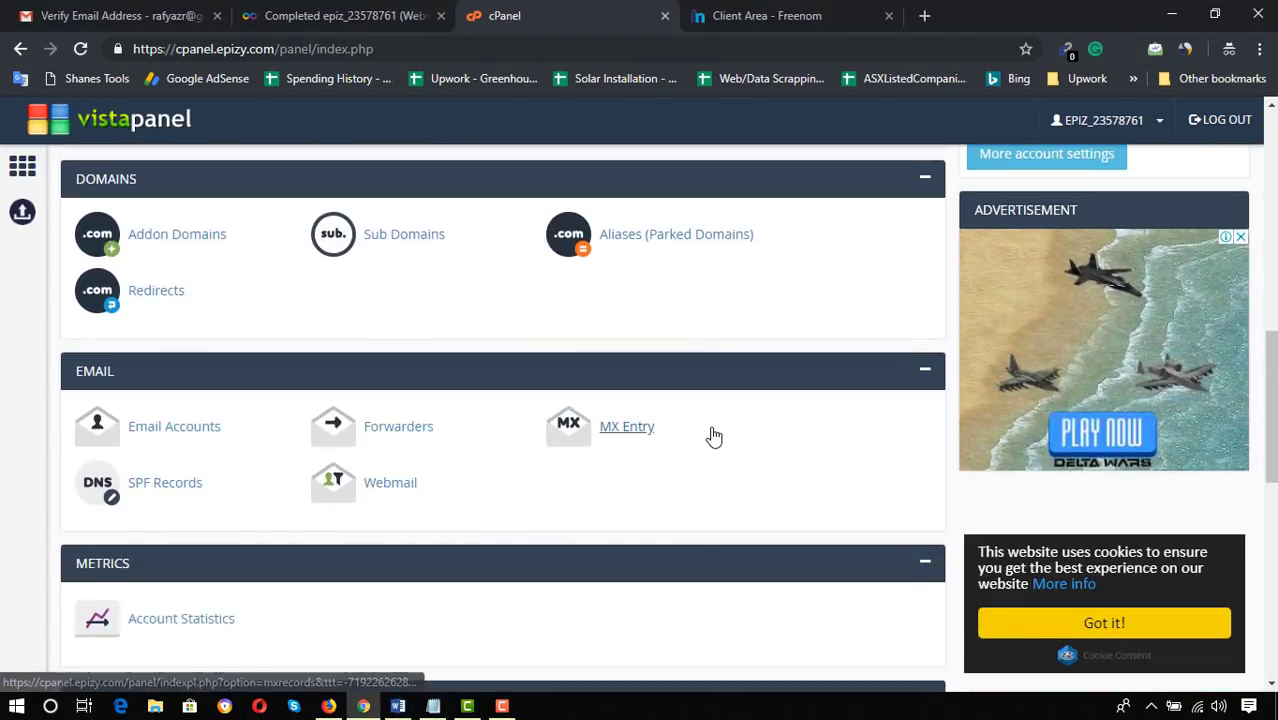
{"action": "scroll", "coordinate": [548, 513], "scroll_direction": "down", "scroll_amount": 2}
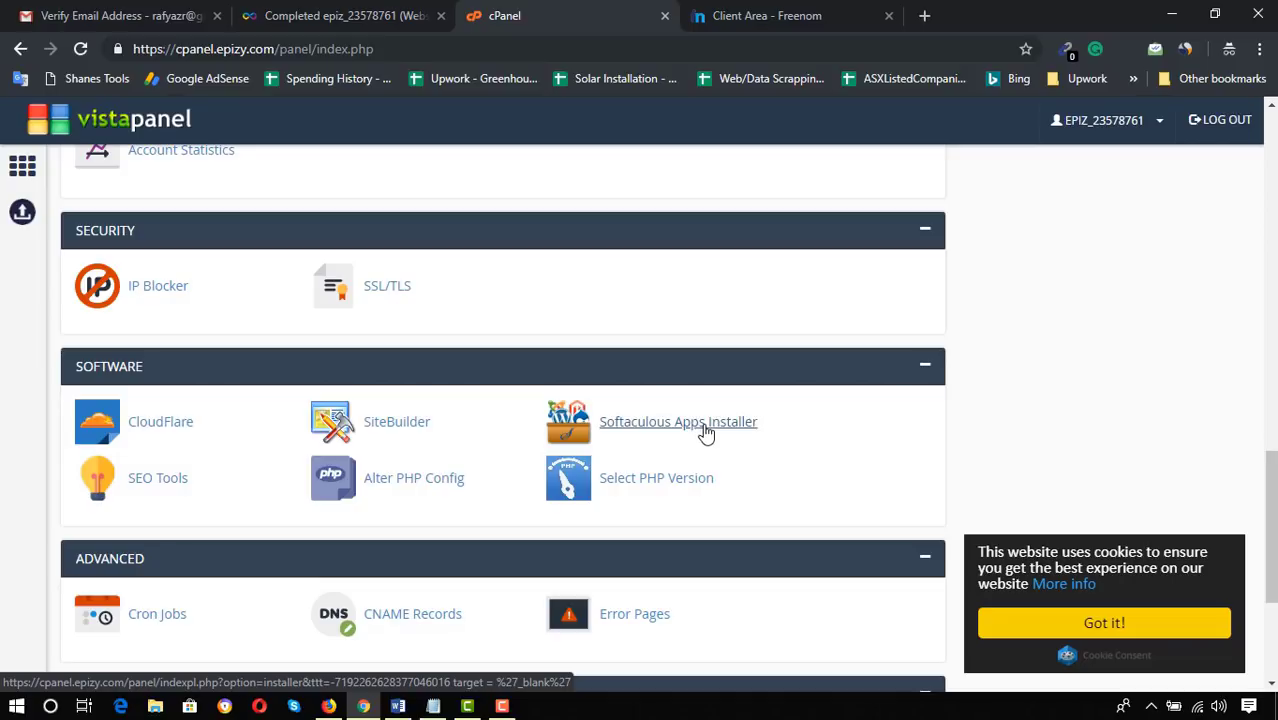
{"action": "left_click", "coordinate": [705, 428]}
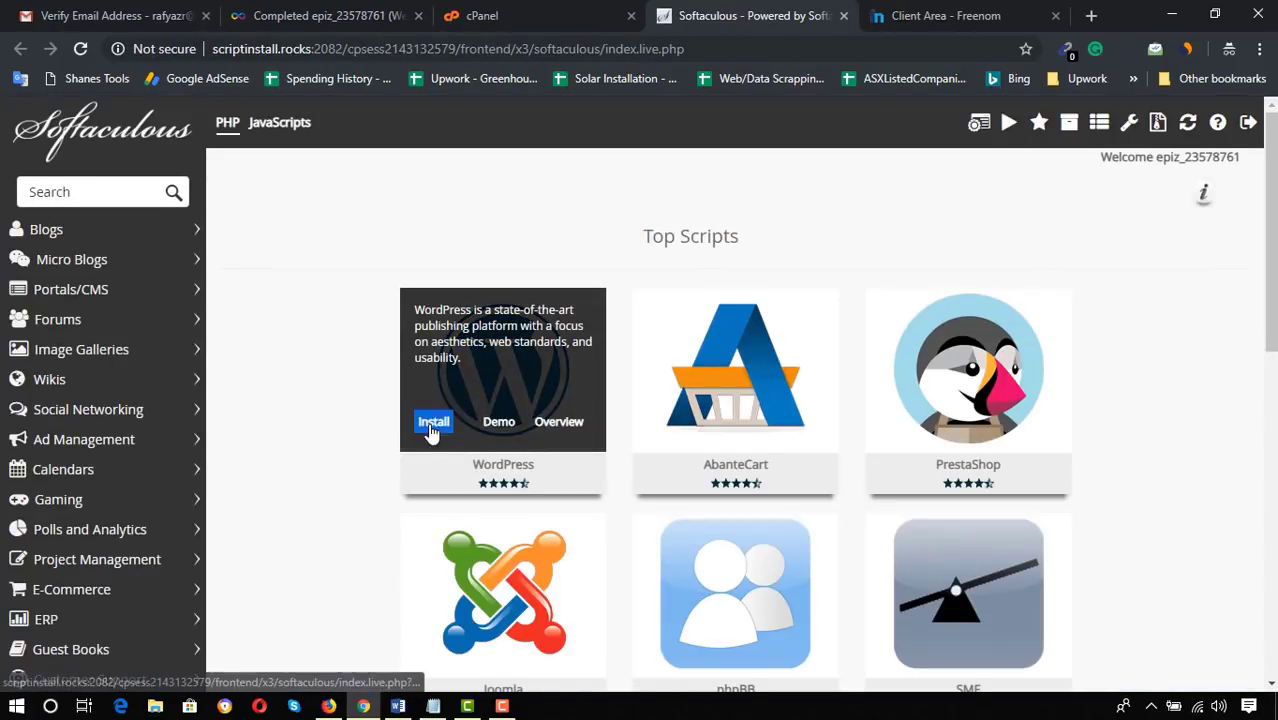
{"action": "left_click", "coordinate": [425, 432]}
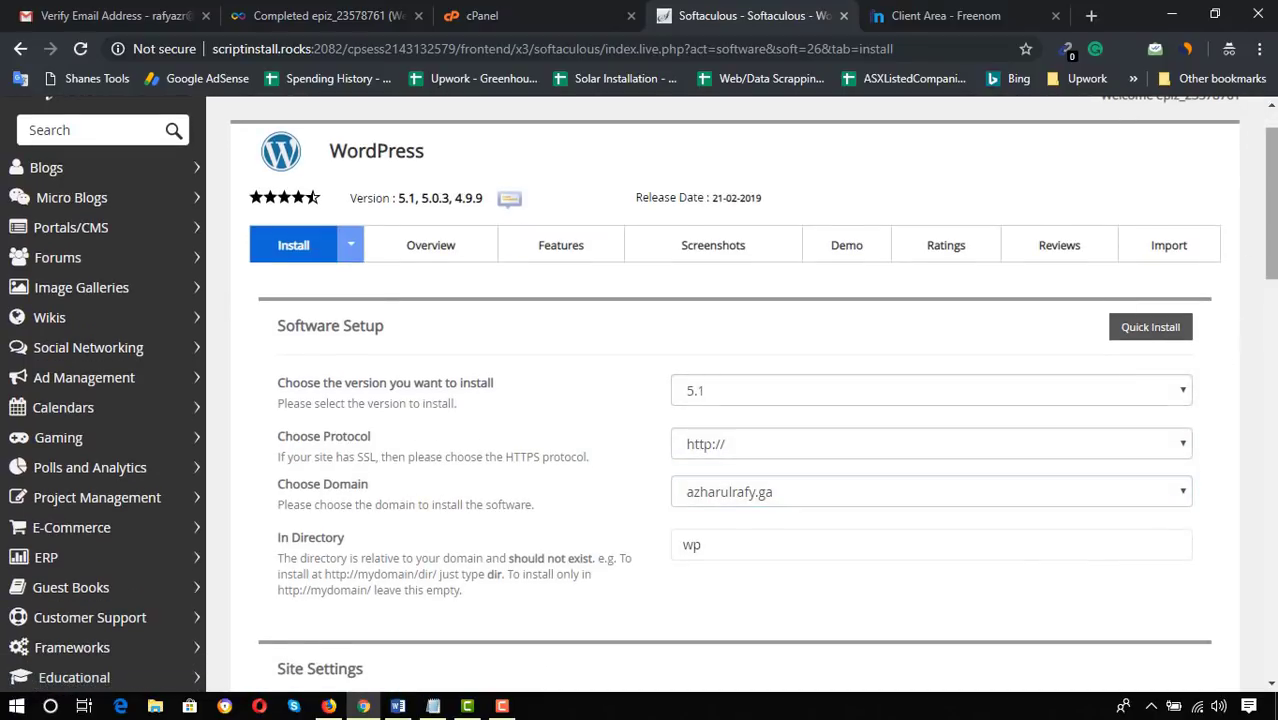
{"action": "left_click", "coordinate": [1175, 397]}
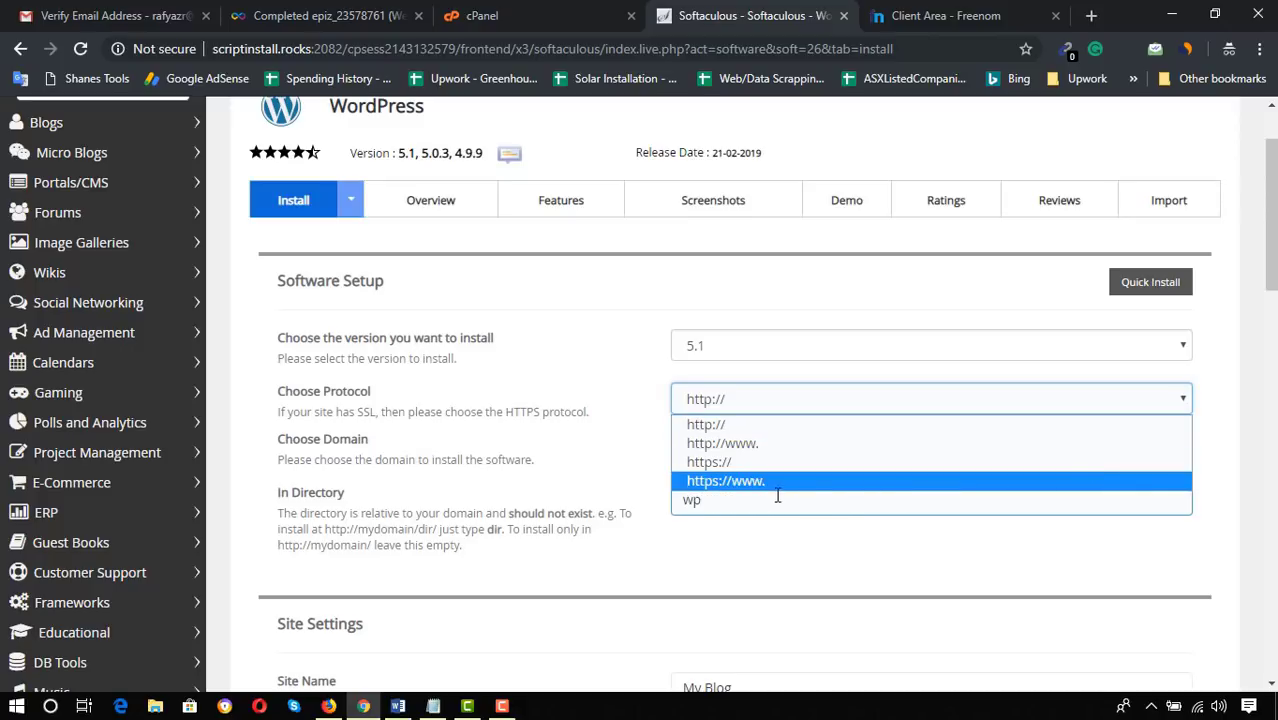
{"action": "left_click", "coordinate": [816, 481]}
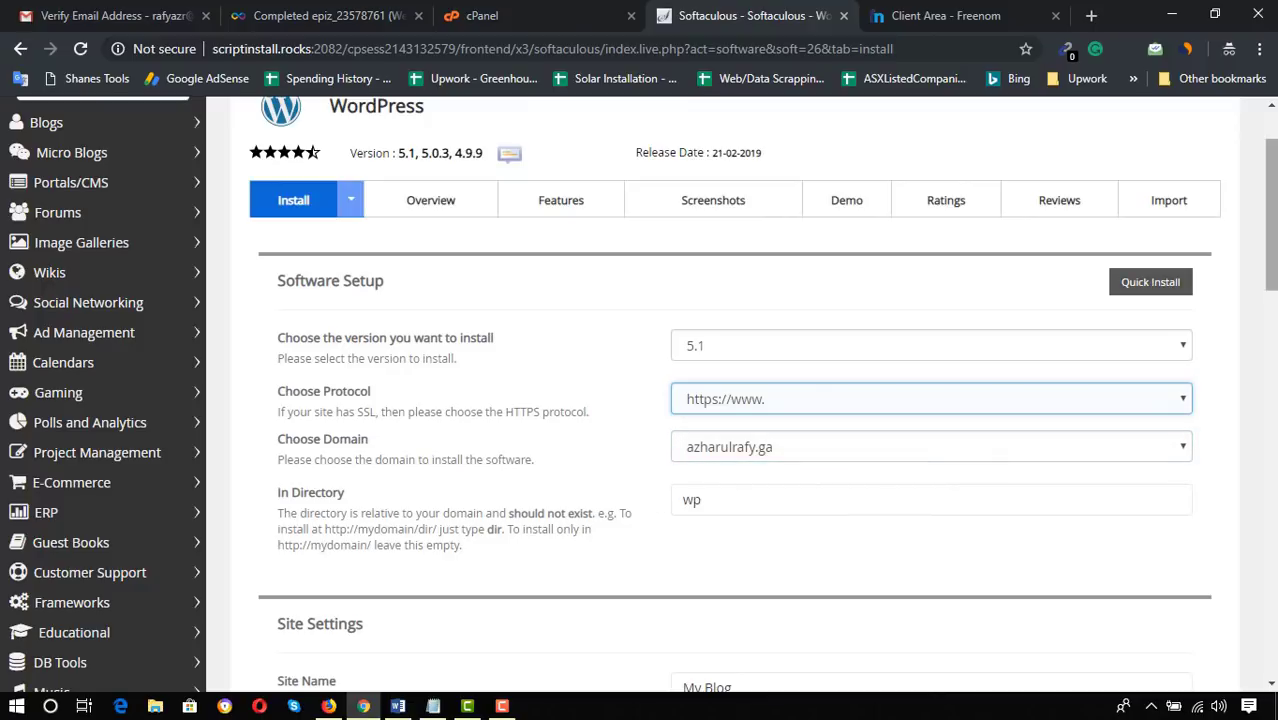
{"action": "scroll", "coordinate": [941, 405], "scroll_direction": "down", "scroll_amount": 1}
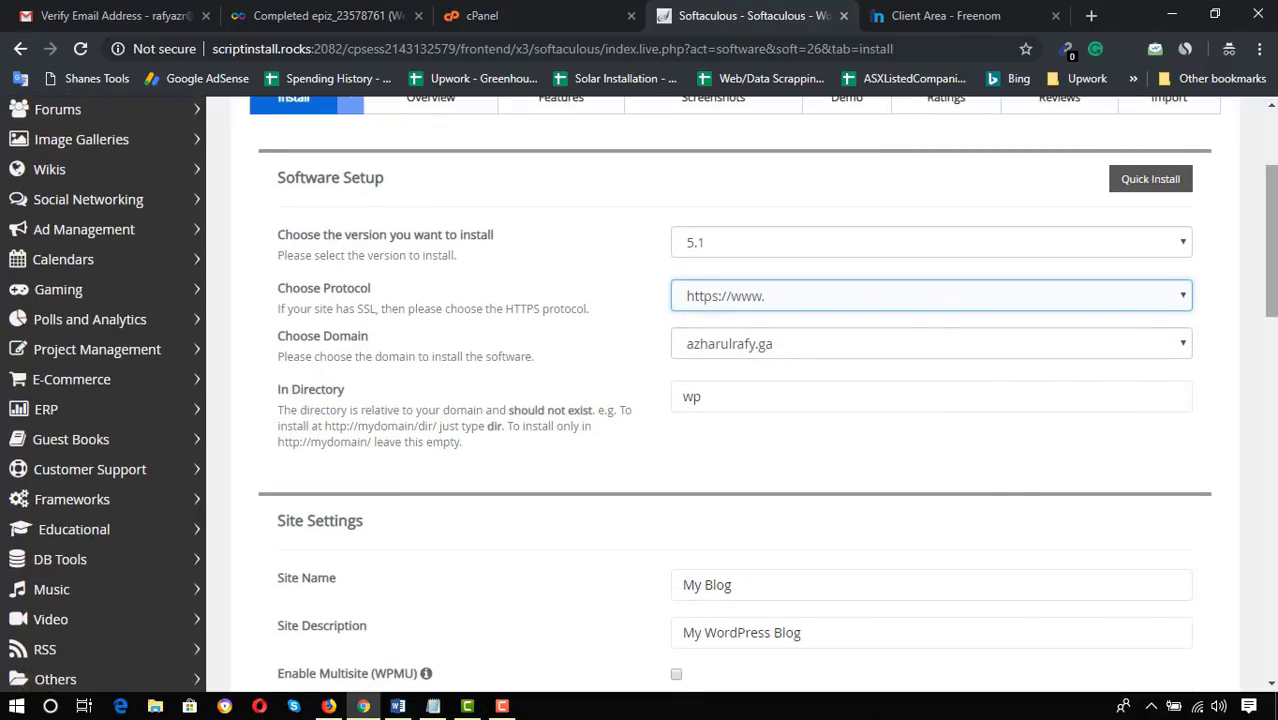
{"action": "scroll", "coordinate": [653, 471], "scroll_direction": "down", "scroll_amount": 2}
{"action": "triple_click", "coordinate": [769, 412]}
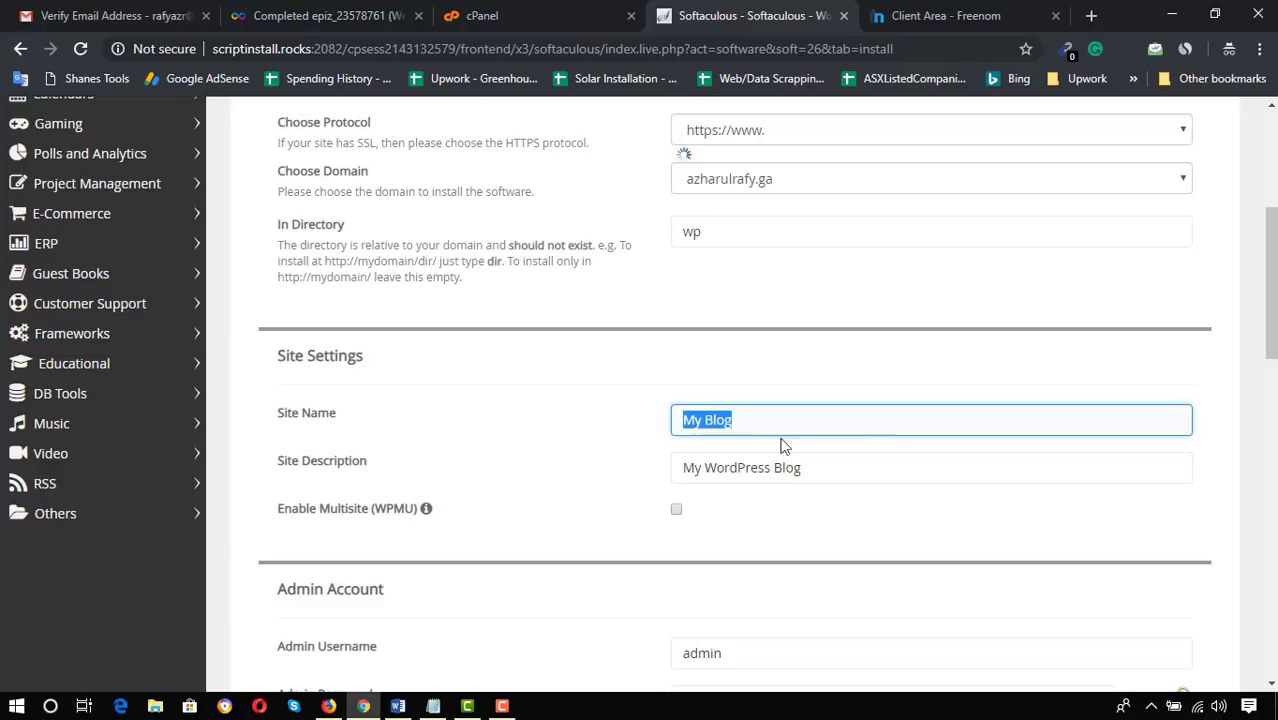
{"action": "type", "text": "Azharul Rafy"}
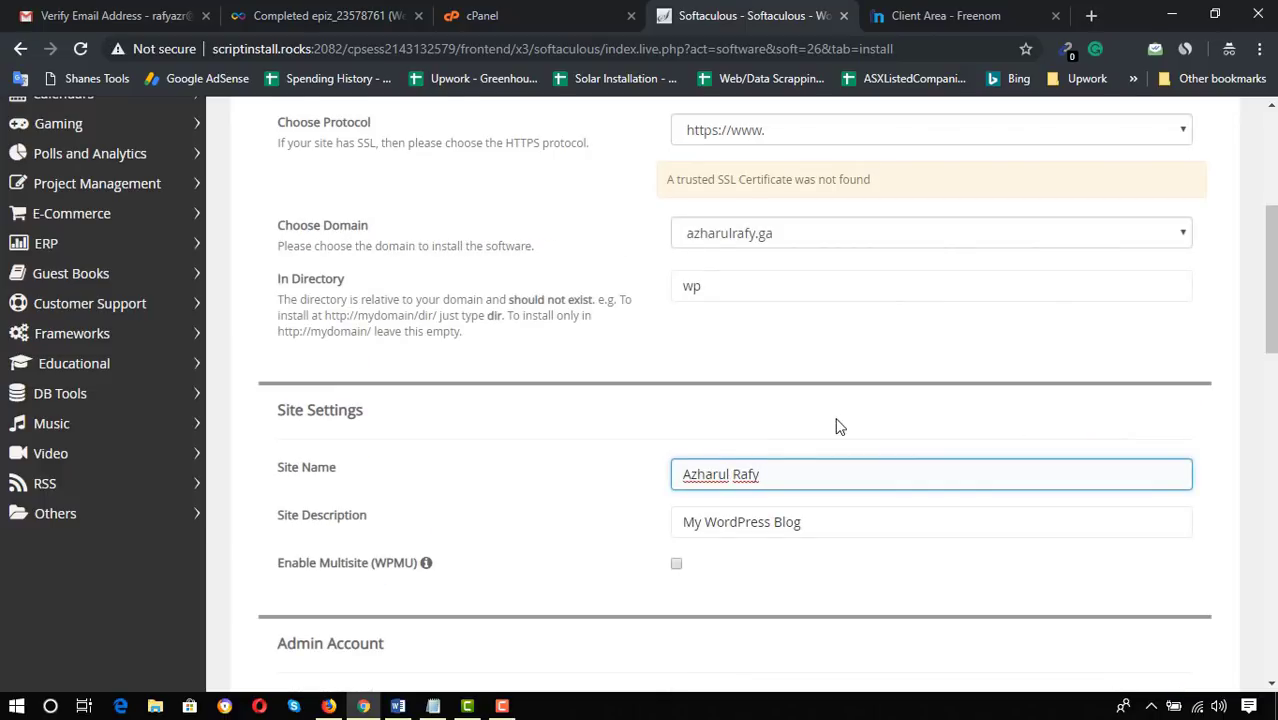
{"action": "scroll", "coordinate": [826, 398], "scroll_direction": "up", "scroll_amount": 2}
{"action": "left_click", "coordinate": [784, 318]}
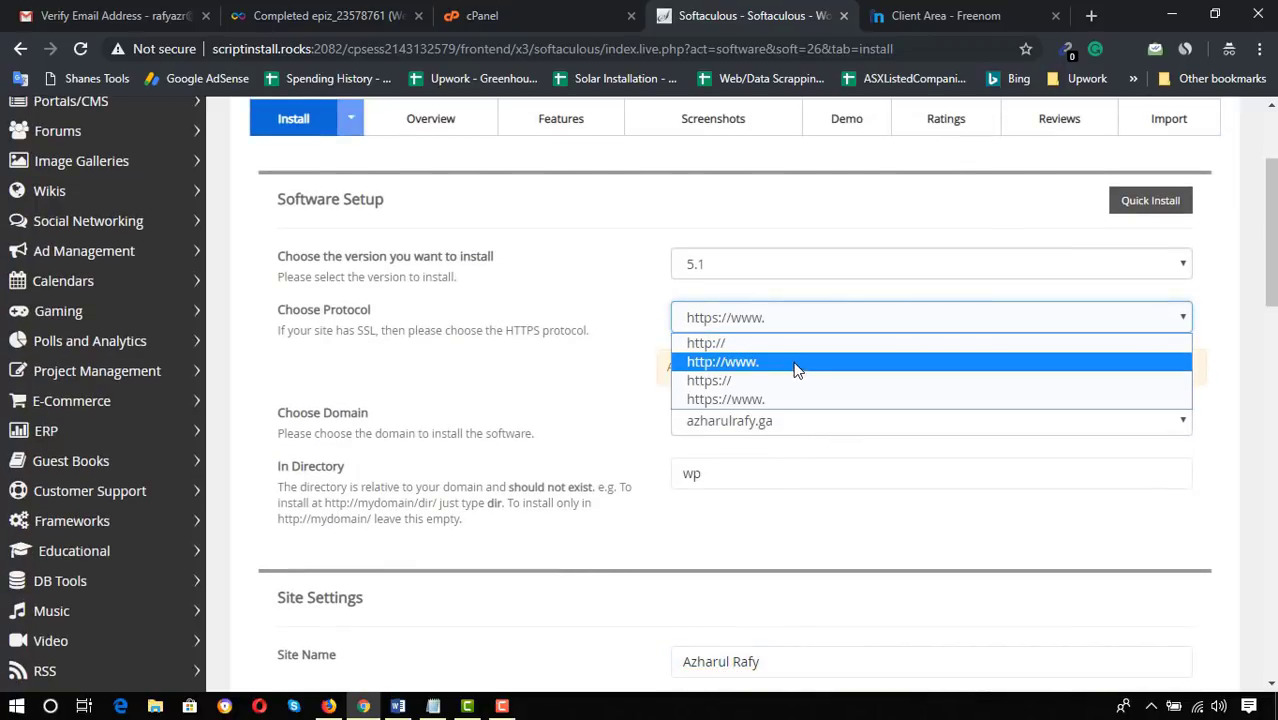
{"action": "left_click", "coordinate": [760, 343]}
{"action": "left_click", "coordinate": [677, 369]}
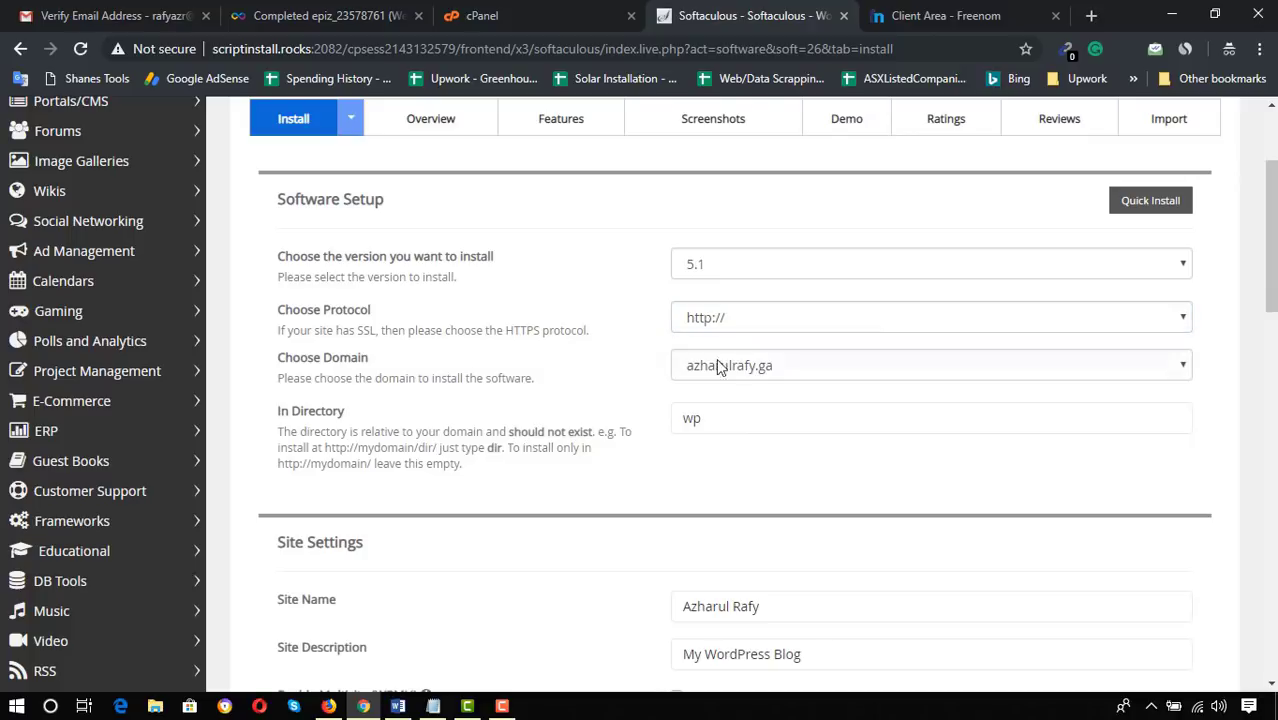
Set the site description to 'This is a Demo Blog for tutoriall' and pick the Writee theme.
{"action": "scroll", "coordinate": [606, 537], "scroll_direction": "down", "scroll_amount": 2}
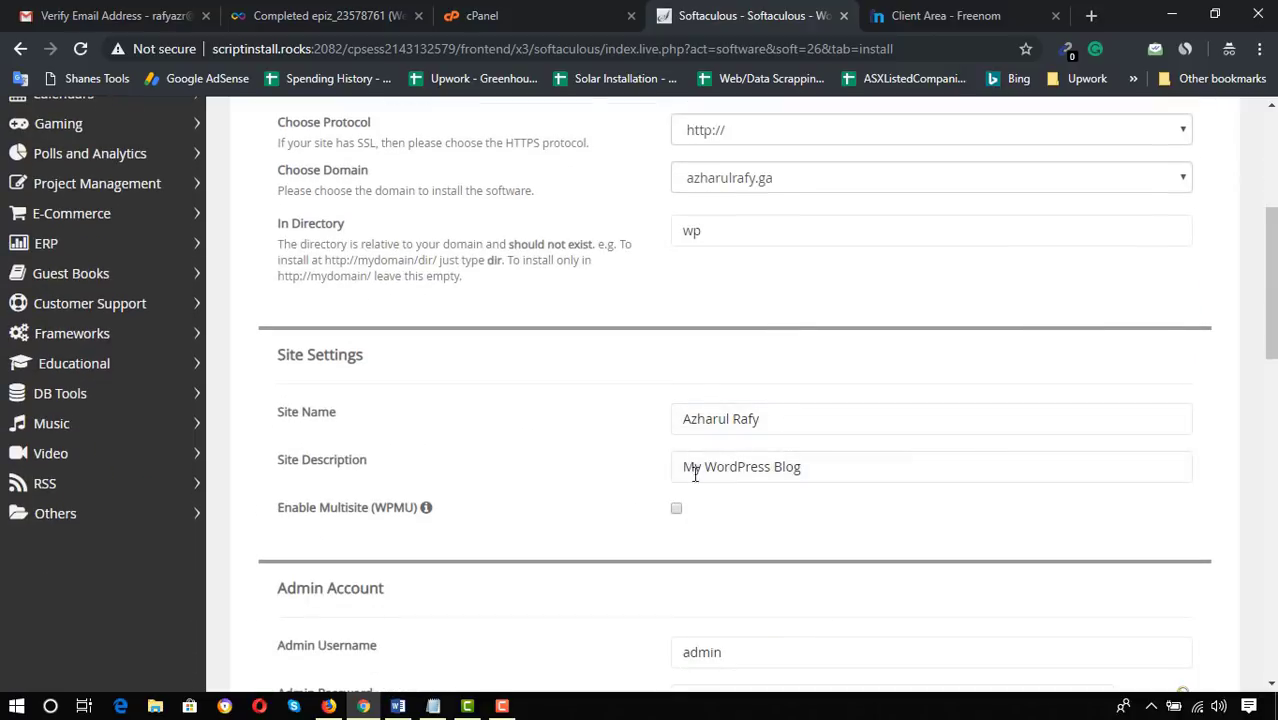
{"action": "left_click_drag", "start_coordinate": [851, 465], "coordinate": [633, 475]}
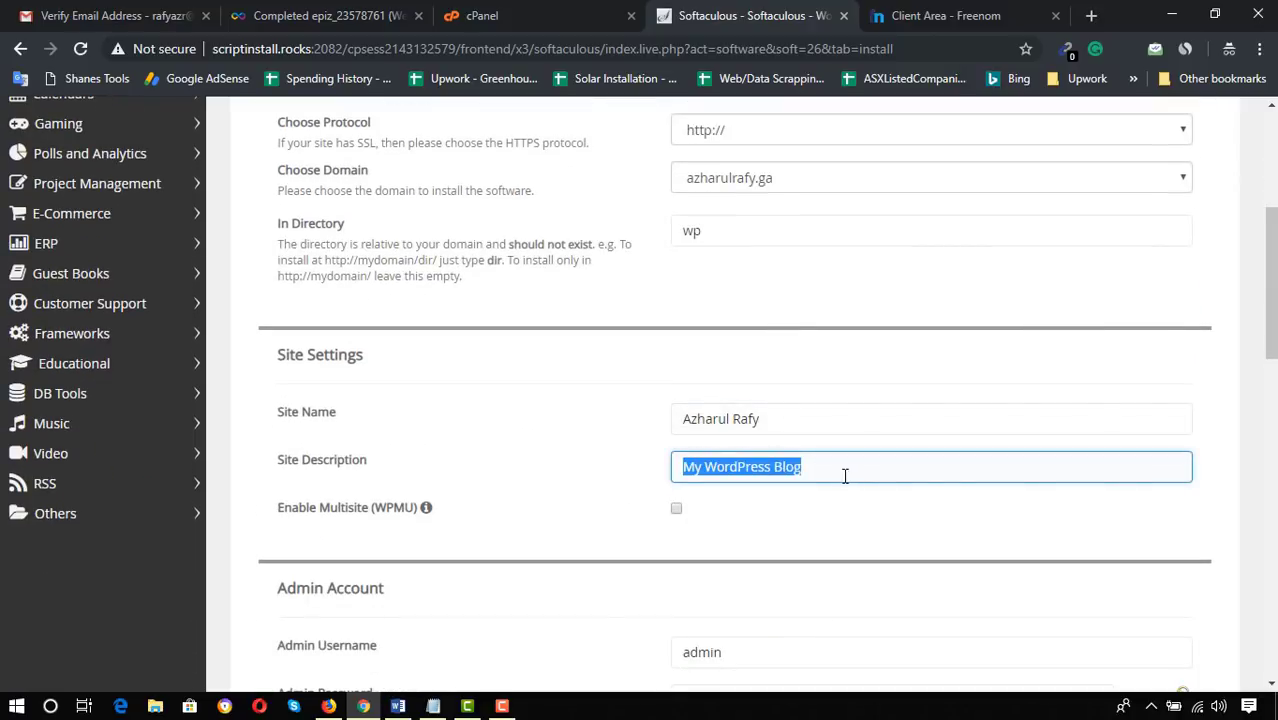
{"action": "key", "text": "BackSpace"}
{"action": "type", "text": "This is a Demo Blog for tutoriall"}
{"action": "scroll", "coordinate": [588, 645], "scroll_direction": "down", "scroll_amount": 2}
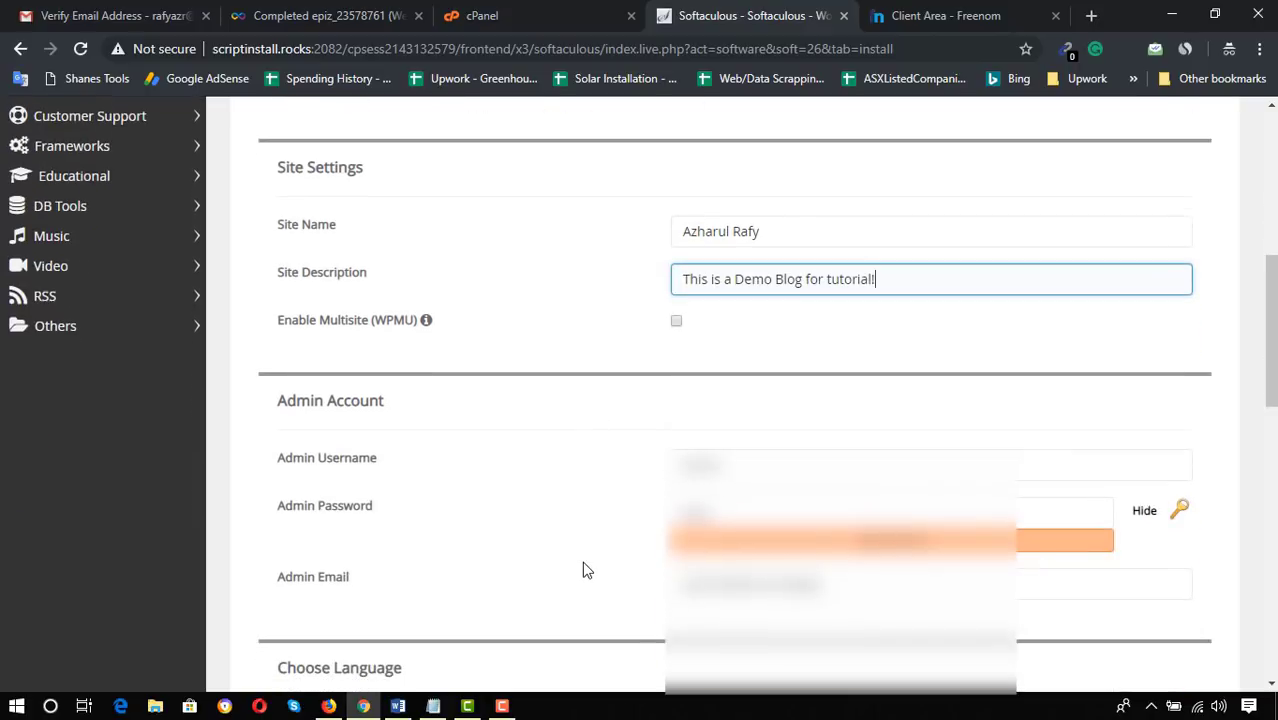
{"action": "left_click_drag", "start_coordinate": [1272, 338], "coordinate": [1274, 540]}
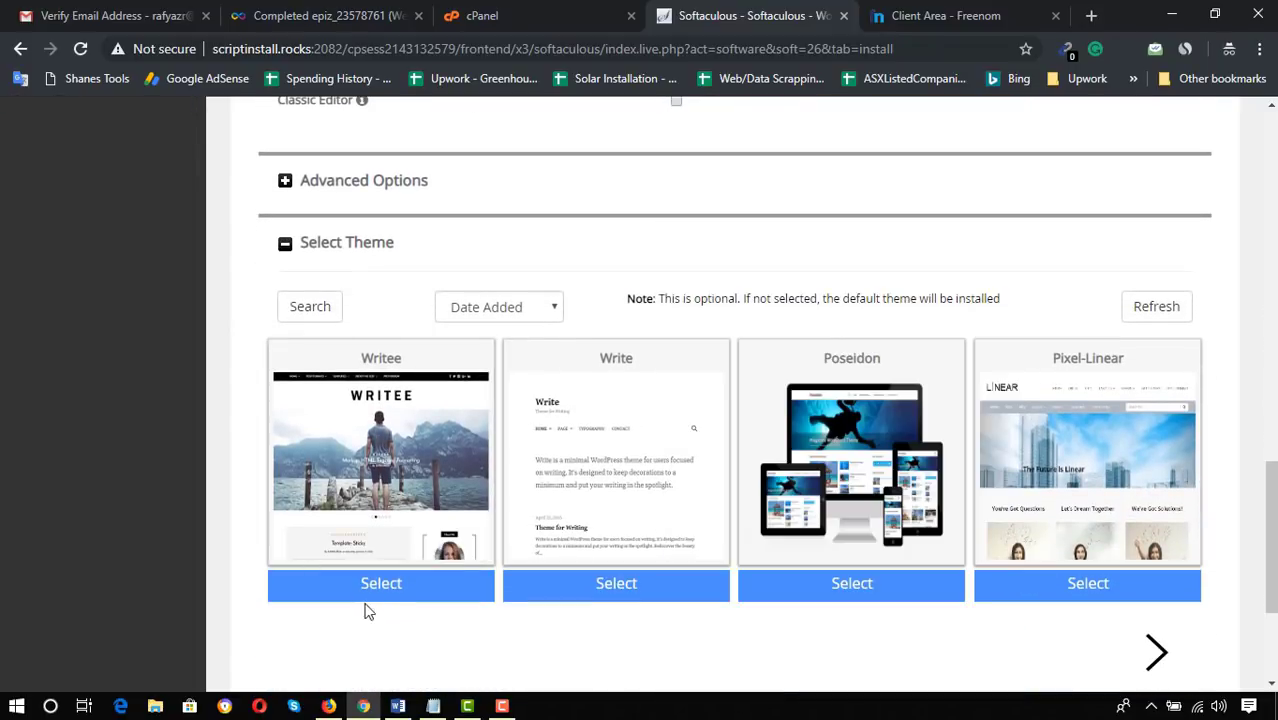
{"action": "left_click", "coordinate": [386, 582]}
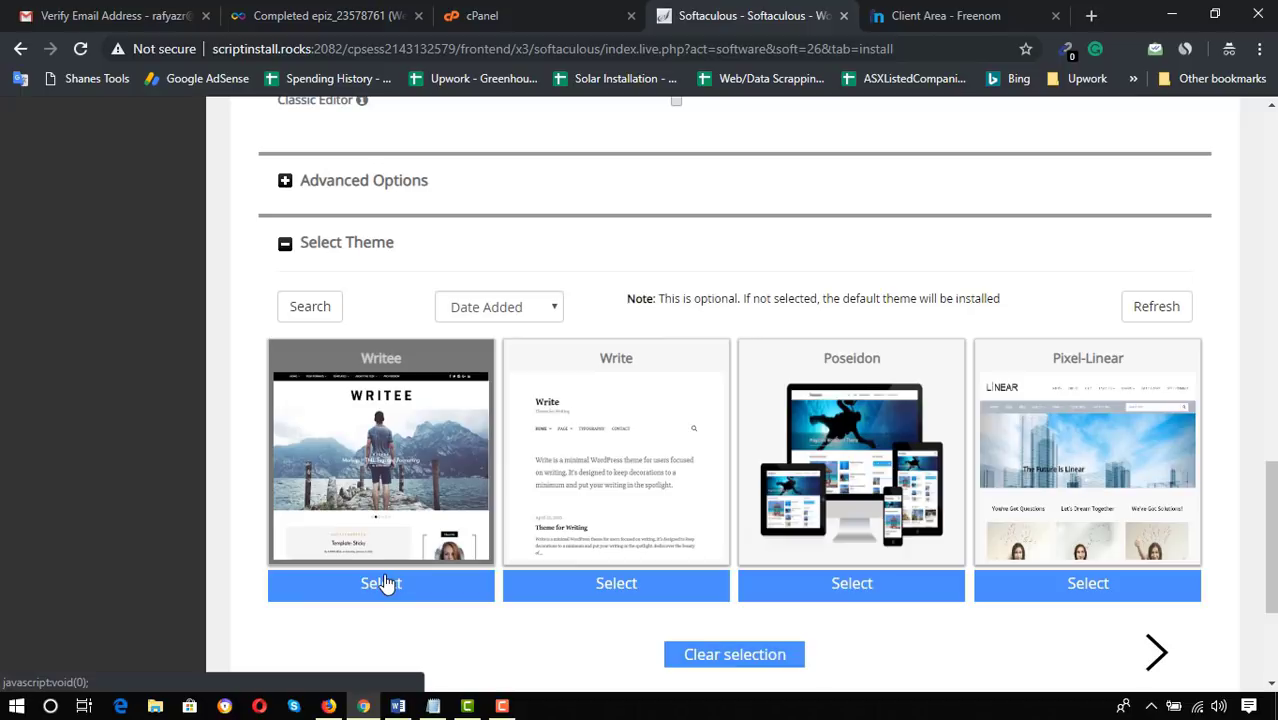
Install WordPress and go to the new site's admin dashboard.
{"action": "scroll", "coordinate": [893, 528], "scroll_direction": "down", "scroll_amount": 2}
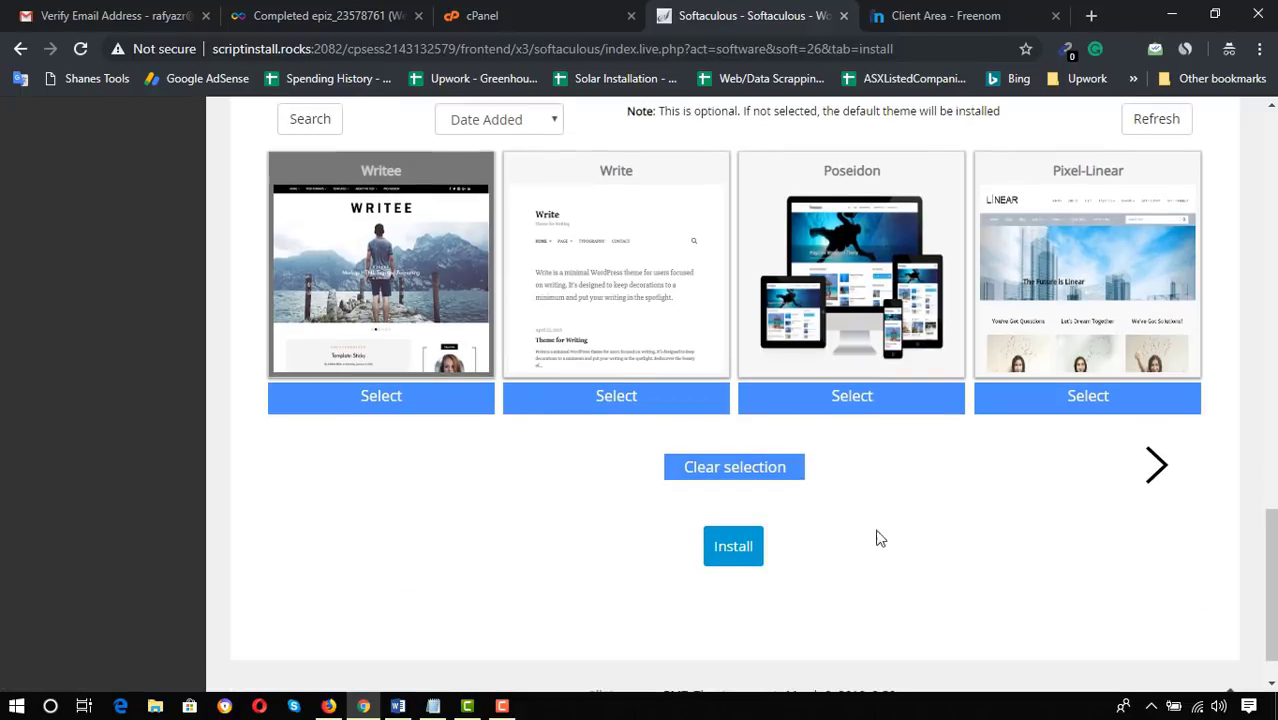
{"action": "left_click", "coordinate": [740, 556]}
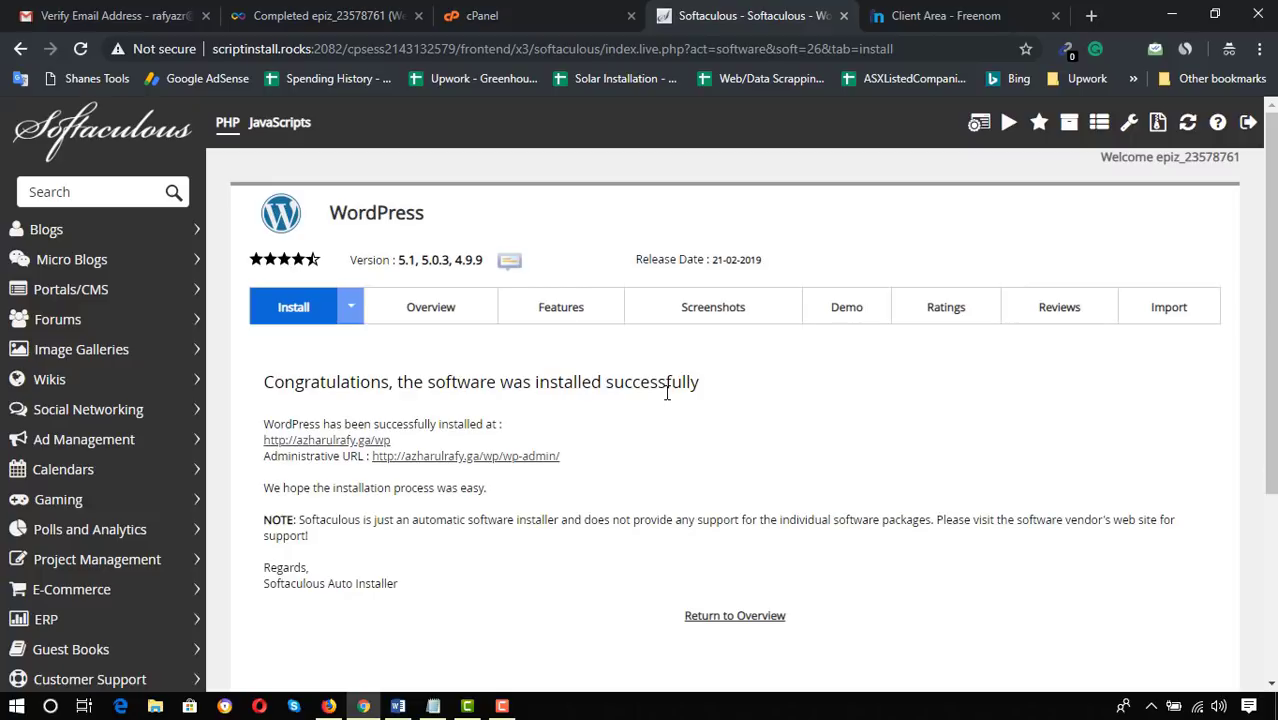
{"action": "left_click", "coordinate": [401, 458]}
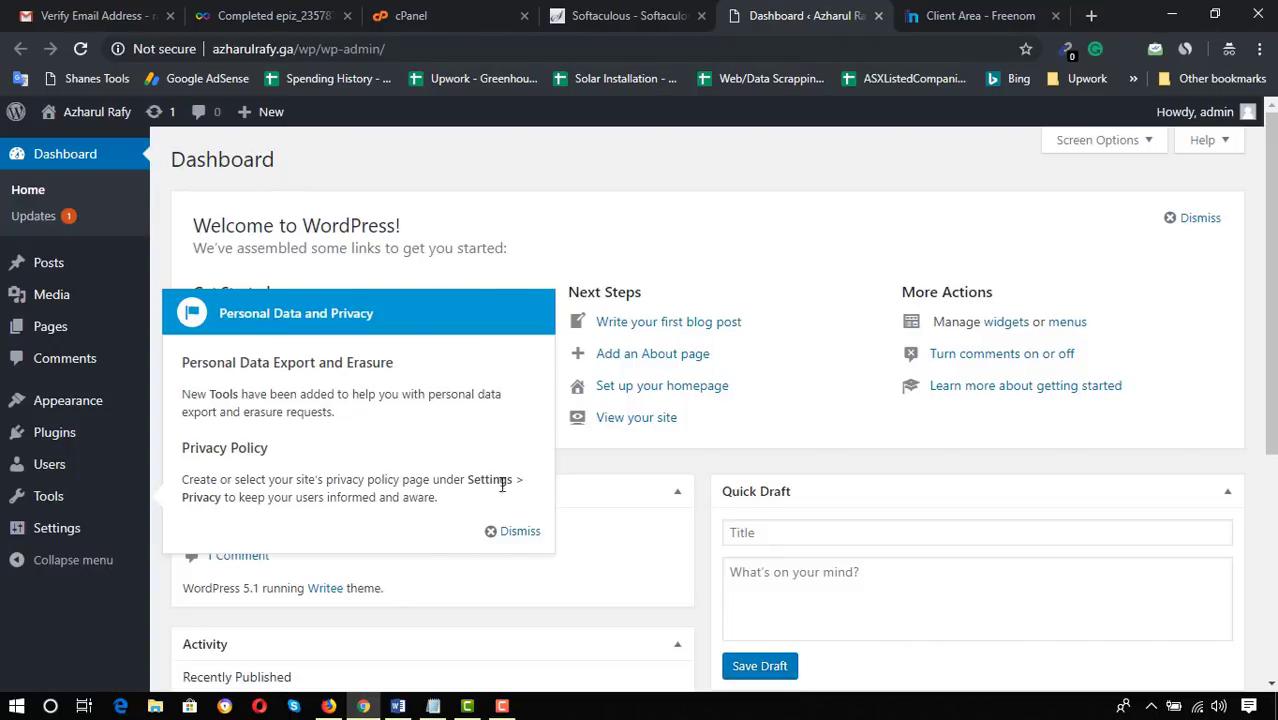
Dismiss the Personal Data and Privacy notice in the WordPress admin.
{"action": "left_click", "coordinate": [519, 540]}
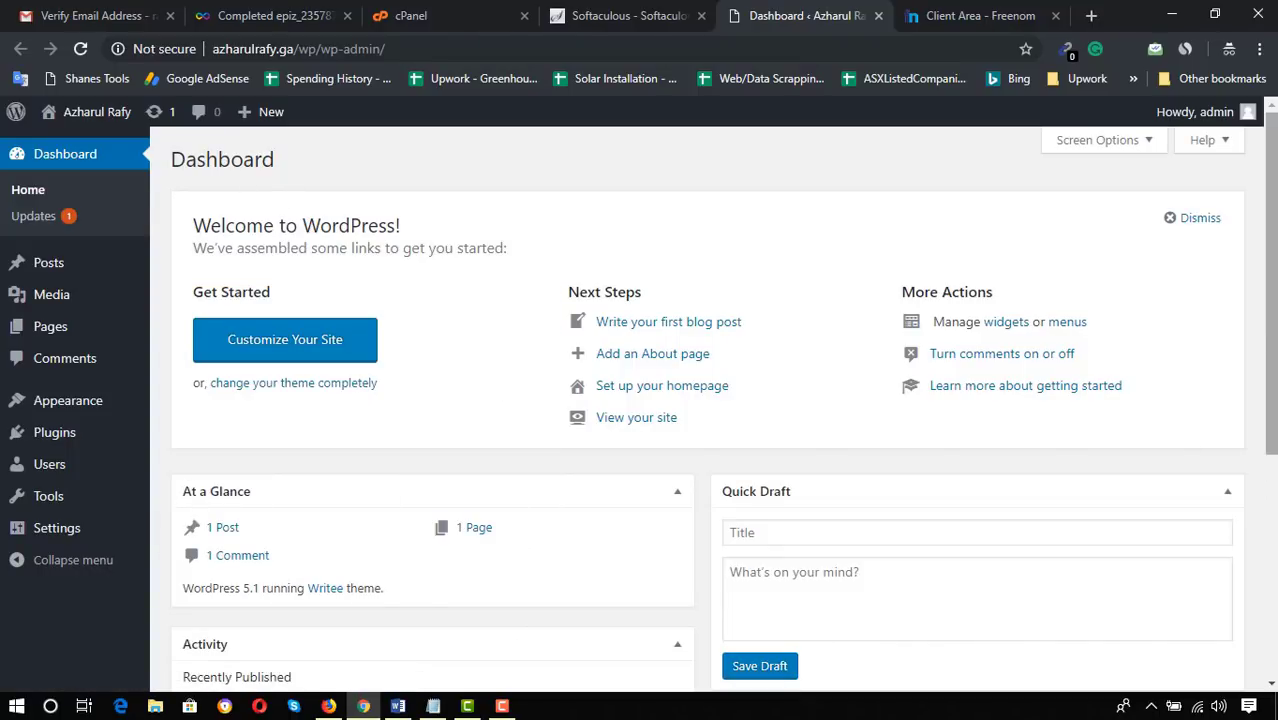
{"action": "scroll", "coordinate": [1136, 237], "scroll_direction": "down", "scroll_amount": 1}
{"action": "scroll", "coordinate": [1136, 237], "scroll_direction": "up", "scroll_amount": 1}
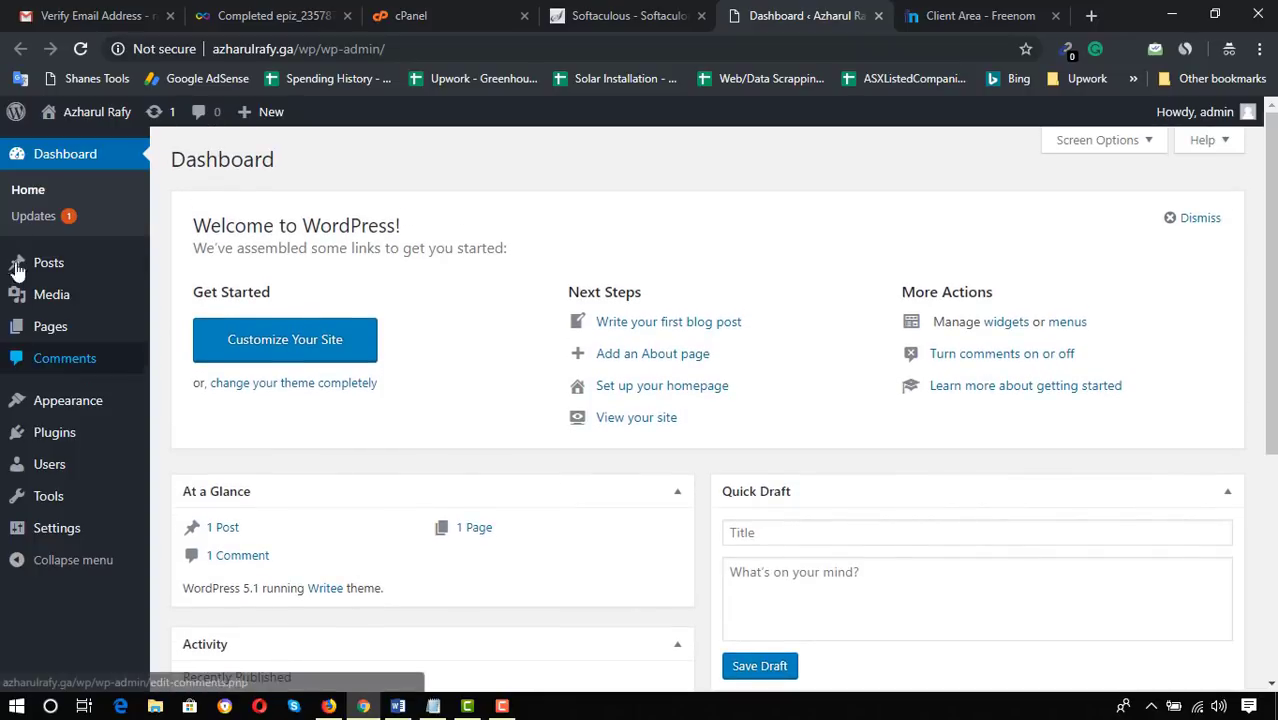
Open the live blog in a new tab and scroll through its Writee-themed front page.
{"action": "mouse_move", "coordinate": [106, 116]}
{"action": "middle_click", "coordinate": [90, 152]}
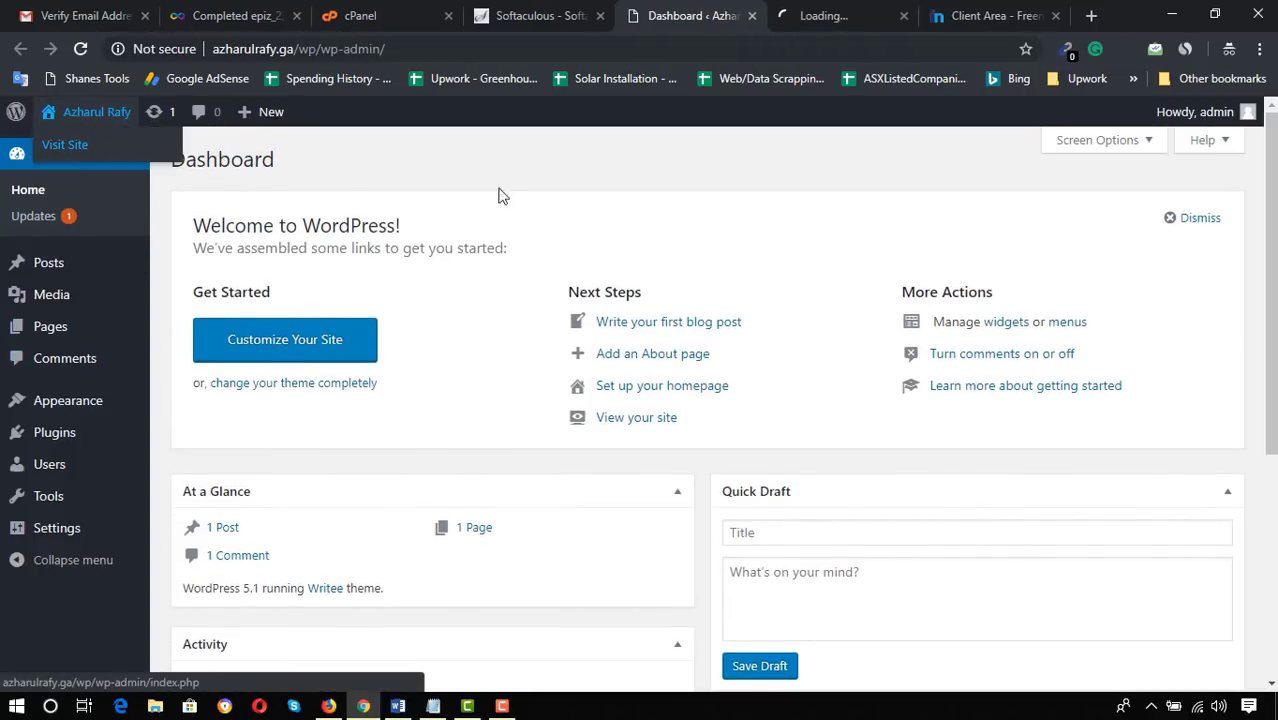
{"action": "left_click", "coordinate": [870, 10]}
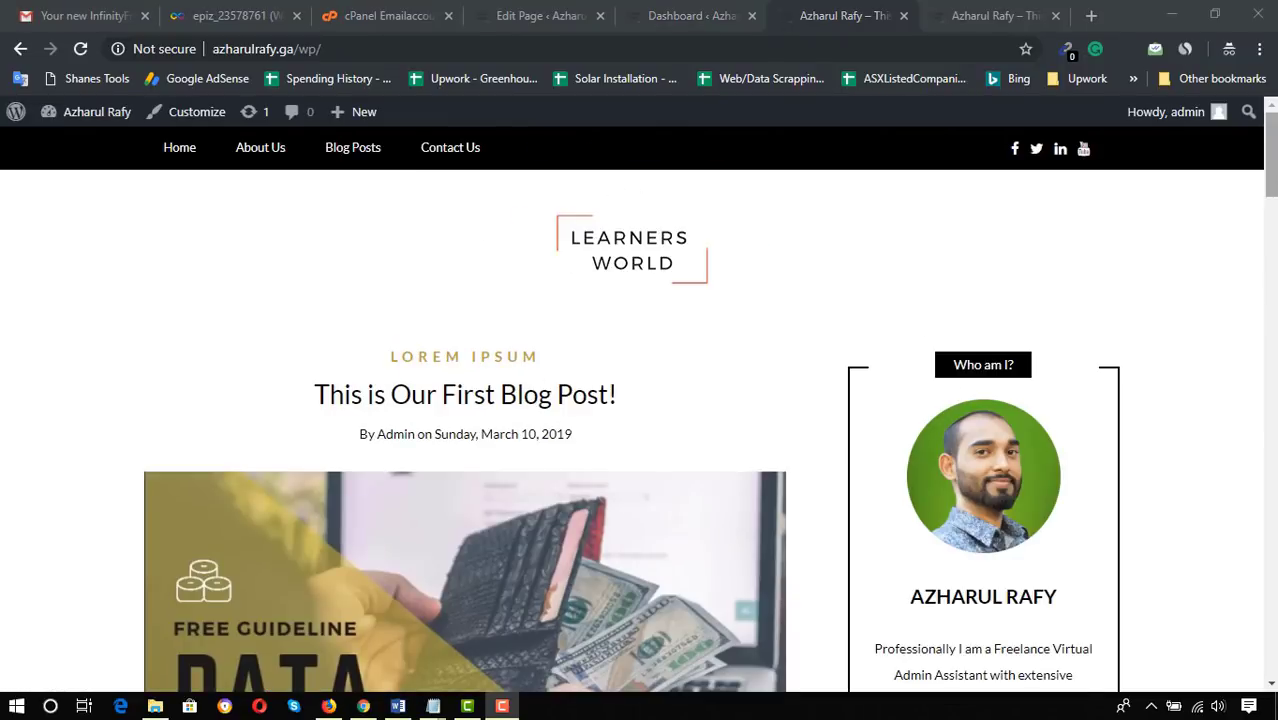
{"action": "scroll", "coordinate": [640, 400], "scroll_direction": "down", "scroll_amount": 5}
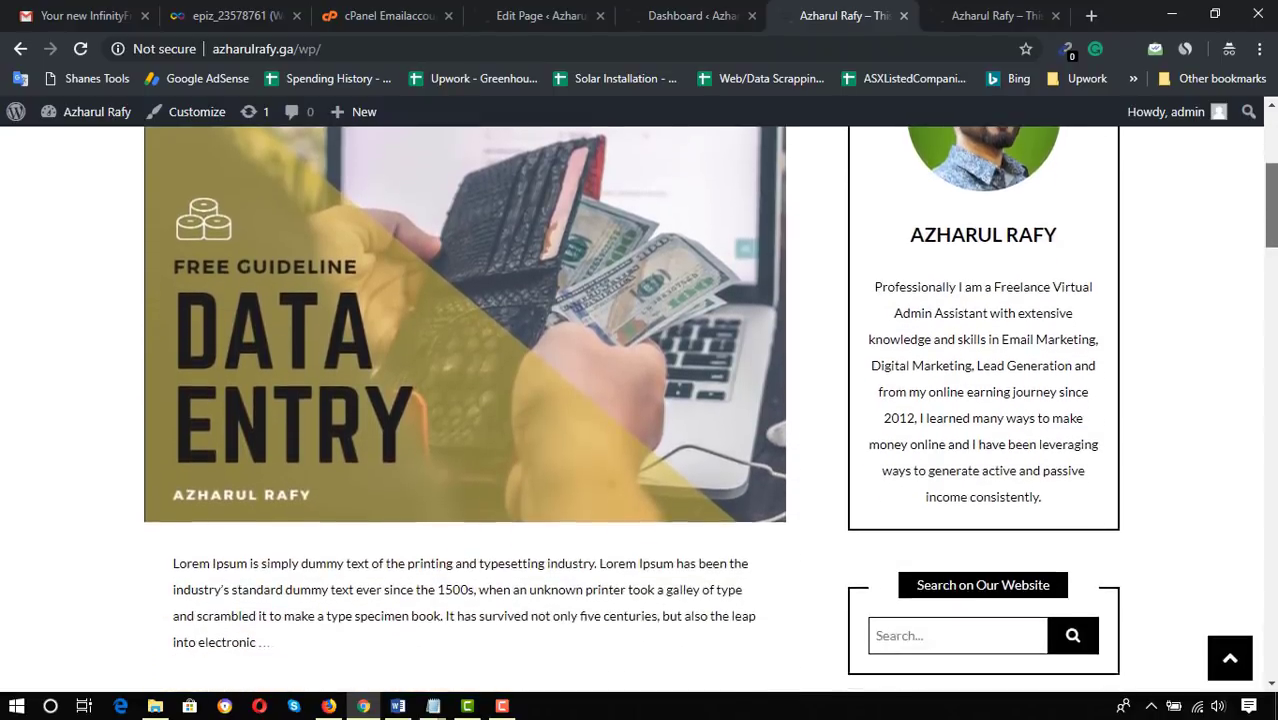
{"action": "left_click_drag", "start_coordinate": [1271, 227], "coordinate": [1268, 325]}
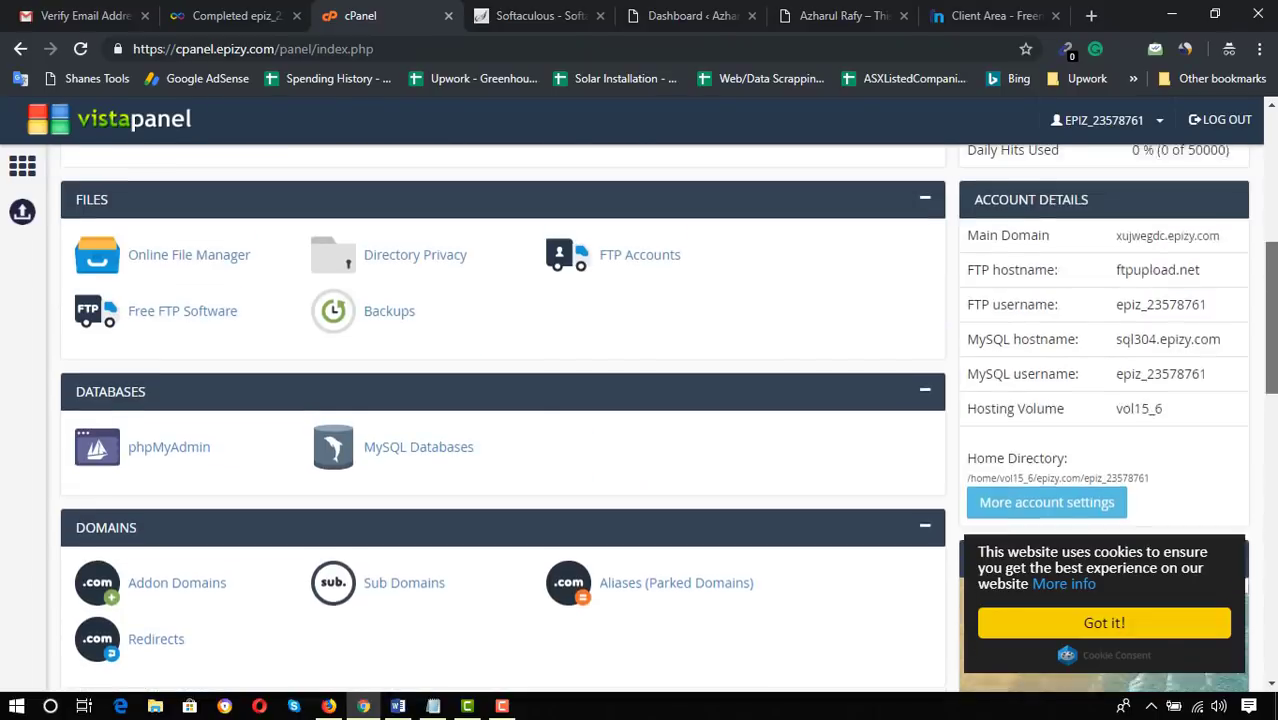
Open VistaPanel's Email Accounts page.
{"action": "scroll", "coordinate": [391, 251], "scroll_direction": "up", "scroll_amount": 1}
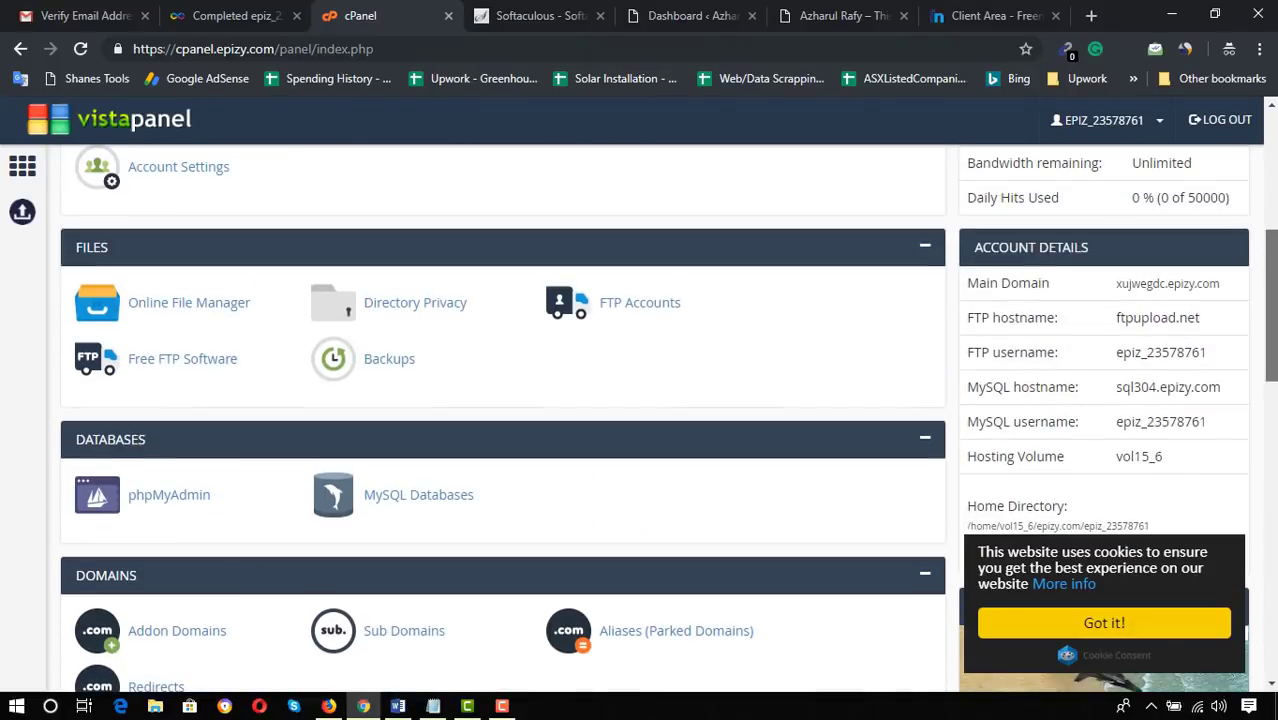
{"action": "scroll", "coordinate": [397, 398], "scroll_direction": "down", "scroll_amount": 4}
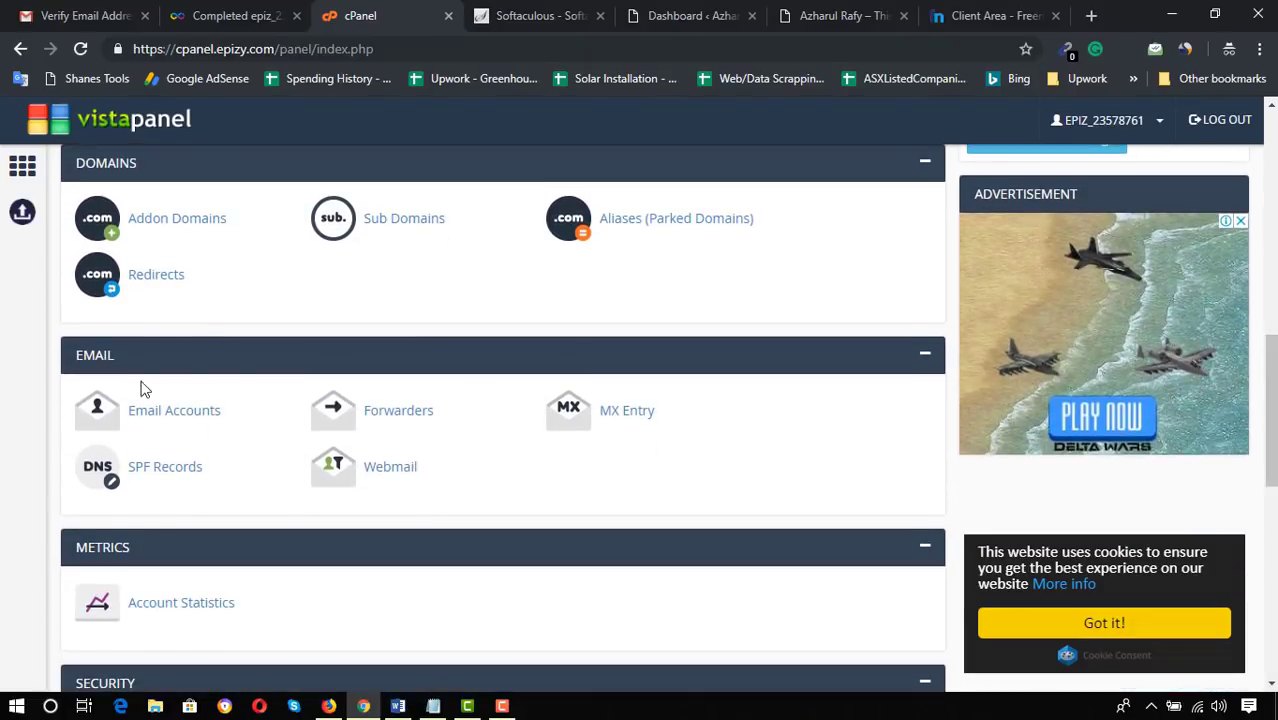
{"action": "left_click", "coordinate": [189, 421]}
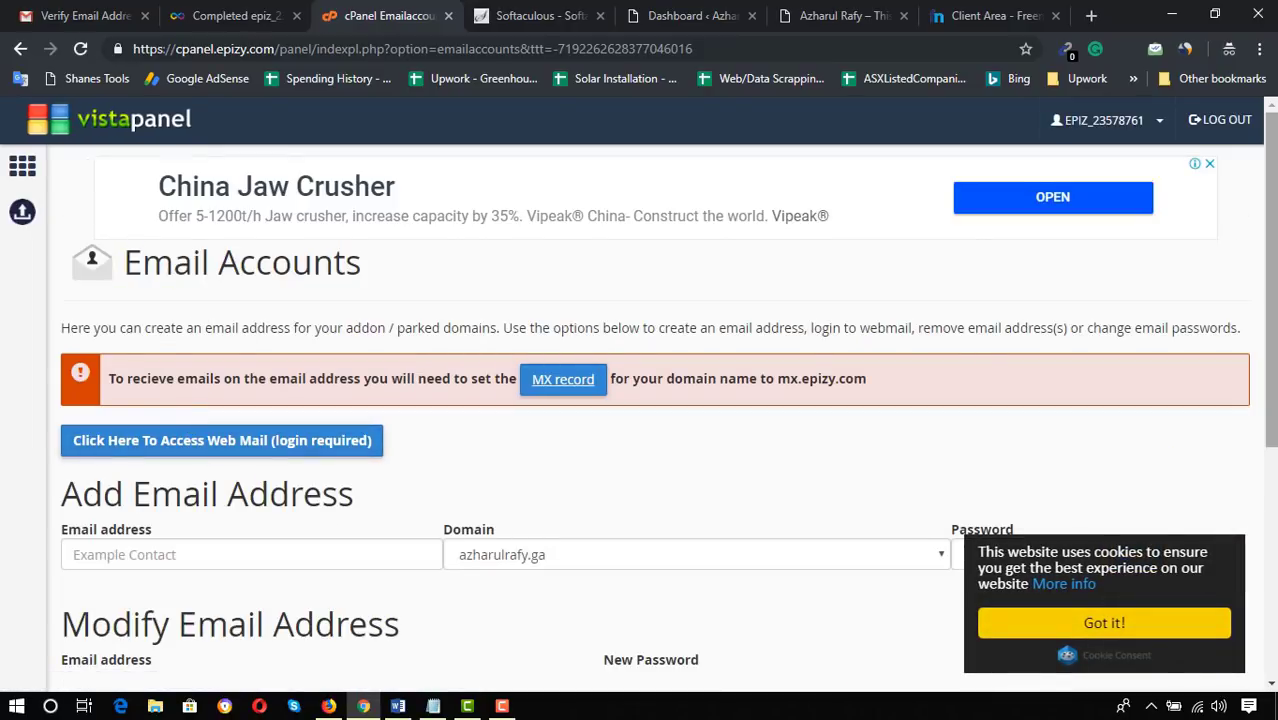
{"action": "scroll", "coordinate": [640, 420], "scroll_direction": "down", "scroll_amount": 2}
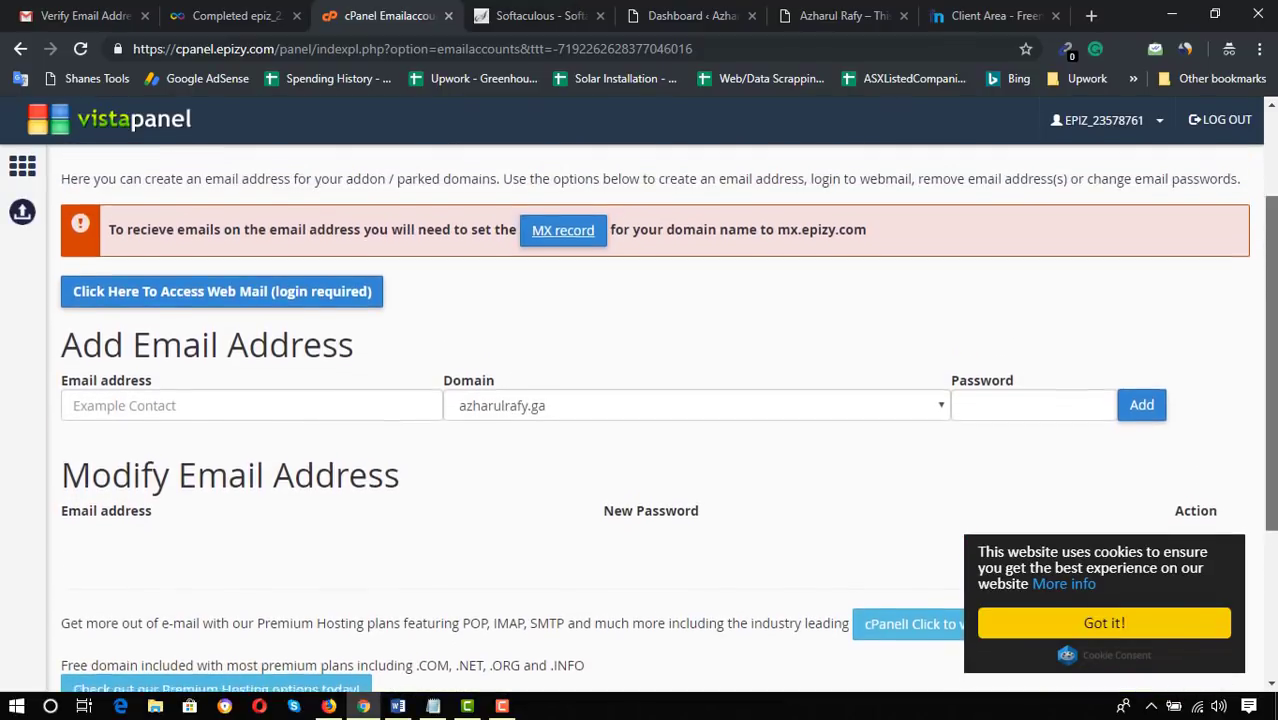
Add a new mailbox on azharulrafy.ga with a password.
{"action": "left_click", "coordinate": [135, 418]}
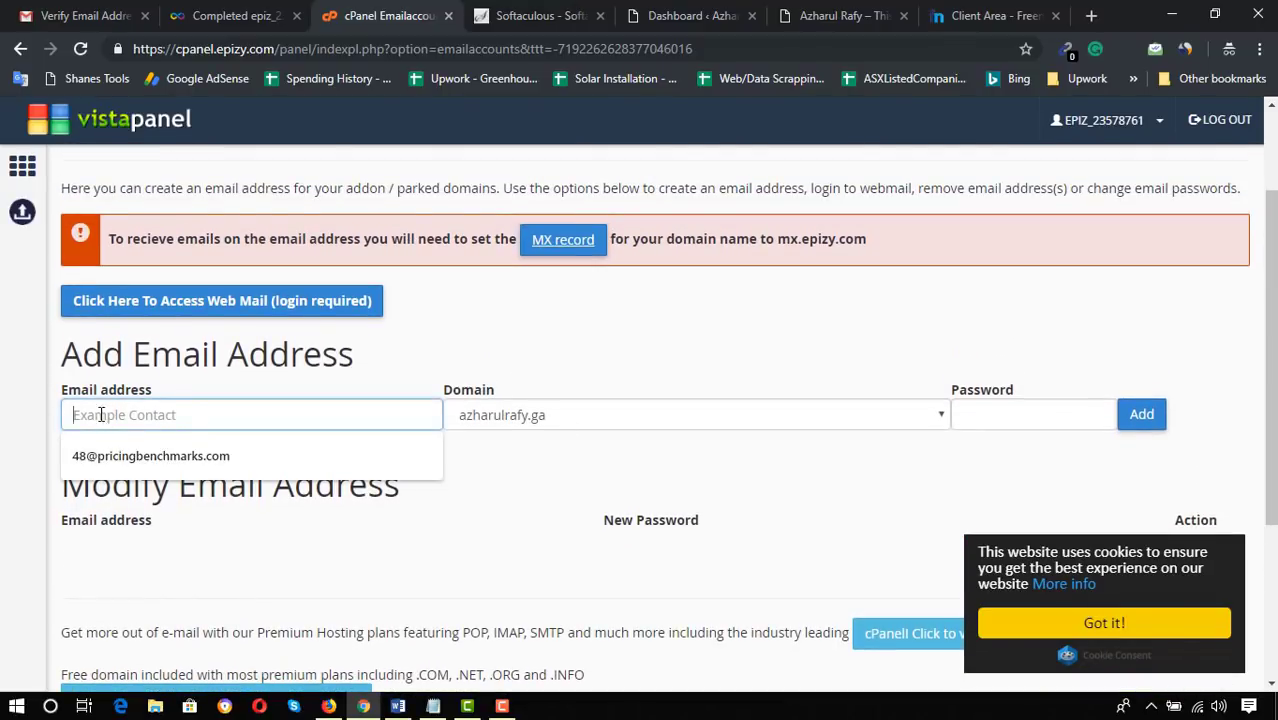
{"action": "left_click", "coordinate": [10, 424]}
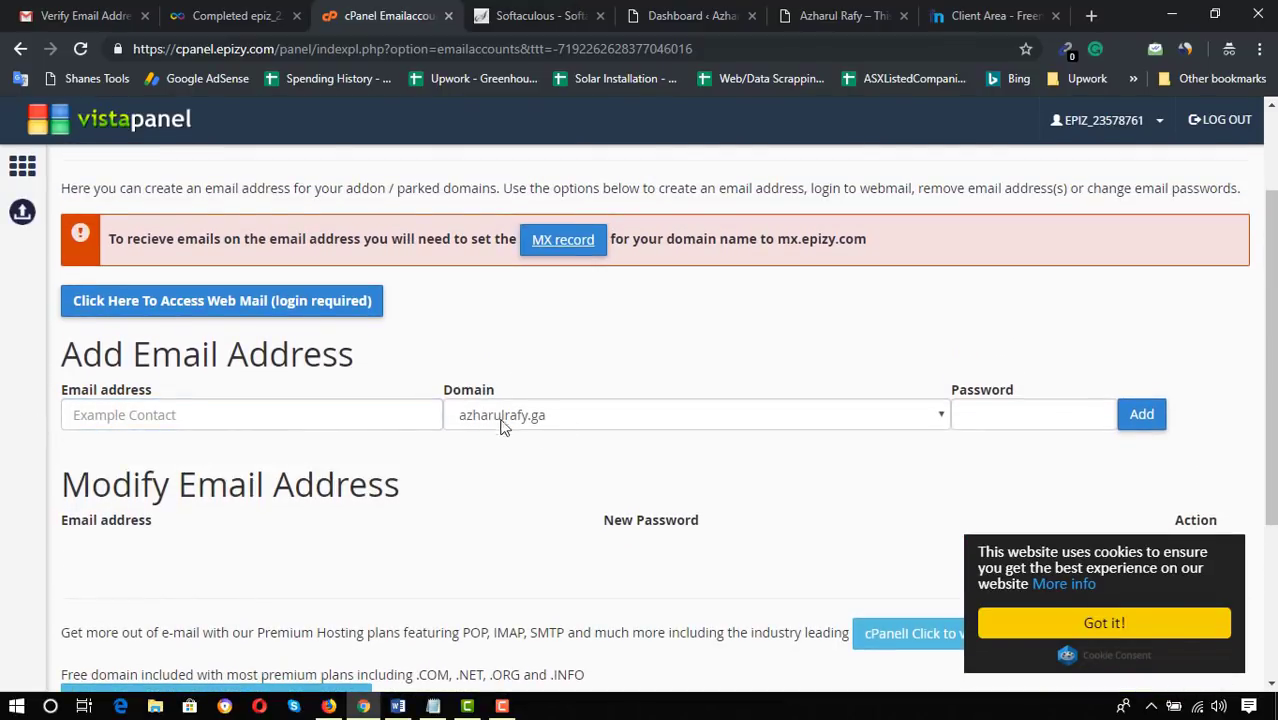
{"action": "left_click", "coordinate": [301, 418]}
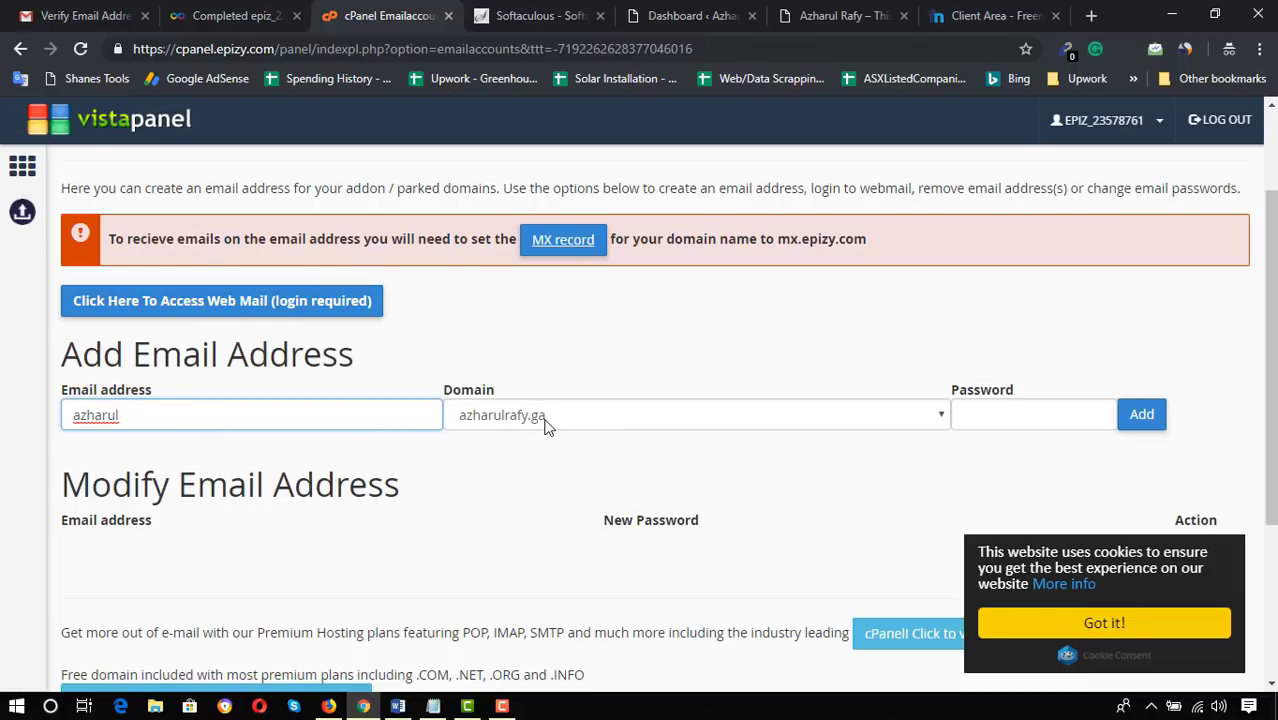
{"action": "left_click", "coordinate": [1001, 418]}
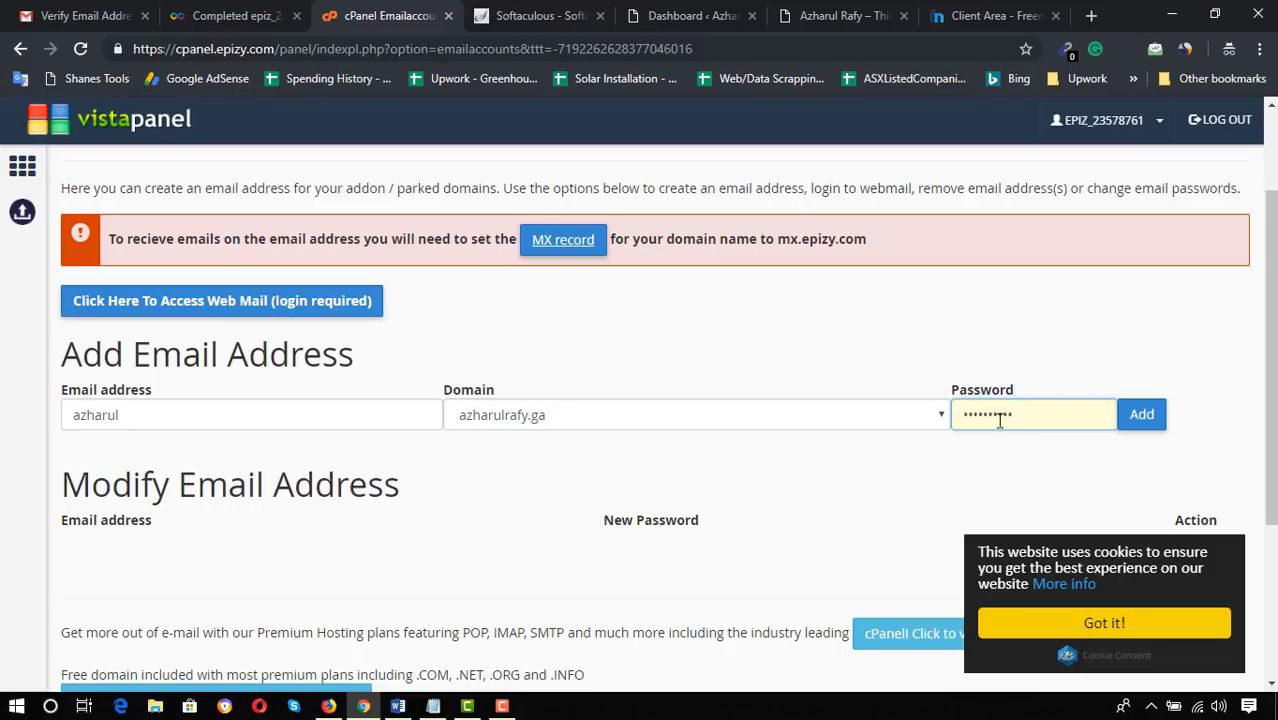
{"action": "left_click", "coordinate": [1149, 427]}
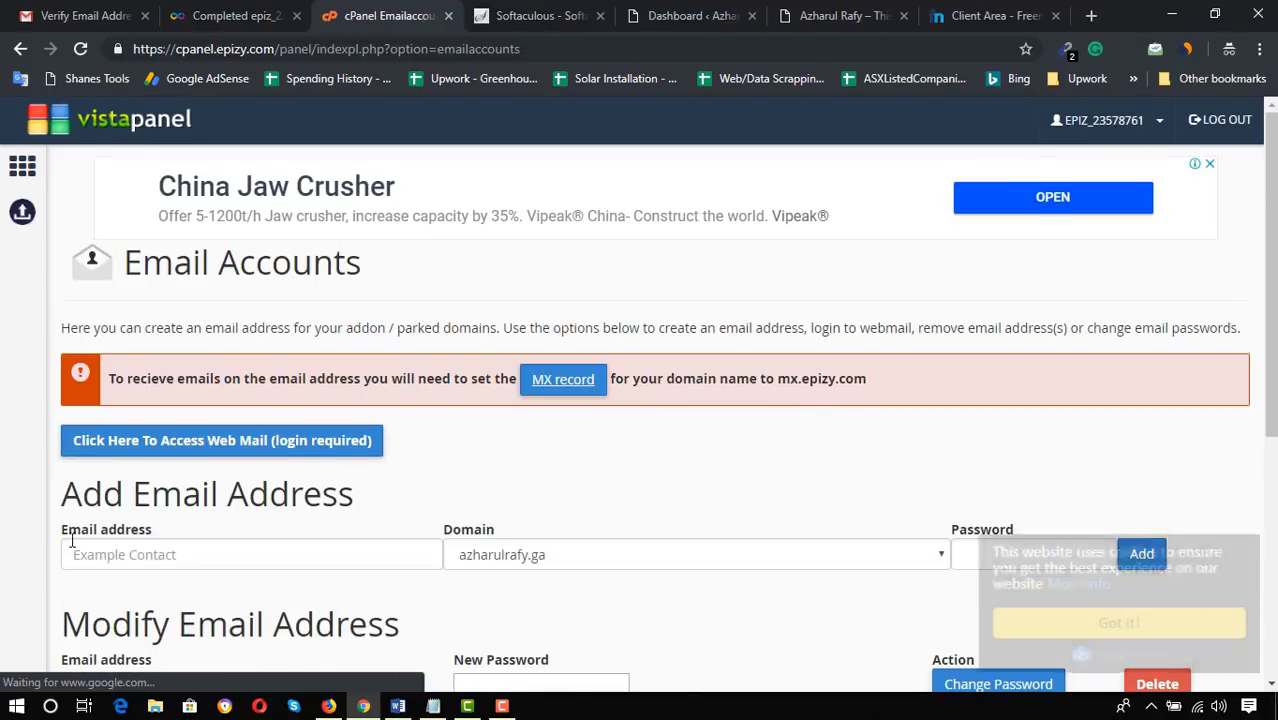
{"action": "scroll", "coordinate": [57, 452], "scroll_direction": "down", "scroll_amount": 3}
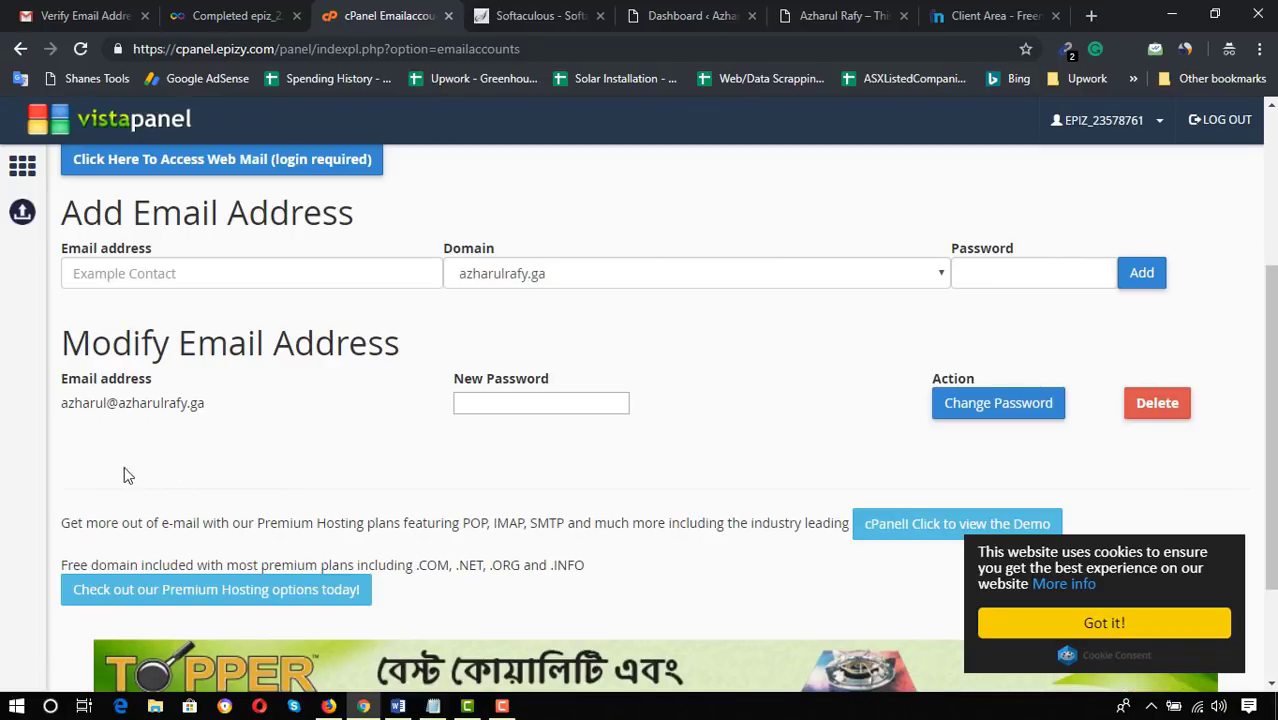
{"action": "scroll", "coordinate": [372, 471], "scroll_direction": "up", "scroll_amount": 2}
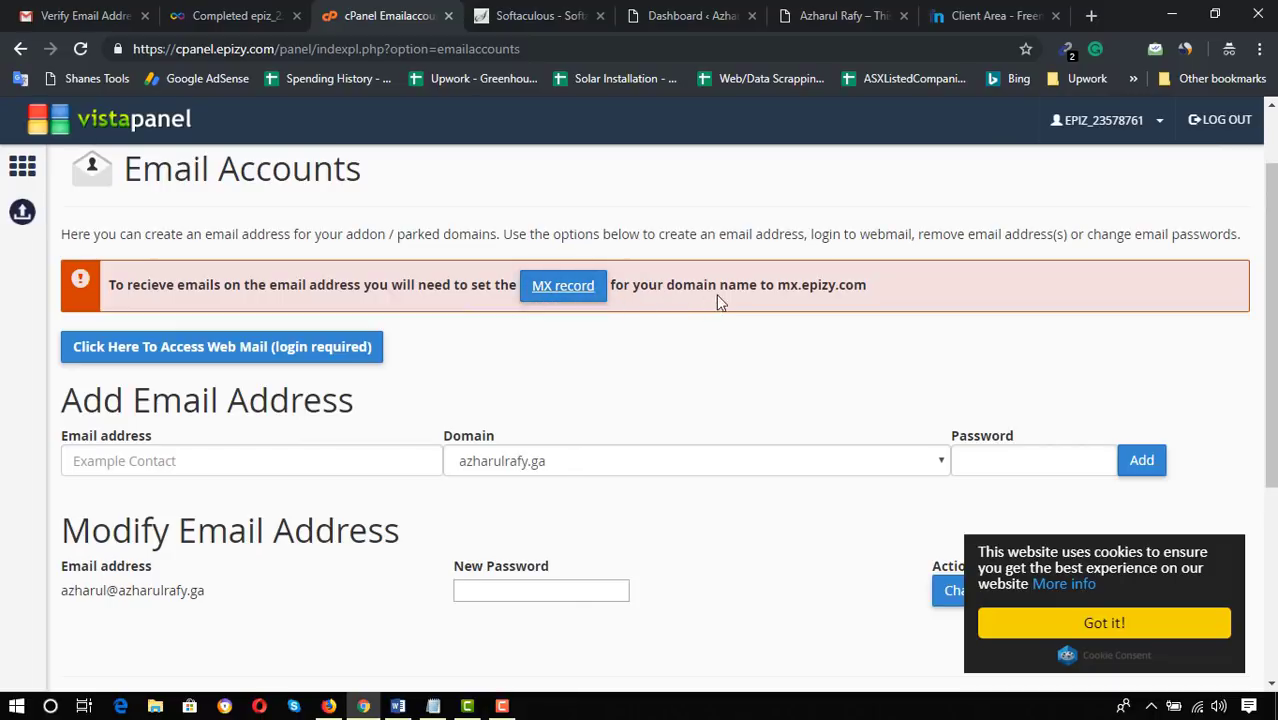
Copy the mail server name mx.epizy.com from the MX notice.
{"action": "left_click_drag", "start_coordinate": [790, 287], "coordinate": [845, 292]}
{"action": "right_click", "coordinate": [846, 291]}
{"action": "left_click", "coordinate": [864, 306]}
Add an mx.epizy.com MX record at priority 10 for azharulrafy.ga, then return home.
{"action": "left_click", "coordinate": [563, 287]}
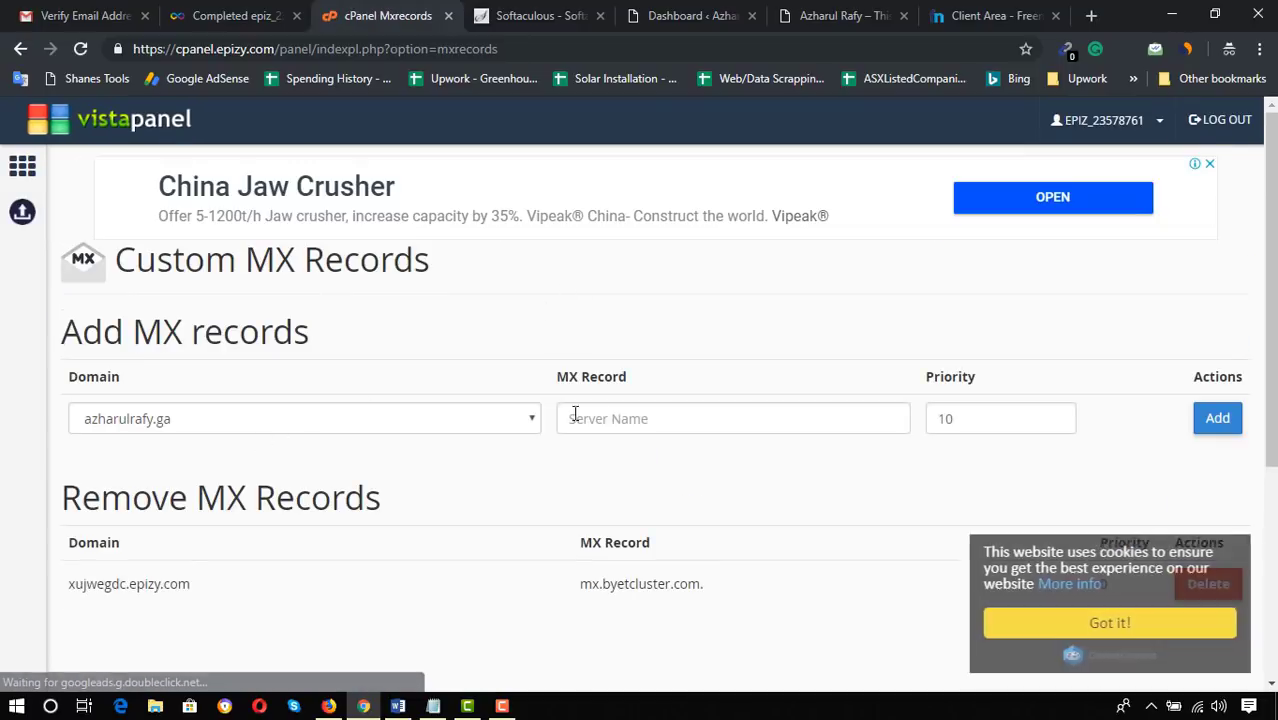
{"action": "left_click", "coordinate": [678, 420]}
{"action": "key", "text": "ctrl+v"}
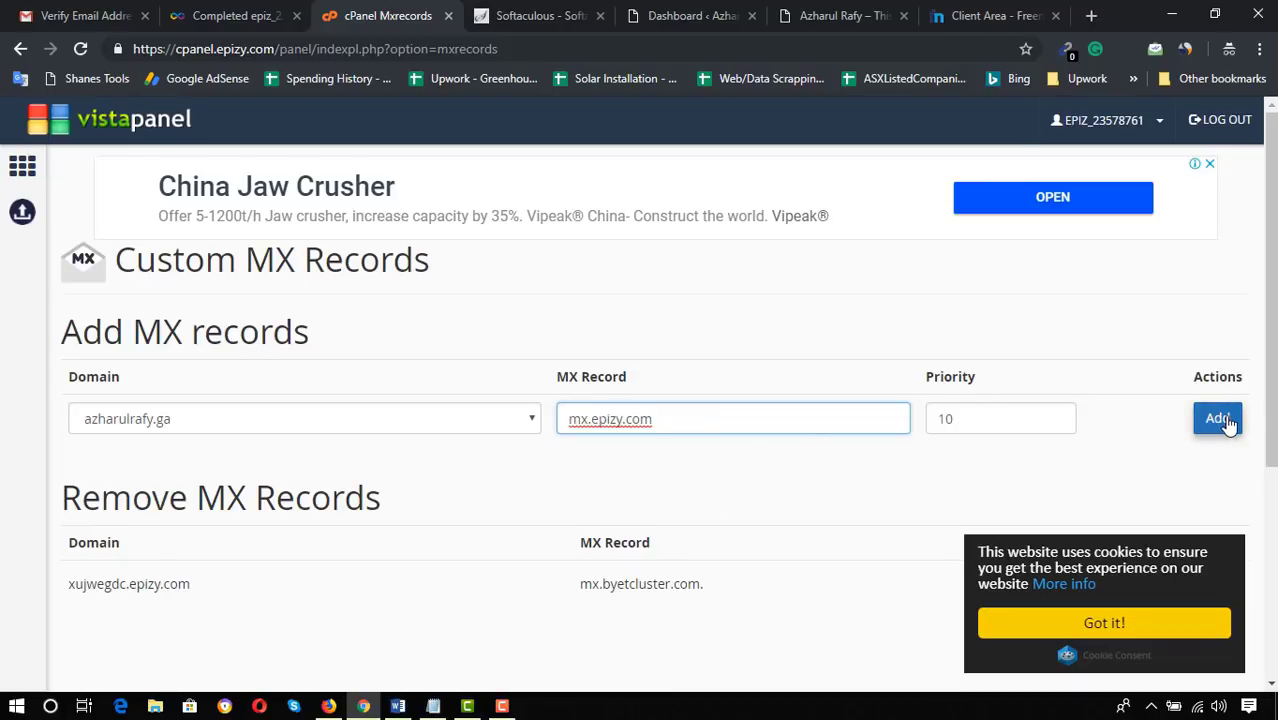
{"action": "left_click", "coordinate": [1226, 421]}
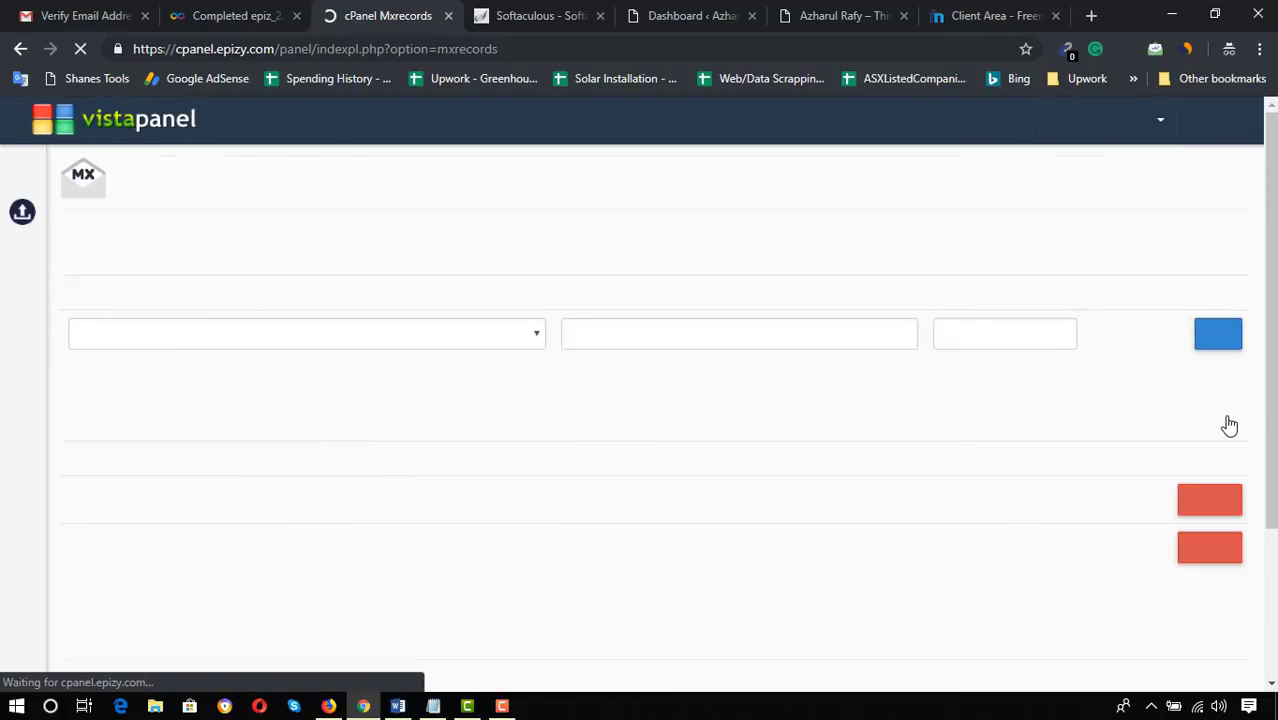
{"action": "scroll", "coordinate": [1164, 449], "scroll_direction": "down", "scroll_amount": 3}
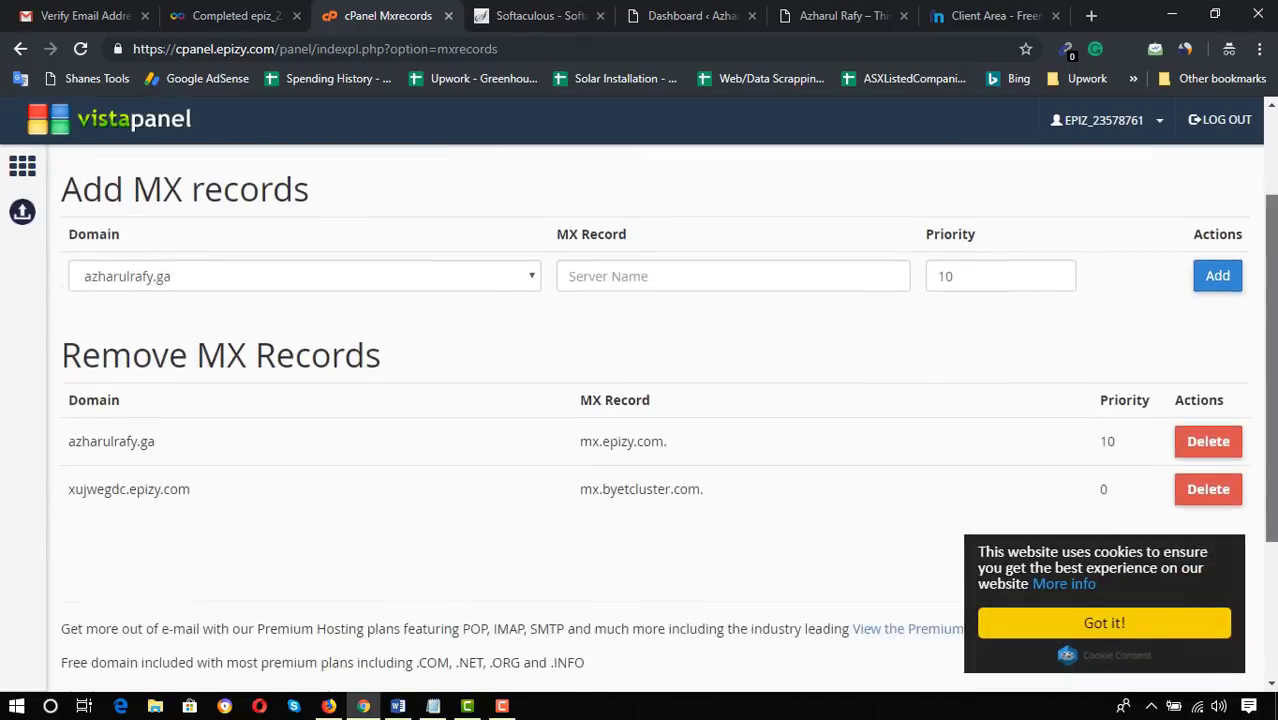
{"action": "scroll", "coordinate": [270, 555], "scroll_direction": "up", "scroll_amount": 2}
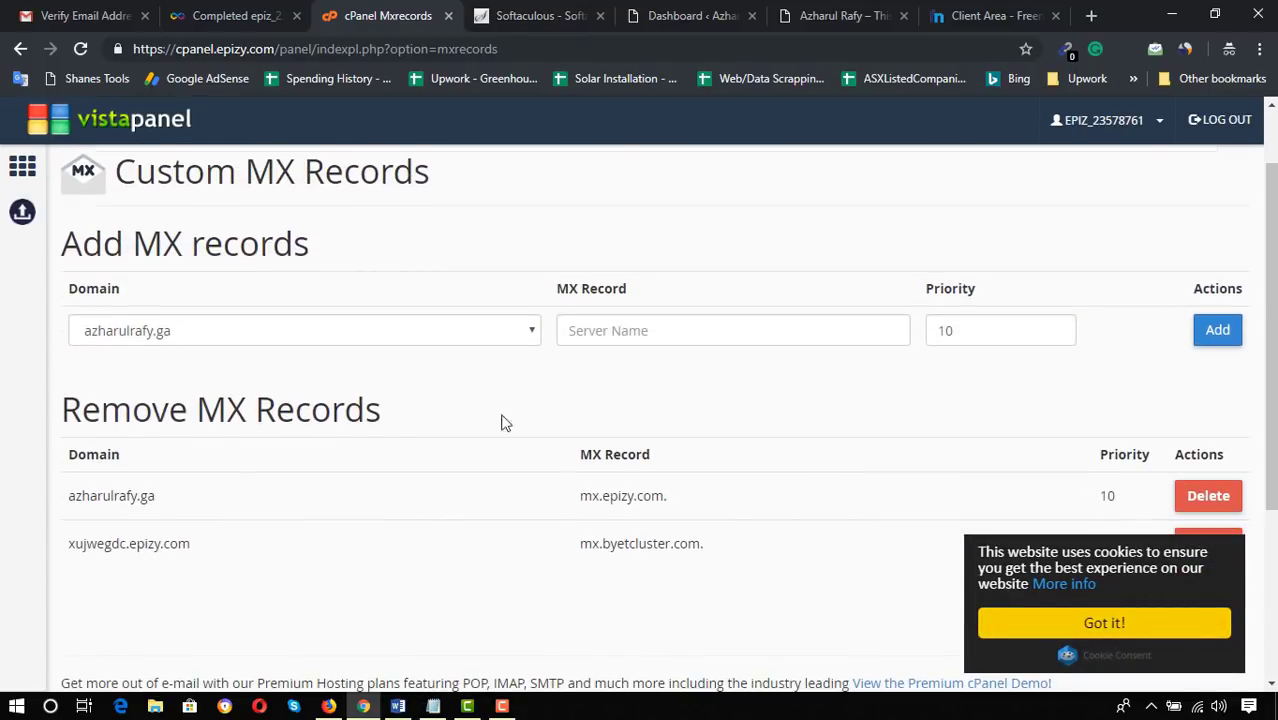
{"action": "scroll", "coordinate": [392, 433], "scroll_direction": "up", "scroll_amount": 1}
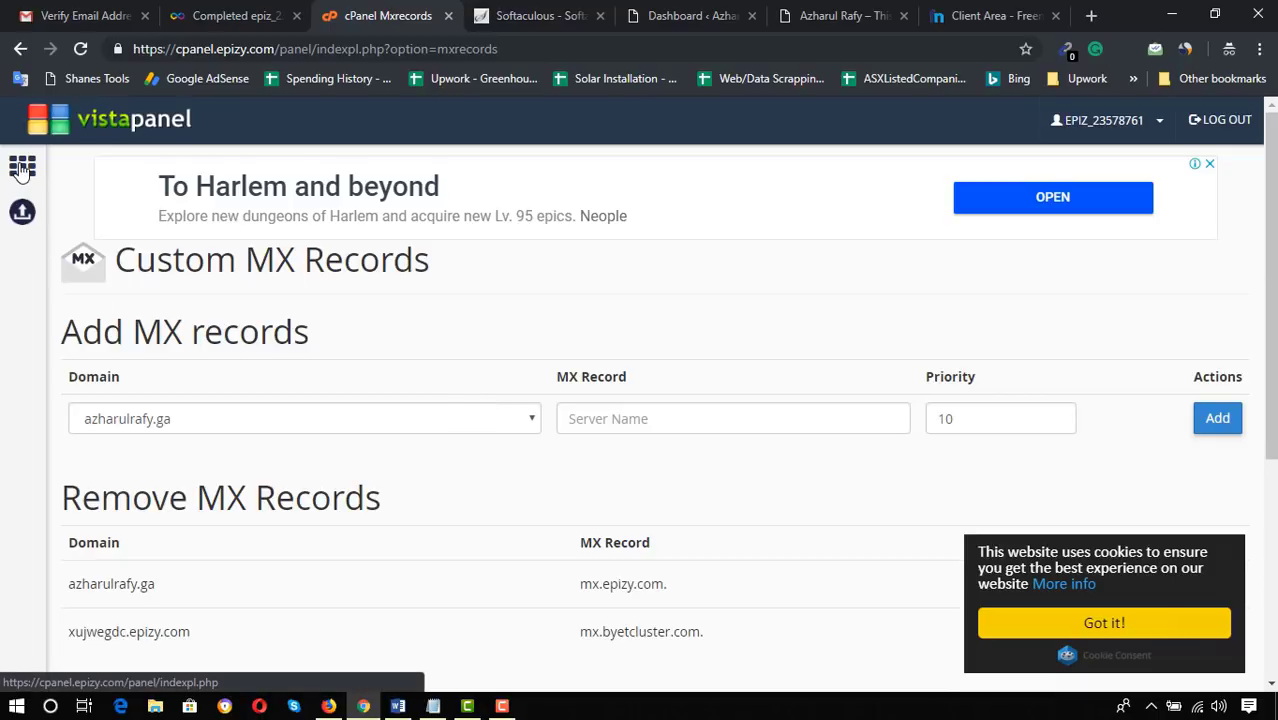
{"action": "left_click", "coordinate": [18, 169]}
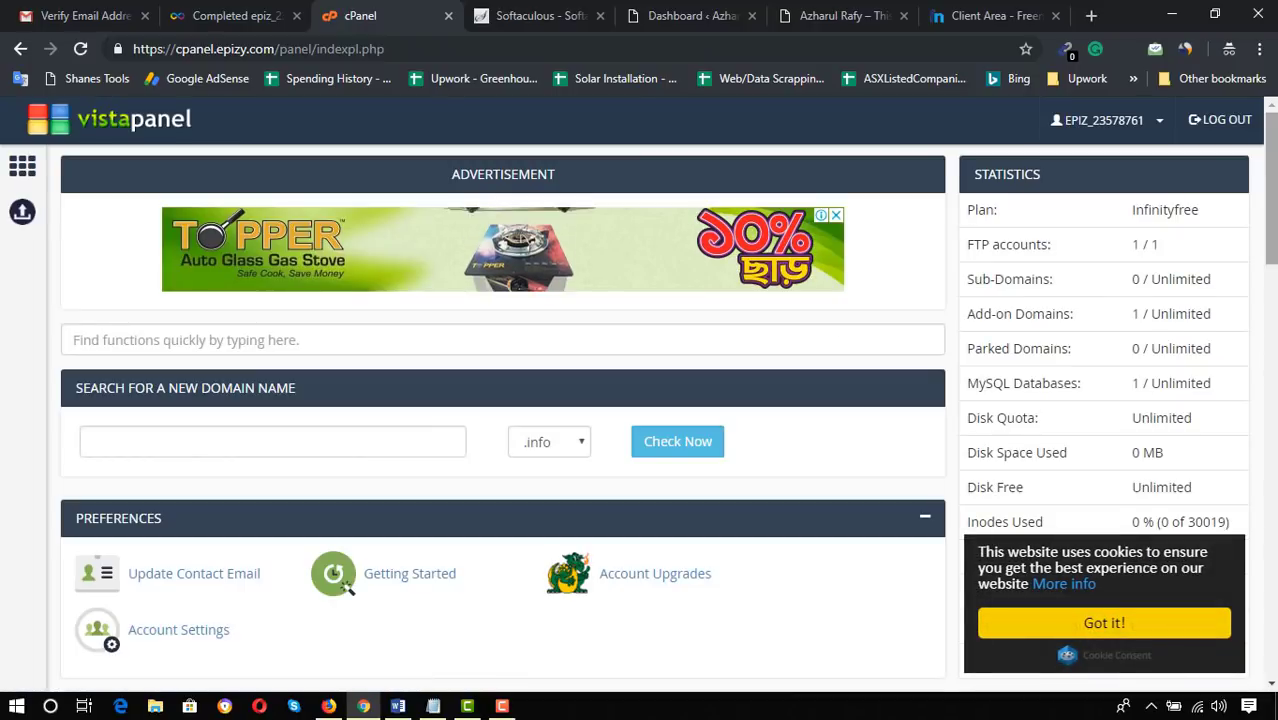
Open Roundcube Webmail from the control panel's Email section in a new tab.
{"action": "left_click", "coordinate": [1272, 360]}
{"action": "left_click_drag", "start_coordinate": [1272, 360], "coordinate": [1270, 422]}
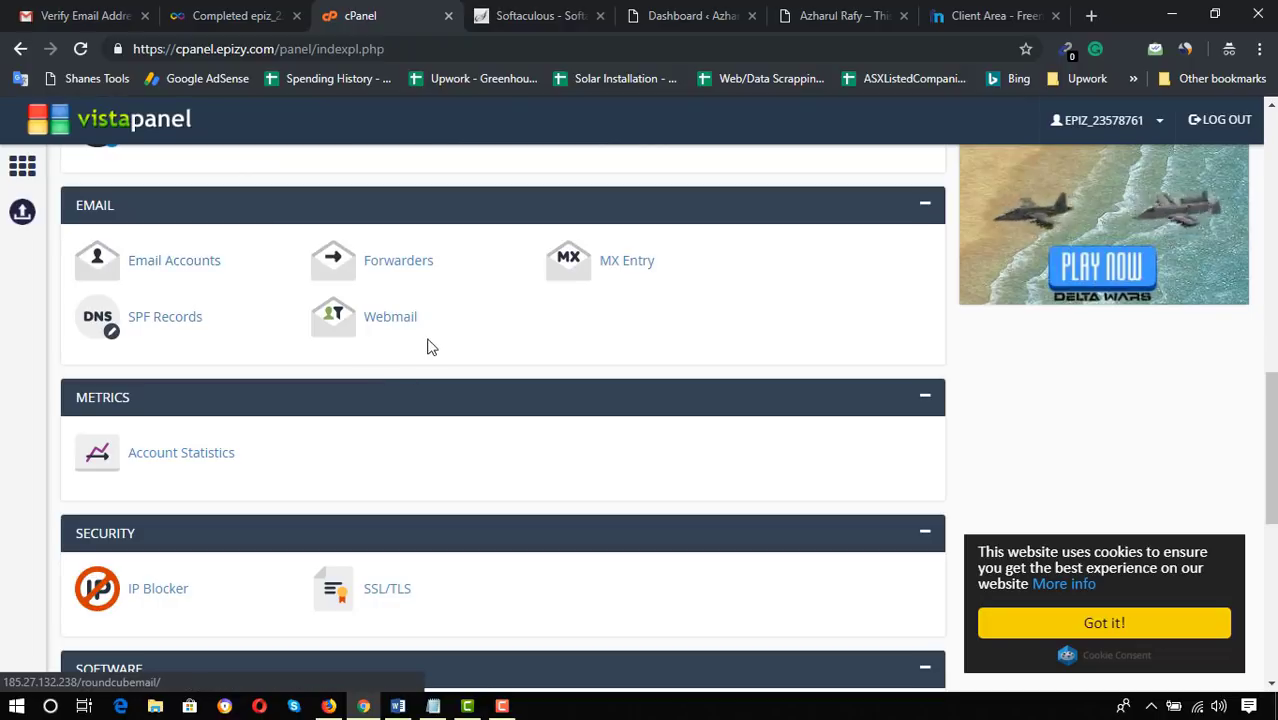
{"action": "left_click", "coordinate": [385, 319]}
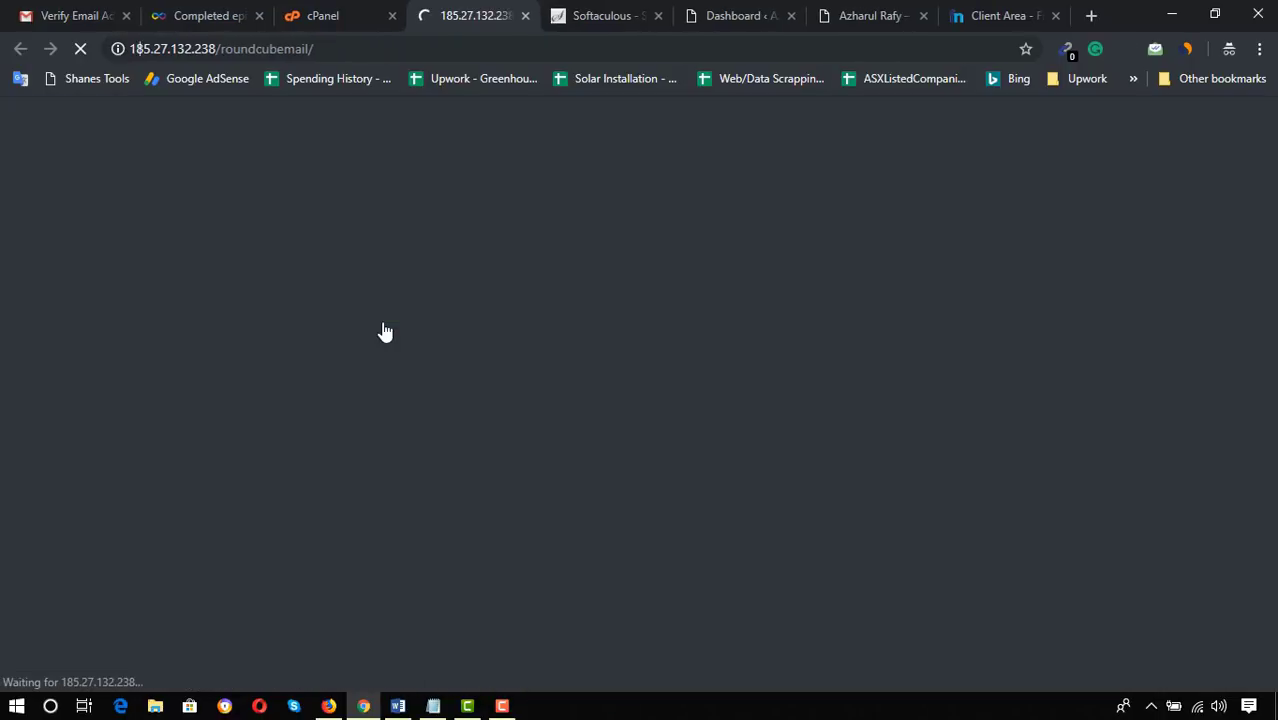
{"action": "left_click", "coordinate": [365, 15]}
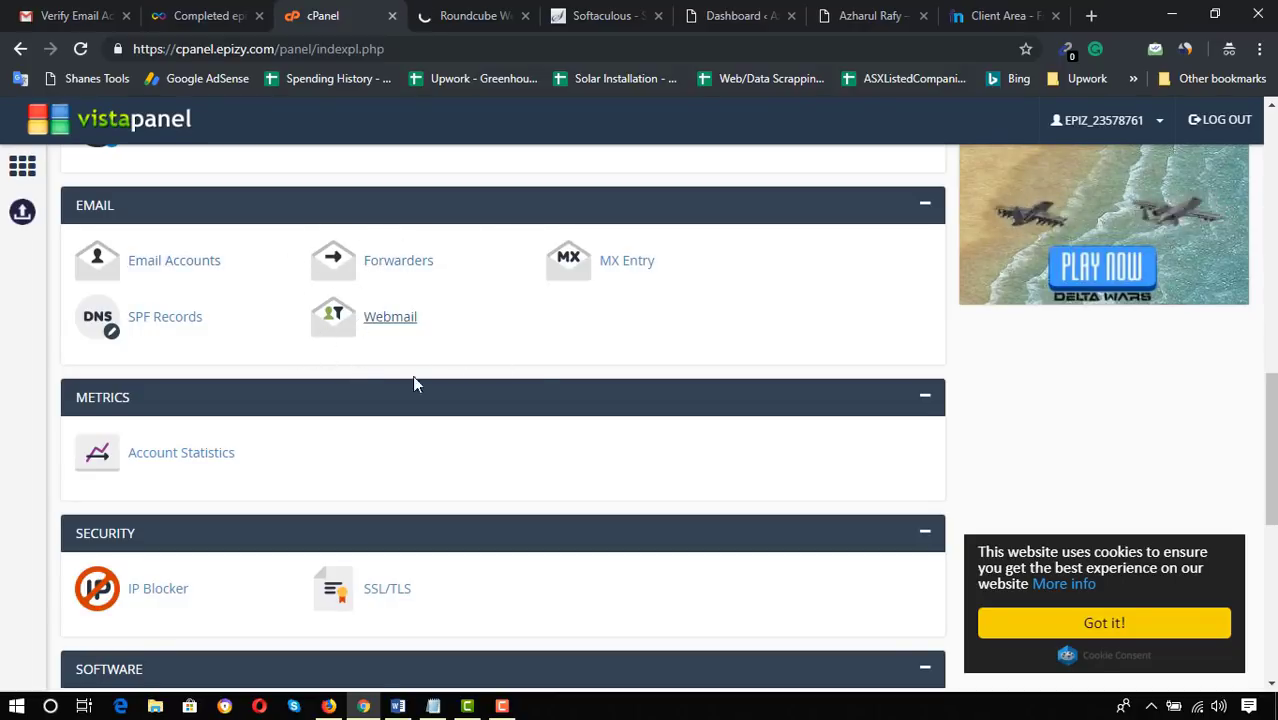
{"action": "left_click", "coordinate": [400, 317]}
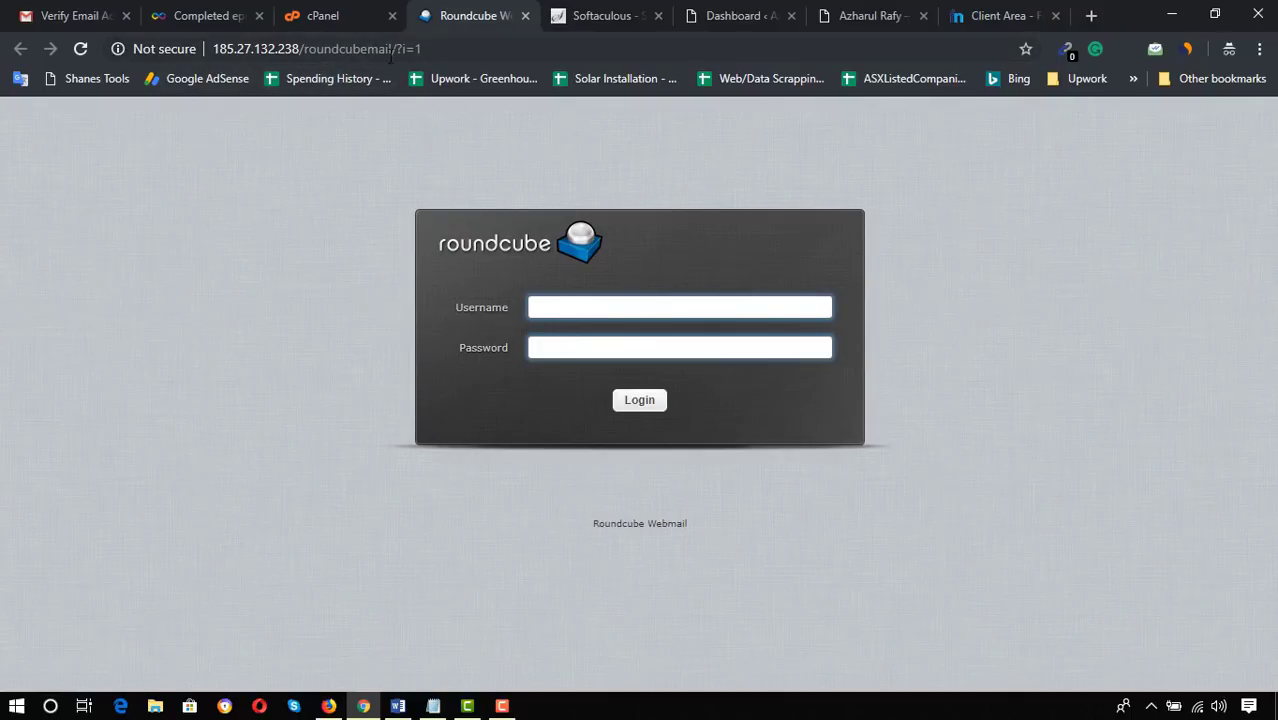
{"action": "left_click", "coordinate": [325, 12]}
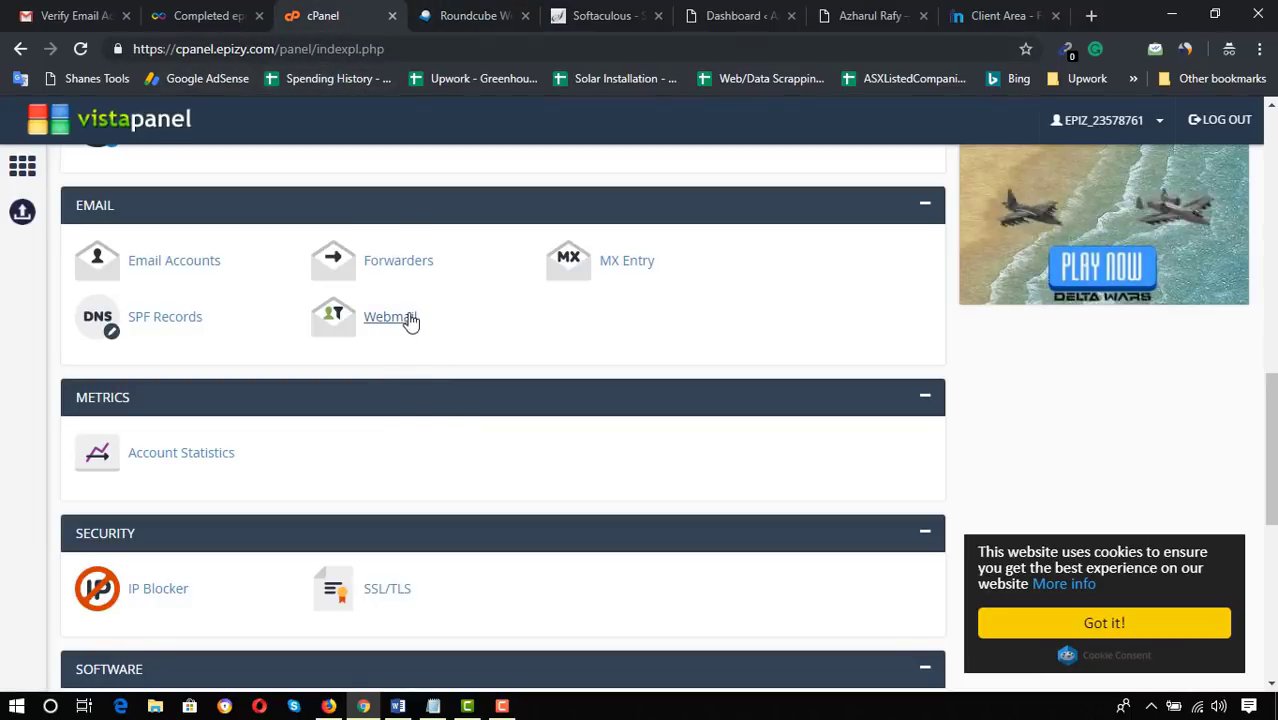
{"action": "left_click", "coordinate": [432, 10]}
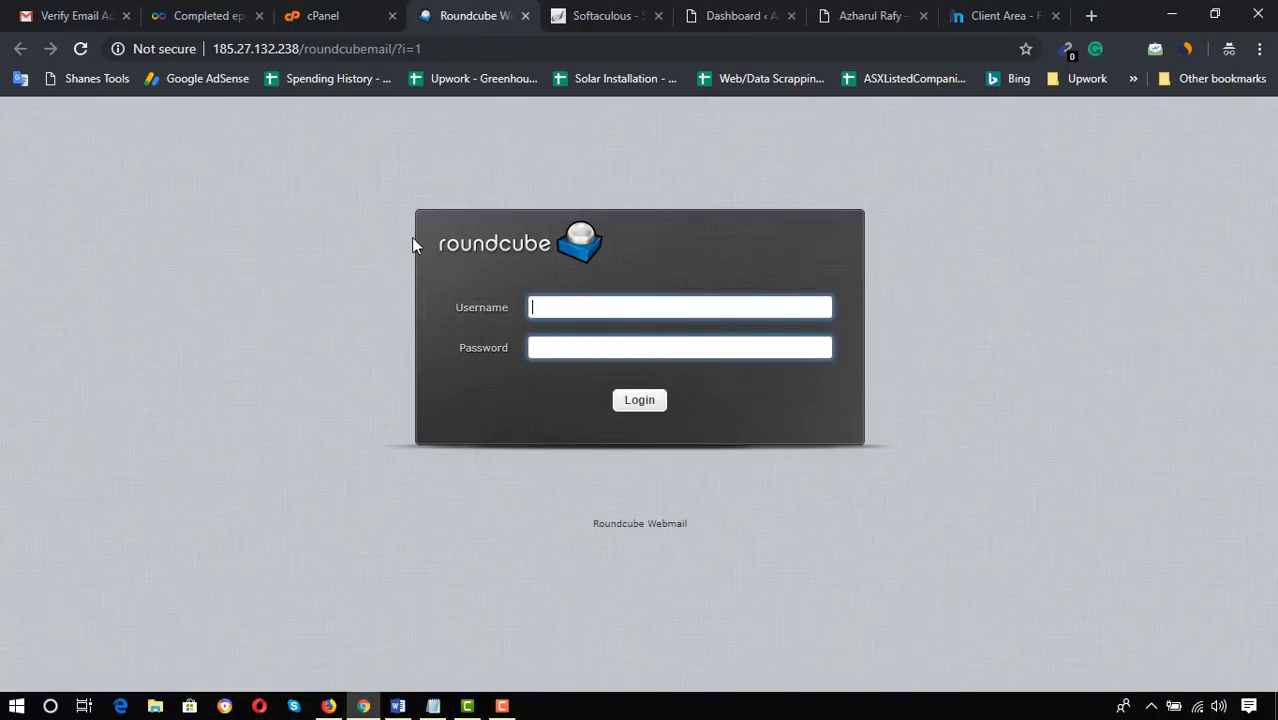
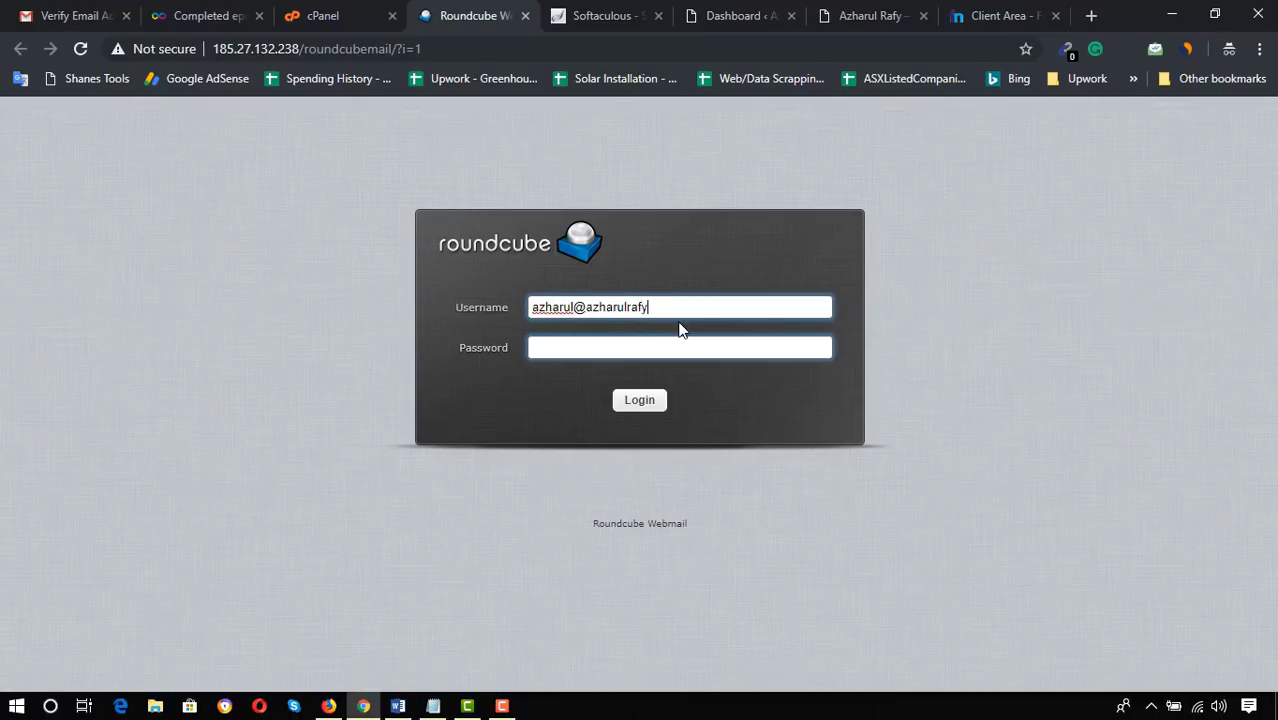
Sign in to Roundcube with the new mailbox address and its password.
{"action": "left_click", "coordinate": [595, 347]}
{"action": "left_click", "coordinate": [641, 401]}
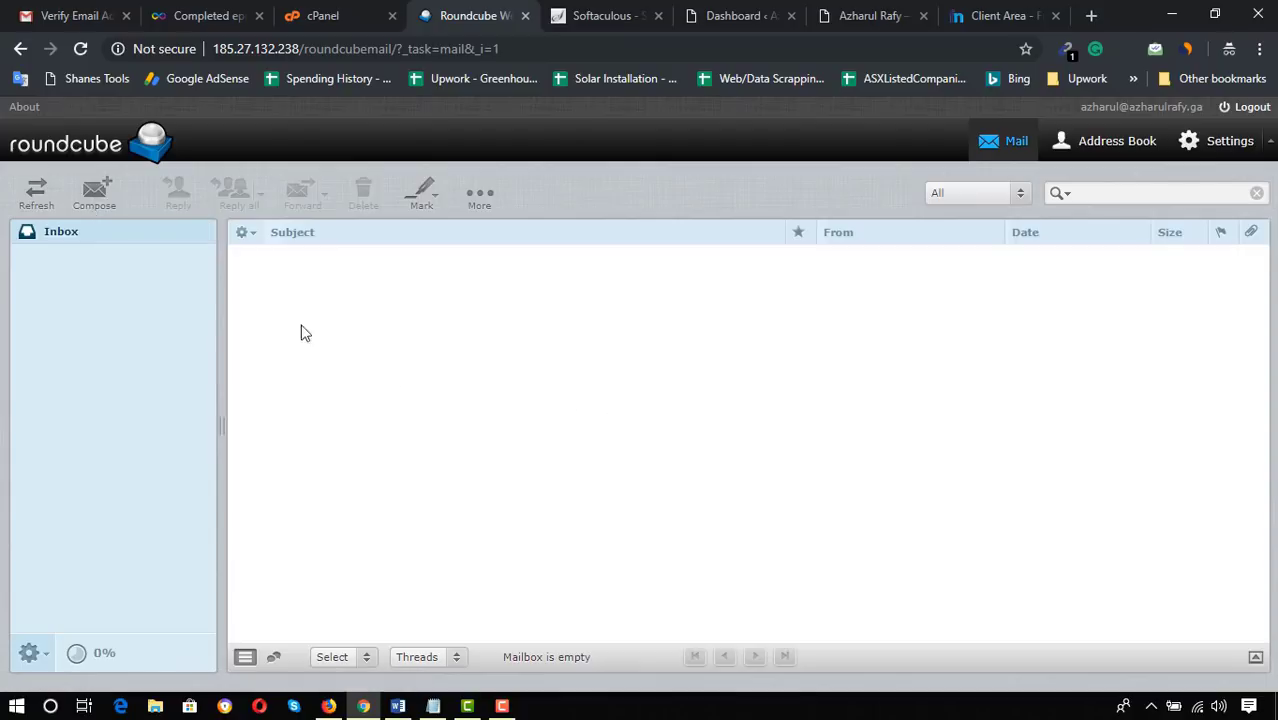
Send a test email titled 'Hey There, Whats Up?!' to the Gmail address, signed 'Thank you!'.
{"action": "left_click", "coordinate": [103, 200]}
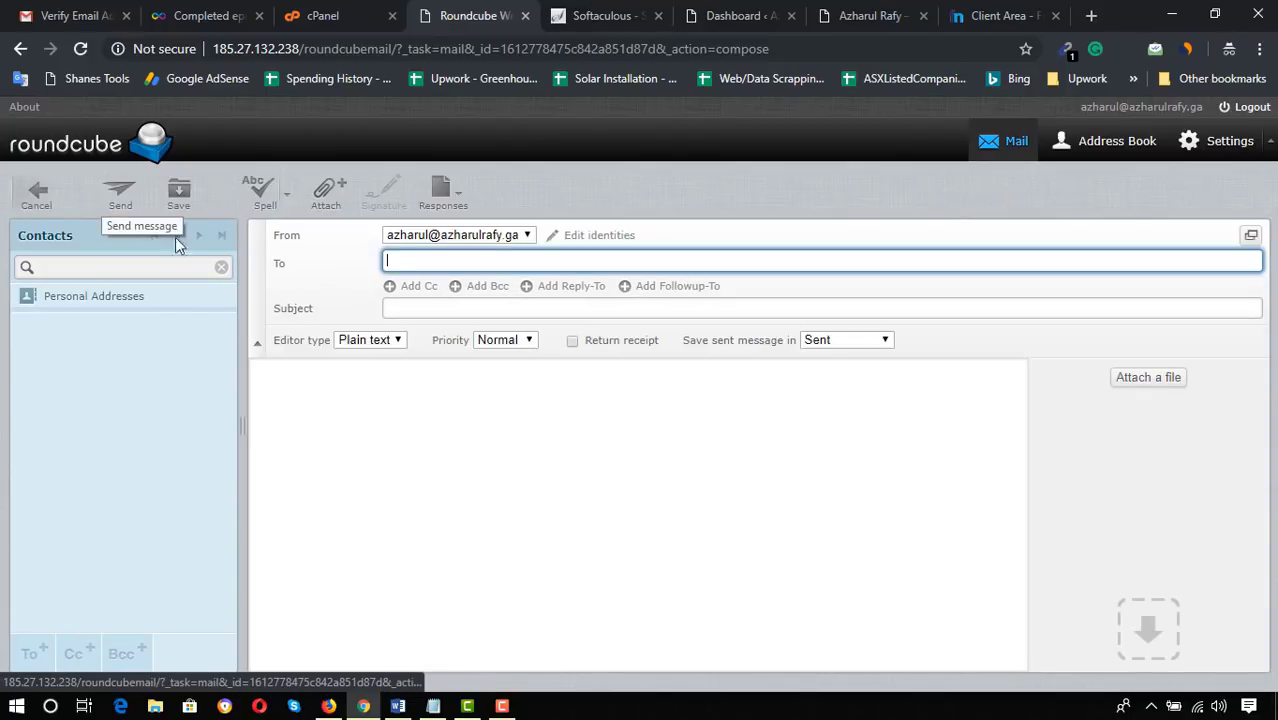
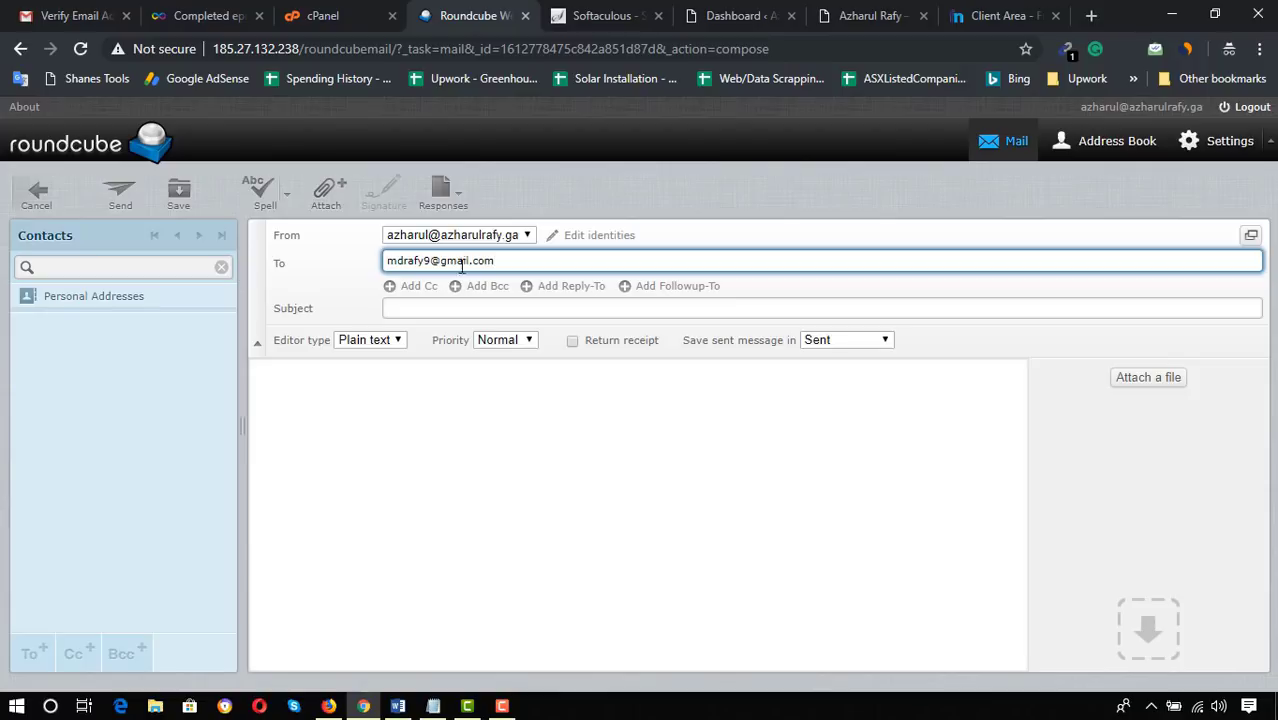
{"action": "left_click", "coordinate": [418, 310]}
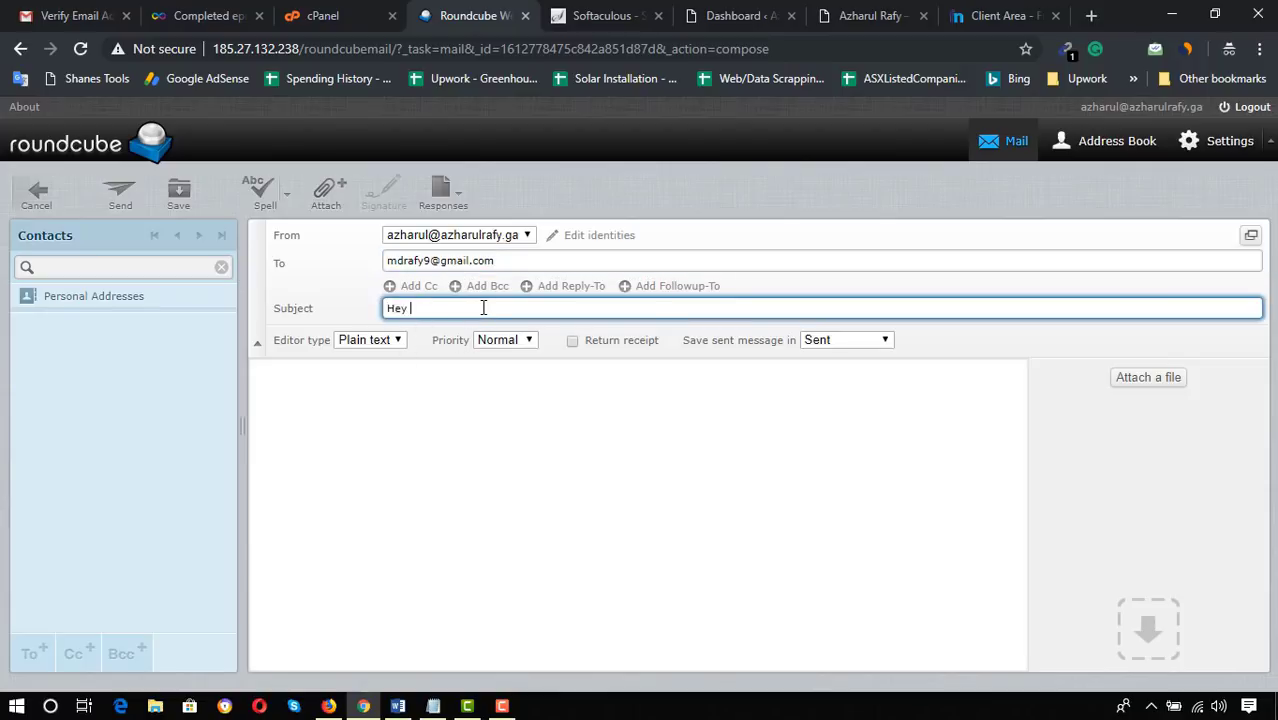
{"action": "type", "text": "Hey There, Whats Up?!"}
{"action": "left_click", "coordinate": [442, 422]}
{"action": "type", "text": "Hey Azharul, I am testing if the email is working perfectly."}
{"action": "key", "text": "Return"}
{"action": "key", "text": "Return"}
{"action": "type", "text": "Thank you!"}
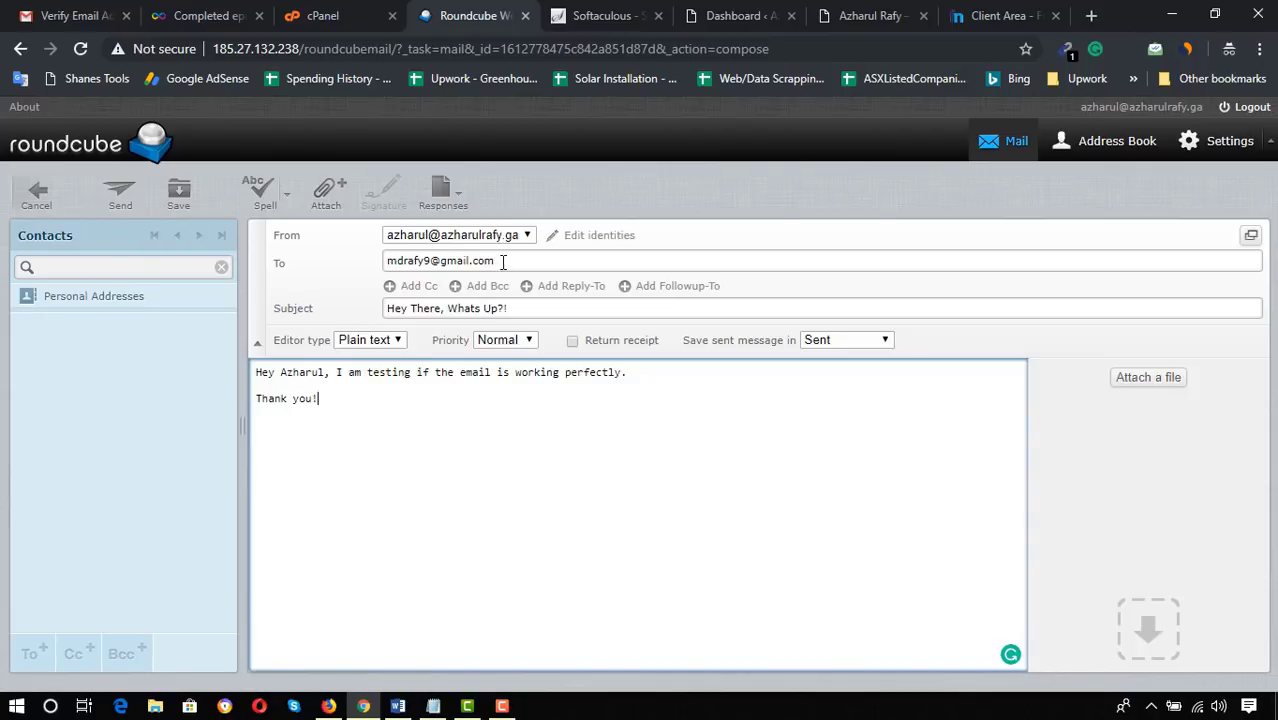
{"action": "left_click", "coordinate": [120, 208]}
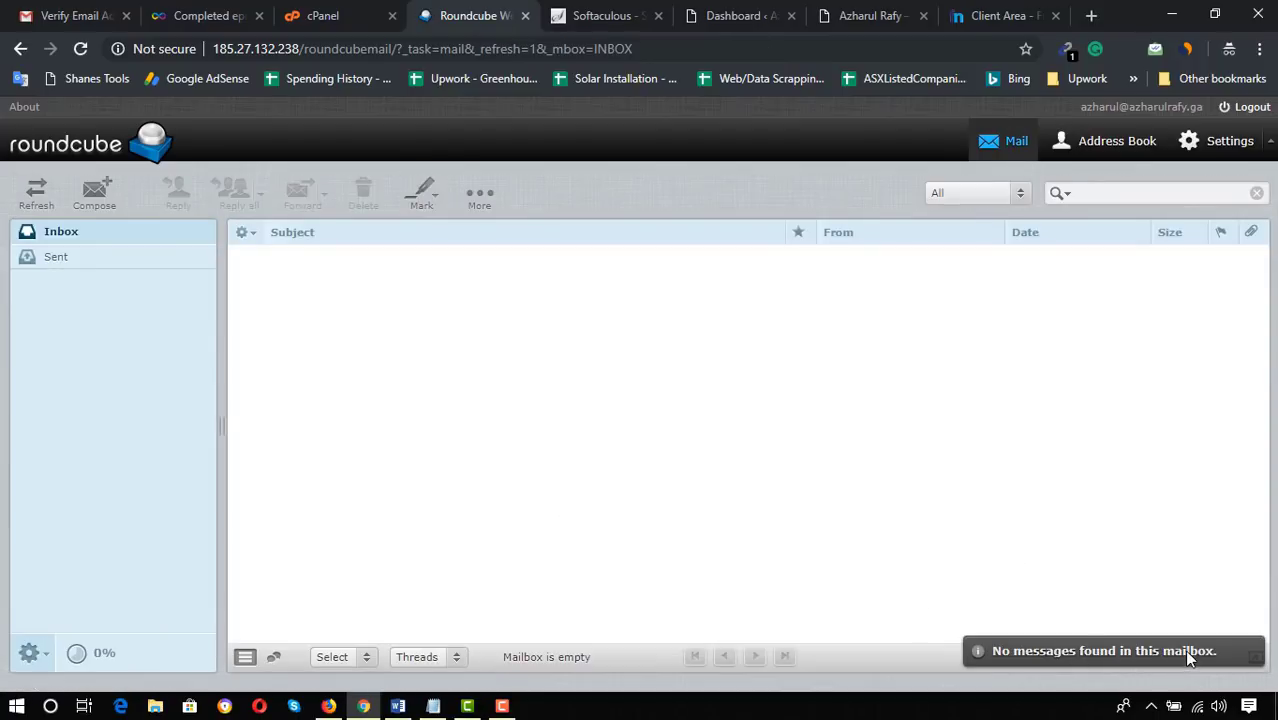
Confirm the message appears in the Sent folder and open a new browser window.
{"action": "left_click", "coordinate": [56, 259]}
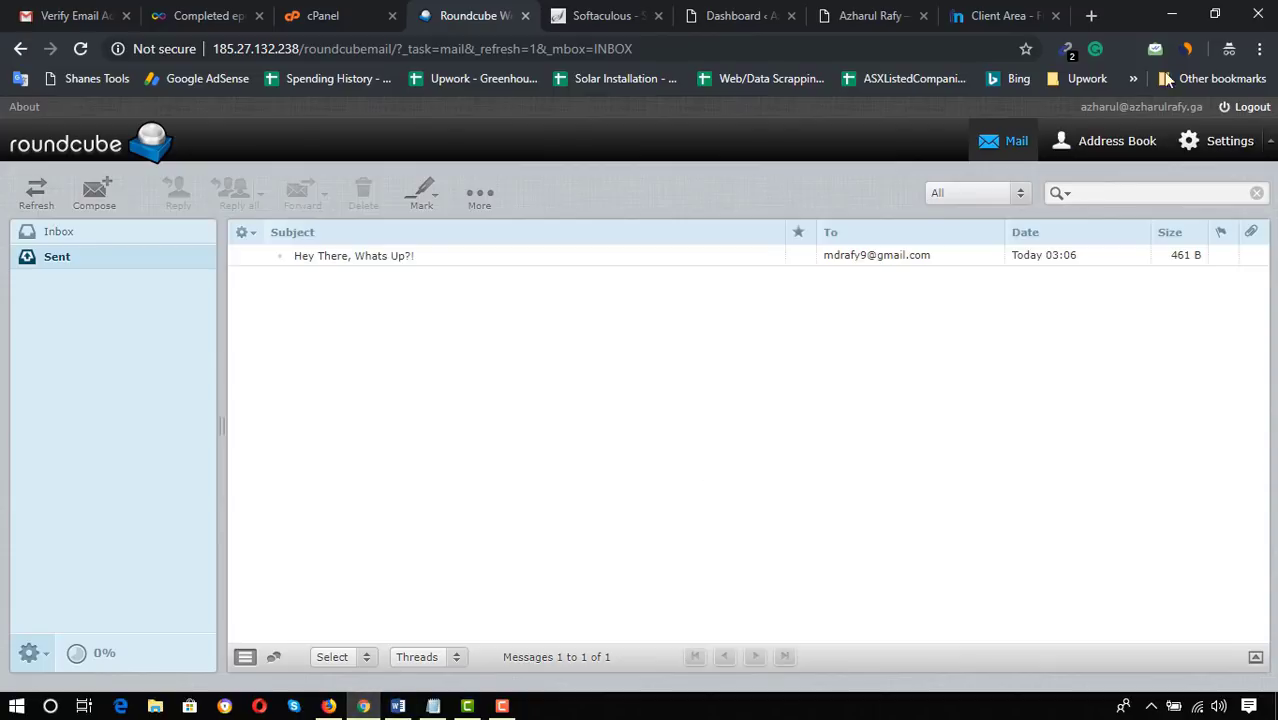
{"action": "left_click", "coordinate": [1259, 50]}
{"action": "left_click", "coordinate": [1133, 95]}
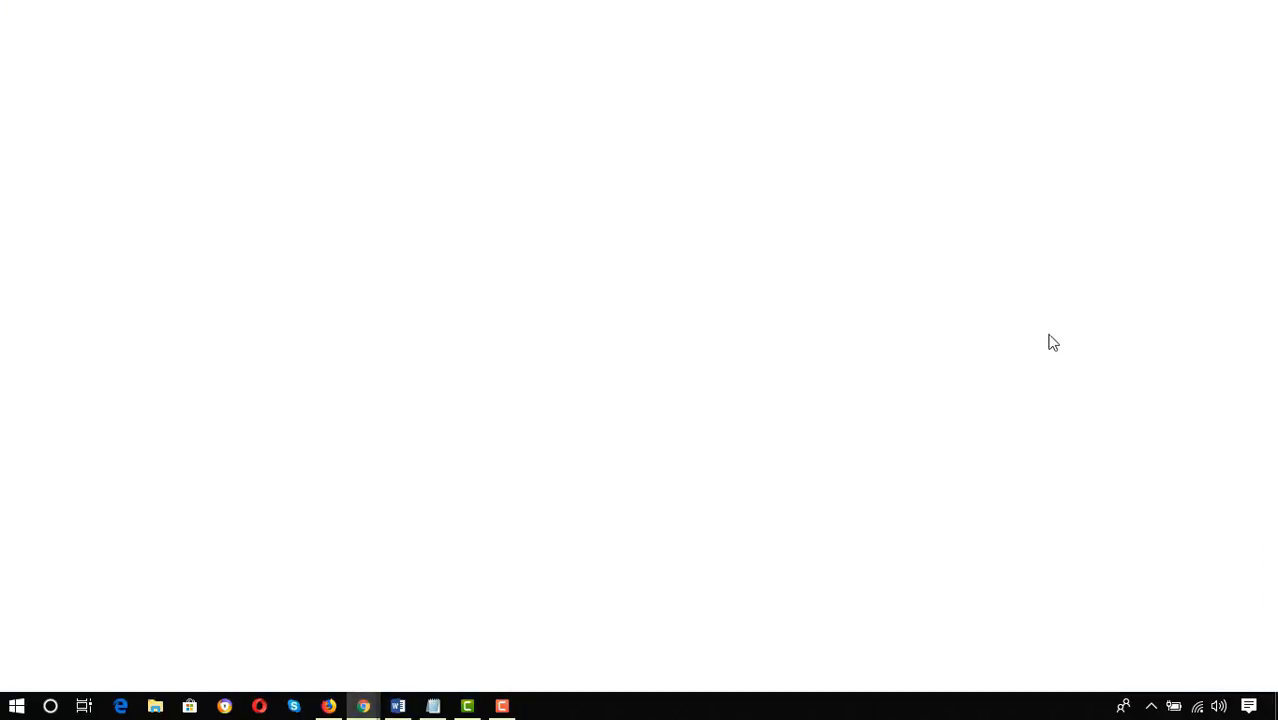
Go to Gmail and start a new message addressed to the new domain mailbox.
{"action": "type", "text": "gma"}
{"action": "key", "text": "Return"}
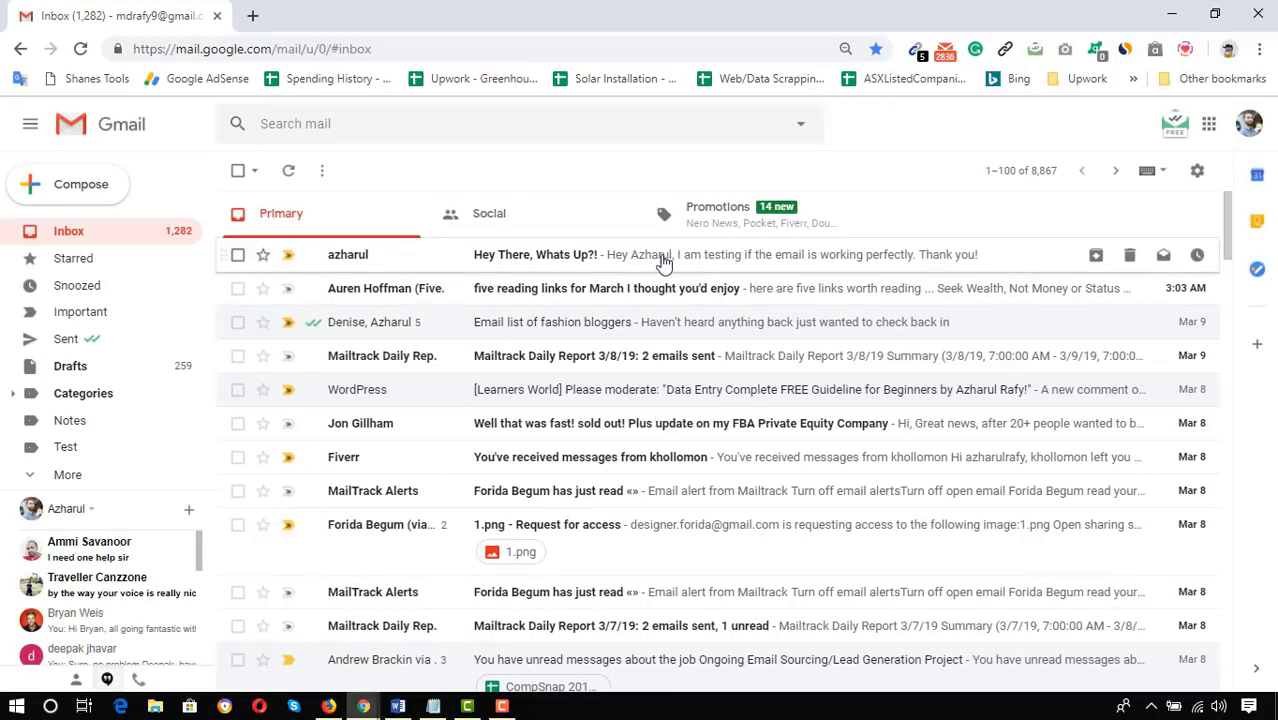
{"action": "left_click", "coordinate": [50, 190]}
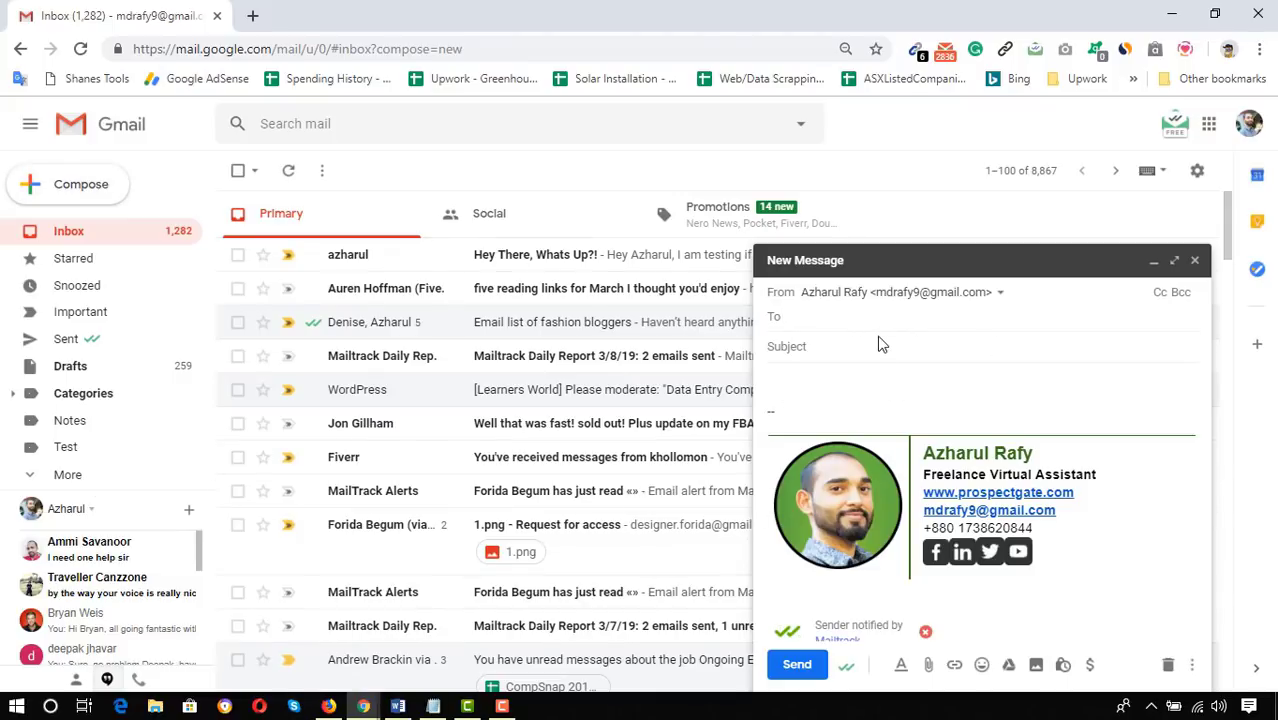
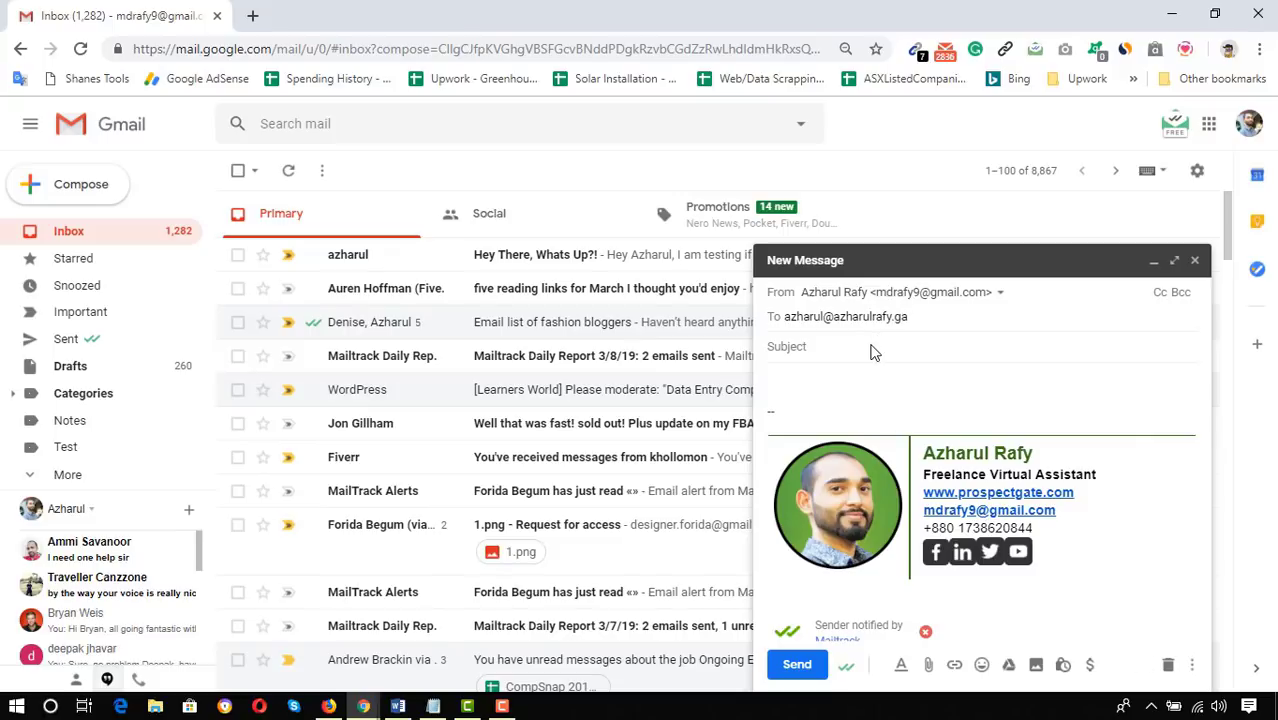
Send it with subject 'Hey Man' and body 'Hey', then bring Roundcube back.
{"action": "left_click", "coordinate": [876, 346]}
{"action": "type", "text": "Hey Man"}
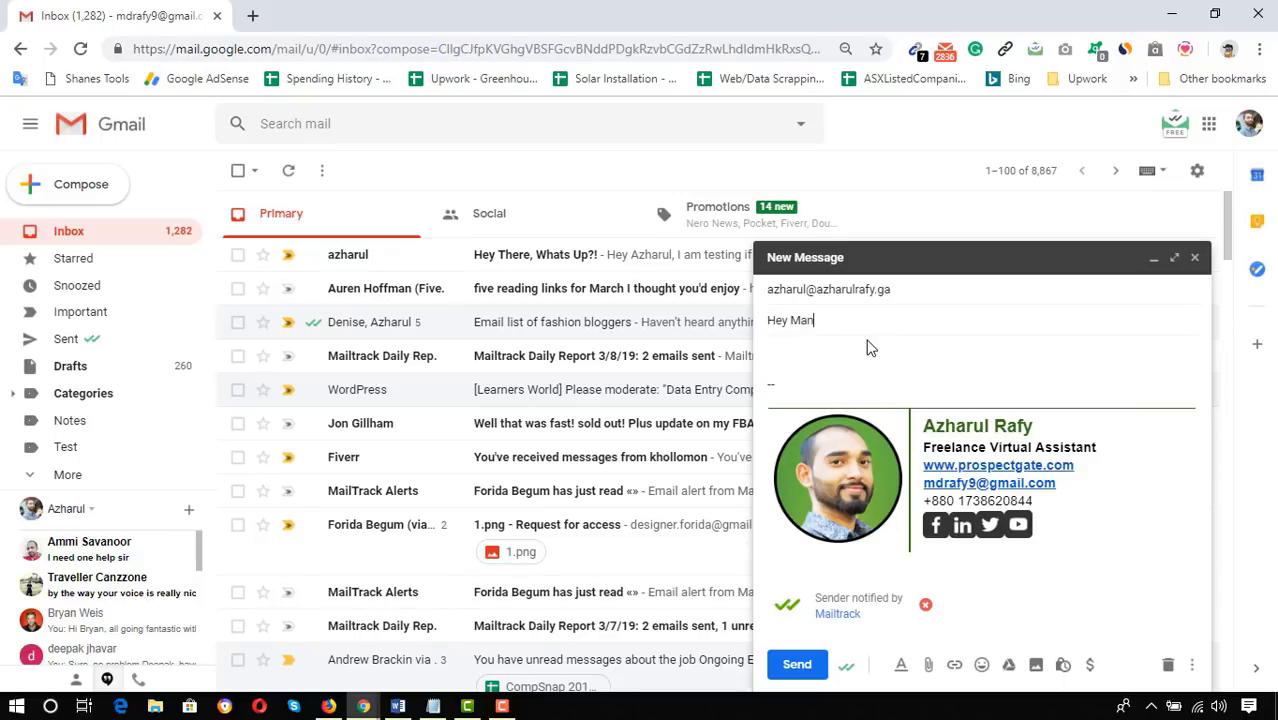
{"action": "key", "text": "ctrl+a"}
{"action": "type", "text": "Hey"}
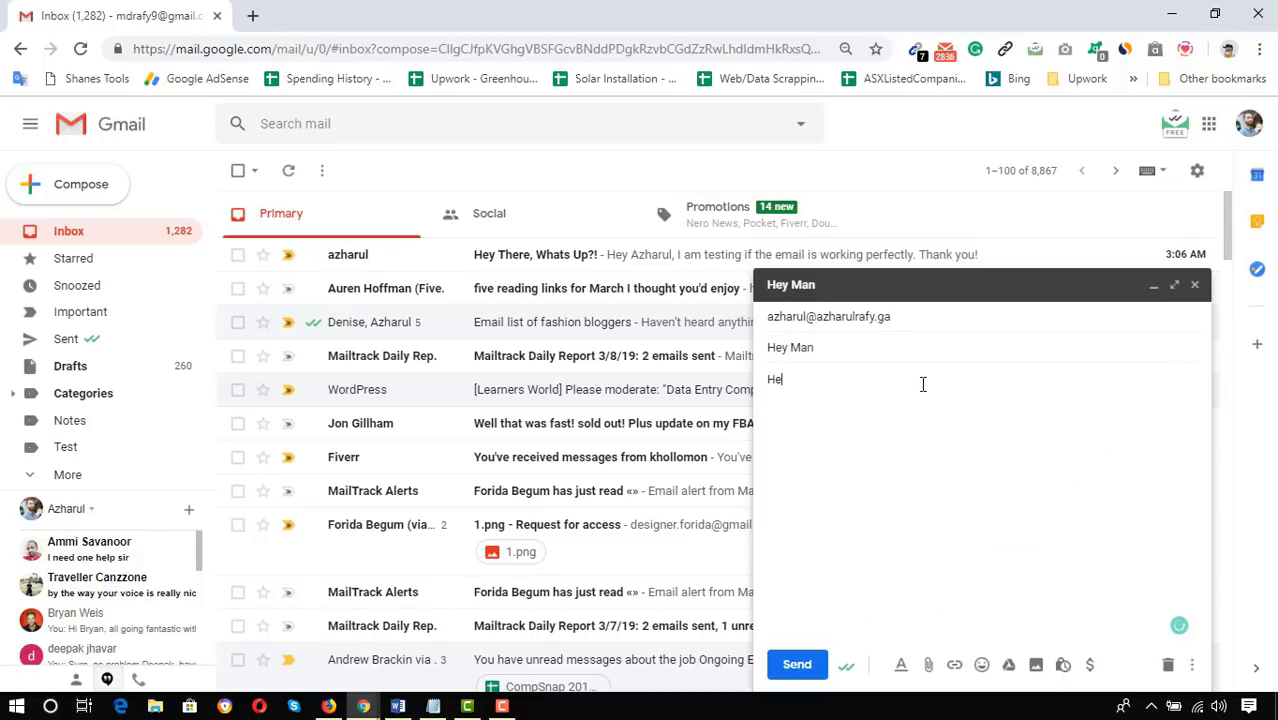
{"action": "left_click", "coordinate": [795, 665]}
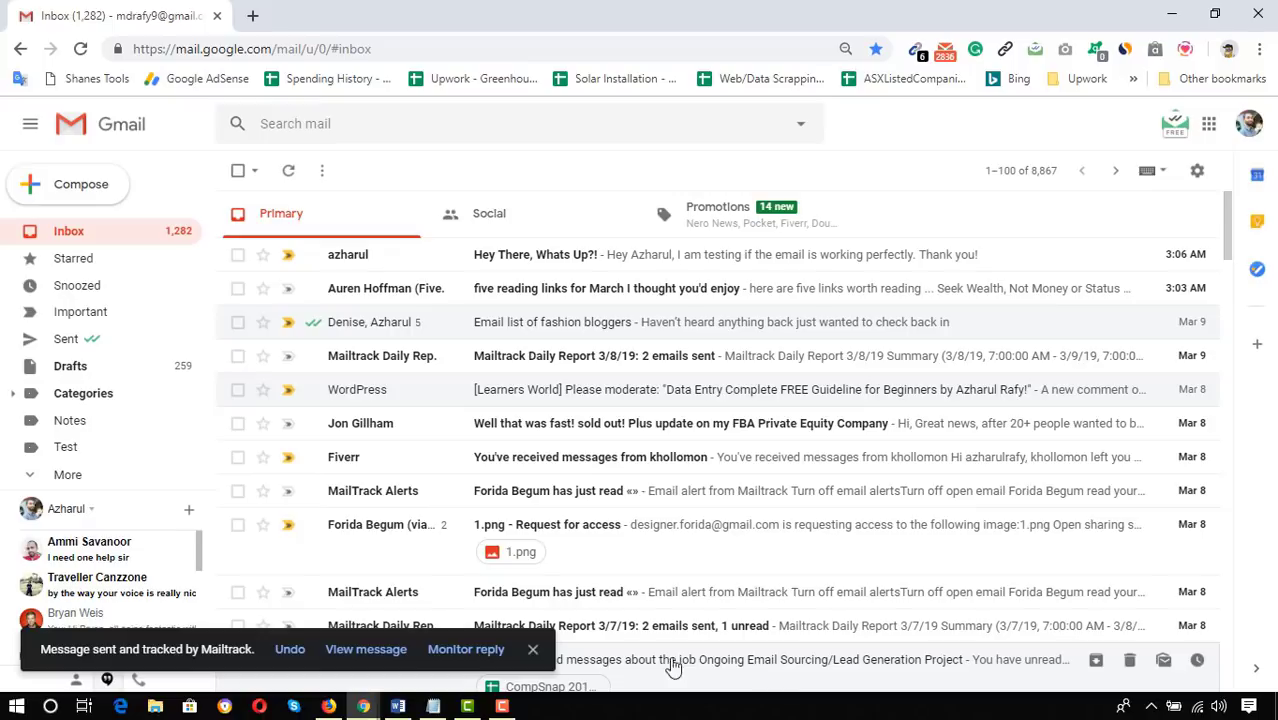
{"action": "left_click", "coordinate": [365, 707]}
{"action": "left_click", "coordinate": [313, 659]}
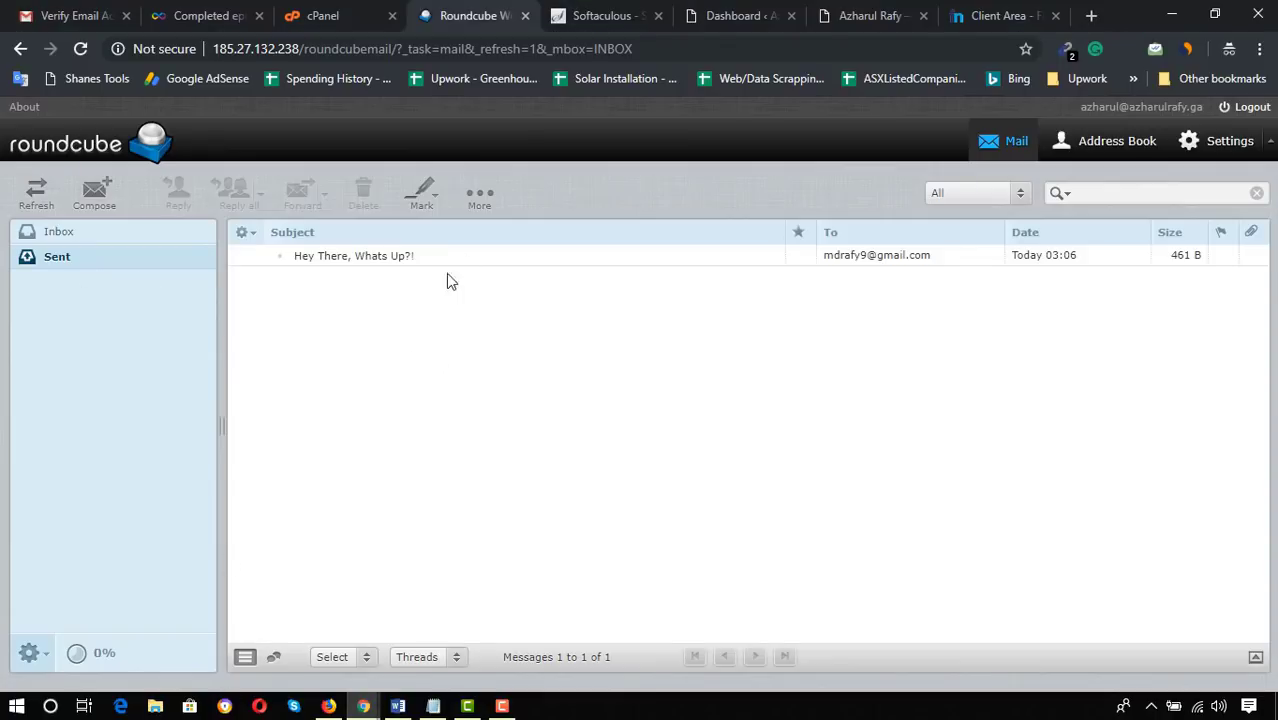
Read the 'Hey Man' message in the Roundcube Inbox, then switch to the live blog.
{"action": "left_click", "coordinate": [126, 233]}
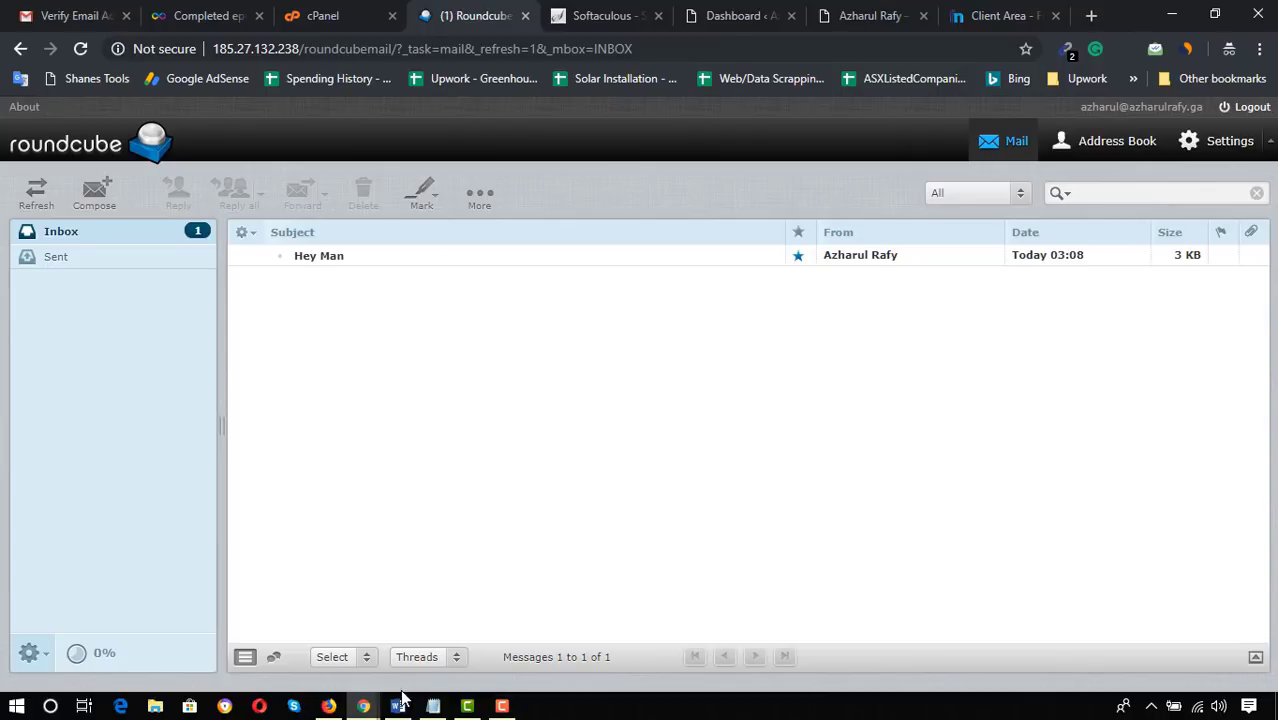
{"action": "left_click", "coordinate": [401, 258]}
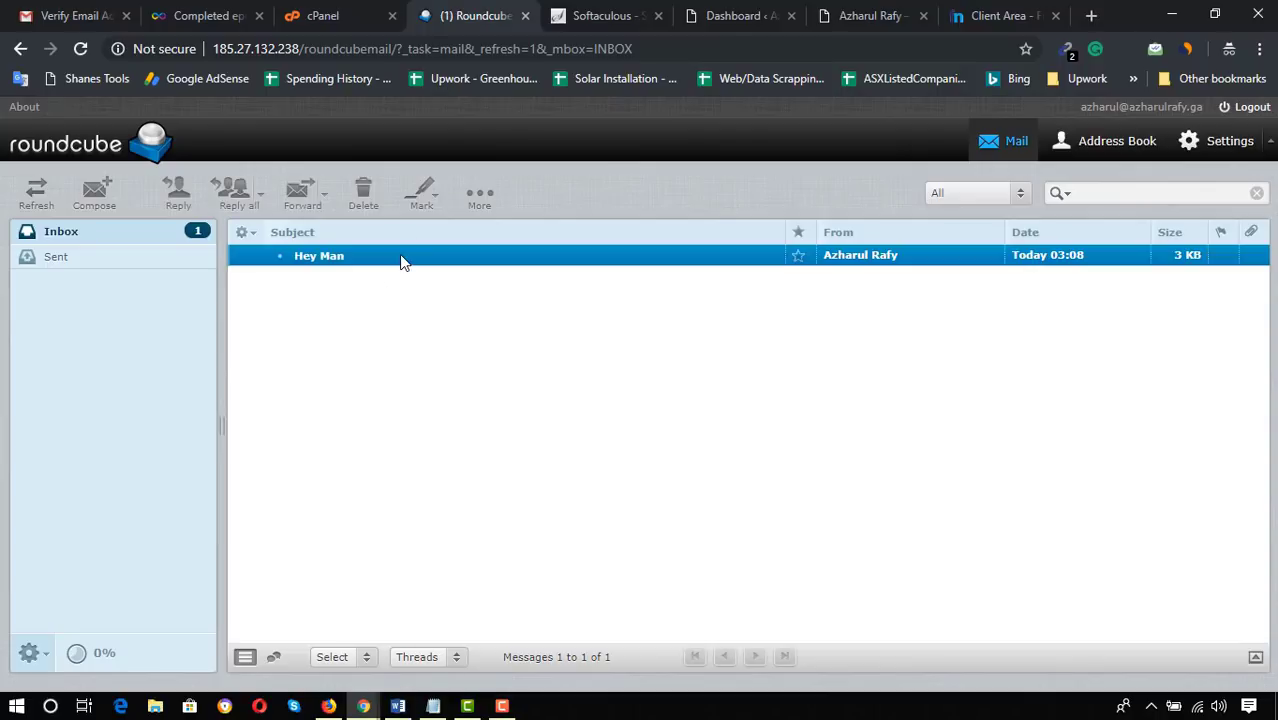
{"action": "double_click", "coordinate": [517, 263]}
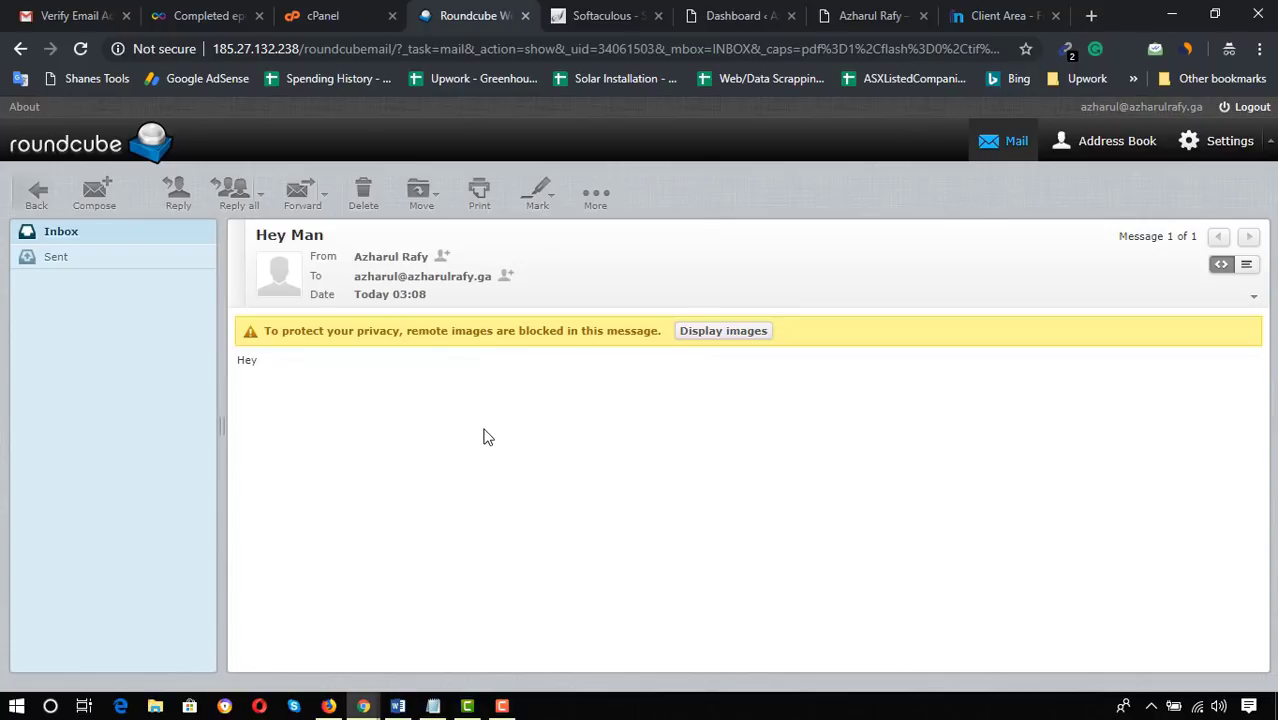
{"action": "left_click", "coordinate": [128, 248]}
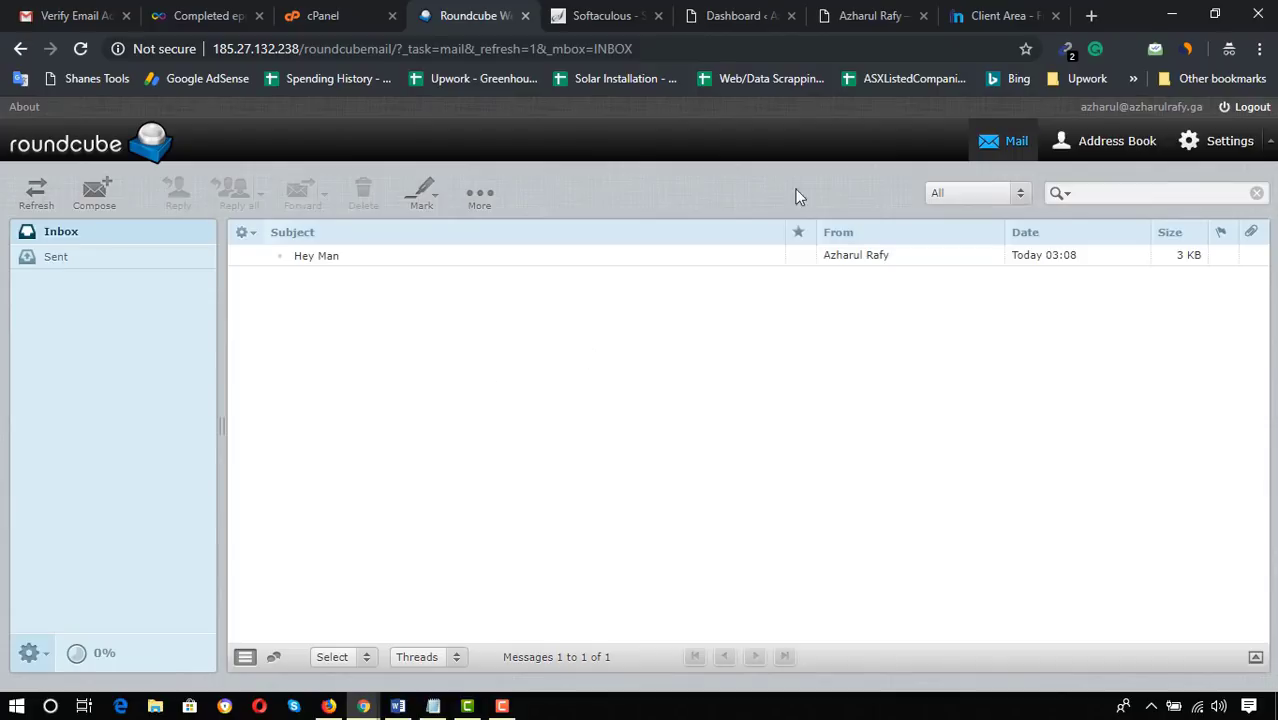
{"action": "left_click", "coordinate": [875, 12]}
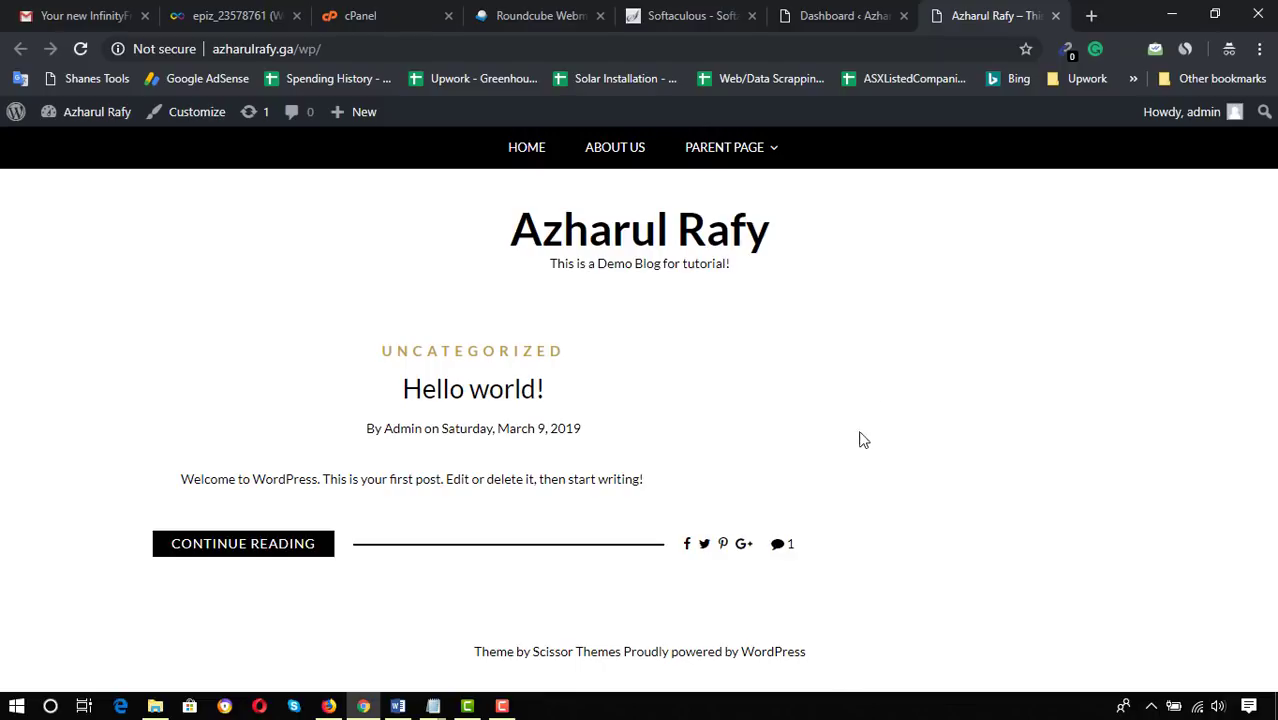
Close the Roundcube webmail and Softaculous installer tabs.
{"action": "left_click", "coordinate": [846, 16]}
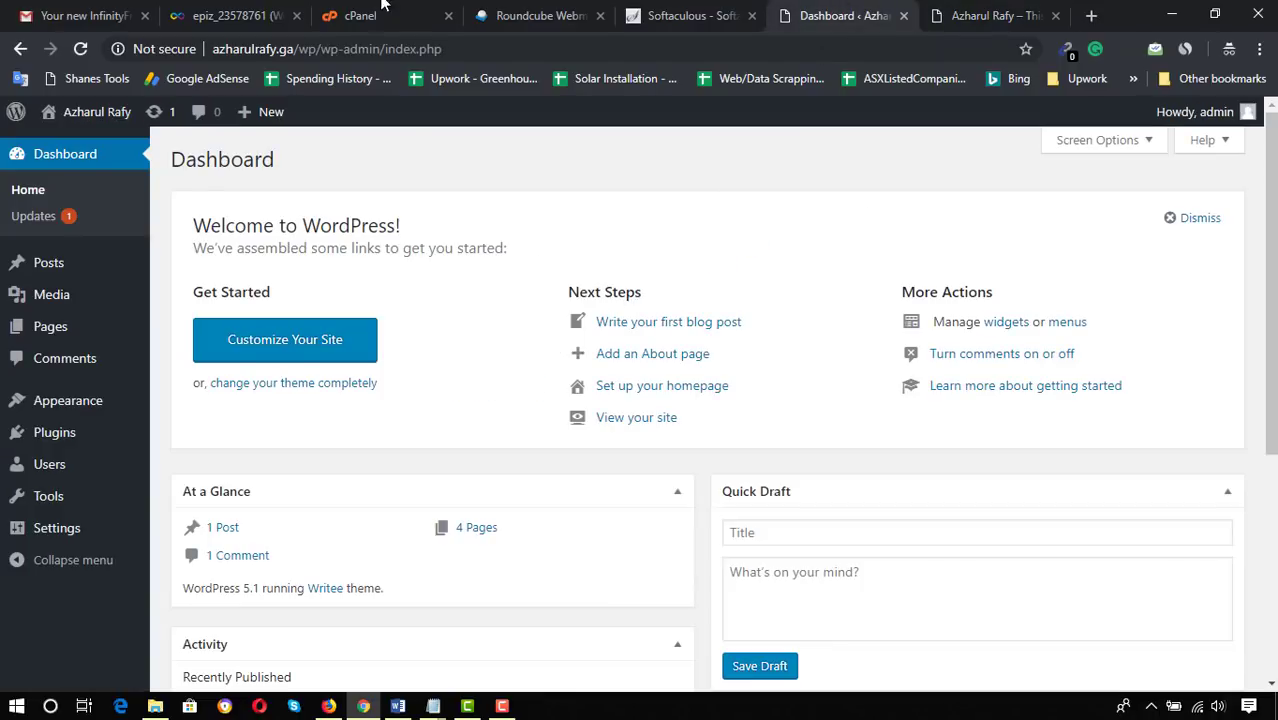
{"action": "left_click", "coordinate": [382, 10]}
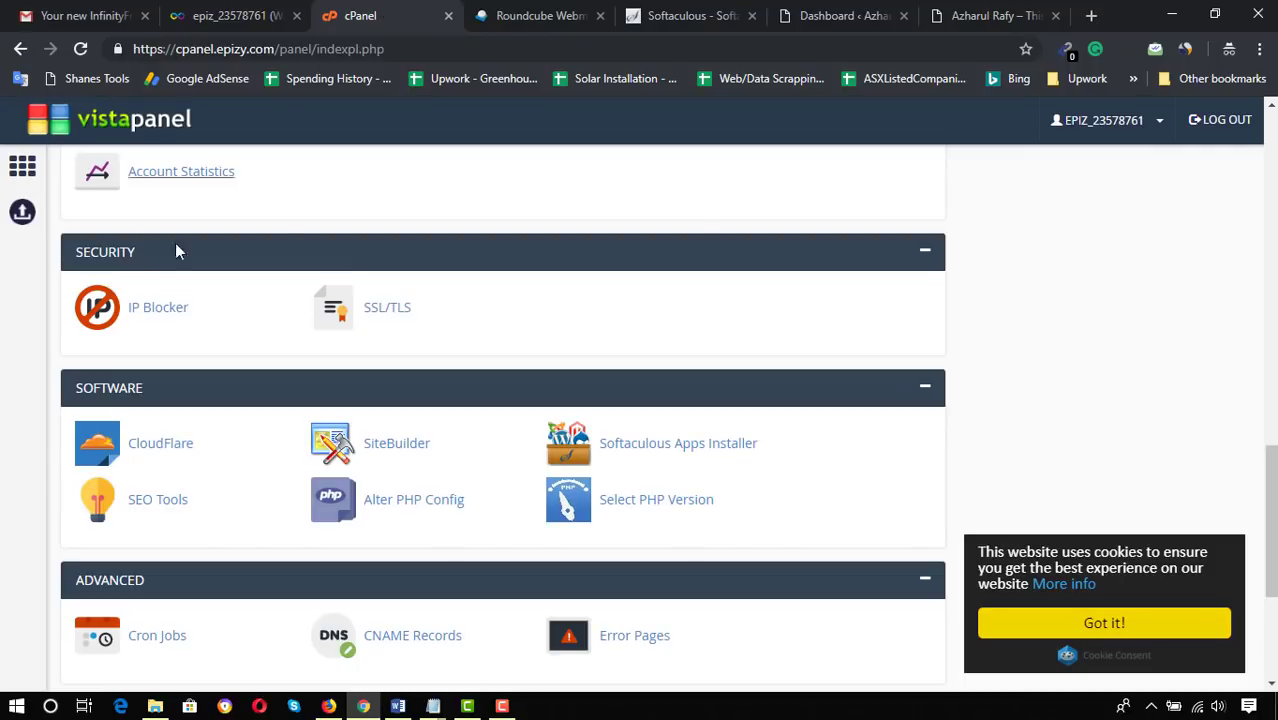
{"action": "left_click", "coordinate": [560, 12]}
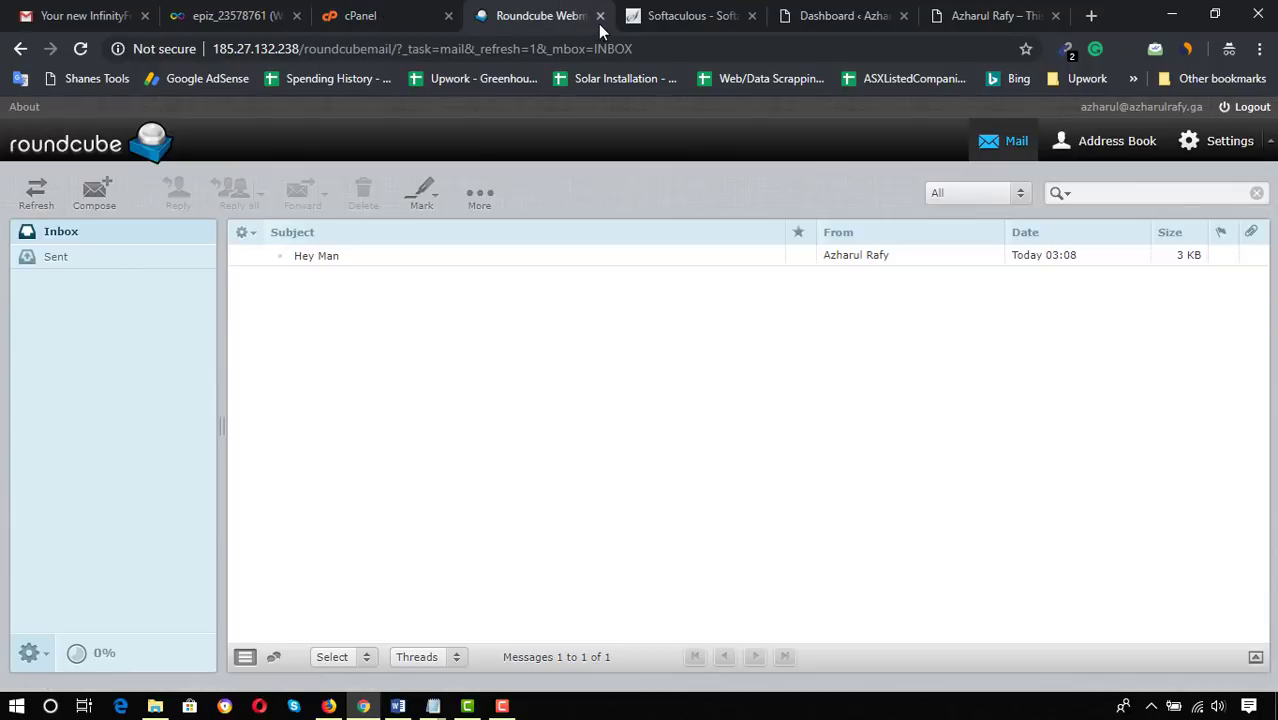
{"action": "left_click", "coordinate": [599, 17]}
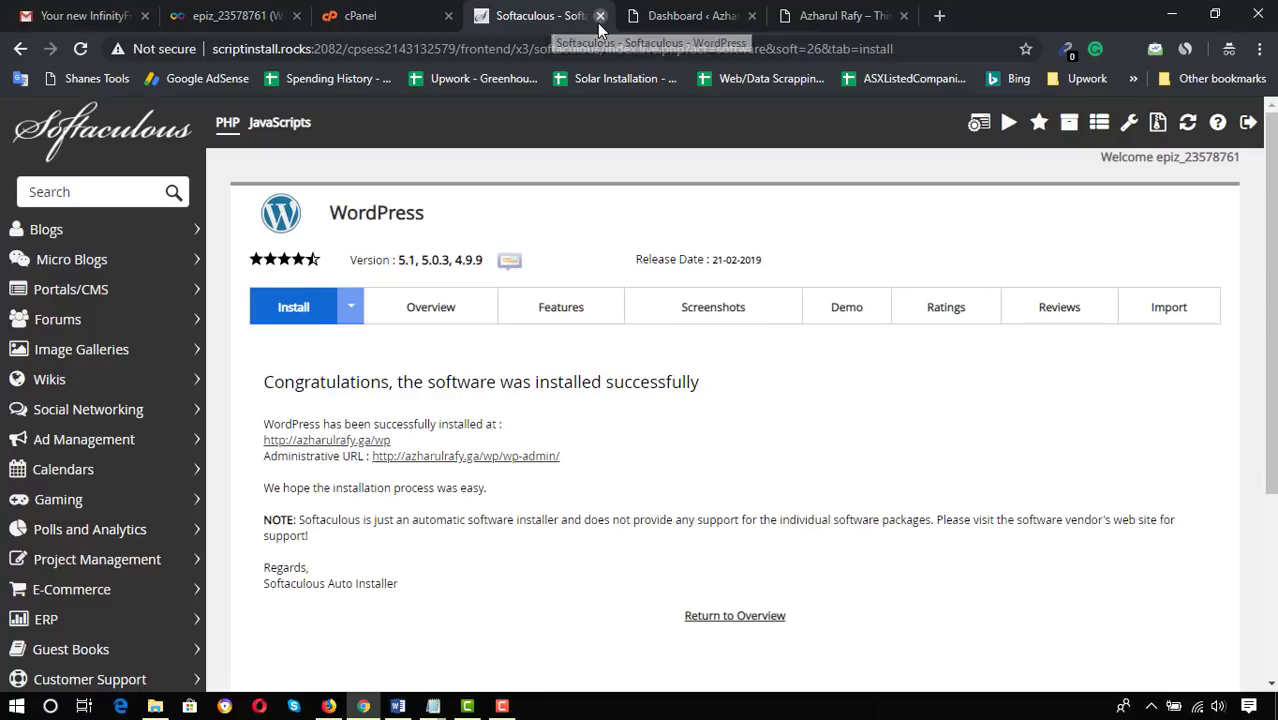
{"action": "middle_click", "coordinate": [597, 23]}
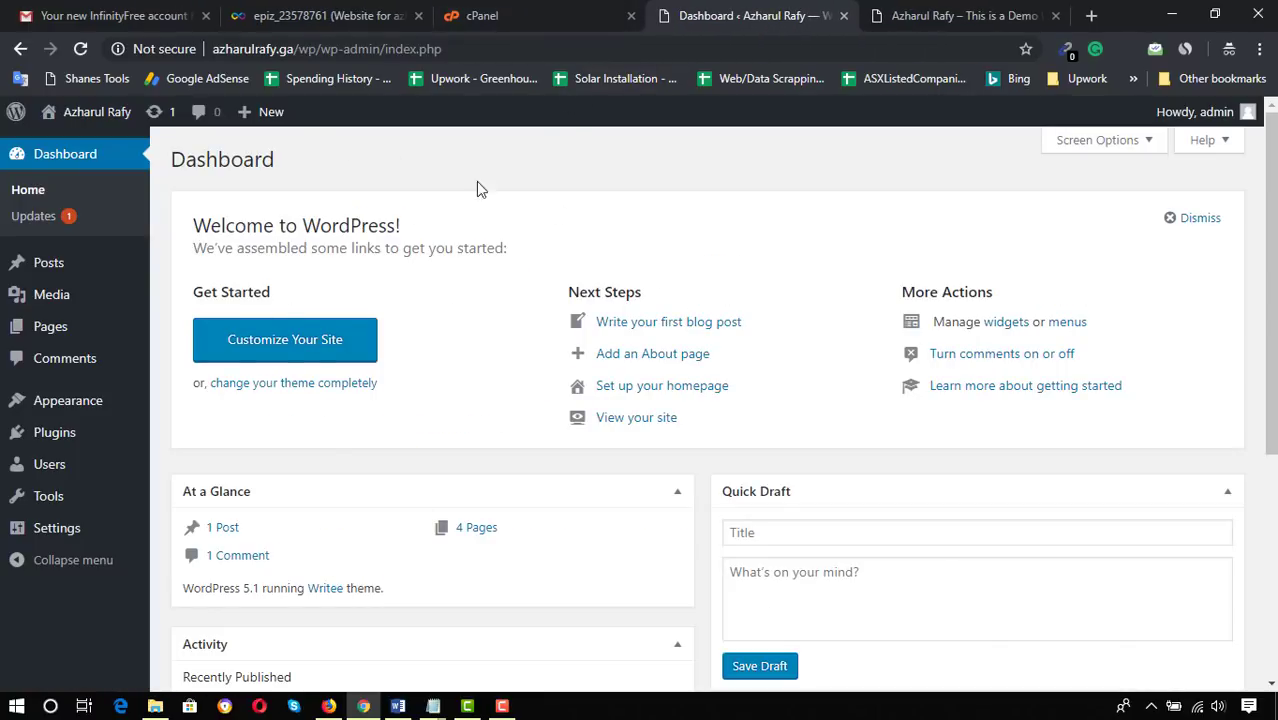
{"action": "scroll", "coordinate": [1273, 262], "scroll_direction": "down", "scroll_amount": 1}
{"action": "scroll", "coordinate": [1273, 262], "scroll_direction": "up", "scroll_amount": 1}
Switch between the blog front page and the WordPress admin, settling on the Dashboard.
{"action": "key", "text": "ctrl+Tab"}
{"action": "left_click", "coordinate": [790, 12]}
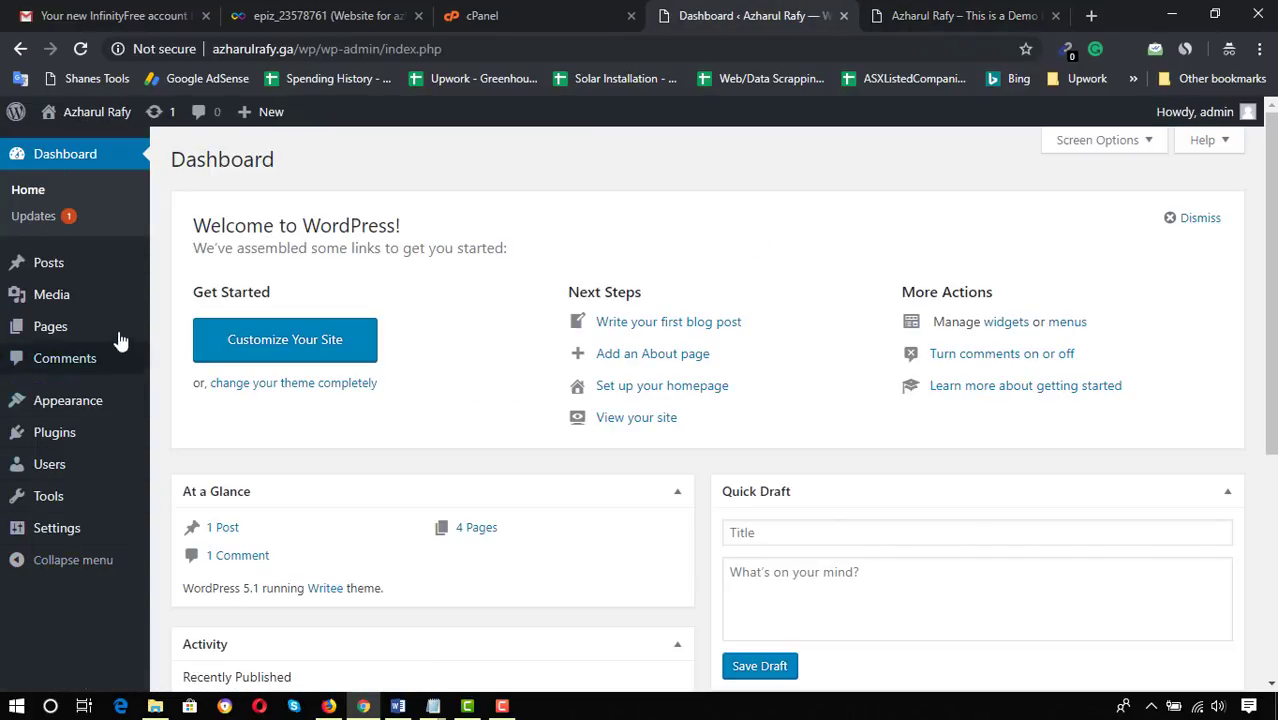
{"action": "mouse_move", "coordinate": [10, 467]}
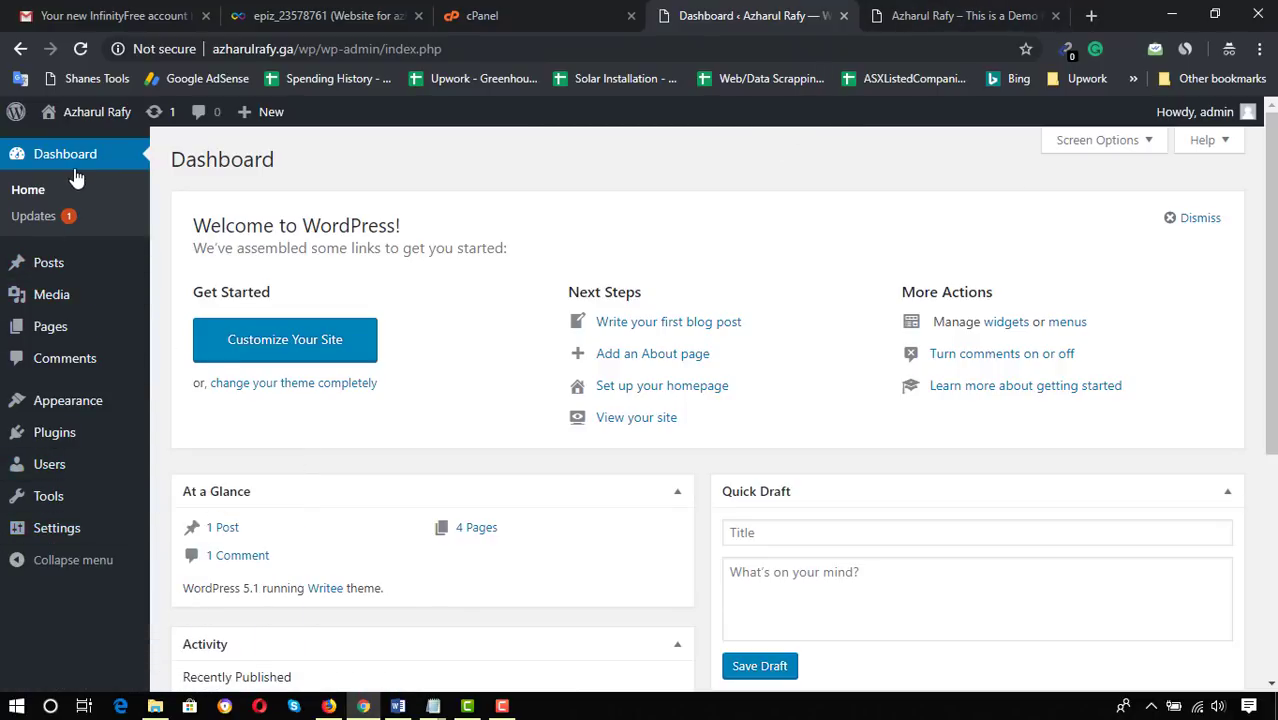
{"action": "left_click", "coordinate": [938, 12]}
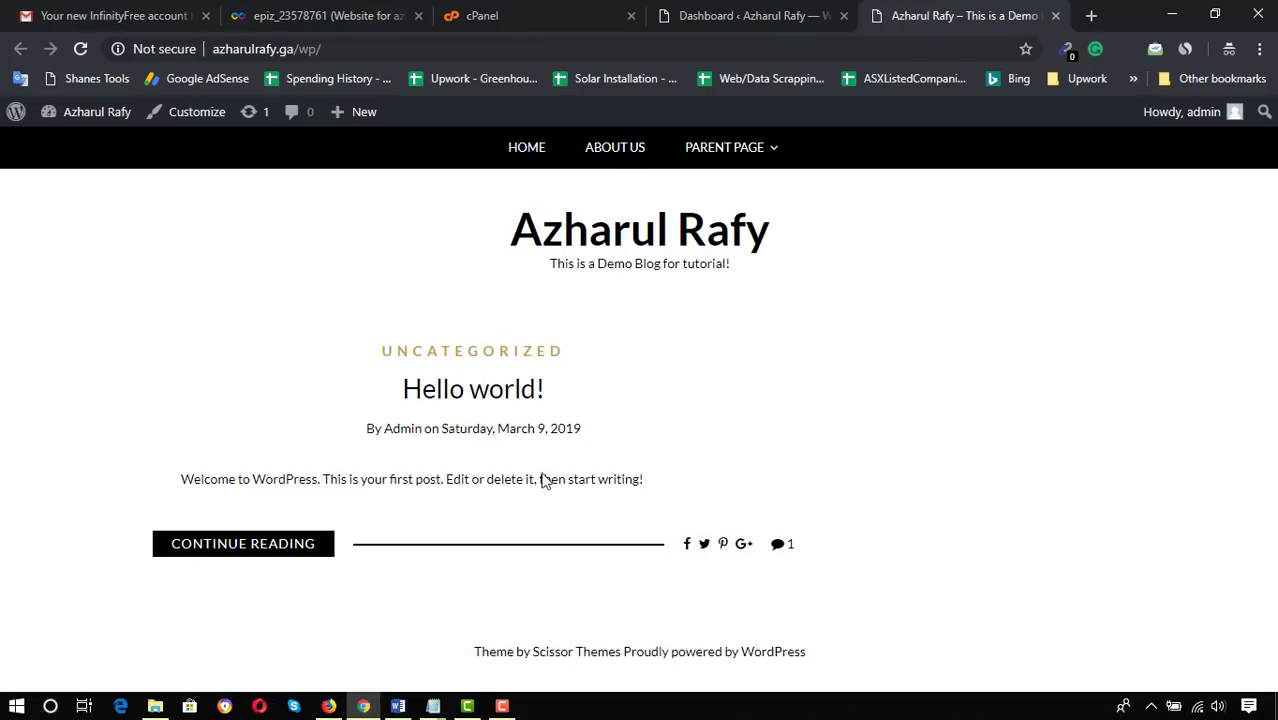
{"action": "left_click", "coordinate": [776, 12]}
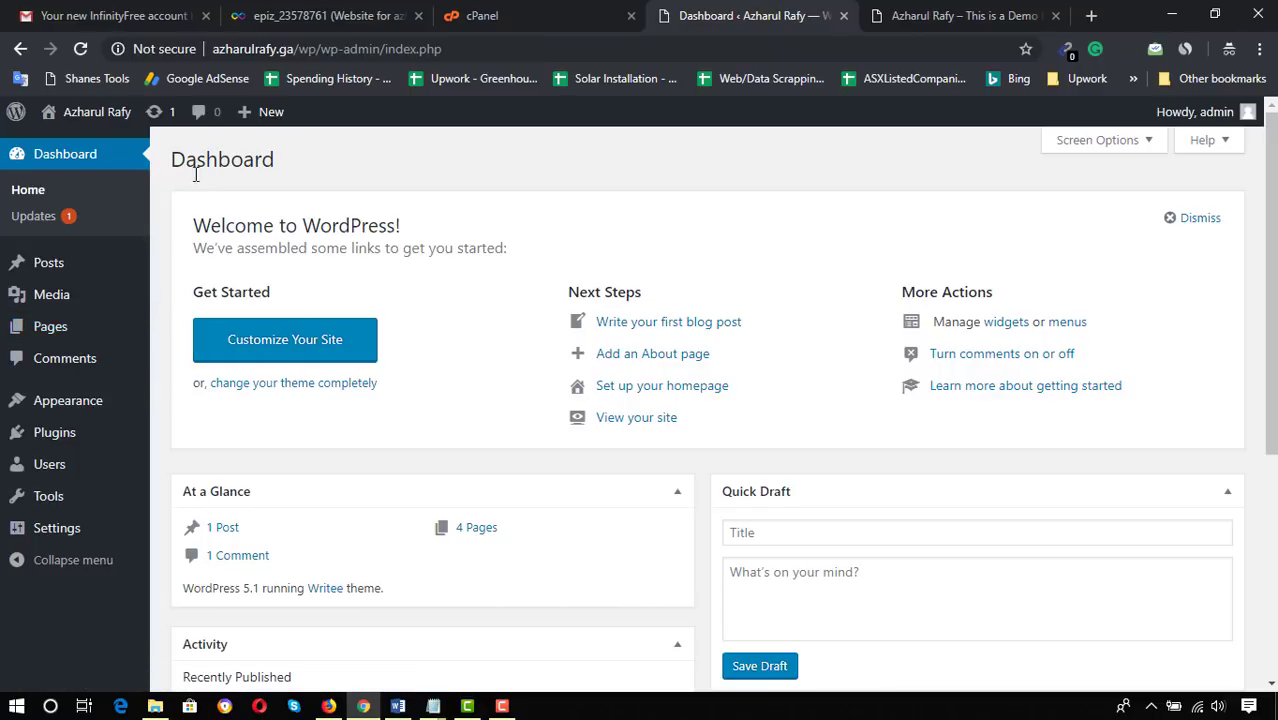
{"action": "mouse_move", "coordinate": [116, 325]}
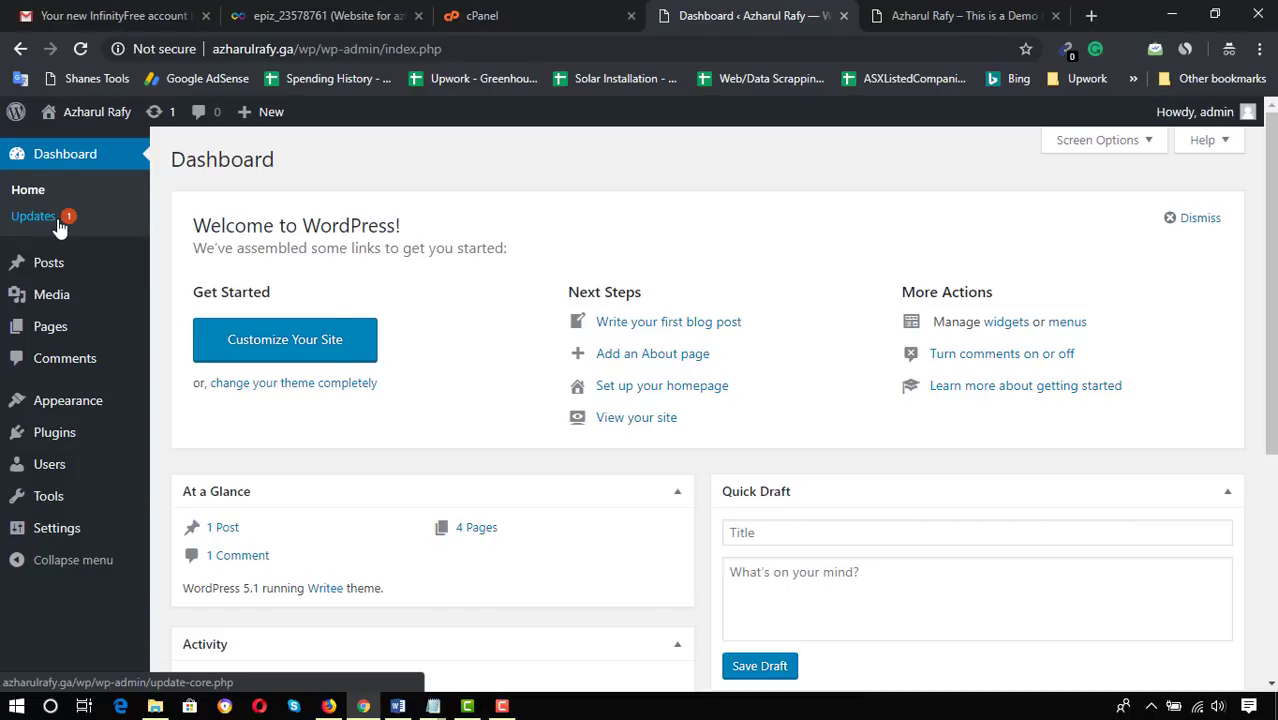
{"action": "right_click", "coordinate": [58, 226]}
{"action": "key", "text": "Escape"}
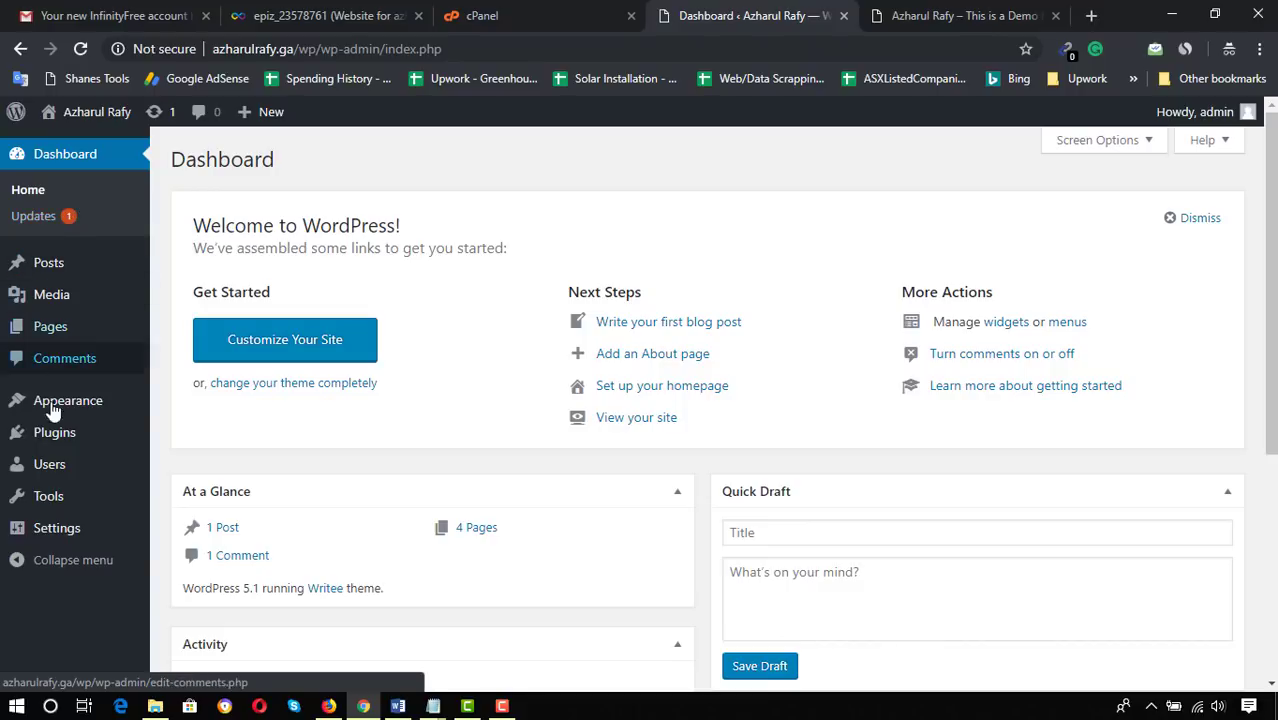
{"action": "mouse_move", "coordinate": [36, 276]}
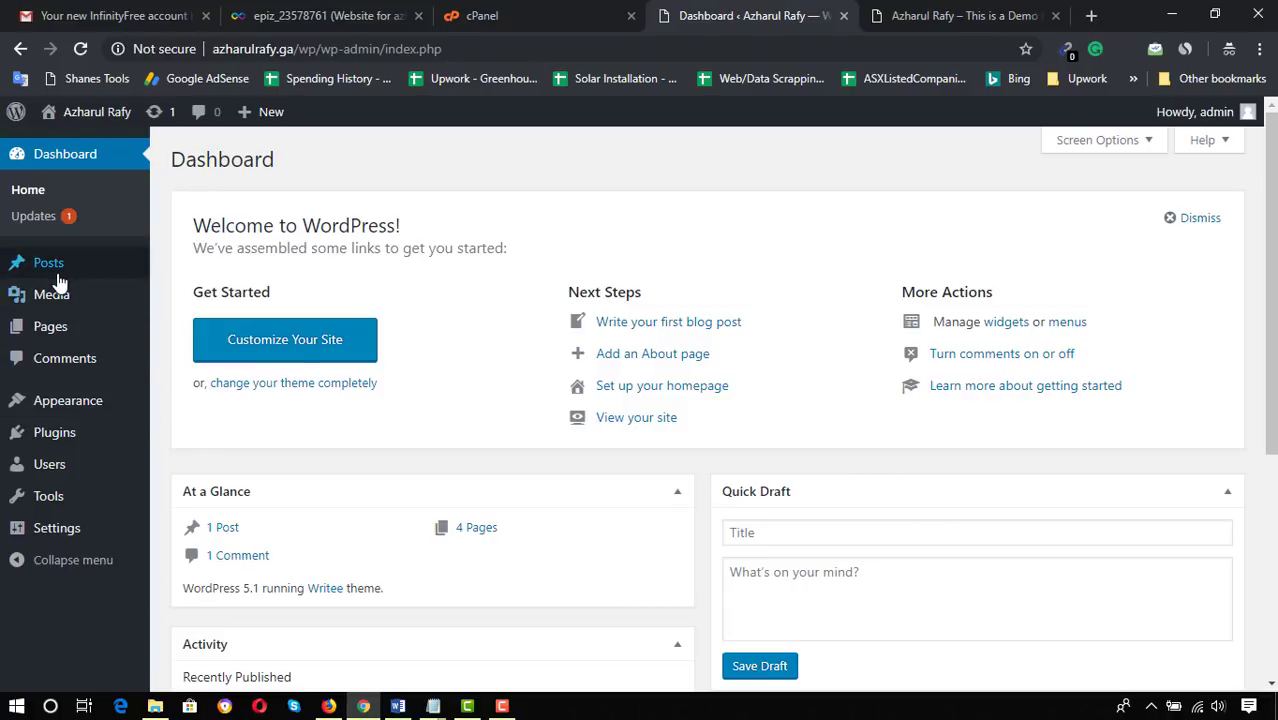
Open the All Posts list in its own tab, then go back to the admin Dashboard.
{"action": "right_click", "coordinate": [188, 269]}
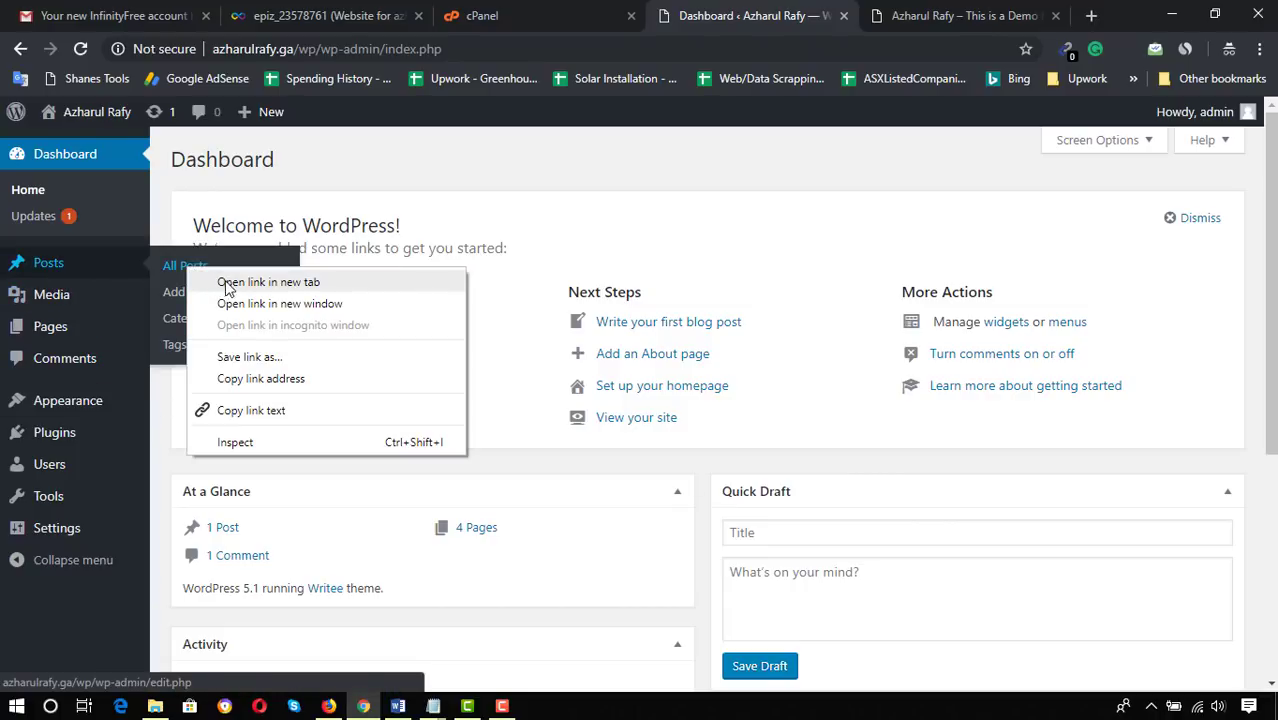
{"action": "left_click", "coordinate": [268, 282]}
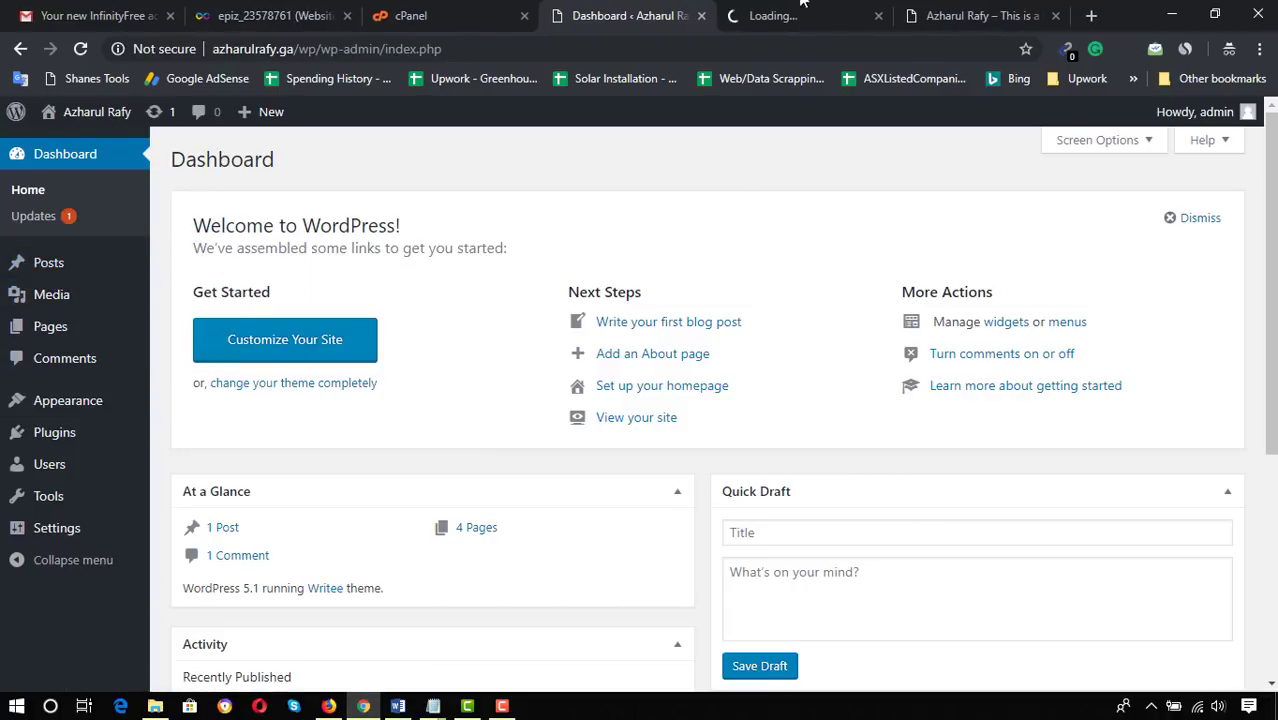
{"action": "left_click", "coordinate": [806, 12]}
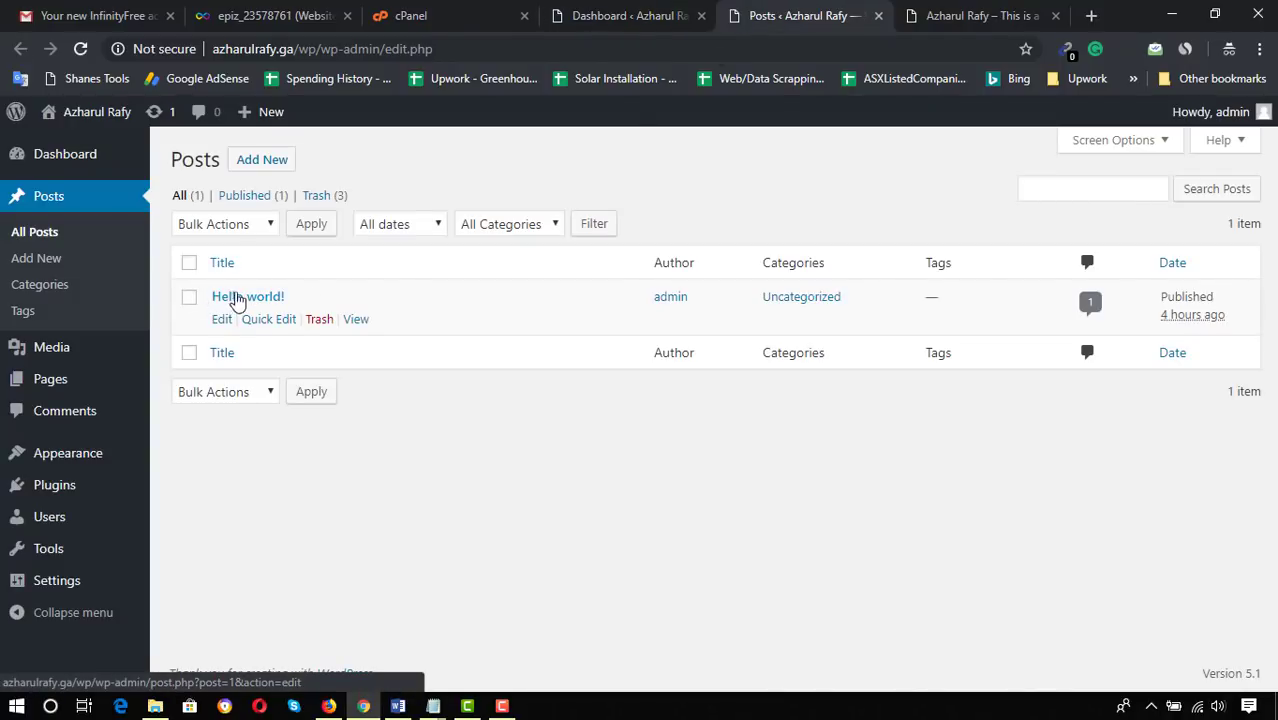
{"action": "left_click", "coordinate": [940, 16]}
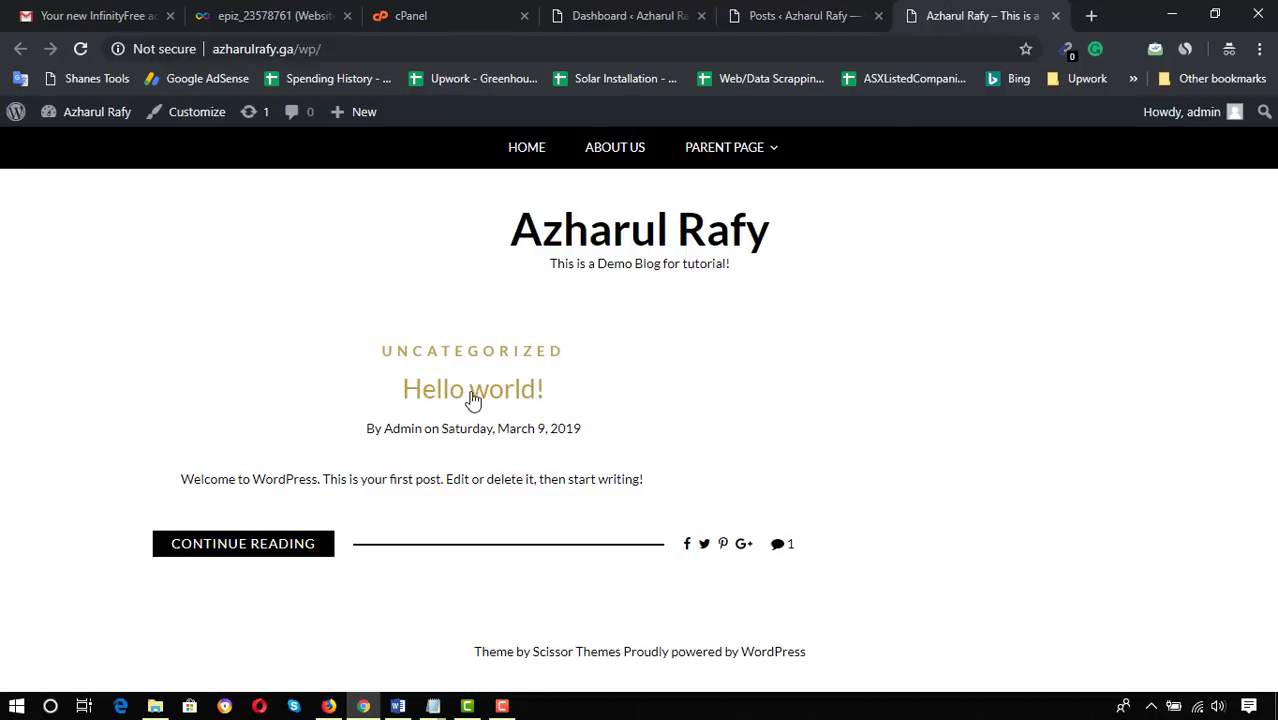
{"action": "left_click", "coordinate": [800, 12]}
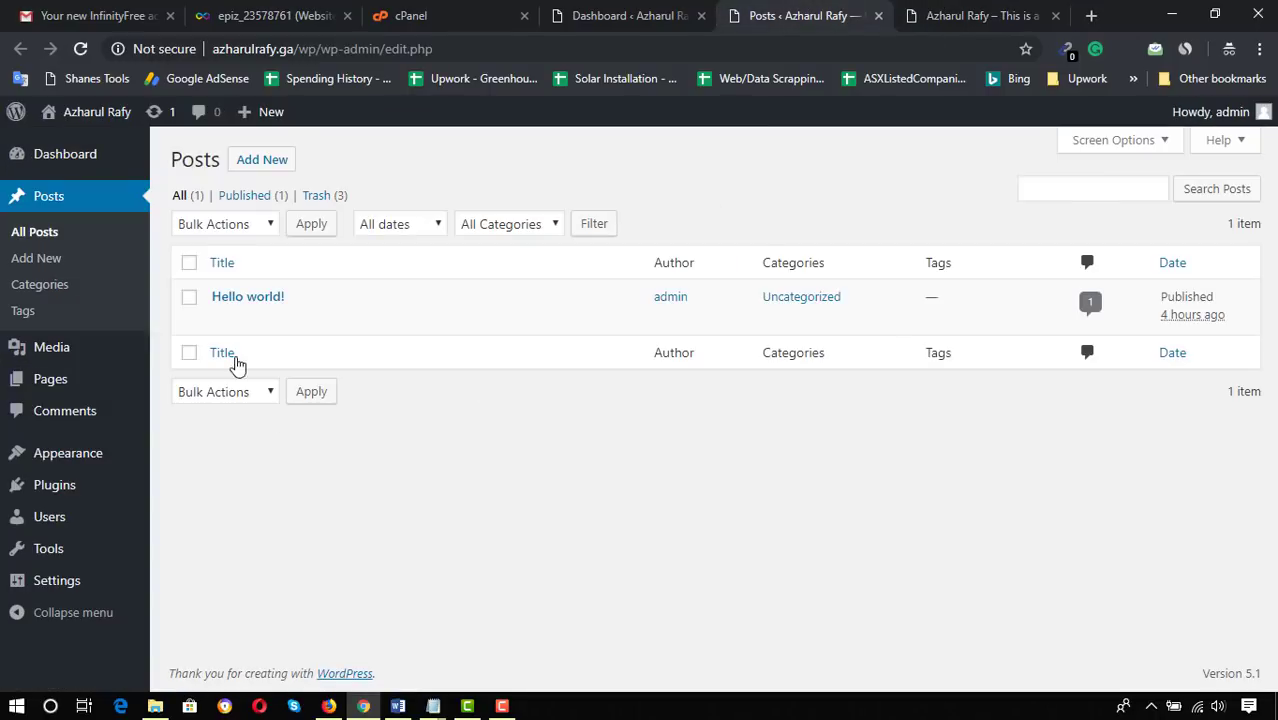
{"action": "left_click", "coordinate": [610, 14]}
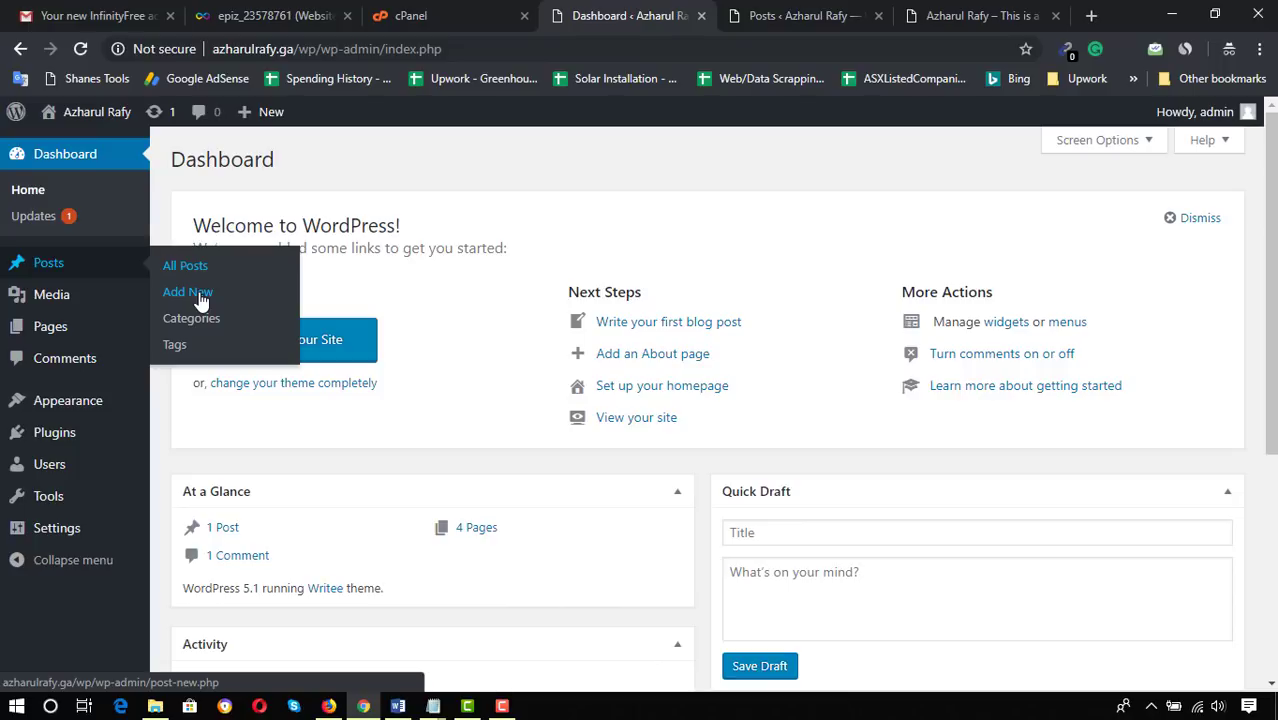
Open Posts > Add New in a new tab.
{"action": "right_click", "coordinate": [184, 295]}
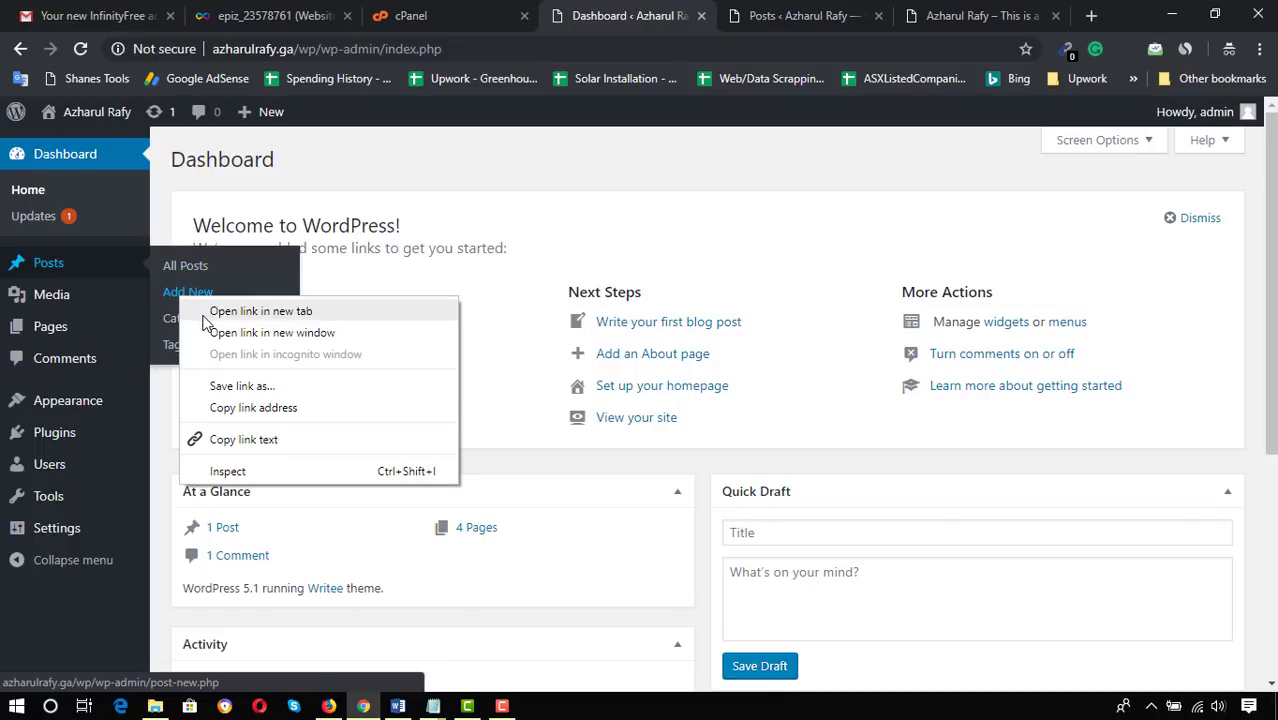
{"action": "left_click", "coordinate": [205, 318]}
{"action": "left_click", "coordinate": [700, 15]}
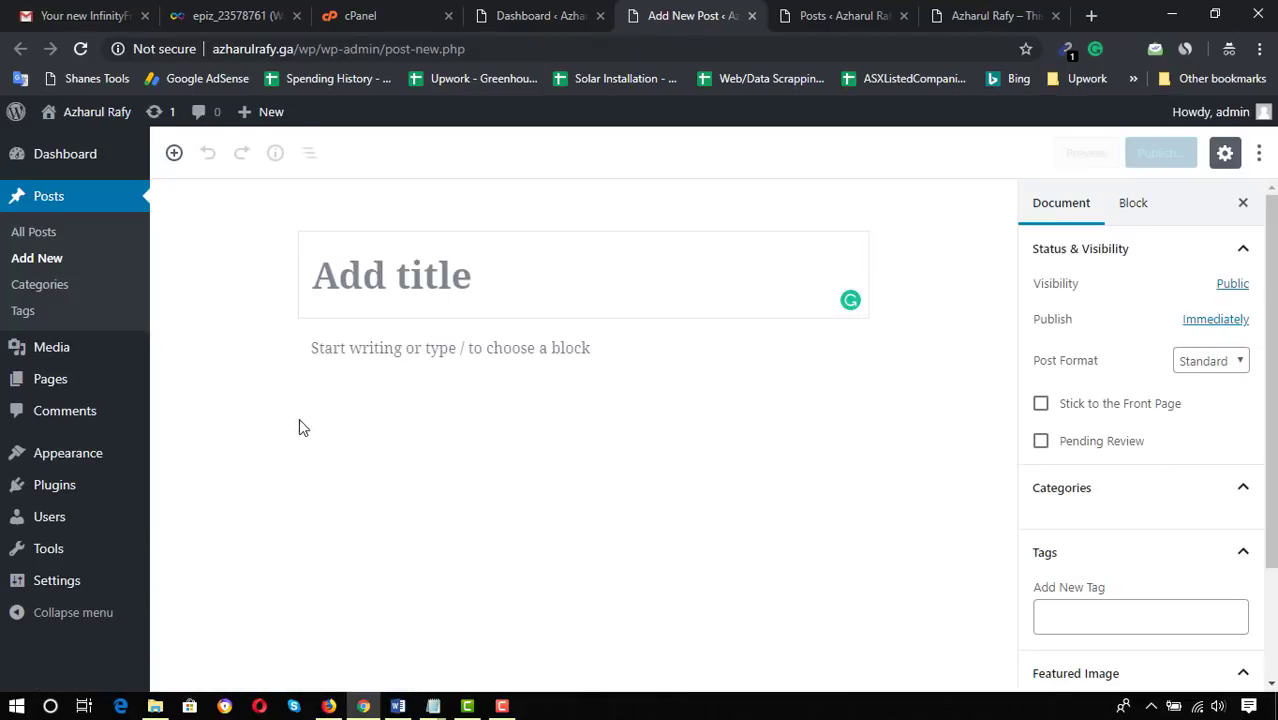
Title the post 'This is Our First Blog Post!' and place the cursor in the first paragraph.
{"action": "left_click", "coordinate": [585, 262]}
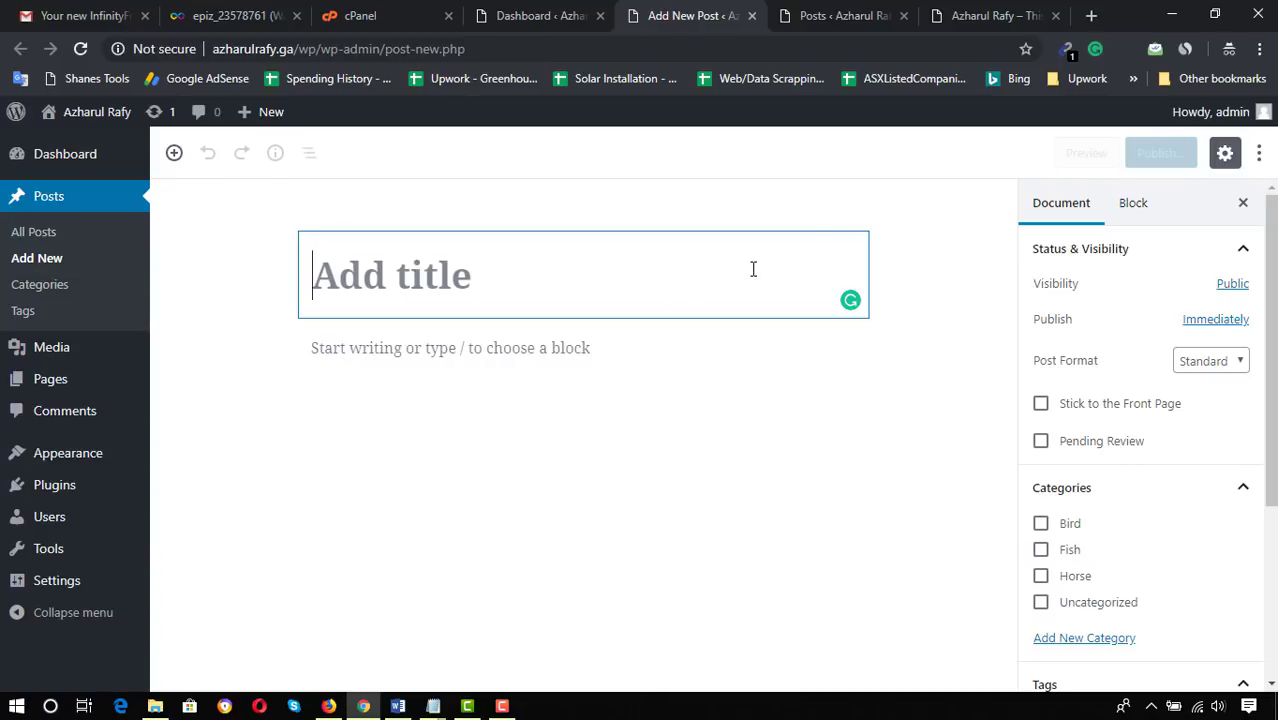
{"action": "type", "text": "This is My"}
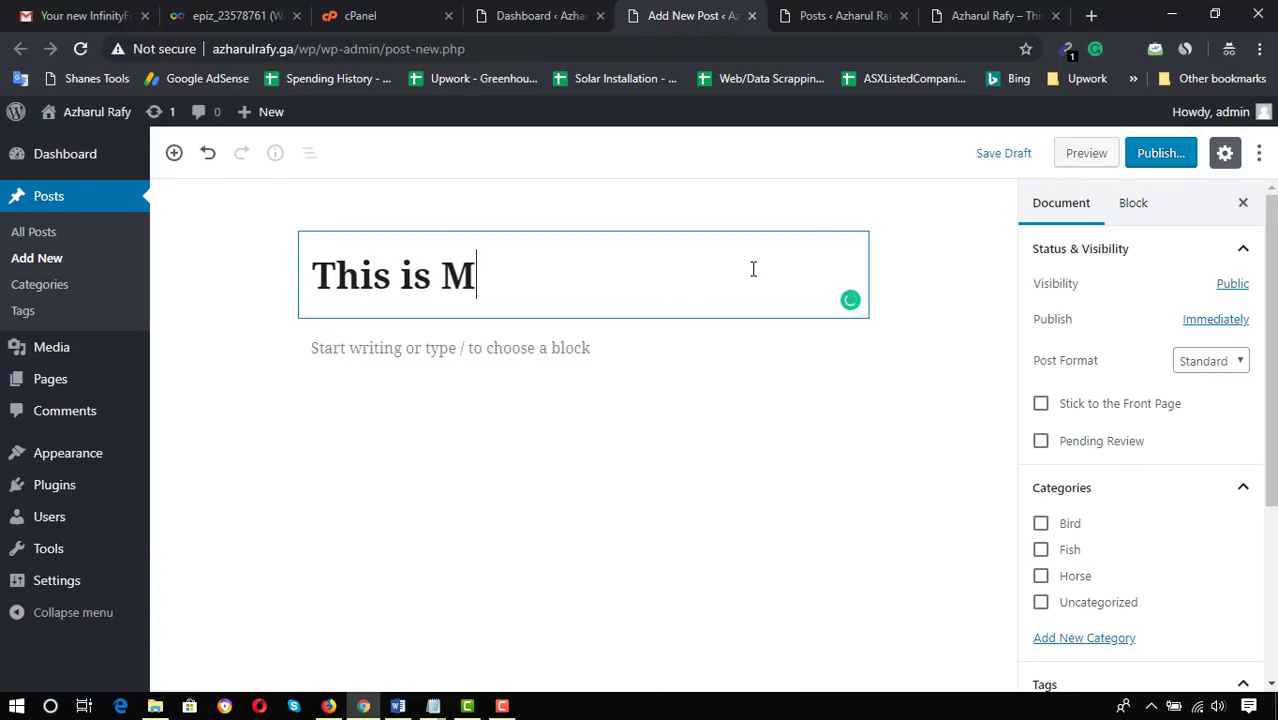
{"action": "key", "text": "BackSpace"}
{"action": "key", "text": "BackSpace"}
{"action": "type", "text": "our"}
{"action": "key", "text": "BackSpace"}
{"action": "key", "text": "BackSpace"}
{"action": "key", "text": "BackSpace"}
{"action": "key", "text": "BackSpace"}
{"action": "type", "text": "Our First "}
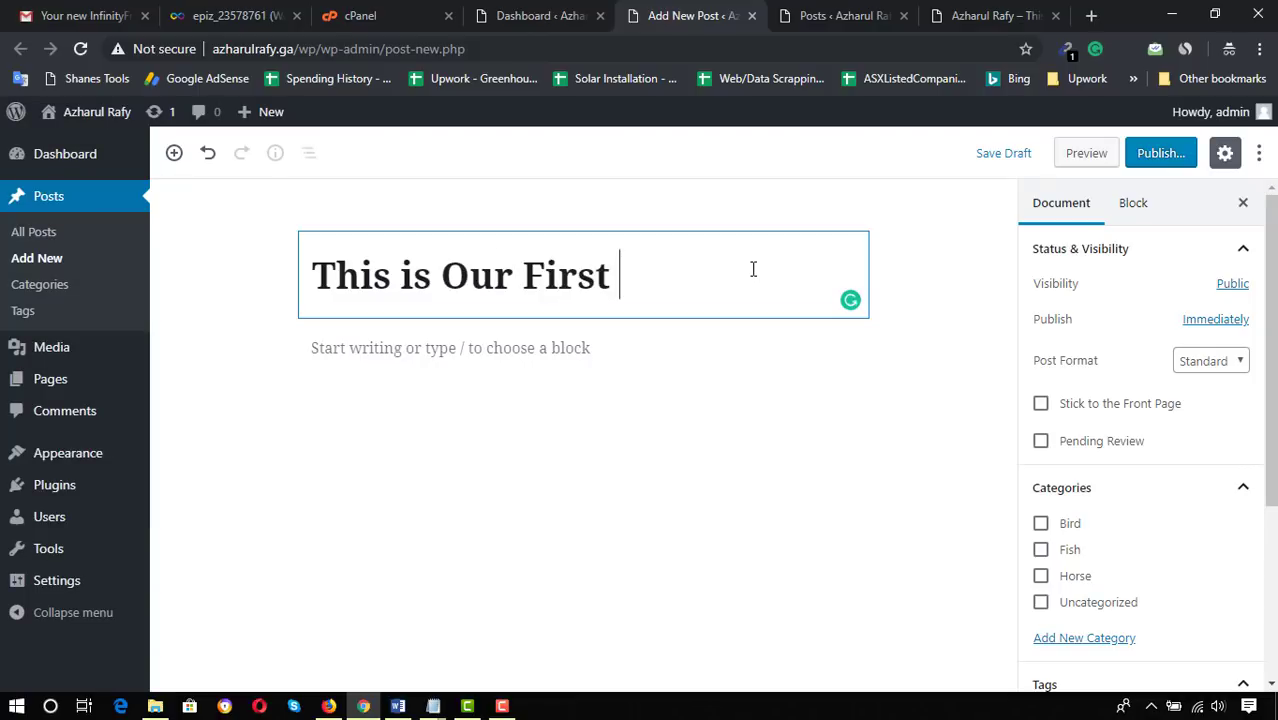
{"action": "type", "text": "Blog Pos"}
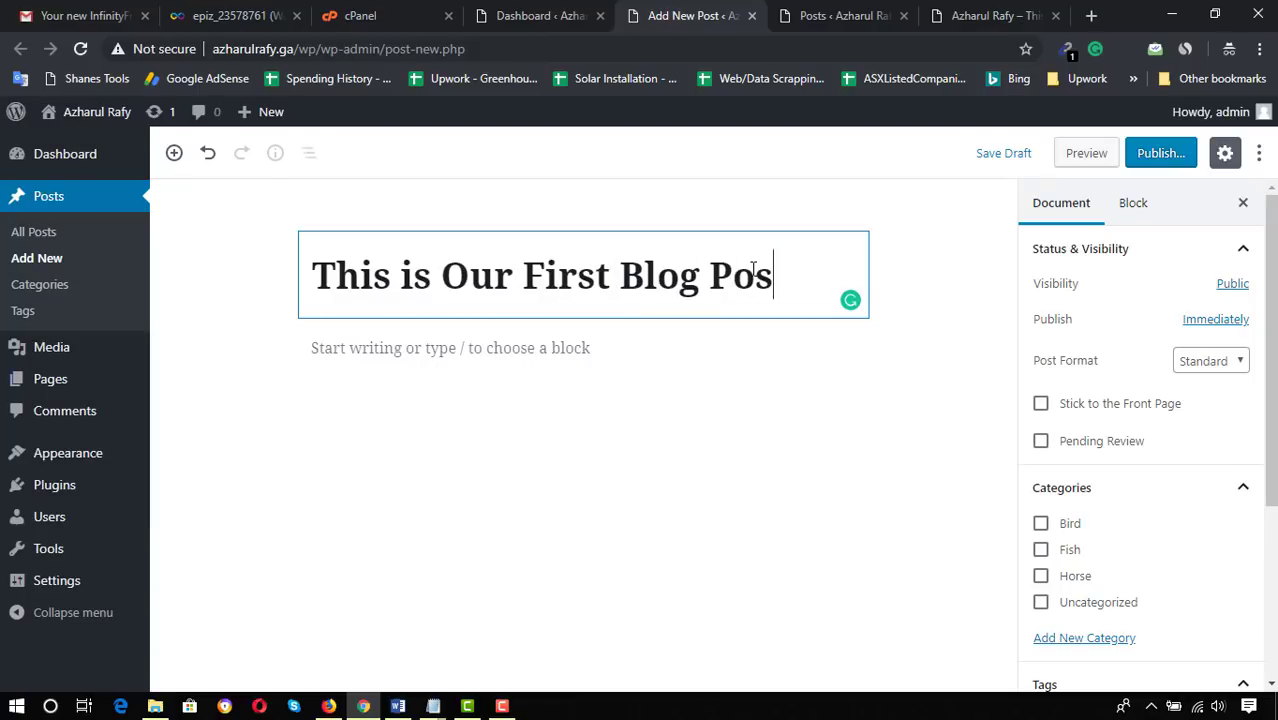
{"action": "type", "text": "t!"}
{"action": "left_click", "coordinate": [588, 391]}
{"action": "left_click", "coordinate": [583, 350]}
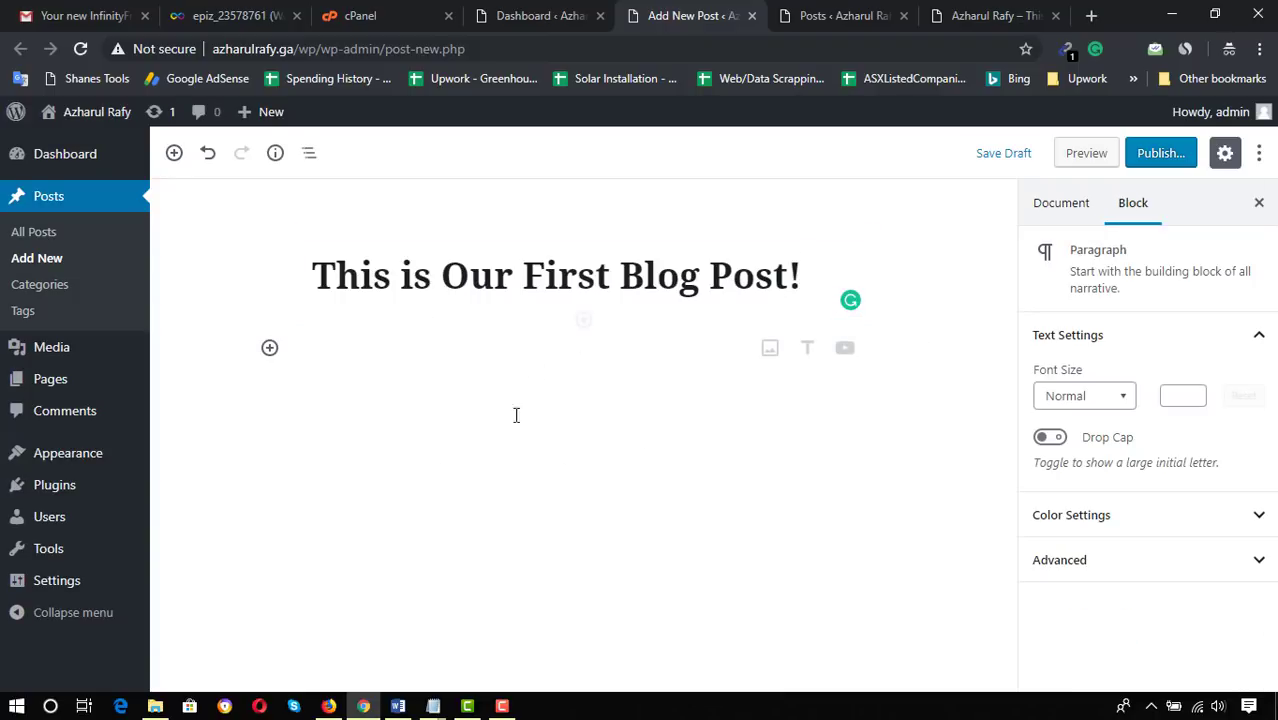
In a new tab, search Google for 'lorem ispum texts' and open the lipsum.com result.
{"action": "left_click", "coordinate": [1104, 6]}
{"action": "type", "text": "lo"}
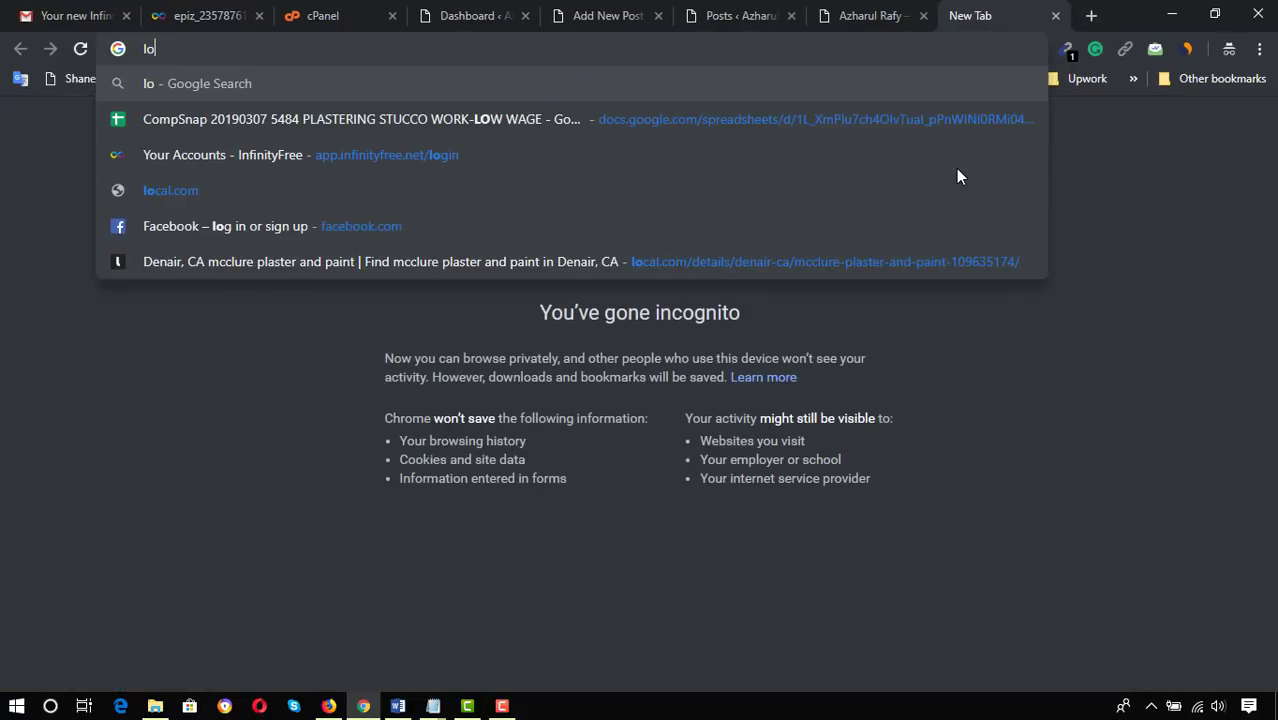
{"action": "type", "text": "rem ispum texts"}
{"action": "key", "text": "Return"}
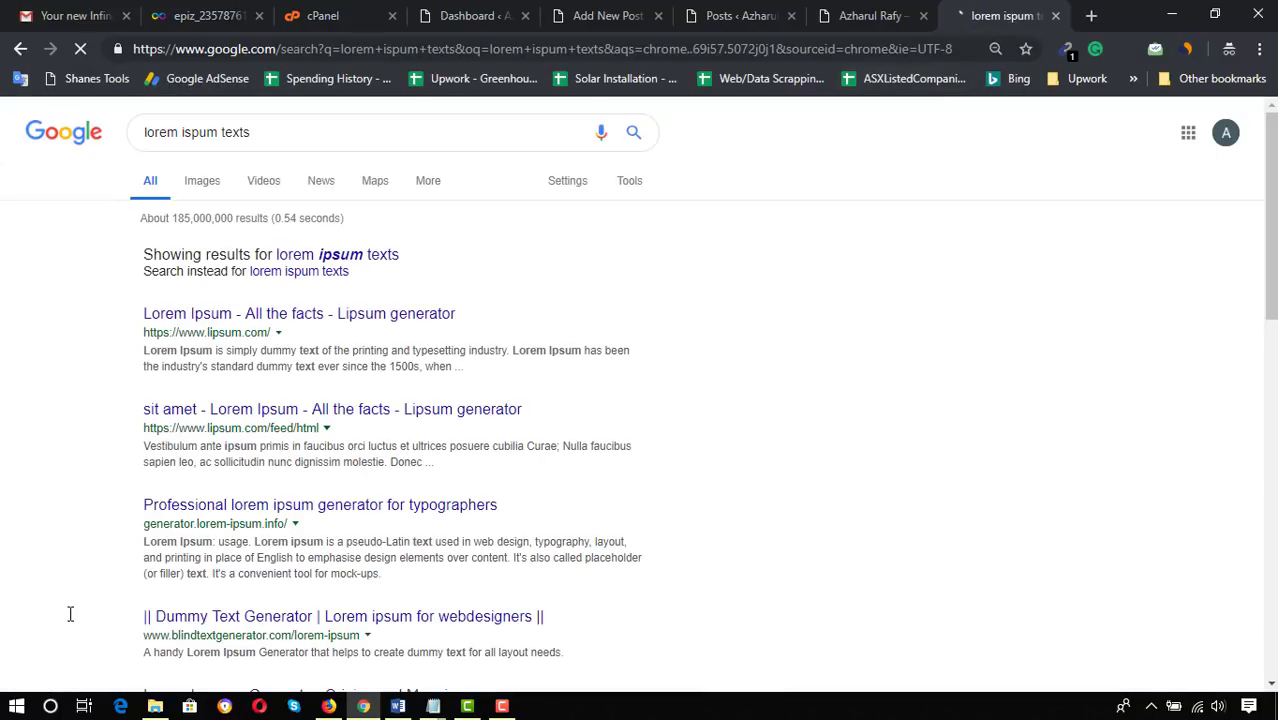
{"action": "left_click", "coordinate": [242, 316]}
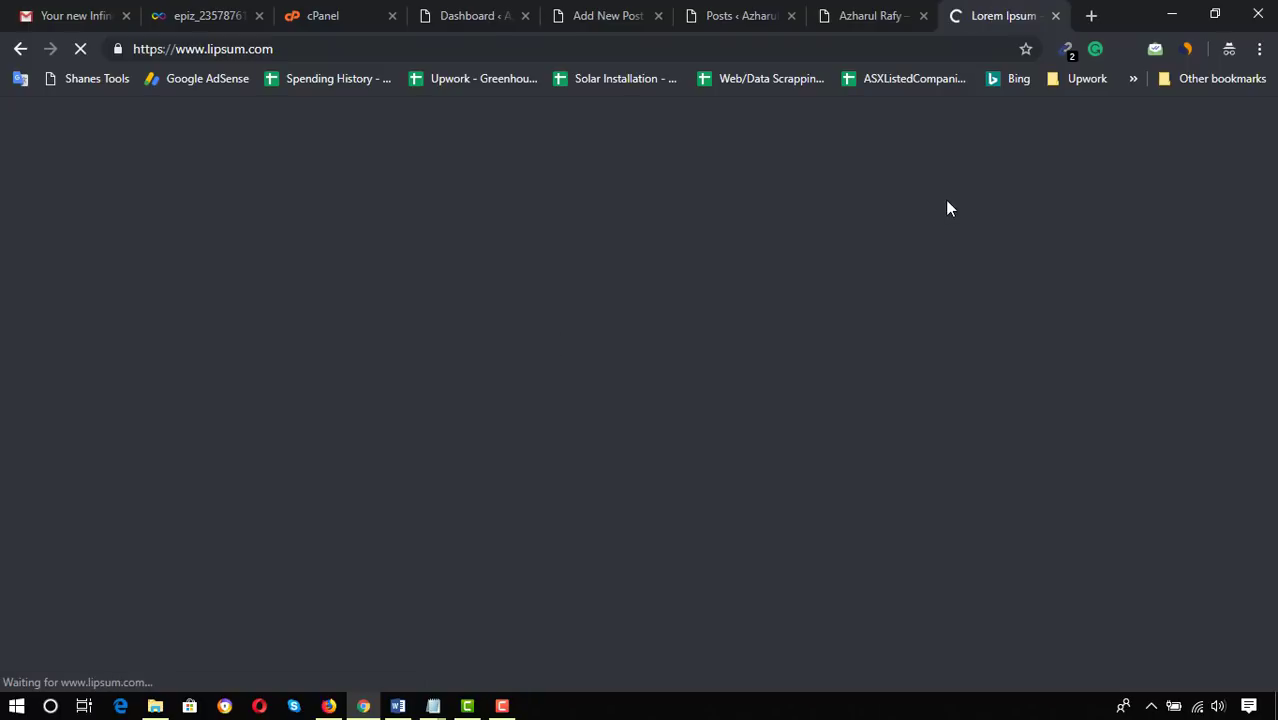
{"action": "scroll", "coordinate": [383, 447], "scroll_direction": "down", "scroll_amount": 5}
{"action": "scroll", "coordinate": [383, 447], "scroll_direction": "up", "scroll_amount": 5}
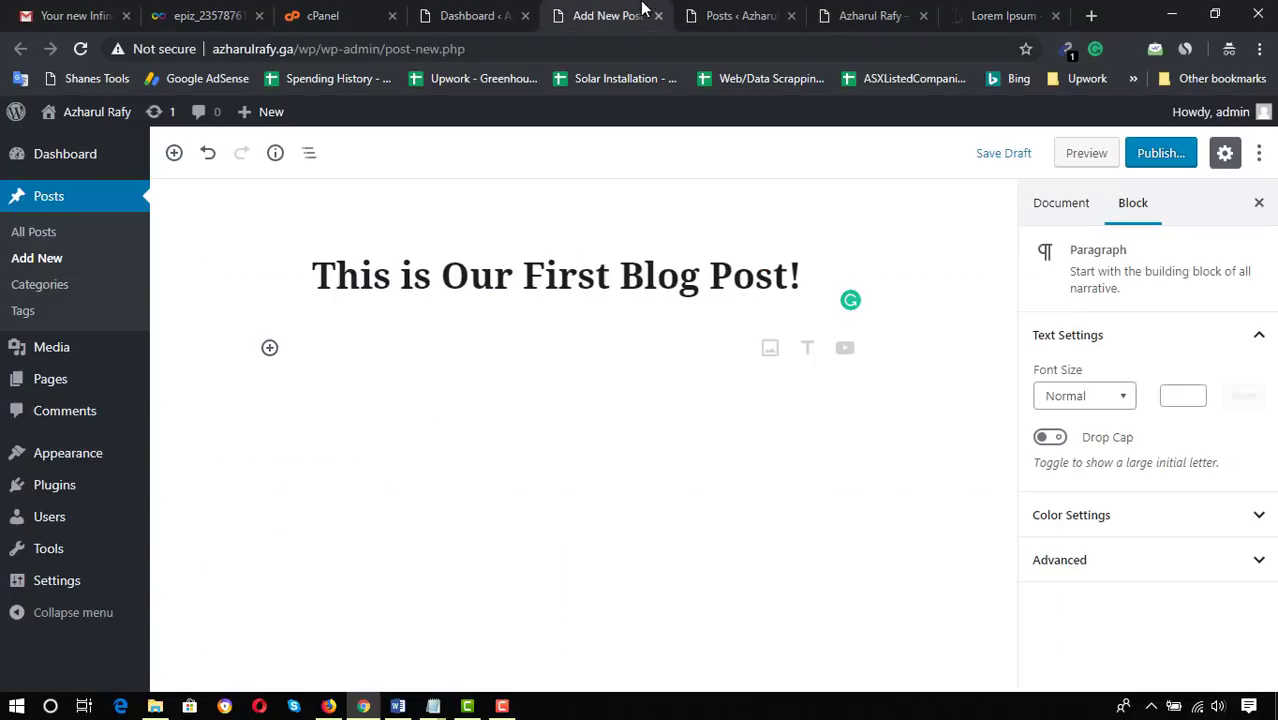
Copy the first Lorem Ipsum paragraph from lipsum.com and paste it below the post title.
{"action": "left_click", "coordinate": [612, 15]}
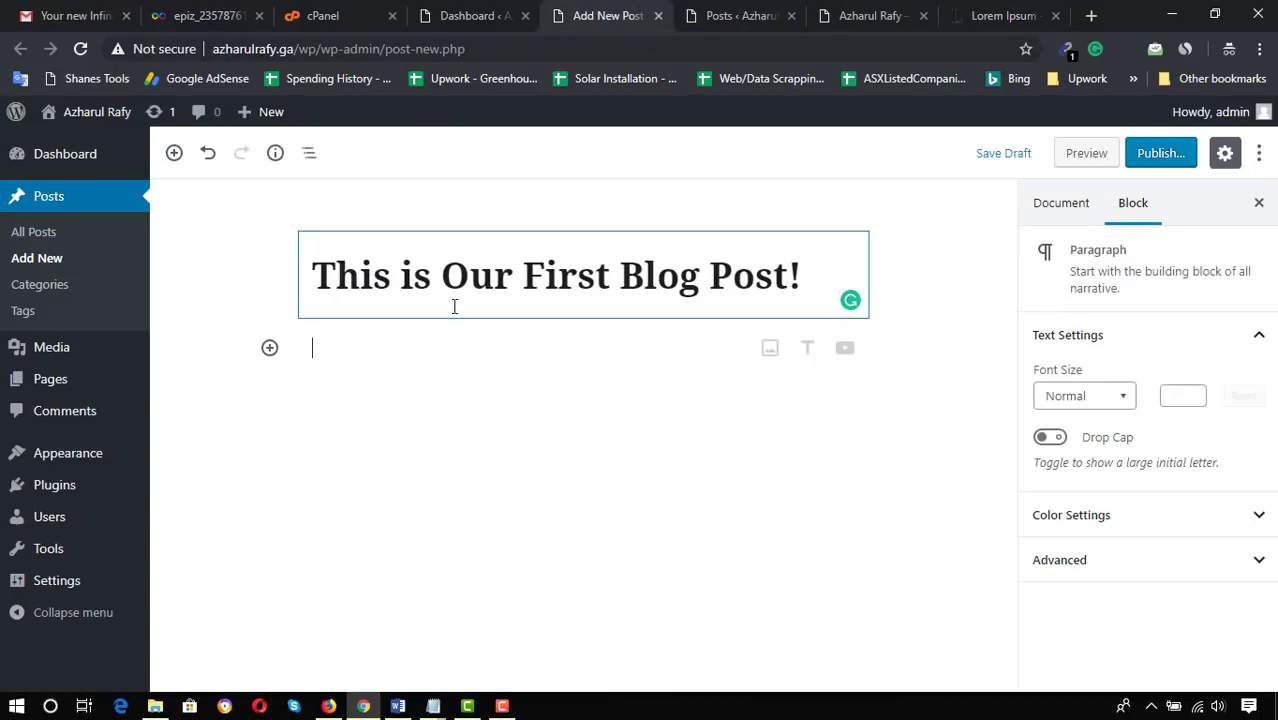
{"action": "left_click", "coordinate": [447, 388]}
{"action": "left_click", "coordinate": [1015, 14]}
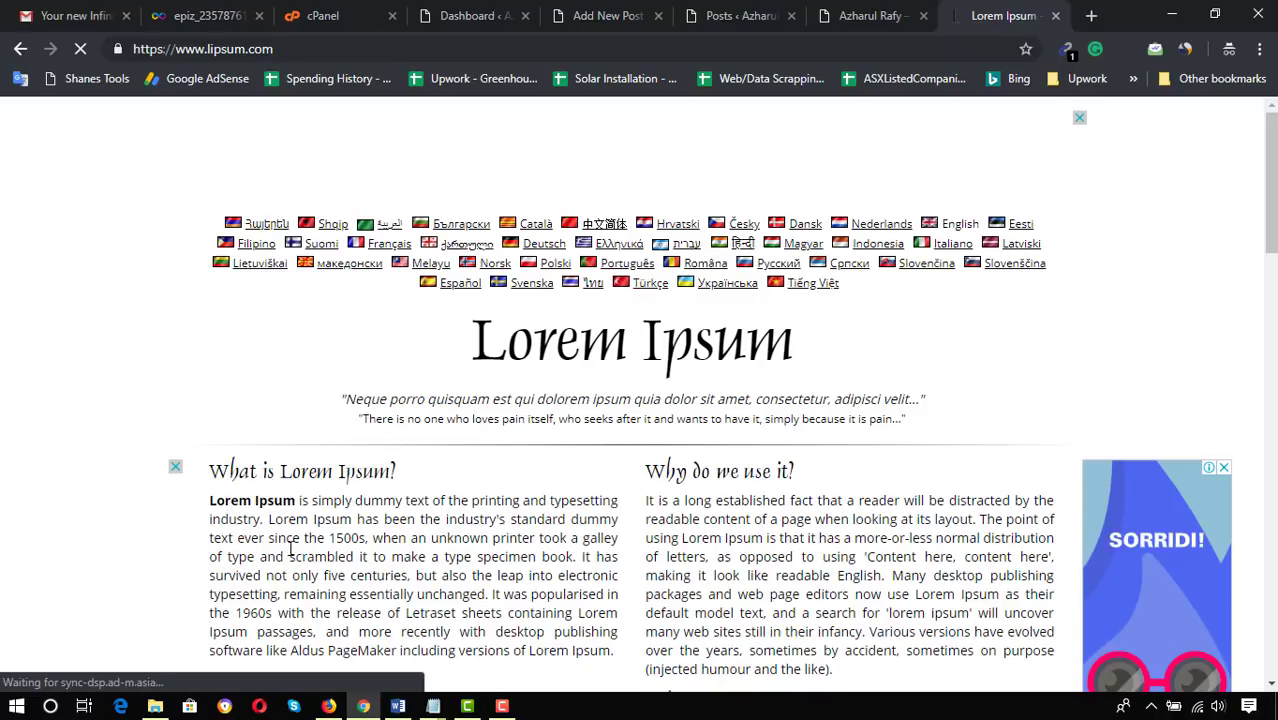
{"action": "double_click", "coordinate": [230, 500]}
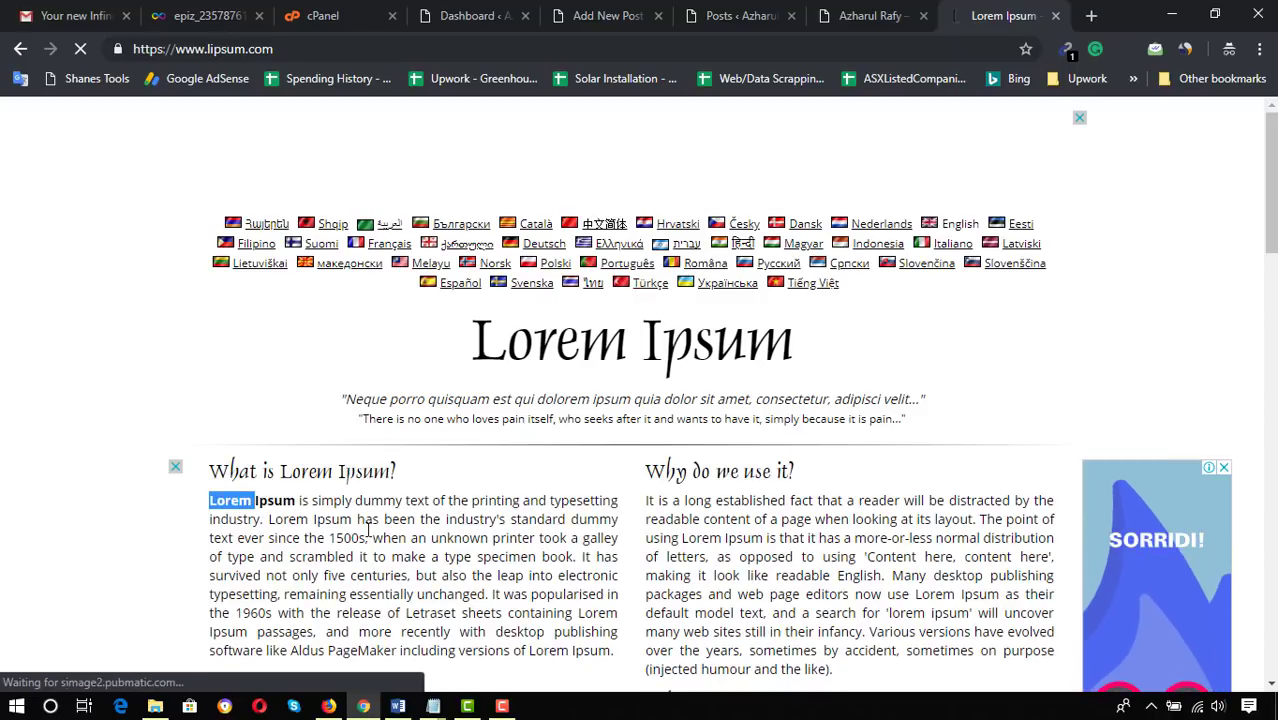
{"action": "scroll", "coordinate": [530, 530], "scroll_direction": "down", "scroll_amount": 3}
{"action": "left_click", "coordinate": [551, 508], "text": "shift"}
{"action": "left_click_drag", "start_coordinate": [575, 390], "coordinate": [613, 277]}
{"action": "key", "text": "ctrl+c"}
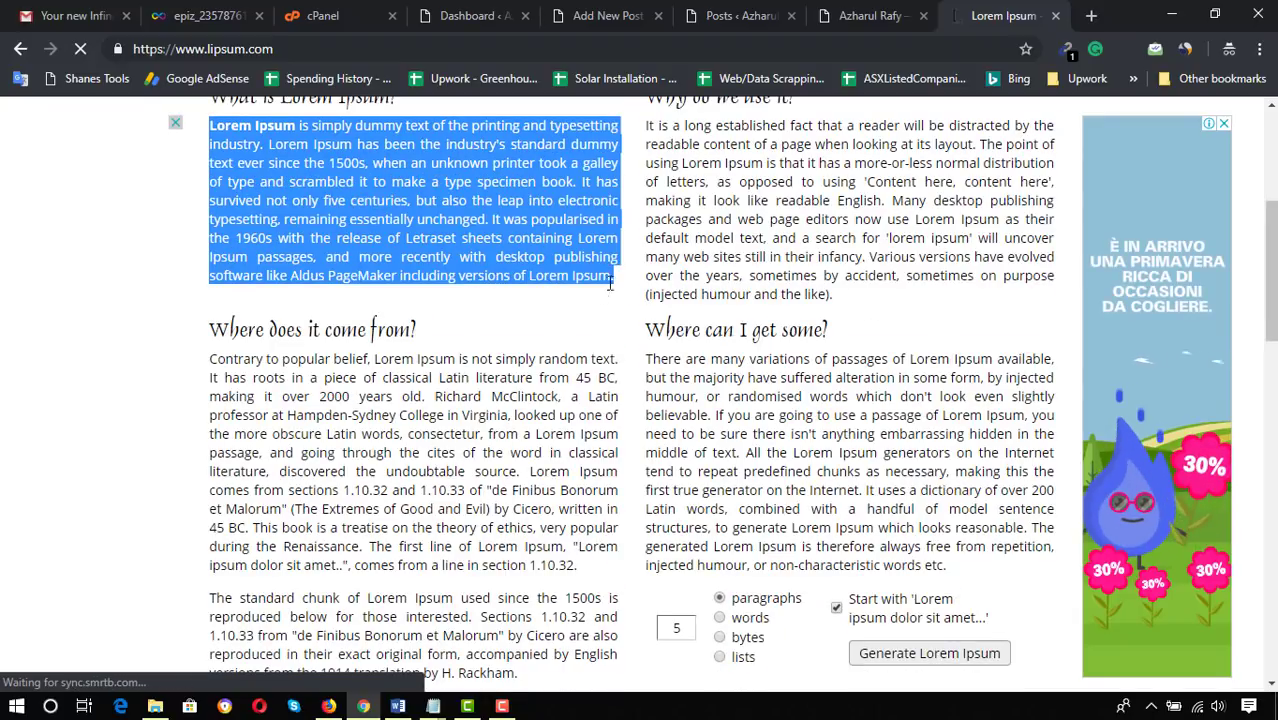
{"action": "left_click", "coordinate": [874, 12]}
{"action": "left_click", "coordinate": [735, 12]}
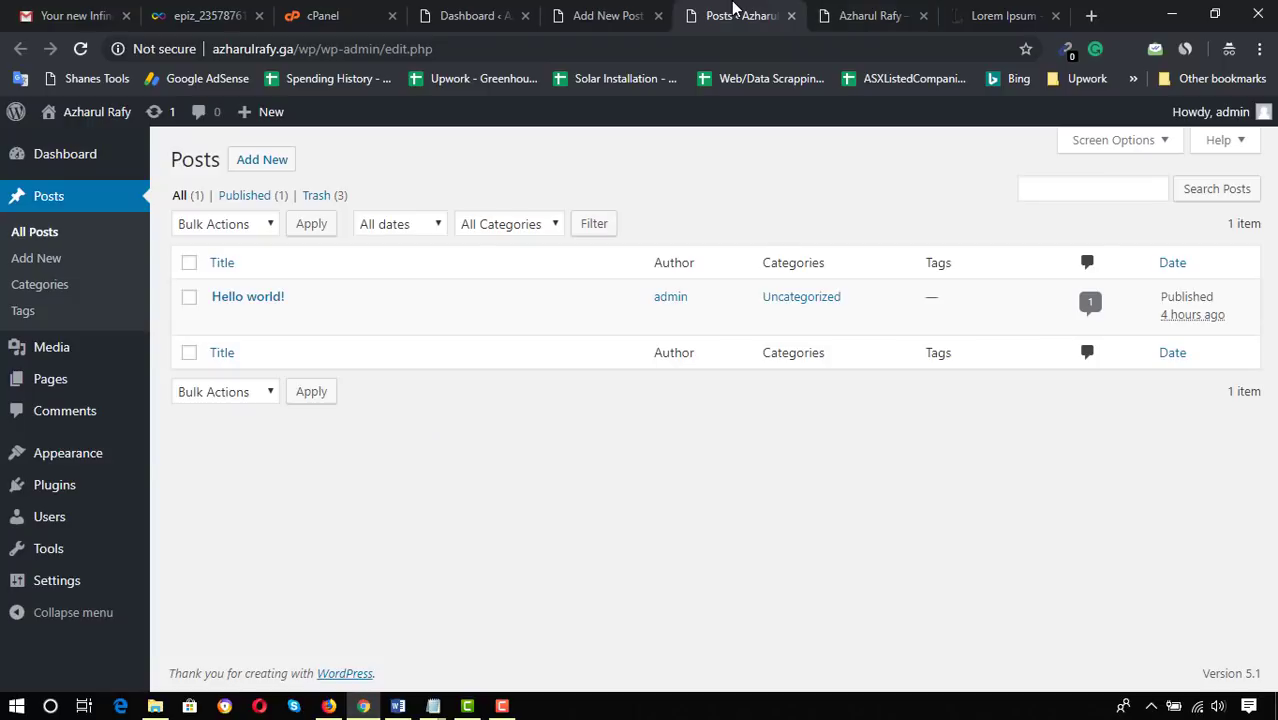
{"action": "left_click", "coordinate": [597, 12]}
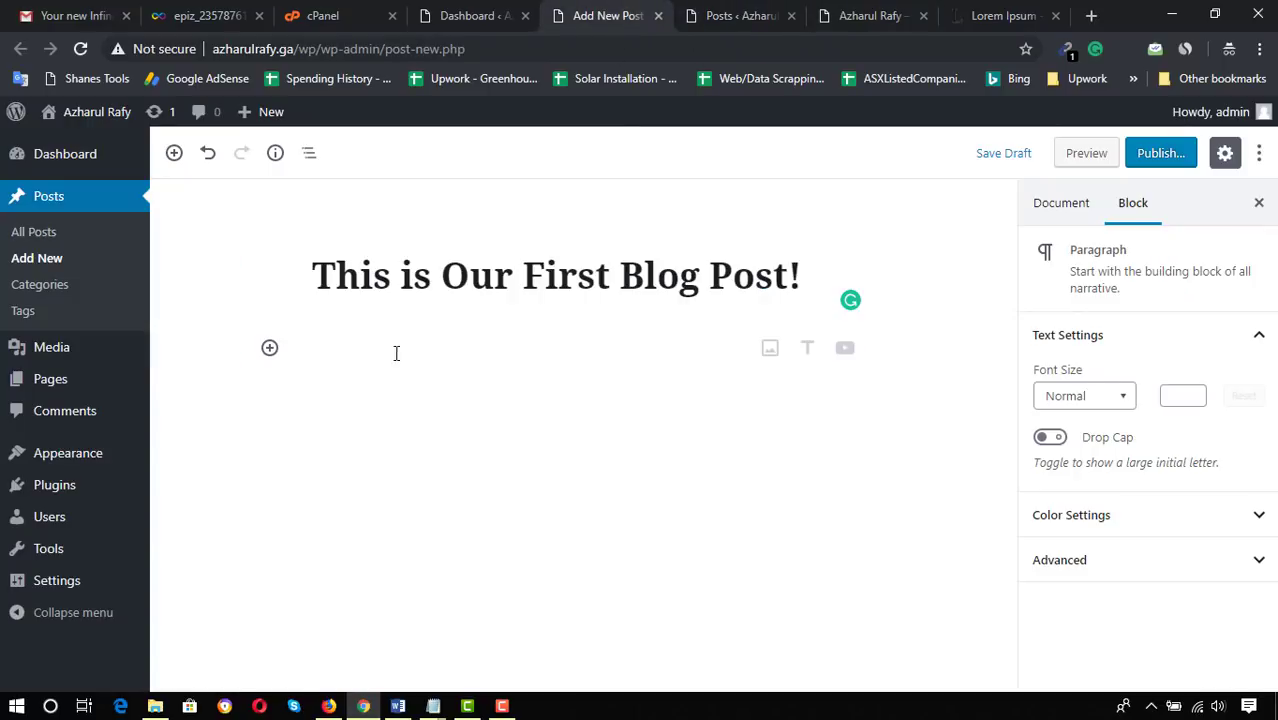
{"action": "key", "text": "ctrl+v"}
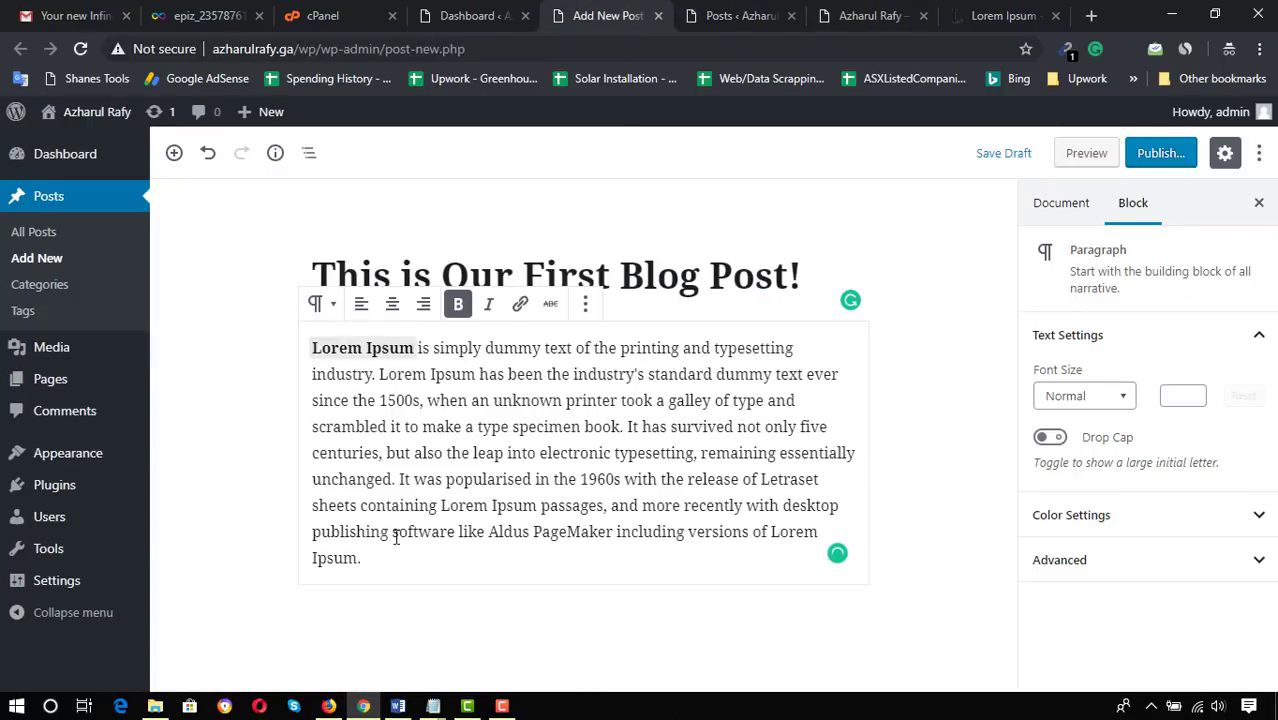
Add a new empty paragraph and select lipsum.com's 'The standard chunk' paragraph.
{"action": "left_click", "coordinate": [392, 555]}
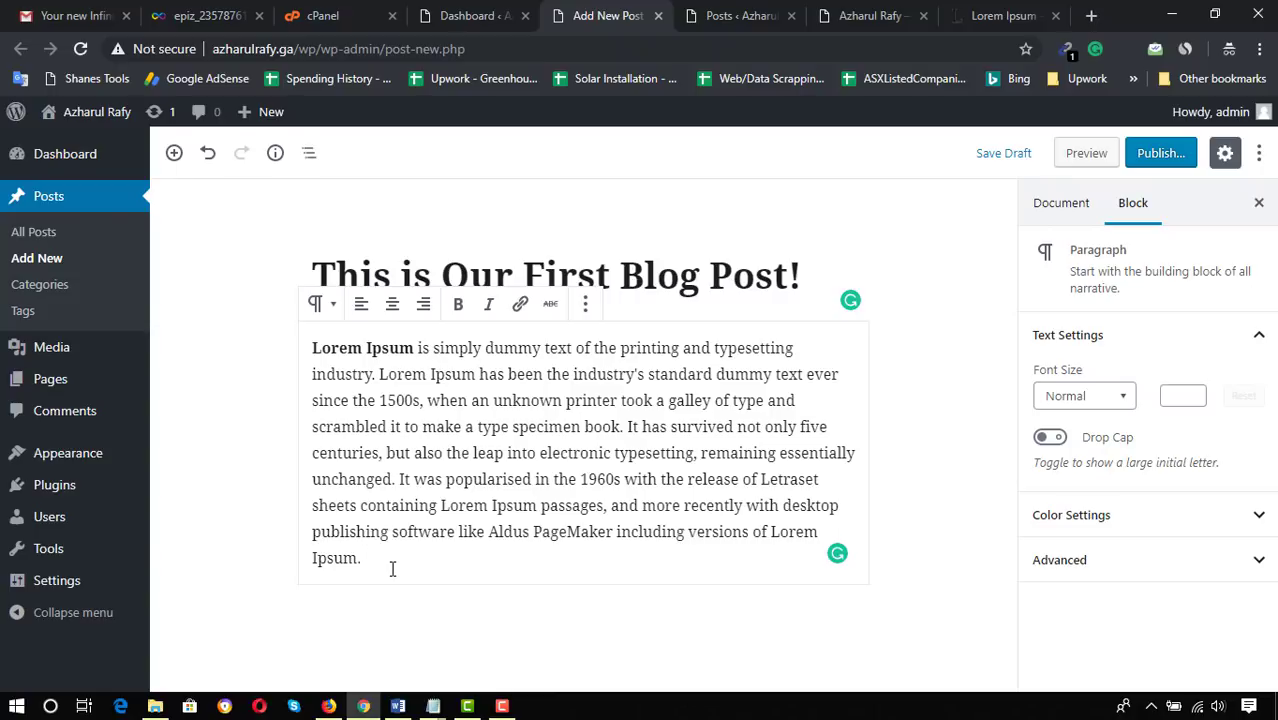
{"action": "key", "text": "Return"}
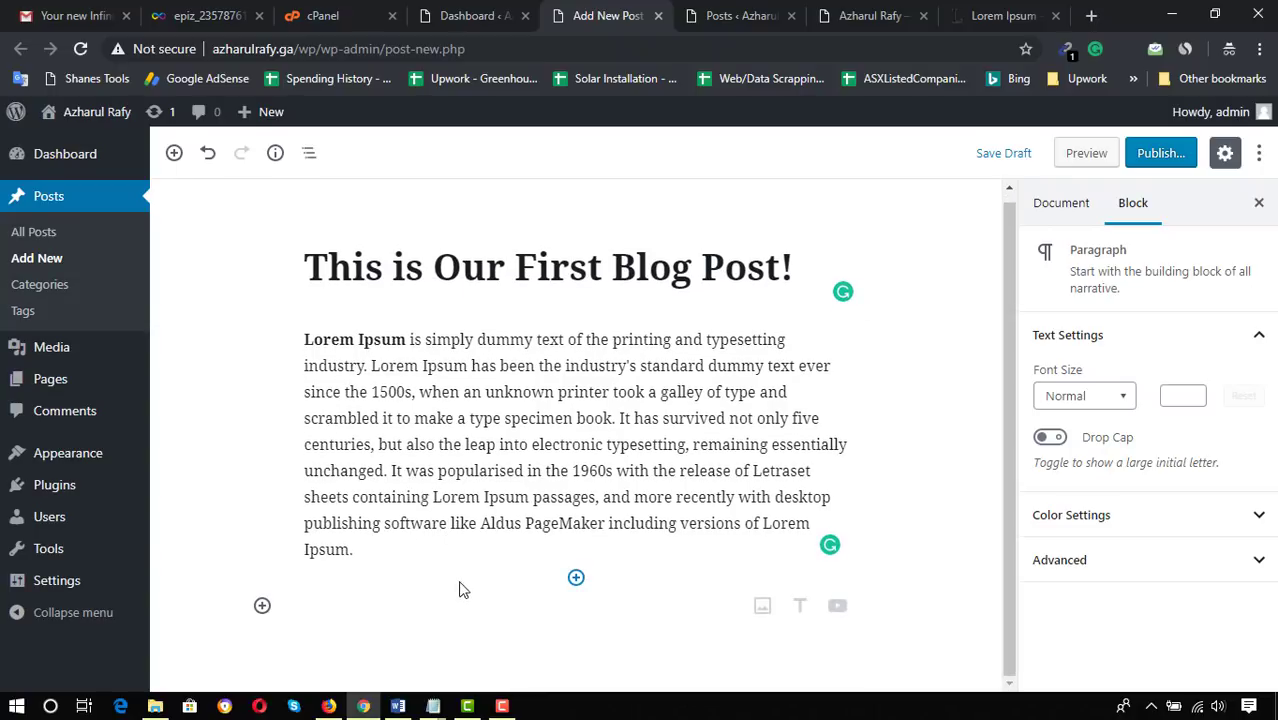
{"action": "left_click", "coordinate": [1029, 14]}
{"action": "scroll", "coordinate": [316, 440], "scroll_direction": "down", "scroll_amount": 3}
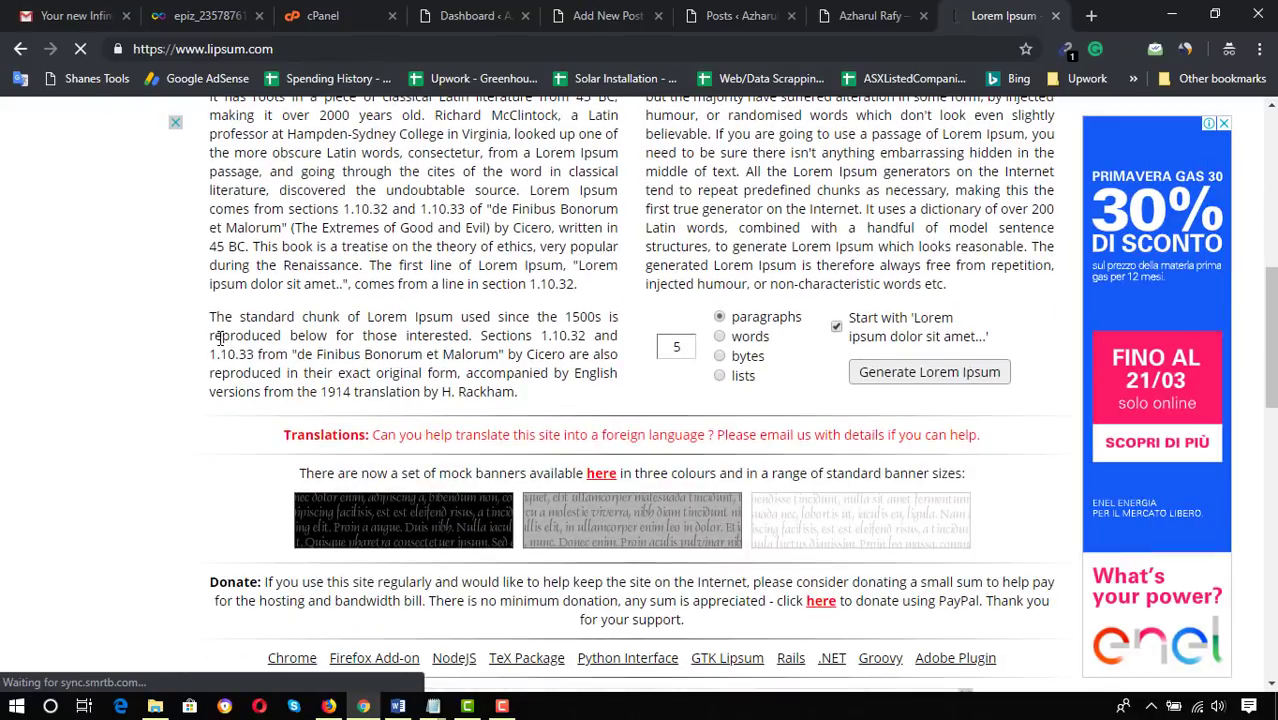
{"action": "left_click_drag", "start_coordinate": [211, 316], "coordinate": [557, 396]}
{"action": "key", "text": "ctrl+c"}
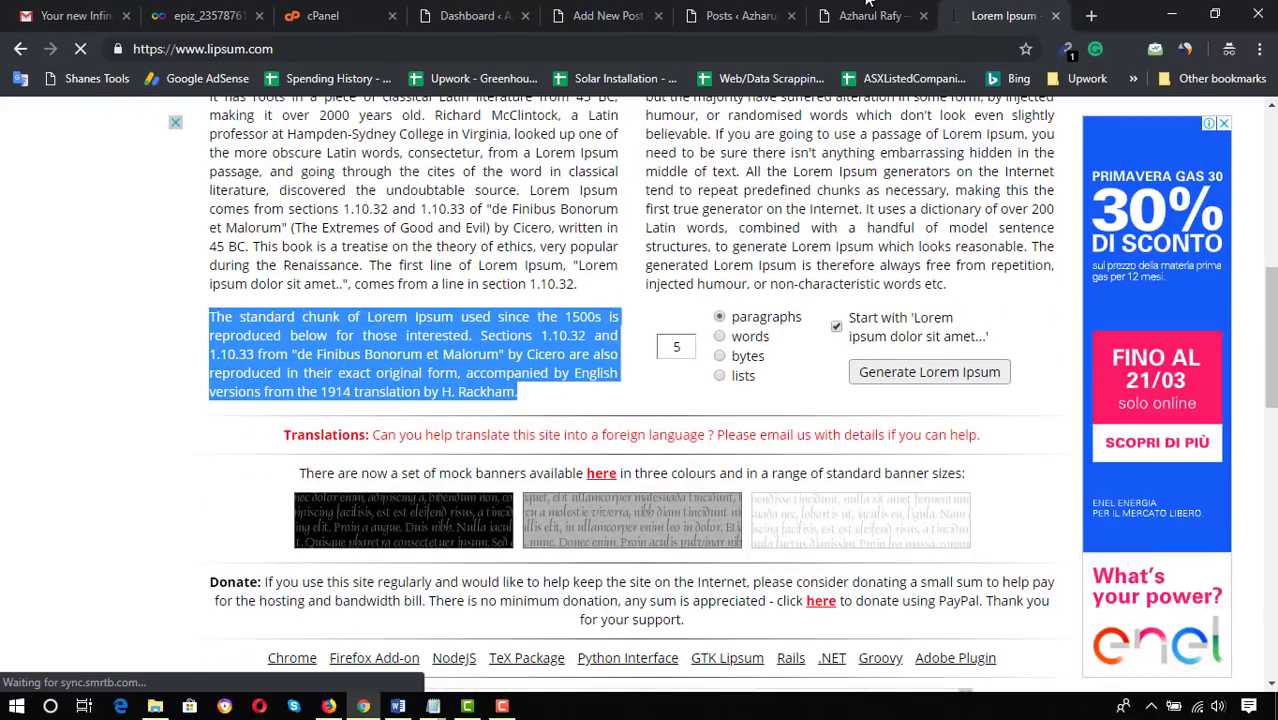
Paste 'The standard chunk' paragraph into the new block and add an empty paragraph after it.
{"action": "left_click", "coordinate": [866, 8]}
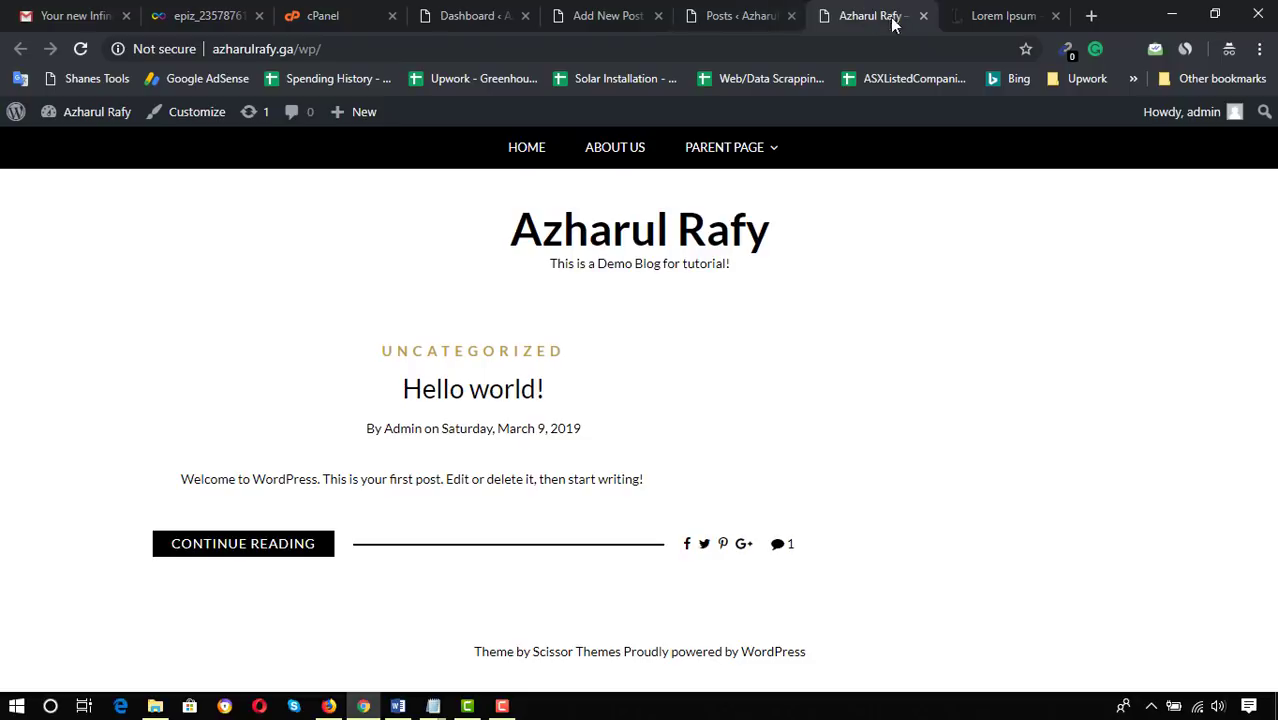
{"action": "left_click", "coordinate": [780, 22]}
{"action": "left_click", "coordinate": [792, 16]}
{"action": "left_click", "coordinate": [607, 16]}
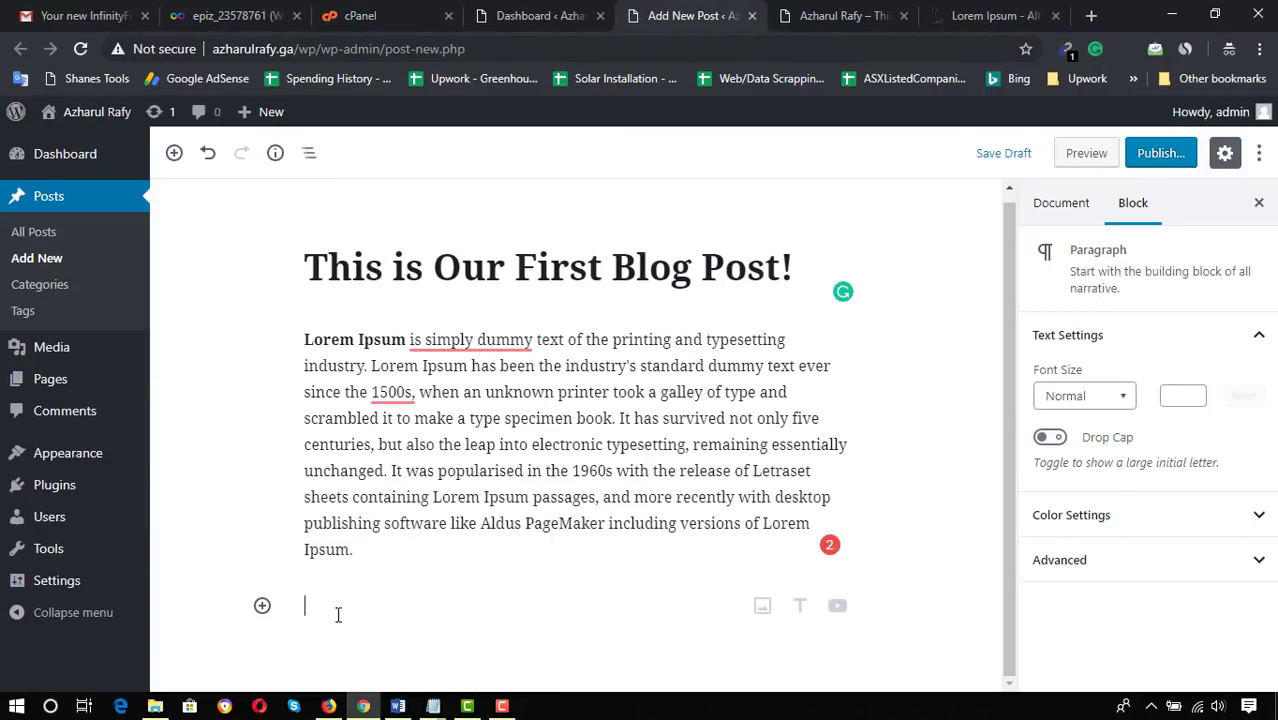
{"action": "key", "text": "ctrl+v"}
{"action": "scroll", "coordinate": [333, 607], "scroll_direction": "down", "scroll_amount": 1}
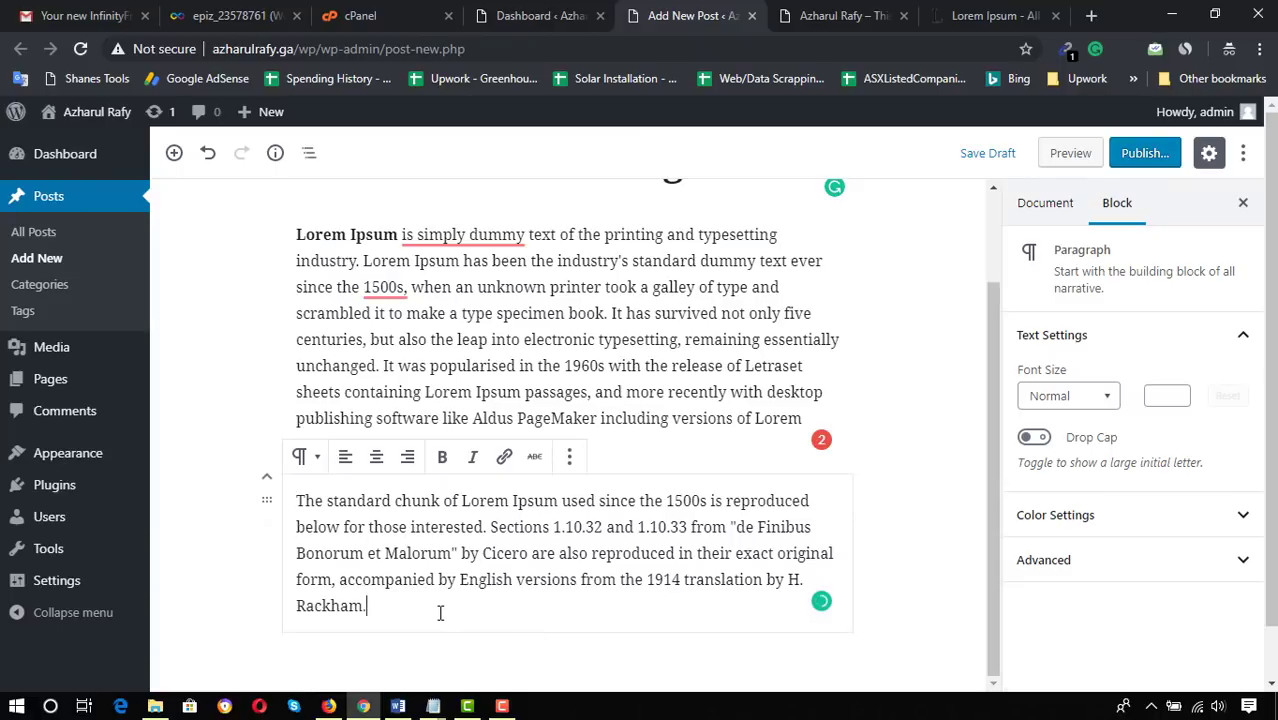
{"action": "key", "text": "Return"}
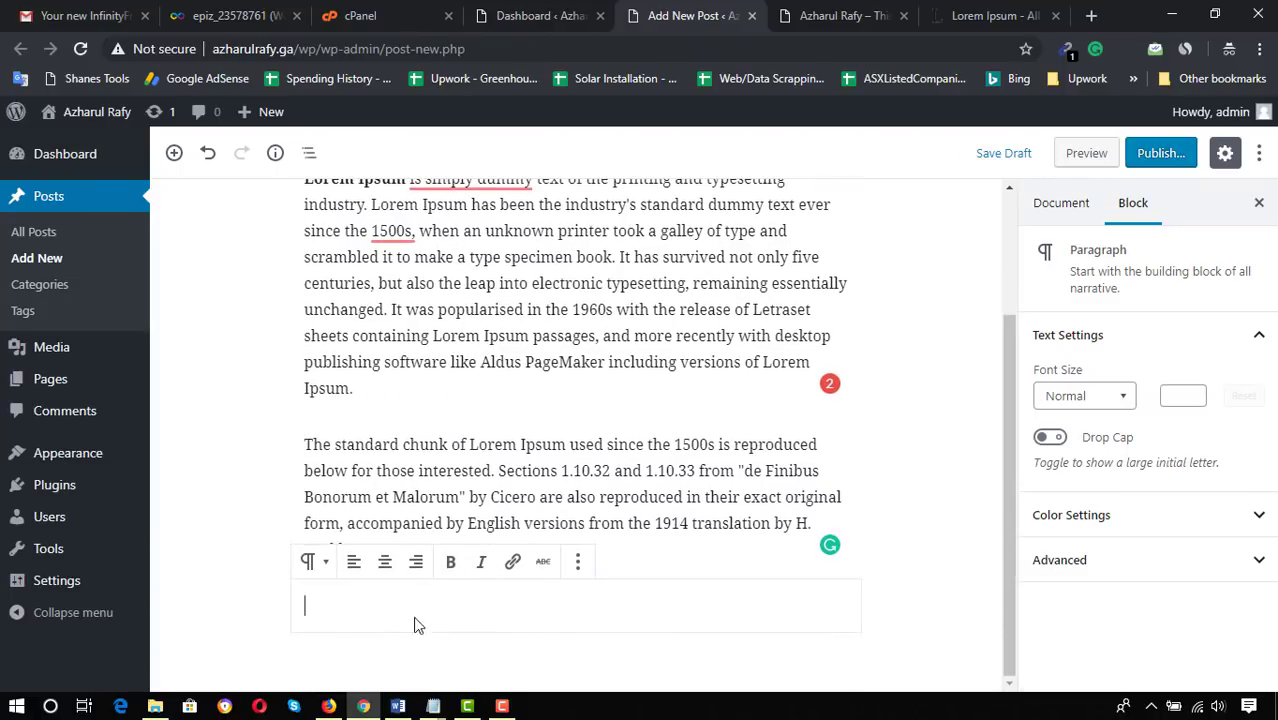
{"action": "scroll", "coordinate": [542, 362], "scroll_direction": "up", "scroll_amount": 2}
{"action": "scroll", "coordinate": [590, 309], "scroll_direction": "down", "scroll_amount": 2}
Insert an Image block and upload horse-web.jpg into it.
{"action": "left_click", "coordinate": [179, 164]}
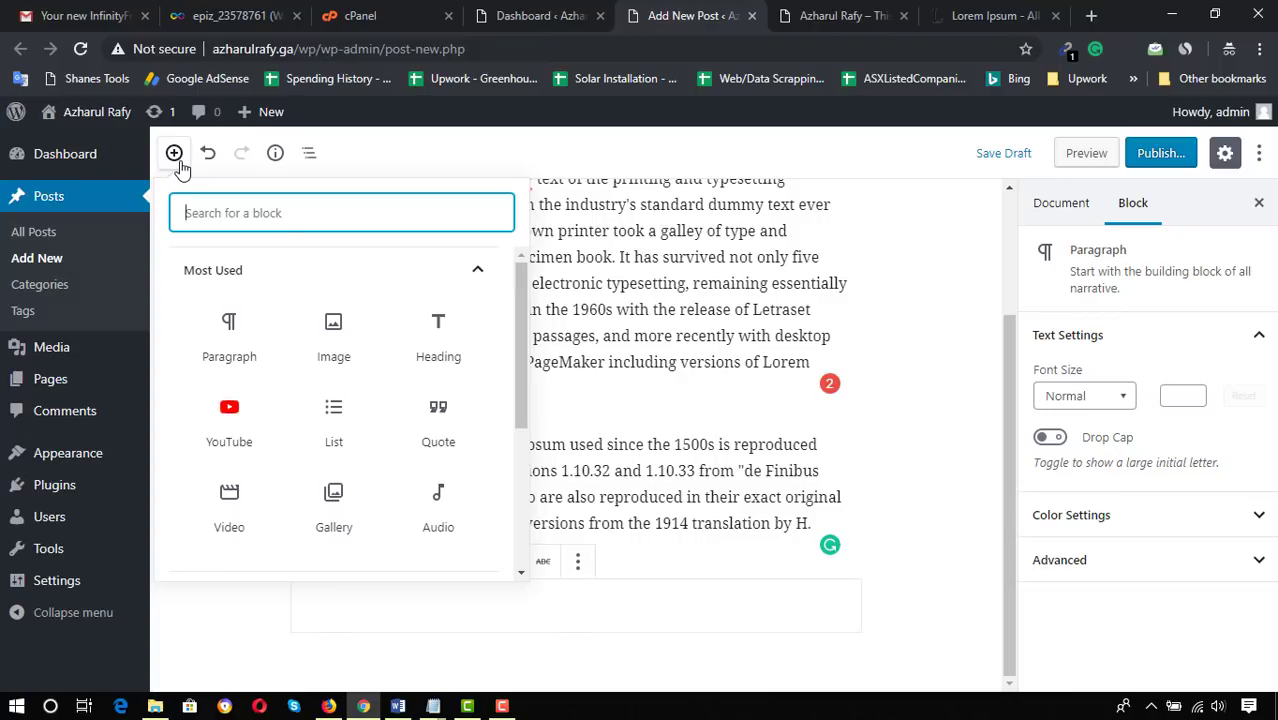
{"action": "left_click", "coordinate": [343, 357]}
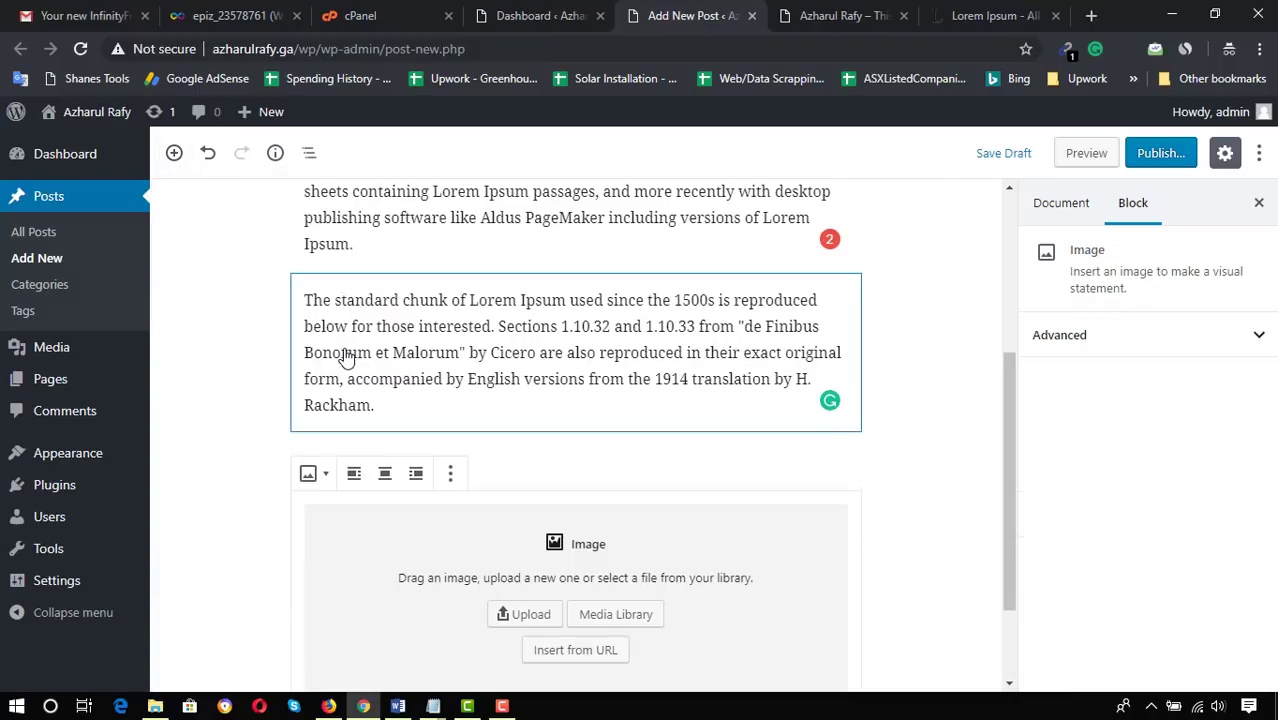
{"action": "left_click", "coordinate": [531, 615]}
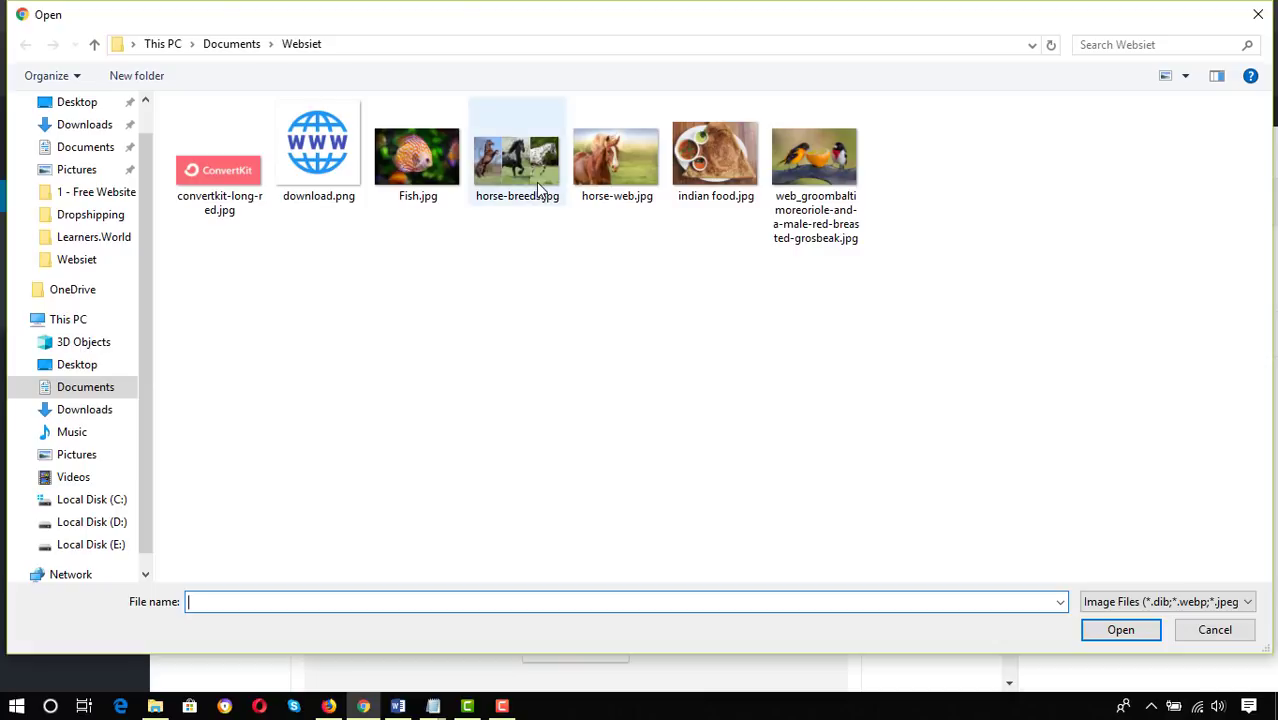
{"action": "double_click", "coordinate": [645, 182]}
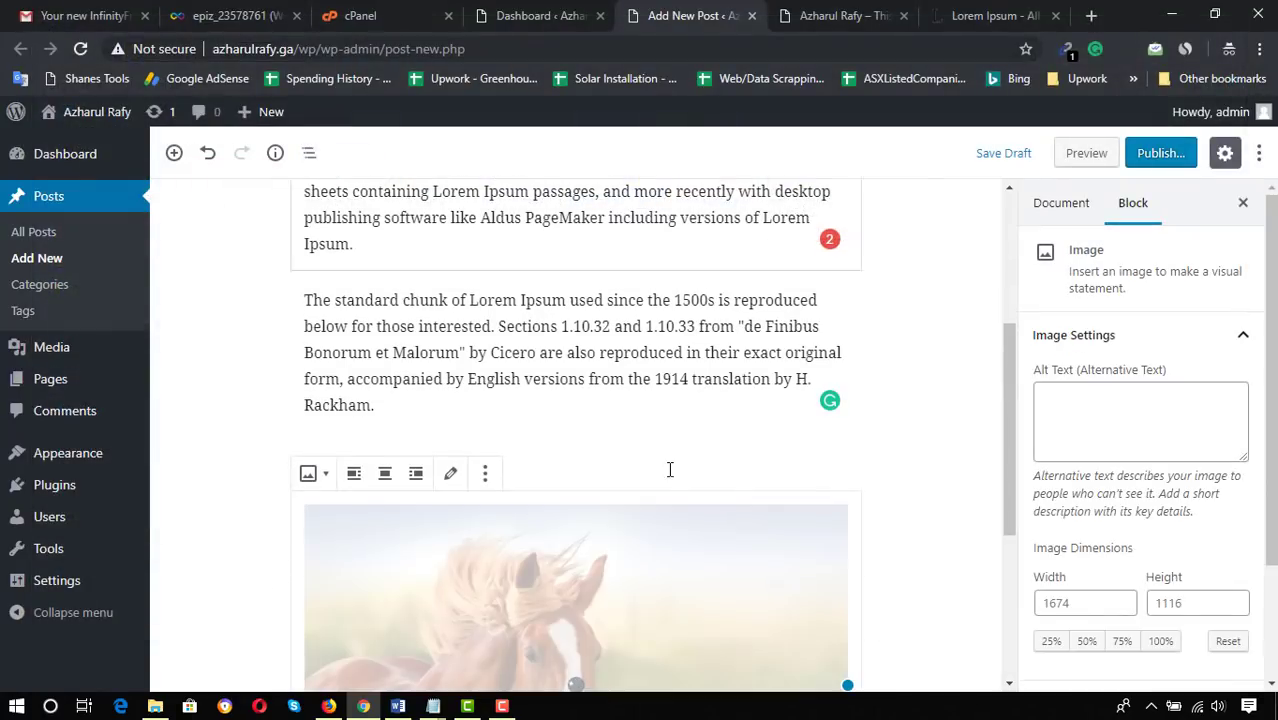
{"action": "scroll", "coordinate": [741, 517], "scroll_direction": "down", "scroll_amount": 3}
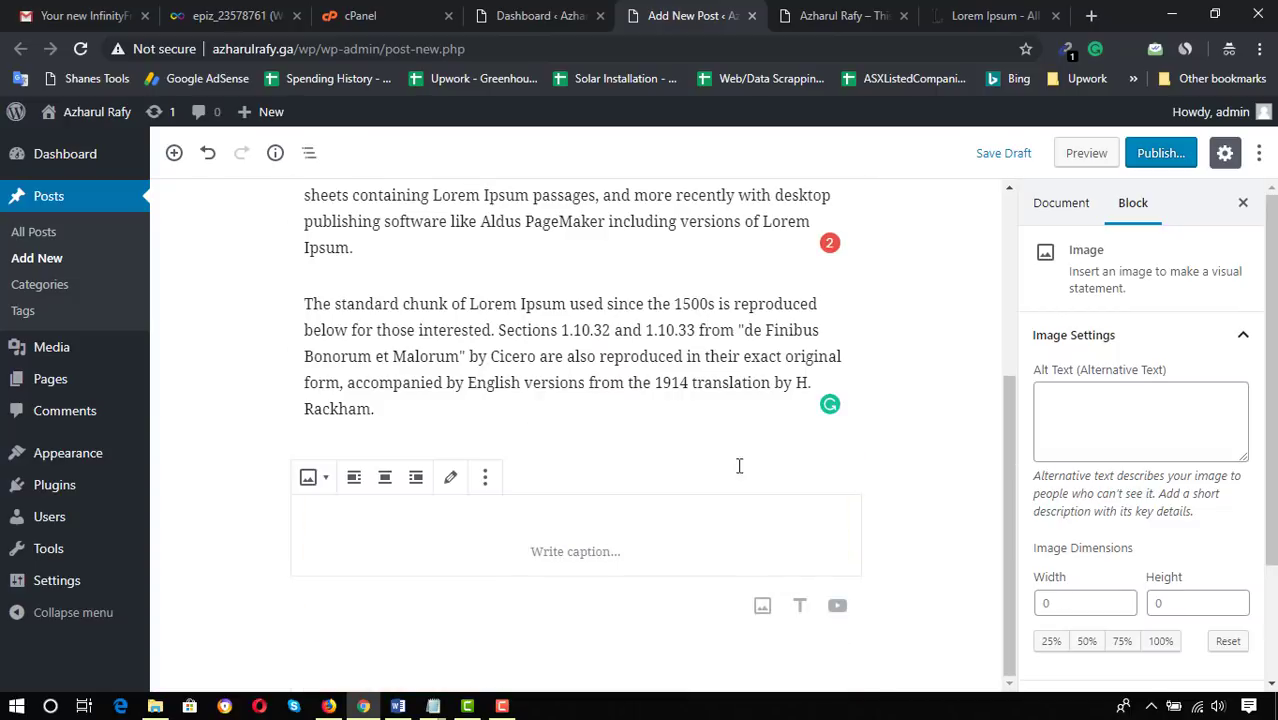
{"action": "scroll", "coordinate": [577, 452], "scroll_direction": "down", "scroll_amount": 1}
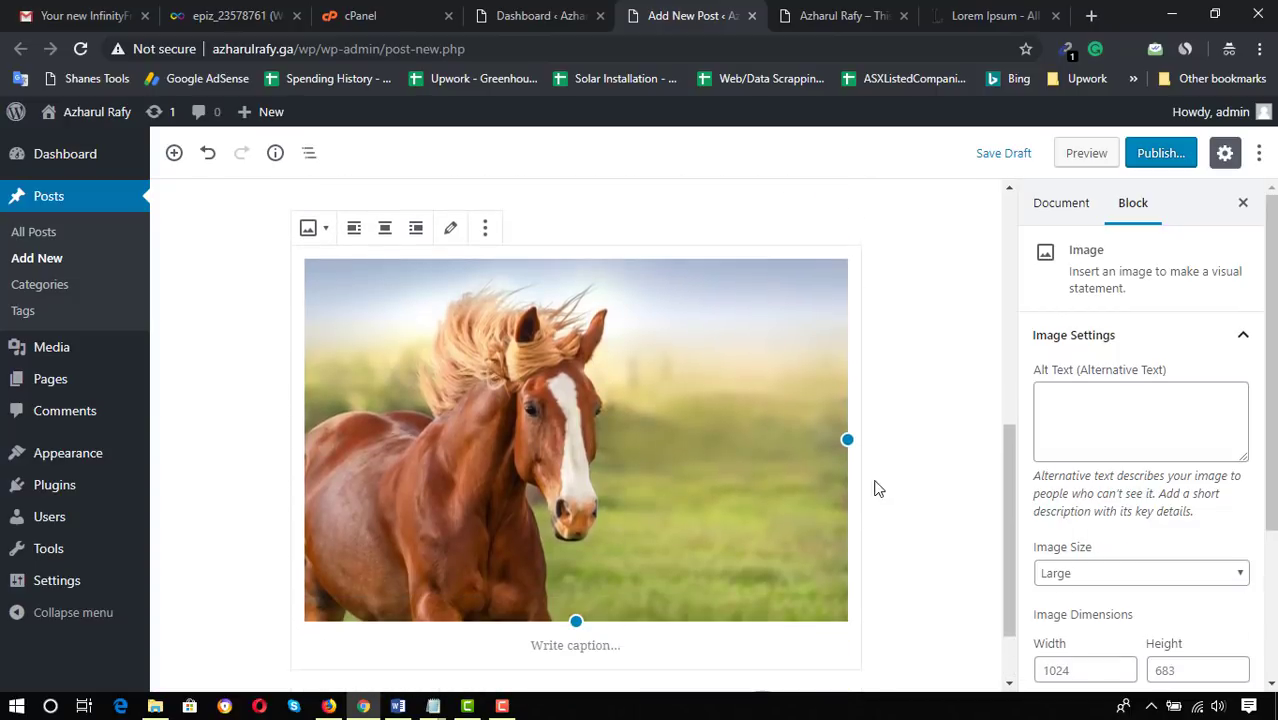
Look at the image's alt-text setting, then show the post's Document settings in the sidebar.
{"action": "left_click", "coordinate": [1090, 417]}
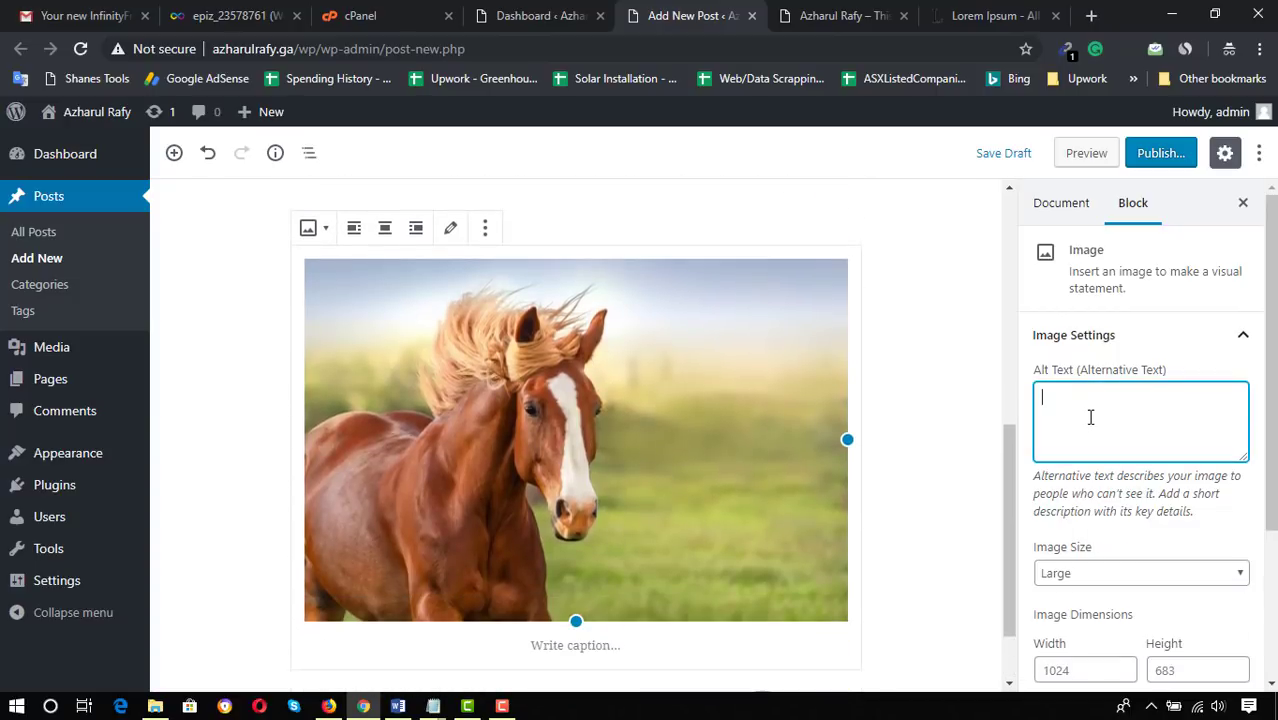
{"action": "scroll", "coordinate": [1130, 513], "scroll_direction": "down", "scroll_amount": 2}
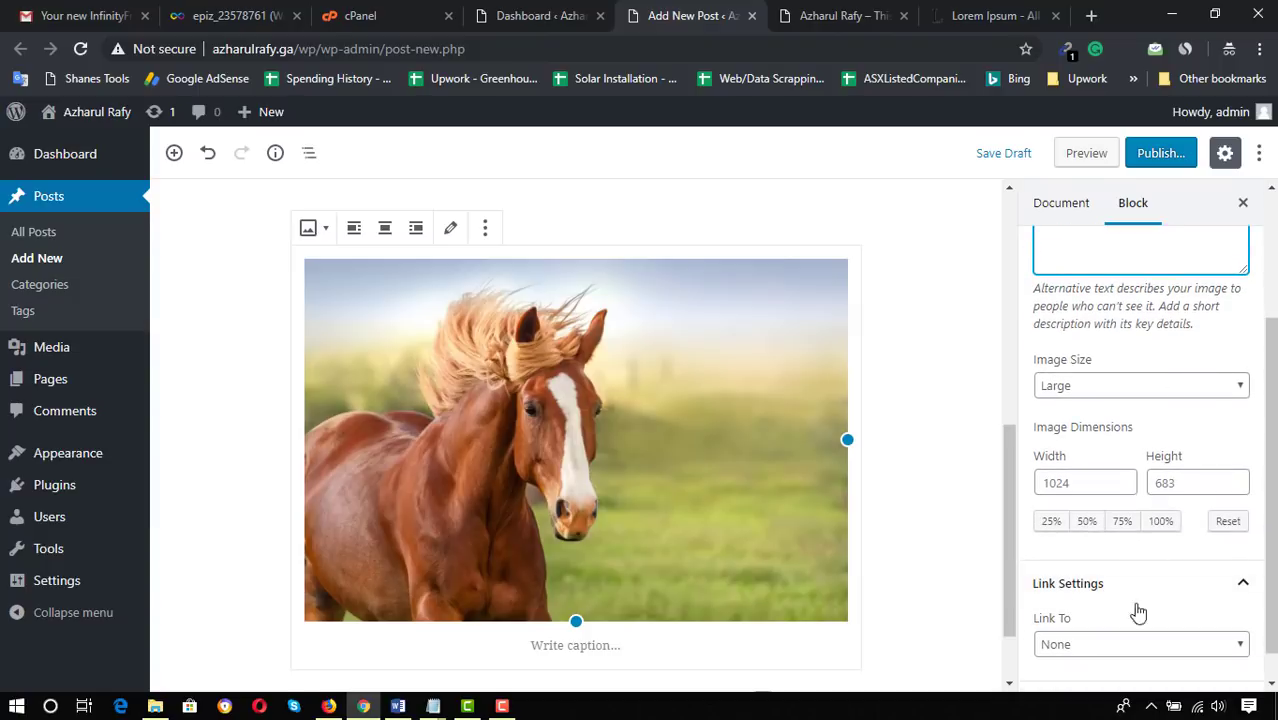
{"action": "scroll", "coordinate": [1135, 611], "scroll_direction": "down", "scroll_amount": 1}
{"action": "scroll", "coordinate": [1130, 502], "scroll_direction": "up", "scroll_amount": 2}
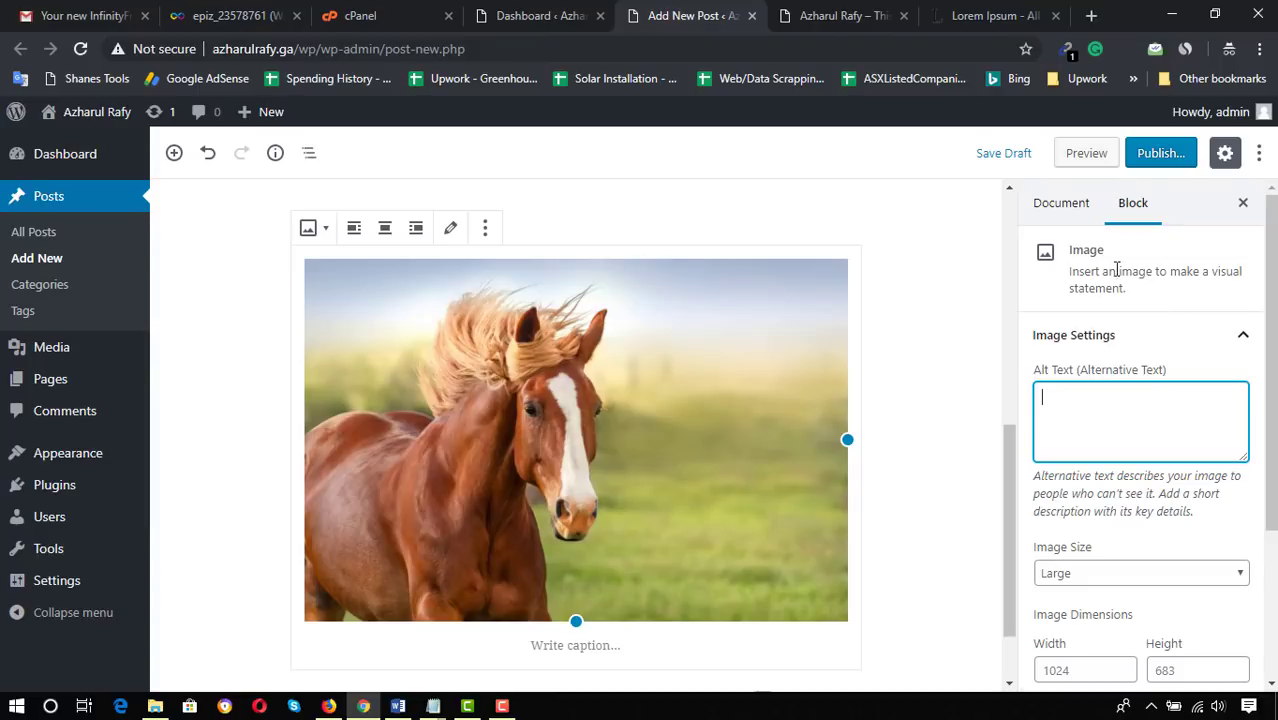
{"action": "scroll", "coordinate": [1113, 521], "scroll_direction": "down", "scroll_amount": 2}
{"action": "scroll", "coordinate": [1112, 562], "scroll_direction": "up", "scroll_amount": 2}
{"action": "left_click", "coordinate": [1068, 235]}
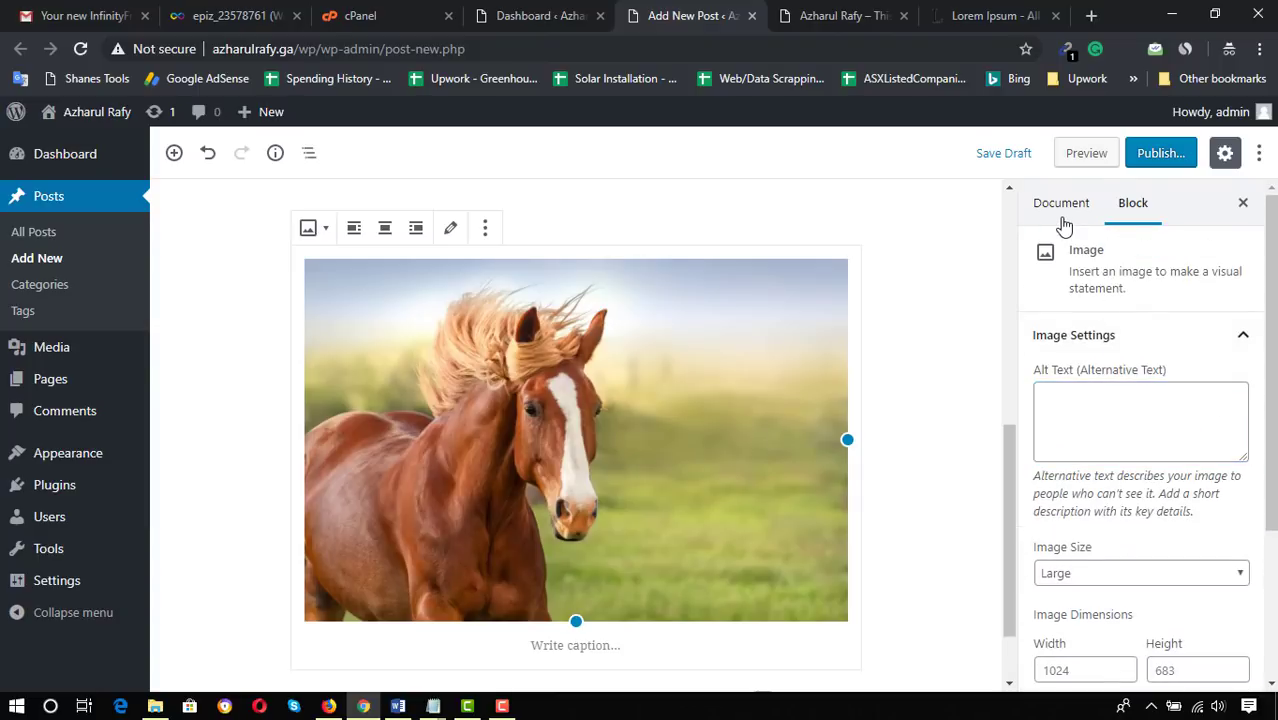
{"action": "left_click", "coordinate": [1061, 205]}
{"action": "scroll", "coordinate": [756, 590], "scroll_direction": "up", "scroll_amount": 6}
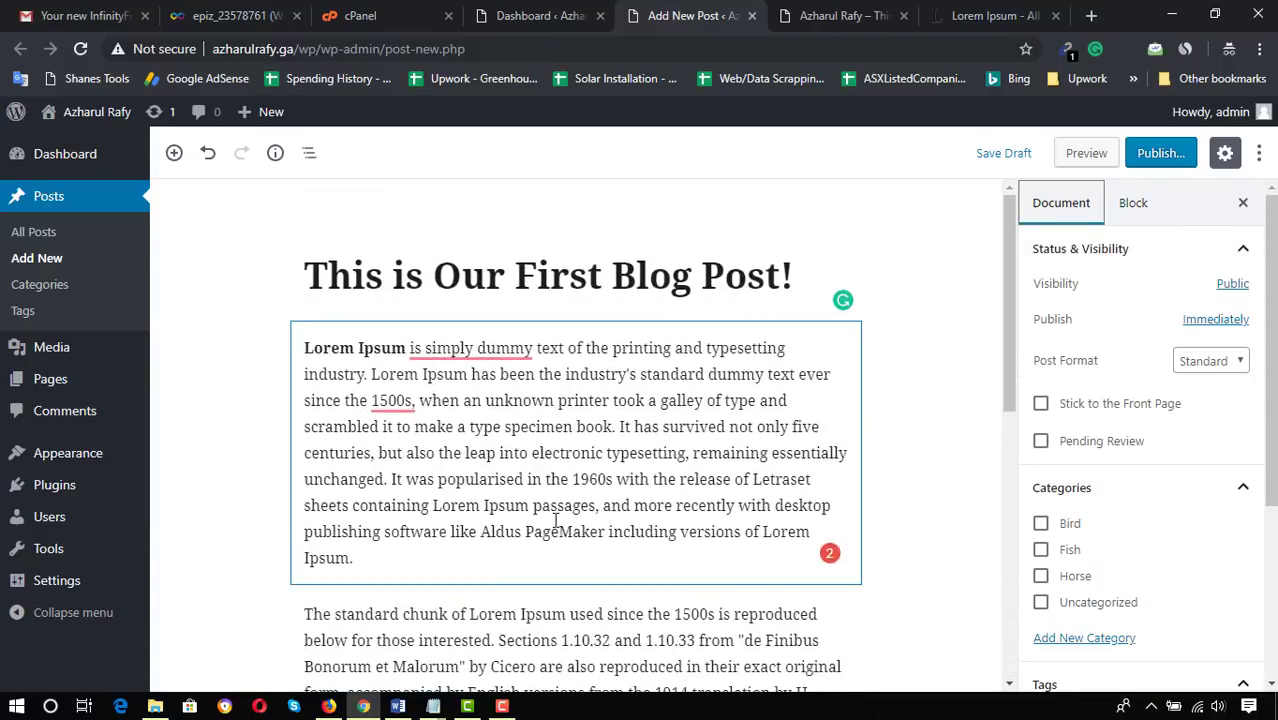
{"action": "scroll", "coordinate": [640, 520], "scroll_direction": "down", "scroll_amount": 5}
{"action": "scroll", "coordinate": [856, 514], "scroll_direction": "down", "scroll_amount": 2}
Paste the 'There are many variations of passages' paragraph below the horse image, then add an empty paragraph.
{"action": "left_click", "coordinate": [762, 673]}
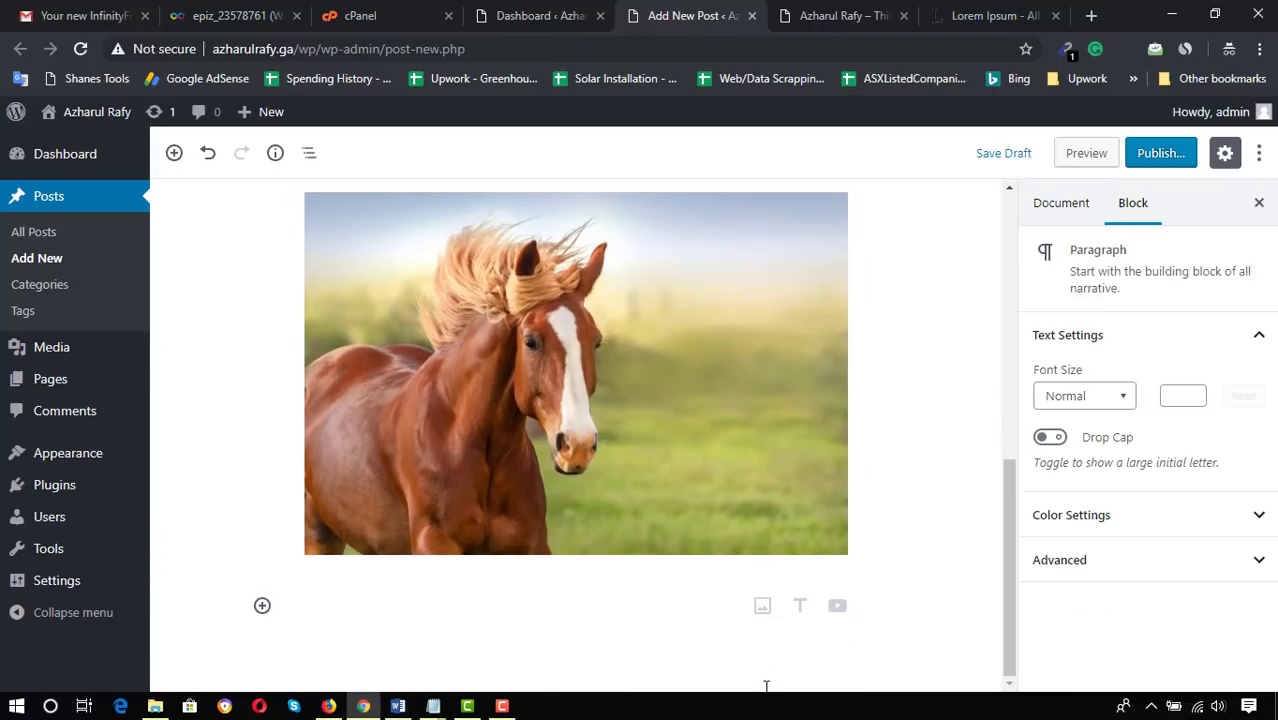
{"action": "left_click", "coordinate": [843, 15]}
{"action": "left_click", "coordinate": [992, 15]}
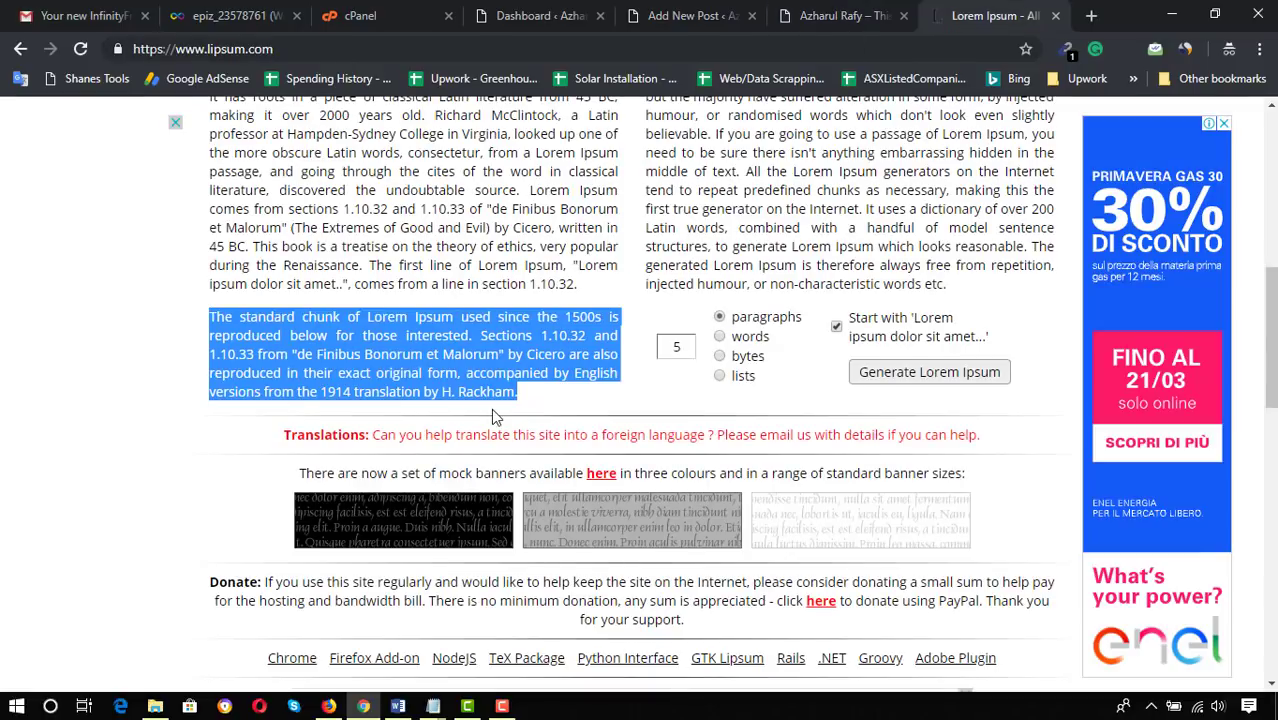
{"action": "scroll", "coordinate": [663, 455], "scroll_direction": "up", "scroll_amount": 4}
{"action": "left_click_drag", "start_coordinate": [663, 455], "coordinate": [924, 477]}
{"action": "key", "text": "ctrl+c"}
{"action": "scroll", "coordinate": [924, 477], "scroll_direction": "down", "scroll_amount": 2}
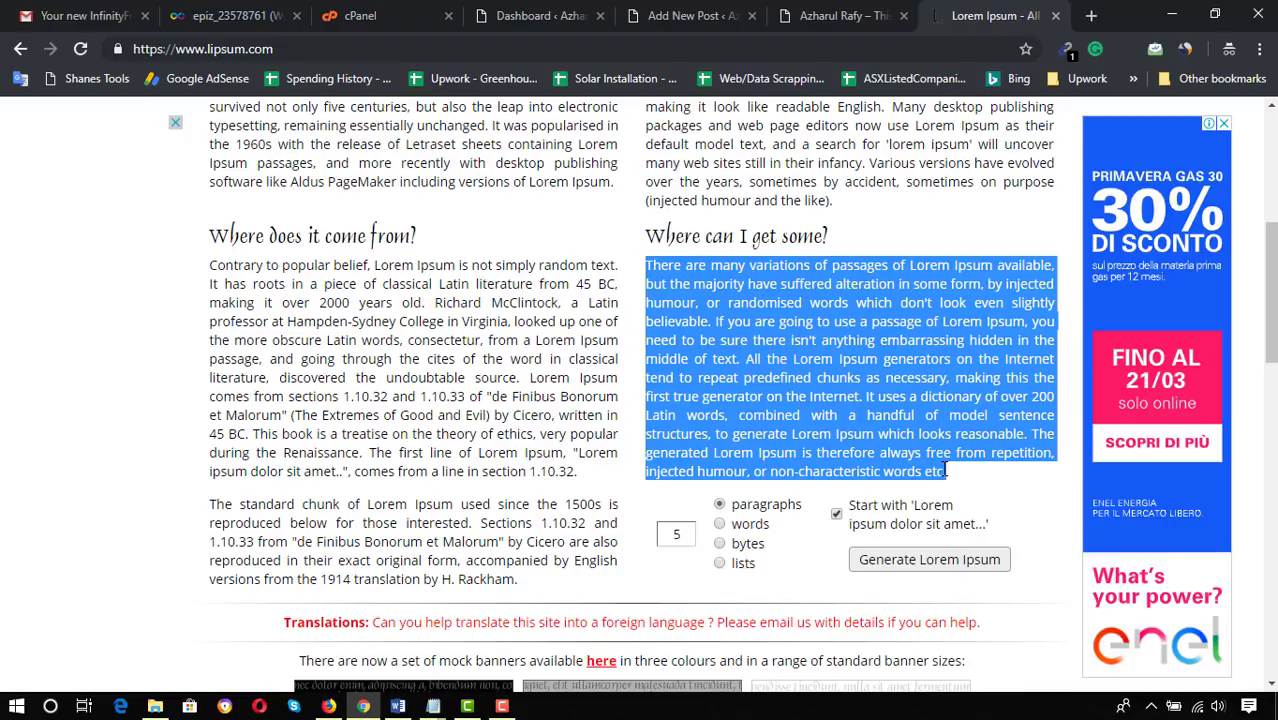
{"action": "left_click", "coordinate": [745, 18]}
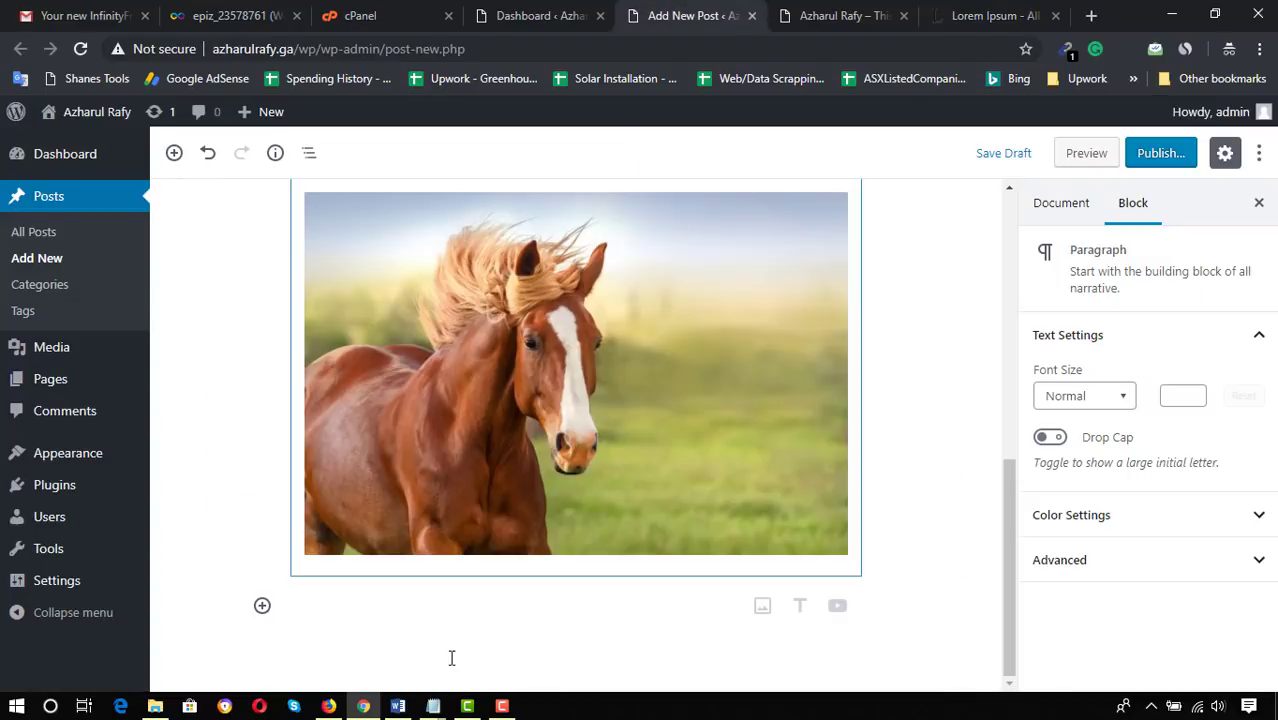
{"action": "key", "text": "ctrl+v"}
{"action": "scroll", "coordinate": [743, 595], "scroll_direction": "down", "scroll_amount": 3}
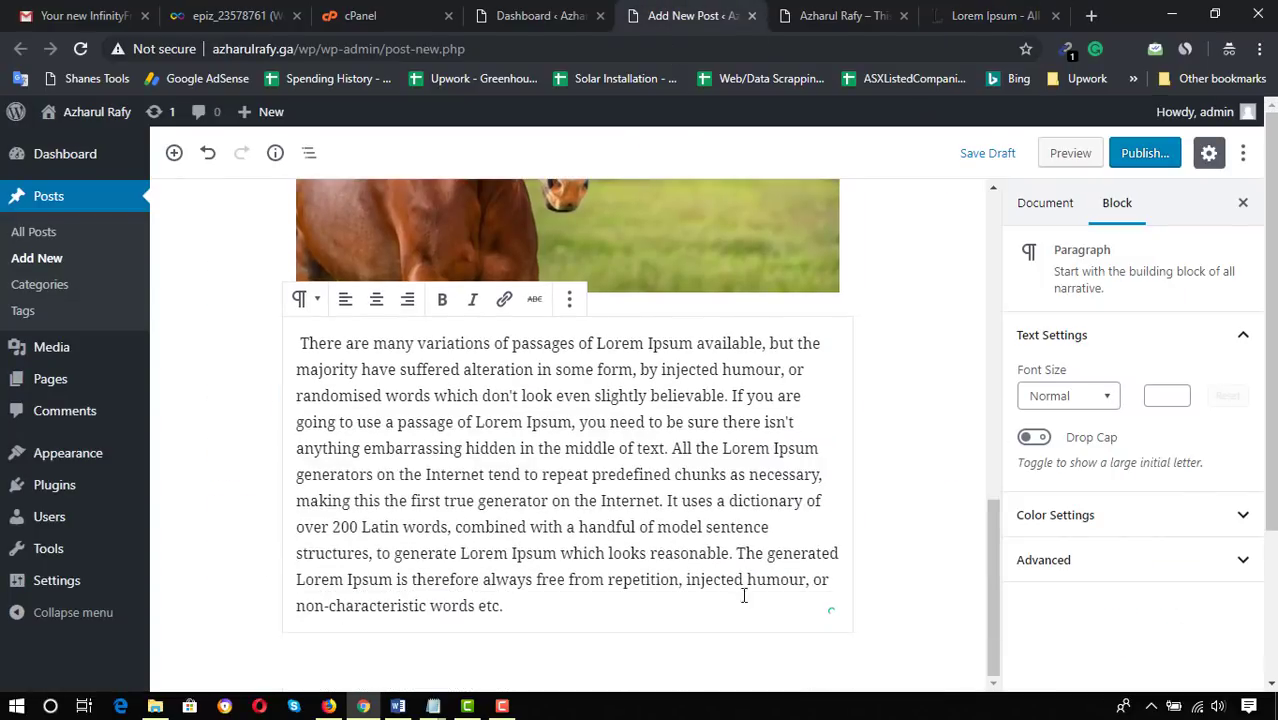
{"action": "left_click", "coordinate": [582, 605]}
{"action": "key", "text": "Return"}
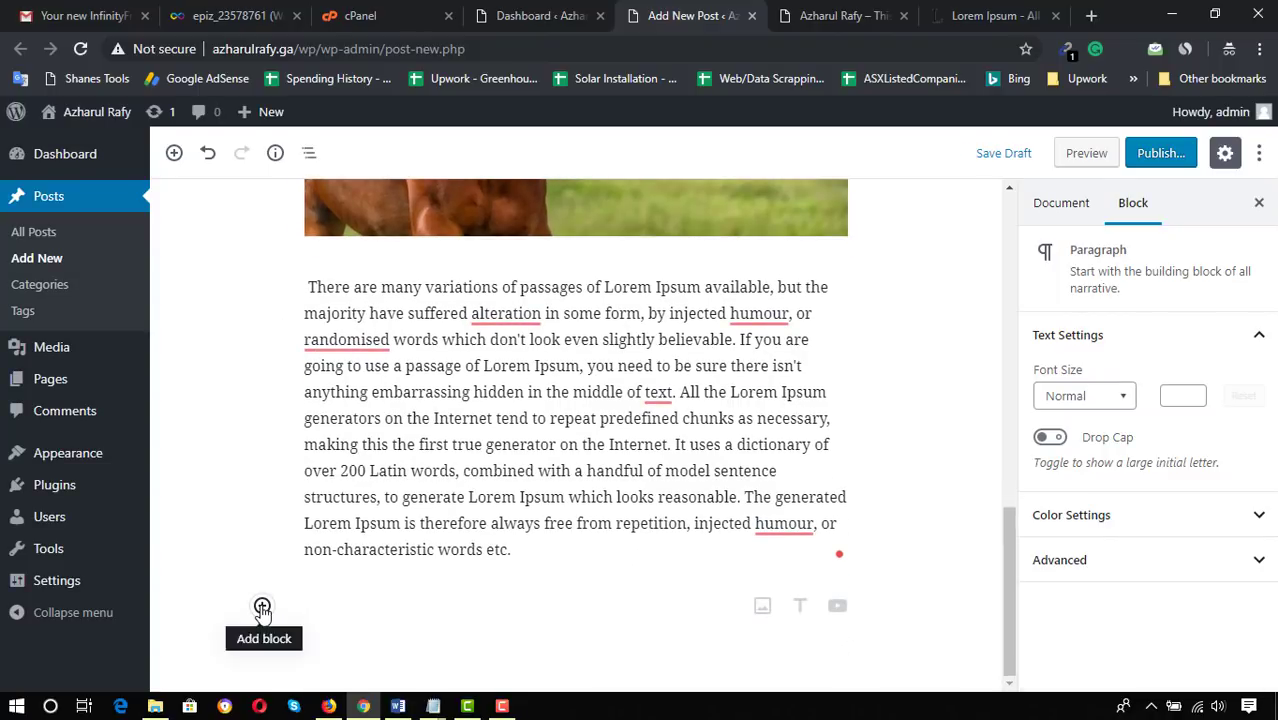
Open the block inserter and browse the Common Blocks and Inline Elements categories.
{"action": "left_click", "coordinate": [262, 607]}
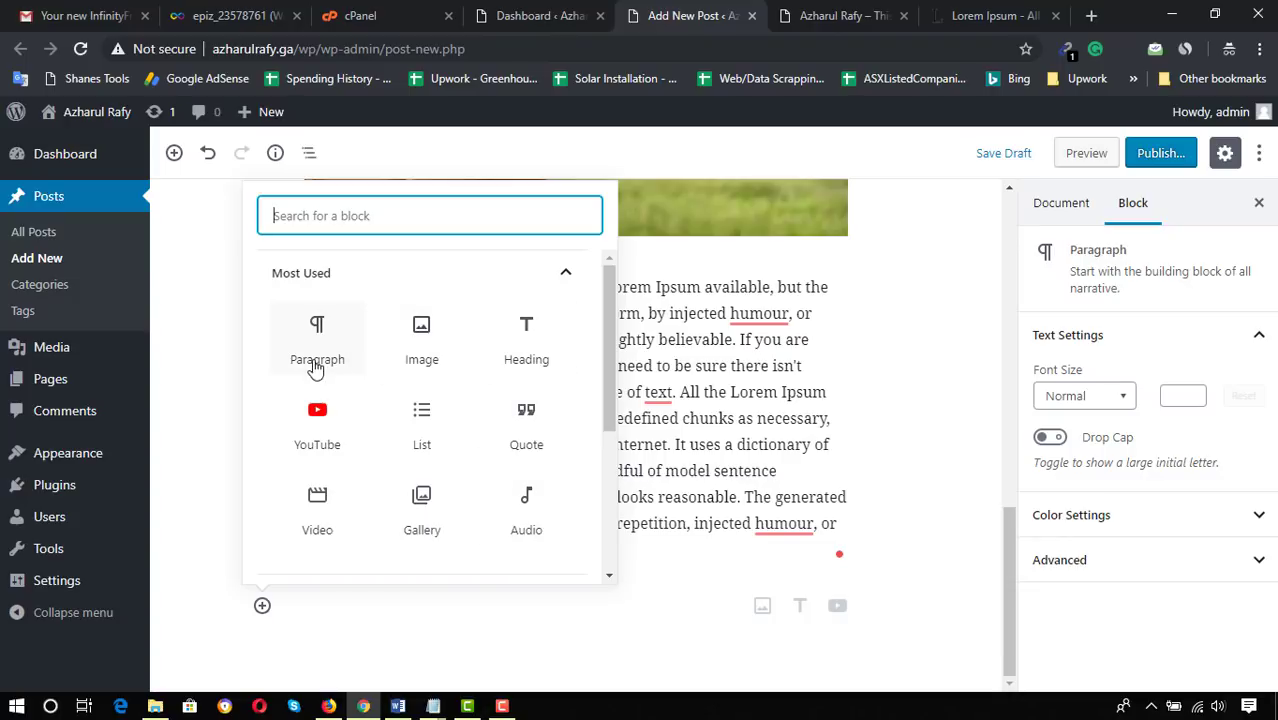
{"action": "scroll", "coordinate": [355, 405], "scroll_direction": "down", "scroll_amount": 5}
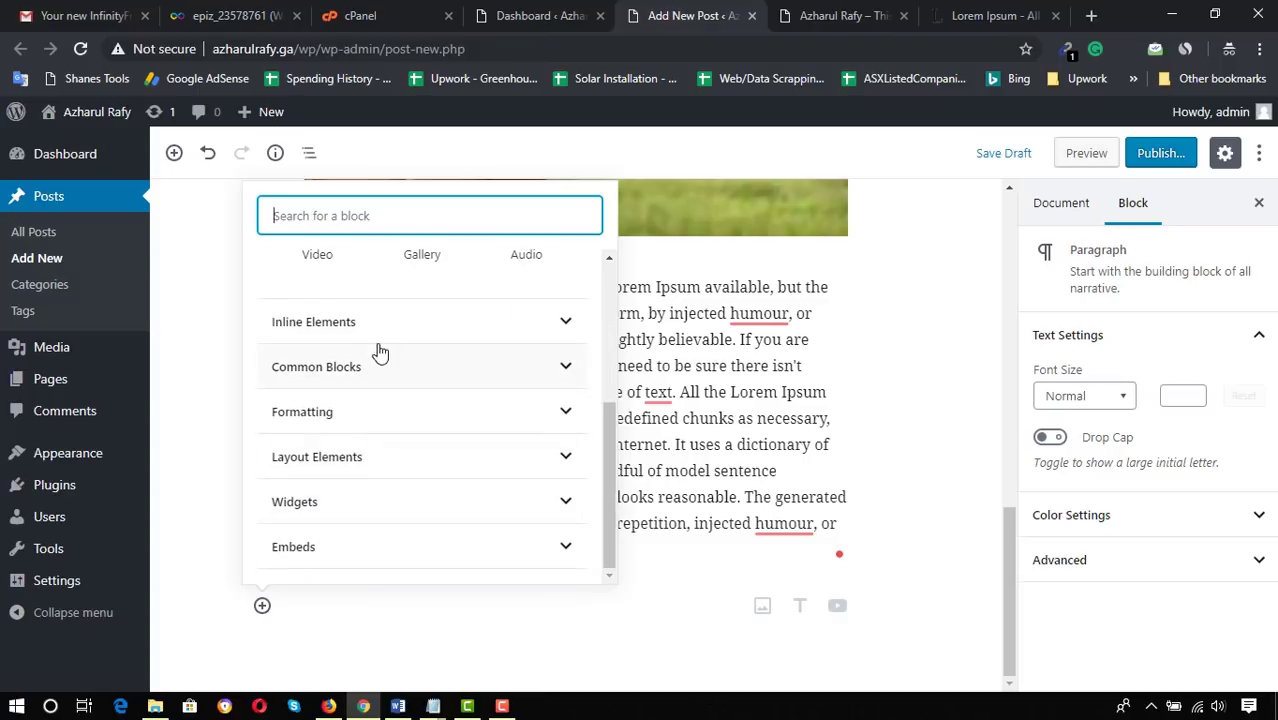
{"action": "left_click", "coordinate": [368, 362]}
{"action": "scroll", "coordinate": [385, 320], "scroll_direction": "up", "scroll_amount": 2}
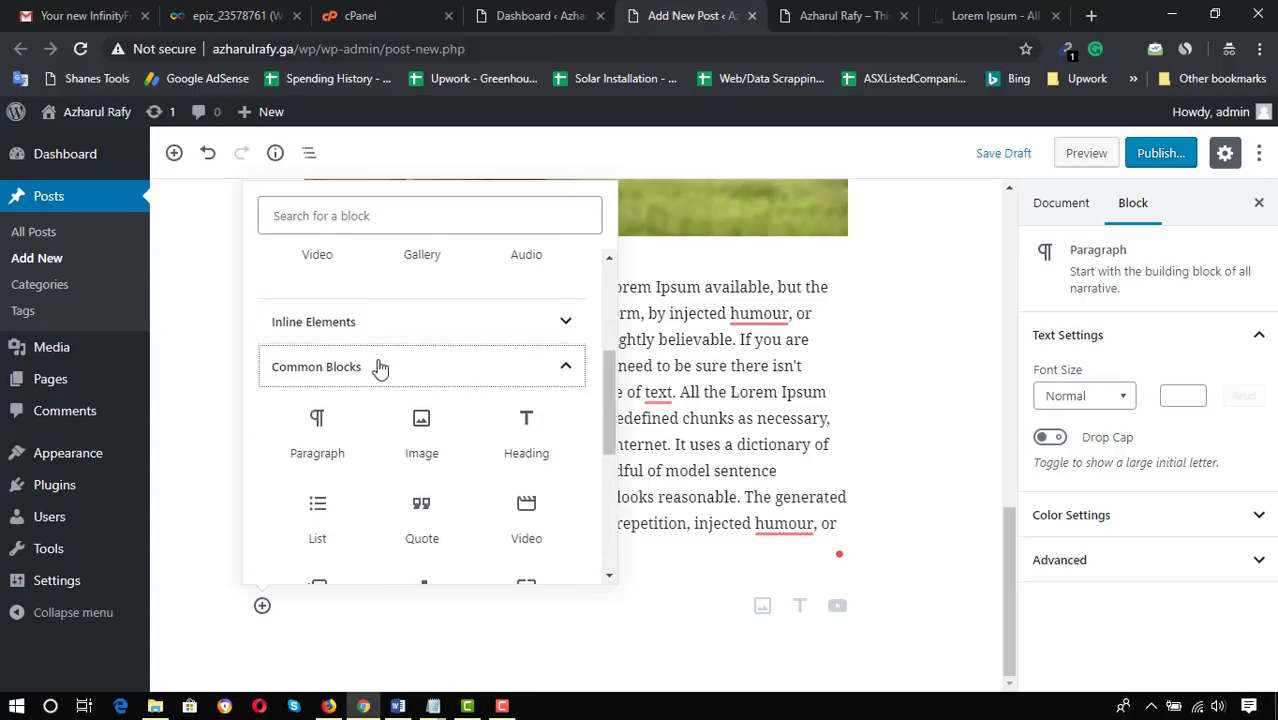
{"action": "left_click", "coordinate": [357, 326]}
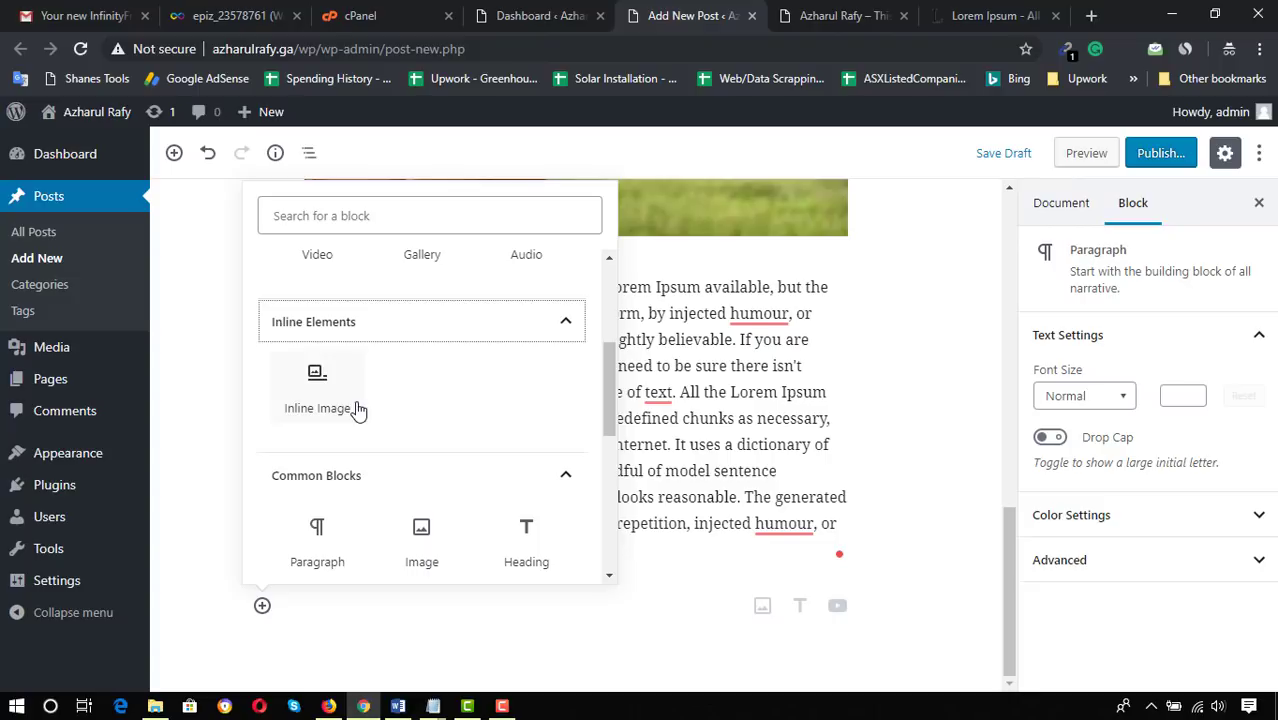
{"action": "scroll", "coordinate": [435, 372], "scroll_direction": "down", "scroll_amount": 2}
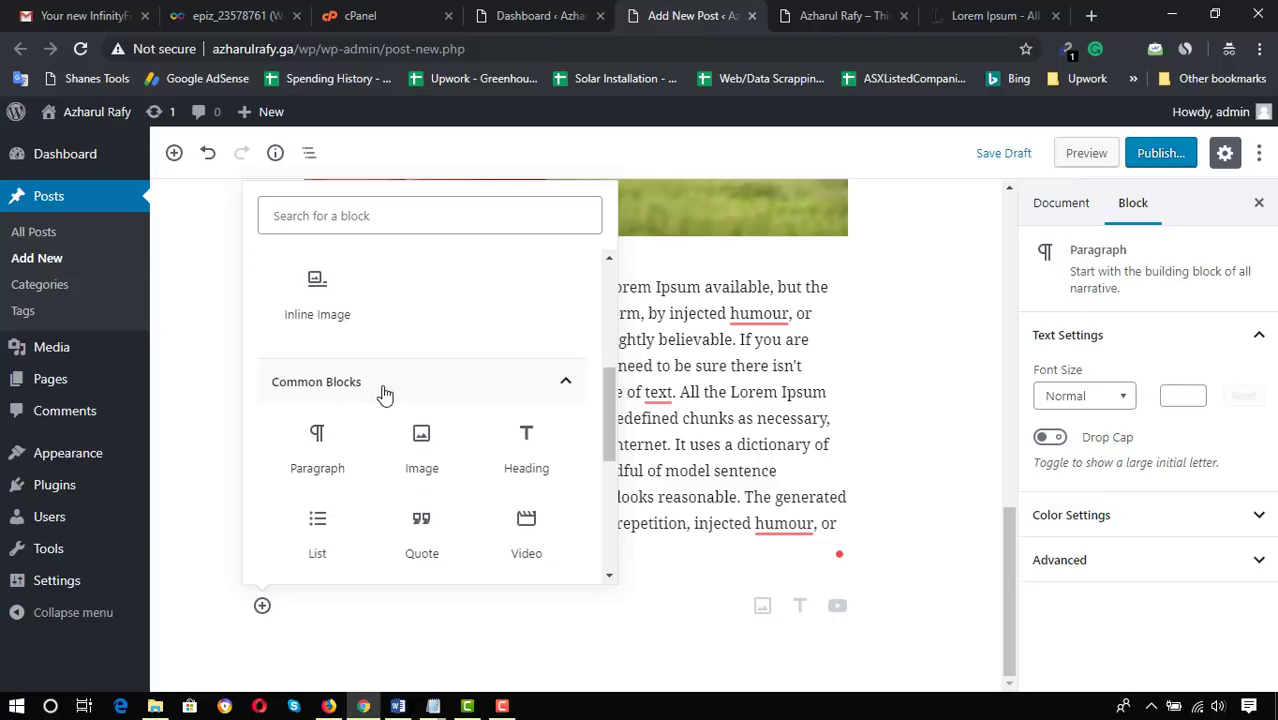
{"action": "left_click", "coordinate": [385, 393]}
{"action": "left_click", "coordinate": [371, 390]}
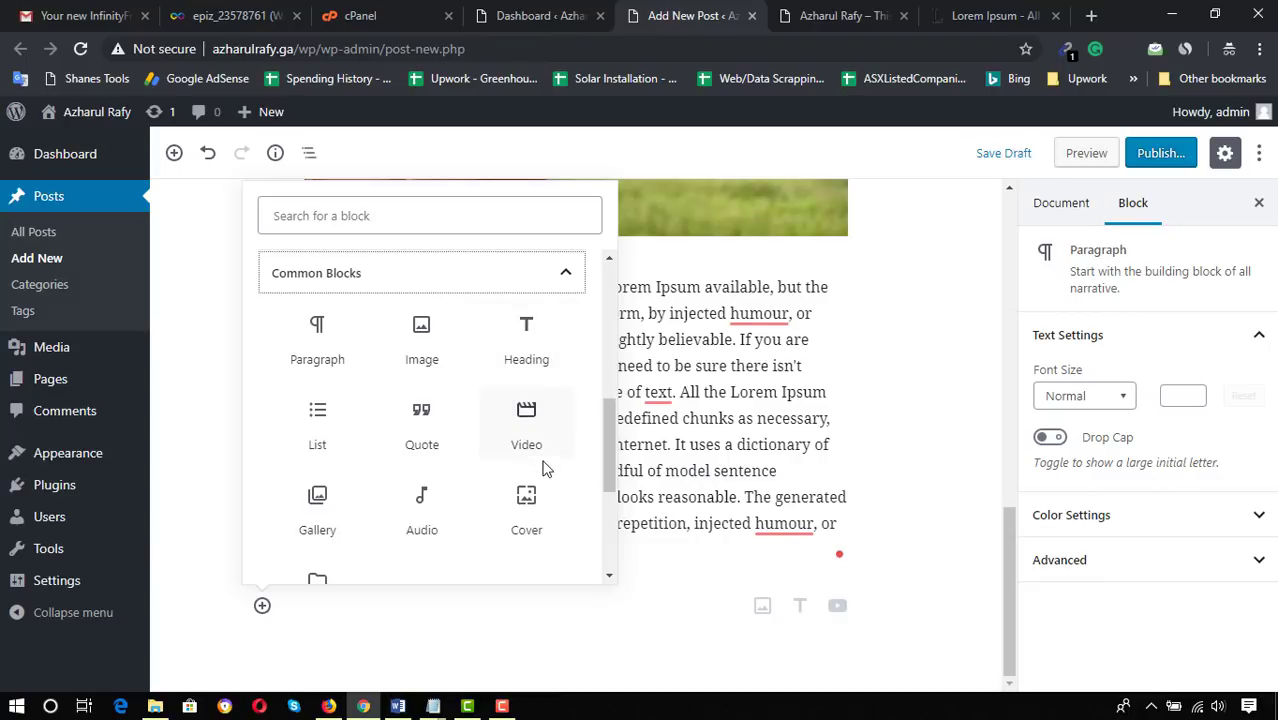
Expand the Formatting block category and scroll through the available blocks.
{"action": "scroll", "coordinate": [542, 469], "scroll_direction": "down", "scroll_amount": 1}
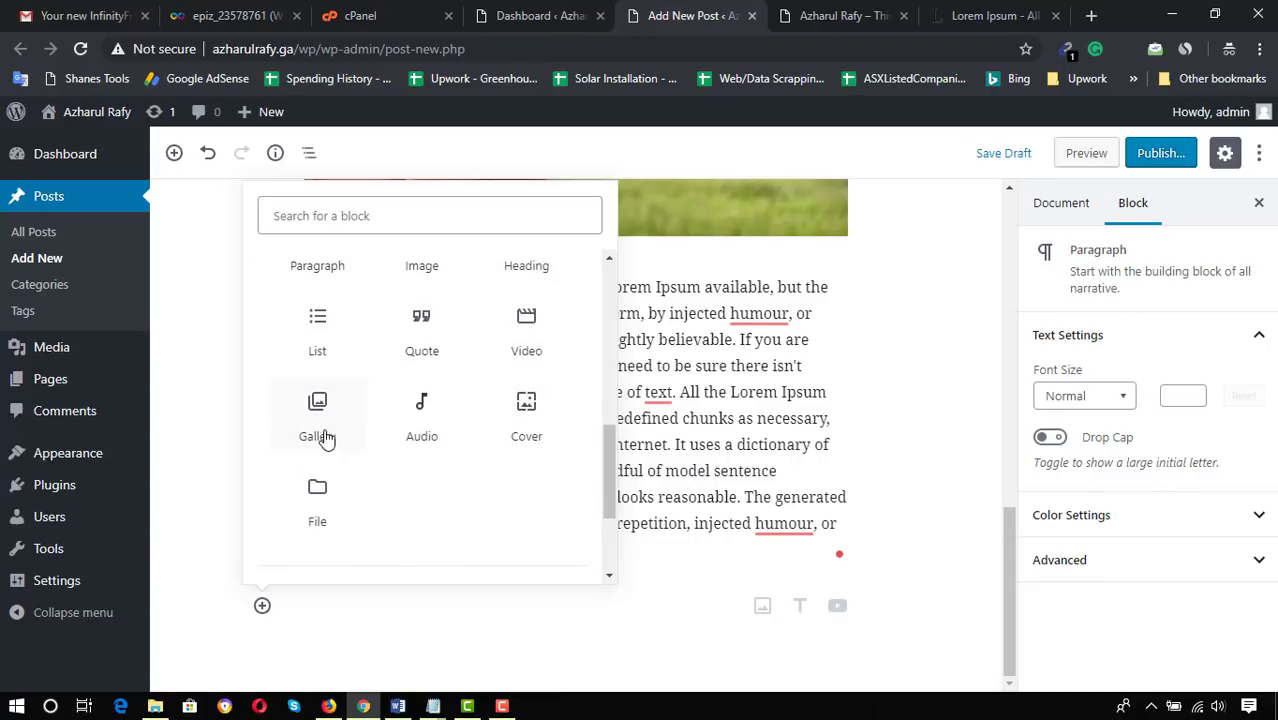
{"action": "scroll", "coordinate": [405, 400], "scroll_direction": "down", "scroll_amount": 2}
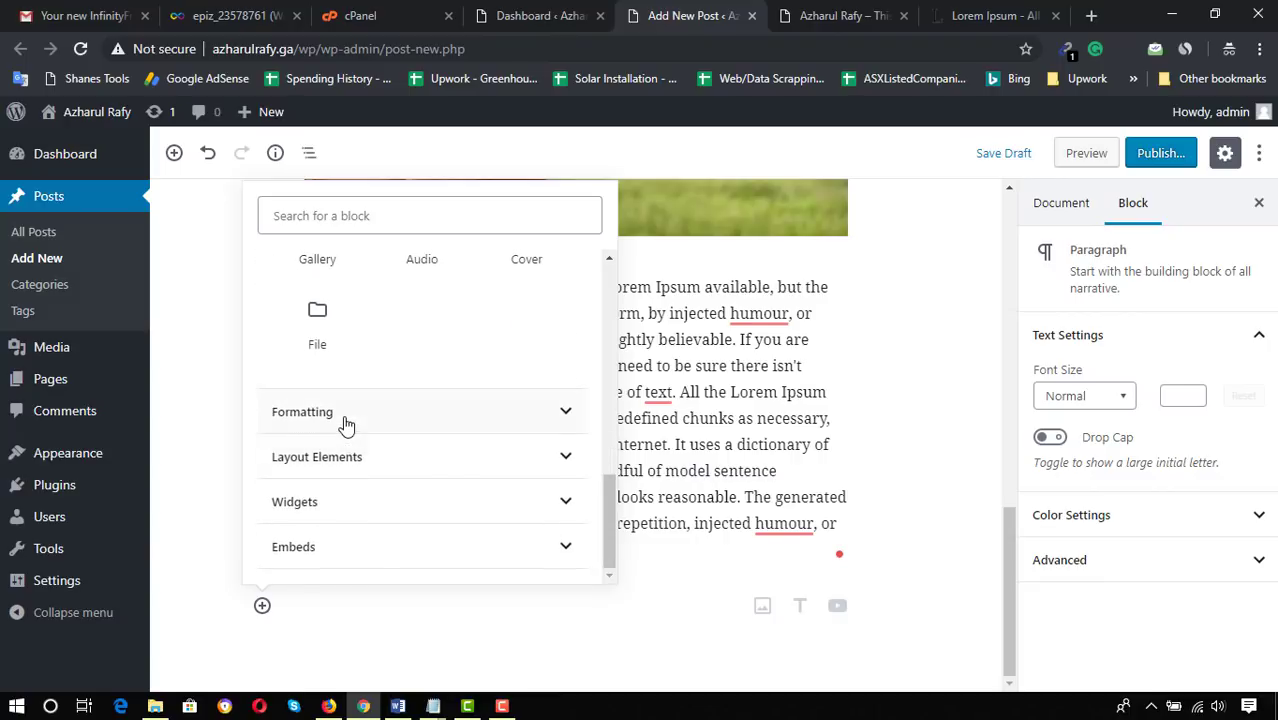
{"action": "left_click", "coordinate": [345, 422]}
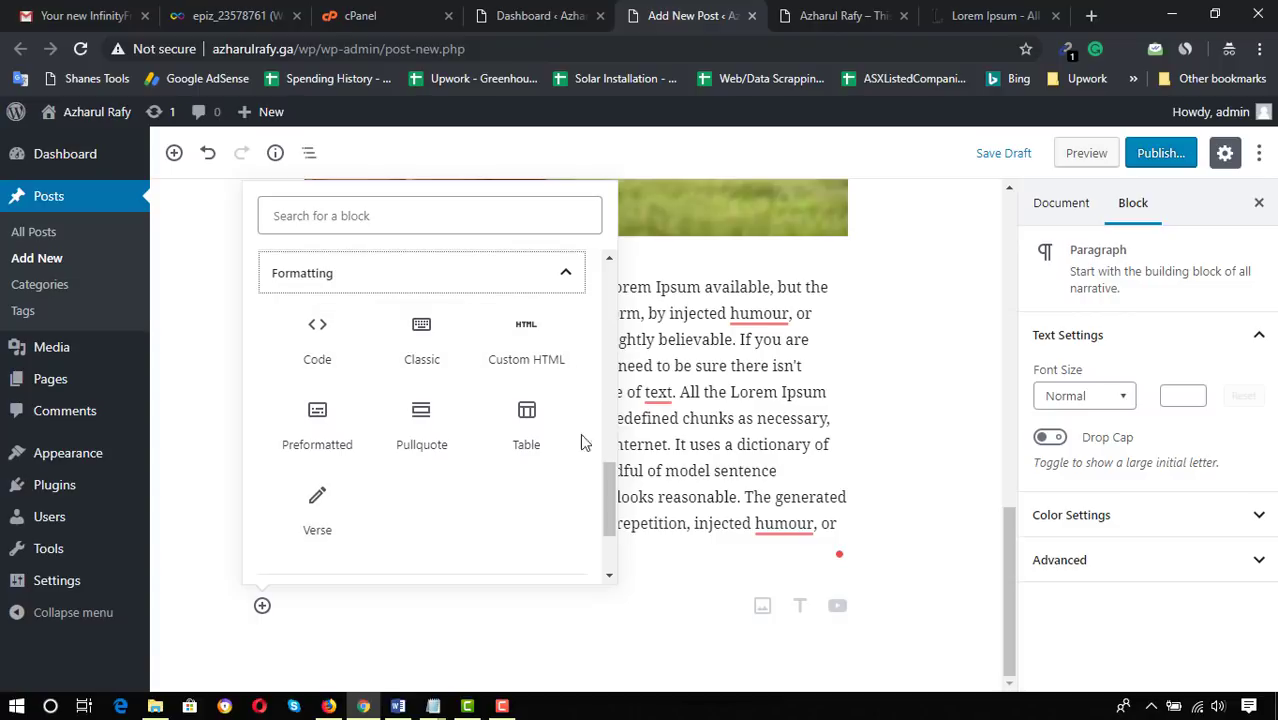
{"action": "left_click_drag", "start_coordinate": [606, 486], "coordinate": [604, 500]}
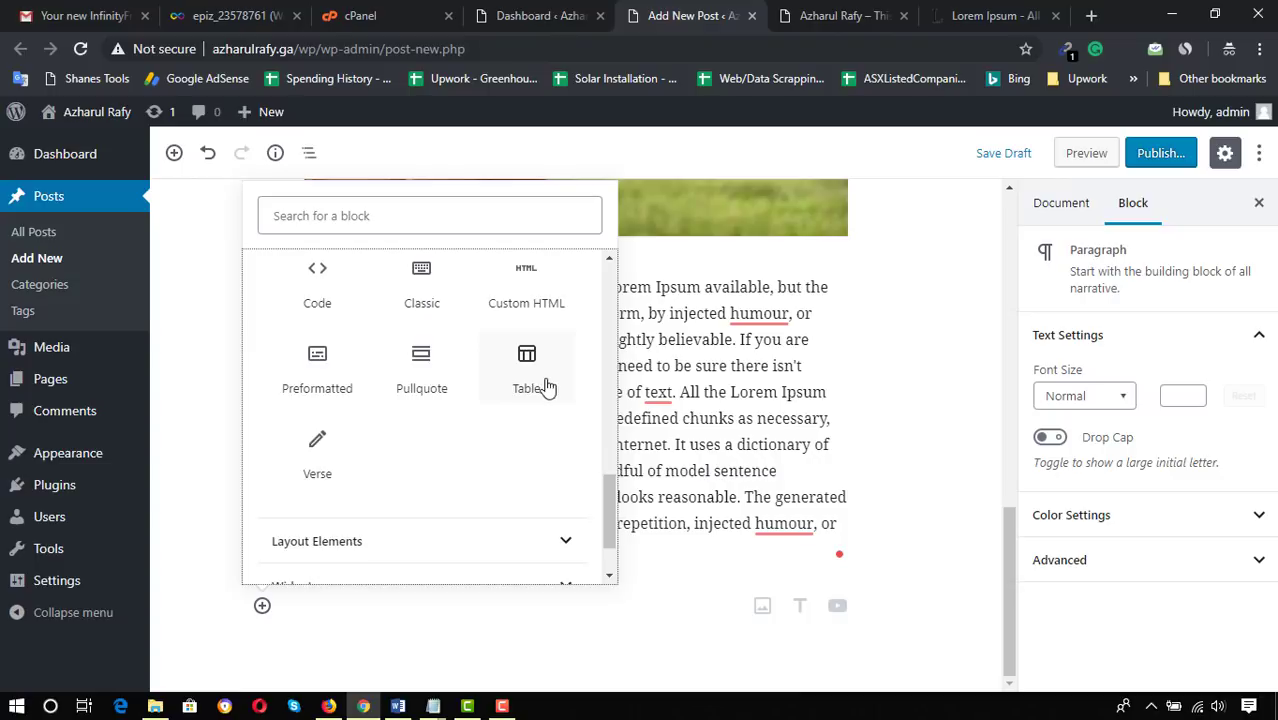
{"action": "scroll", "coordinate": [530, 405], "scroll_direction": "up", "scroll_amount": 1}
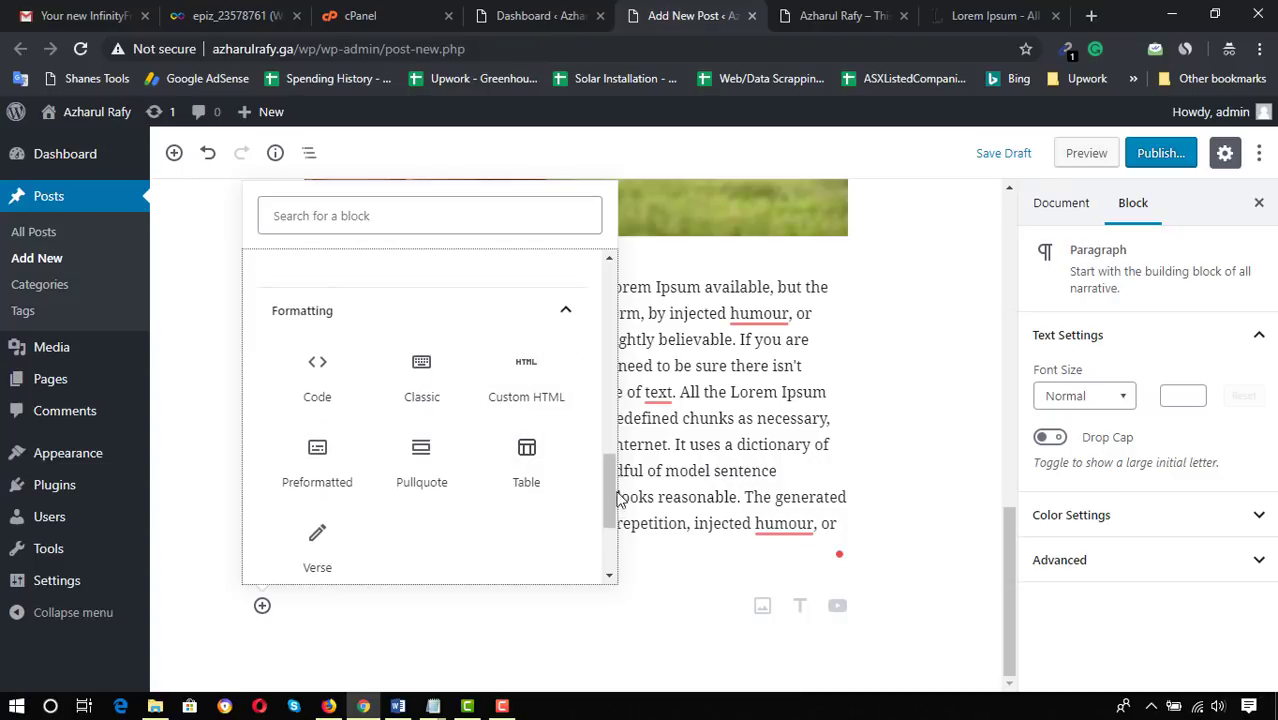
{"action": "scroll", "coordinate": [599, 511], "scroll_direction": "down", "scroll_amount": 3}
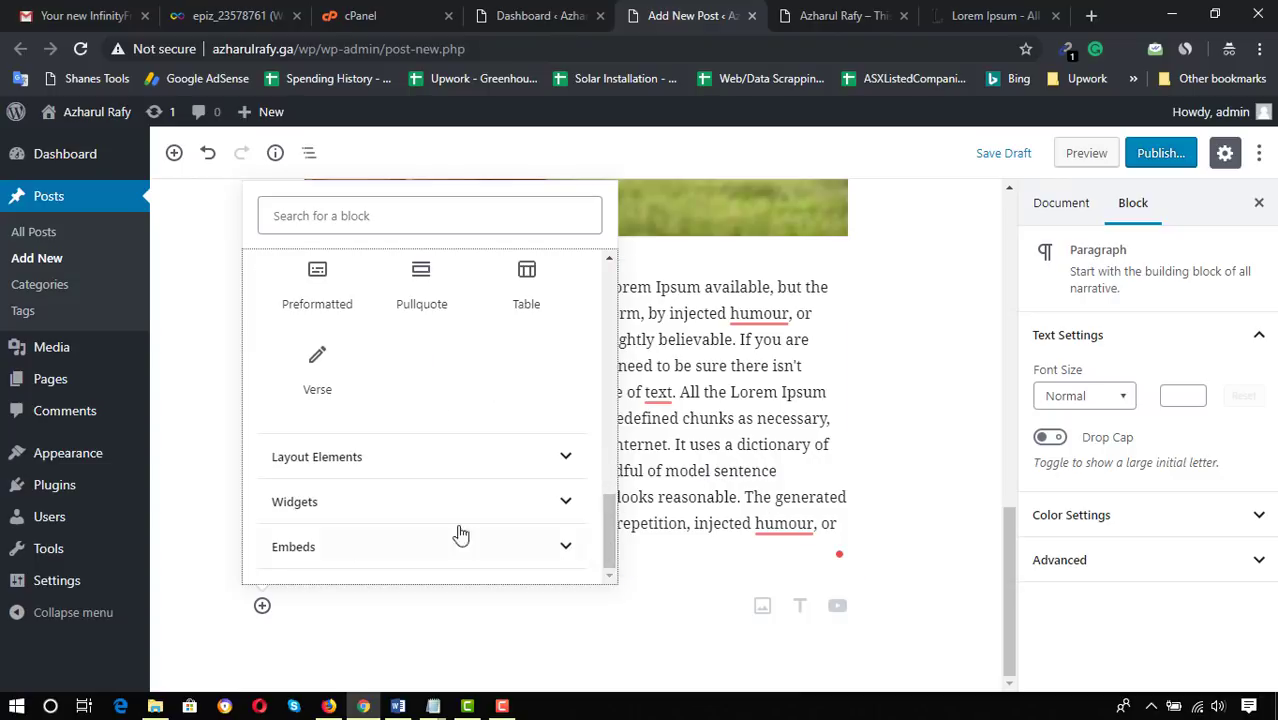
{"action": "scroll", "coordinate": [360, 455], "scroll_direction": "up", "scroll_amount": 5}
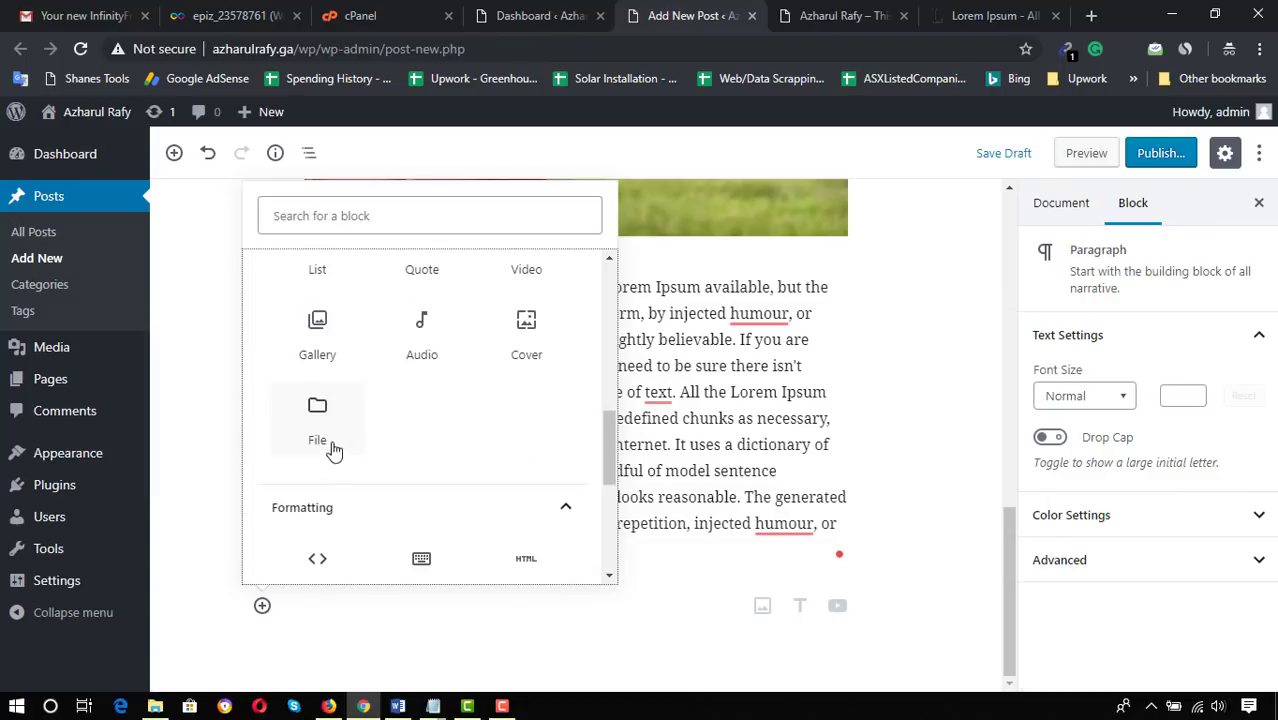
{"action": "scroll", "coordinate": [378, 511], "scroll_direction": "up", "scroll_amount": 2}
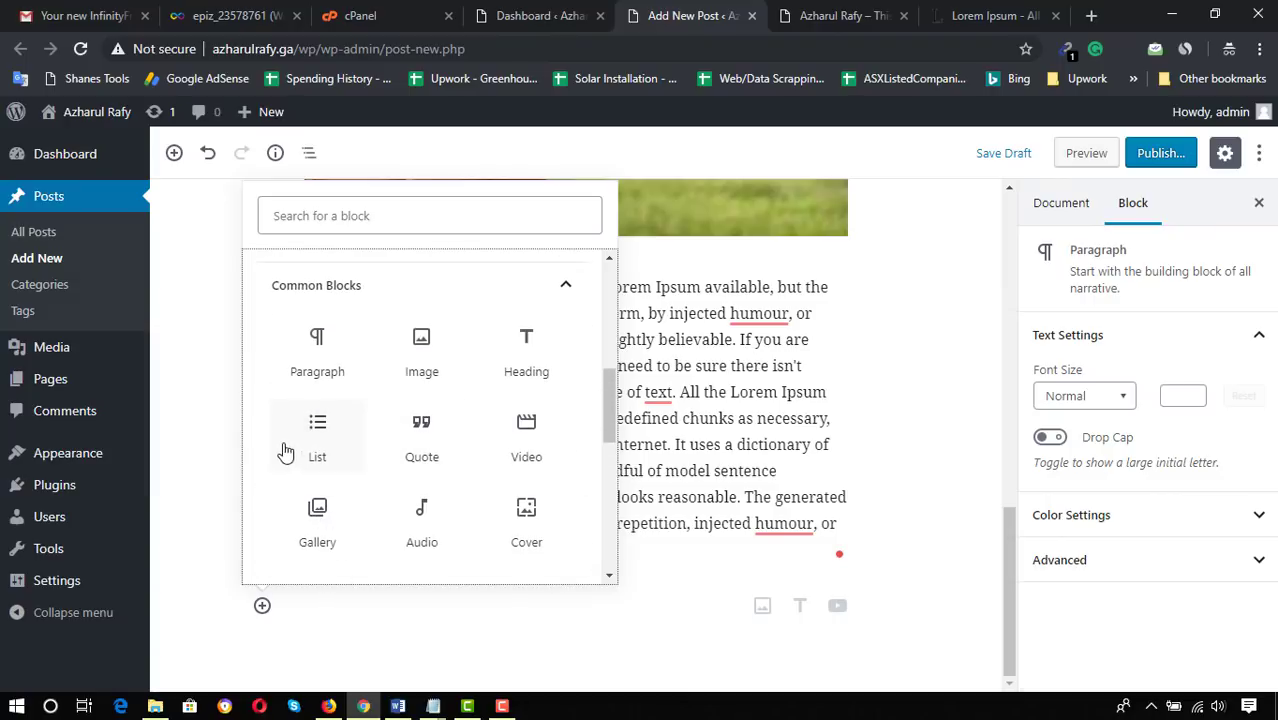
Add a Quote block holding lipsum.com's 'The standard chunk of Lorem Ipsum' paragraph, with a new block after it.
{"action": "left_click", "coordinate": [421, 445]}
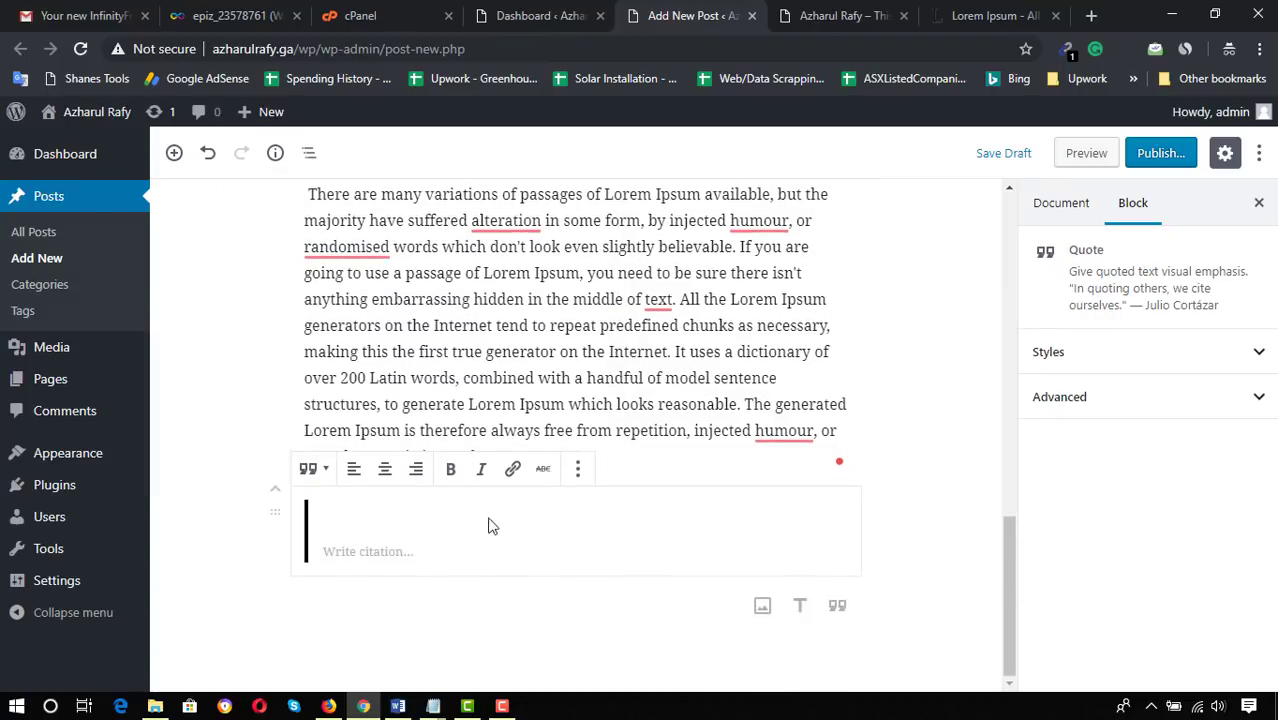
{"action": "left_click", "coordinate": [990, 15]}
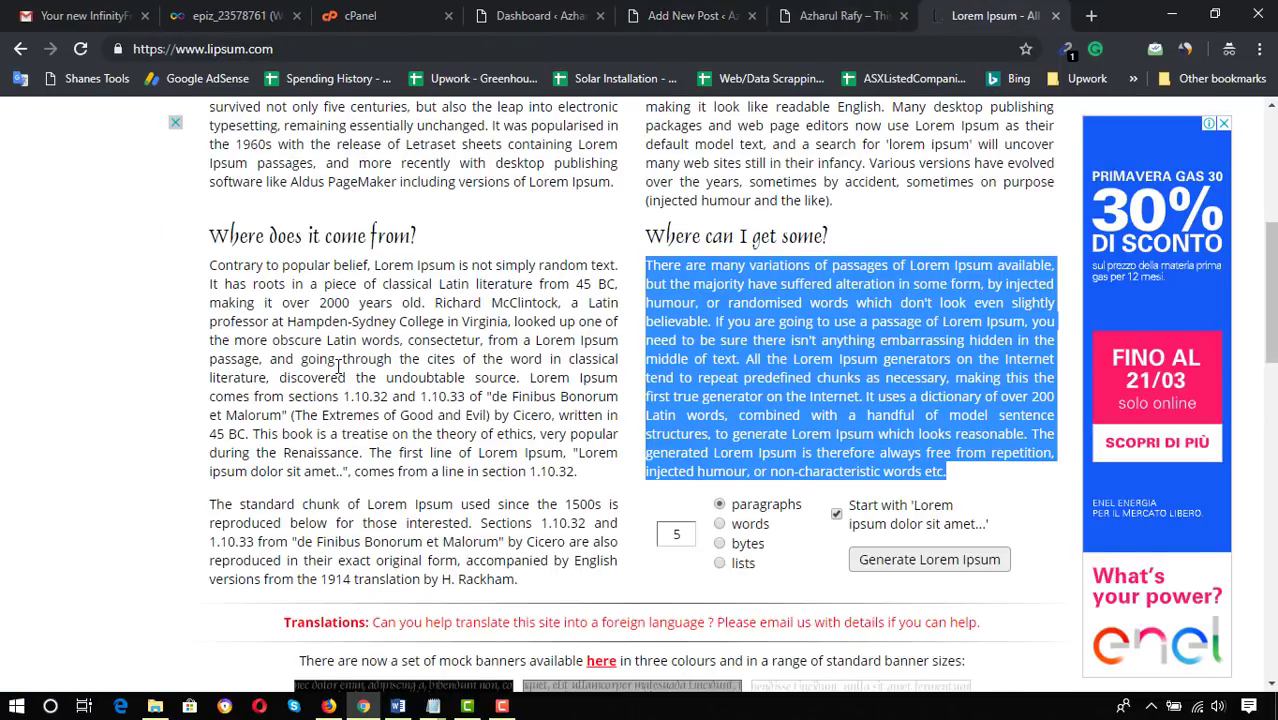
{"action": "left_click", "coordinate": [339, 368]}
{"action": "left_click_drag", "start_coordinate": [212, 503], "coordinate": [640, 545]}
{"action": "left_click_drag", "start_coordinate": [216, 503], "coordinate": [500, 577]}
{"action": "key", "text": "ctrl+c"}
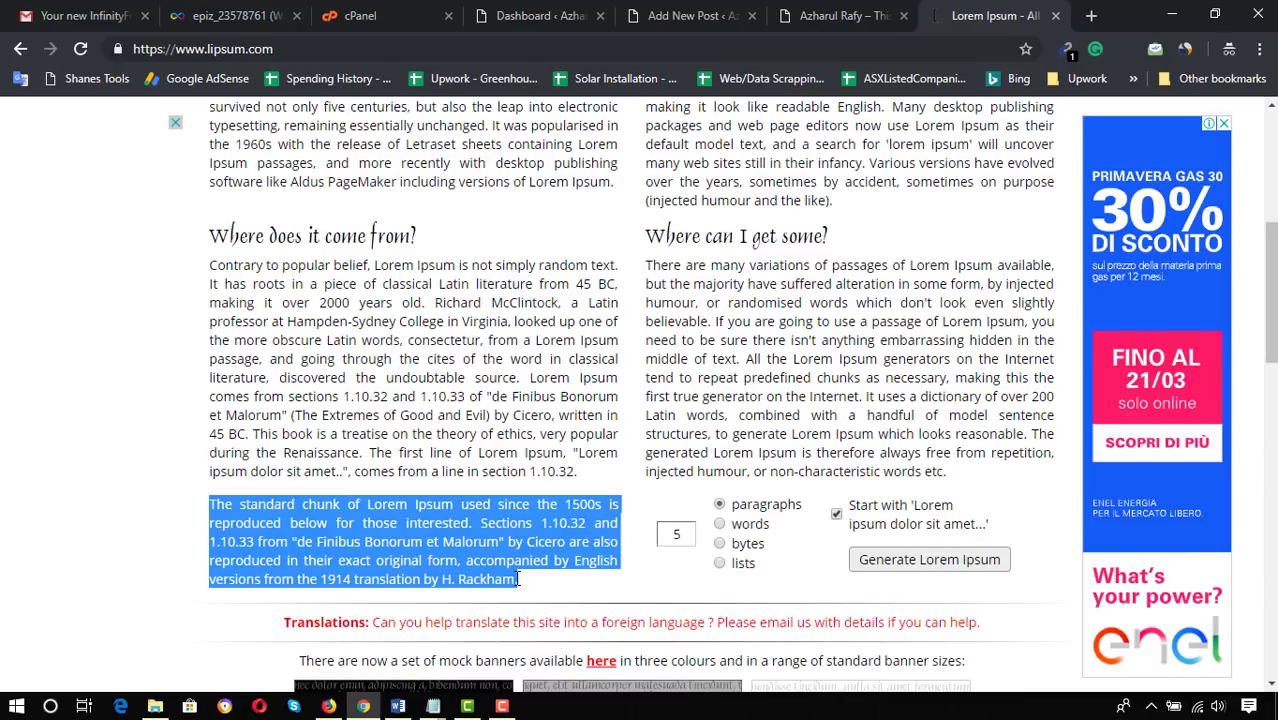
{"action": "left_click", "coordinate": [812, 14]}
{"action": "key", "text": "ctrl+shift+Tab"}
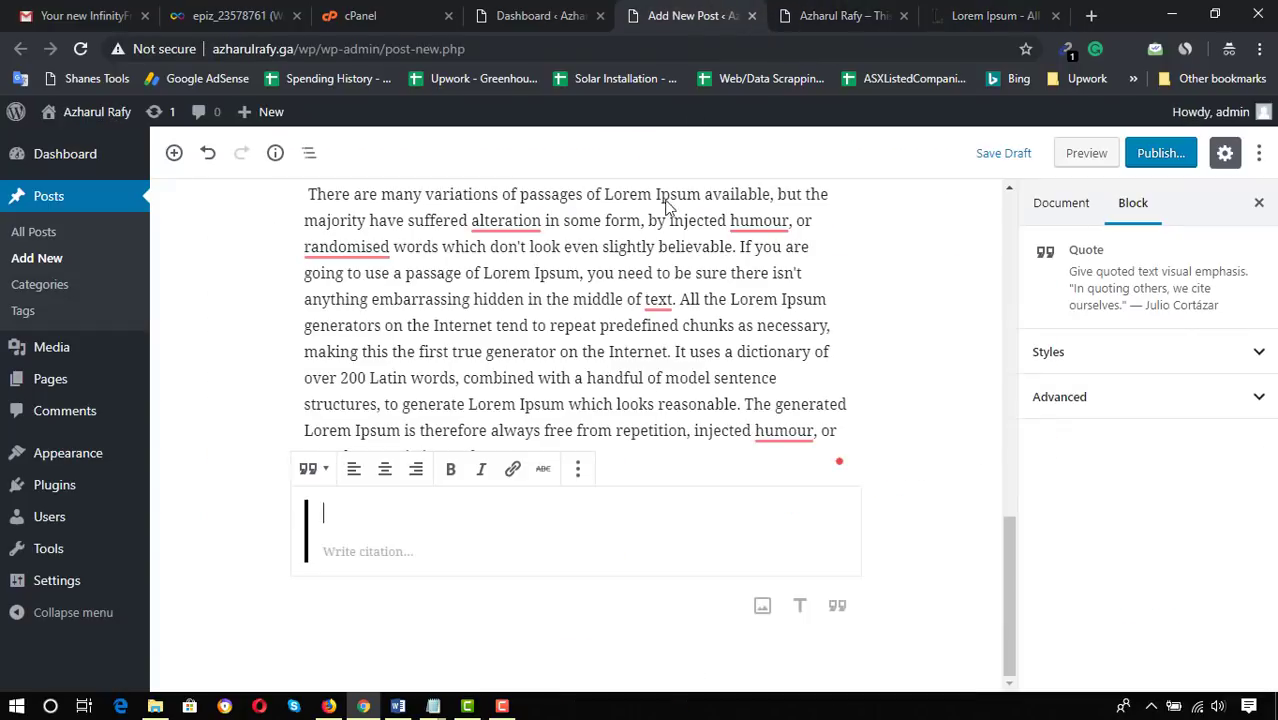
{"action": "key", "text": "ctrl+v"}
{"action": "scroll", "coordinate": [677, 471], "scroll_direction": "down", "scroll_amount": 2}
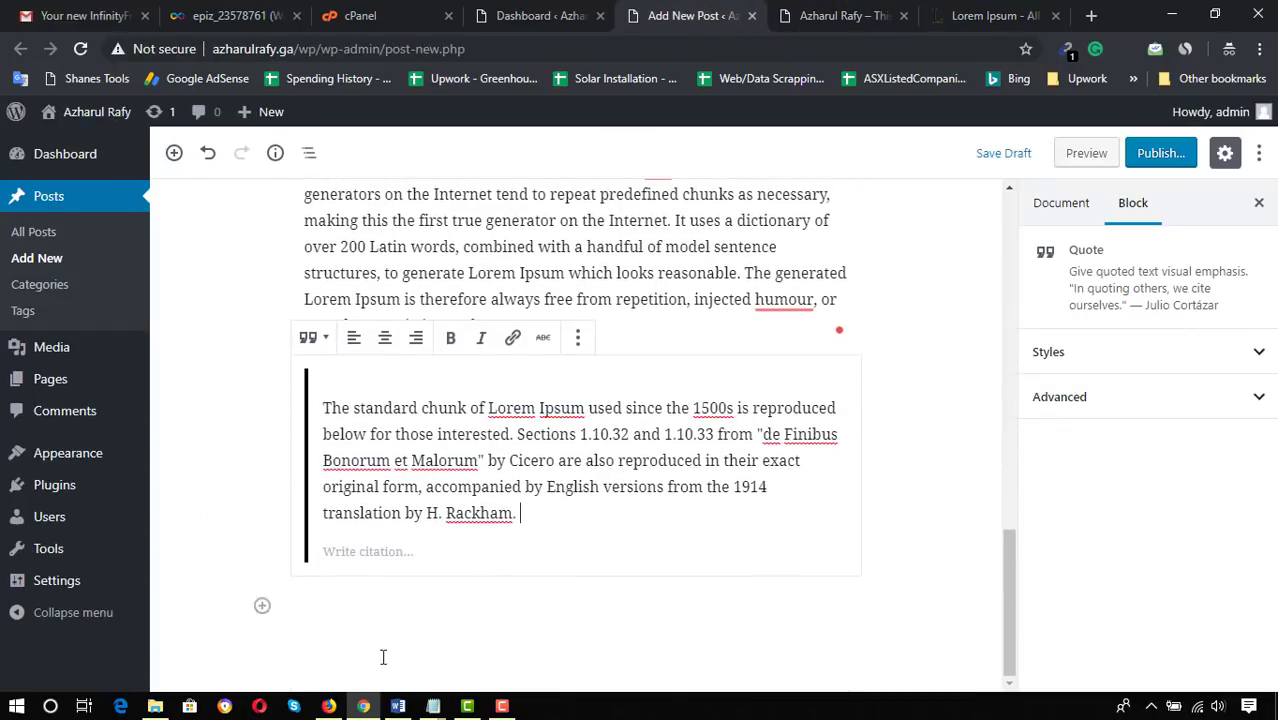
{"action": "left_click", "coordinate": [401, 614]}
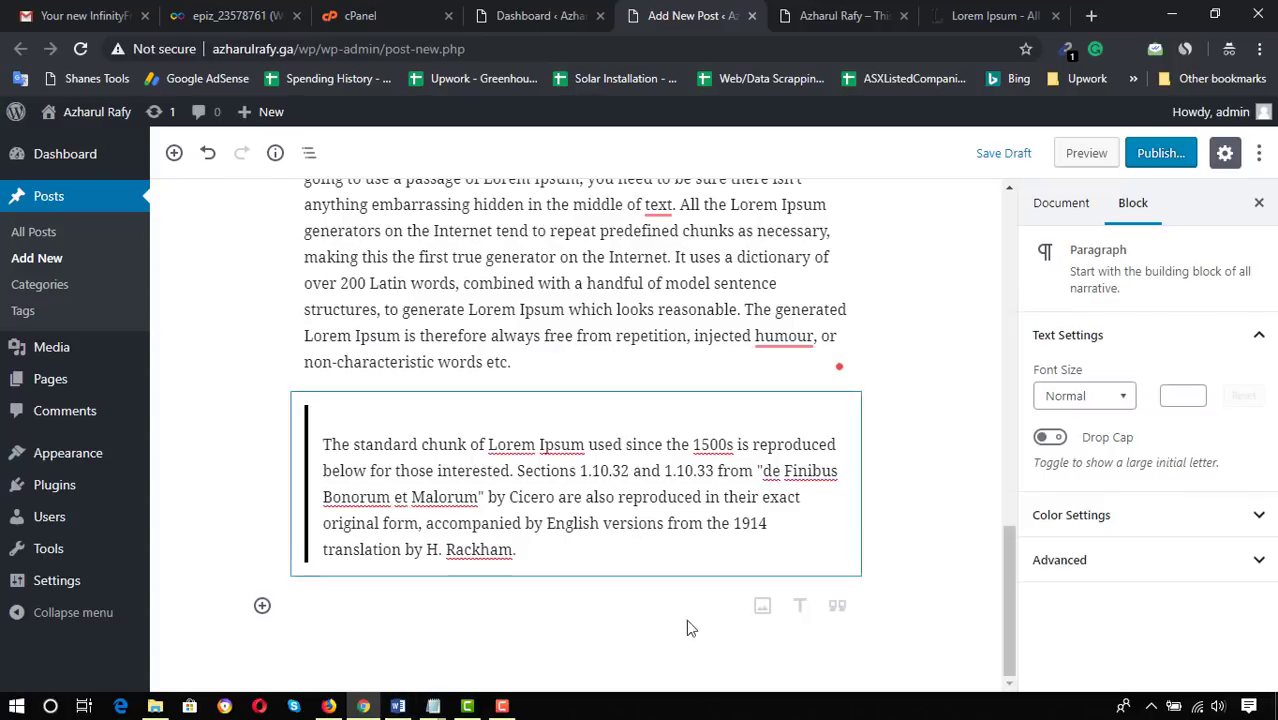
Insert a Video block from the Most Used blocks below the quote.
{"action": "left_click", "coordinate": [258, 609]}
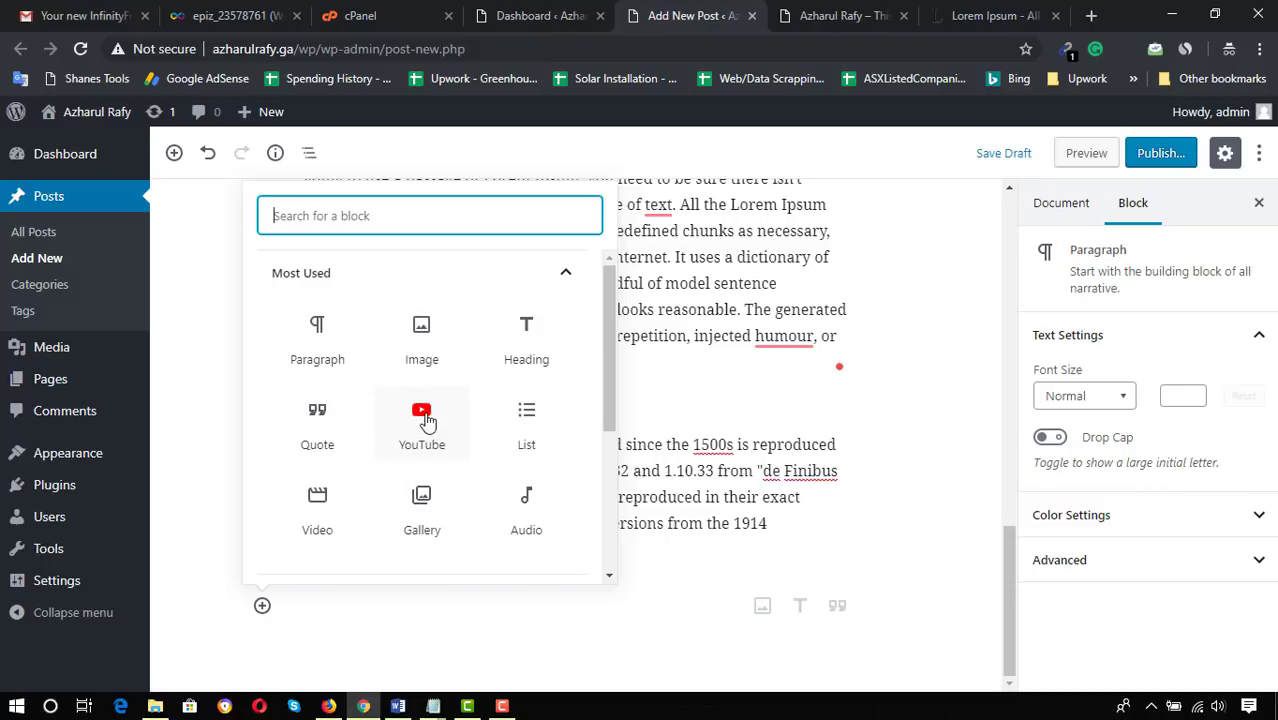
{"action": "left_click", "coordinate": [316, 508]}
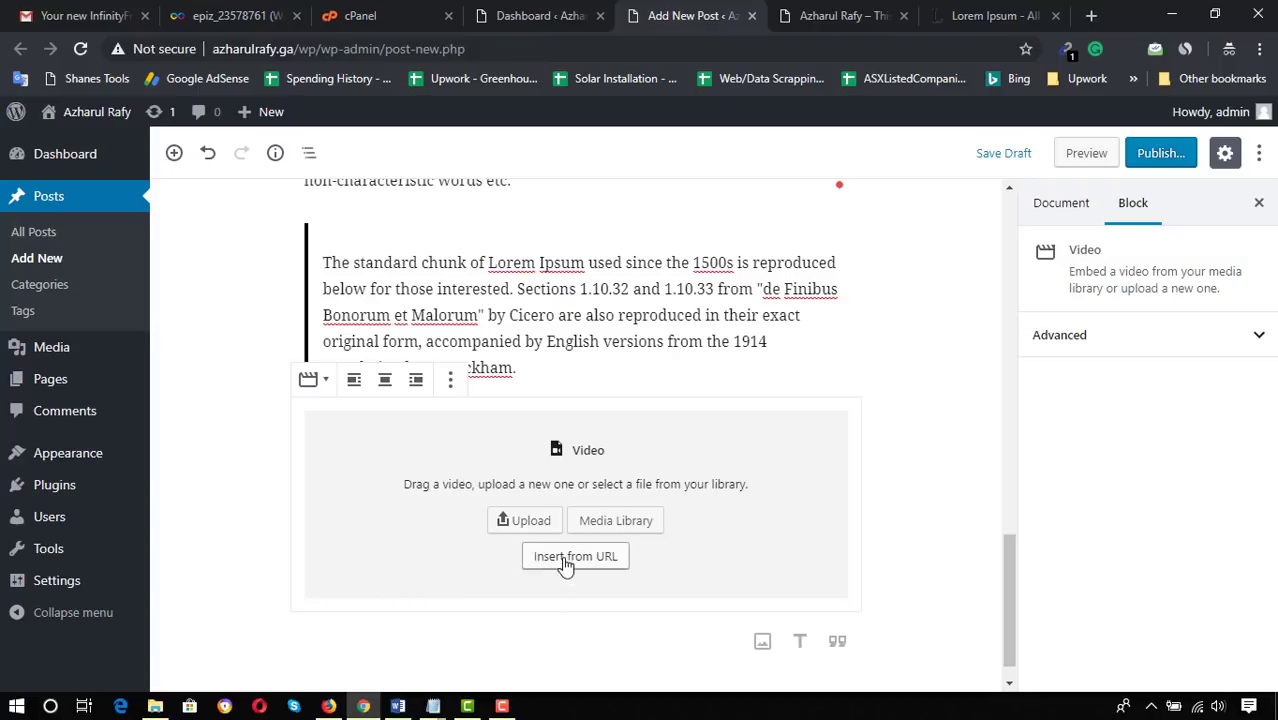
Search YouTube for the creator's channel and copy the Data Entry Cover Letter Example video link.
{"action": "left_click", "coordinate": [1091, 14]}
{"action": "type", "text": "you"}
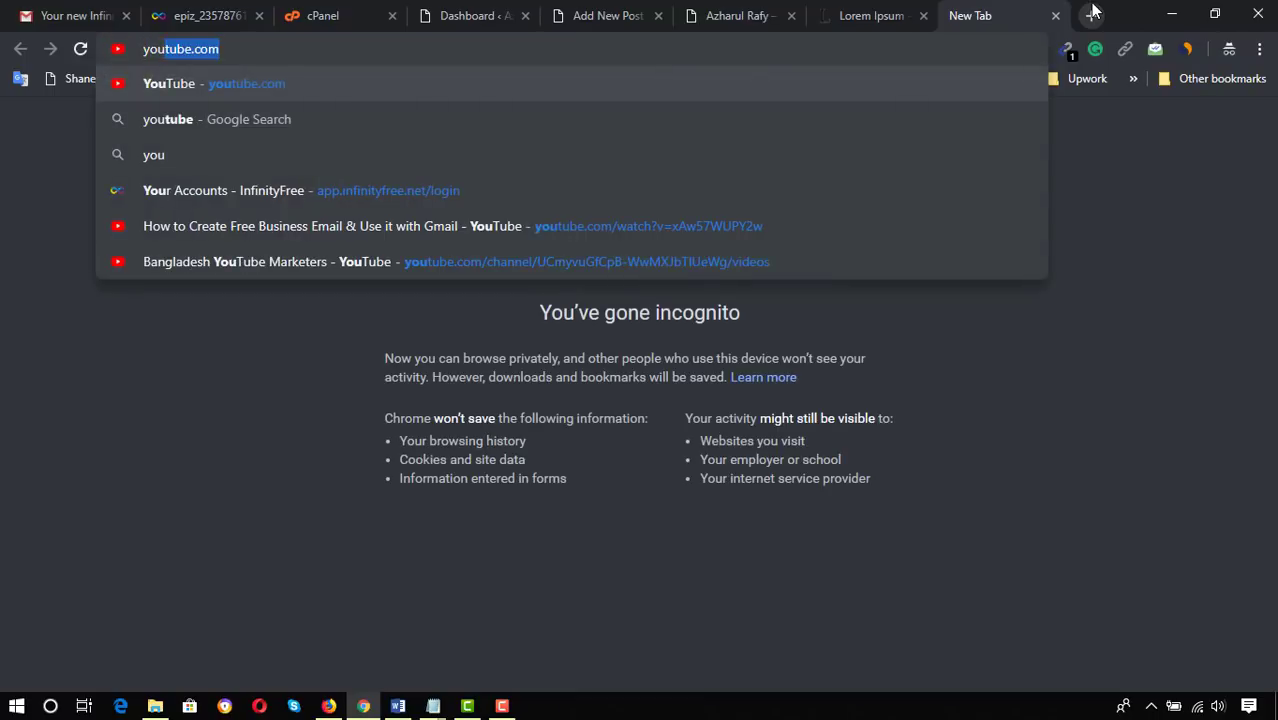
{"action": "key", "text": "Return"}
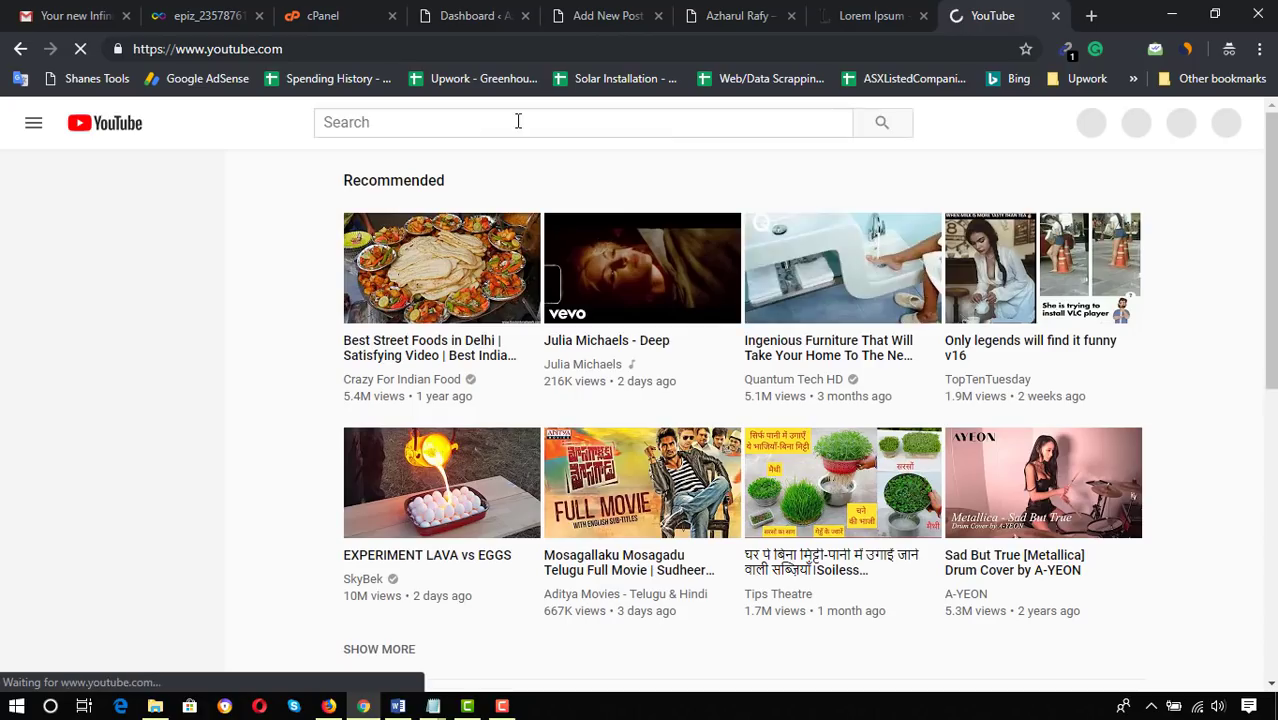
{"action": "left_click", "coordinate": [517, 121]}
{"action": "type", "text": "azha"}
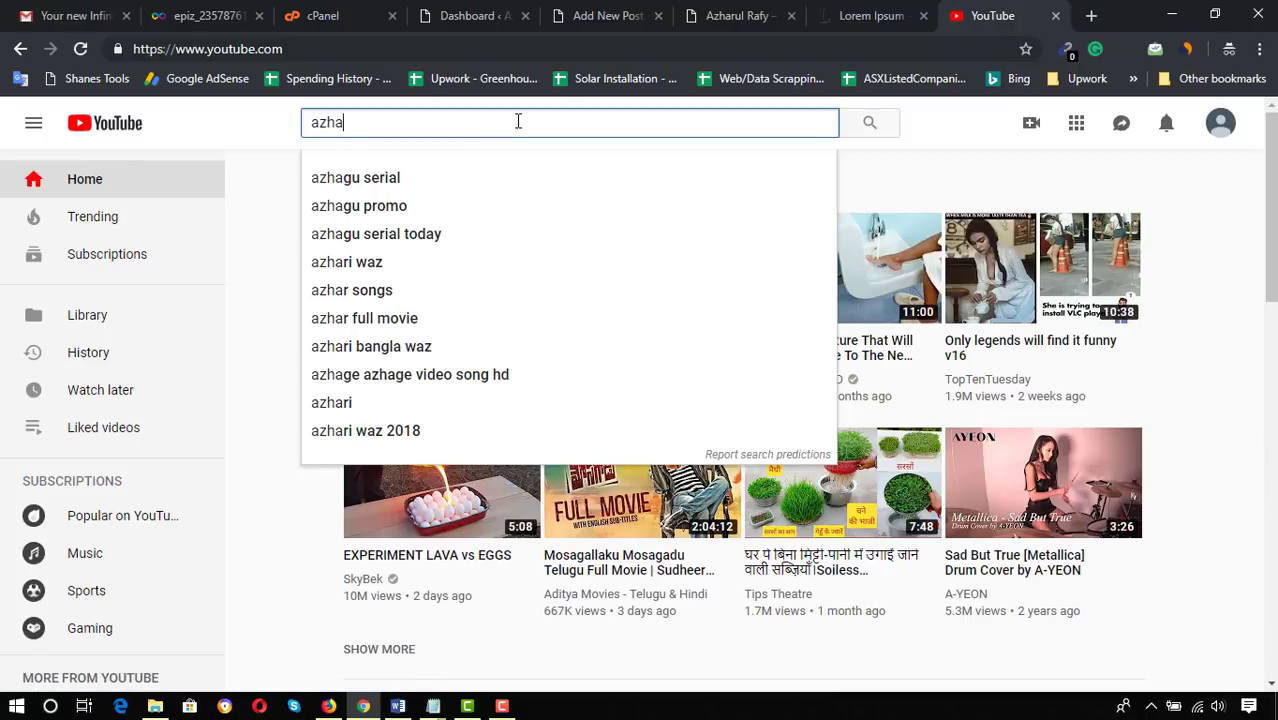
{"action": "type", "text": "rul rafy"}
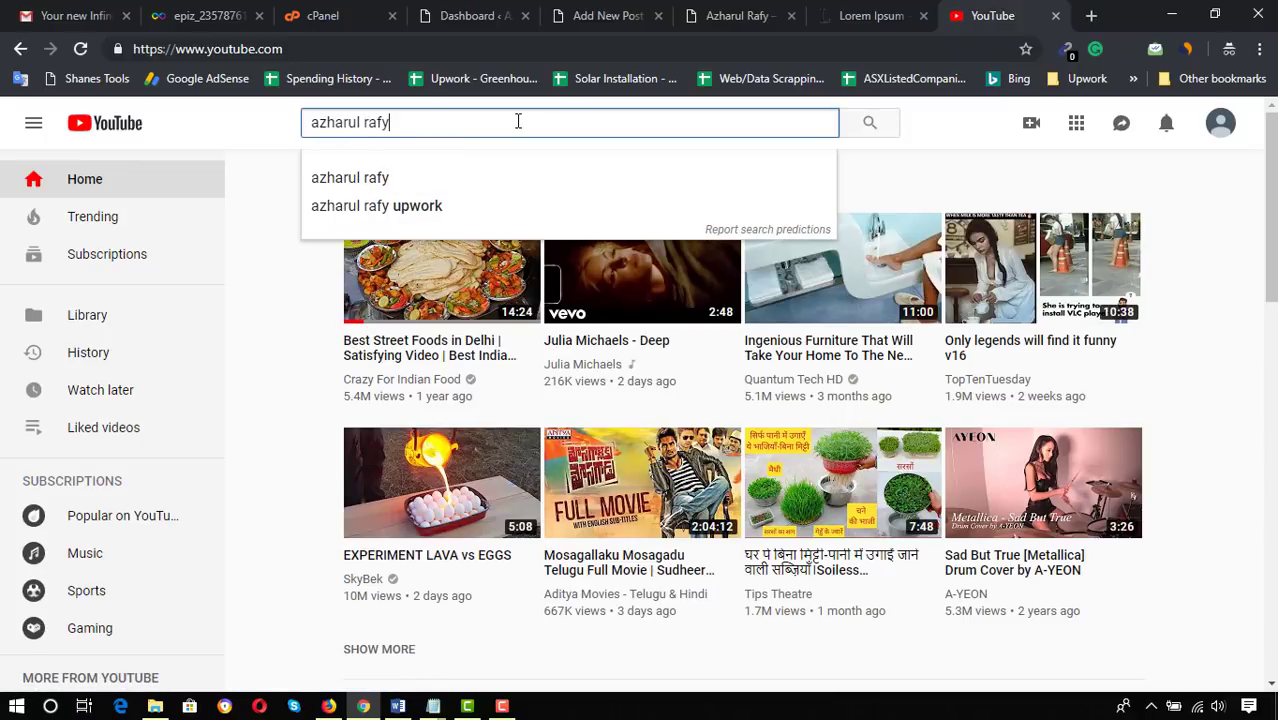
{"action": "key", "text": "Return"}
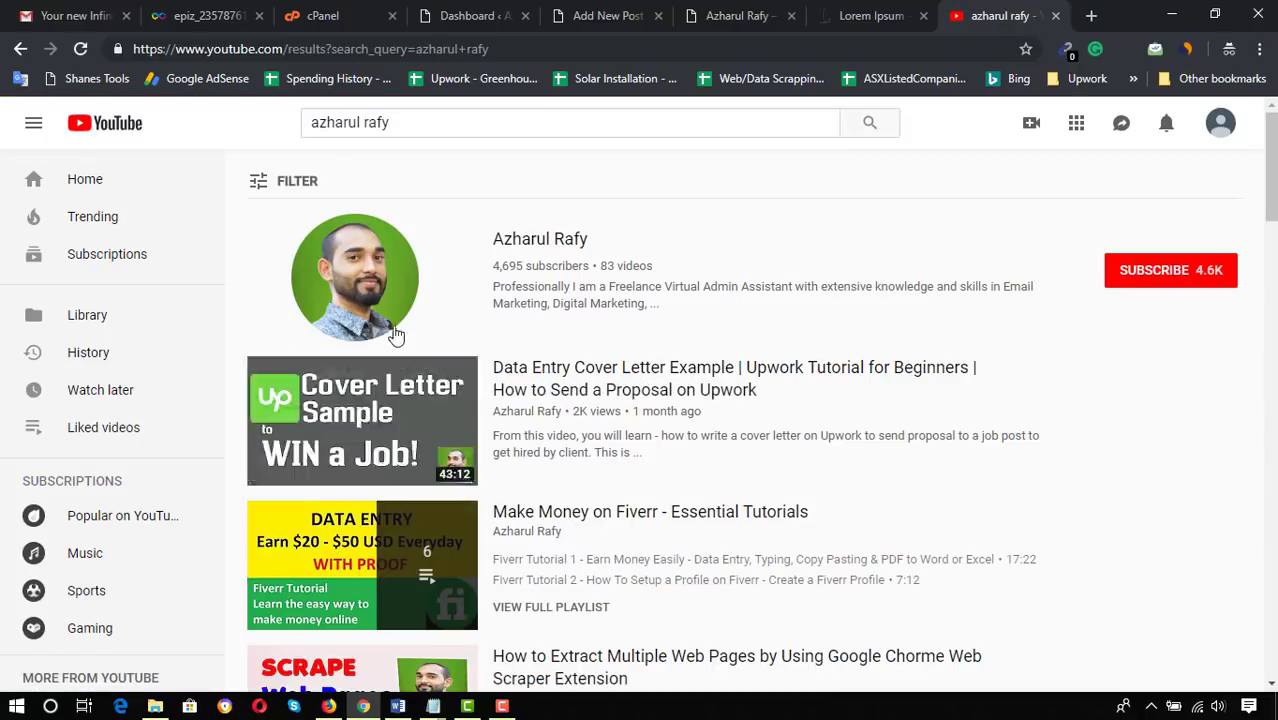
{"action": "right_click", "coordinate": [386, 420]}
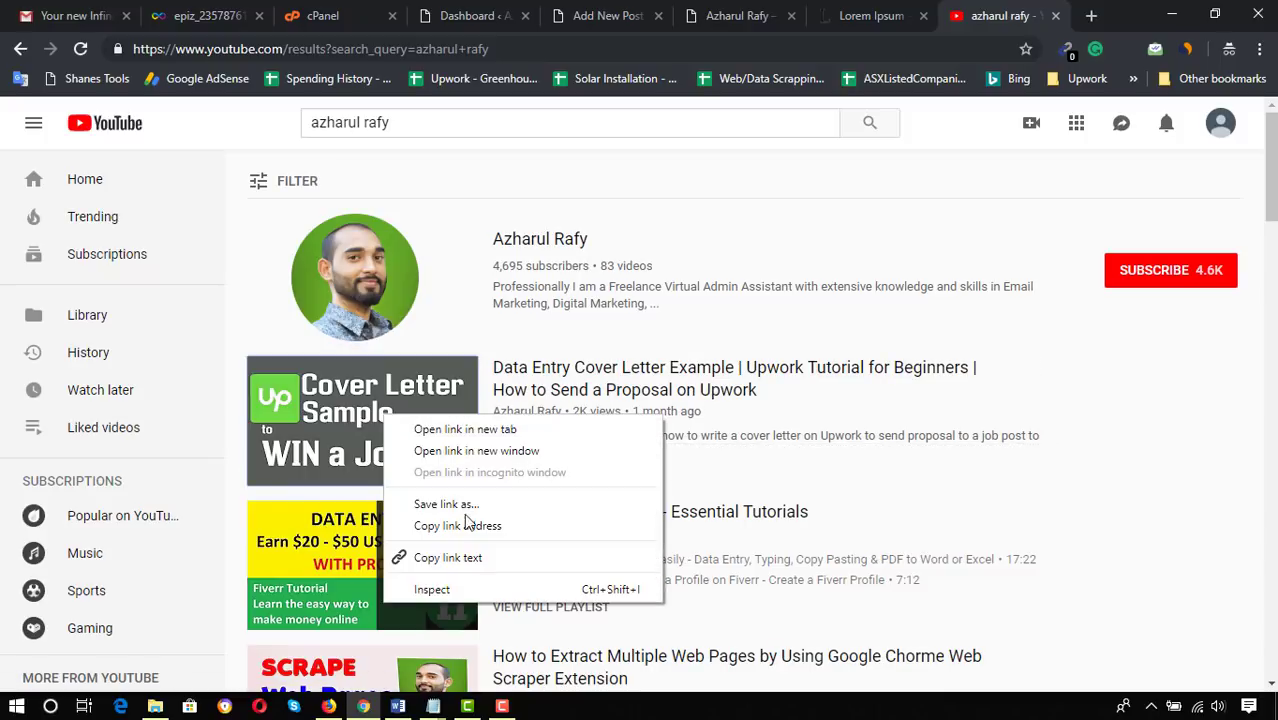
{"action": "left_click", "coordinate": [448, 558]}
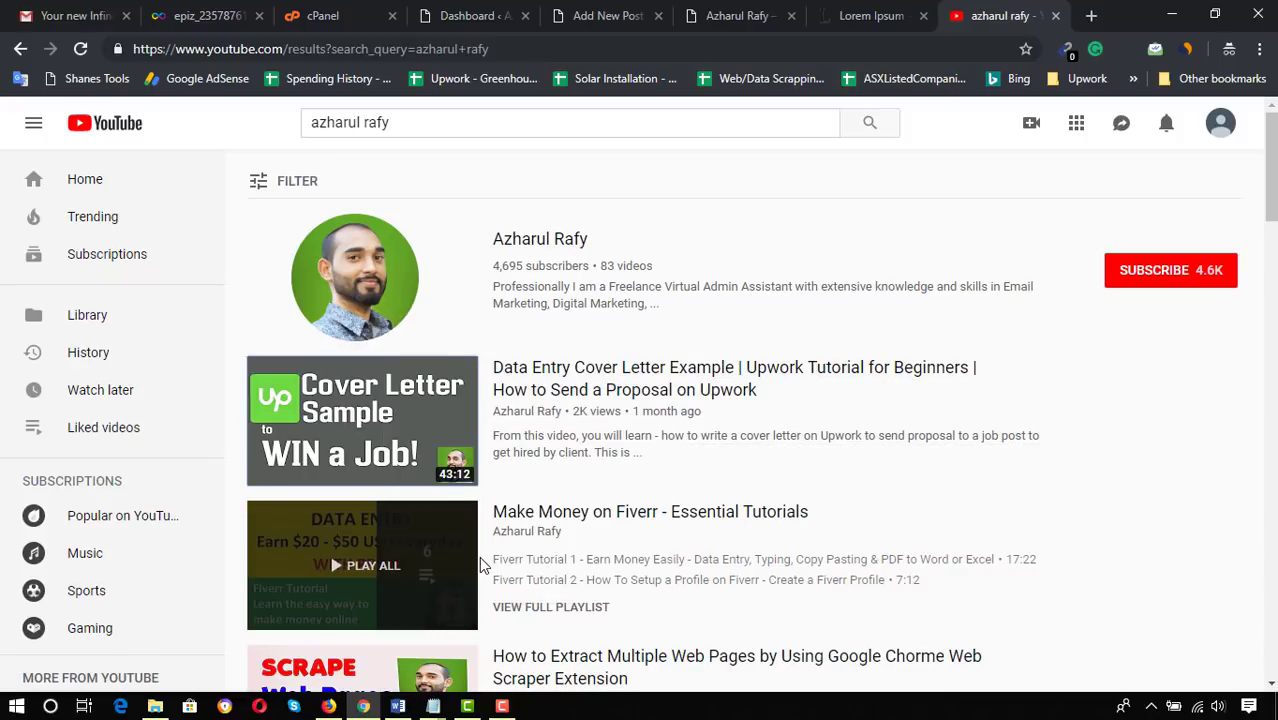
{"action": "right_click", "coordinate": [394, 410]}
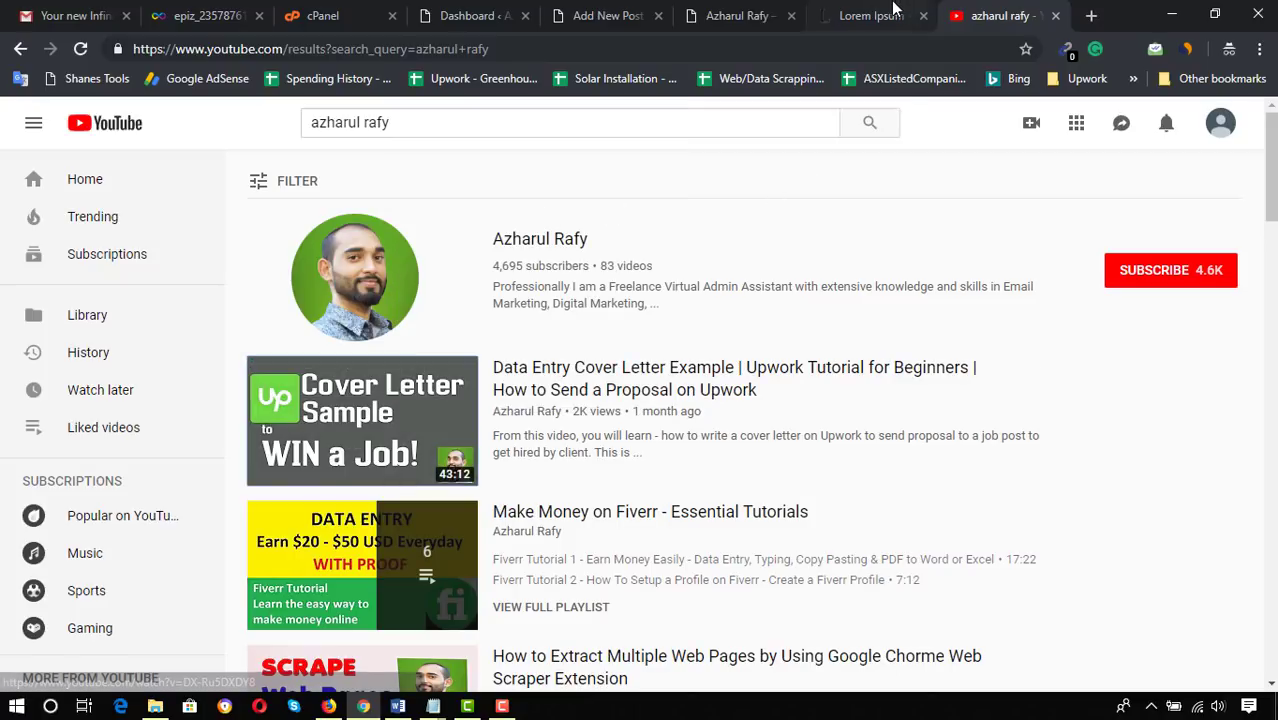
{"action": "left_click", "coordinate": [608, 15]}
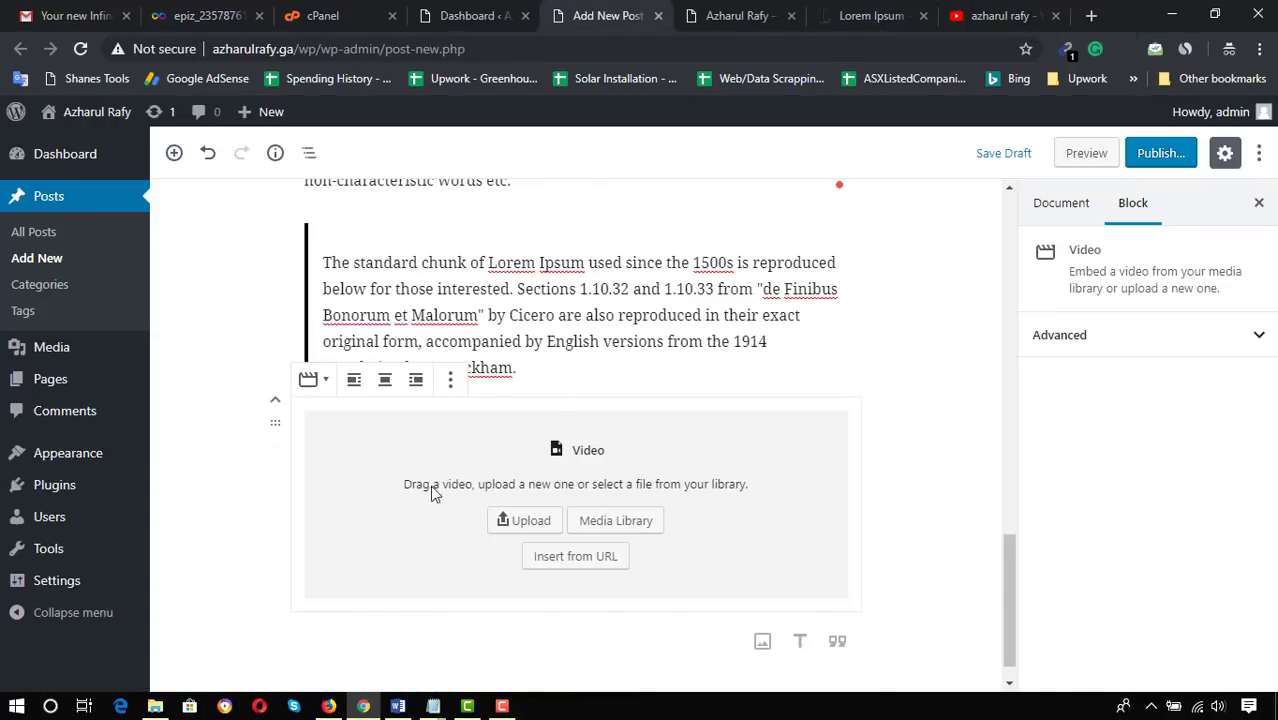
Embed the copied YouTube link in the video block, then play and pause it to test.
{"action": "left_click", "coordinate": [585, 558]}
{"action": "key", "text": "ctrl+v"}
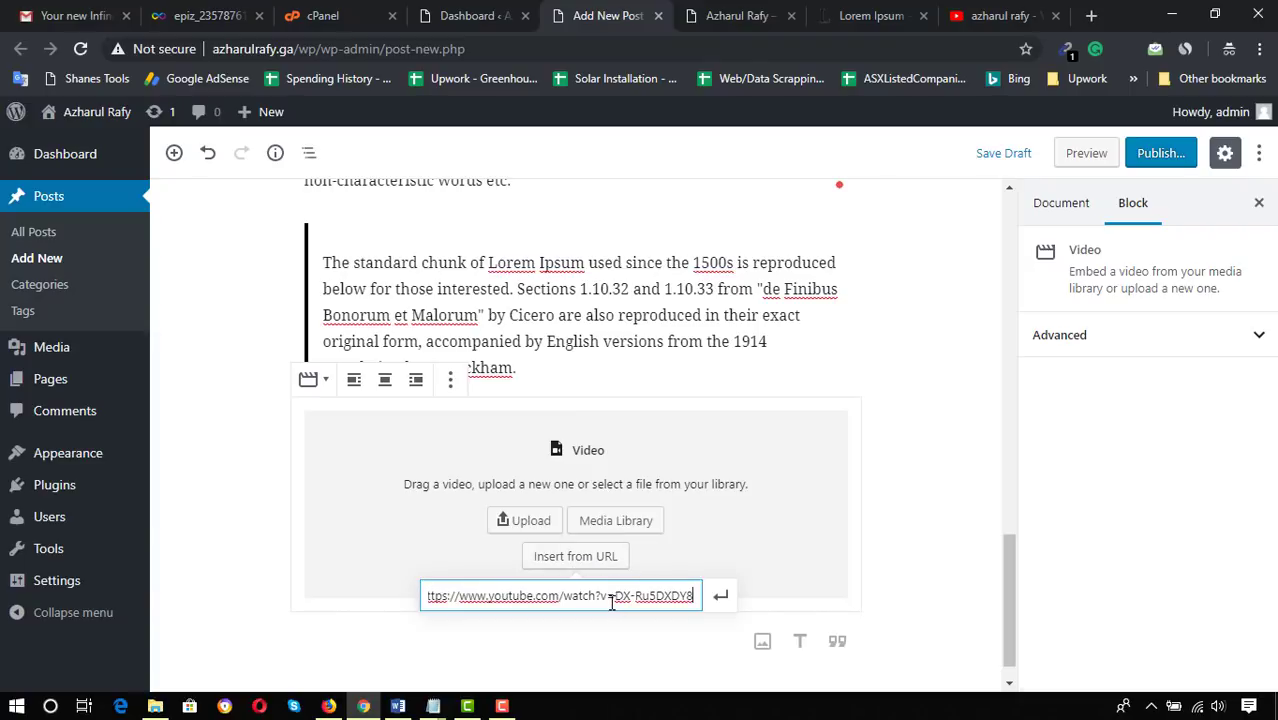
{"action": "left_click", "coordinate": [720, 600]}
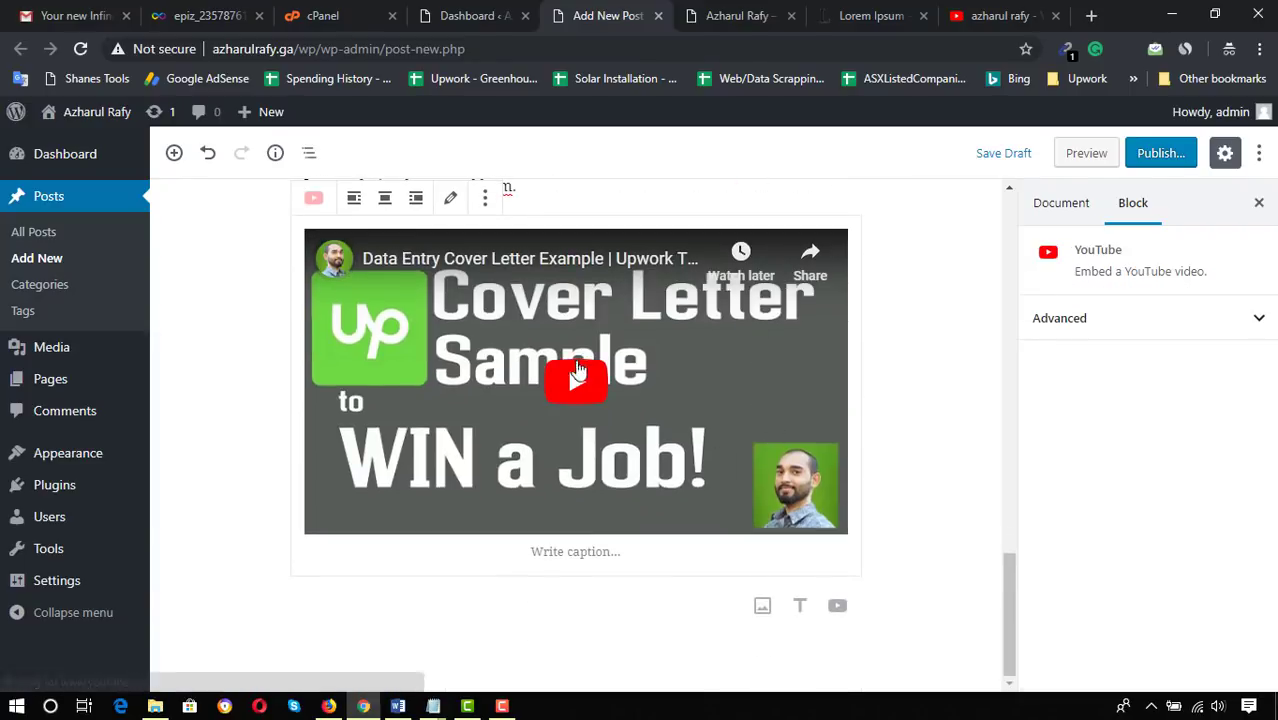
{"action": "scroll", "coordinate": [545, 420], "scroll_direction": "up", "scroll_amount": 3}
{"action": "scroll", "coordinate": [546, 480], "scroll_direction": "down", "scroll_amount": 2}
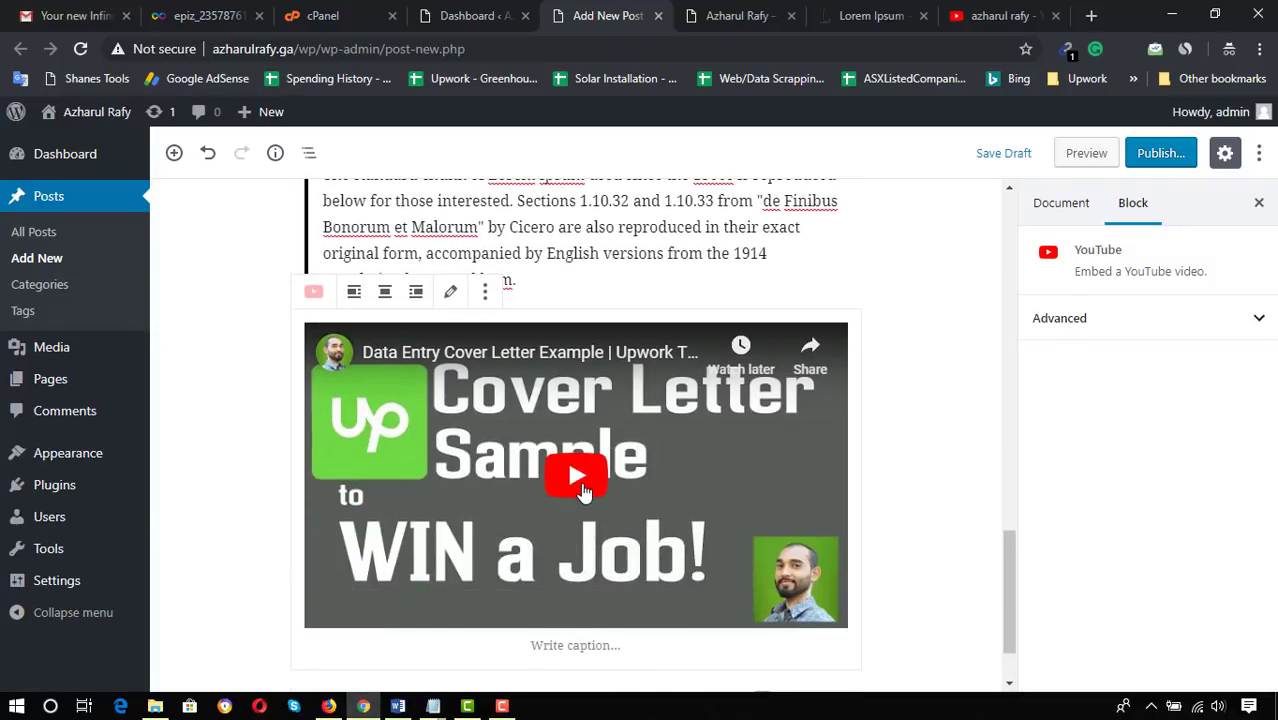
{"action": "left_click", "coordinate": [578, 478]}
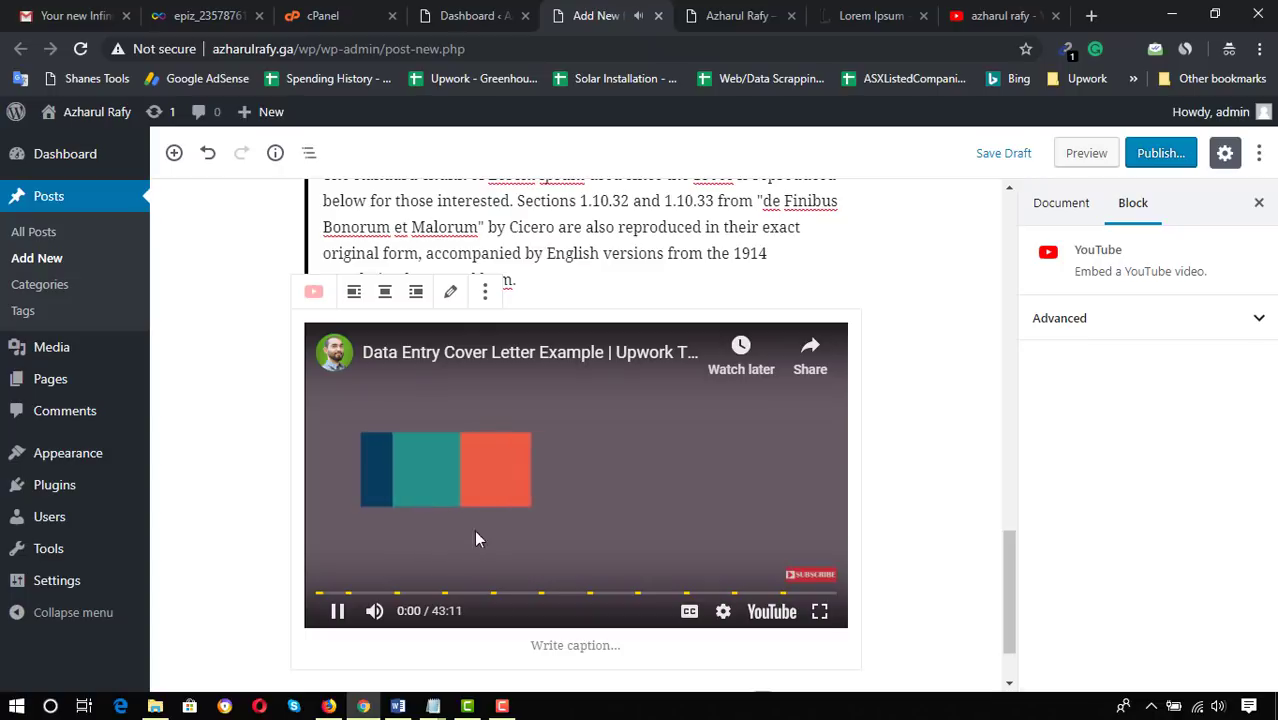
{"action": "left_click", "coordinate": [560, 480]}
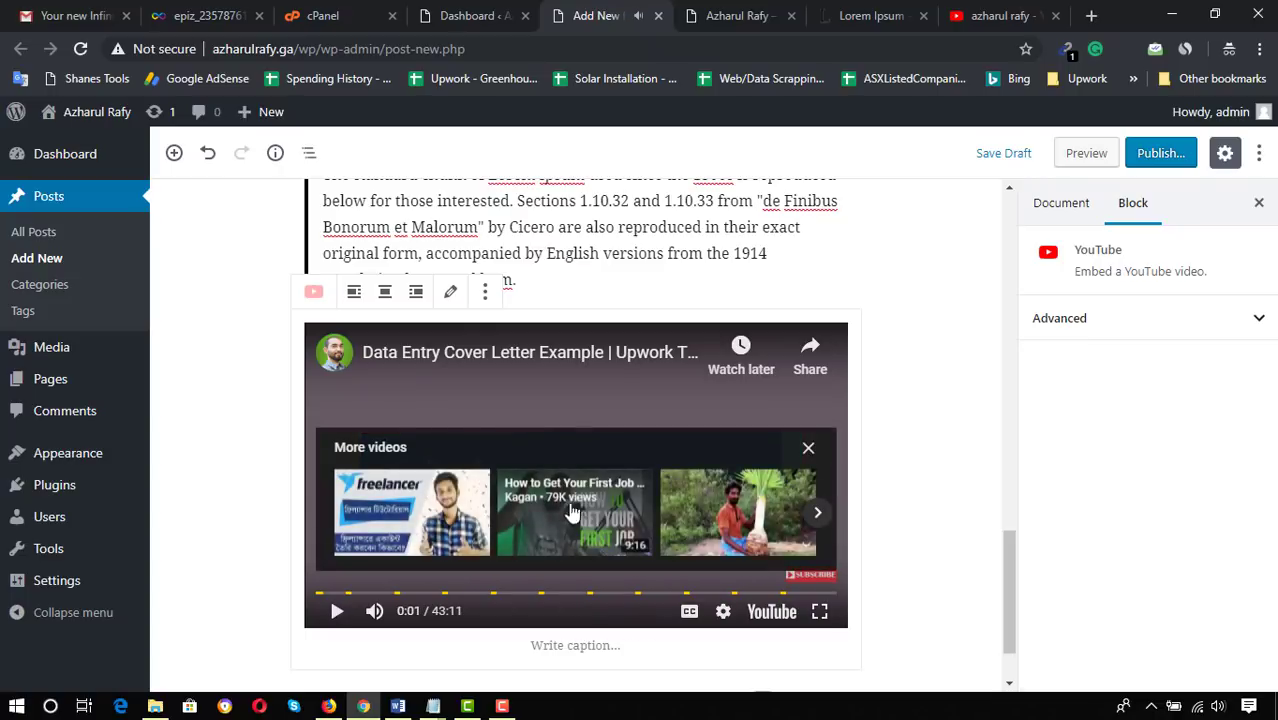
{"action": "scroll", "coordinate": [859, 411], "scroll_direction": "up", "scroll_amount": 15}
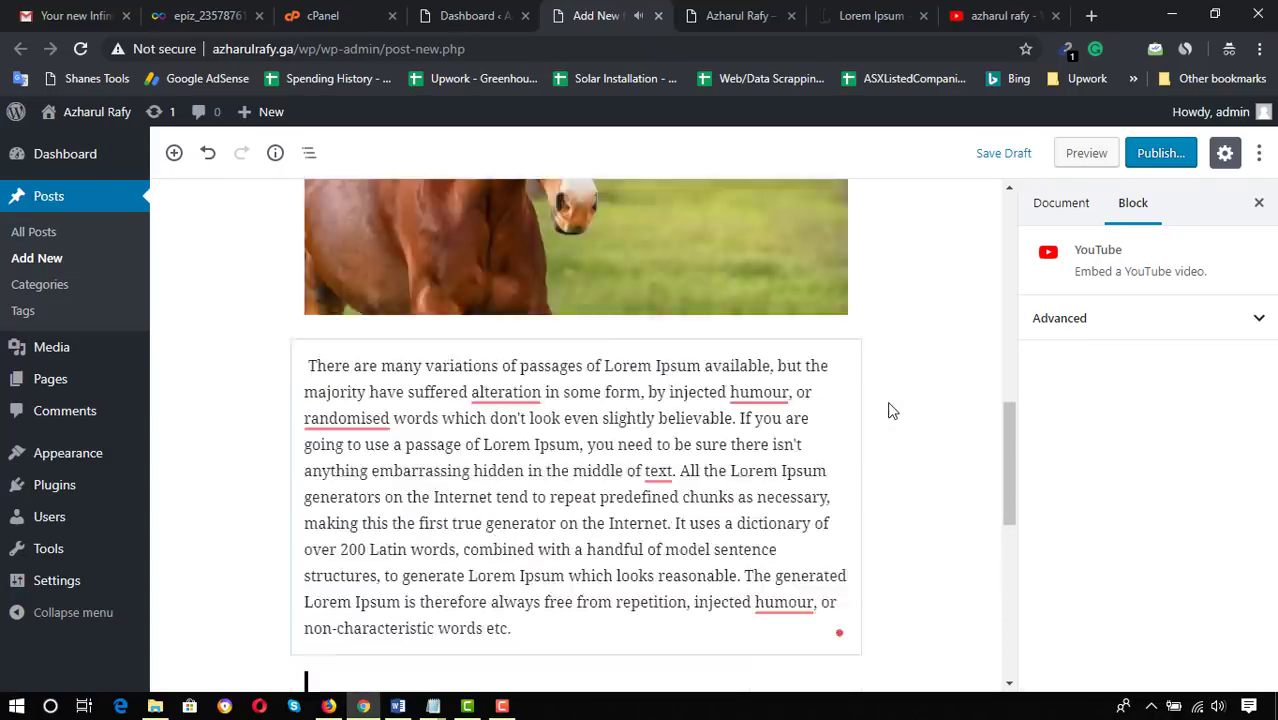
Scroll back to the post title and show the Document settings in the sidebar.
{"action": "scroll", "coordinate": [500, 430], "scroll_direction": "down", "scroll_amount": 15}
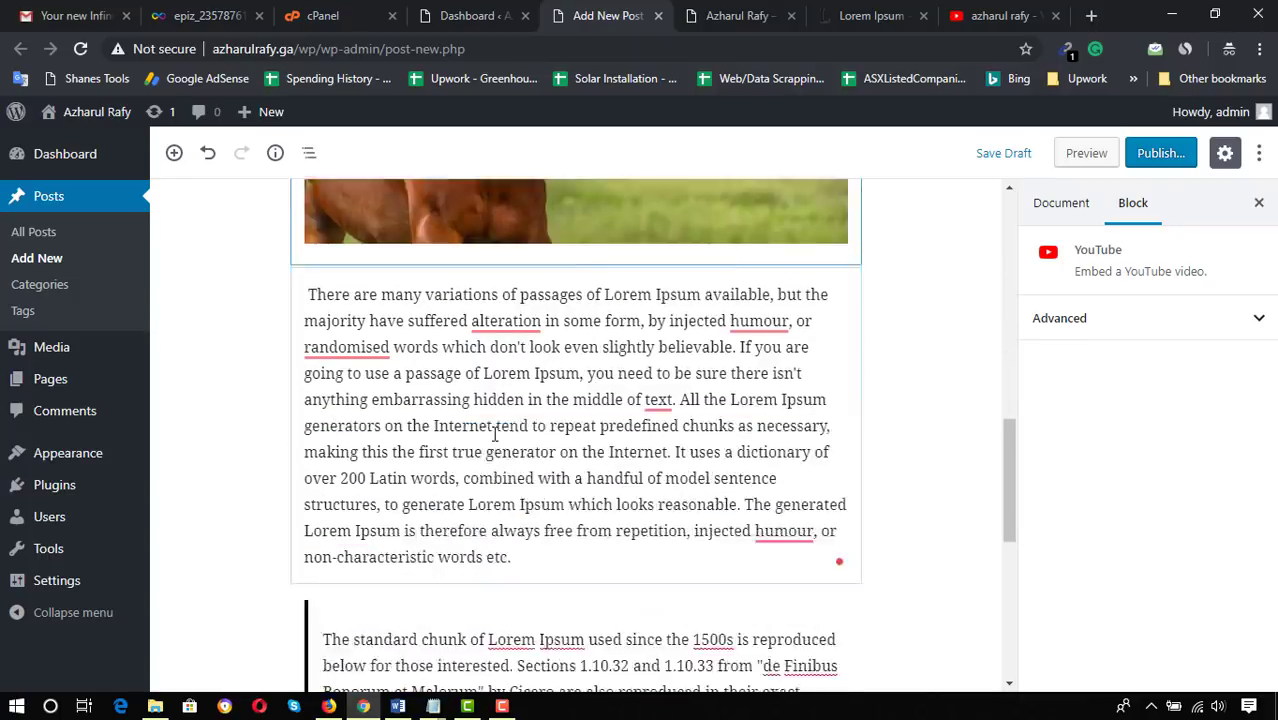
{"action": "scroll", "coordinate": [842, 402], "scroll_direction": "up", "scroll_amount": 8}
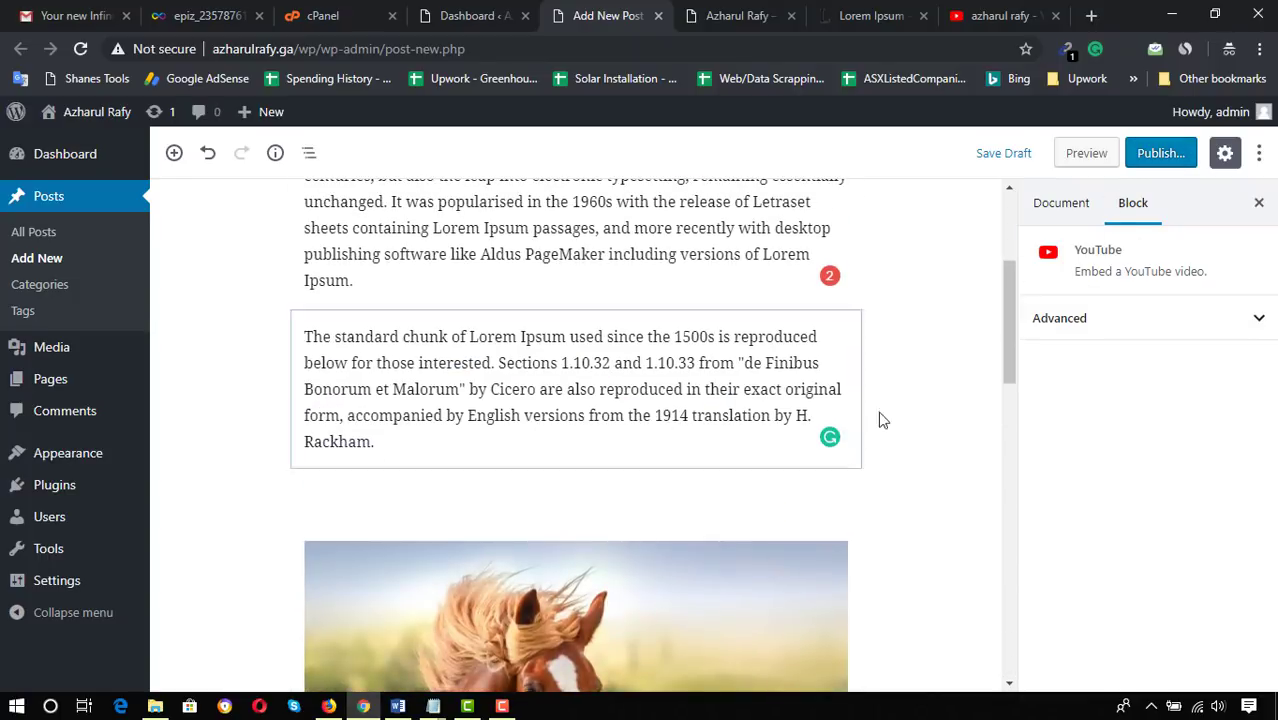
{"action": "scroll", "coordinate": [868, 428], "scroll_direction": "up", "scroll_amount": 5}
{"action": "left_click", "coordinate": [1058, 206]}
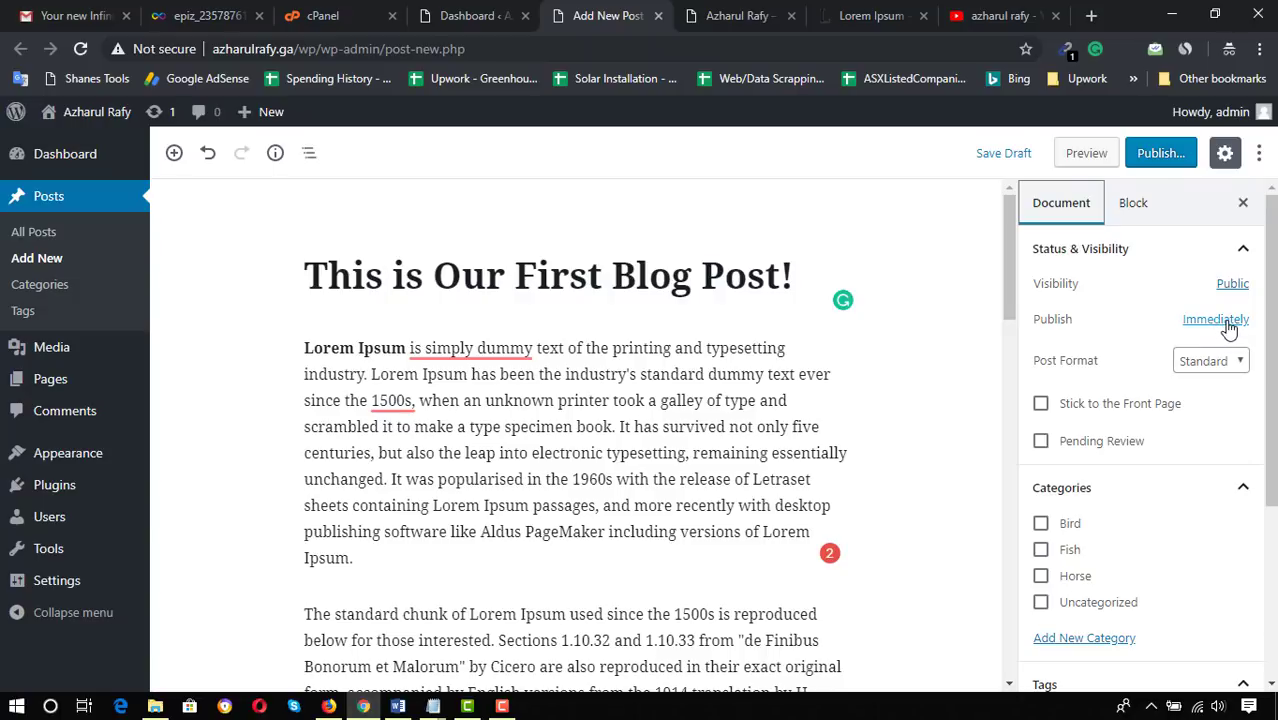
Check the post's publish date and leave it set to publish immediately.
{"action": "scroll", "coordinate": [862, 436], "scroll_direction": "down", "scroll_amount": 6}
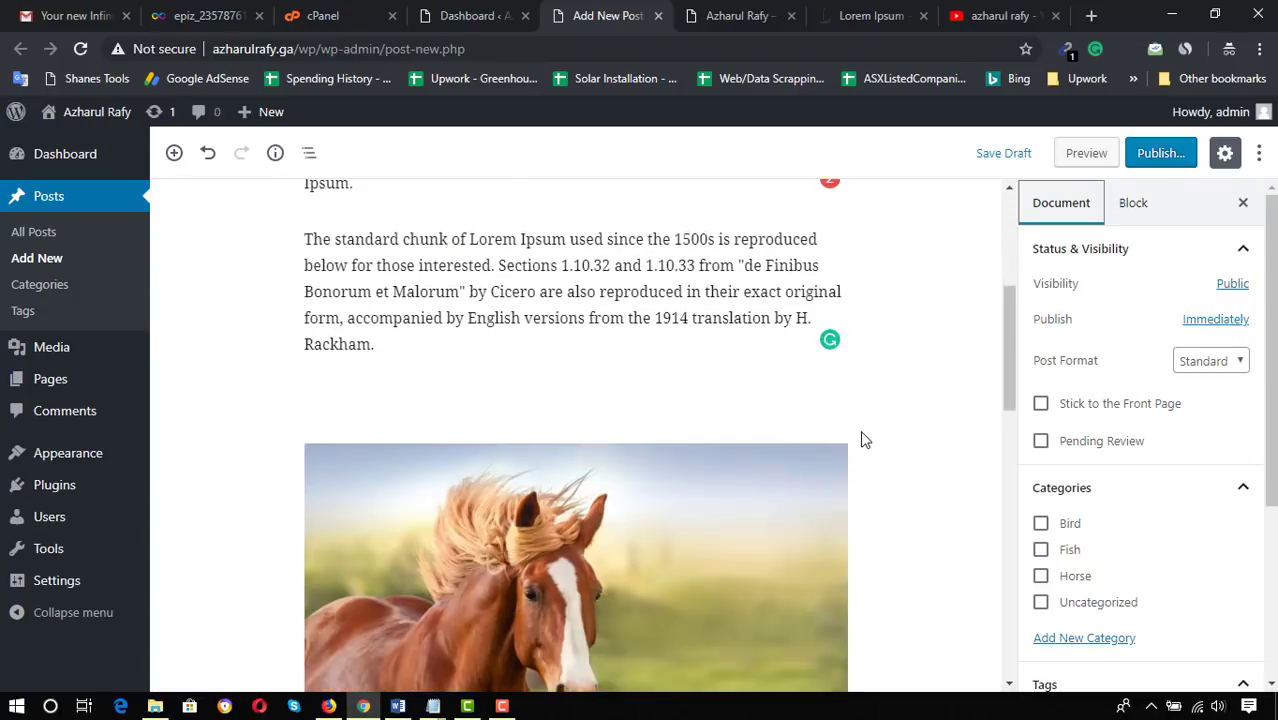
{"action": "scroll", "coordinate": [855, 436], "scroll_direction": "up", "scroll_amount": 5}
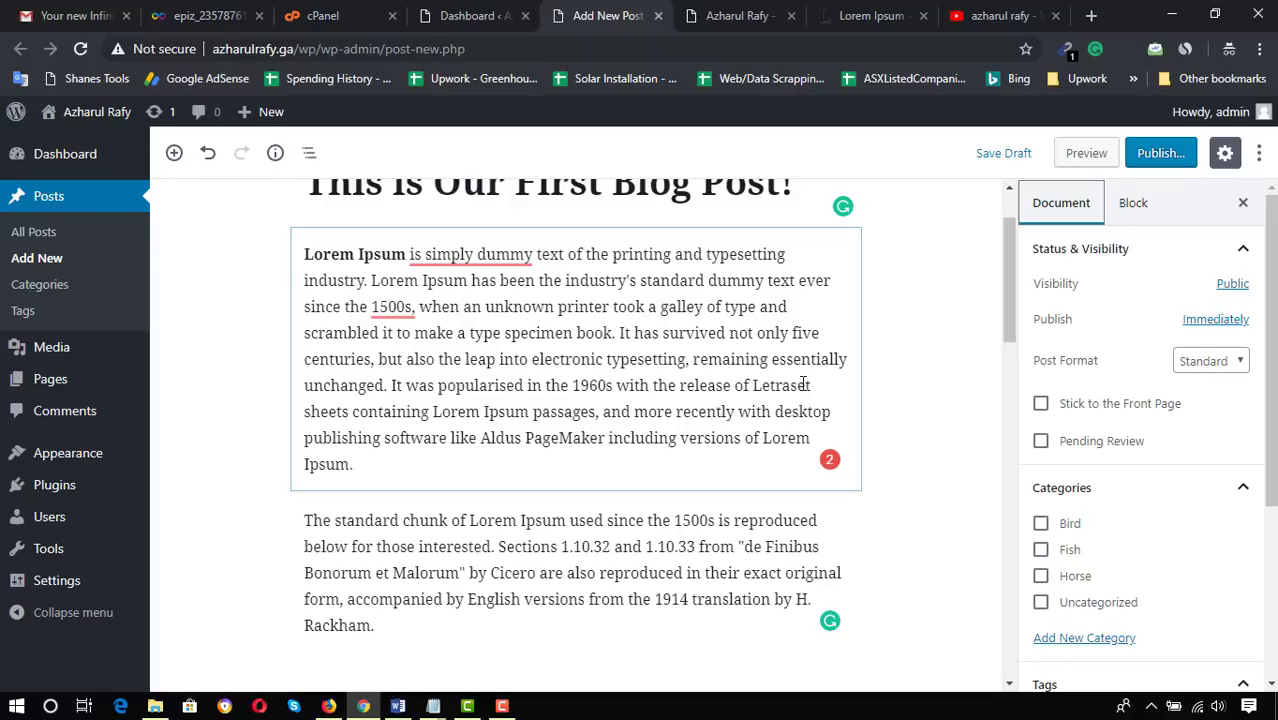
{"action": "left_click", "coordinate": [1210, 321]}
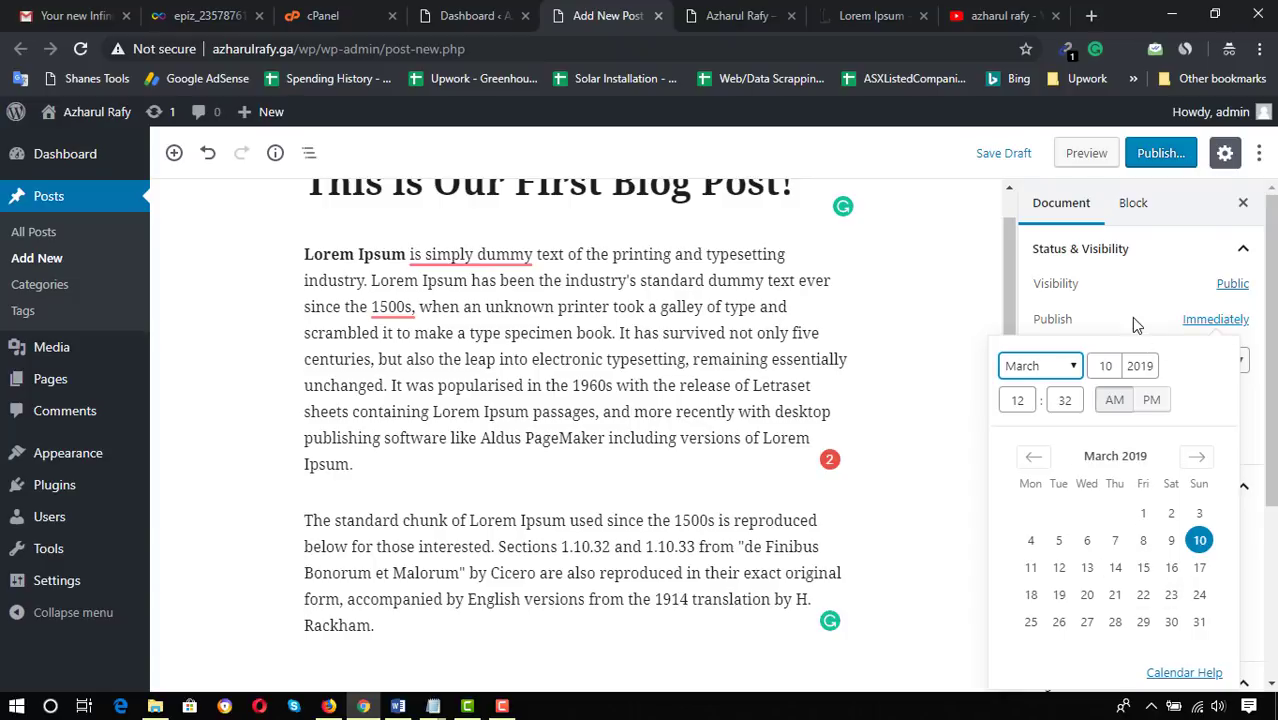
{"action": "left_click", "coordinate": [1116, 328]}
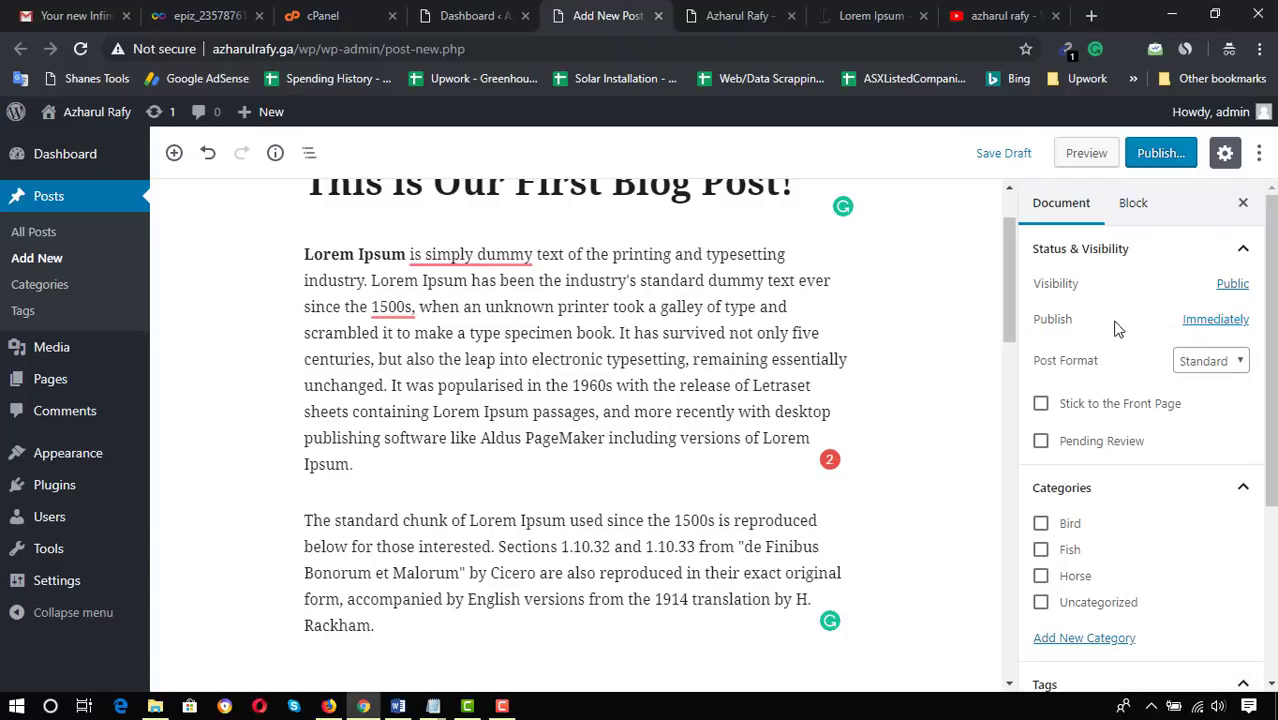
{"action": "scroll", "coordinate": [1163, 437], "scroll_direction": "down", "scroll_amount": 1}
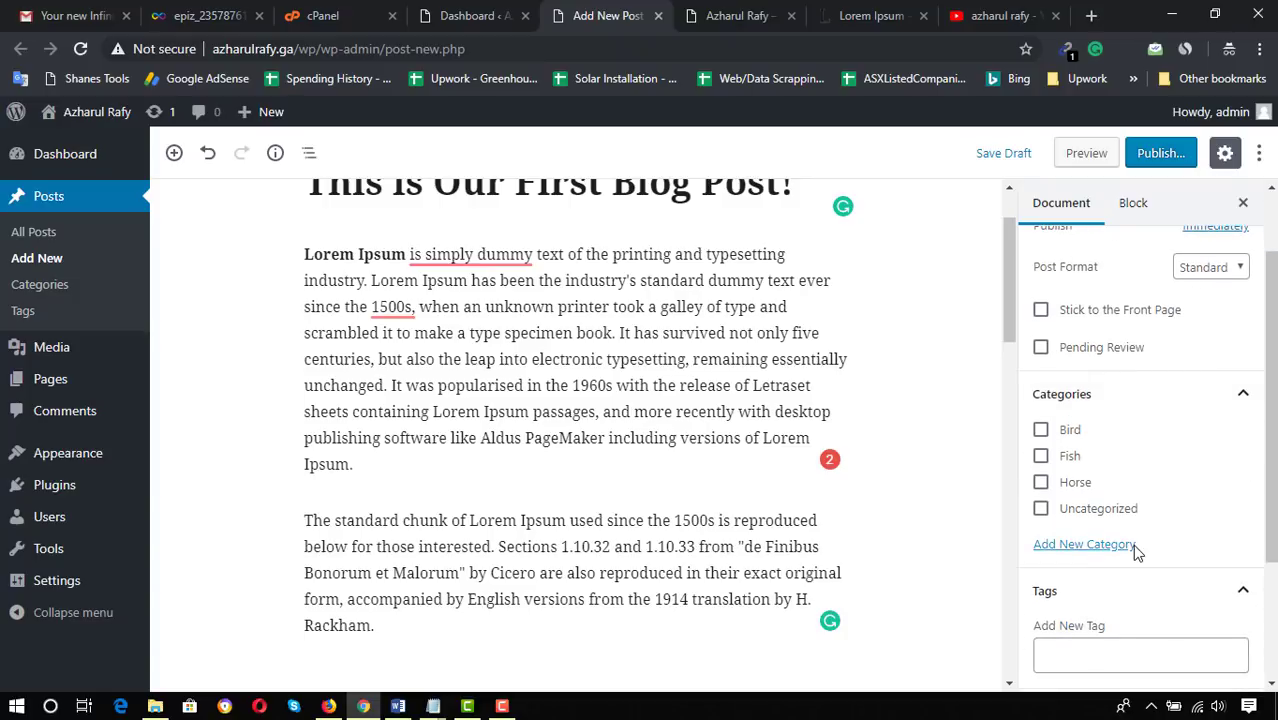
{"action": "left_click", "coordinate": [533, 410]}
{"action": "scroll", "coordinate": [533, 410], "scroll_direction": "up", "scroll_amount": 1}
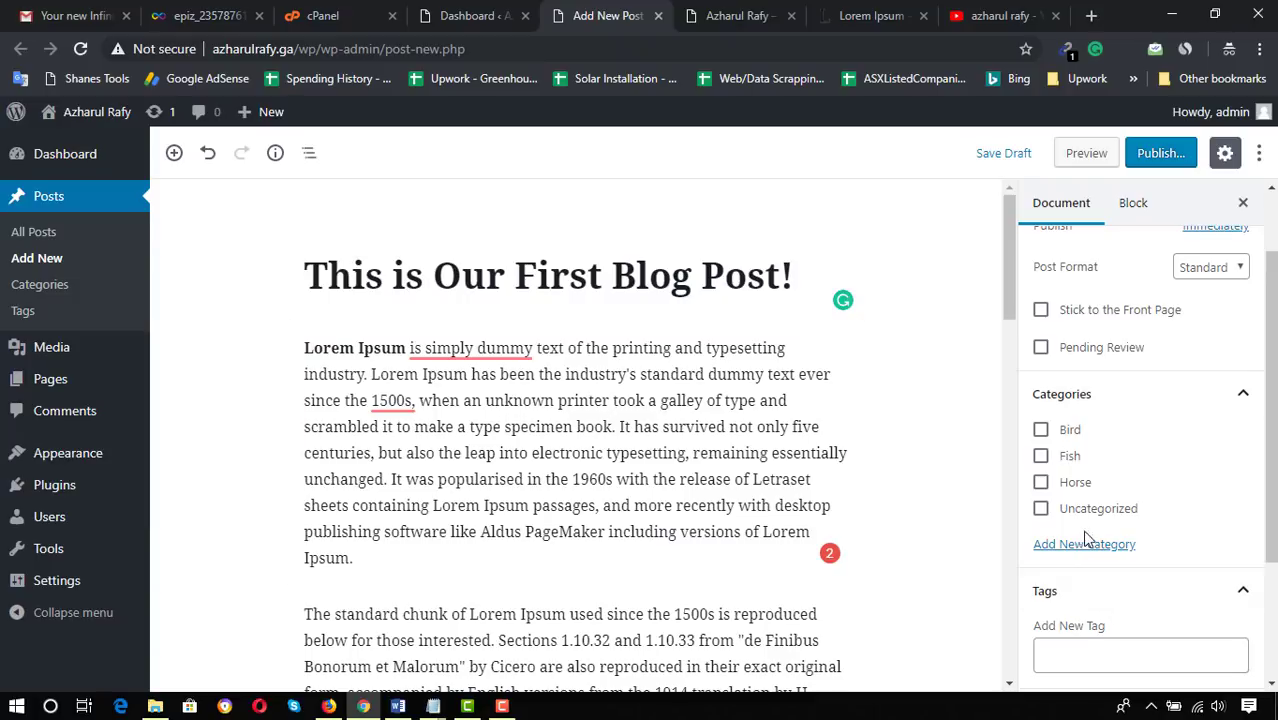
{"action": "scroll", "coordinate": [890, 567], "scroll_direction": "down", "scroll_amount": 2}
{"action": "scroll", "coordinate": [940, 565], "scroll_direction": "up", "scroll_amount": 2}
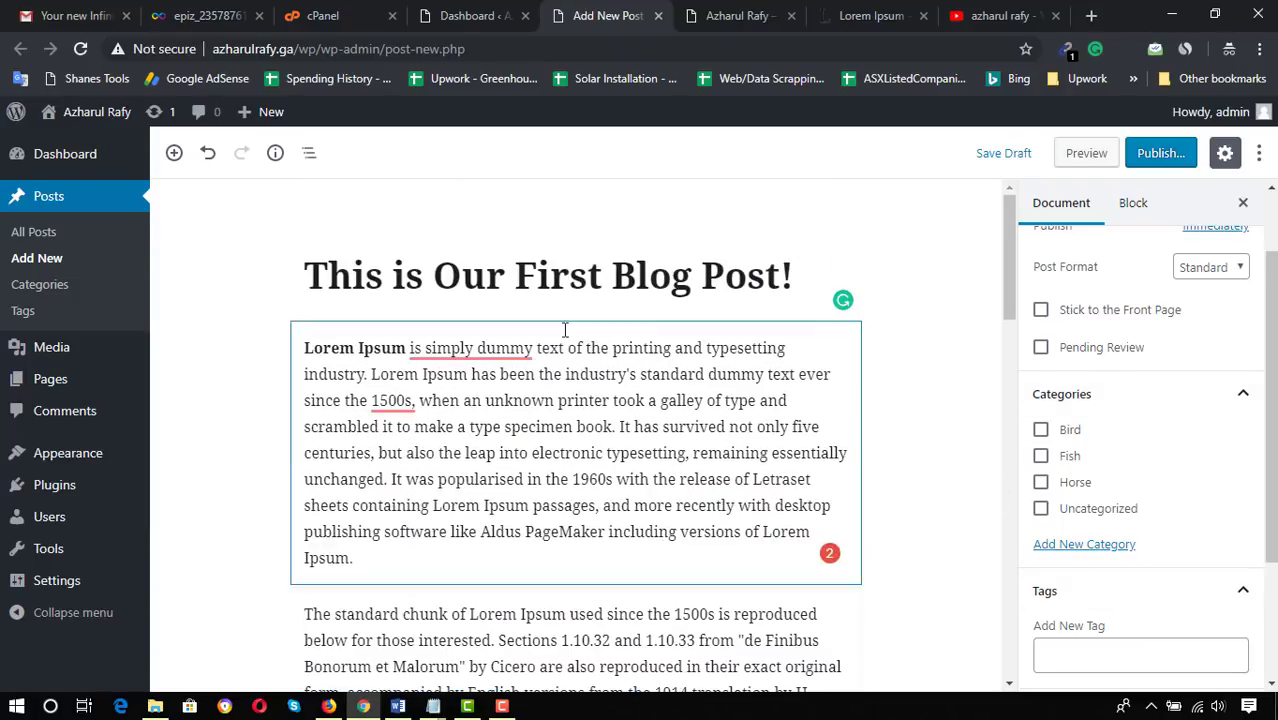
Add the tag 'lorem ipsum' and create the new 'Lorem Ipsum' category for the post.
{"action": "left_click", "coordinate": [1040, 547]}
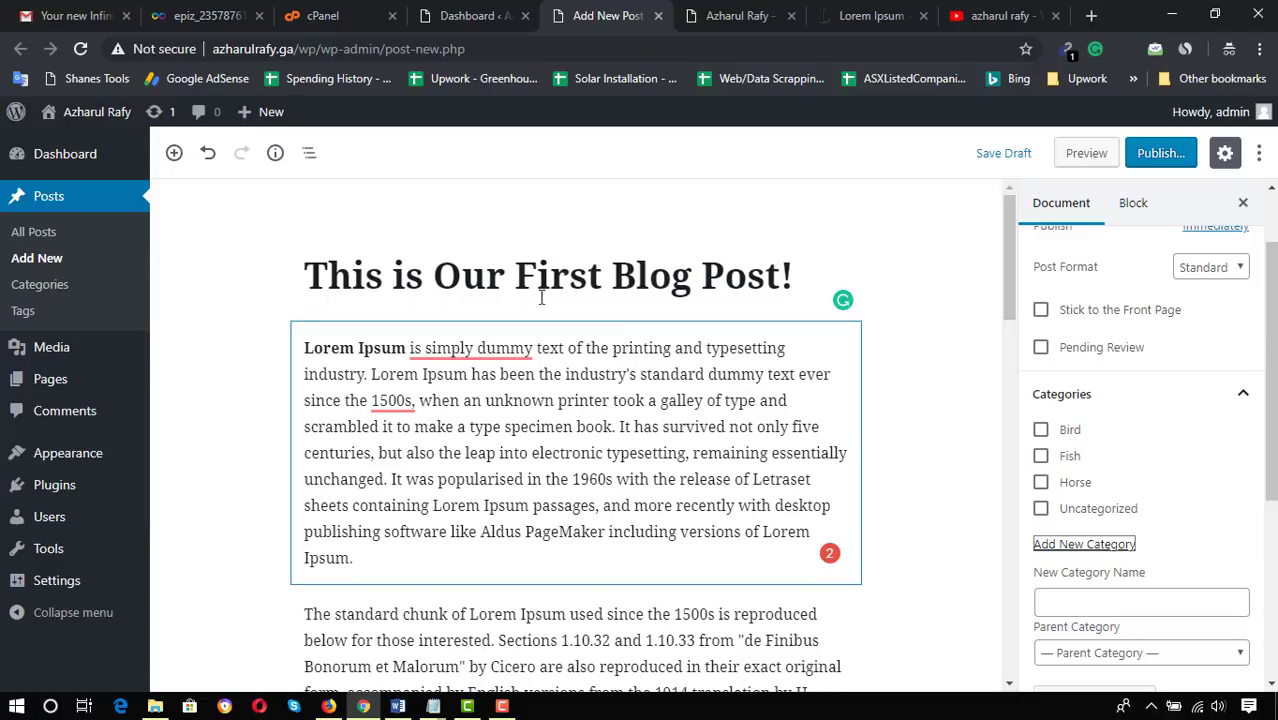
{"action": "left_click", "coordinate": [1070, 601]}
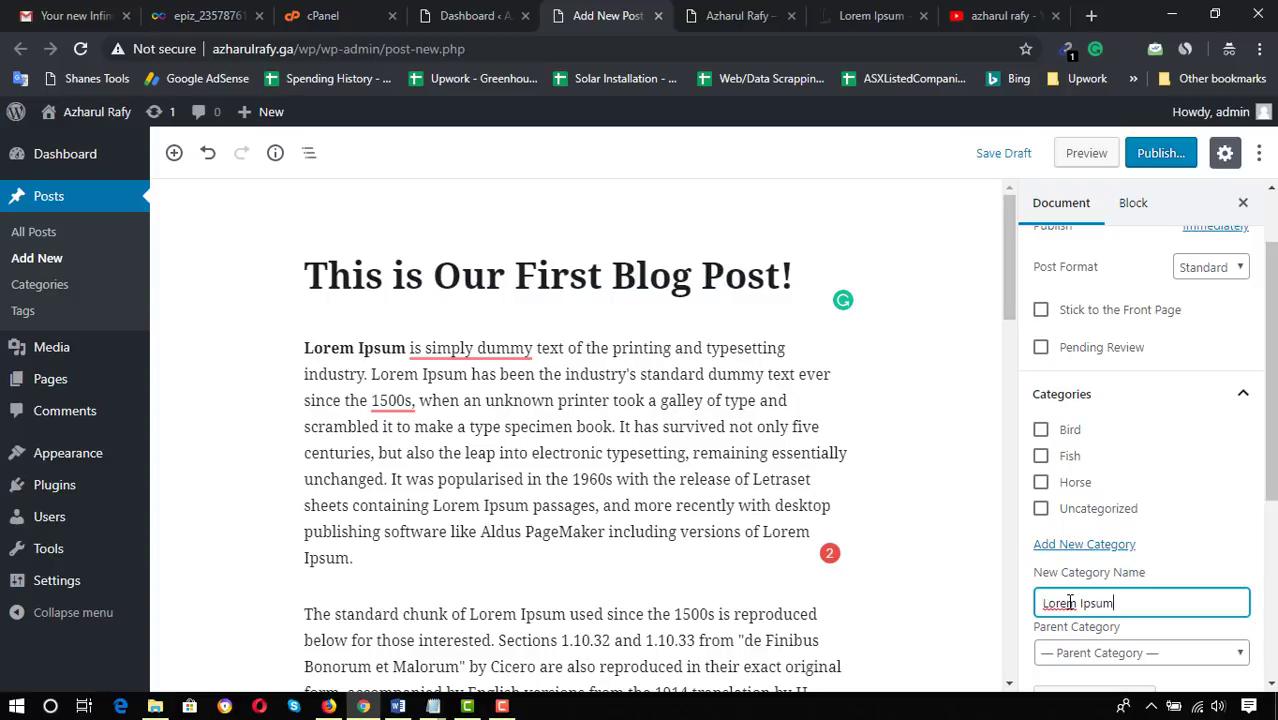
{"action": "scroll", "coordinate": [1030, 538], "scroll_direction": "down", "scroll_amount": 2}
{"action": "left_click", "coordinate": [1094, 627]}
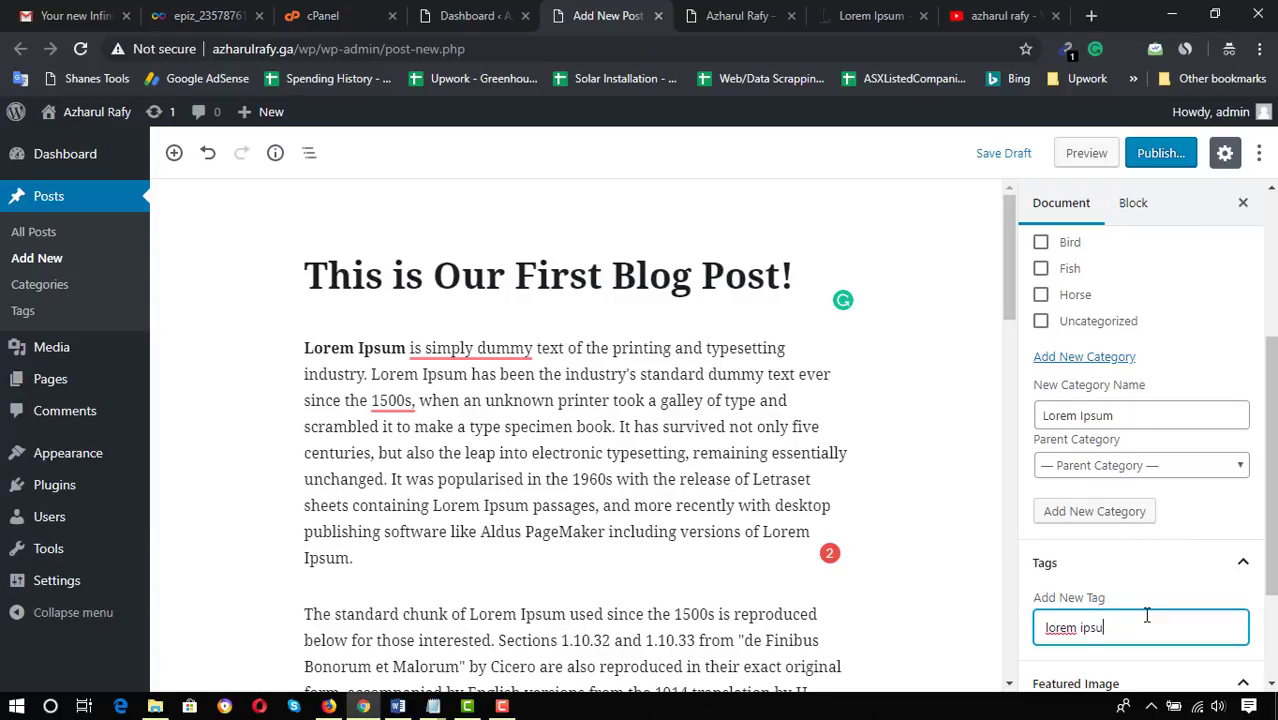
{"action": "scroll", "coordinate": [1147, 600], "scroll_direction": "down", "scroll_amount": 2}
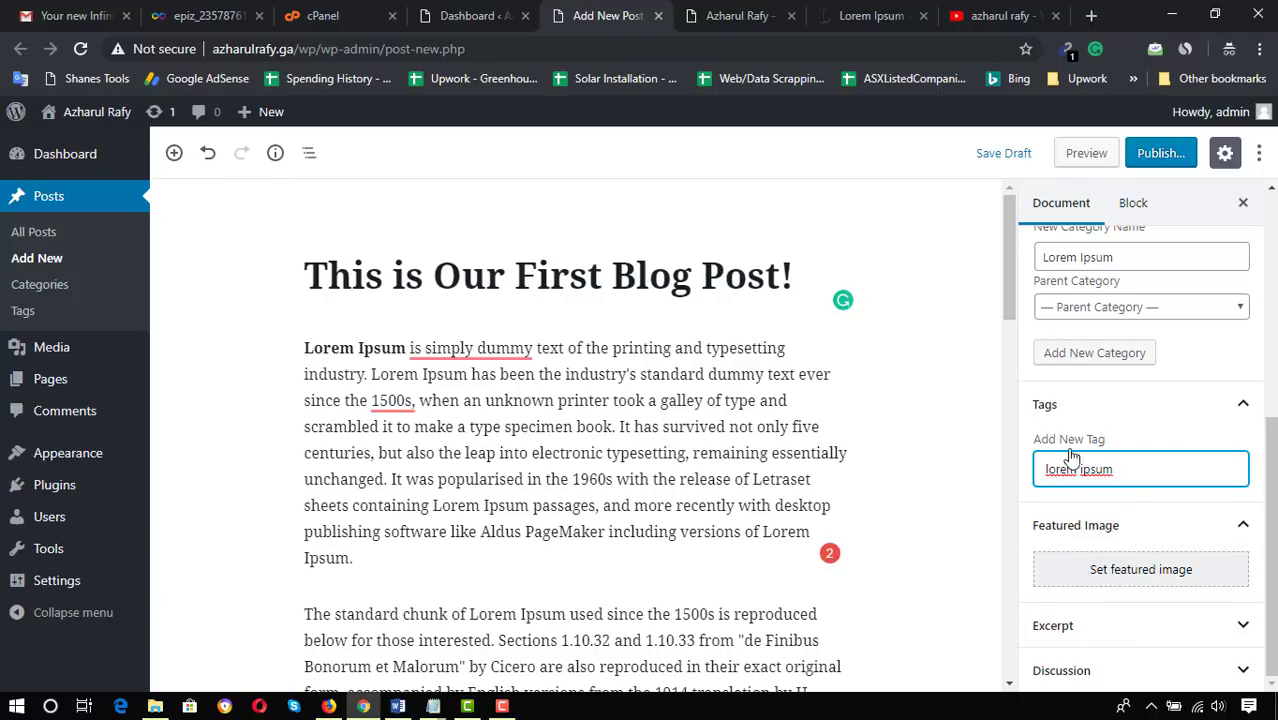
{"action": "key", "text": "Return"}
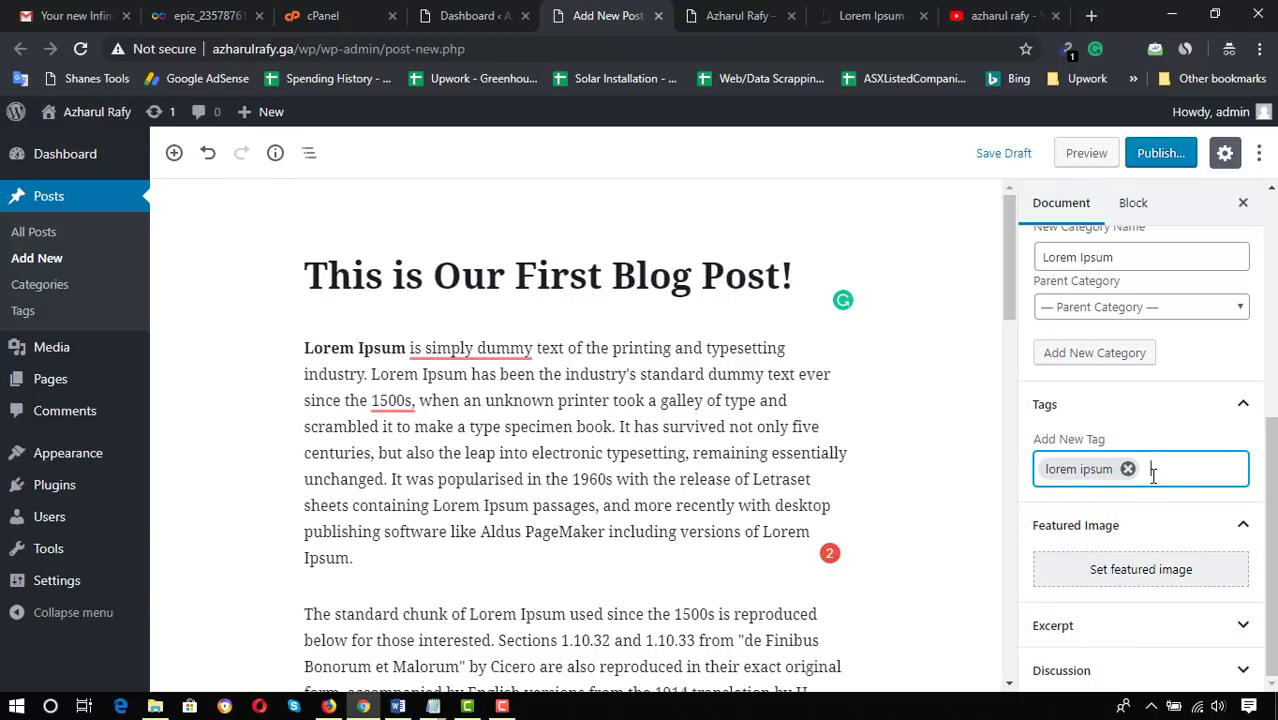
{"action": "scroll", "coordinate": [1110, 412], "scroll_direction": "up", "scroll_amount": 1}
{"action": "left_click", "coordinate": [1108, 447]}
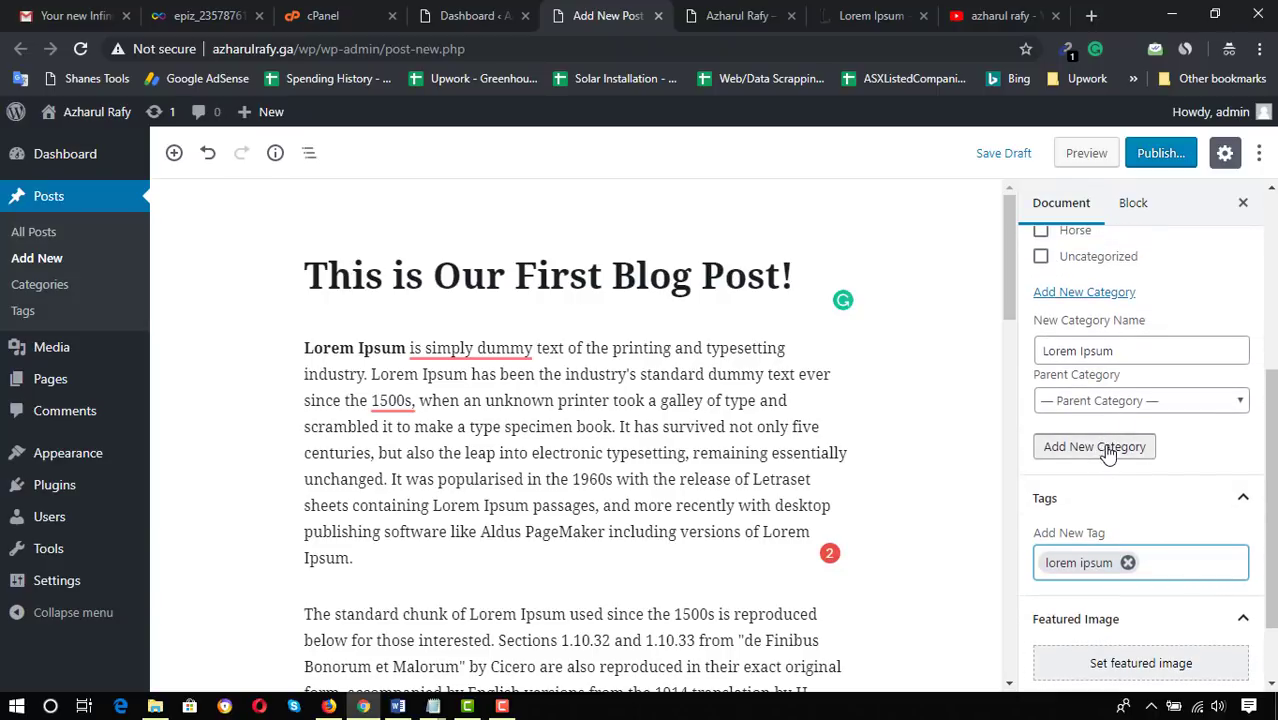
{"action": "scroll", "coordinate": [1105, 350], "scroll_direction": "up", "scroll_amount": 2}
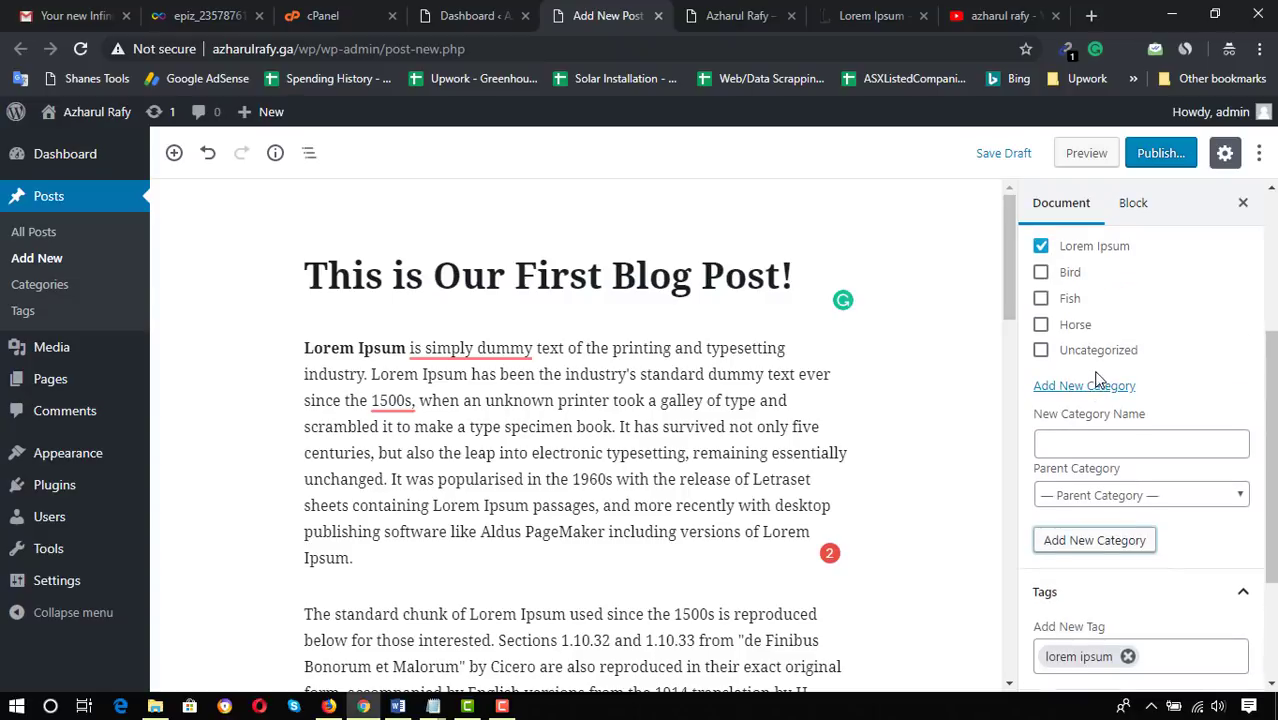
{"action": "scroll", "coordinate": [1053, 508], "scroll_direction": "down", "scroll_amount": 5}
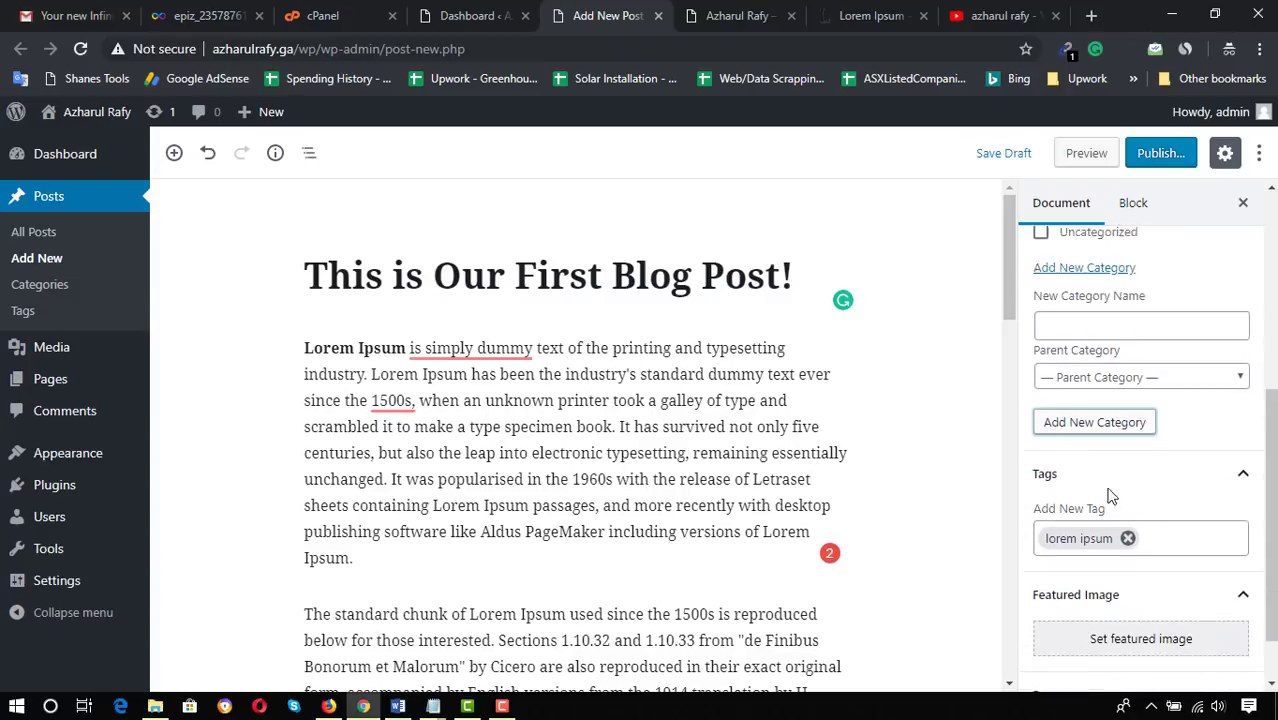
{"action": "scroll", "coordinate": [633, 505], "scroll_direction": "down", "scroll_amount": 3}
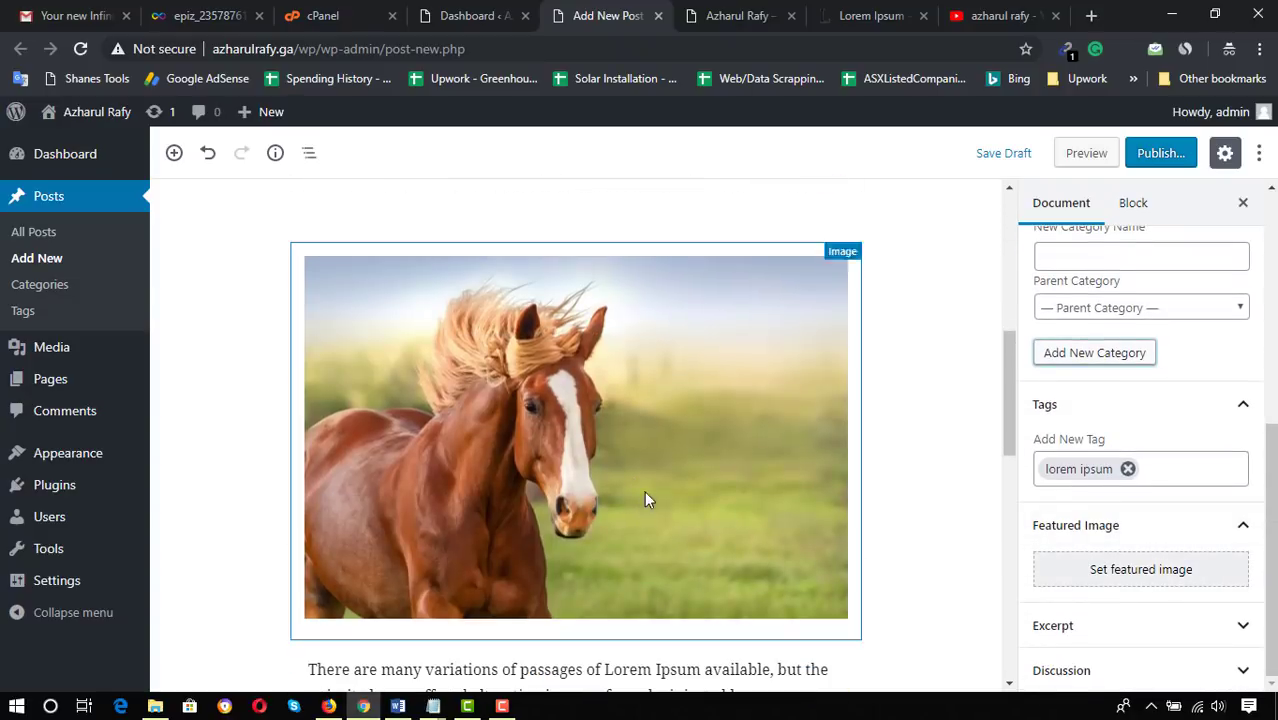
{"action": "scroll", "coordinate": [653, 475], "scroll_direction": "down", "scroll_amount": 3}
{"action": "scroll", "coordinate": [955, 399], "scroll_direction": "up", "scroll_amount": 8}
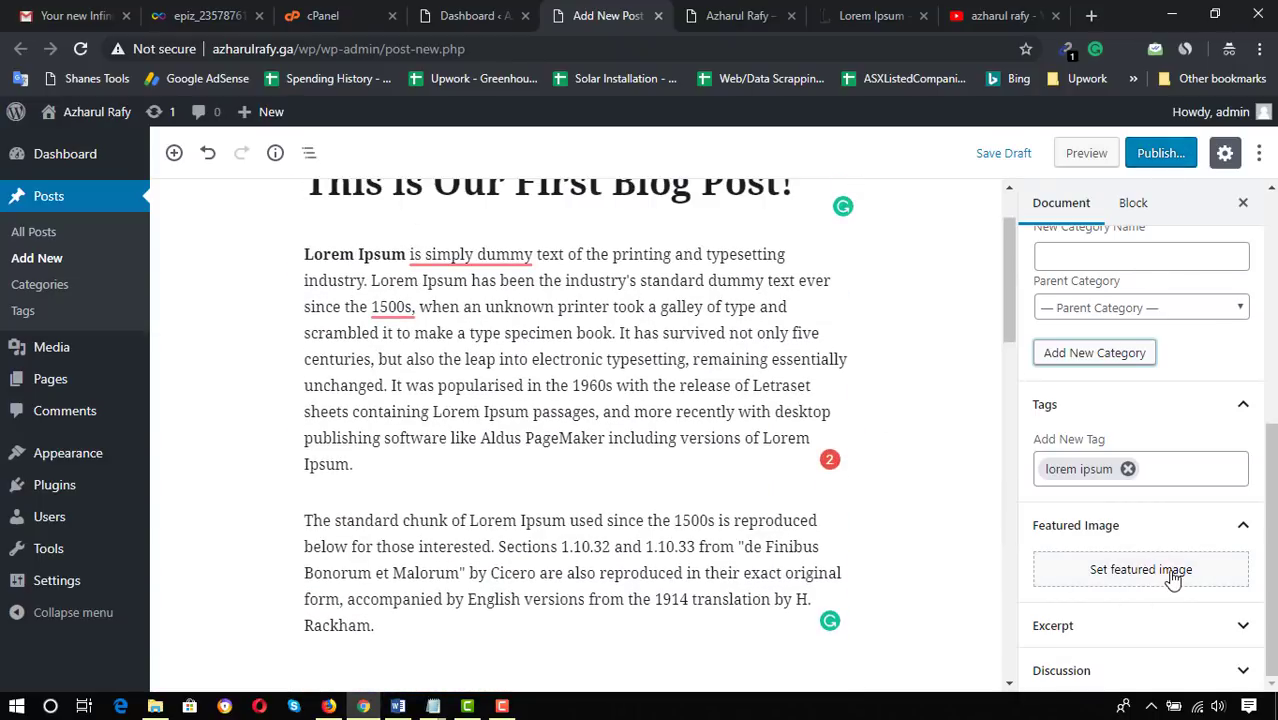
{"action": "scroll", "coordinate": [802, 517], "scroll_direction": "down", "scroll_amount": 4}
{"action": "scroll", "coordinate": [893, 528], "scroll_direction": "up", "scroll_amount": 5}
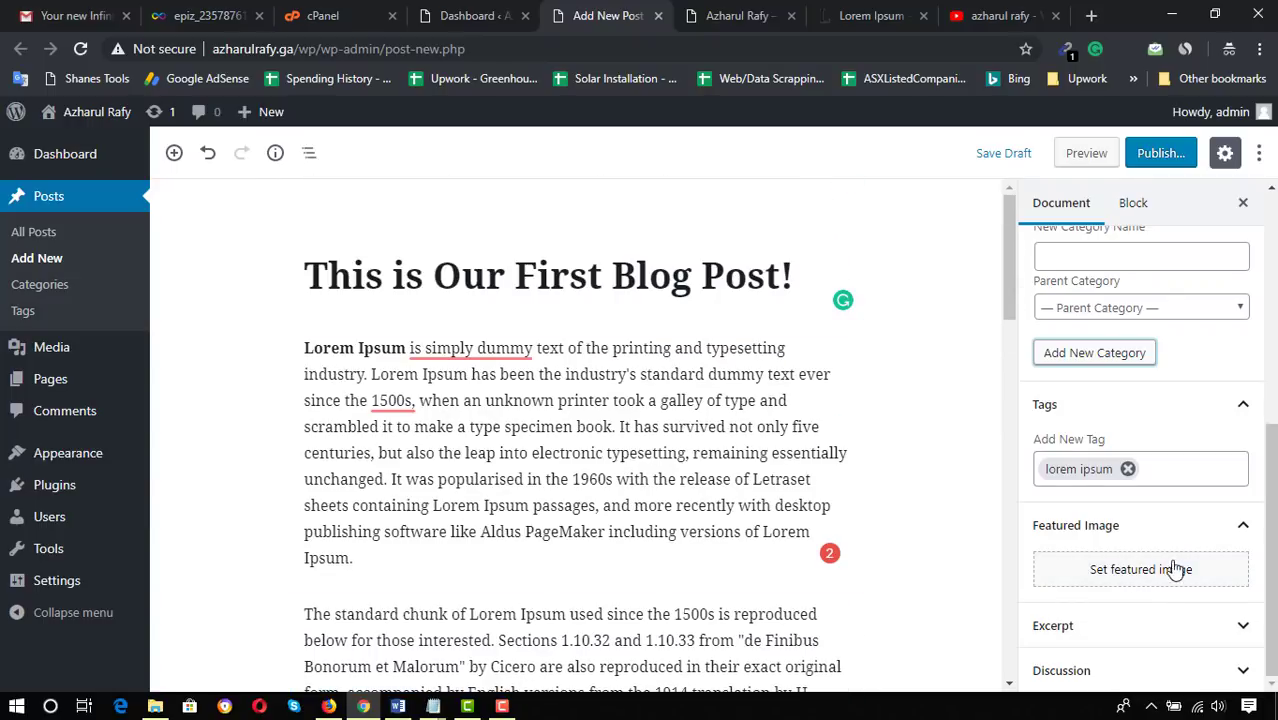
Publish the post and reload the live site to see it on the homepage.
{"action": "left_click", "coordinate": [1160, 153]}
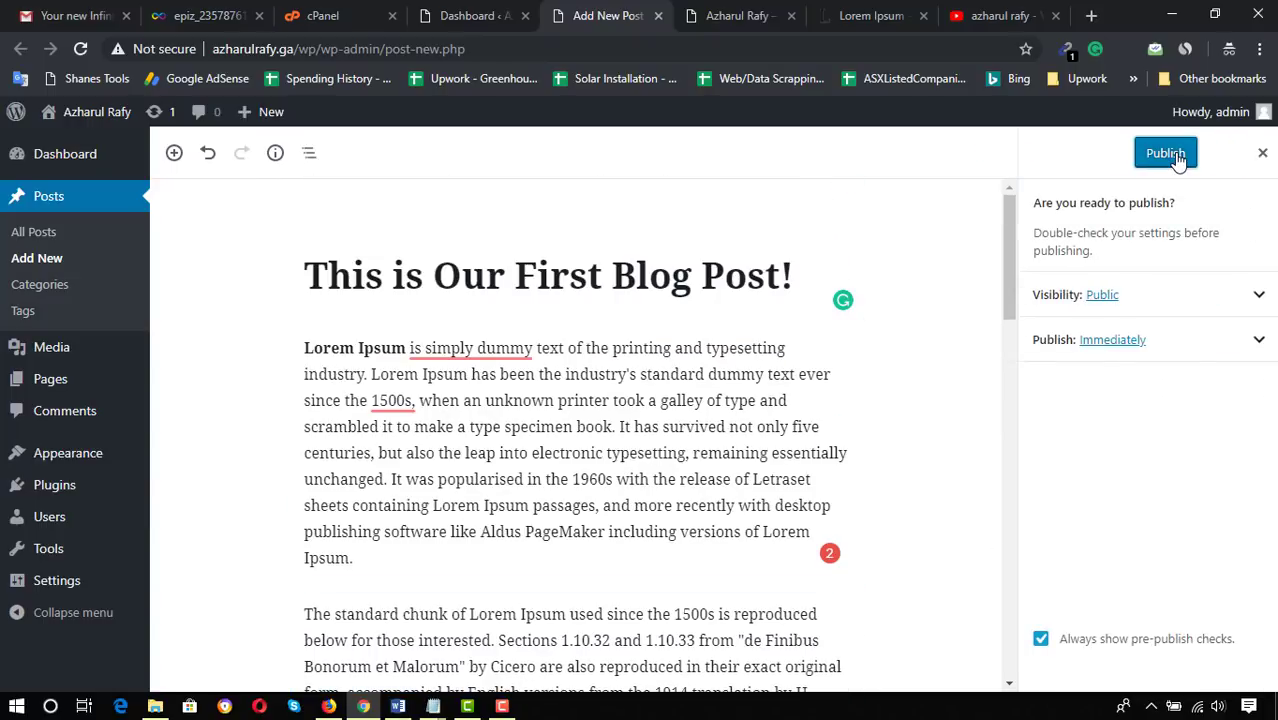
{"action": "left_click", "coordinate": [1170, 158]}
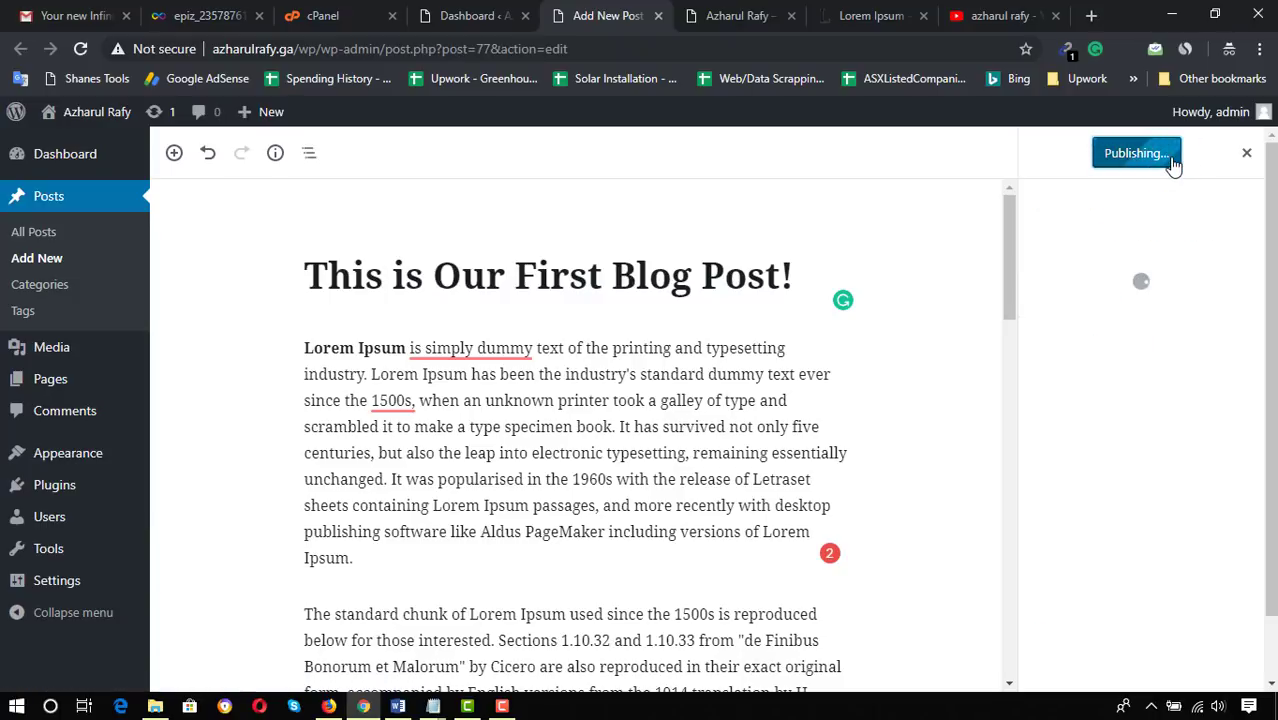
{"action": "left_click", "coordinate": [740, 16]}
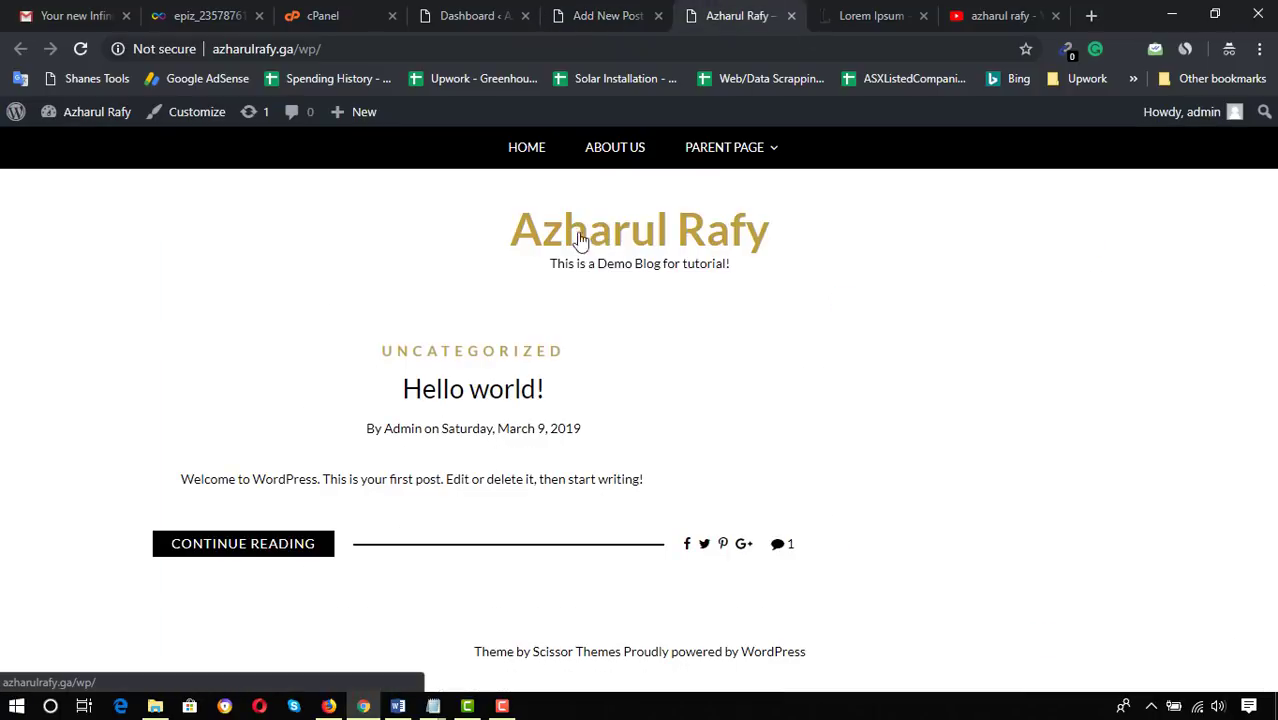
{"action": "left_click", "coordinate": [80, 49]}
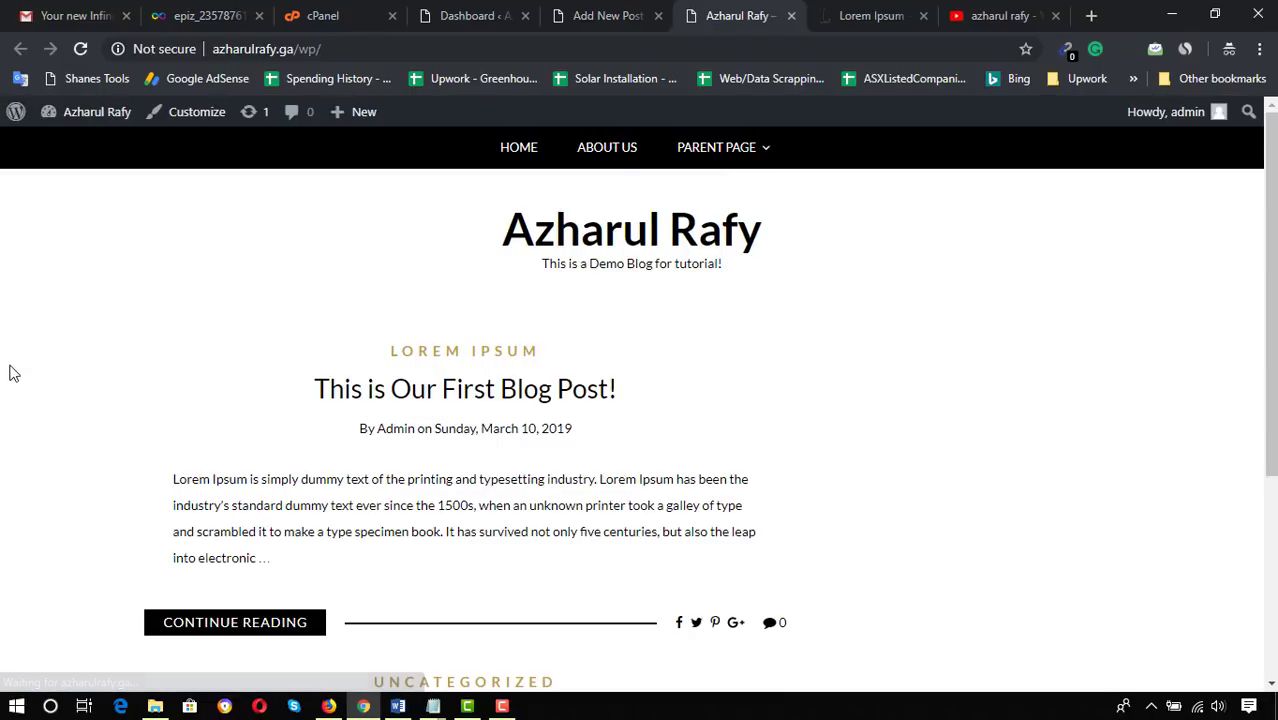
{"action": "scroll", "coordinate": [8, 362], "scroll_direction": "down", "scroll_amount": 2}
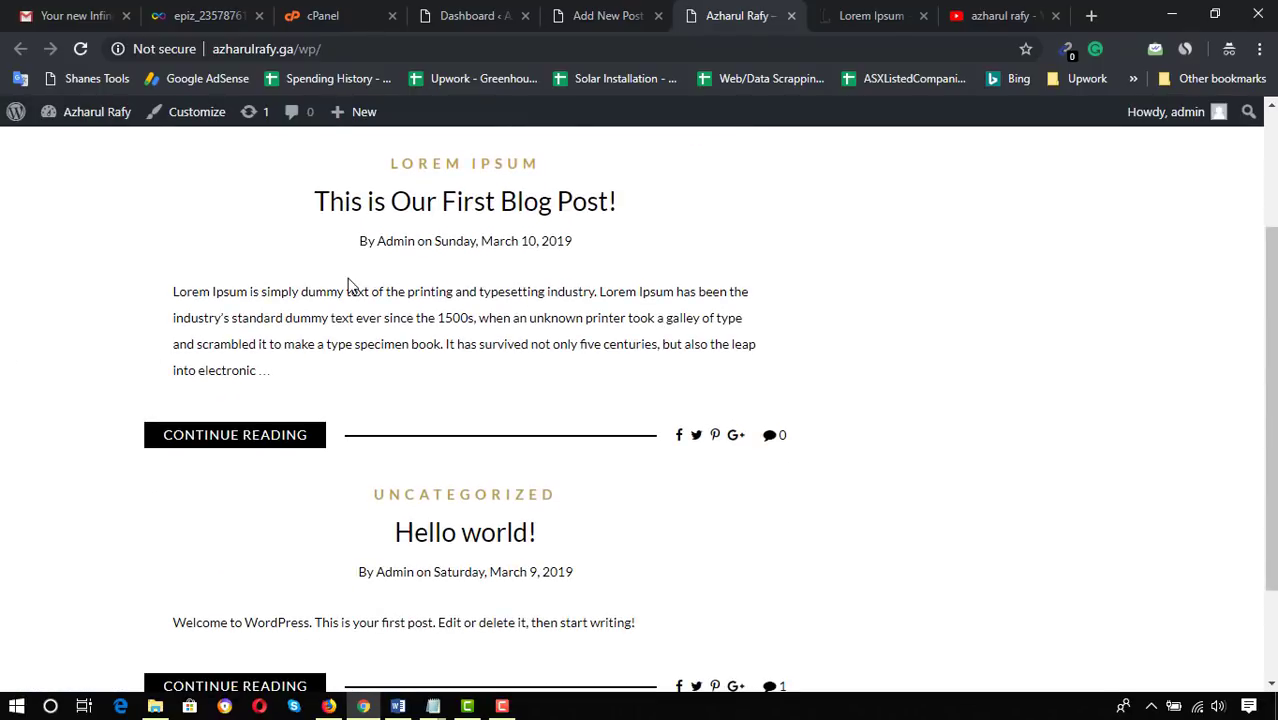
{"action": "scroll", "coordinate": [408, 302], "scroll_direction": "up", "scroll_amount": 1}
{"action": "scroll", "coordinate": [494, 248], "scroll_direction": "up", "scroll_amount": 1}
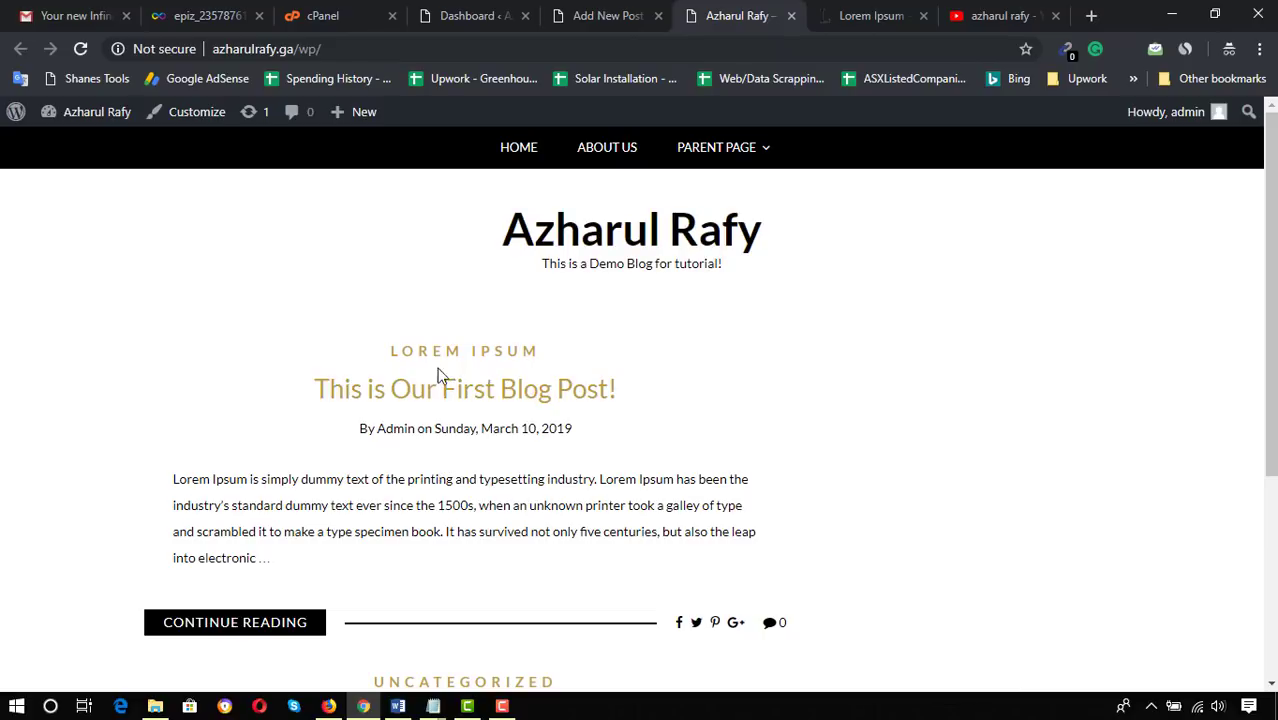
{"action": "scroll", "coordinate": [425, 380], "scroll_direction": "down", "scroll_amount": 2}
Open 'This is Our First Blog Post!' and scroll to its Leave a Reply form and back.
{"action": "left_click", "coordinate": [255, 452]}
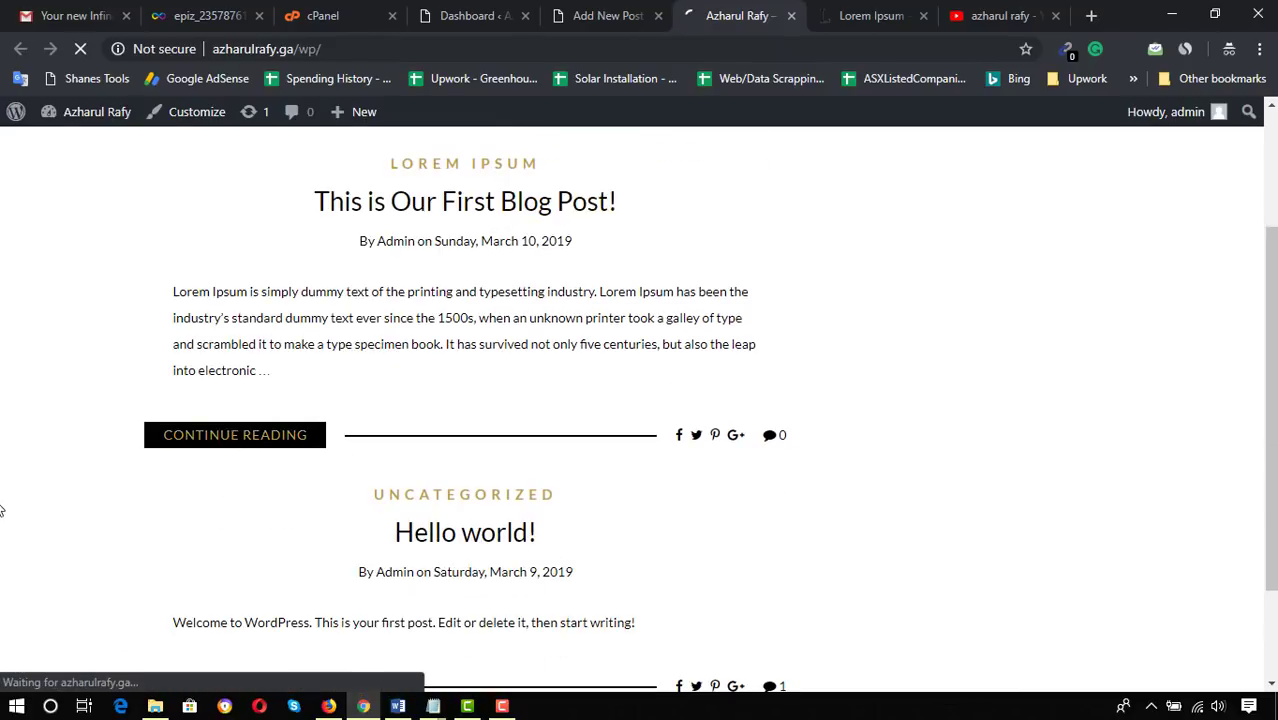
{"action": "scroll", "coordinate": [420, 395], "scroll_direction": "down", "scroll_amount": 5}
{"action": "scroll", "coordinate": [420, 395], "scroll_direction": "down", "scroll_amount": 10}
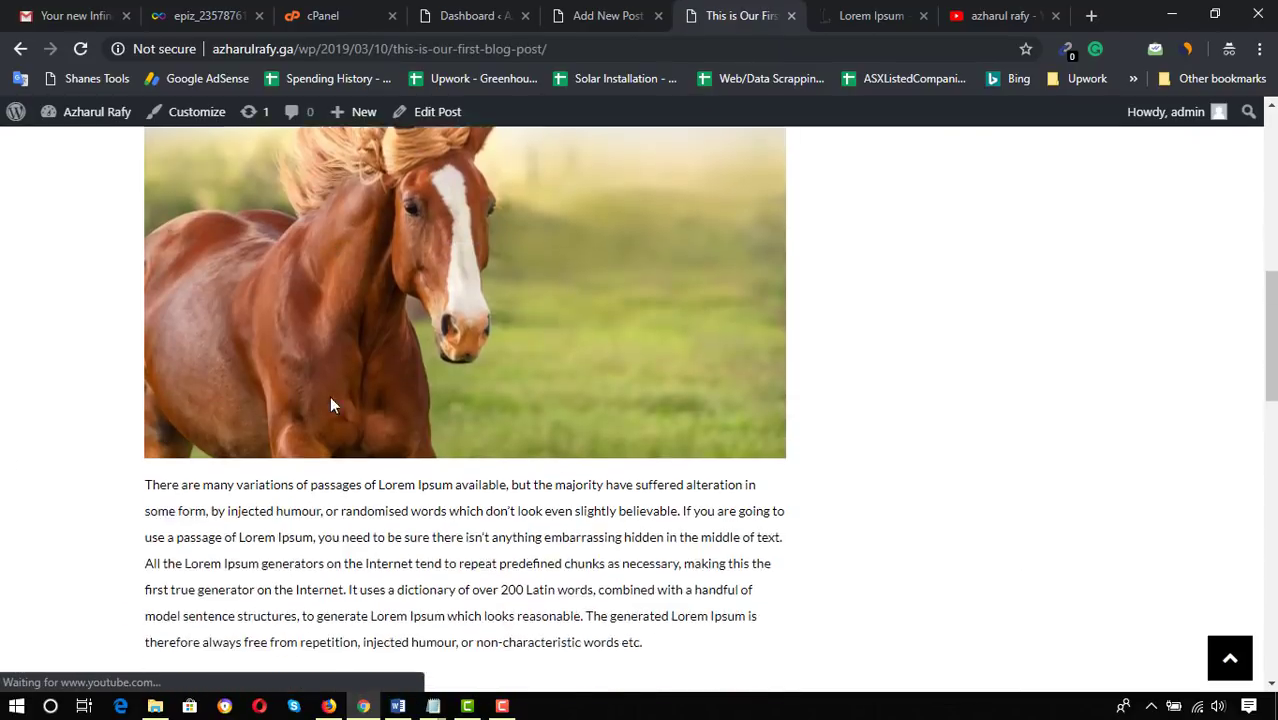
{"action": "scroll", "coordinate": [296, 404], "scroll_direction": "up", "scroll_amount": 15}
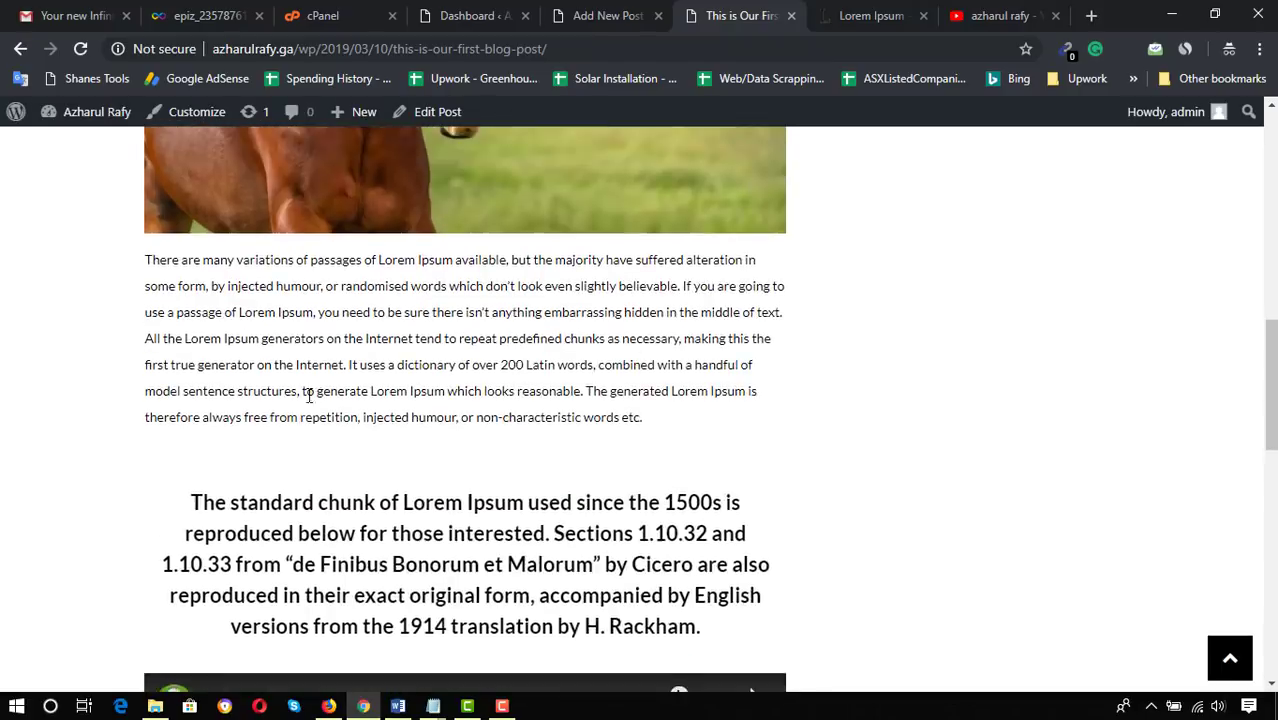
{"action": "scroll", "coordinate": [330, 395], "scroll_direction": "down", "scroll_amount": 12}
{"action": "scroll", "coordinate": [210, 445], "scroll_direction": "down", "scroll_amount": 5}
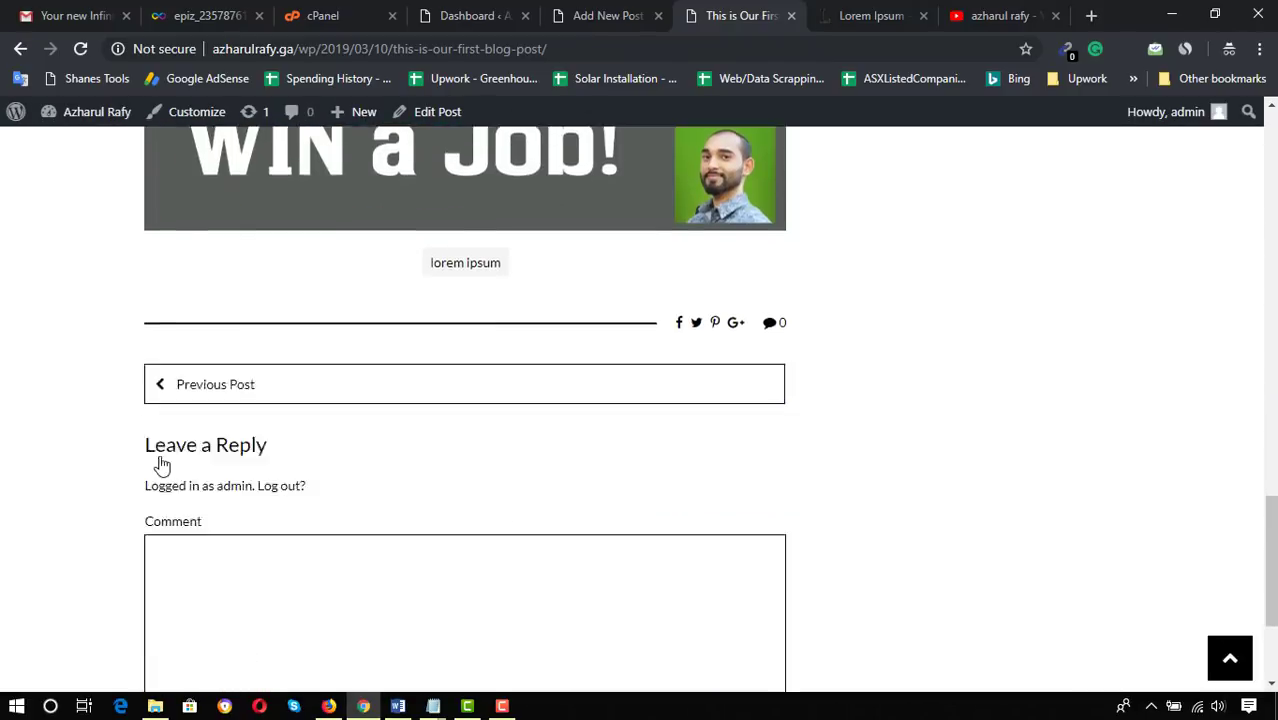
{"action": "left_click", "coordinate": [225, 500]}
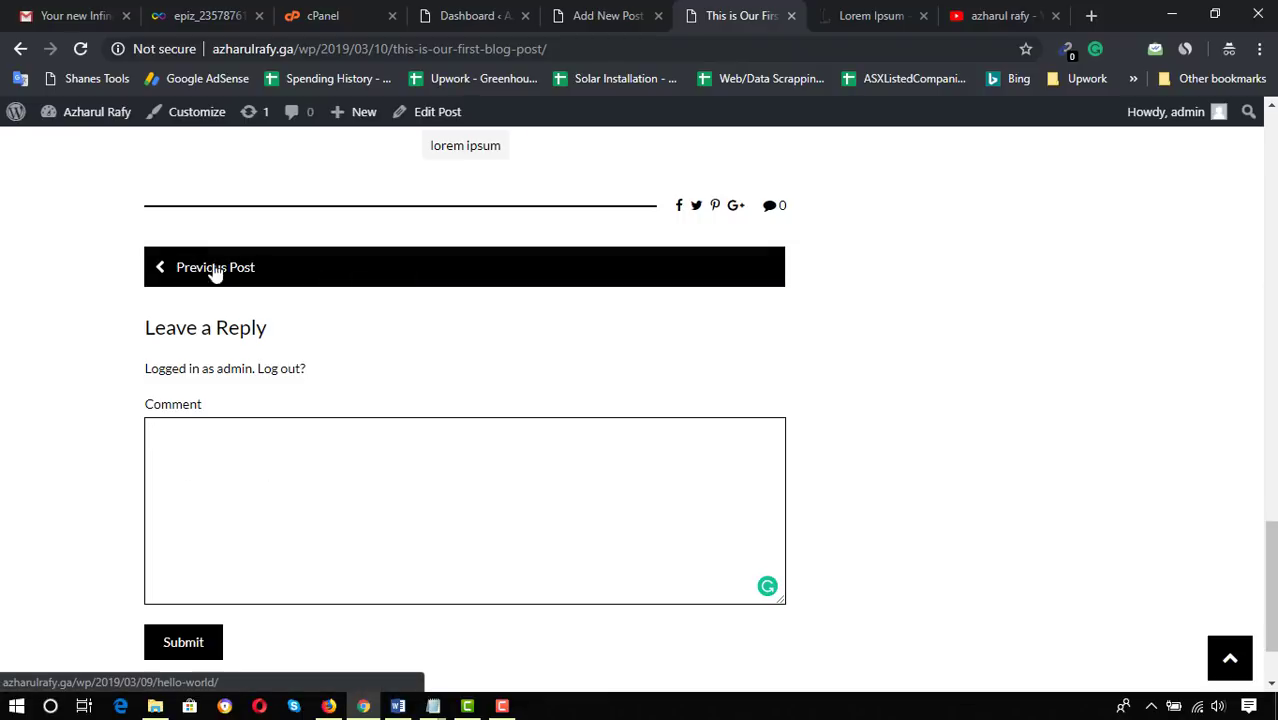
{"action": "scroll", "coordinate": [155, 372], "scroll_direction": "up", "scroll_amount": 1}
{"action": "scroll", "coordinate": [155, 372], "scroll_direction": "up", "scroll_amount": 2}
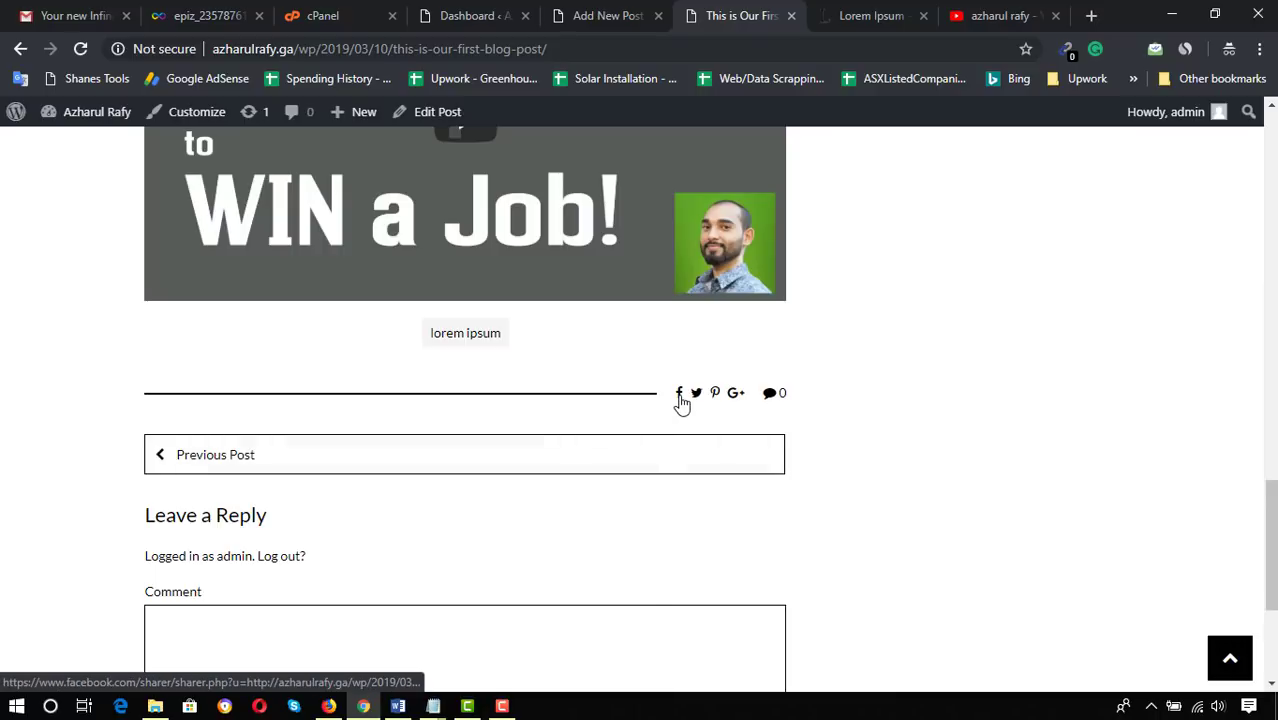
{"action": "scroll", "coordinate": [668, 381], "scroll_direction": "up", "scroll_amount": 1}
{"action": "scroll", "coordinate": [676, 434], "scroll_direction": "down", "scroll_amount": 1}
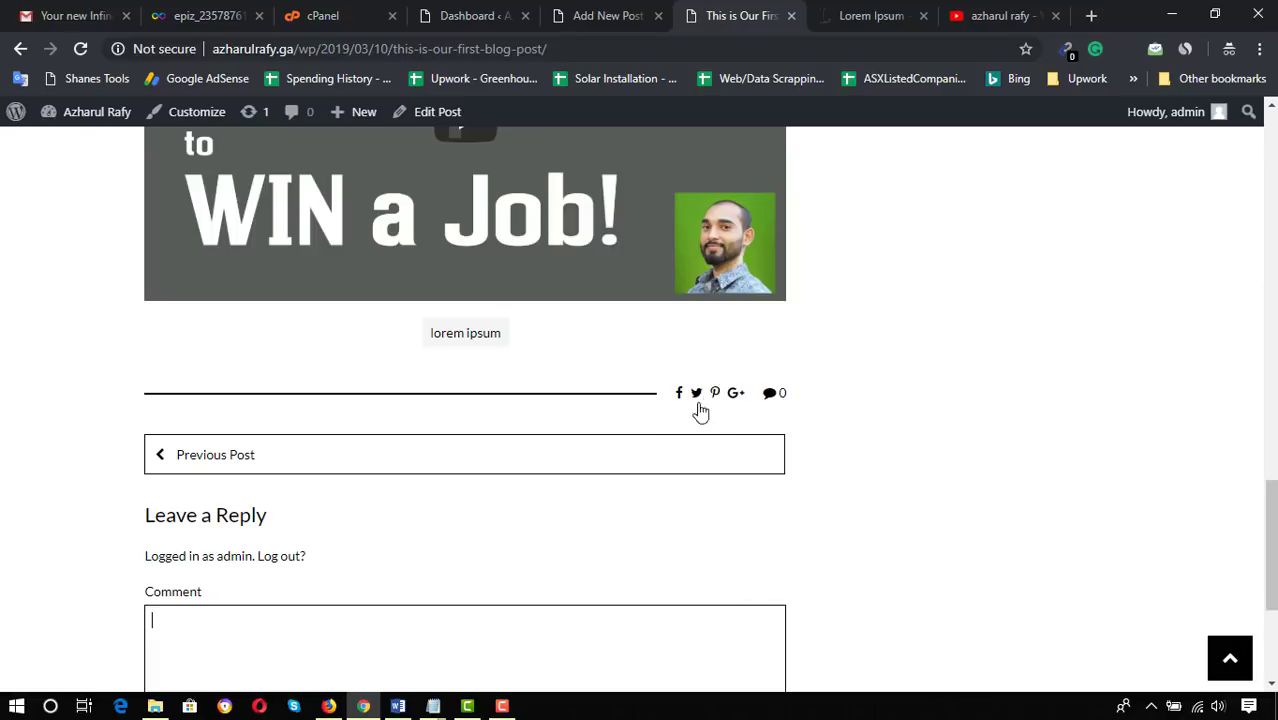
{"action": "scroll", "coordinate": [337, 440], "scroll_direction": "down", "scroll_amount": 3}
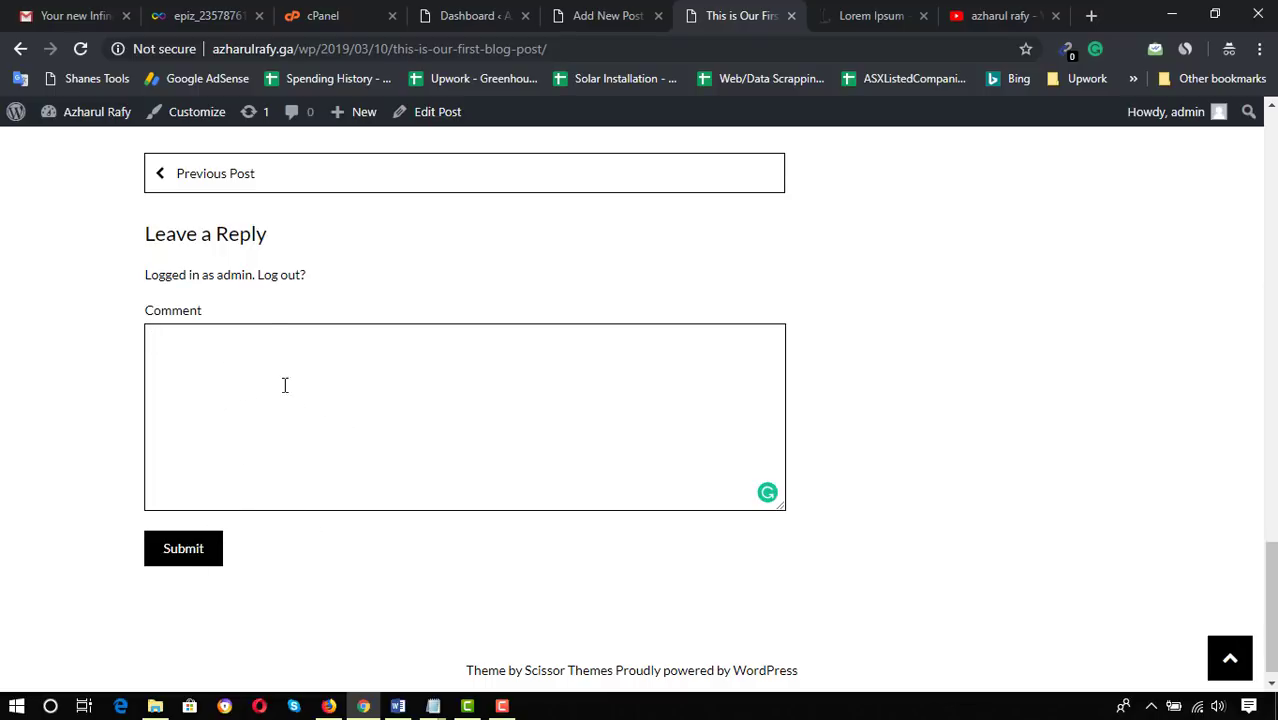
{"action": "scroll", "coordinate": [94, 494], "scroll_direction": "up", "scroll_amount": 20}
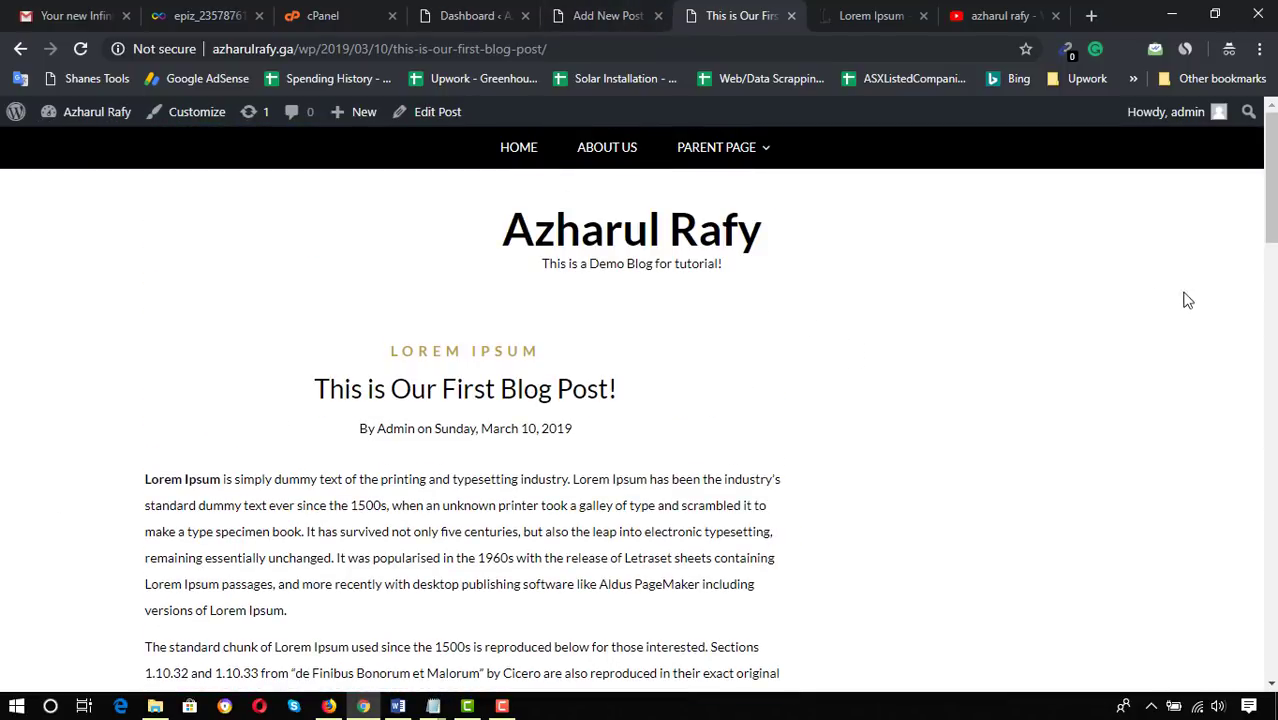
{"action": "left_click", "coordinate": [495, 15]}
{"action": "left_click", "coordinate": [605, 15]}
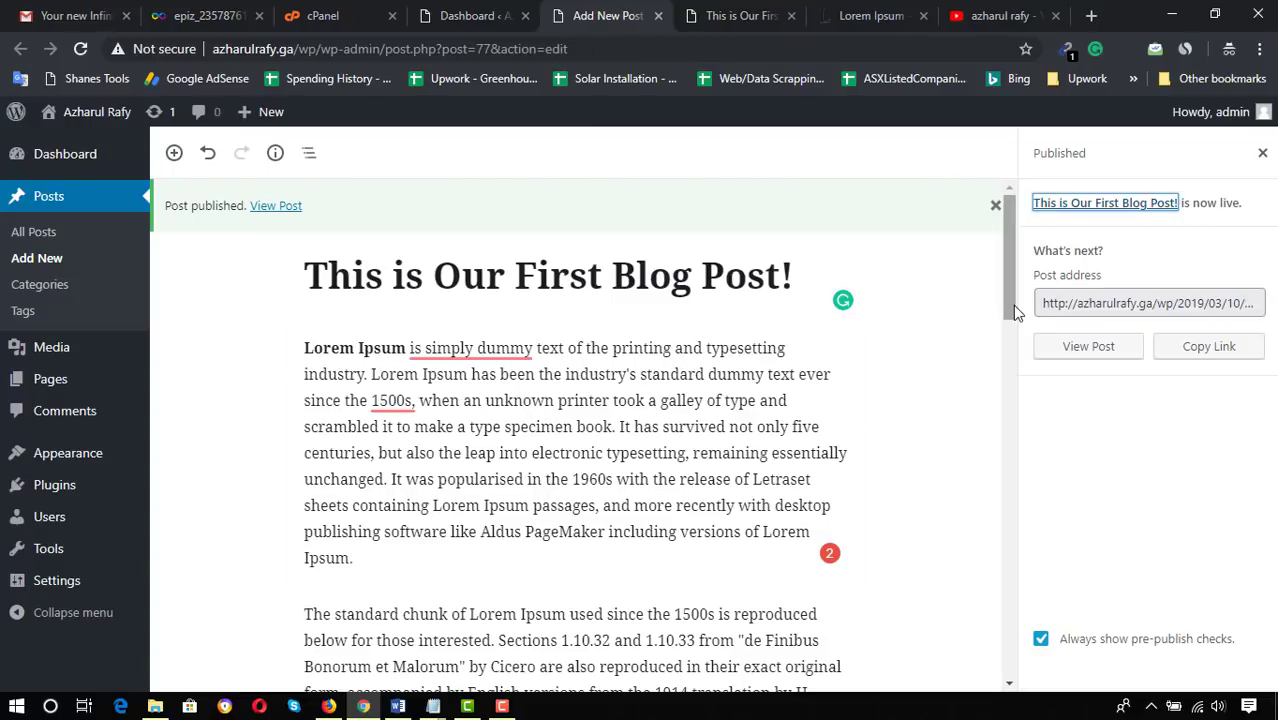
Open the site's homepage in a new tab via Visit Site and close the outdated post tab.
{"action": "left_click", "coordinate": [740, 15]}
{"action": "key", "text": "ctrl+shift+Tab"}
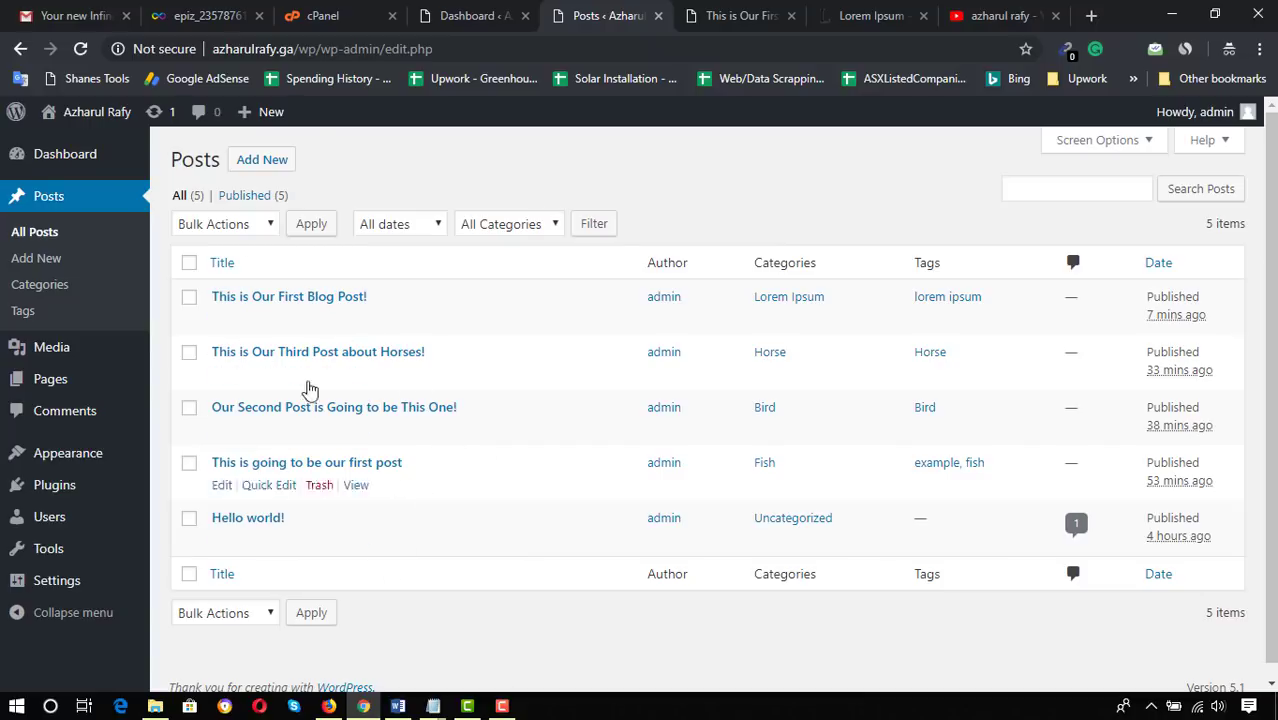
{"action": "mouse_move", "coordinate": [91, 124]}
{"action": "right_click", "coordinate": [65, 143]}
{"action": "left_click", "coordinate": [110, 150]}
{"action": "left_click", "coordinate": [790, 15]}
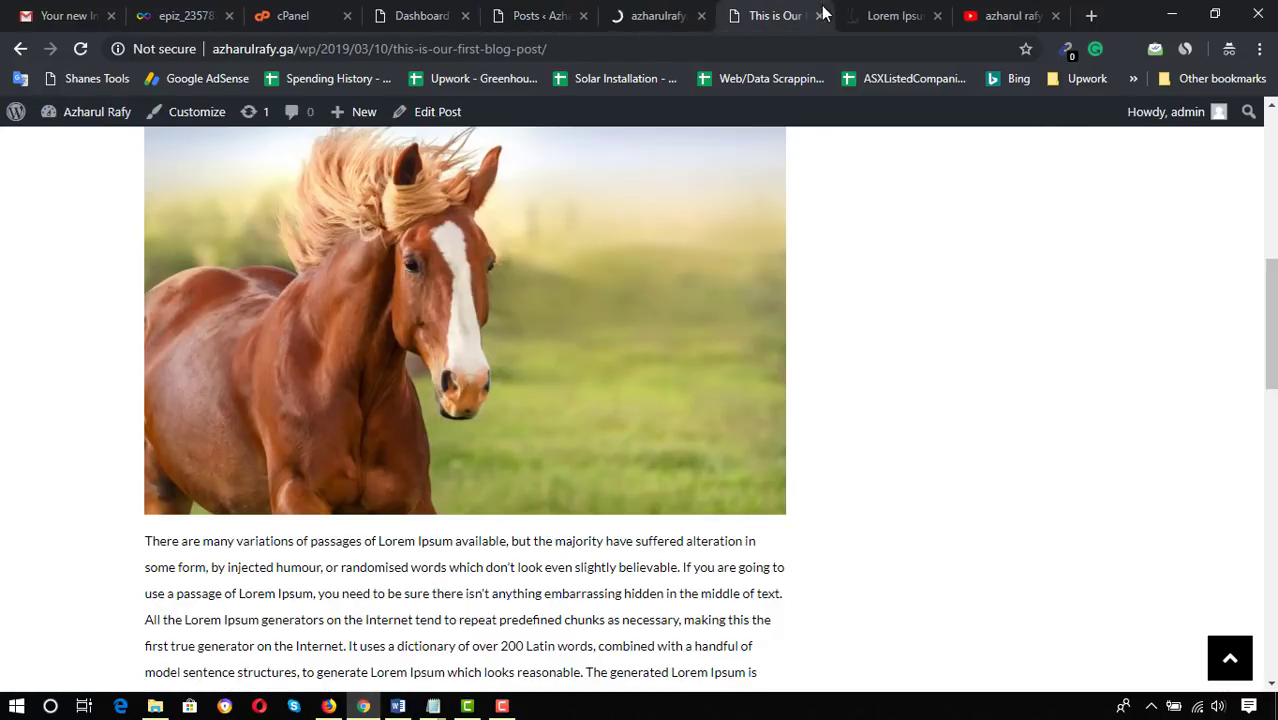
{"action": "left_click", "coordinate": [820, 15]}
{"action": "left_click", "coordinate": [640, 14]}
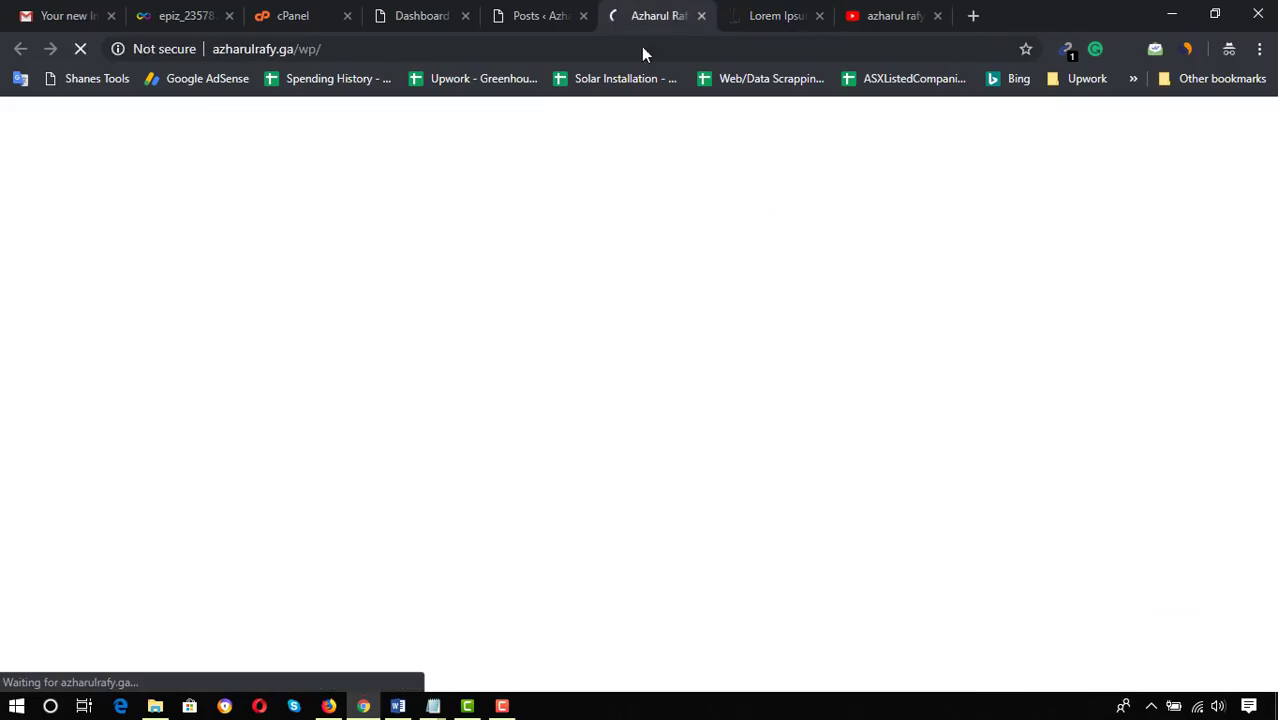
Scroll the homepage to check the slider and the new first post, ending on the YouTube tab.
{"action": "scroll", "coordinate": [202, 409], "scroll_direction": "down", "scroll_amount": 2}
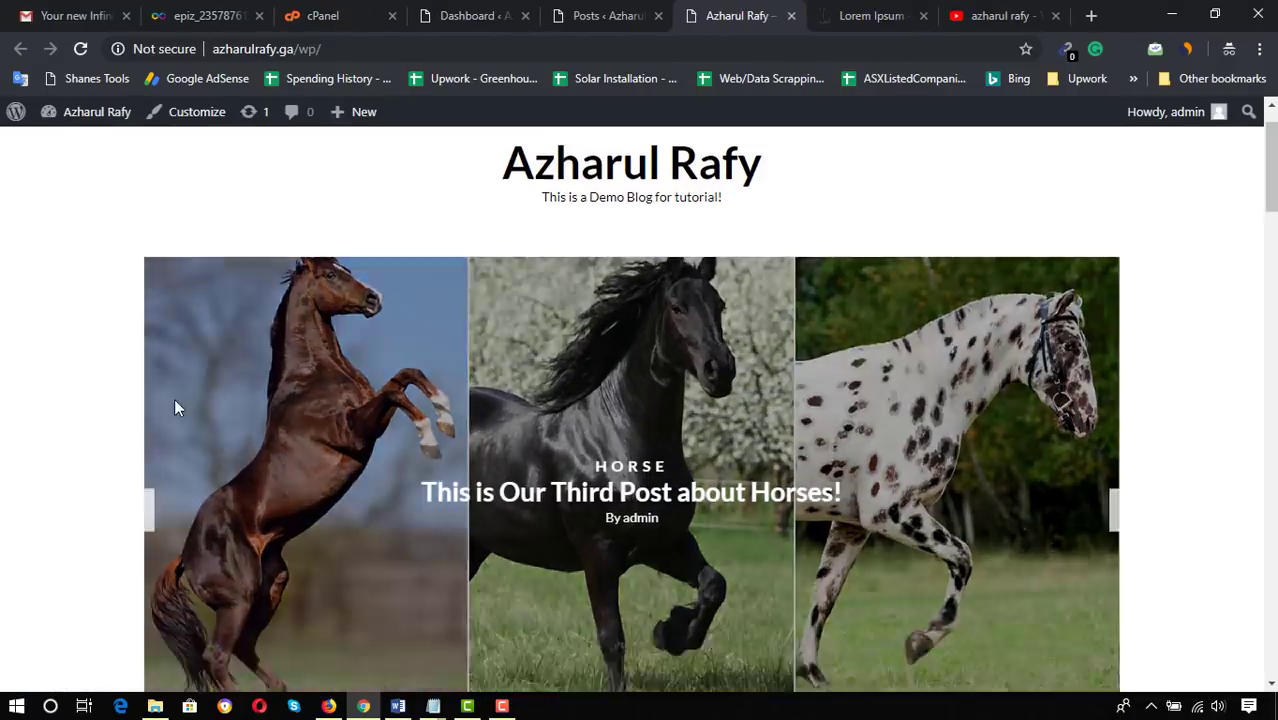
{"action": "scroll", "coordinate": [418, 355], "scroll_direction": "up", "scroll_amount": 2}
{"action": "scroll", "coordinate": [273, 392], "scroll_direction": "down", "scroll_amount": 4}
{"action": "scroll", "coordinate": [171, 422], "scroll_direction": "down", "scroll_amount": 4}
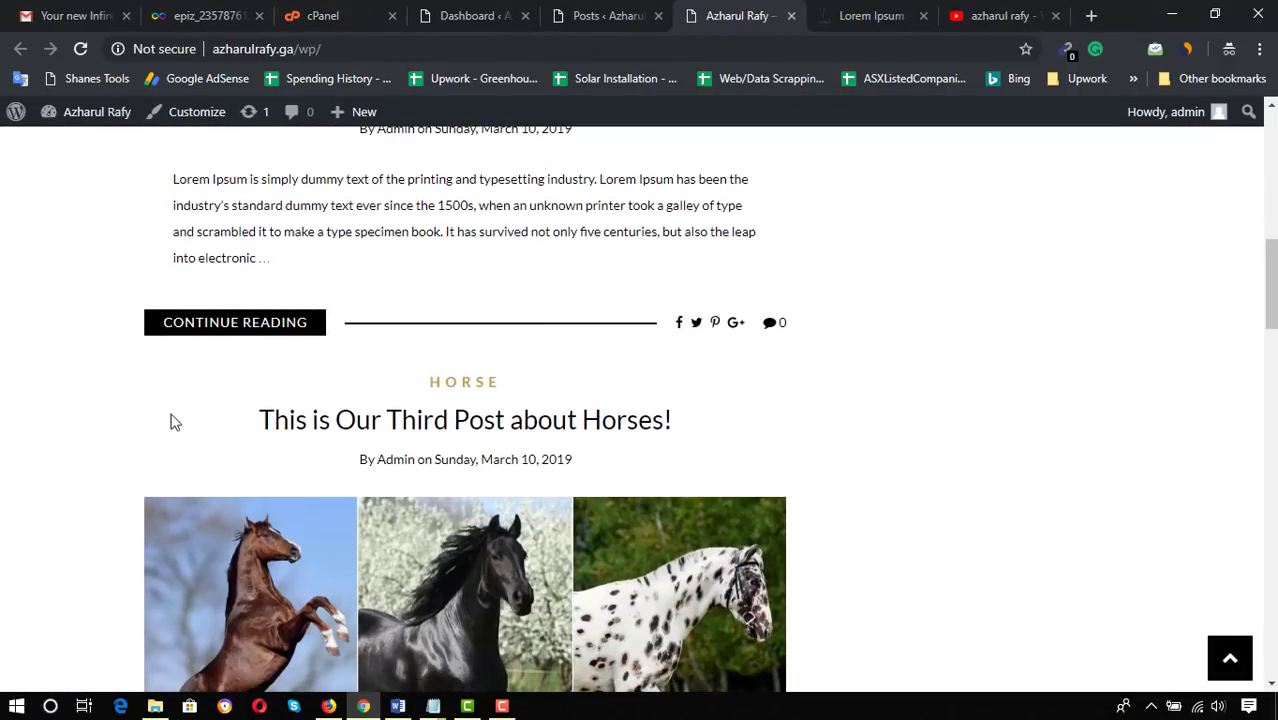
{"action": "scroll", "coordinate": [328, 422], "scroll_direction": "up", "scroll_amount": 3}
{"action": "scroll", "coordinate": [175, 457], "scroll_direction": "down", "scroll_amount": 5}
{"action": "scroll", "coordinate": [175, 457], "scroll_direction": "down", "scroll_amount": 15}
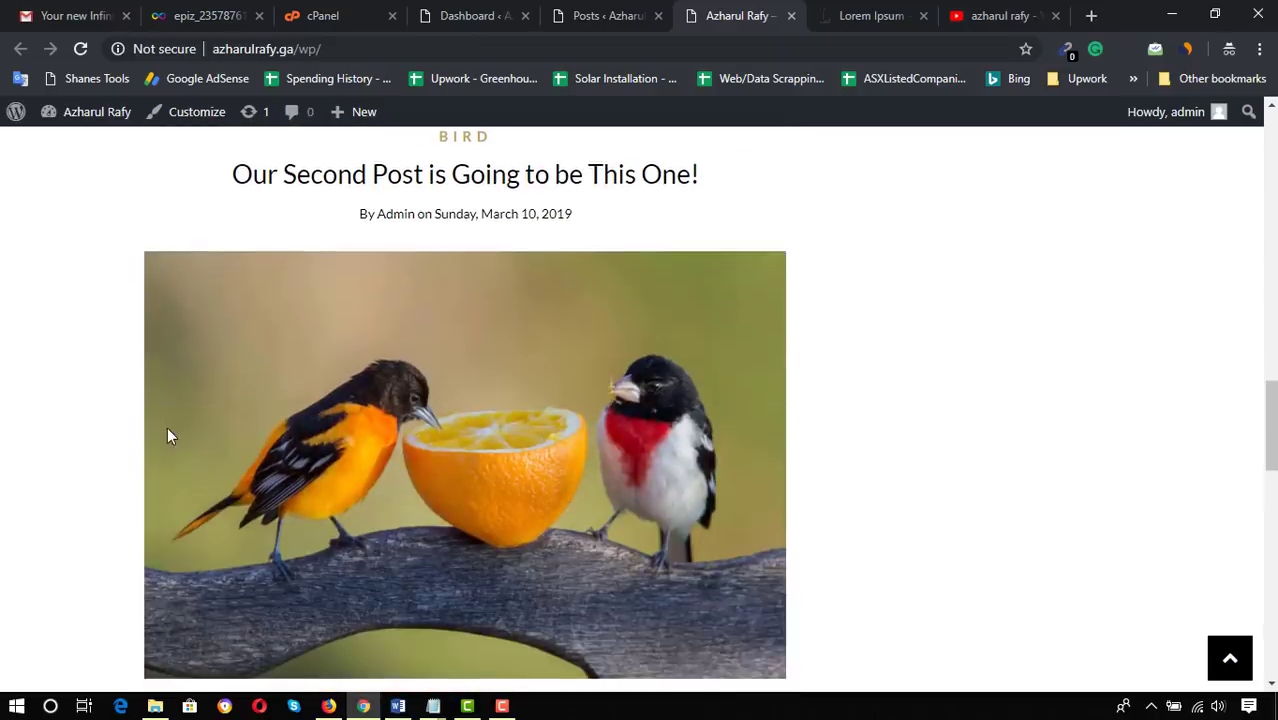
{"action": "scroll", "coordinate": [140, 430], "scroll_direction": "up", "scroll_amount": 15}
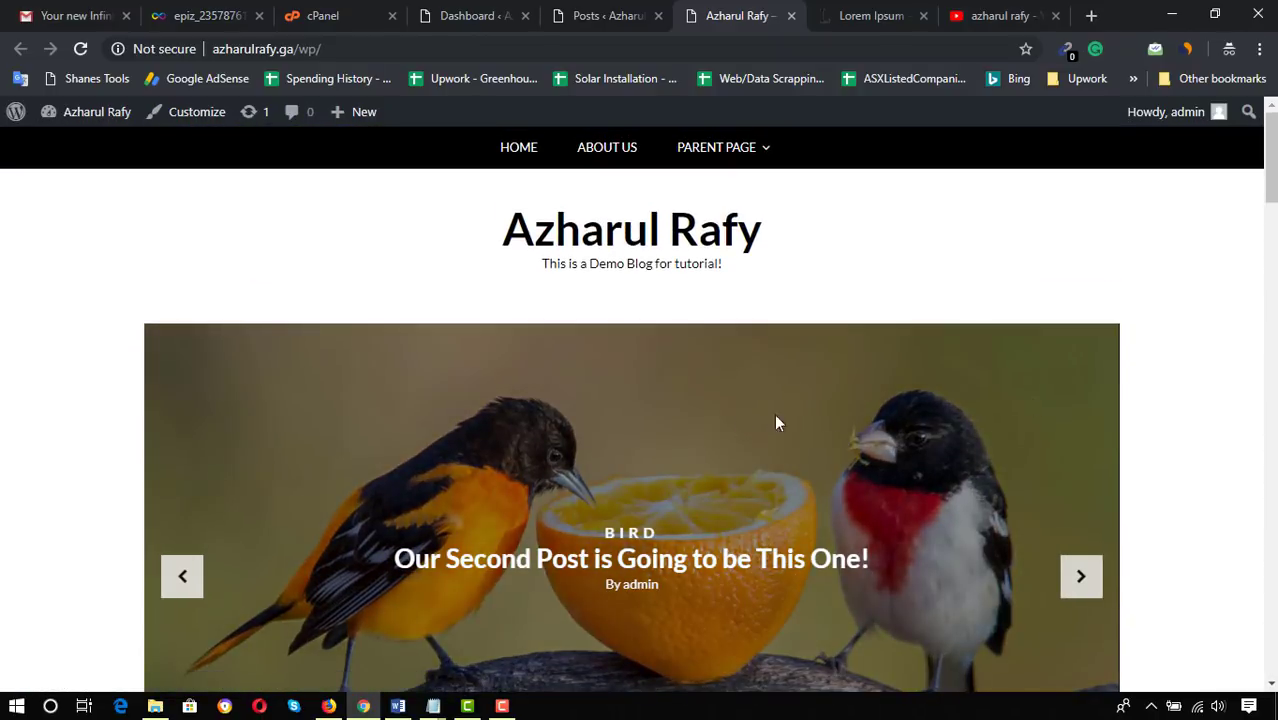
{"action": "scroll", "coordinate": [741, 420], "scroll_direction": "down", "scroll_amount": 8}
{"action": "scroll", "coordinate": [1044, 277], "scroll_direction": "up", "scroll_amount": 7}
{"action": "scroll", "coordinate": [533, 448], "scroll_direction": "down", "scroll_amount": 2}
{"action": "scroll", "coordinate": [659, 348], "scroll_direction": "up", "scroll_amount": 2}
{"action": "scroll", "coordinate": [448, 360], "scroll_direction": "down", "scroll_amount": 8}
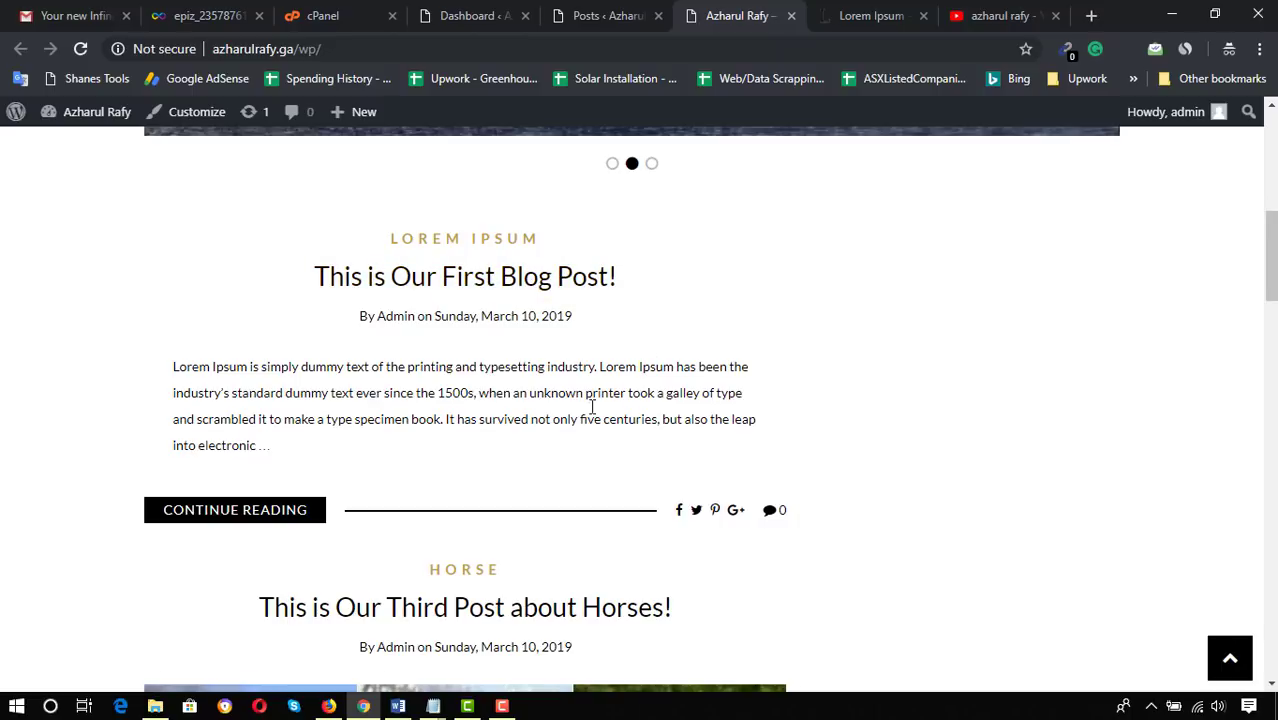
{"action": "left_click", "coordinate": [1040, 8]}
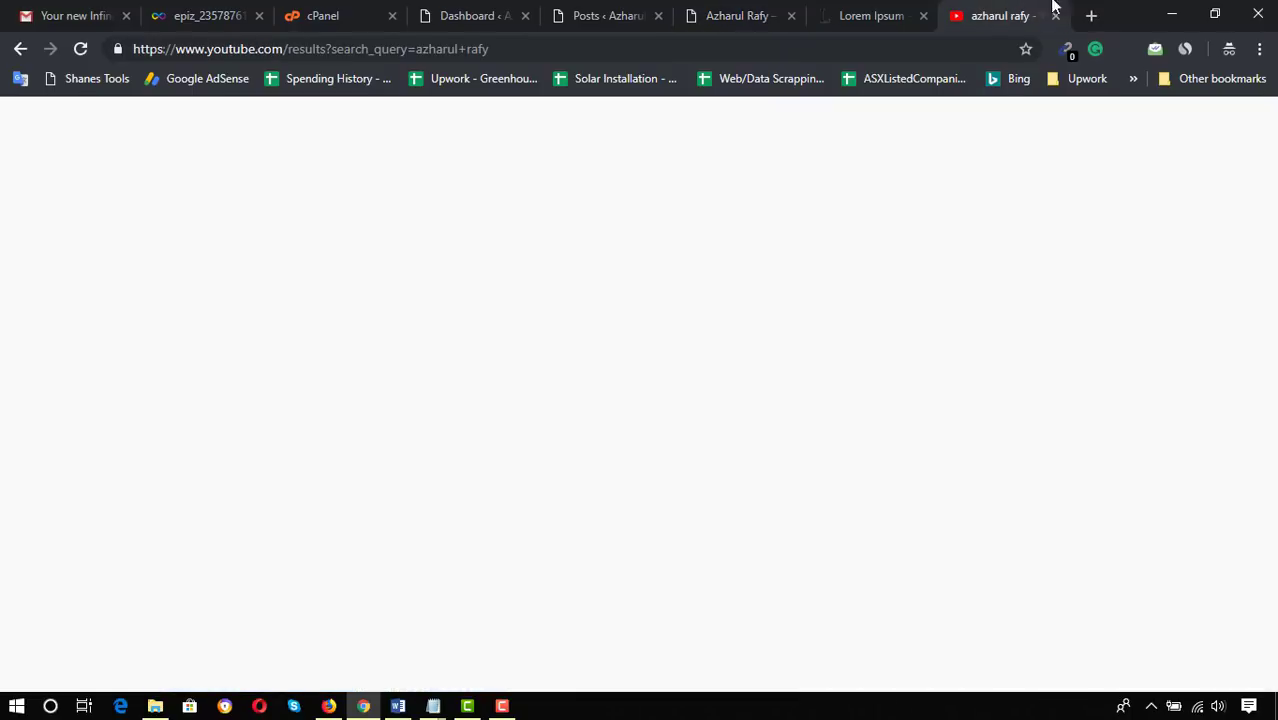
Go to the All Posts list and open the fish post for editing.
{"action": "left_click", "coordinate": [500, 14]}
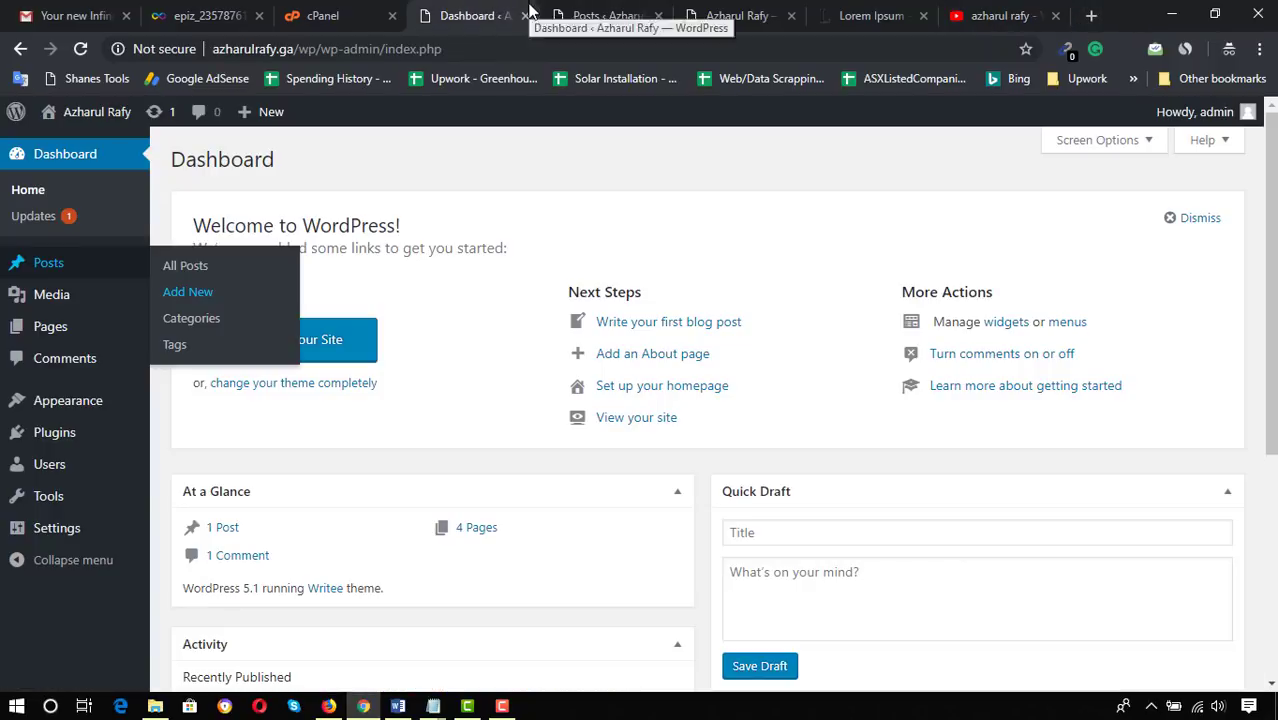
{"action": "left_click", "coordinate": [603, 14]}
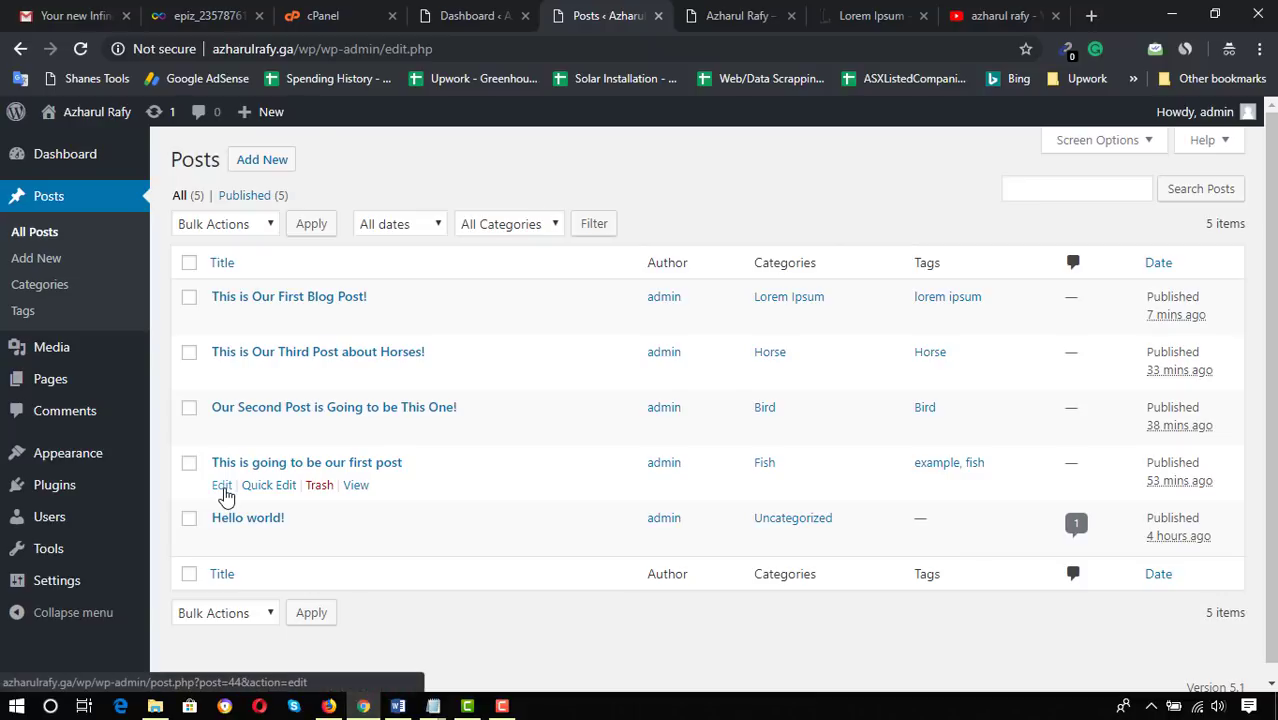
{"action": "left_click", "coordinate": [223, 489]}
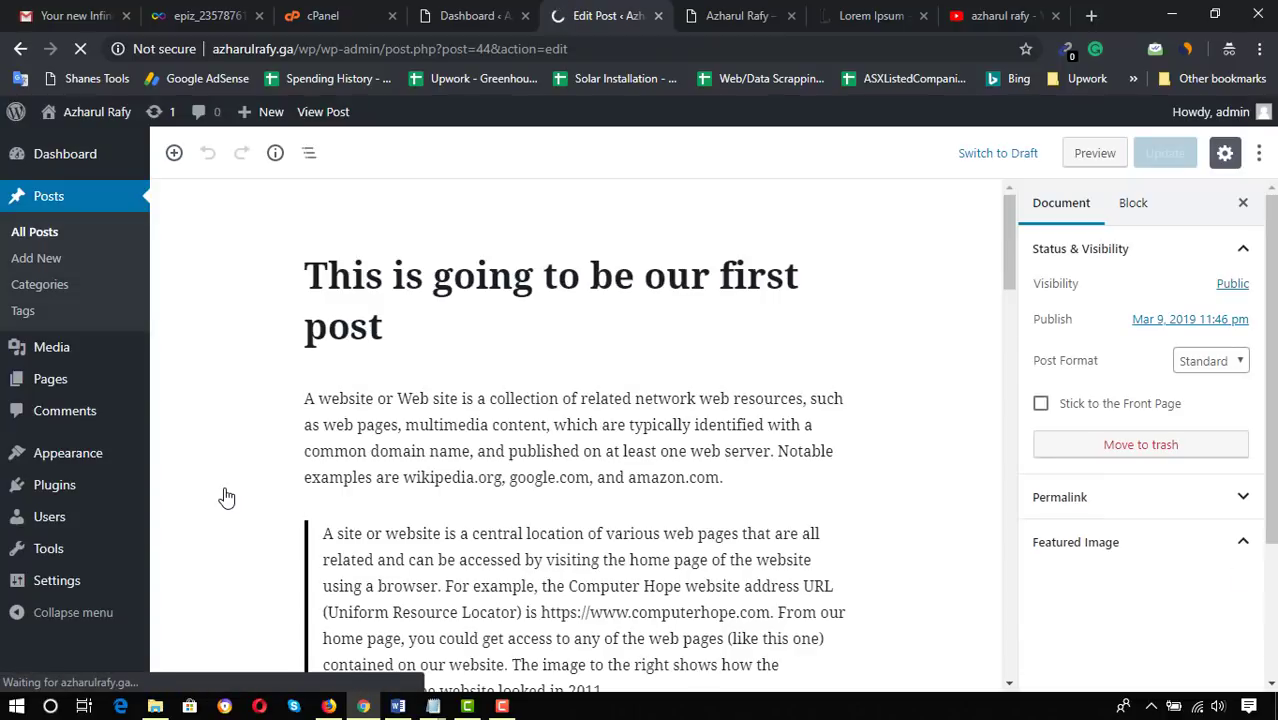
{"action": "scroll", "coordinate": [704, 368], "scroll_direction": "down", "scroll_amount": 15}
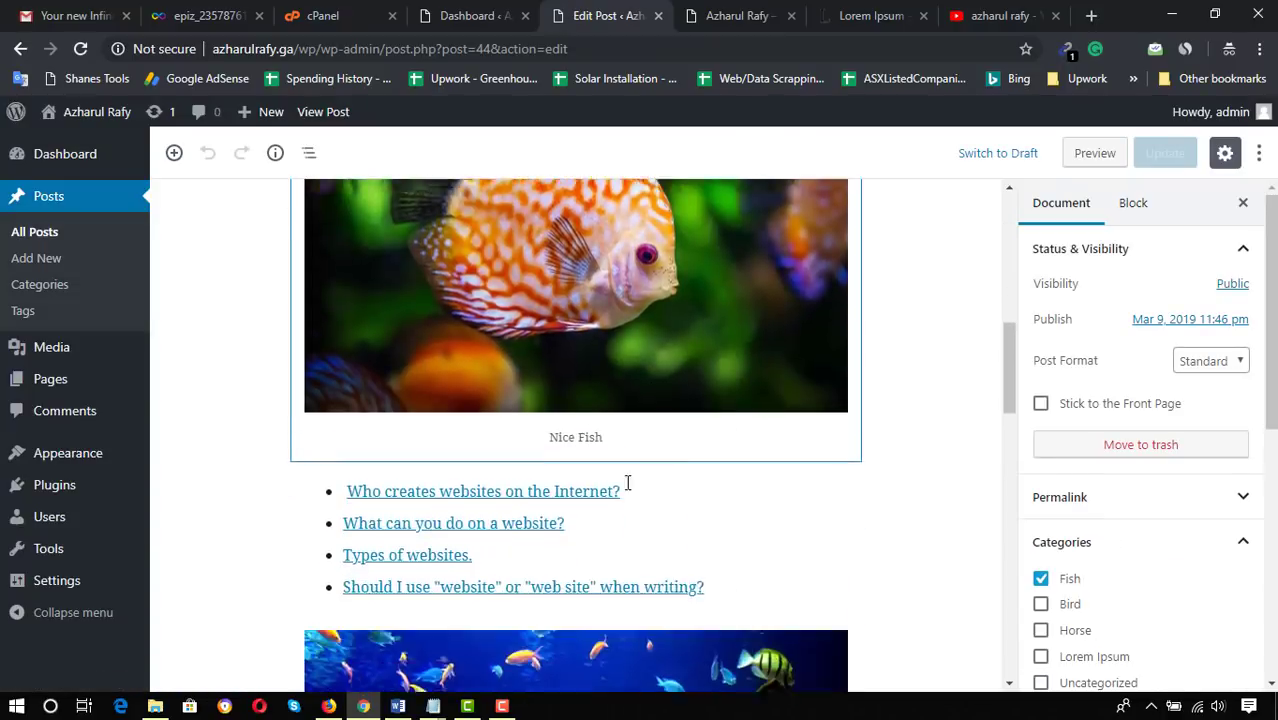
{"action": "scroll", "coordinate": [532, 446], "scroll_direction": "up", "scroll_amount": 10}
{"action": "scroll", "coordinate": [927, 362], "scroll_direction": "down", "scroll_amount": 5}
{"action": "scroll", "coordinate": [1230, 495], "scroll_direction": "down", "scroll_amount": 5}
{"action": "scroll", "coordinate": [1203, 517], "scroll_direction": "up", "scroll_amount": 5}
{"action": "scroll", "coordinate": [600, 214], "scroll_direction": "up", "scroll_amount": 4}
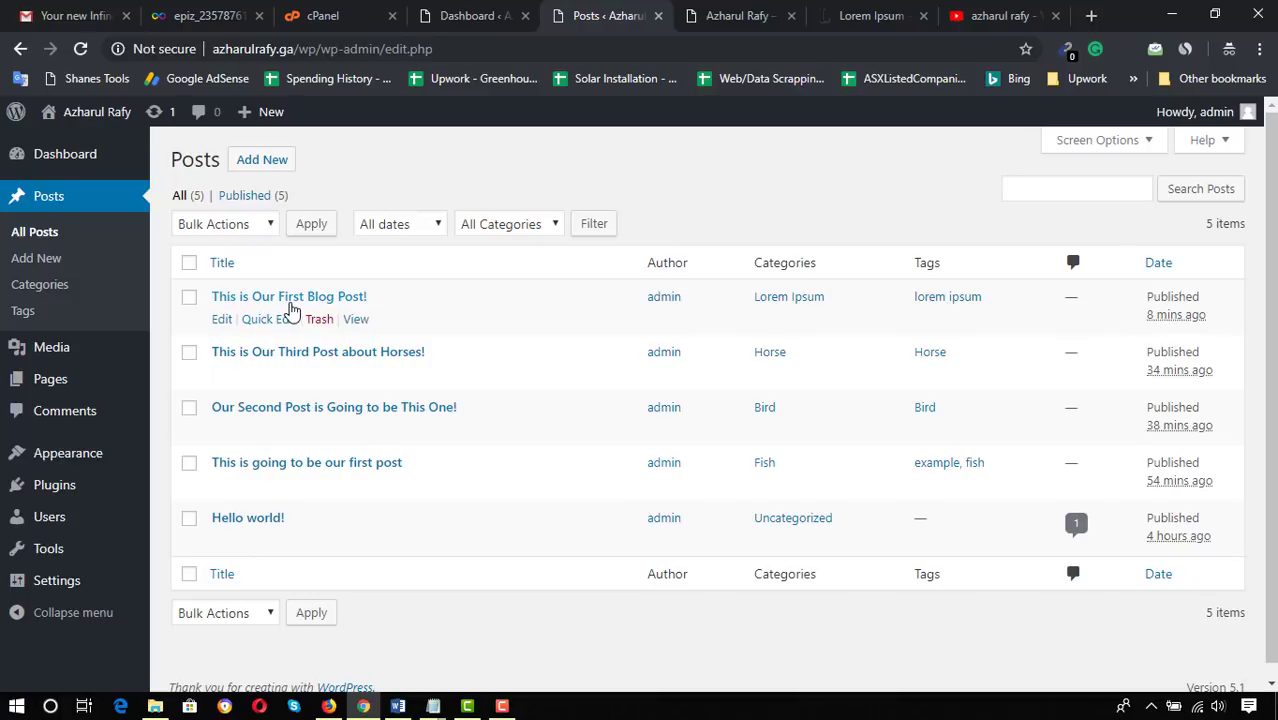
Open 'This is Our First Blog Post!' for editing and scroll to its Featured Image section.
{"action": "left_click", "coordinate": [221, 320]}
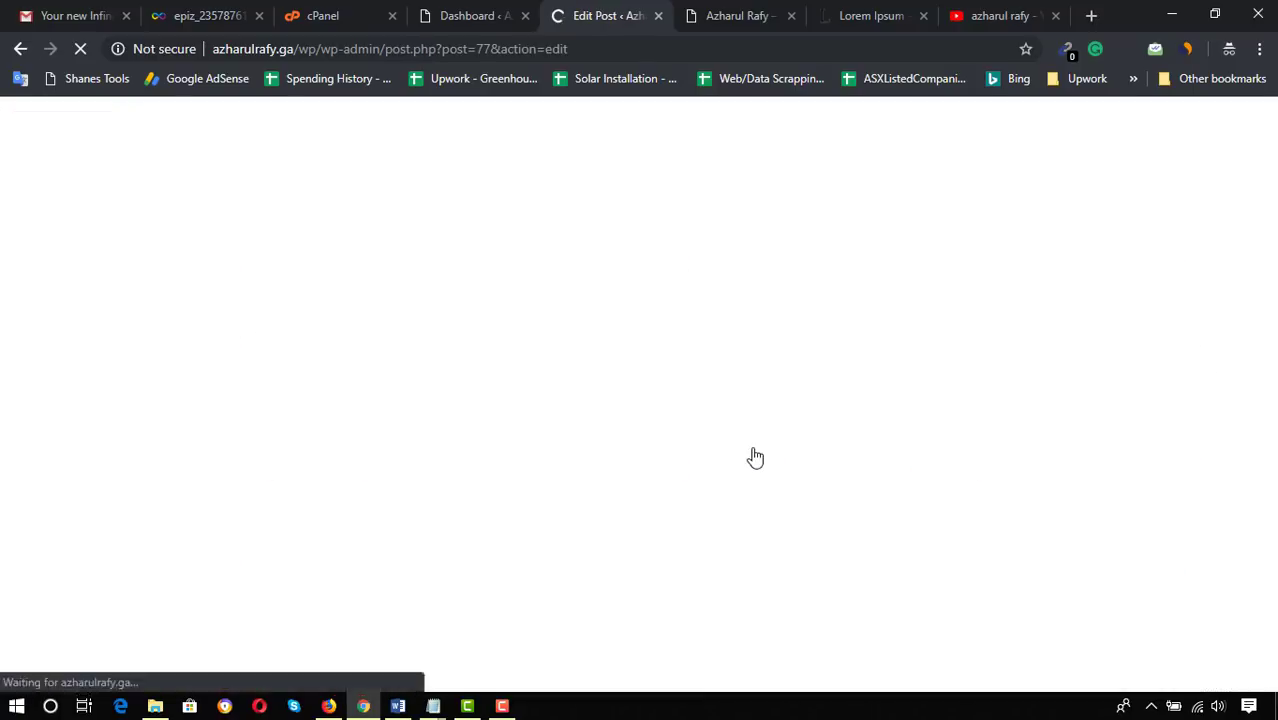
{"action": "scroll", "coordinate": [1180, 500], "scroll_direction": "down", "scroll_amount": 3}
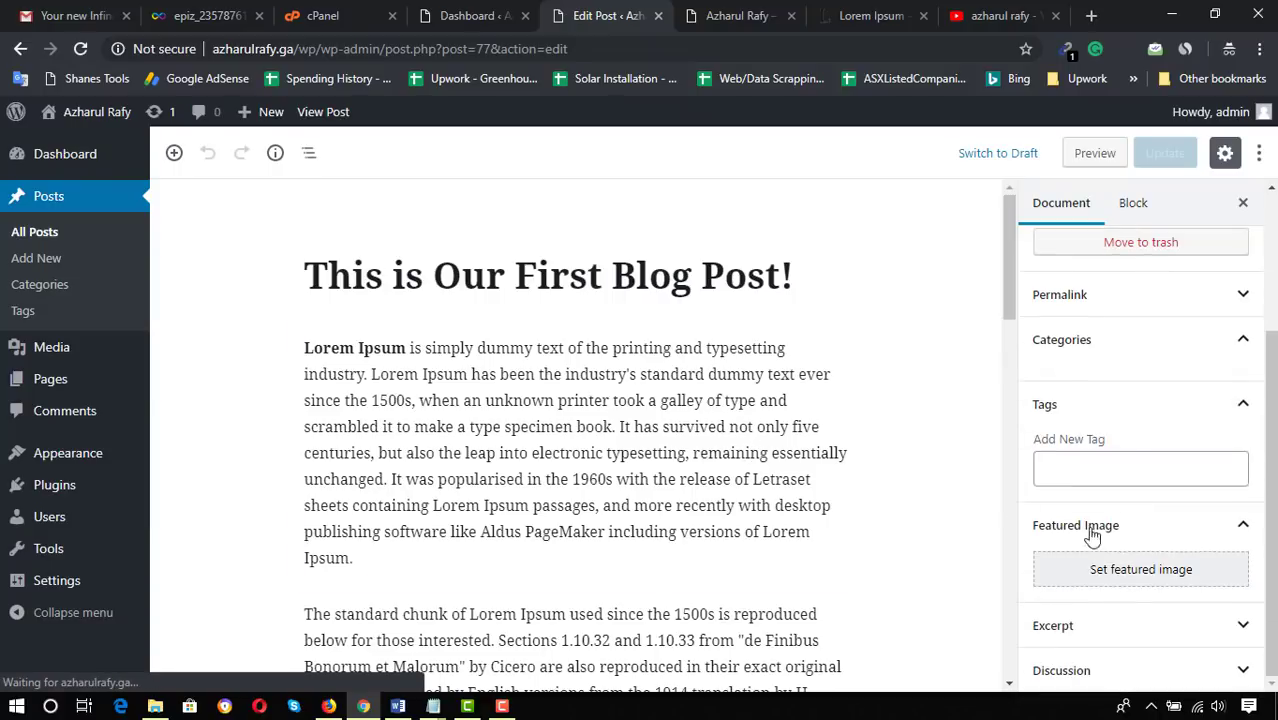
{"action": "scroll", "coordinate": [1170, 480], "scroll_direction": "down", "scroll_amount": 1}
{"action": "scroll", "coordinate": [1160, 495], "scroll_direction": "down", "scroll_amount": 1}
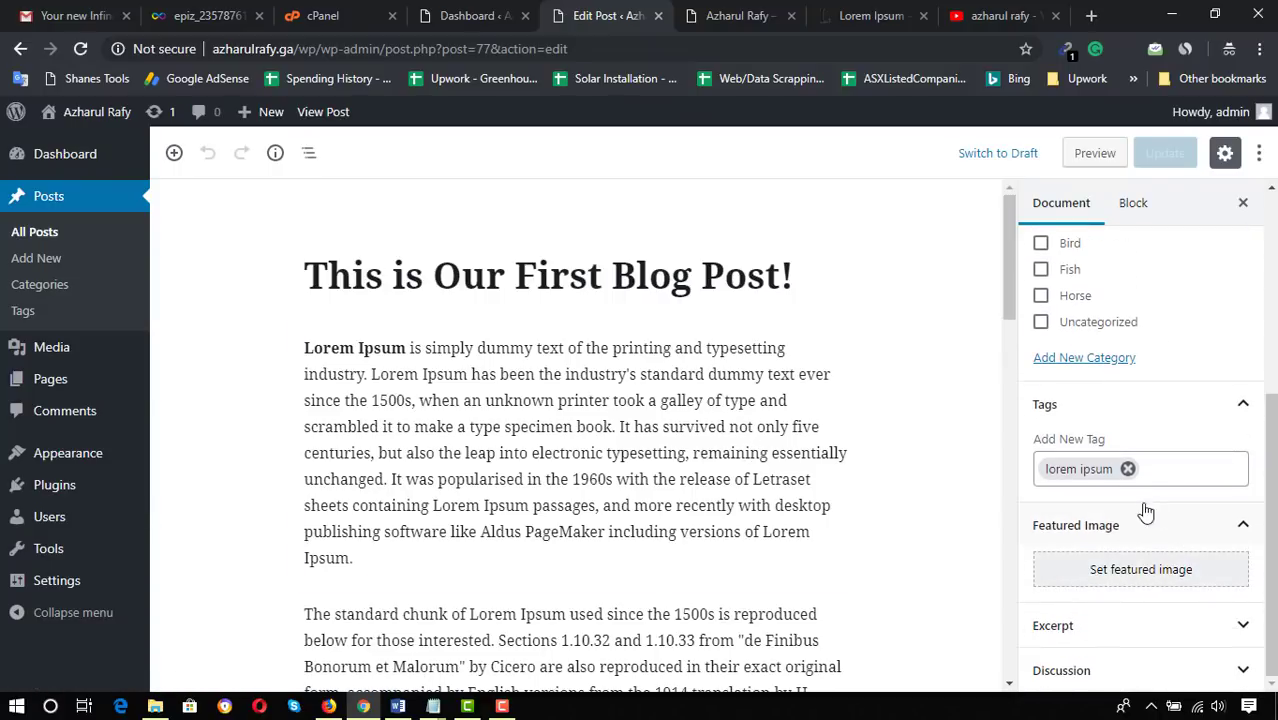
Set the lightbulb picture from the Media Library as the post's featured image.
{"action": "left_click", "coordinate": [1141, 585]}
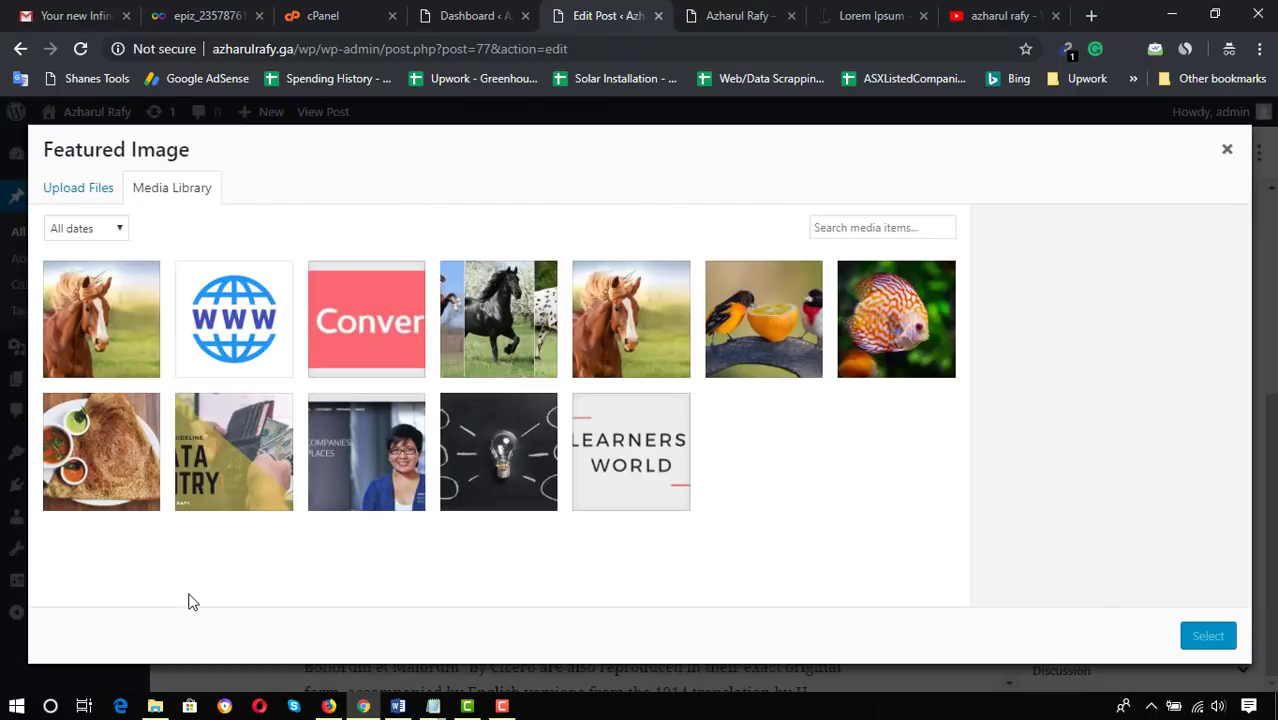
{"action": "left_click", "coordinate": [65, 192]}
{"action": "left_click", "coordinate": [624, 430]}
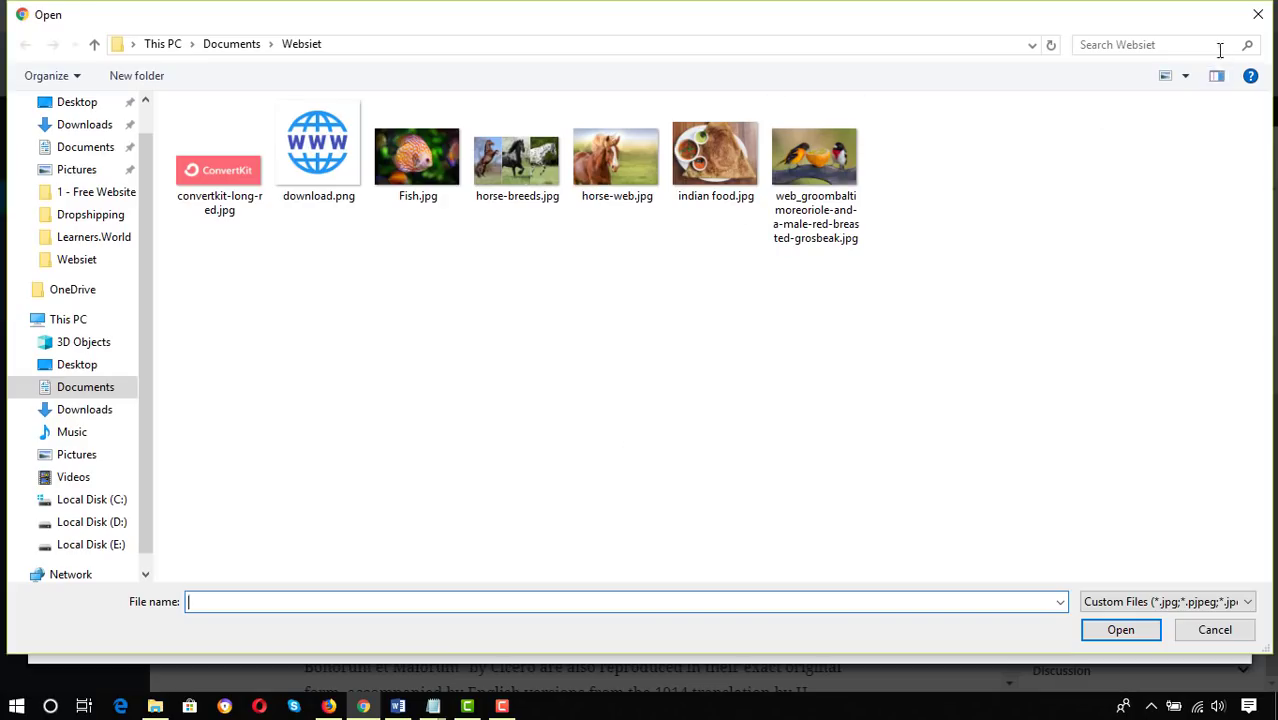
{"action": "left_click", "coordinate": [1258, 14]}
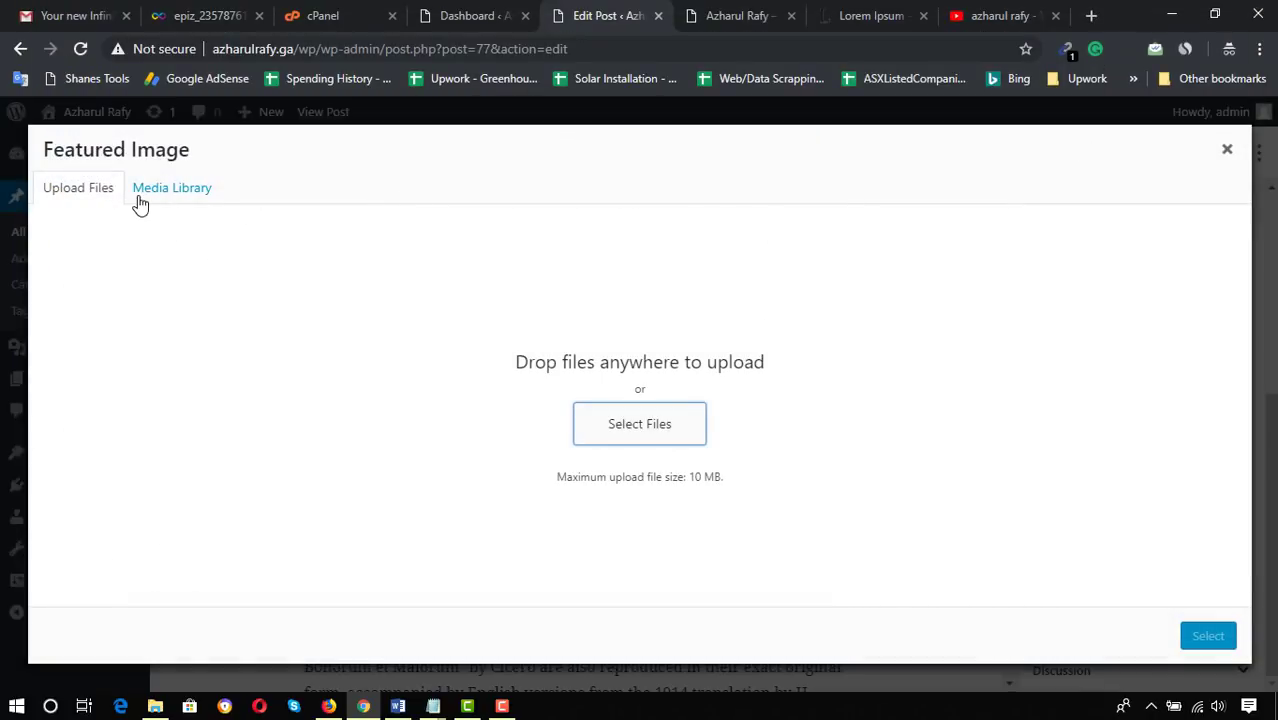
{"action": "left_click", "coordinate": [150, 190]}
{"action": "left_click", "coordinate": [531, 485]}
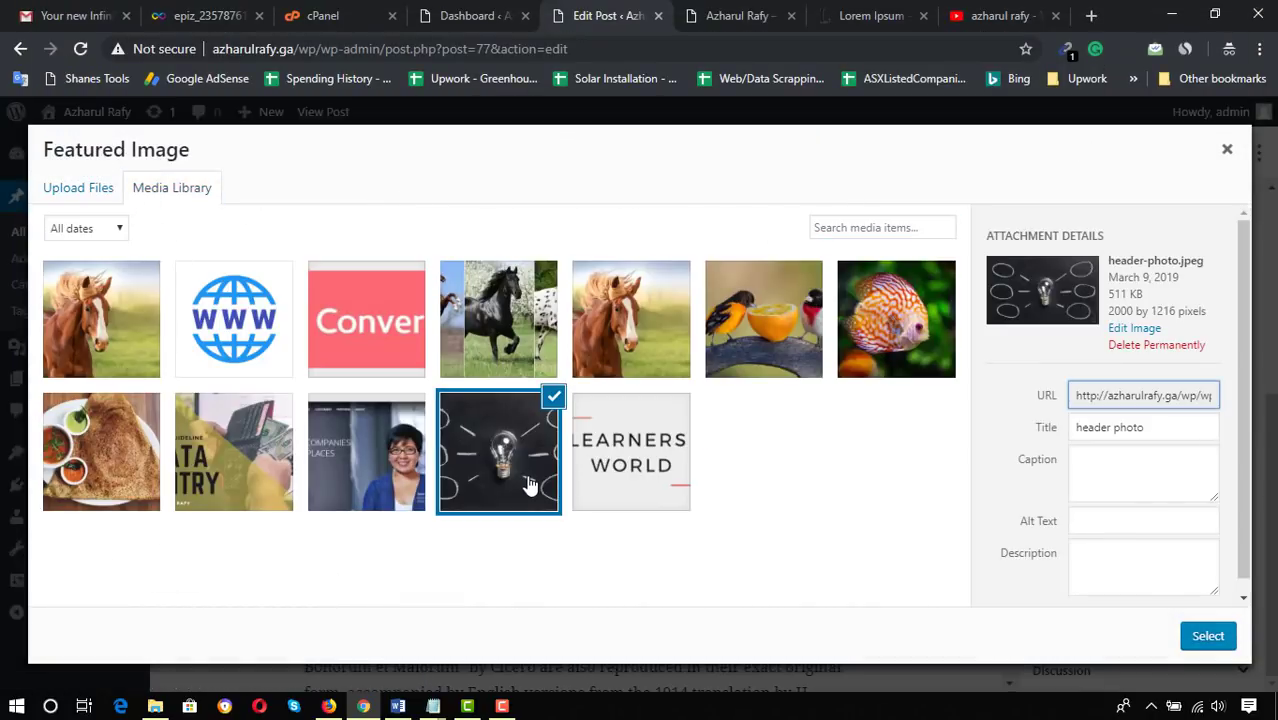
{"action": "left_click", "coordinate": [1206, 636]}
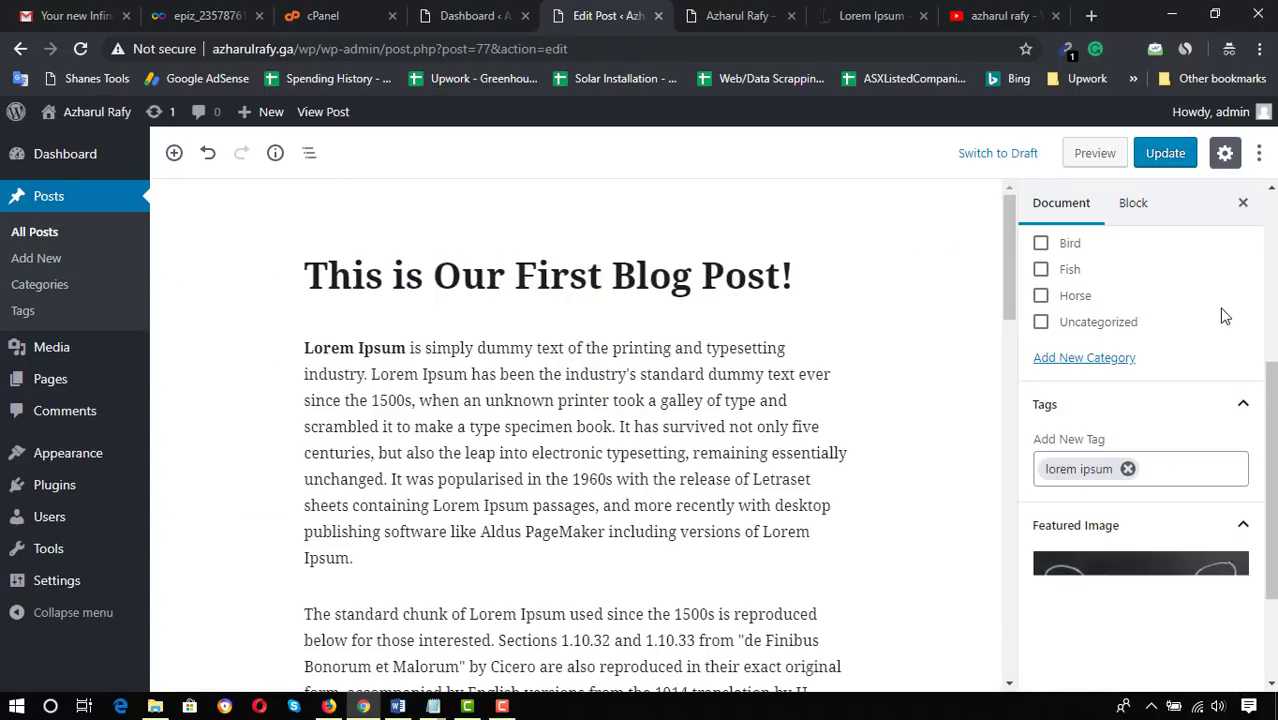
{"action": "scroll", "coordinate": [1104, 558], "scroll_direction": "down", "scroll_amount": 1}
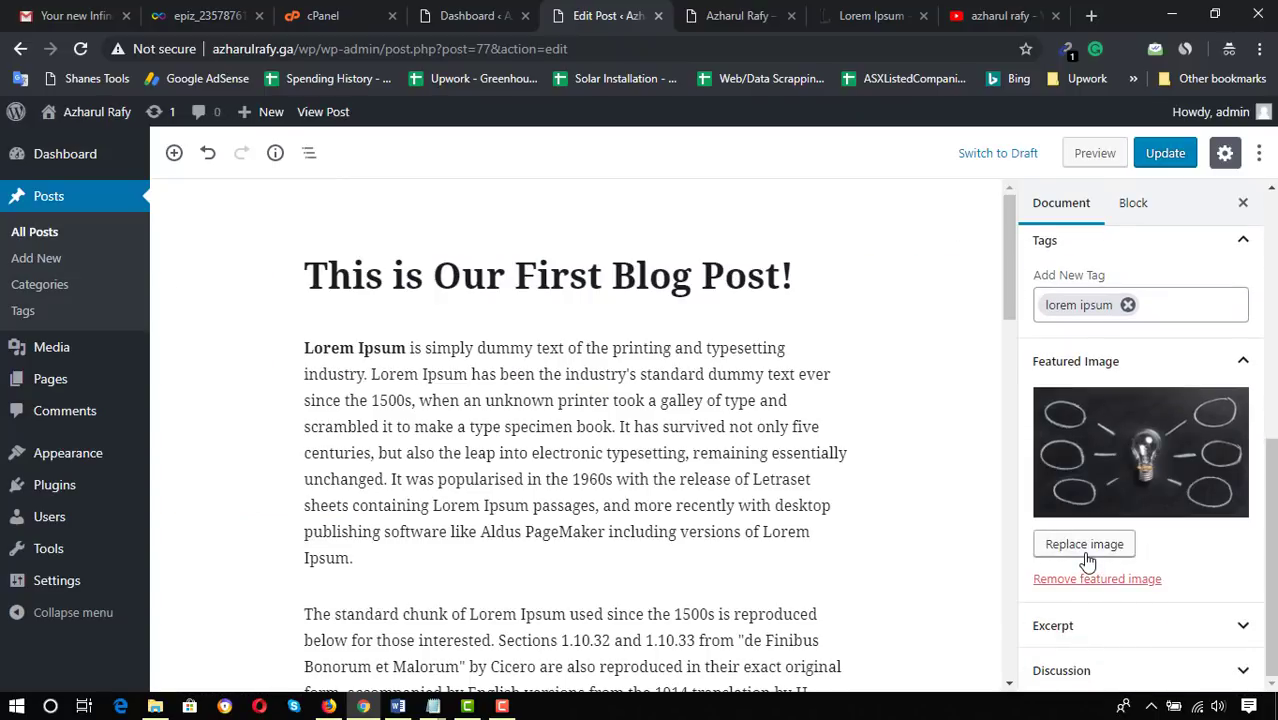
Replace the featured image with the Data Entry picture and update the post.
{"action": "left_click", "coordinate": [1086, 552]}
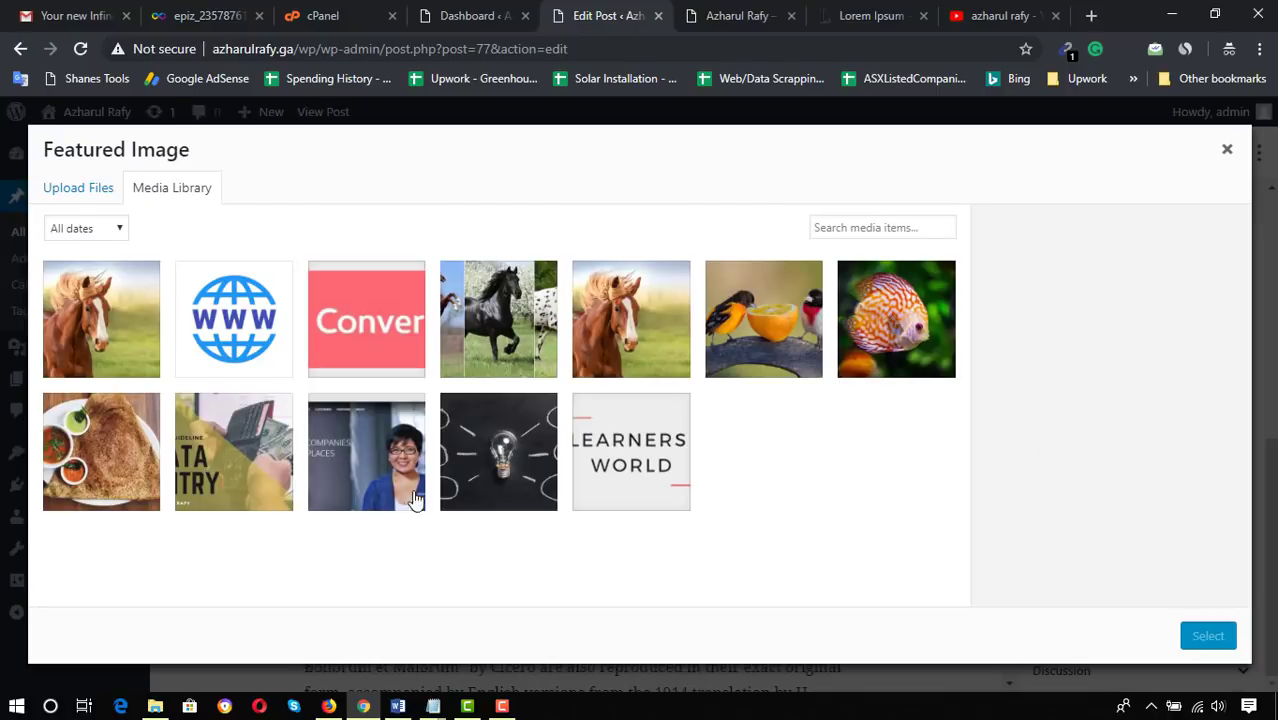
{"action": "left_click", "coordinate": [245, 478]}
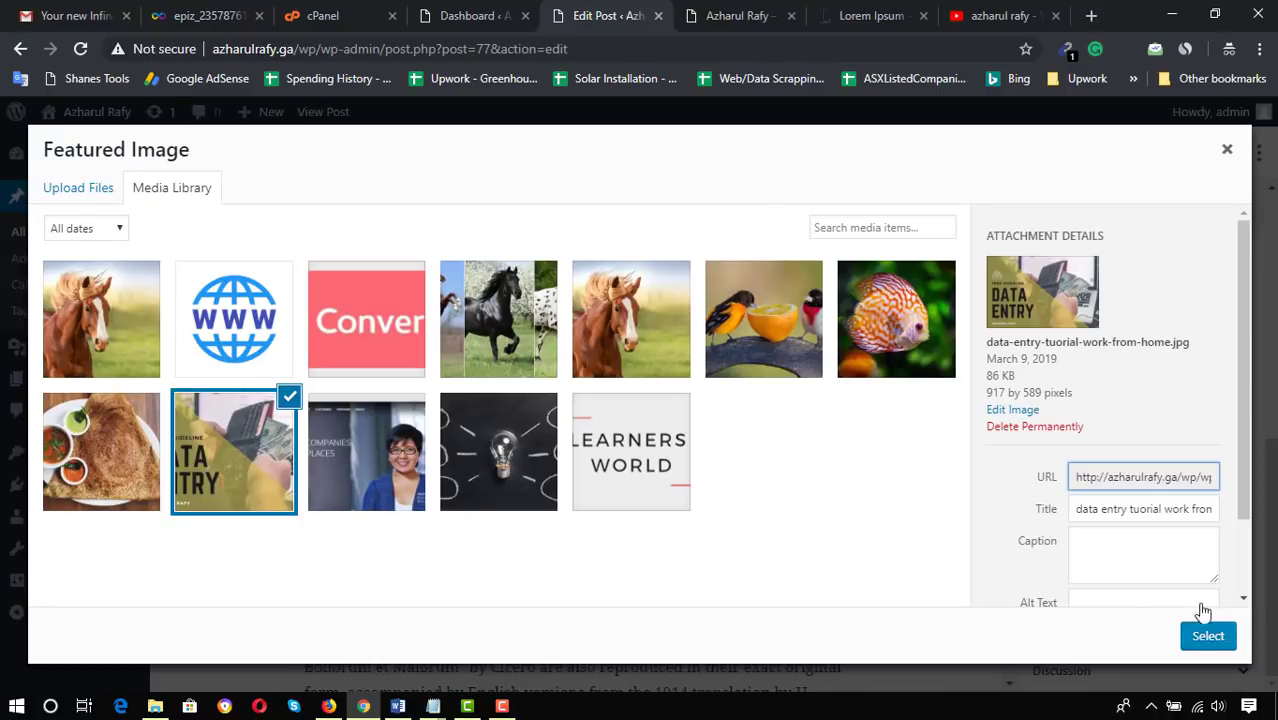
{"action": "left_click", "coordinate": [1208, 637]}
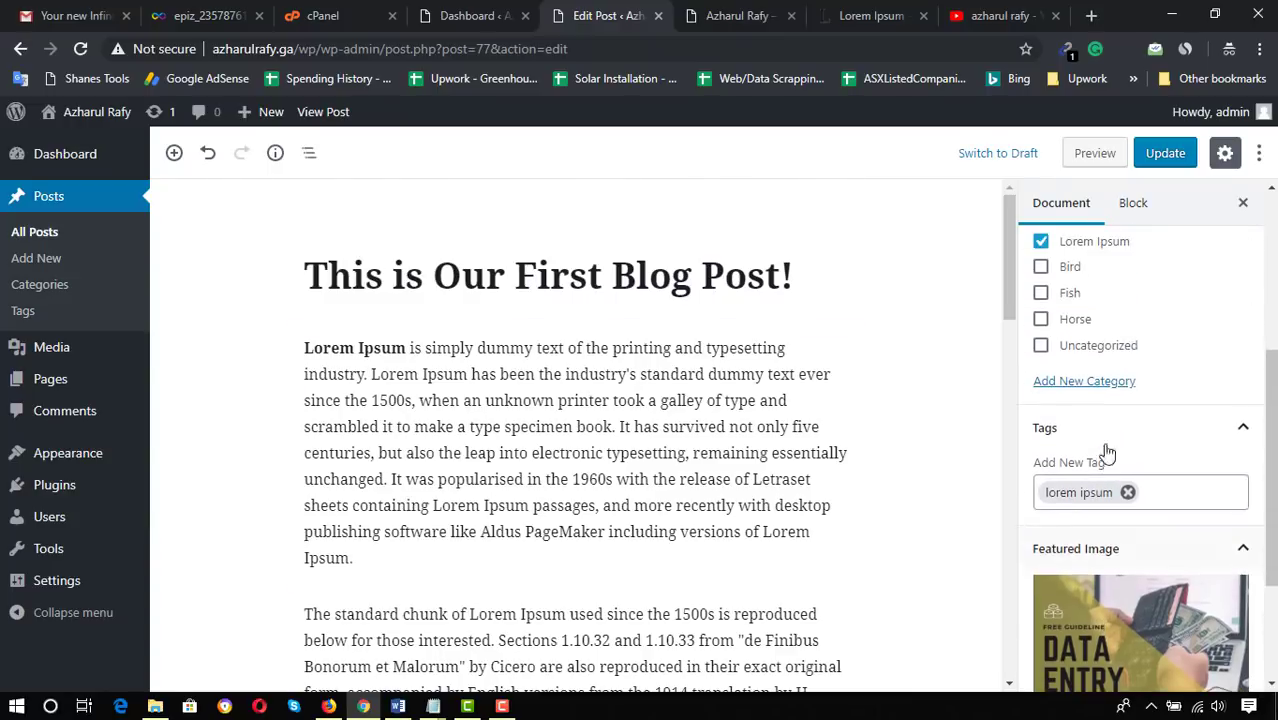
{"action": "left_click", "coordinate": [1158, 164]}
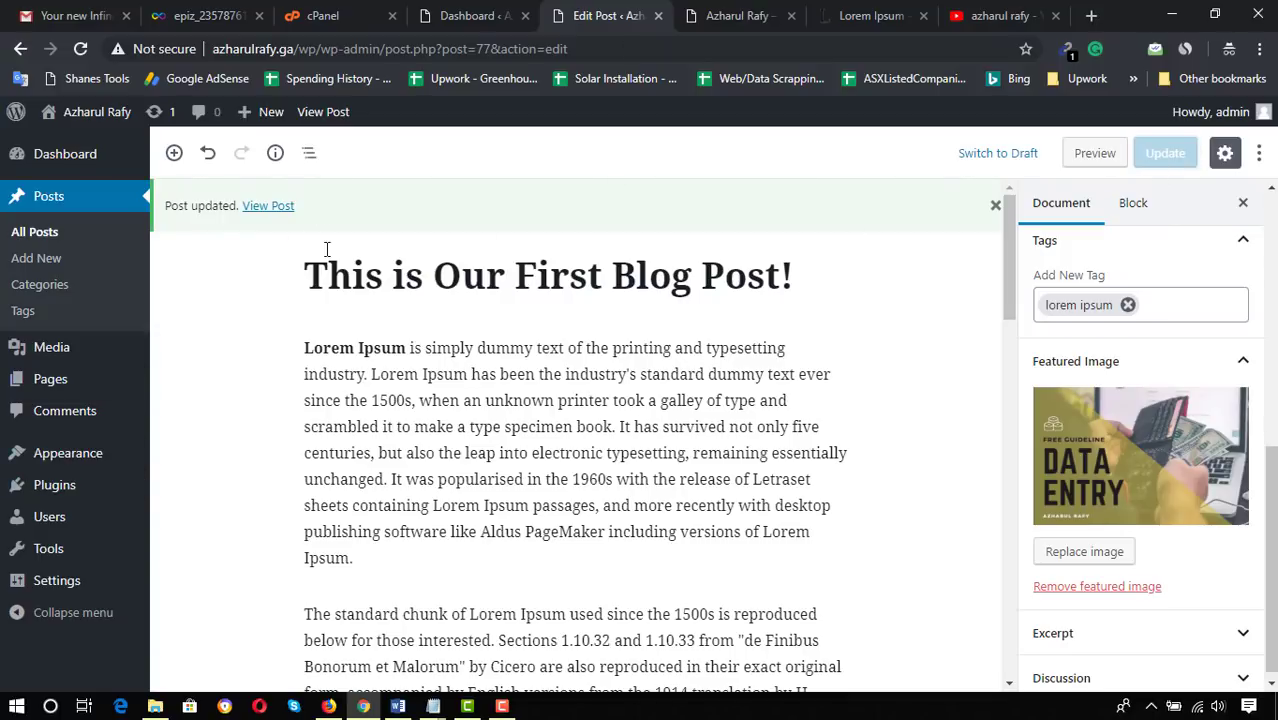
{"action": "left_click", "coordinate": [753, 14]}
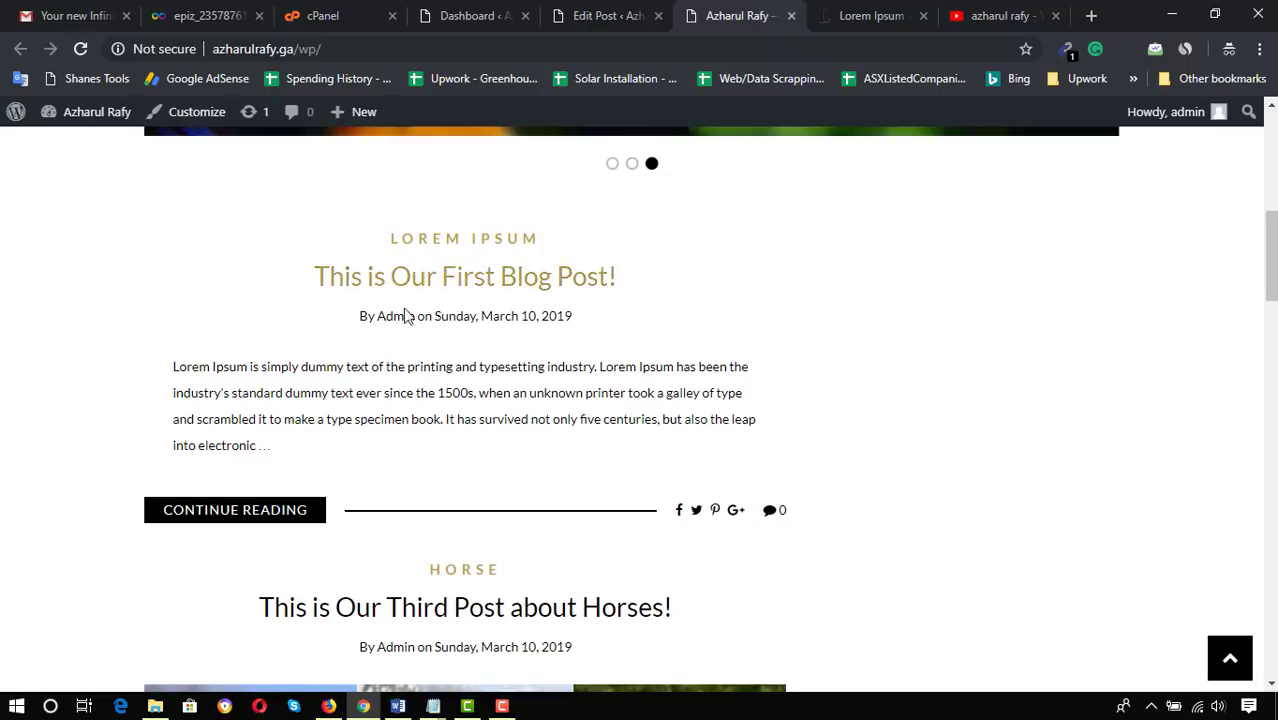
Reload the front page and scroll to see the first post's new Data Entry image.
{"action": "scroll", "coordinate": [400, 250], "scroll_direction": "up", "scroll_amount": 2}
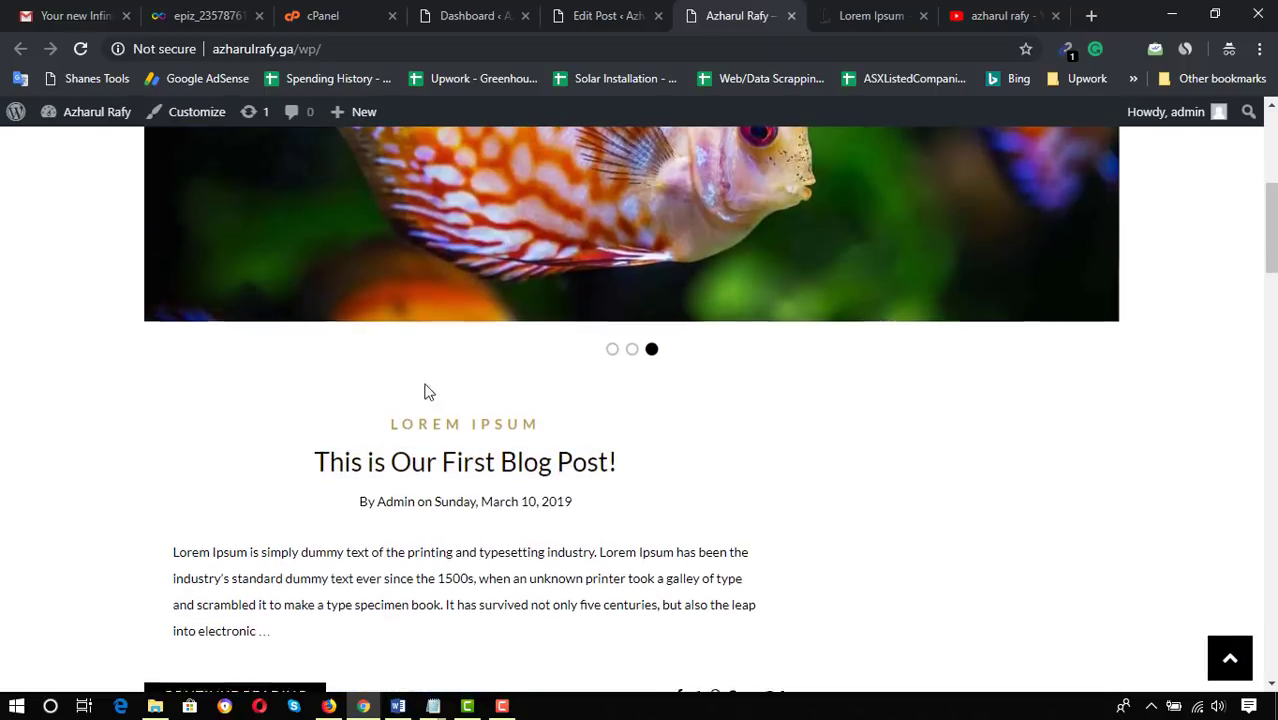
{"action": "left_click", "coordinate": [84, 59]}
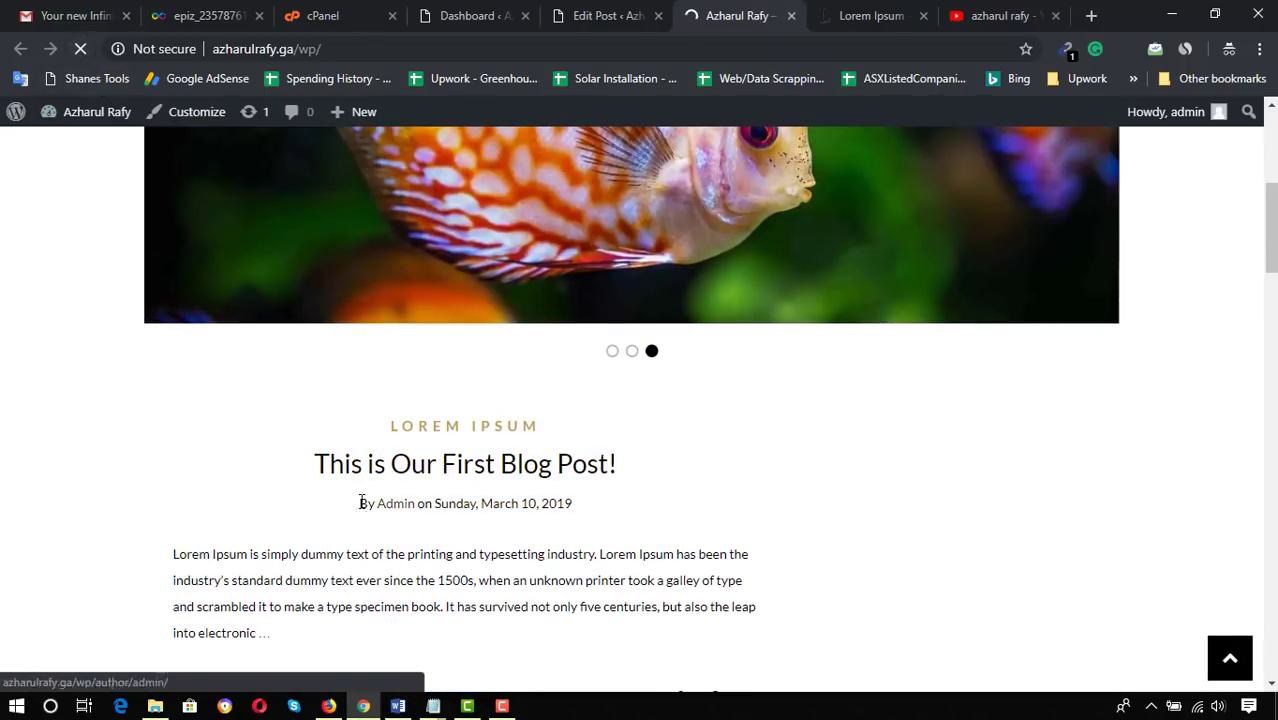
{"action": "scroll", "coordinate": [567, 418], "scroll_direction": "up", "scroll_amount": 3}
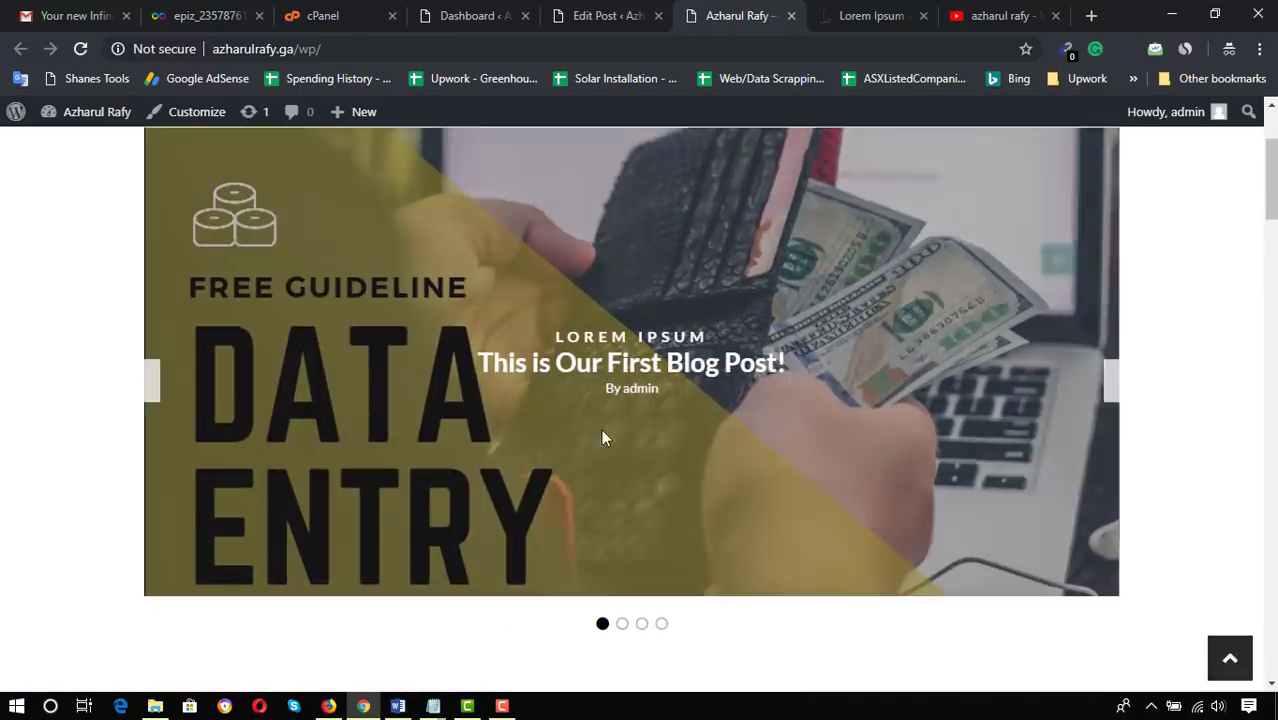
{"action": "scroll", "coordinate": [739, 277], "scroll_direction": "down", "scroll_amount": 3}
{"action": "scroll", "coordinate": [740, 300], "scroll_direction": "up", "scroll_amount": 2}
{"action": "scroll", "coordinate": [1002, 360], "scroll_direction": "up", "scroll_amount": 2}
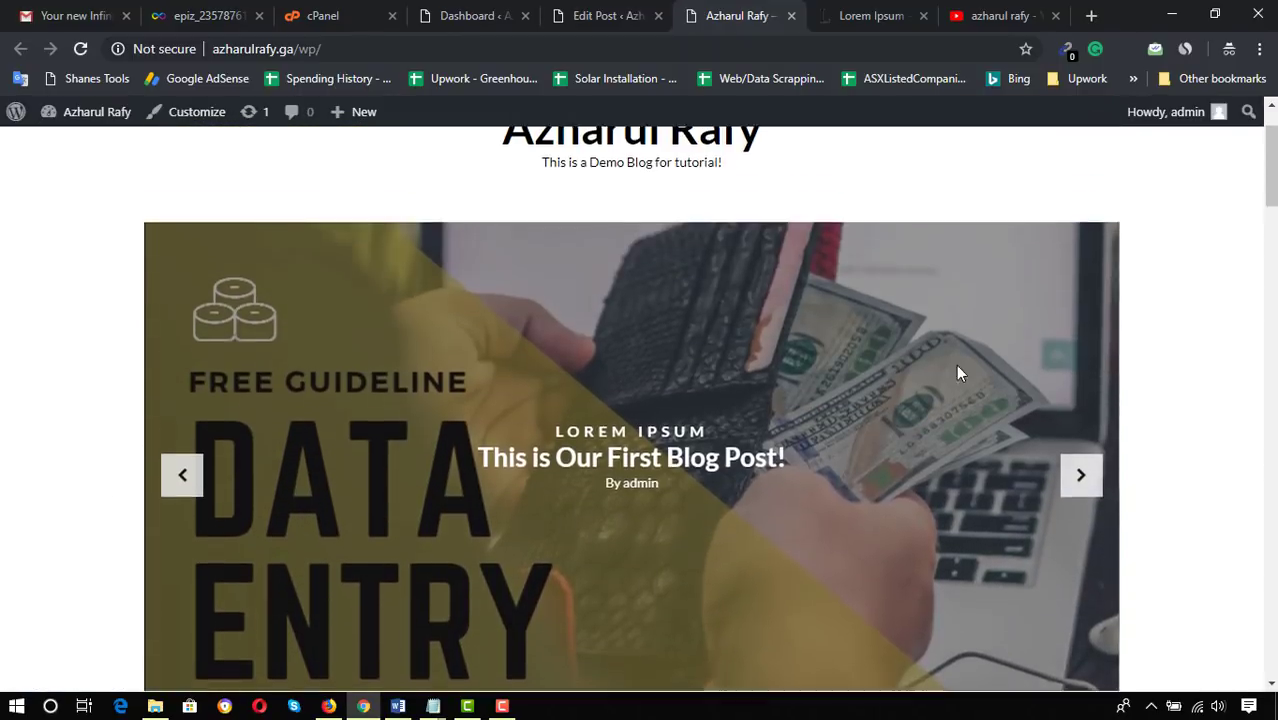
{"action": "scroll", "coordinate": [948, 367], "scroll_direction": "down", "scroll_amount": 2}
{"action": "scroll", "coordinate": [322, 451], "scroll_direction": "down", "scroll_amount": 10}
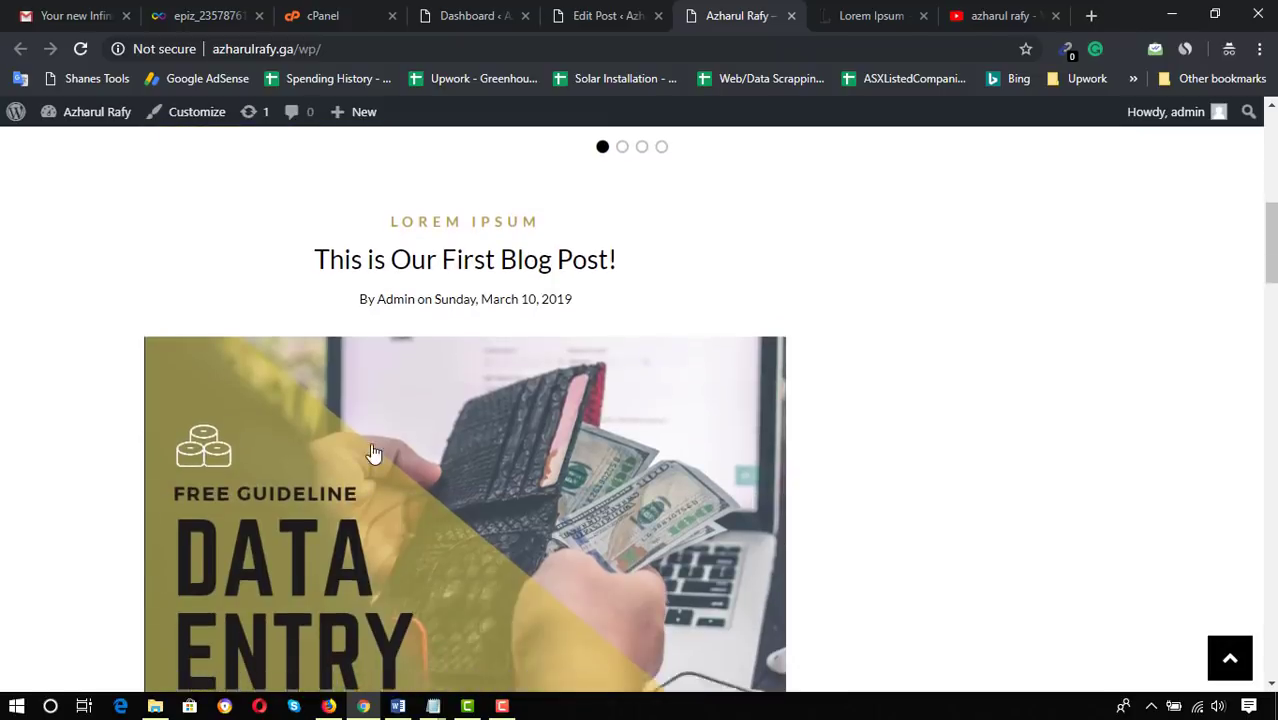
{"action": "scroll", "coordinate": [437, 352], "scroll_direction": "down", "scroll_amount": 1}
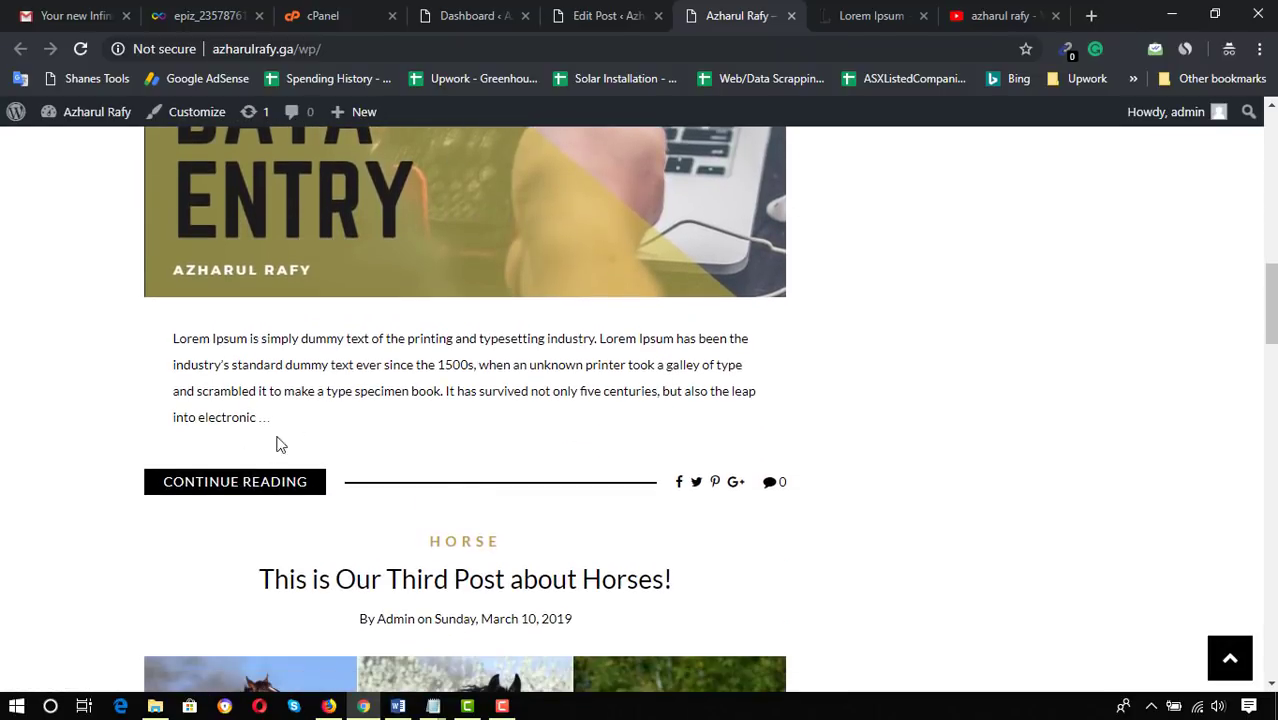
{"action": "left_click_drag", "start_coordinate": [178, 345], "coordinate": [268, 420]}
{"action": "scroll", "coordinate": [228, 448], "scroll_direction": "up", "scroll_amount": 8}
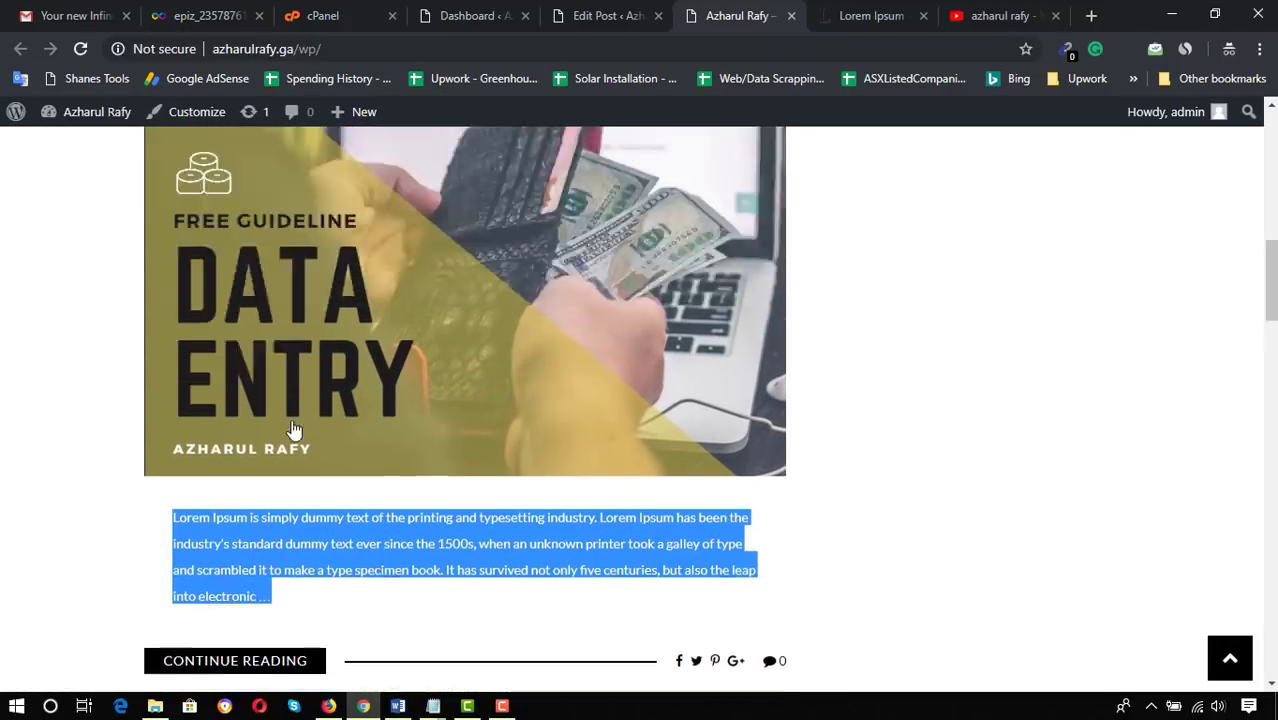
{"action": "scroll", "coordinate": [808, 370], "scroll_direction": "down", "scroll_amount": 4}
{"action": "scroll", "coordinate": [808, 370], "scroll_direction": "up", "scroll_amount": 2}
Advance the homepage slider three slides to reach the fish slide.
{"action": "left_click", "coordinate": [1080, 387]}
{"action": "left_click", "coordinate": [1081, 388]}
{"action": "left_click", "coordinate": [1081, 388]}
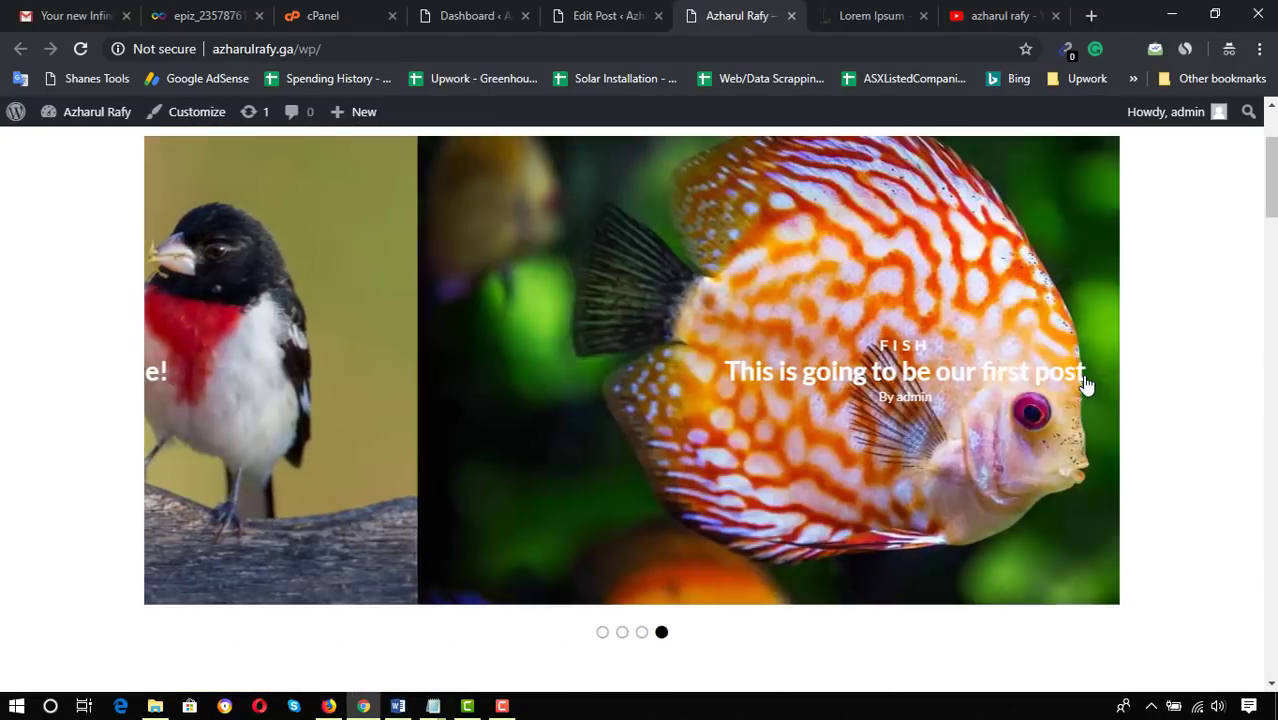
{"action": "scroll", "coordinate": [107, 418], "scroll_direction": "down", "scroll_amount": 5}
{"action": "scroll", "coordinate": [431, 322], "scroll_direction": "down", "scroll_amount": 20}
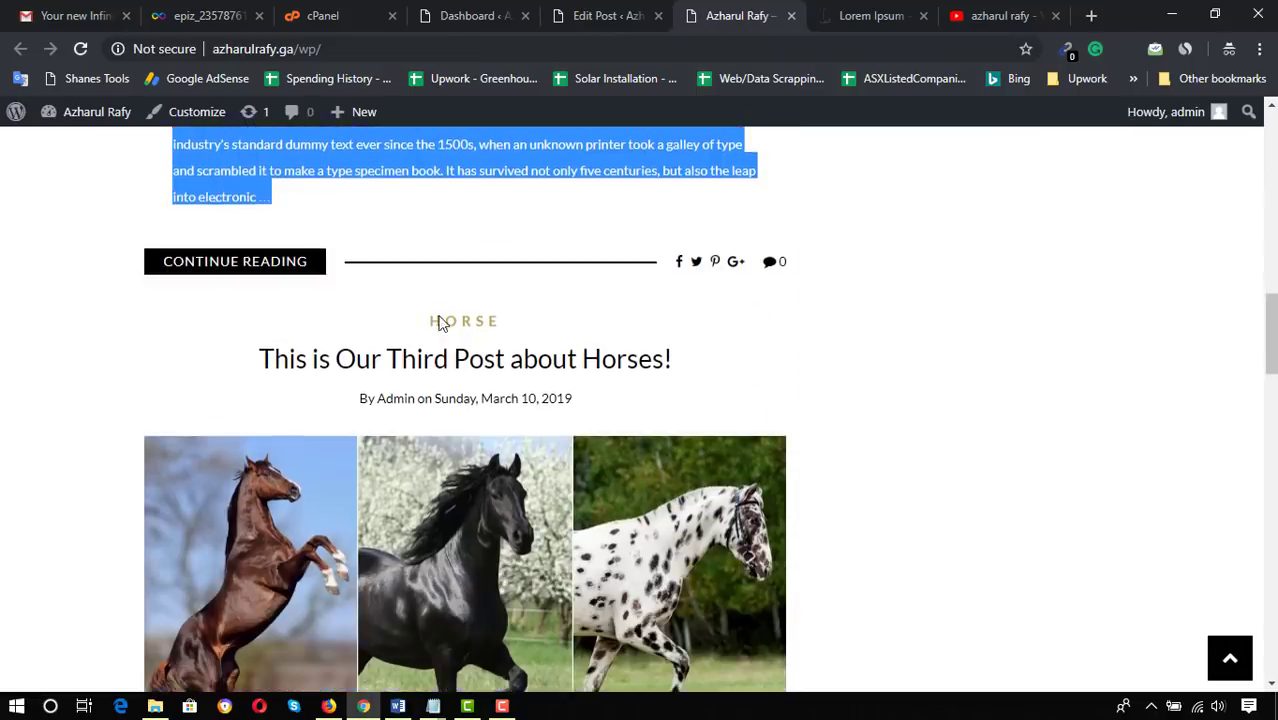
{"action": "scroll", "coordinate": [566, 380], "scroll_direction": "up", "scroll_amount": 8}
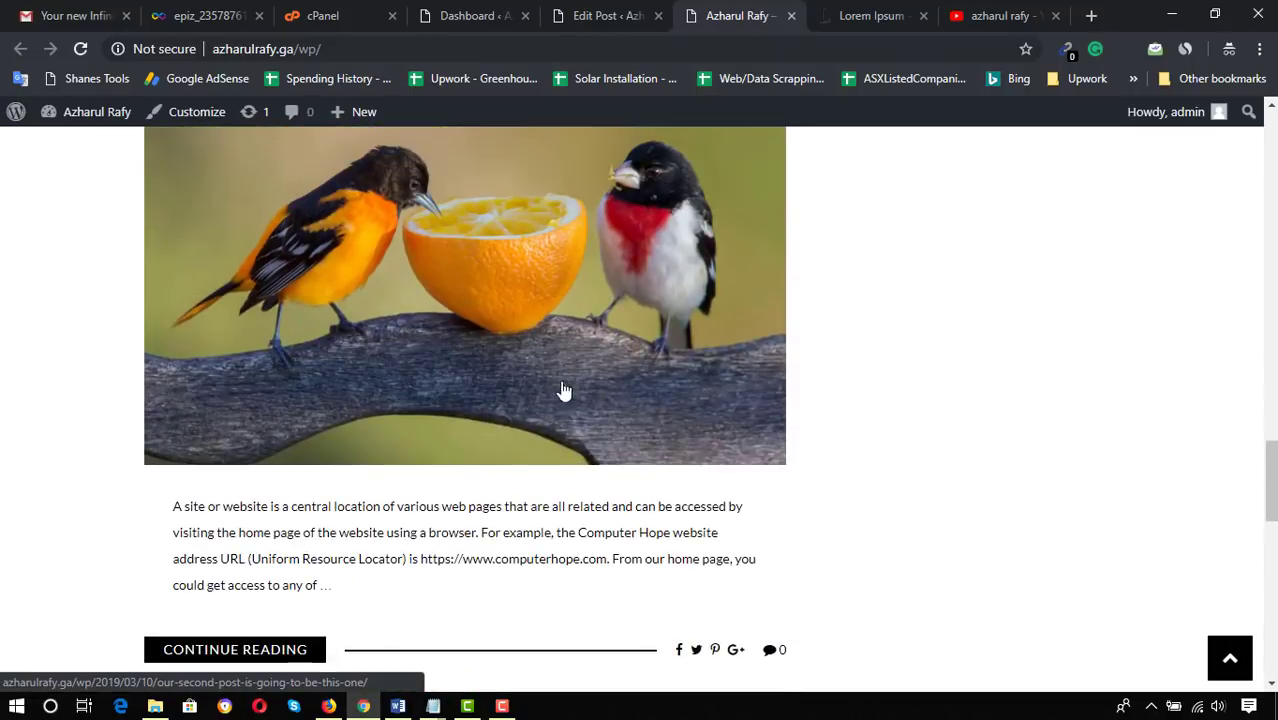
Open 'Our Second Post is Going to be This One!' and scroll through it.
{"action": "left_click", "coordinate": [422, 256]}
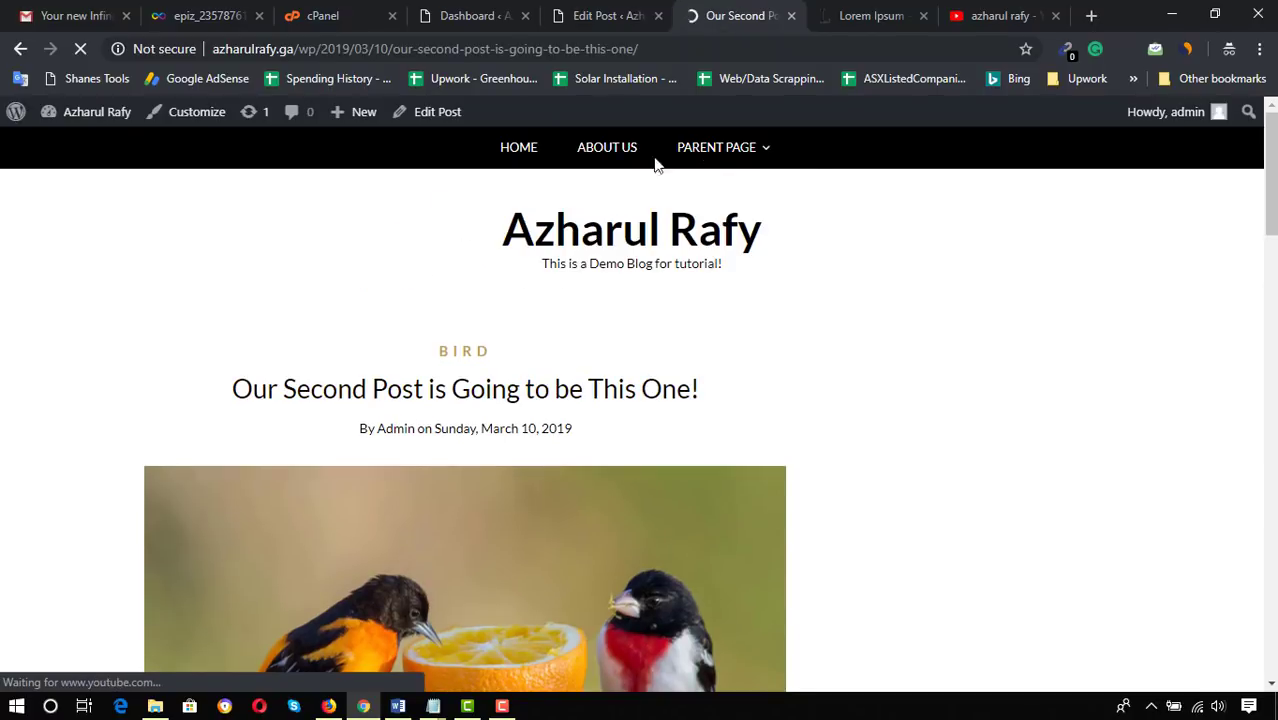
{"action": "scroll", "coordinate": [228, 449], "scroll_direction": "down", "scroll_amount": 15}
{"action": "scroll", "coordinate": [150, 425], "scroll_direction": "down", "scroll_amount": 3}
{"action": "scroll", "coordinate": [66, 439], "scroll_direction": "up", "scroll_amount": 20}
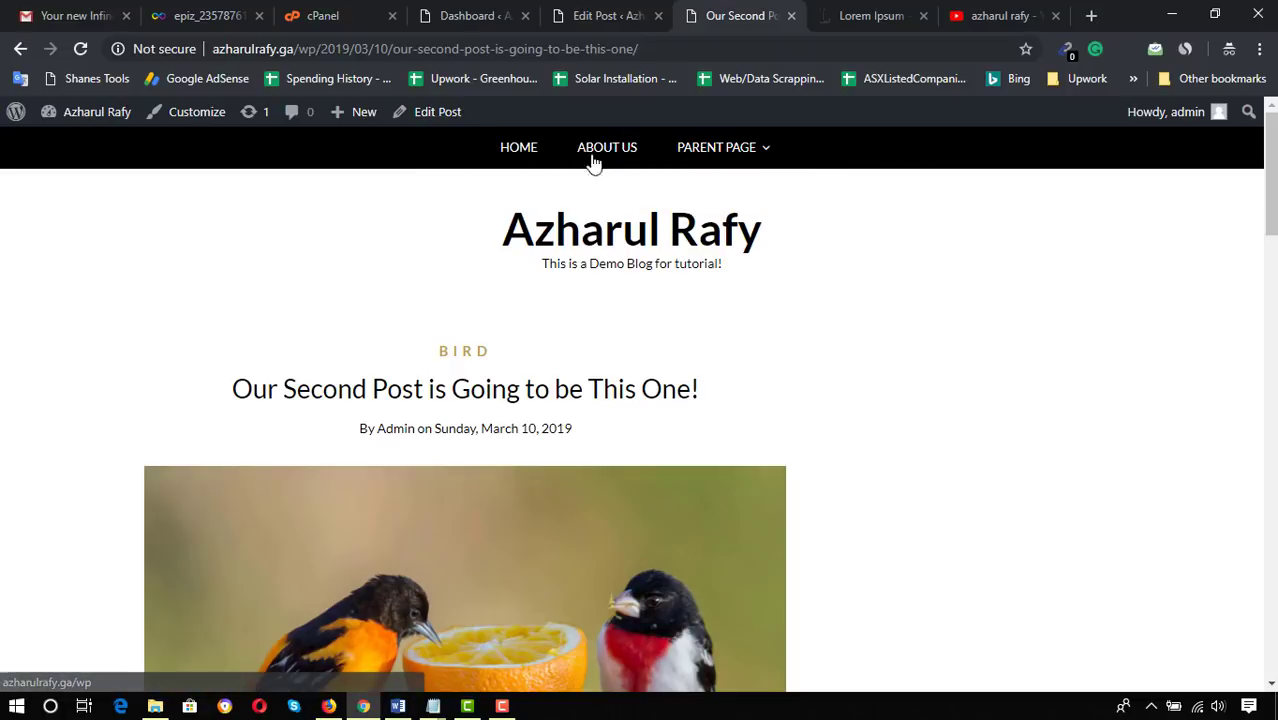
Switch between the admin dashboard and the second post's page, ending on the dashboard.
{"action": "left_click", "coordinate": [486, 14]}
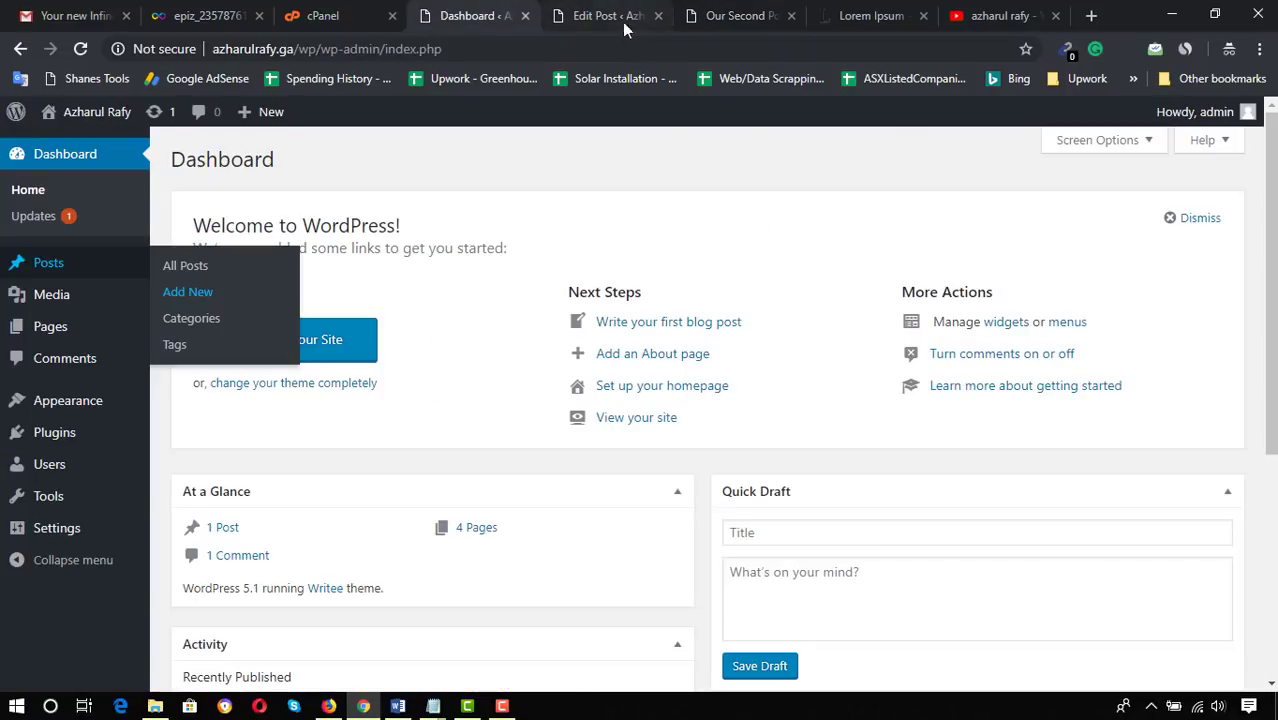
{"action": "left_click", "coordinate": [707, 9]}
{"action": "left_click", "coordinate": [478, 18]}
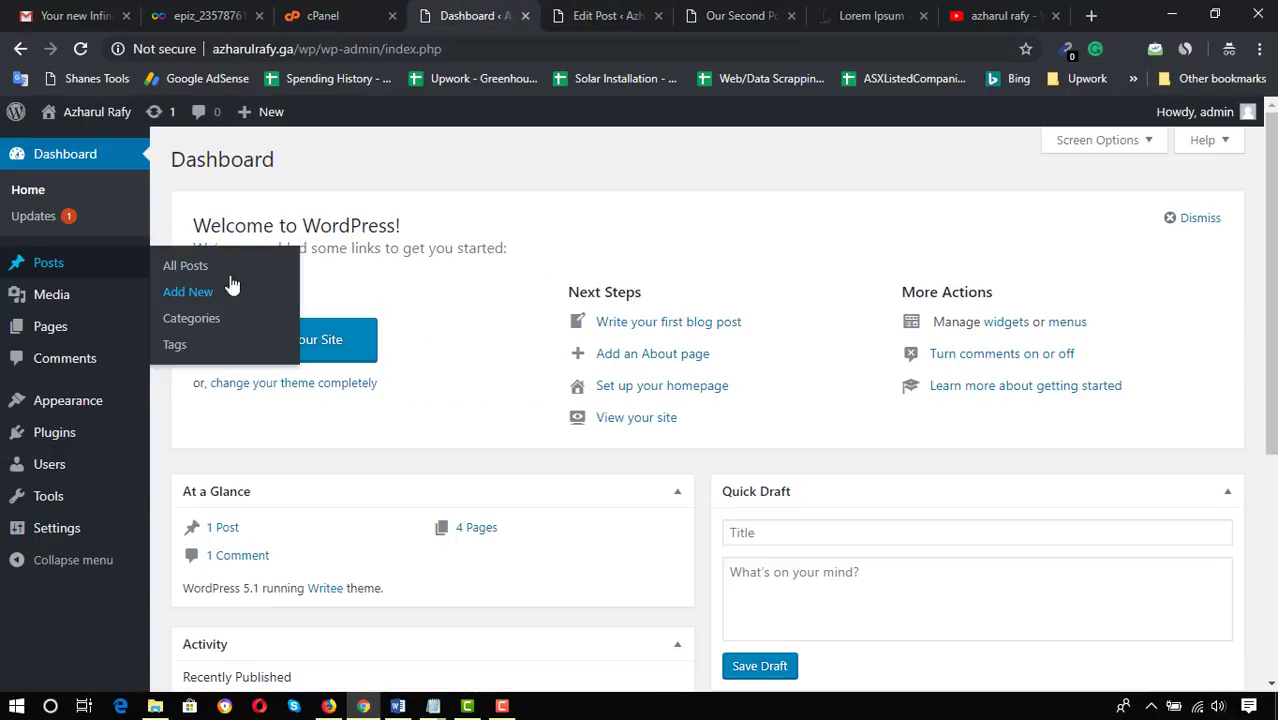
{"action": "mouse_move", "coordinate": [79, 414]}
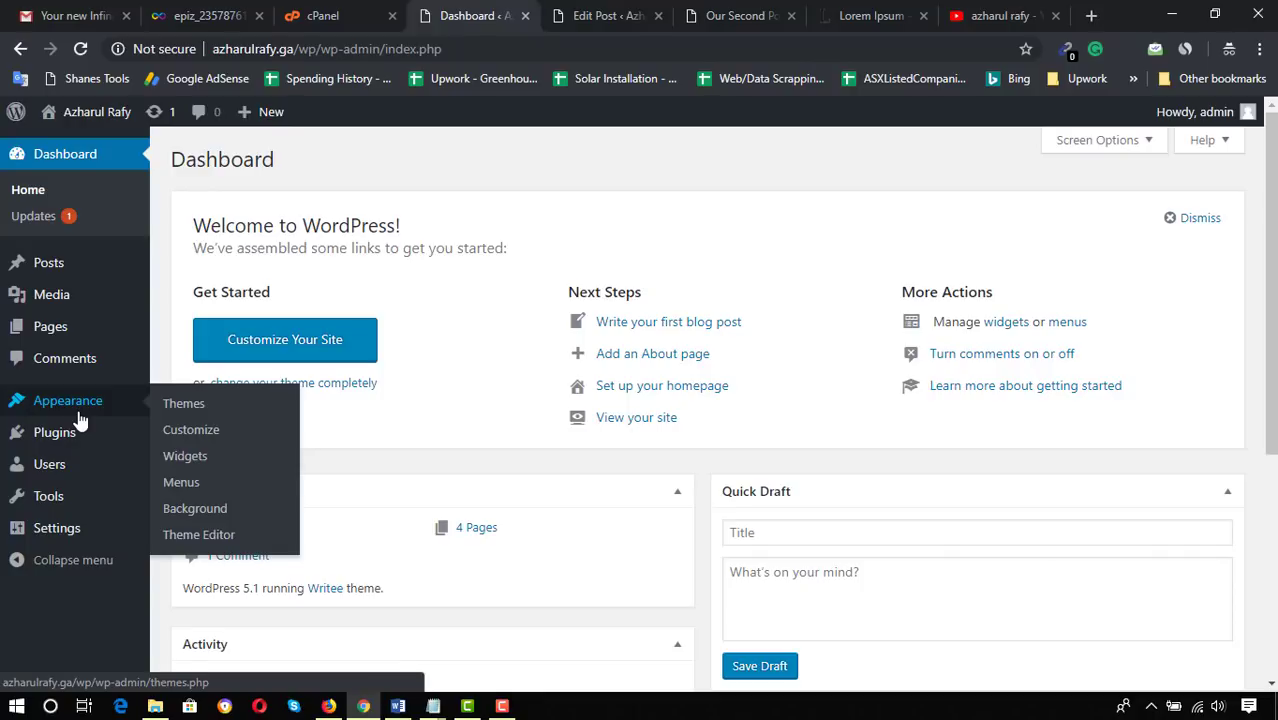
{"action": "left_click", "coordinate": [728, 12]}
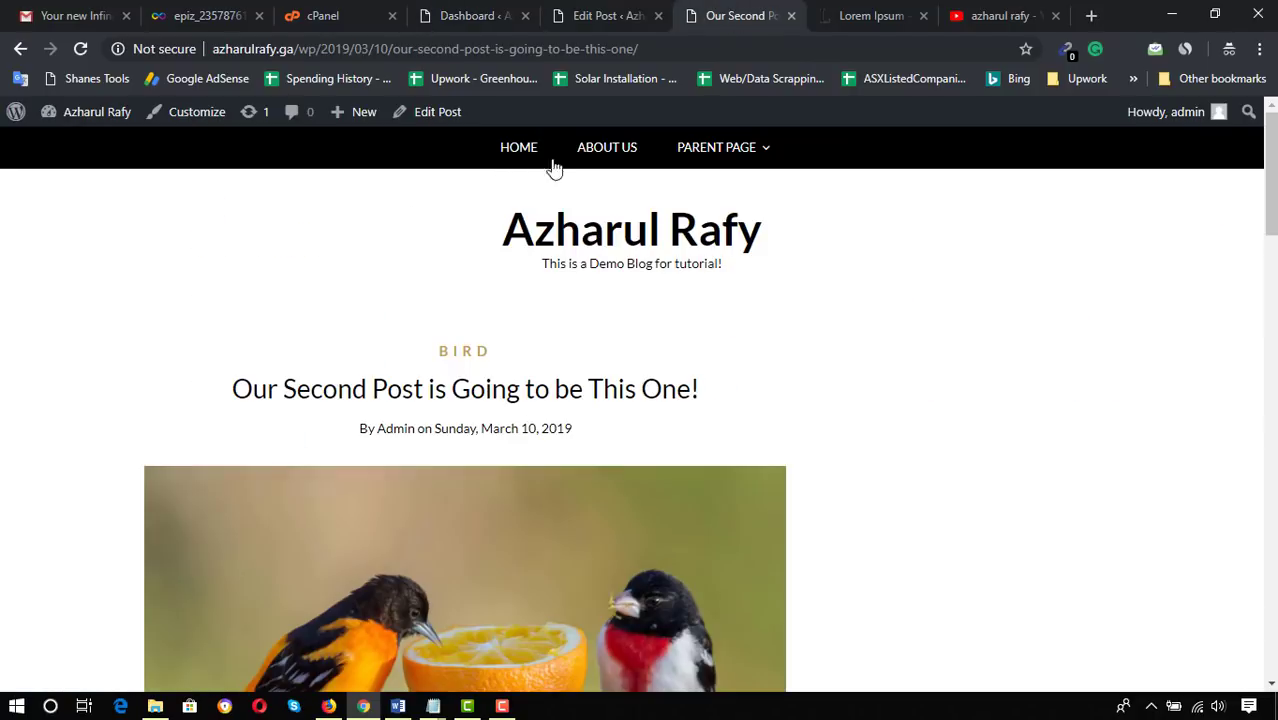
{"action": "left_click", "coordinate": [472, 15]}
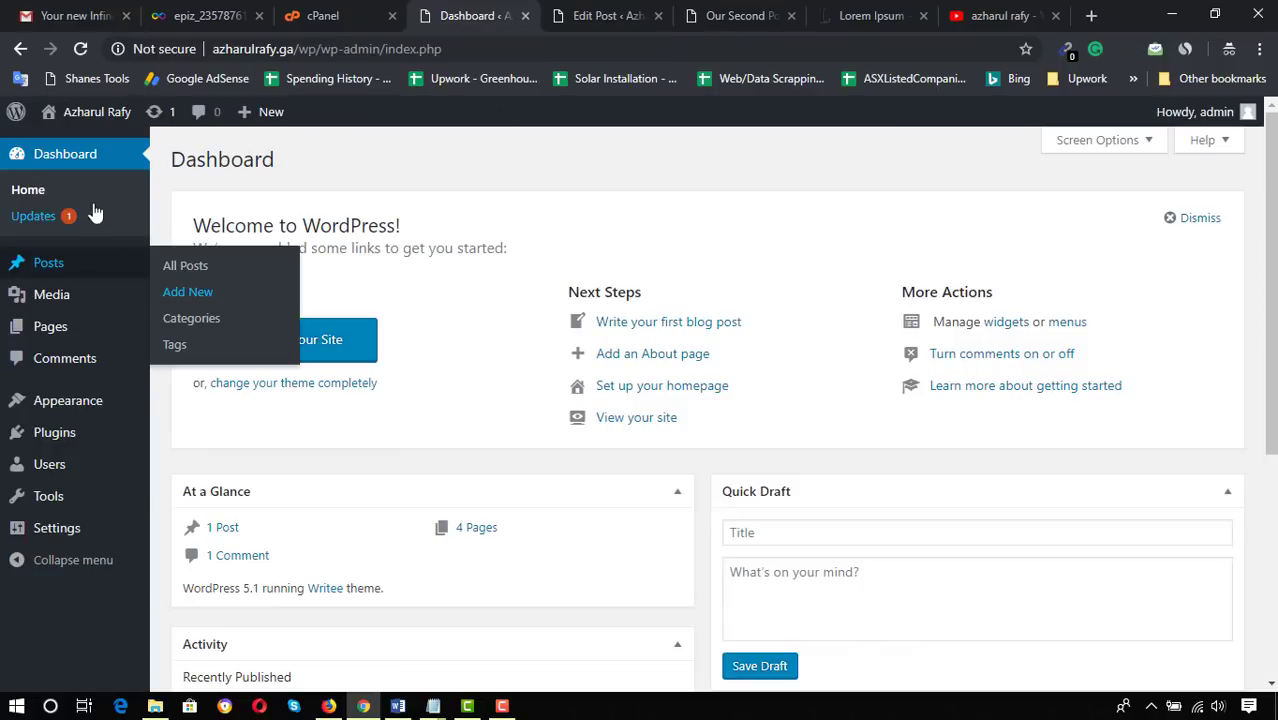
Open Pages > All Pages to list the Privacy Policy and Sample Page.
{"action": "mouse_move", "coordinate": [116, 338]}
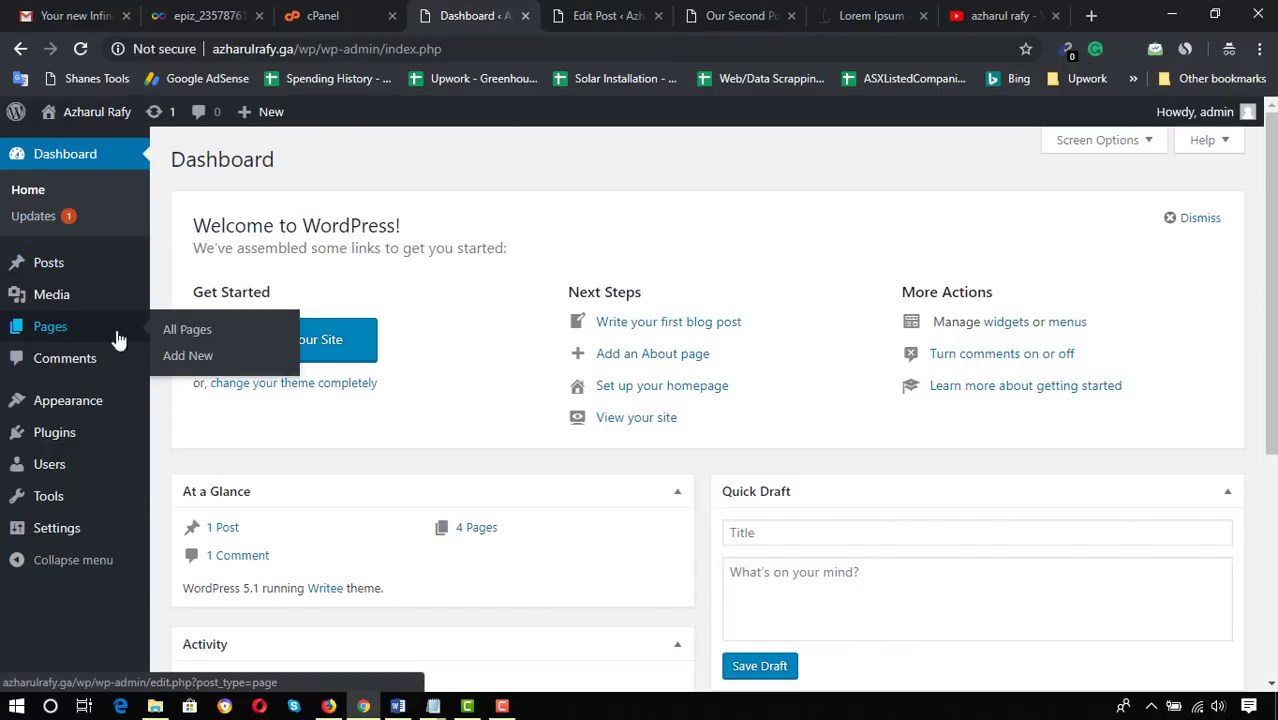
{"action": "left_click", "coordinate": [190, 335]}
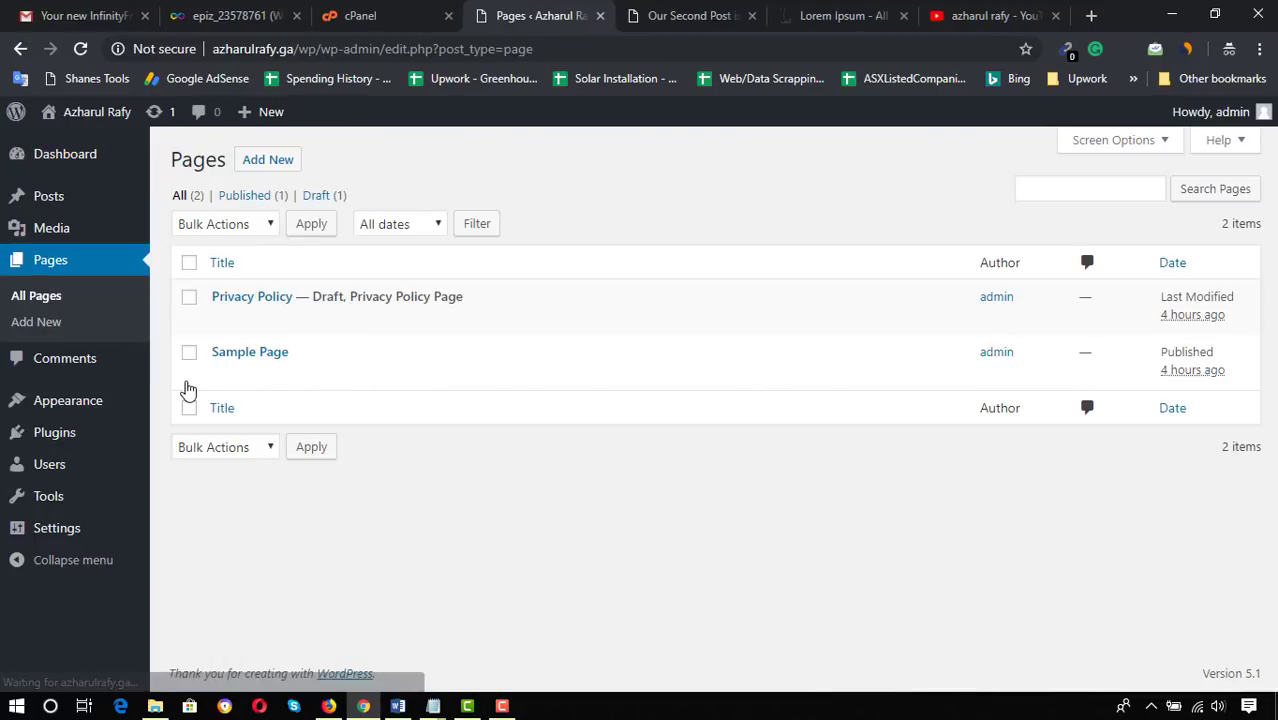
{"action": "mouse_move", "coordinate": [268, 311]}
{"action": "mouse_move", "coordinate": [265, 363]}
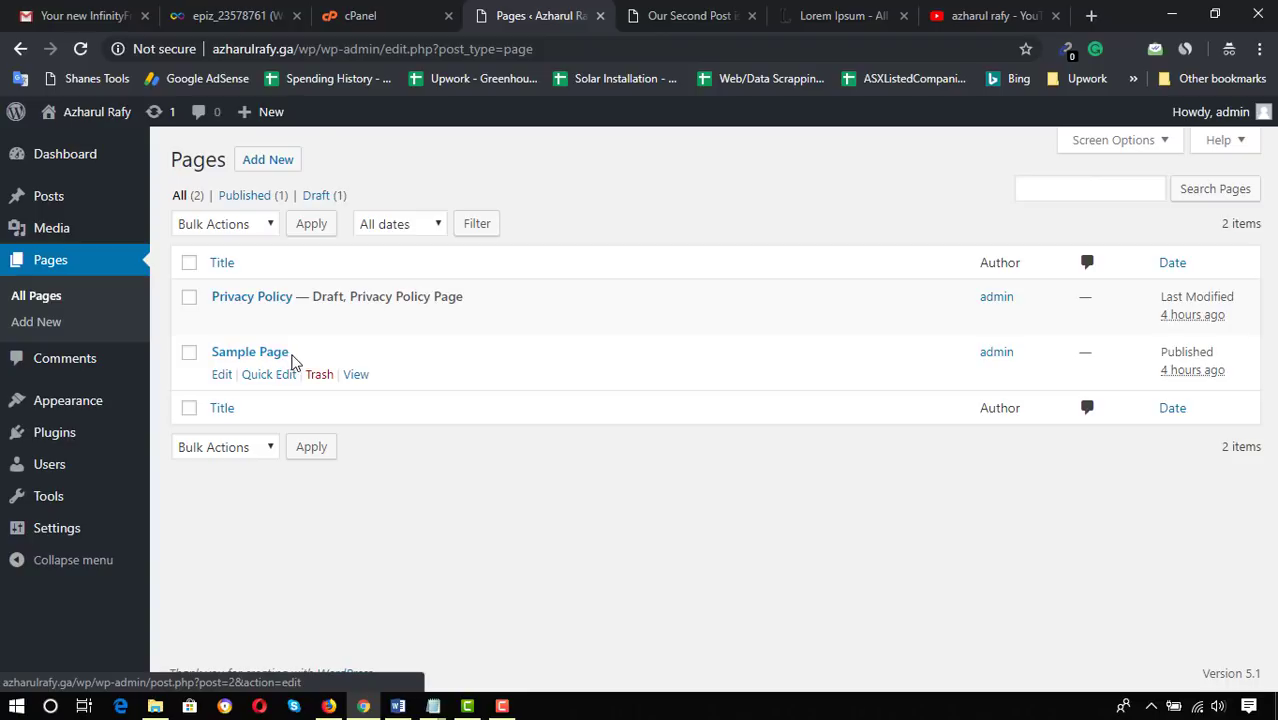
{"action": "mouse_move", "coordinate": [397, 335]}
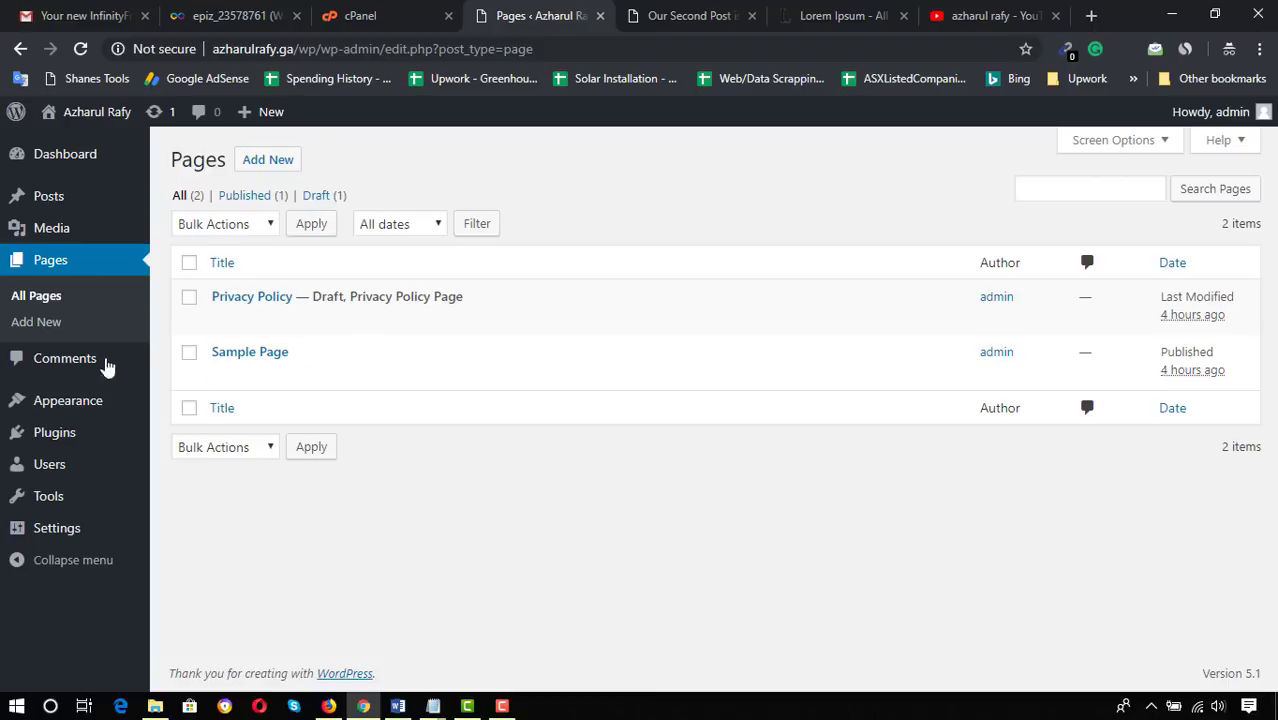
Create an 'About Us' page whose body is the first Lorem Ipsum paragraph from lipsum.com.
{"action": "left_click", "coordinate": [46, 323]}
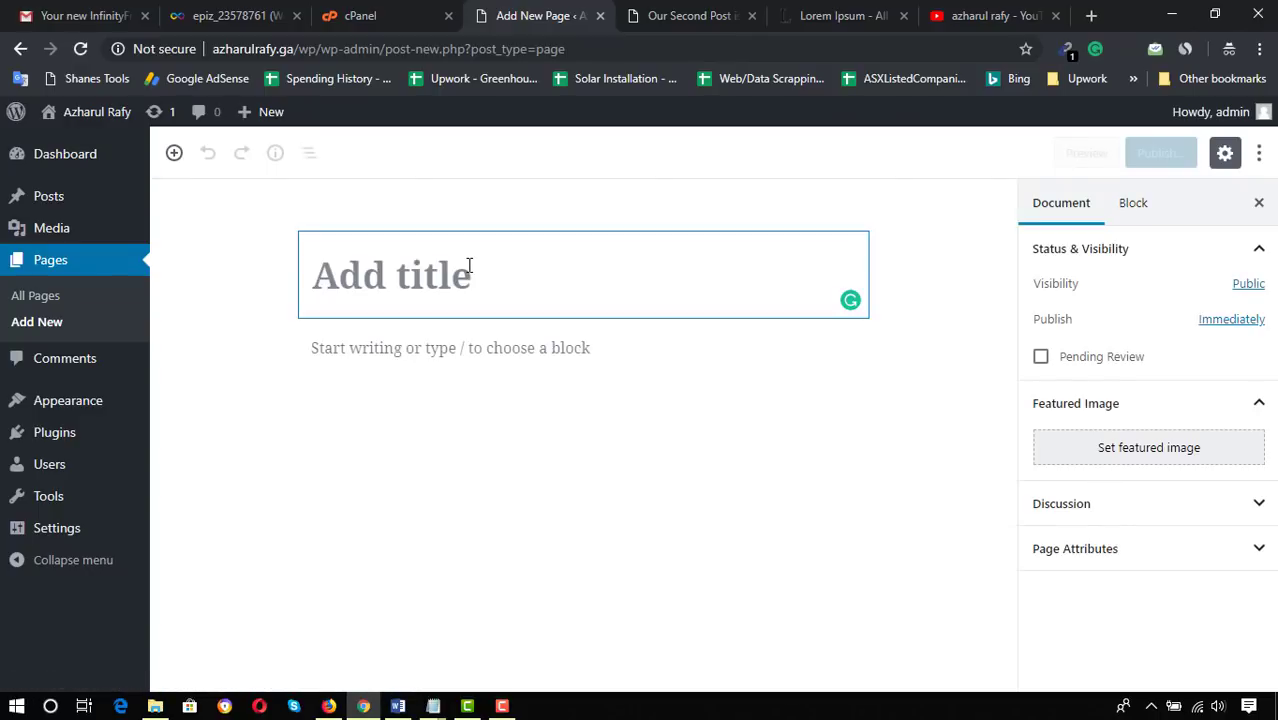
{"action": "type", "text": "A"}
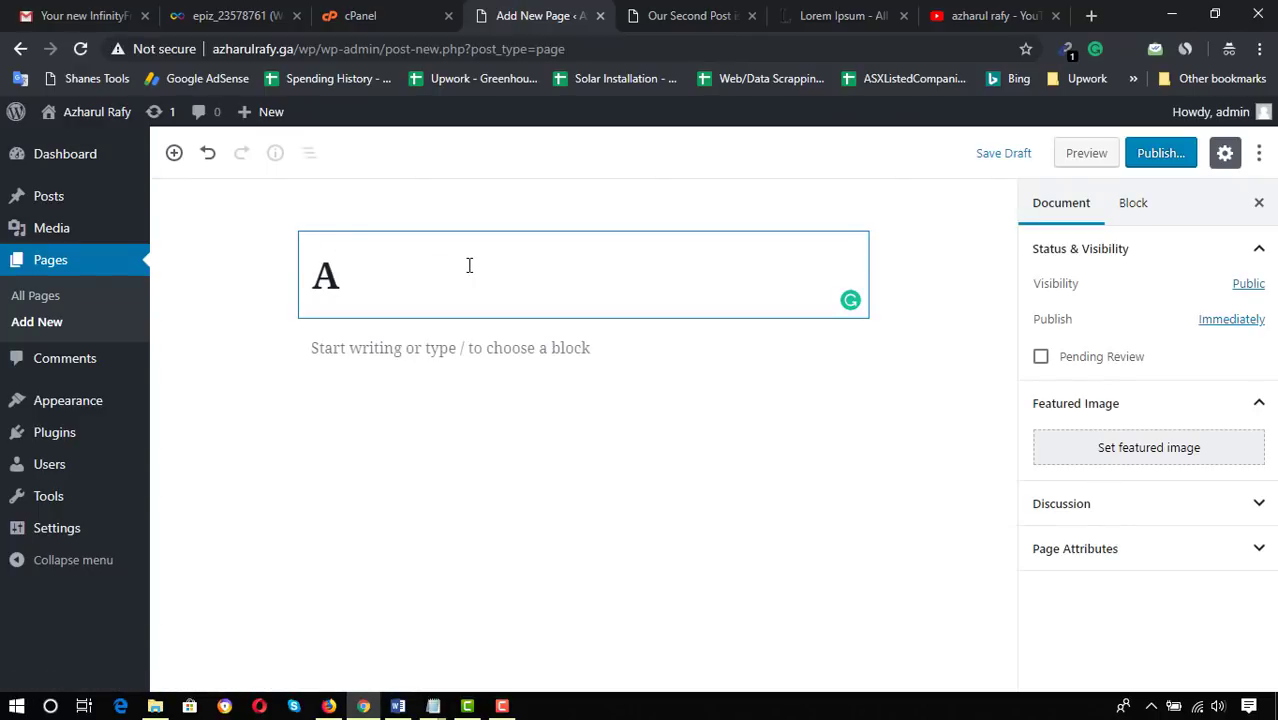
{"action": "type", "text": "bou"}
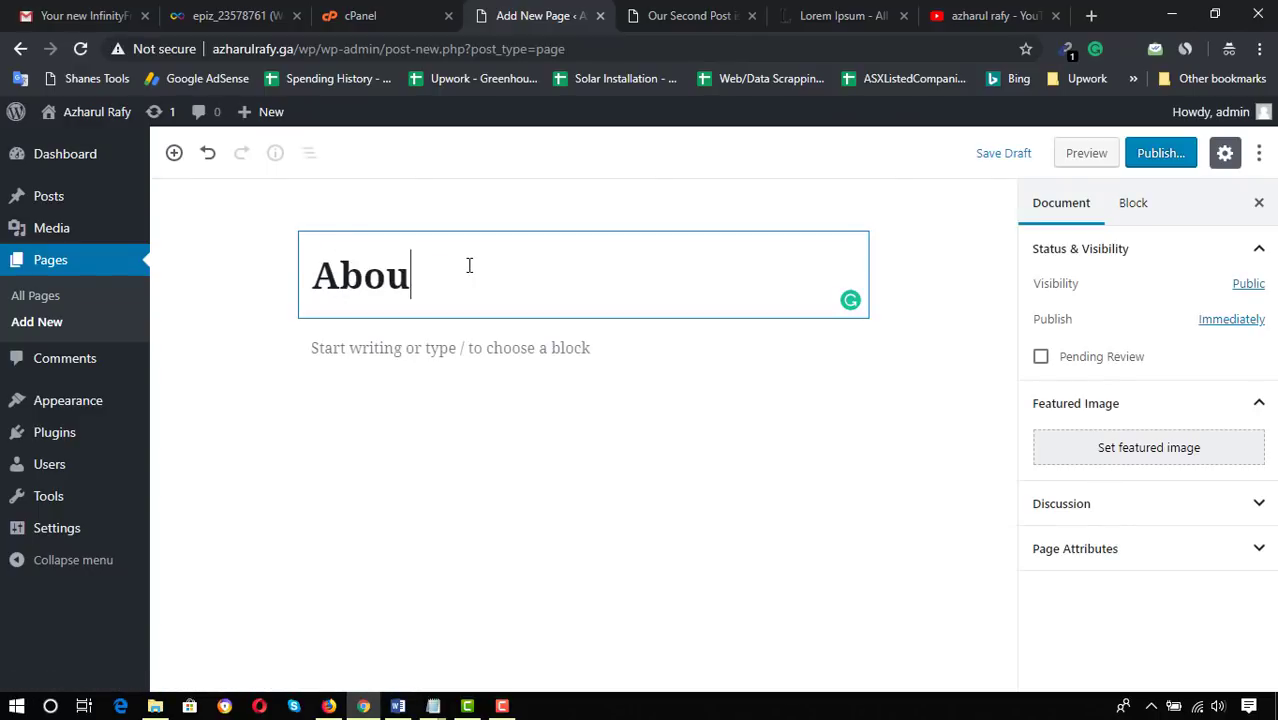
{"action": "type", "text": "t Us"}
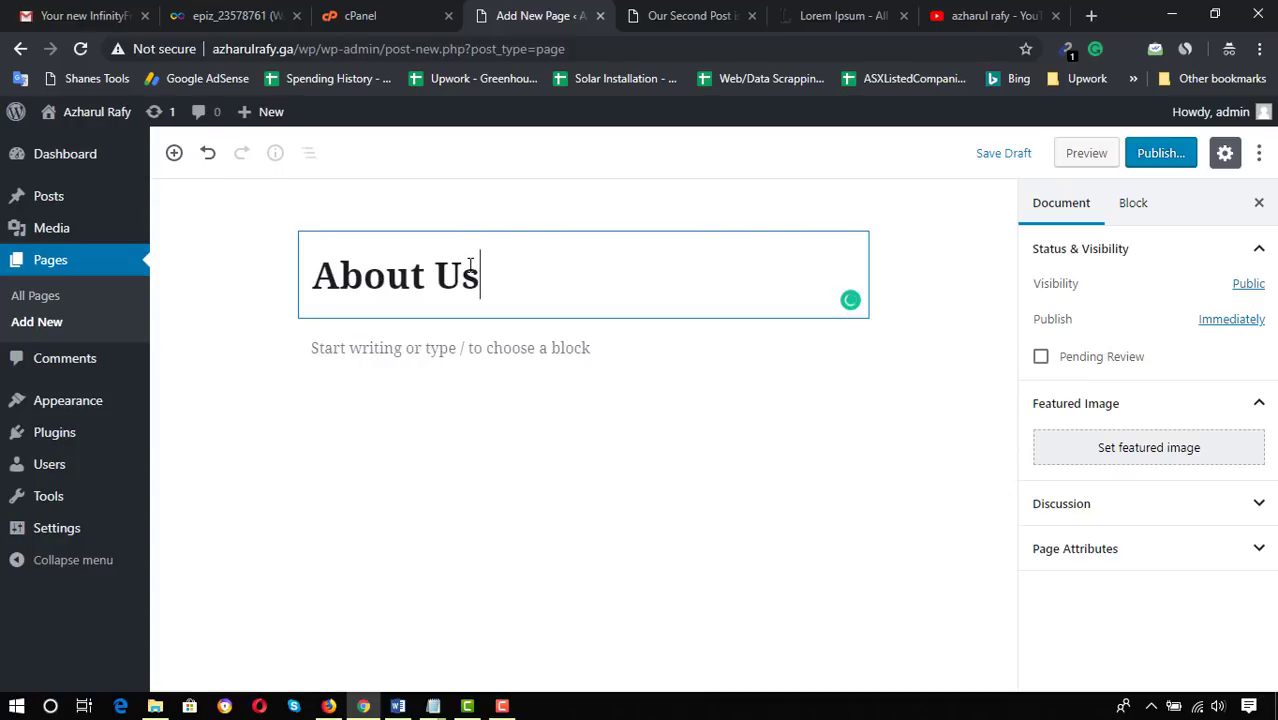
{"action": "left_click", "coordinate": [465, 348]}
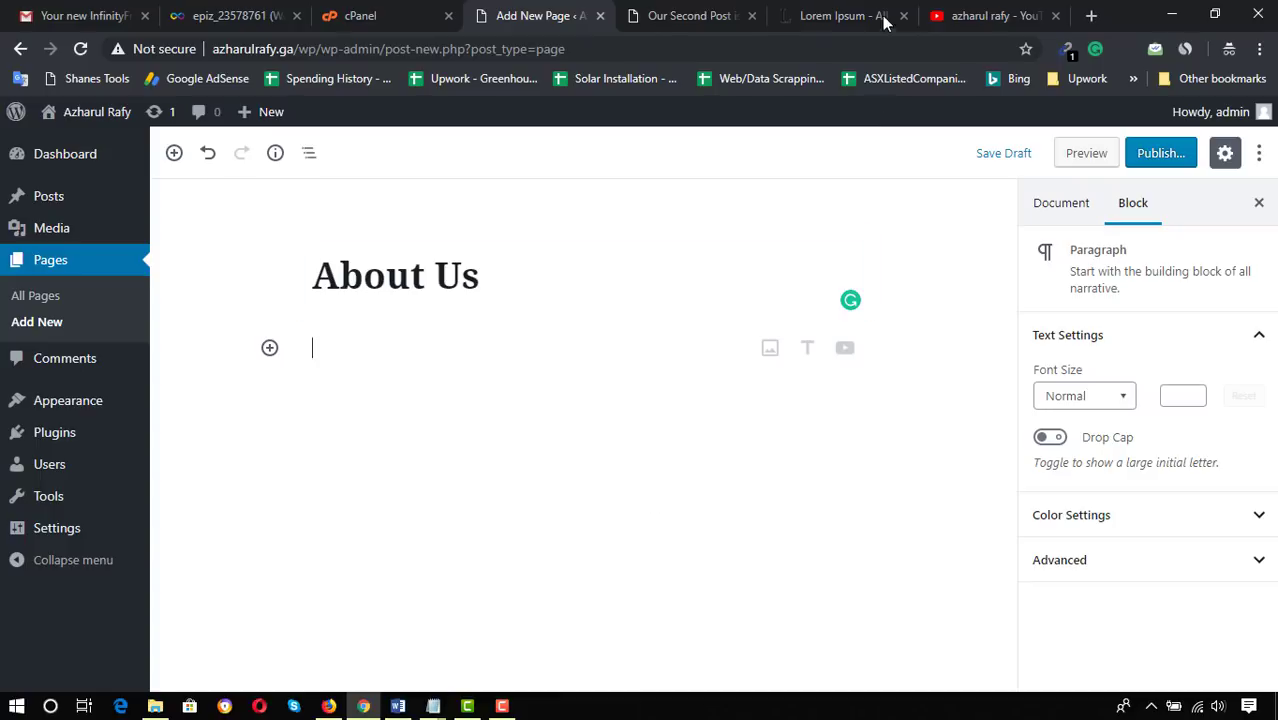
{"action": "left_click", "coordinate": [975, 10]}
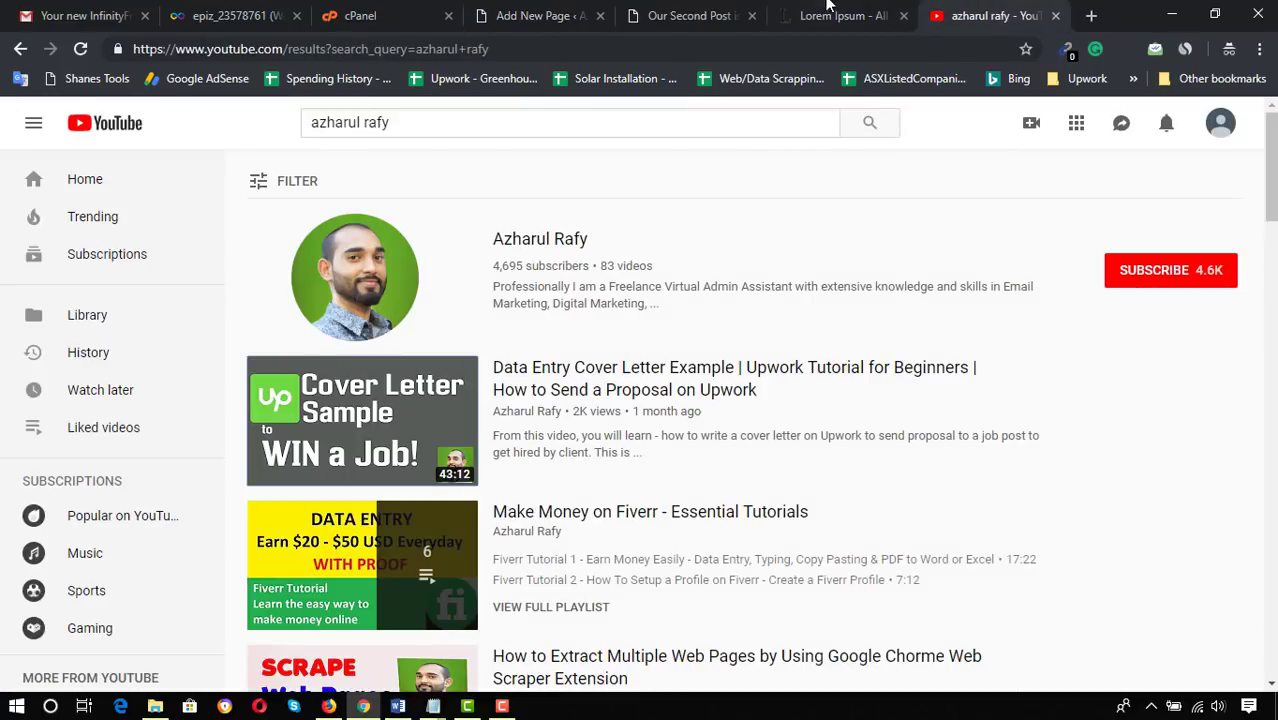
{"action": "left_click", "coordinate": [827, 5]}
{"action": "scroll", "coordinate": [292, 406], "scroll_direction": "up", "scroll_amount": 4}
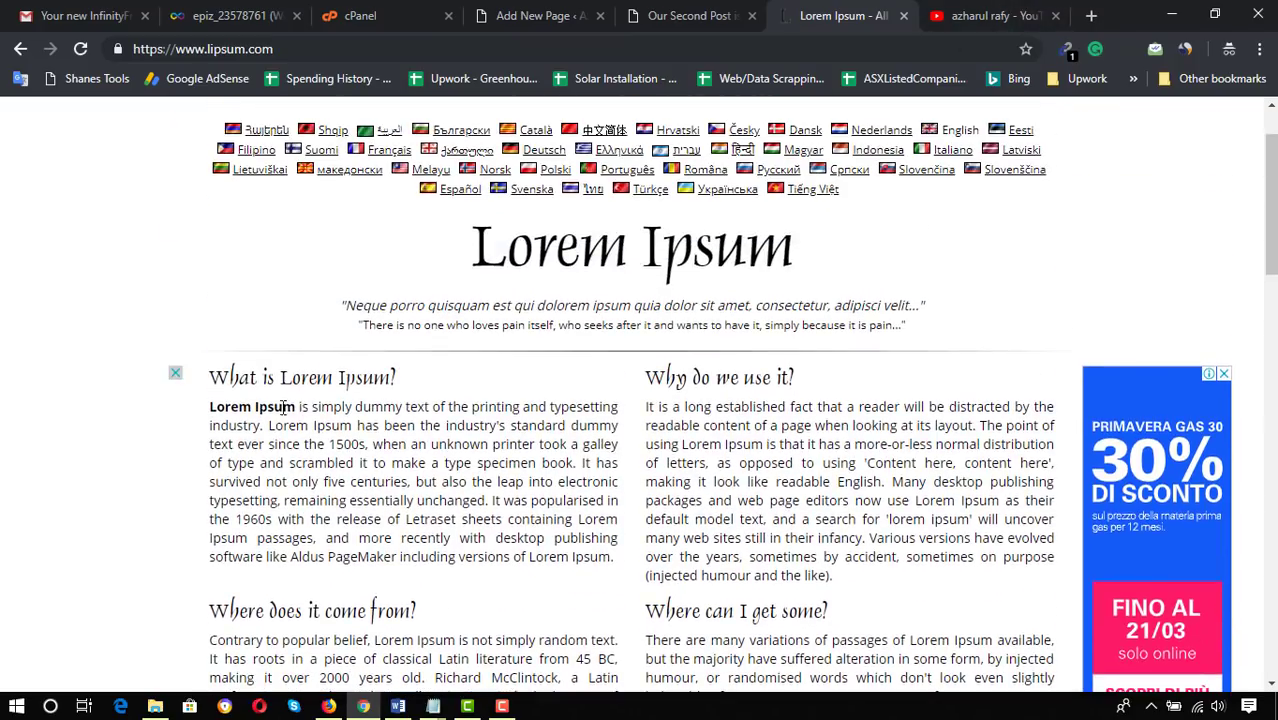
{"action": "left_click_drag", "start_coordinate": [237, 407], "coordinate": [612, 560]}
{"action": "key", "text": "ctrl+c"}
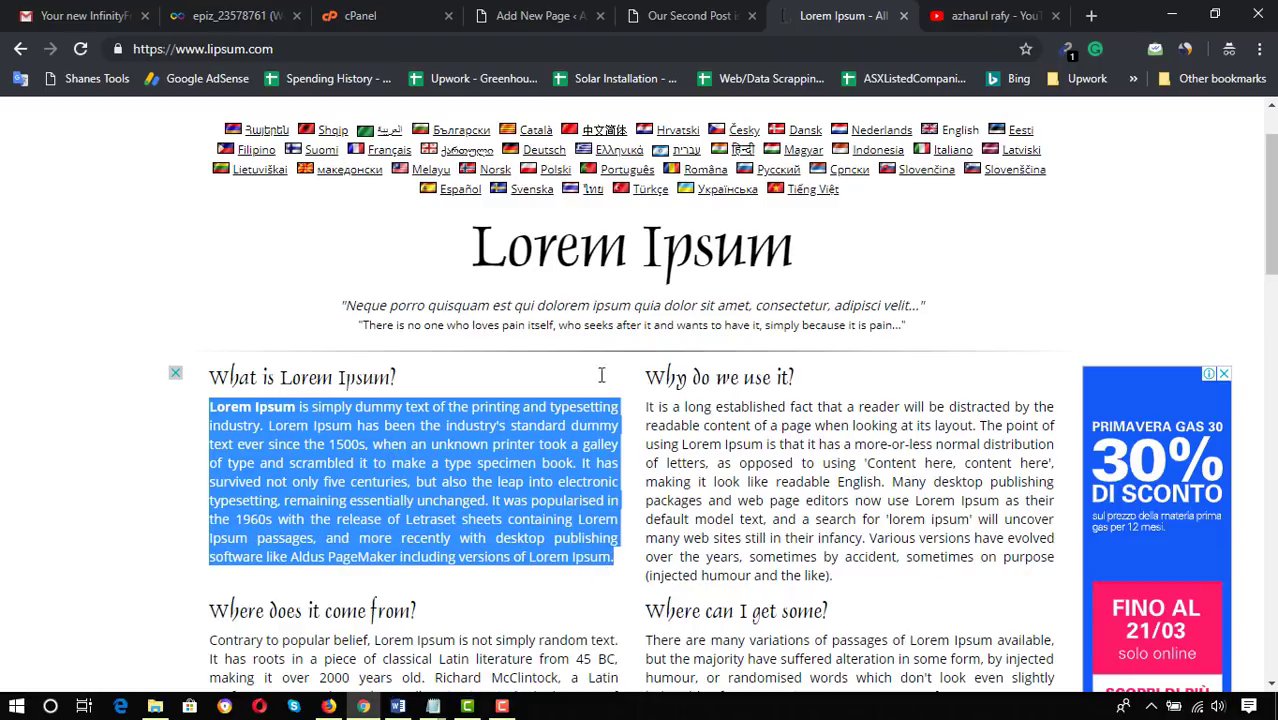
{"action": "left_click", "coordinate": [556, 15]}
{"action": "key", "text": "ctrl+v"}
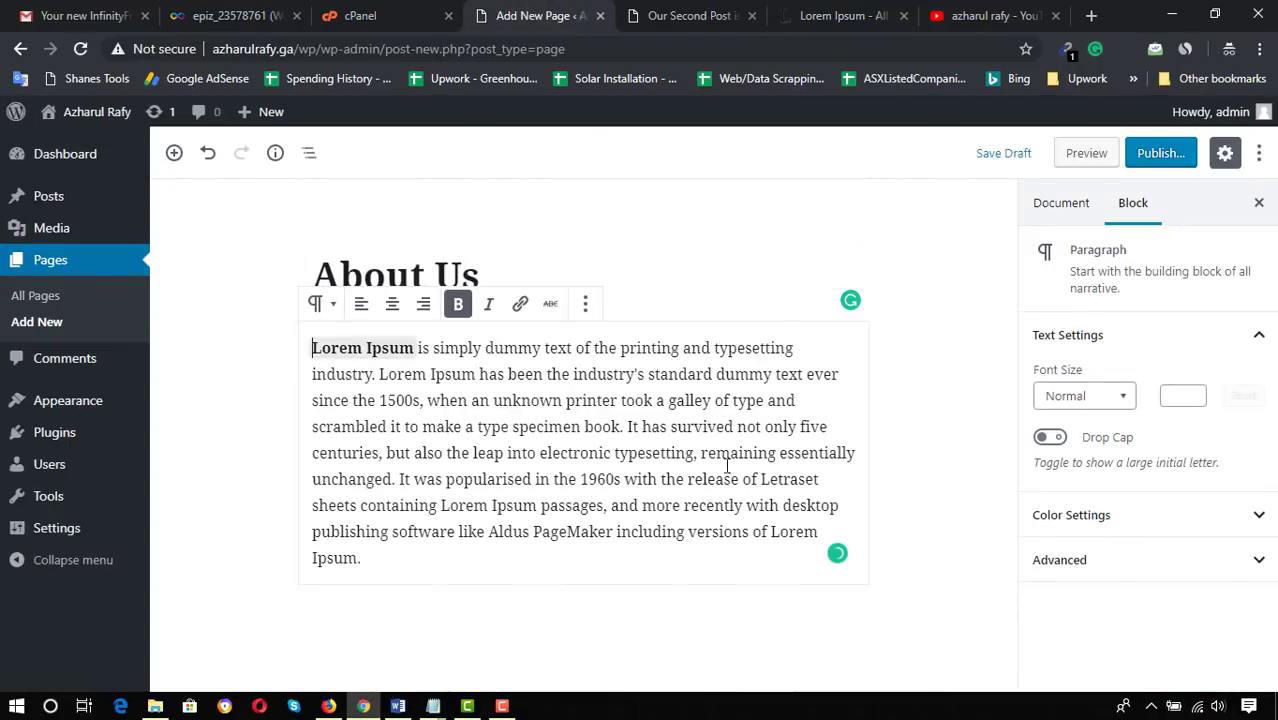
Publish the About Us page and start a new page titled 'Blog Posts'.
{"action": "left_click", "coordinate": [1155, 152]}
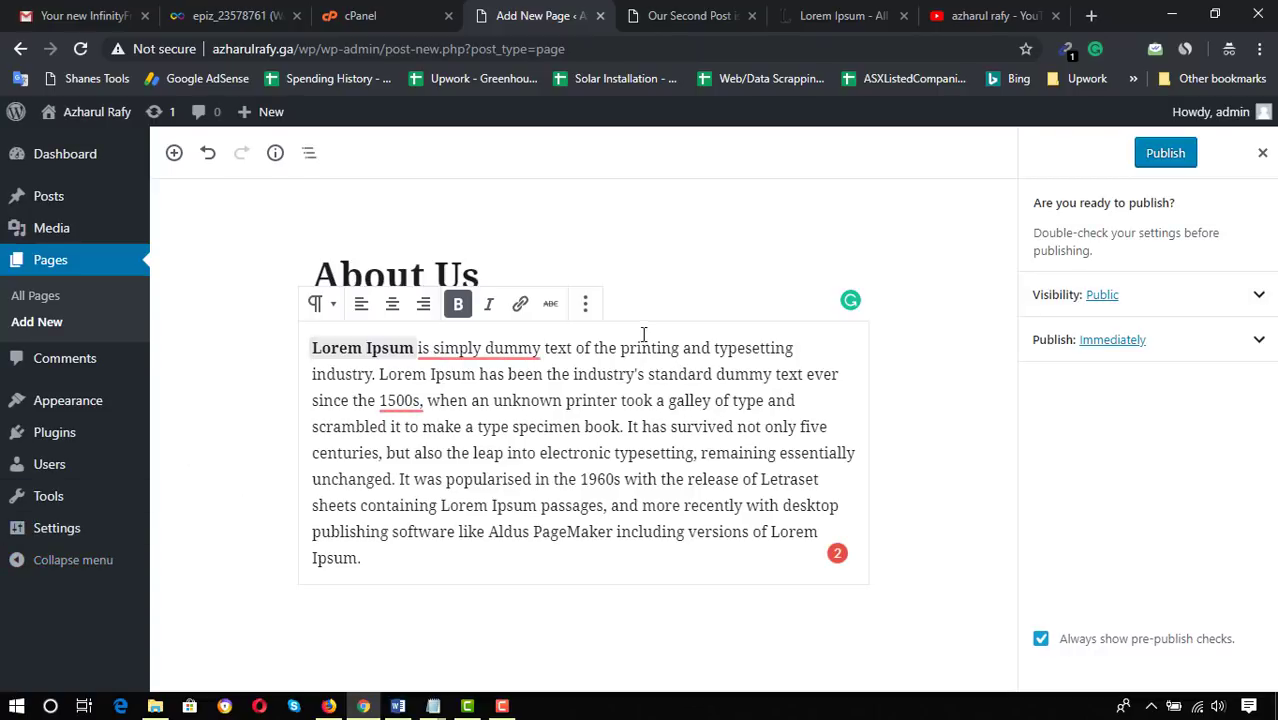
{"action": "left_click", "coordinate": [1165, 153]}
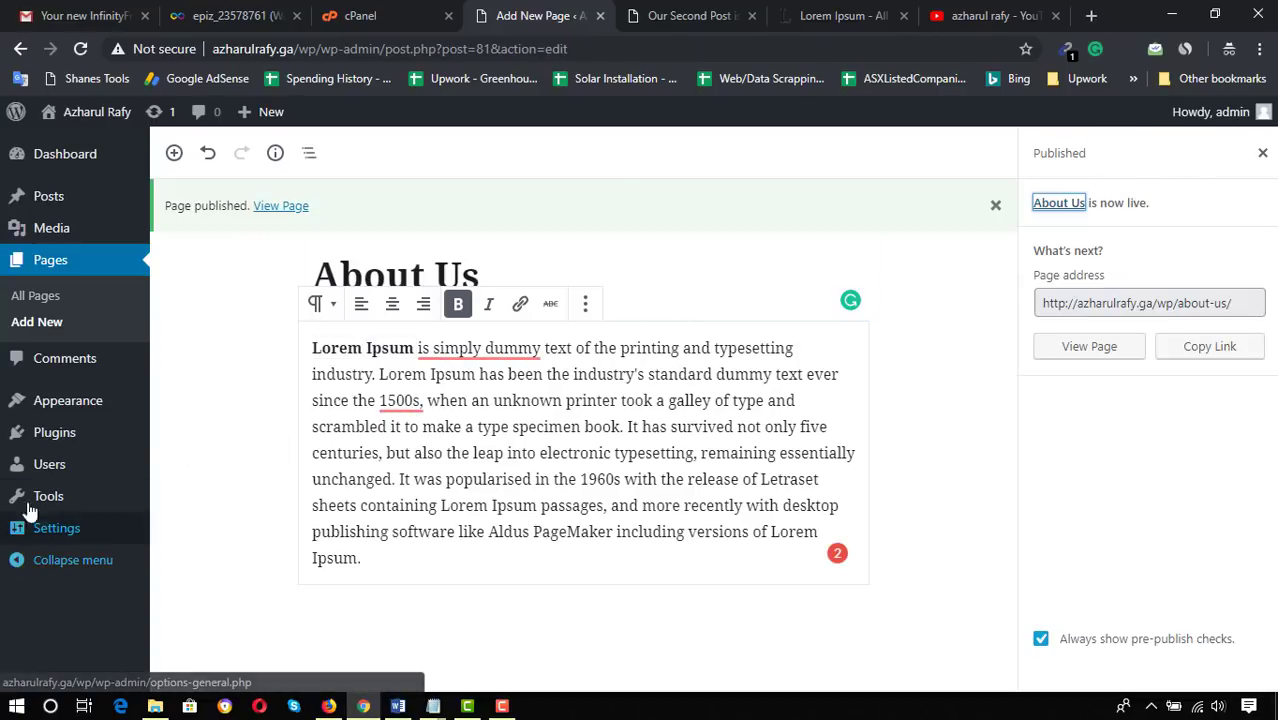
{"action": "left_click", "coordinate": [36, 322]}
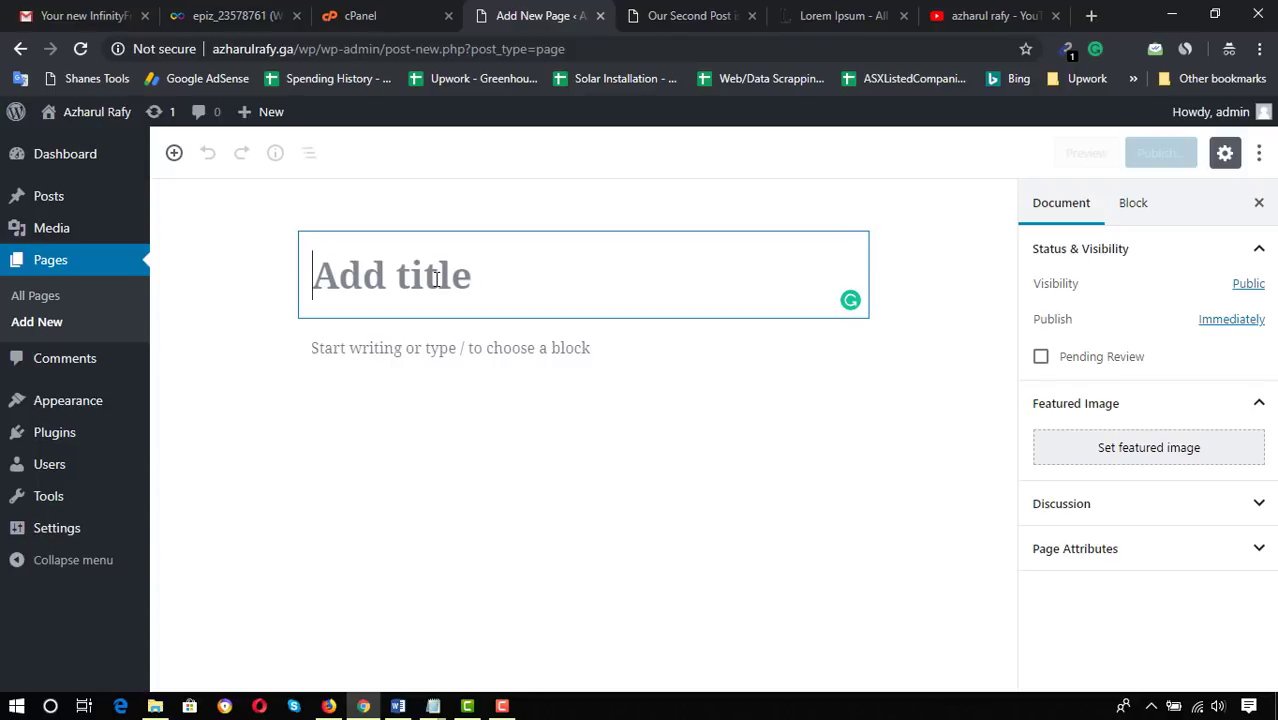
{"action": "type", "text": "Blog"}
{"action": "type", "text": " B"}
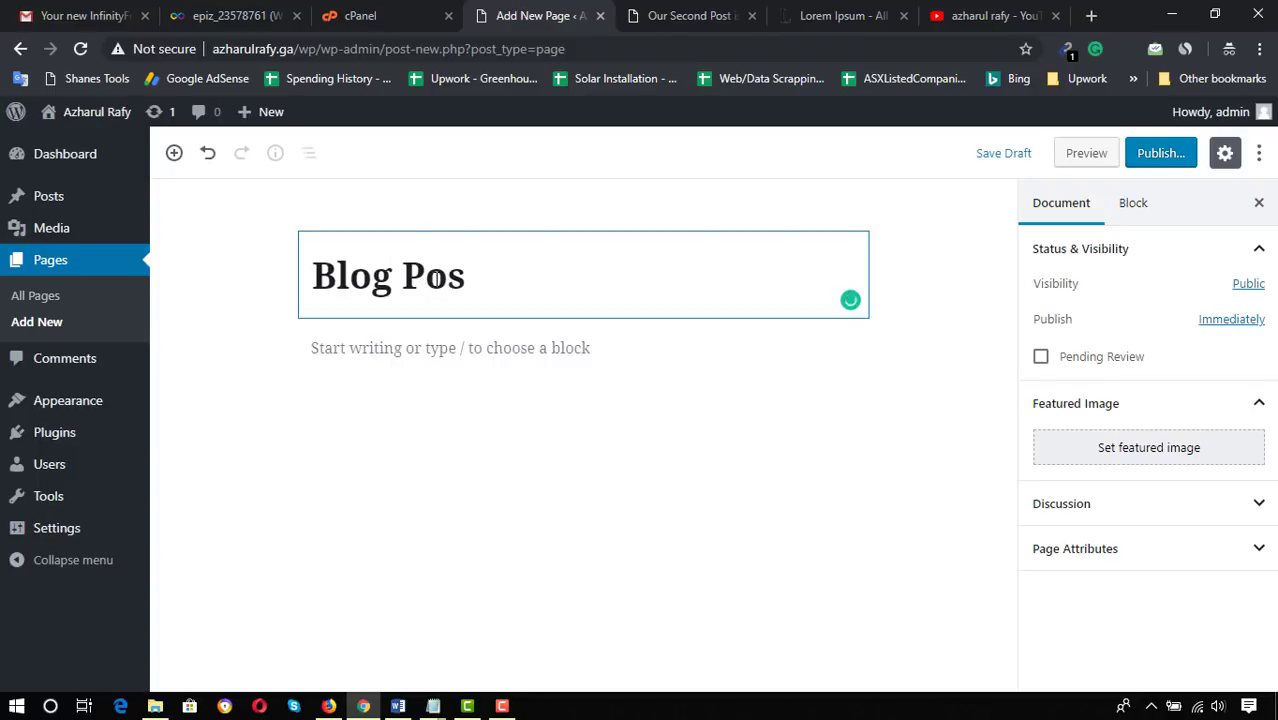
{"action": "type", "text": "osts"}
Paste the 'What is Lorem Ipsum?' through 'Where does it come from?' sections into Blog Posts and publish.
{"action": "left_click", "coordinate": [422, 345]}
{"action": "left_click", "coordinate": [830, 15]}
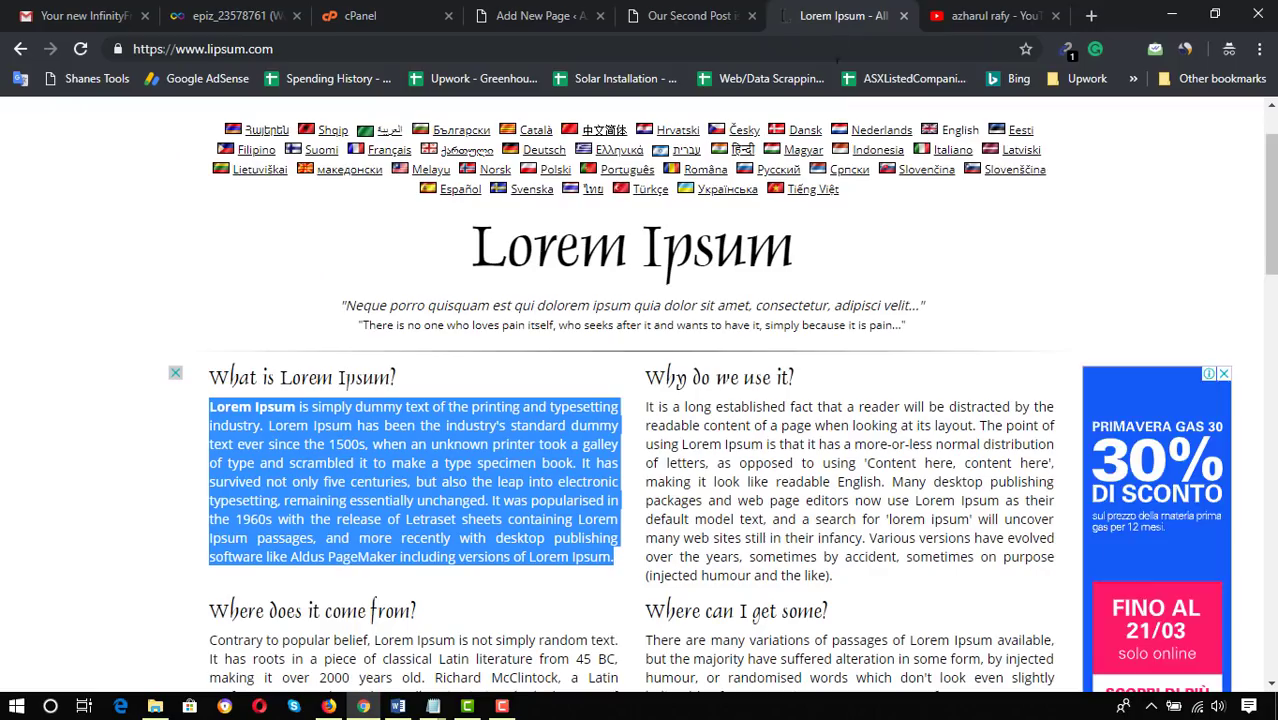
{"action": "left_click", "coordinate": [255, 430]}
{"action": "left_click_drag", "start_coordinate": [230, 378], "coordinate": [576, 478]}
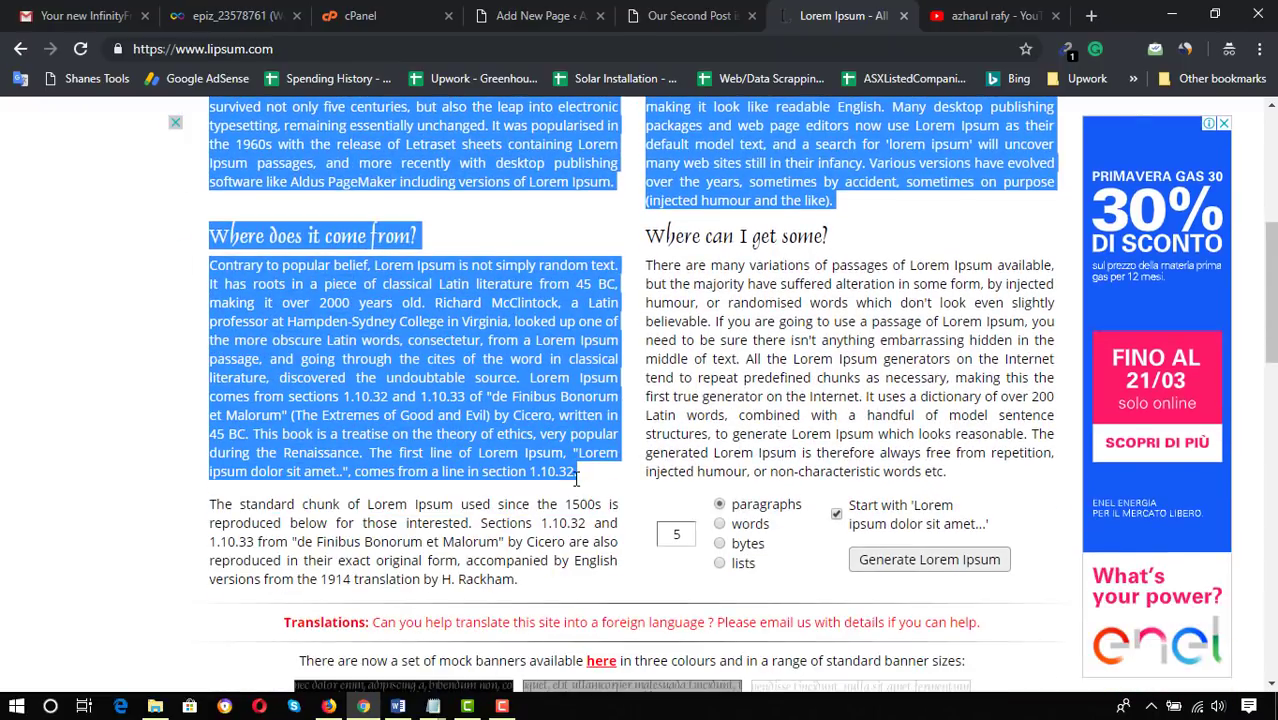
{"action": "left_click", "coordinate": [560, 12]}
{"action": "key", "text": "ctrl+v"}
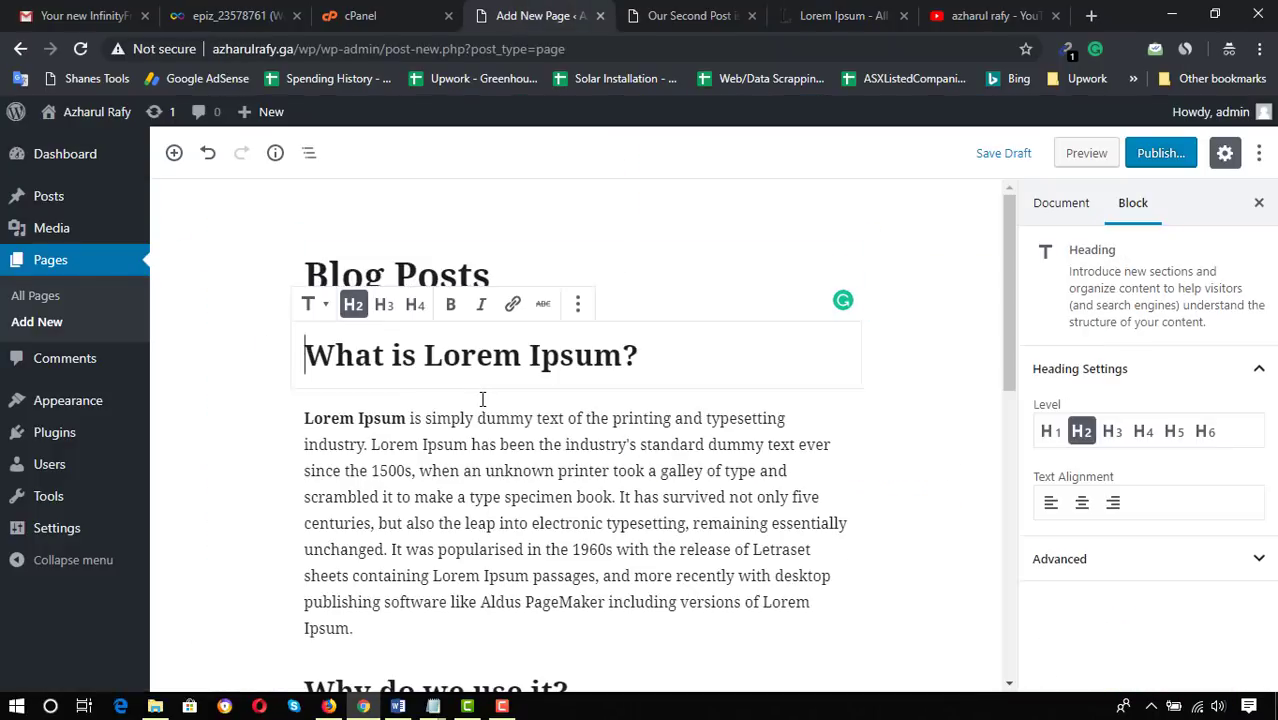
{"action": "left_click", "coordinate": [1166, 160]}
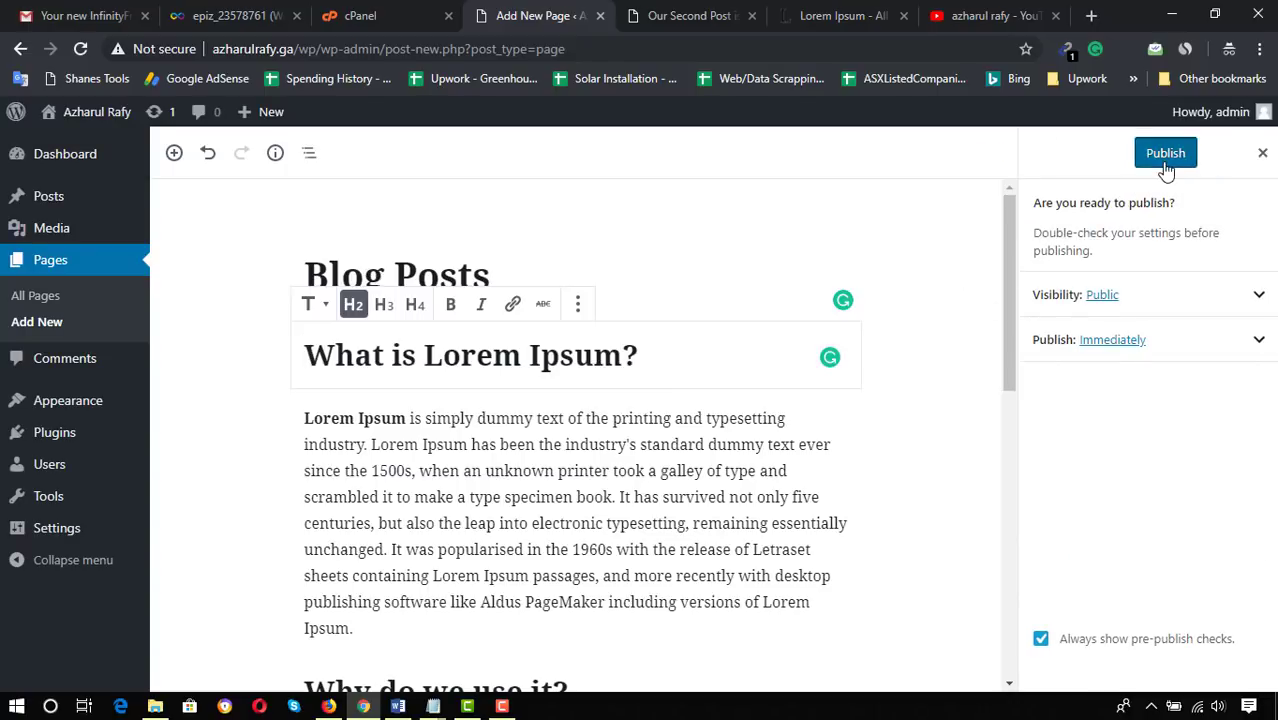
{"action": "left_click", "coordinate": [1165, 158]}
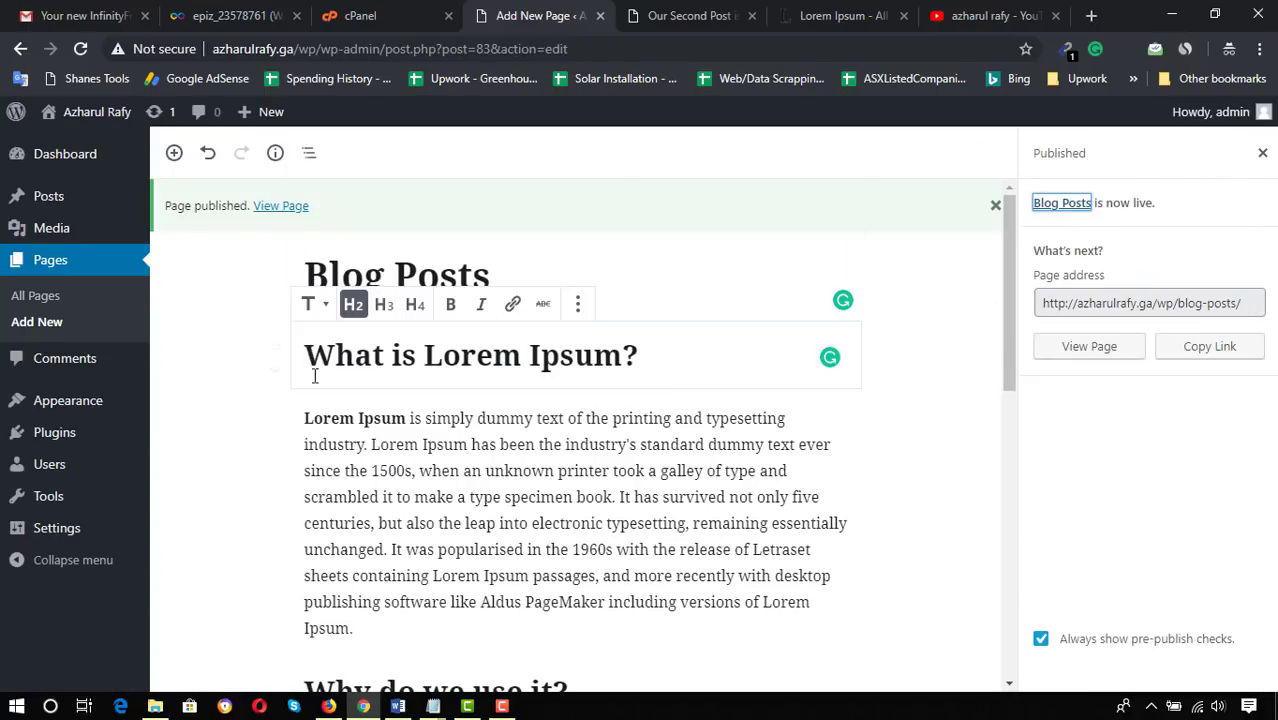
Publish a new empty page titled 'Contact Us', then return to the live Our Second Post tab.
{"action": "left_click", "coordinate": [52, 326]}
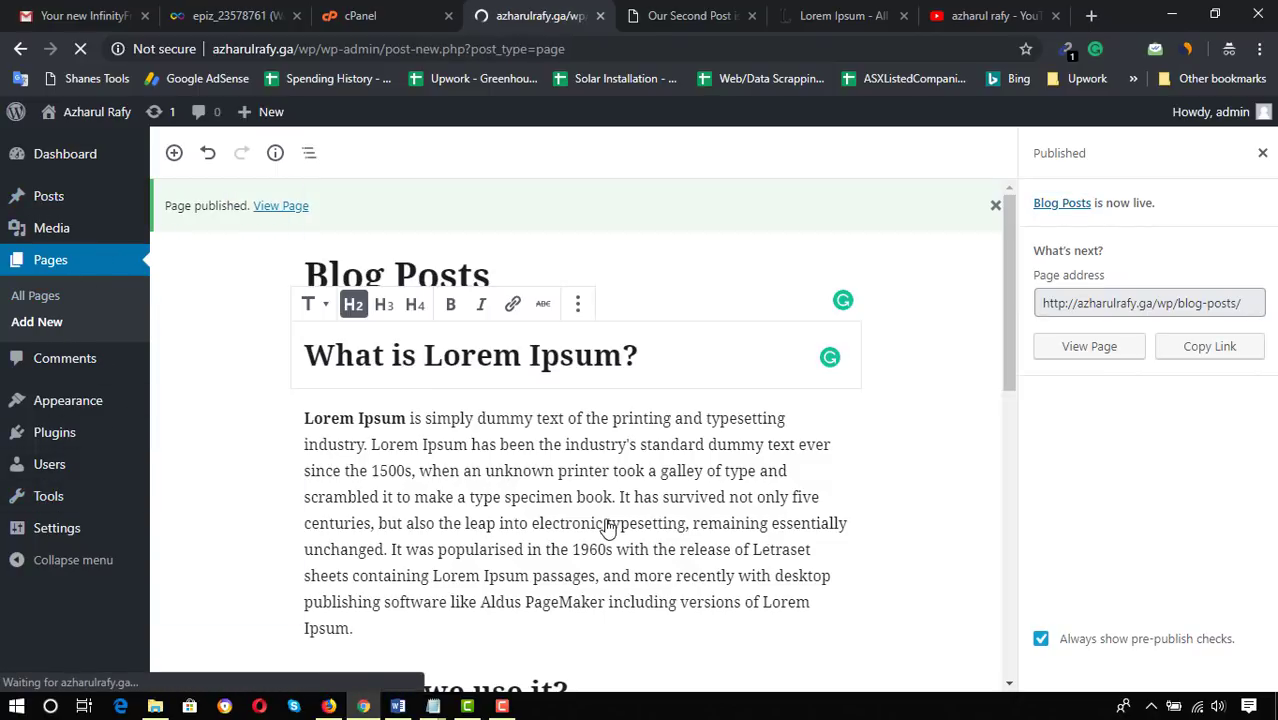
{"action": "left_click", "coordinate": [491, 277]}
{"action": "type", "text": "Contact Us"}
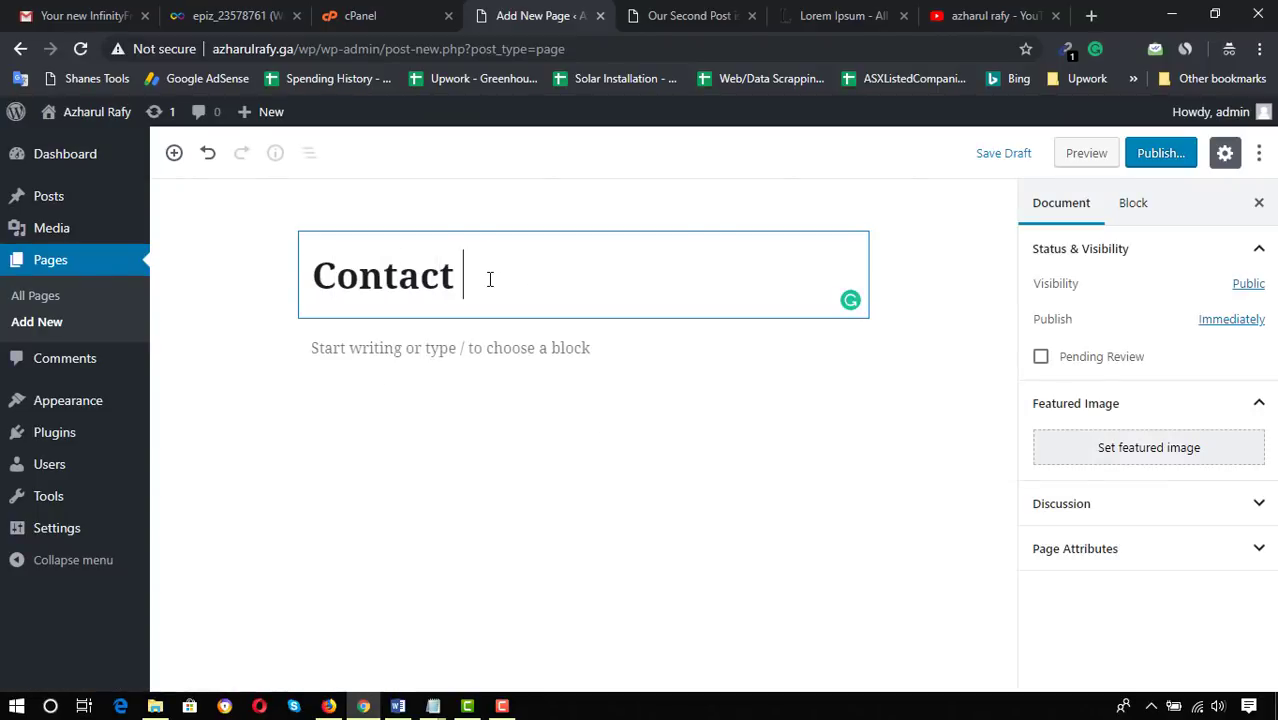
{"action": "left_click", "coordinate": [448, 378]}
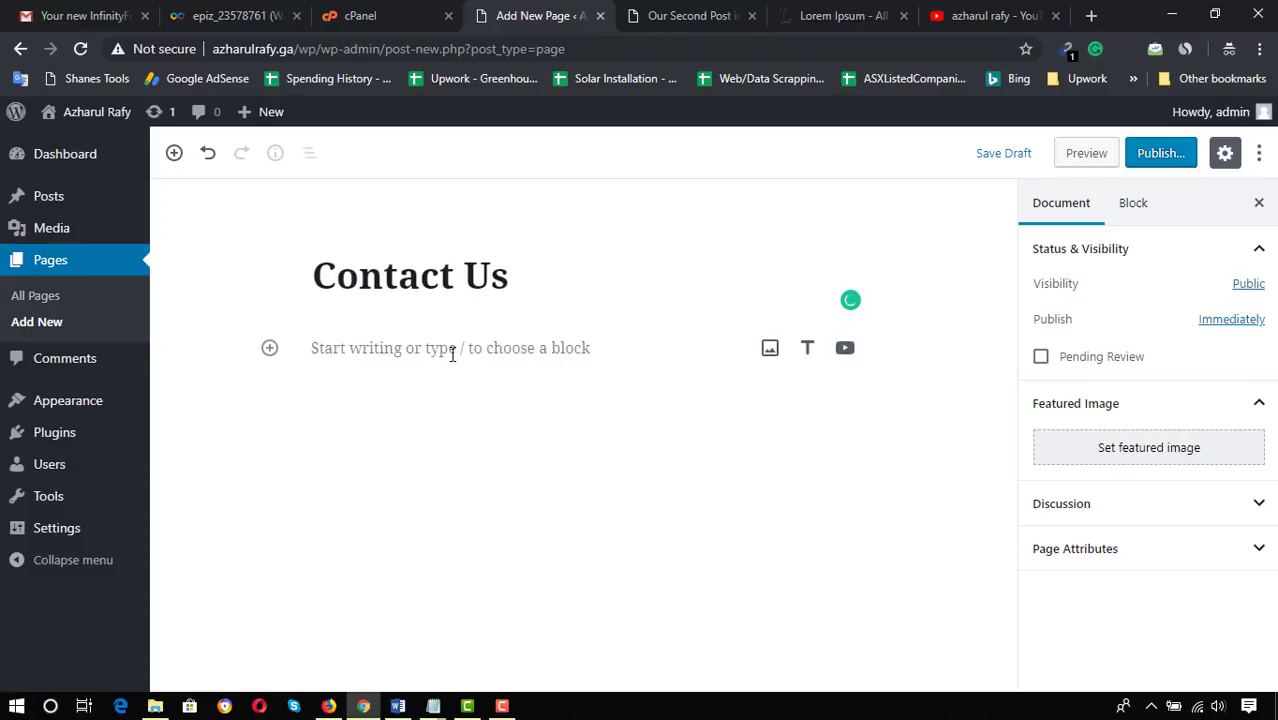
{"action": "left_click", "coordinate": [448, 349]}
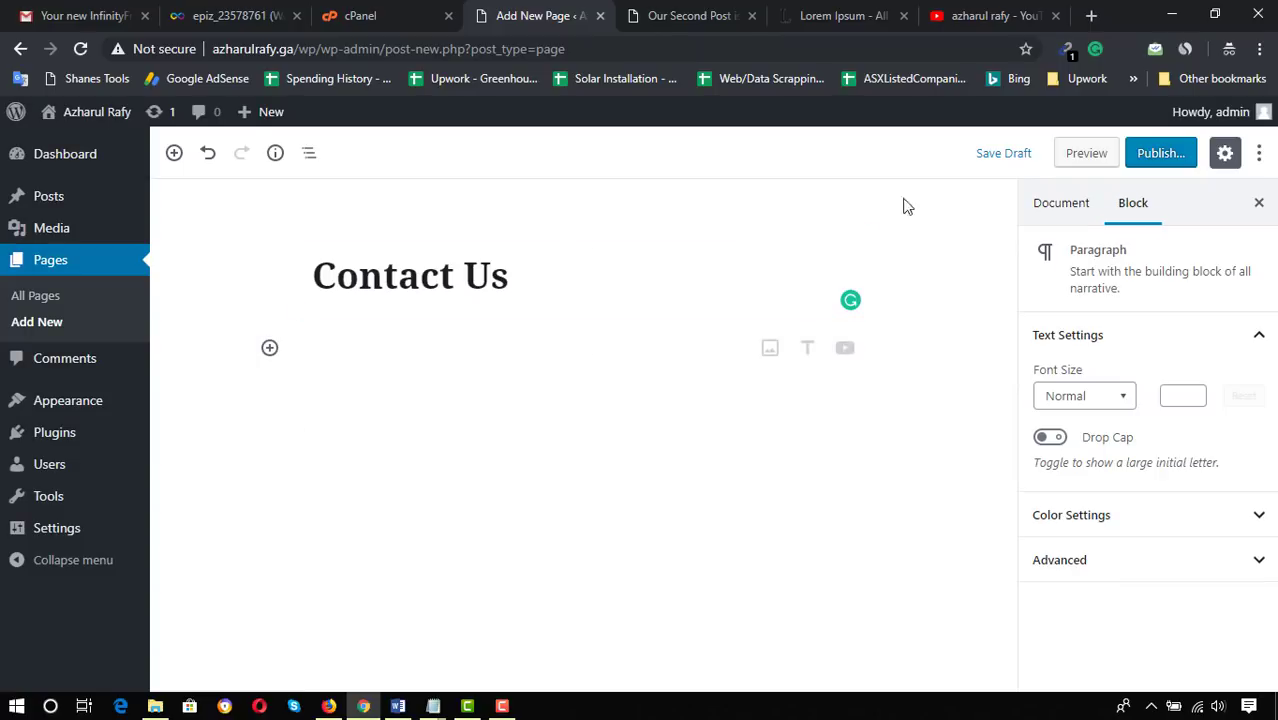
{"action": "left_click", "coordinate": [1158, 153]}
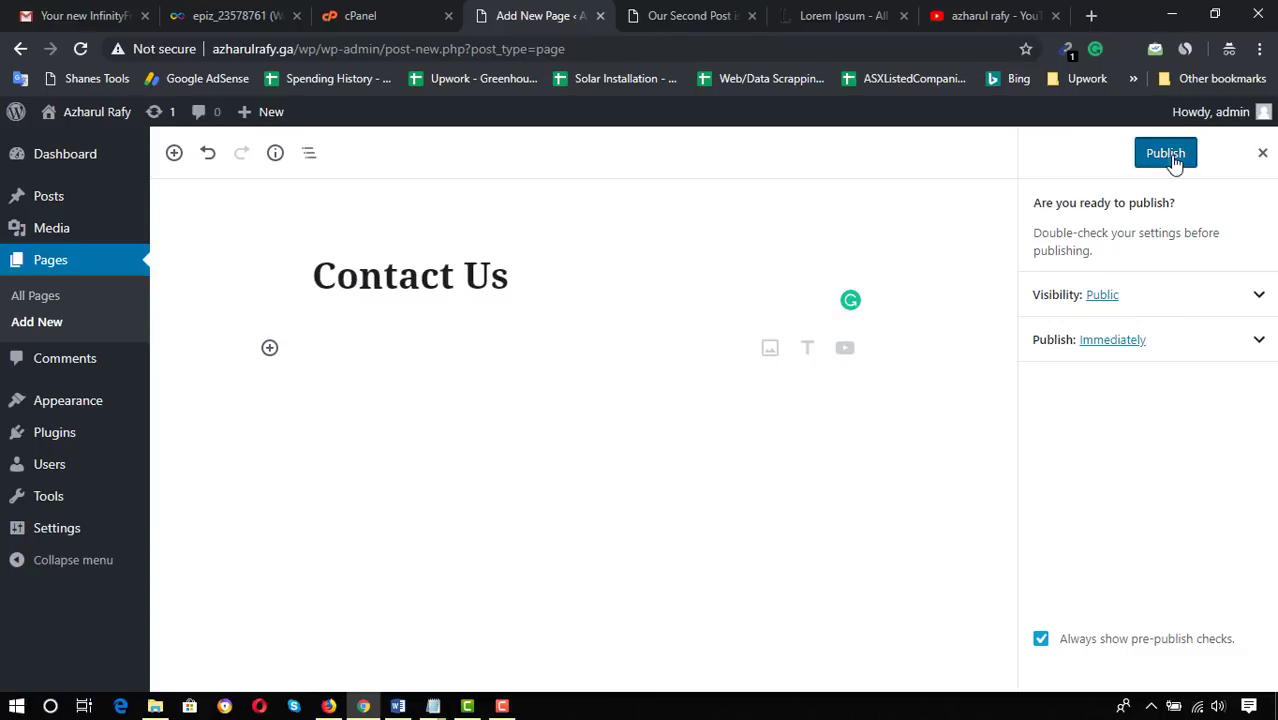
{"action": "left_click", "coordinate": [1166, 154]}
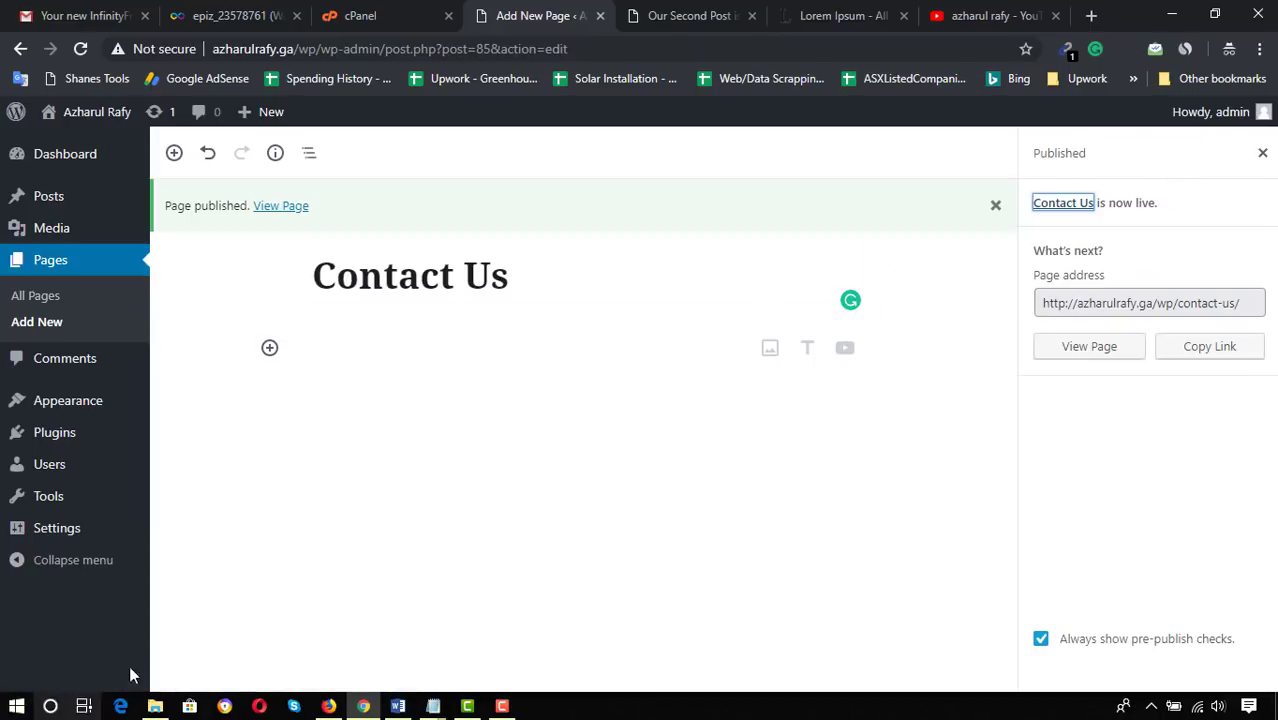
{"action": "left_click", "coordinate": [713, 12]}
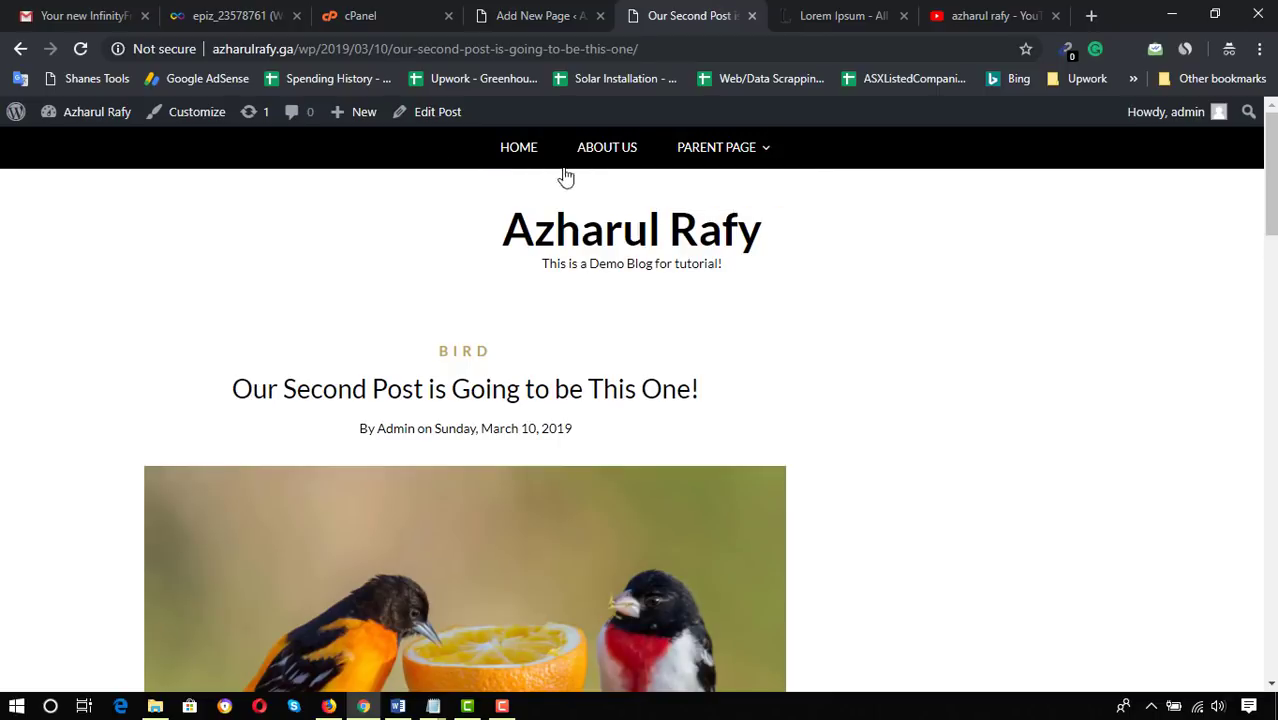
Go back to the admin tab and open the Comments page from the sidebar.
{"action": "left_click", "coordinate": [535, 15]}
{"action": "left_click", "coordinate": [540, 15]}
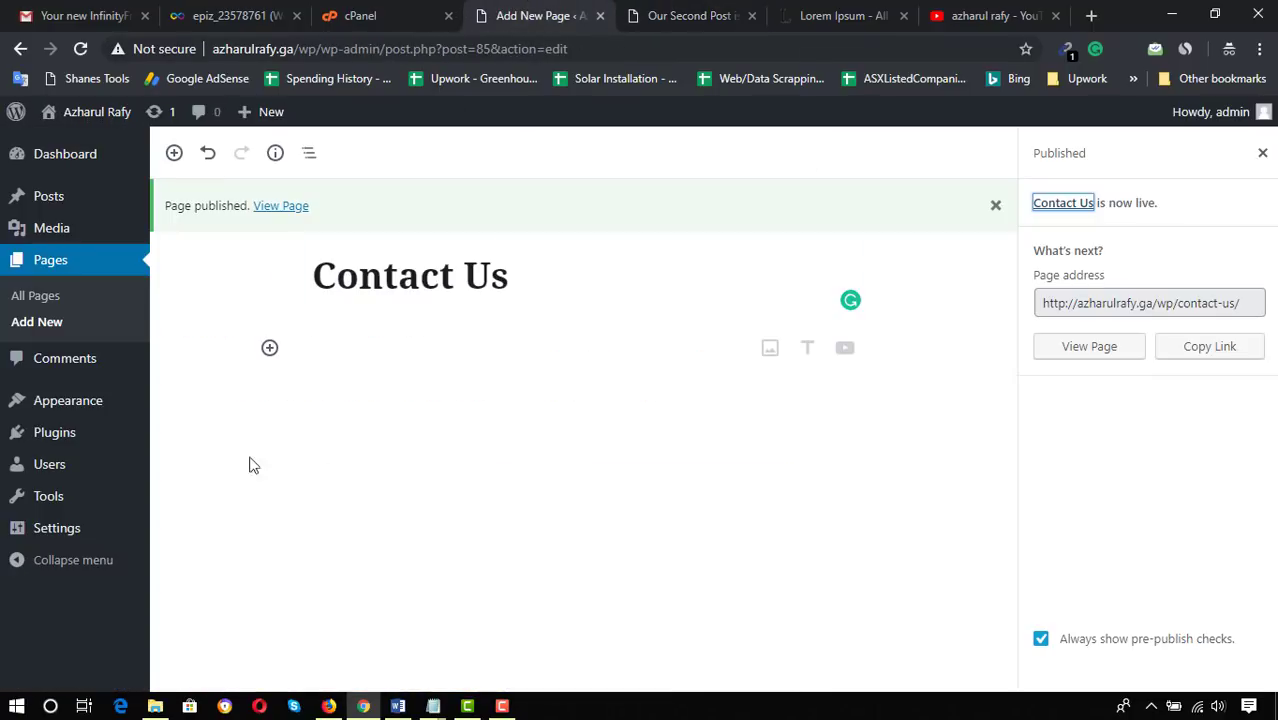
{"action": "left_click", "coordinate": [80, 366]}
{"action": "left_click", "coordinate": [88, 366]}
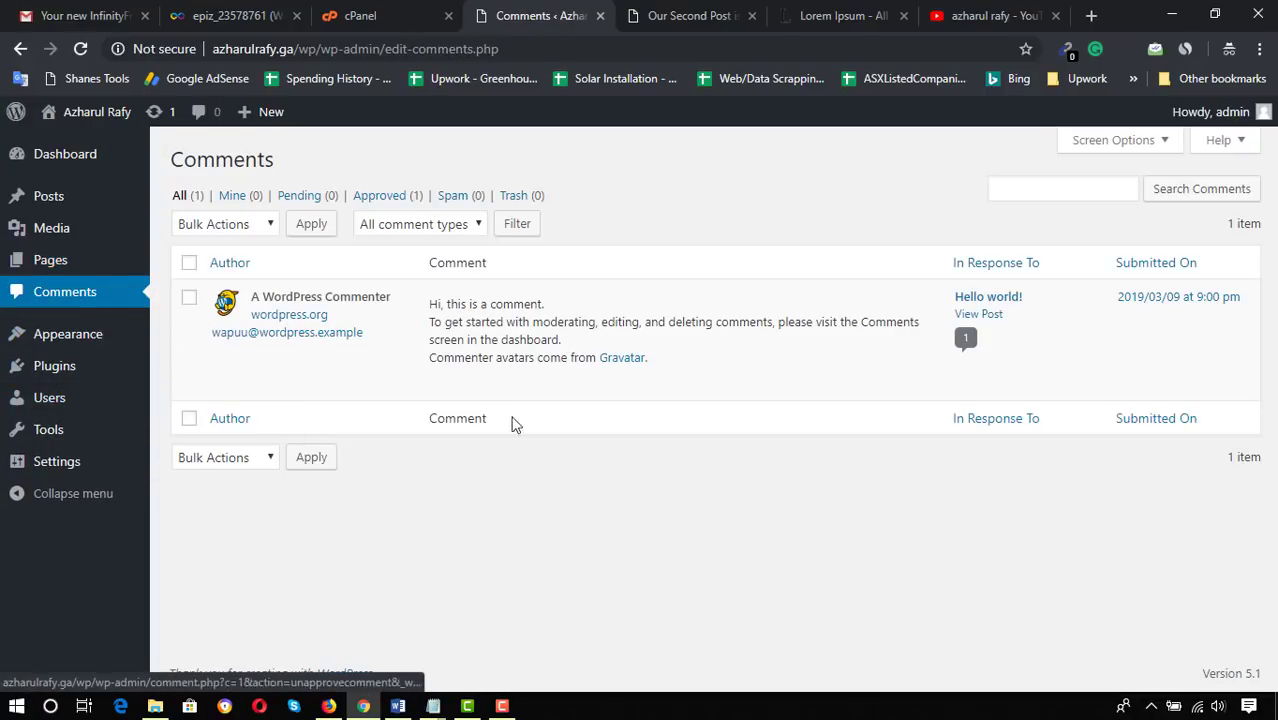
Scroll through the live Our Second Post page, then return to Comments.
{"action": "left_click", "coordinate": [688, 16]}
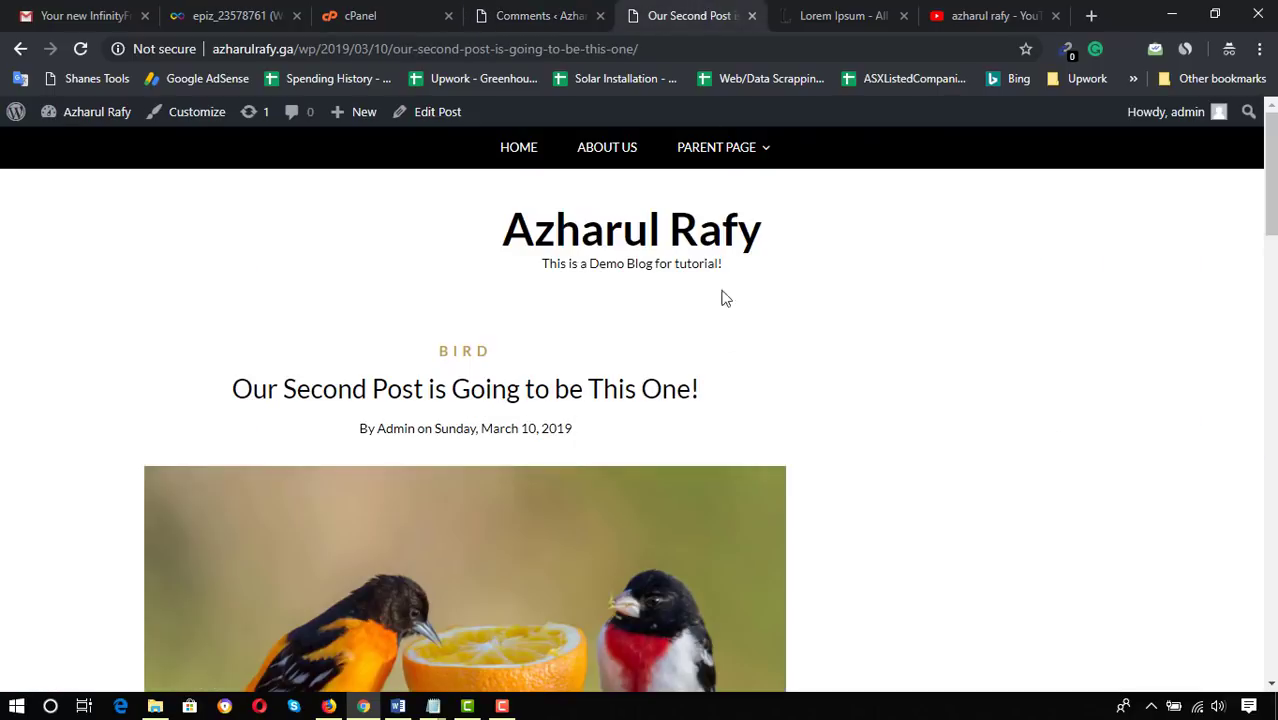
{"action": "scroll", "coordinate": [335, 530], "scroll_direction": "down", "scroll_amount": 7}
{"action": "scroll", "coordinate": [533, 325], "scroll_direction": "down", "scroll_amount": 15}
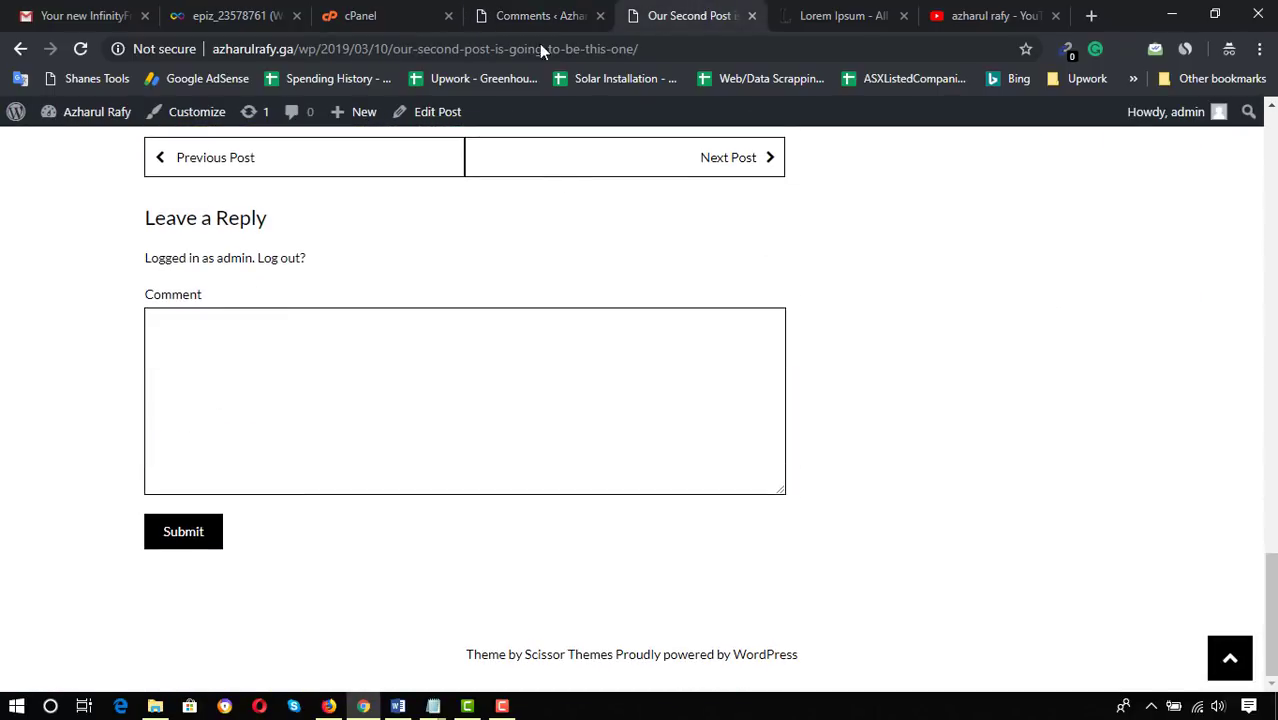
{"action": "left_click", "coordinate": [540, 16]}
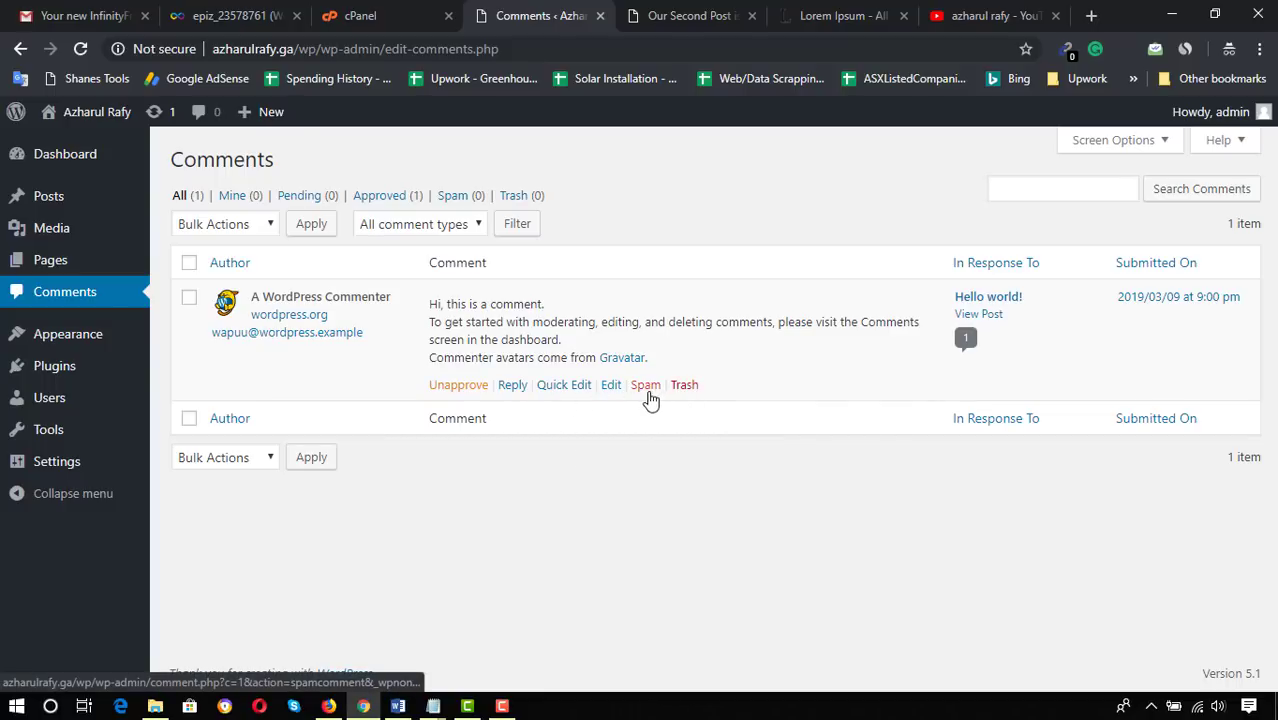
Browse the blog's live home page, then come back to the Comments list.
{"action": "mouse_move", "coordinate": [110, 273]}
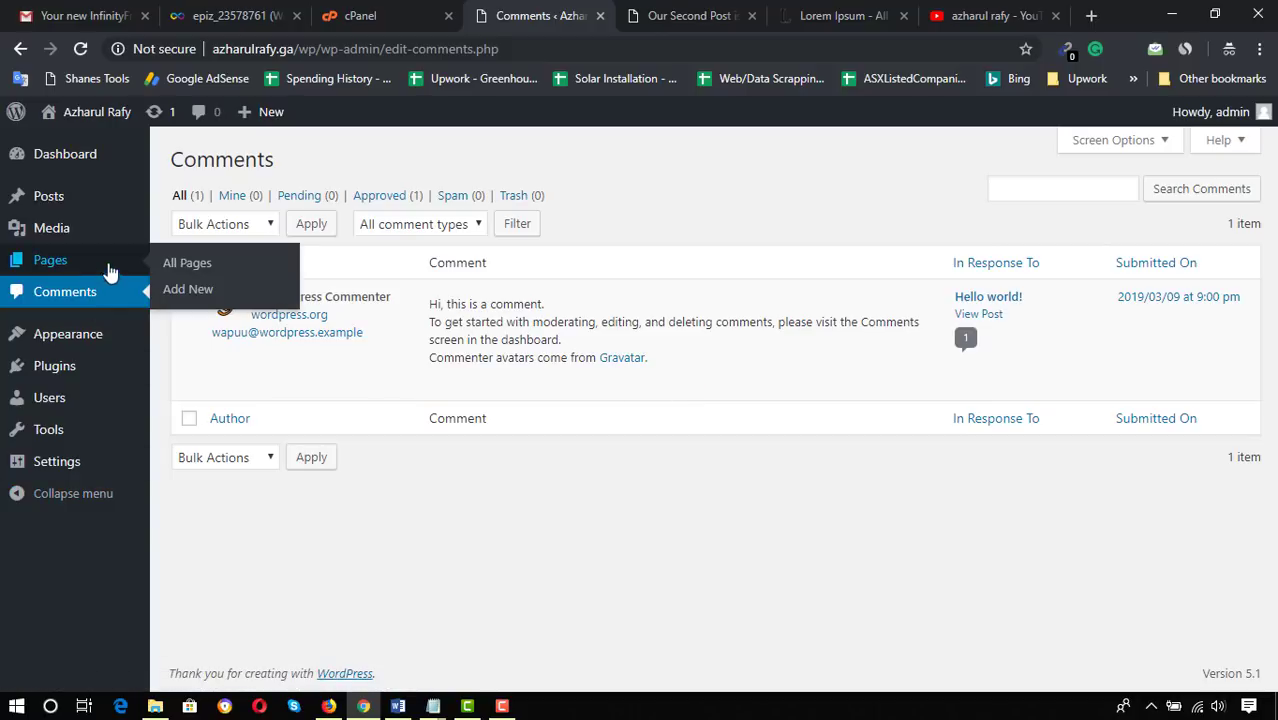
{"action": "mouse_move", "coordinate": [85, 350]}
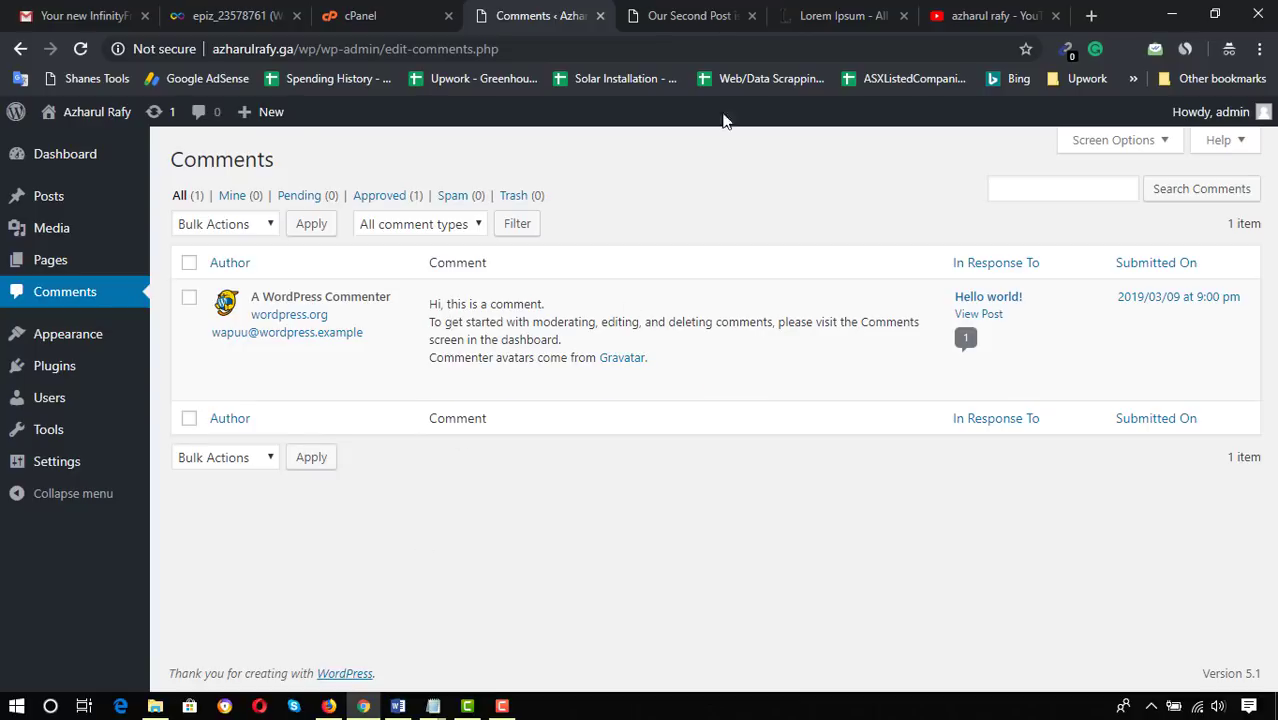
{"action": "left_click", "coordinate": [690, 16]}
{"action": "scroll", "coordinate": [635, 420], "scroll_direction": "up", "scroll_amount": 15}
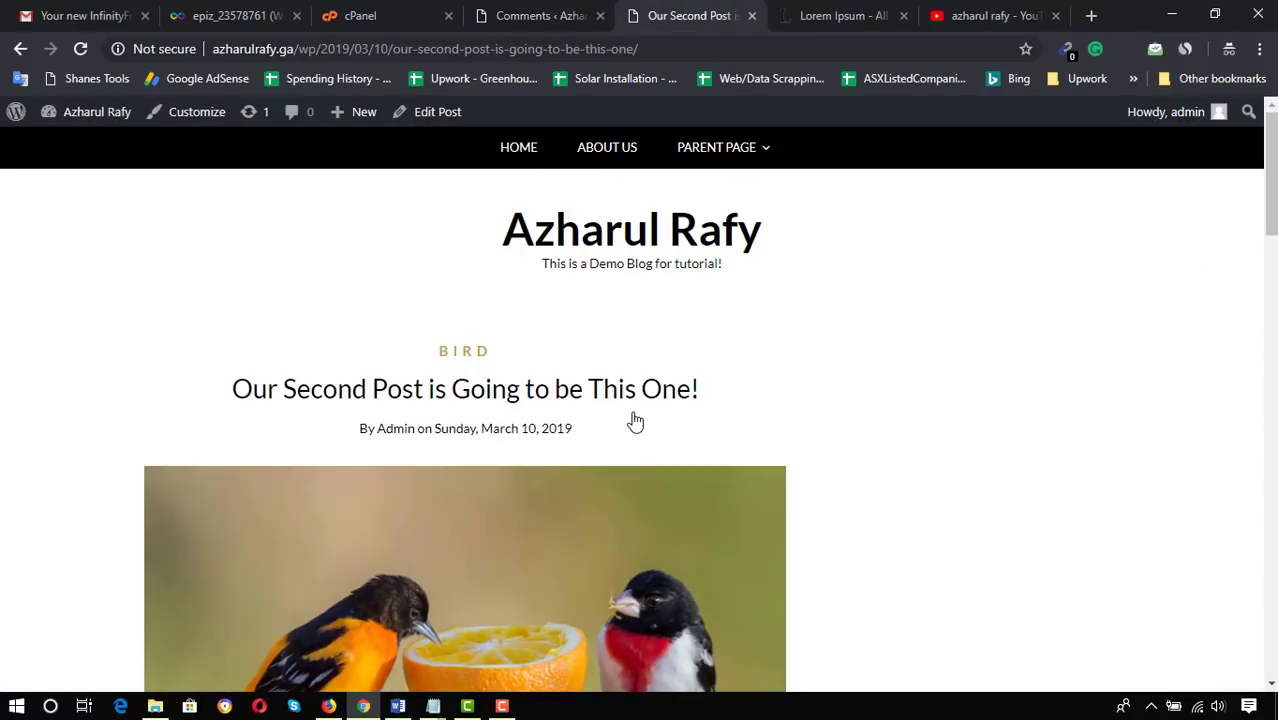
{"action": "left_click", "coordinate": [533, 150]}
{"action": "scroll", "coordinate": [42, 457], "scroll_direction": "down", "scroll_amount": 5}
{"action": "scroll", "coordinate": [938, 370], "scroll_direction": "up", "scroll_amount": 5}
{"action": "scroll", "coordinate": [938, 370], "scroll_direction": "down", "scroll_amount": 12}
{"action": "scroll", "coordinate": [879, 227], "scroll_direction": "up", "scroll_amount": 12}
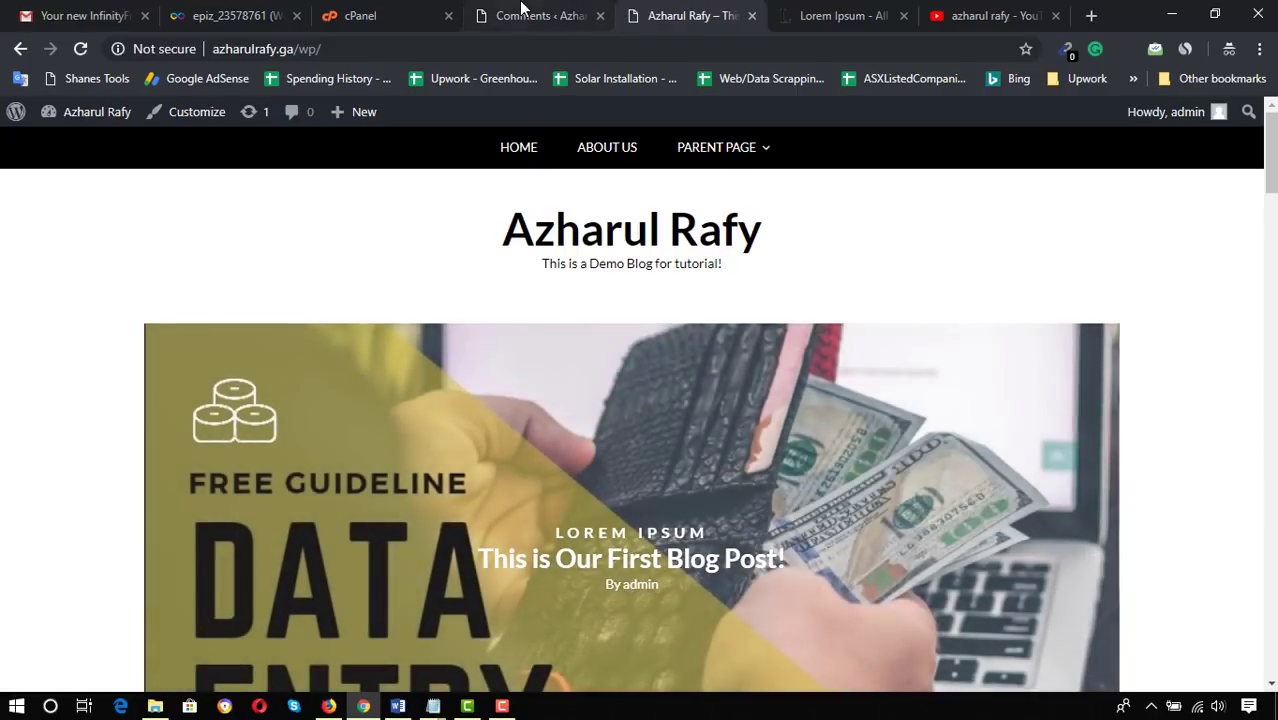
{"action": "left_click", "coordinate": [540, 15]}
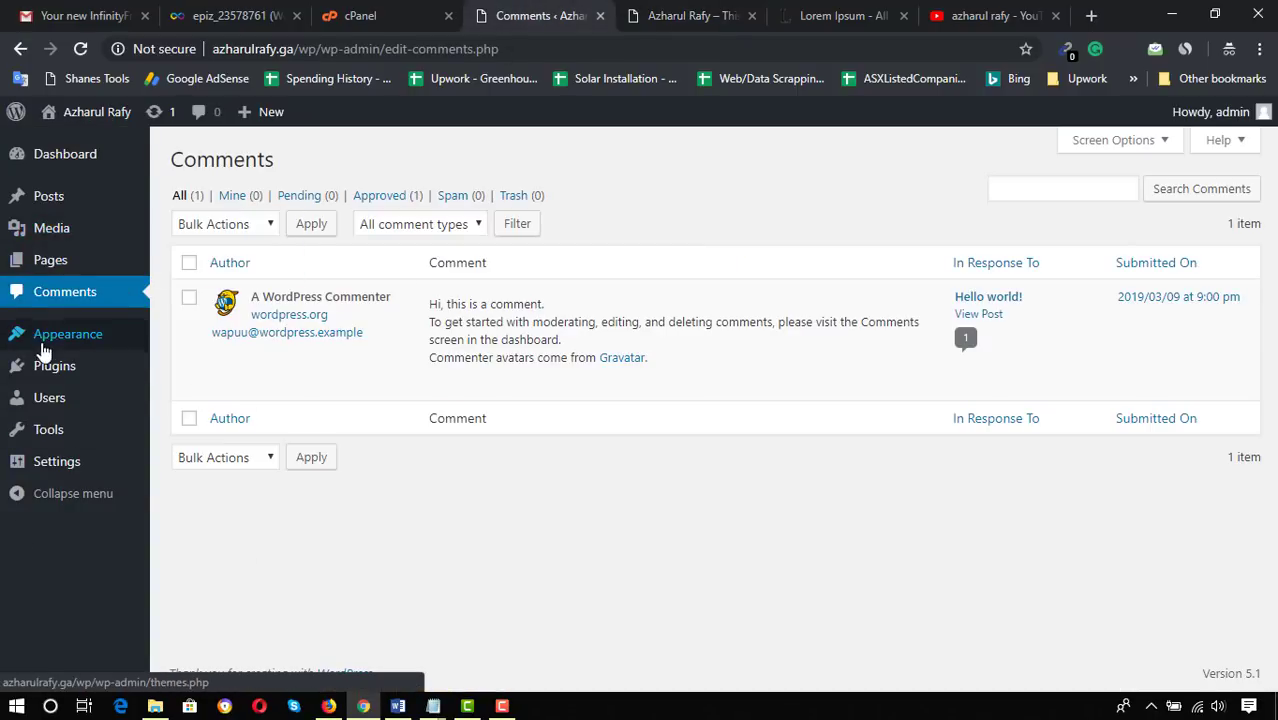
{"action": "mouse_move", "coordinate": [88, 342]}
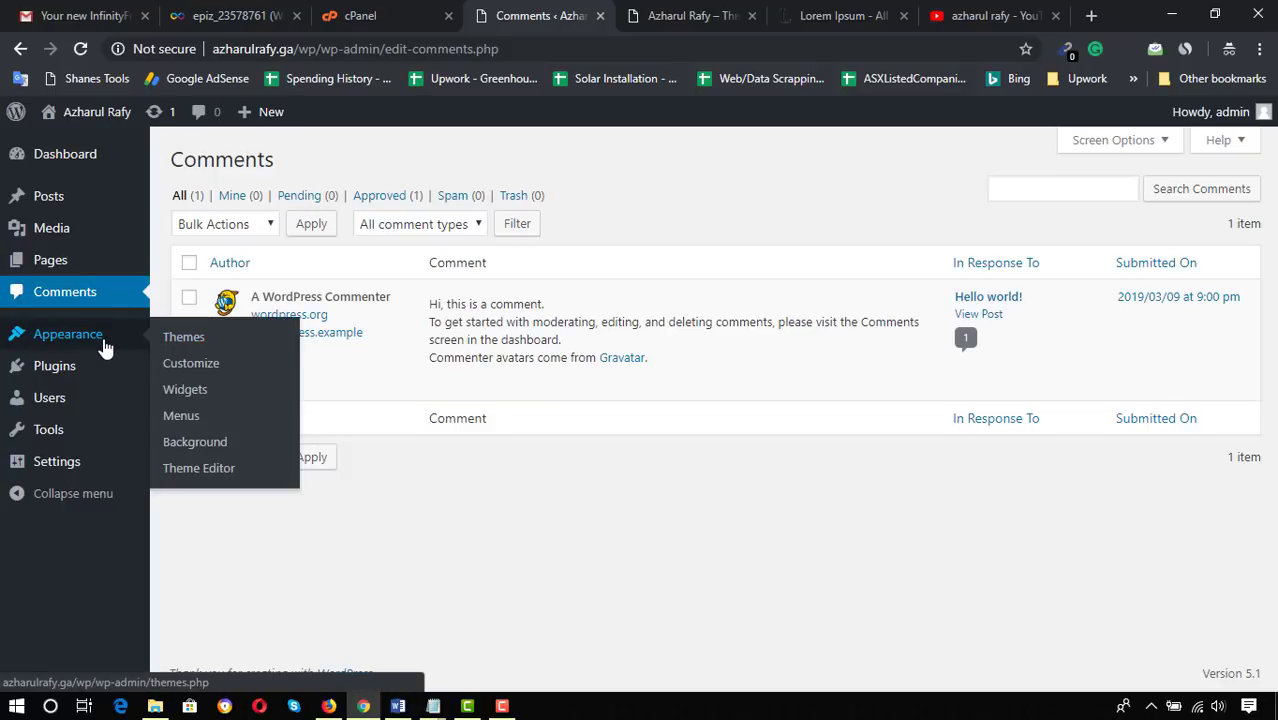
Open Appearance > Themes in a new tab and look over the installed themes.
{"action": "right_click", "coordinate": [205, 345]}
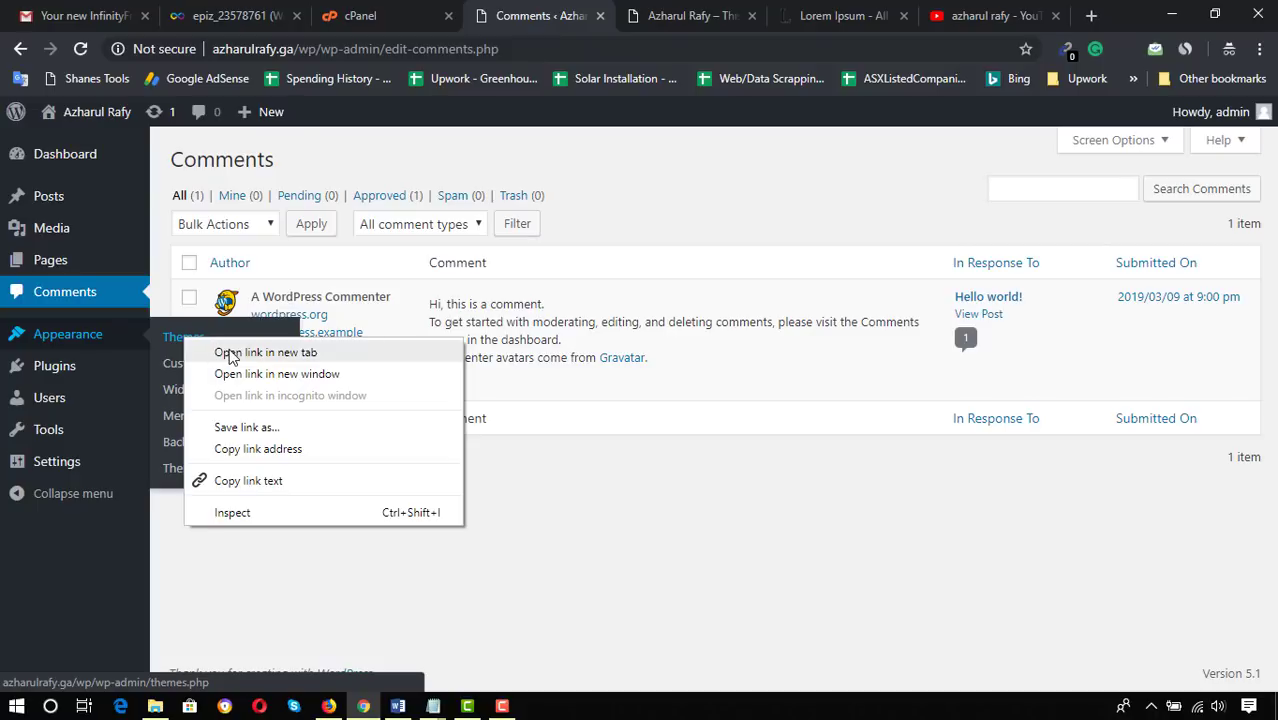
{"action": "left_click", "coordinate": [215, 352]}
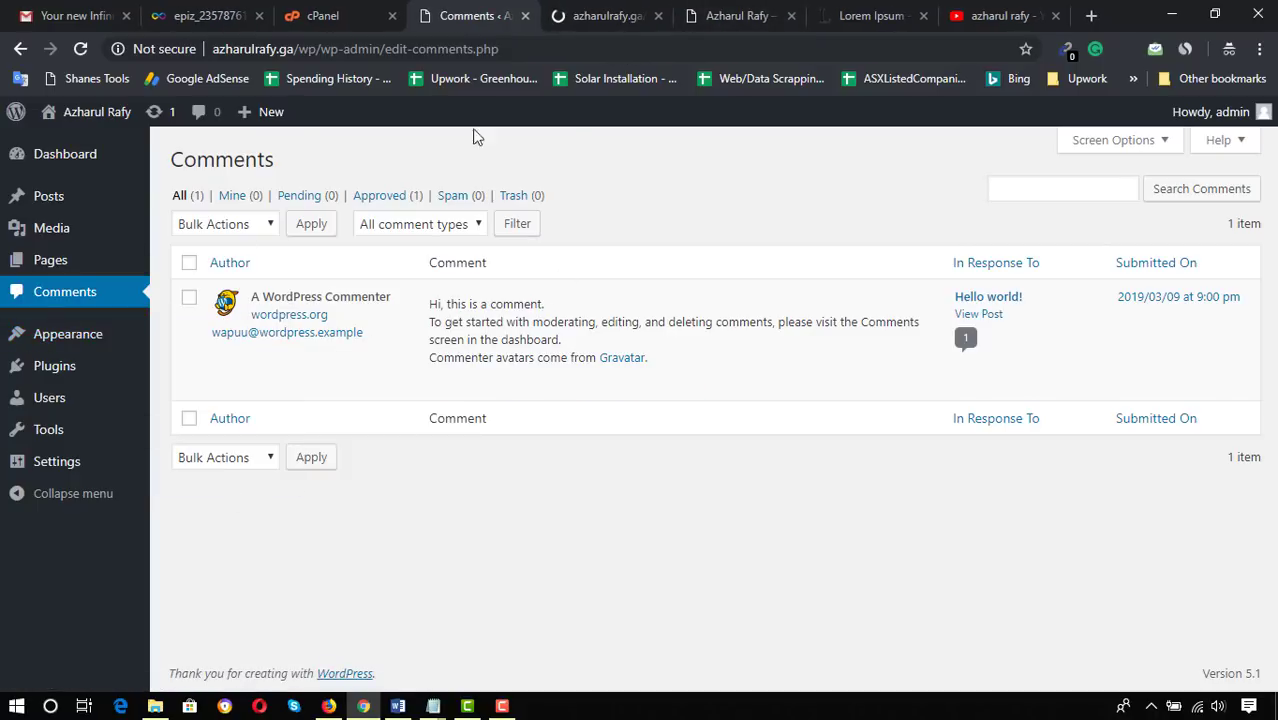
{"action": "left_click", "coordinate": [600, 14]}
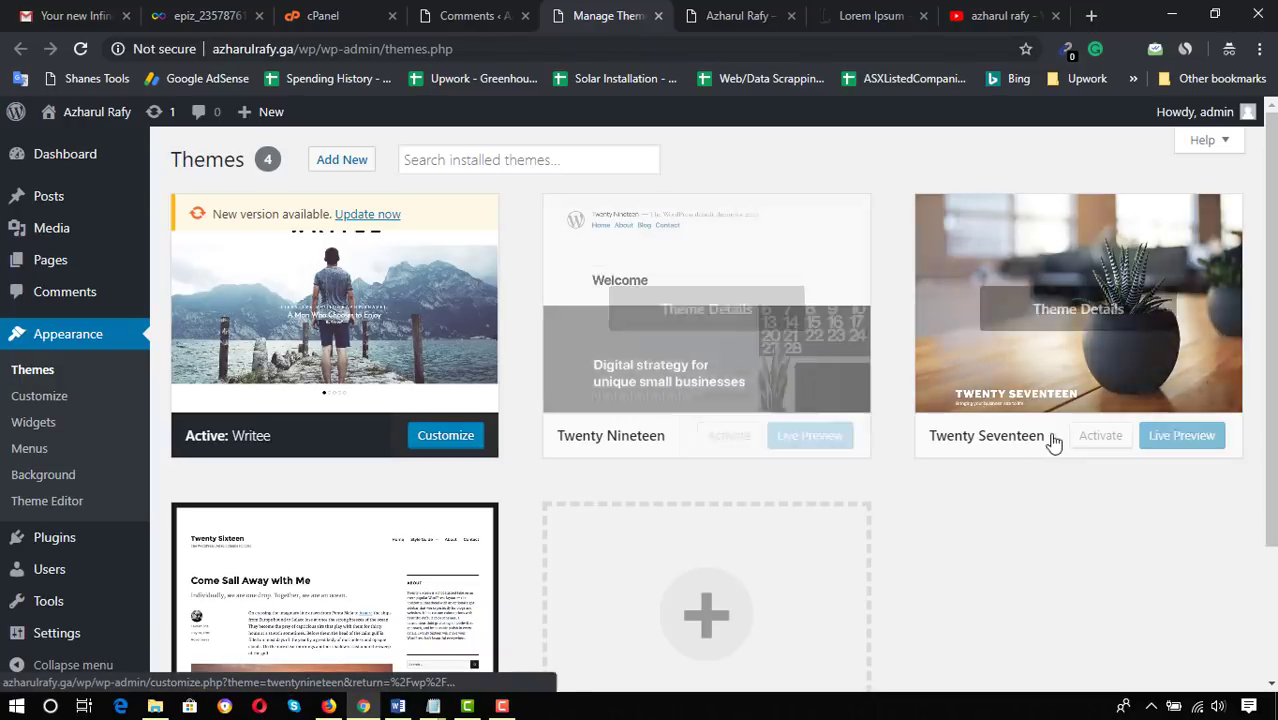
{"action": "scroll", "coordinate": [537, 553], "scroll_direction": "down", "scroll_amount": 2}
{"action": "scroll", "coordinate": [736, 488], "scroll_direction": "up", "scroll_amount": 2}
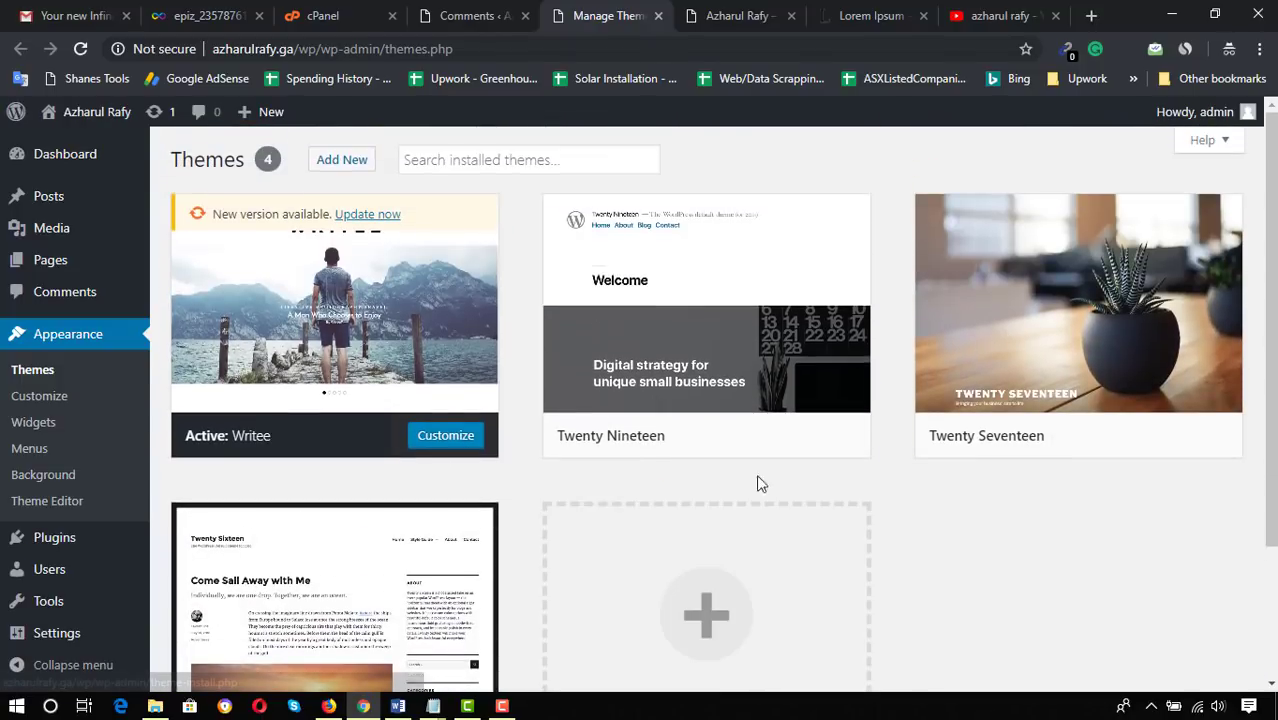
{"action": "scroll", "coordinate": [782, 431], "scroll_direction": "down", "scroll_amount": 2}
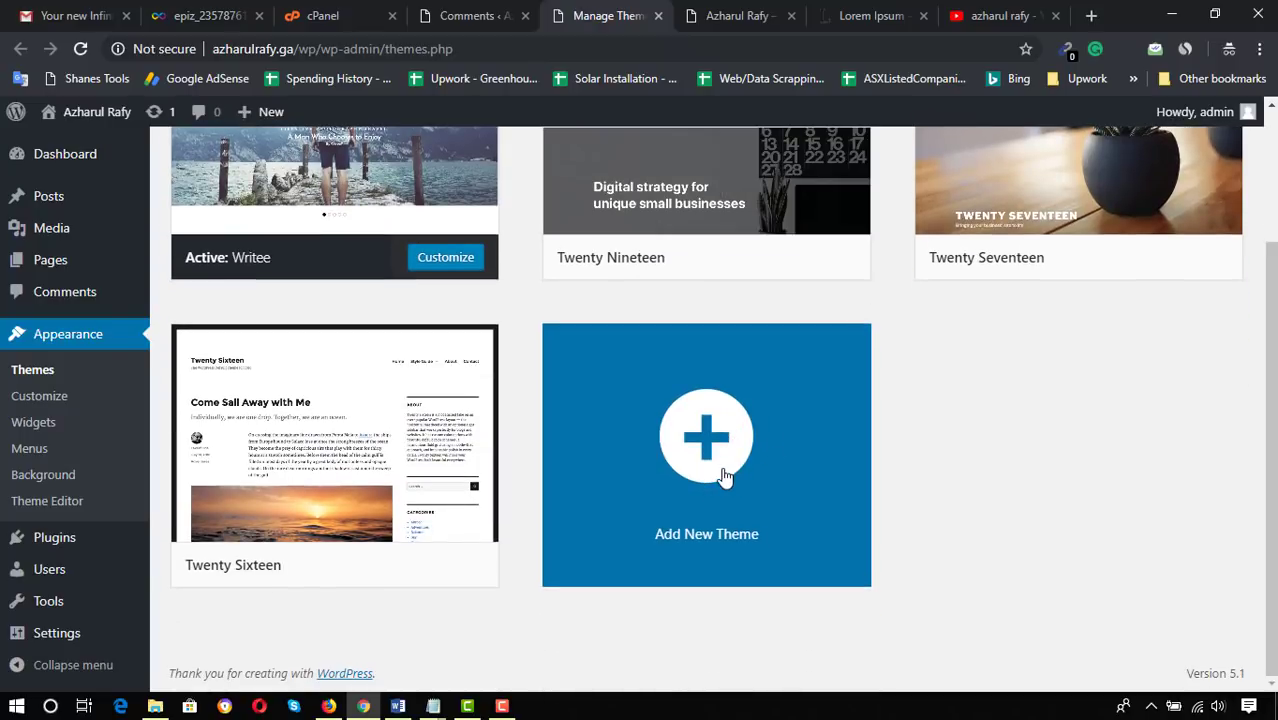
{"action": "scroll", "coordinate": [899, 397], "scroll_direction": "up", "scroll_amount": 2}
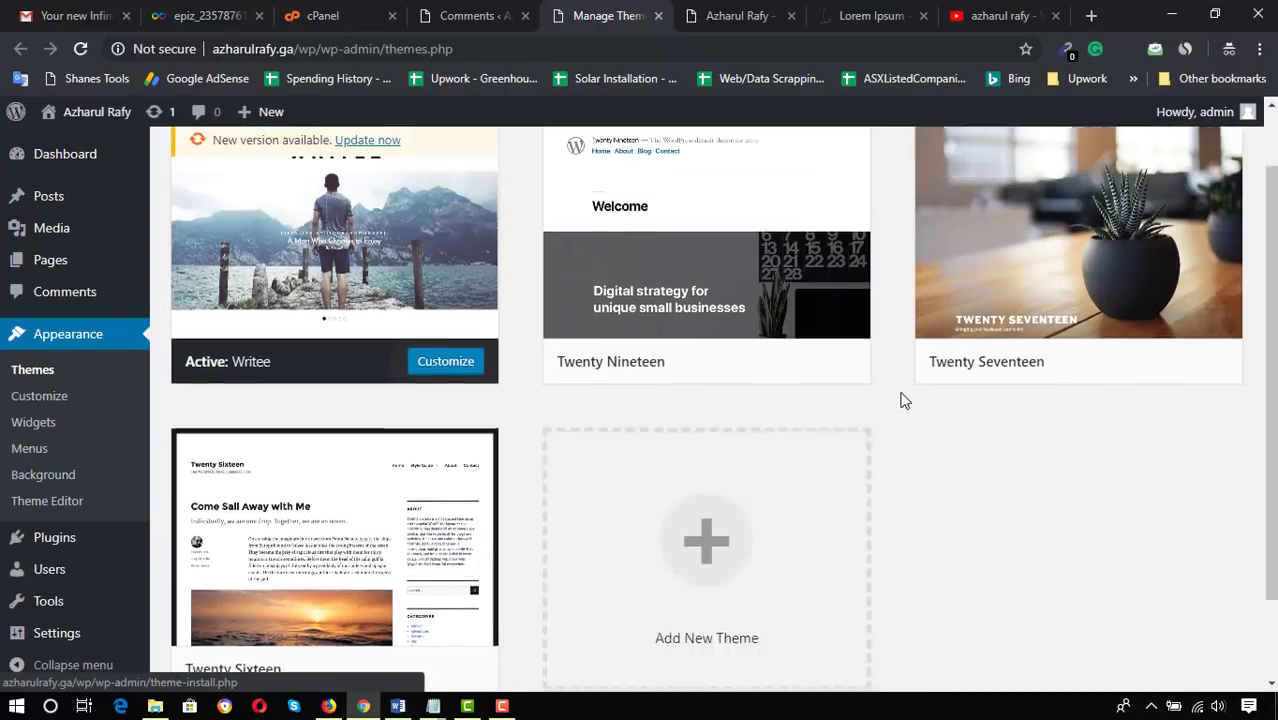
{"action": "scroll", "coordinate": [852, 472], "scroll_direction": "down", "scroll_amount": 1}
{"action": "scroll", "coordinate": [813, 419], "scroll_direction": "up", "scroll_amount": 1}
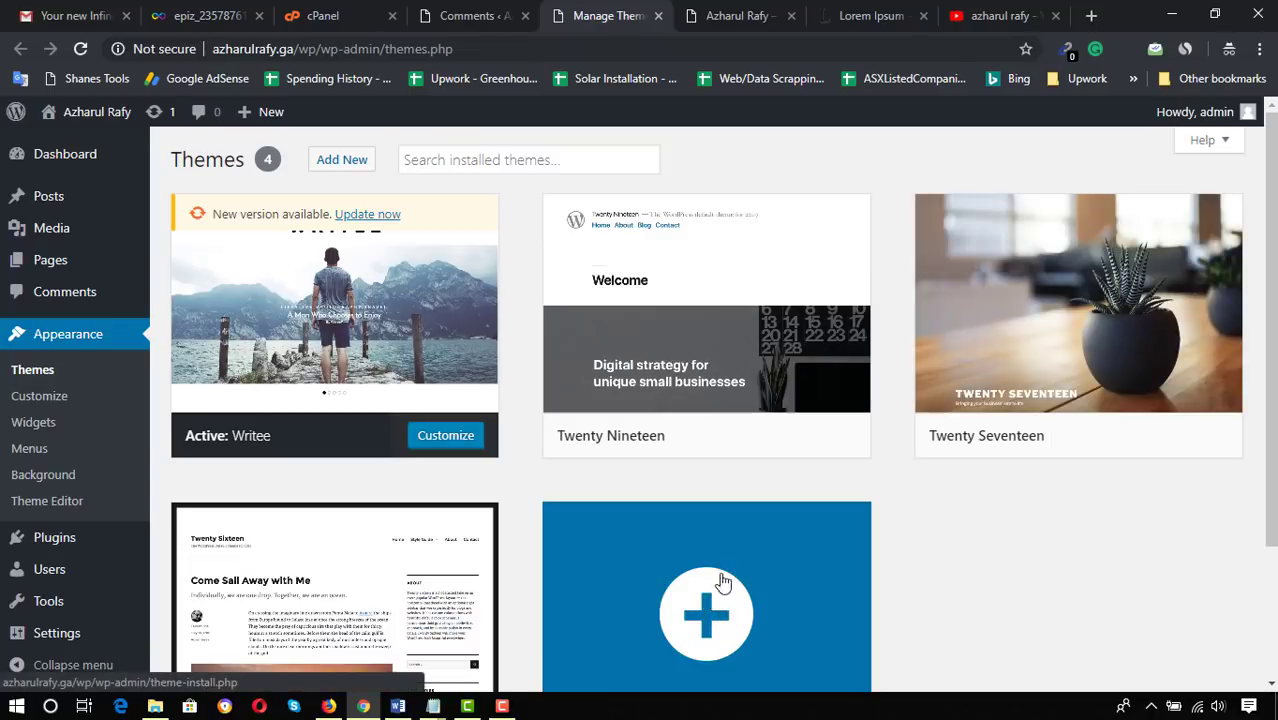
{"action": "scroll", "coordinate": [836, 535], "scroll_direction": "down", "scroll_amount": 2}
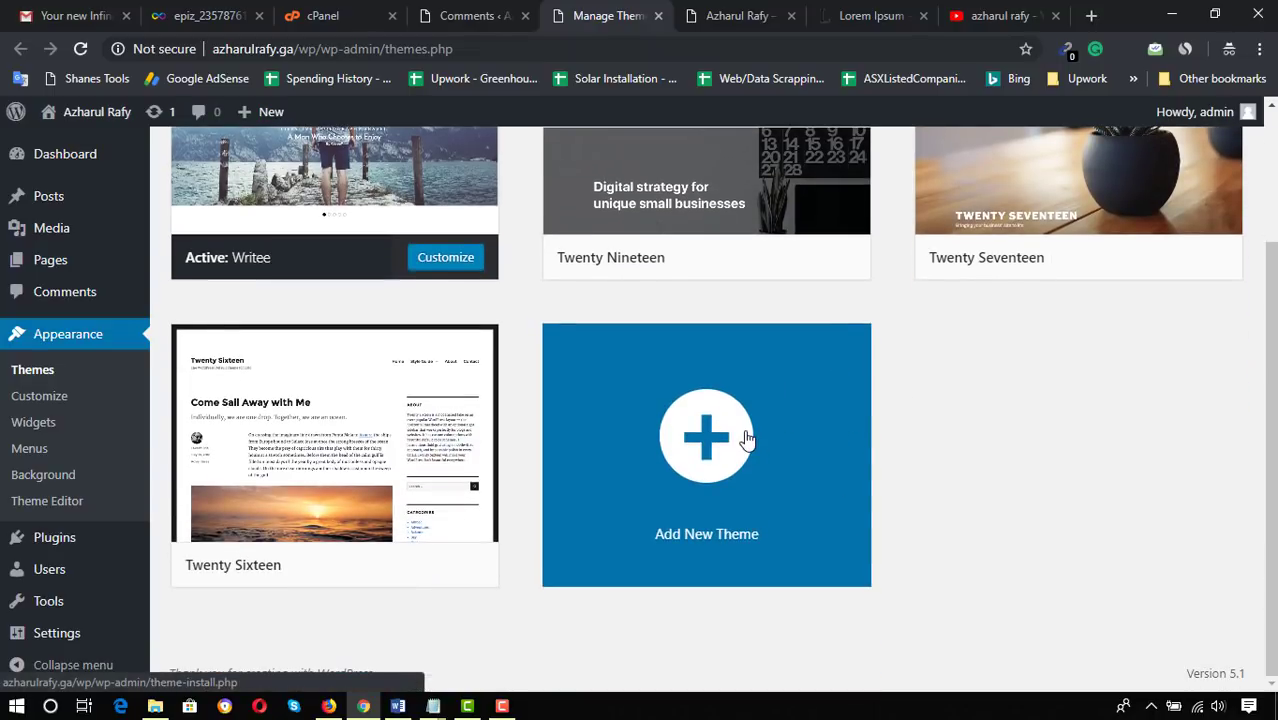
Open Add New themes in another tab, browse the Featured themes, then close it.
{"action": "right_click", "coordinate": [705, 437]}
{"action": "left_click", "coordinate": [771, 451]}
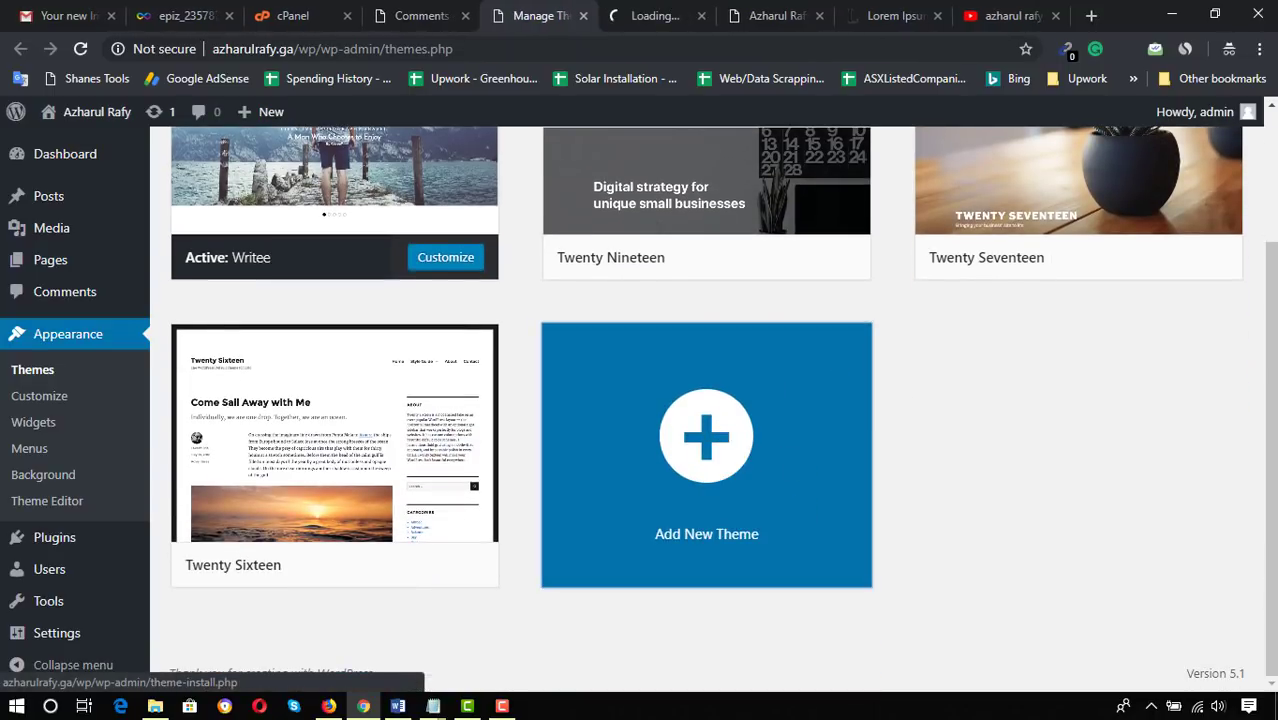
{"action": "left_click", "coordinate": [660, 15]}
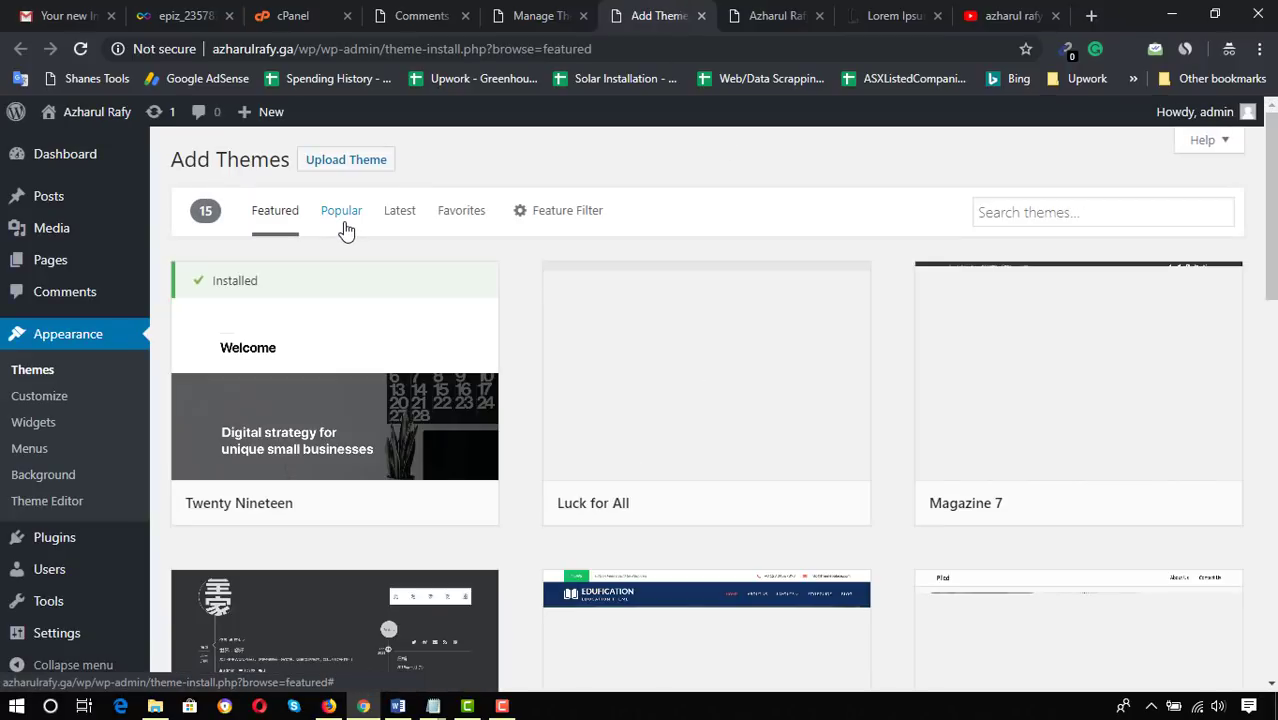
{"action": "scroll", "coordinate": [476, 379], "scroll_direction": "down", "scroll_amount": 13}
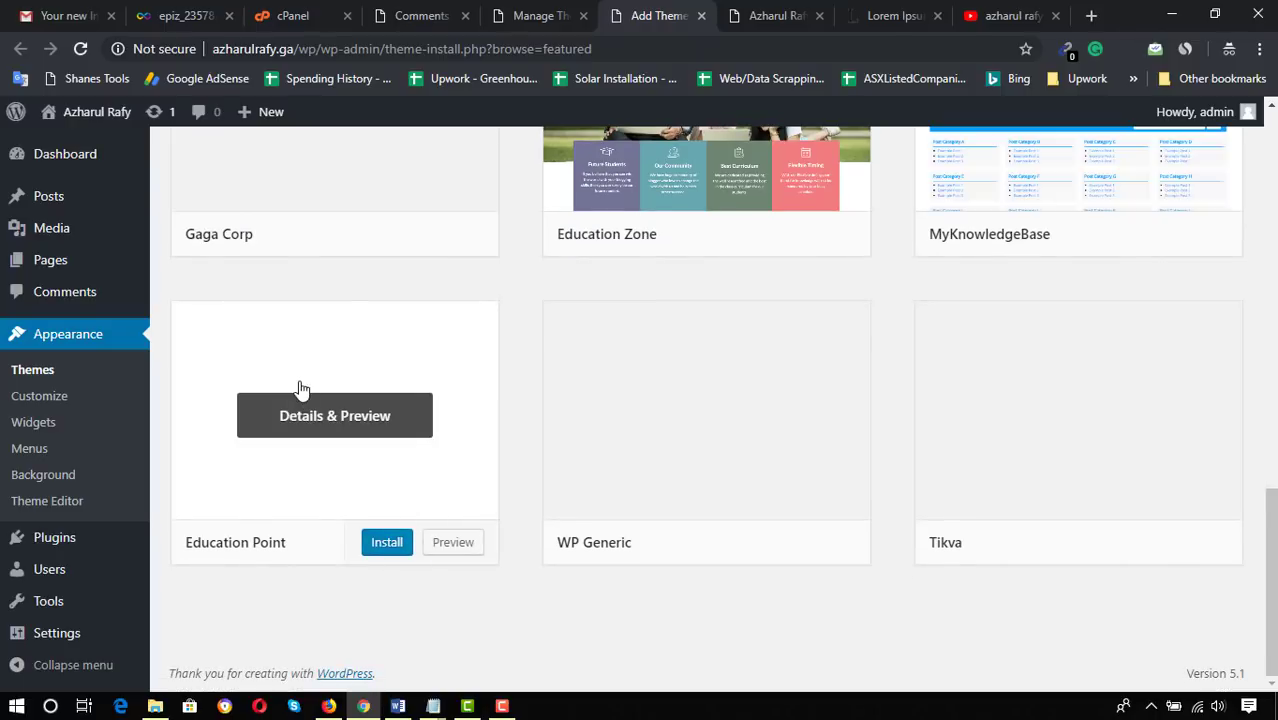
{"action": "scroll", "coordinate": [605, 451], "scroll_direction": "up", "scroll_amount": 7}
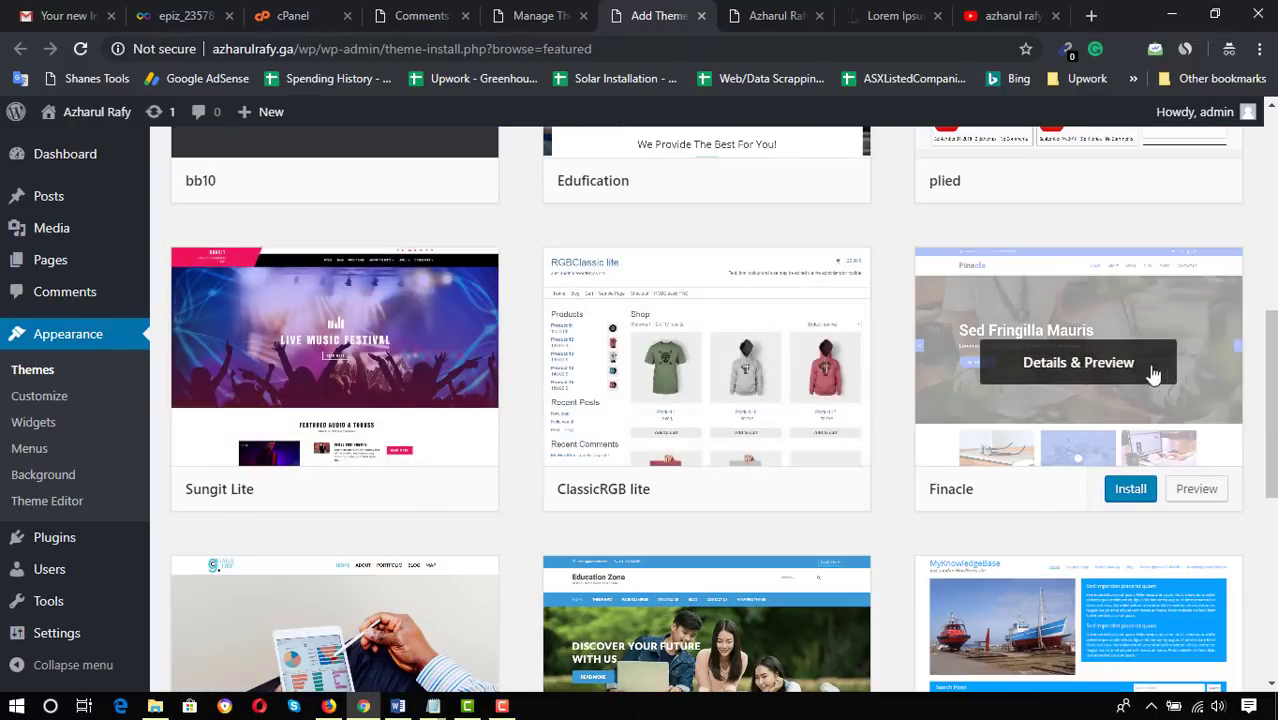
{"action": "scroll", "coordinate": [448, 414], "scroll_direction": "down", "scroll_amount": 5}
{"action": "scroll", "coordinate": [893, 360], "scroll_direction": "up", "scroll_amount": 12}
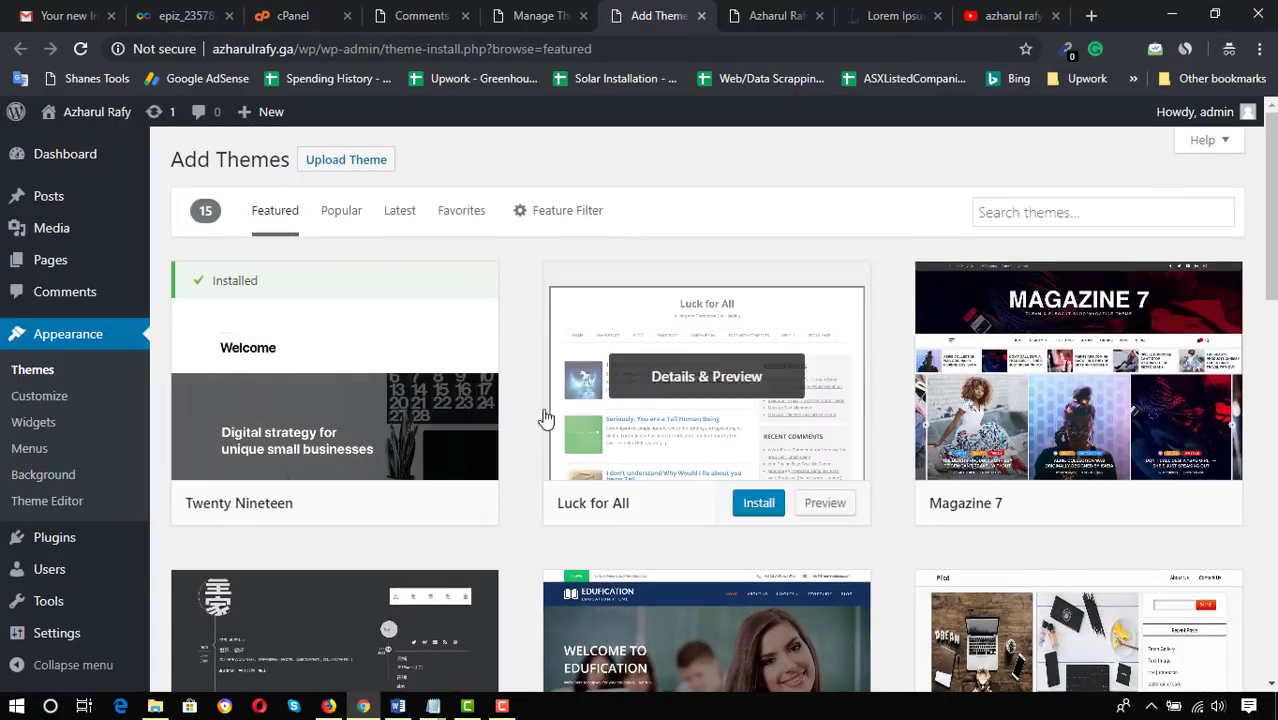
{"action": "left_click", "coordinate": [701, 15]}
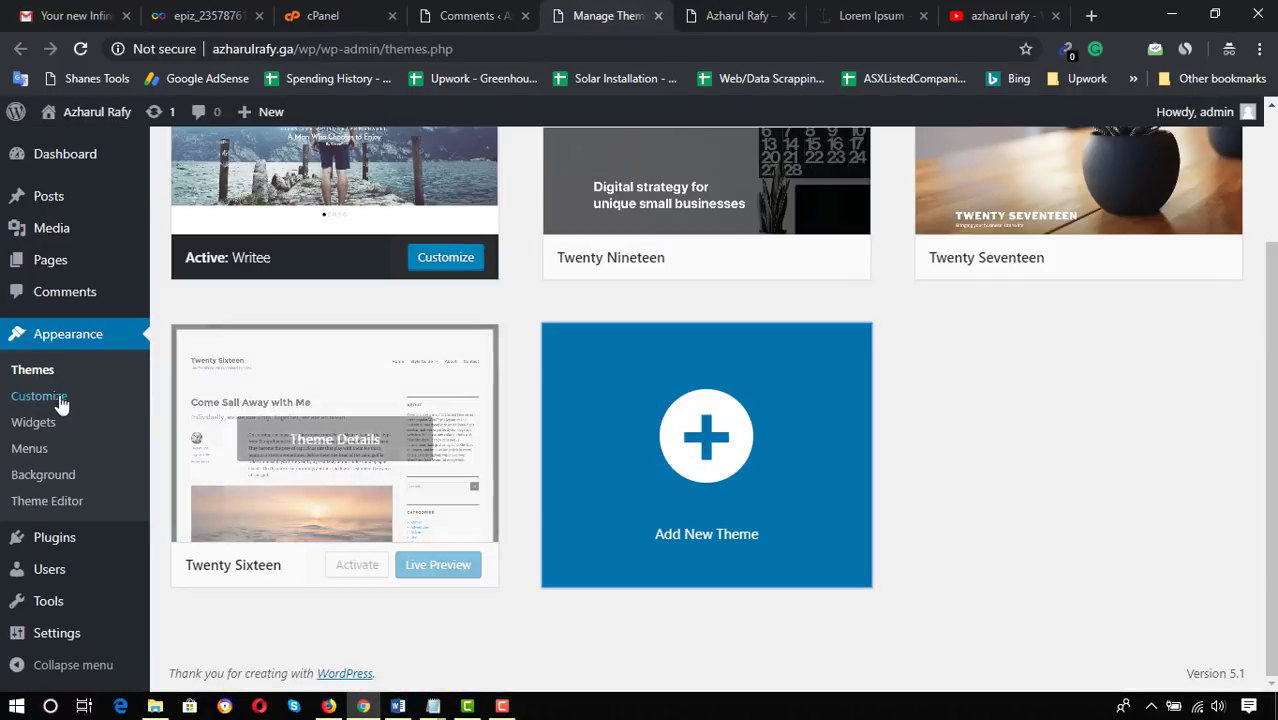
Customize the Writee theme and go to Writee Options > Slider Options.
{"action": "left_click", "coordinate": [40, 408]}
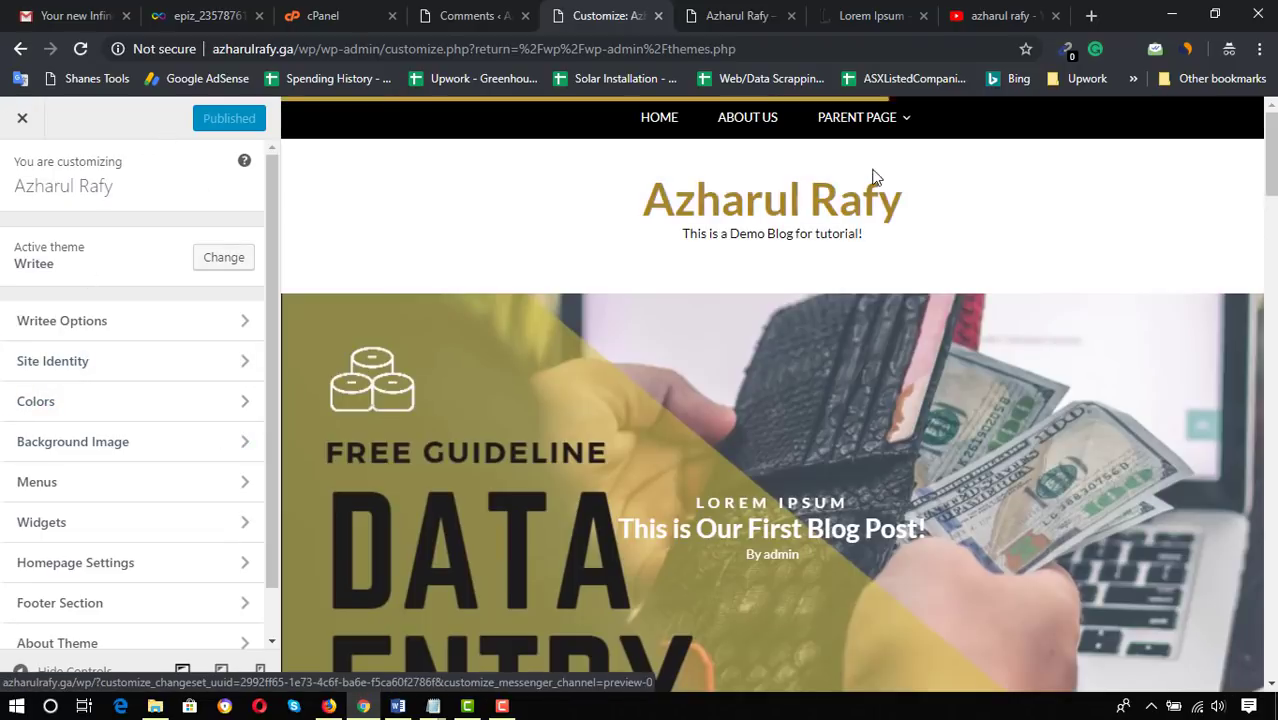
{"action": "left_click_drag", "start_coordinate": [1270, 185], "coordinate": [1187, 111]}
{"action": "scroll", "coordinate": [646, 353], "scroll_direction": "down", "scroll_amount": 1}
{"action": "scroll", "coordinate": [646, 363], "scroll_direction": "down", "scroll_amount": 5}
{"action": "scroll", "coordinate": [1001, 248], "scroll_direction": "up", "scroll_amount": 5}
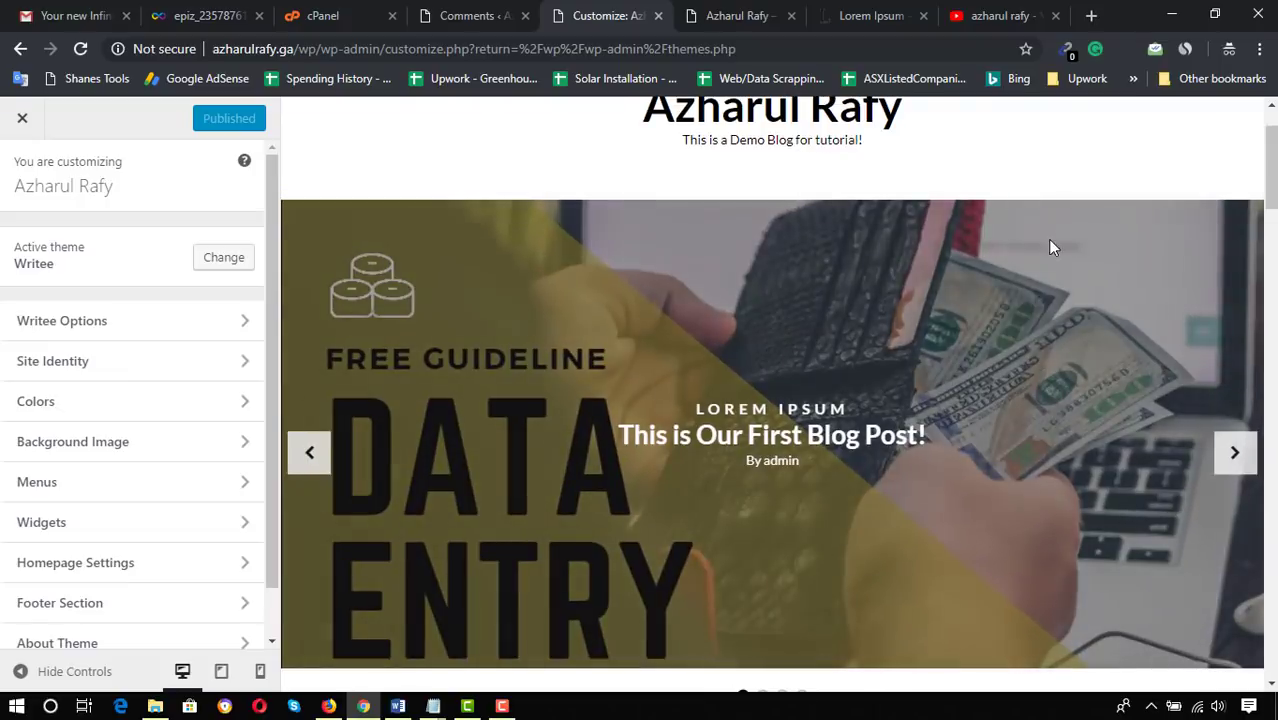
{"action": "scroll", "coordinate": [820, 370], "scroll_direction": "down", "scroll_amount": 2}
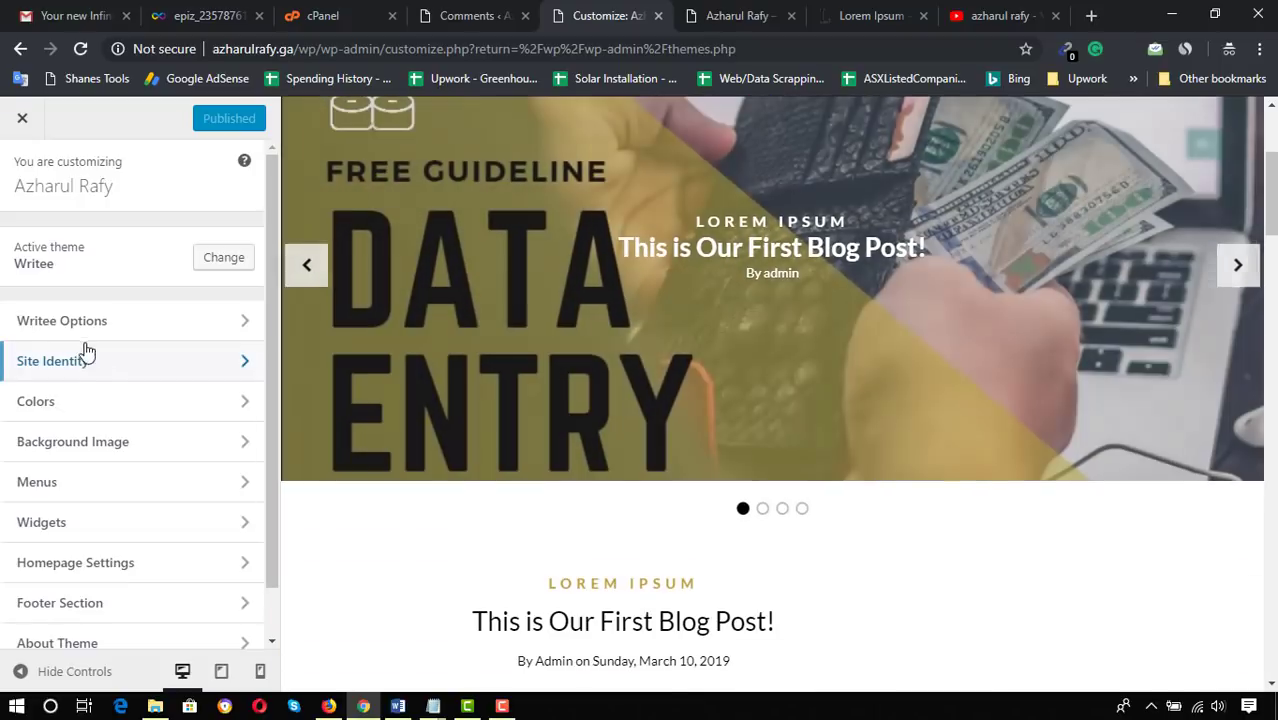
{"action": "left_click", "coordinate": [87, 334]}
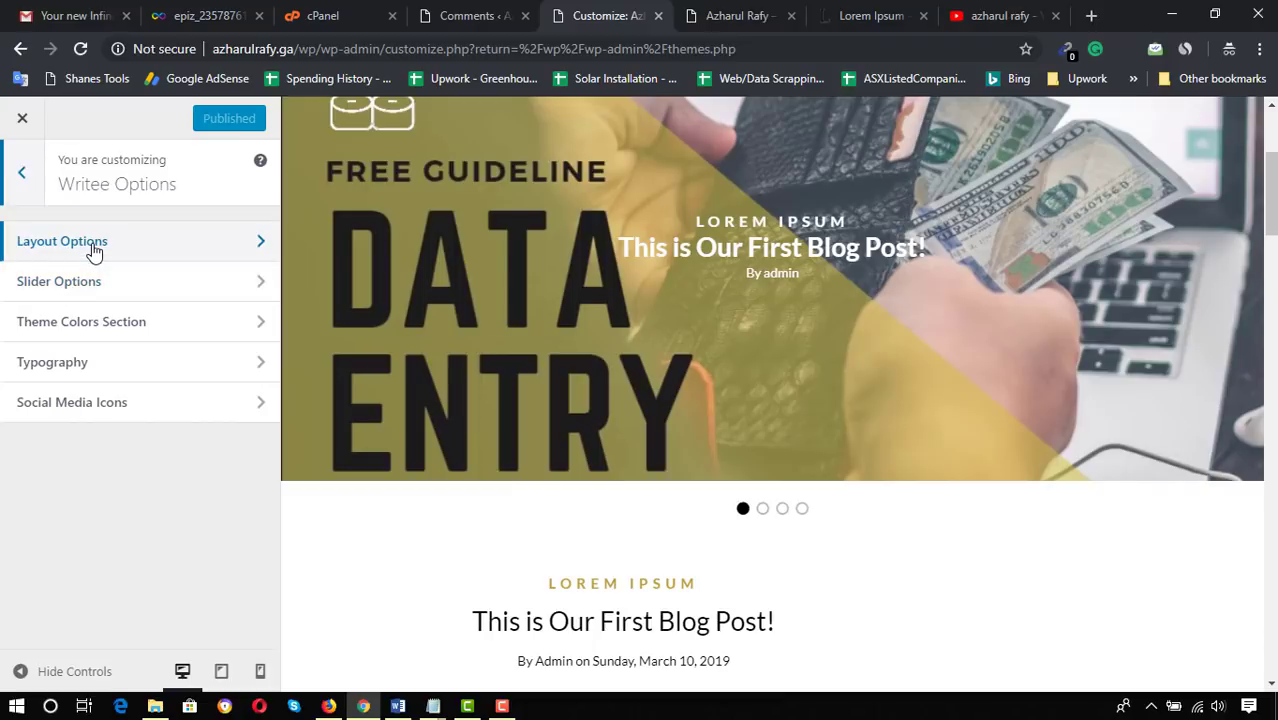
{"action": "key", "text": "Escape"}
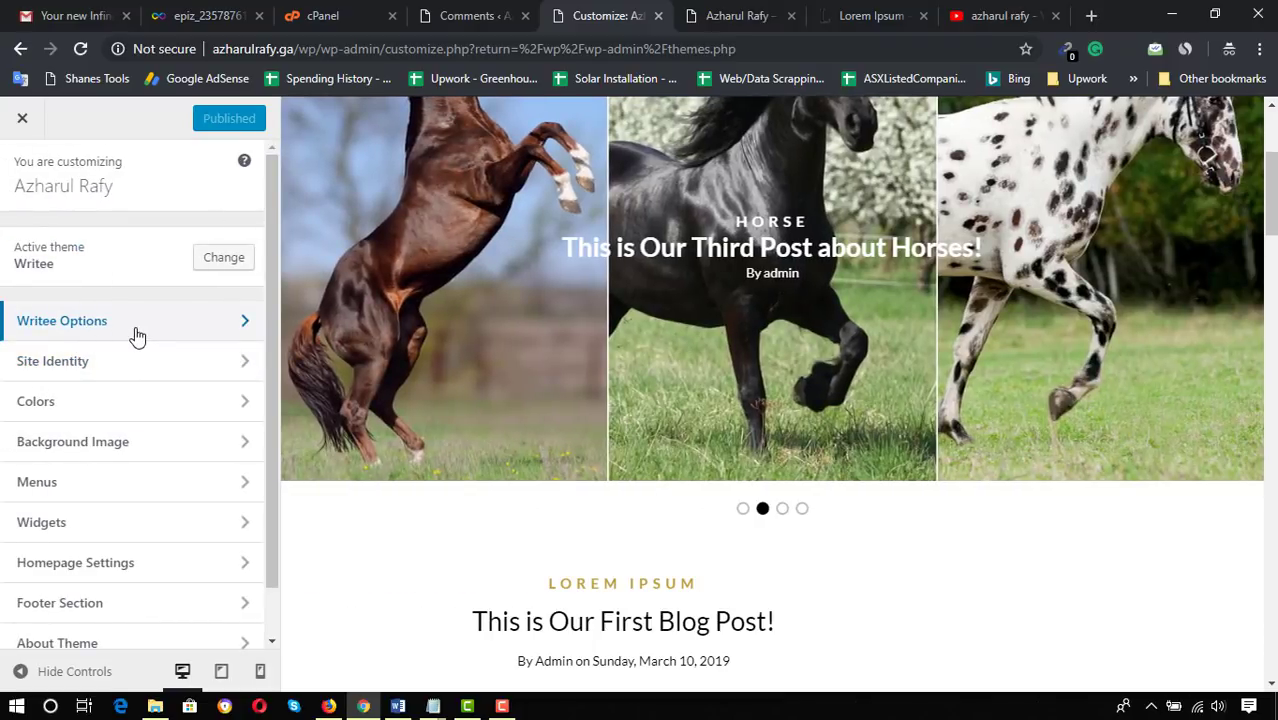
{"action": "left_click", "coordinate": [137, 336]}
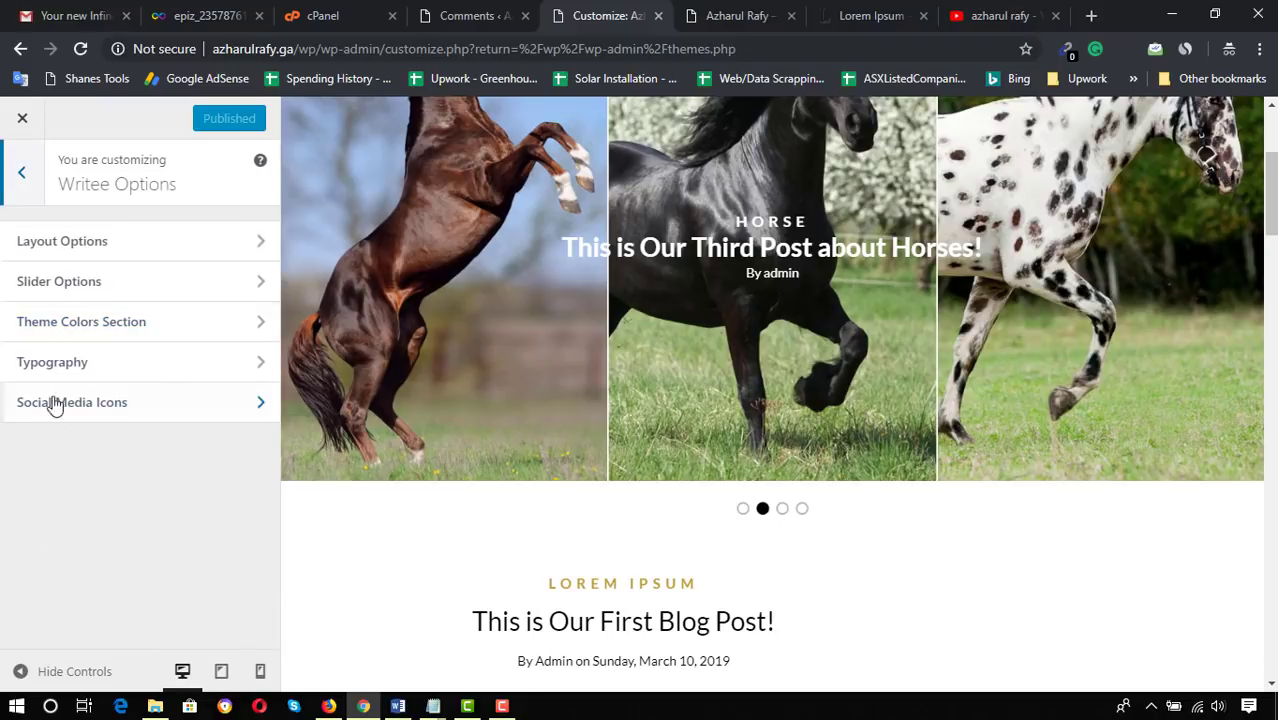
{"action": "left_click", "coordinate": [119, 293]}
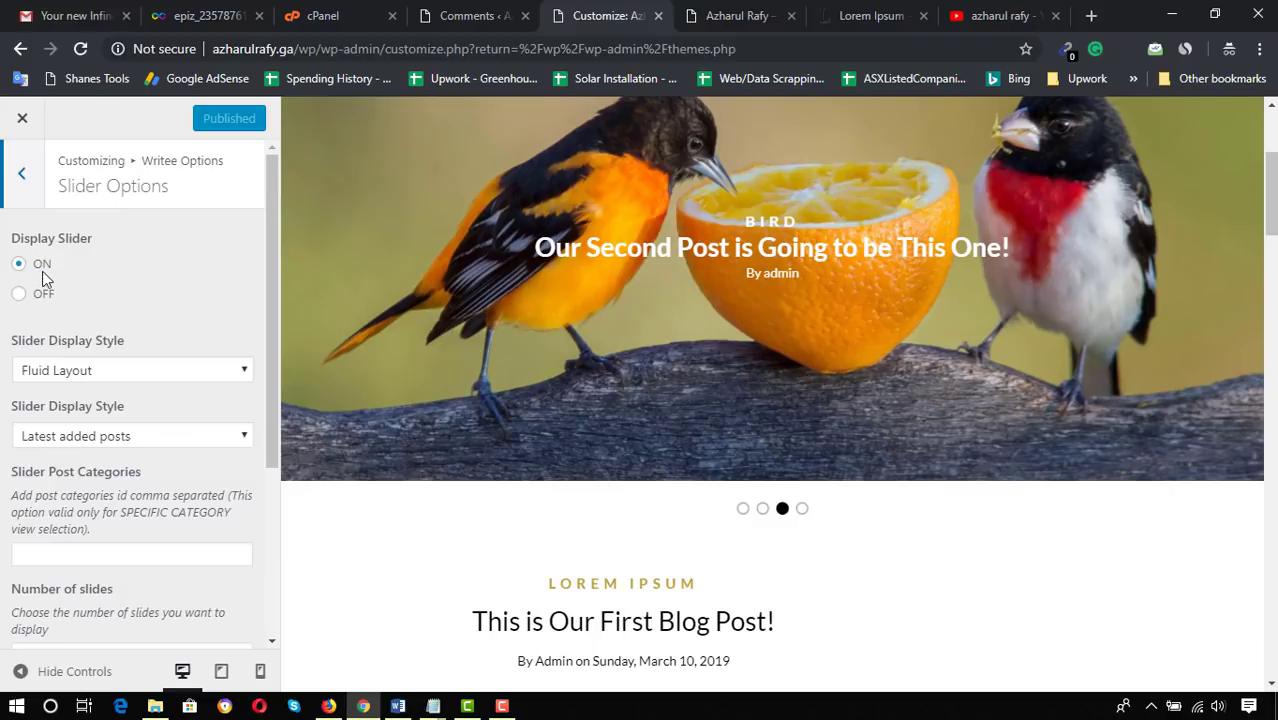
Set Display Slider to OFF and publish the change.
{"action": "scroll", "coordinate": [660, 400], "scroll_direction": "up", "scroll_amount": 2}
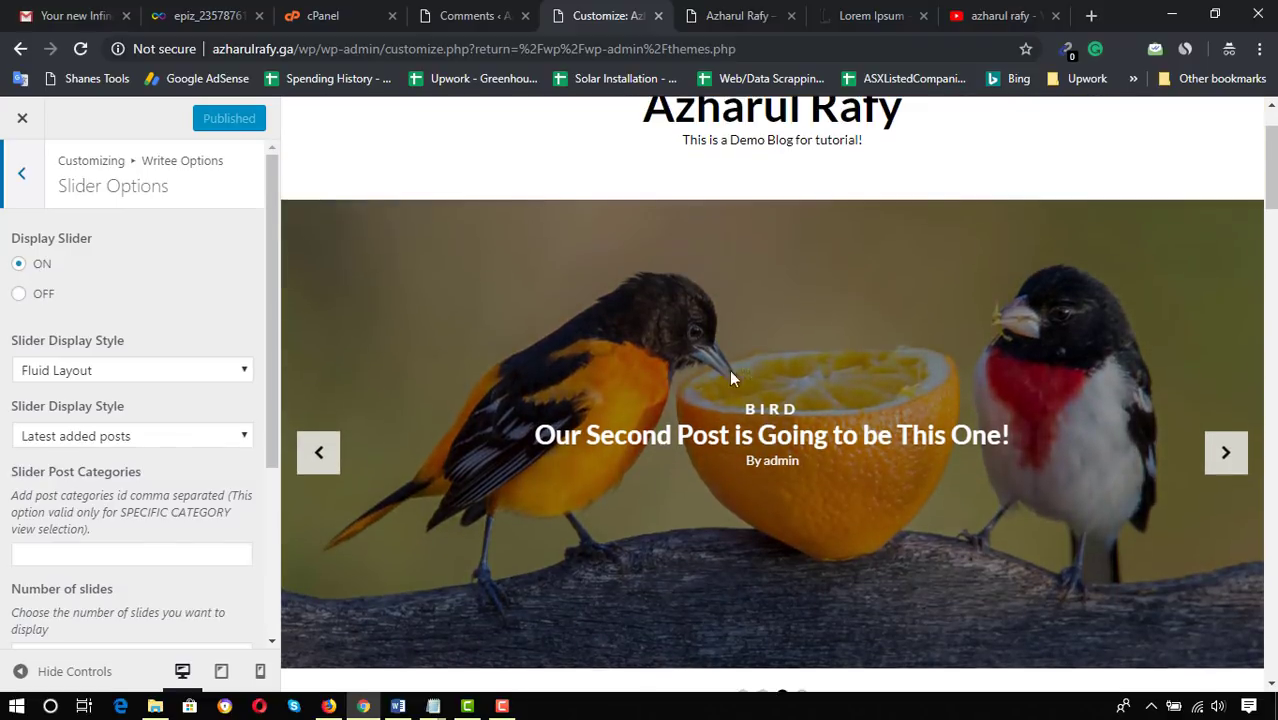
{"action": "scroll", "coordinate": [837, 380], "scroll_direction": "down", "scroll_amount": 2}
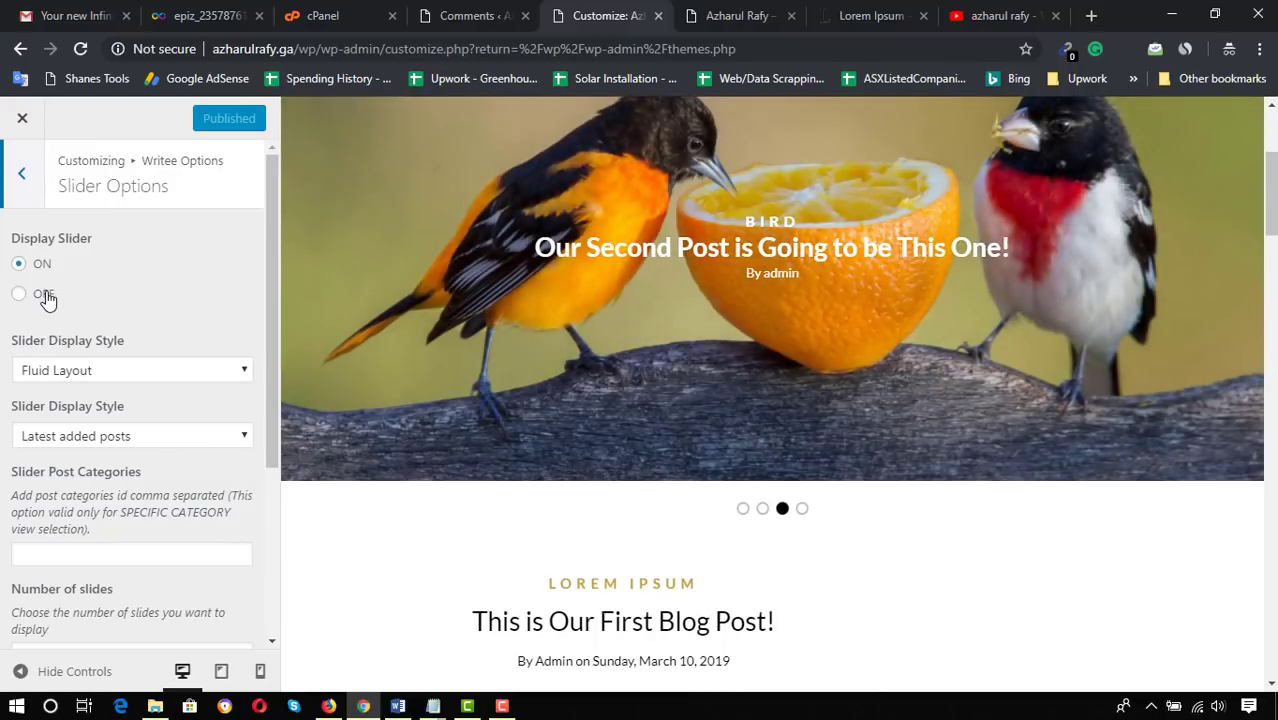
{"action": "left_click", "coordinate": [45, 297]}
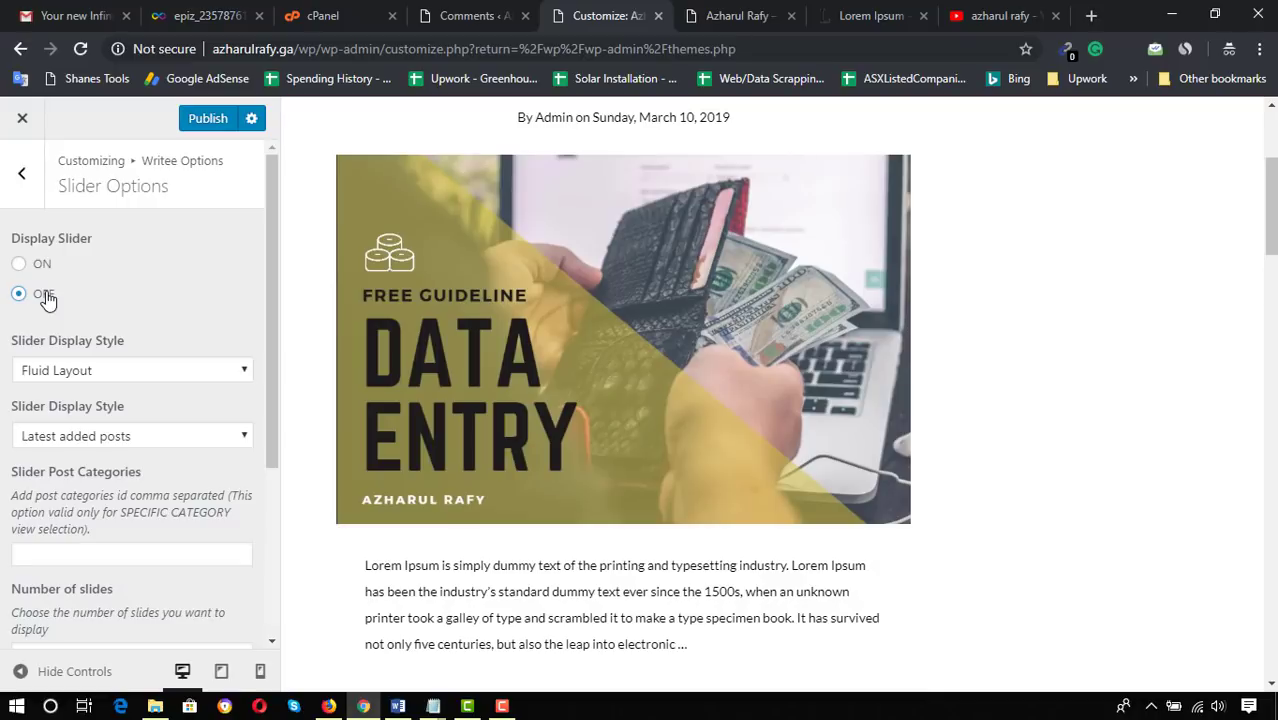
{"action": "scroll", "coordinate": [1078, 368], "scroll_direction": "up", "scroll_amount": 4}
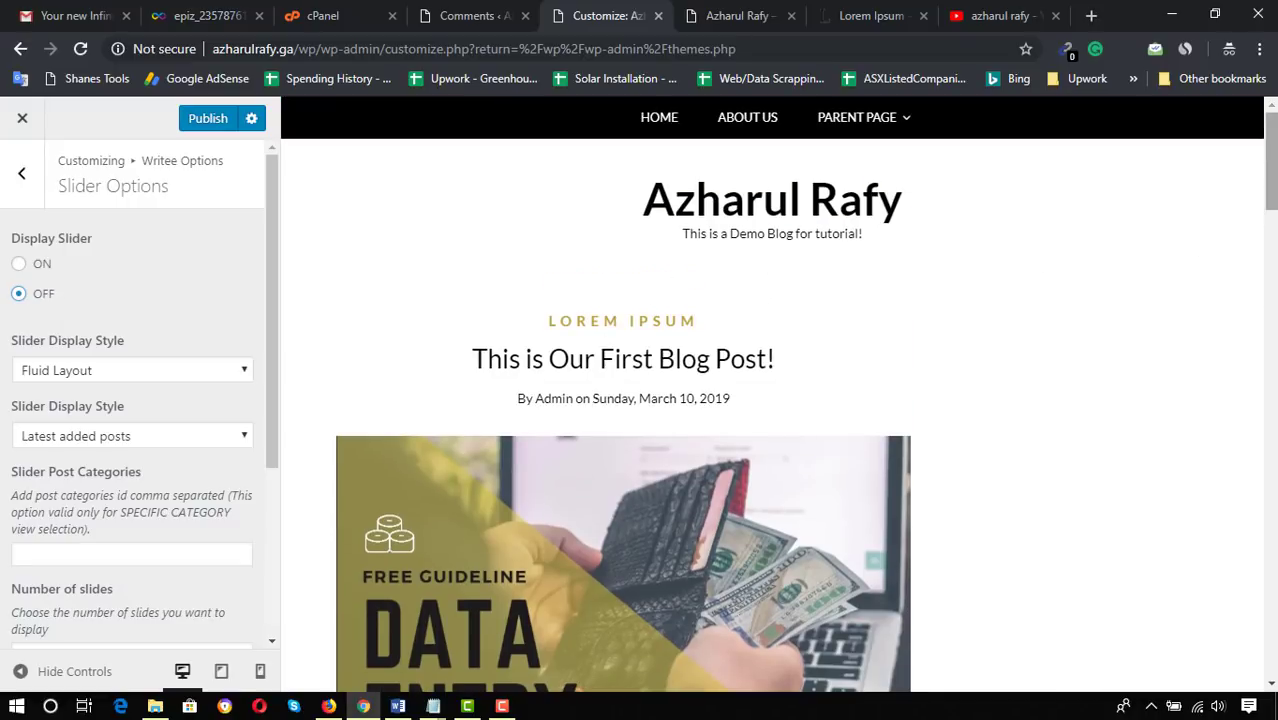
{"action": "scroll", "coordinate": [778, 394], "scroll_direction": "down", "scroll_amount": 8}
{"action": "scroll", "coordinate": [778, 394], "scroll_direction": "up", "scroll_amount": 5}
{"action": "scroll", "coordinate": [756, 414], "scroll_direction": "up", "scroll_amount": 3}
{"action": "scroll", "coordinate": [756, 414], "scroll_direction": "down", "scroll_amount": 10}
{"action": "scroll", "coordinate": [766, 355], "scroll_direction": "down", "scroll_amount": 12}
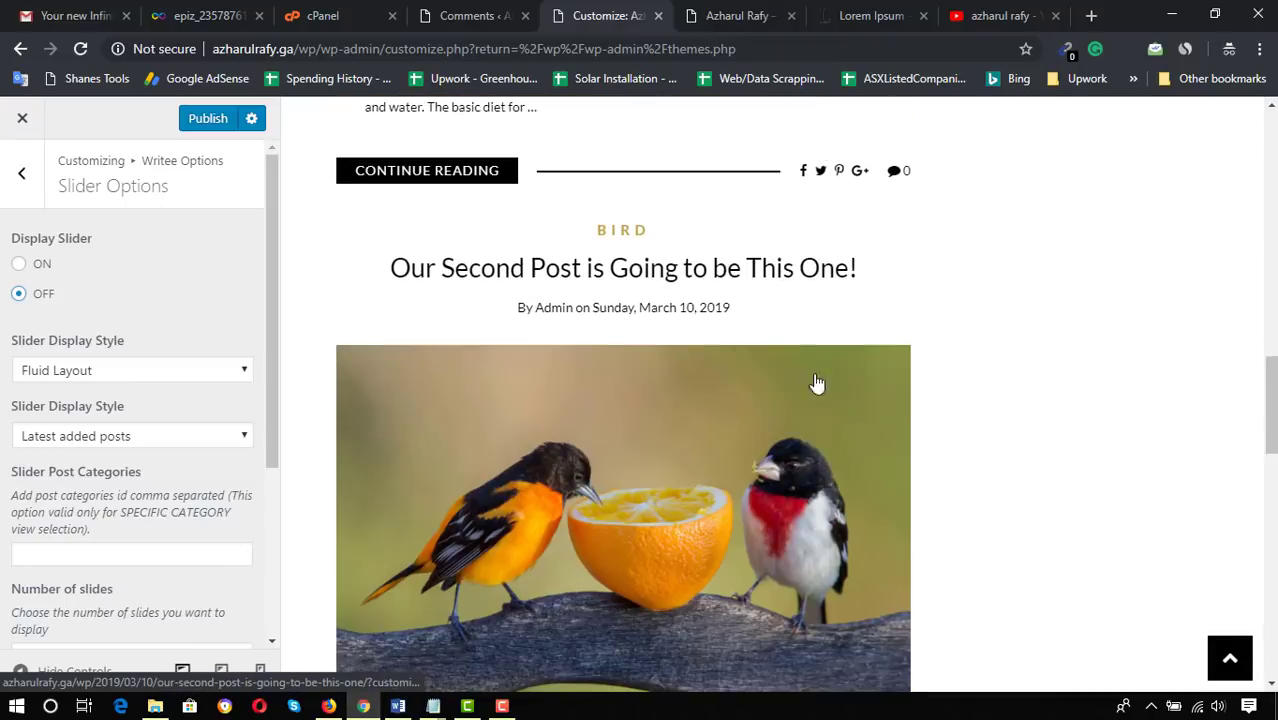
{"action": "scroll", "coordinate": [727, 377], "scroll_direction": "up", "scroll_amount": 10}
{"action": "scroll", "coordinate": [755, 370], "scroll_direction": "up", "scroll_amount": 8}
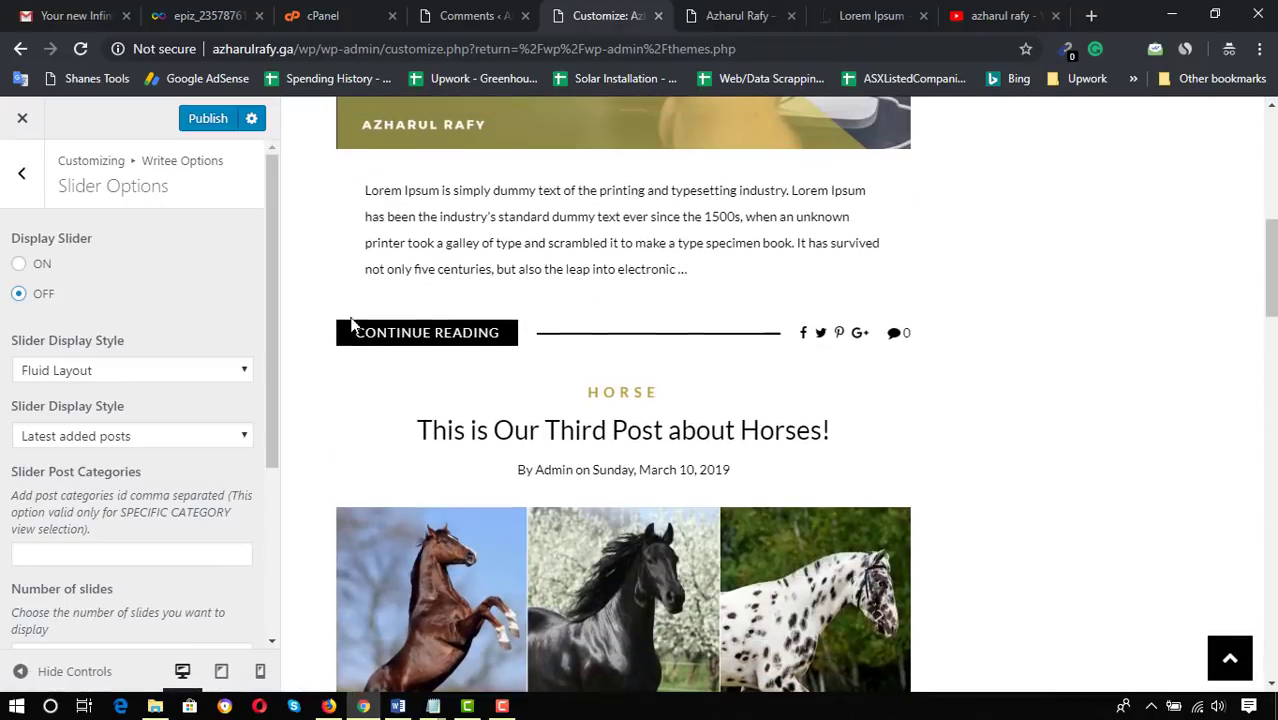
{"action": "scroll", "coordinate": [127, 548], "scroll_direction": "down", "scroll_amount": 2}
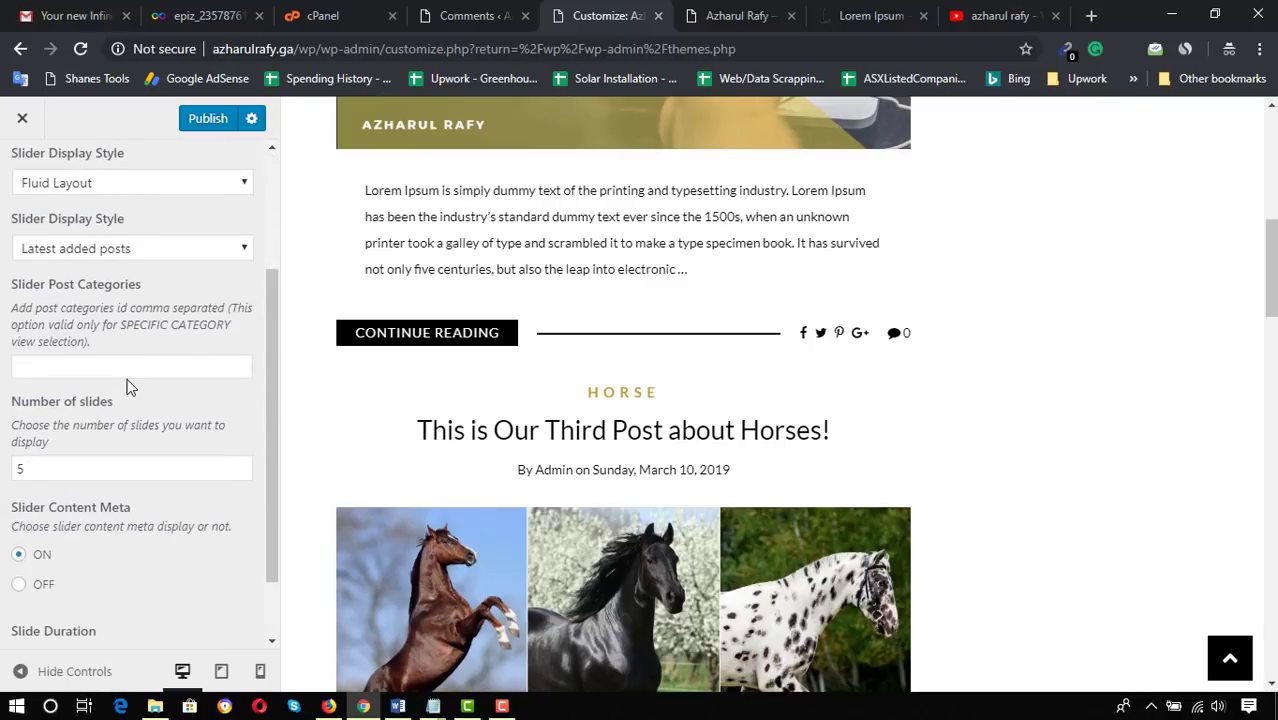
{"action": "scroll", "coordinate": [130, 385], "scroll_direction": "up", "scroll_amount": 2}
{"action": "left_click", "coordinate": [192, 131]}
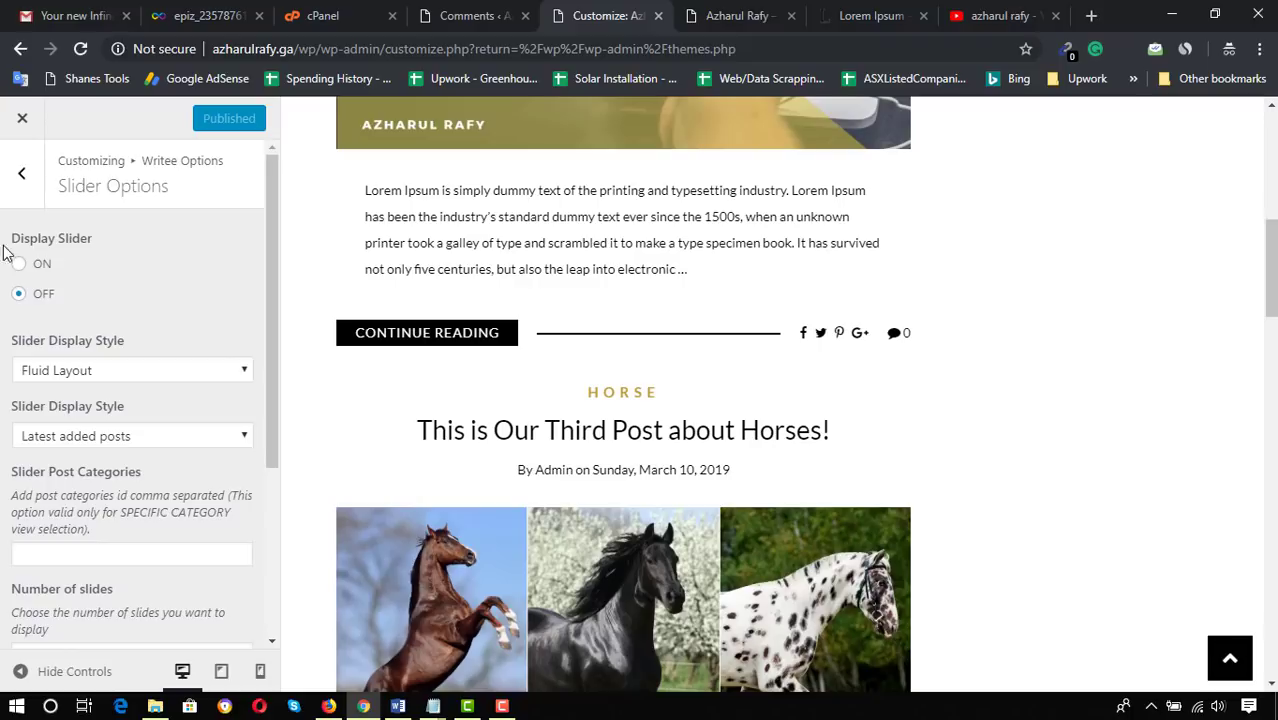
In Layout Options, set Website Layout Options to No Sidebar.
{"action": "left_click", "coordinate": [20, 180]}
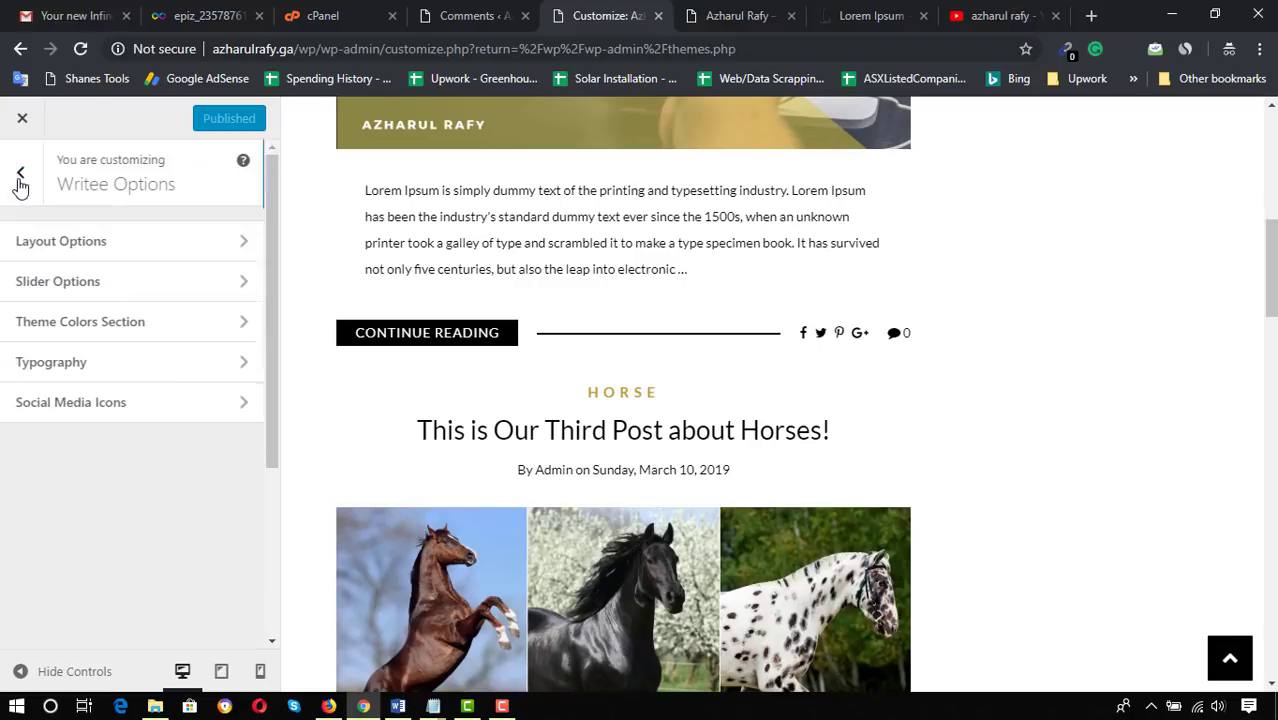
{"action": "left_click", "coordinate": [89, 259]}
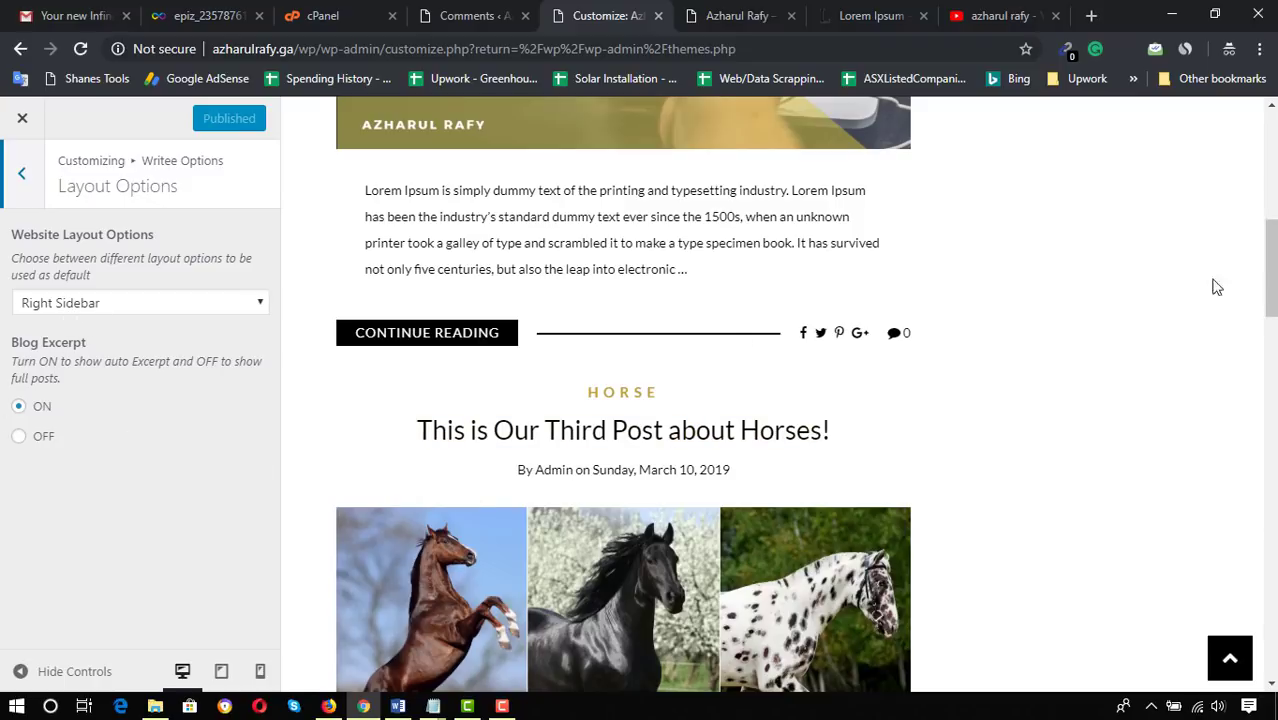
{"action": "left_click", "coordinate": [71, 305]}
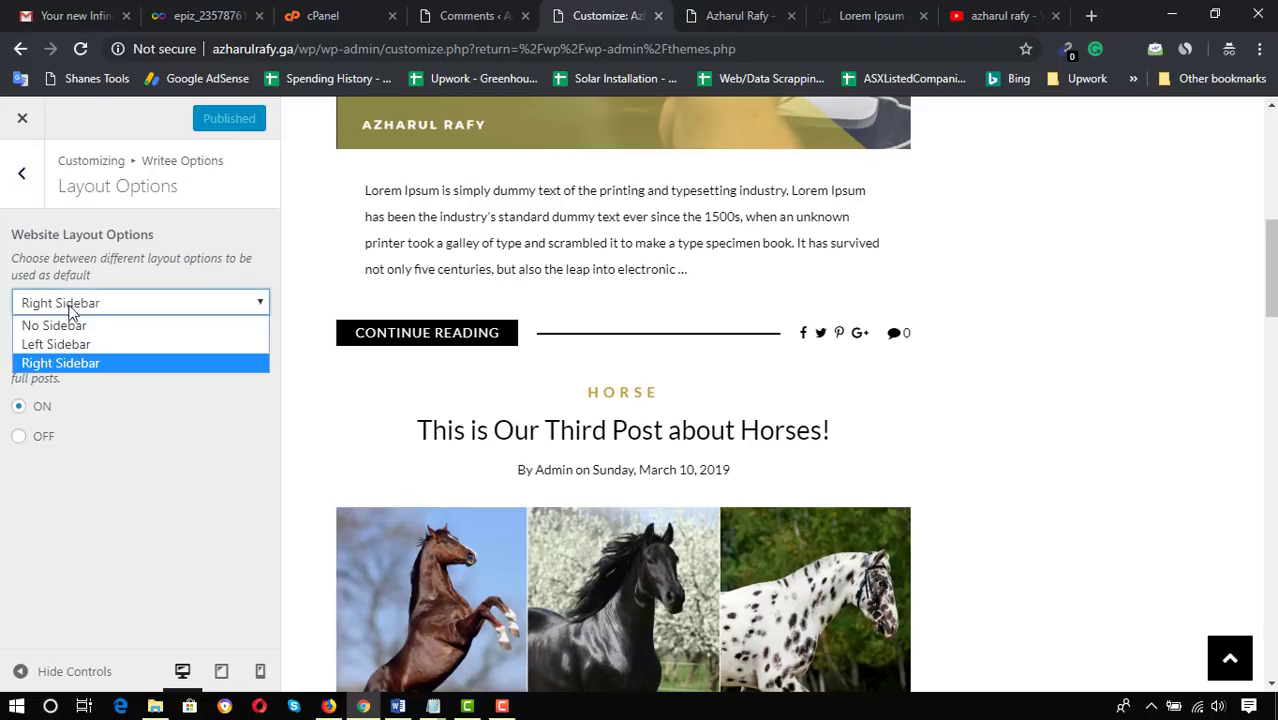
{"action": "left_click", "coordinate": [72, 325]}
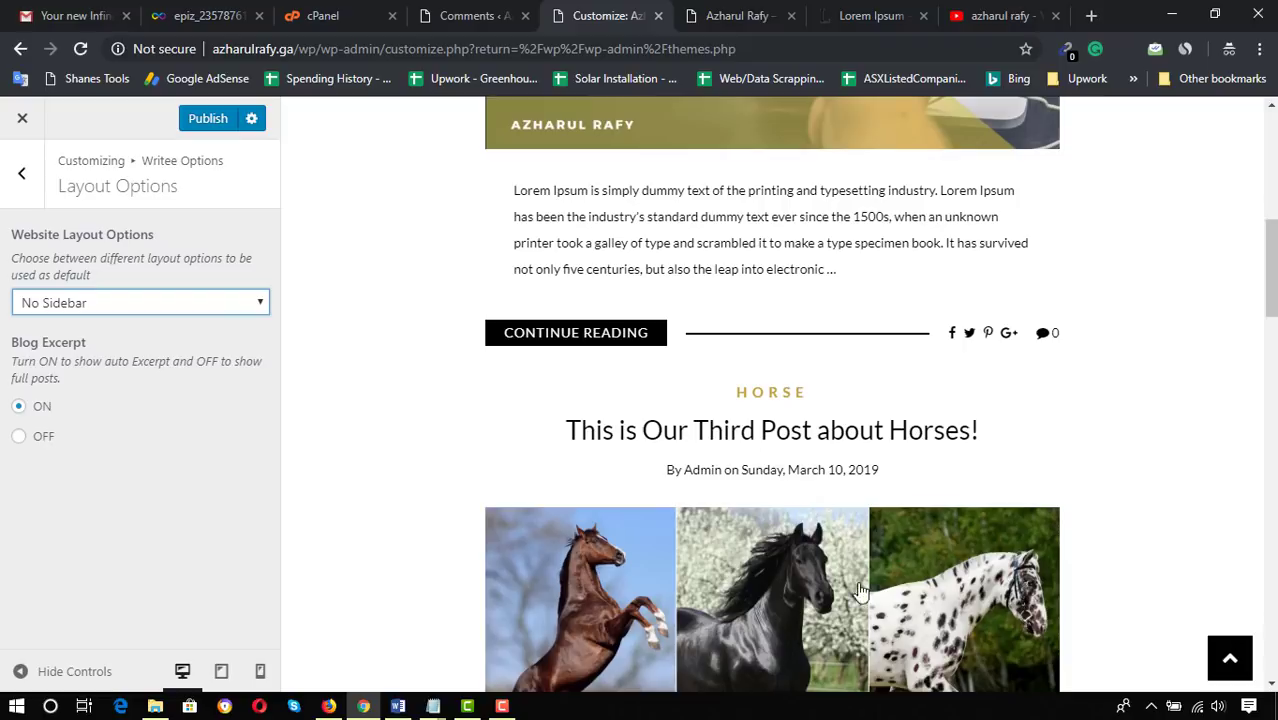
Try the Left Sidebar layout, then switch the website layout to Right Sidebar.
{"action": "left_click_drag", "start_coordinate": [1270, 268], "coordinate": [1270, 160]}
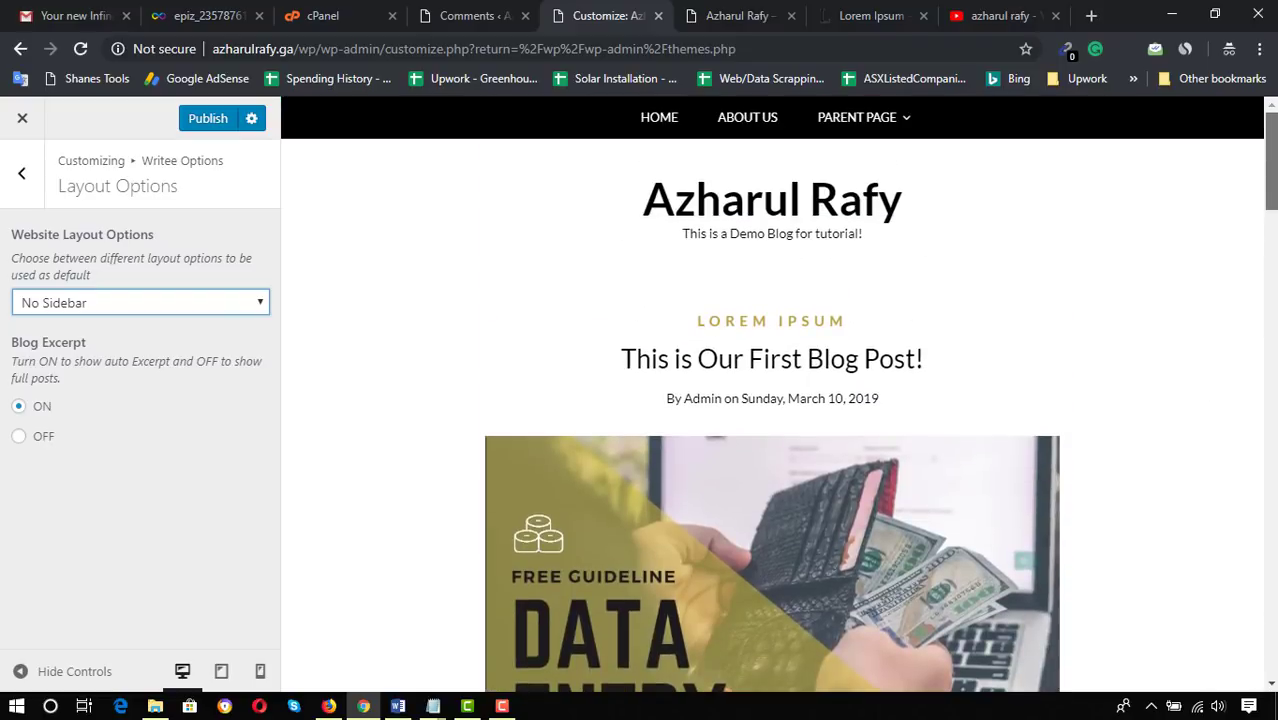
{"action": "scroll", "coordinate": [770, 400], "scroll_direction": "down", "scroll_amount": 15}
{"action": "scroll", "coordinate": [770, 400], "scroll_direction": "up", "scroll_amount": 15}
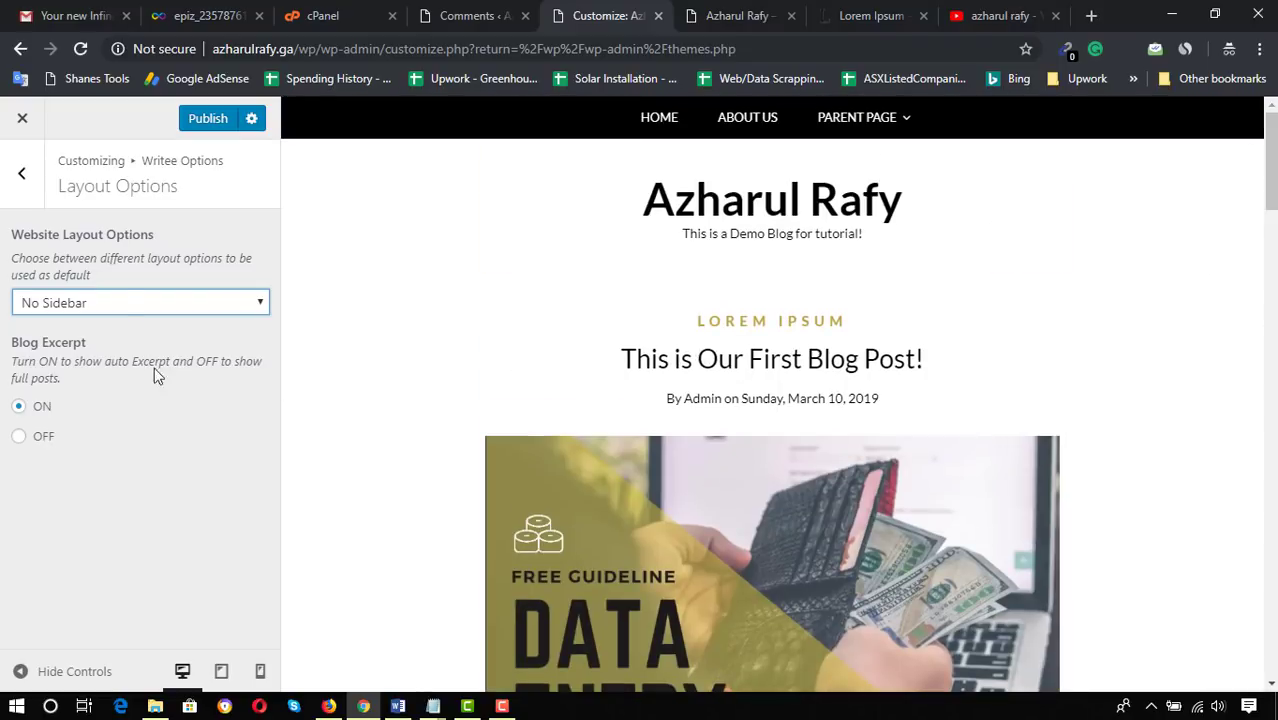
{"action": "left_click", "coordinate": [120, 302]}
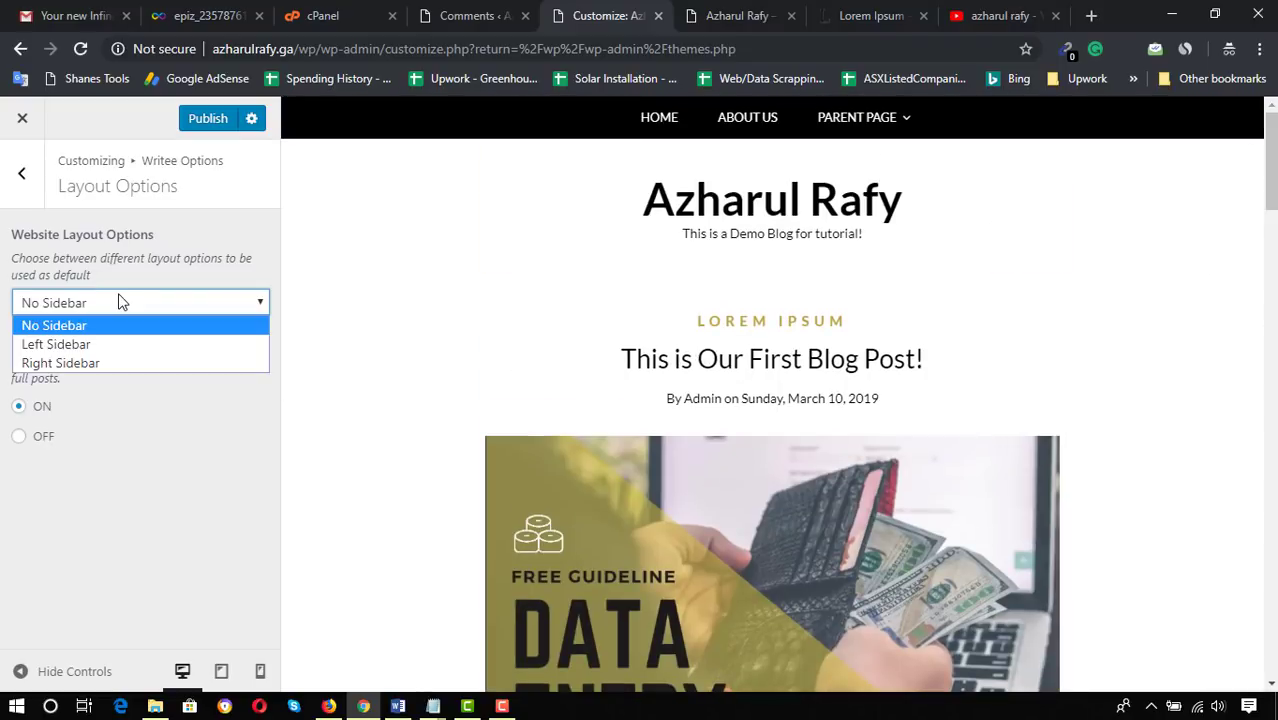
{"action": "left_click", "coordinate": [88, 348]}
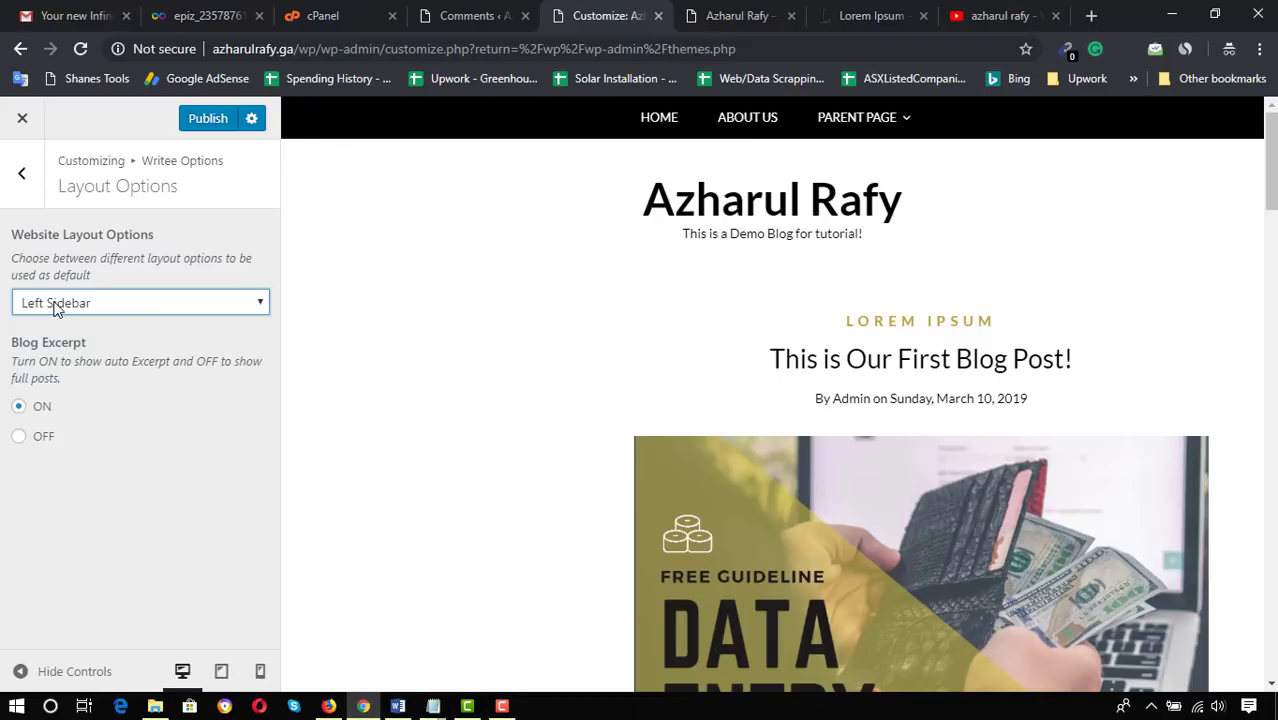
{"action": "left_click", "coordinate": [150, 303]}
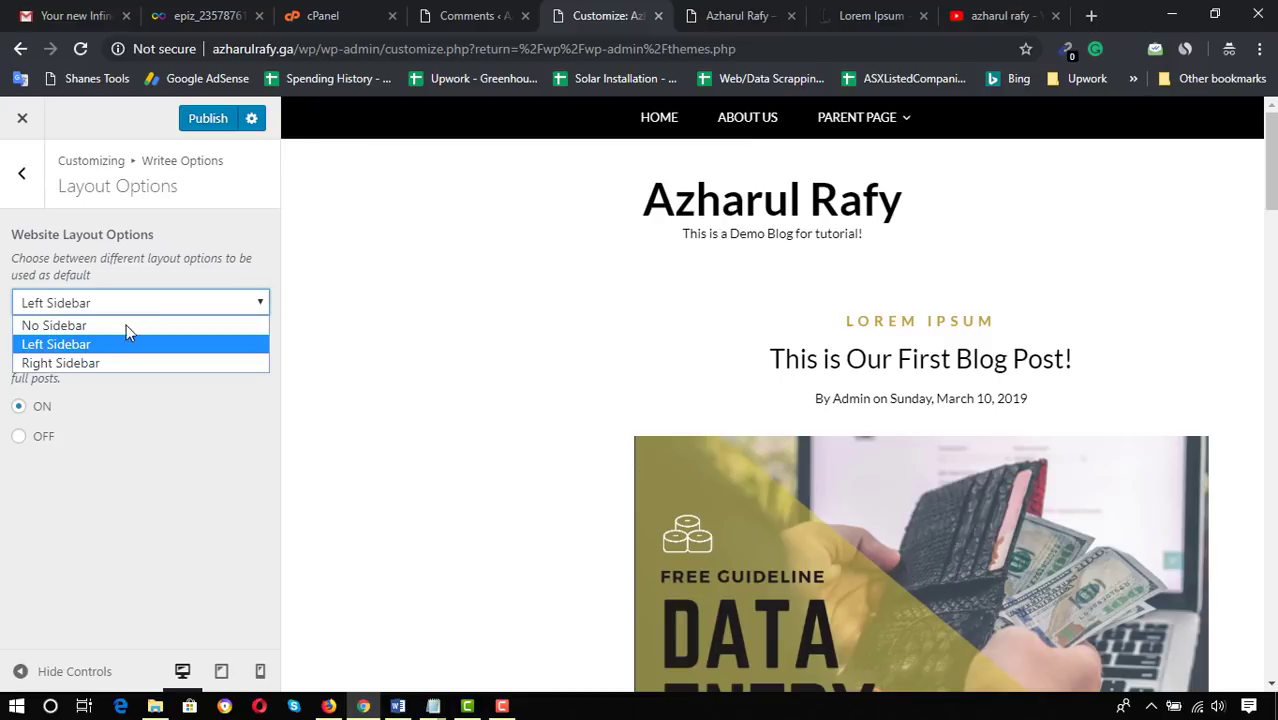
{"action": "left_click", "coordinate": [80, 364]}
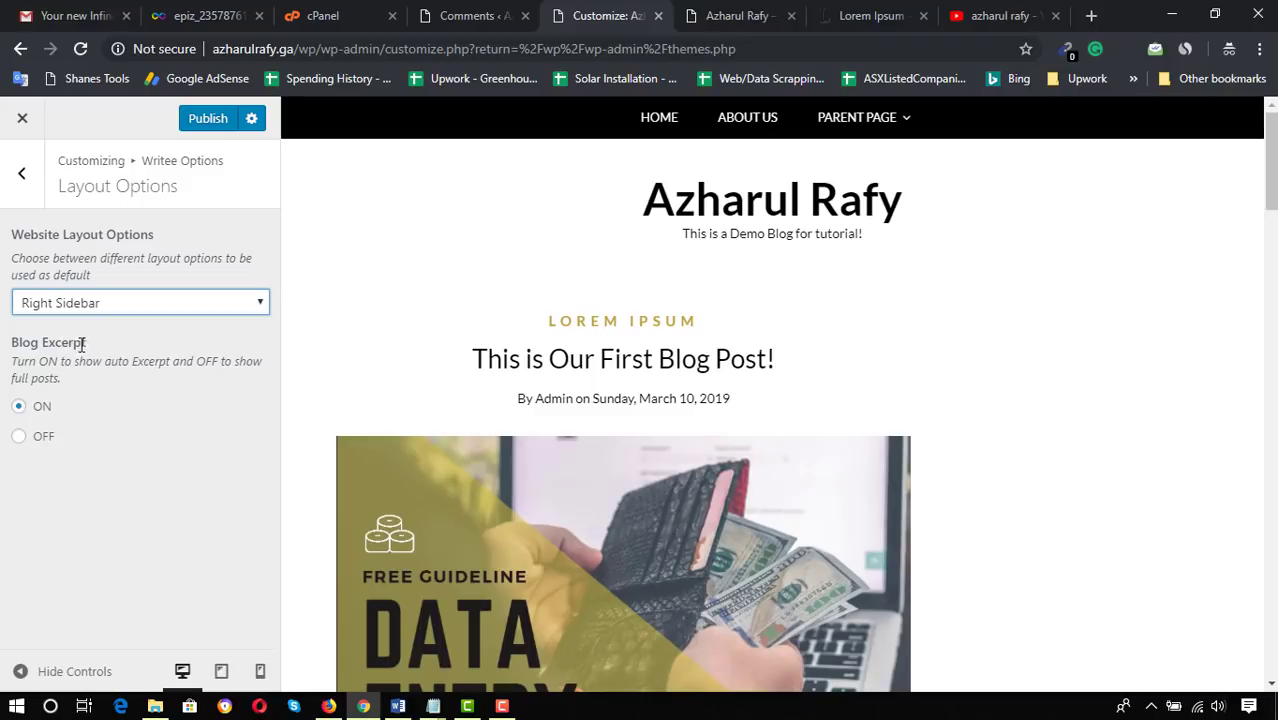
Preview Blog Excerpt OFF, set it back to ON, and publish the right-sidebar layout.
{"action": "scroll", "coordinate": [975, 427], "scroll_direction": "down", "scroll_amount": 4}
{"action": "left_click", "coordinate": [28, 447]}
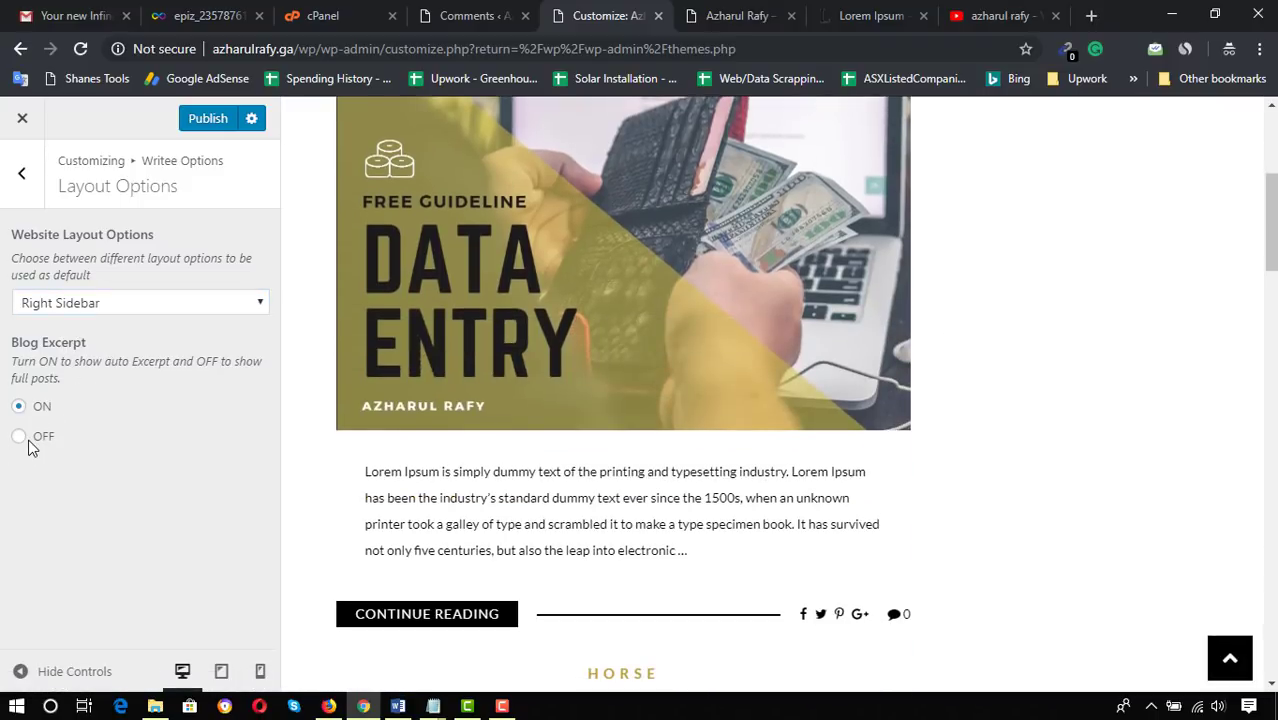
{"action": "left_click", "coordinate": [19, 437]}
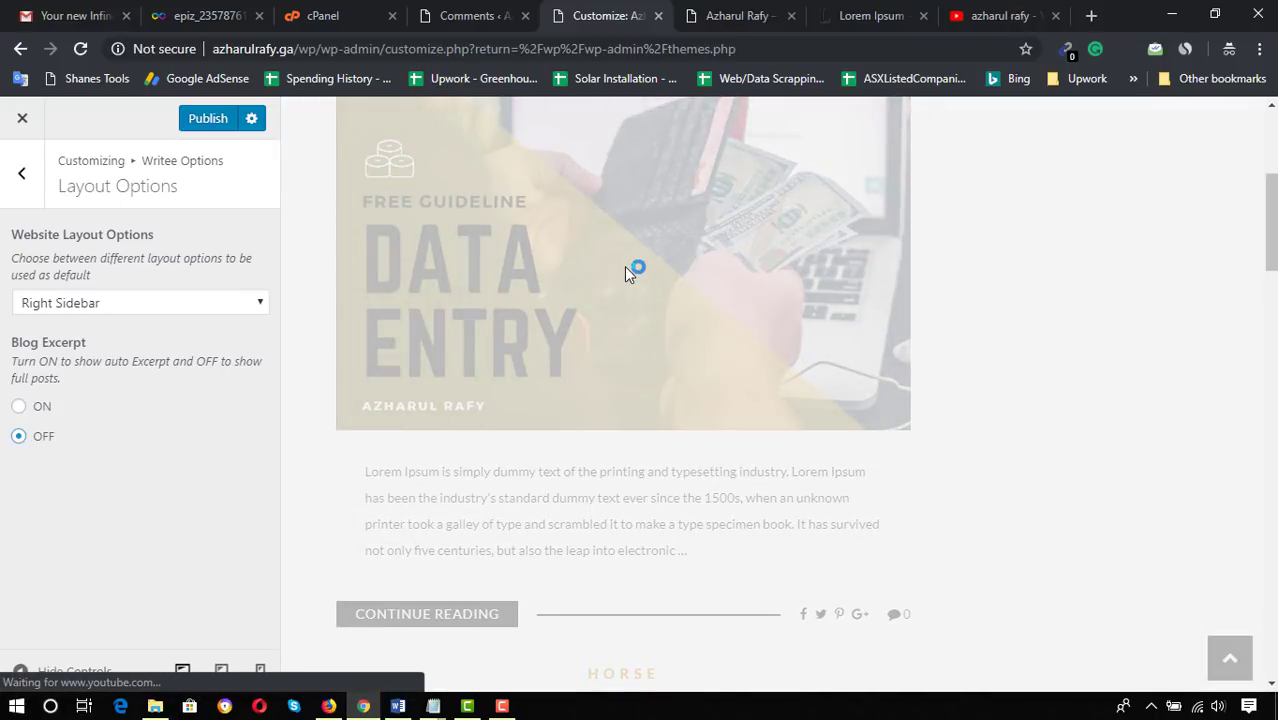
{"action": "scroll", "coordinate": [651, 450], "scroll_direction": "down", "scroll_amount": 5}
{"action": "scroll", "coordinate": [651, 454], "scroll_direction": "down", "scroll_amount": 15}
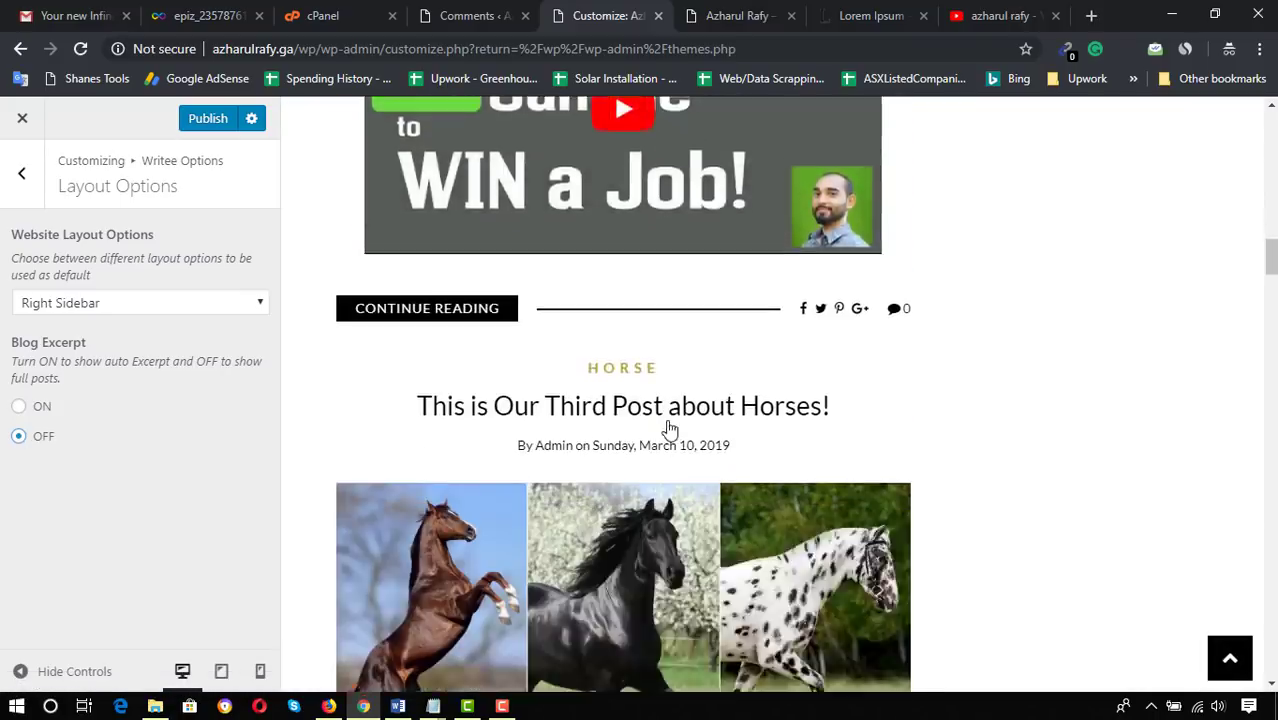
{"action": "scroll", "coordinate": [645, 425], "scroll_direction": "down", "scroll_amount": 20}
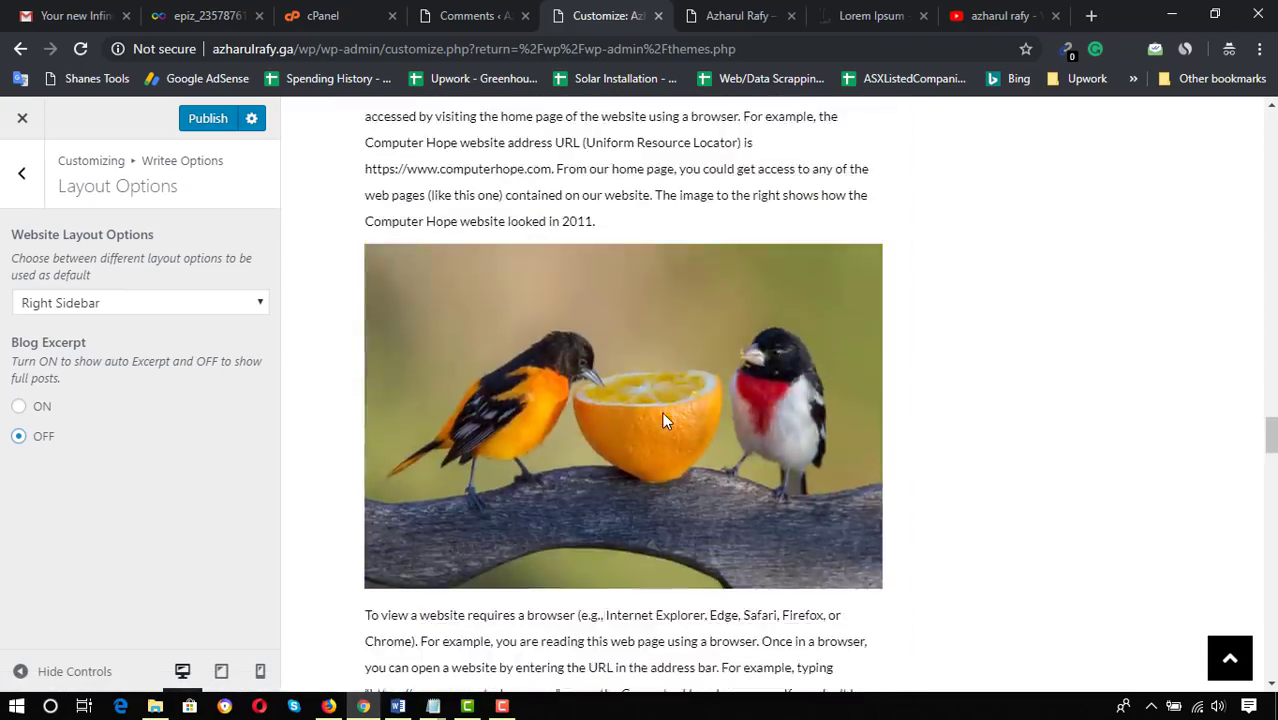
{"action": "scroll", "coordinate": [623, 420], "scroll_direction": "down", "scroll_amount": 10}
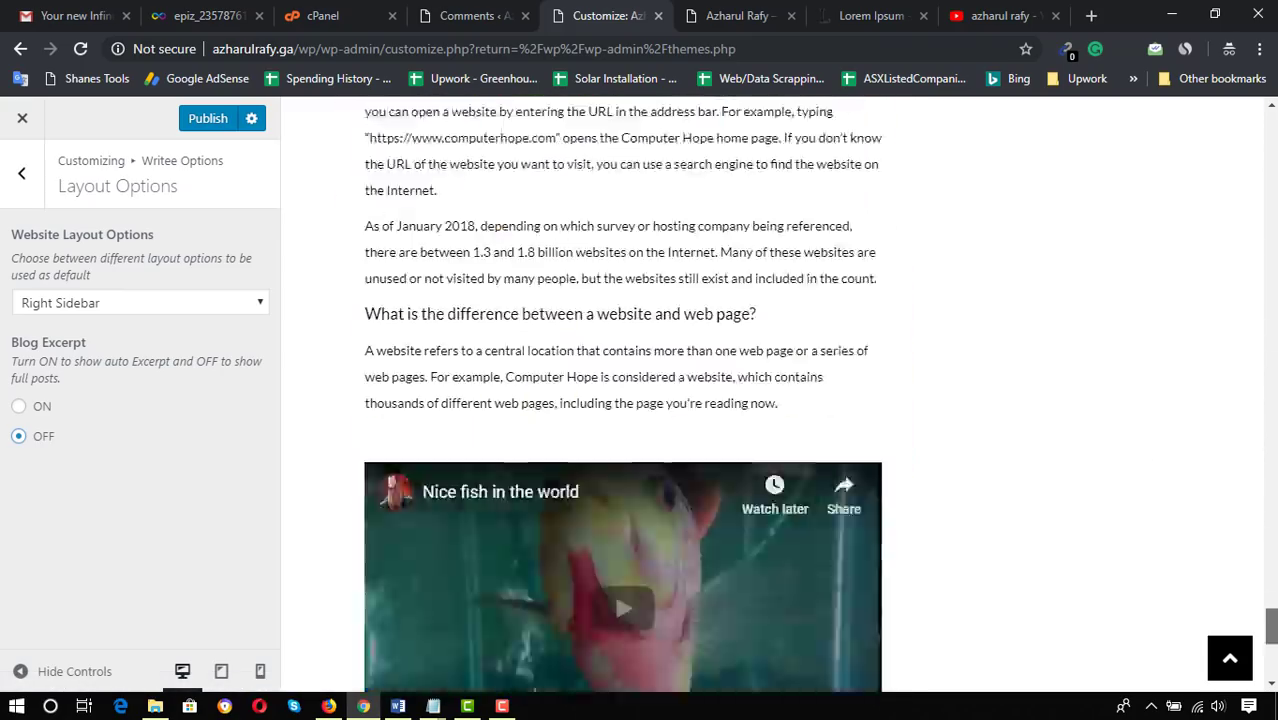
{"action": "scroll", "coordinate": [623, 420], "scroll_direction": "up", "scroll_amount": 8}
{"action": "scroll", "coordinate": [623, 400], "scroll_direction": "up", "scroll_amount": 20}
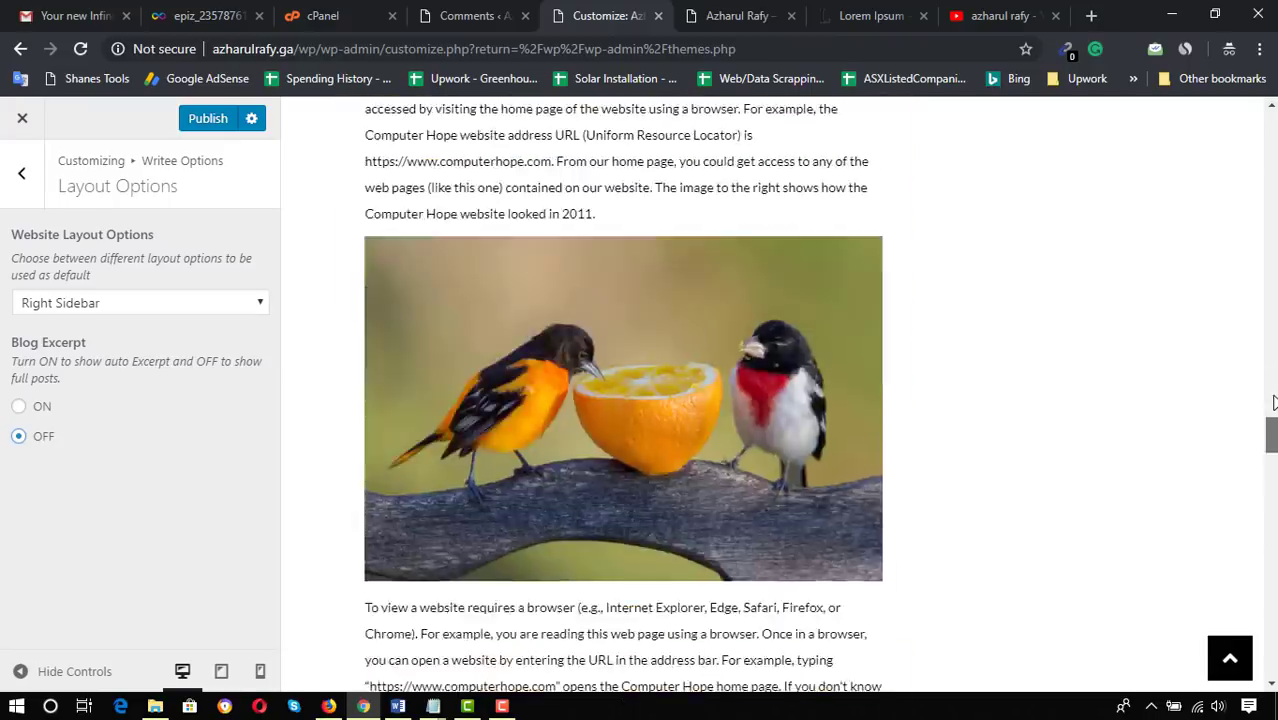
{"action": "scroll", "coordinate": [984, 402], "scroll_direction": "up", "scroll_amount": 4}
{"action": "scroll", "coordinate": [984, 402], "scroll_direction": "down", "scroll_amount": 4}
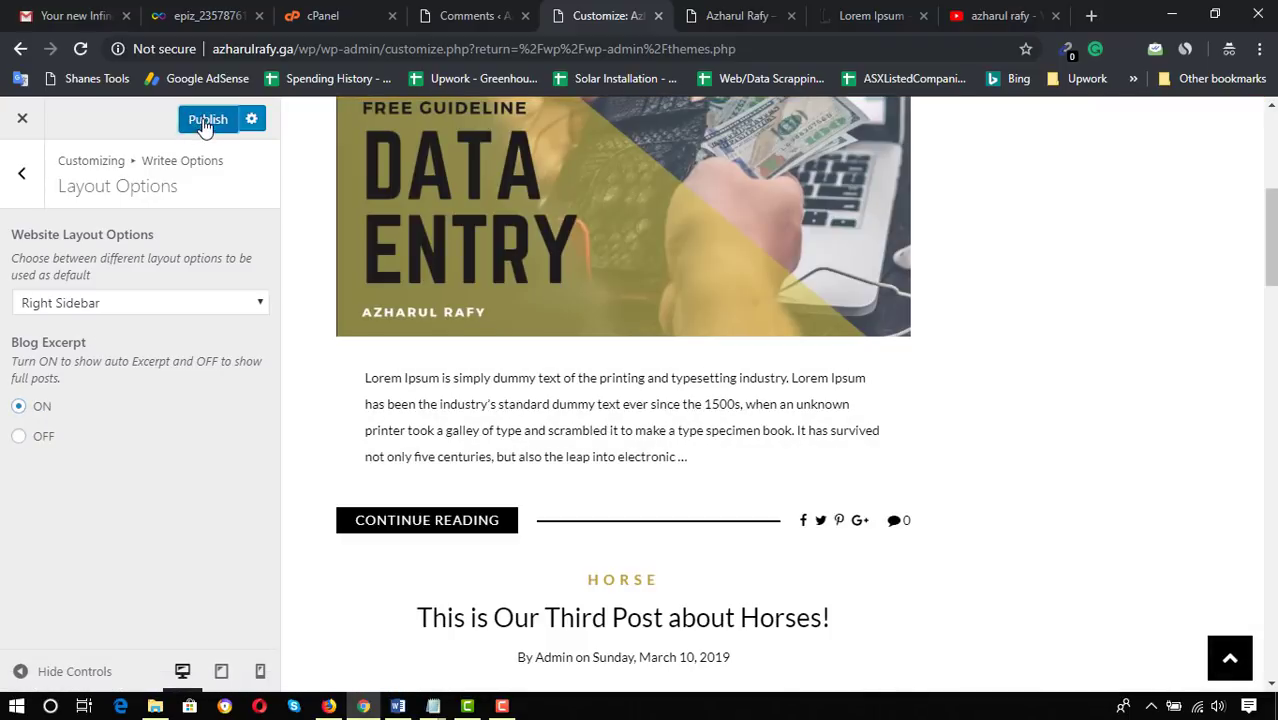
{"action": "left_click", "coordinate": [205, 122]}
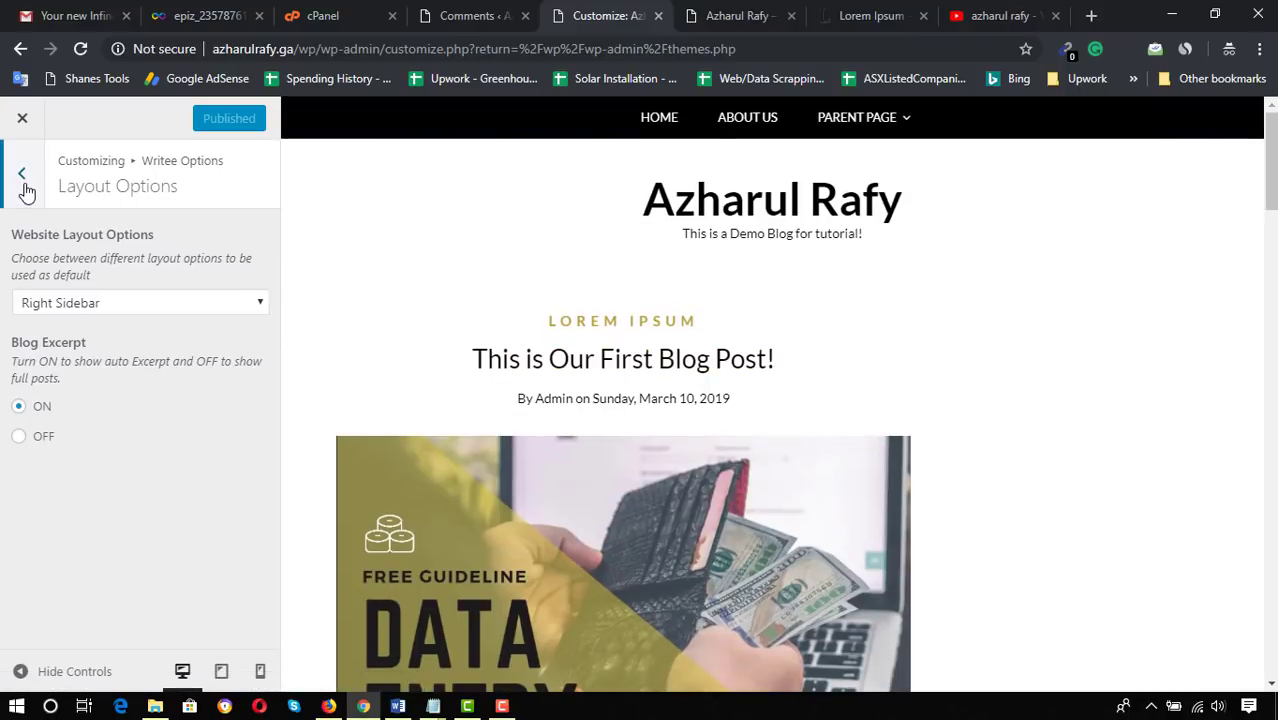
Go back to Writee Options, open Social Media Icons, and select the Facebook field.
{"action": "left_click", "coordinate": [22, 175]}
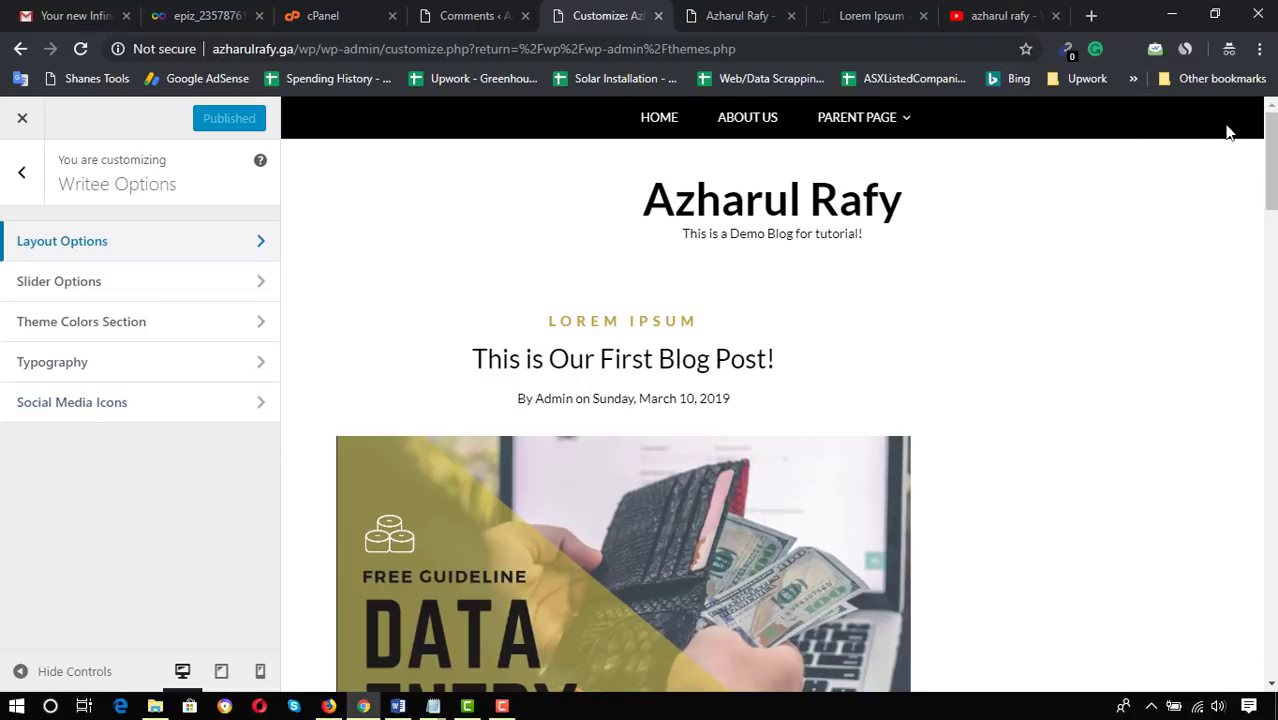
{"action": "left_click", "coordinate": [95, 422]}
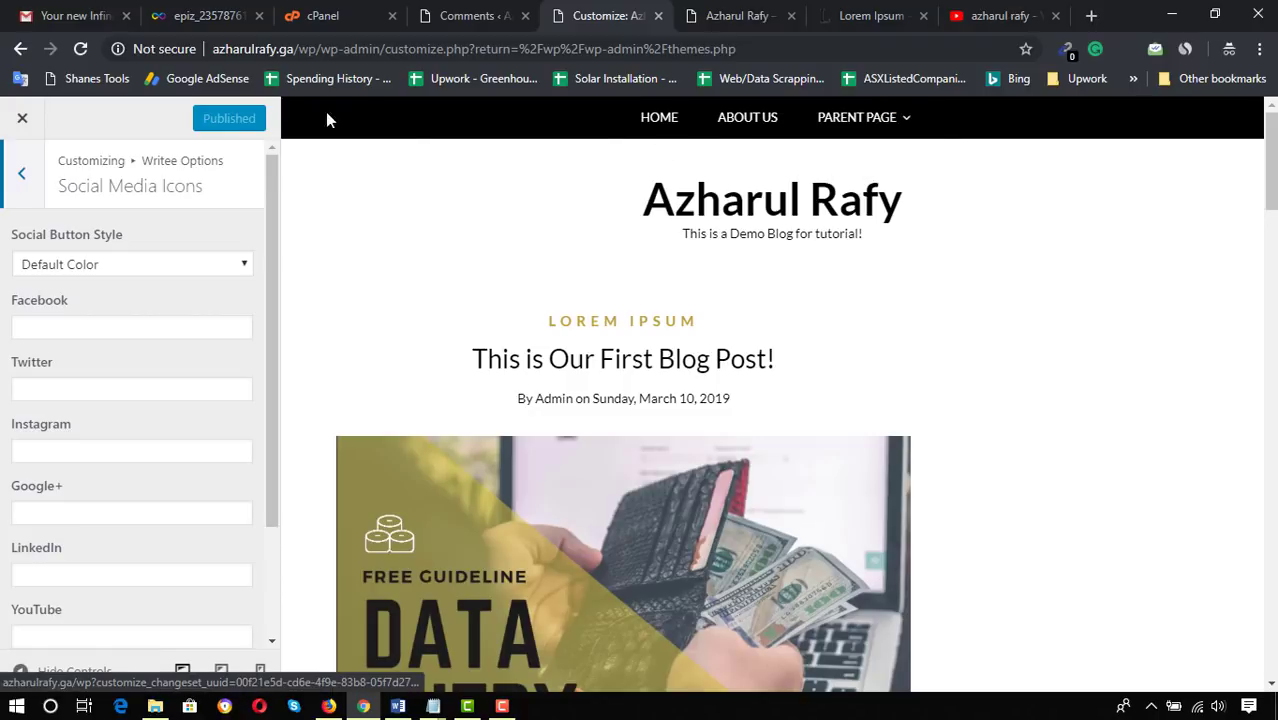
{"action": "left_click", "coordinate": [113, 334]}
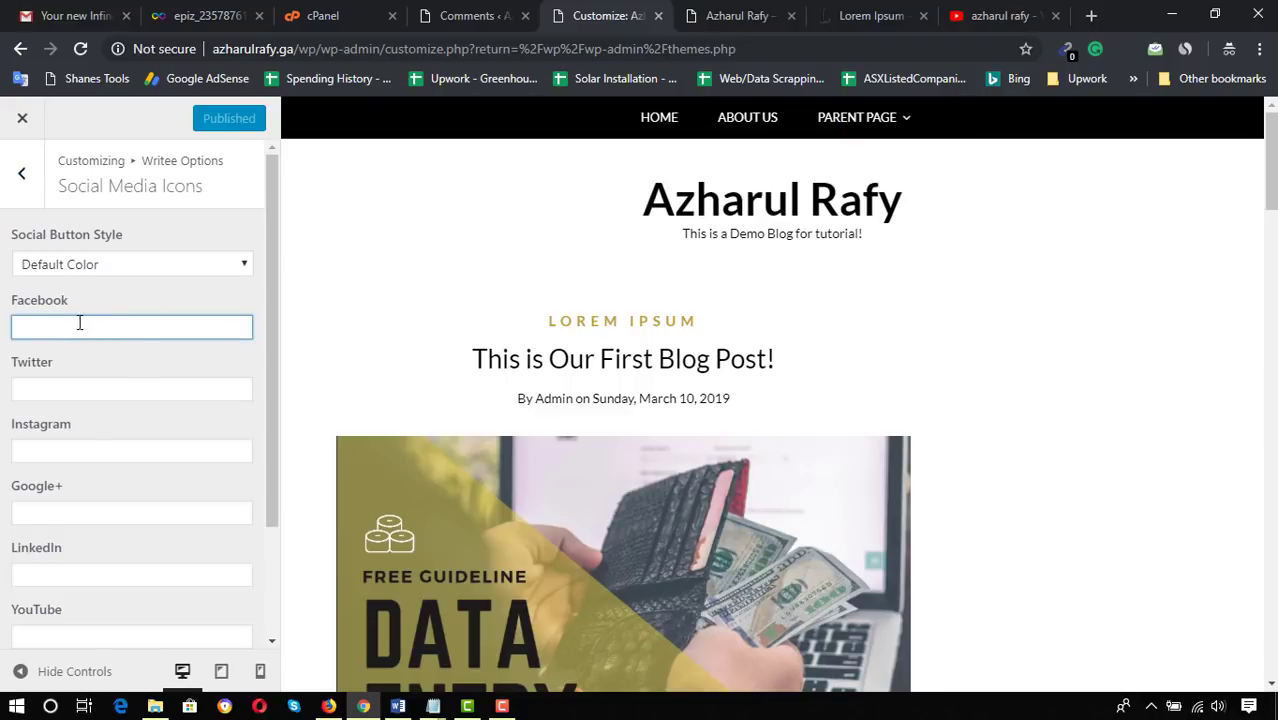
Search Google for the site owner's name in a new tab.
{"action": "left_click", "coordinate": [1096, 14]}
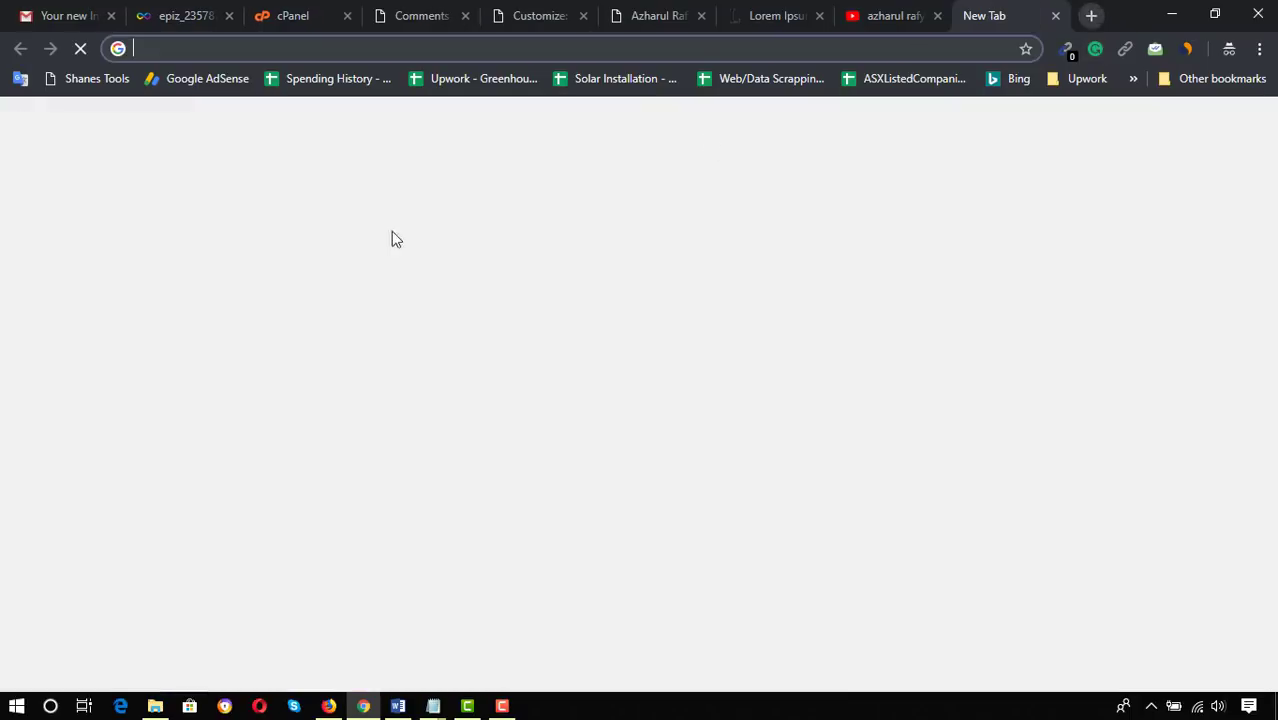
{"action": "type", "text": "a"}
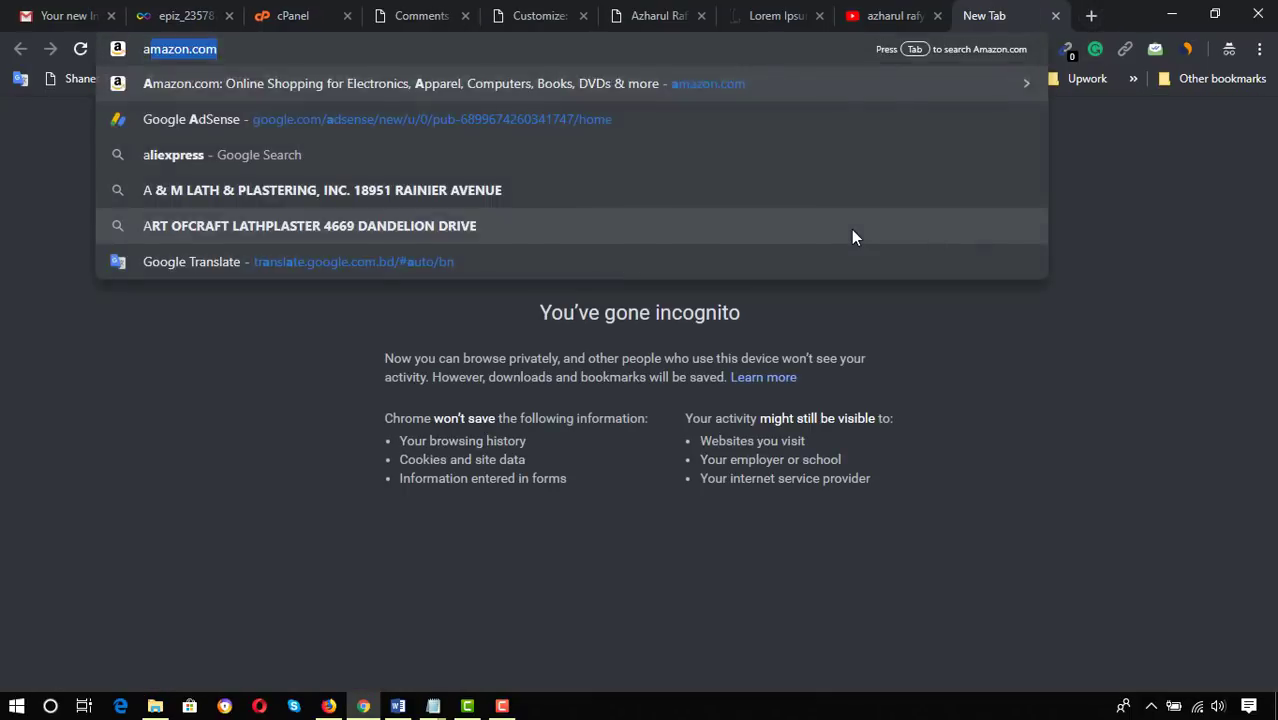
{"action": "type", "text": "zharul rafy"}
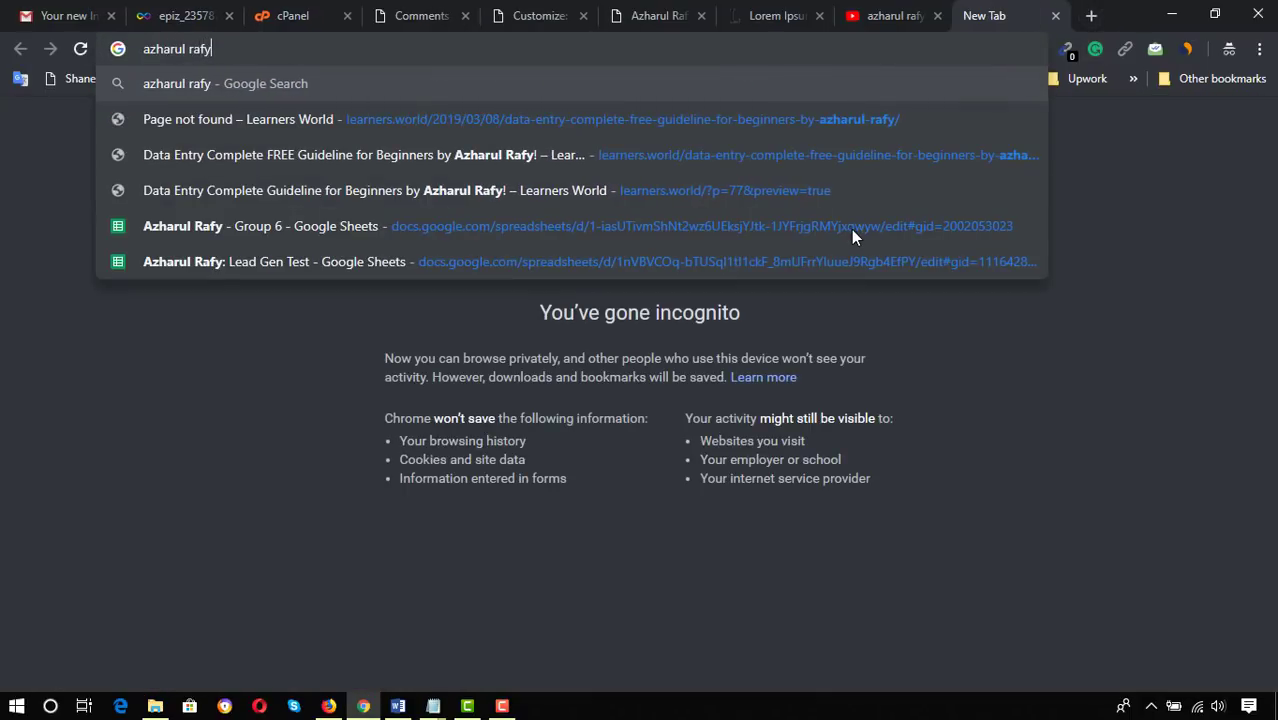
{"action": "key", "text": "Return"}
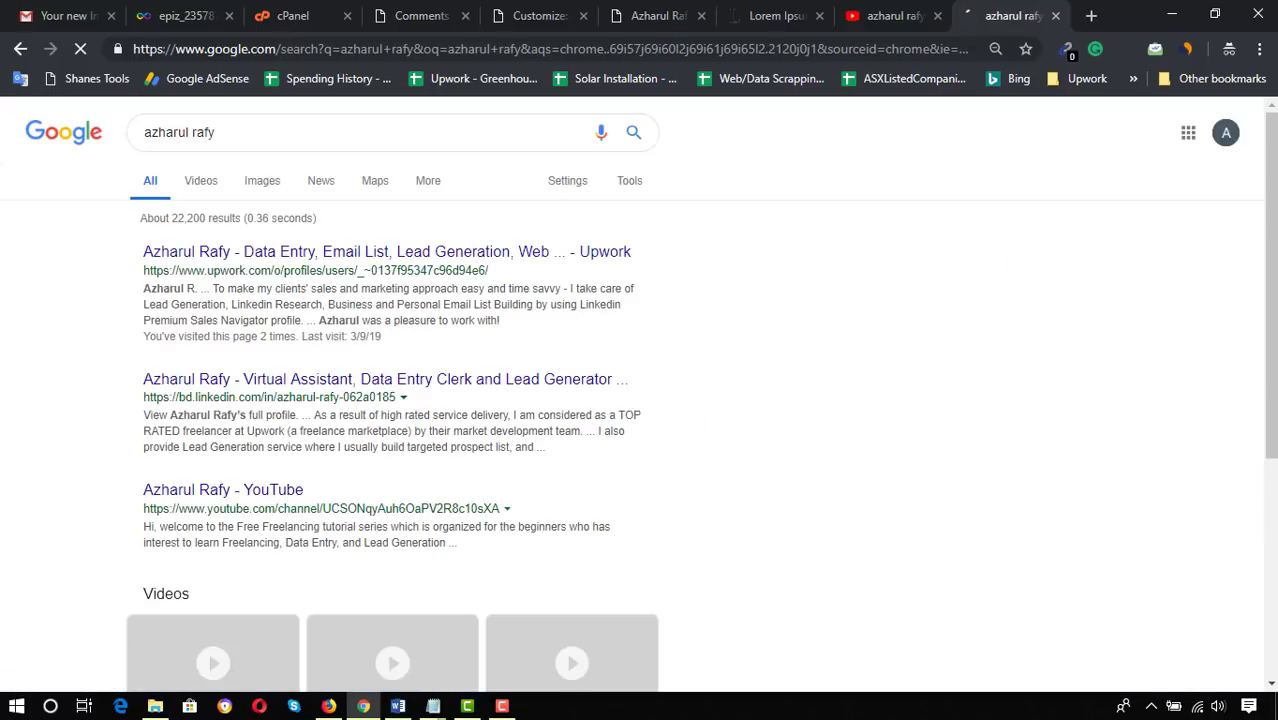
{"action": "scroll", "coordinate": [9, 562], "scroll_direction": "down", "scroll_amount": 3}
{"action": "scroll", "coordinate": [31, 537], "scroll_direction": "up", "scroll_amount": 3}
Open the owner's LinkedIn, YouTube, Facebook and Twitter results in new tabs.
{"action": "right_click", "coordinate": [242, 380]}
{"action": "left_click", "coordinate": [272, 386]}
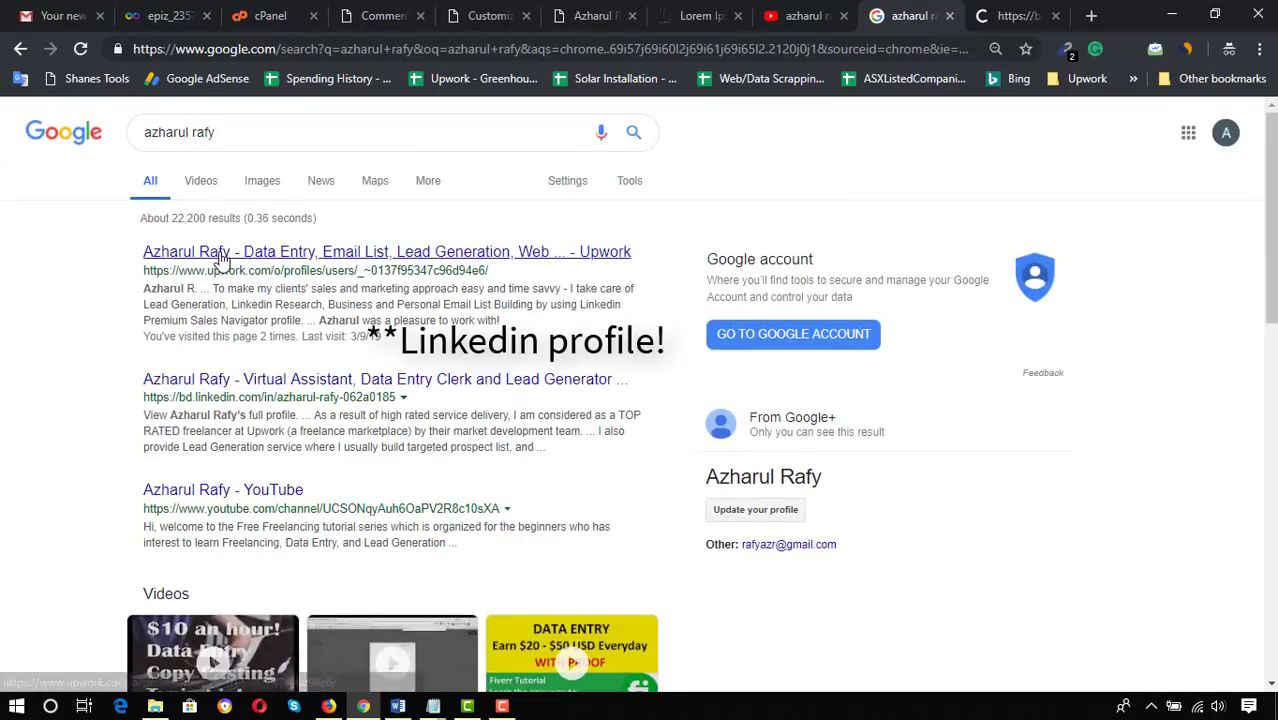
{"action": "scroll", "coordinate": [213, 482], "scroll_direction": "down", "scroll_amount": 2}
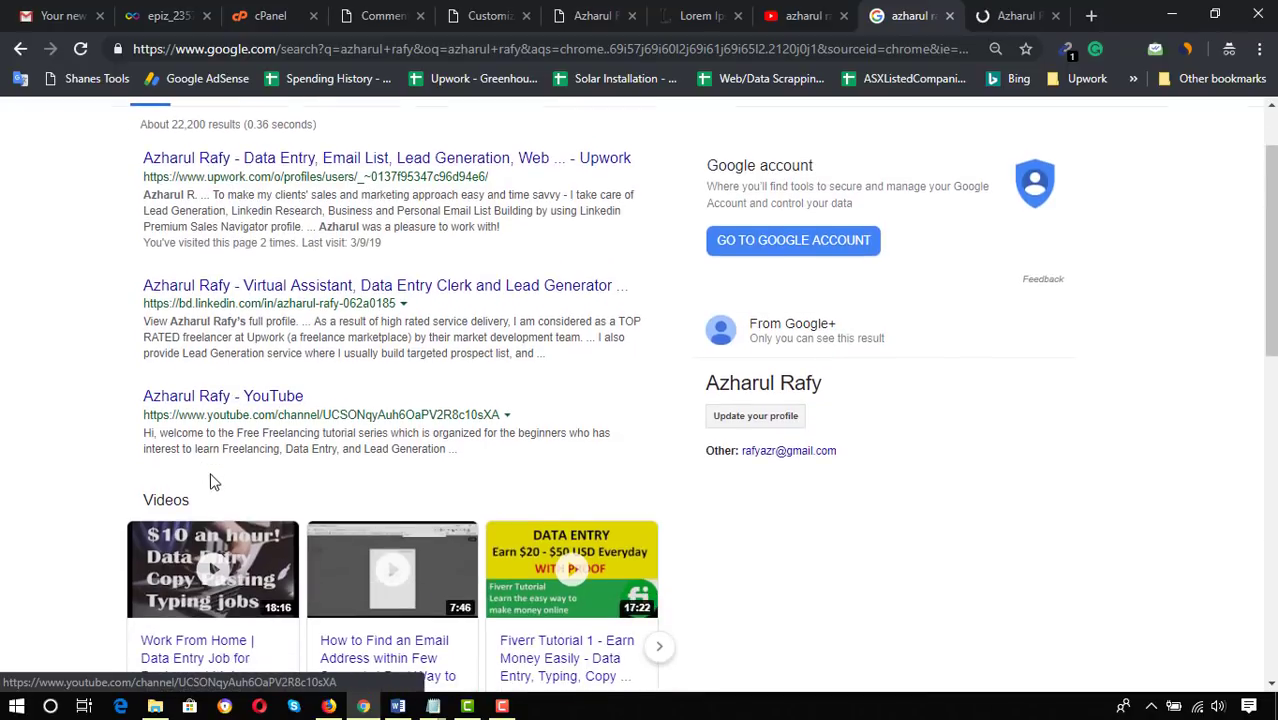
{"action": "right_click", "coordinate": [224, 396]}
{"action": "left_click", "coordinate": [288, 412]}
{"action": "scroll", "coordinate": [57, 450], "scroll_direction": "down", "scroll_amount": 3}
{"action": "scroll", "coordinate": [40, 440], "scroll_direction": "down", "scroll_amount": 5}
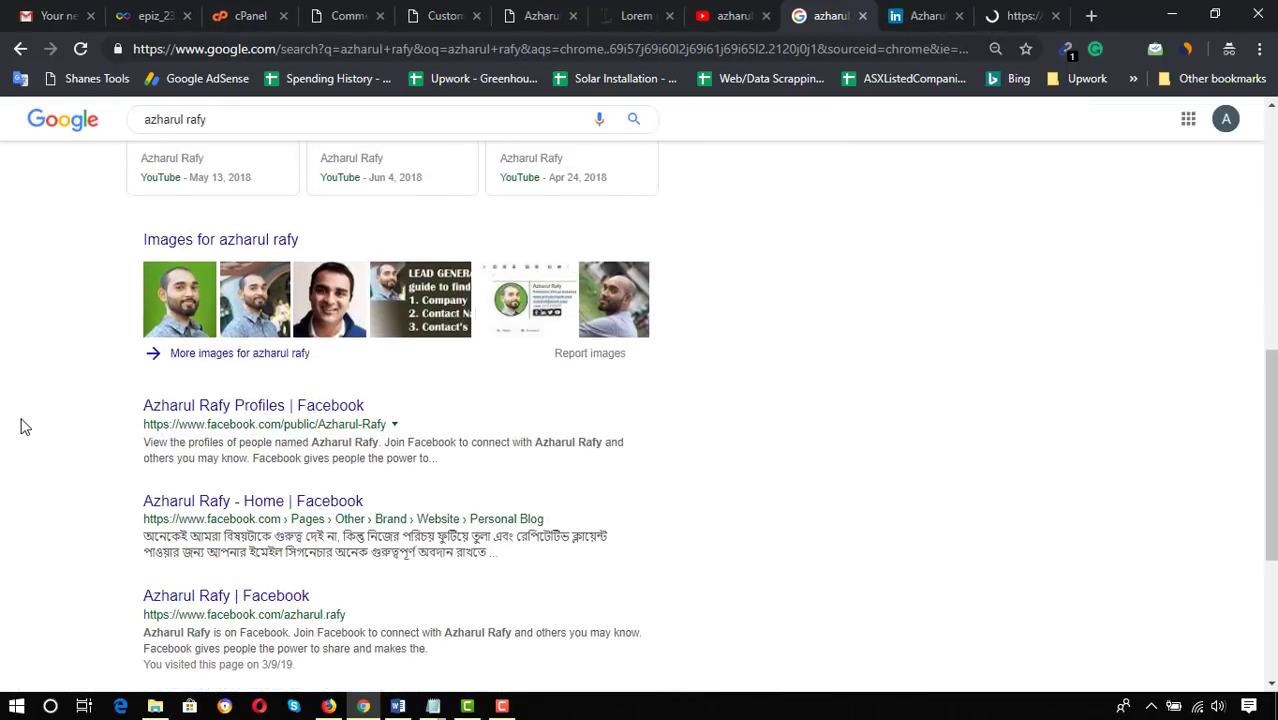
{"action": "right_click", "coordinate": [240, 220]}
{"action": "key", "text": "Escape"}
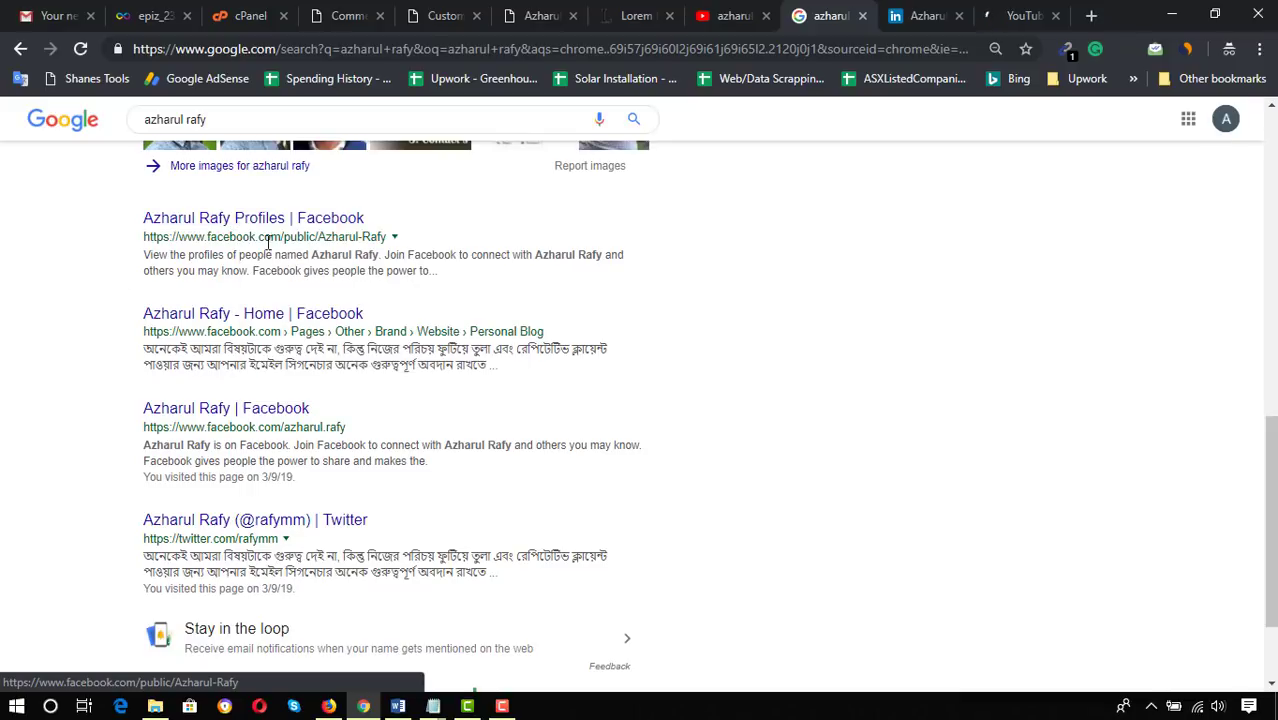
{"action": "scroll", "coordinate": [72, 356], "scroll_direction": "down", "scroll_amount": 1}
{"action": "right_click", "coordinate": [236, 331]}
{"action": "left_click", "coordinate": [287, 337]}
{"action": "right_click", "coordinate": [239, 441]}
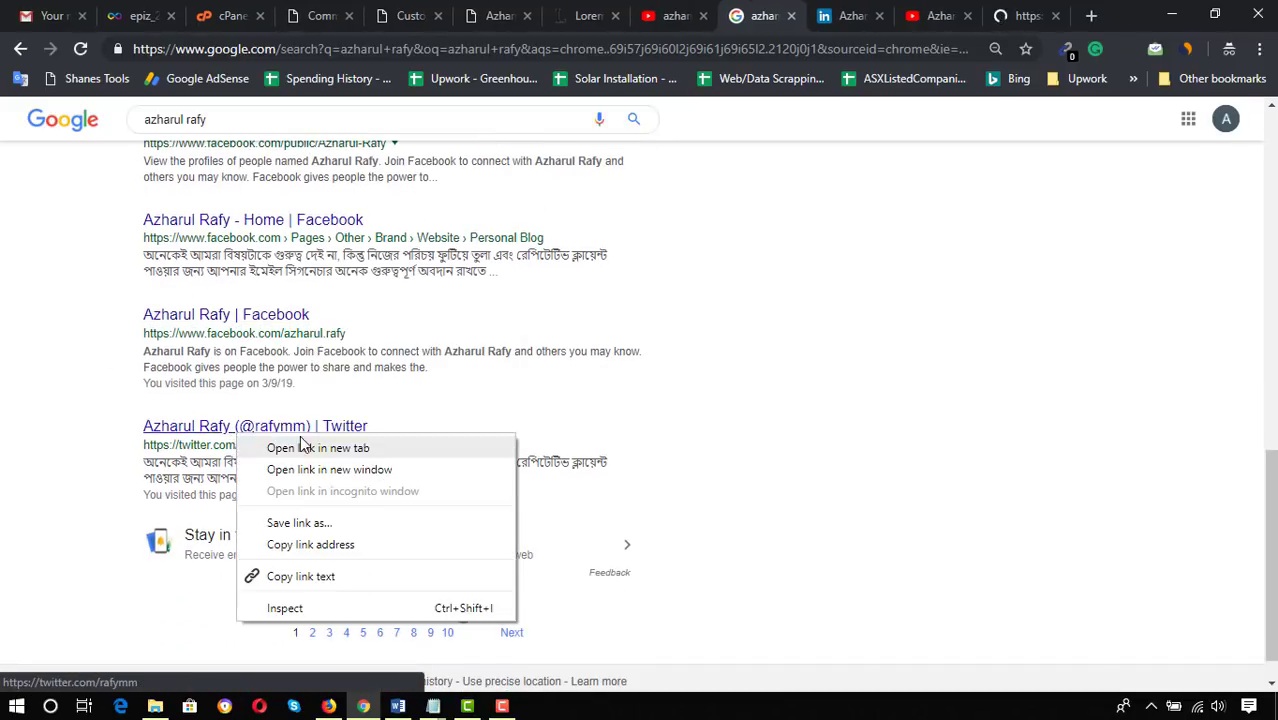
{"action": "left_click", "coordinate": [315, 447]}
View the LinkedIn profile tab, then return to the WordPress site tab.
{"action": "scroll", "coordinate": [848, 250], "scroll_direction": "up", "scroll_amount": 10}
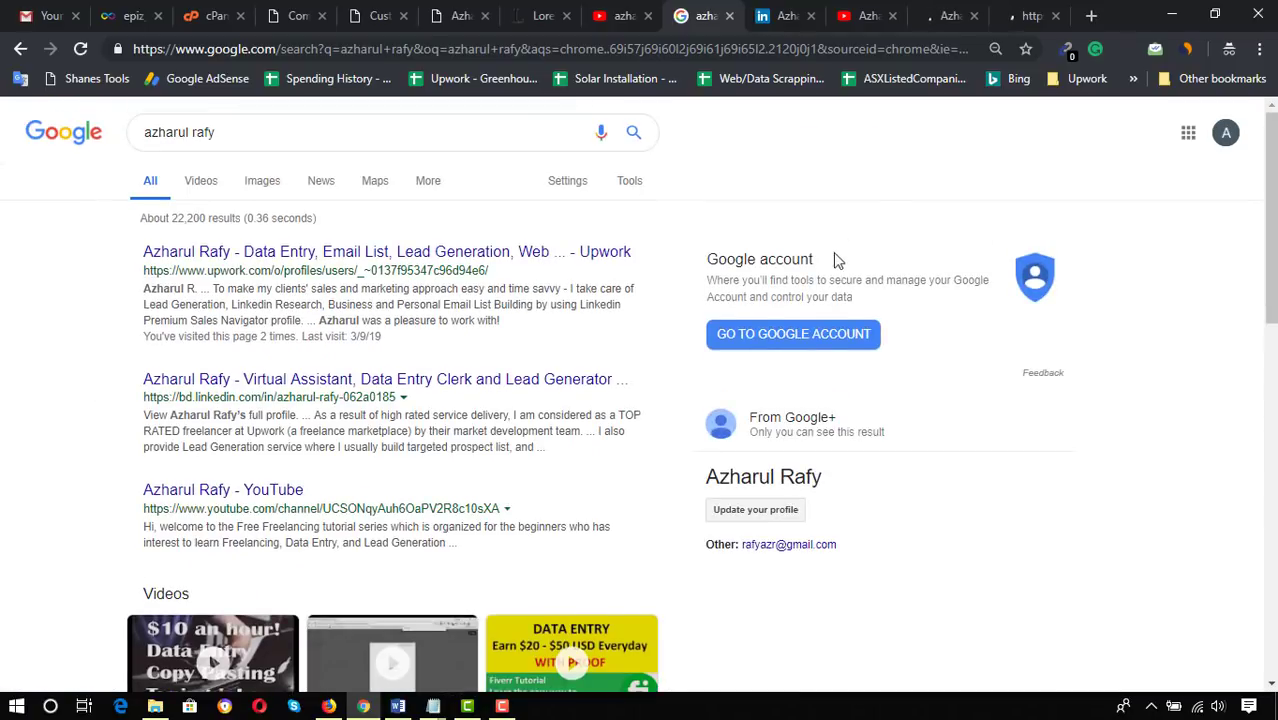
{"action": "scroll", "coordinate": [593, 331], "scroll_direction": "down", "scroll_amount": 2}
{"action": "scroll", "coordinate": [770, 191], "scroll_direction": "up", "scroll_amount": 2}
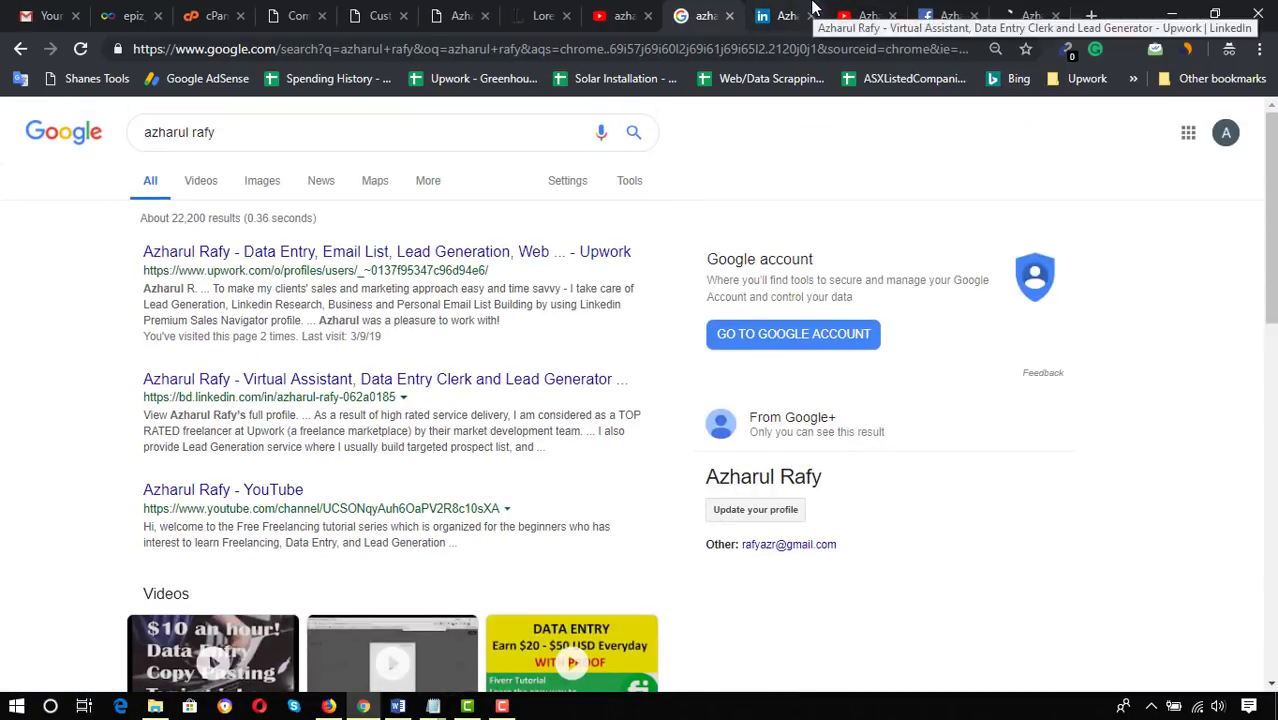
{"action": "left_click", "coordinate": [813, 10]}
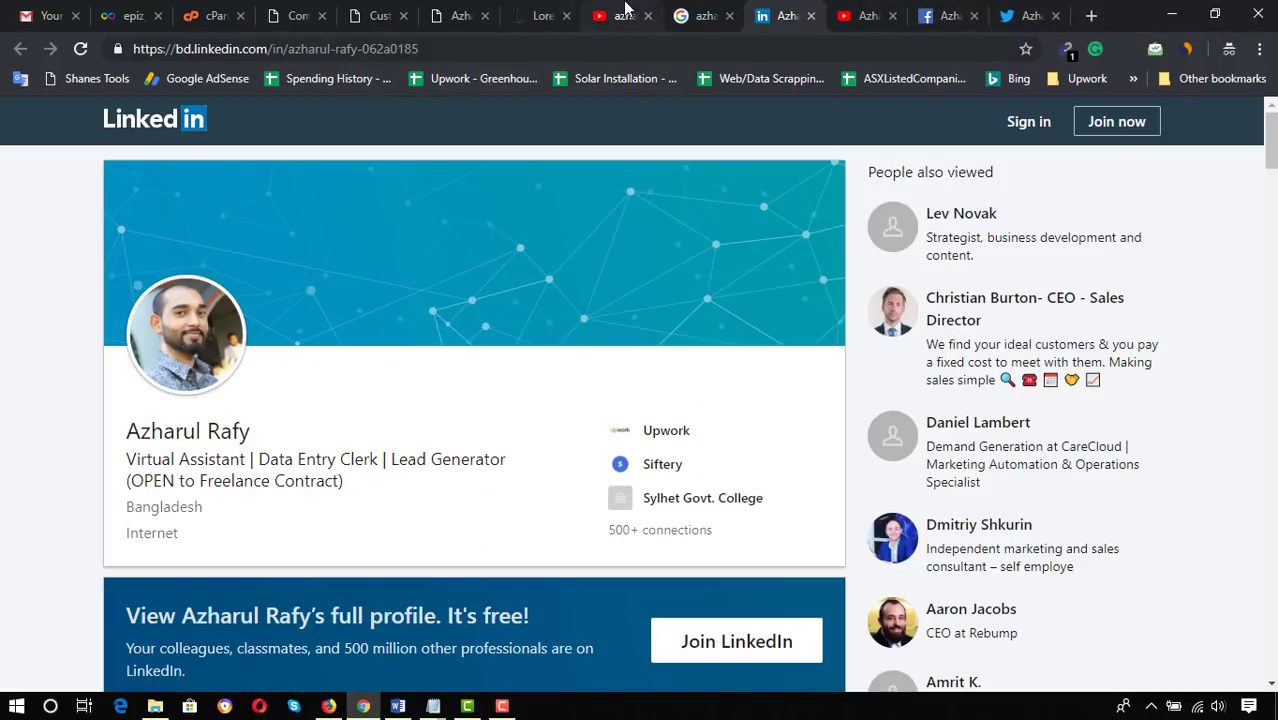
{"action": "left_click", "coordinate": [476, 10]}
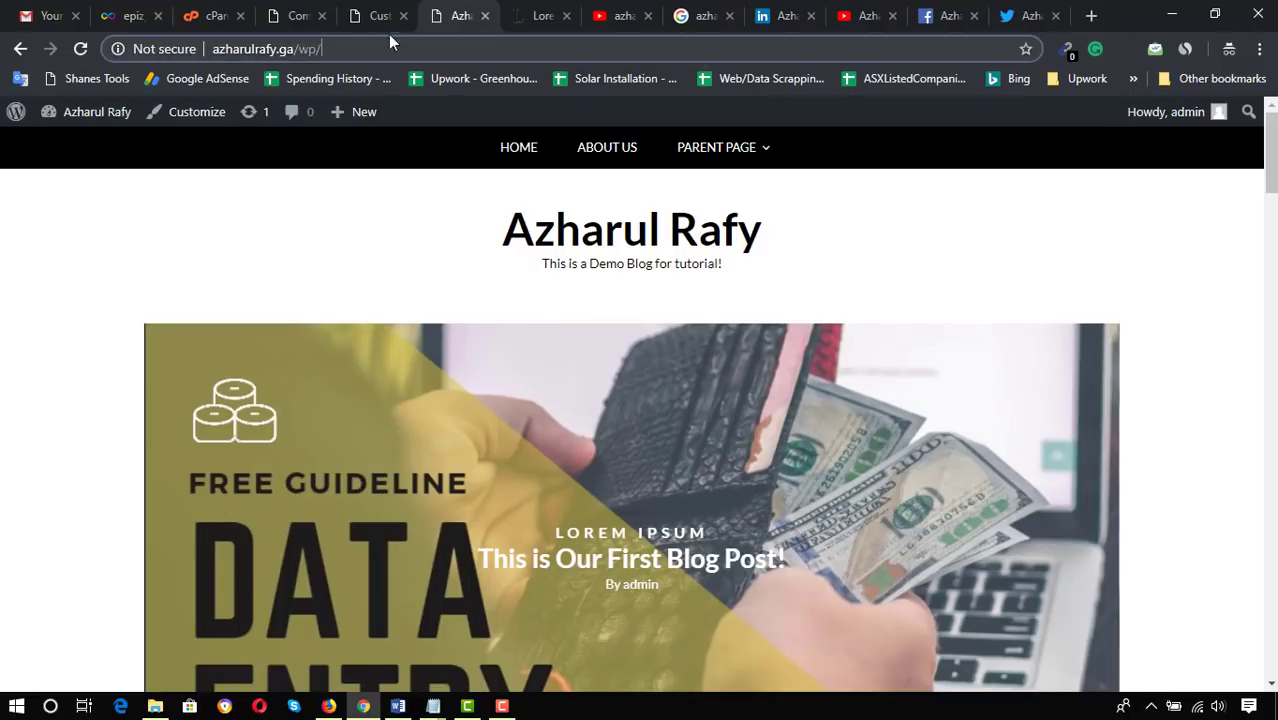
Paste the Facebook profile URL into the Facebook social icon field.
{"action": "left_click", "coordinate": [380, 15]}
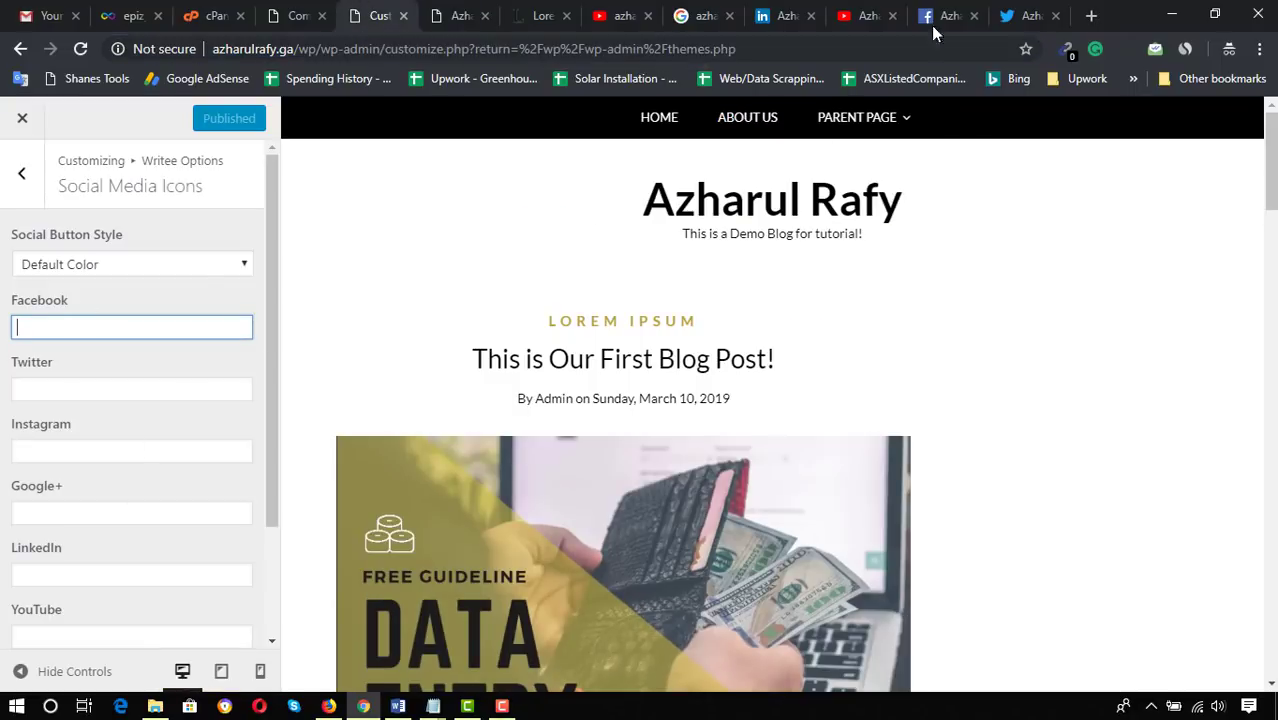
{"action": "left_click", "coordinate": [945, 15]}
{"action": "left_click", "coordinate": [540, 48]}
{"action": "key", "text": "ctrl+x"}
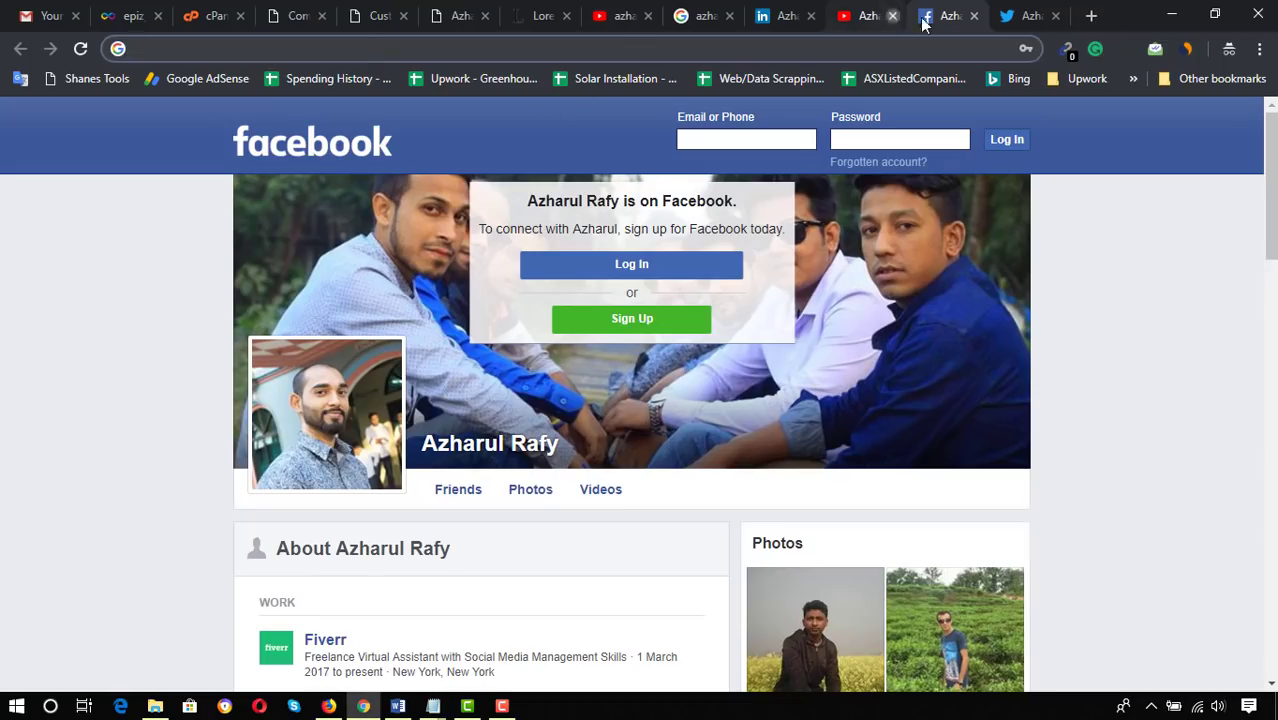
{"action": "left_click", "coordinate": [973, 15]}
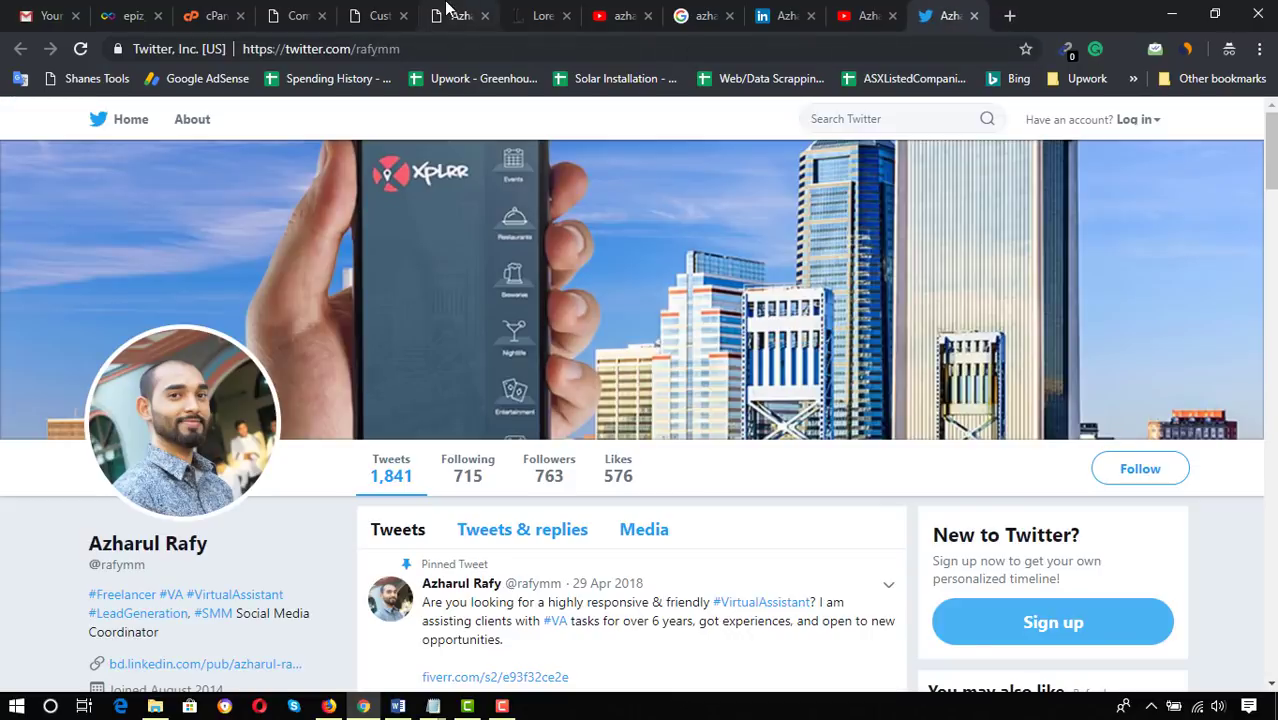
{"action": "left_click", "coordinate": [447, 12]}
{"action": "left_click", "coordinate": [400, 14]}
{"action": "left_click", "coordinate": [170, 328]}
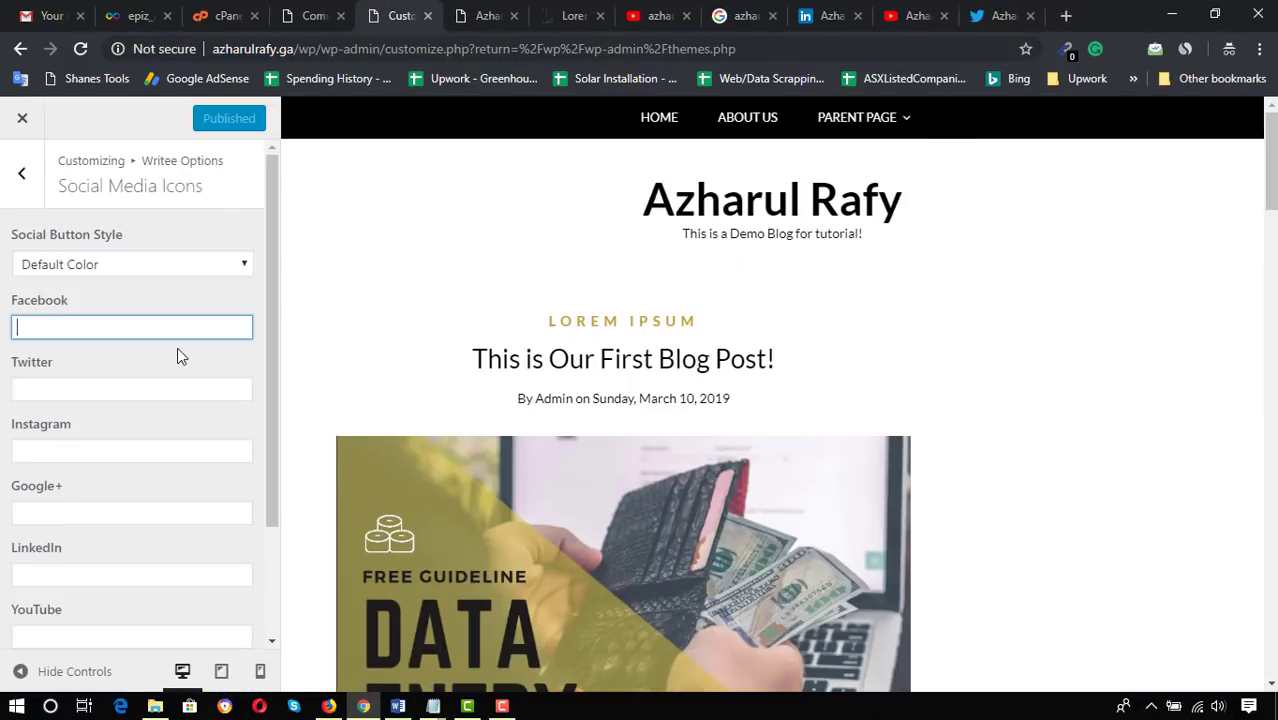
{"action": "key", "text": "ctrl+v"}
Paste the Twitter profile URL into the Twitter social icon field.
{"action": "left_click", "coordinate": [77, 390]}
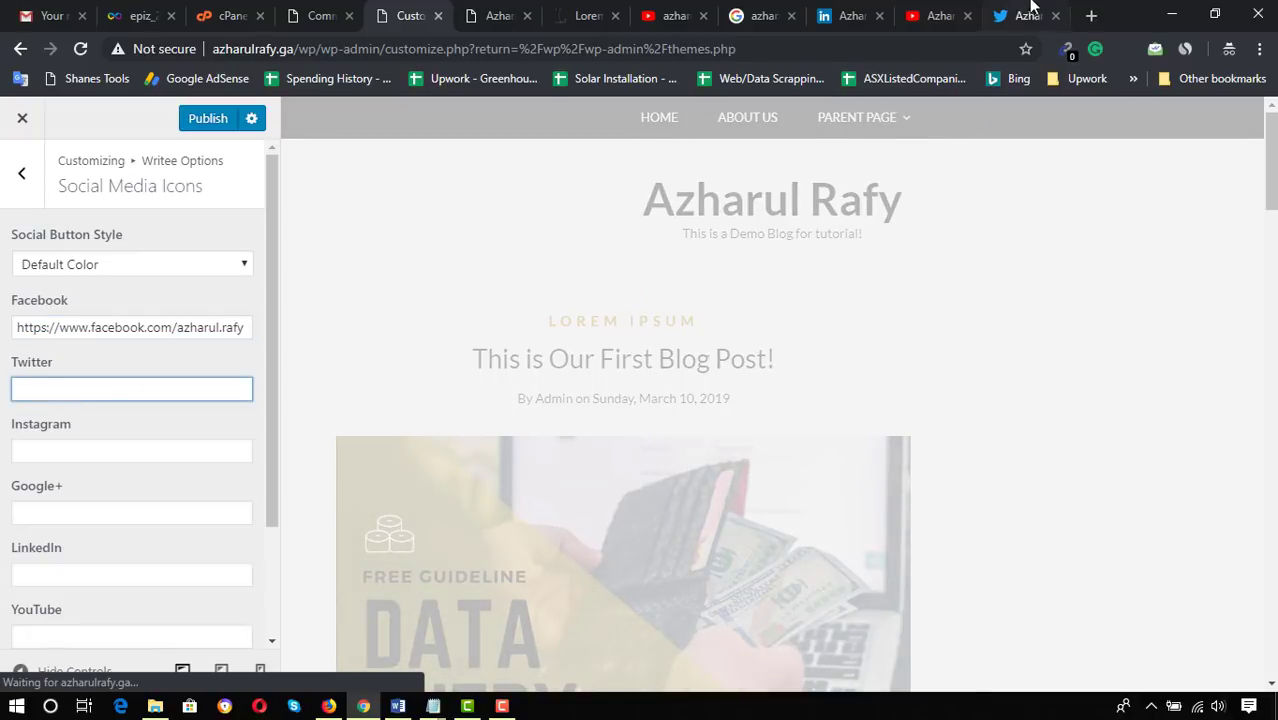
{"action": "left_click", "coordinate": [1025, 15]}
{"action": "left_click", "coordinate": [322, 48]}
{"action": "key", "text": "ctrl+x"}
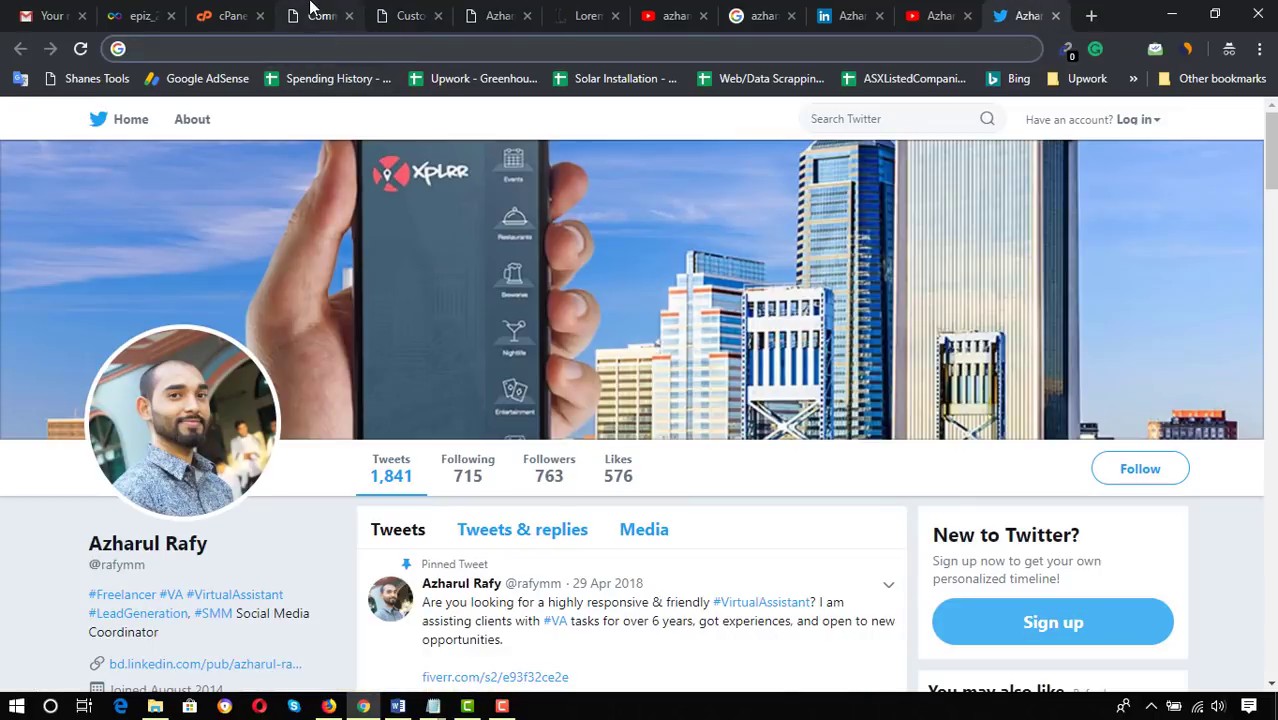
{"action": "left_click", "coordinate": [410, 14]}
{"action": "key", "text": "ctrl+v"}
Paste the YouTube channel URL into the YouTube social icon field.
{"action": "left_click", "coordinate": [86, 452]}
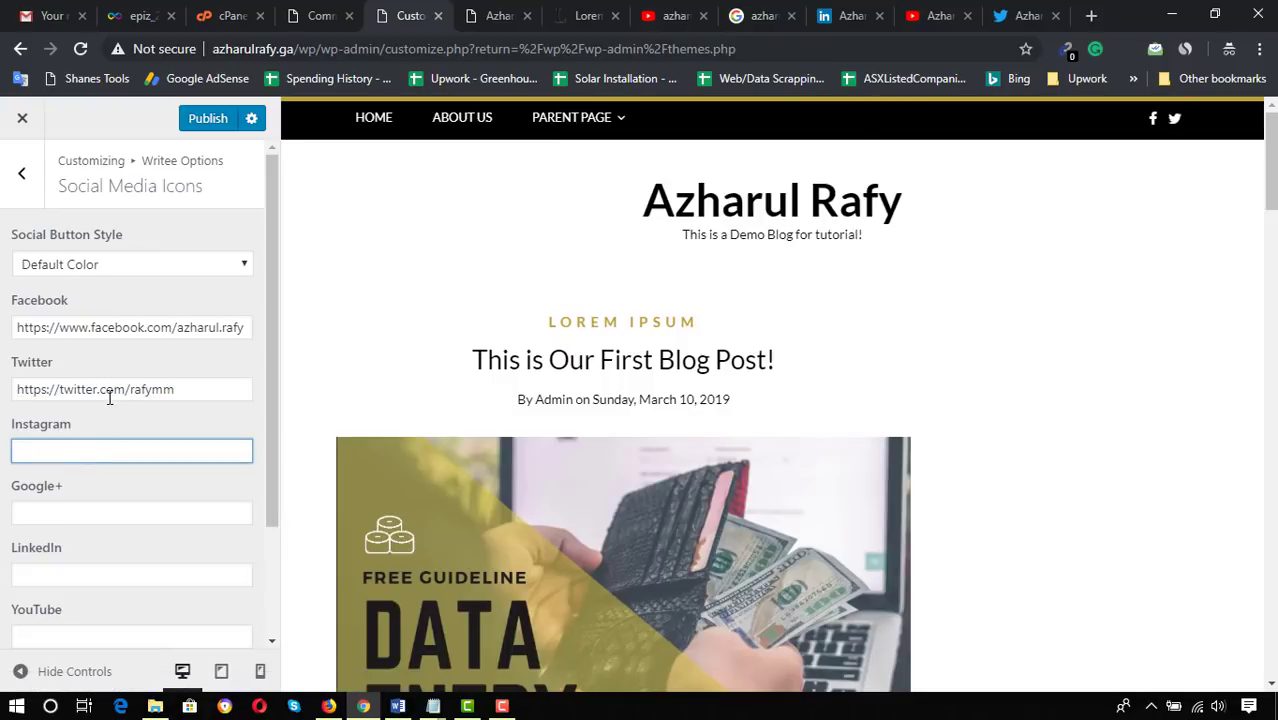
{"action": "scroll", "coordinate": [147, 452], "scroll_direction": "down", "scroll_amount": 2}
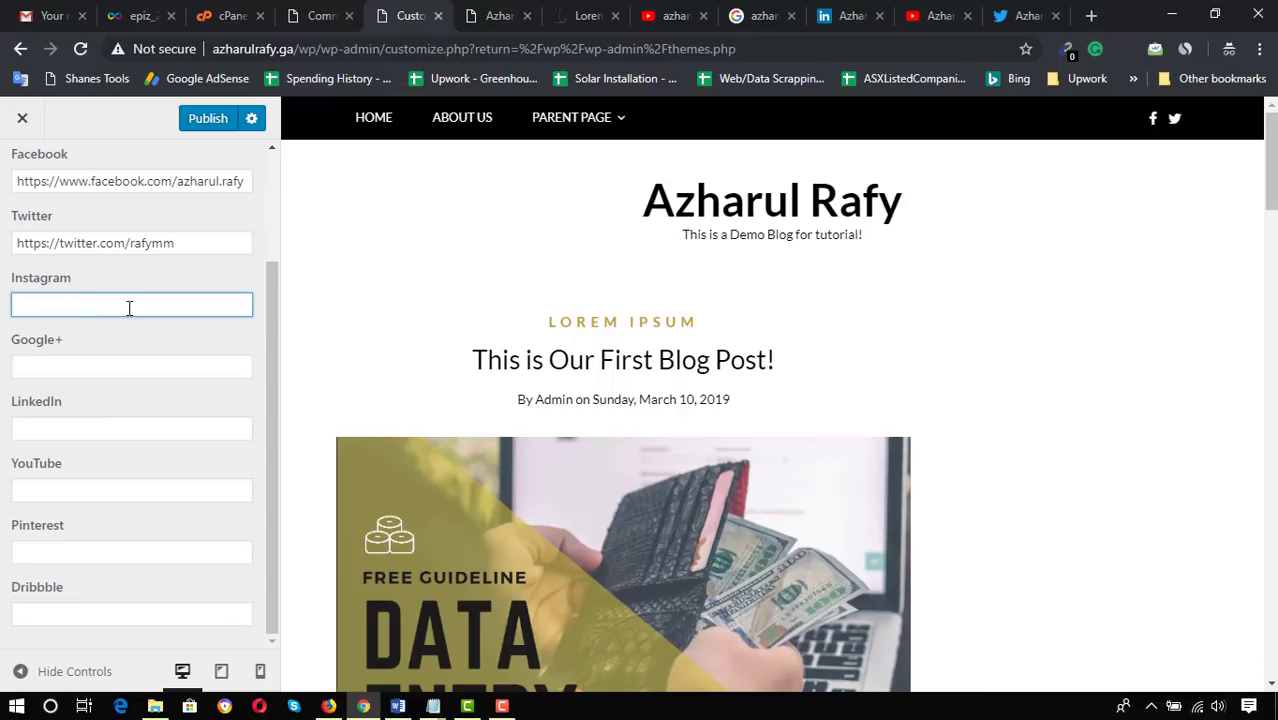
{"action": "left_click", "coordinate": [72, 425]}
{"action": "left_click", "coordinate": [1022, 15]}
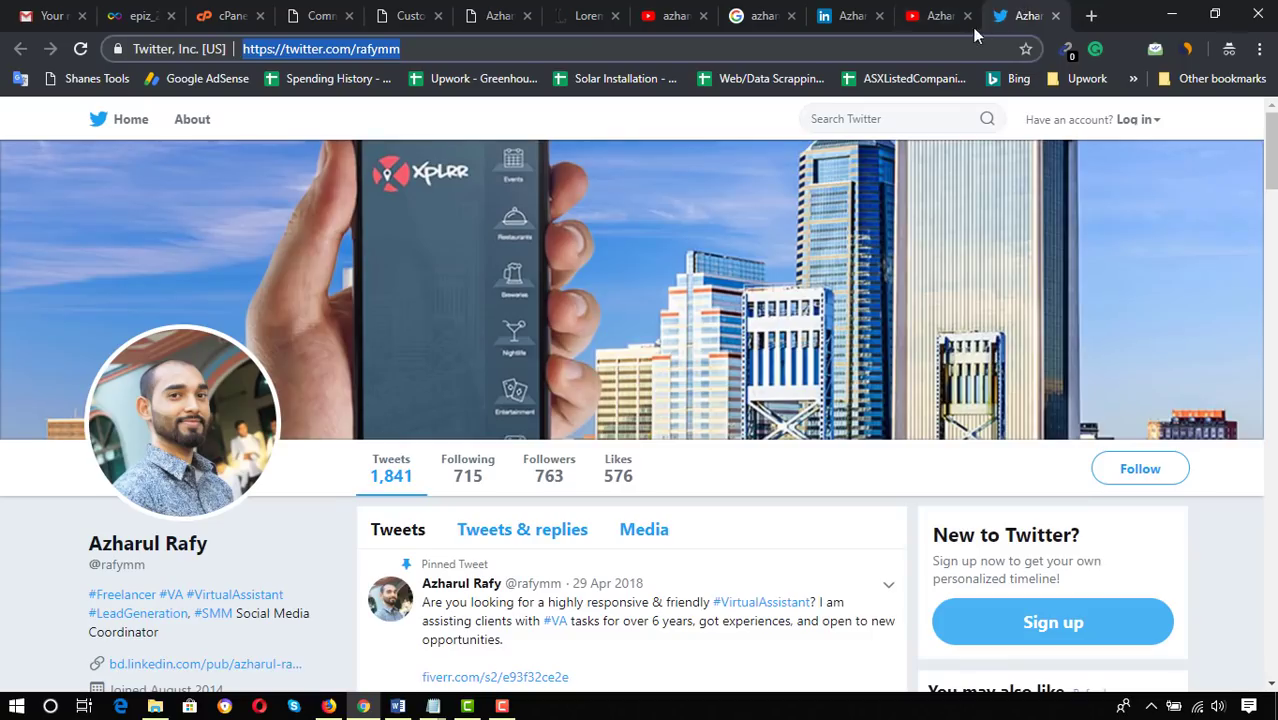
{"action": "key", "text": "ctrl+w"}
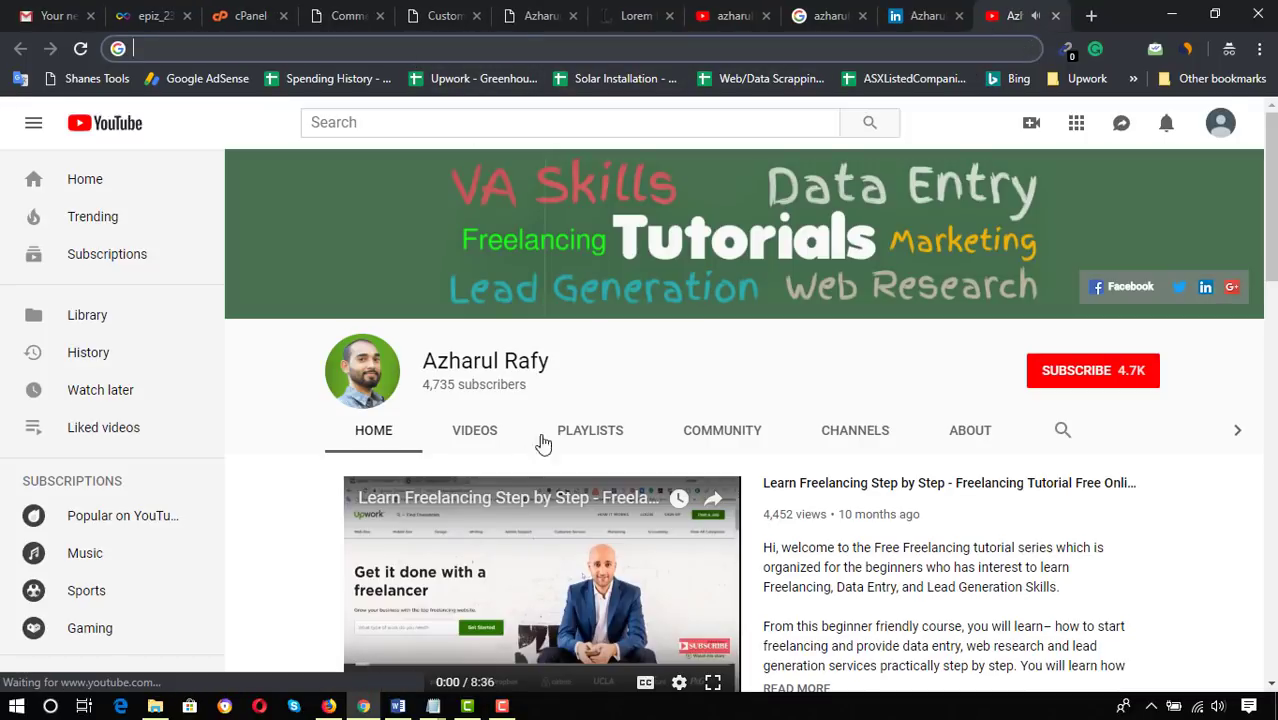
{"action": "left_click", "coordinate": [590, 535]}
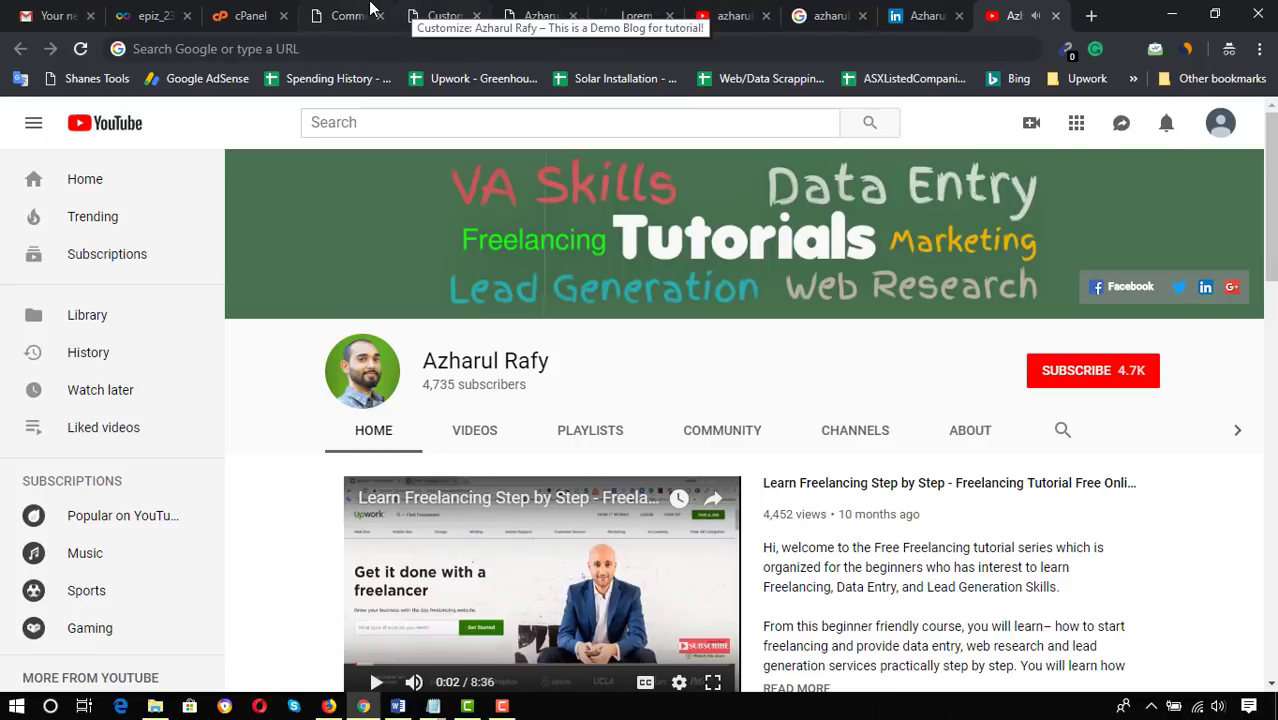
{"action": "left_click", "coordinate": [440, 15]}
{"action": "left_click", "coordinate": [92, 482]}
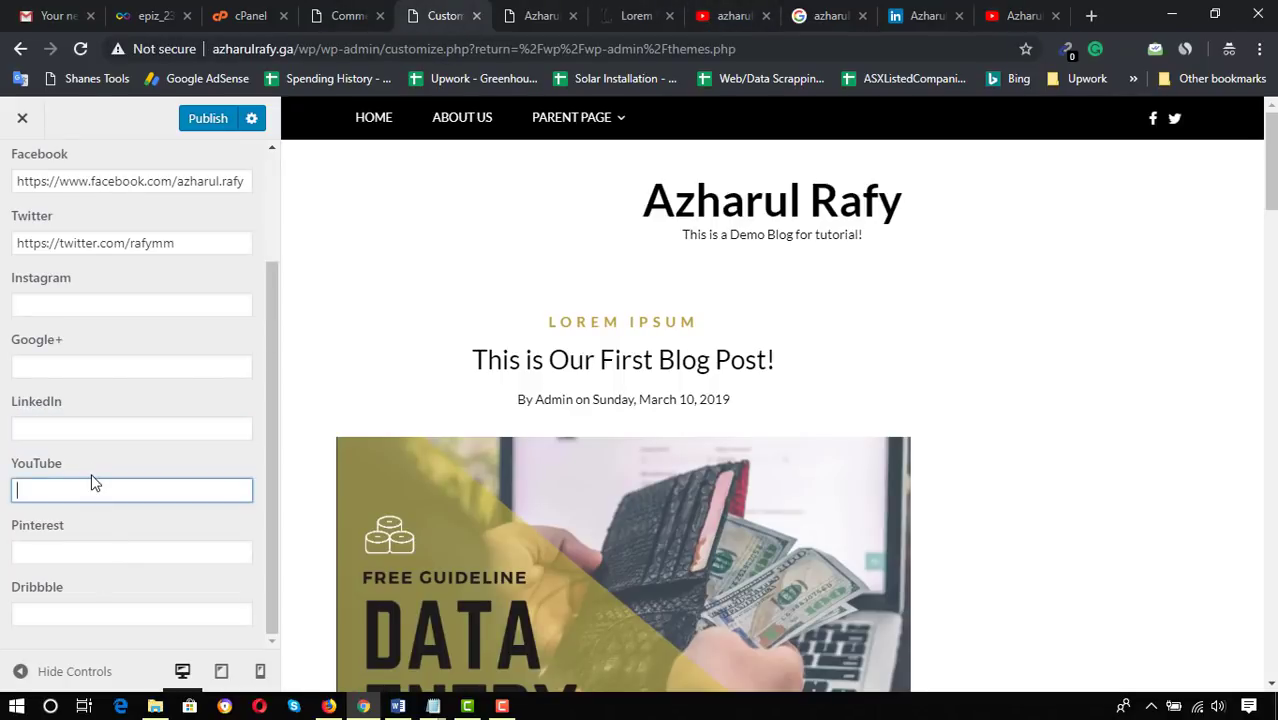
{"action": "key", "text": "ctrl+v"}
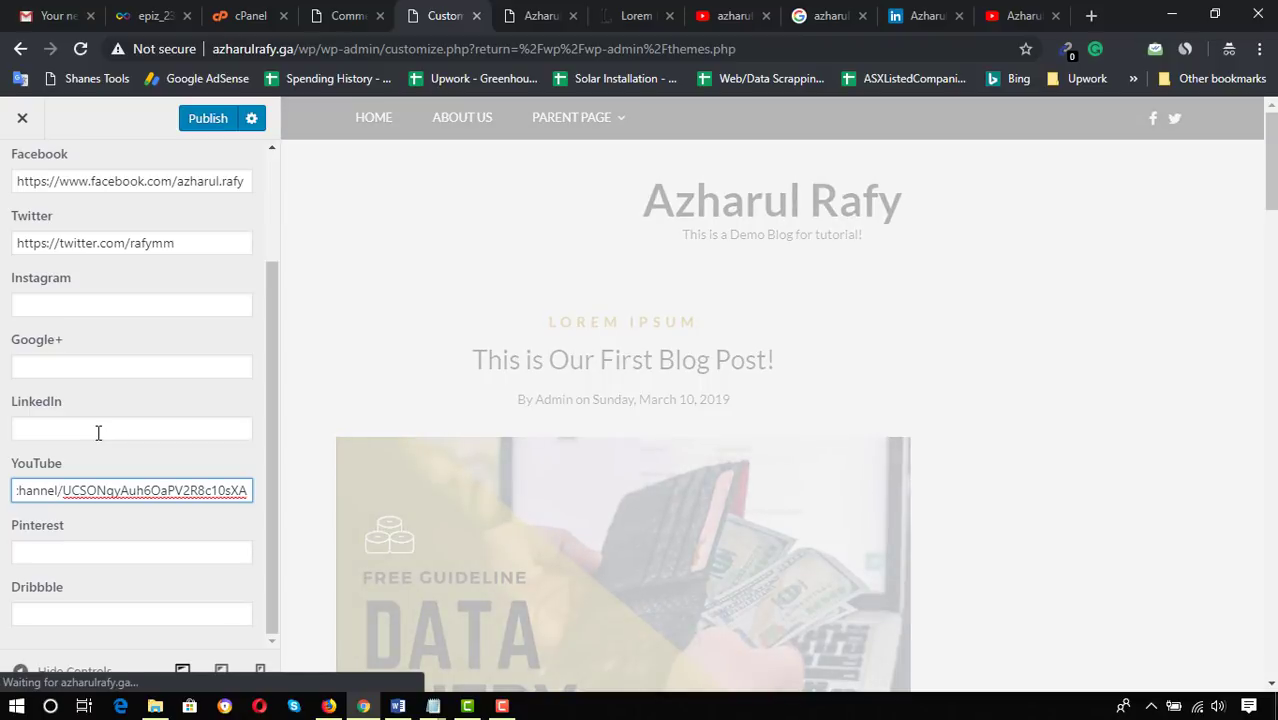
Paste the LinkedIn profile URL into the LinkedIn social icon field.
{"action": "left_click", "coordinate": [97, 430]}
{"action": "left_click", "coordinate": [1021, 15]}
{"action": "left_click", "coordinate": [1055, 15]}
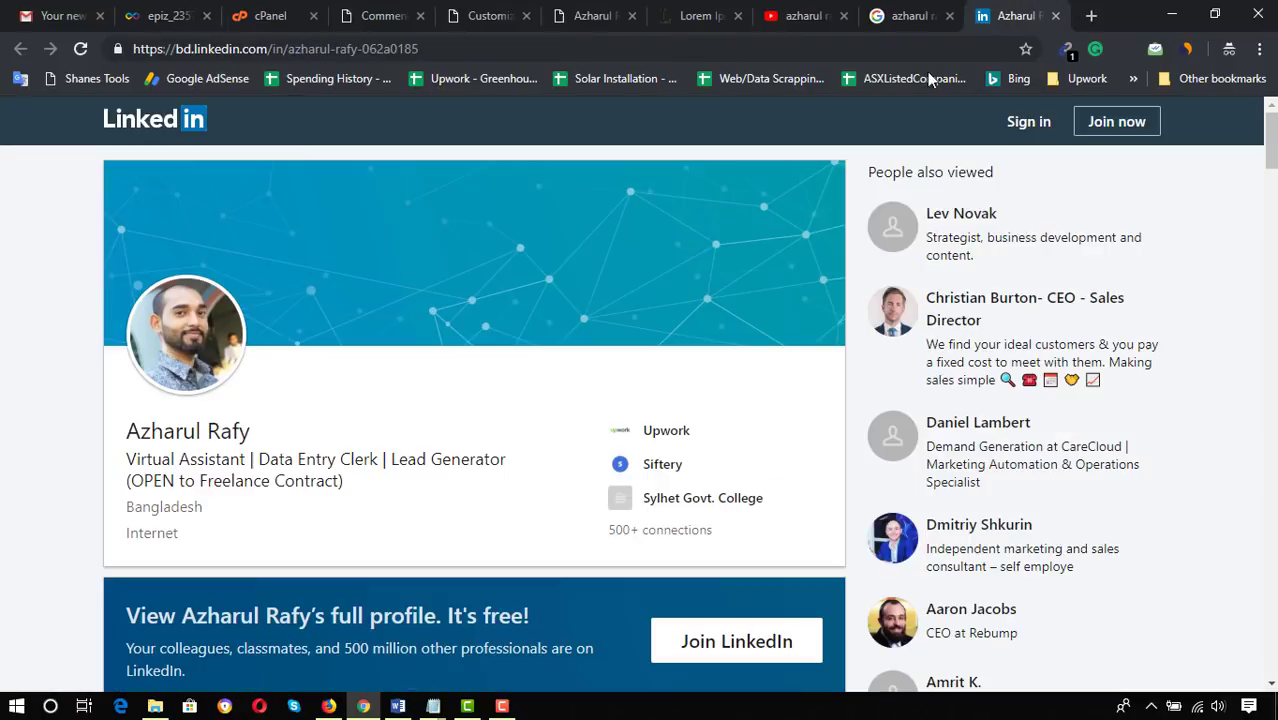
{"action": "key", "text": "ctrl+l"}
{"action": "key", "text": "BackSpace"}
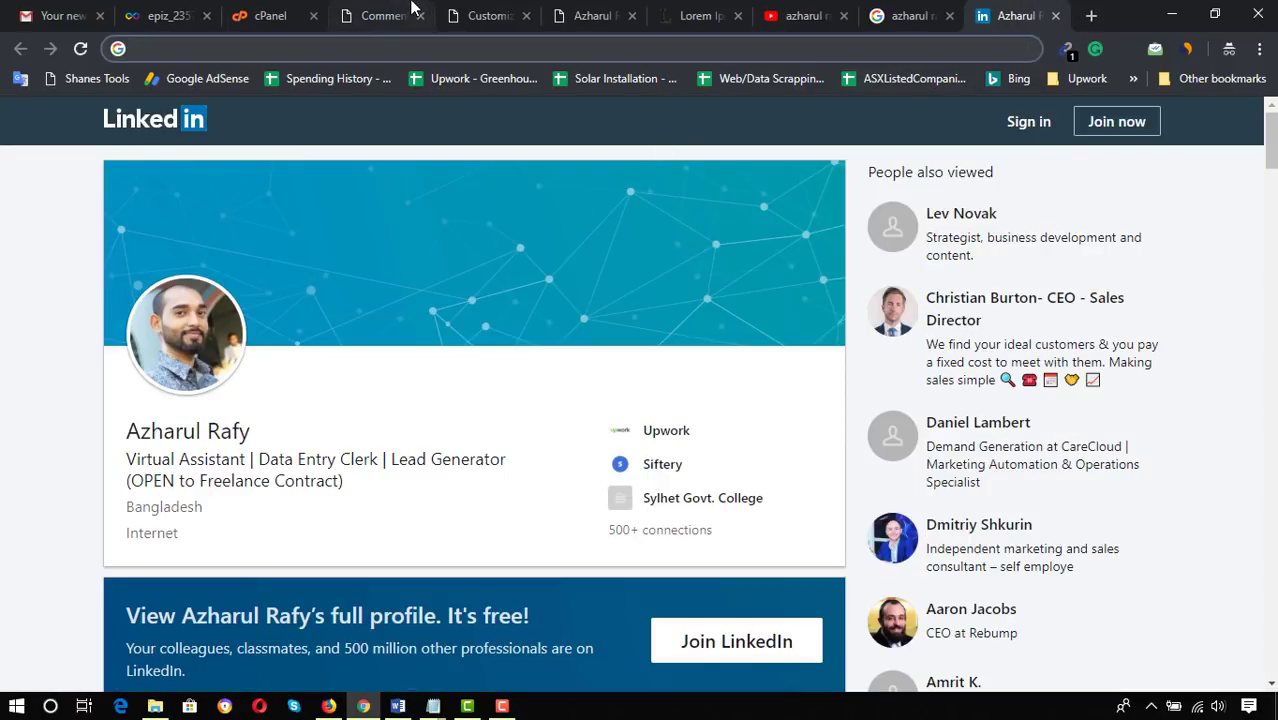
{"action": "left_click", "coordinate": [460, 14]}
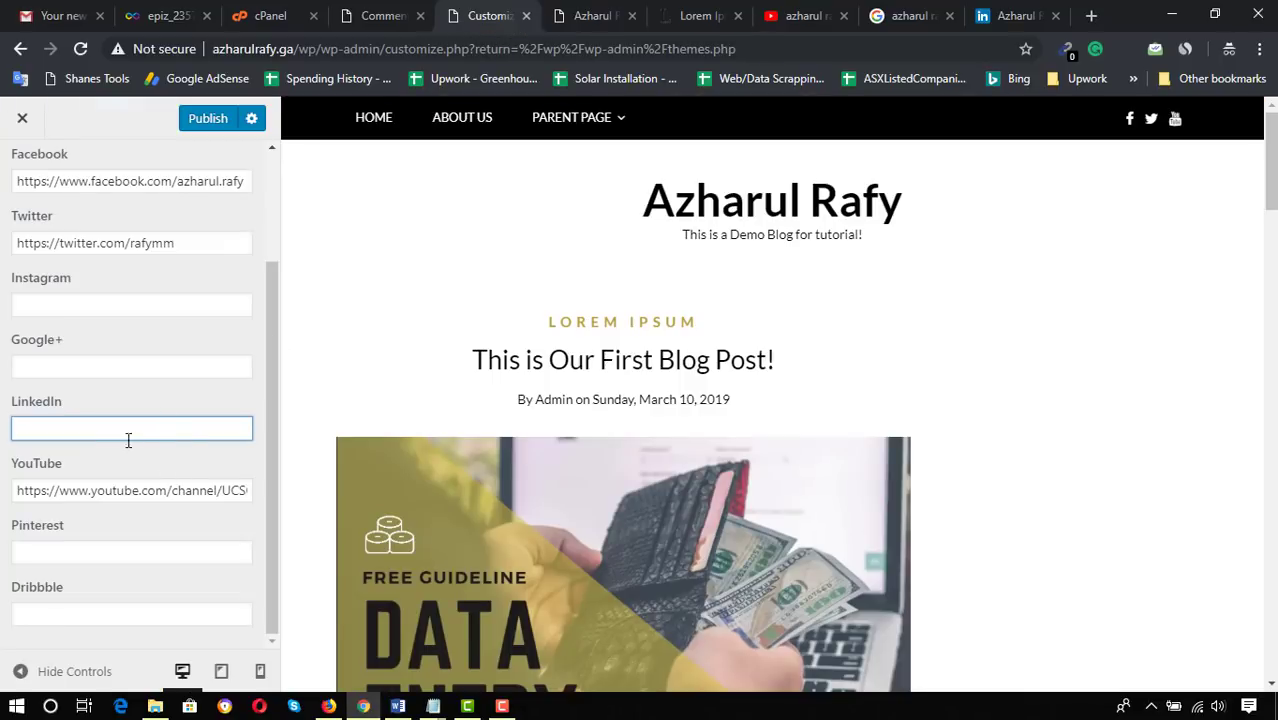
{"action": "key", "text": "ctrl+v"}
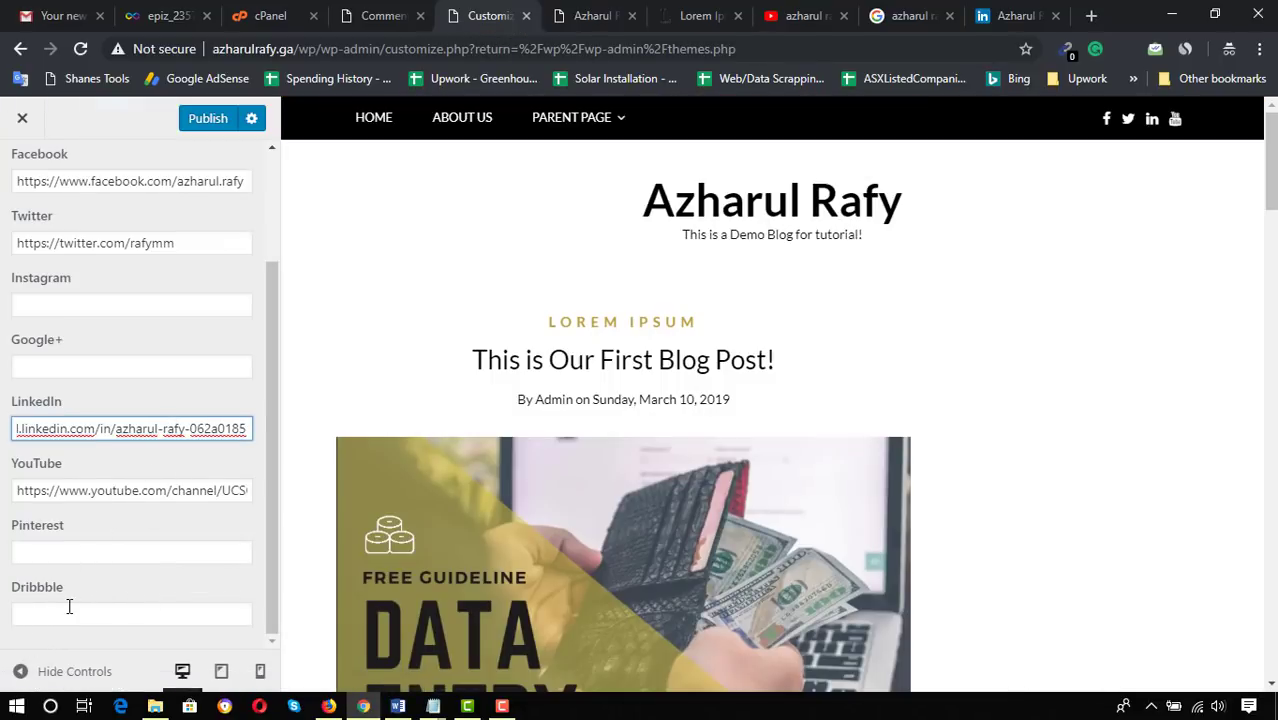
Publish the social profile links and go to the live blog tab.
{"action": "scroll", "coordinate": [90, 306], "scroll_direction": "up", "scroll_amount": 2}
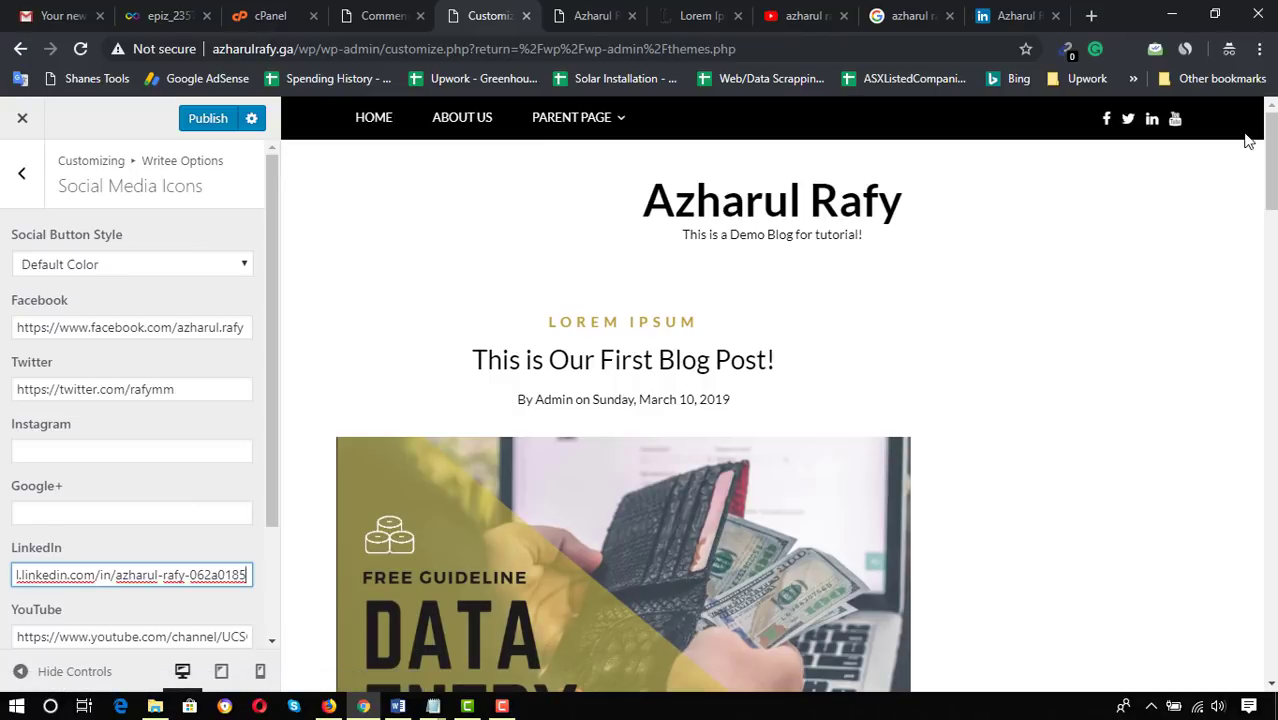
{"action": "left_click", "coordinate": [200, 124]}
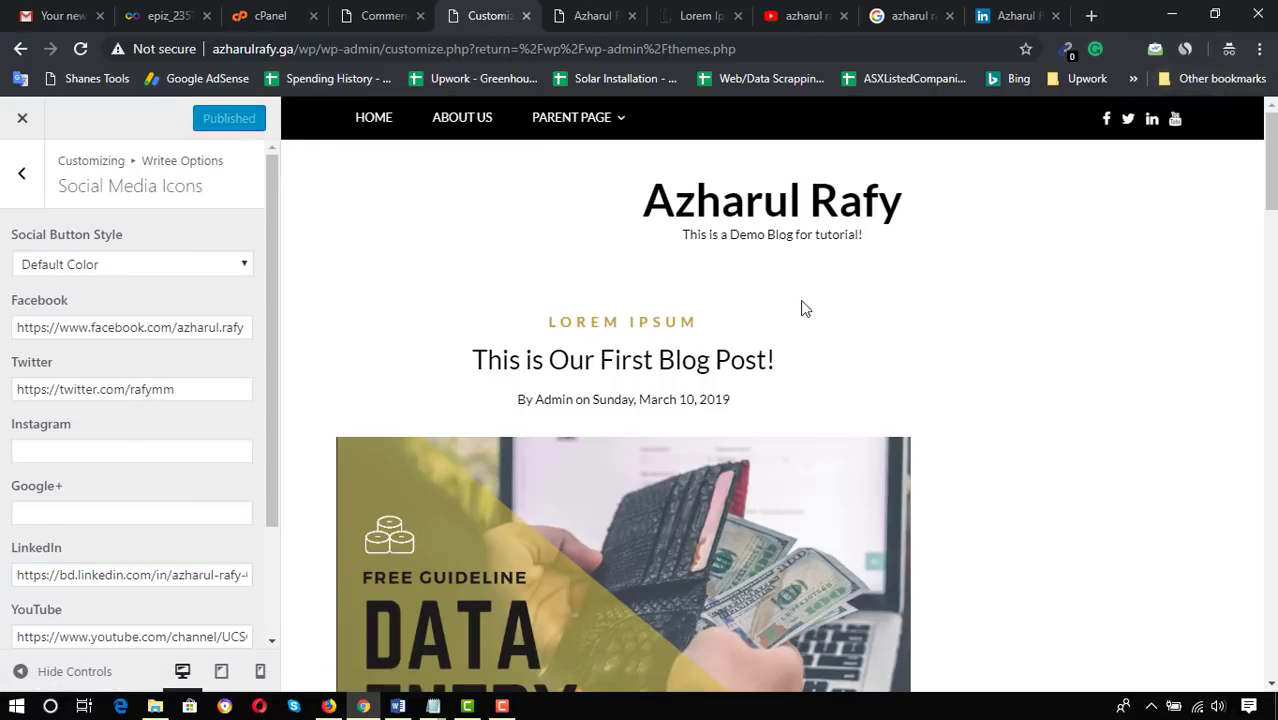
{"action": "left_click", "coordinate": [595, 15]}
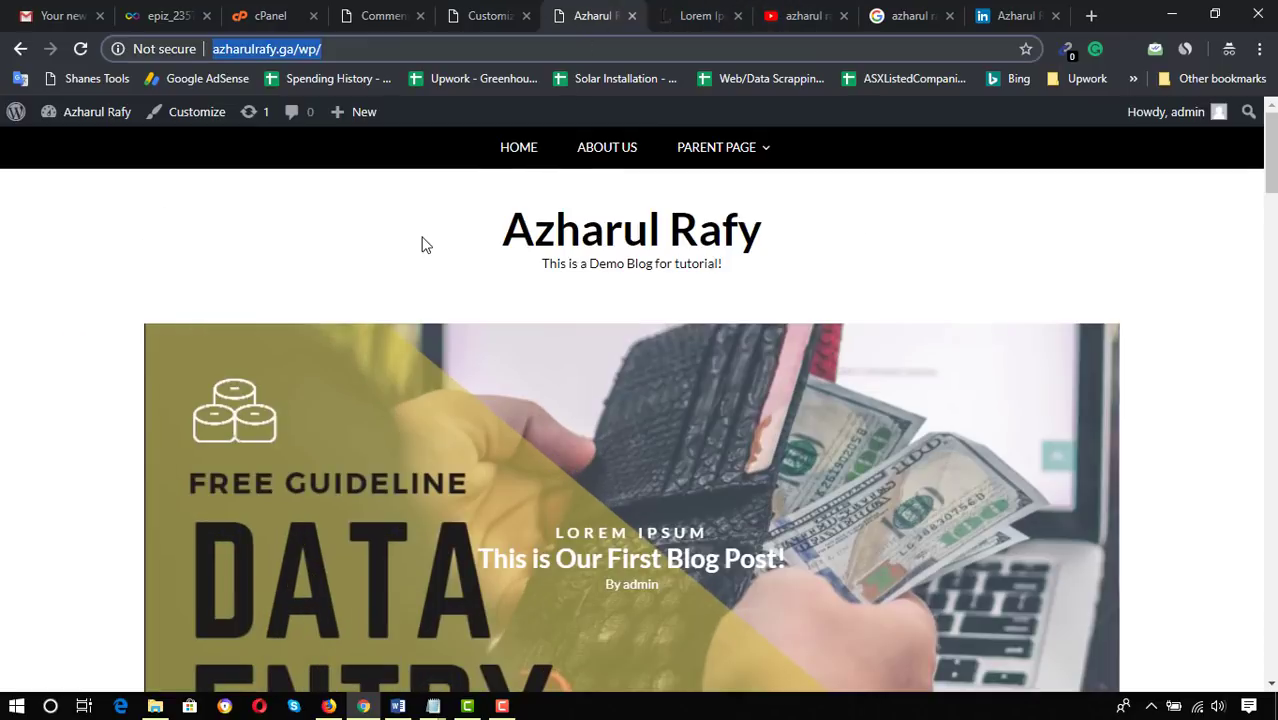
Reload the blog and check that the header Facebook icon opens the Facebook profile.
{"action": "left_click", "coordinate": [80, 48]}
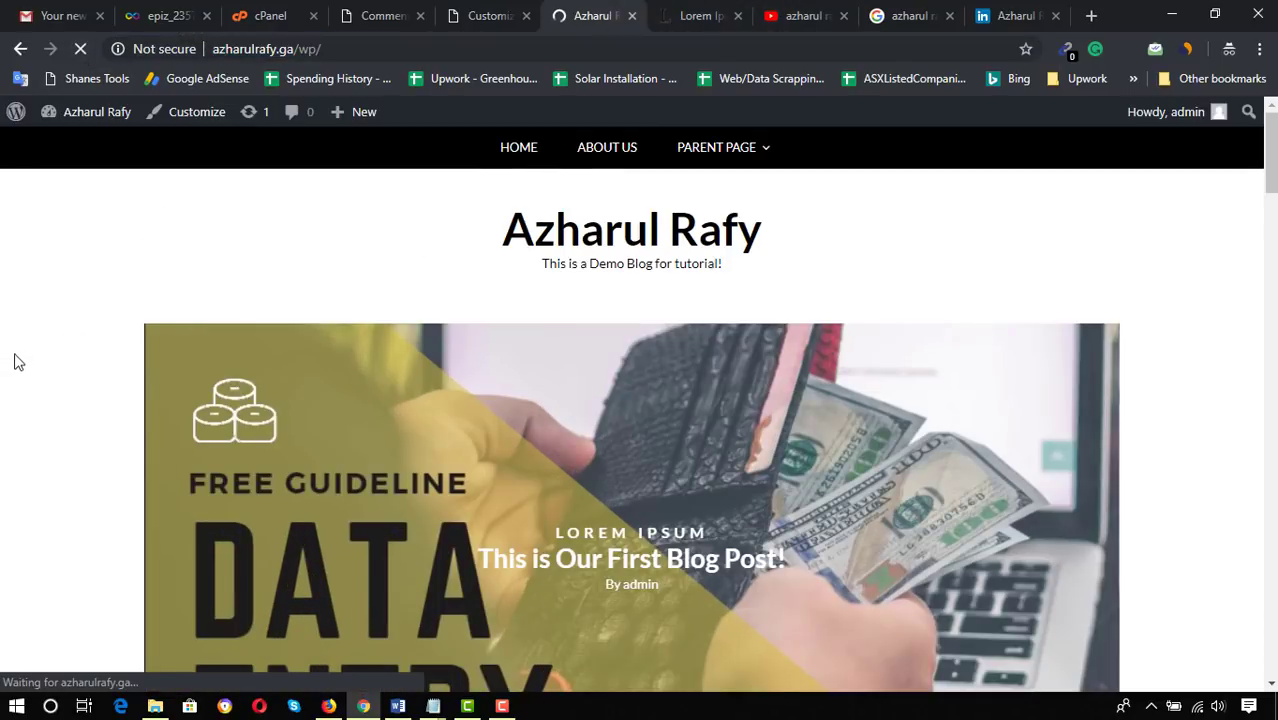
{"action": "scroll", "coordinate": [441, 580], "scroll_direction": "down", "scroll_amount": 6}
{"action": "scroll", "coordinate": [371, 491], "scroll_direction": "up", "scroll_amount": 6}
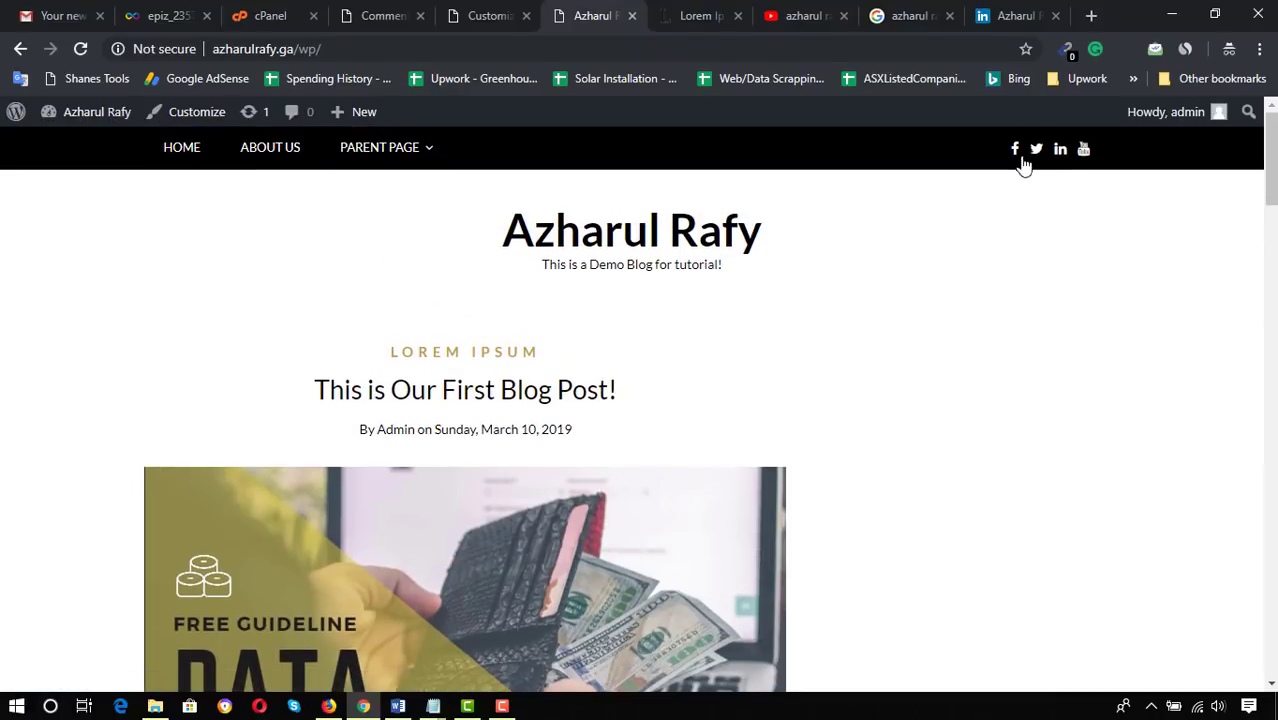
{"action": "left_click", "coordinate": [1014, 157]}
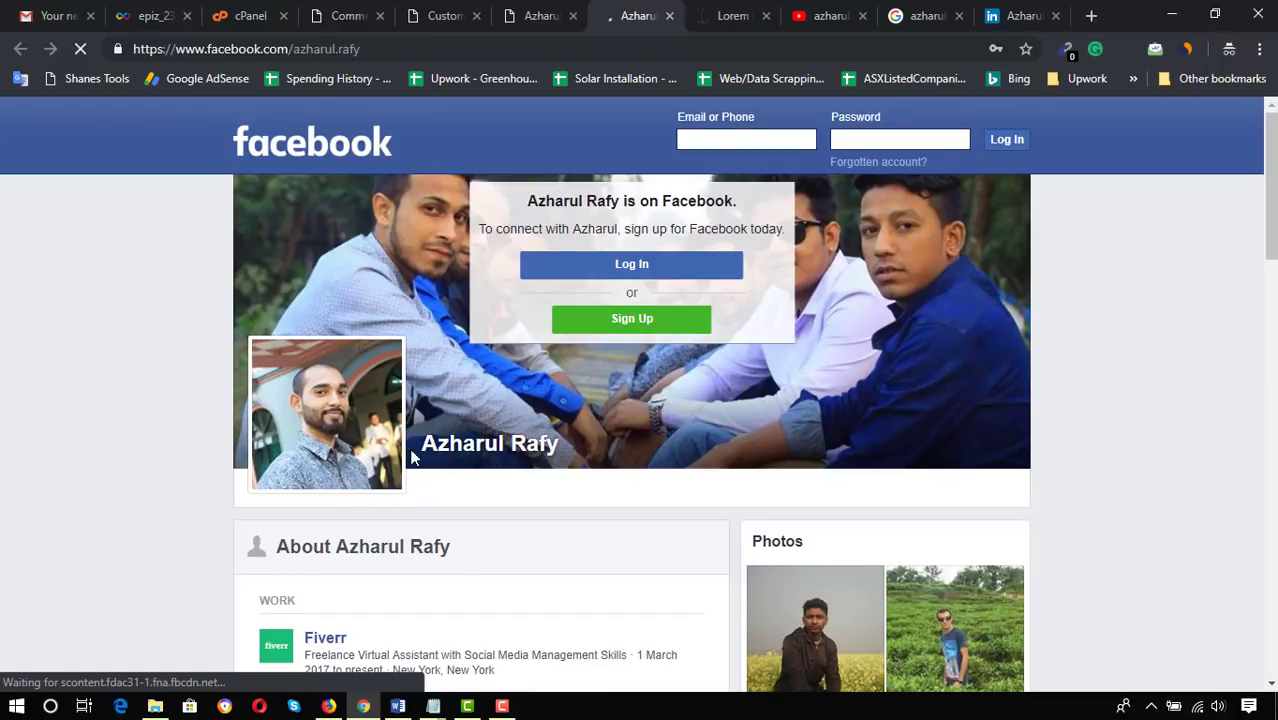
{"action": "scroll", "coordinate": [105, 440], "scroll_direction": "down", "scroll_amount": 6}
{"action": "scroll", "coordinate": [186, 407], "scroll_direction": "up", "scroll_amount": 6}
{"action": "scroll", "coordinate": [192, 395], "scroll_direction": "down", "scroll_amount": 10}
{"action": "scroll", "coordinate": [300, 400], "scroll_direction": "up", "scroll_amount": 9}
{"action": "left_click", "coordinate": [670, 16]}
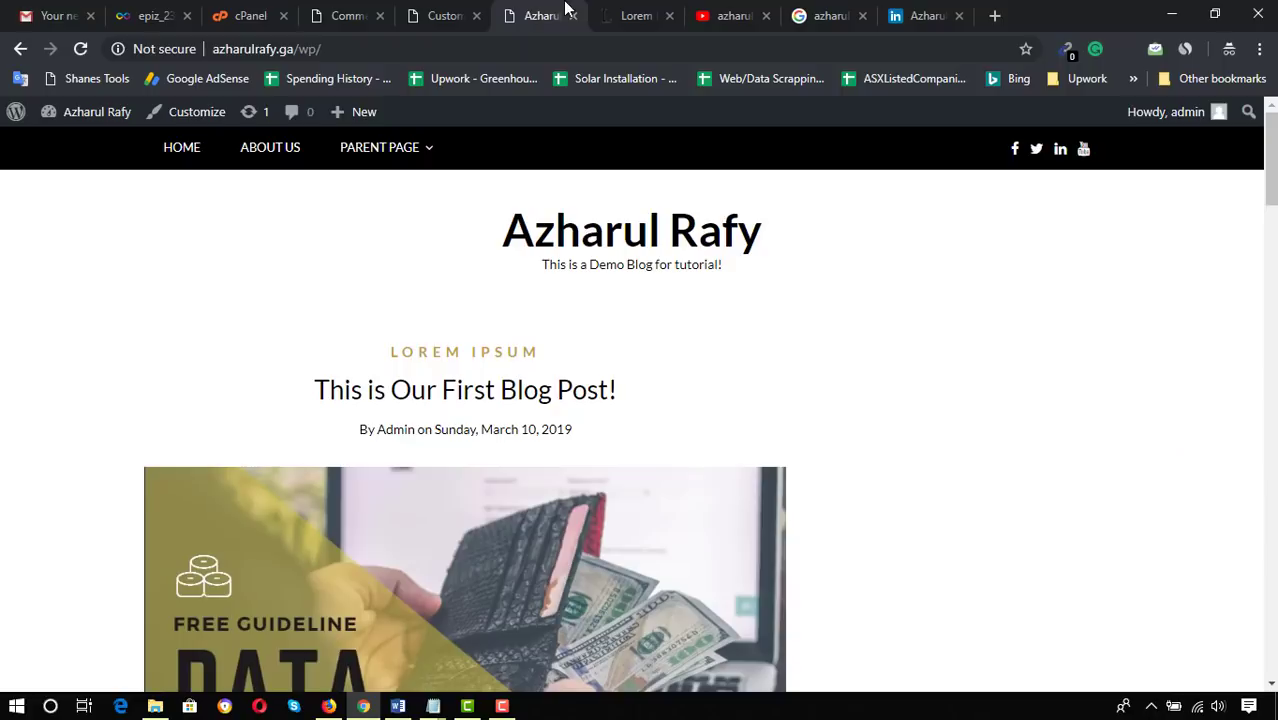
Check that the header LinkedIn icon opens the LinkedIn profile, then return to the blog.
{"action": "left_click", "coordinate": [1059, 152]}
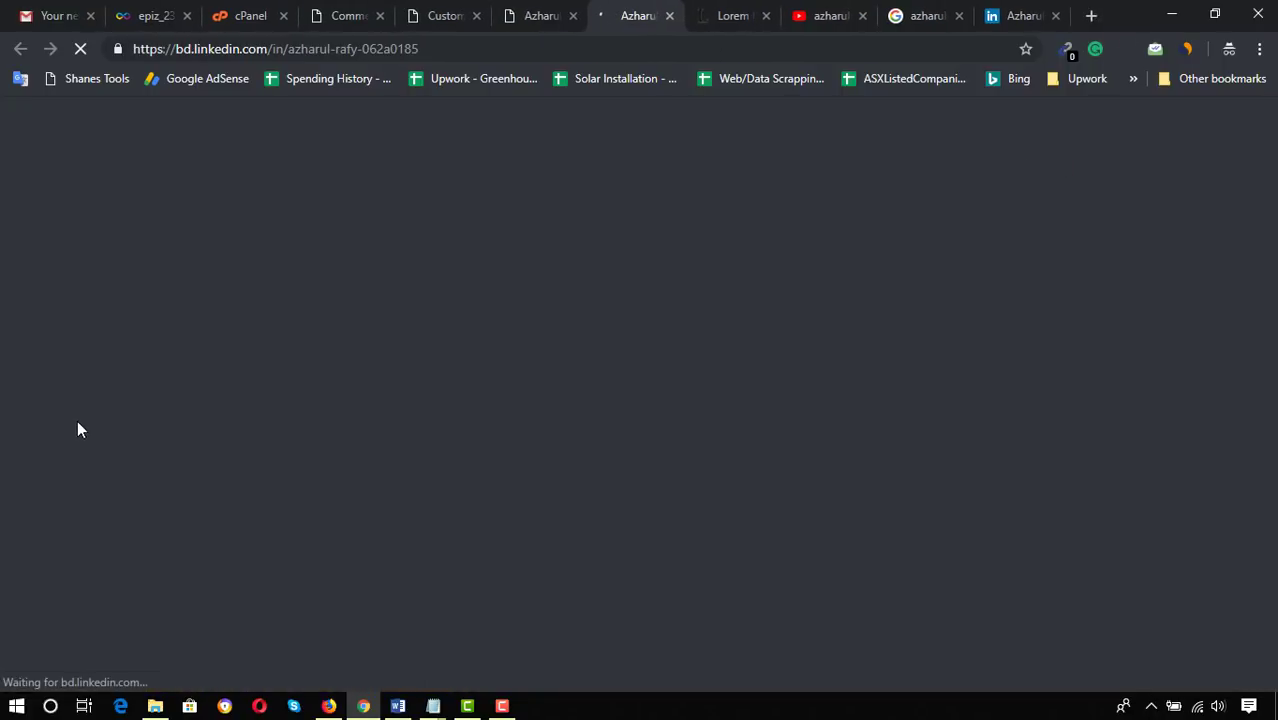
{"action": "scroll", "coordinate": [77, 381], "scroll_direction": "down", "scroll_amount": 10}
{"action": "scroll", "coordinate": [160, 340], "scroll_direction": "up", "scroll_amount": 2}
{"action": "scroll", "coordinate": [160, 340], "scroll_direction": "down", "scroll_amount": 20}
{"action": "scroll", "coordinate": [160, 343], "scroll_direction": "up", "scroll_amount": 5}
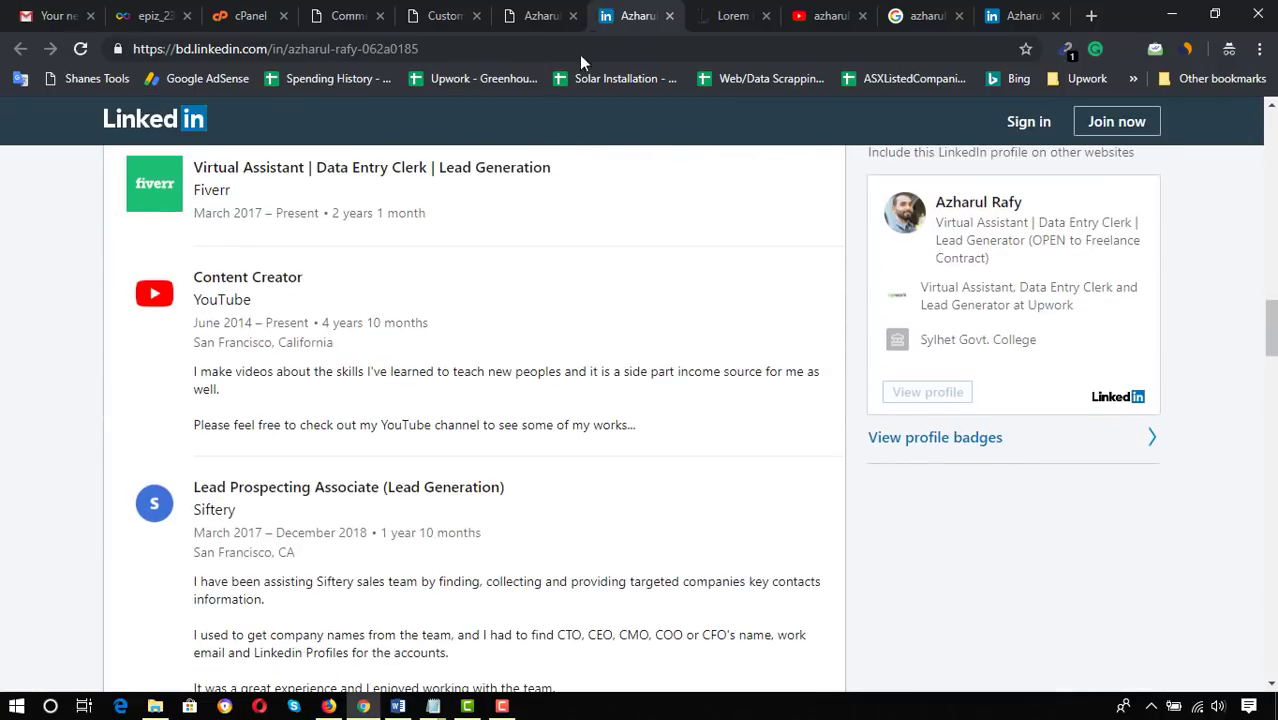
{"action": "key", "text": "ctrl+w"}
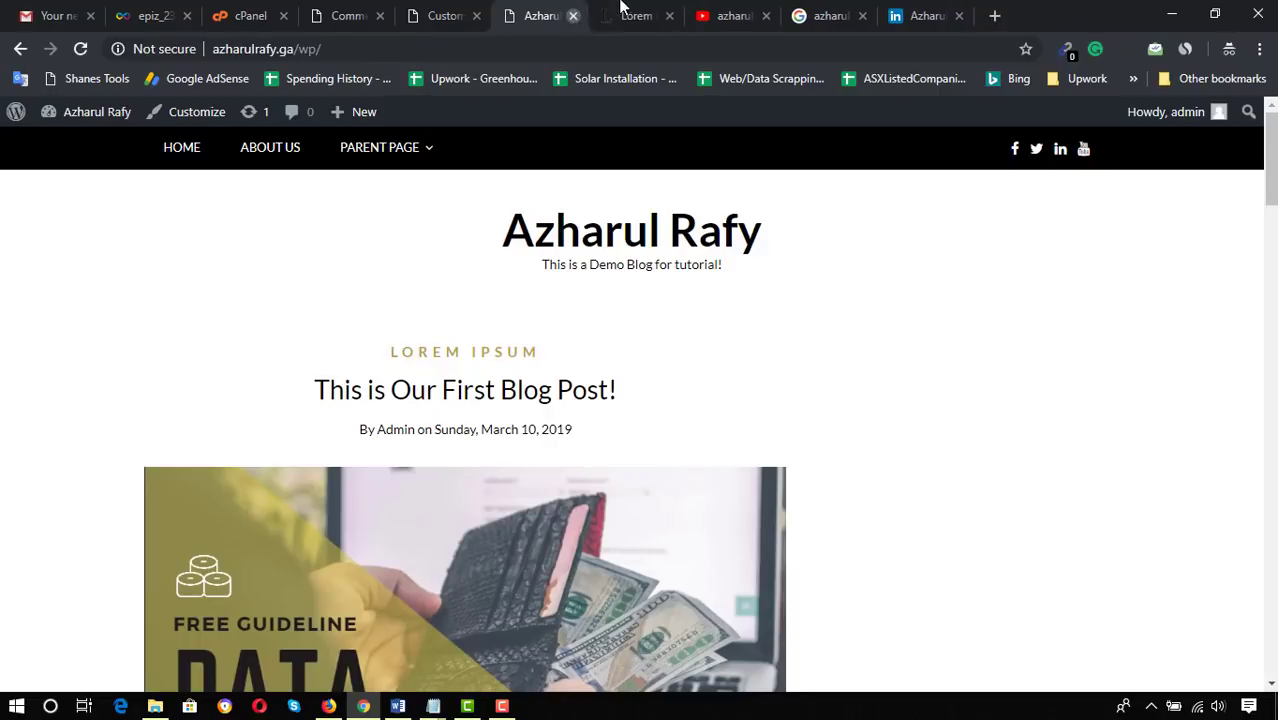
{"action": "left_click", "coordinate": [630, 18]}
{"action": "left_click", "coordinate": [540, 16]}
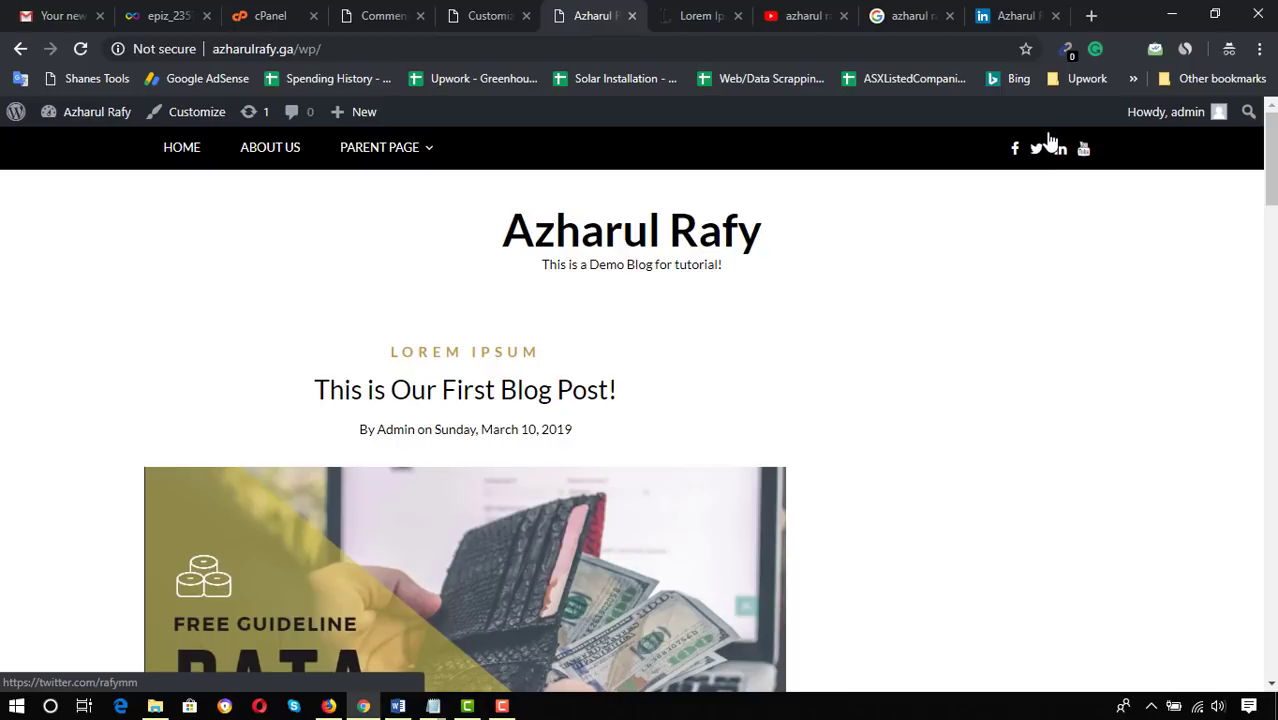
From the main Customizer menu, uncheck 'Display Site Title and Tagline' in Site Identity.
{"action": "left_click", "coordinate": [490, 15]}
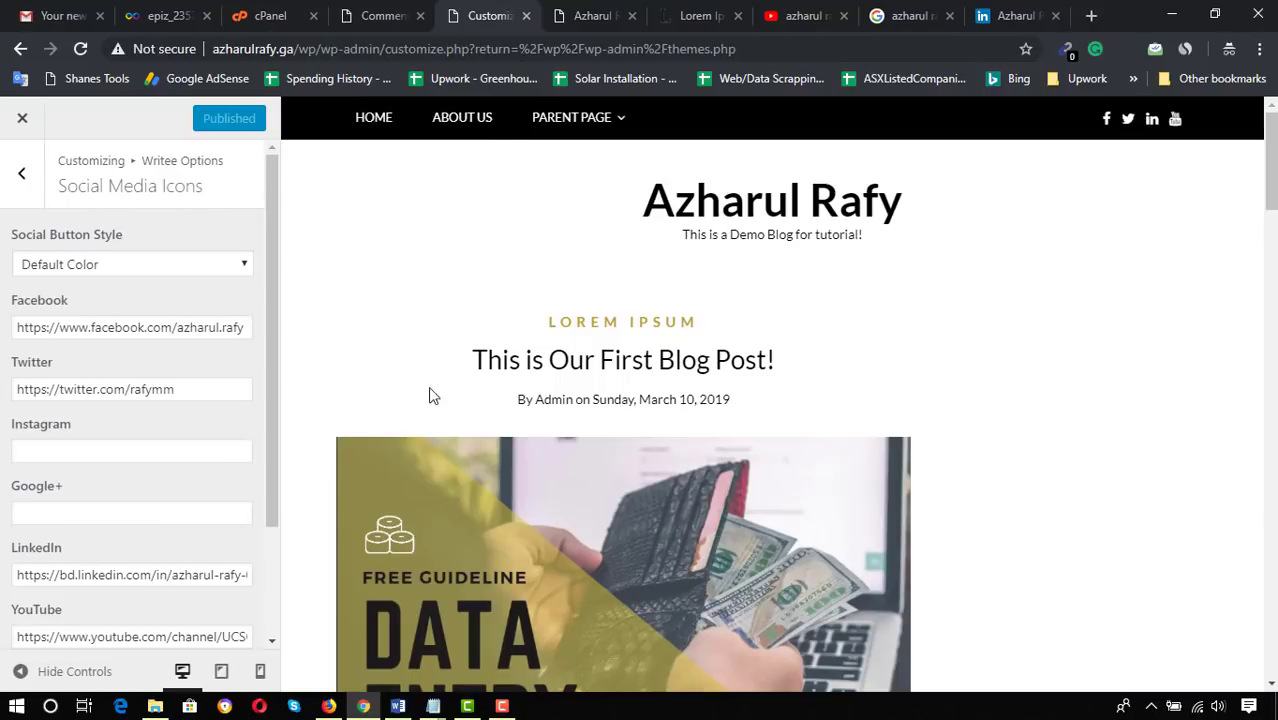
{"action": "scroll", "coordinate": [165, 360], "scroll_direction": "down", "scroll_amount": 3}
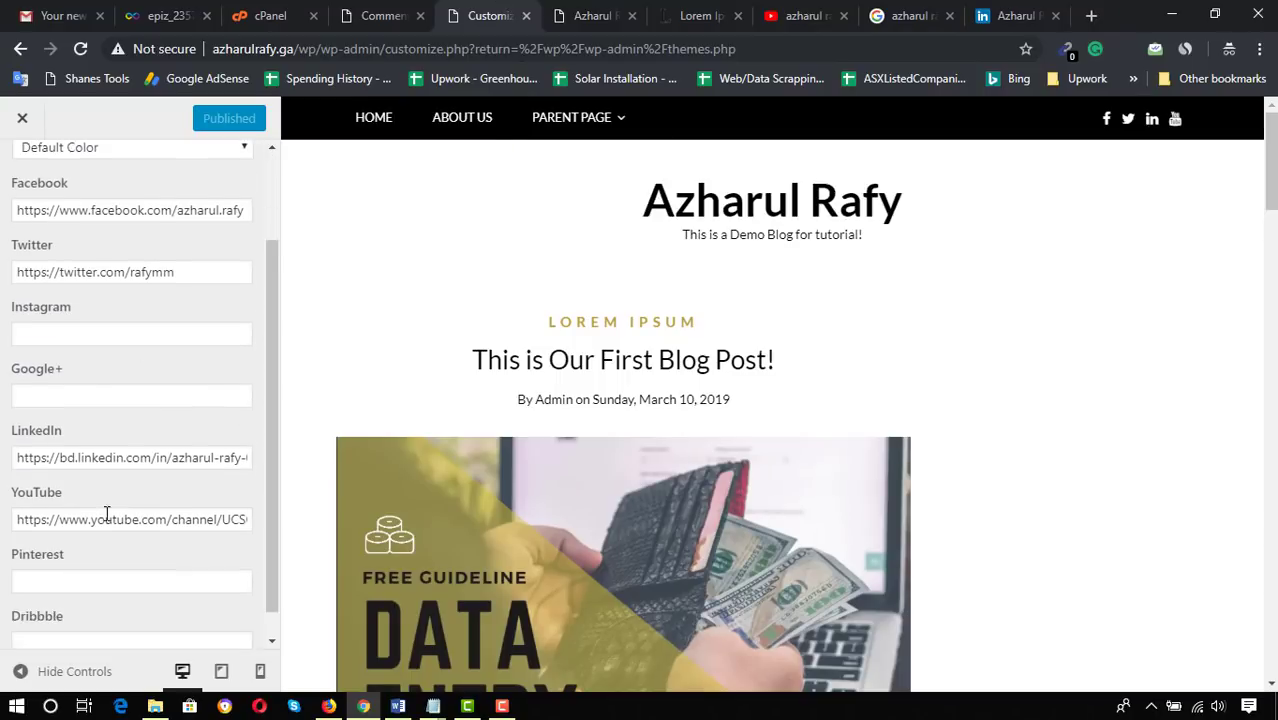
{"action": "scroll", "coordinate": [106, 513], "scroll_direction": "up", "scroll_amount": 3}
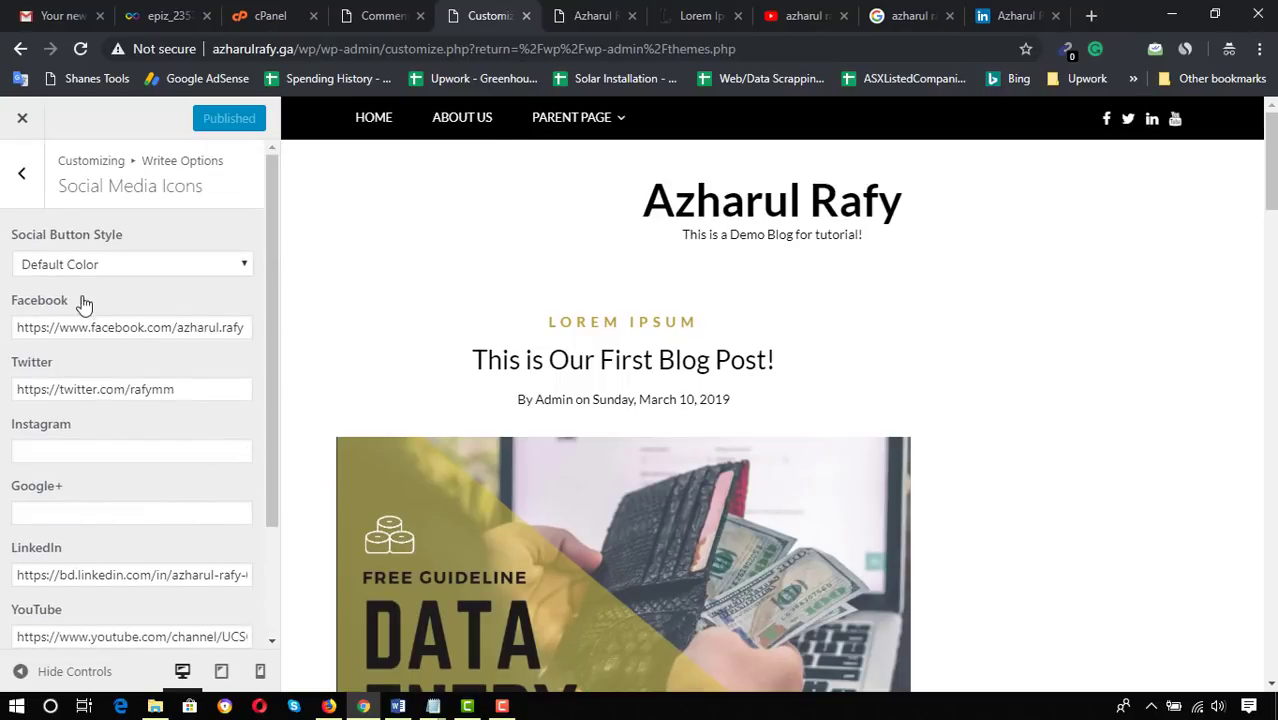
{"action": "left_click", "coordinate": [22, 178]}
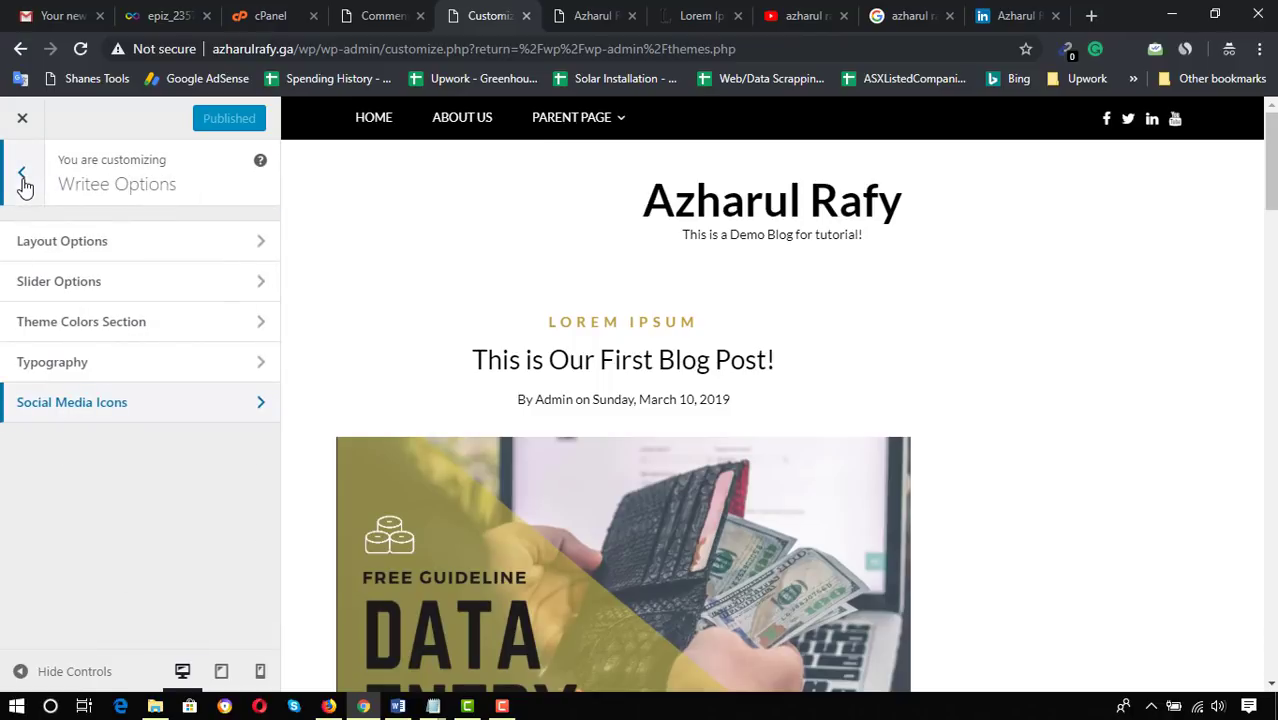
{"action": "left_click", "coordinate": [22, 178]}
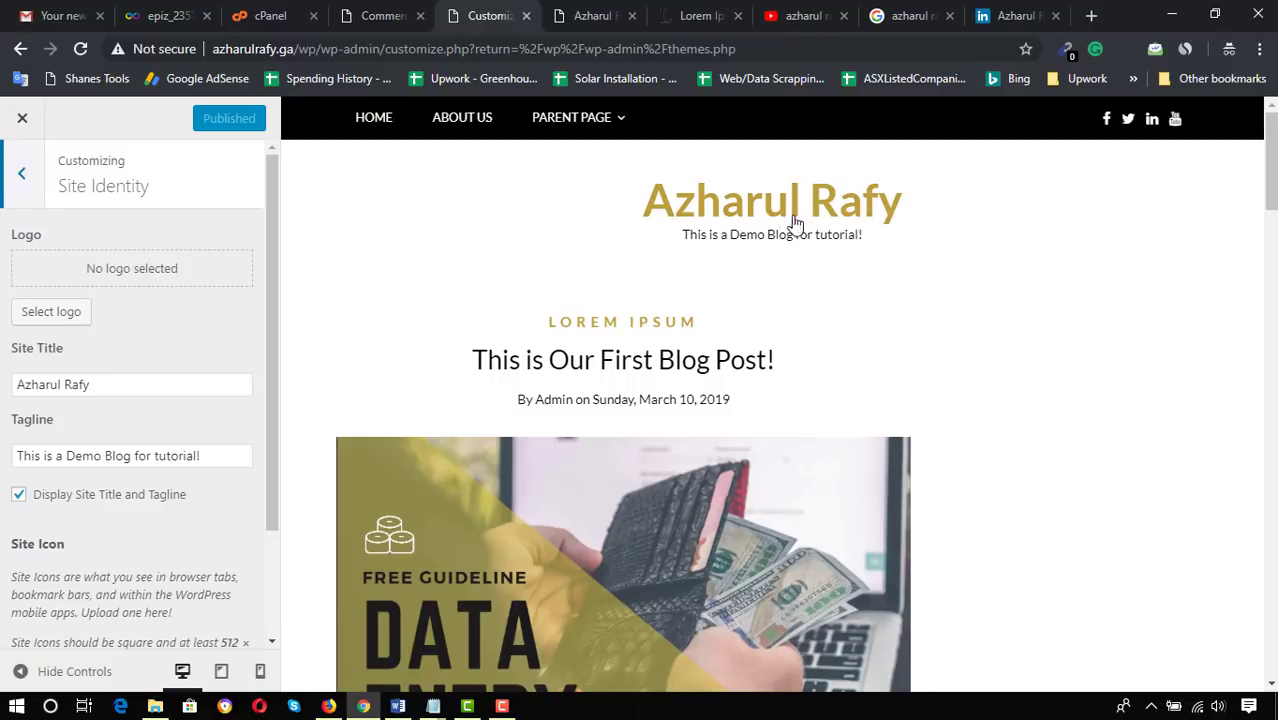
{"action": "left_click", "coordinate": [19, 498]}
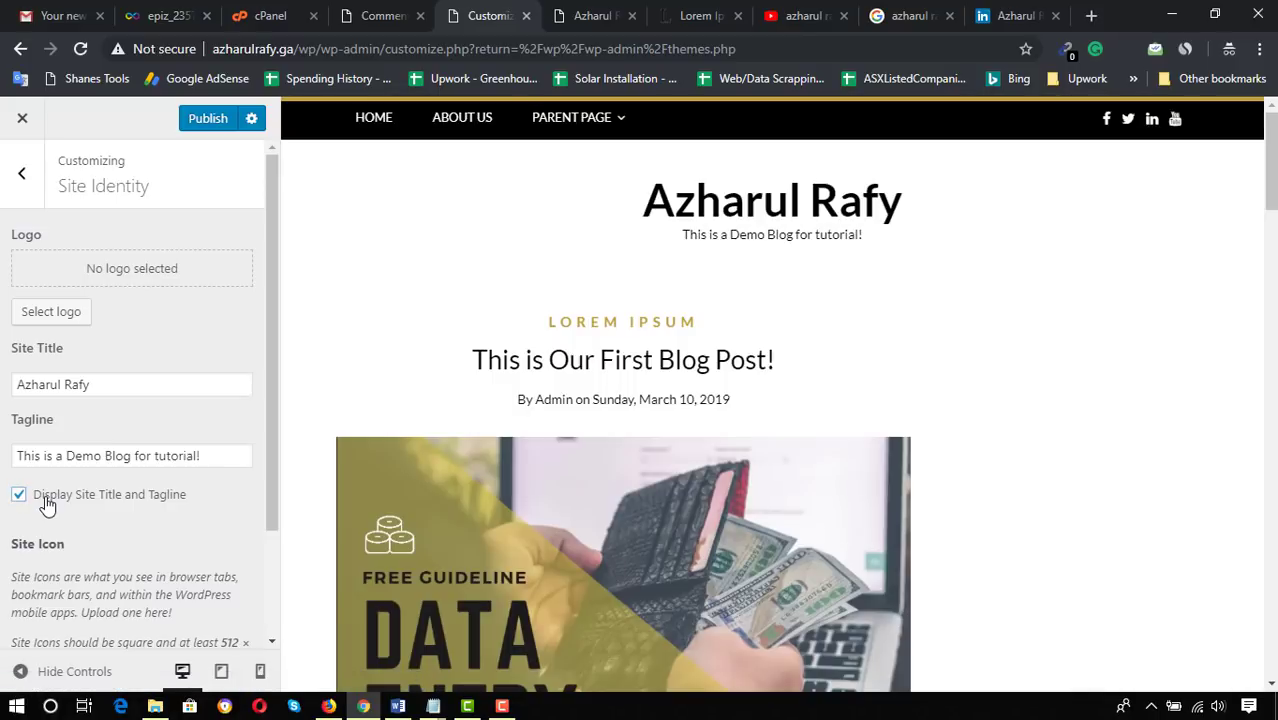
{"action": "left_click", "coordinate": [45, 503]}
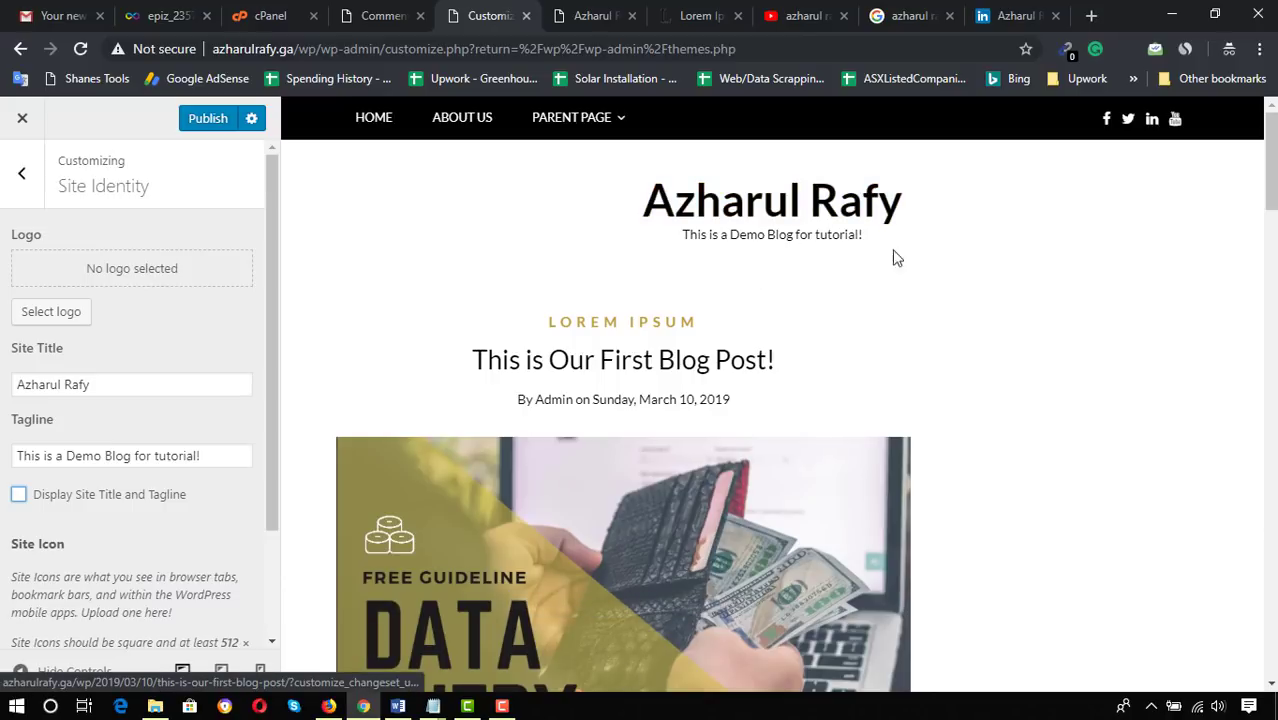
{"action": "left_click", "coordinate": [1092, 14]}
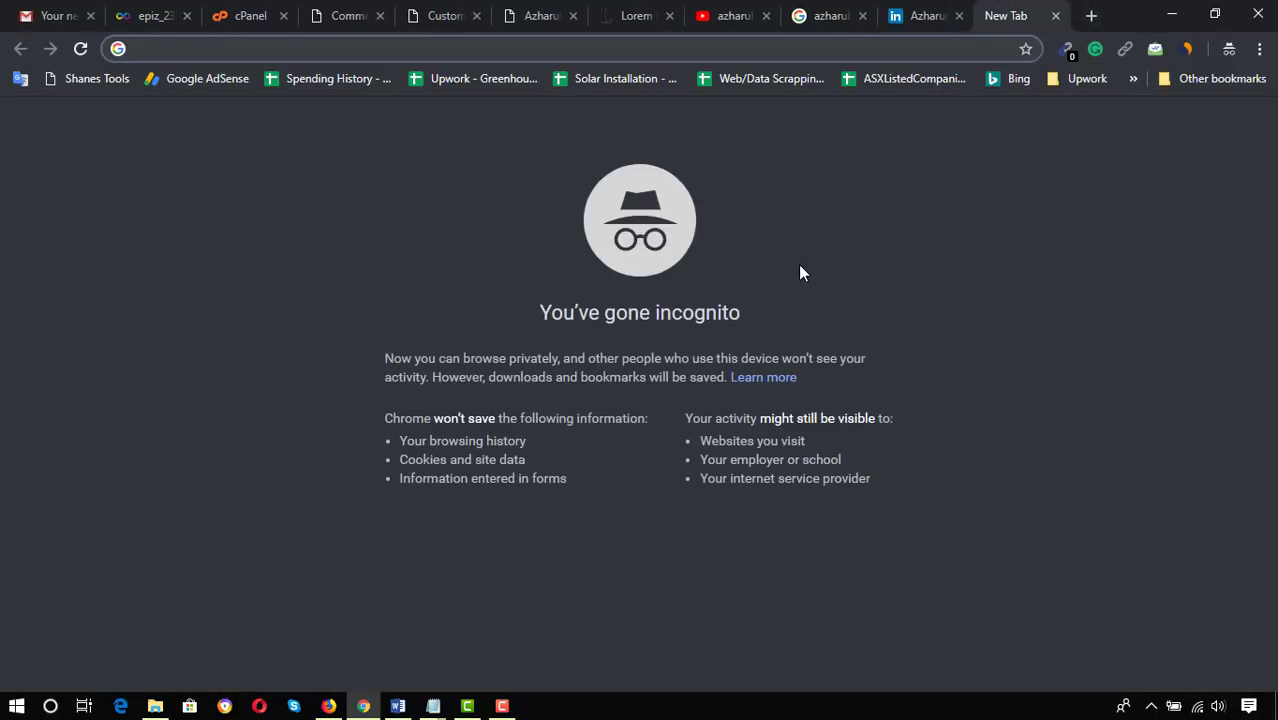
Search Google for 'background'.
{"action": "type", "text": "bac"}
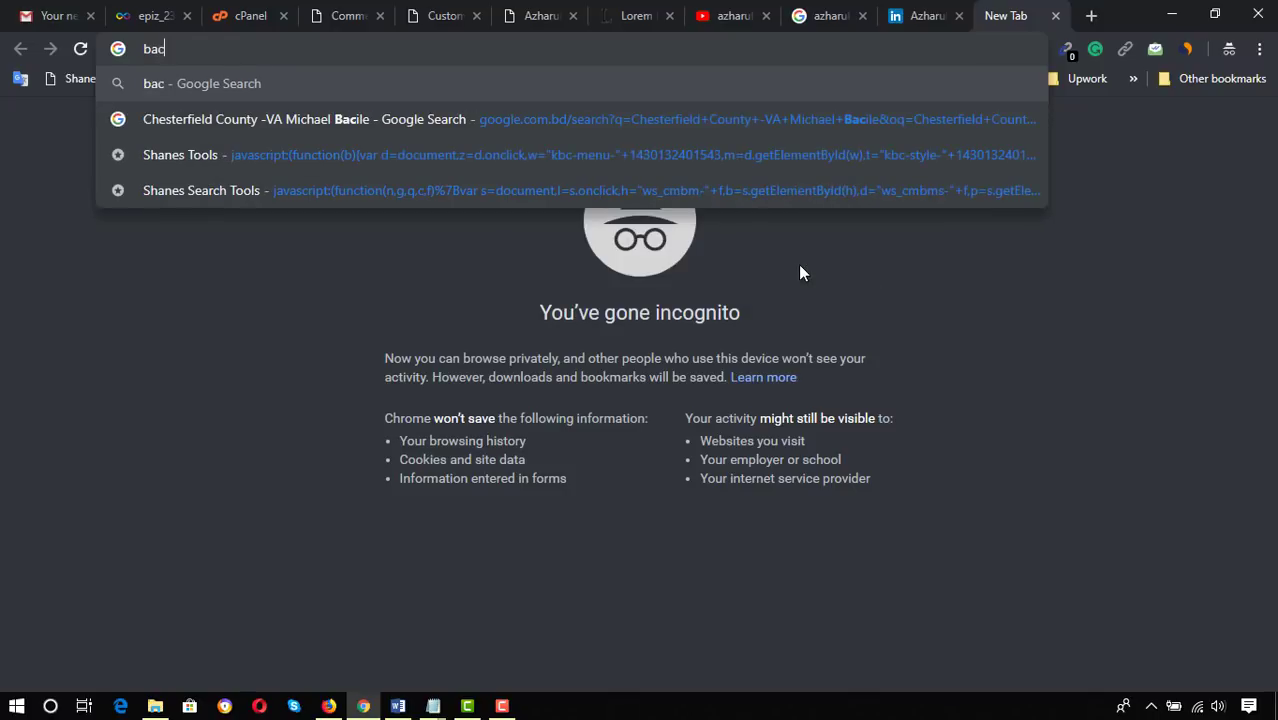
{"action": "type", "text": "kgroun"}
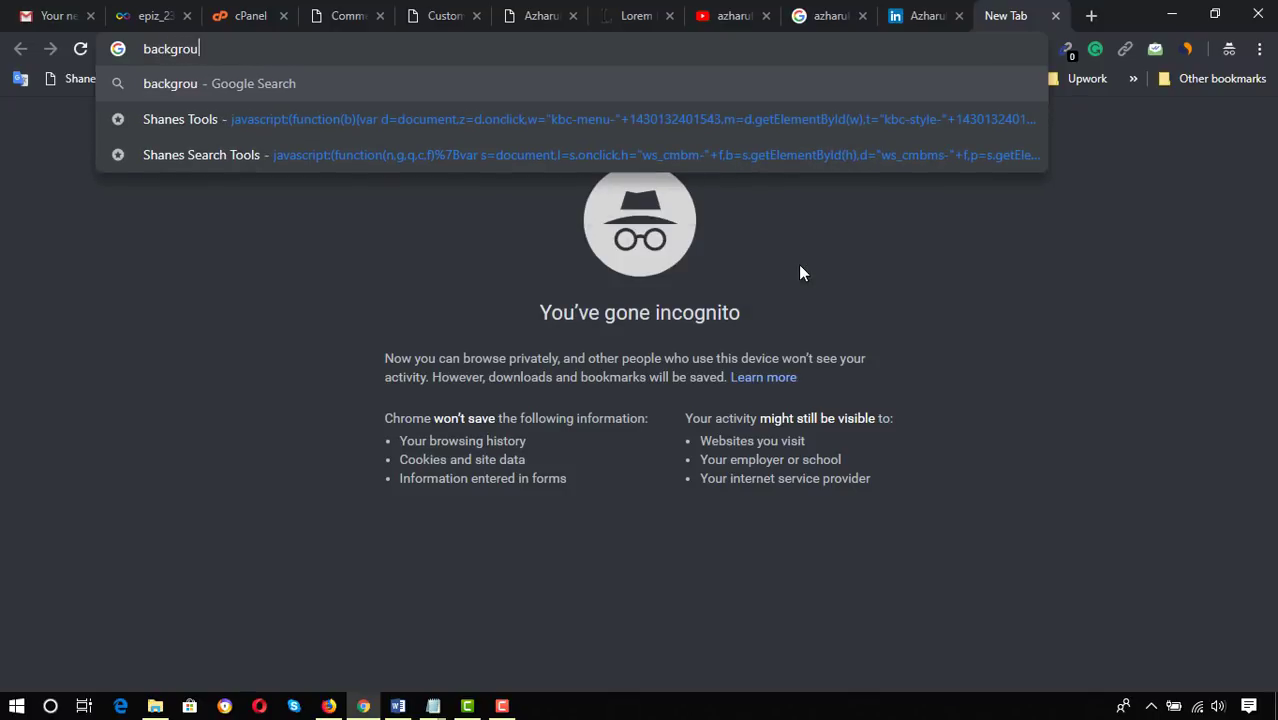
{"action": "key", "text": "Return"}
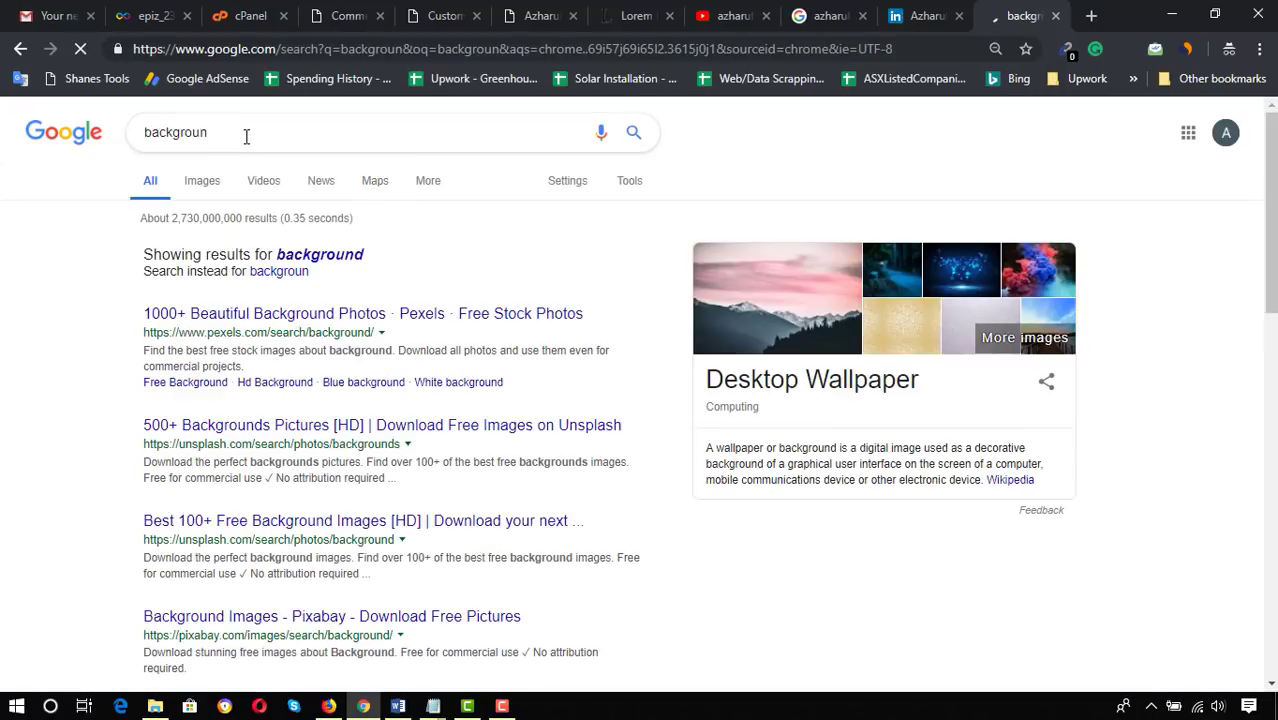
{"action": "left_click", "coordinate": [246, 131]}
{"action": "type", "text": "d"}
{"action": "key", "text": "Return"}
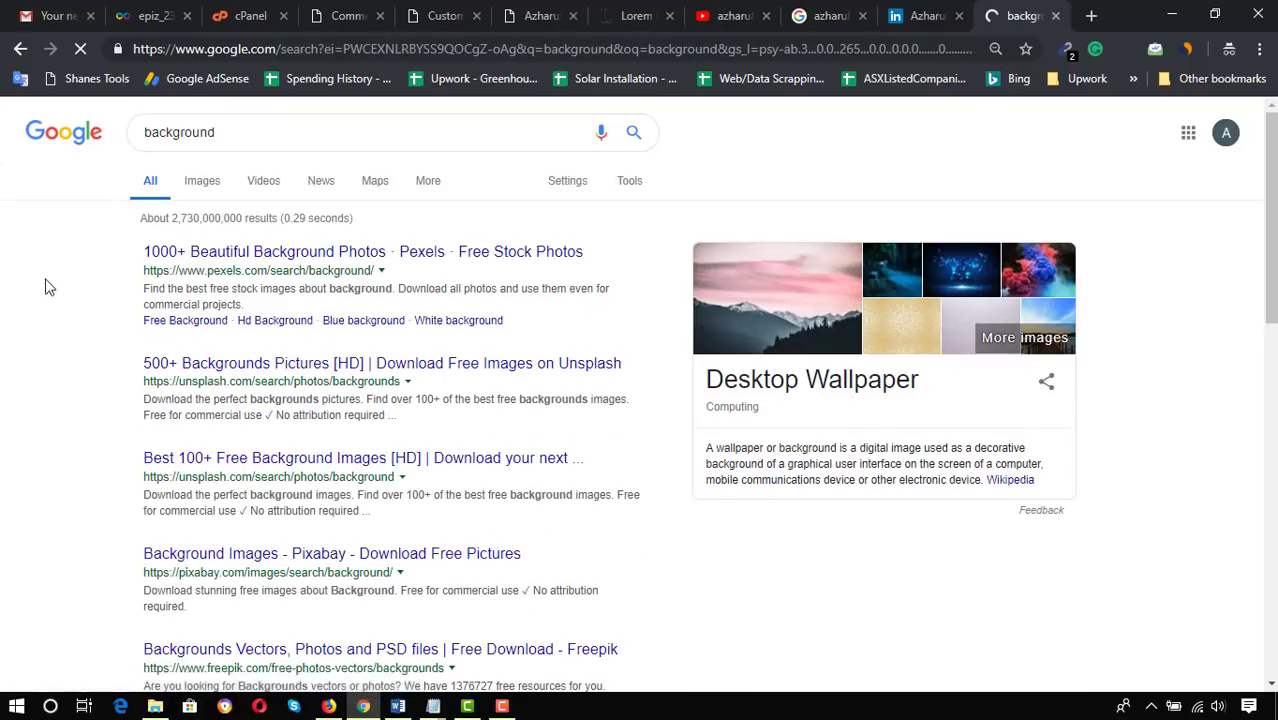
Preview a colourful bokeh photo in the image results, then return to the Customizer.
{"action": "left_click", "coordinate": [200, 181]}
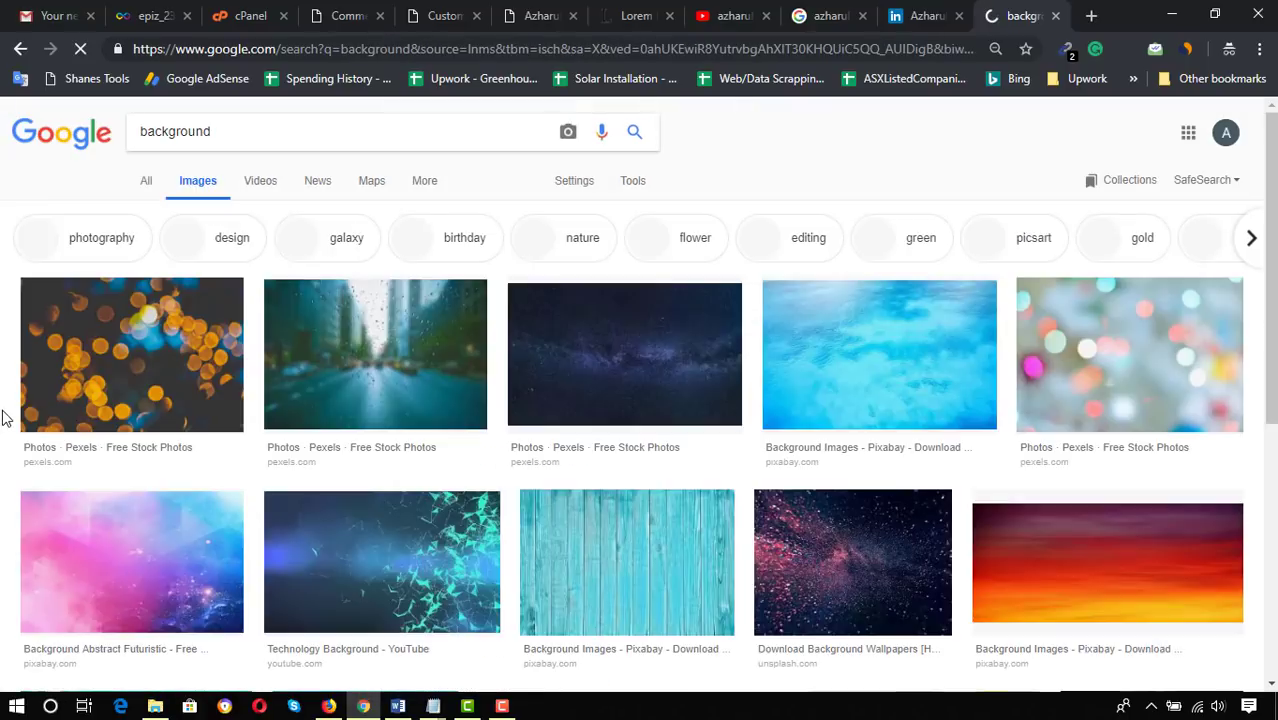
{"action": "scroll", "coordinate": [906, 353], "scroll_direction": "down", "scroll_amount": 2}
{"action": "scroll", "coordinate": [1100, 300], "scroll_direction": "up", "scroll_amount": 1}
{"action": "left_click", "coordinate": [1140, 290]}
{"action": "scroll", "coordinate": [320, 400], "scroll_direction": "down", "scroll_amount": 7}
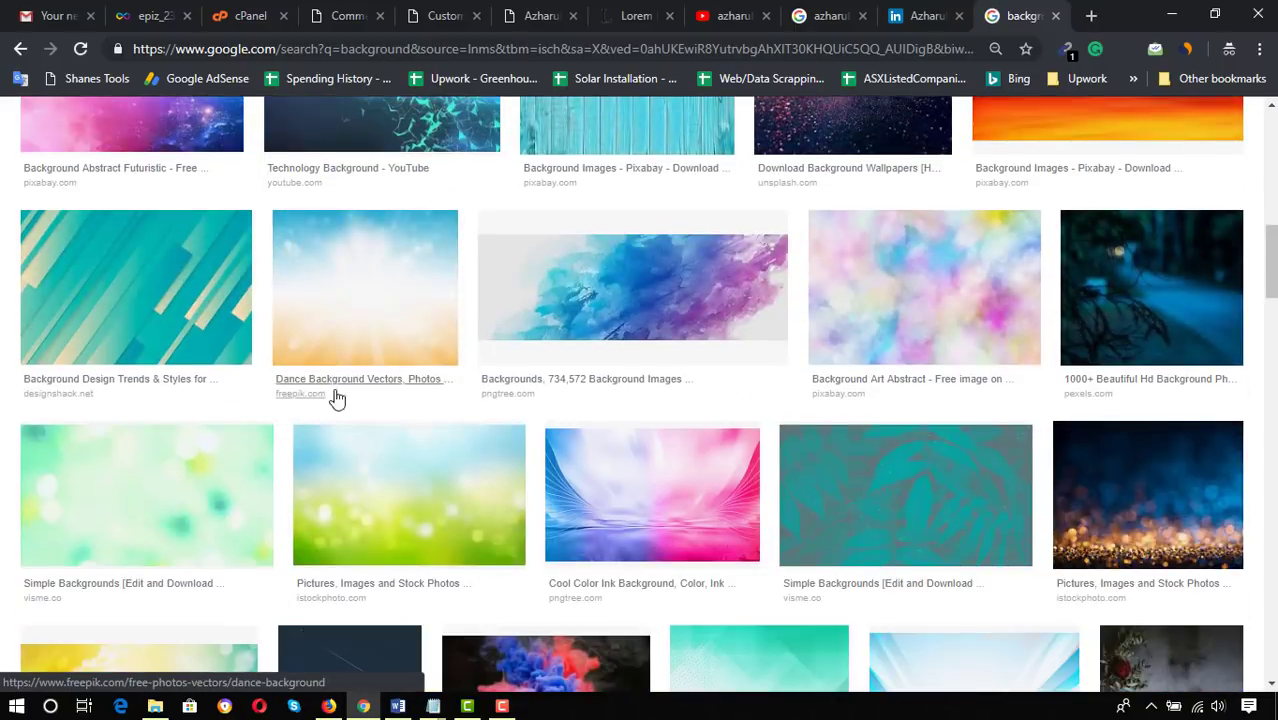
{"action": "scroll", "coordinate": [382, 441], "scroll_direction": "up", "scroll_amount": 2}
{"action": "scroll", "coordinate": [382, 441], "scroll_direction": "up", "scroll_amount": 4}
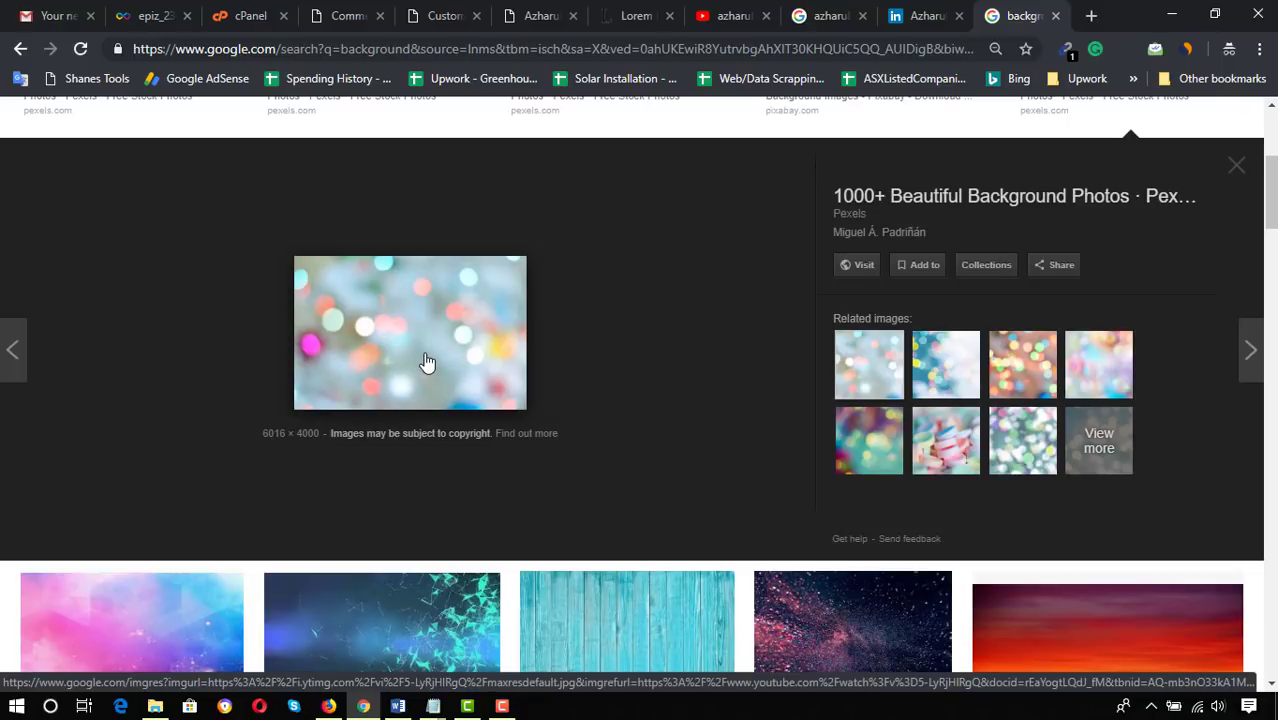
{"action": "scroll", "coordinate": [427, 362], "scroll_direction": "up", "scroll_amount": 4}
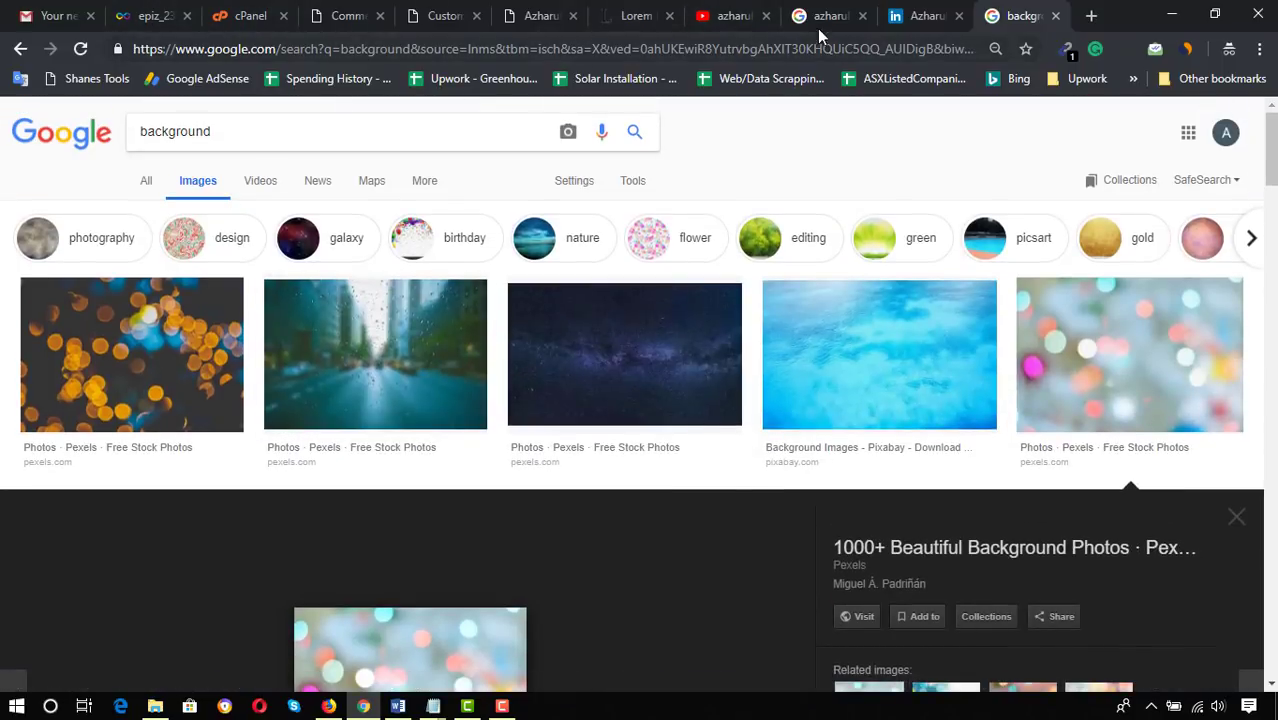
{"action": "left_click", "coordinate": [435, 16]}
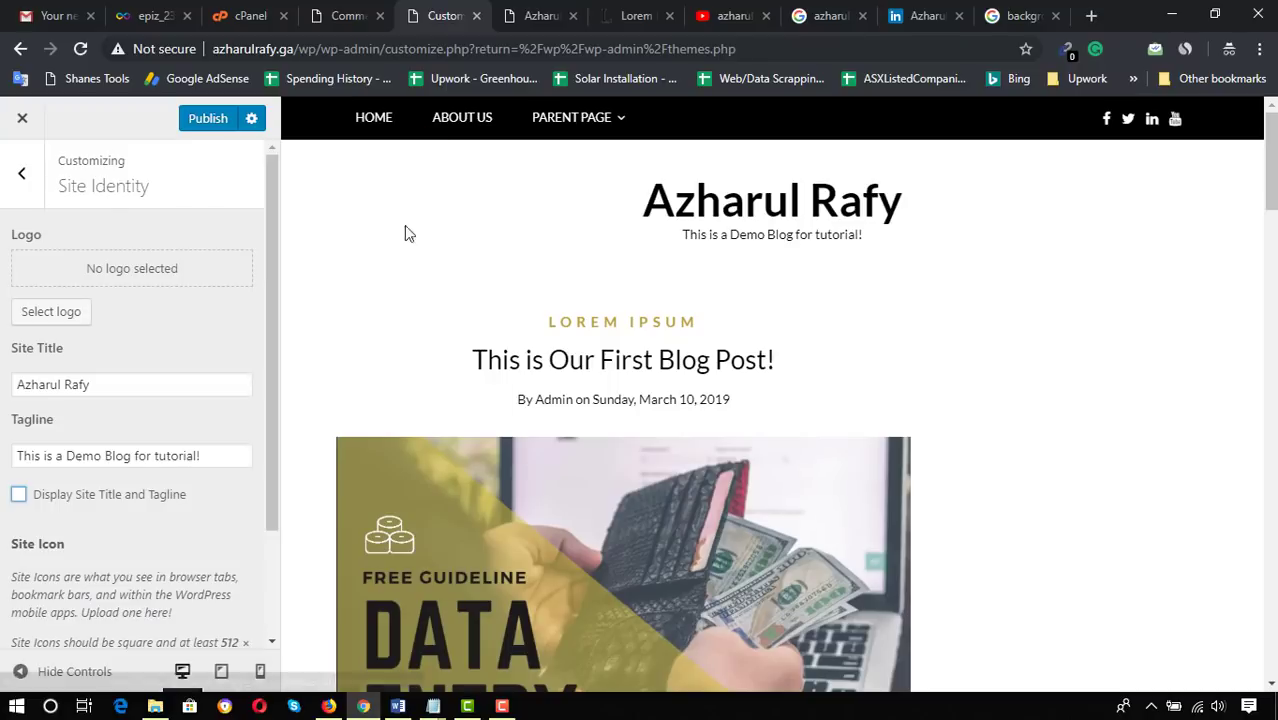
Choose the Learners World image from the Media Library as the site logo.
{"action": "left_click", "coordinate": [55, 313]}
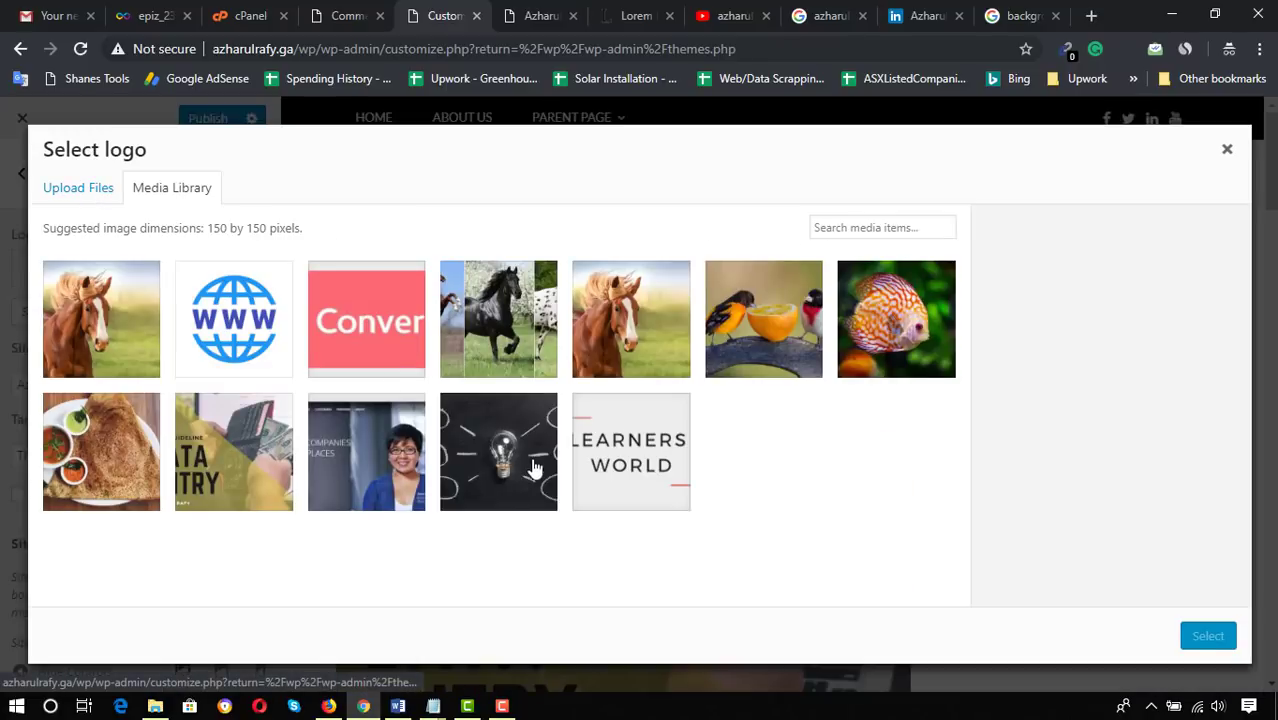
{"action": "left_click", "coordinate": [625, 468]}
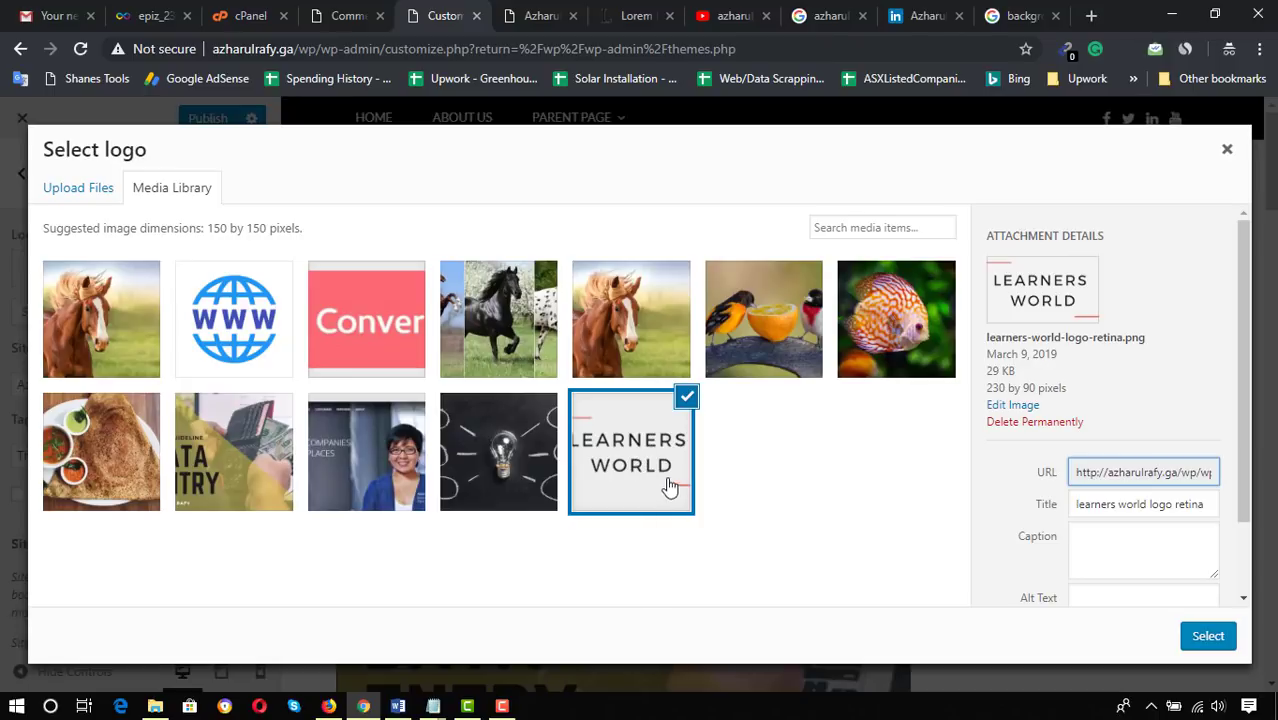
{"action": "left_click", "coordinate": [86, 190]}
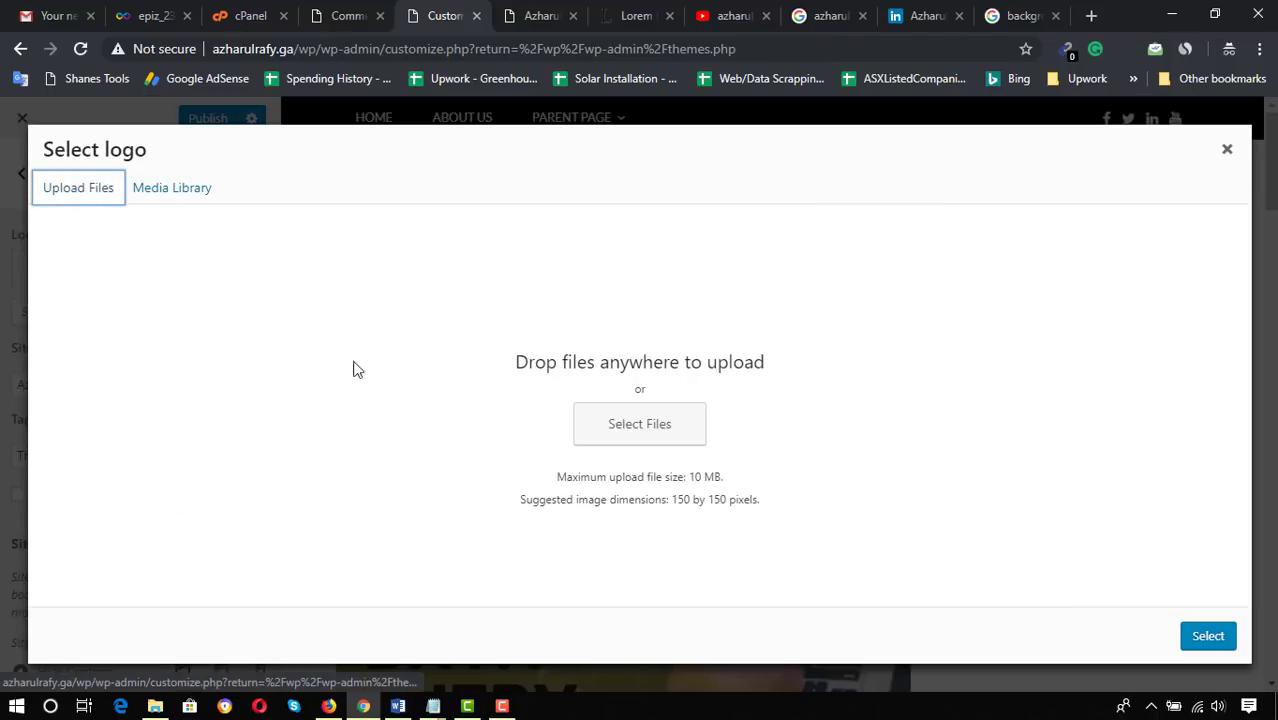
{"action": "left_click", "coordinate": [648, 428]}
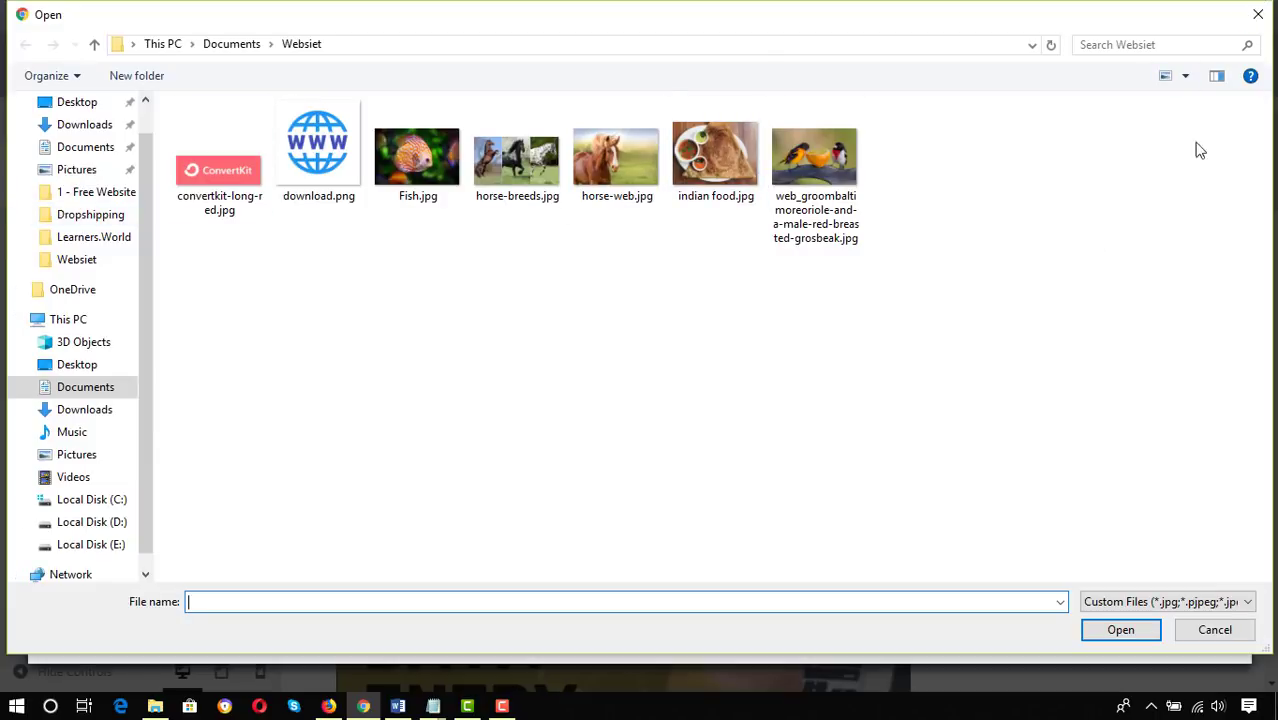
{"action": "left_click", "coordinate": [1257, 14]}
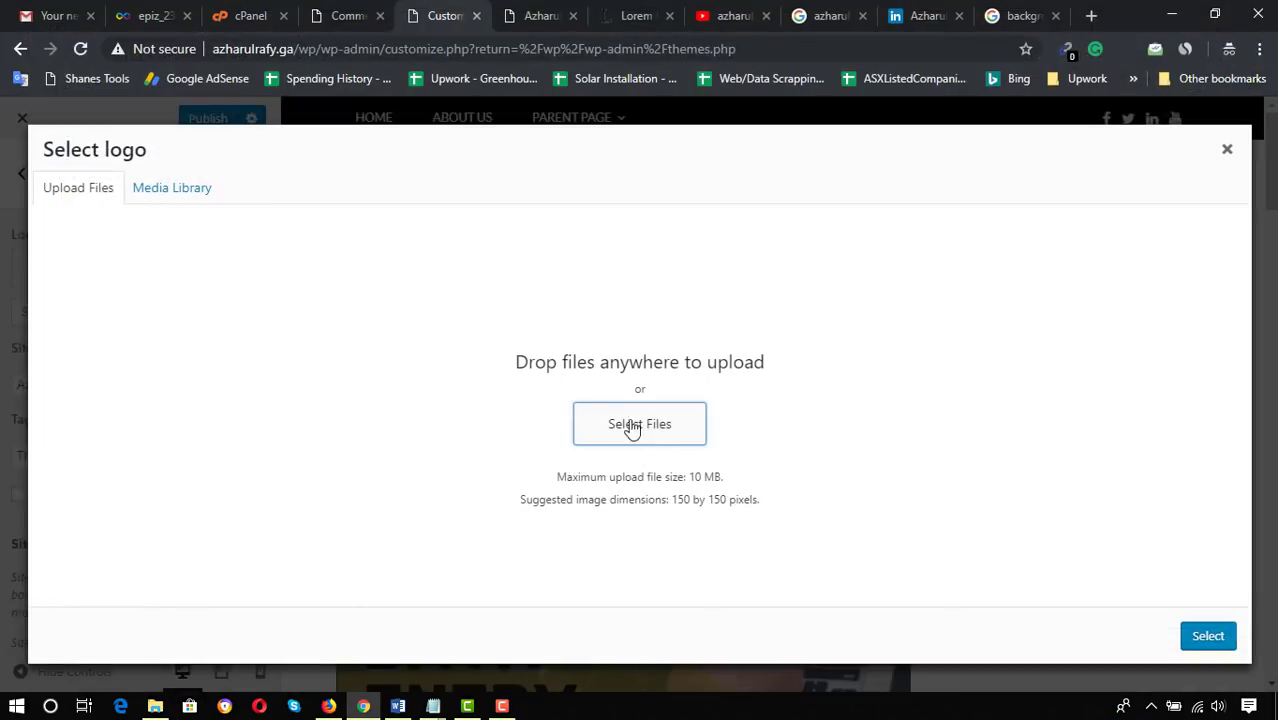
{"action": "left_click", "coordinate": [180, 190]}
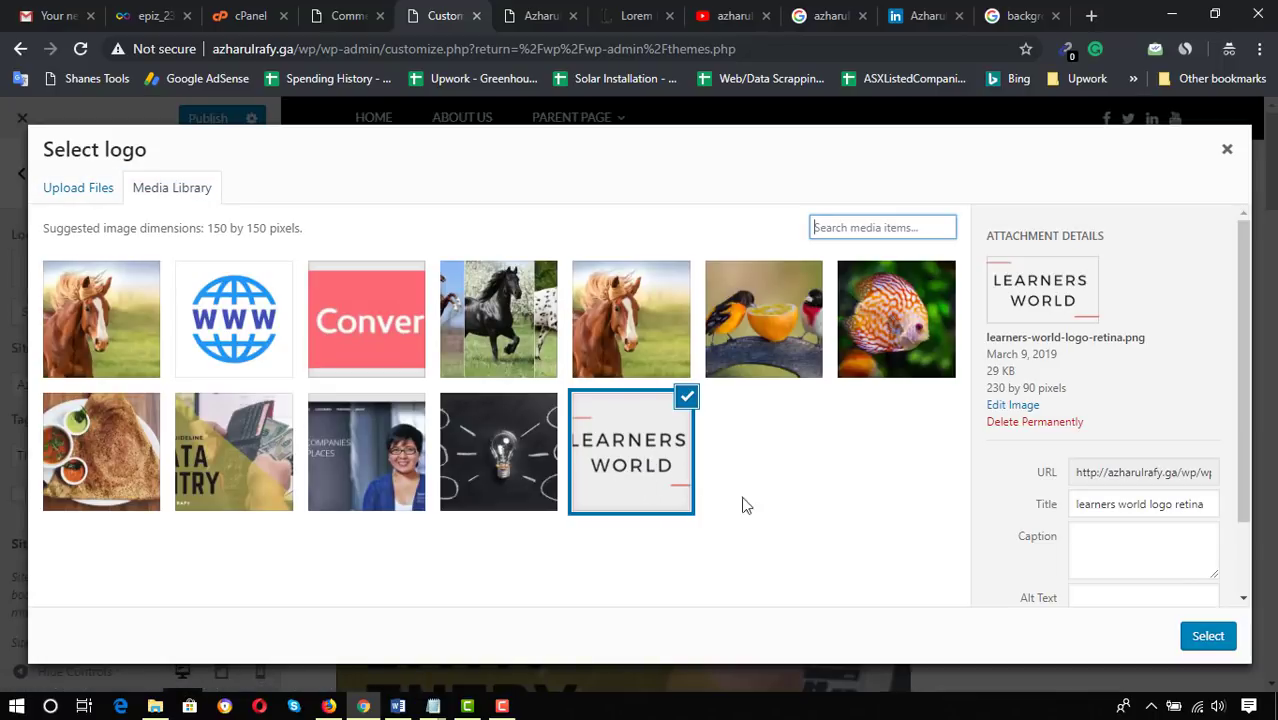
{"action": "left_click", "coordinate": [1207, 636]}
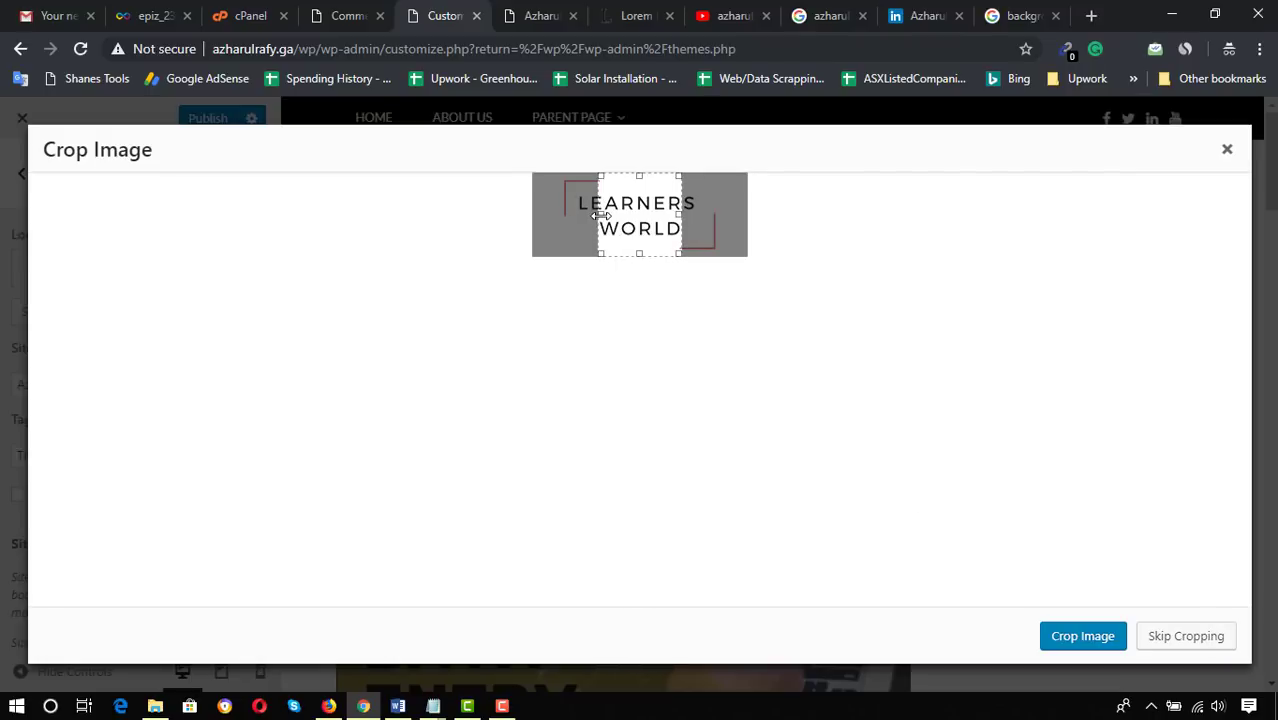
Crop the logo to its full width and keep the site title and tagline hidden.
{"action": "left_click_drag", "start_coordinate": [599, 214], "coordinate": [501, 225]}
{"action": "left_click_drag", "start_coordinate": [679, 210], "coordinate": [822, 222]}
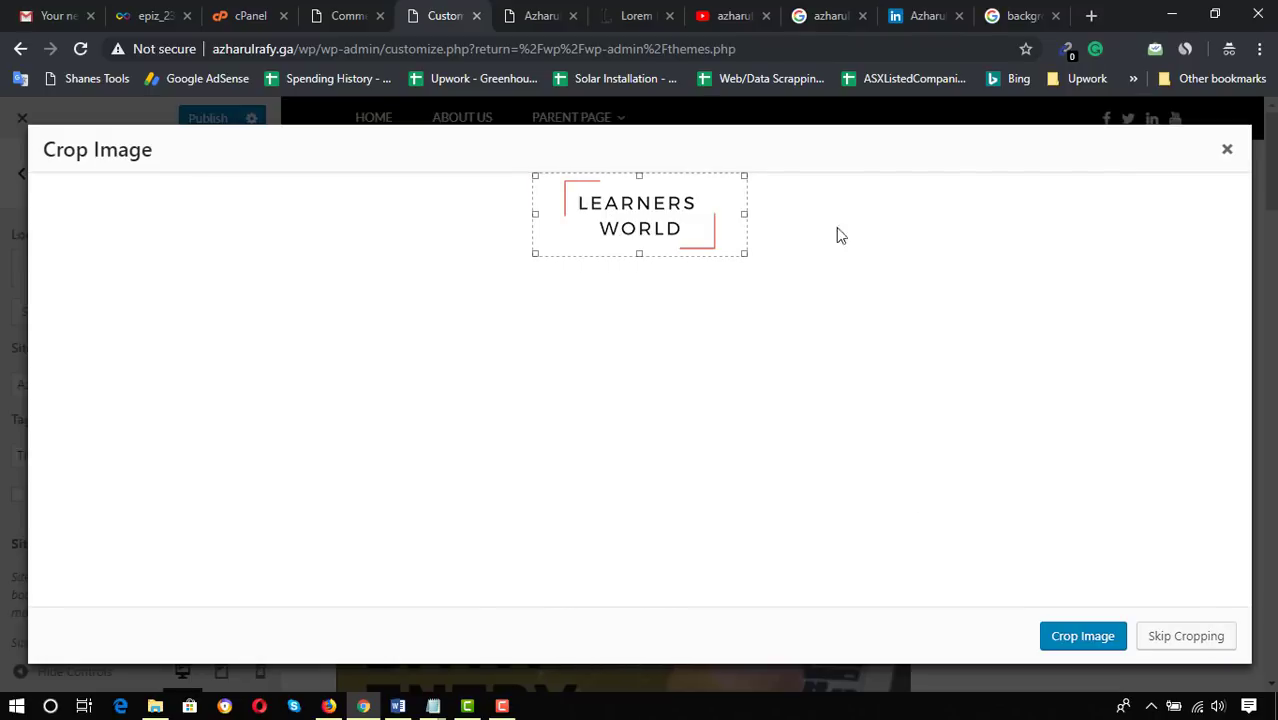
{"action": "left_click", "coordinate": [1087, 646]}
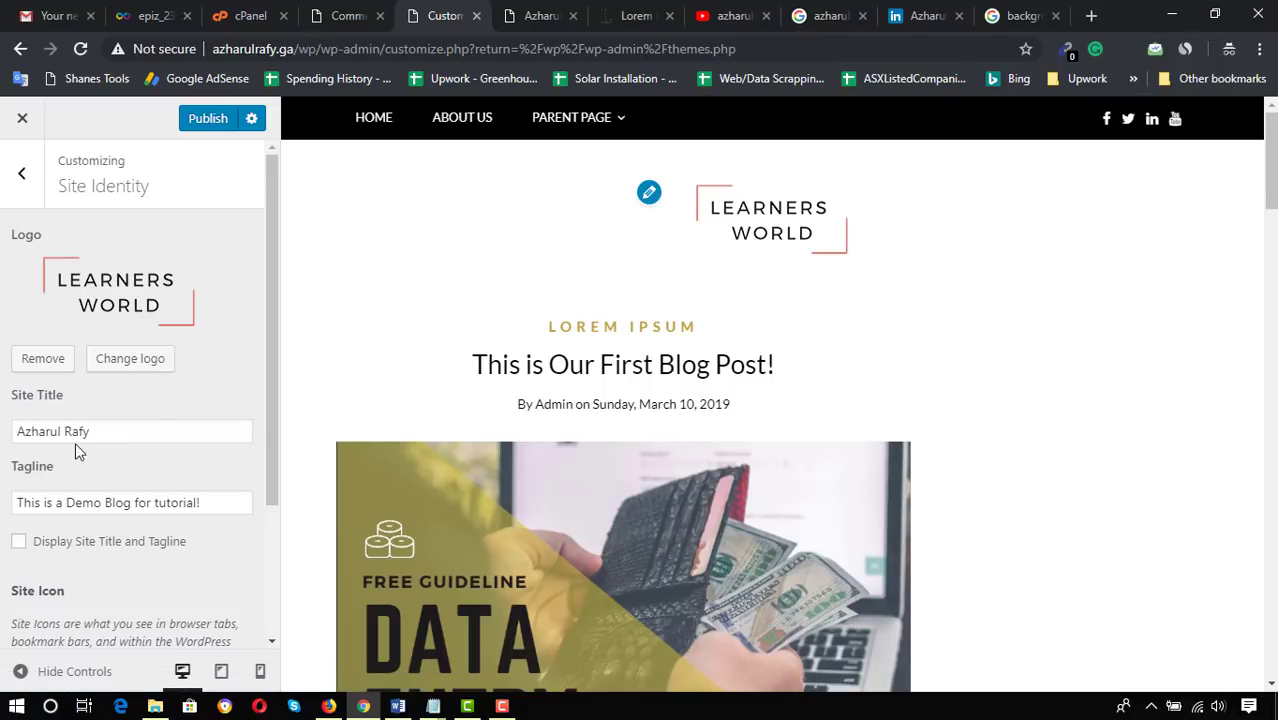
{"action": "left_click", "coordinate": [65, 552]}
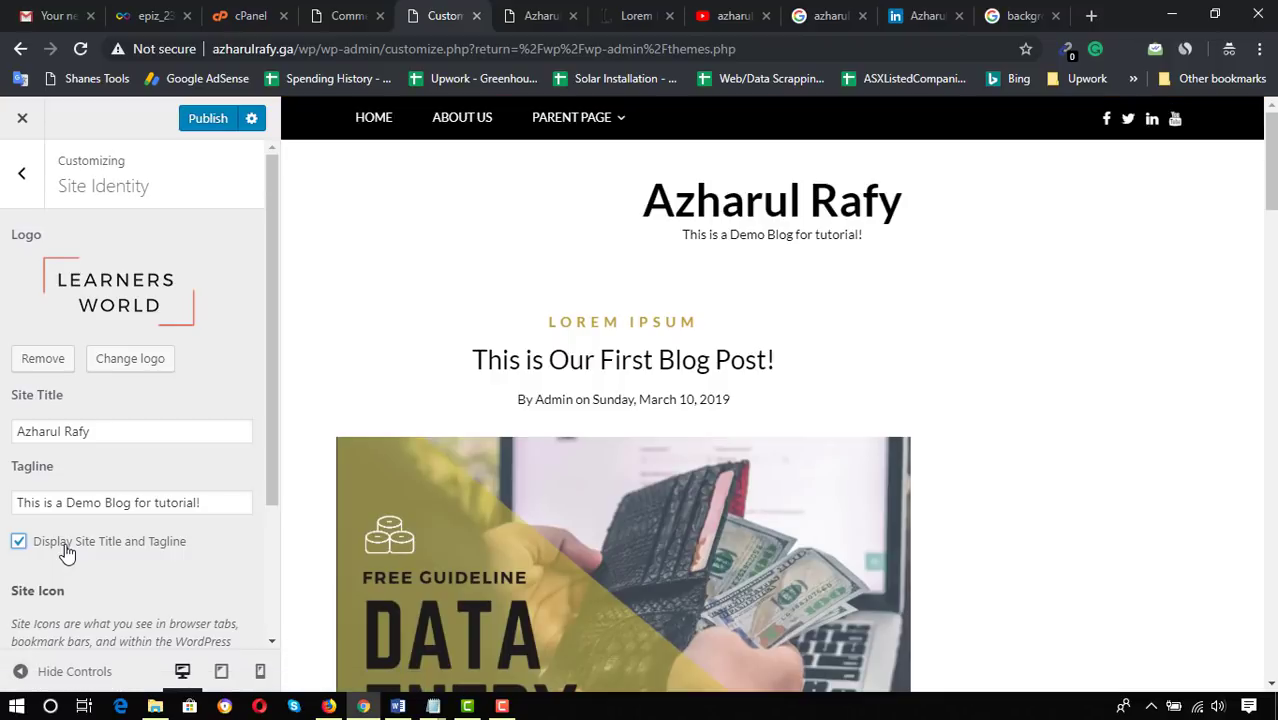
{"action": "left_click", "coordinate": [62, 552]}
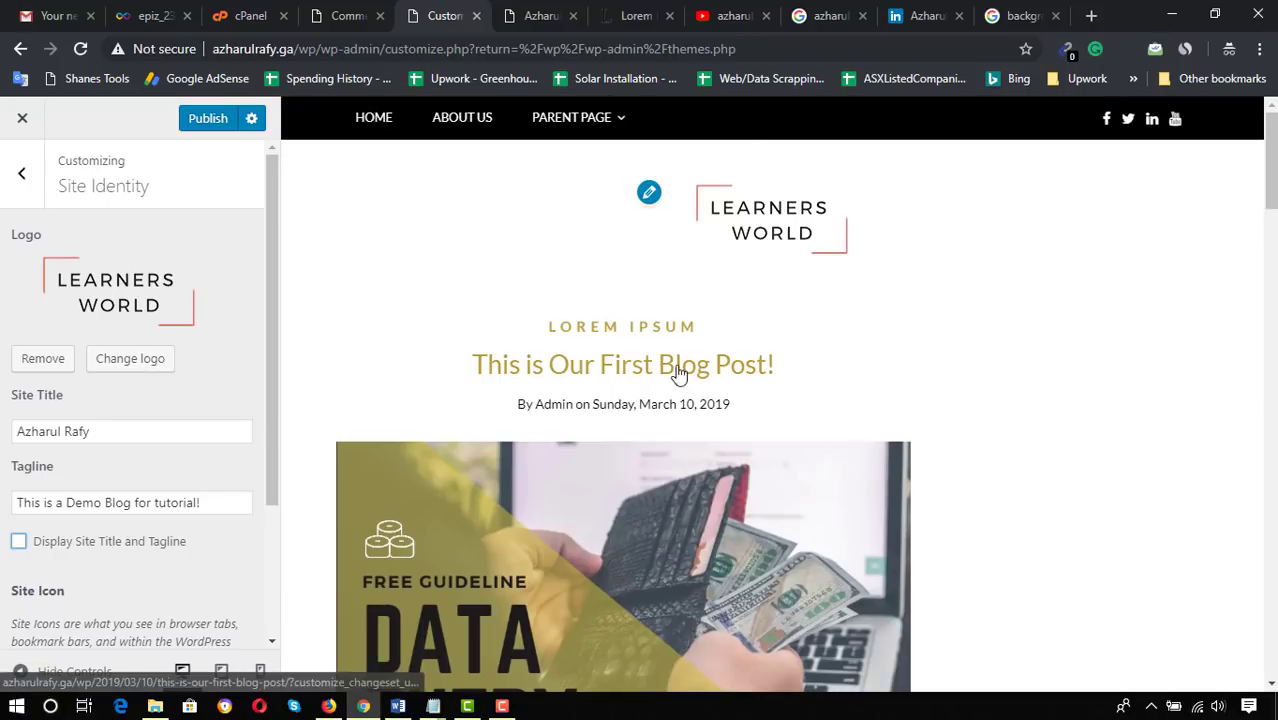
{"action": "scroll", "coordinate": [1107, 345], "scroll_direction": "down", "scroll_amount": 10}
{"action": "scroll", "coordinate": [1132, 307], "scroll_direction": "up", "scroll_amount": 10}
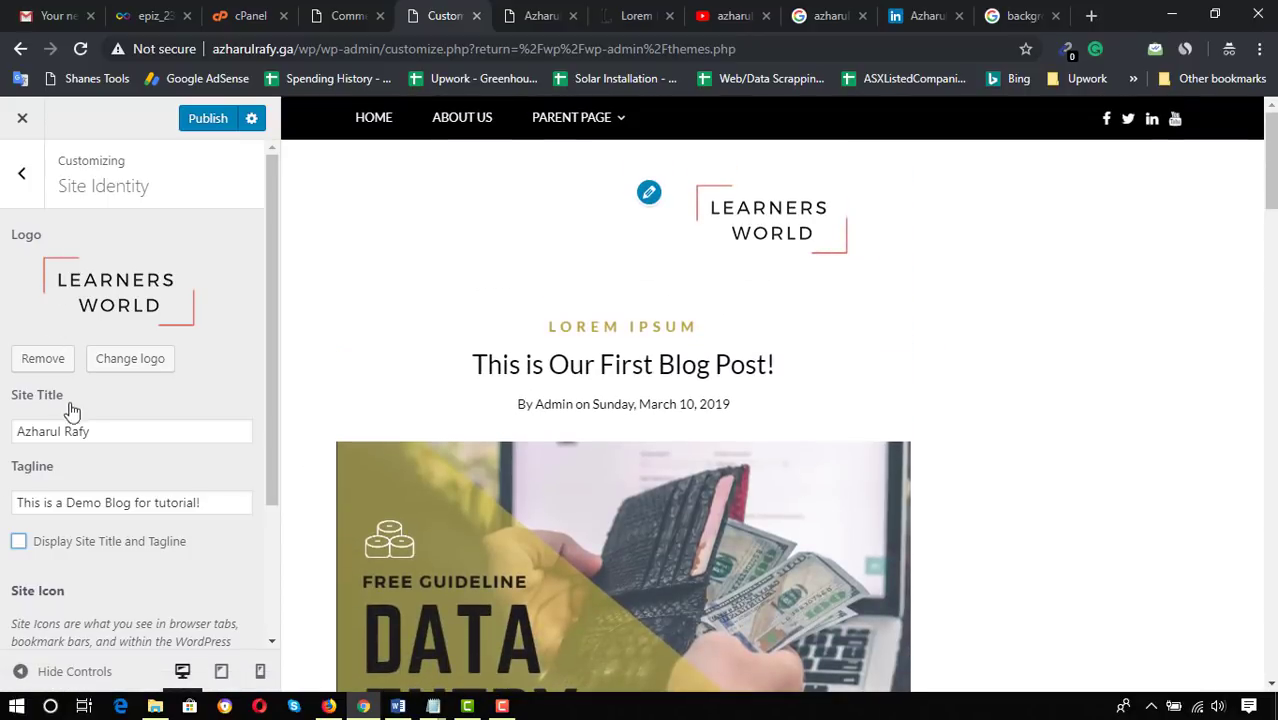
{"action": "scroll", "coordinate": [72, 405], "scroll_direction": "down", "scroll_amount": 2}
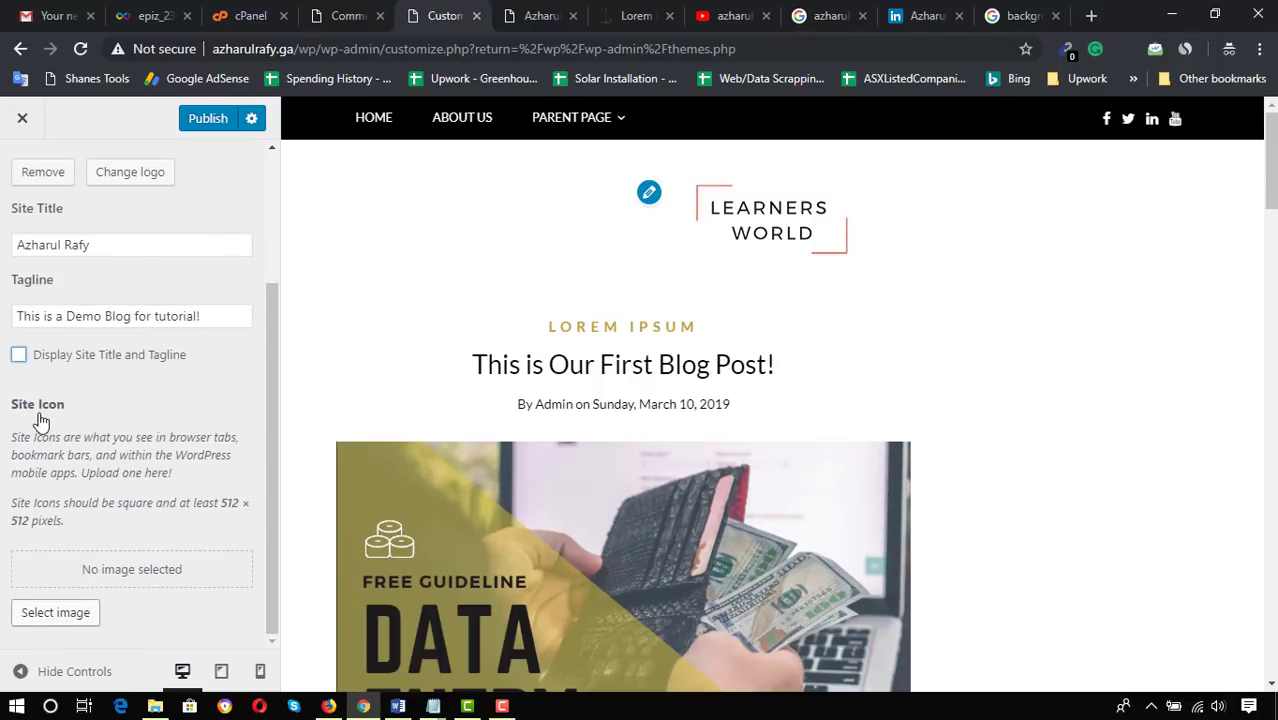
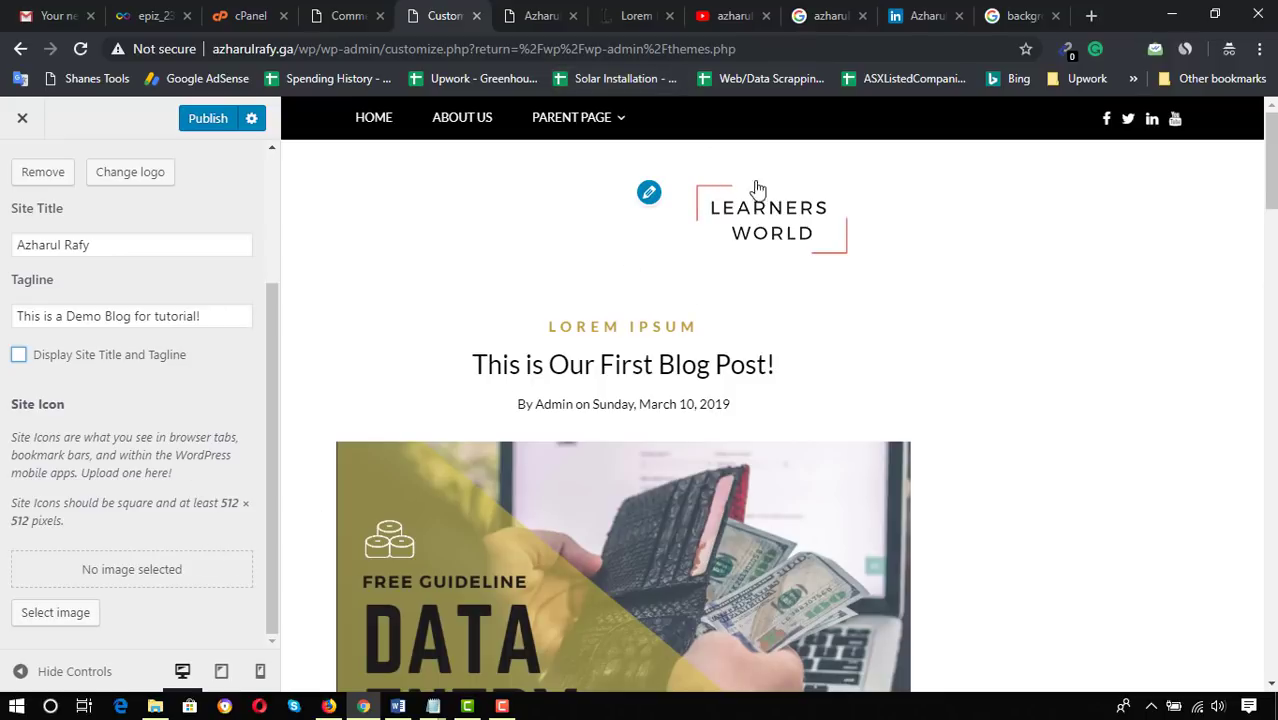
Set the Learners World logo, skipping cropping, as the site icon.
{"action": "left_click", "coordinate": [530, 10]}
{"action": "left_click", "coordinate": [450, 10]}
{"action": "left_click", "coordinate": [56, 614]}
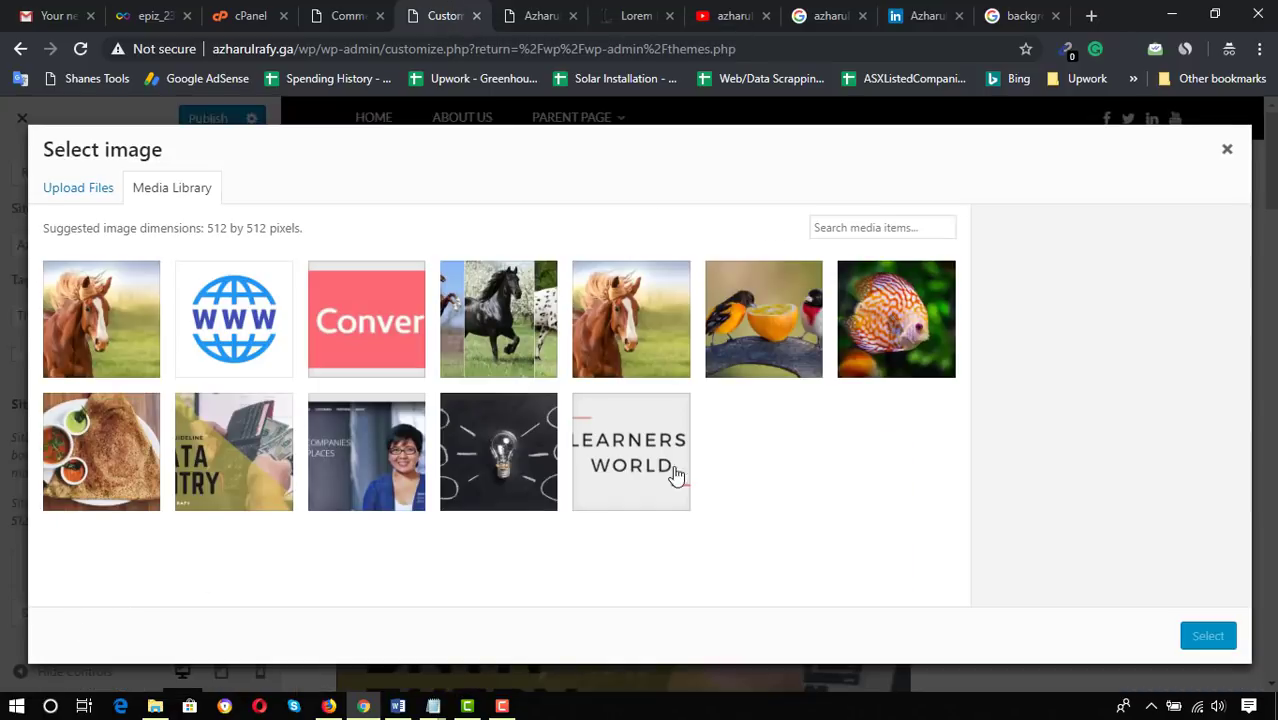
{"action": "left_click", "coordinate": [629, 473]}
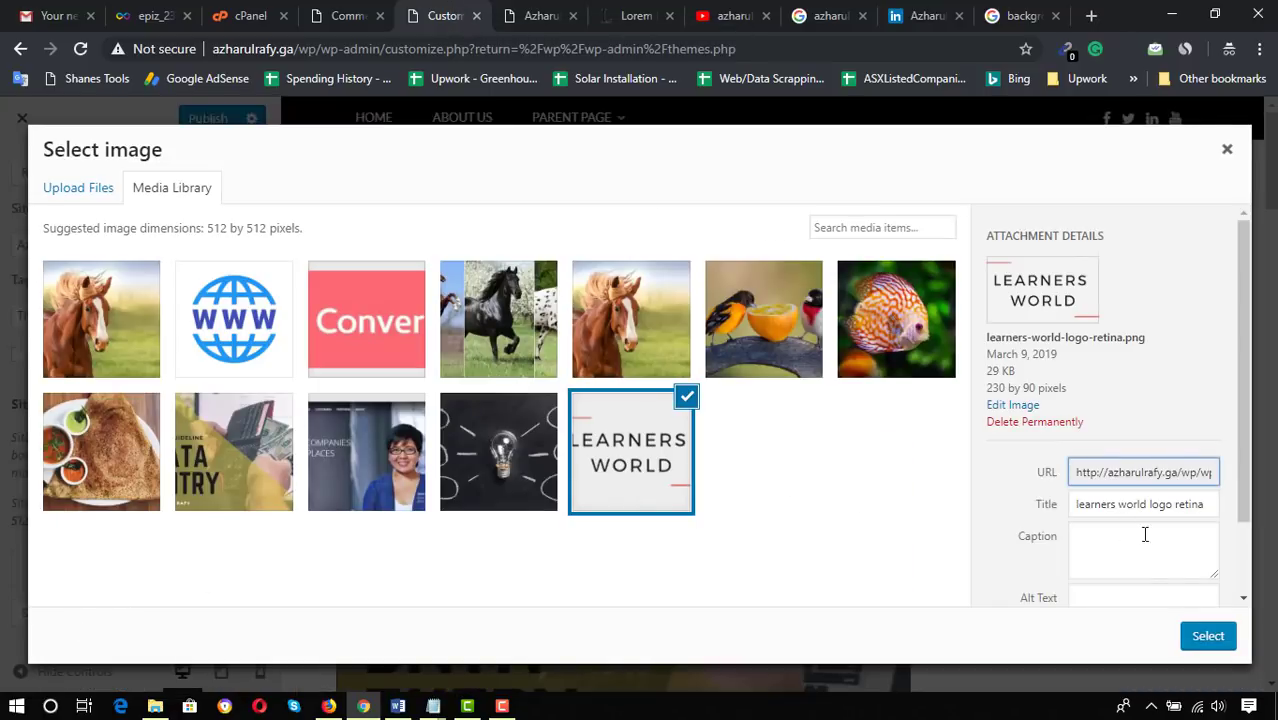
{"action": "left_click", "coordinate": [1209, 637]}
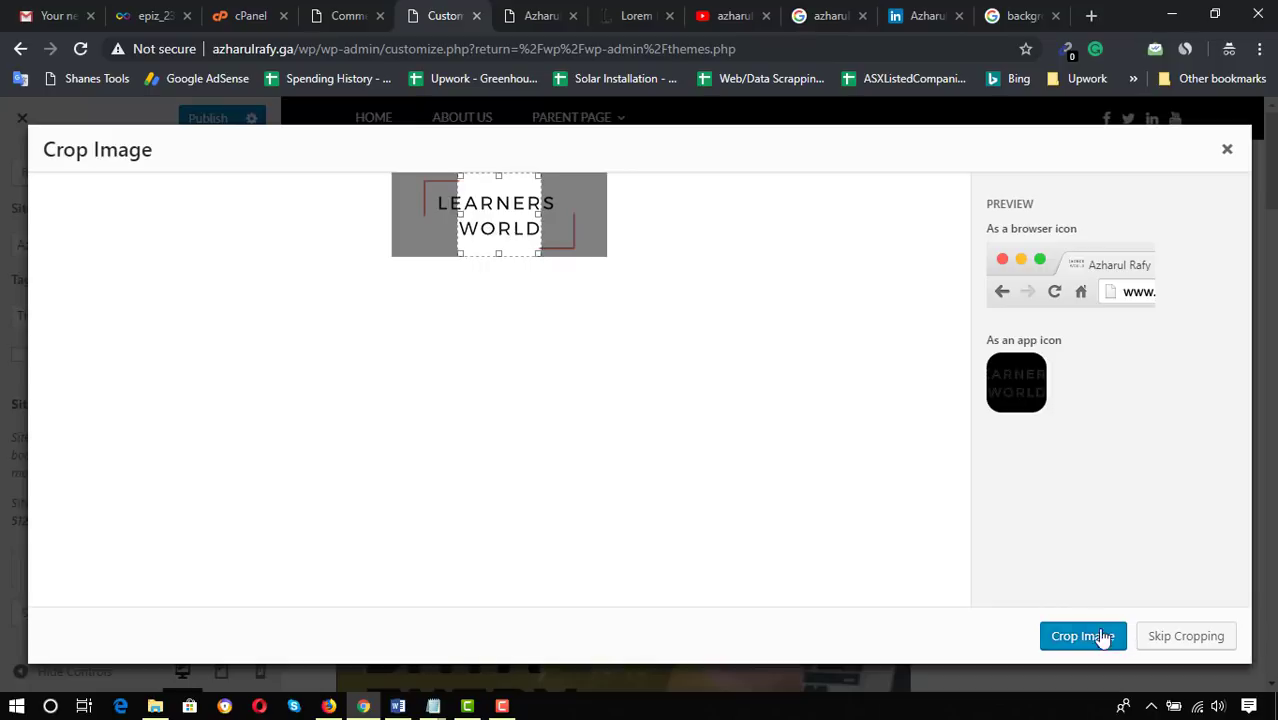
{"action": "left_click", "coordinate": [1156, 648]}
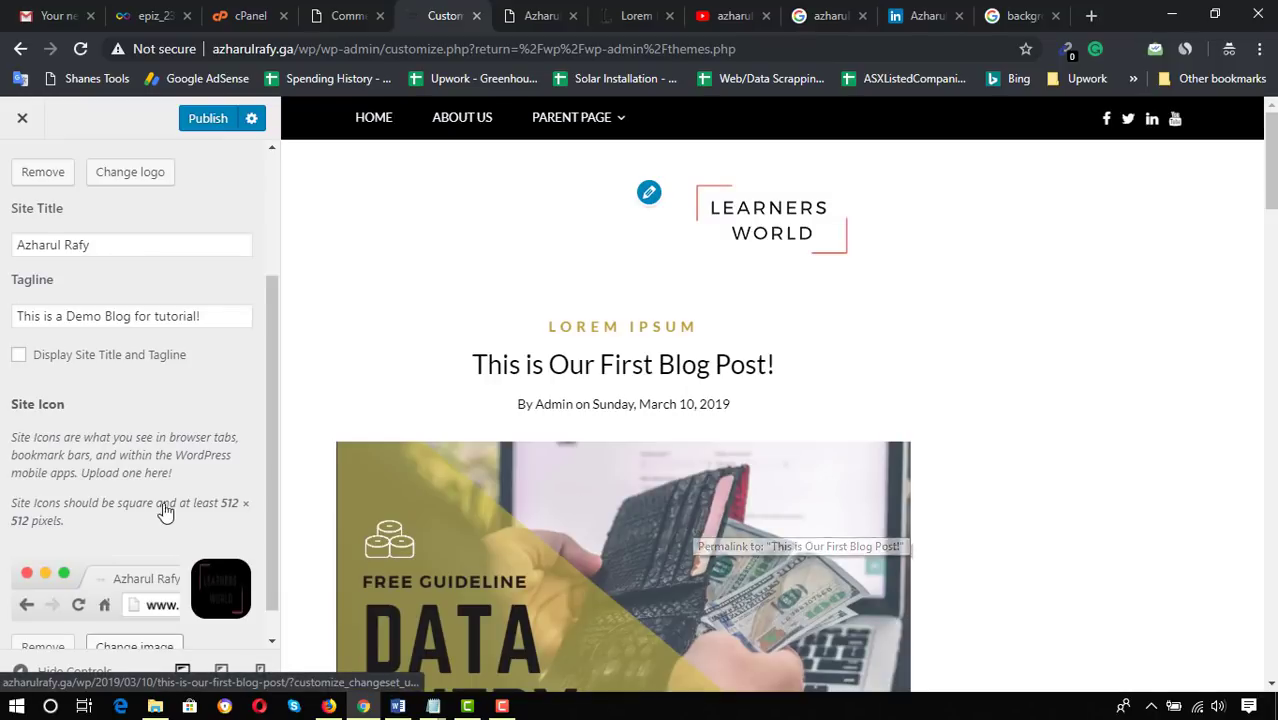
{"action": "scroll", "coordinate": [107, 625], "scroll_direction": "down", "scroll_amount": 1}
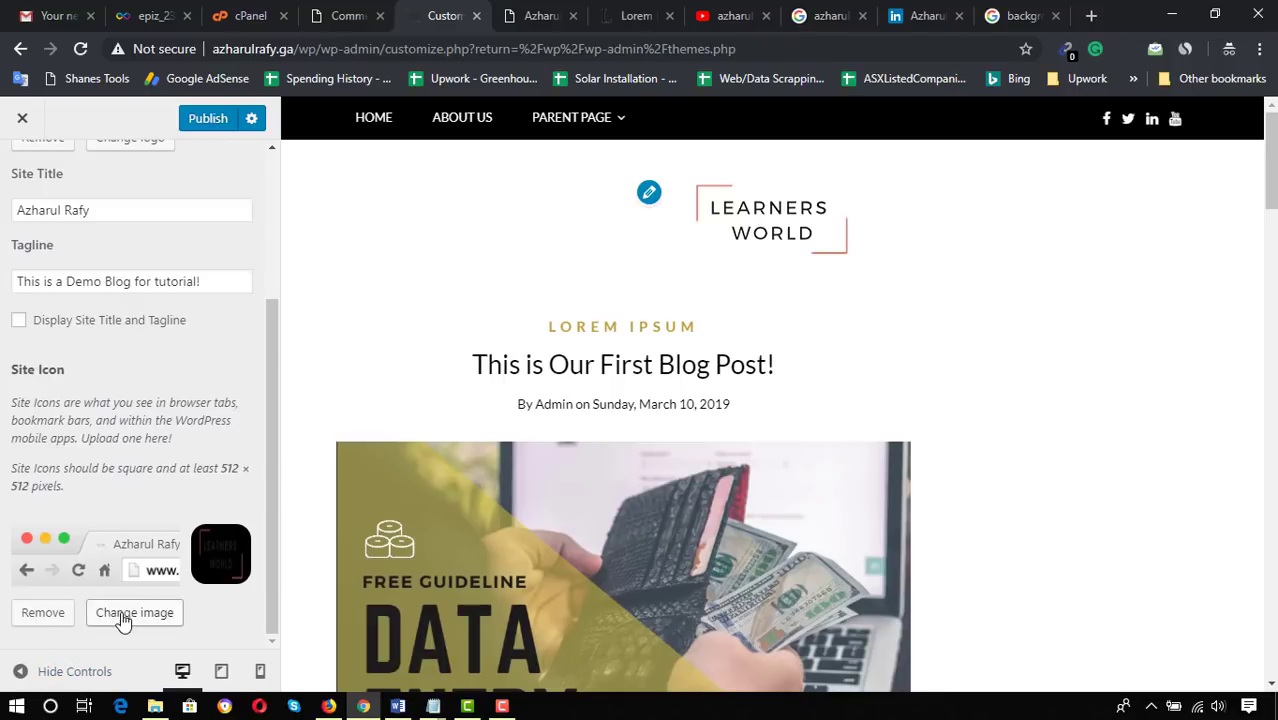
{"action": "scroll", "coordinate": [188, 430], "scroll_direction": "up", "scroll_amount": 2}
{"action": "scroll", "coordinate": [188, 430], "scroll_direction": "up", "scroll_amount": 1}
Publish the Site Identity changes and reload the live blog to see the new logo.
{"action": "left_click", "coordinate": [203, 122]}
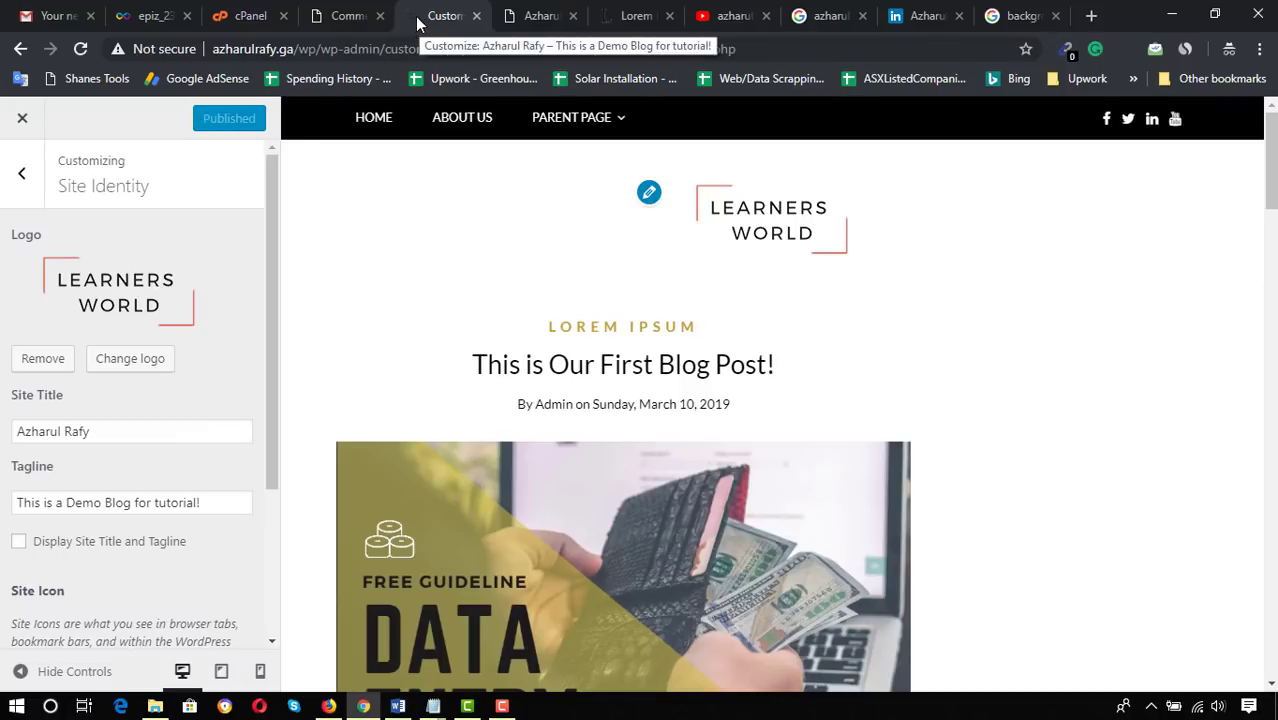
{"action": "left_click", "coordinate": [530, 17]}
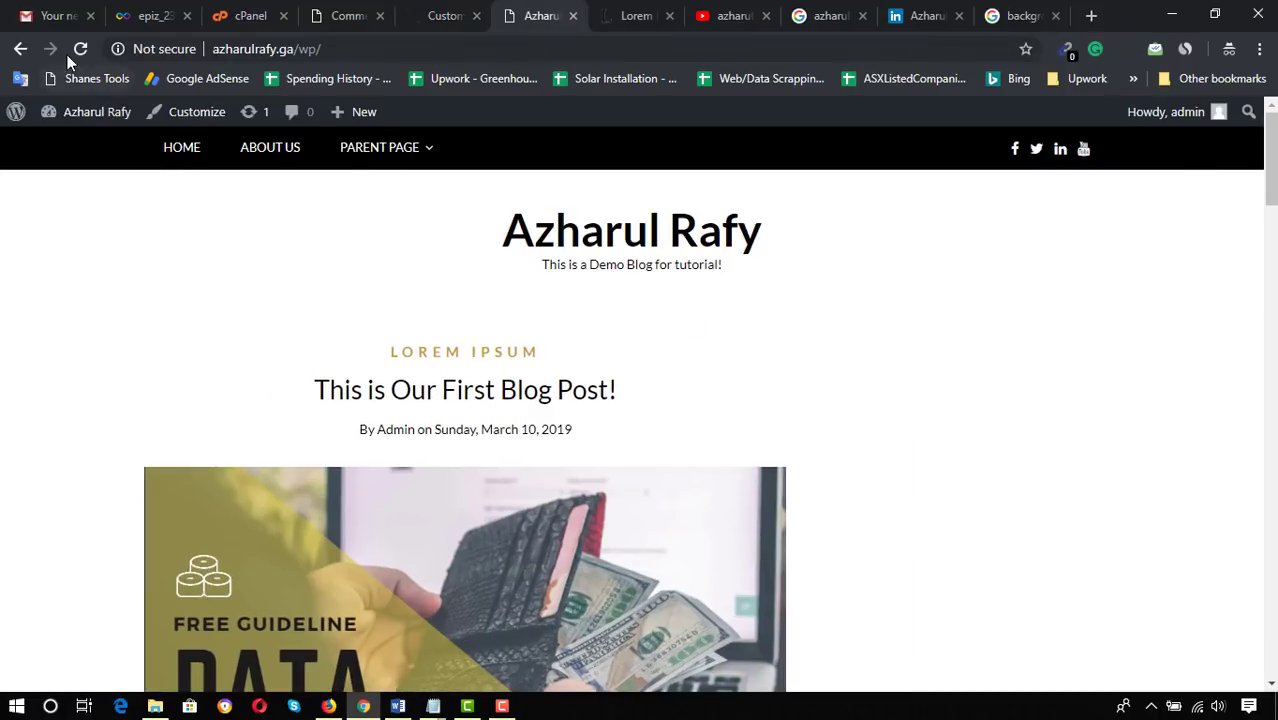
{"action": "left_click", "coordinate": [89, 47]}
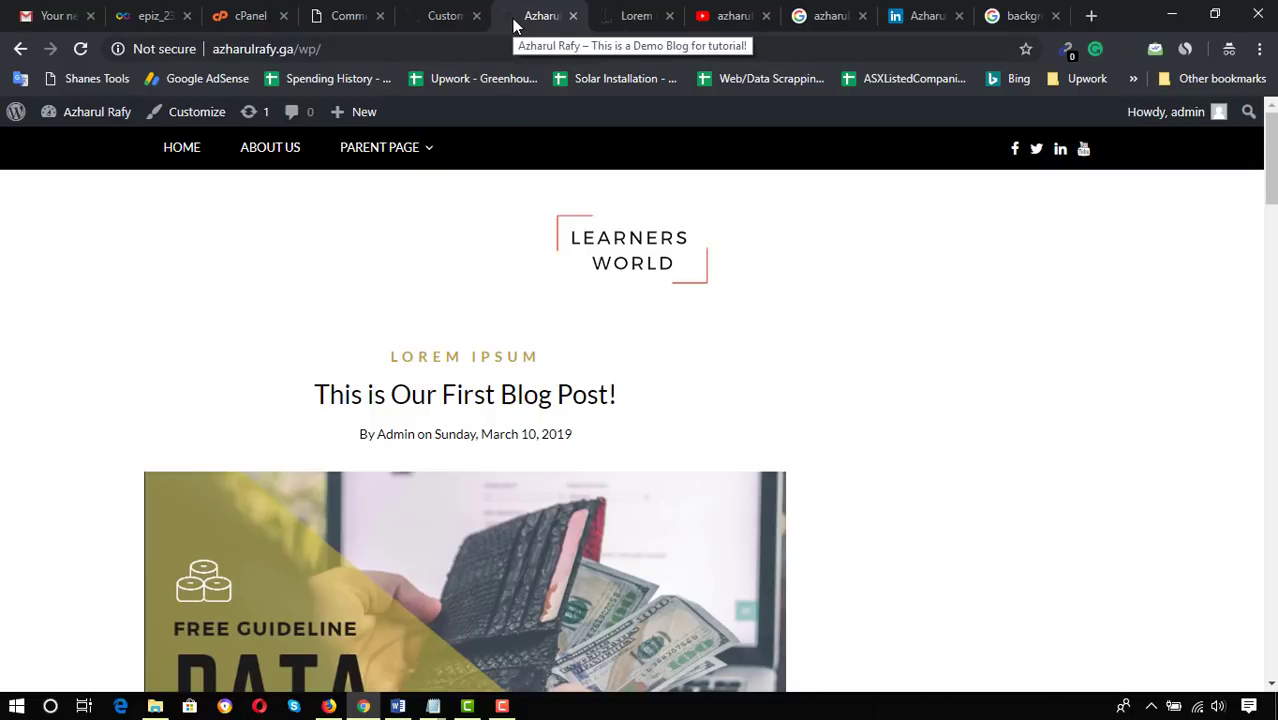
Return to the Customizer and back out to its main section list.
{"action": "left_click", "coordinate": [374, 10]}
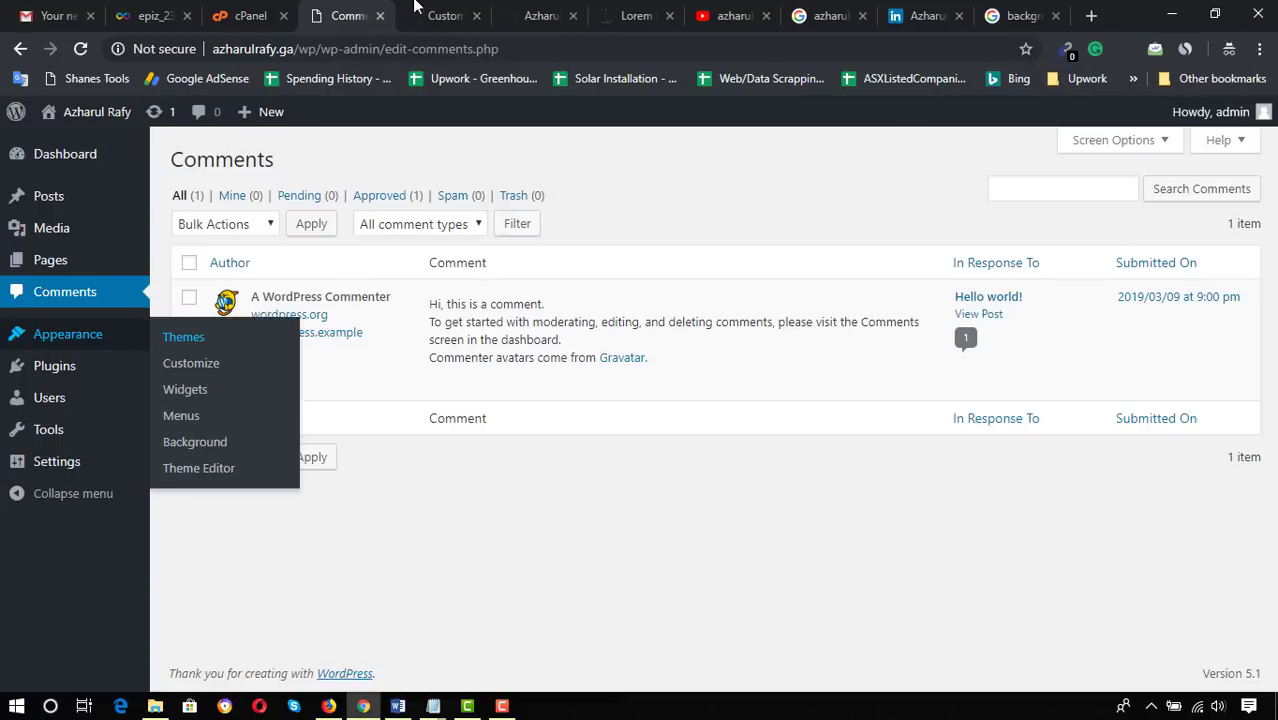
{"action": "left_click", "coordinate": [450, 10]}
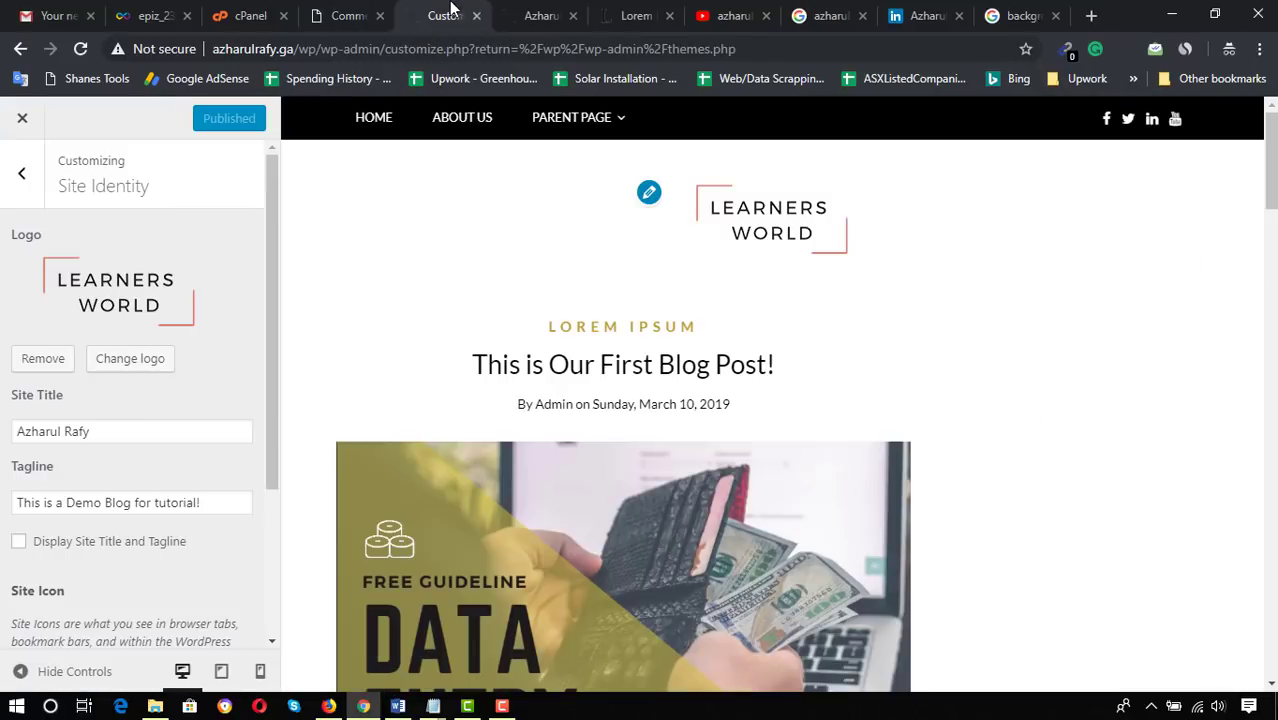
{"action": "left_click", "coordinate": [34, 184]}
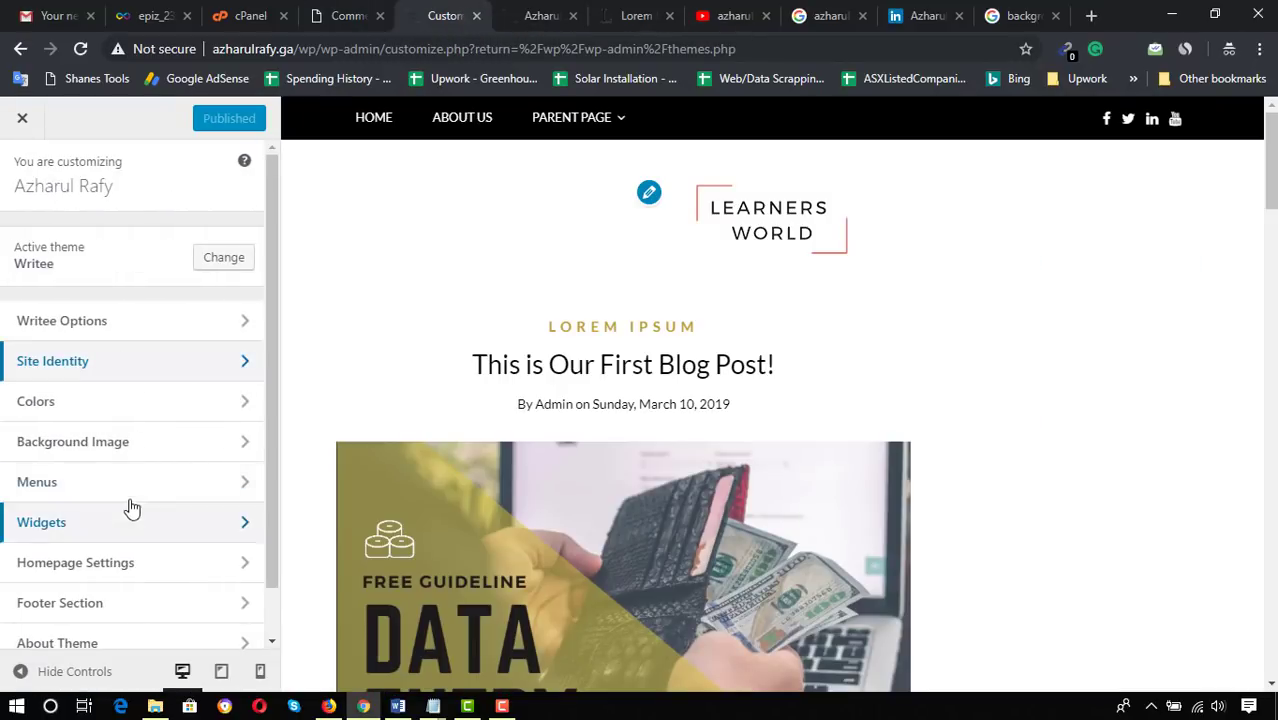
Set a grey background colour under Colors and publish it.
{"action": "left_click", "coordinate": [66, 408]}
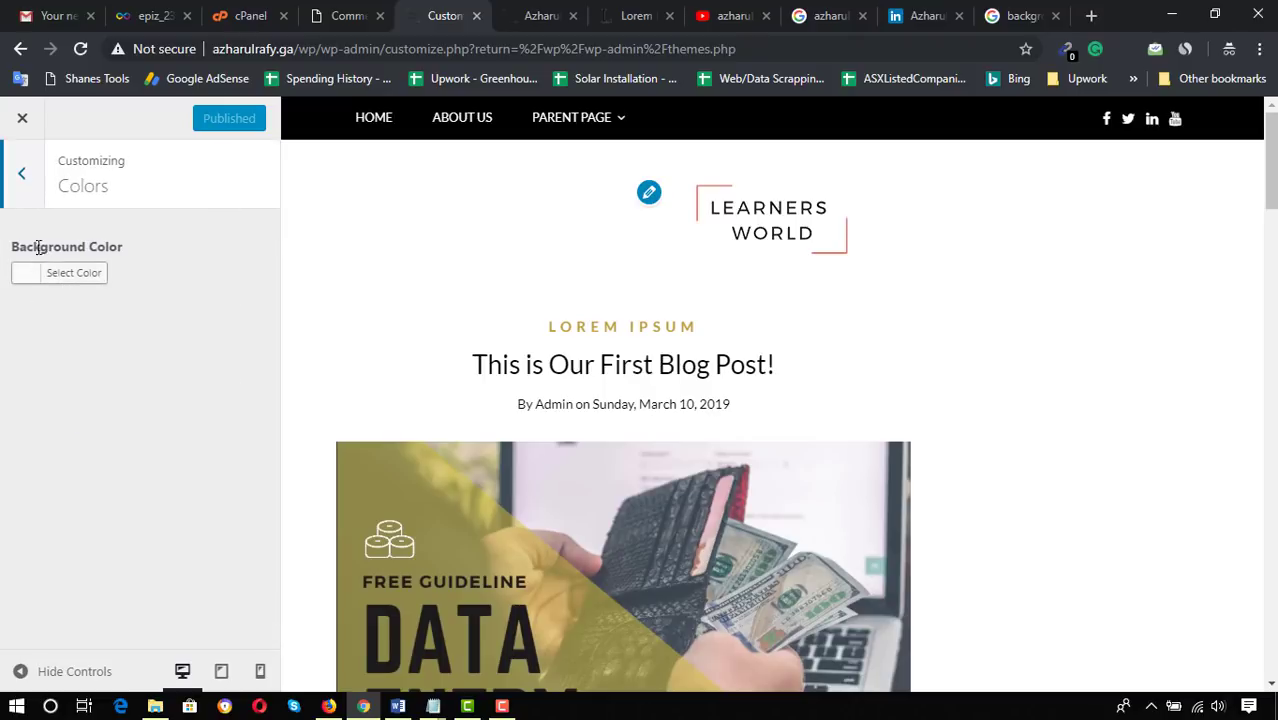
{"action": "left_click", "coordinate": [40, 284]}
{"action": "left_click", "coordinate": [83, 376]}
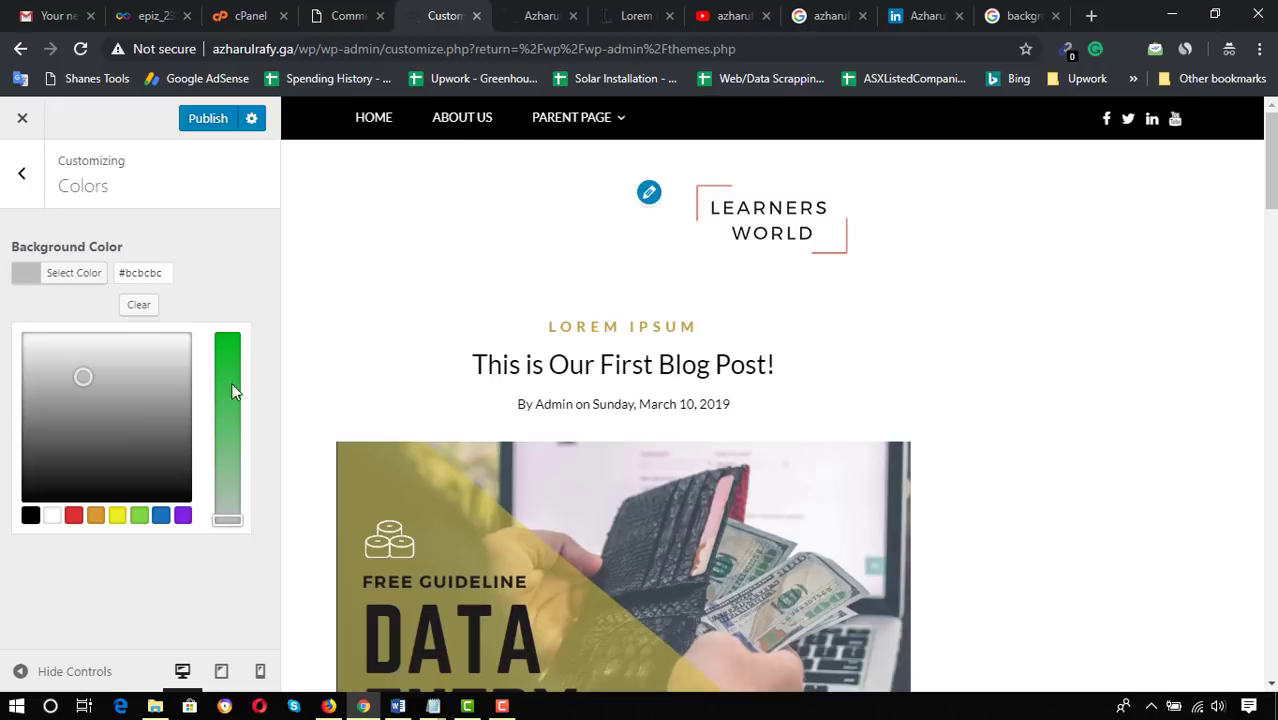
{"action": "left_click", "coordinate": [210, 120]}
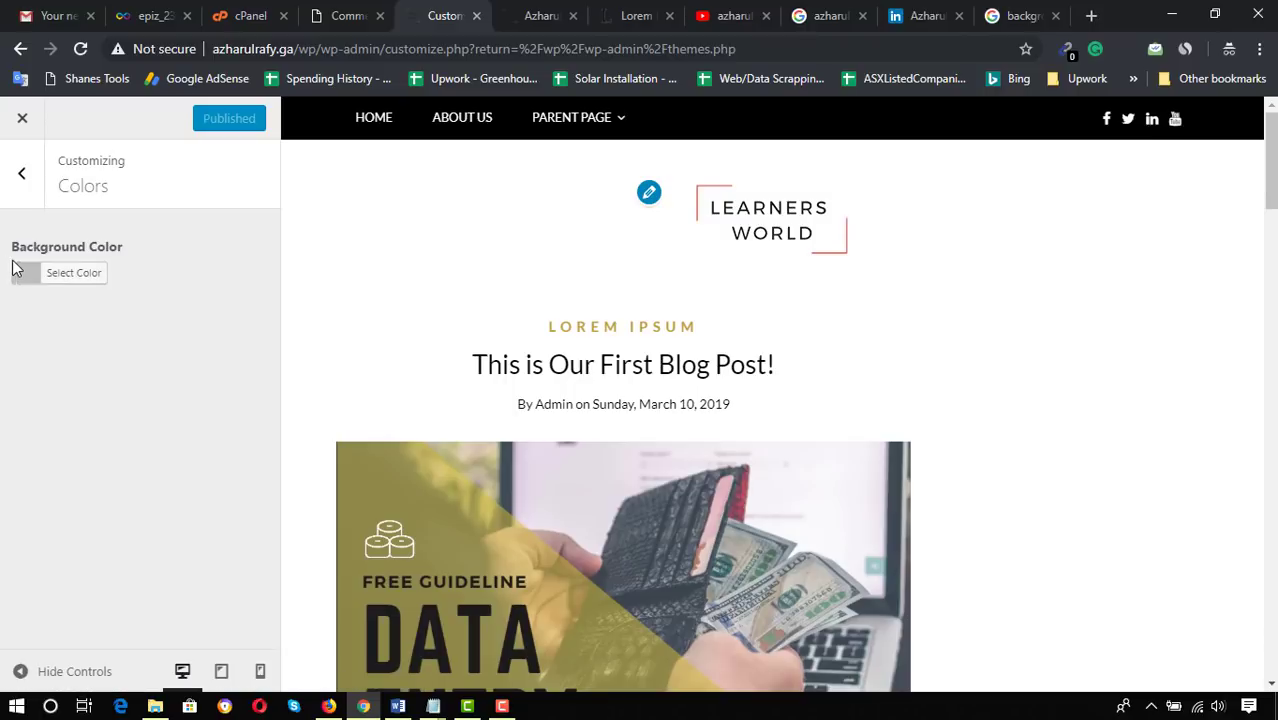
Change the background colour to teal #3bbfb2, publish it, and switch to the live blog.
{"action": "left_click", "coordinate": [25, 275]}
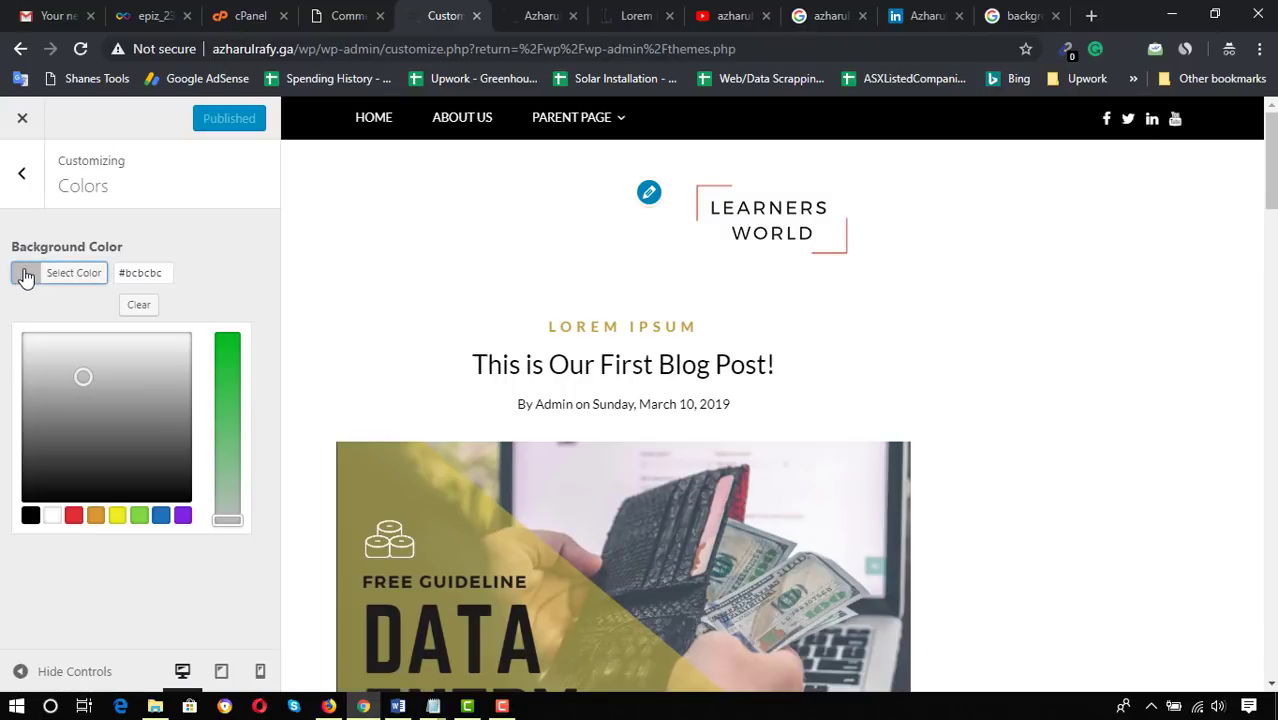
{"action": "left_click", "coordinate": [139, 515]}
{"action": "left_click_drag", "start_coordinate": [134, 460], "coordinate": [104, 376]}
{"action": "left_click", "coordinate": [207, 120]}
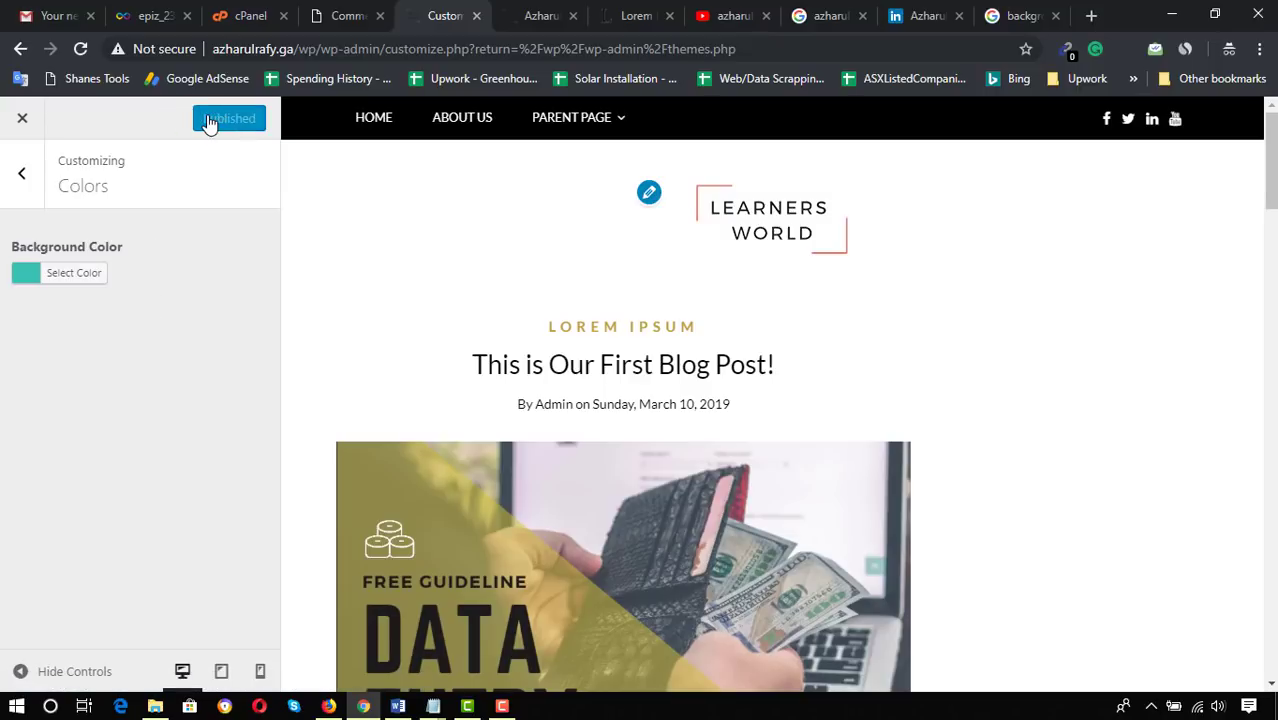
{"action": "left_click", "coordinate": [610, 12]}
{"action": "left_click", "coordinate": [545, 12]}
Reload the live blog and scroll through it to check the teal background.
{"action": "left_click", "coordinate": [82, 50]}
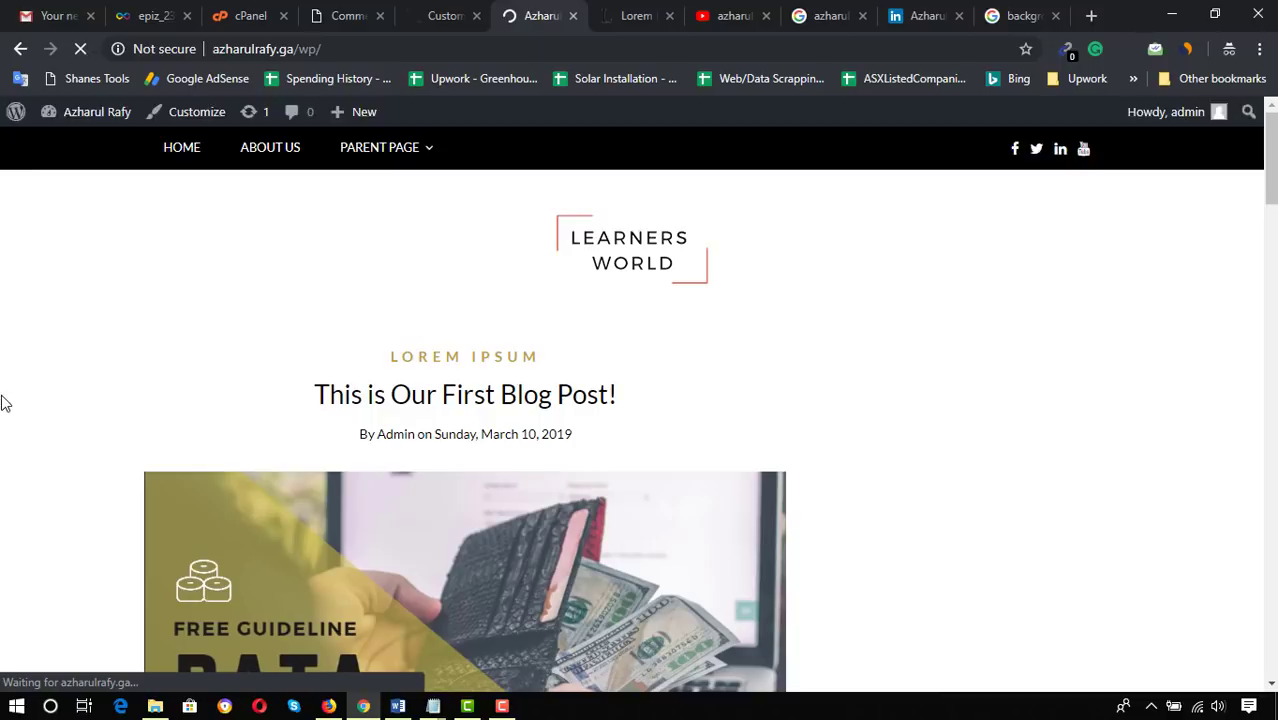
{"action": "scroll", "coordinate": [1230, 420], "scroll_direction": "down", "scroll_amount": 15}
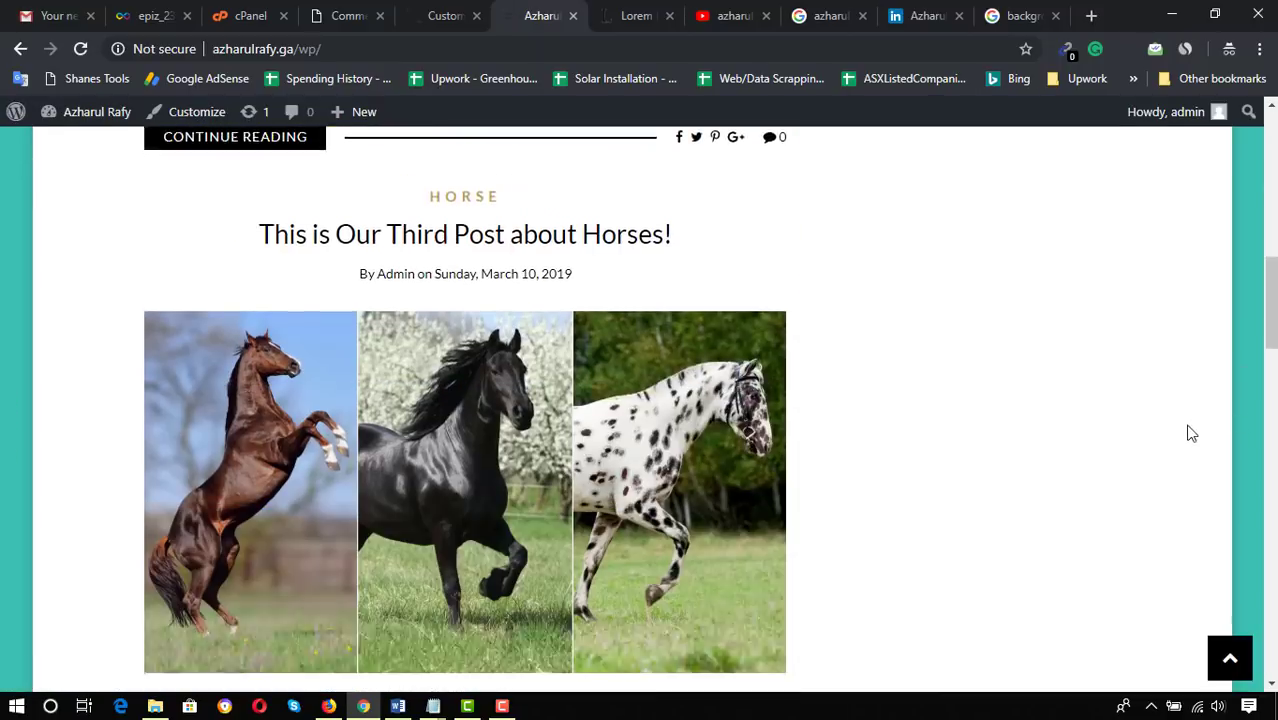
{"action": "scroll", "coordinate": [3, 600], "scroll_direction": "down", "scroll_amount": 3}
{"action": "scroll", "coordinate": [14, 571], "scroll_direction": "up", "scroll_amount": 10}
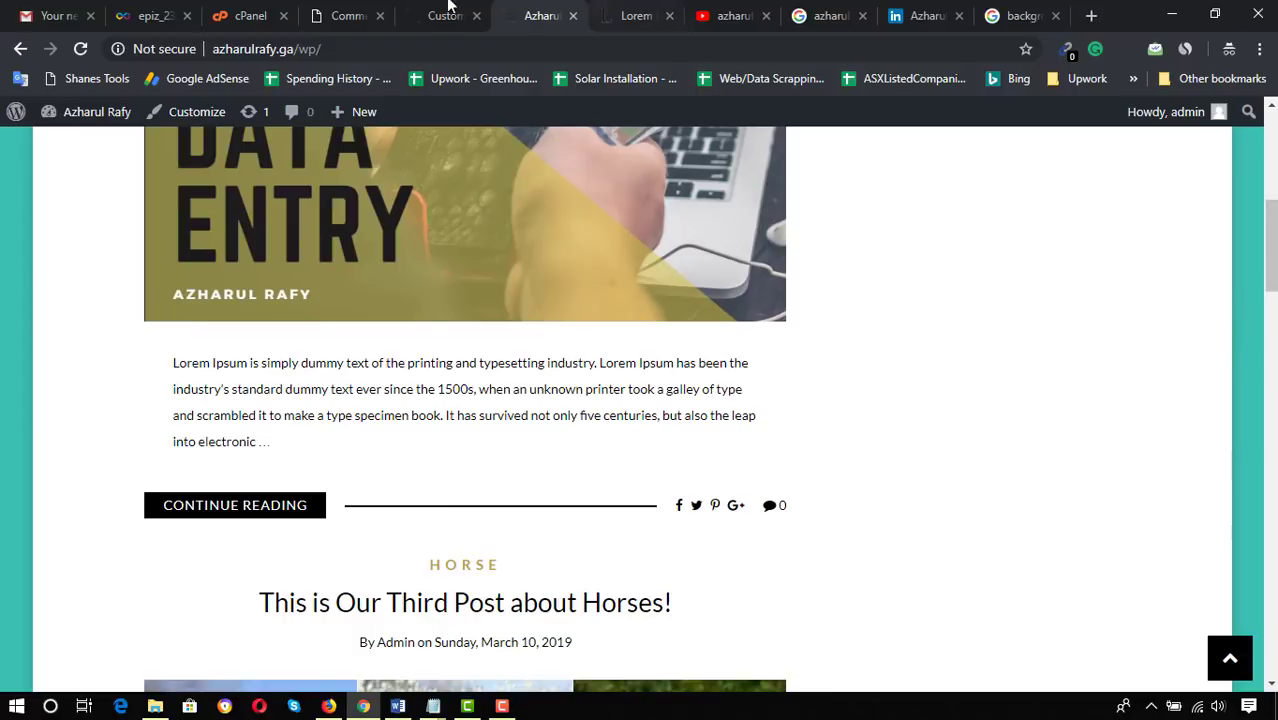
Clear the background colour in the Customizer and publish the change.
{"action": "left_click", "coordinate": [445, 15]}
{"action": "left_click", "coordinate": [75, 273]}
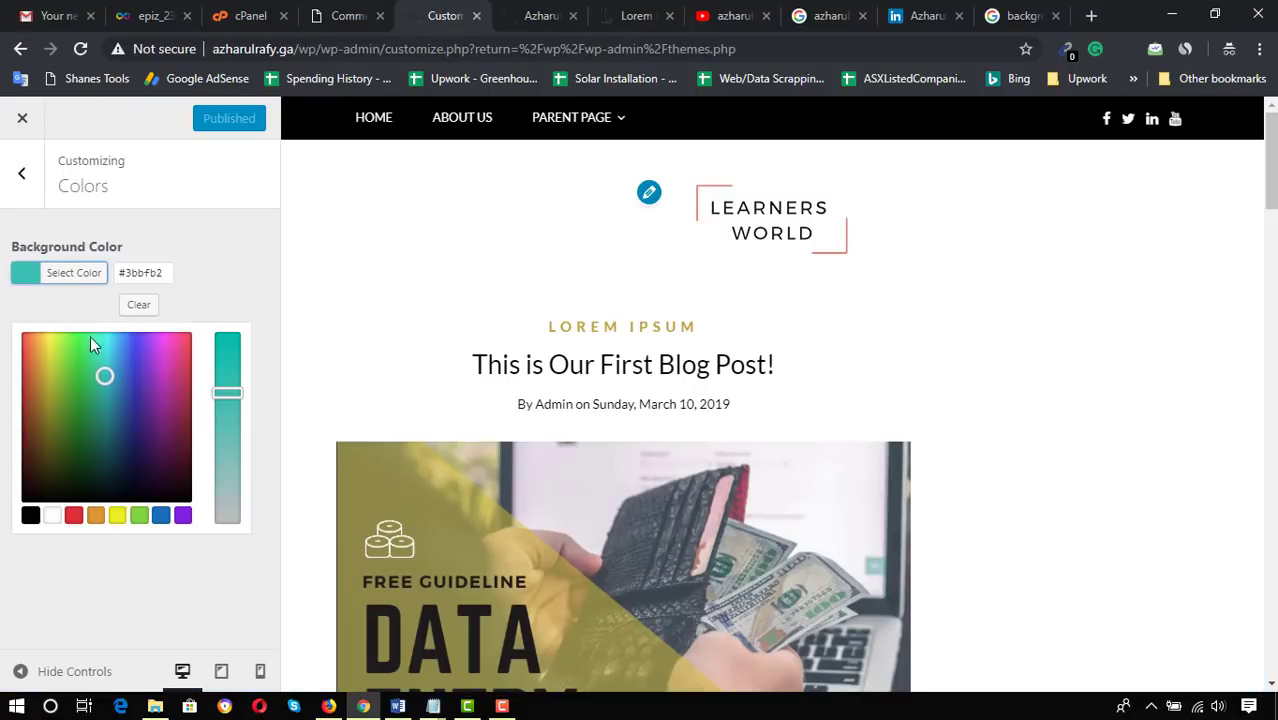
{"action": "left_click", "coordinate": [140, 308]}
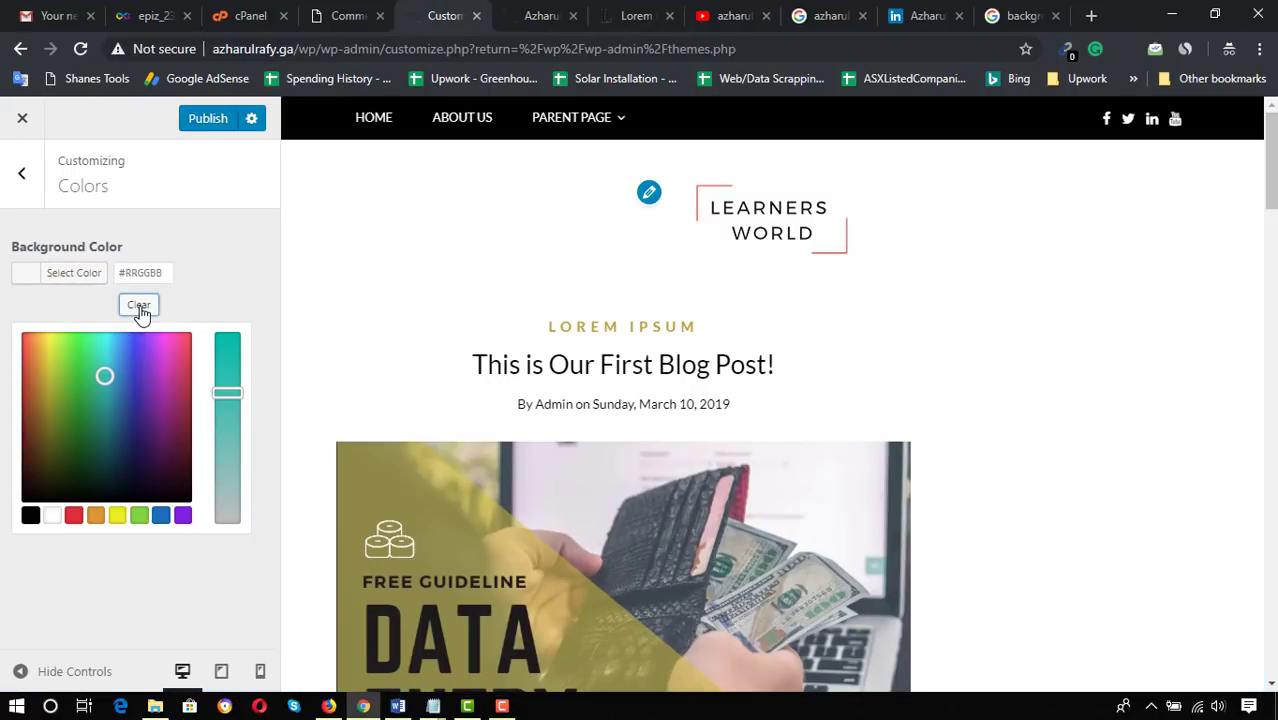
{"action": "left_click", "coordinate": [220, 125]}
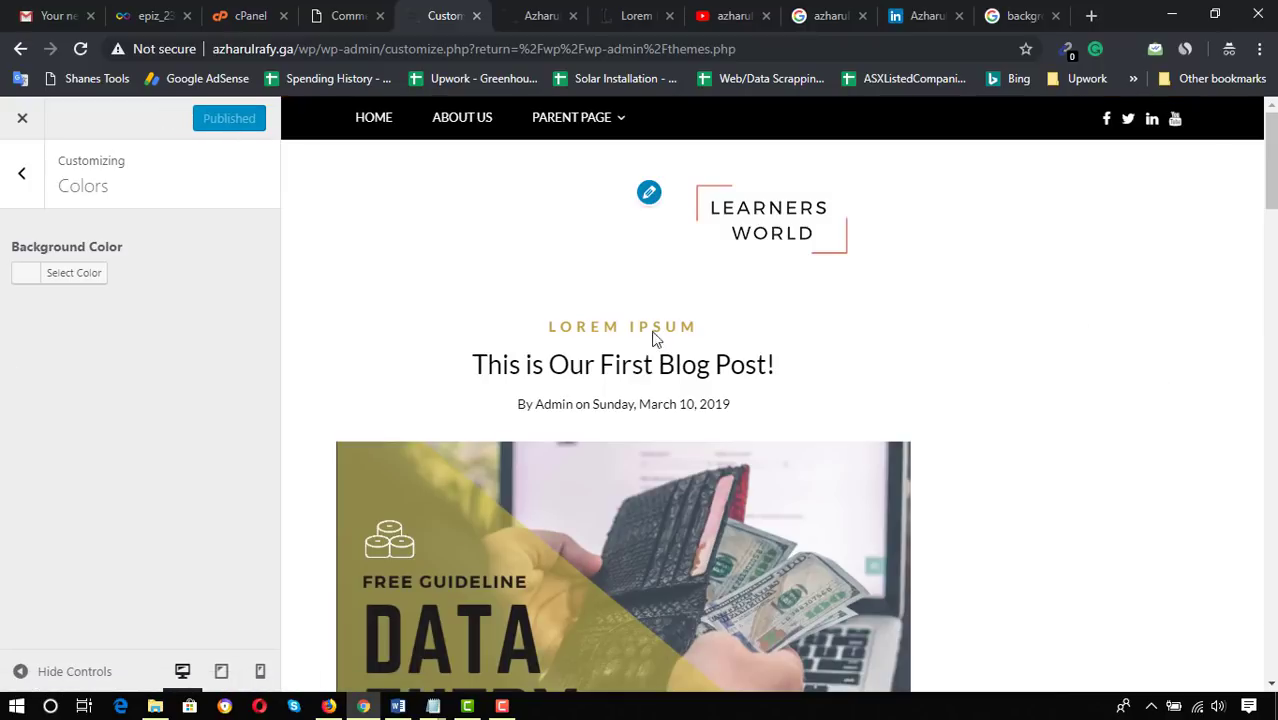
Browse the Background Image options without adding an image, then go back.
{"action": "left_click", "coordinate": [23, 196]}
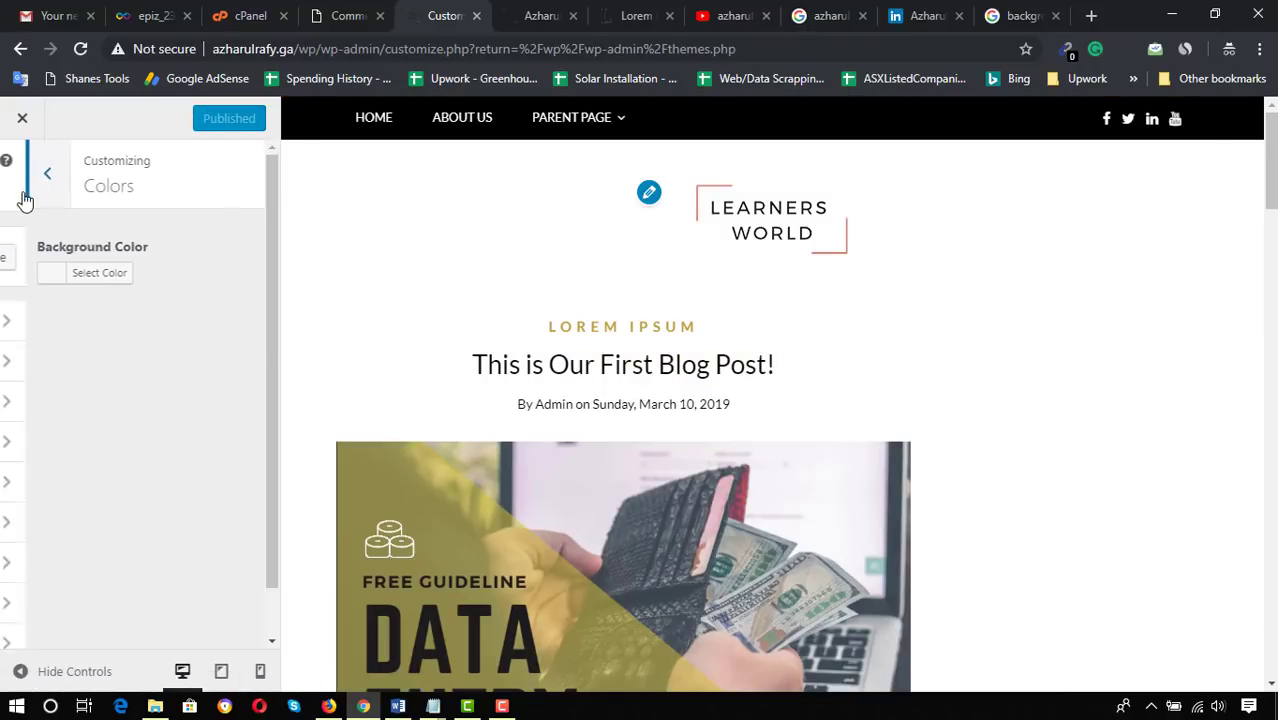
{"action": "left_click", "coordinate": [130, 445]}
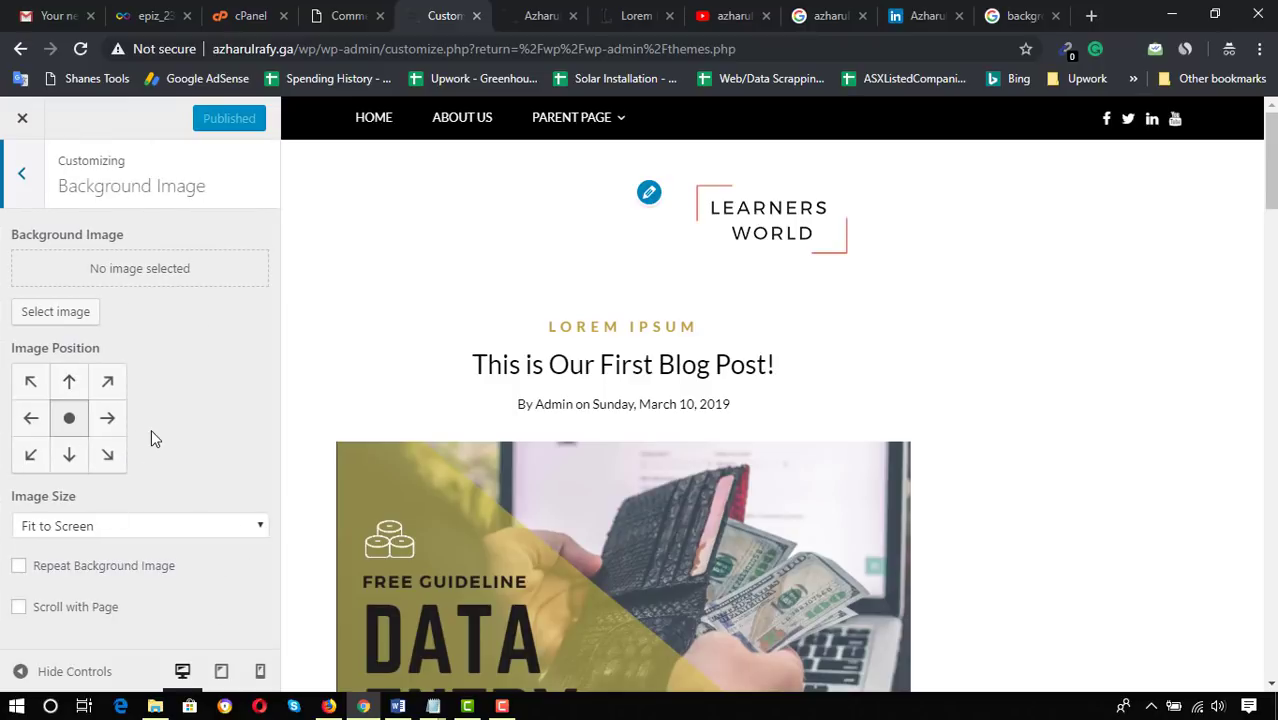
{"action": "scroll", "coordinate": [1112, 362], "scroll_direction": "down", "scroll_amount": 8}
{"action": "scroll", "coordinate": [1004, 362], "scroll_direction": "up", "scroll_amount": 7}
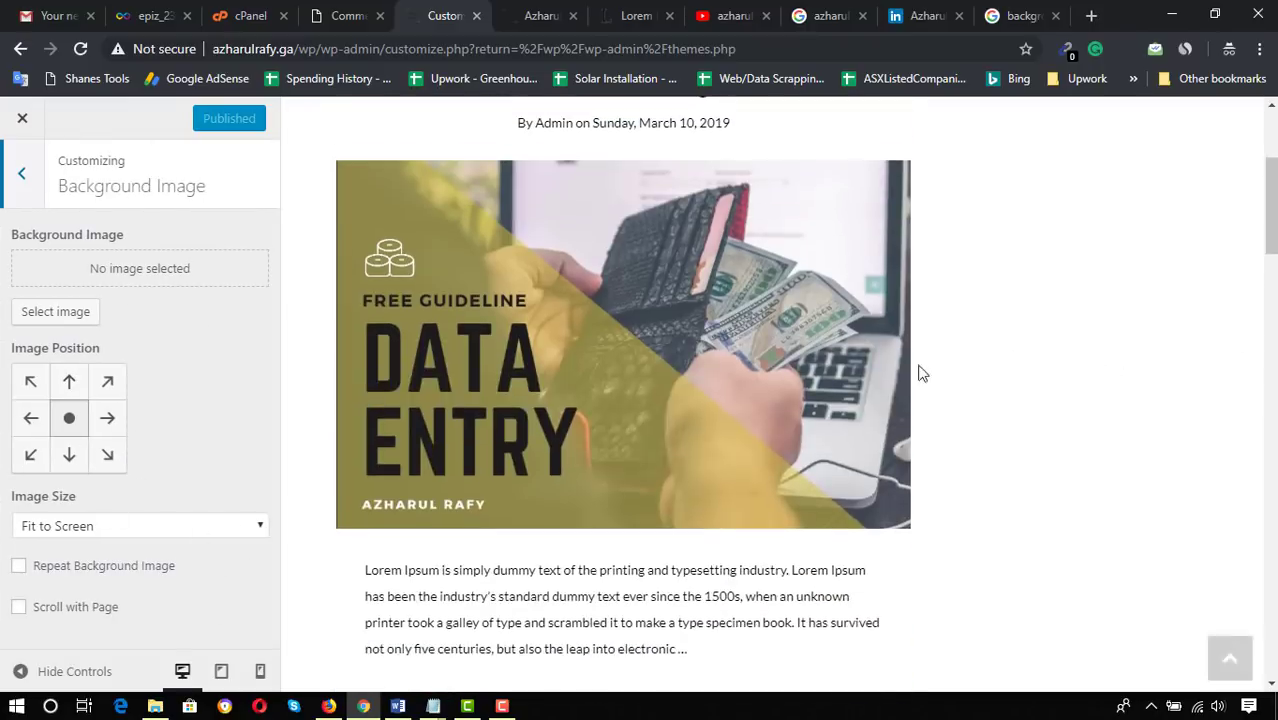
{"action": "left_click", "coordinate": [44, 325]}
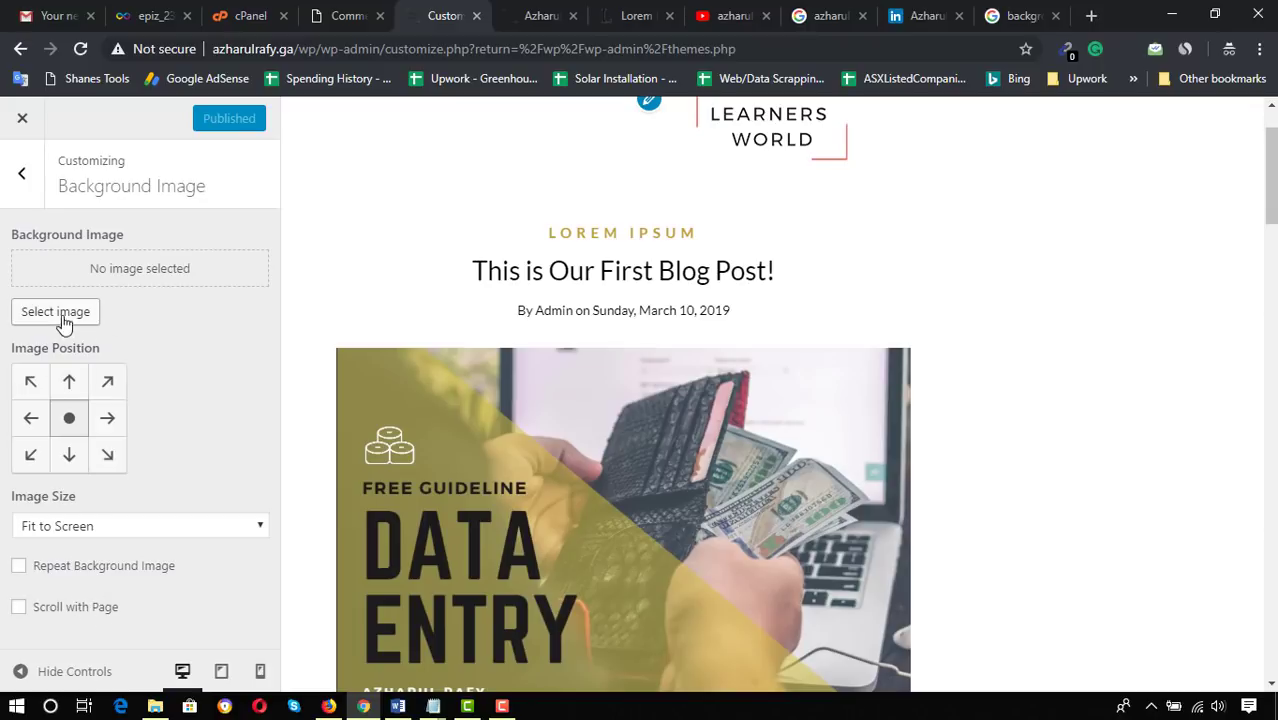
{"action": "scroll", "coordinate": [1260, 400], "scroll_direction": "down", "scroll_amount": 5}
{"action": "scroll", "coordinate": [1268, 326], "scroll_direction": "down", "scroll_amount": 9}
{"action": "scroll", "coordinate": [1268, 326], "scroll_direction": "up", "scroll_amount": 12}
{"action": "left_click", "coordinate": [23, 205]}
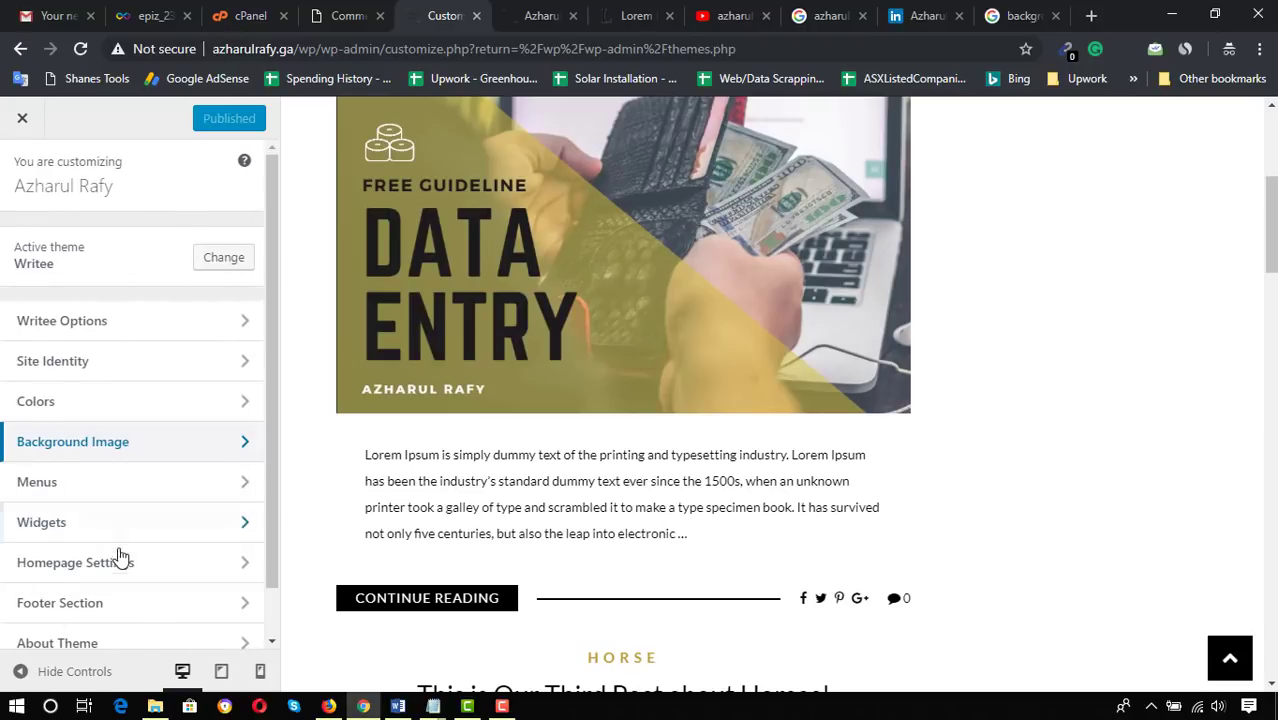
{"action": "scroll", "coordinate": [1180, 297], "scroll_direction": "up", "scroll_amount": 4}
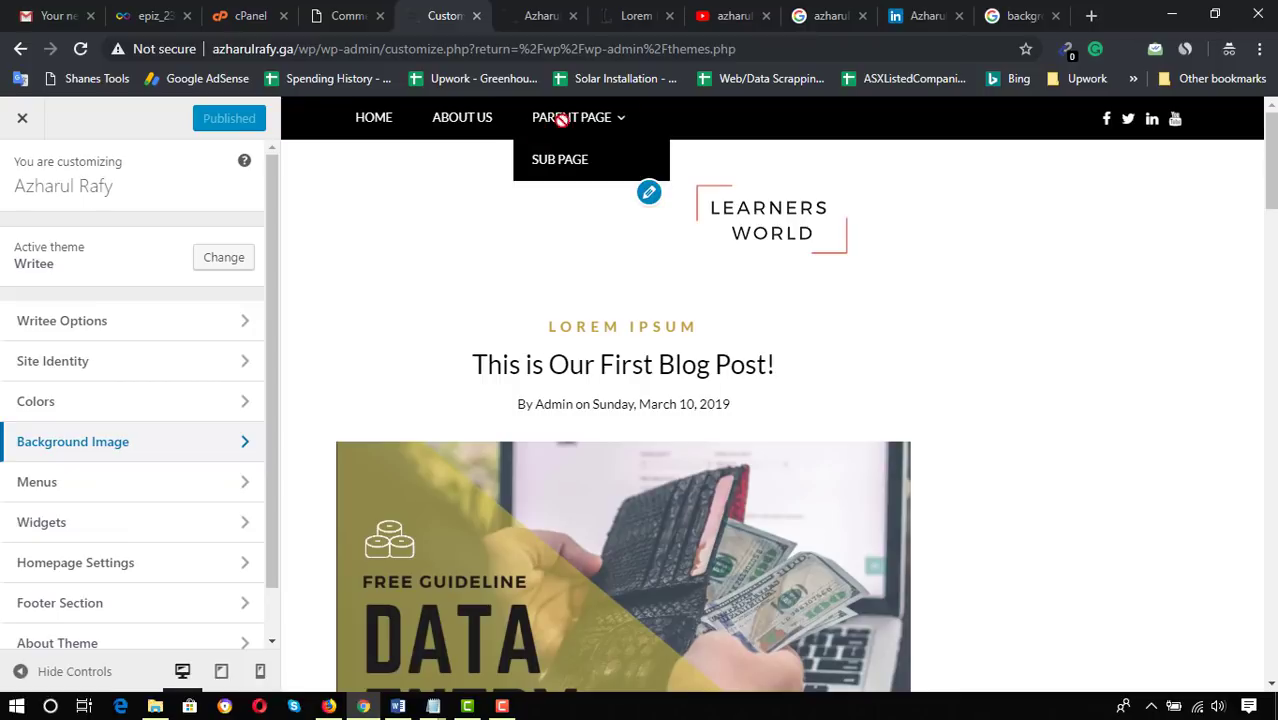
Open the Main Menu, select its name text, and bring up the Pages list to add.
{"action": "left_click", "coordinate": [42, 485]}
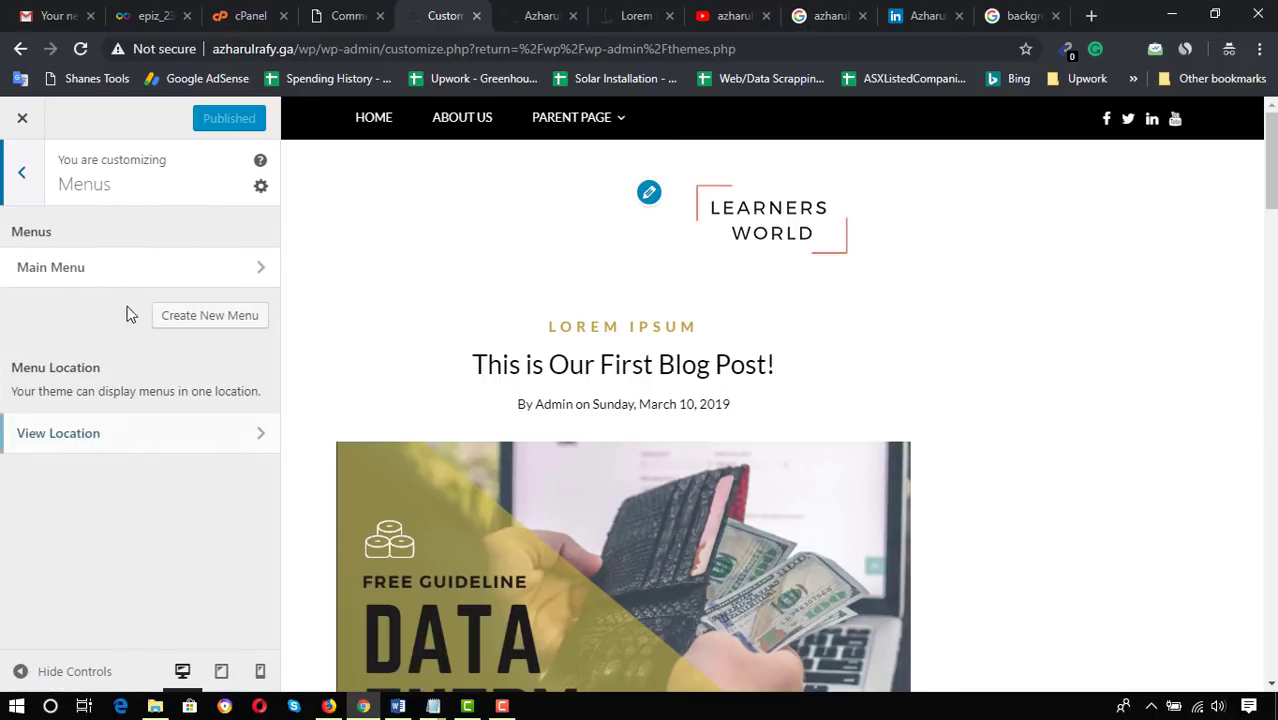
{"action": "left_click", "coordinate": [128, 272]}
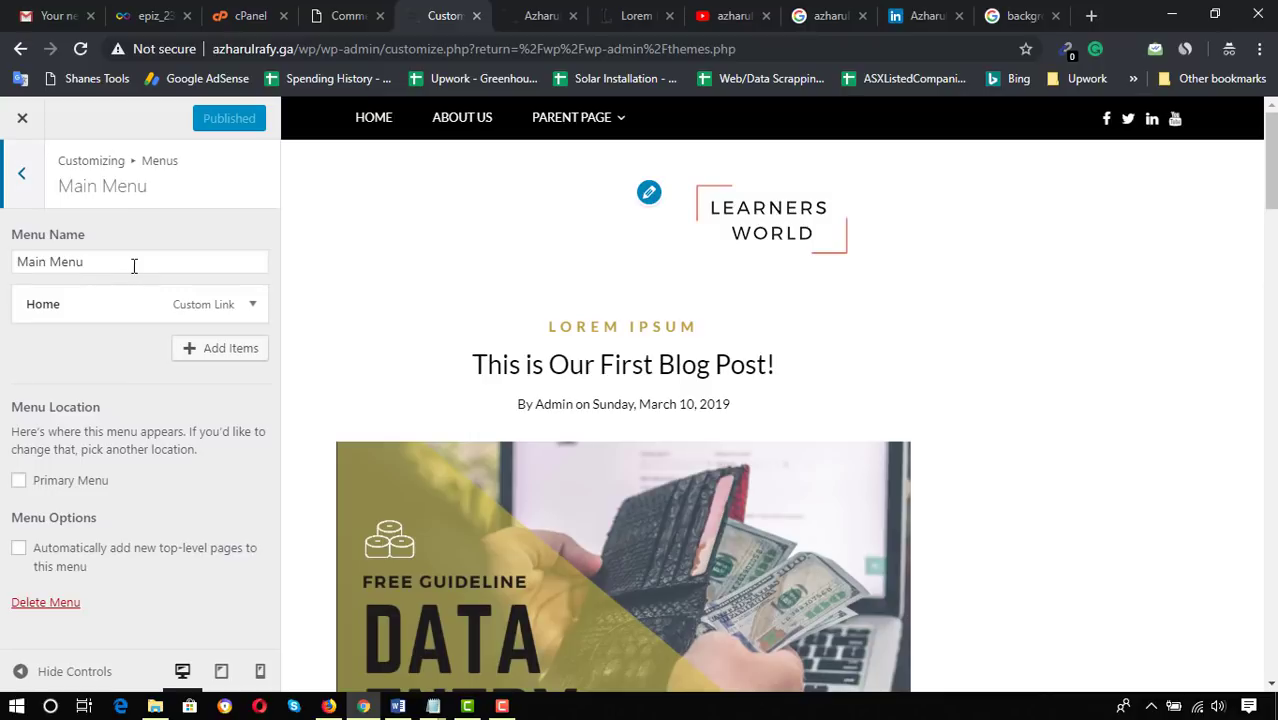
{"action": "left_click_drag", "start_coordinate": [135, 267], "coordinate": [20, 267]}
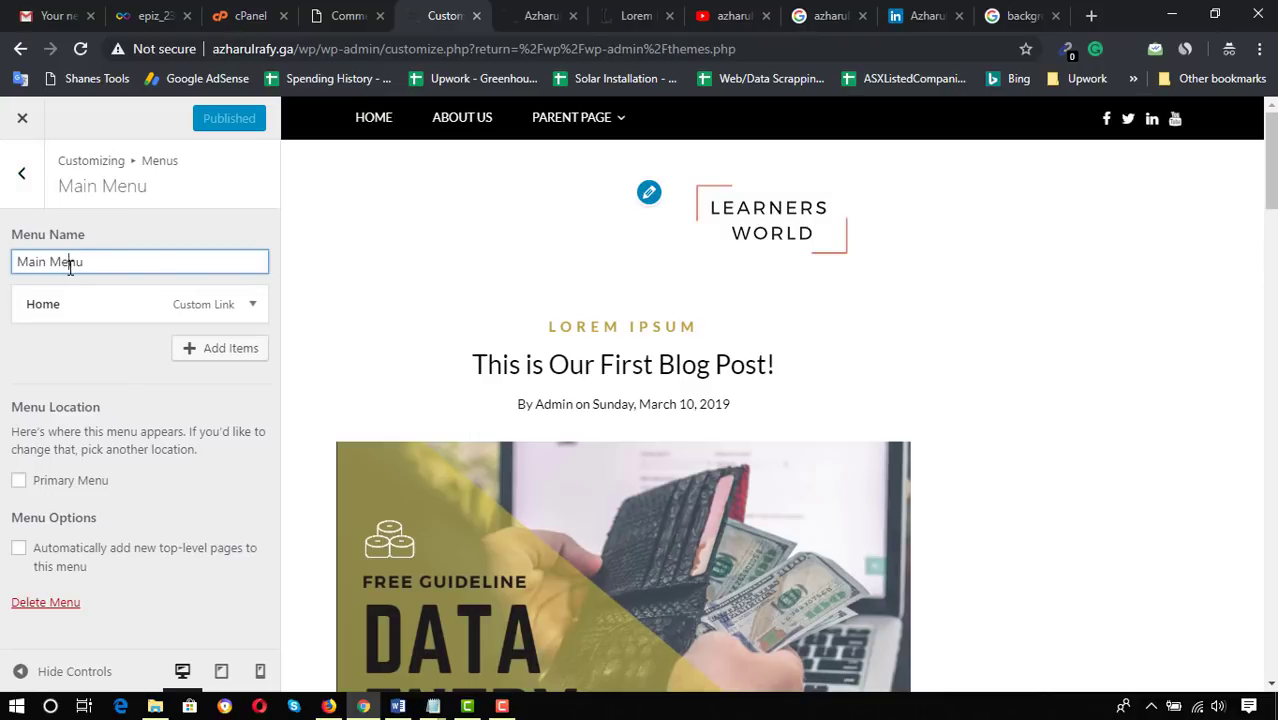
{"action": "left_click", "coordinate": [46, 266]}
{"action": "double_click", "coordinate": [31, 265]}
{"action": "left_click_drag", "start_coordinate": [31, 265], "coordinate": [78, 274]}
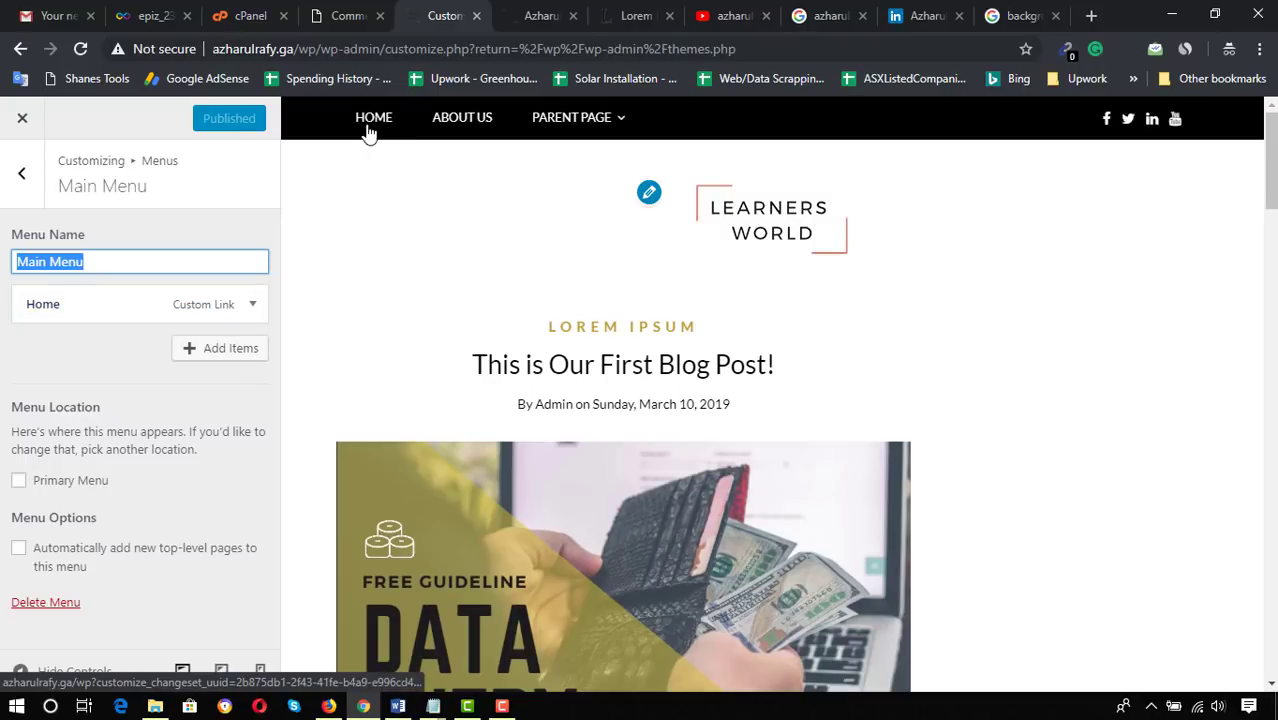
{"action": "left_click", "coordinate": [214, 357]}
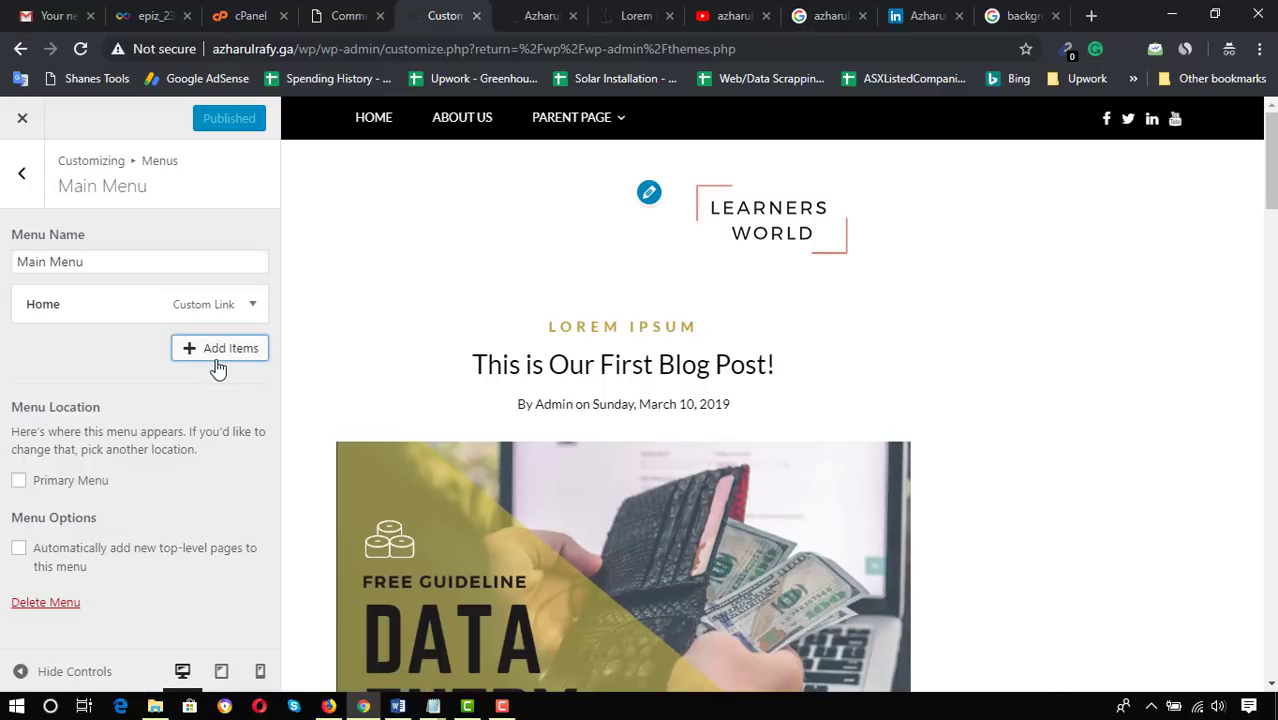
{"action": "left_click", "coordinate": [217, 360]}
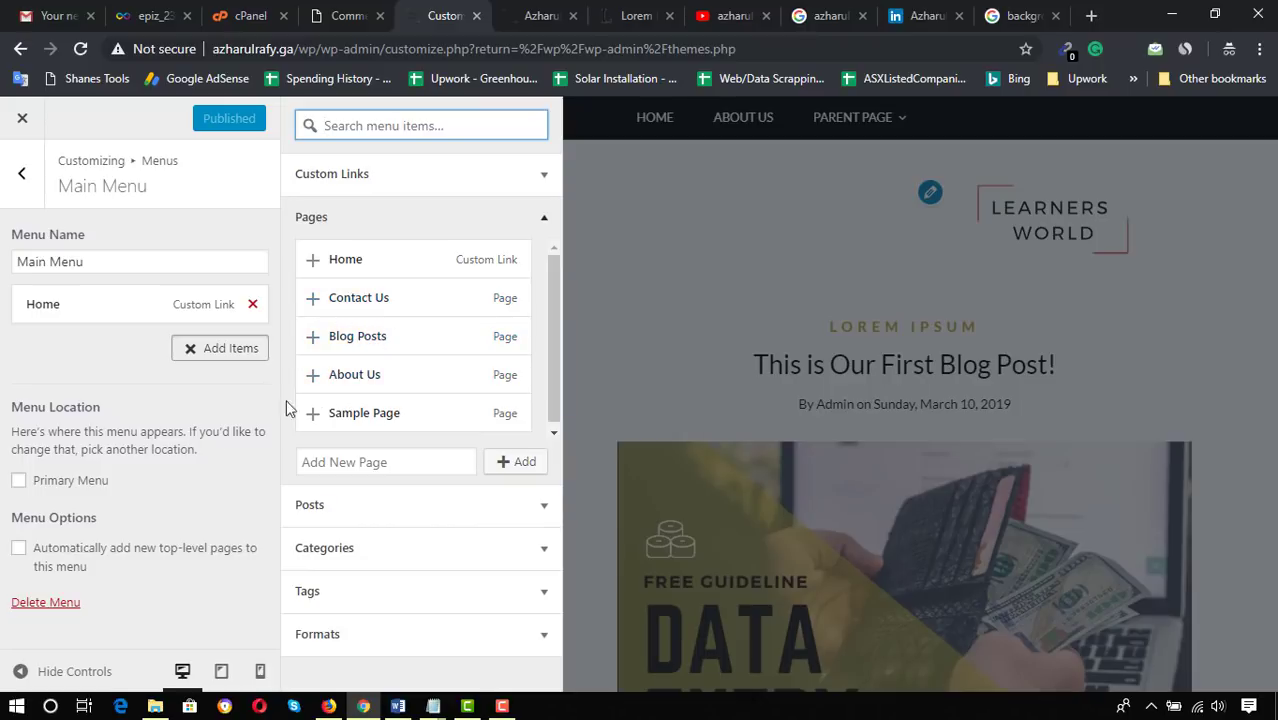
Add the About Us, Blog Posts and Contact Us pages, then close the item list.
{"action": "left_click", "coordinate": [355, 374]}
{"action": "left_click", "coordinate": [358, 340]}
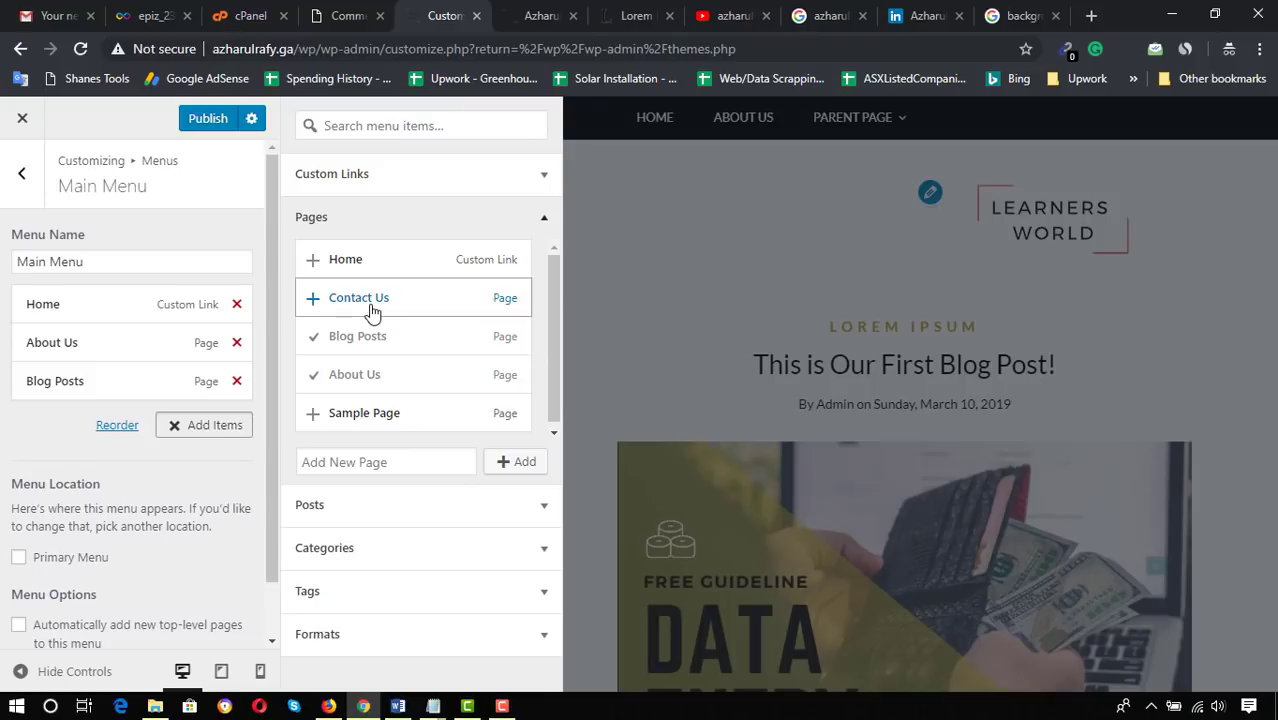
{"action": "left_click", "coordinate": [366, 306]}
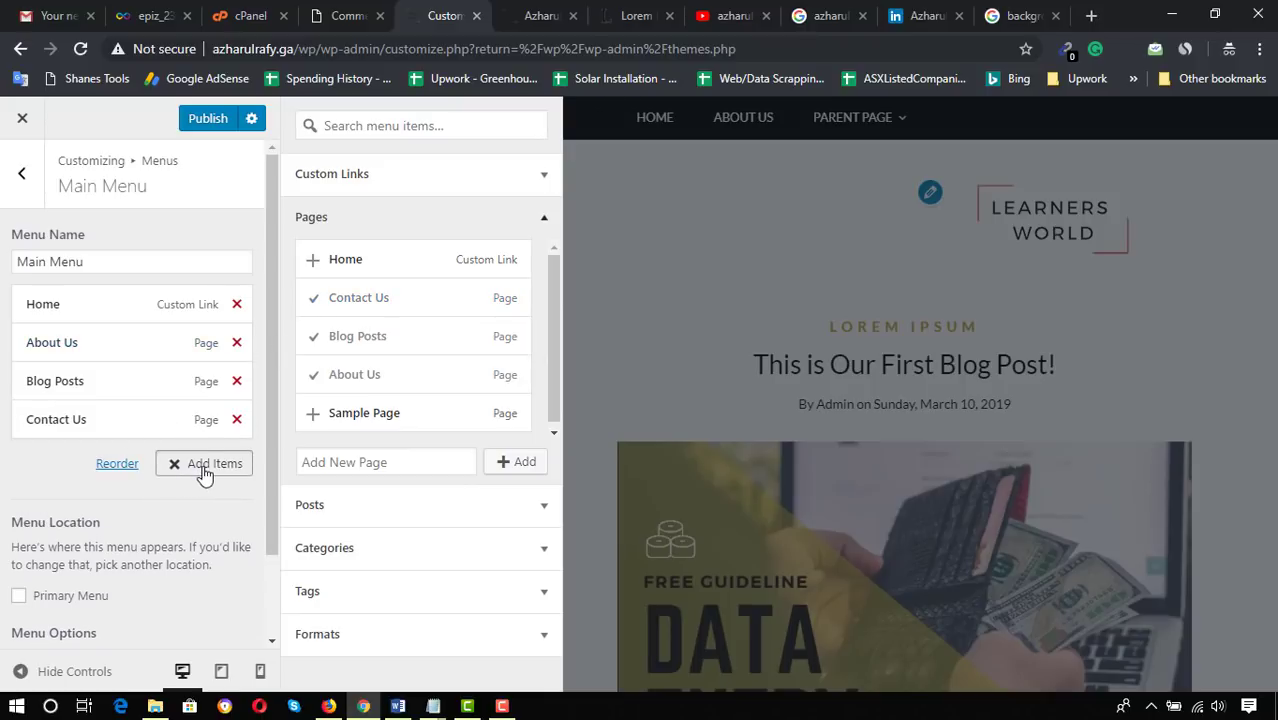
{"action": "left_click", "coordinate": [204, 465]}
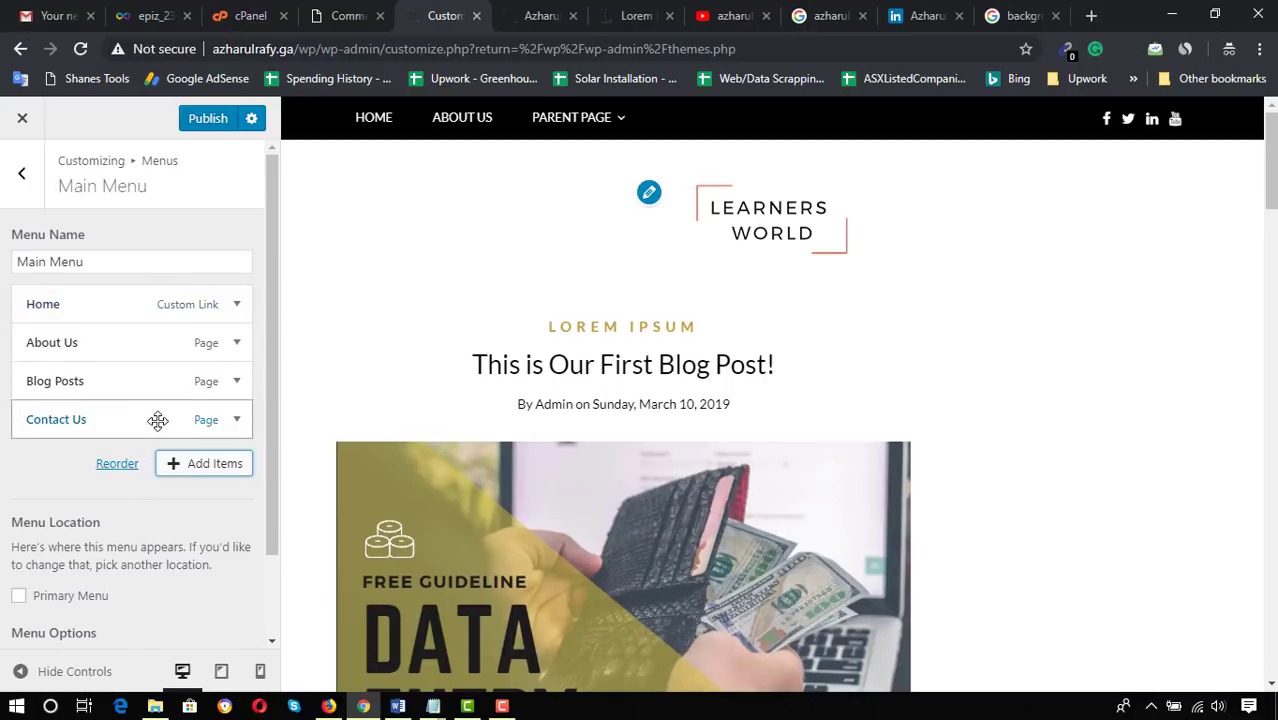
{"action": "scroll", "coordinate": [126, 572], "scroll_direction": "down", "scroll_amount": 1}
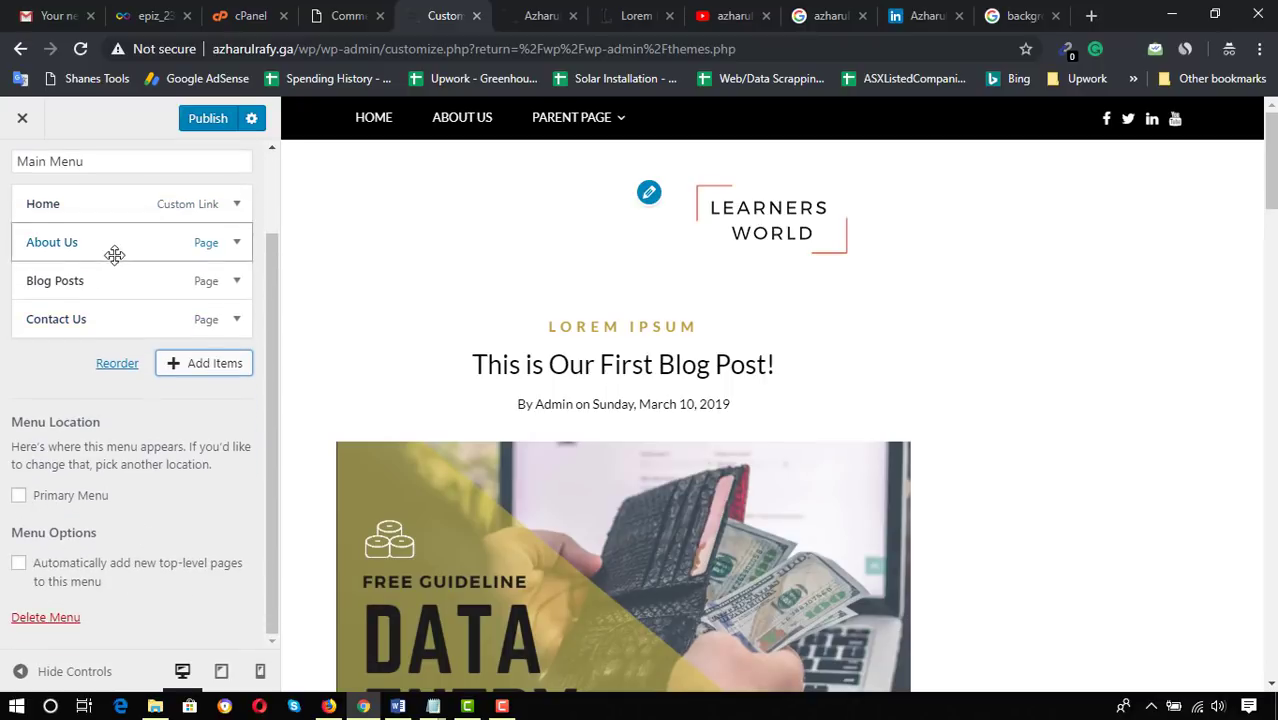
{"action": "scroll", "coordinate": [114, 251], "scroll_direction": "up", "scroll_amount": 1}
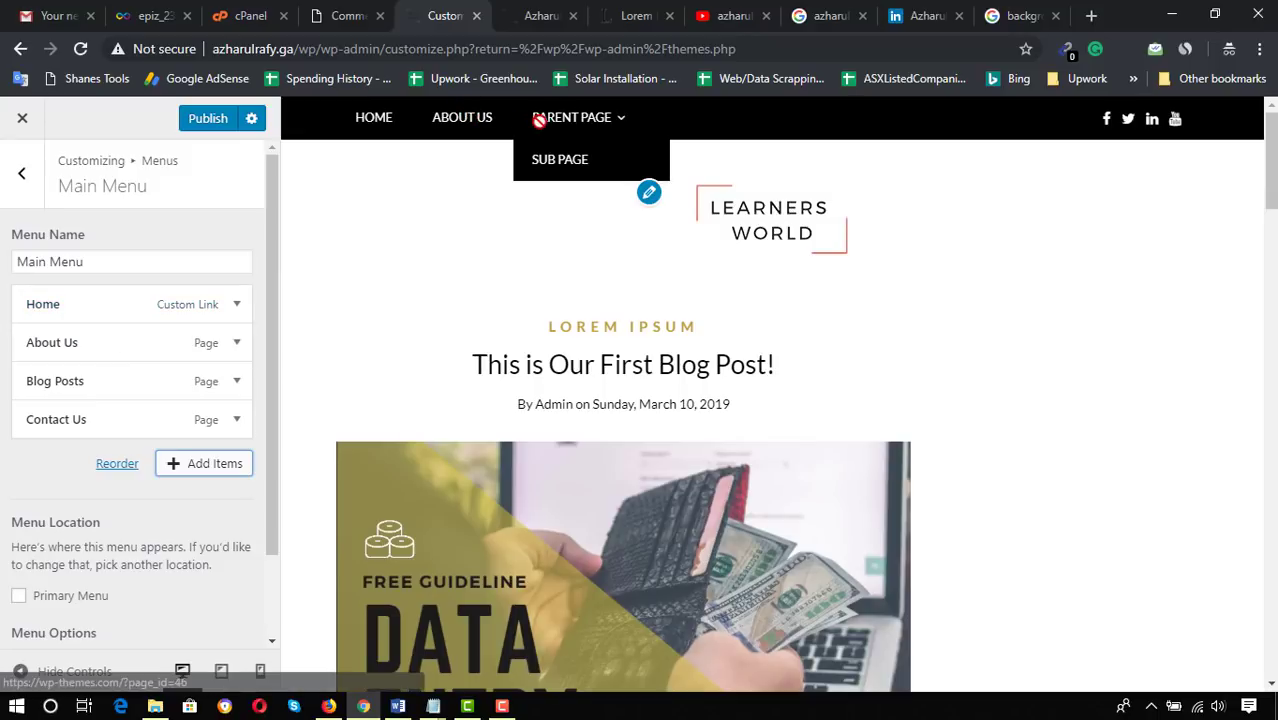
{"action": "scroll", "coordinate": [108, 485], "scroll_direction": "down", "scroll_amount": 1}
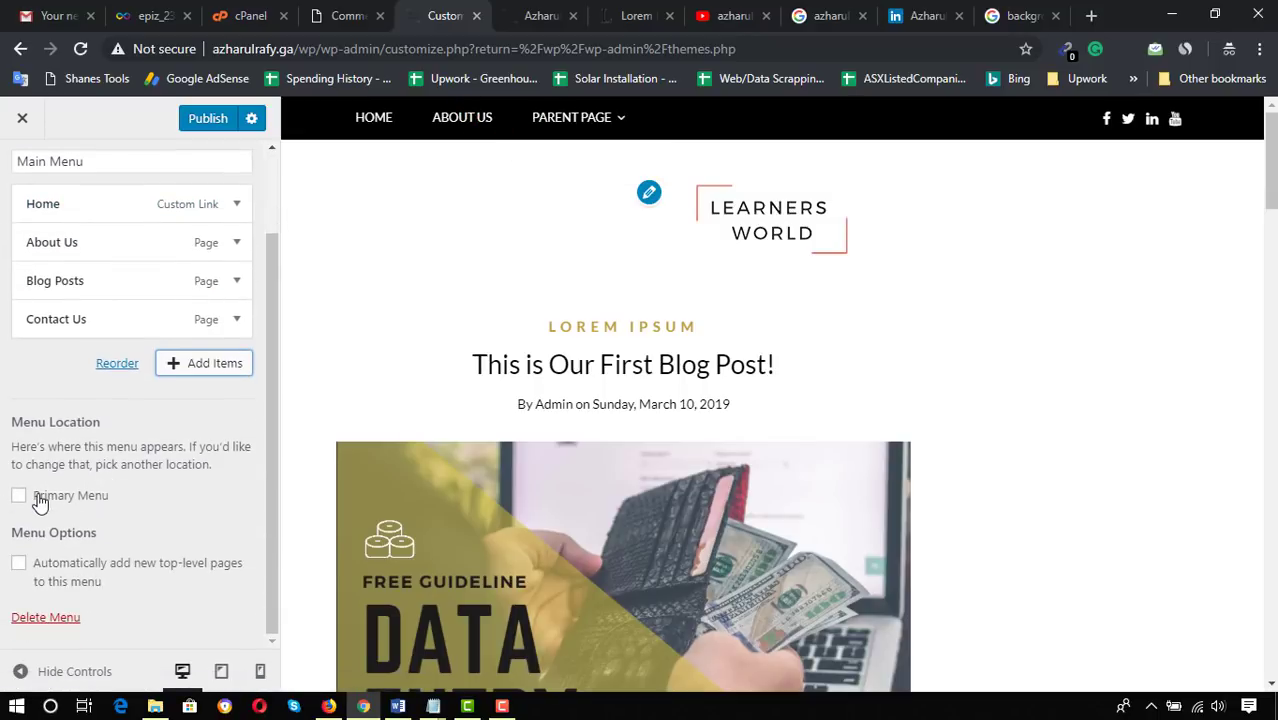
Assign Main Menu to the Primary Menu location, publish, and view menu locations.
{"action": "left_click", "coordinate": [38, 500]}
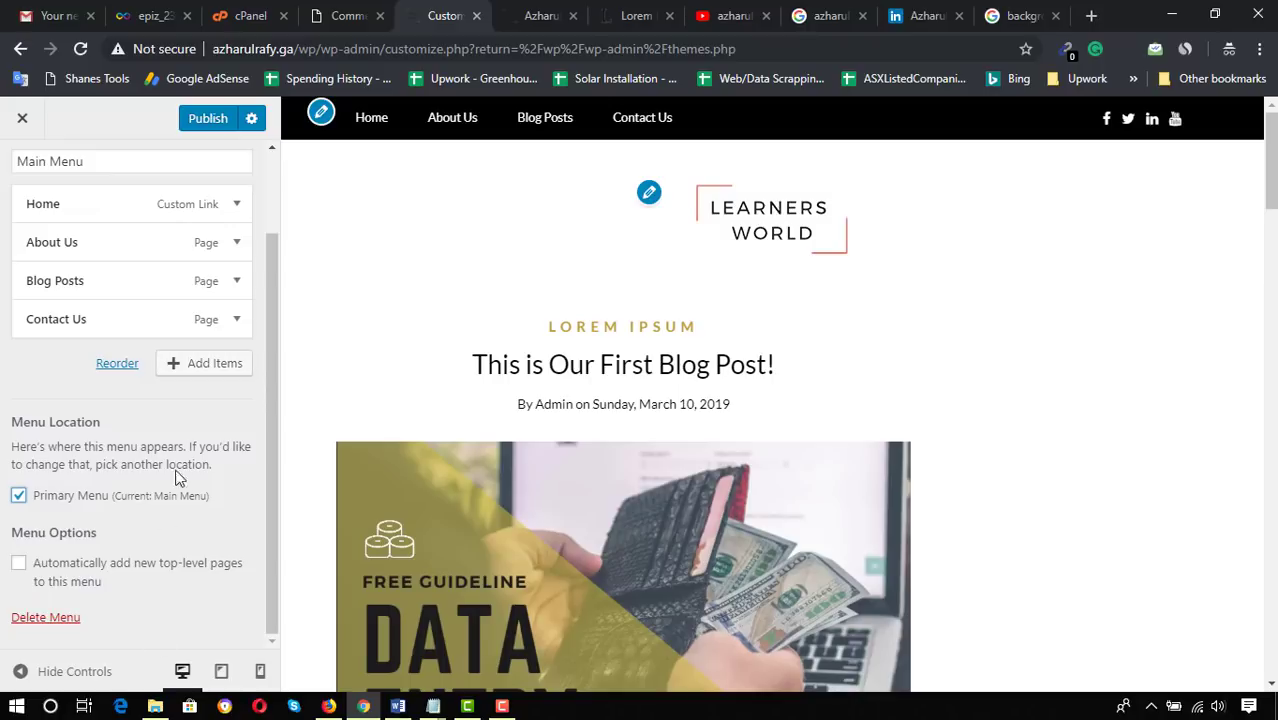
{"action": "scroll", "coordinate": [172, 483], "scroll_direction": "up", "scroll_amount": 2}
{"action": "left_click", "coordinate": [208, 126]}
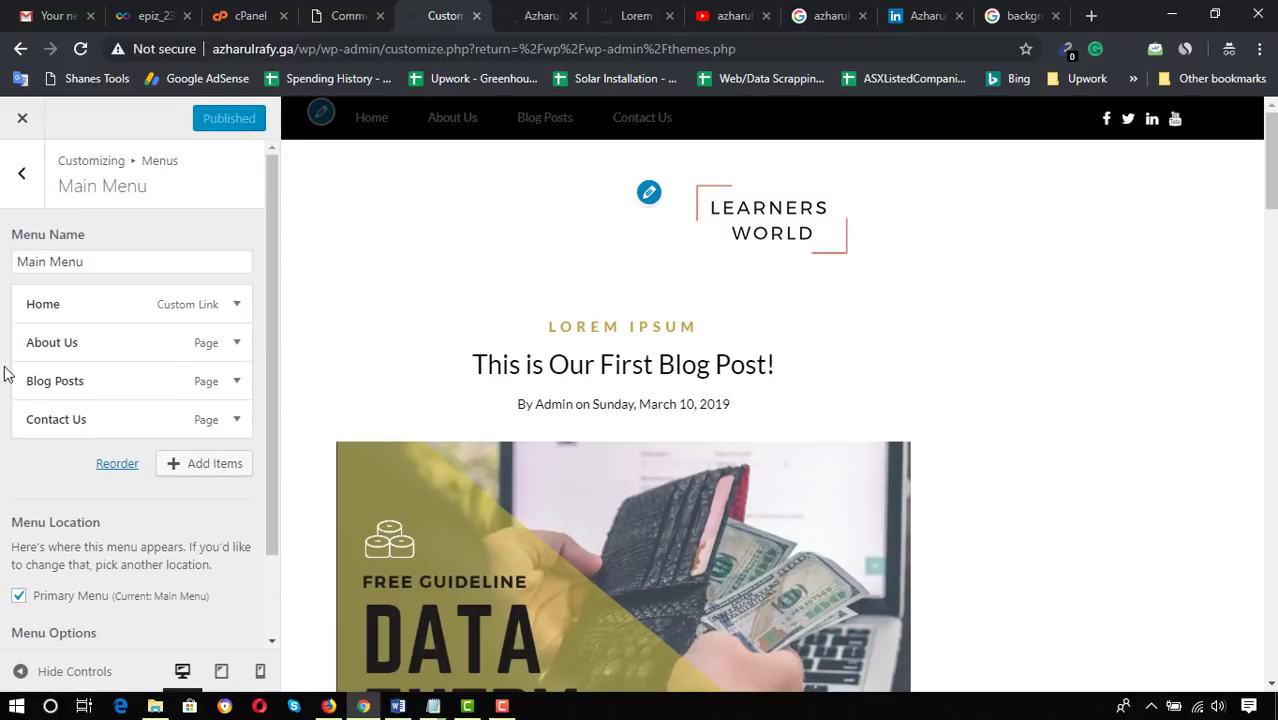
{"action": "left_click", "coordinate": [24, 175]}
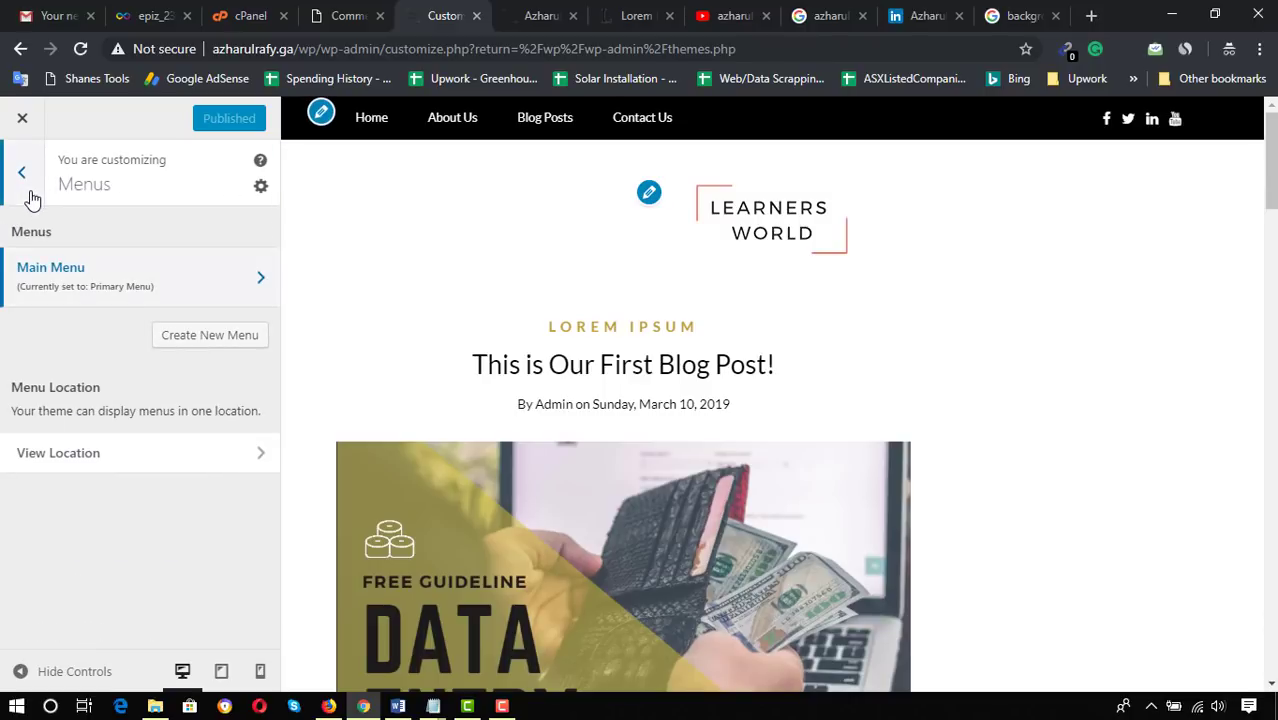
{"action": "left_click", "coordinate": [110, 456]}
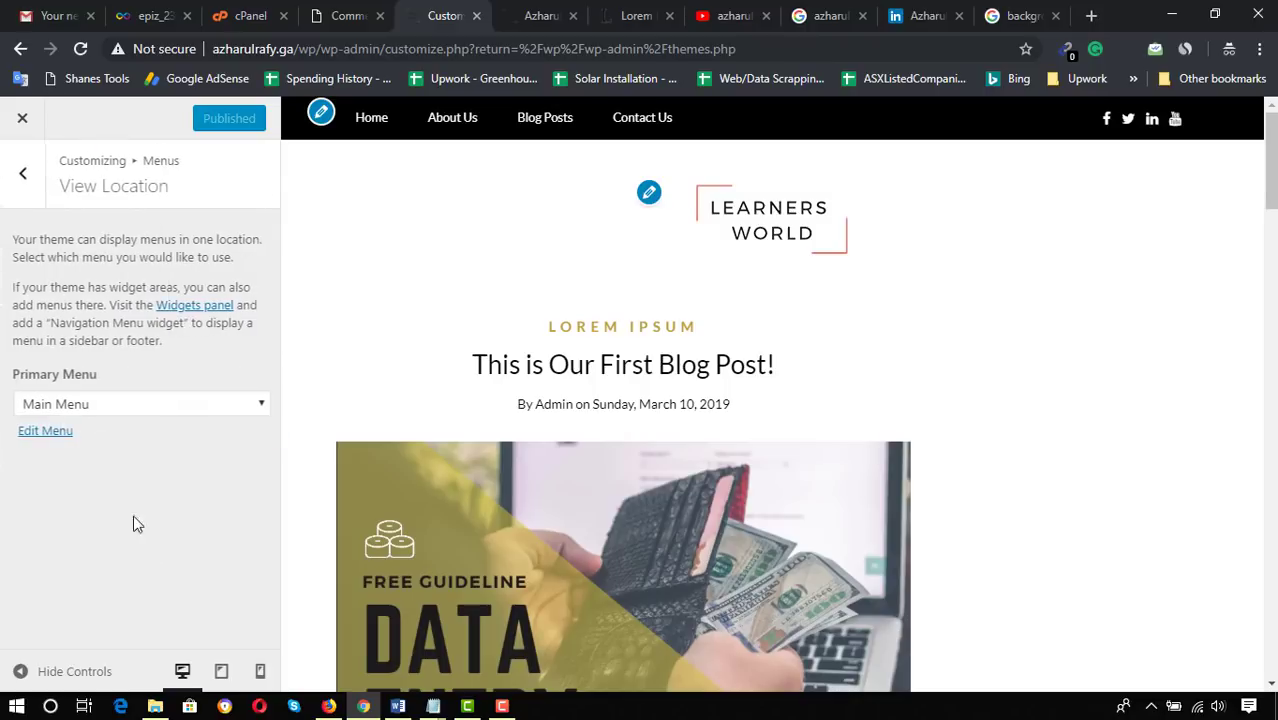
Go from Menus to Widgets, open Primary Sidebar, and browse the Add a Widget list.
{"action": "left_click", "coordinate": [118, 431]}
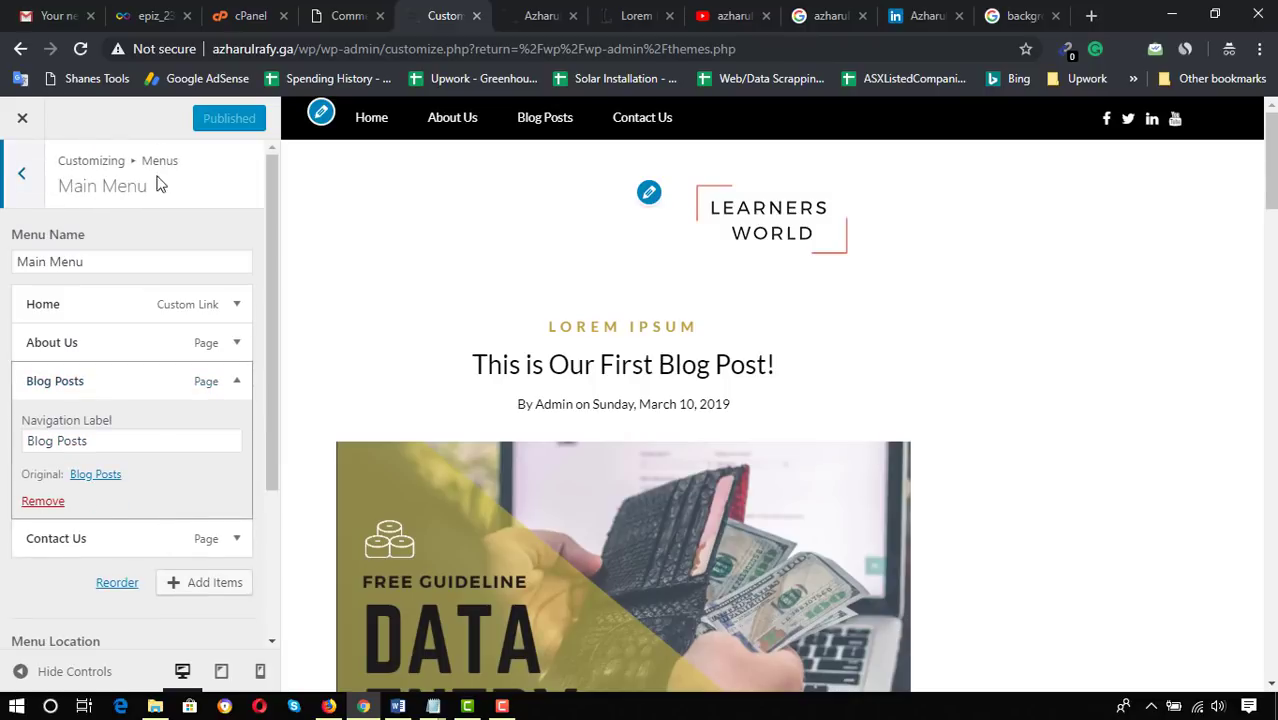
{"action": "left_click", "coordinate": [16, 188]}
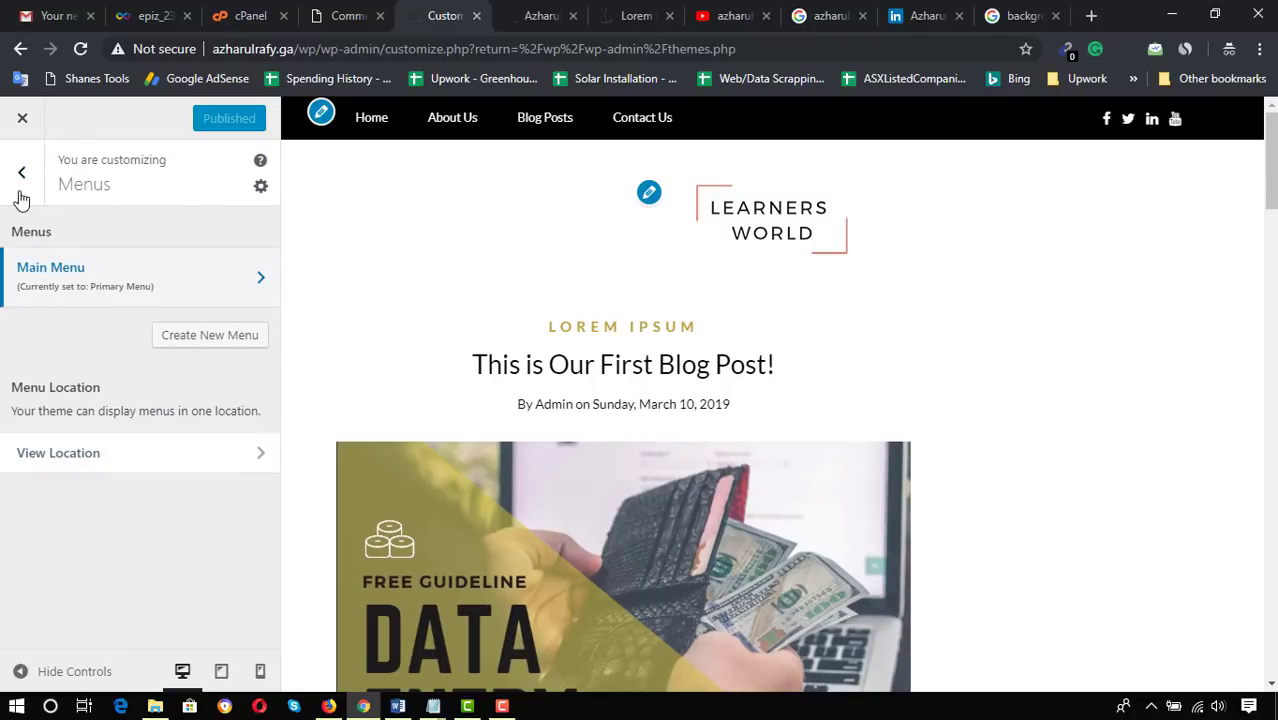
{"action": "left_click", "coordinate": [20, 197]}
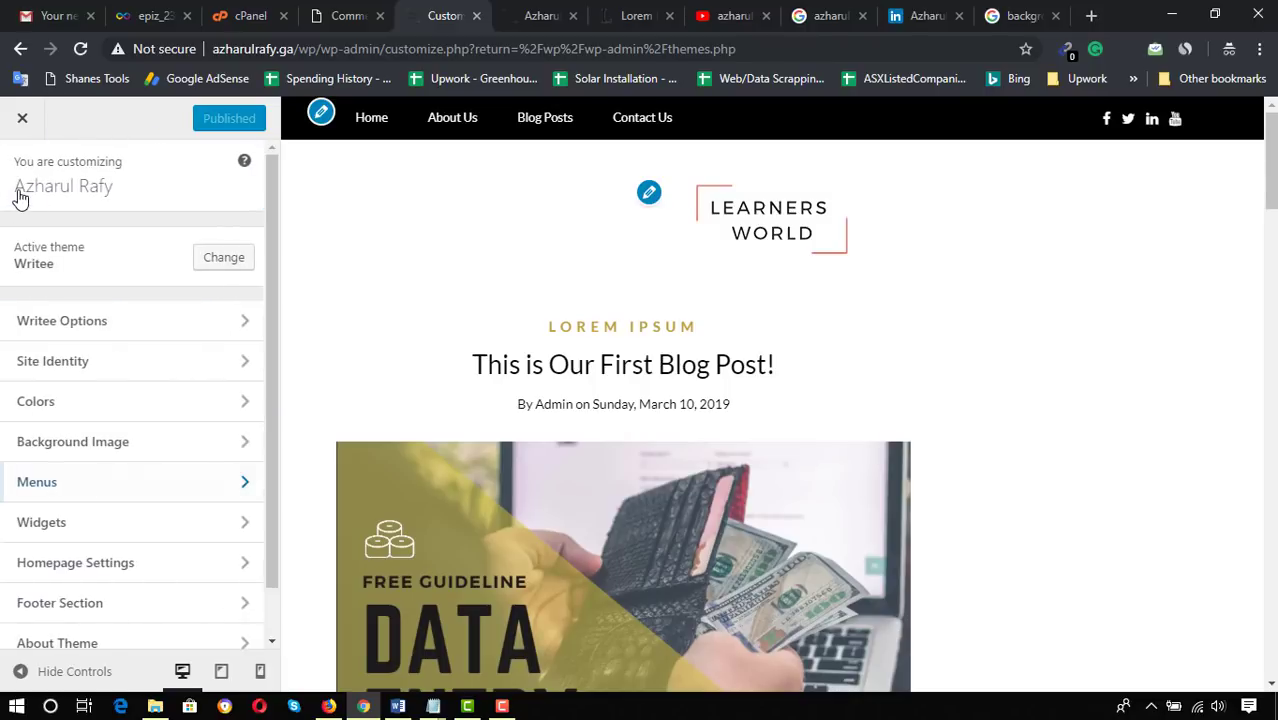
{"action": "left_click", "coordinate": [94, 530]}
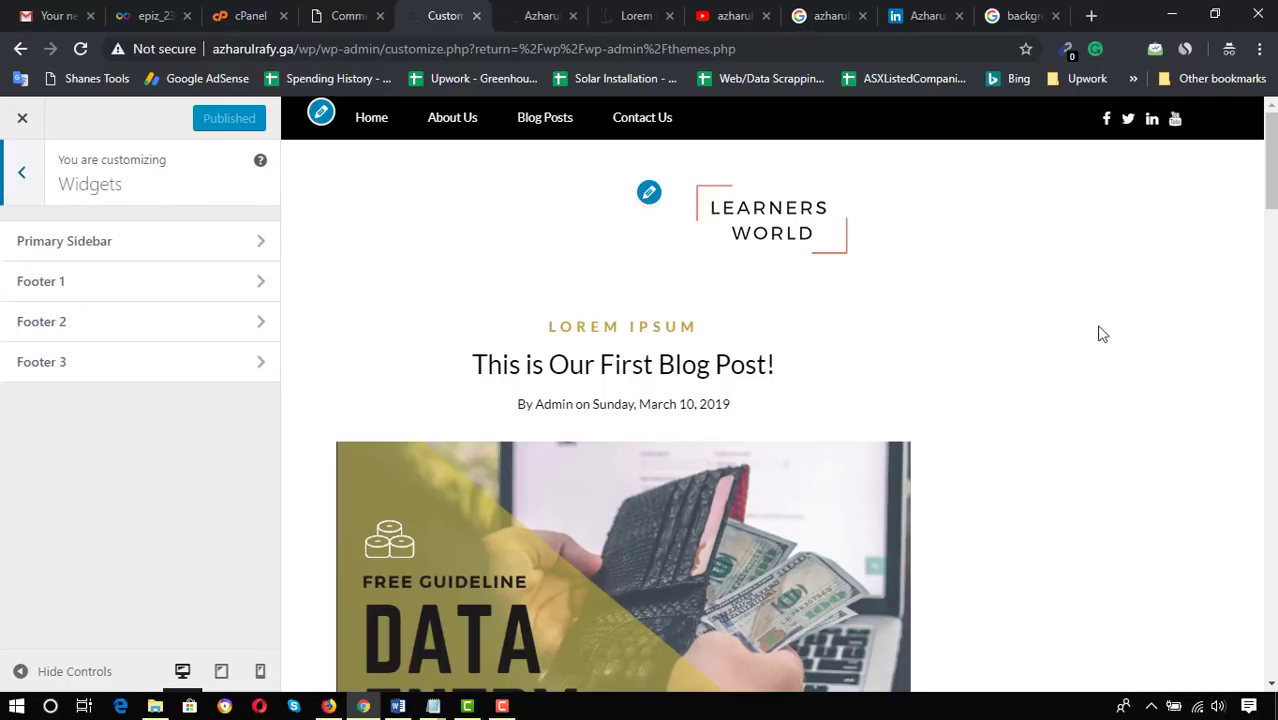
{"action": "mouse_move", "coordinate": [1270, 160]}
{"action": "left_mouse_down"}
{"action": "mouse_move", "coordinate": [1270, 450]}
{"action": "mouse_move", "coordinate": [1270, 178]}
{"action": "left_mouse_up"}
{"action": "scroll", "coordinate": [1050, 245], "scroll_direction": "up", "scroll_amount": 2}
{"action": "left_click", "coordinate": [83, 253]}
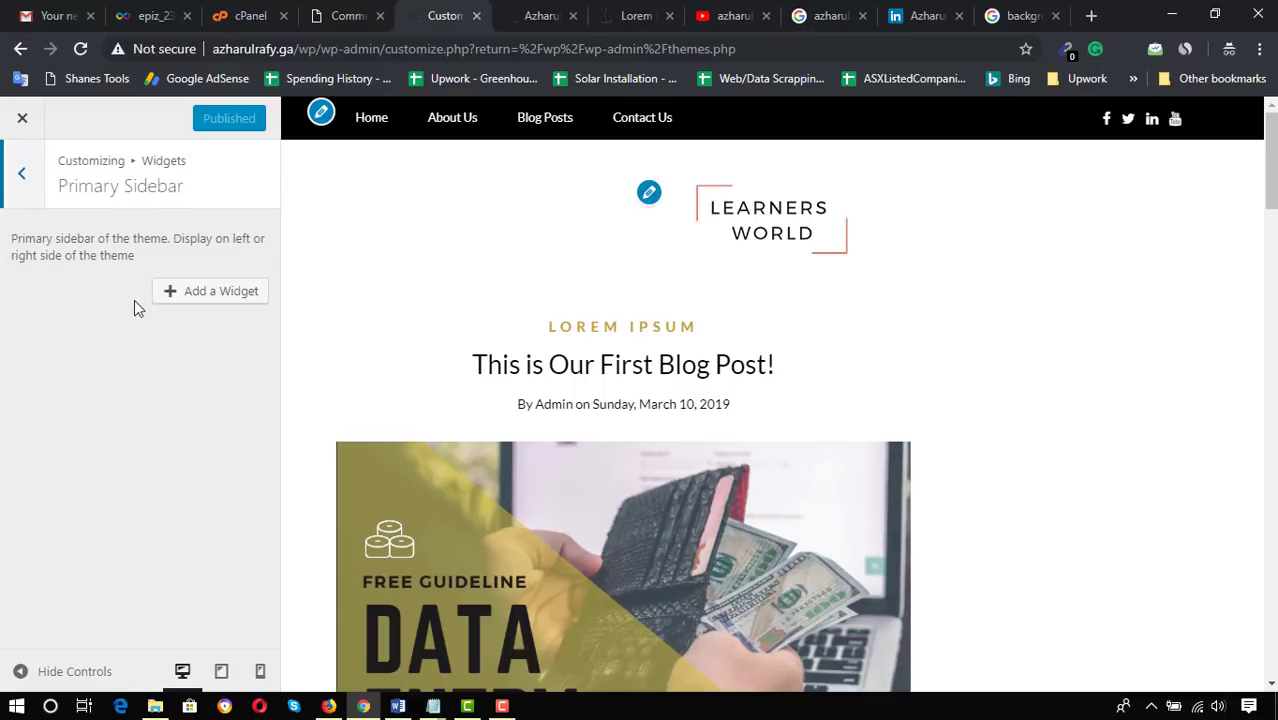
{"action": "left_click", "coordinate": [202, 299]}
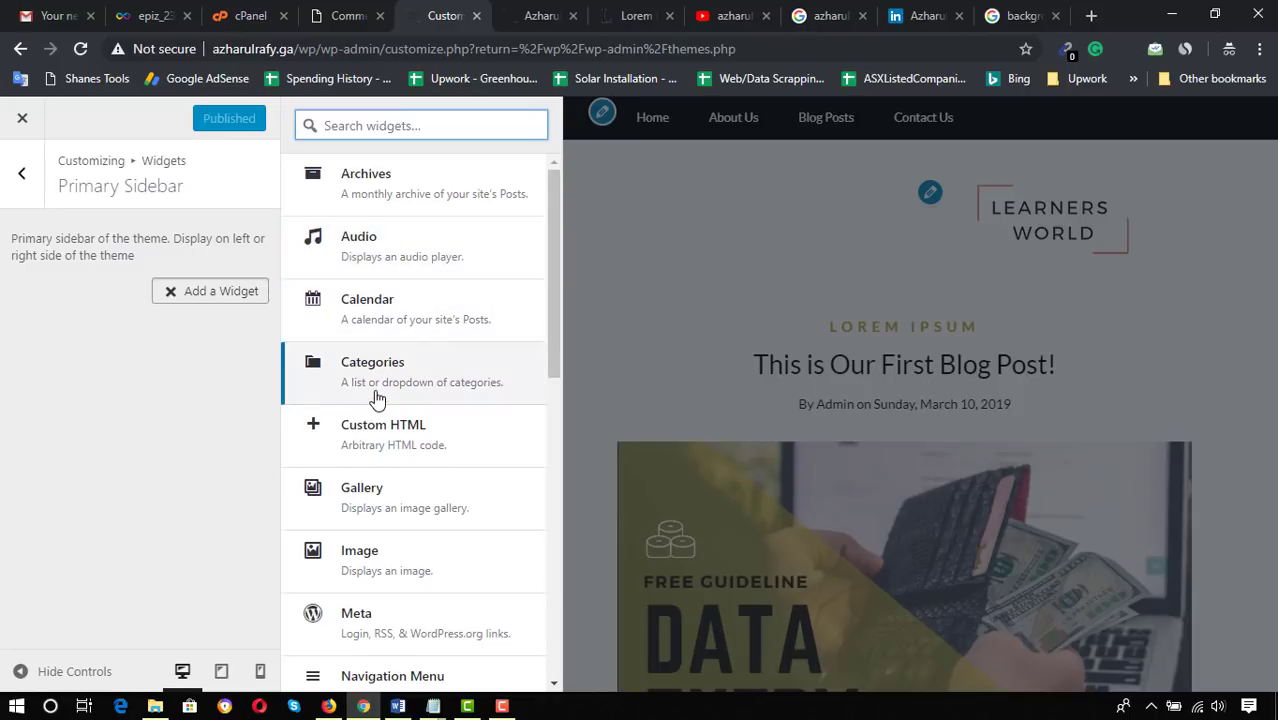
{"action": "left_click_drag", "start_coordinate": [551, 360], "coordinate": [500, 634]}
{"action": "scroll", "coordinate": [500, 634], "scroll_direction": "down", "scroll_amount": 1}
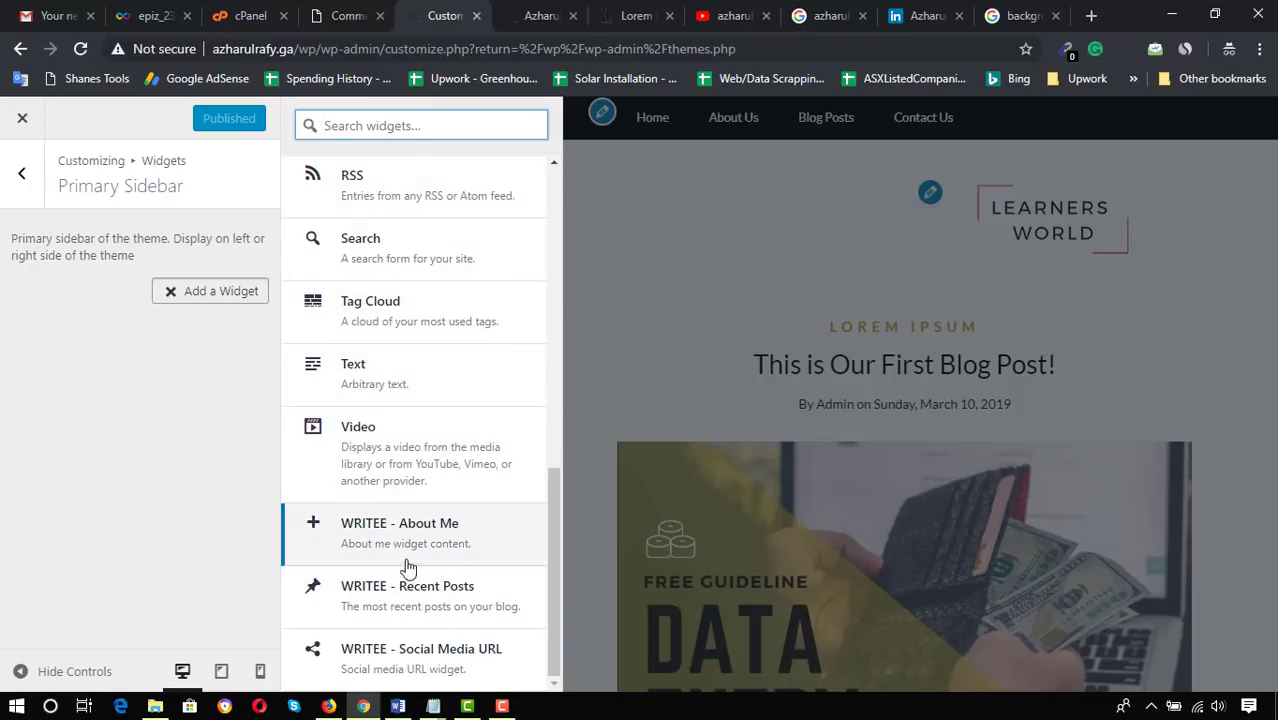
Add a WRITEE - About Me widget titled 'Who am I?' and enter the author's name.
{"action": "left_click", "coordinate": [469, 549]}
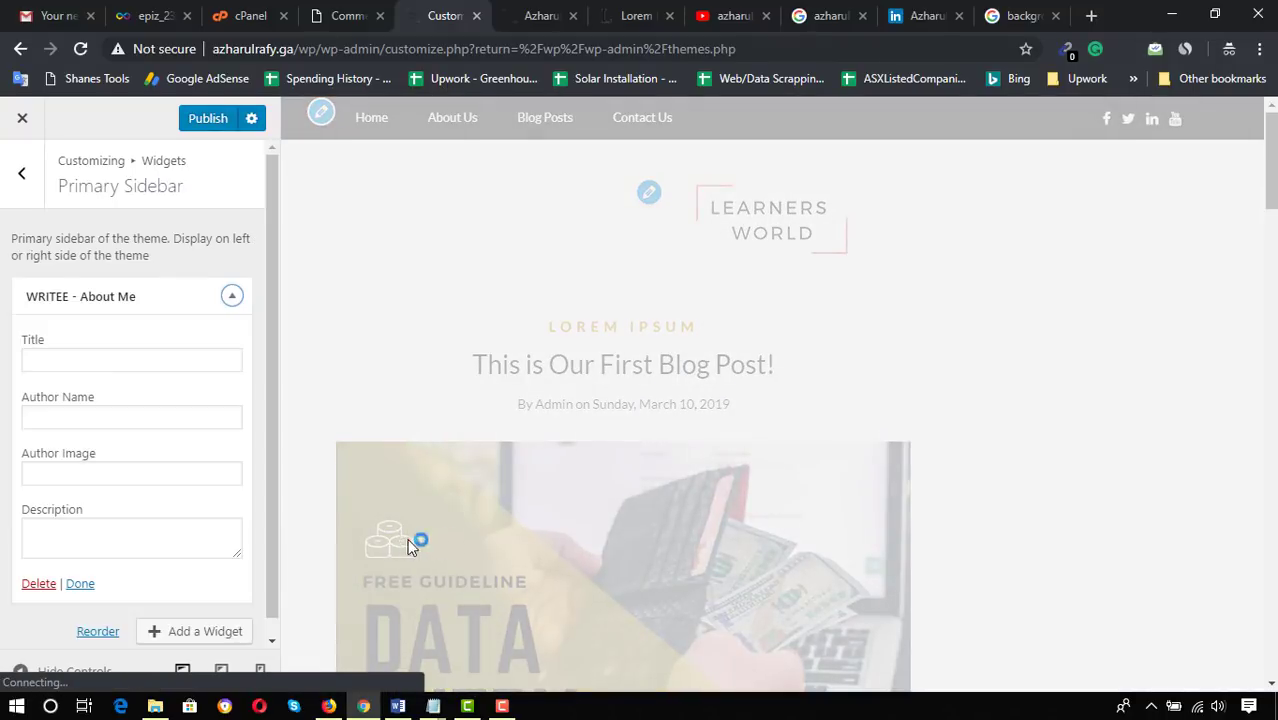
{"action": "left_click", "coordinate": [99, 362]}
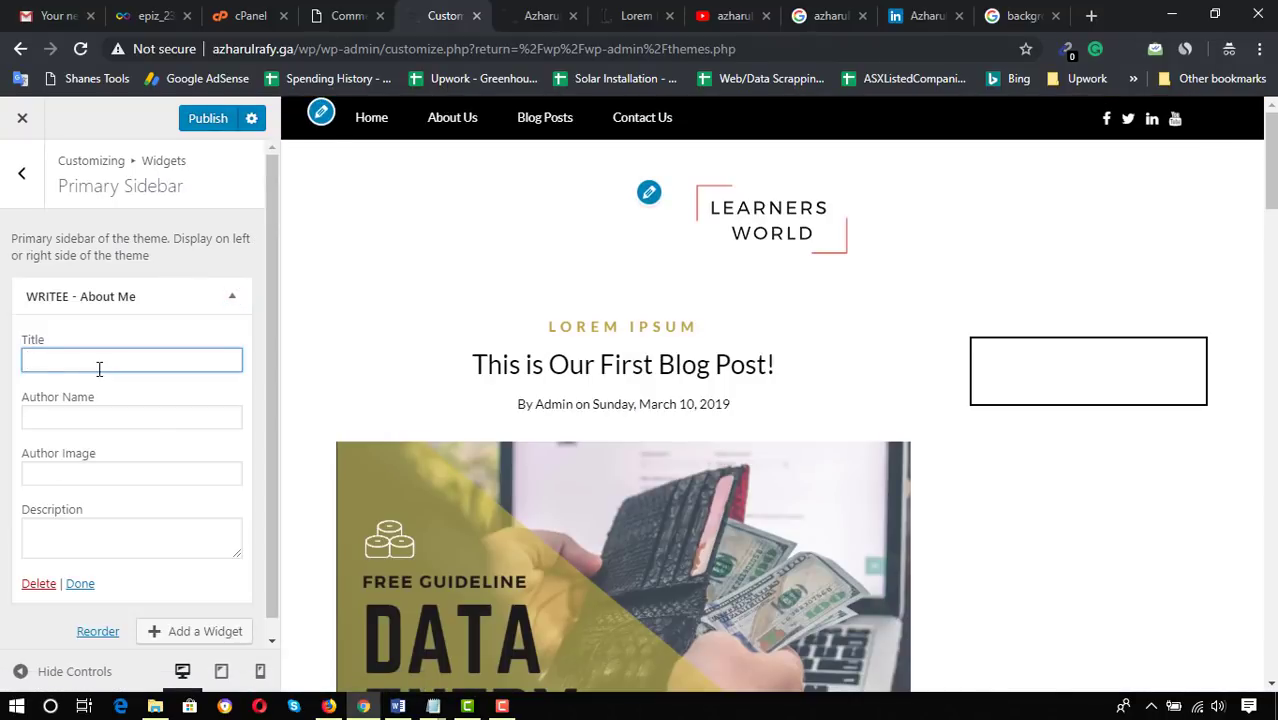
{"action": "type", "text": "Who am"}
{"action": "left_click", "coordinate": [116, 420]}
{"action": "type", "text": "Az"}
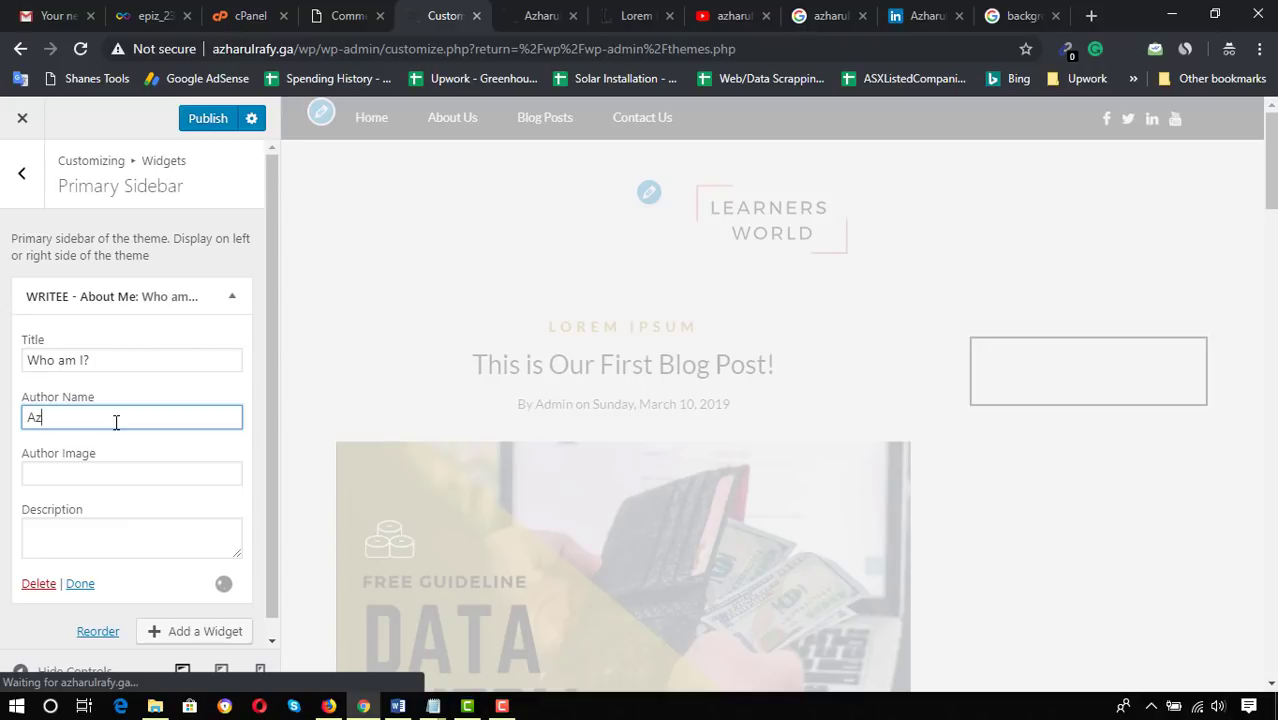
{"action": "type", "text": "harul Rafy"}
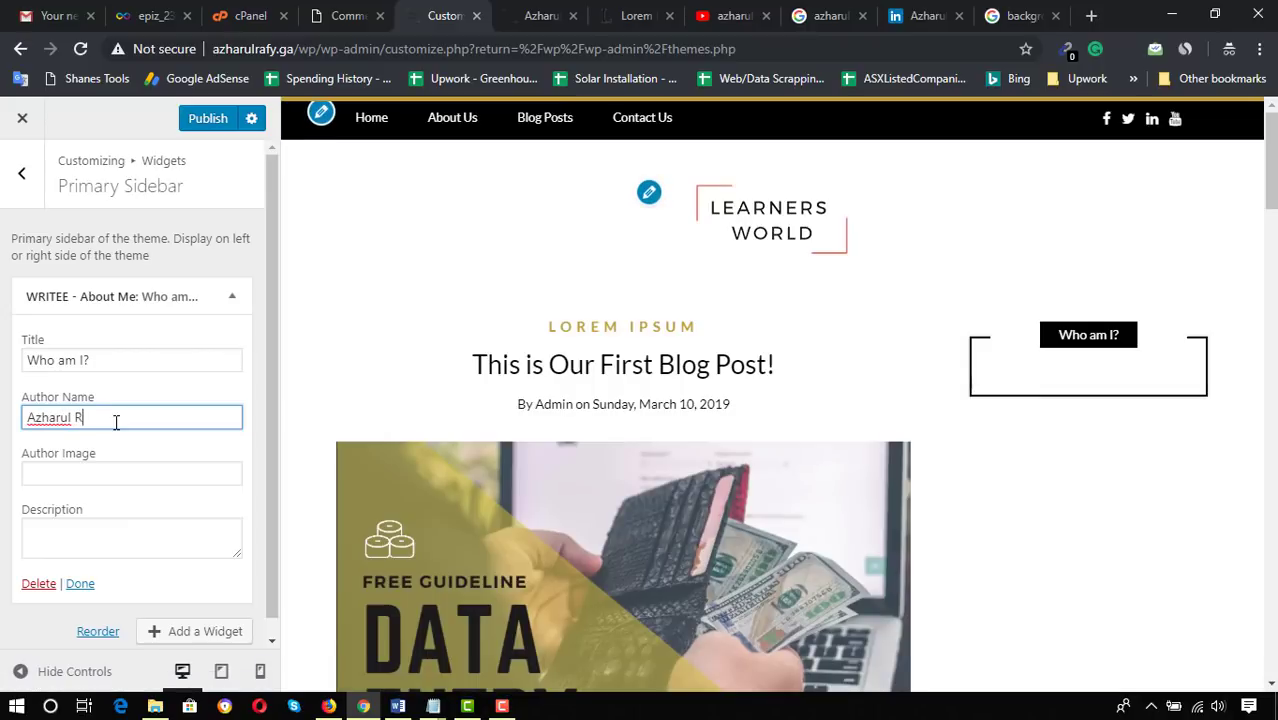
{"action": "left_click", "coordinate": [110, 473]}
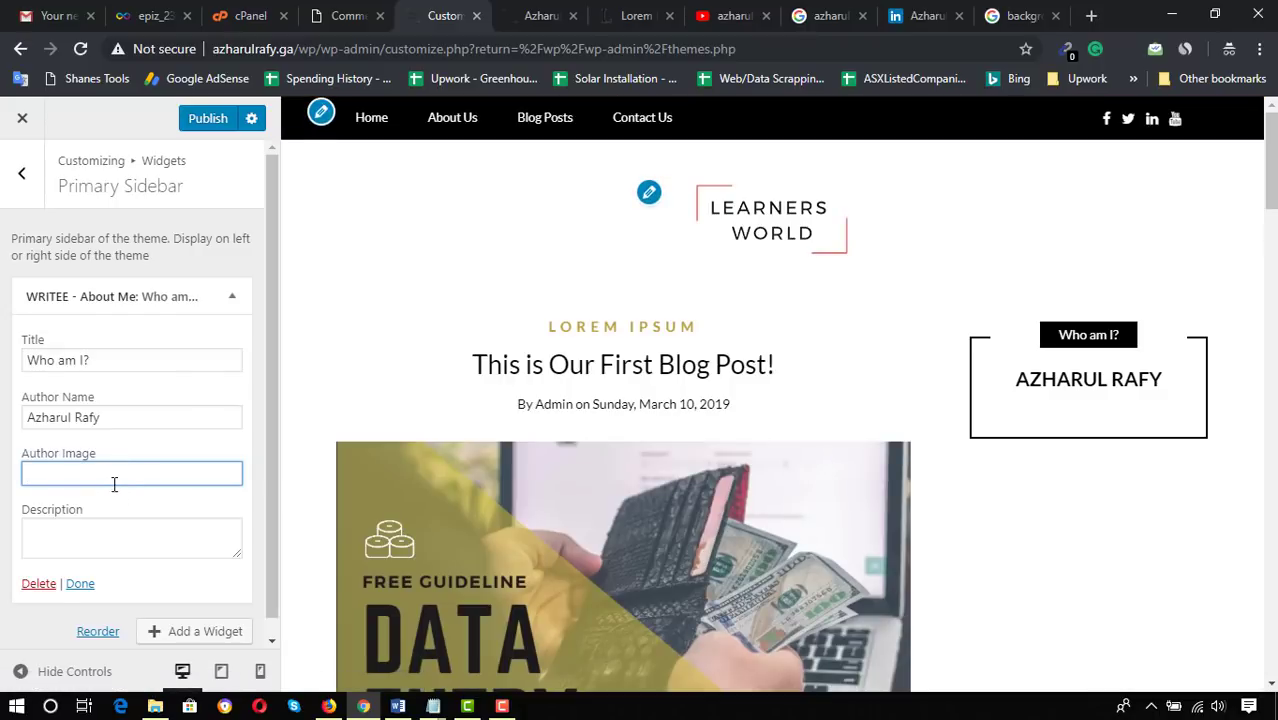
{"action": "scroll", "coordinate": [105, 484], "scroll_direction": "down", "scroll_amount": 1}
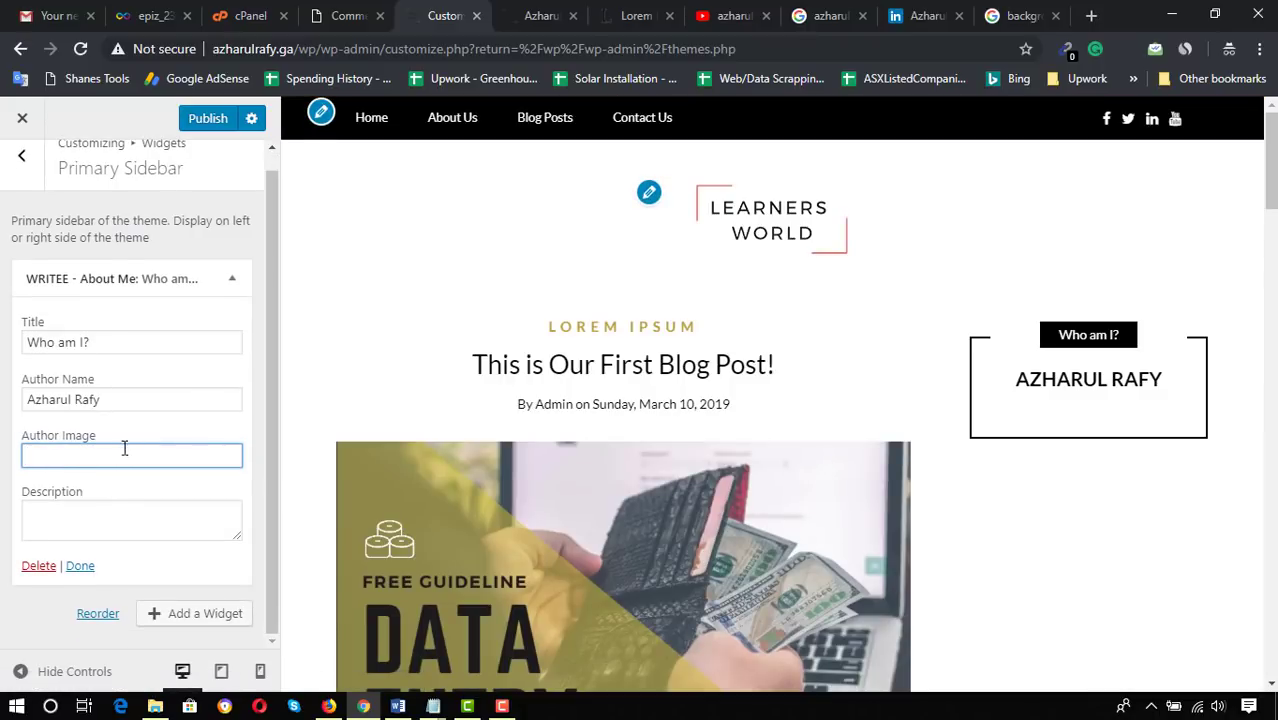
Find the author's profile photo in Google Images and open it full-size in a new tab.
{"action": "left_click", "coordinate": [828, 15]}
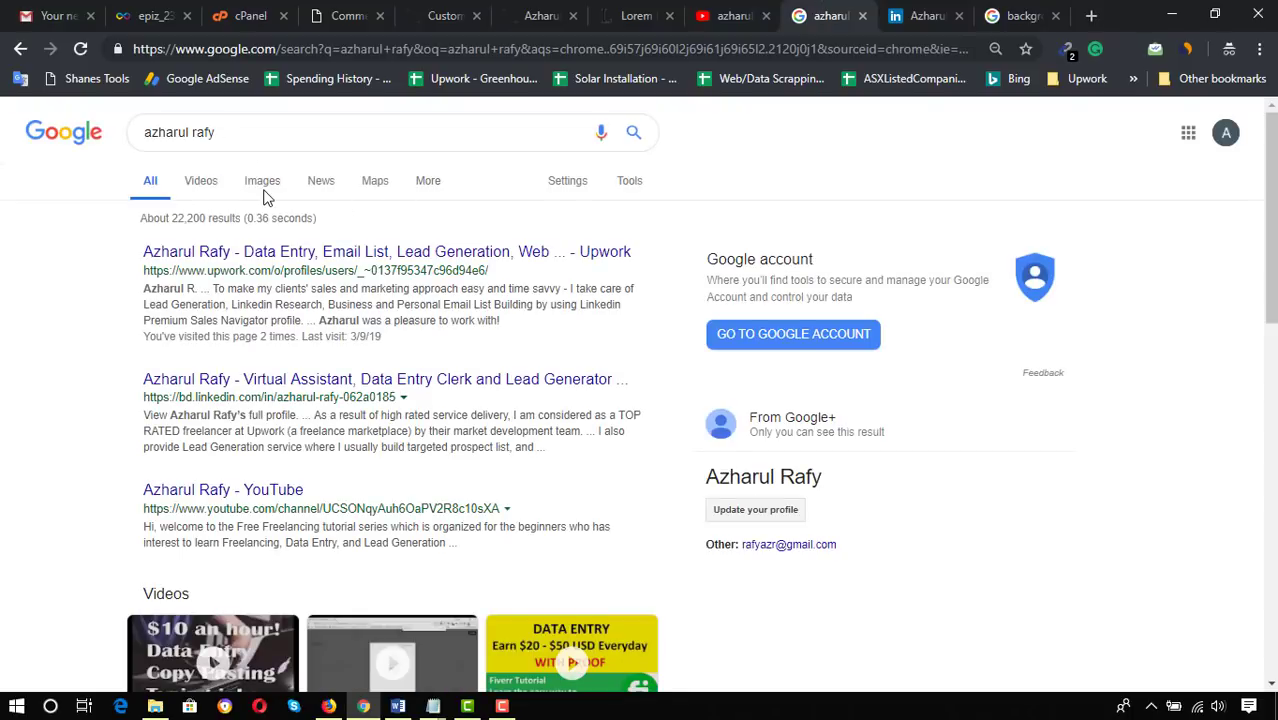
{"action": "left_click", "coordinate": [264, 184]}
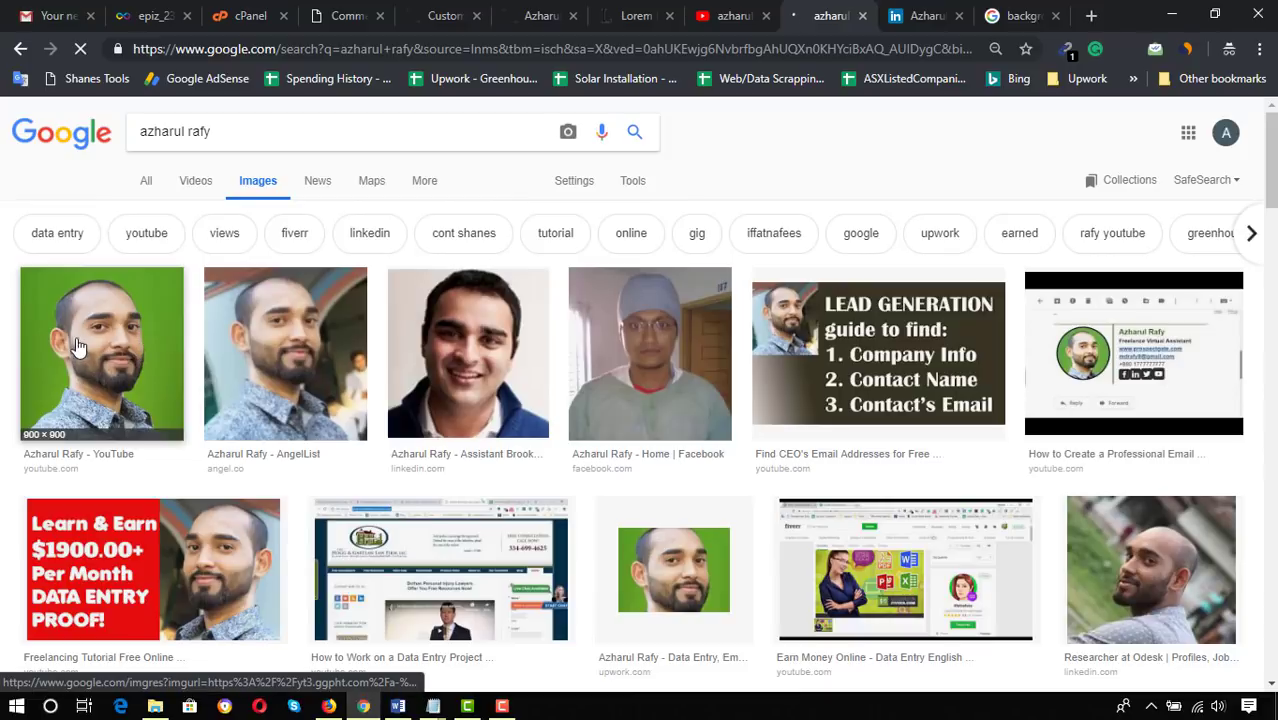
{"action": "left_click", "coordinate": [125, 340]}
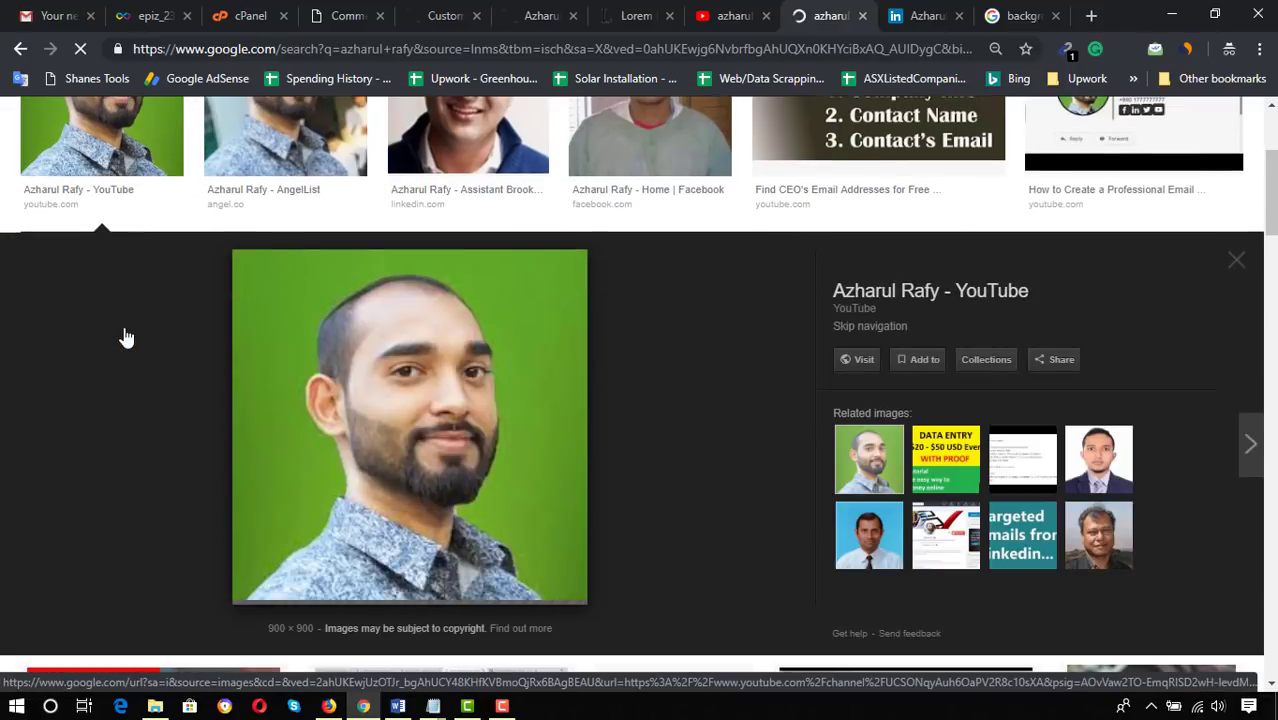
{"action": "right_click", "coordinate": [411, 374]}
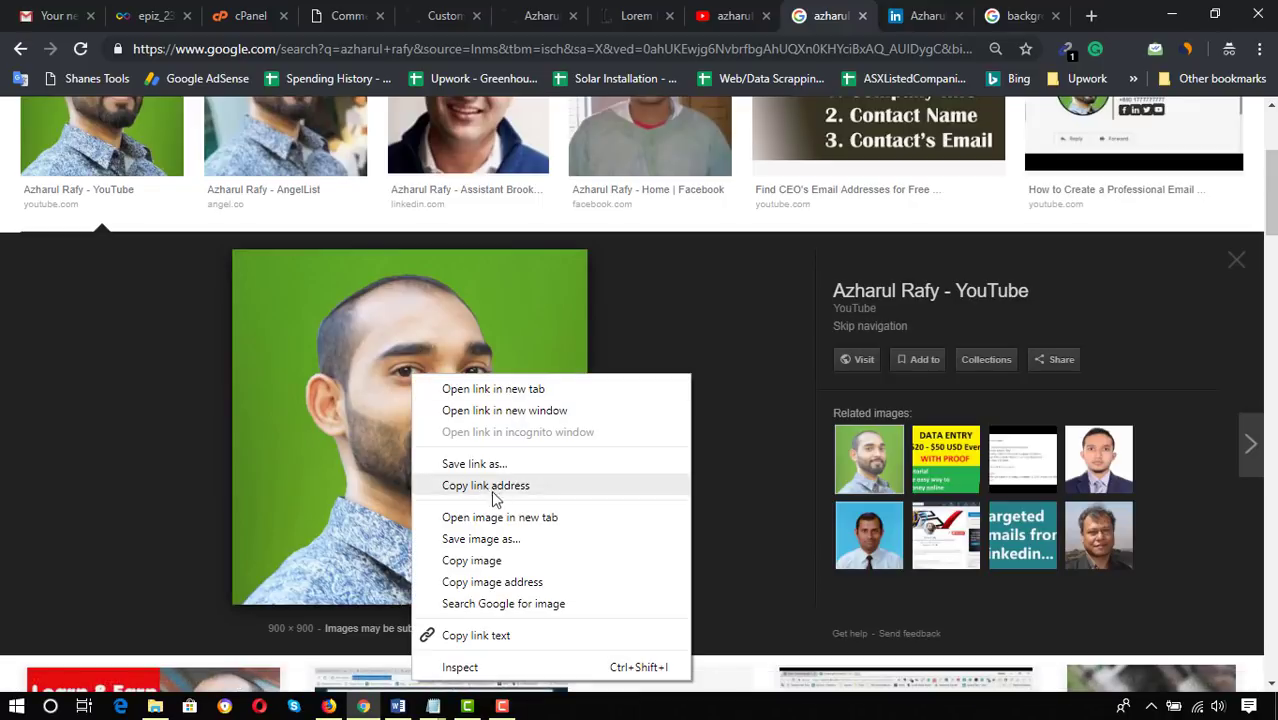
{"action": "left_click", "coordinate": [541, 516]}
{"action": "key", "text": "ctrl+Tab"}
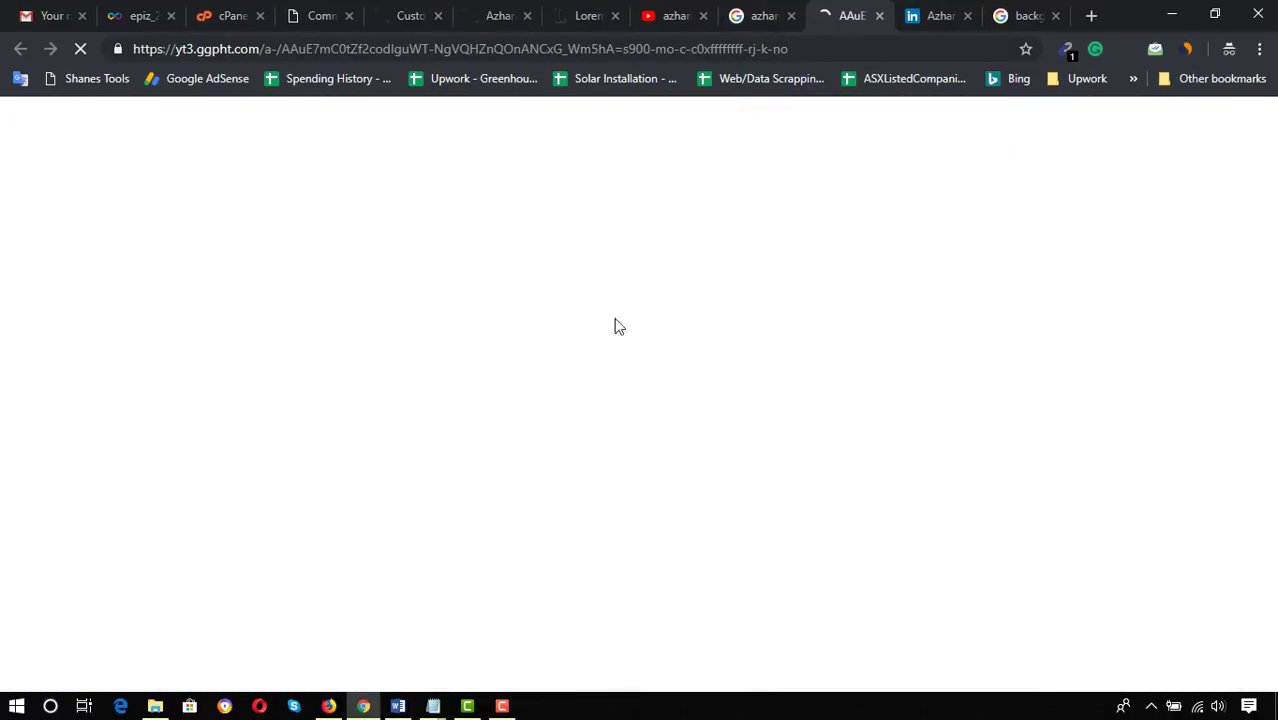
Paste the photo's yt3.ggpht.com address into the About Me widget's Author Image field.
{"action": "right_click", "coordinate": [588, 363]}
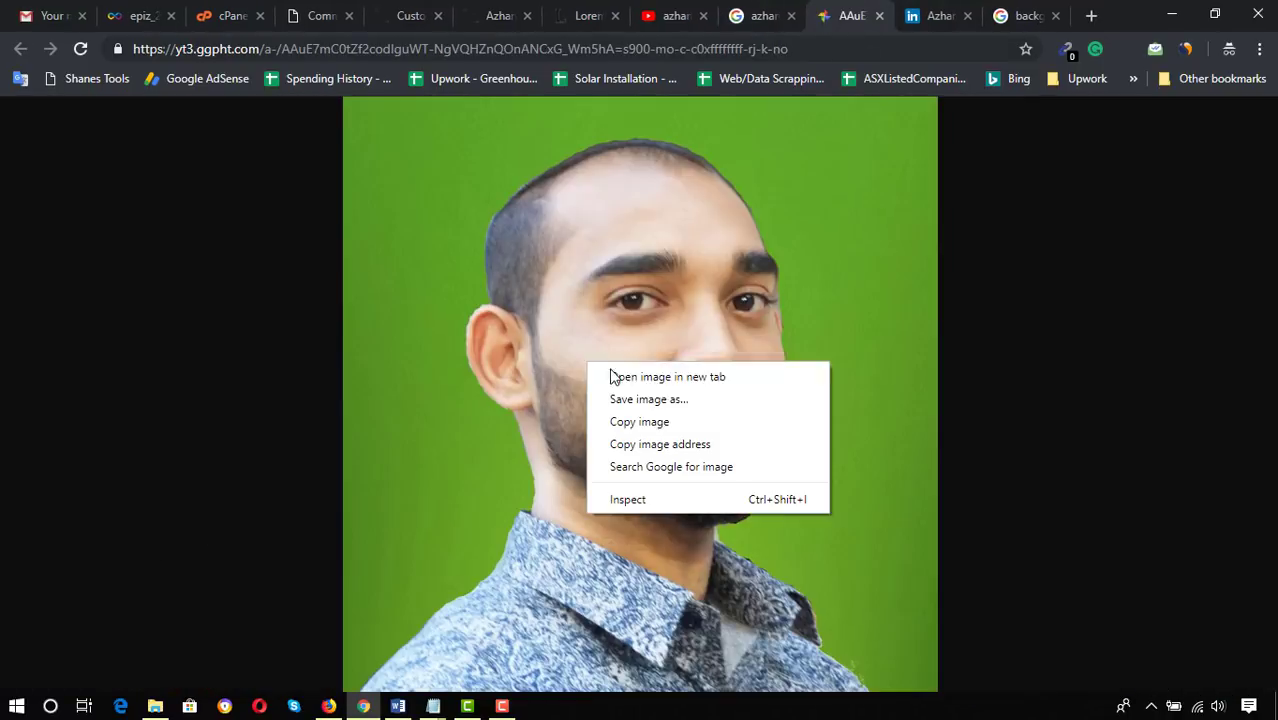
{"action": "left_click", "coordinate": [683, 446]}
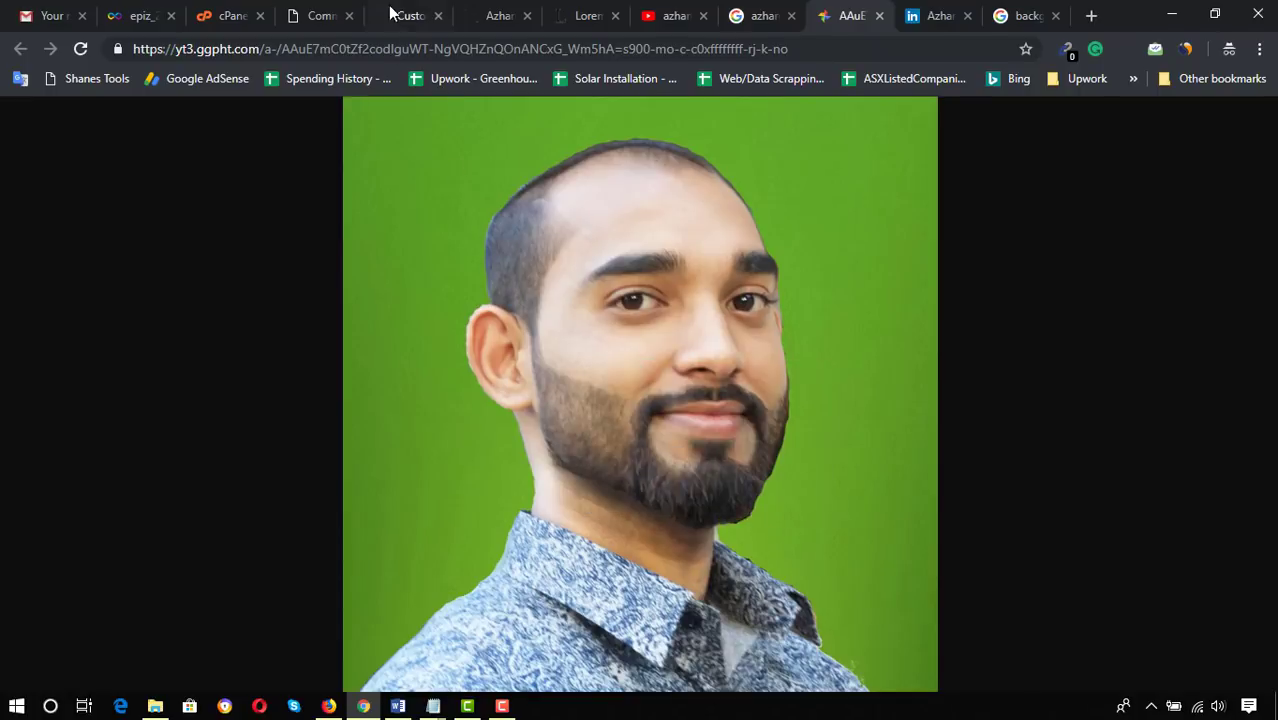
{"action": "left_click", "coordinate": [405, 15]}
{"action": "key", "text": "ctrl+v"}
{"action": "left_click", "coordinate": [104, 523]}
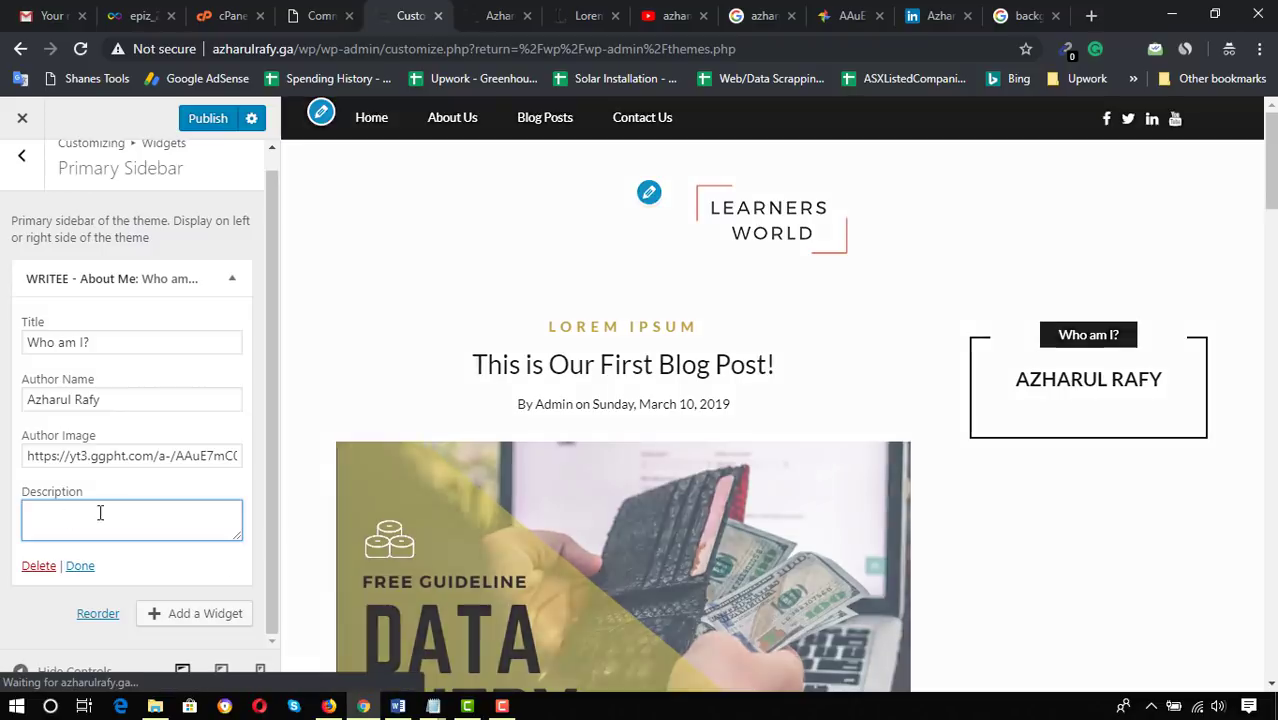
Select the two-paragraph description on the author's YouTube channel About page.
{"action": "left_click", "coordinate": [670, 12]}
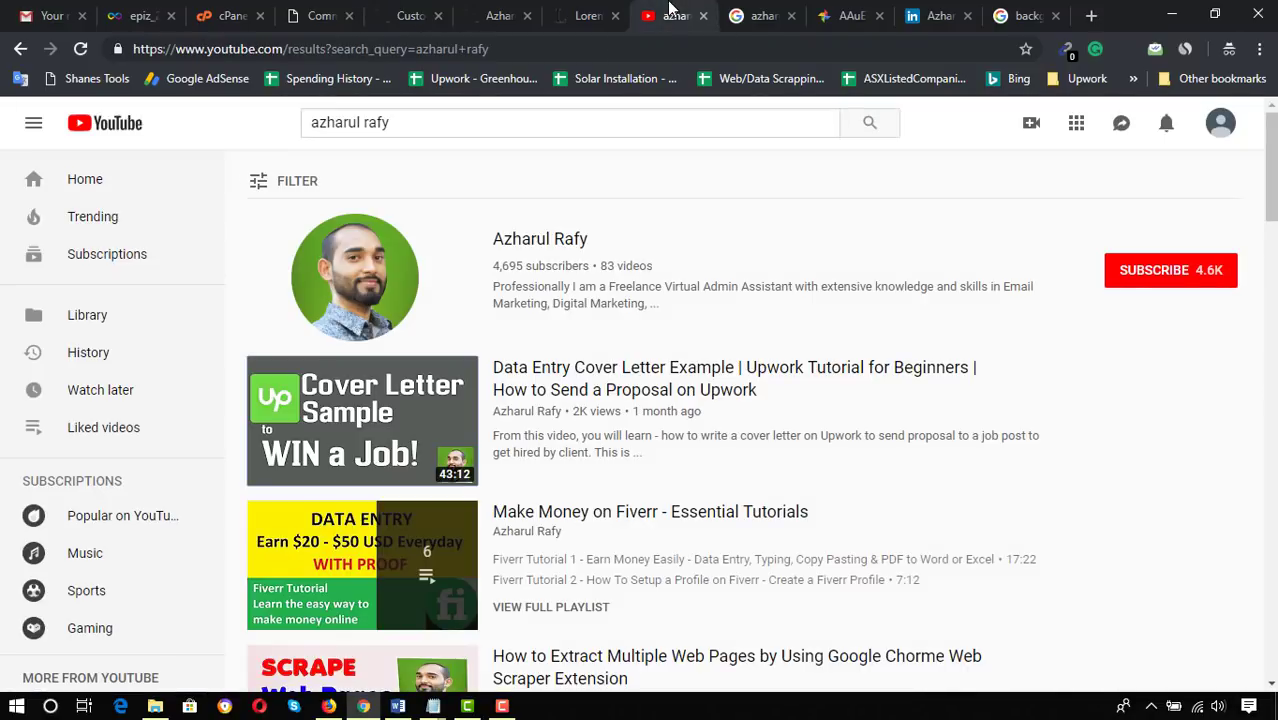
{"action": "left_click", "coordinate": [555, 246]}
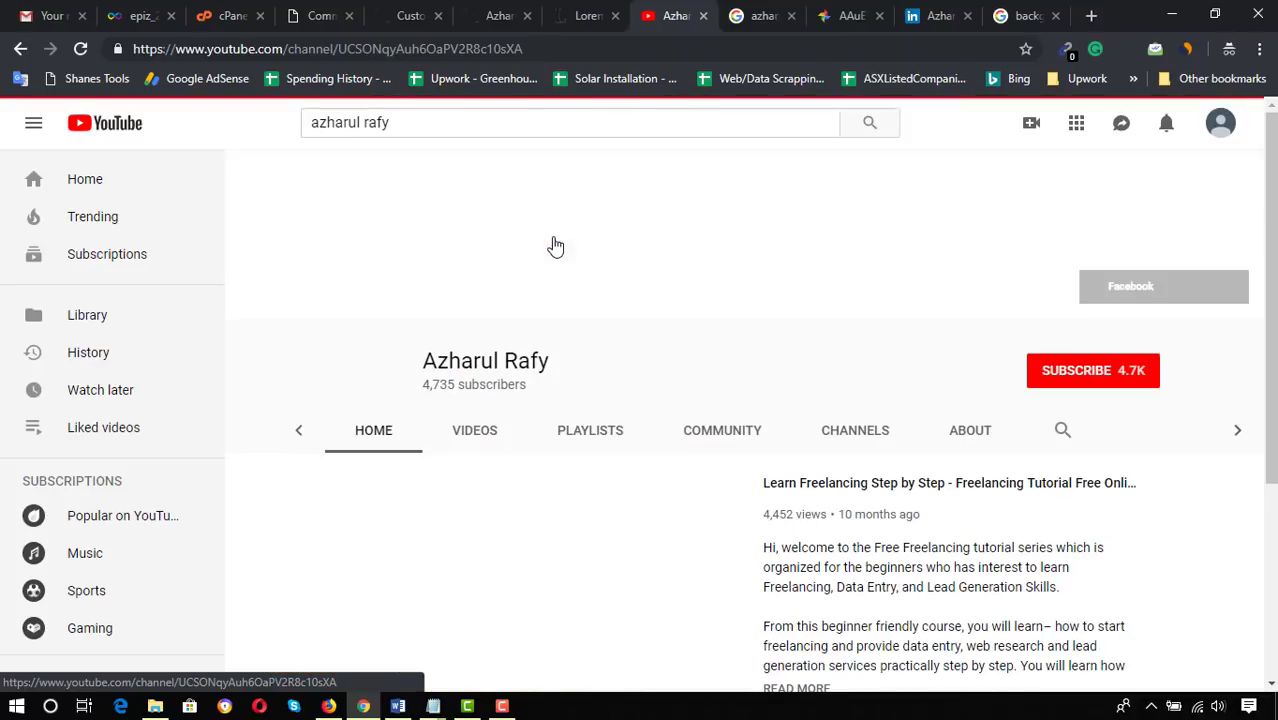
{"action": "left_click", "coordinate": [970, 432]}
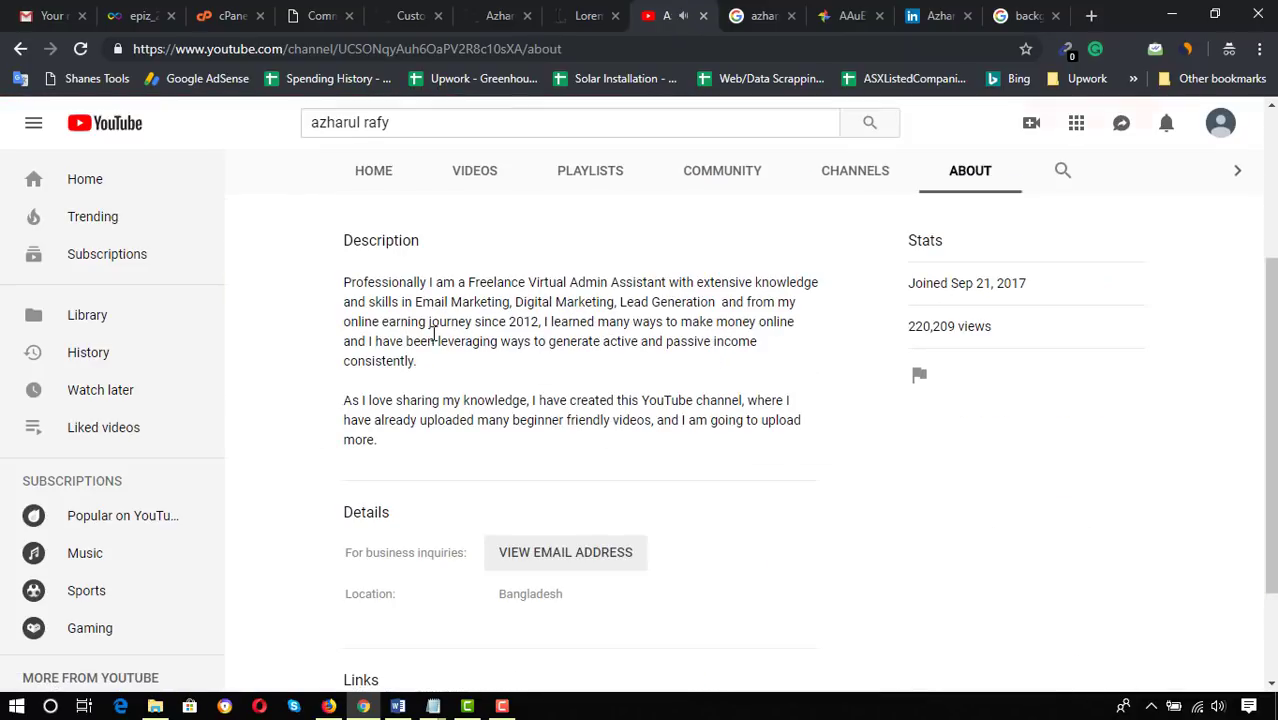
{"action": "left_click_drag", "start_coordinate": [358, 283], "coordinate": [516, 442]}
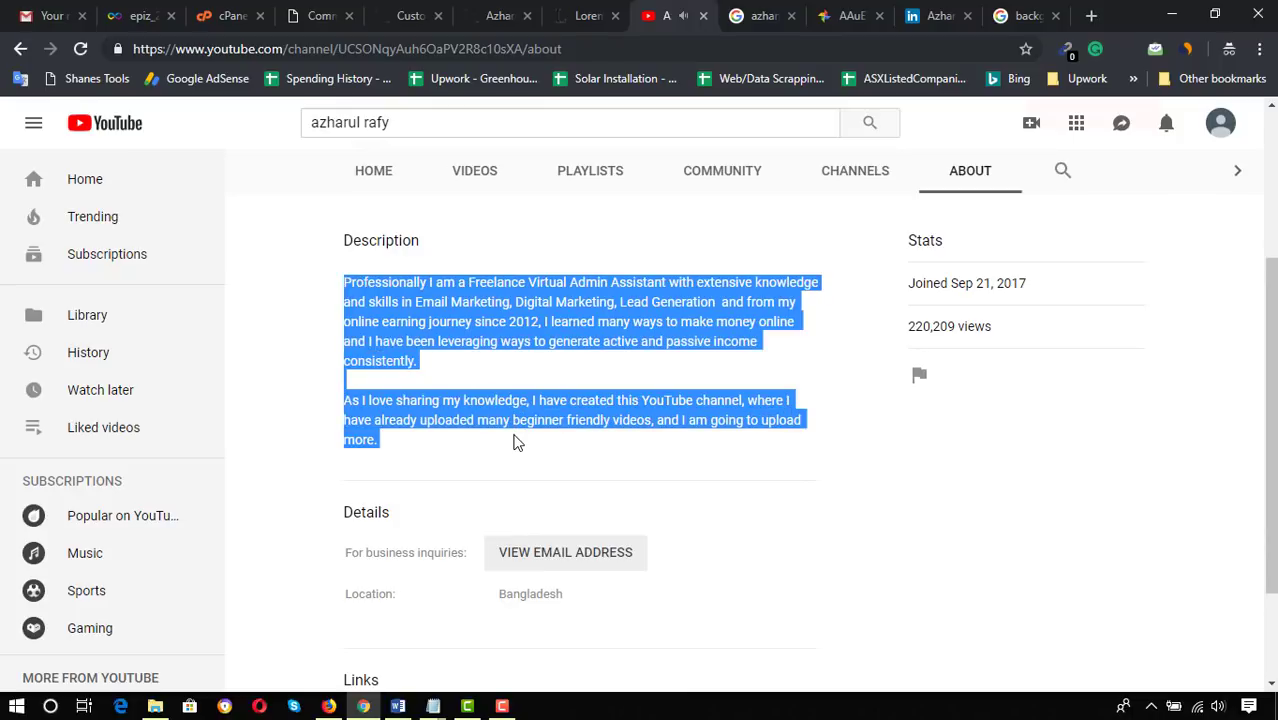
{"action": "left_click", "coordinate": [500, 15]}
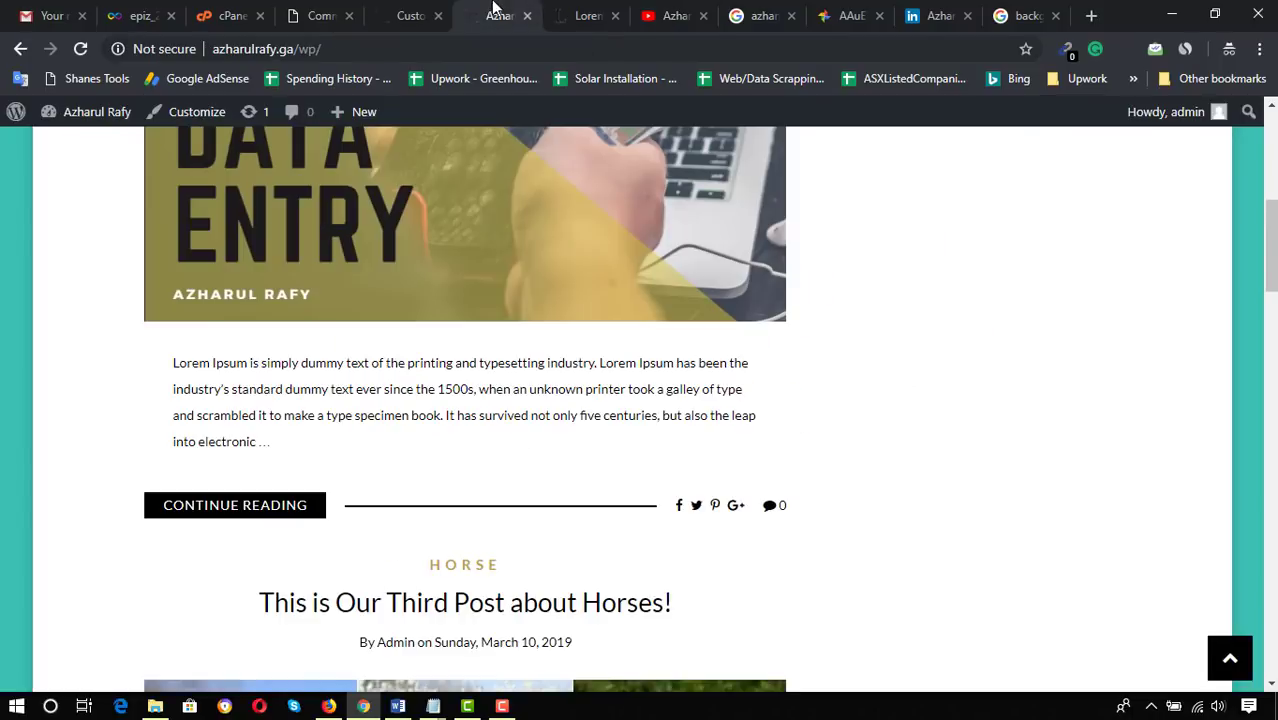
Paste the channel description into the About Me Description field and enlarge the box.
{"action": "left_click", "coordinate": [410, 15]}
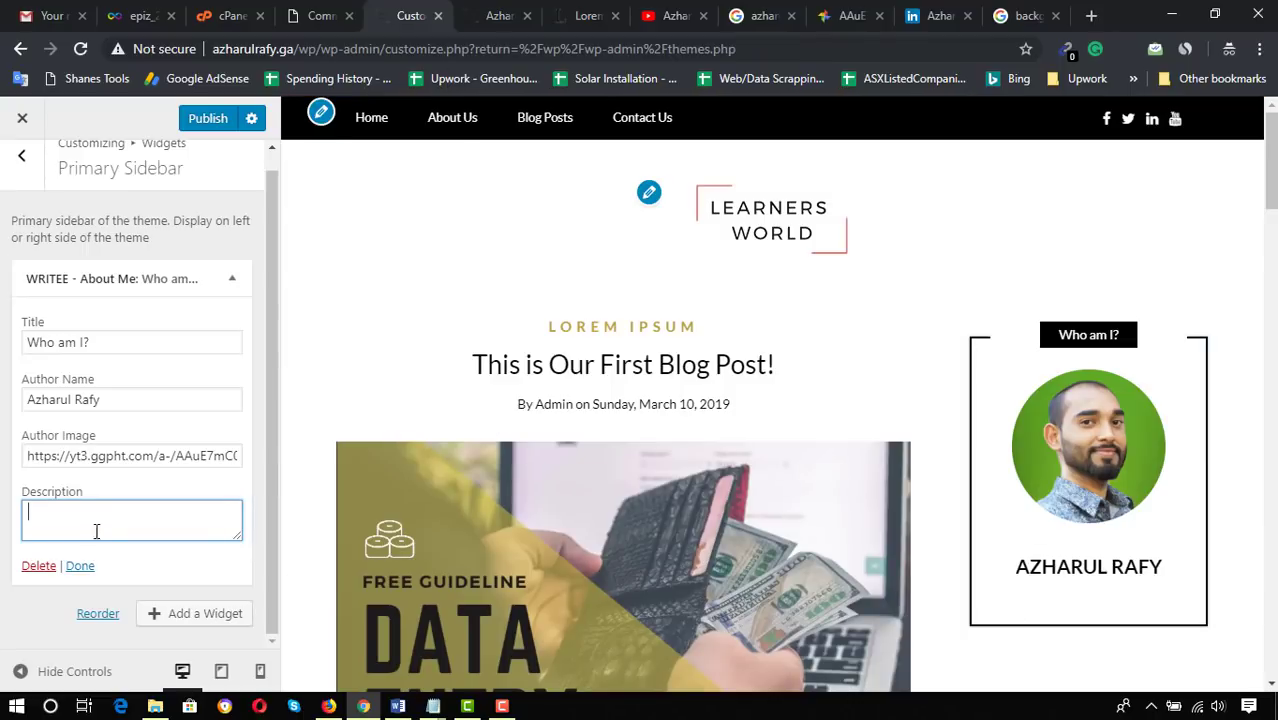
{"action": "key", "text": "ctrl+v"}
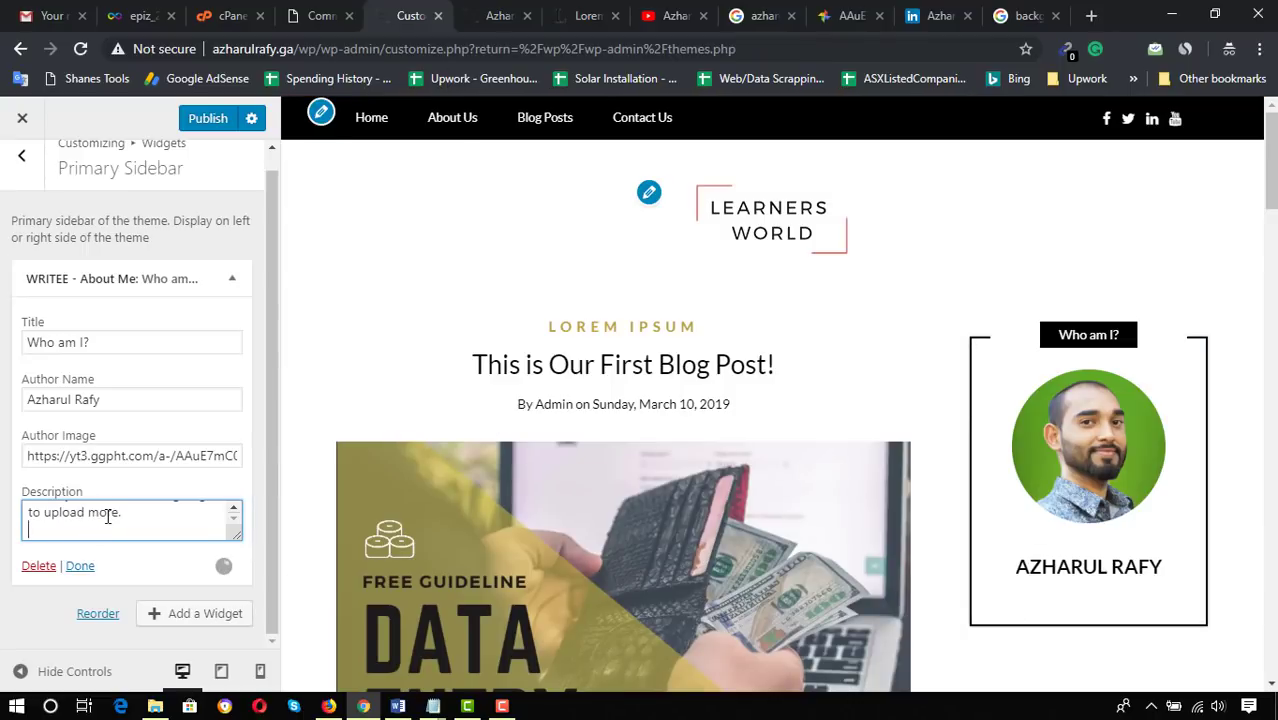
{"action": "key", "text": "BackSpace"}
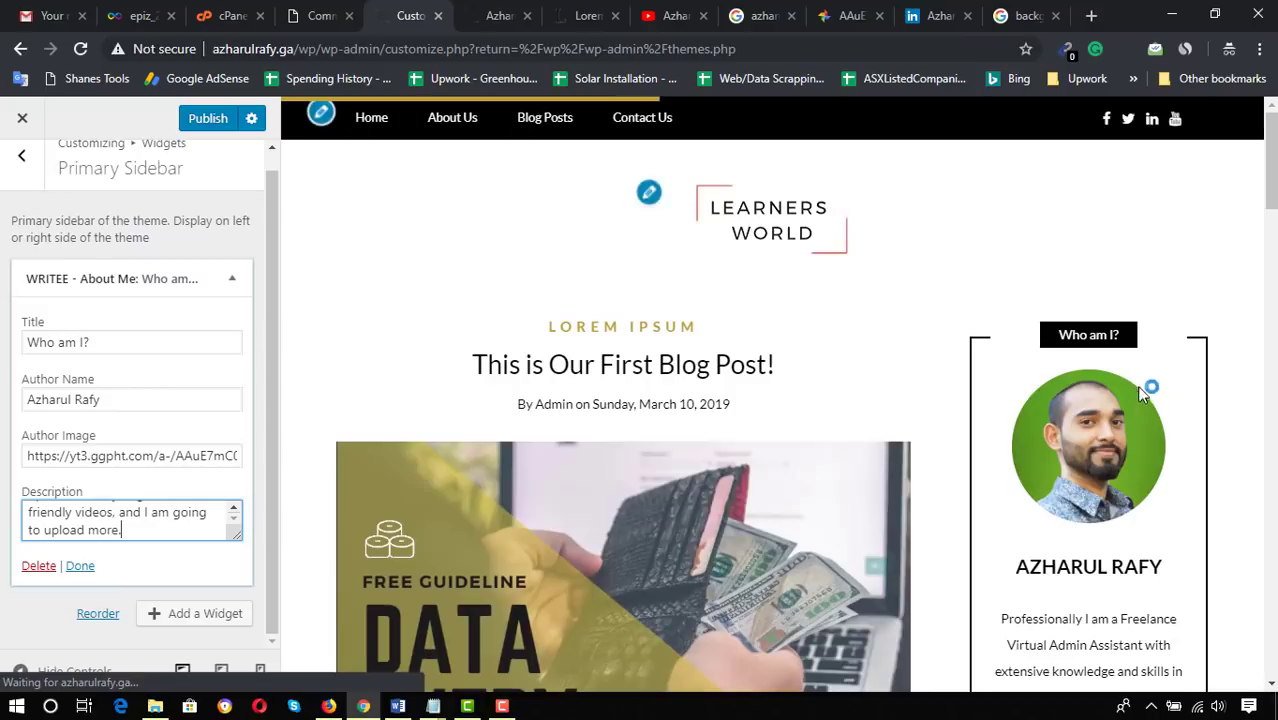
{"action": "scroll", "coordinate": [1140, 420], "scroll_direction": "down", "scroll_amount": 5}
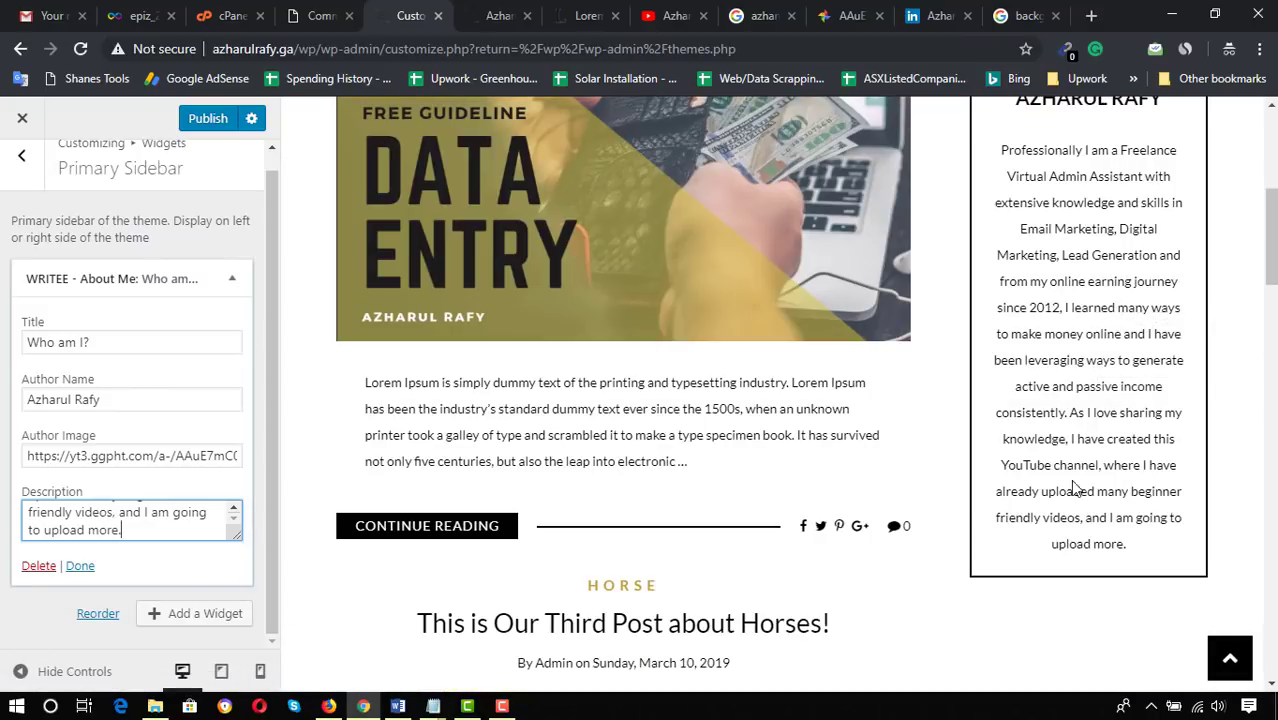
{"action": "scroll", "coordinate": [1090, 330], "scroll_direction": "up", "scroll_amount": 2}
{"action": "scroll", "coordinate": [1112, 497], "scroll_direction": "down", "scroll_amount": 3}
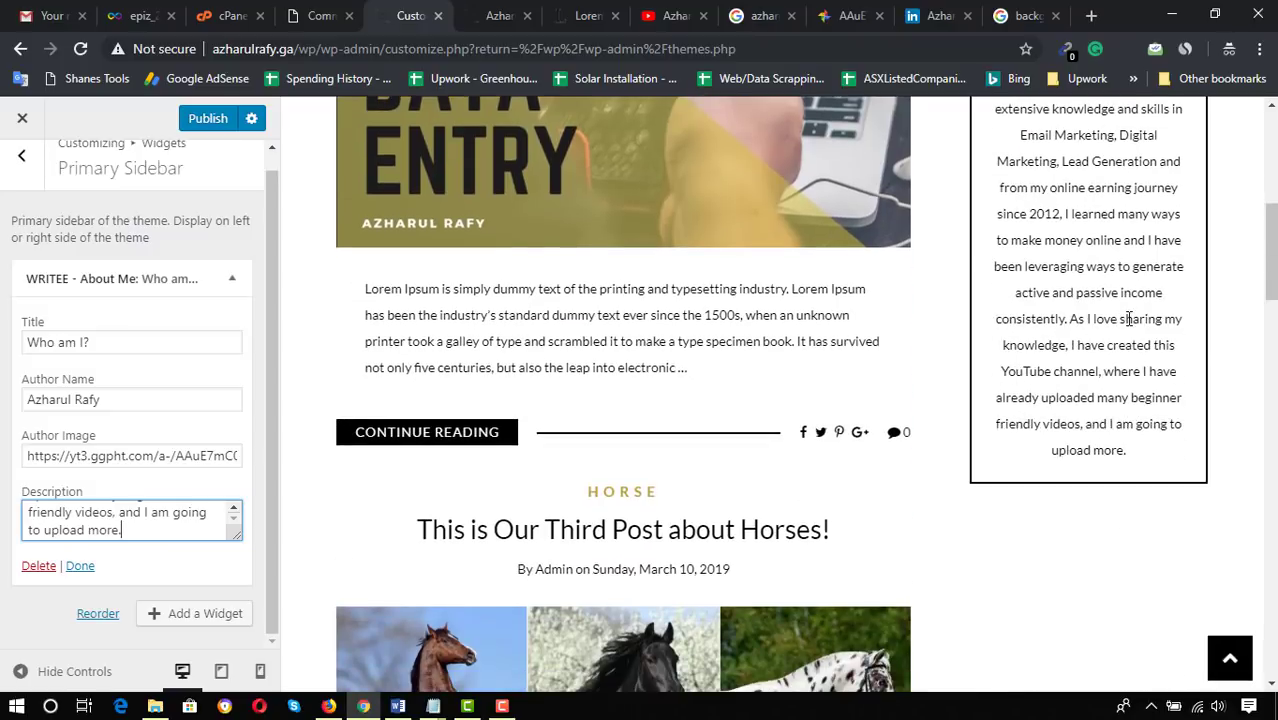
{"action": "scroll", "coordinate": [1039, 403], "scroll_direction": "up", "scroll_amount": 1}
{"action": "left_click_drag", "start_coordinate": [237, 535], "coordinate": [237, 655]}
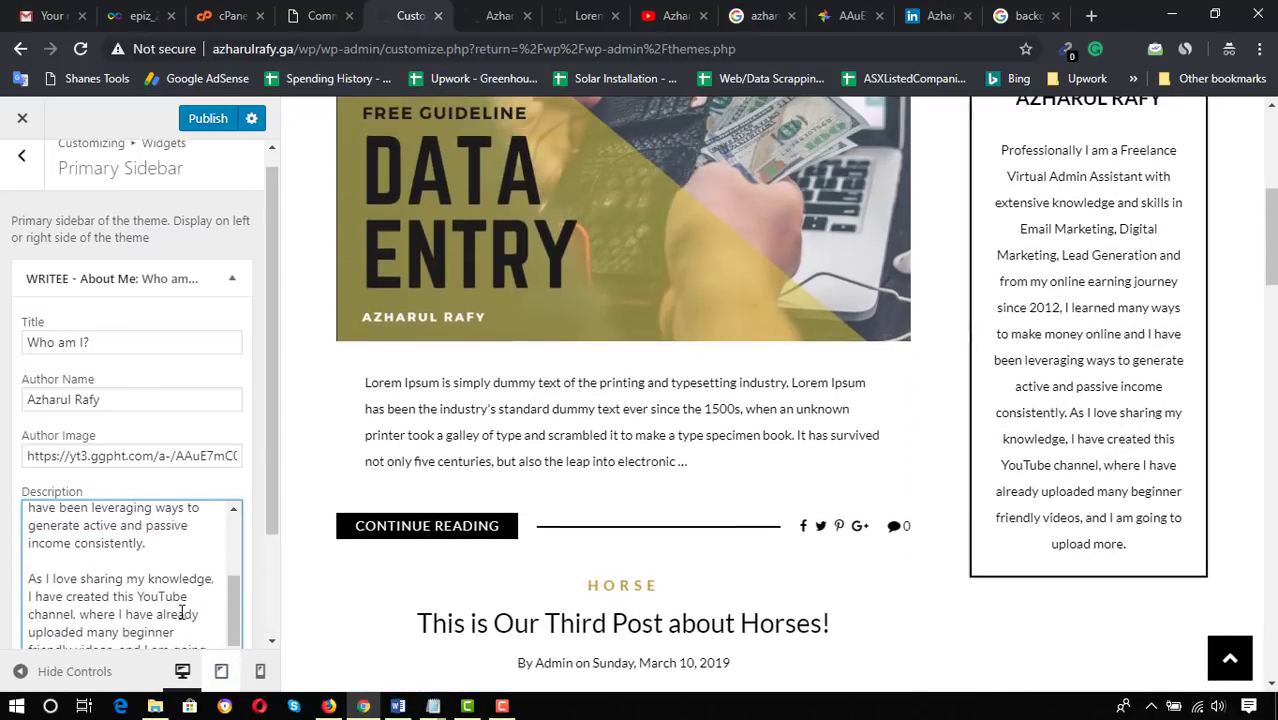
Delete the bio's second paragraph so it ends at "income consistently.".
{"action": "left_click", "coordinate": [71, 577]}
{"action": "scroll", "coordinate": [150, 540], "scroll_direction": "down", "scroll_amount": 1}
{"action": "left_click_drag", "start_coordinate": [124, 447], "coordinate": [5, 360]}
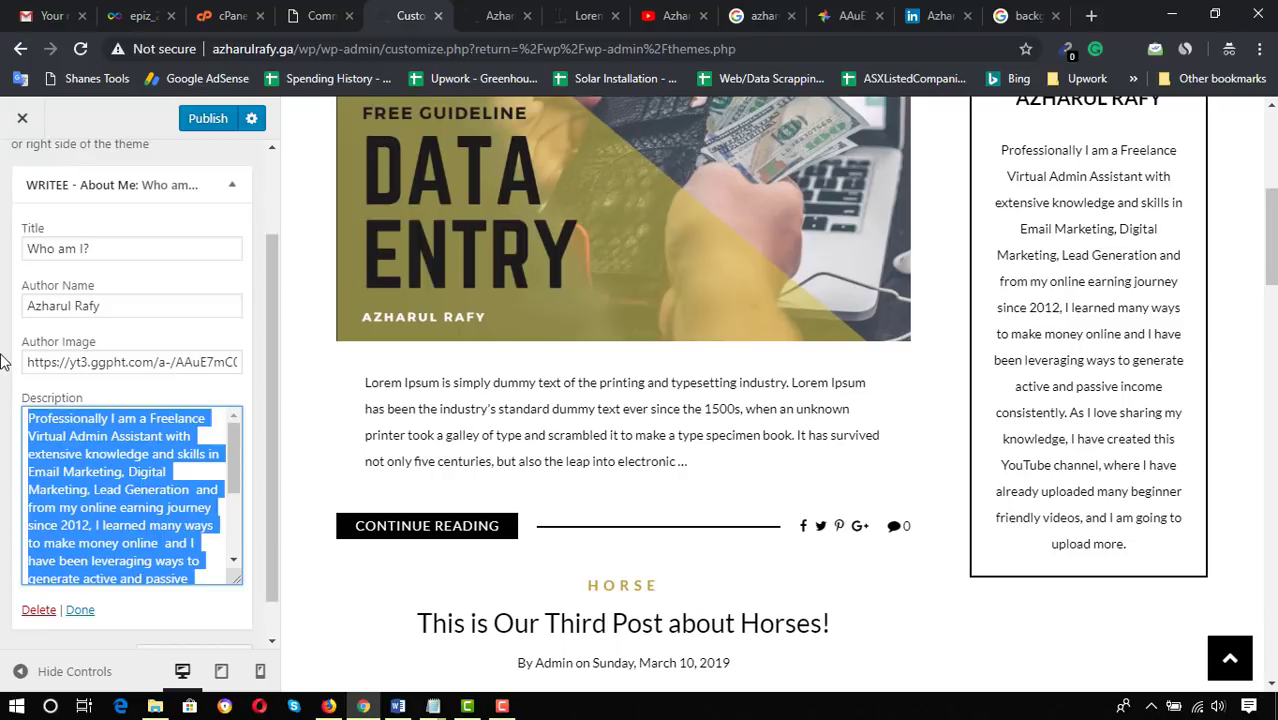
{"action": "scroll", "coordinate": [72, 480], "scroll_direction": "down", "scroll_amount": 3}
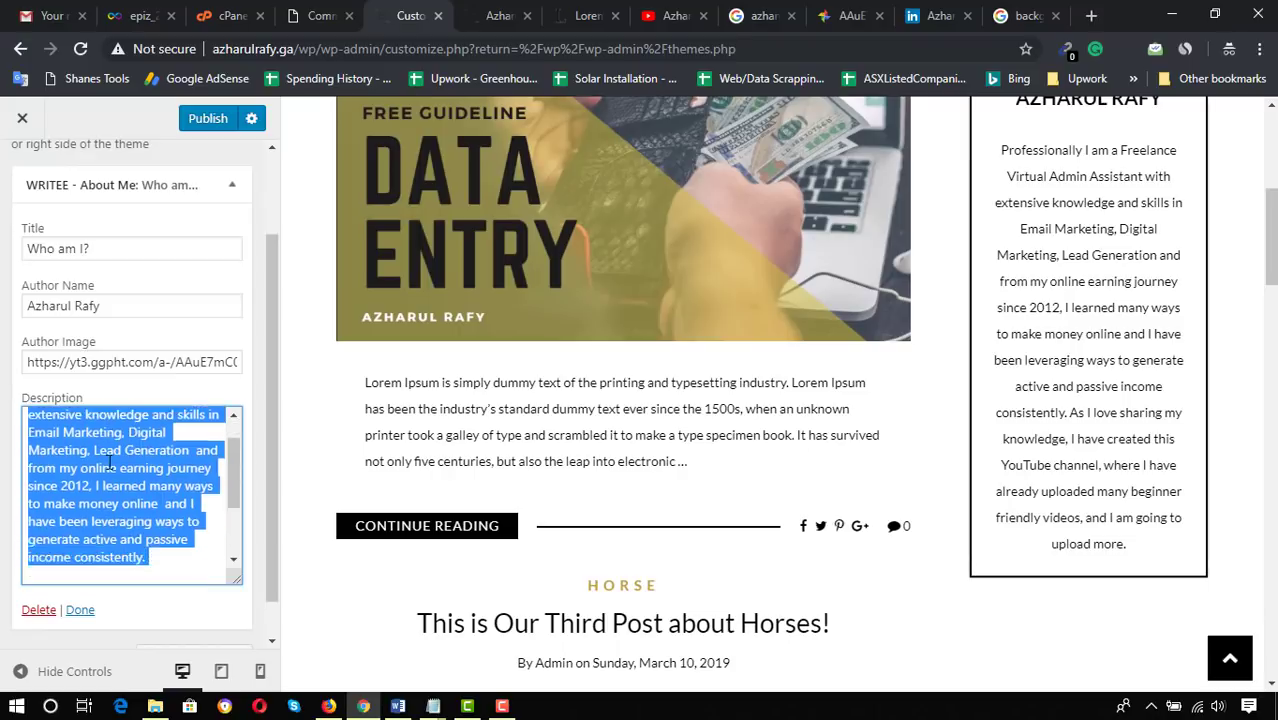
{"action": "left_click_drag", "start_coordinate": [38, 488], "coordinate": [171, 596]}
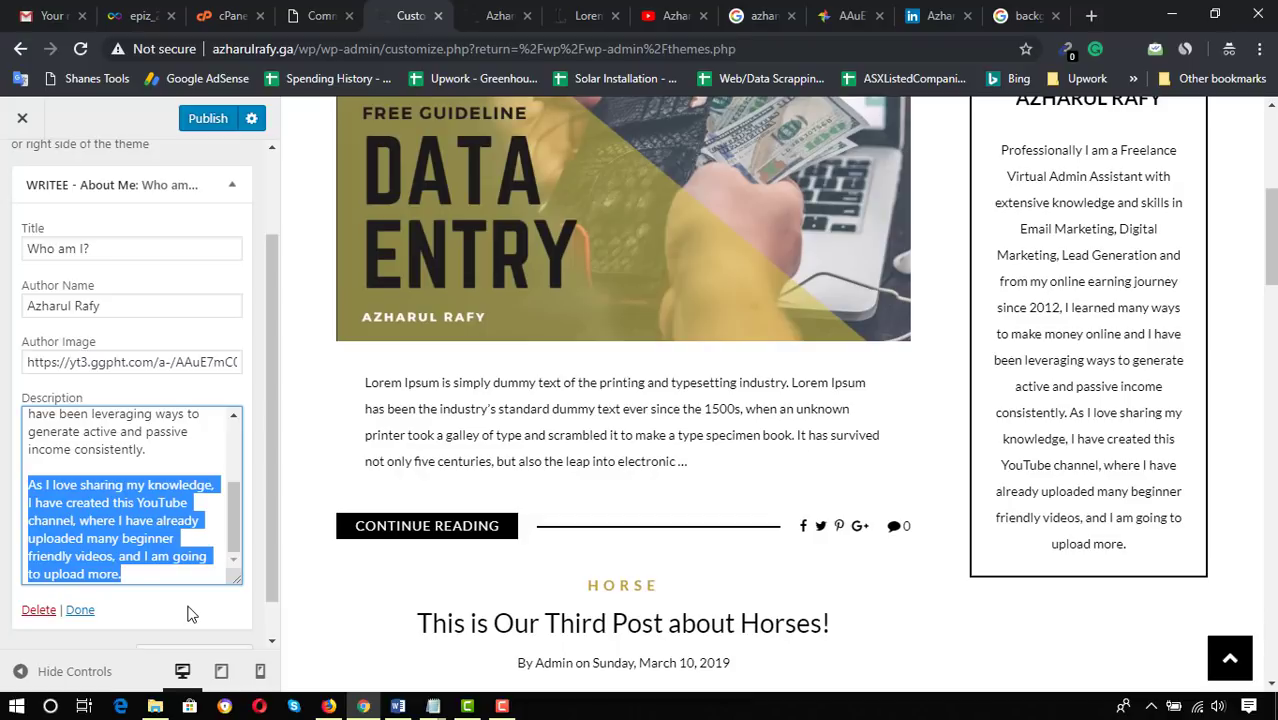
{"action": "key", "text": "BackSpace"}
{"action": "key", "text": "BackSpace"}
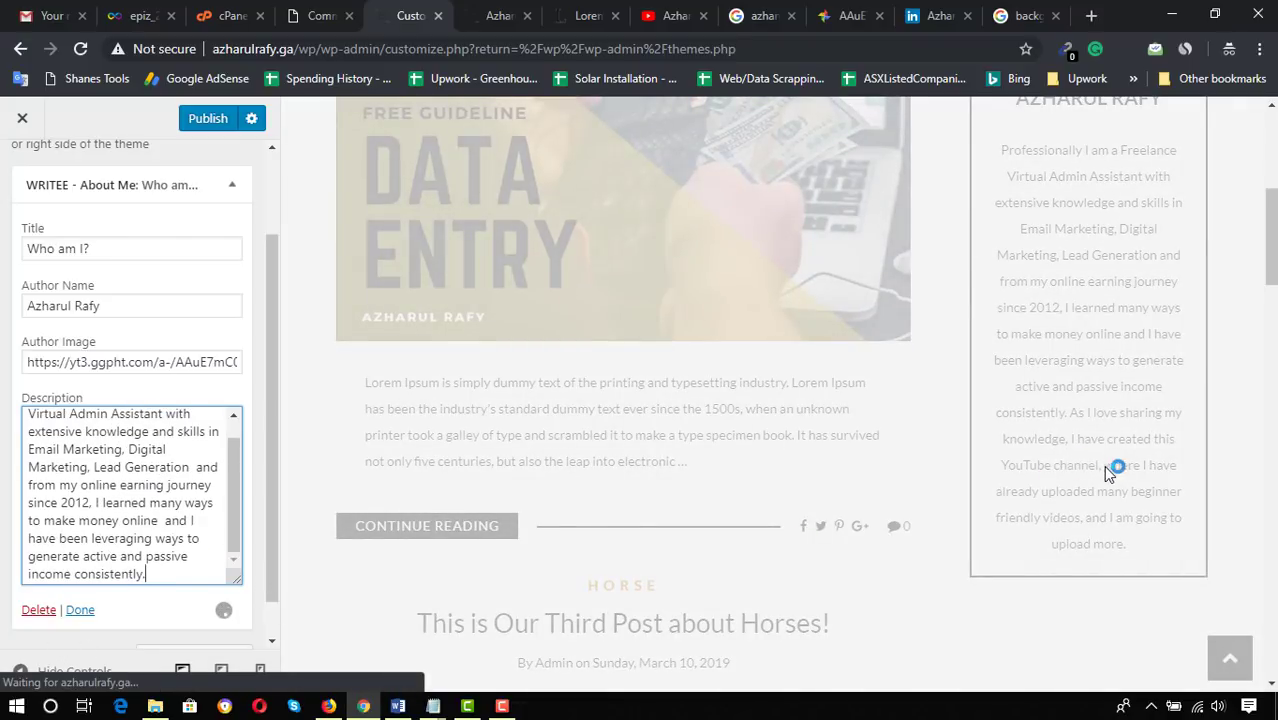
{"action": "scroll", "coordinate": [1116, 470], "scroll_direction": "up", "scroll_amount": 3}
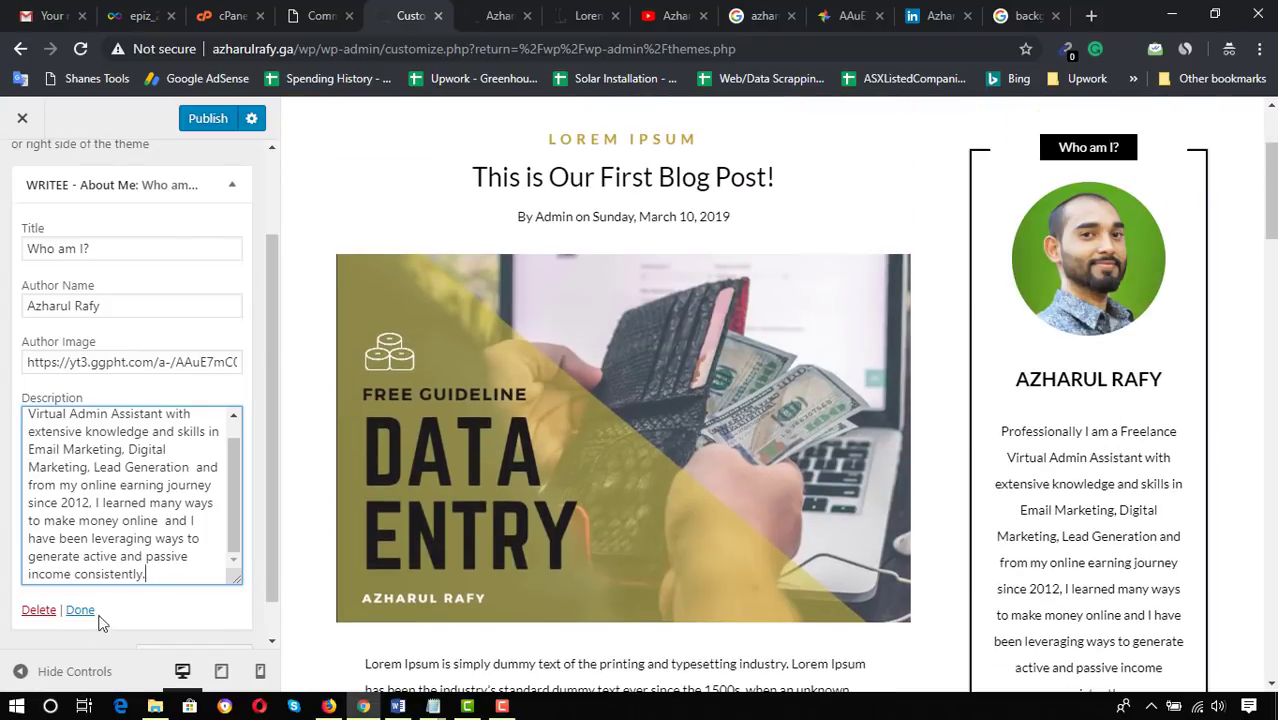
Close the About Me widget settings and review the bio in the sidebar preview.
{"action": "left_click", "coordinate": [80, 609]}
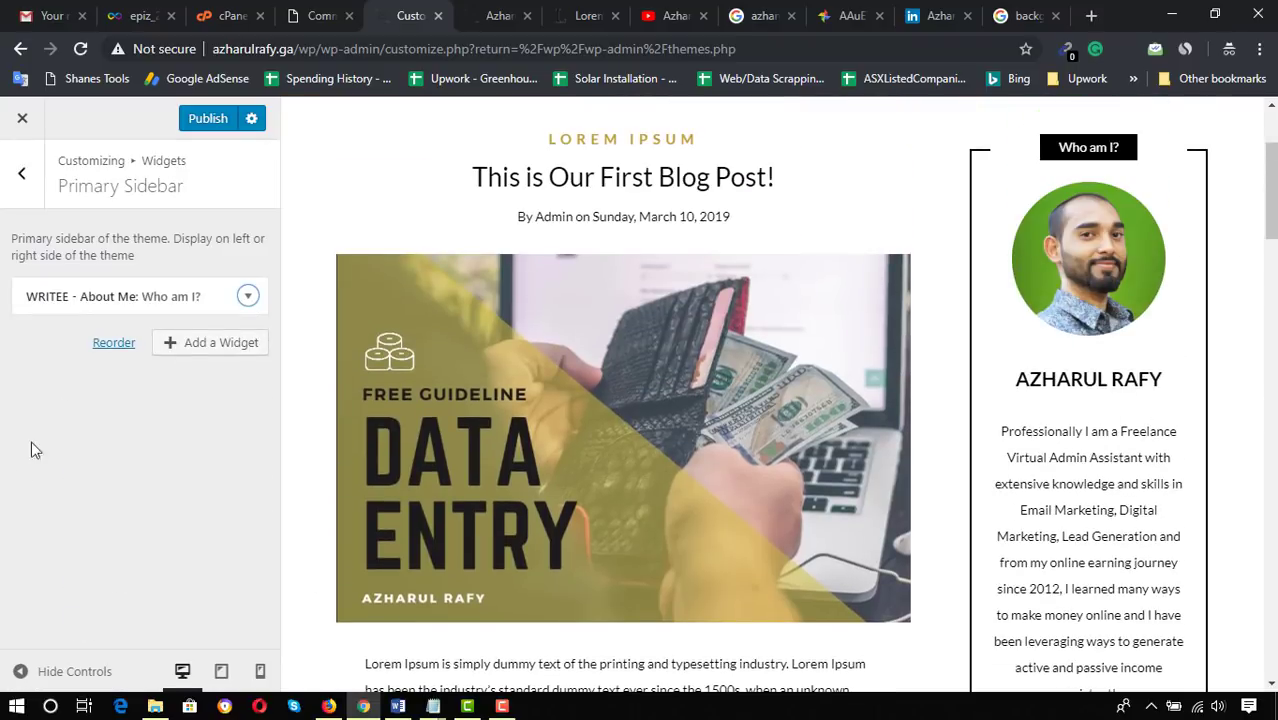
{"action": "scroll", "coordinate": [298, 383], "scroll_direction": "down", "scroll_amount": 10}
{"action": "scroll", "coordinate": [1222, 360], "scroll_direction": "up", "scroll_amount": 8}
{"action": "scroll", "coordinate": [1215, 365], "scroll_direction": "down", "scroll_amount": 6}
{"action": "scroll", "coordinate": [1105, 330], "scroll_direction": "up", "scroll_amount": 4}
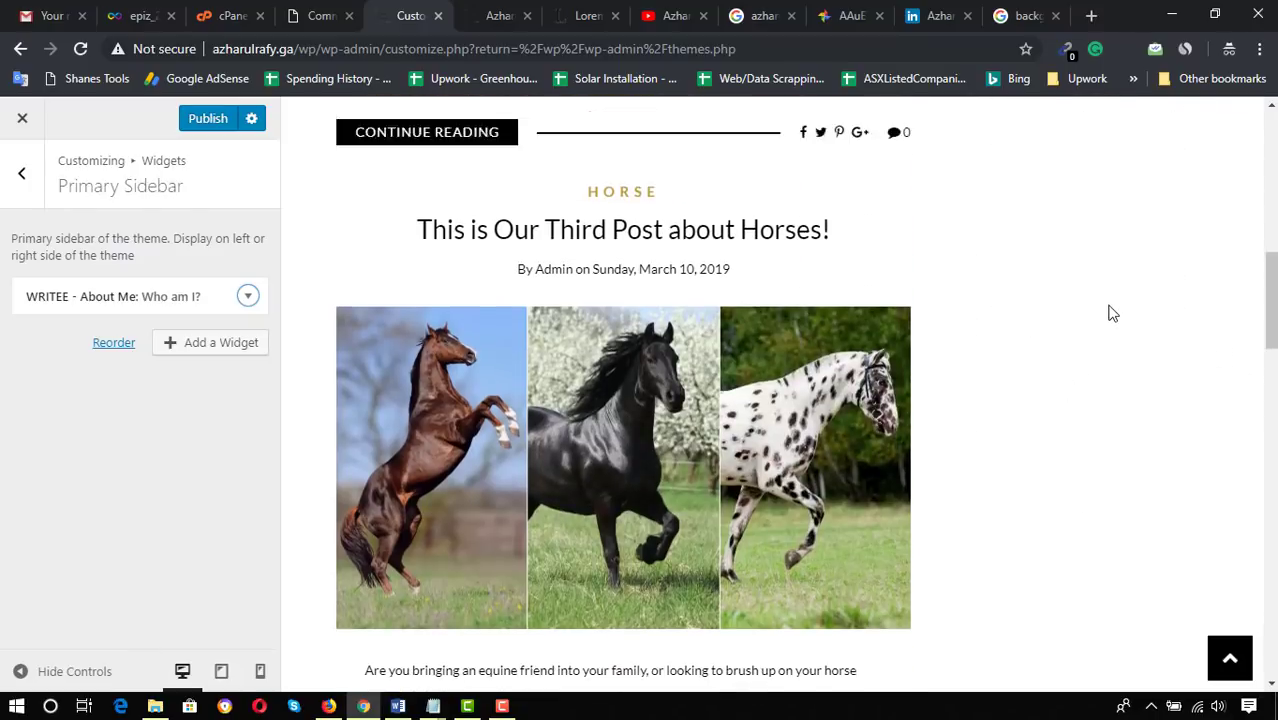
{"action": "scroll", "coordinate": [1155, 454], "scroll_direction": "down", "scroll_amount": 3}
{"action": "scroll", "coordinate": [1165, 460], "scroll_direction": "up", "scroll_amount": 4}
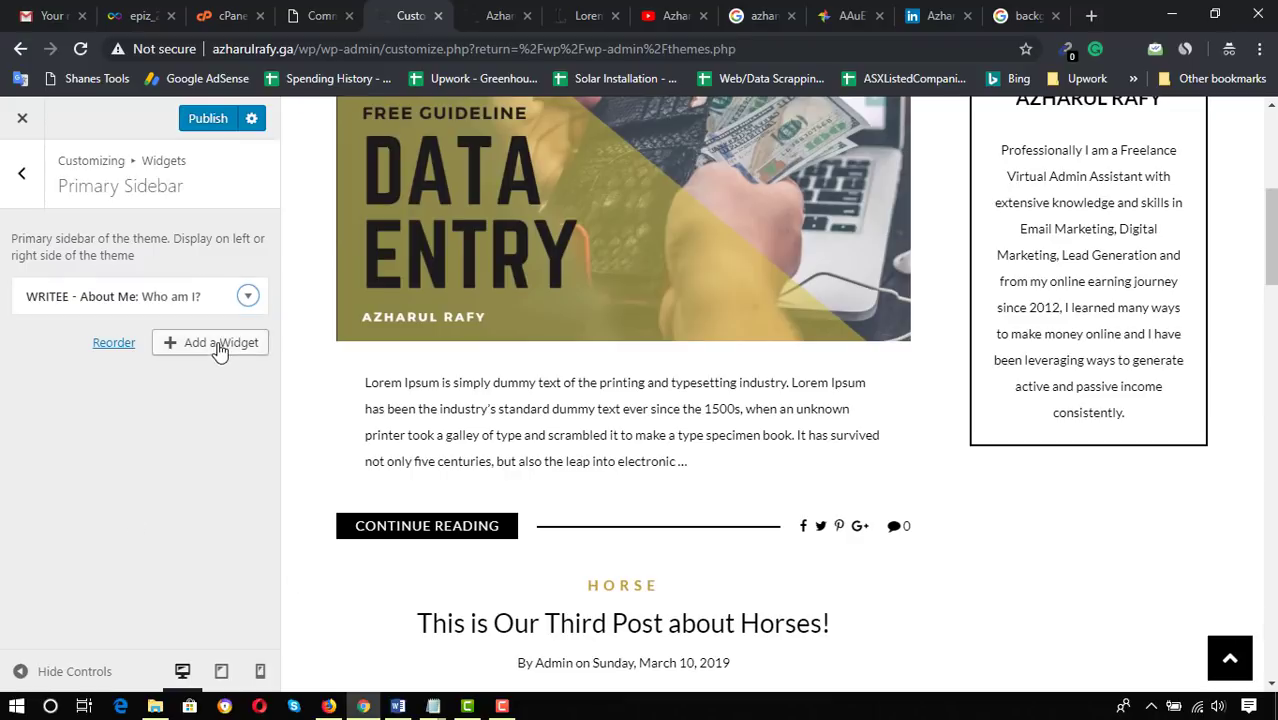
Add a Calendar widget to the Primary Sidebar.
{"action": "left_click", "coordinate": [212, 343]}
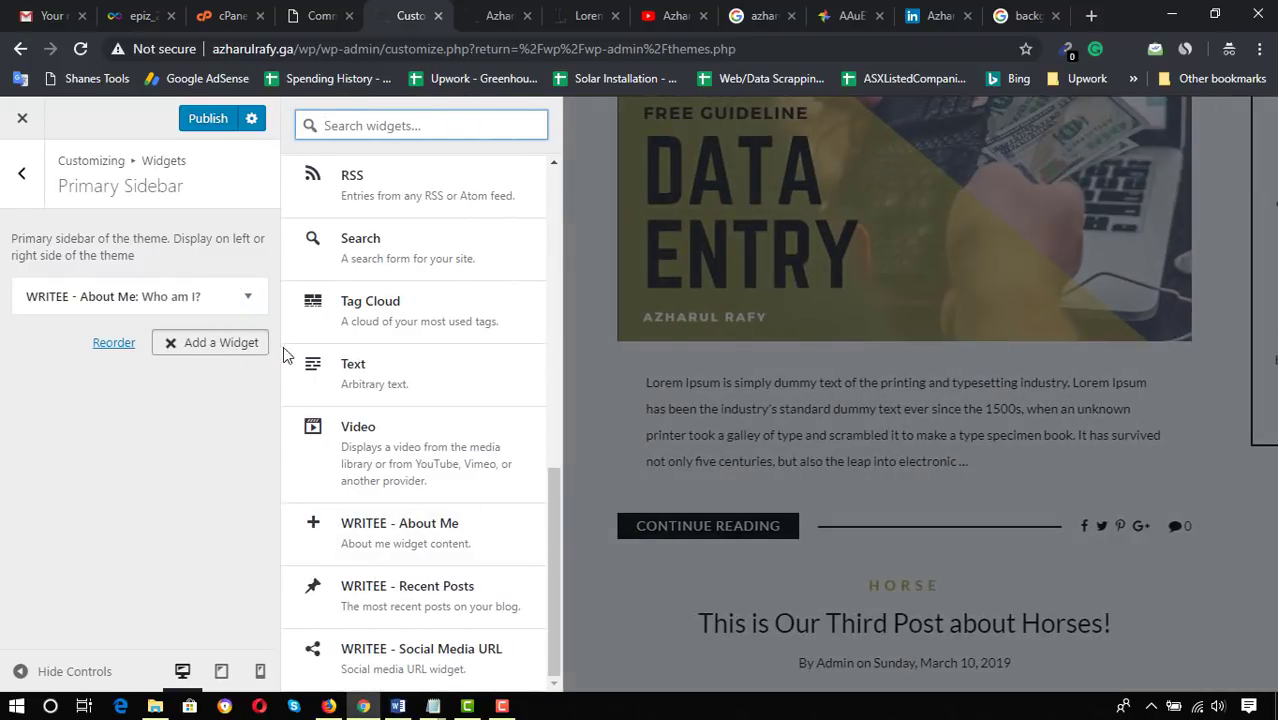
{"action": "left_click_drag", "start_coordinate": [557, 637], "coordinate": [546, 302]}
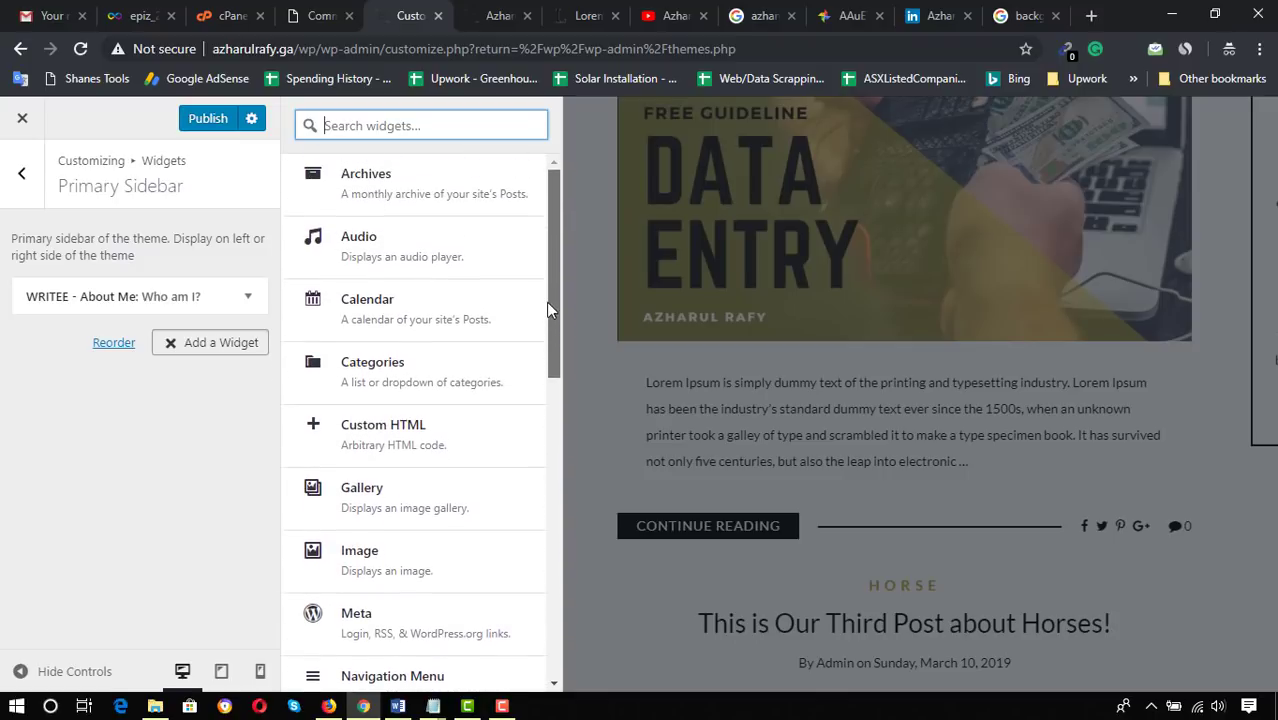
{"action": "left_click", "coordinate": [403, 314]}
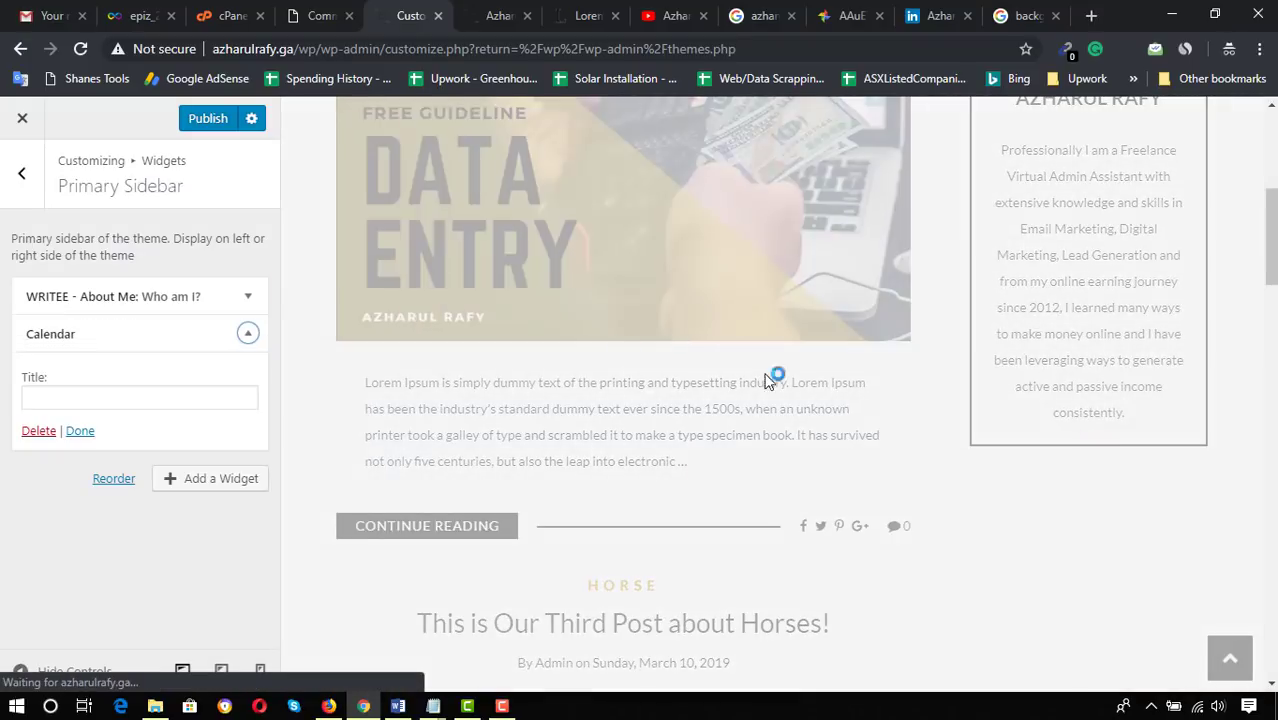
{"action": "scroll", "coordinate": [1232, 489], "scroll_direction": "down", "scroll_amount": 4}
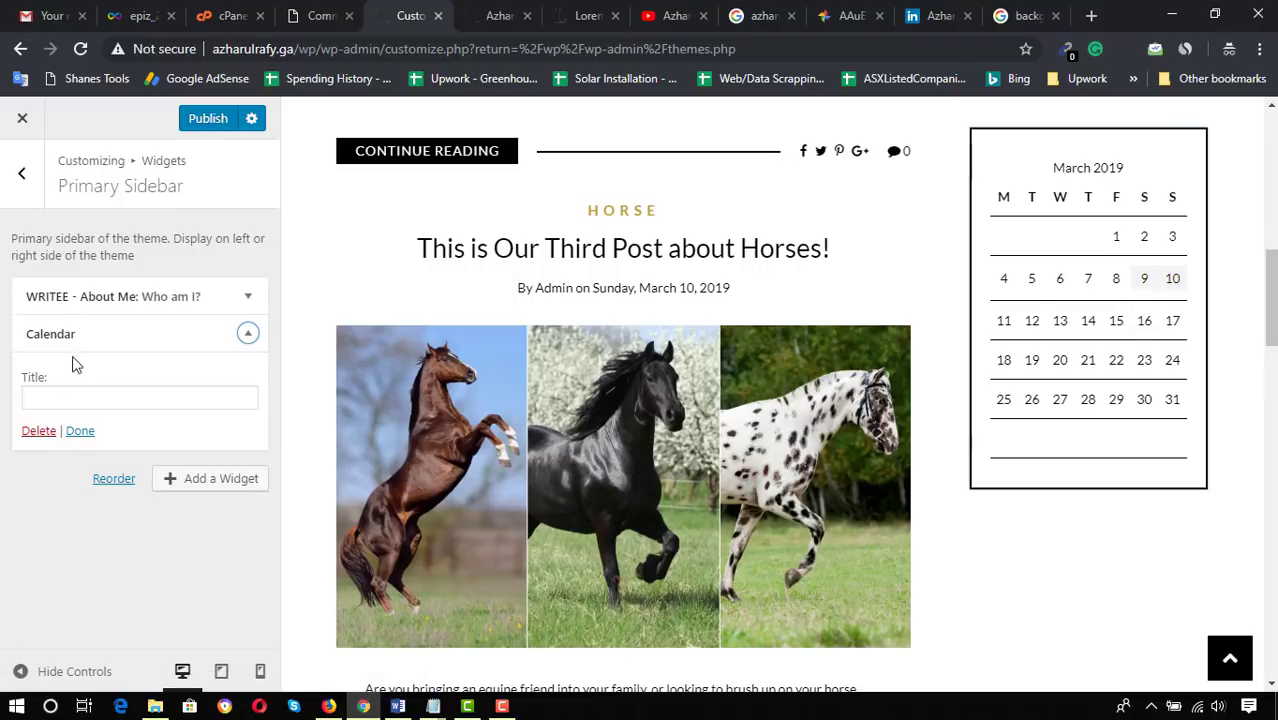
Clear the Calendar widget's title, close it, and check the March 2019 calendar in the preview.
{"action": "left_click", "coordinate": [197, 402]}
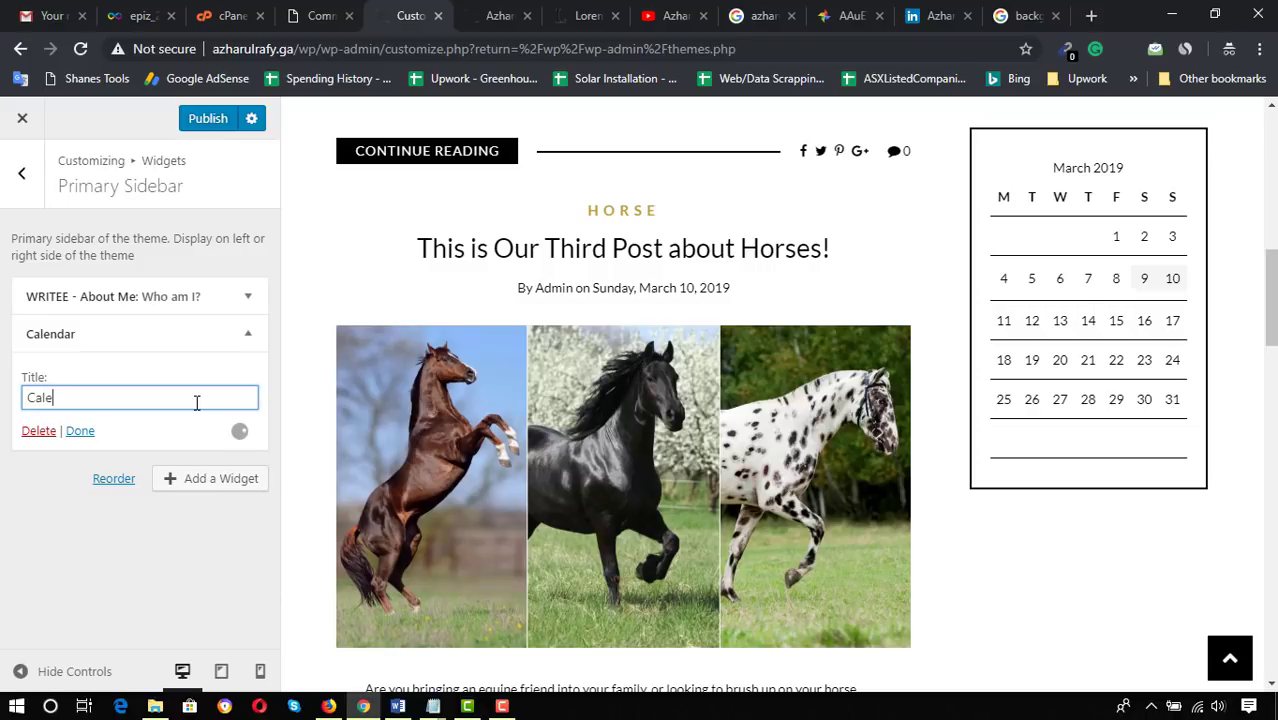
{"action": "key", "text": "BackSpace"}
{"action": "key", "text": "BackSpace"}
{"action": "key", "text": "BackSpace"}
{"action": "key", "text": "BackSpace"}
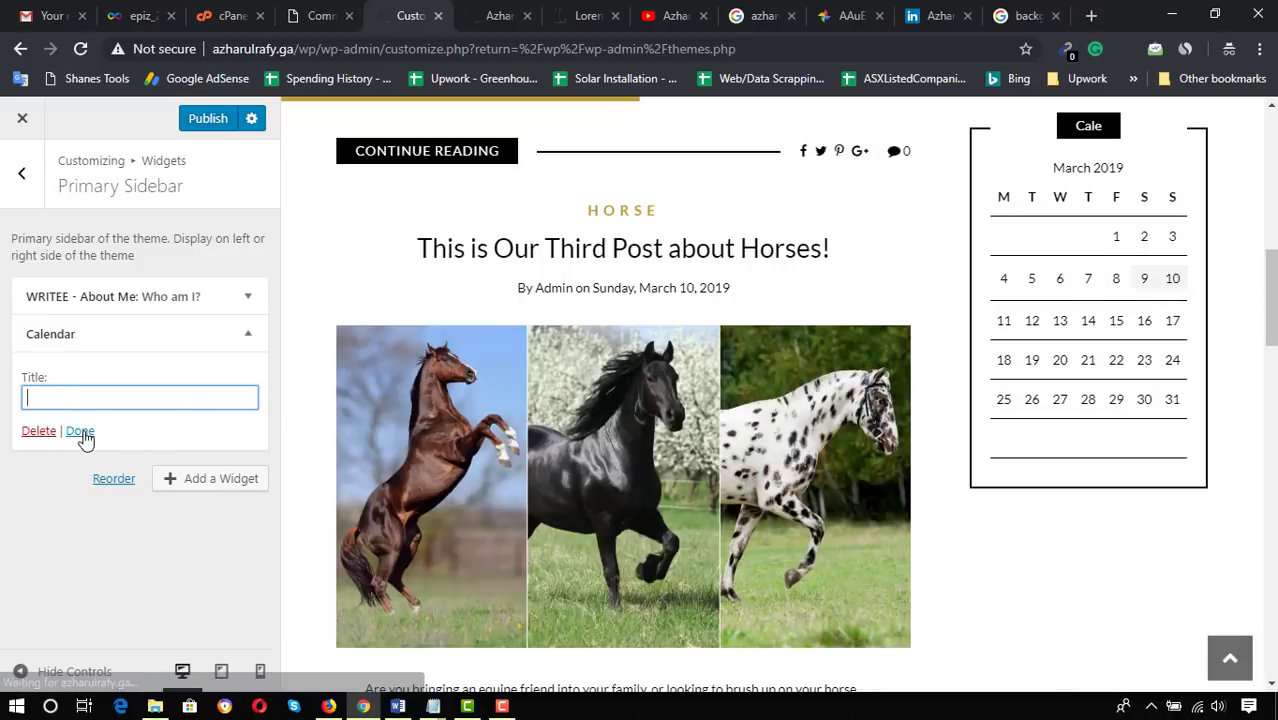
{"action": "left_click", "coordinate": [81, 432]}
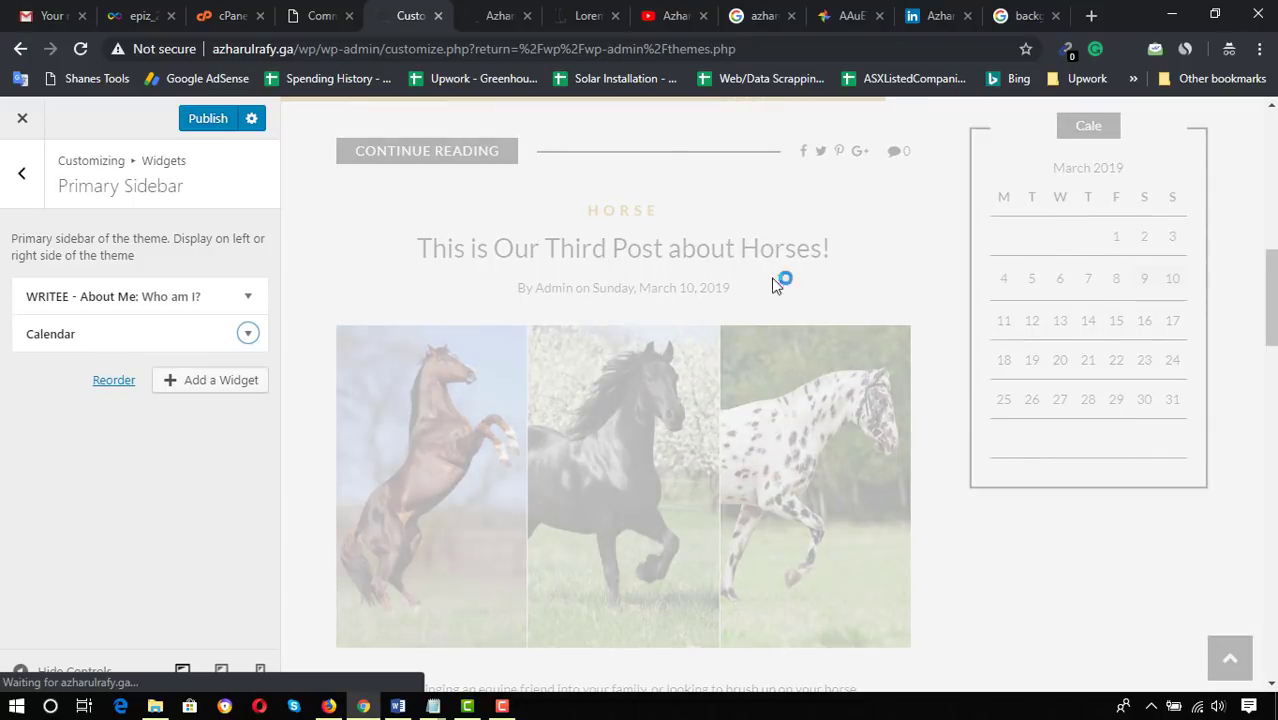
{"action": "scroll", "coordinate": [707, 292], "scroll_direction": "up", "scroll_amount": 3}
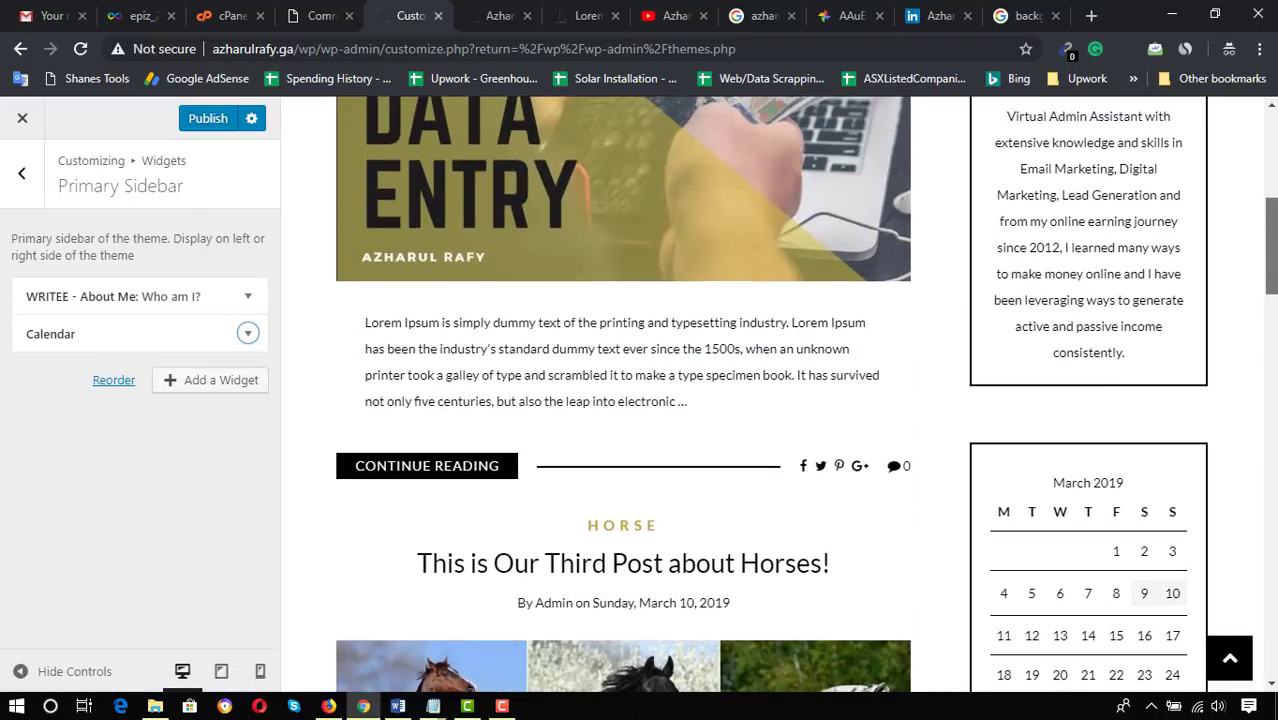
{"action": "scroll", "coordinate": [1155, 477], "scroll_direction": "down", "scroll_amount": 4}
{"action": "scroll", "coordinate": [1155, 477], "scroll_direction": "up", "scroll_amount": 5}
{"action": "scroll", "coordinate": [778, 394], "scroll_direction": "up", "scroll_amount": 5}
{"action": "scroll", "coordinate": [778, 394], "scroll_direction": "down", "scroll_amount": 1}
{"action": "scroll", "coordinate": [778, 394], "scroll_direction": "up", "scroll_amount": 1}
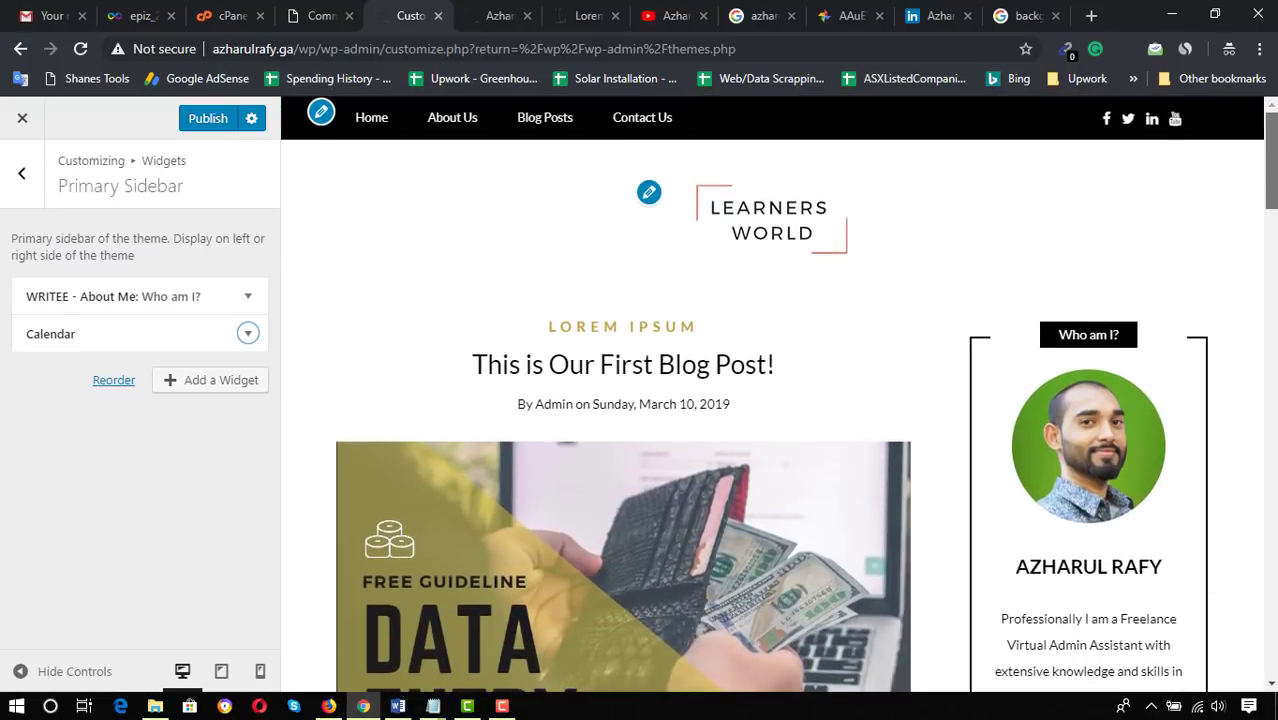
{"action": "scroll", "coordinate": [1097, 337], "scroll_direction": "down", "scroll_amount": 5}
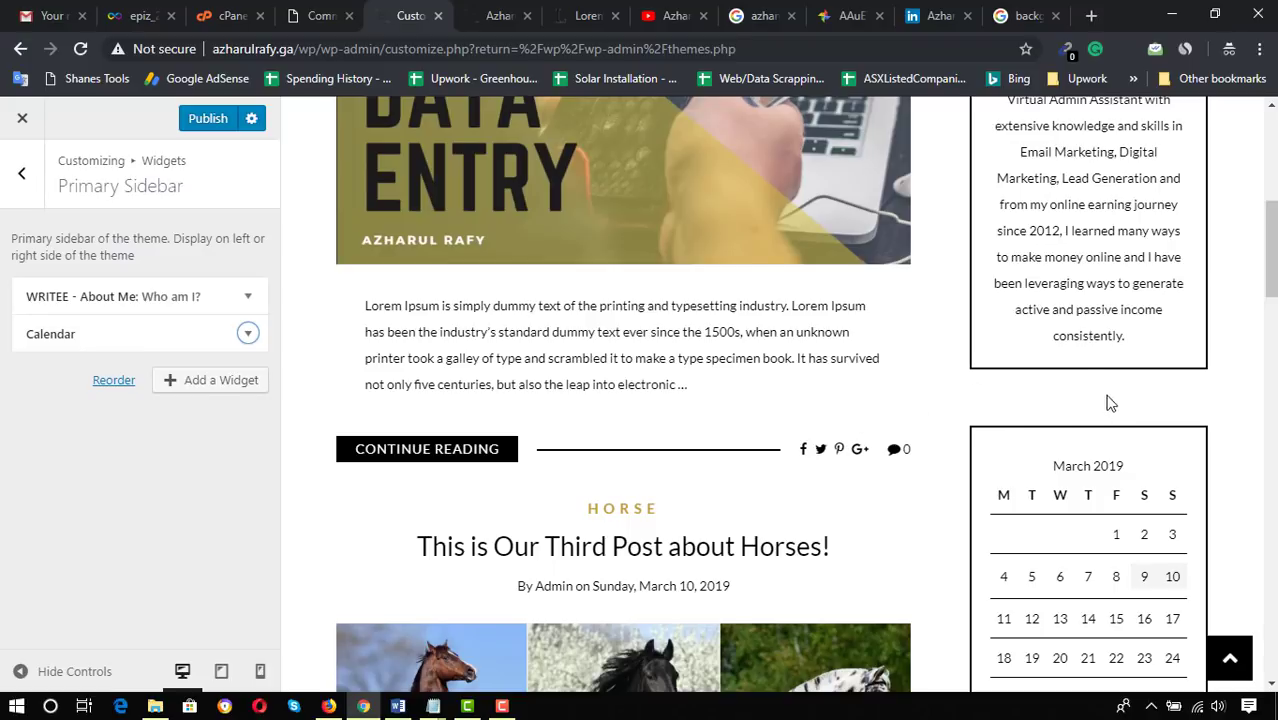
{"action": "scroll", "coordinate": [607, 384], "scroll_direction": "up", "scroll_amount": 6}
{"action": "scroll", "coordinate": [813, 329], "scroll_direction": "down", "scroll_amount": 5}
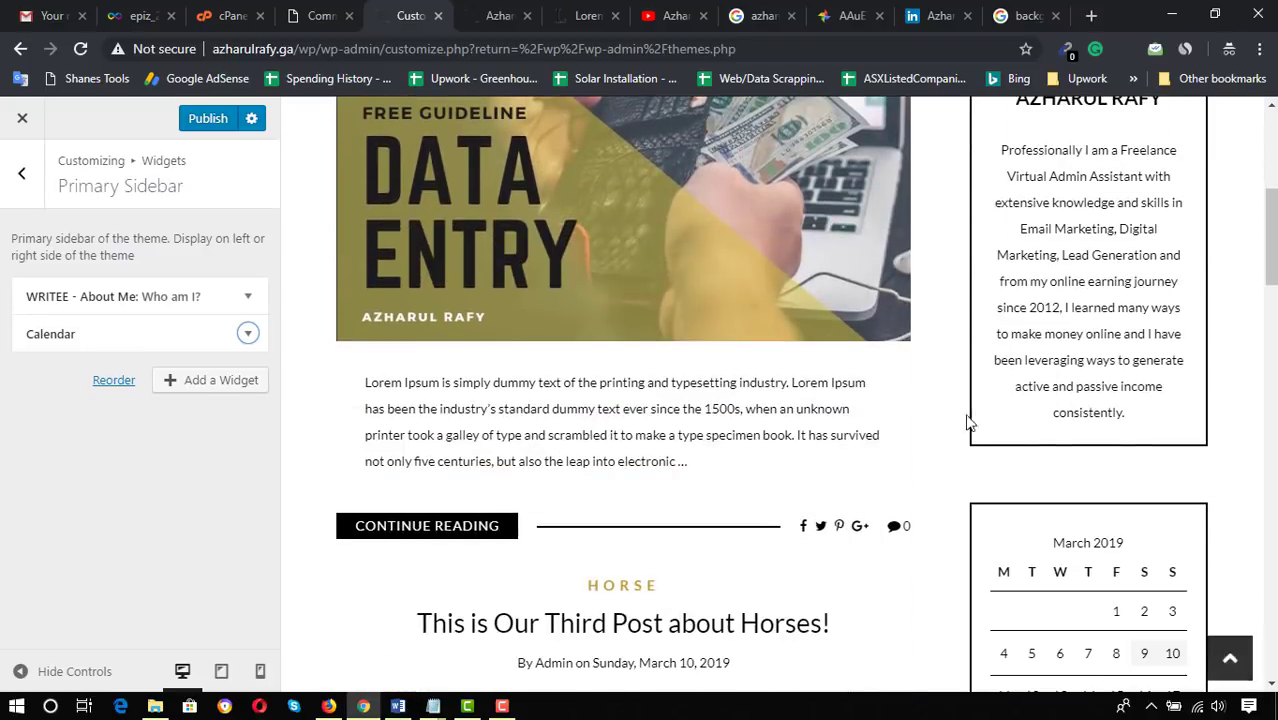
{"action": "scroll", "coordinate": [590, 405], "scroll_direction": "up", "scroll_amount": 3}
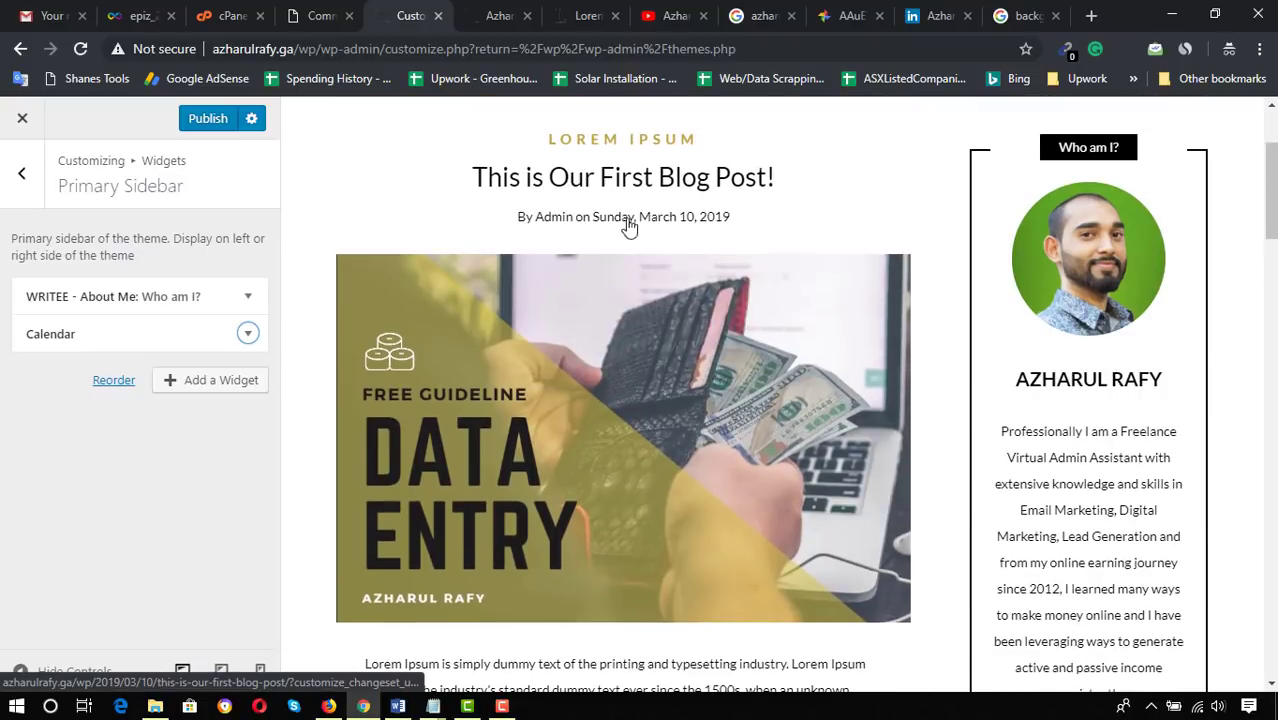
{"action": "scroll", "coordinate": [1050, 483], "scroll_direction": "down", "scroll_amount": 3}
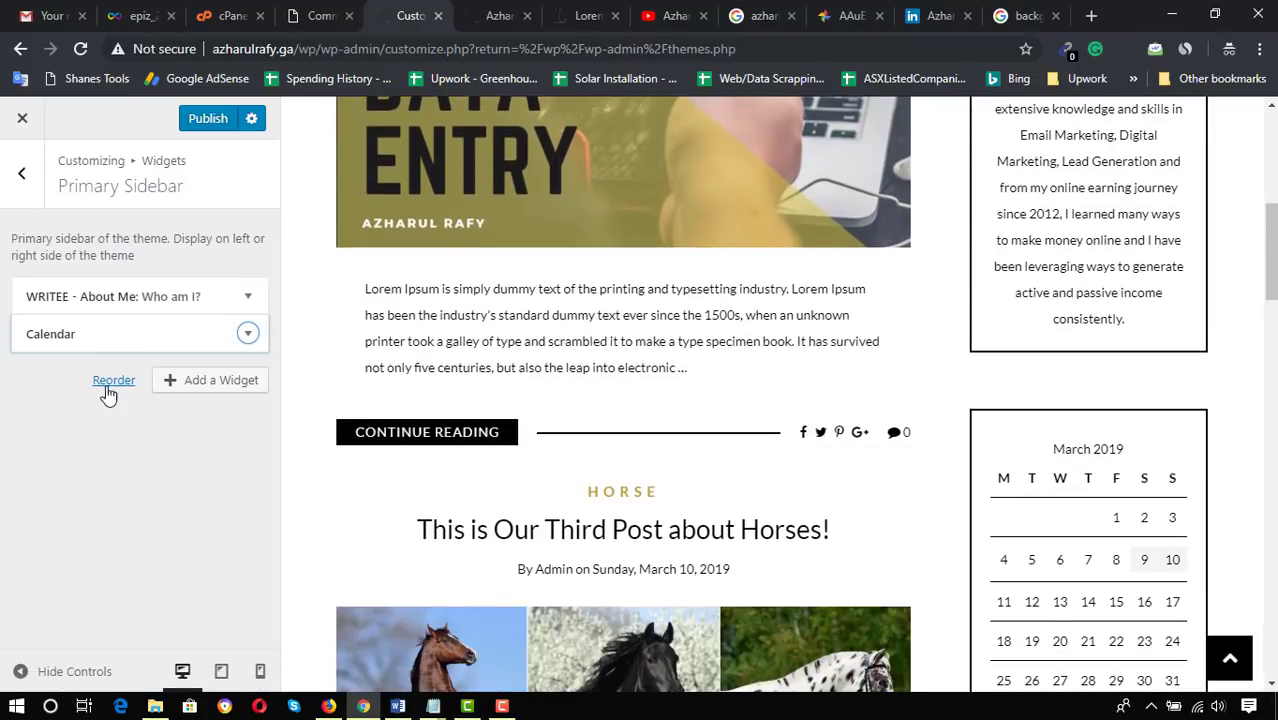
Add a Search widget to the Primary Sidebar.
{"action": "left_click", "coordinate": [207, 381]}
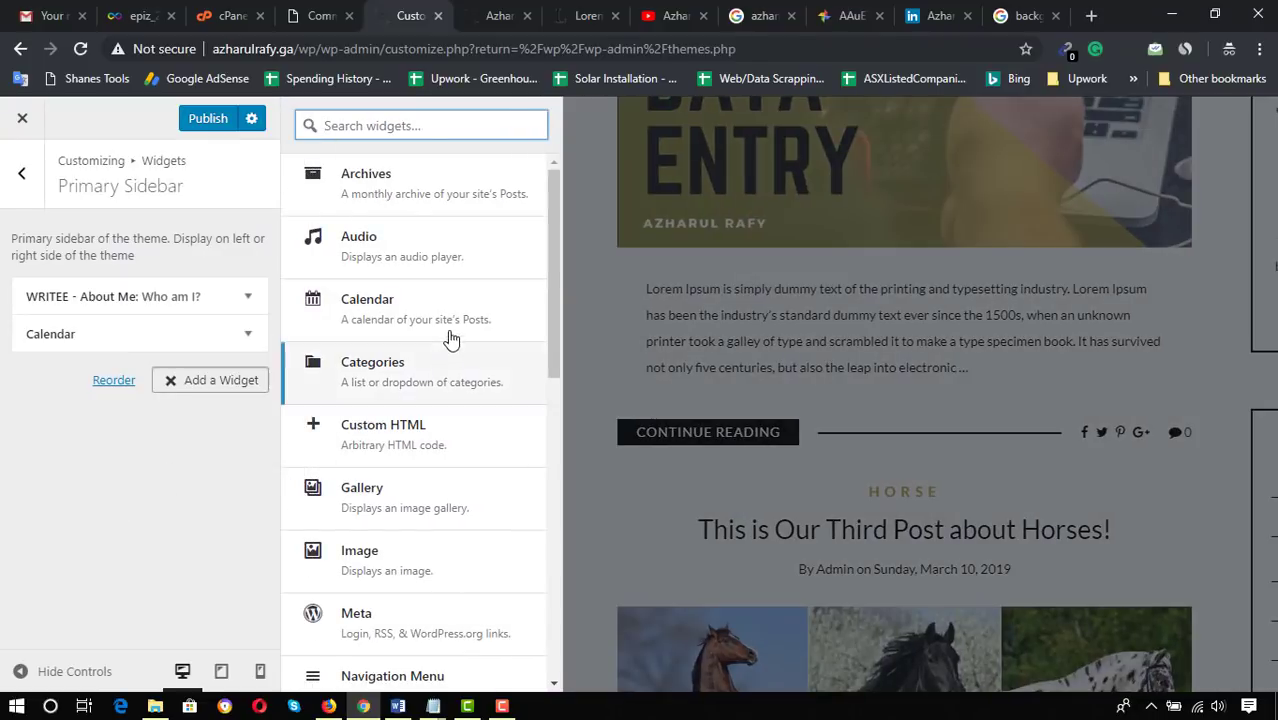
{"action": "left_click_drag", "start_coordinate": [549, 231], "coordinate": [474, 466]}
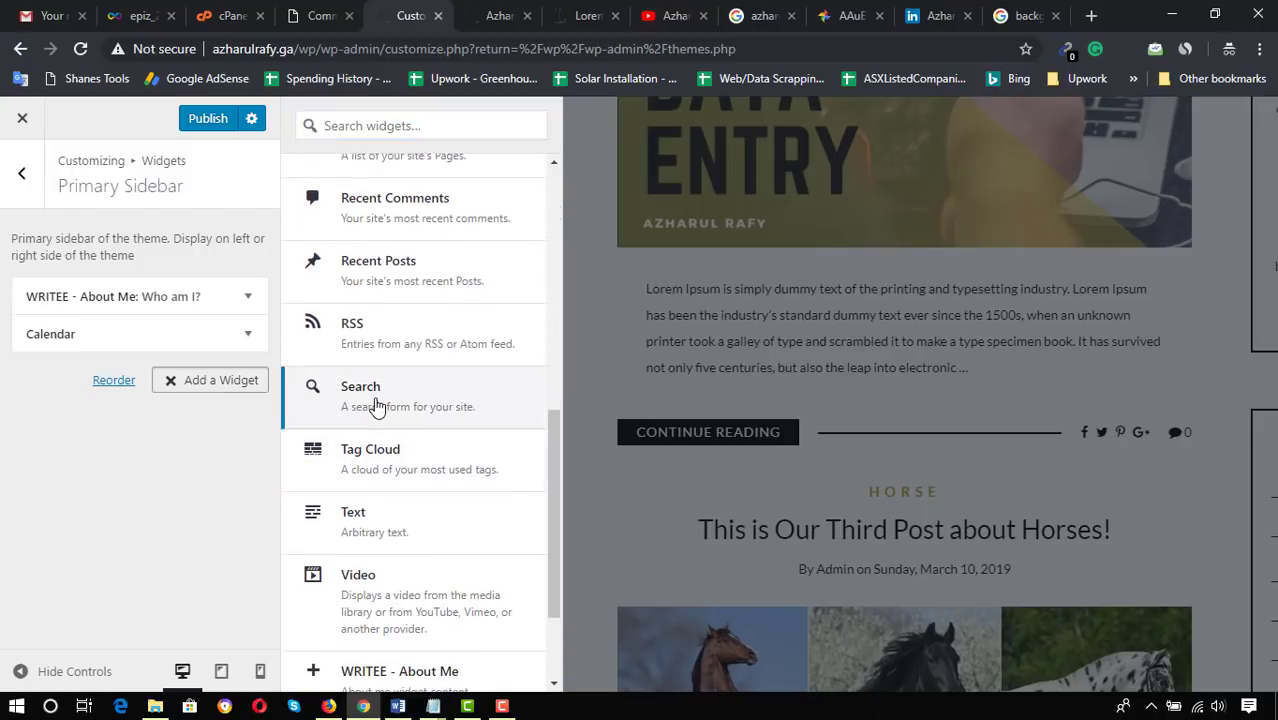
{"action": "left_click", "coordinate": [379, 406]}
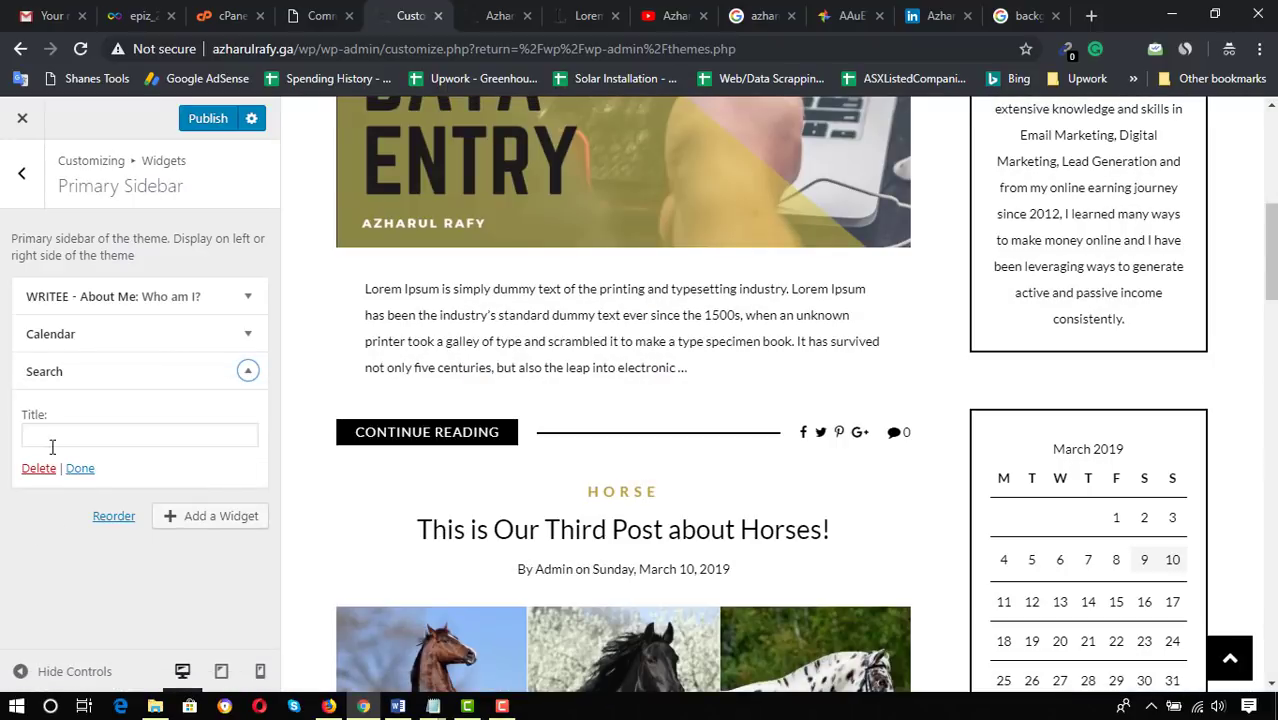
Title the Search widget 'Search on Our Website', correcting the typos, and close it.
{"action": "left_click", "coordinate": [59, 441]}
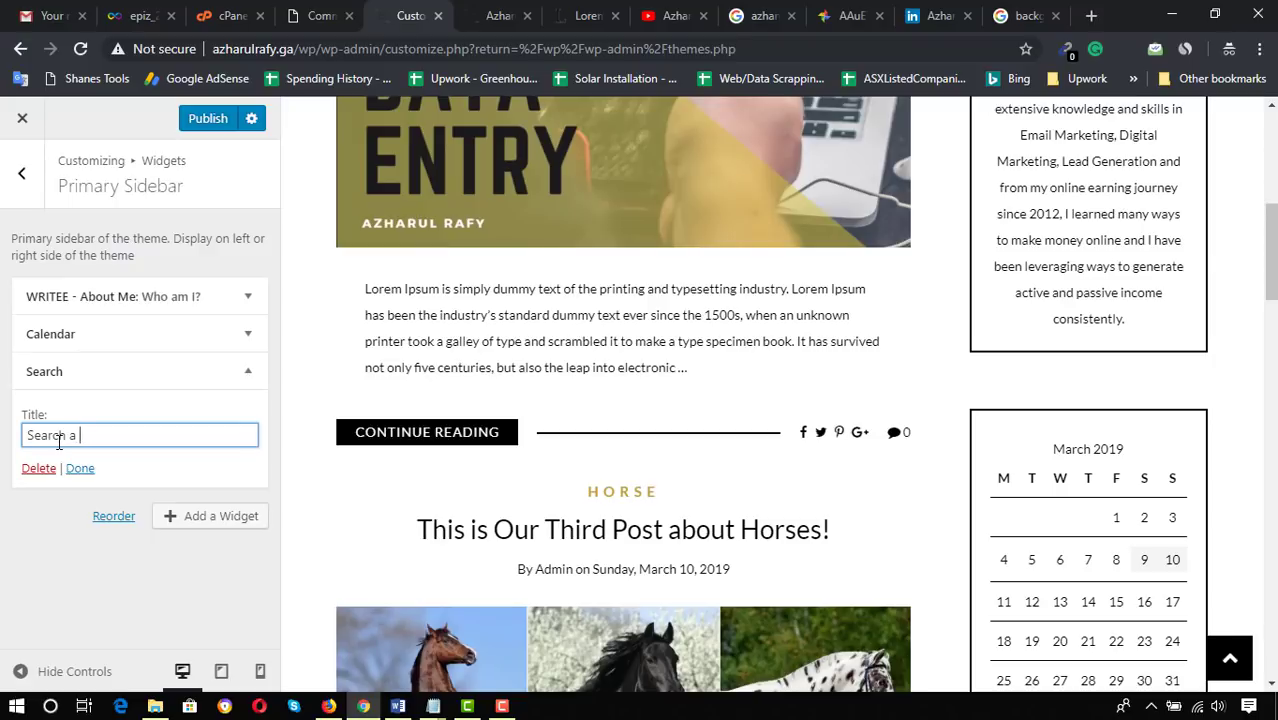
{"action": "type", "text": "Search a Post"}
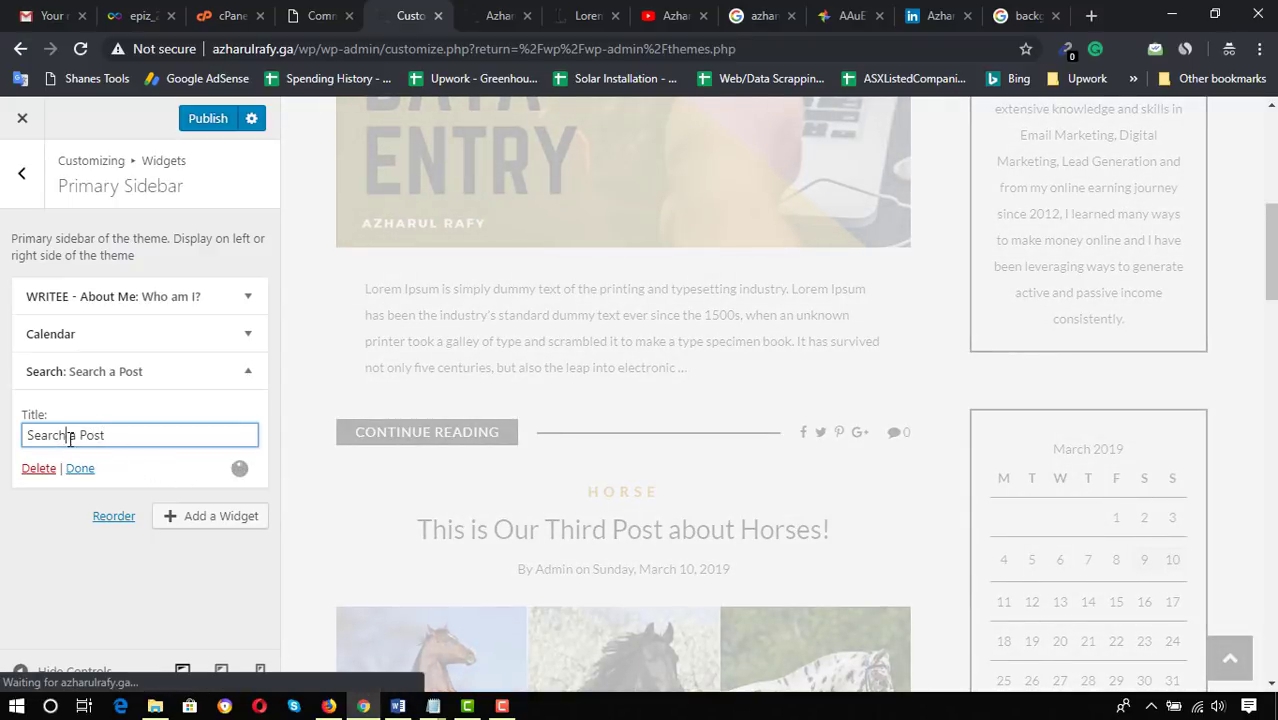
{"action": "type", "text": "o"}
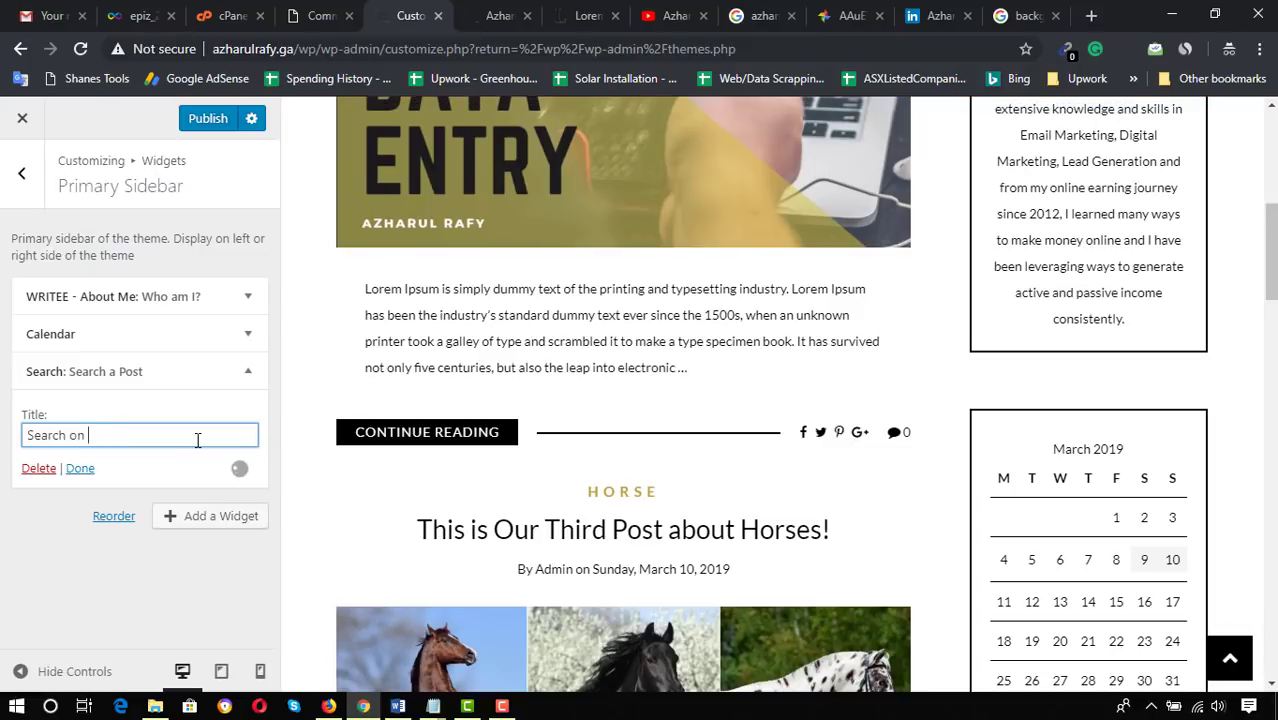
{"action": "type", "text": "n O"}
{"action": "key", "text": "BackSpace"}
{"action": "type", "text": "our Websiet"}
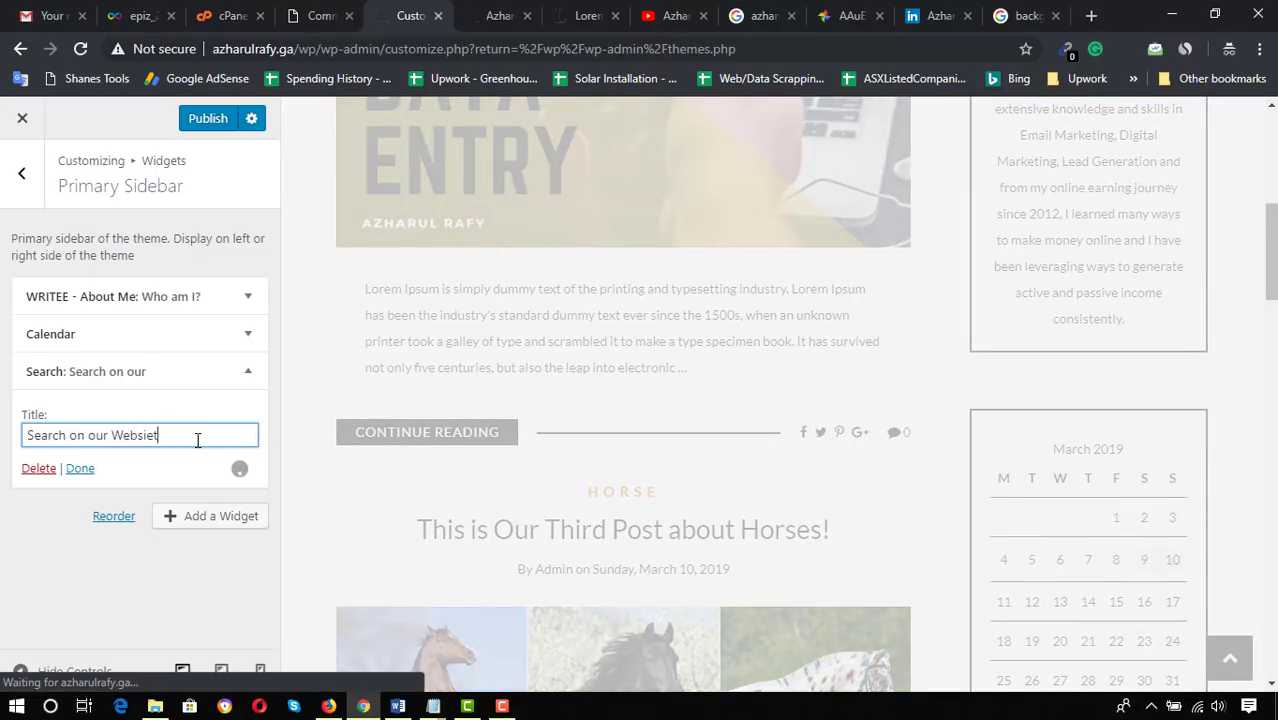
{"action": "double_click", "coordinate": [124, 436]}
{"action": "type", "text": "Website"}
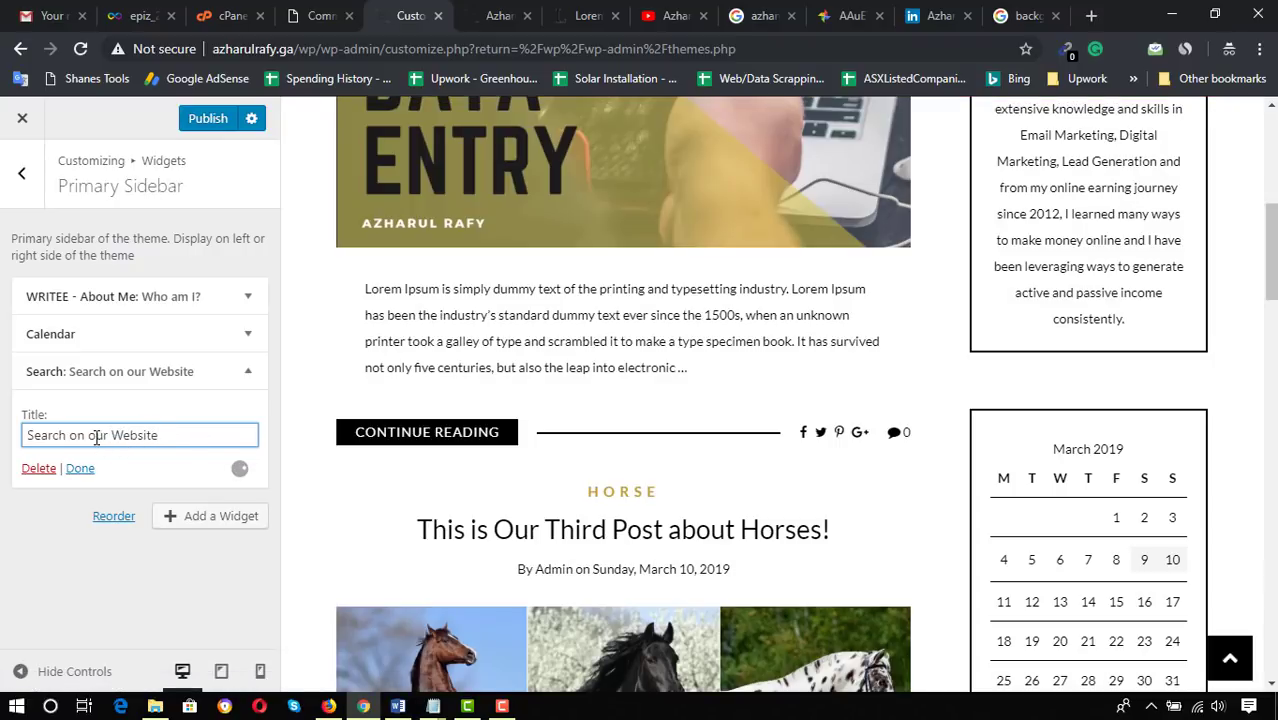
{"action": "double_click", "coordinate": [102, 435]}
{"action": "type", "text": "Our"}
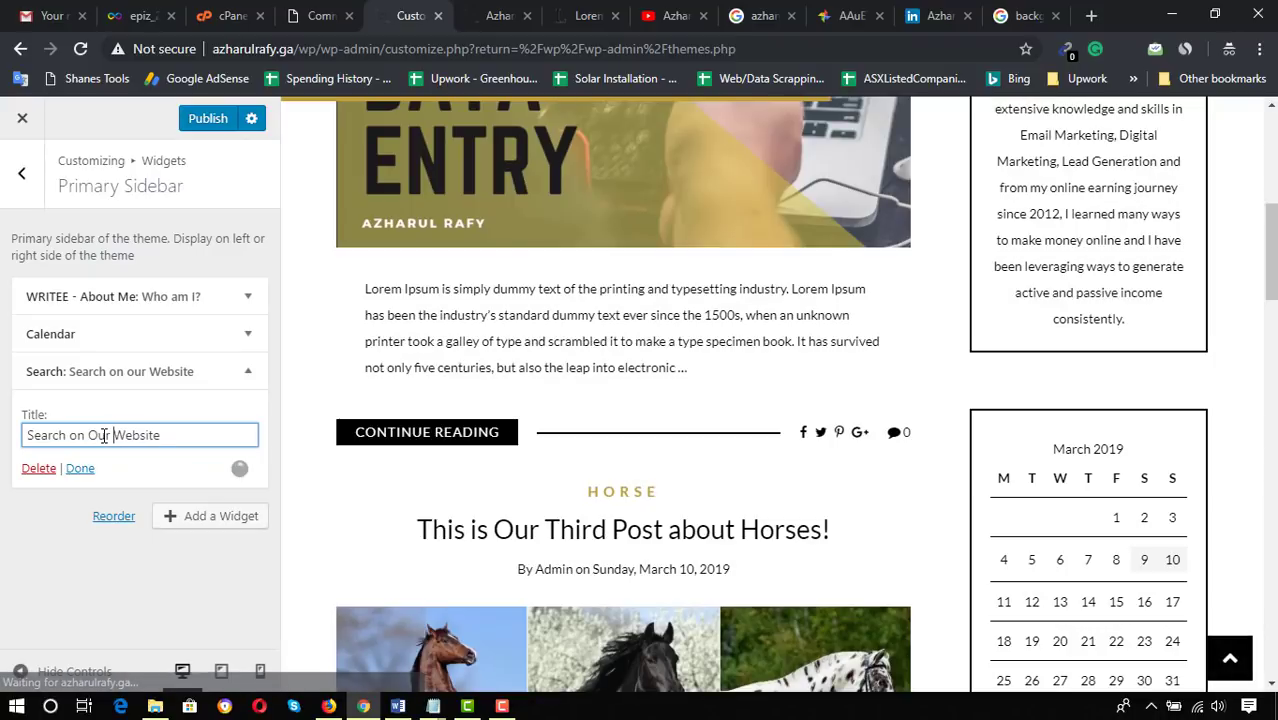
{"action": "left_click", "coordinate": [203, 531]}
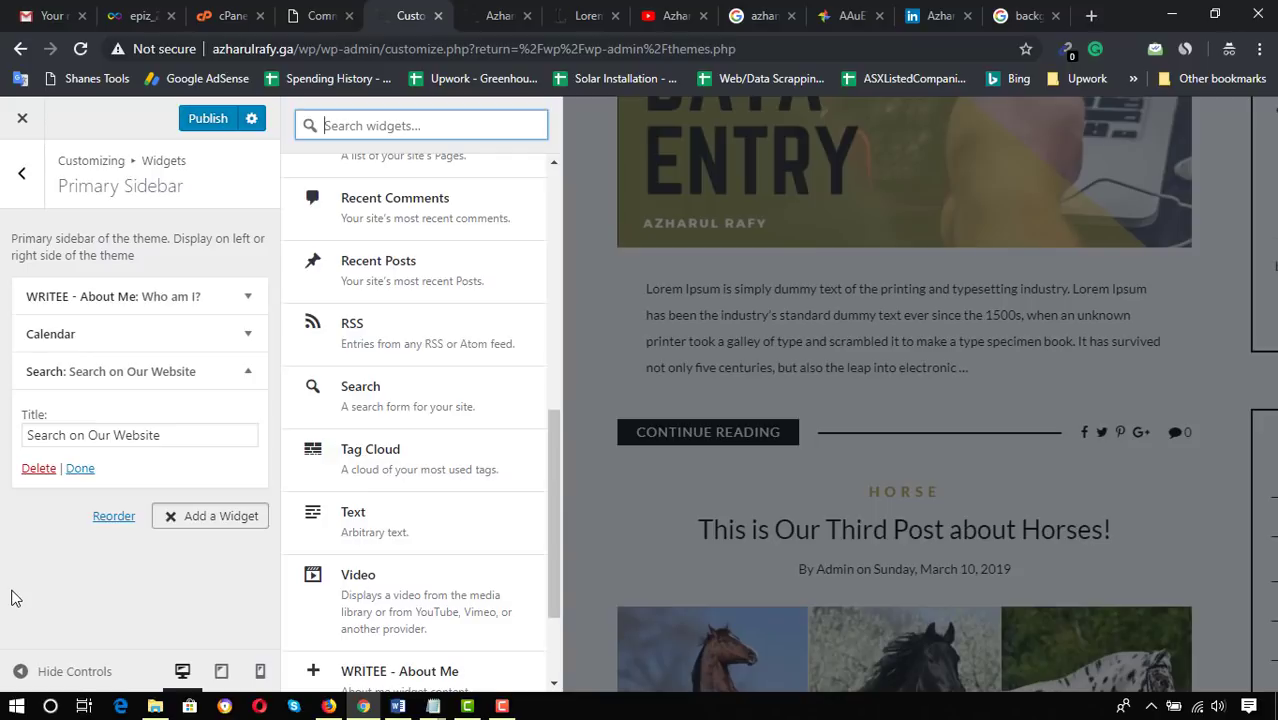
{"action": "left_click", "coordinate": [76, 470]}
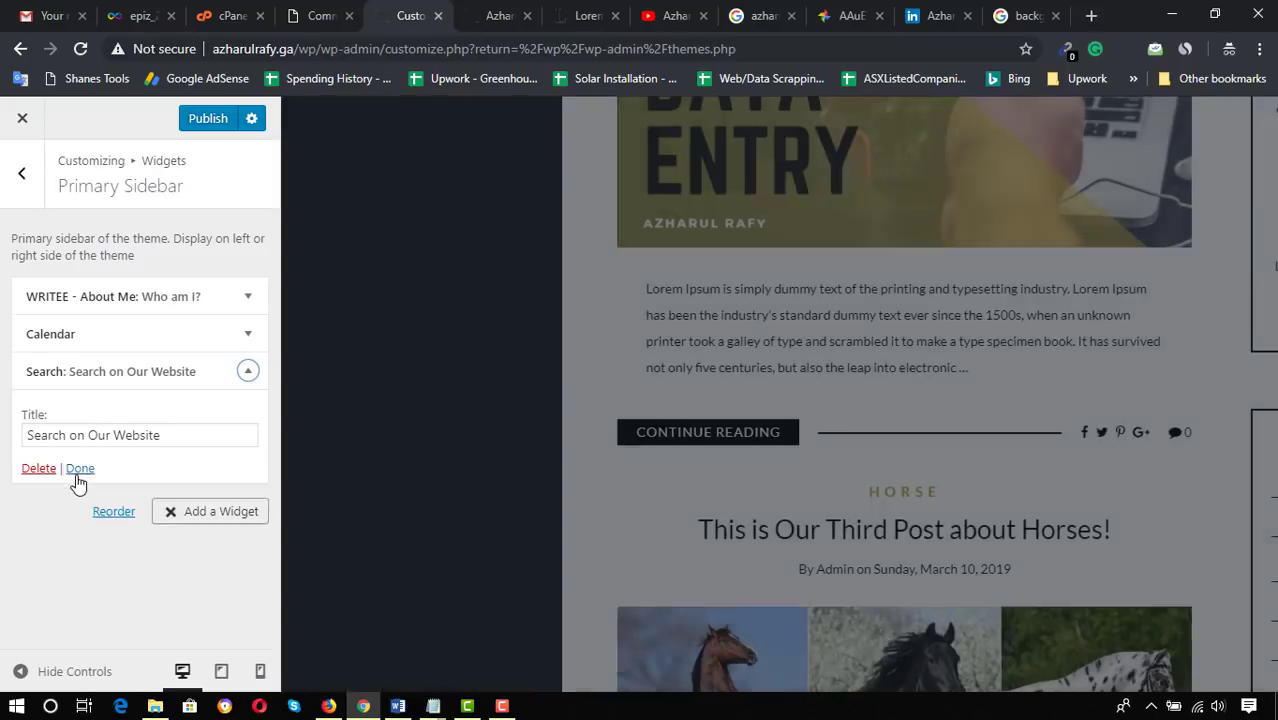
Move the Search widget above the Calendar, publish the sidebar, and switch to the live blog.
{"action": "scroll", "coordinate": [1110, 420], "scroll_direction": "down", "scroll_amount": 12}
{"action": "scroll", "coordinate": [1085, 374], "scroll_direction": "up", "scroll_amount": 3}
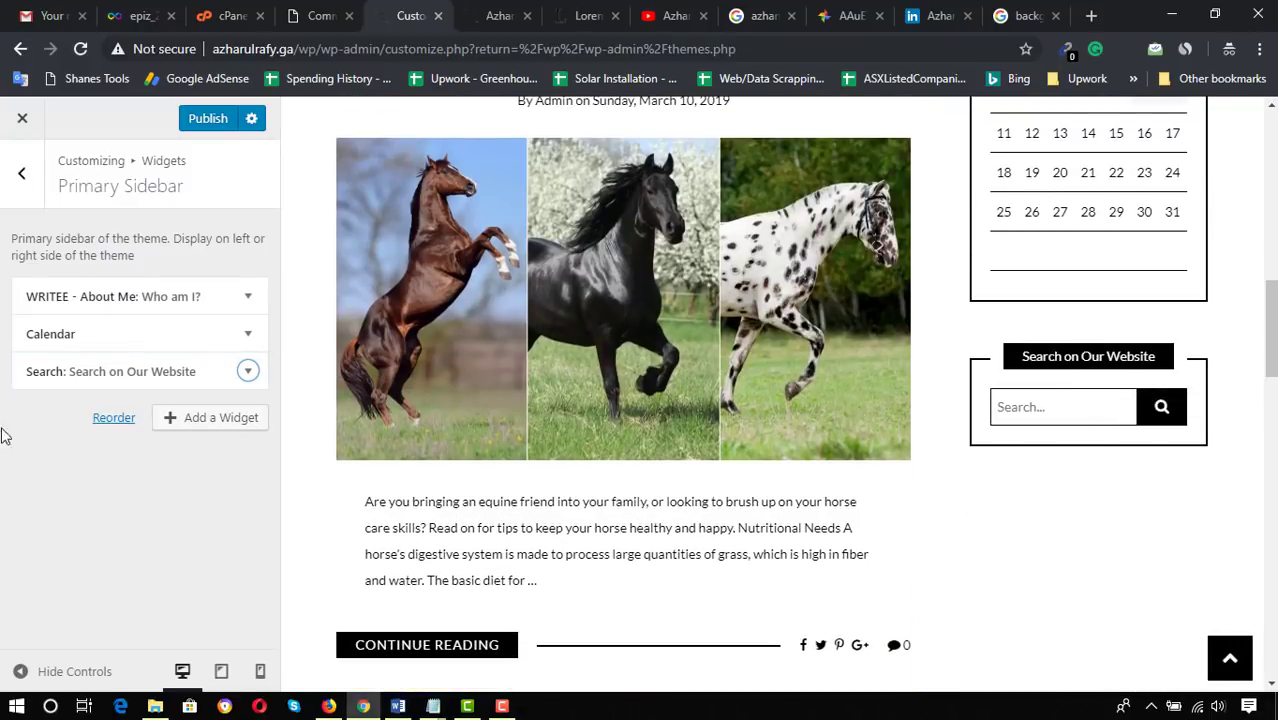
{"action": "scroll", "coordinate": [1112, 311], "scroll_direction": "up", "scroll_amount": 5}
{"action": "left_click_drag", "start_coordinate": [84, 378], "coordinate": [82, 348]}
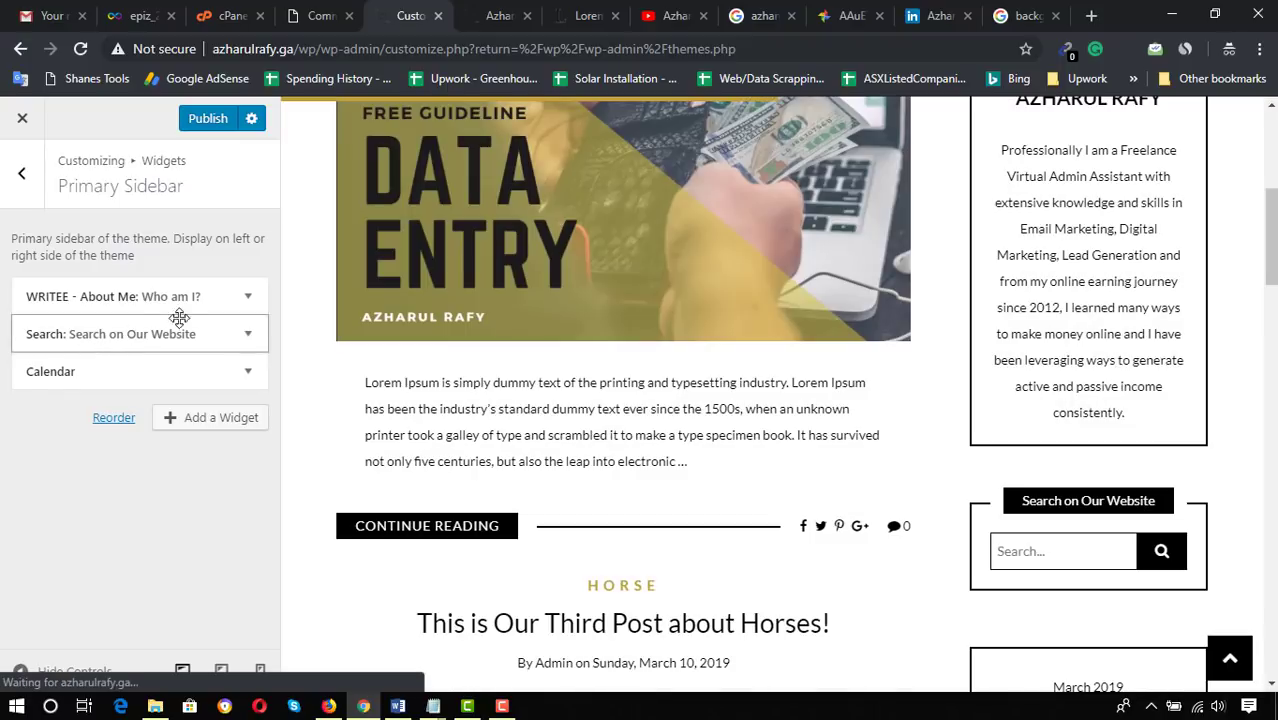
{"action": "scroll", "coordinate": [1035, 515], "scroll_direction": "down", "scroll_amount": 2}
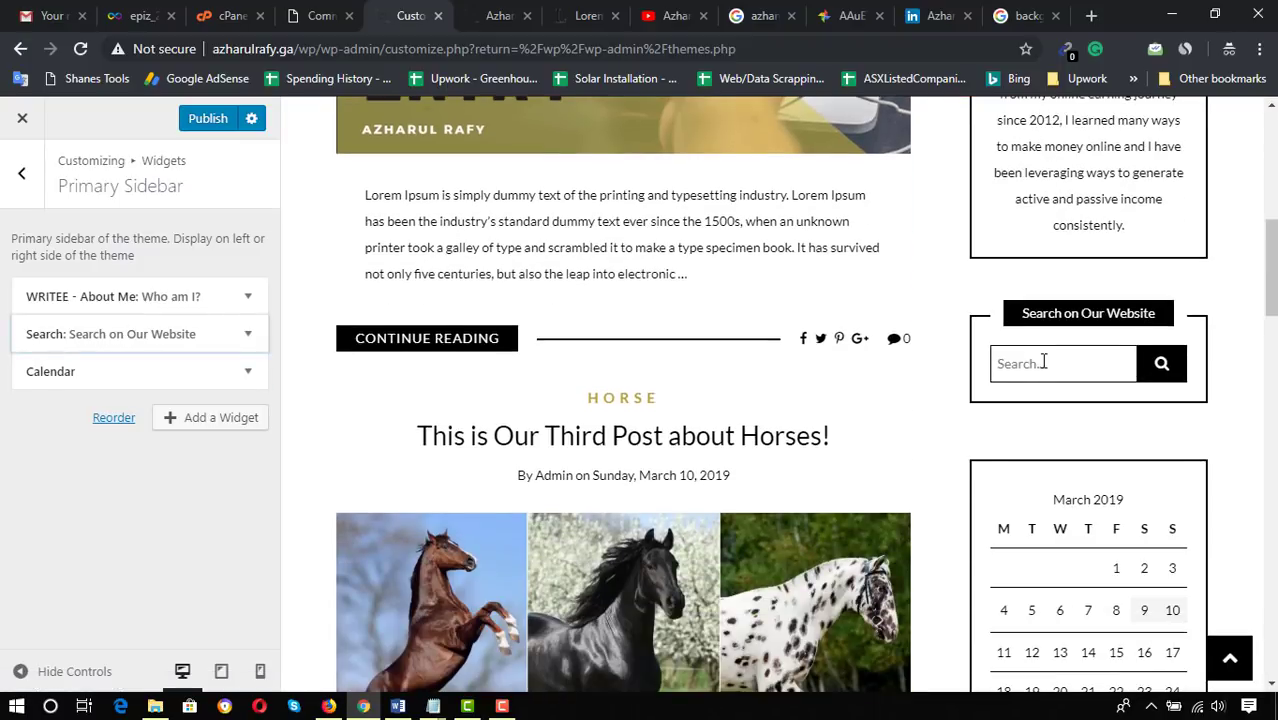
{"action": "left_click", "coordinate": [1043, 363]}
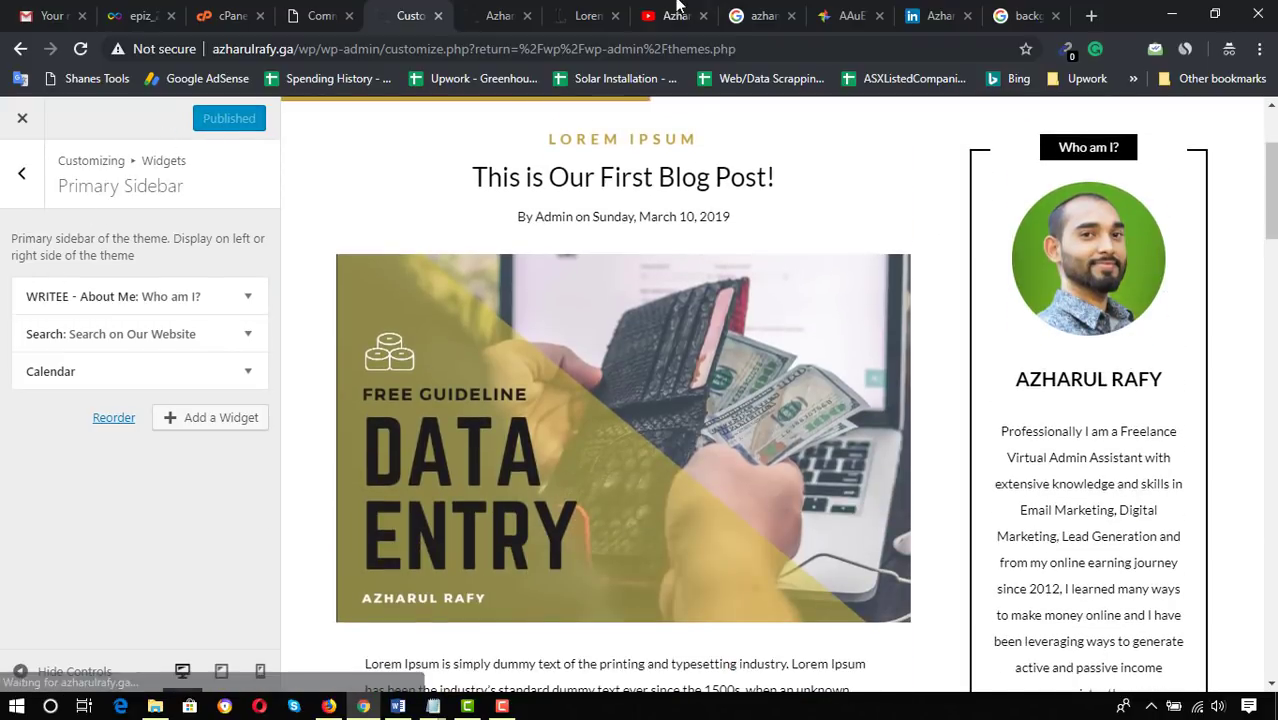
{"action": "left_click", "coordinate": [499, 15]}
Reload the live site and check the sidebar on the home and About Us pages.
{"action": "left_click", "coordinate": [82, 57]}
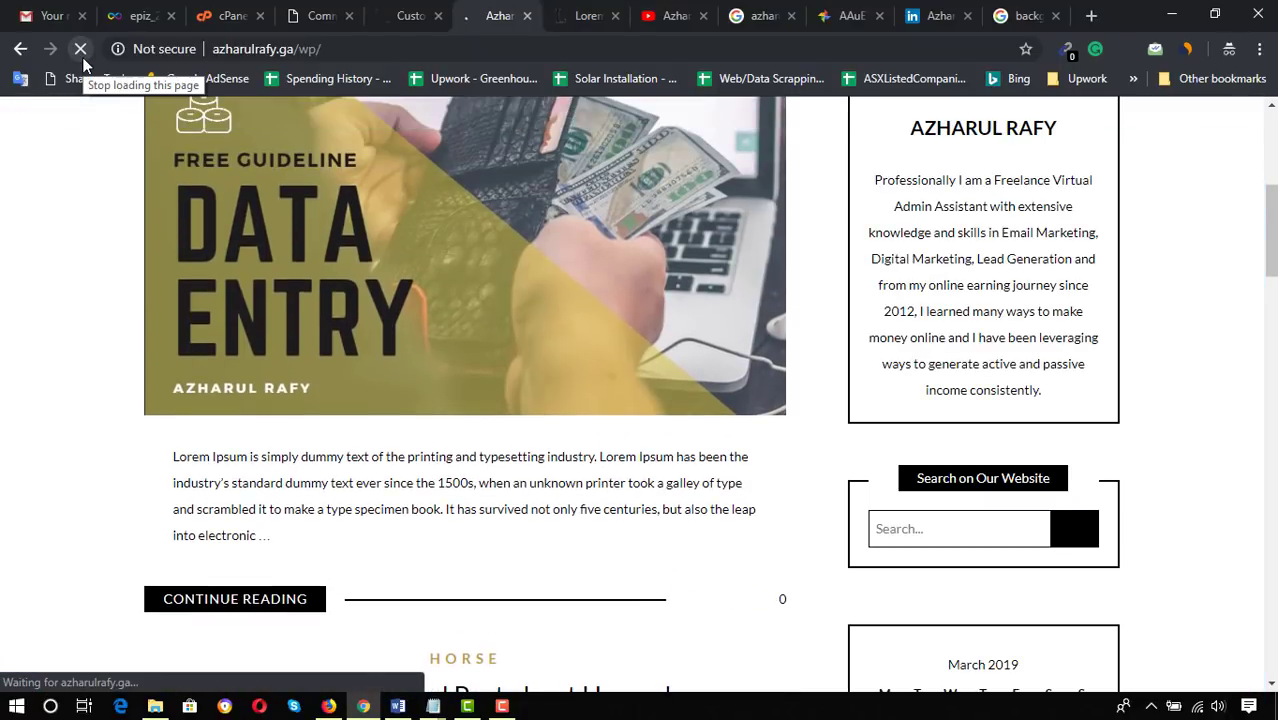
{"action": "scroll", "coordinate": [1058, 420], "scroll_direction": "down", "scroll_amount": 15}
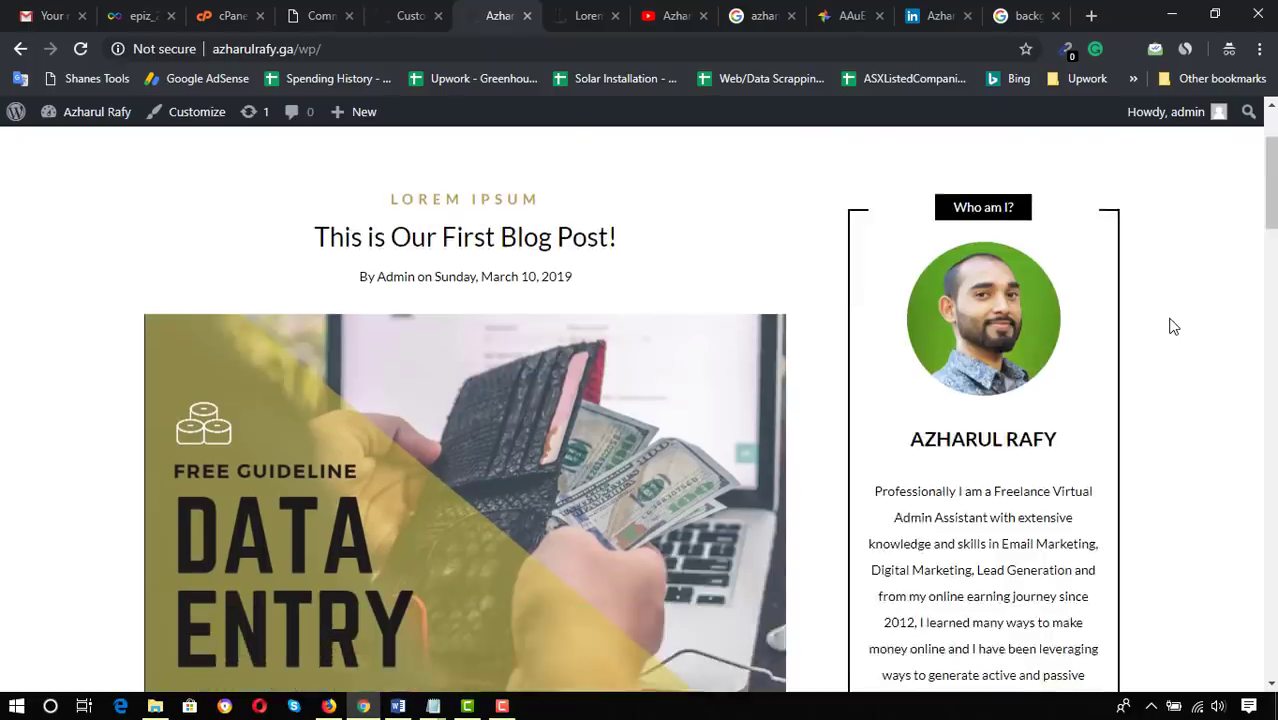
{"action": "scroll", "coordinate": [862, 457], "scroll_direction": "up", "scroll_amount": 15}
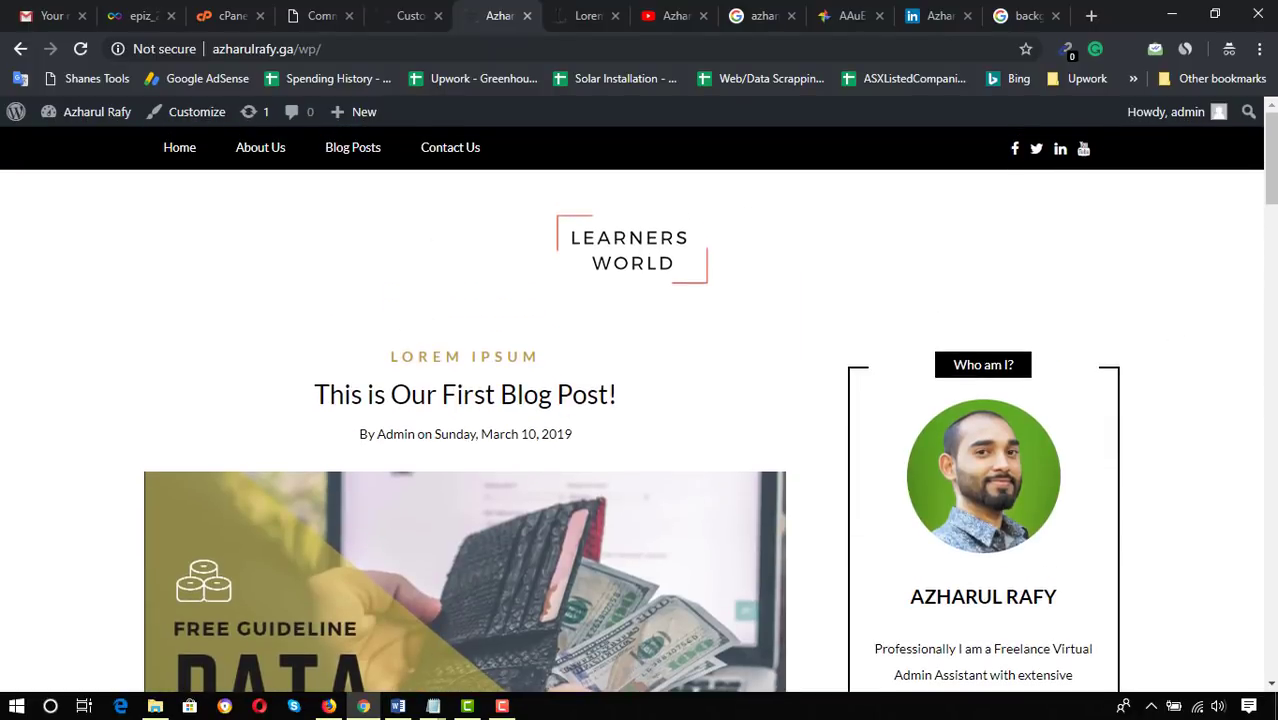
{"action": "scroll", "coordinate": [640, 420], "scroll_direction": "down", "scroll_amount": 20}
{"action": "scroll", "coordinate": [640, 420], "scroll_direction": "up", "scroll_amount": 20}
{"action": "left_click", "coordinate": [277, 157]}
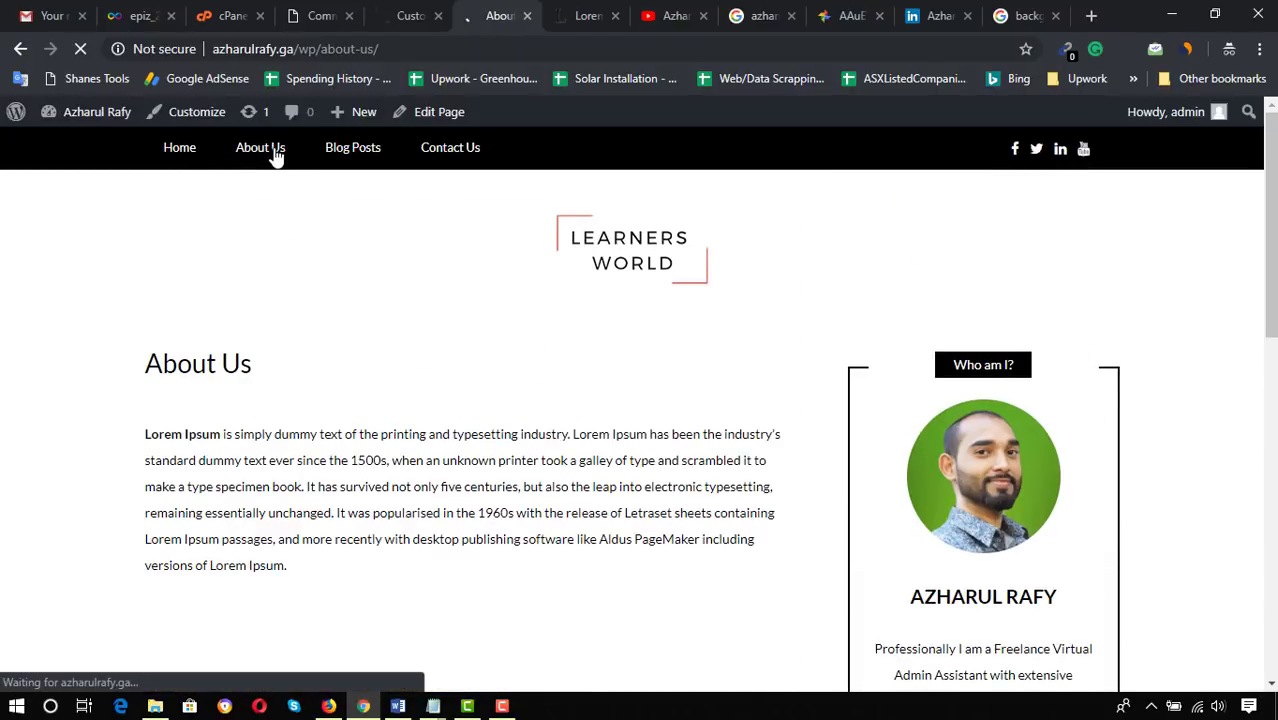
{"action": "scroll", "coordinate": [365, 434], "scroll_direction": "down", "scroll_amount": 2}
{"action": "scroll", "coordinate": [480, 388], "scroll_direction": "up", "scroll_amount": 2}
{"action": "scroll", "coordinate": [308, 525], "scroll_direction": "down", "scroll_amount": 4}
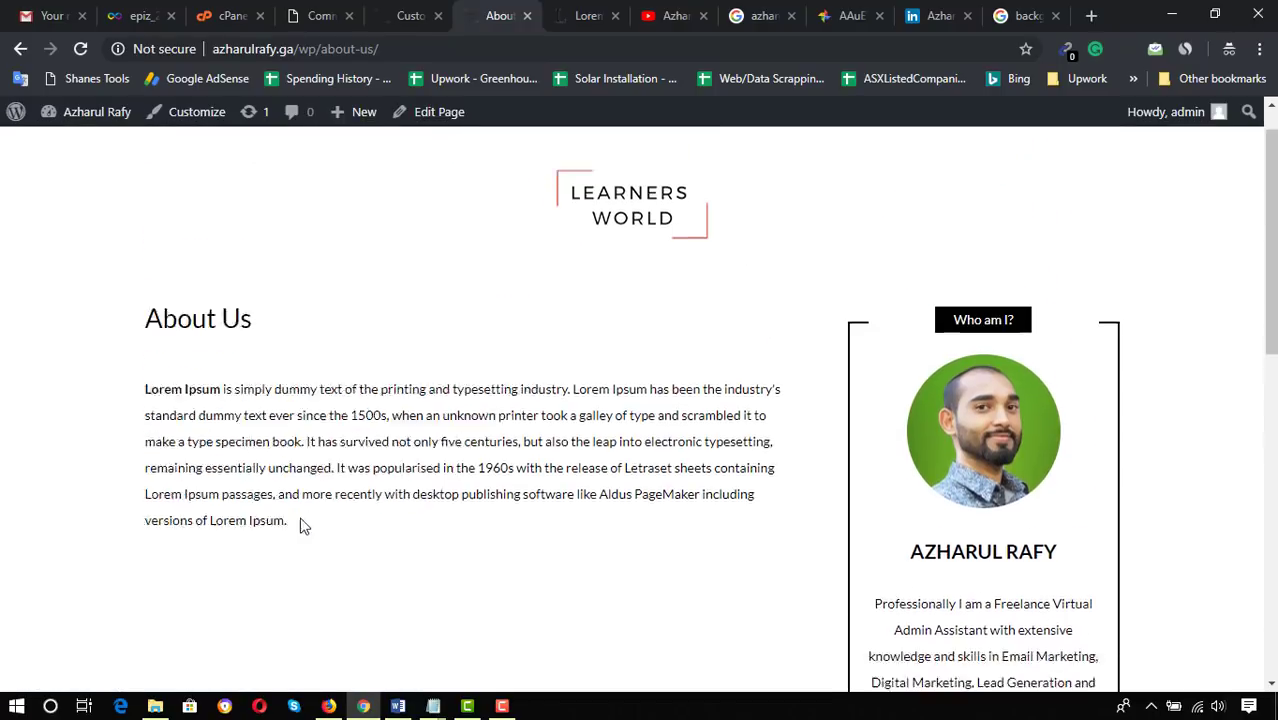
{"action": "scroll", "coordinate": [365, 442], "scroll_direction": "up", "scroll_amount": 4}
Check the sidebar on the Blog Posts page, then return to the Customizer.
{"action": "left_click", "coordinate": [365, 158]}
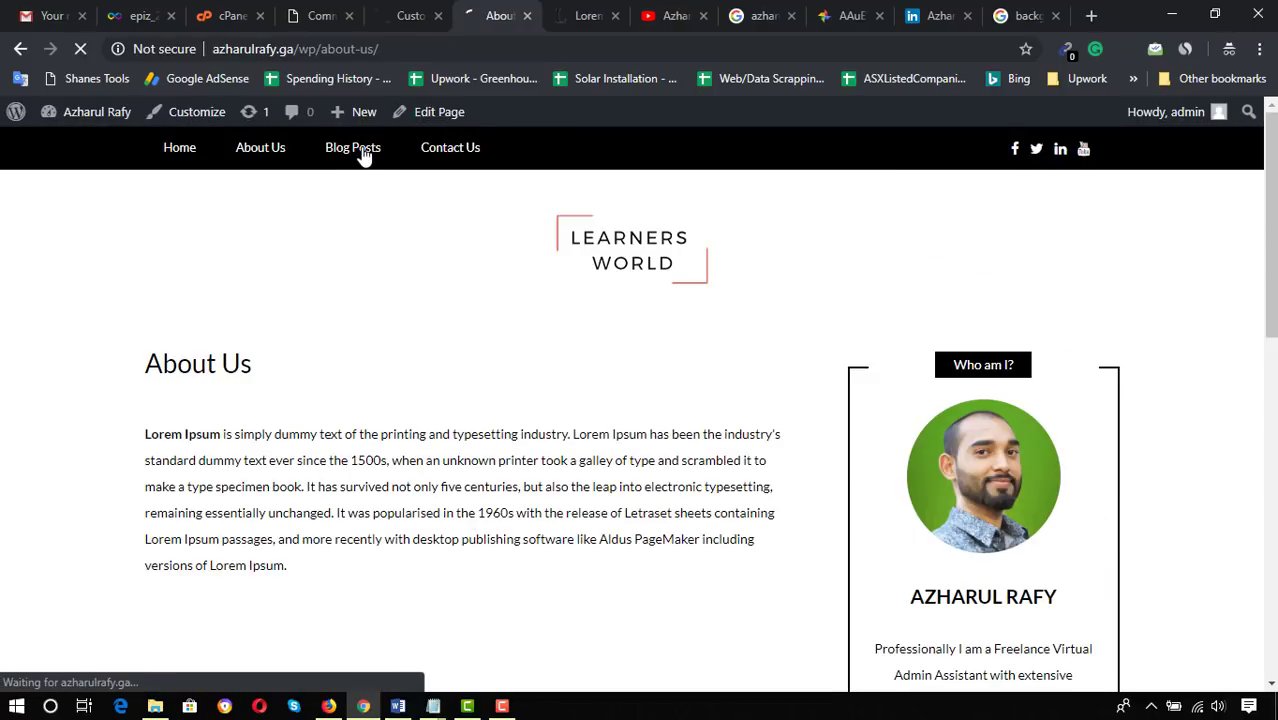
{"action": "scroll", "coordinate": [230, 480], "scroll_direction": "down", "scroll_amount": 5}
{"action": "scroll", "coordinate": [248, 462], "scroll_direction": "up", "scroll_amount": 5}
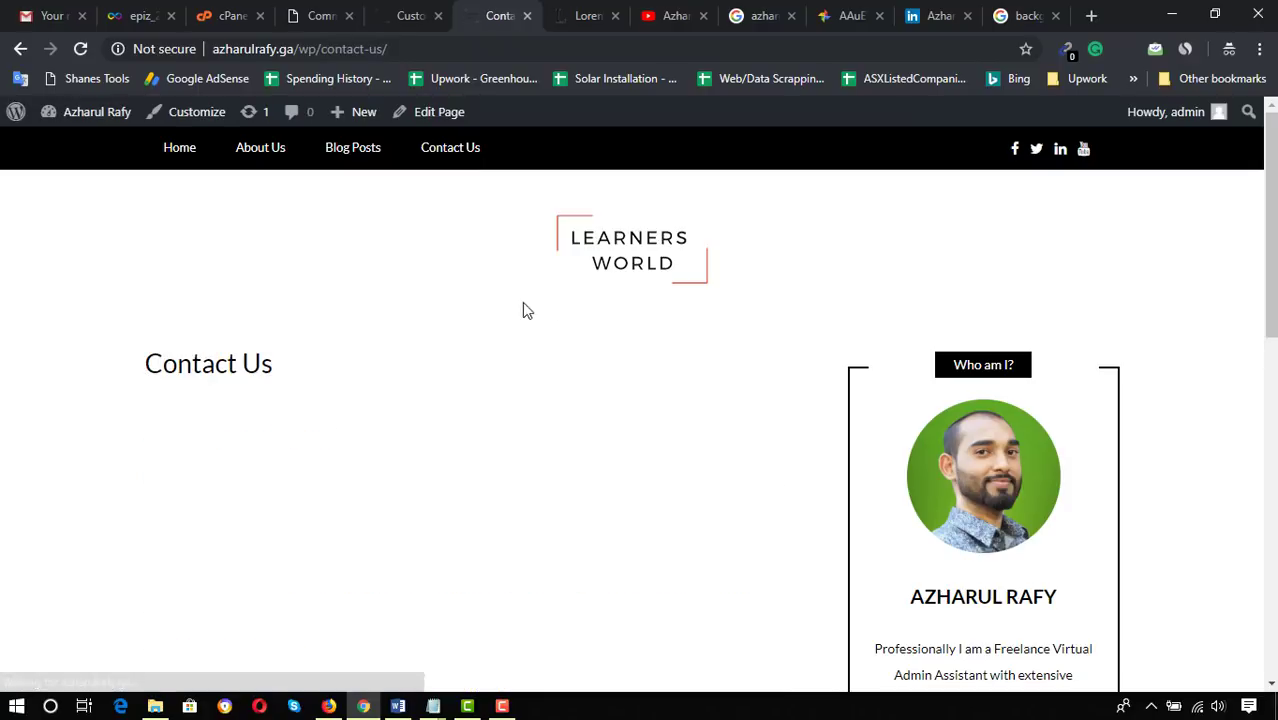
{"action": "scroll", "coordinate": [184, 458], "scroll_direction": "down", "scroll_amount": 7}
{"action": "scroll", "coordinate": [504, 440], "scroll_direction": "up", "scroll_amount": 7}
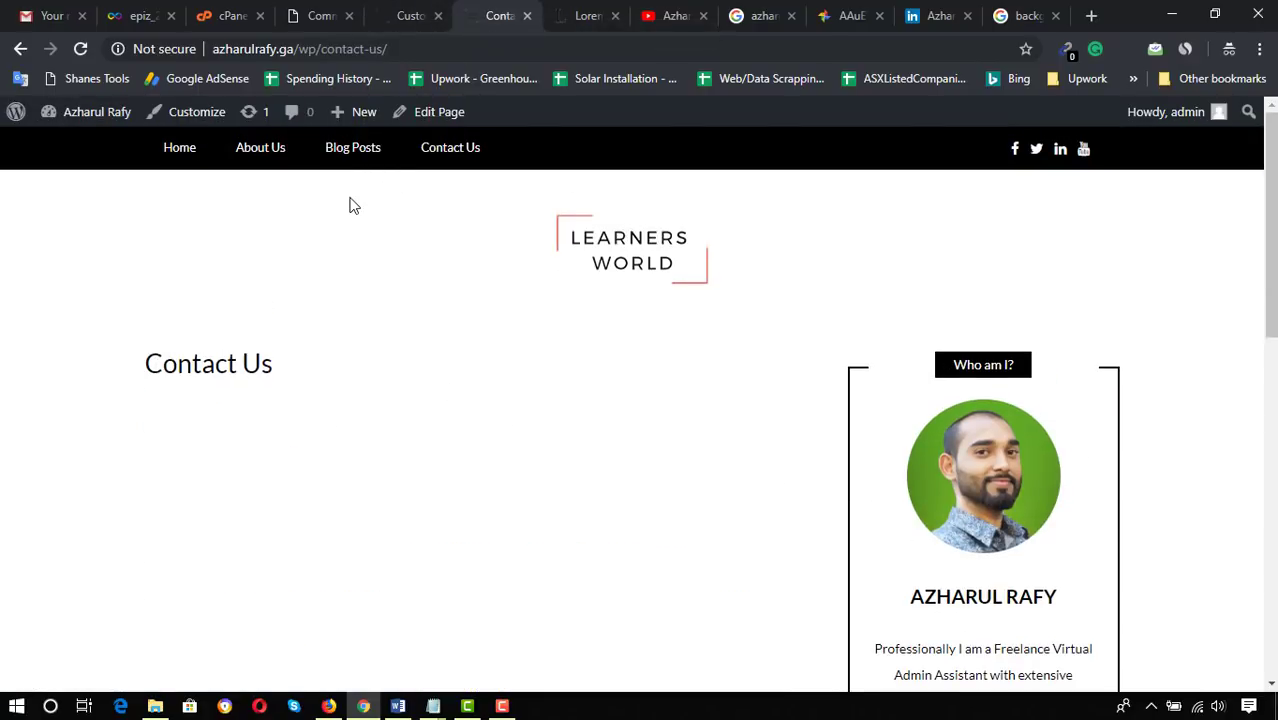
{"action": "left_click", "coordinate": [397, 10]}
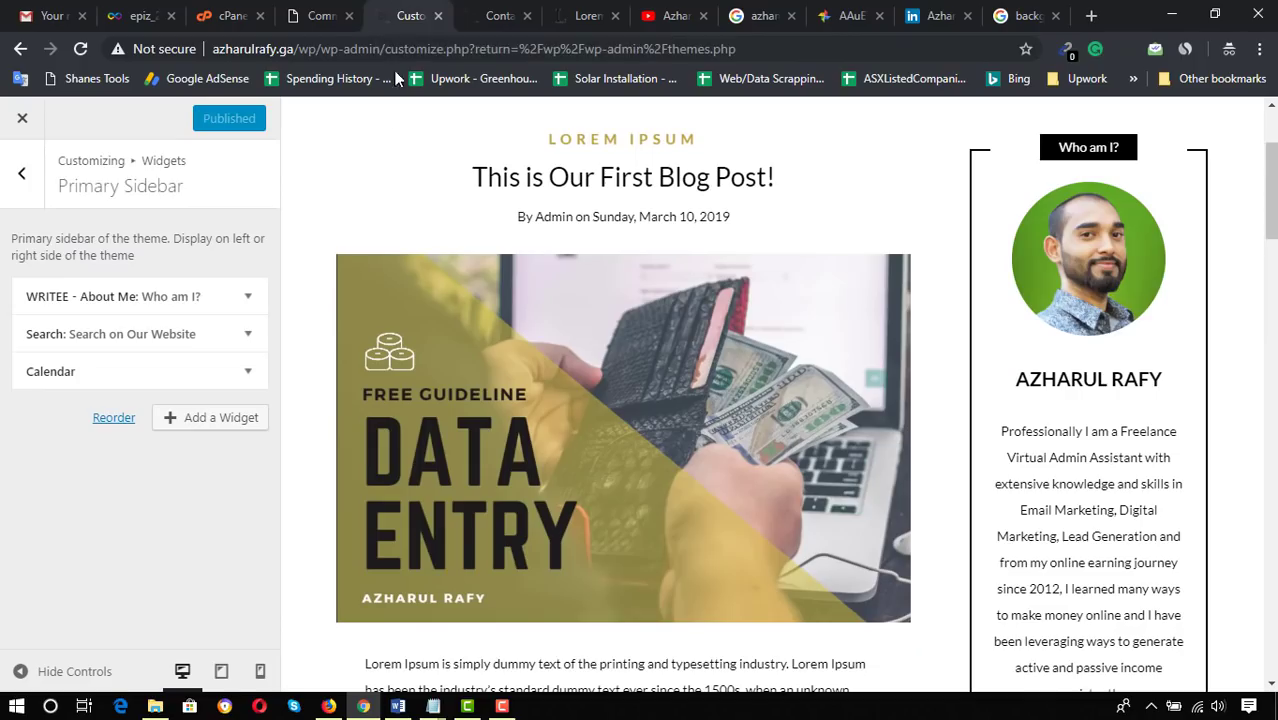
Browse the footer widget areas and open Footer 1.
{"action": "left_click", "coordinate": [17, 192]}
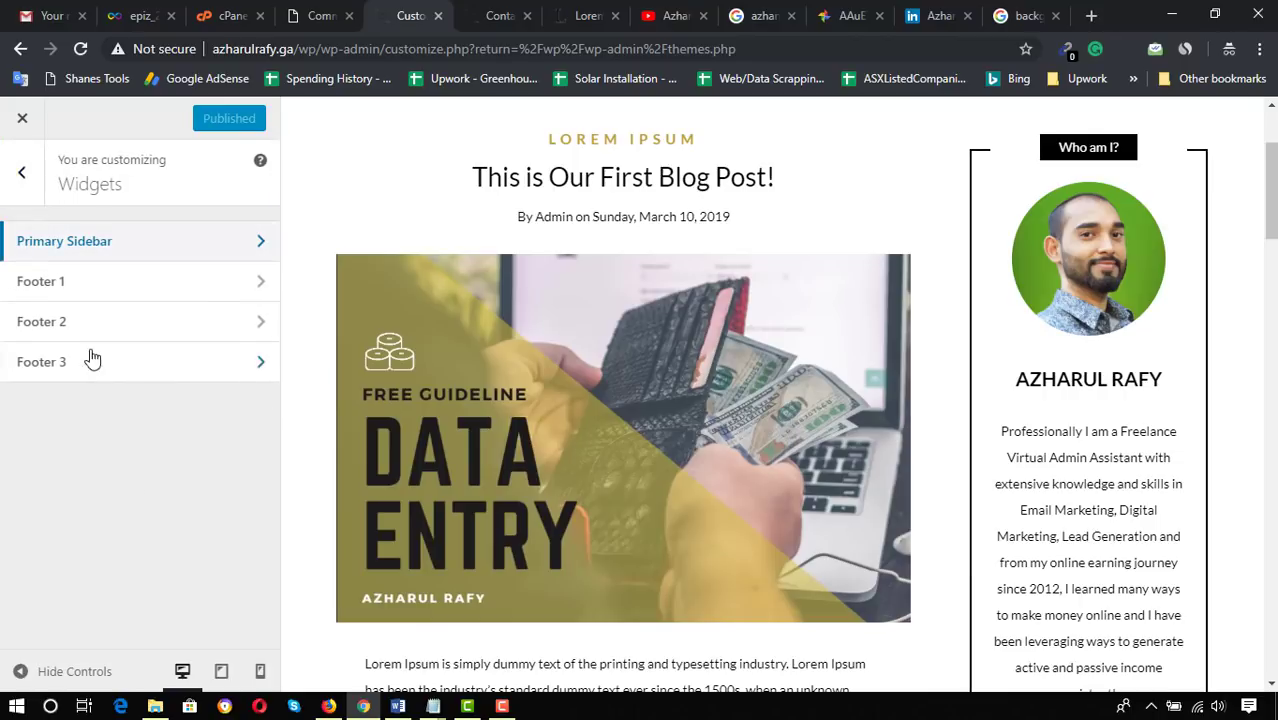
{"action": "left_click", "coordinate": [145, 319]}
{"action": "left_click", "coordinate": [22, 172]}
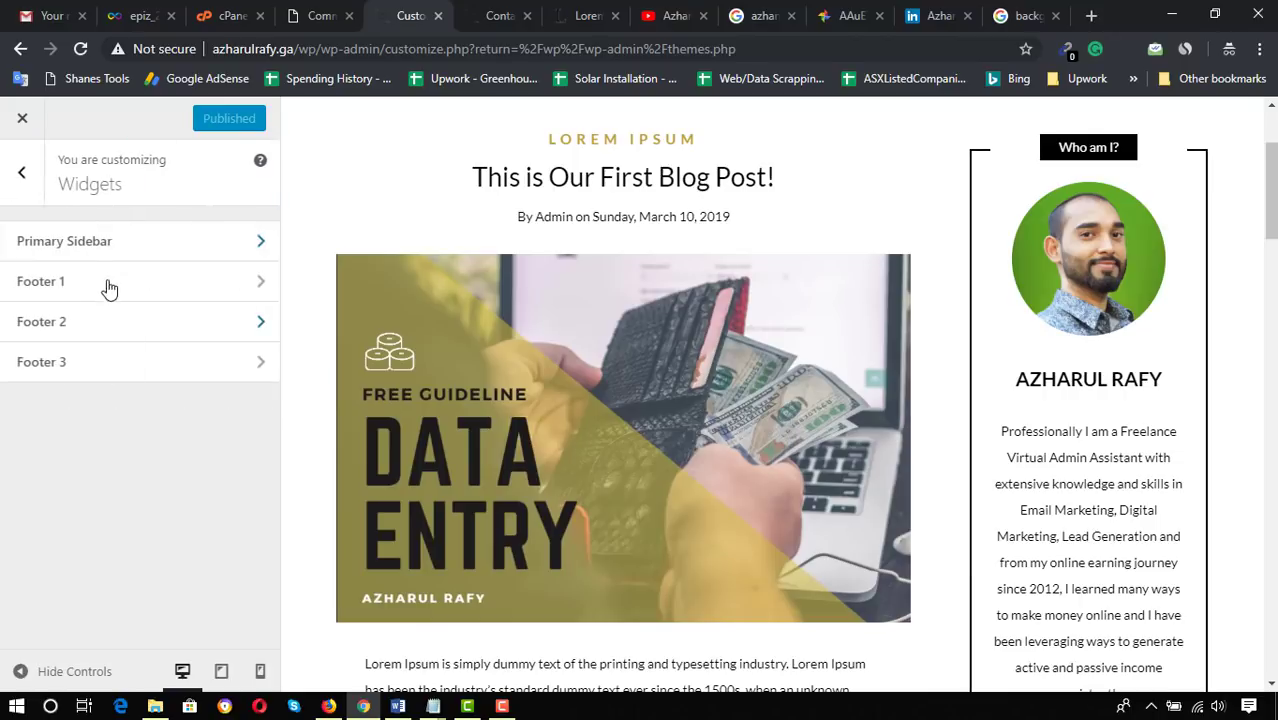
{"action": "left_click", "coordinate": [102, 275]}
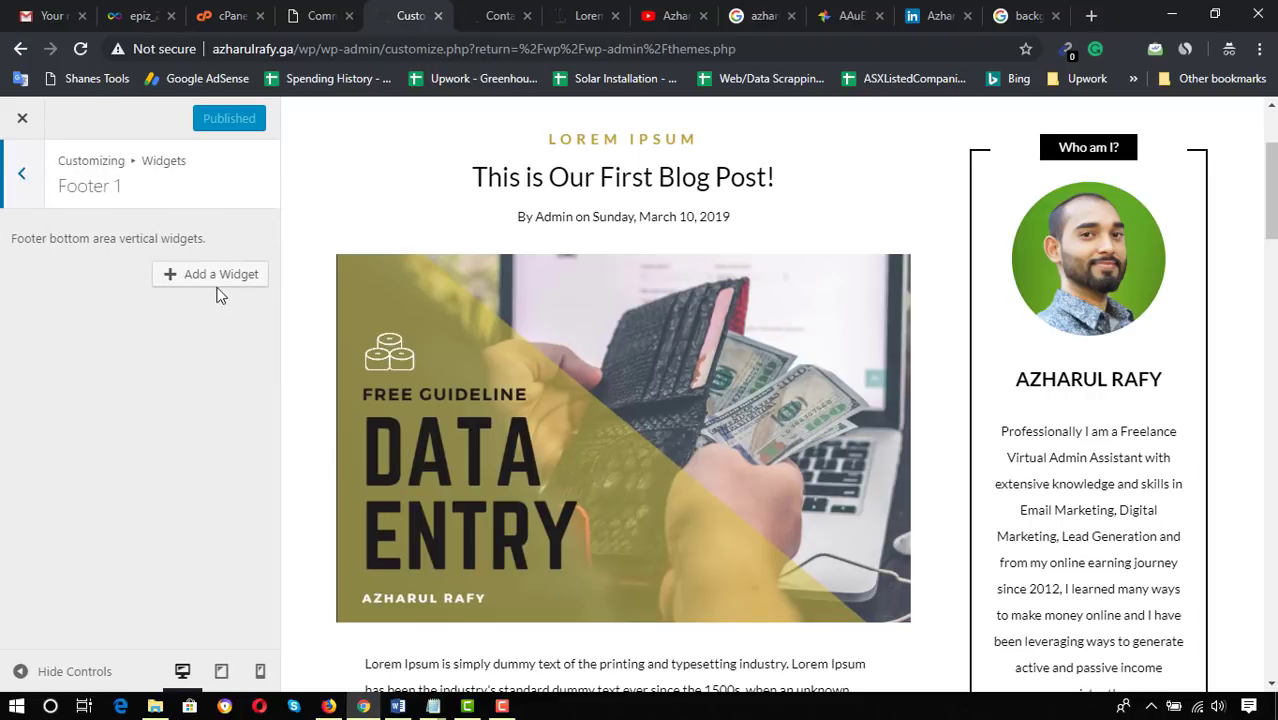
{"action": "left_click", "coordinate": [217, 279]}
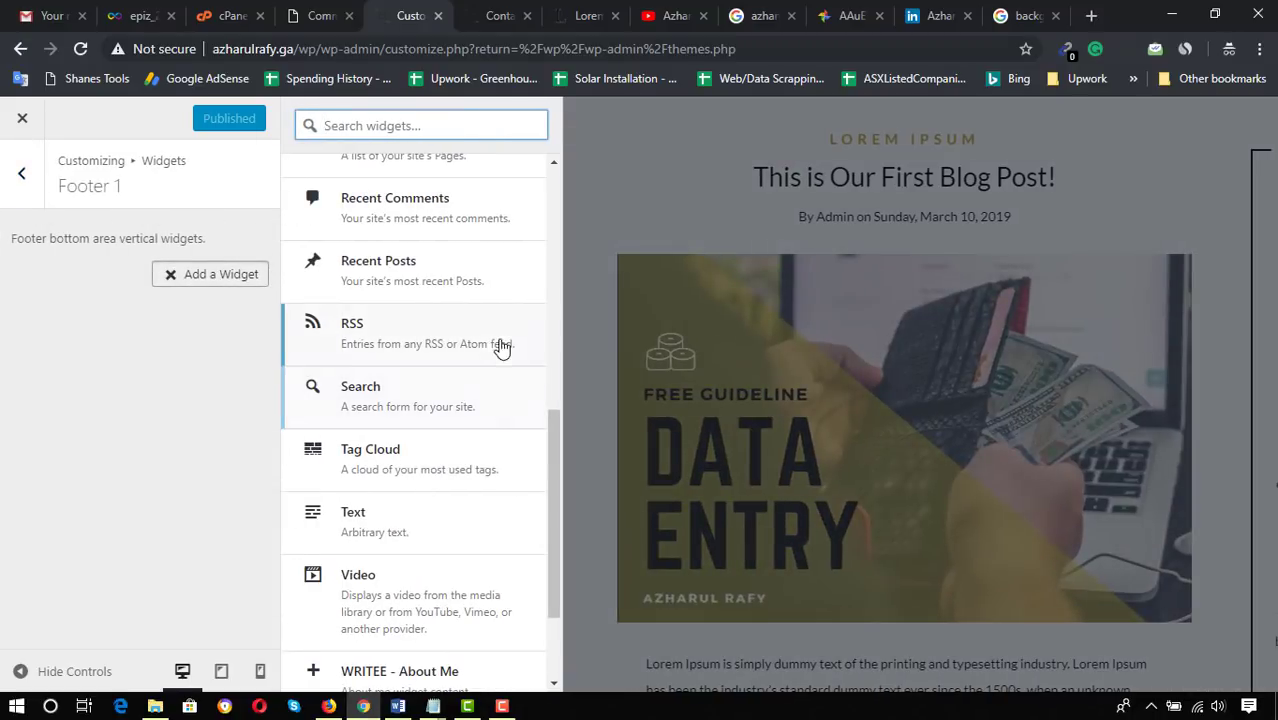
{"action": "scroll", "coordinate": [485, 370], "scroll_direction": "down", "scroll_amount": 1}
{"action": "scroll", "coordinate": [400, 390], "scroll_direction": "up", "scroll_amount": 6}
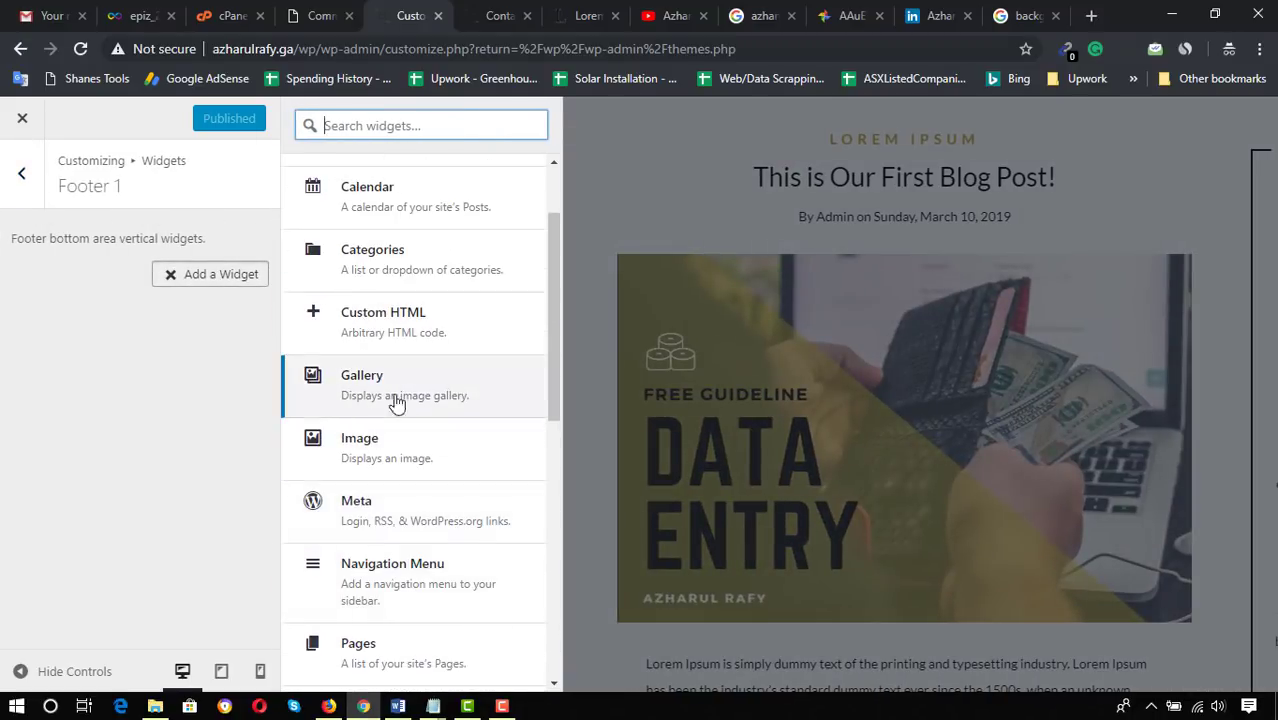
{"action": "scroll", "coordinate": [440, 340], "scroll_direction": "up", "scroll_amount": 2}
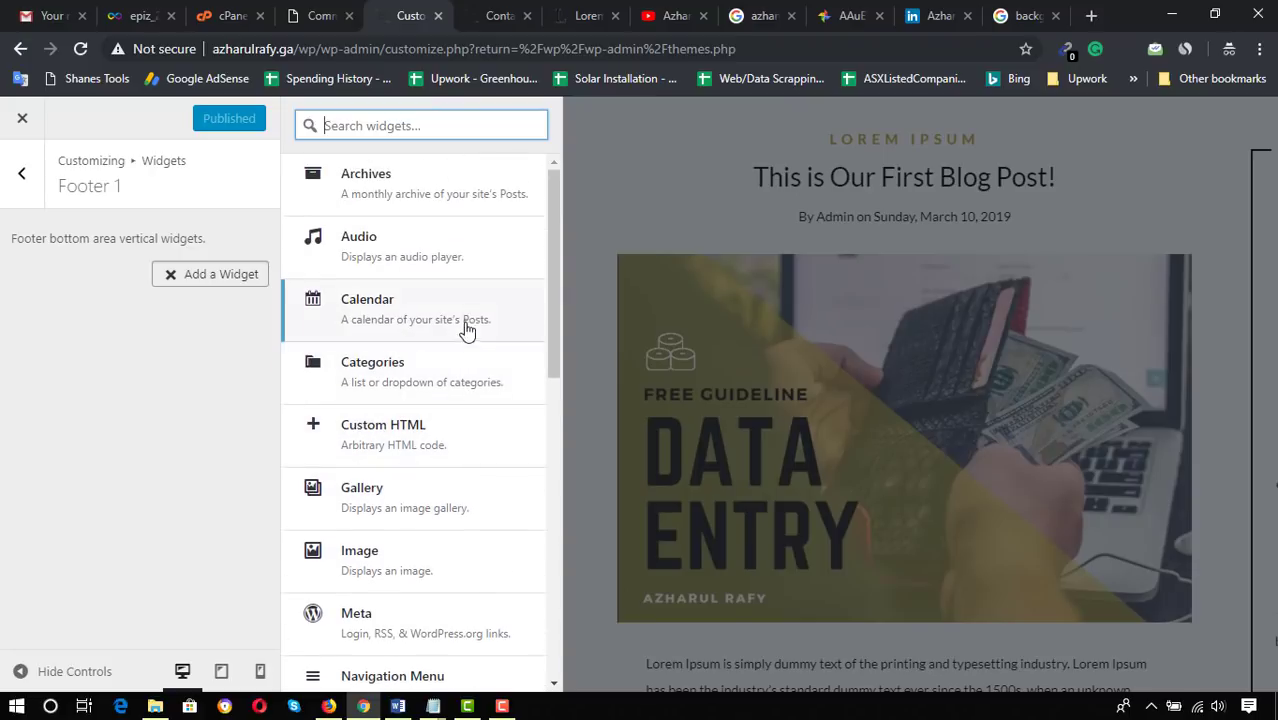
{"action": "left_click", "coordinate": [22, 186]}
{"action": "scroll", "coordinate": [662, 451], "scroll_direction": "down", "scroll_amount": 15}
{"action": "scroll", "coordinate": [878, 670], "scroll_direction": "down", "scroll_amount": 3}
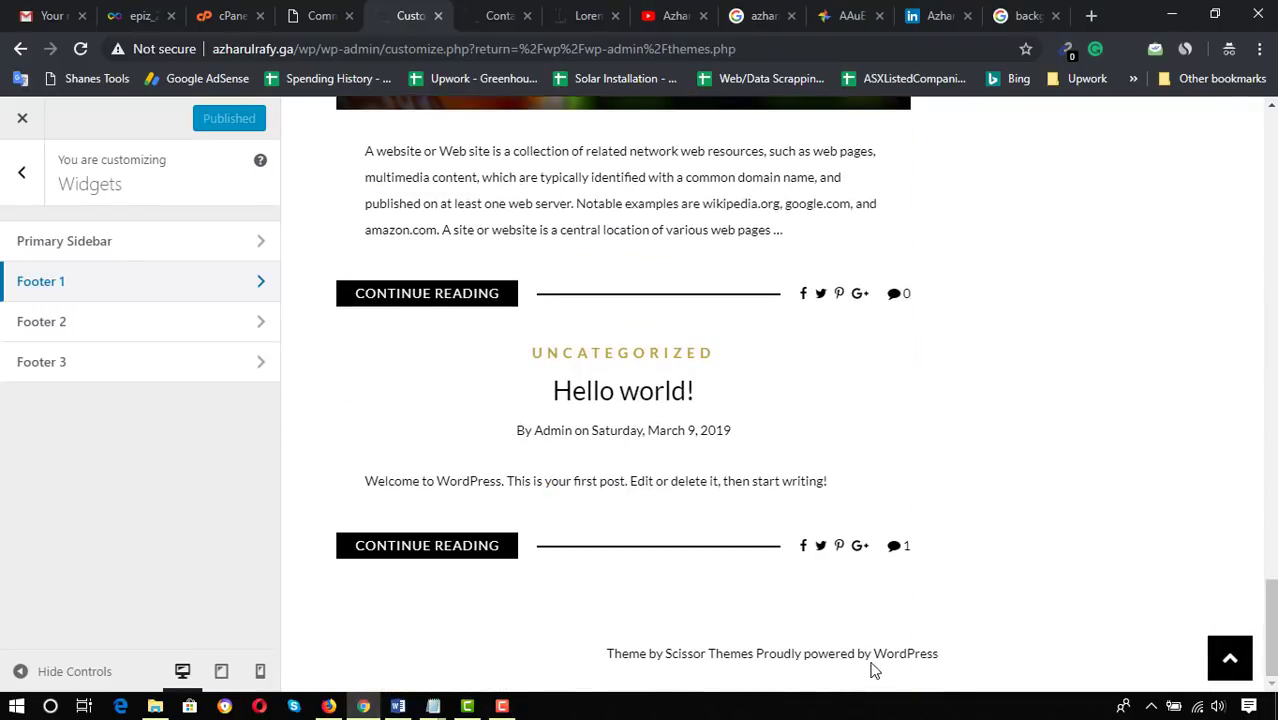
{"action": "scroll", "coordinate": [805, 390], "scroll_direction": "up", "scroll_amount": 18}
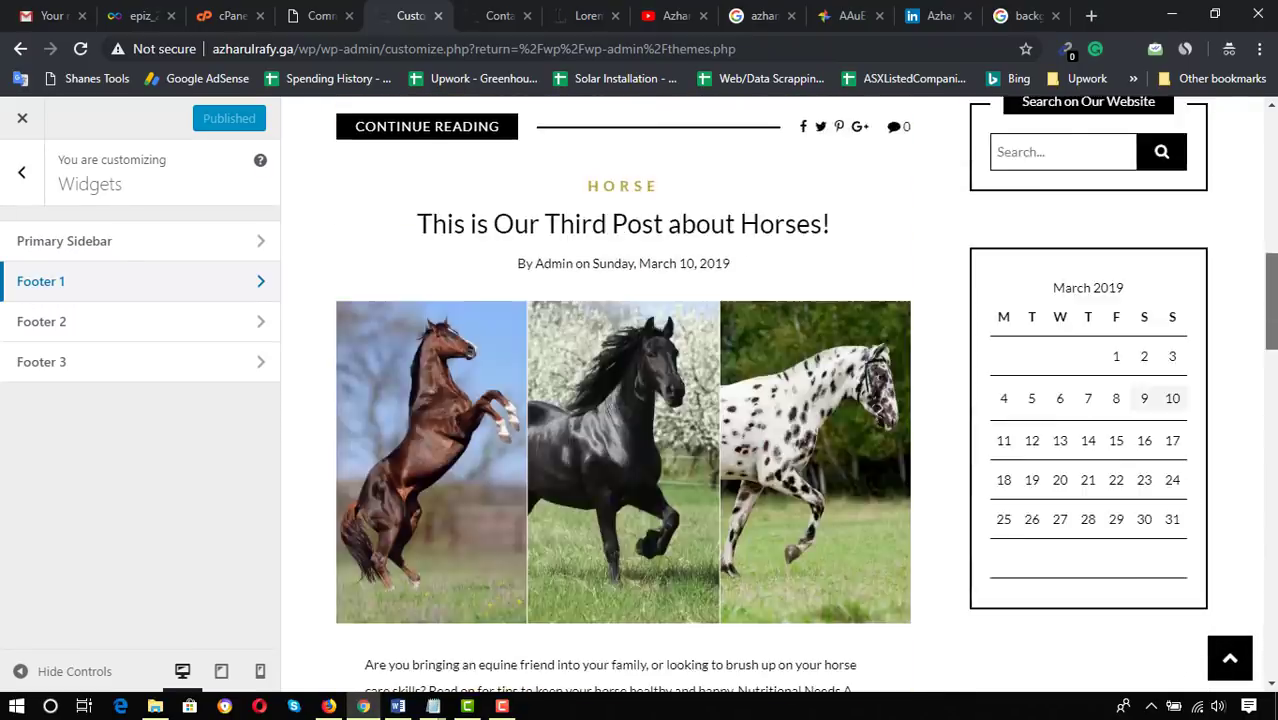
{"action": "left_click", "coordinate": [40, 285]}
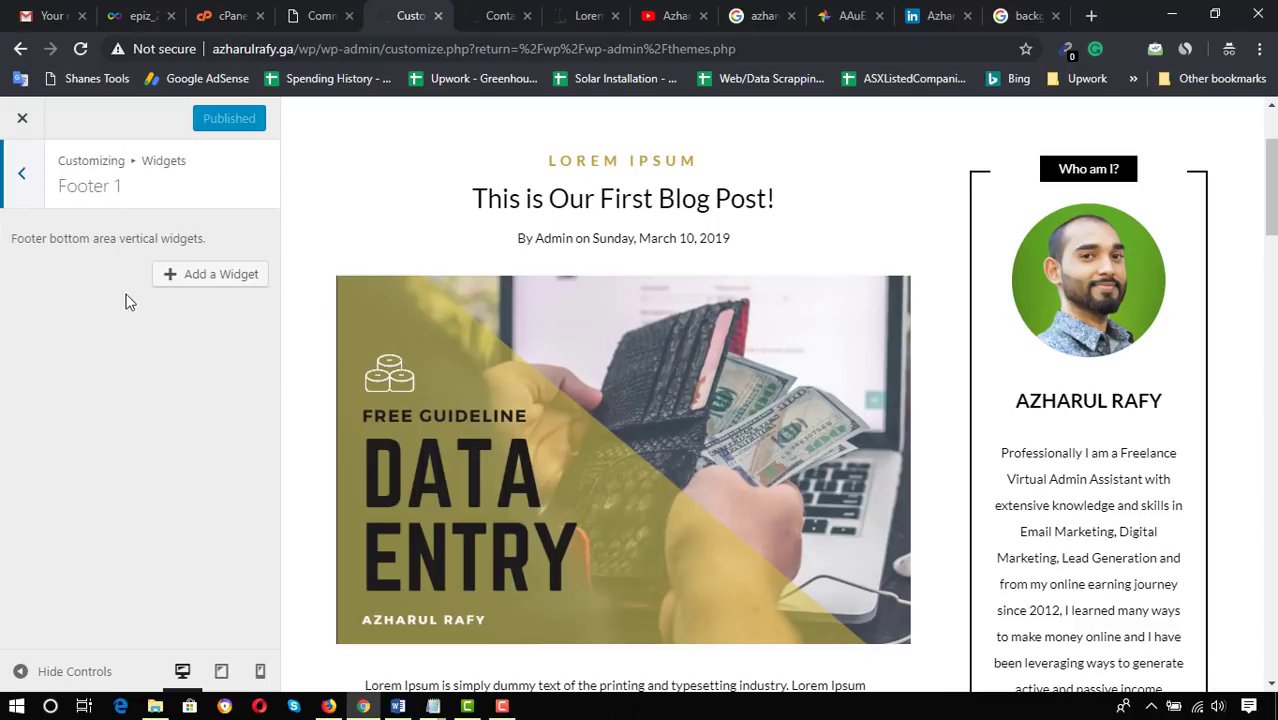
Add a Recent Comments widget titled 'Comments' to Footer 1.
{"action": "left_click", "coordinate": [208, 276]}
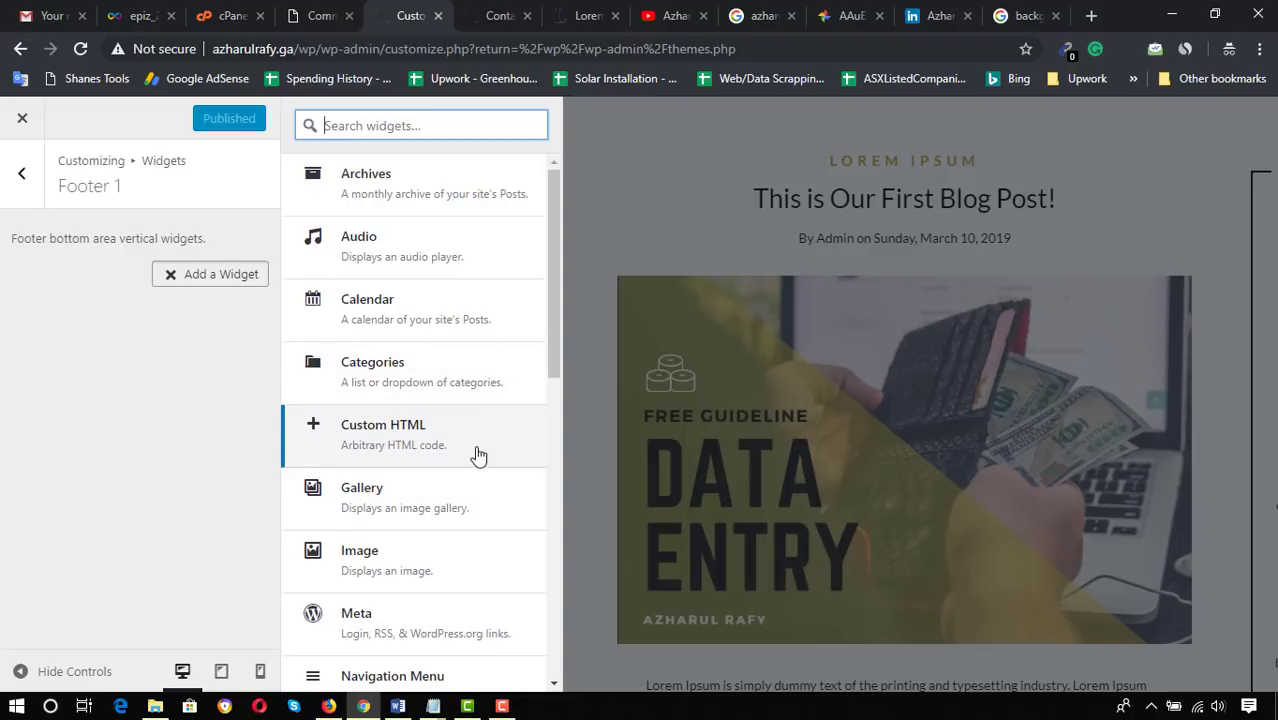
{"action": "scroll", "coordinate": [478, 453], "scroll_direction": "down", "scroll_amount": 2}
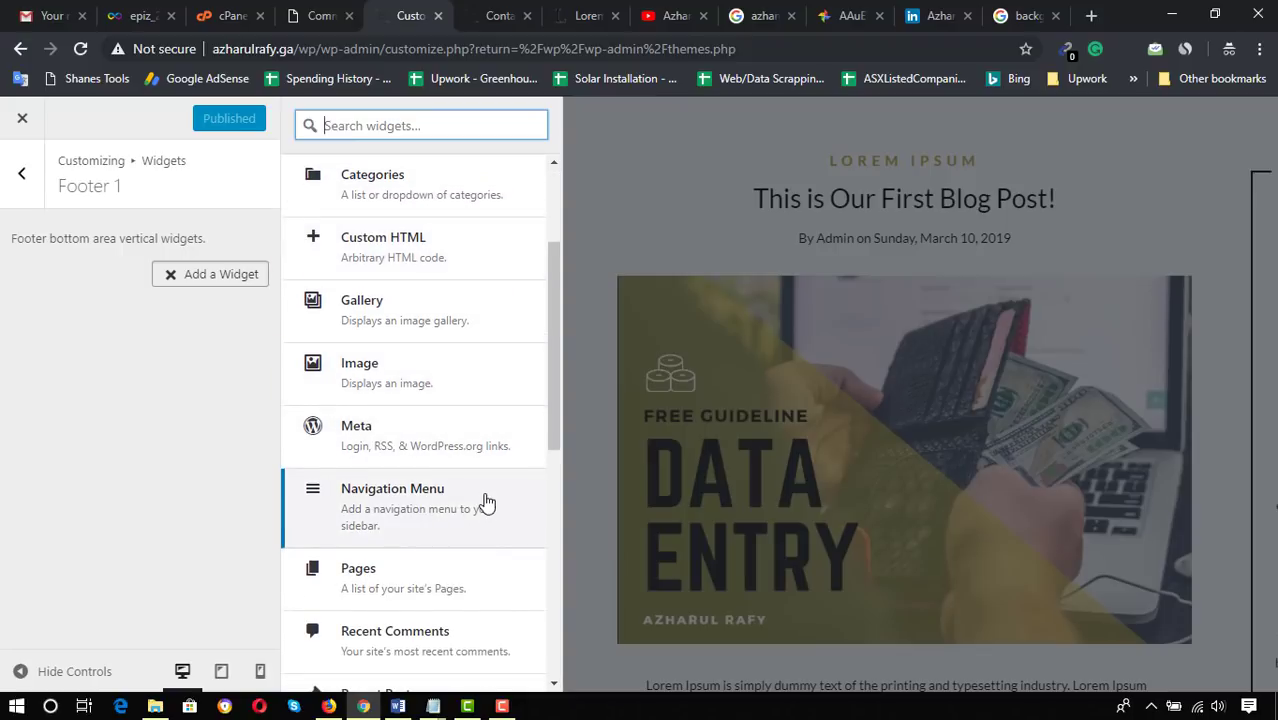
{"action": "scroll", "coordinate": [486, 503], "scroll_direction": "down", "scroll_amount": 2}
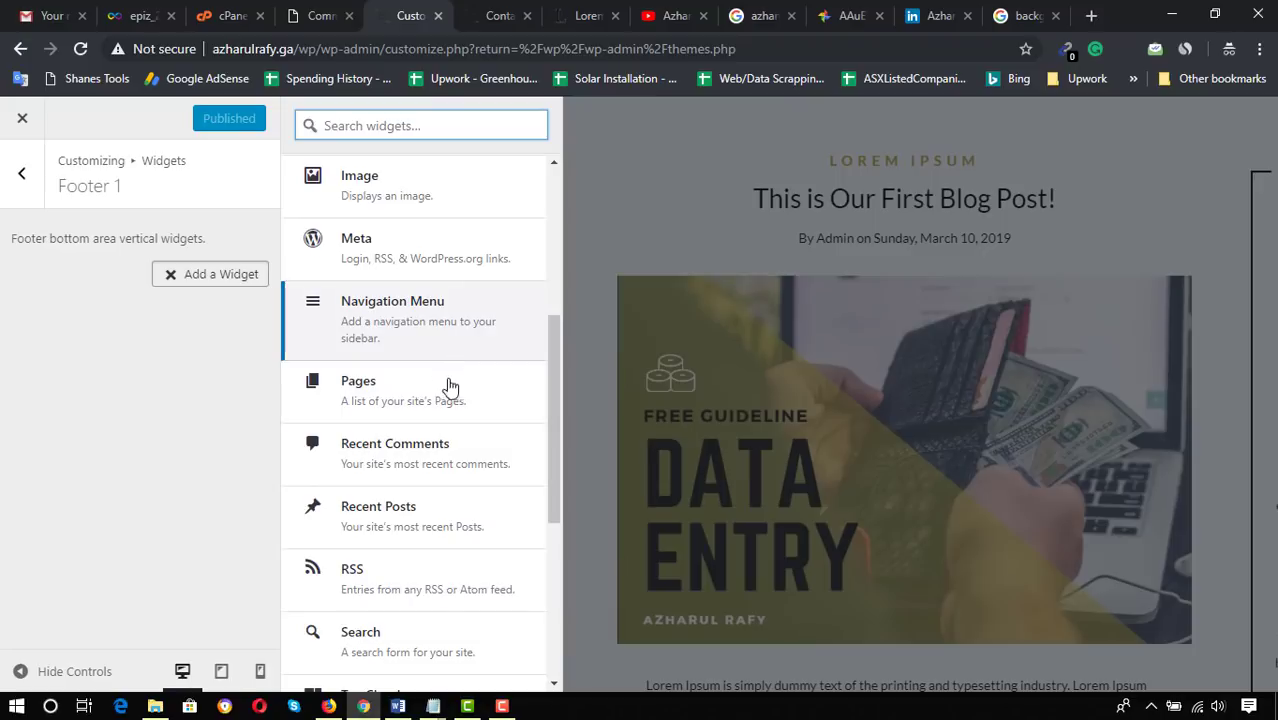
{"action": "scroll", "coordinate": [450, 383], "scroll_direction": "down", "scroll_amount": 1}
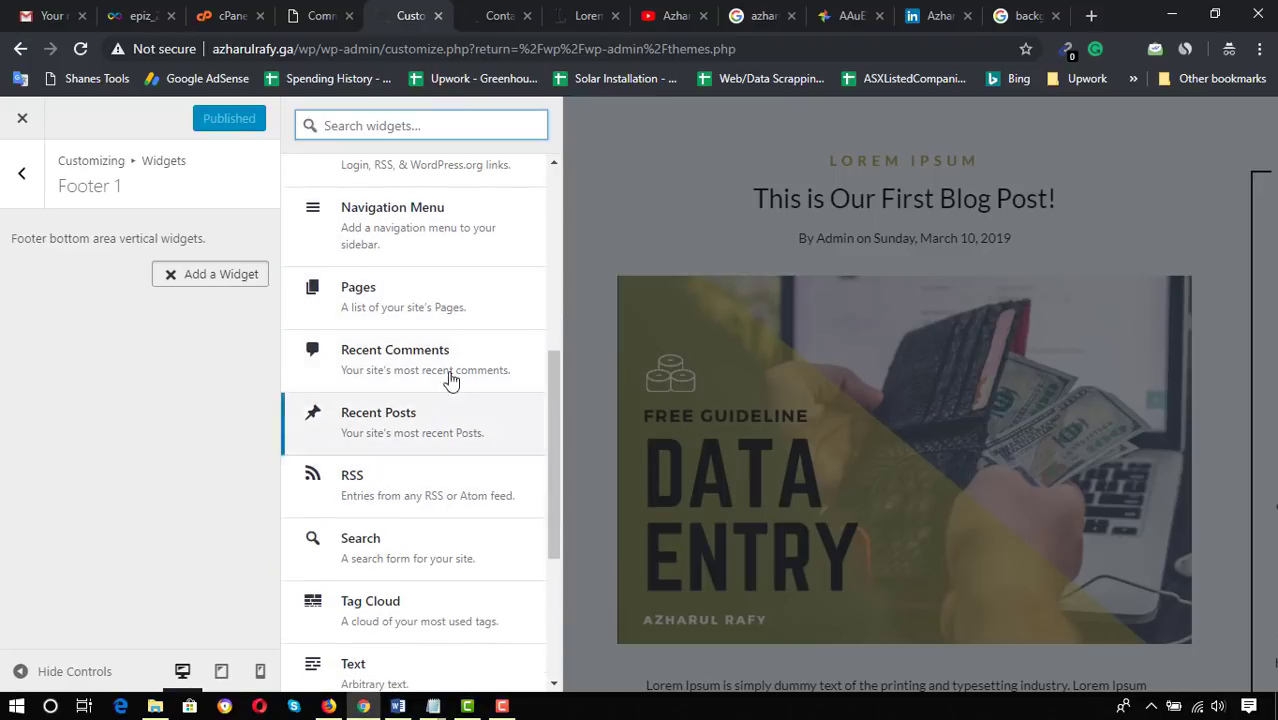
{"action": "left_click", "coordinate": [466, 362]}
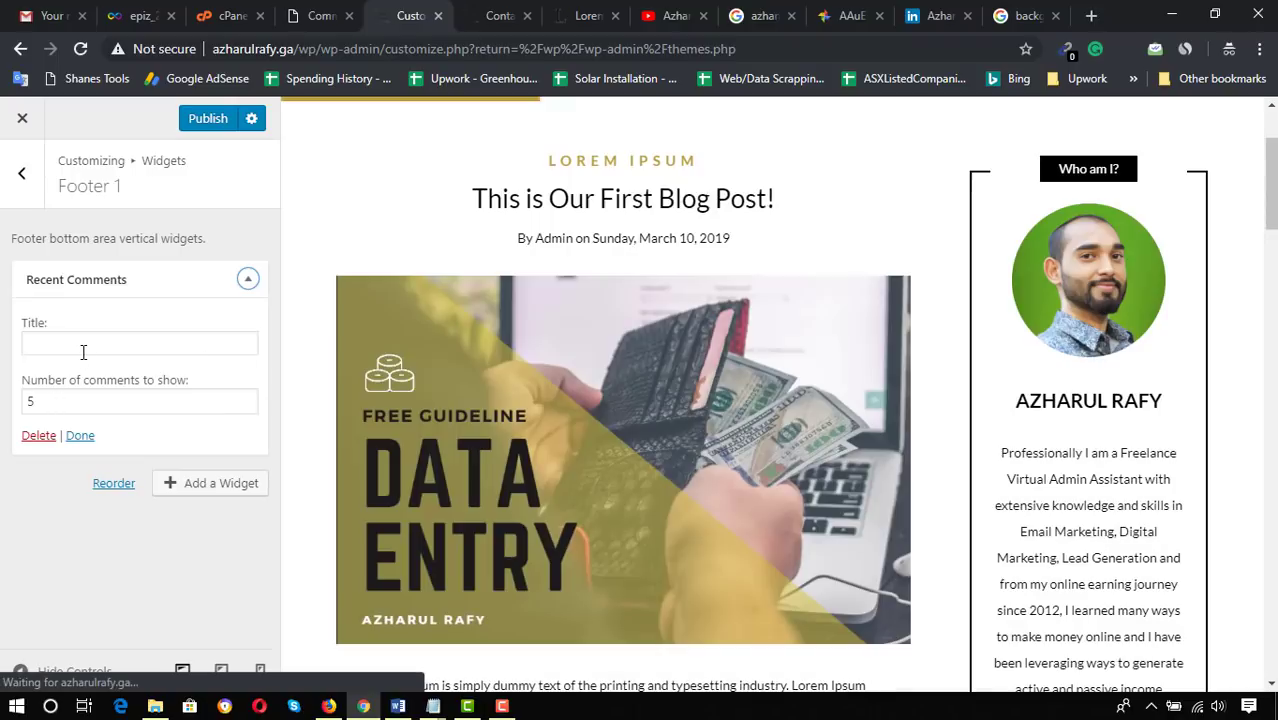
{"action": "left_click", "coordinate": [83, 351]}
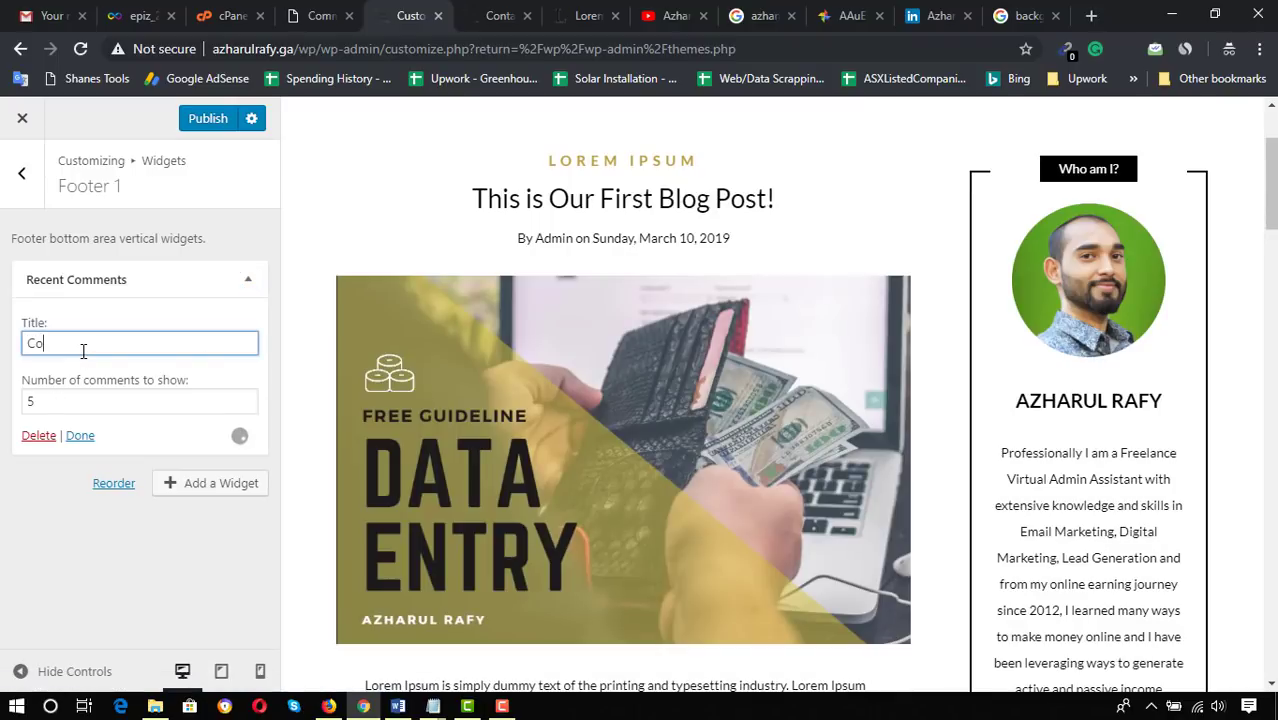
{"action": "type", "text": "Commne"}
{"action": "key", "text": "BackSpace"}
{"action": "key", "text": "BackSpace"}
{"action": "type", "text": "ents"}
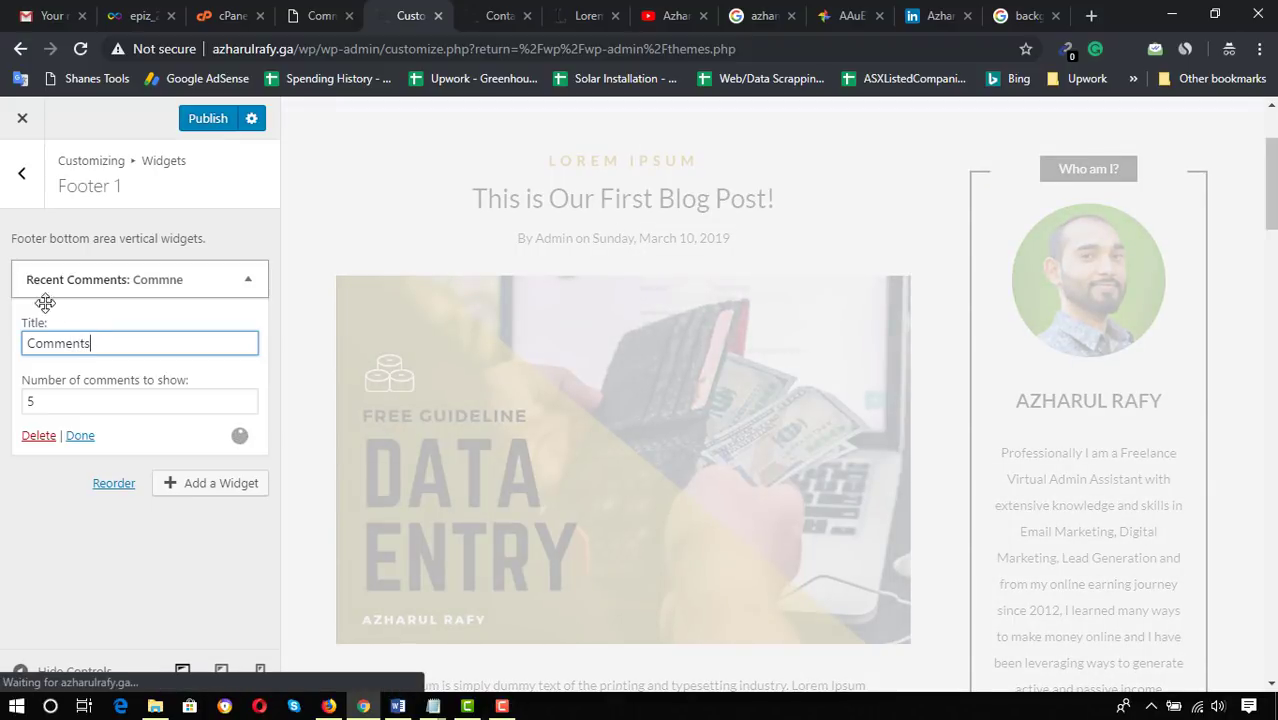
{"action": "left_click", "coordinate": [74, 437]}
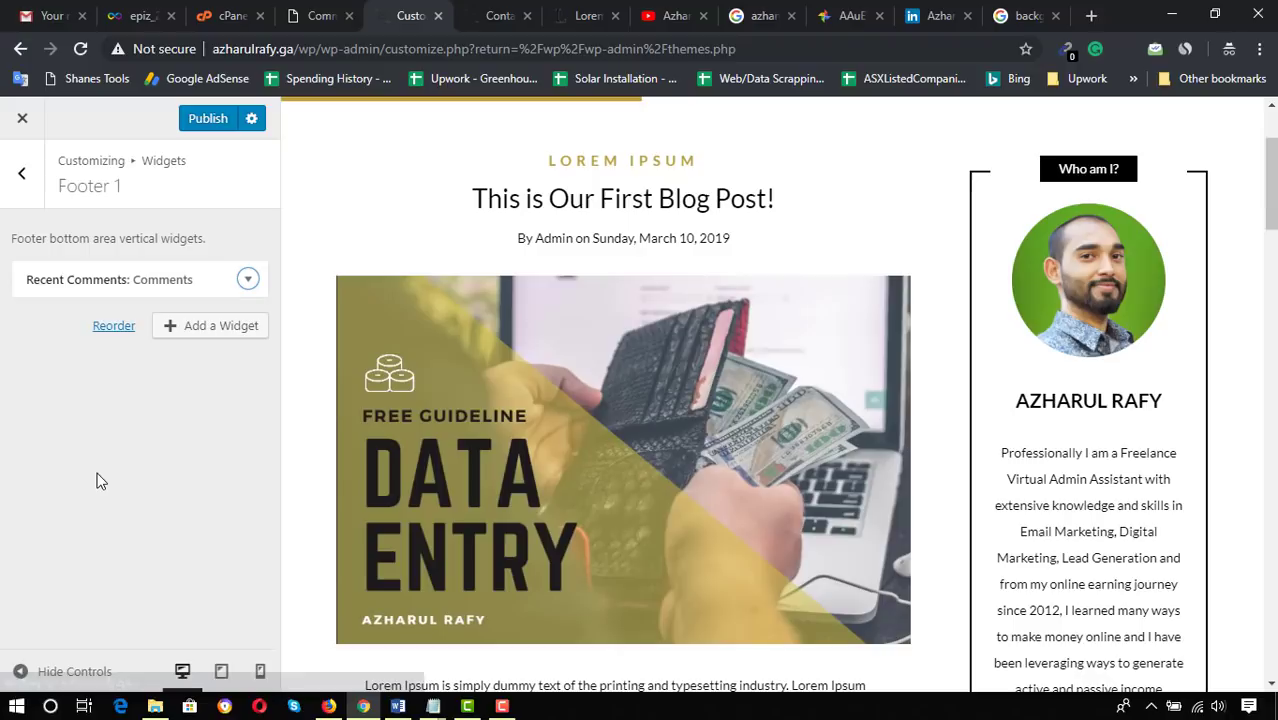
Check the Comments widget in the footer preview and return to the widget areas.
{"action": "scroll", "coordinate": [288, 408], "scroll_direction": "down", "scroll_amount": 8}
{"action": "scroll", "coordinate": [600, 450], "scroll_direction": "down", "scroll_amount": 10}
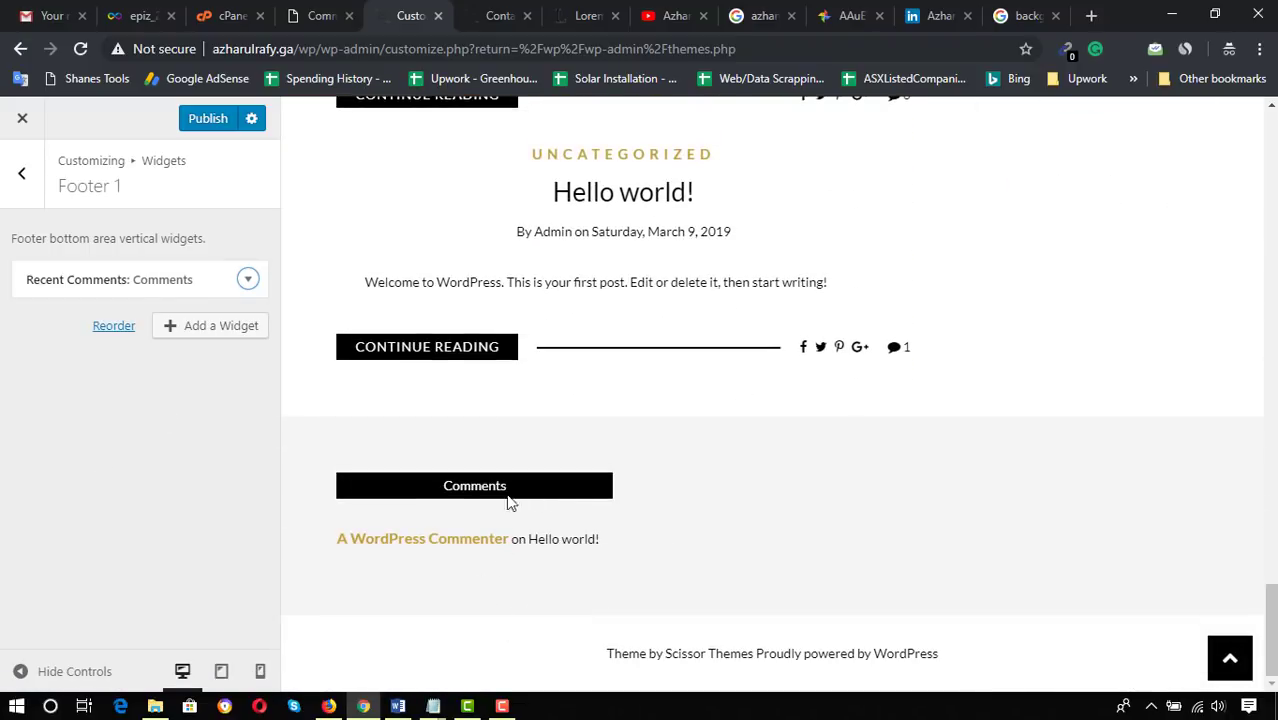
{"action": "left_click_drag", "start_coordinate": [1270, 615], "coordinate": [1270, 175]}
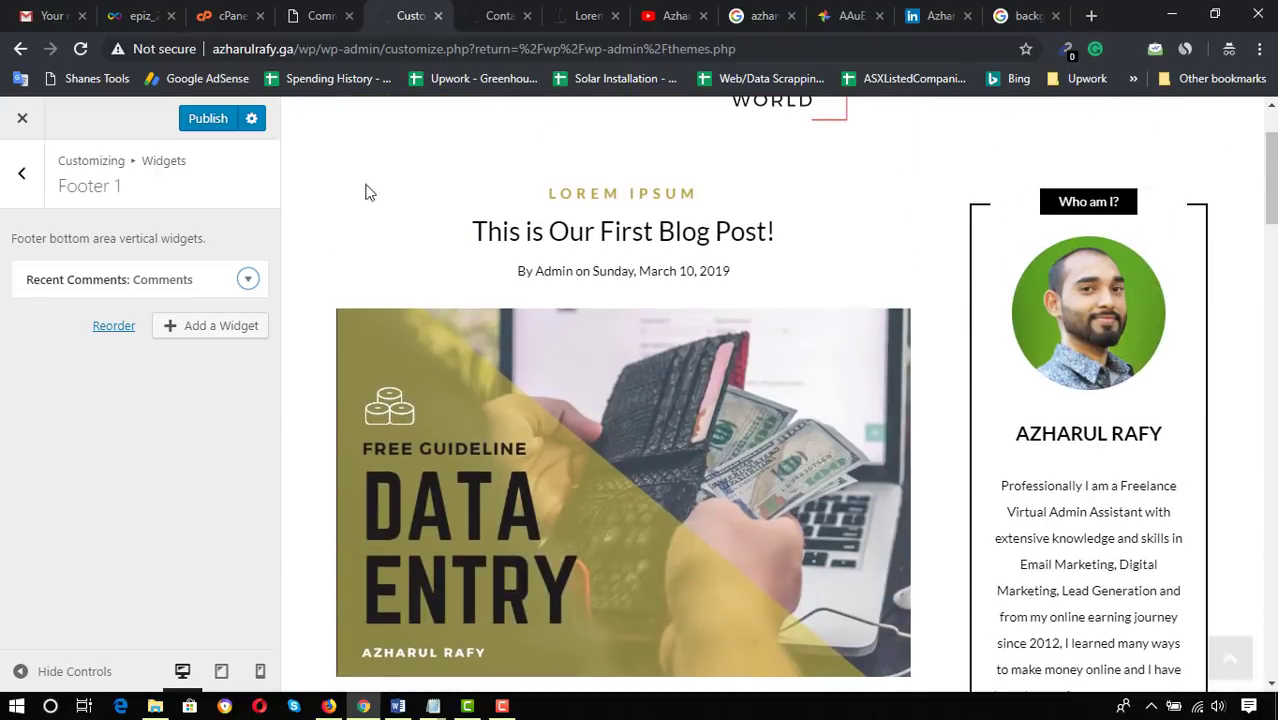
{"action": "left_click", "coordinate": [15, 193]}
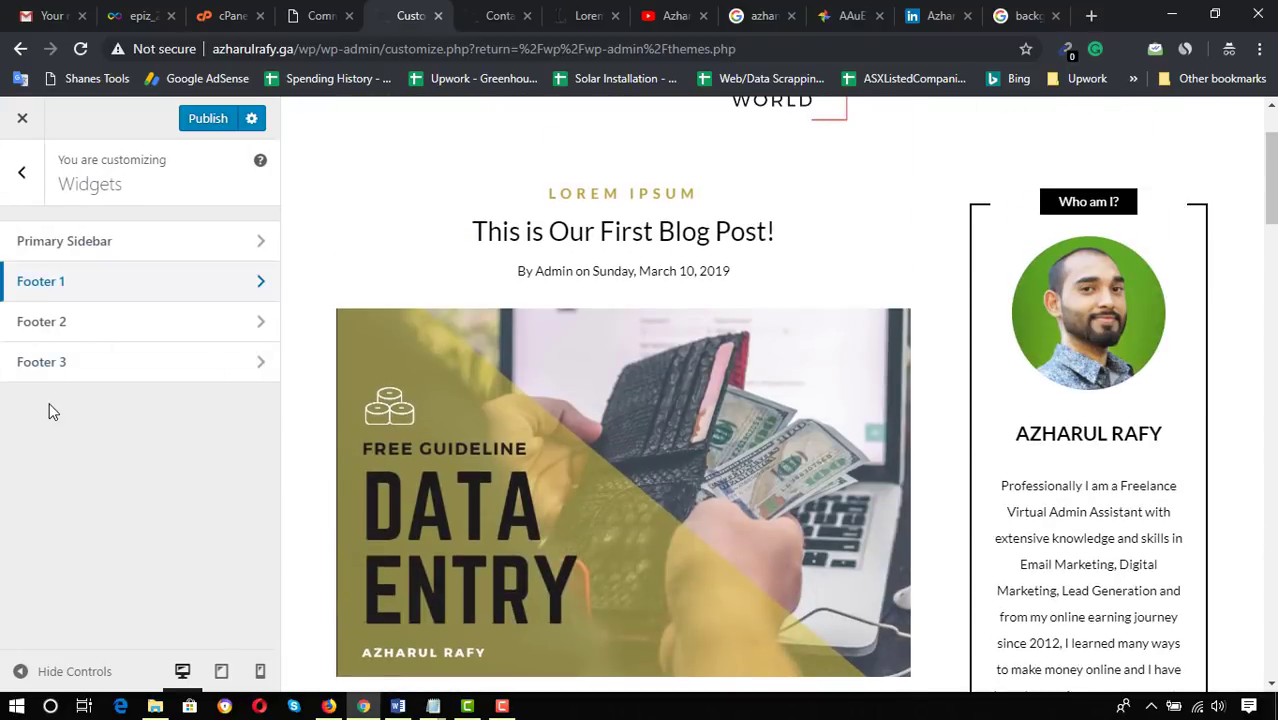
Add a Recent Posts widget showing 3 posts to Footer 2.
{"action": "left_click", "coordinate": [49, 334]}
{"action": "left_click", "coordinate": [171, 276]}
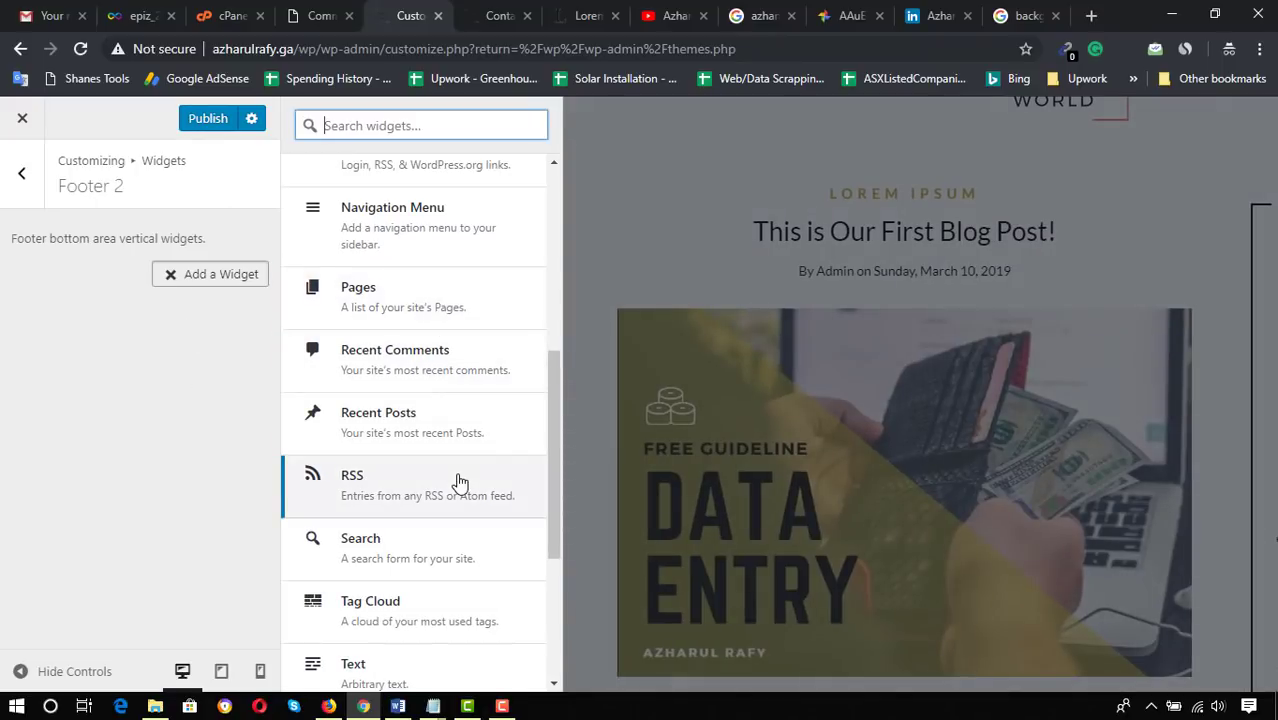
{"action": "left_click", "coordinate": [451, 428]}
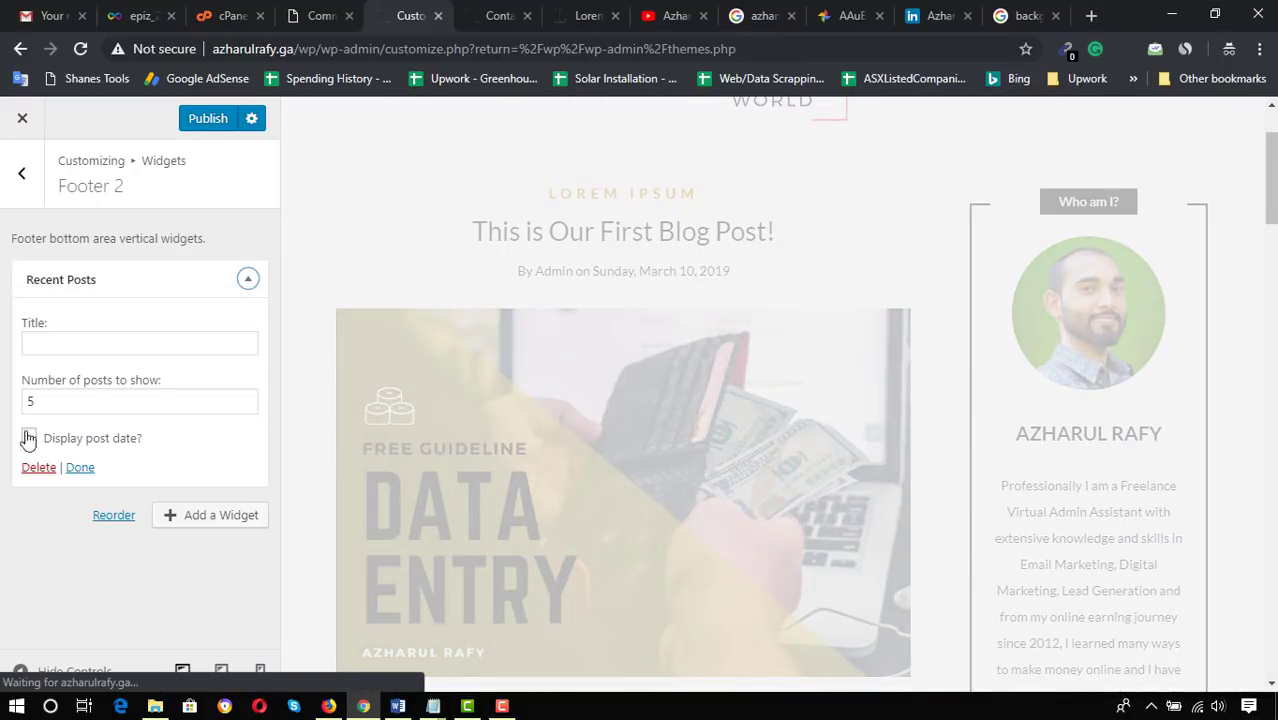
{"action": "left_click_drag", "start_coordinate": [48, 406], "coordinate": [3, 413]}
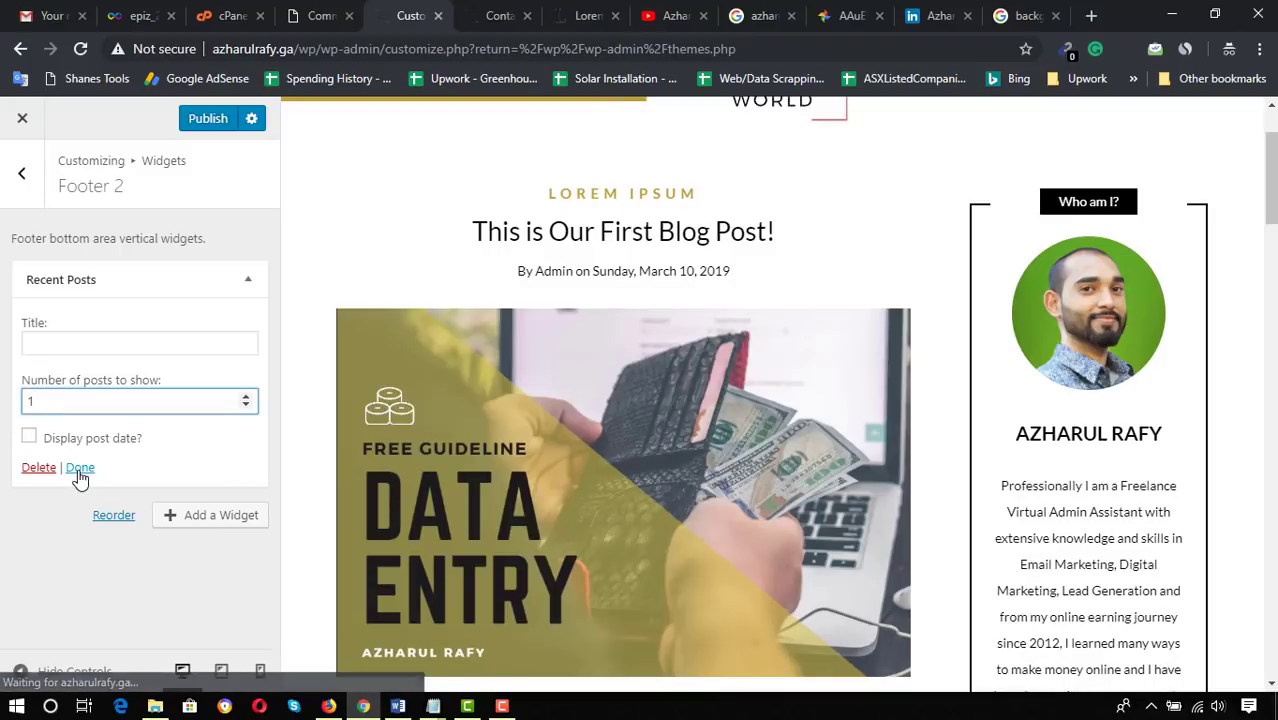
{"action": "left_click", "coordinate": [80, 468]}
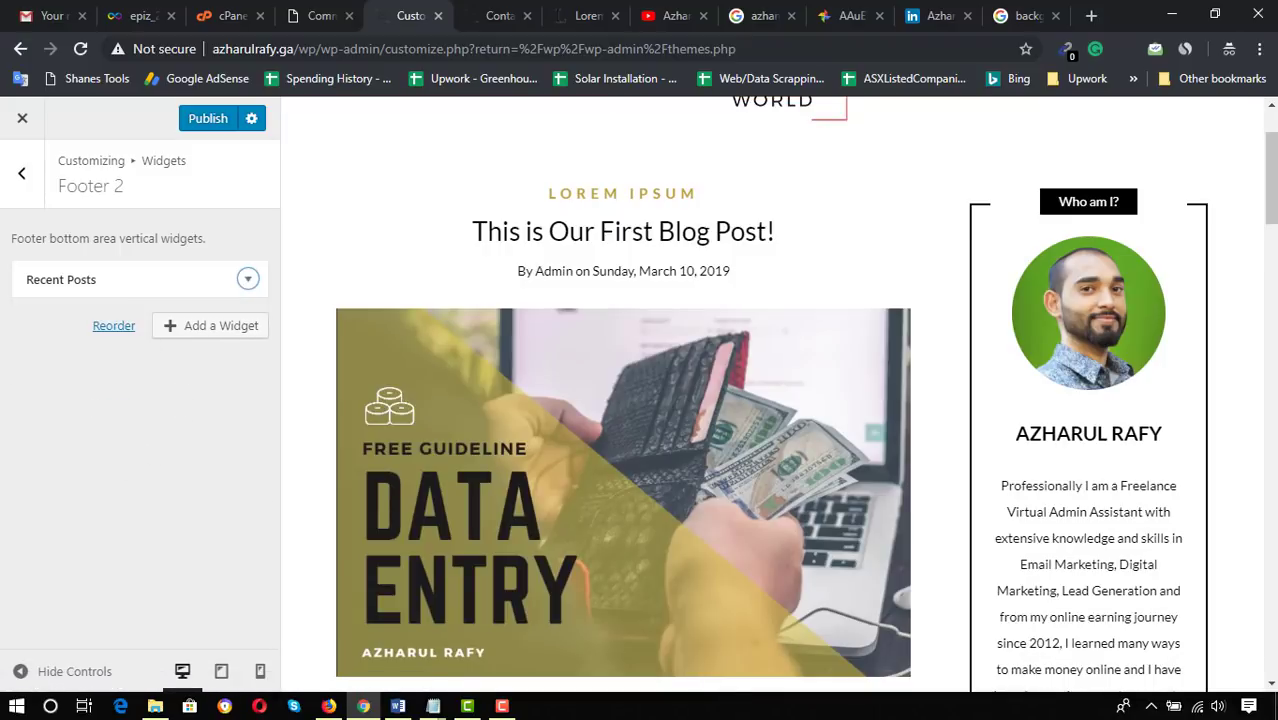
Review the Recent Posts settings and preview, then open the empty Footer 3 area.
{"action": "left_click_drag", "start_coordinate": [1270, 179], "coordinate": [1270, 630]}
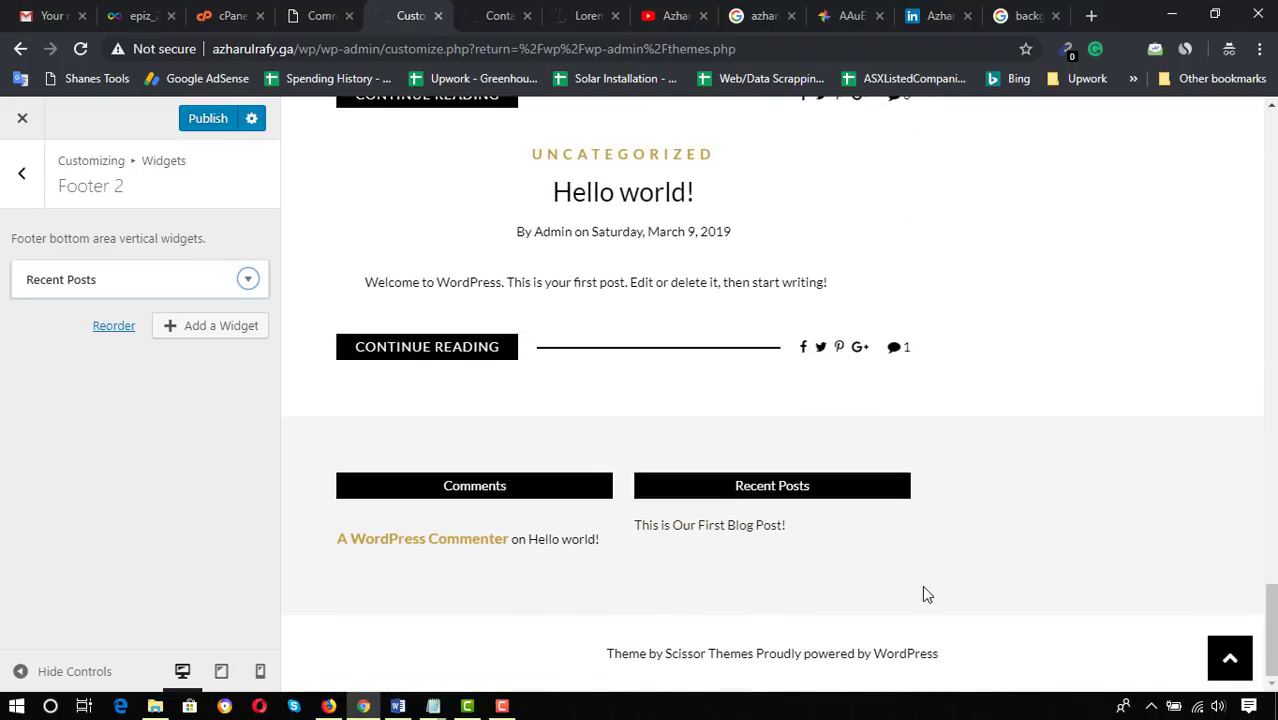
{"action": "key", "text": "Home"}
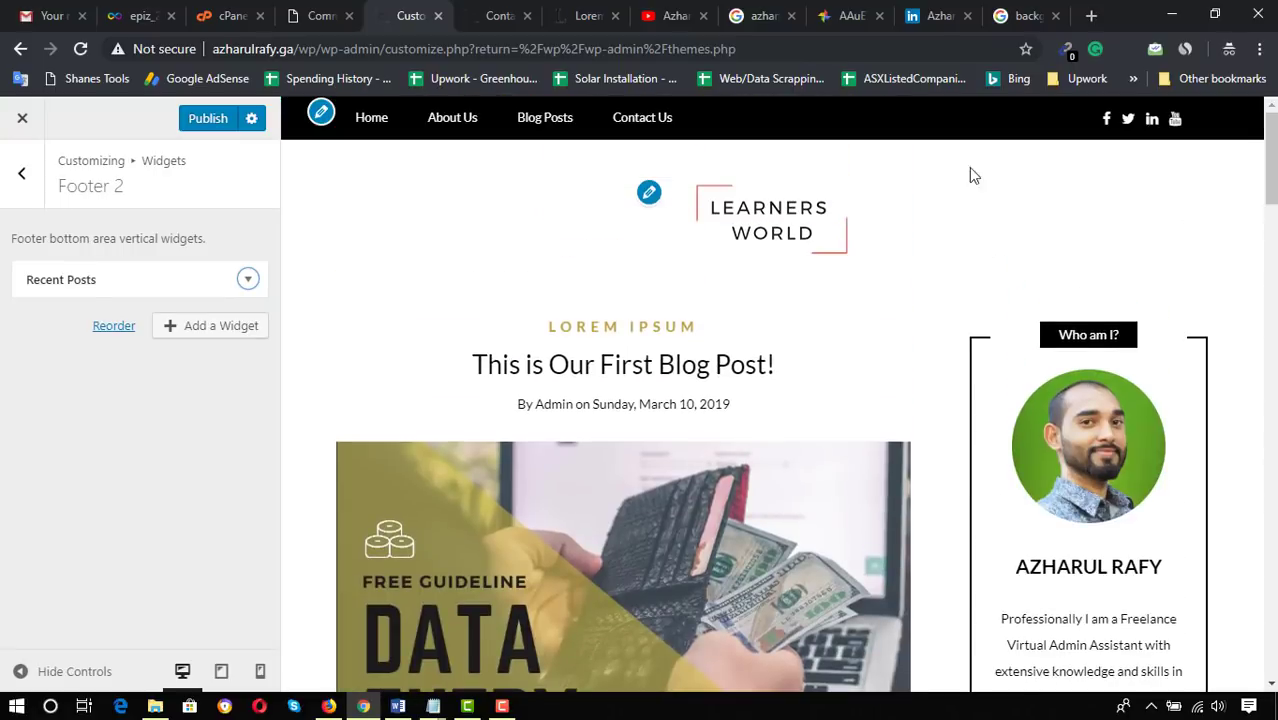
{"action": "left_click", "coordinate": [205, 276]}
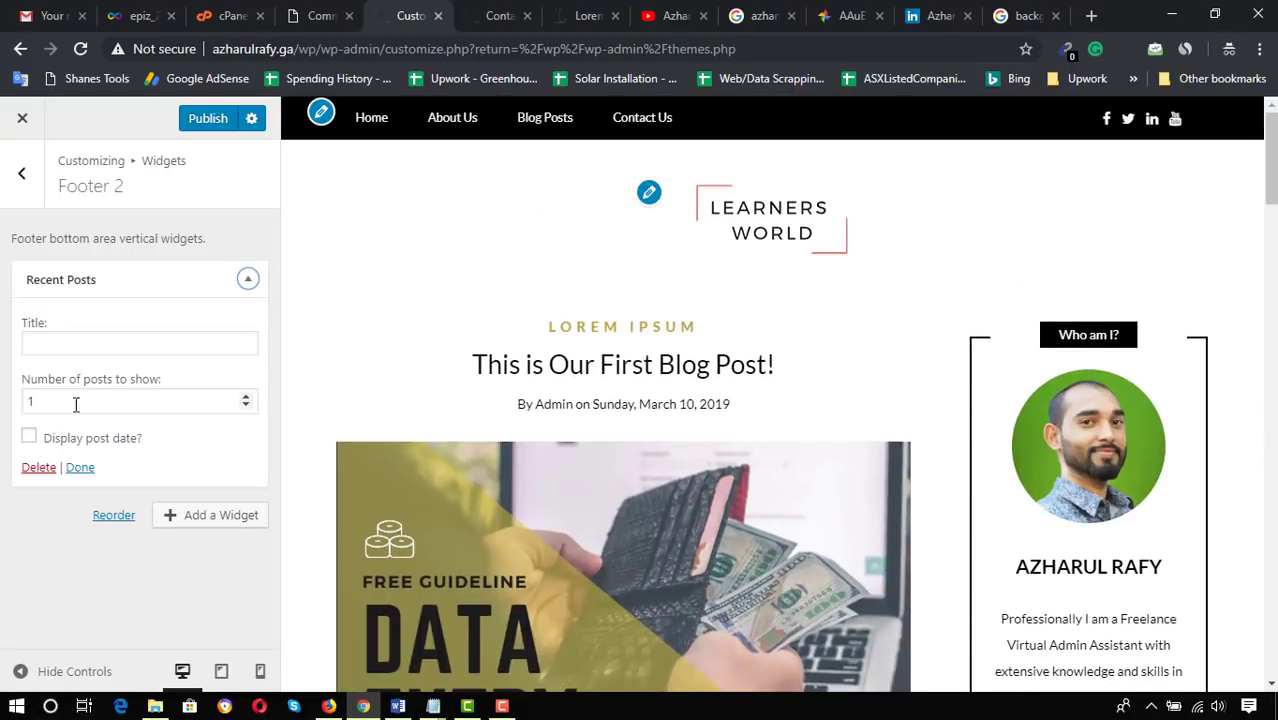
{"action": "left_click", "coordinate": [84, 351]}
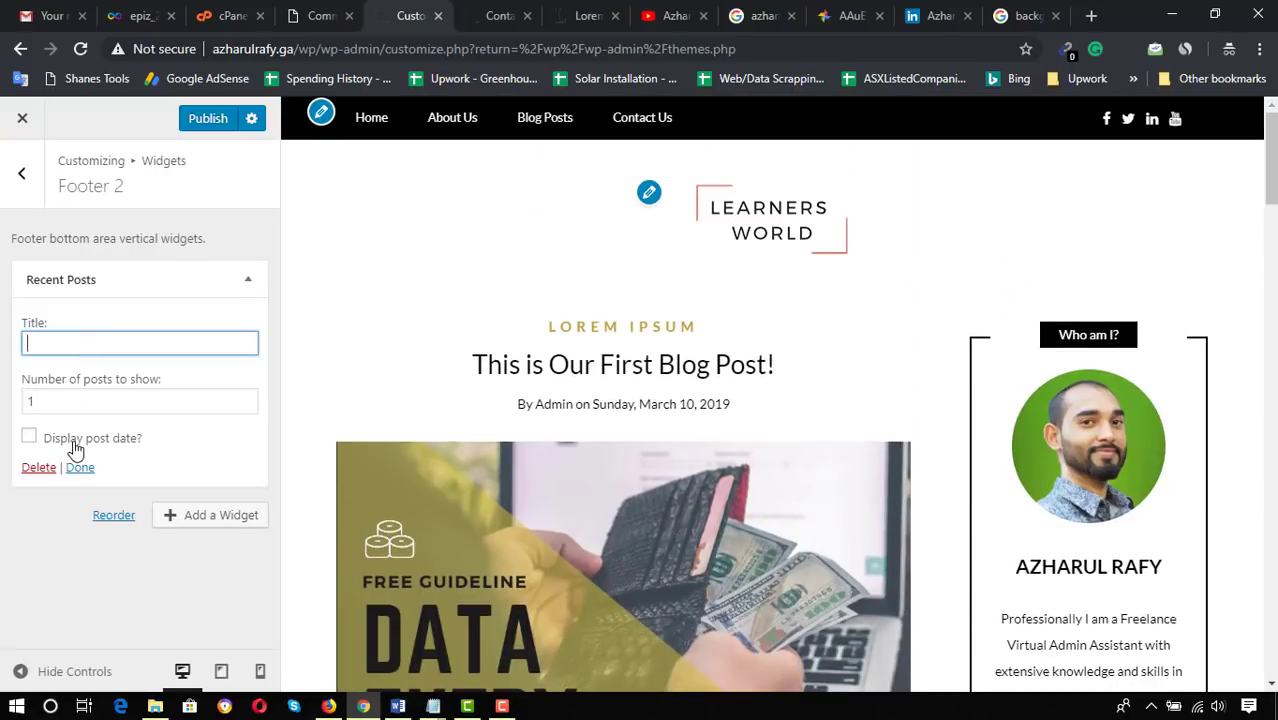
{"action": "key", "text": "Tab"}
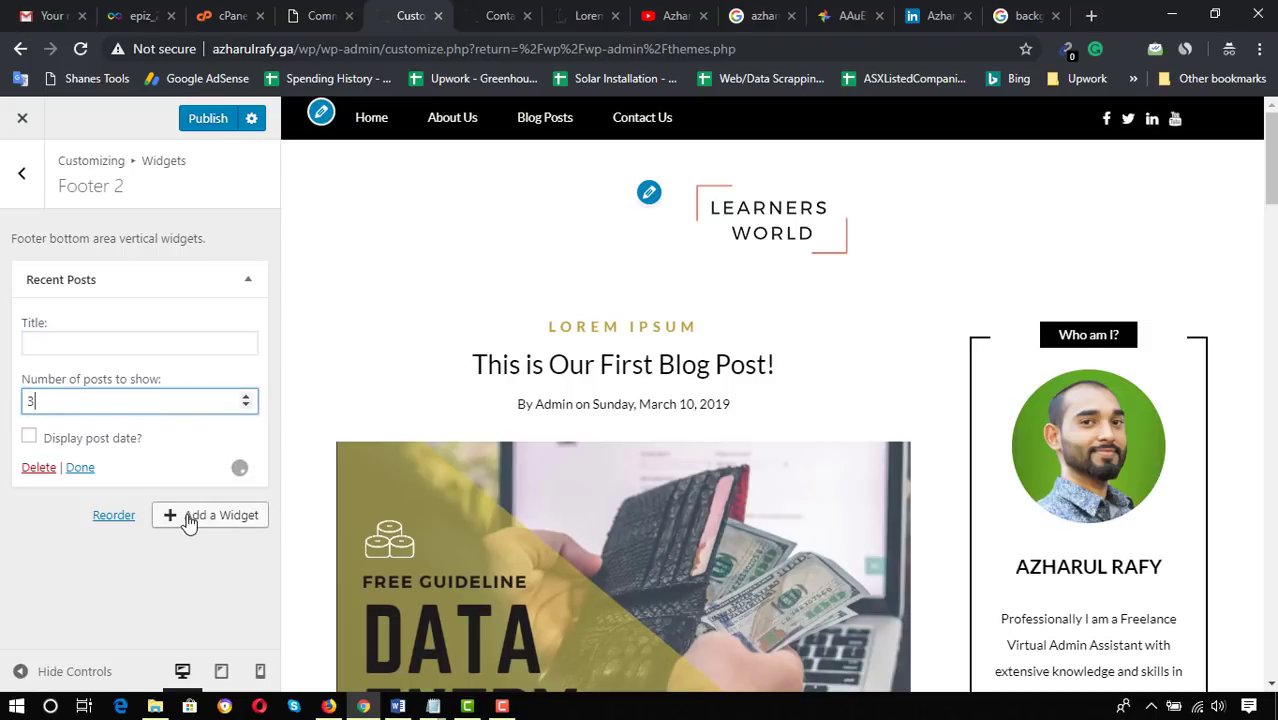
{"action": "left_click", "coordinate": [30, 196]}
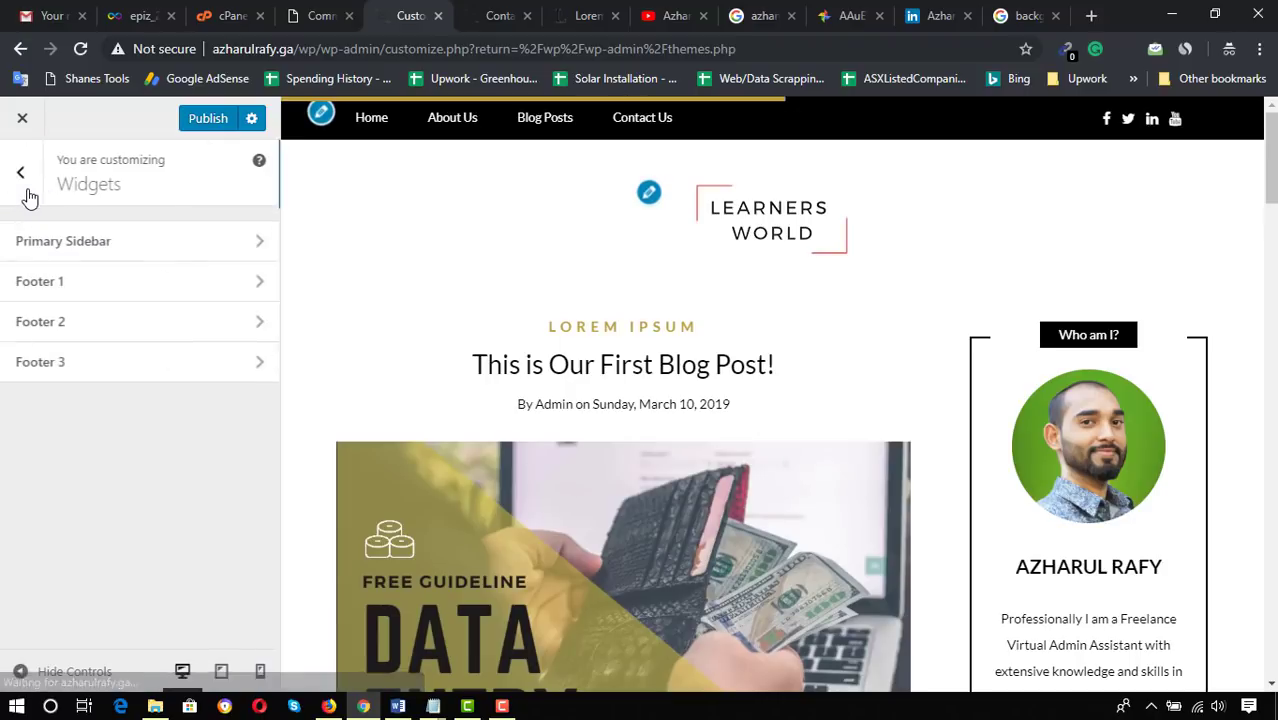
{"action": "left_click", "coordinate": [45, 370]}
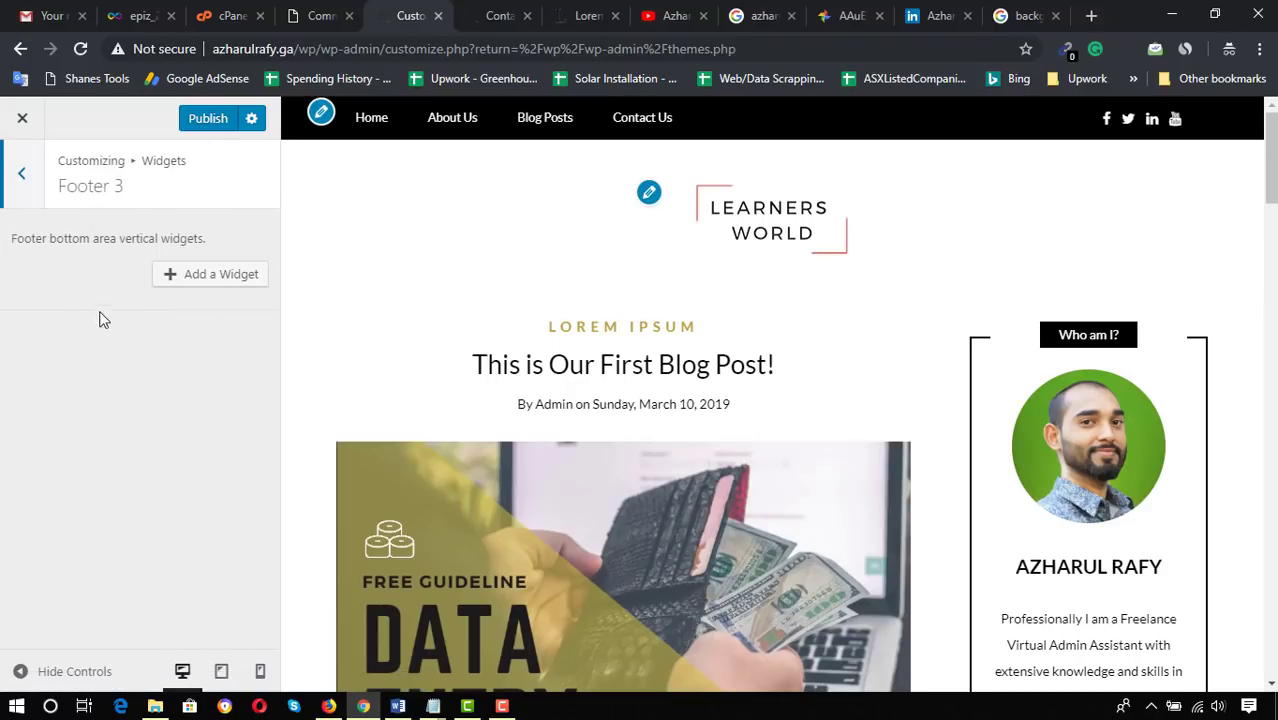
Add a Text widget titled 'Text Example' to Footer 3.
{"action": "left_click", "coordinate": [172, 276]}
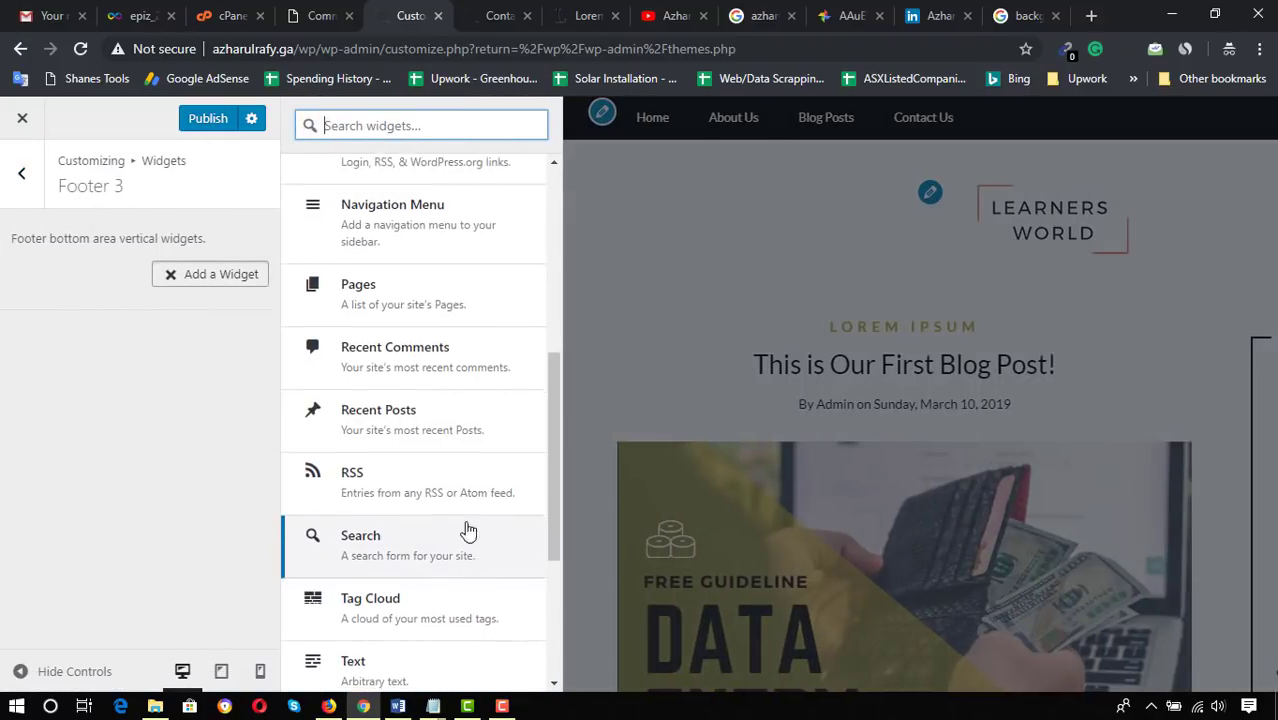
{"action": "scroll", "coordinate": [472, 565], "scroll_direction": "down", "scroll_amount": 3}
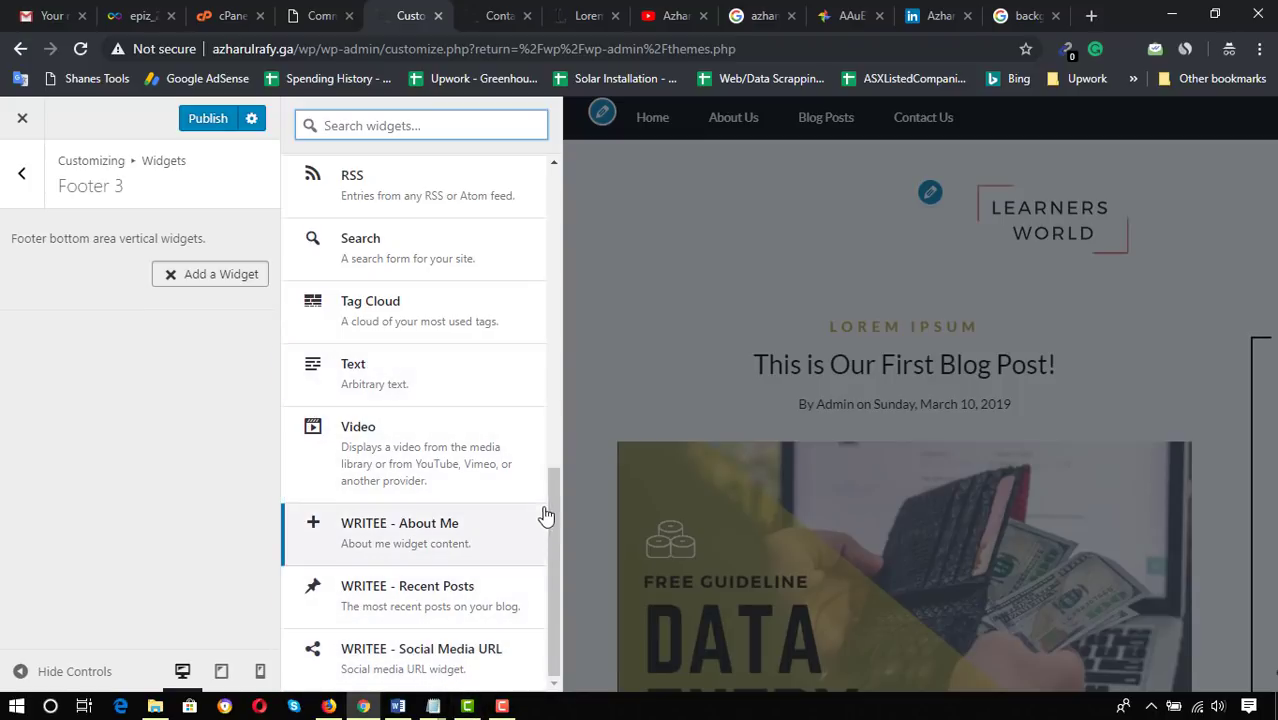
{"action": "left_click", "coordinate": [175, 283]}
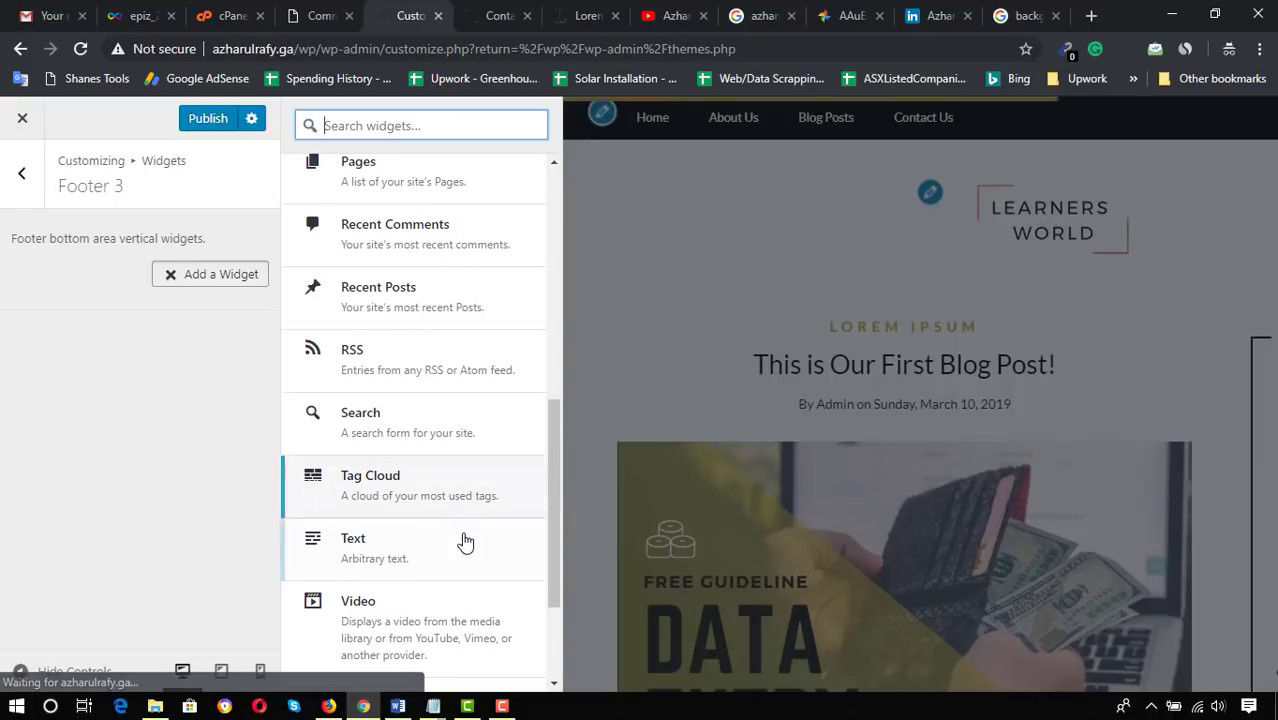
{"action": "left_click", "coordinate": [448, 550]}
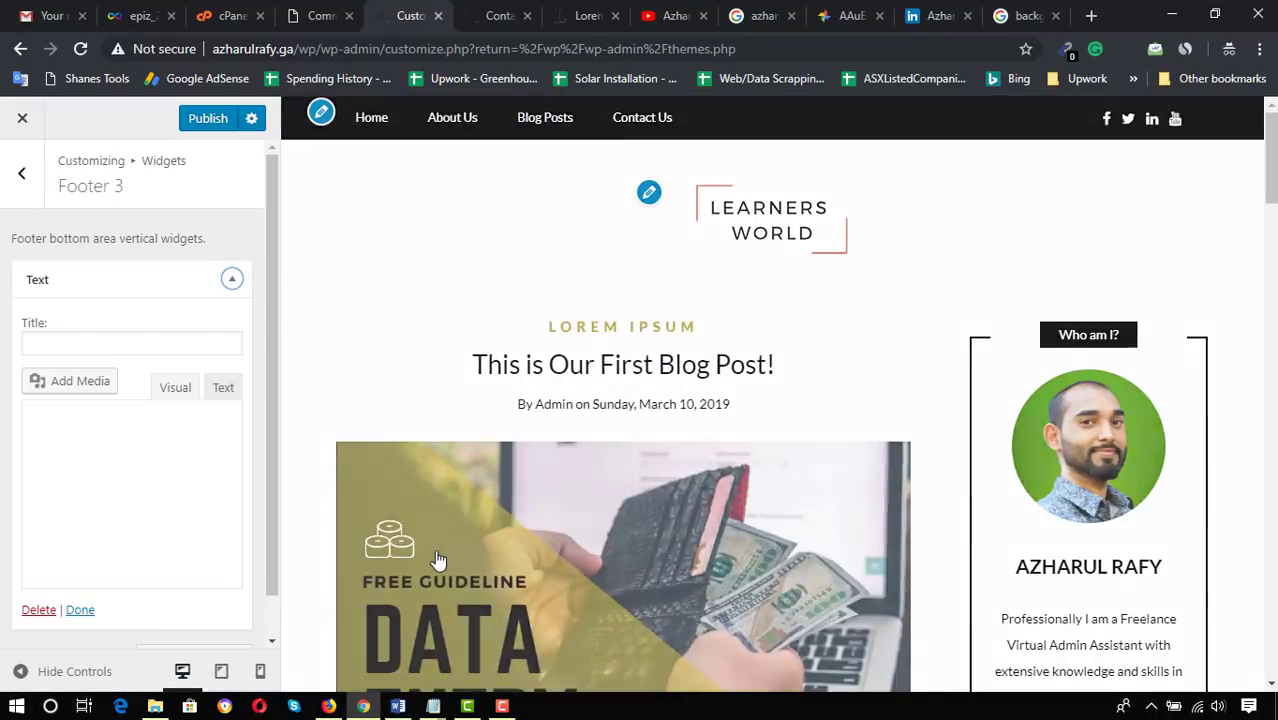
{"action": "left_click", "coordinate": [98, 342]}
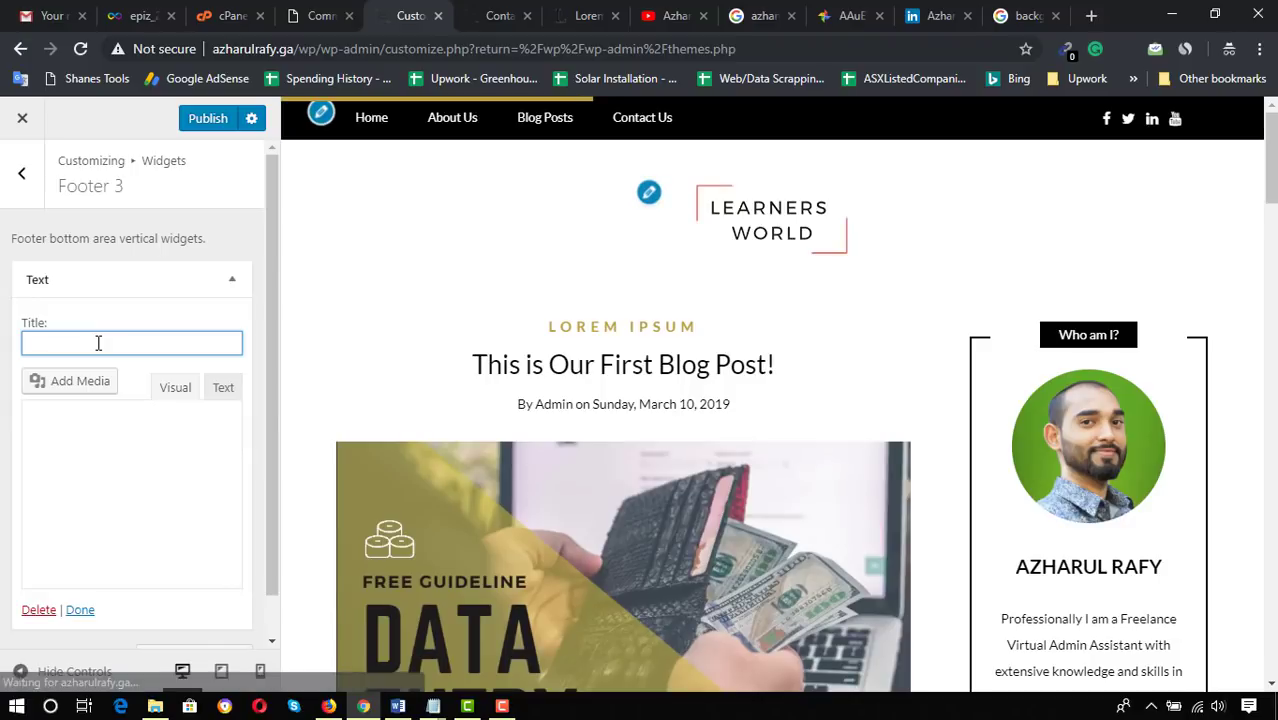
{"action": "type", "text": "Text"}
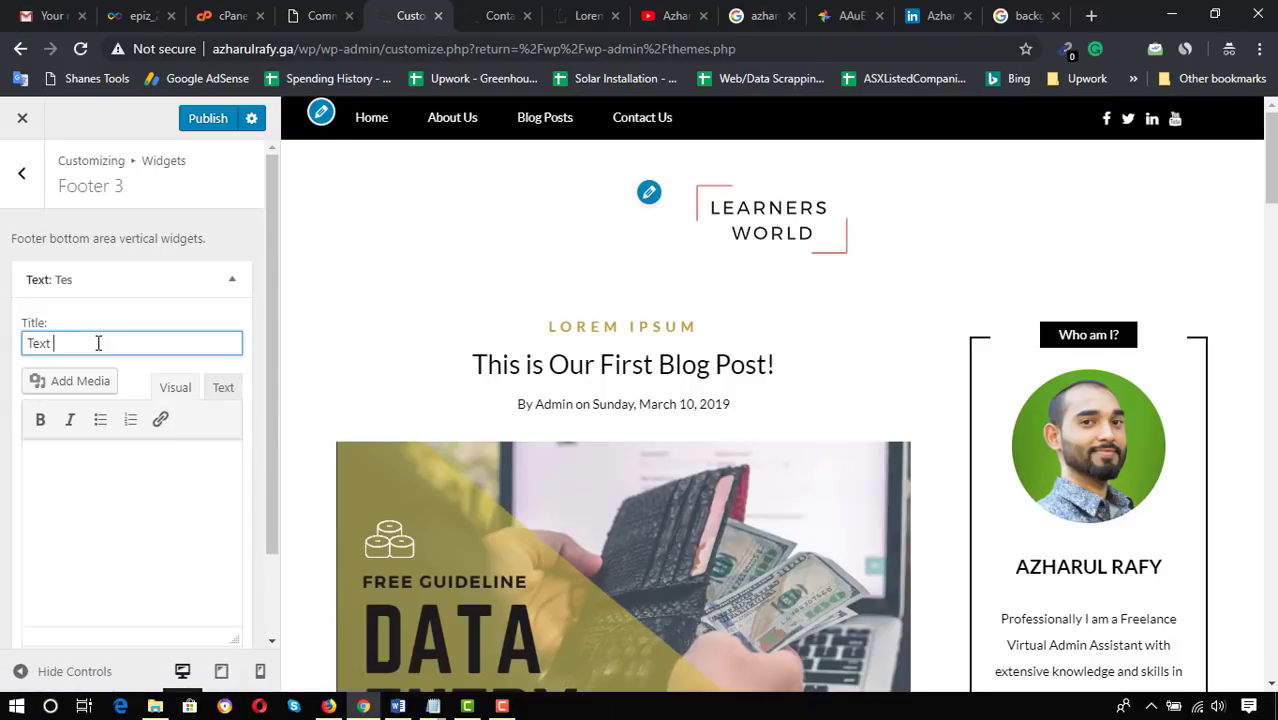
{"action": "type", "text": " Example"}
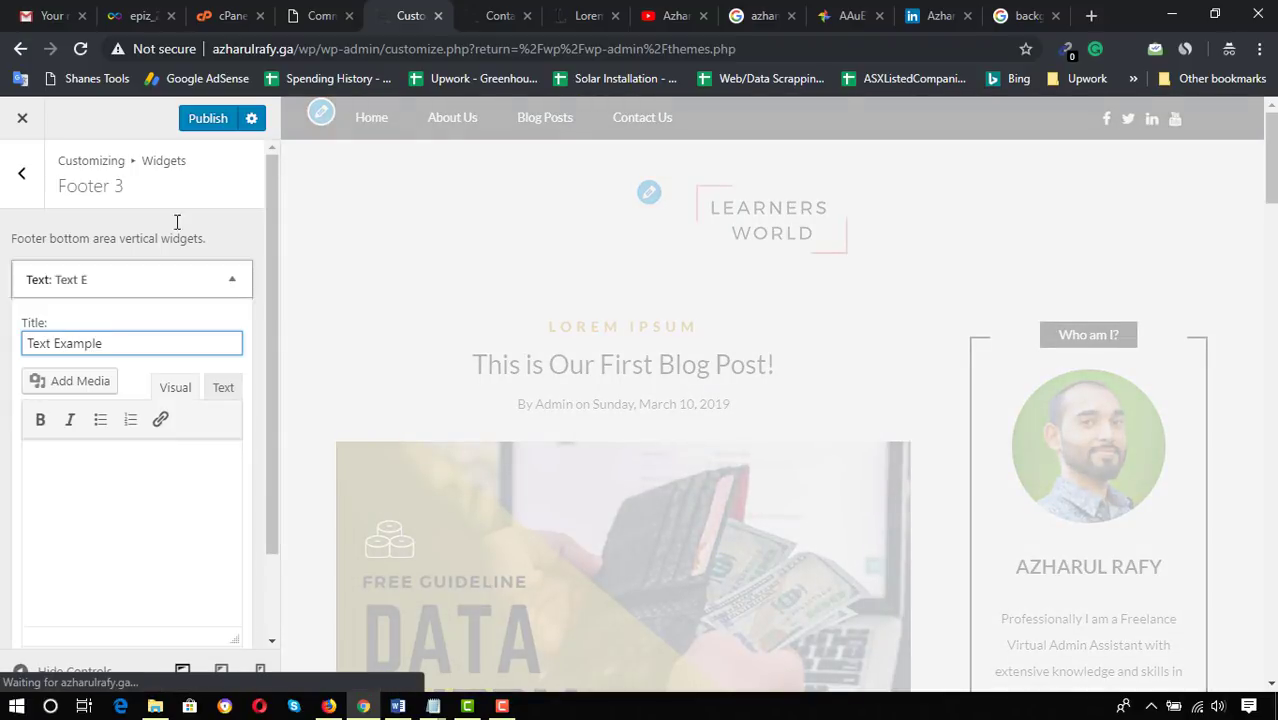
Select the 'The standard chunk' paragraph on the Lorem Ipsum page.
{"action": "left_click", "coordinate": [765, 14]}
{"action": "left_click", "coordinate": [1020, 14]}
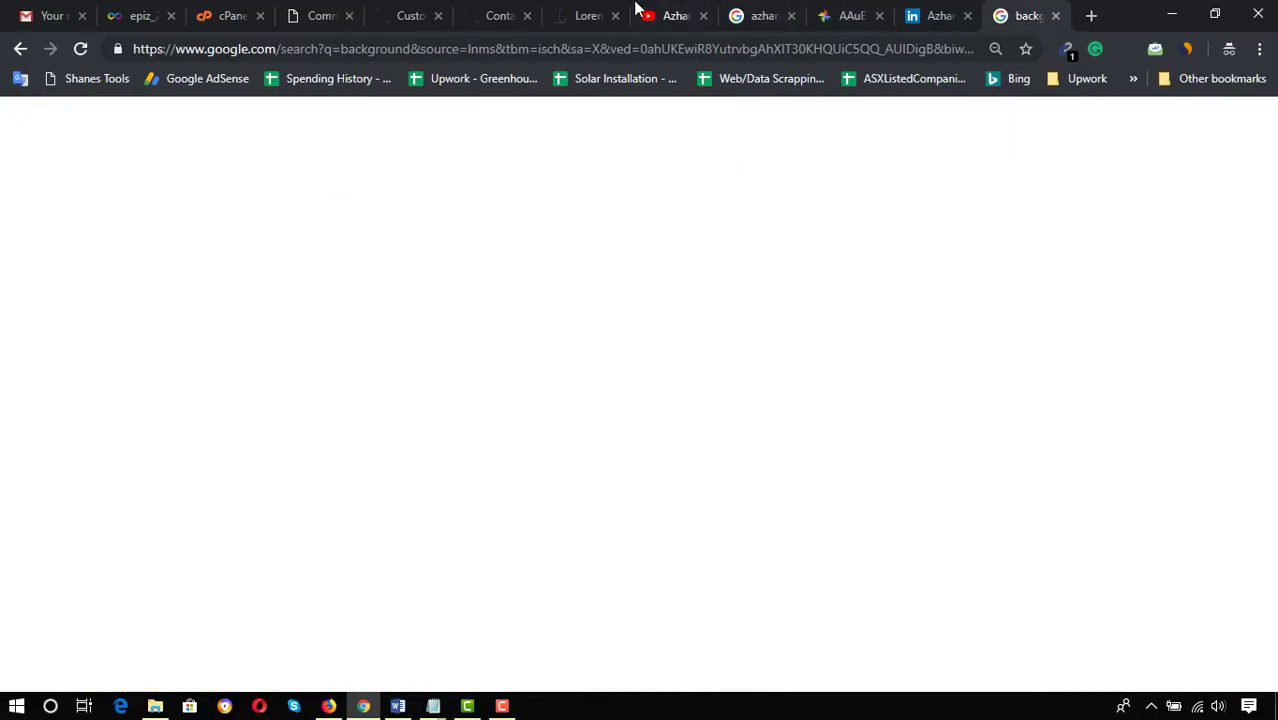
{"action": "left_click", "coordinate": [662, 14]}
{"action": "left_click", "coordinate": [590, 12]}
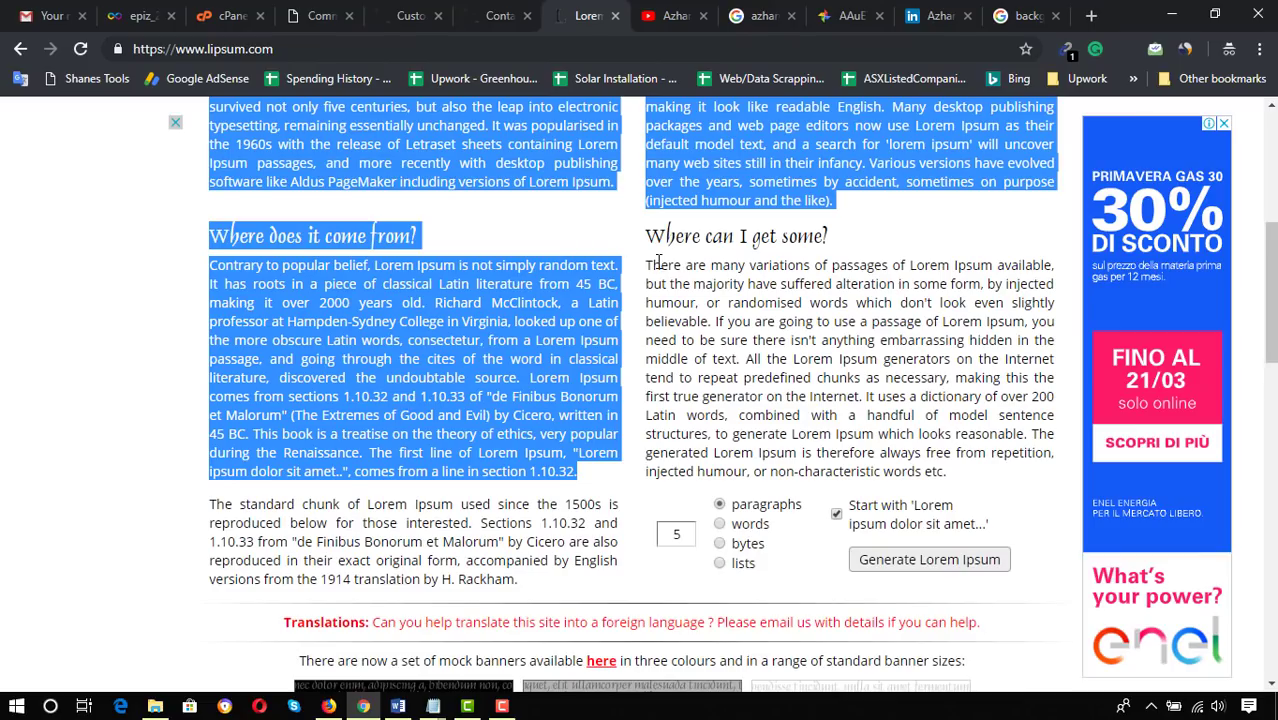
{"action": "left_click", "coordinate": [243, 508]}
{"action": "double_click", "coordinate": [243, 508]}
{"action": "left_click_drag", "start_coordinate": [210, 504], "coordinate": [510, 575]}
Paste the Lorem Ipsum paragraph into the Text Example widget's body.
{"action": "left_click", "coordinate": [265, 10]}
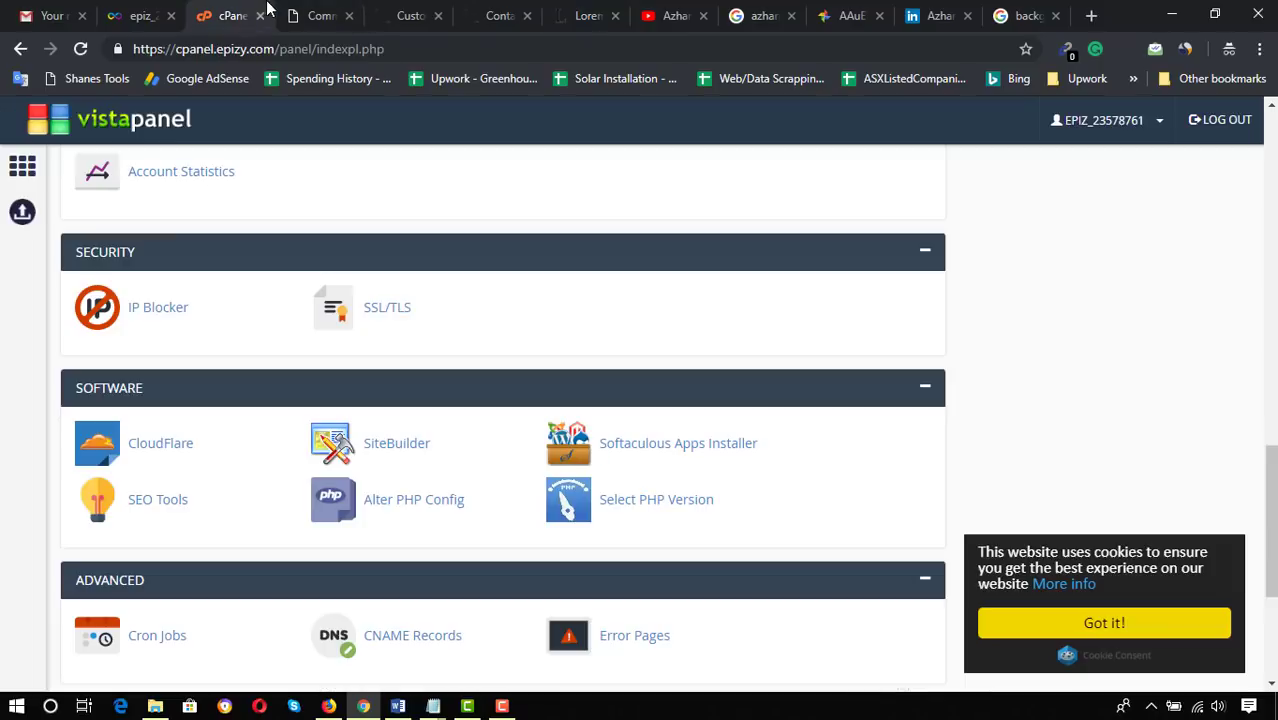
{"action": "left_click", "coordinate": [307, 10]}
{"action": "left_click", "coordinate": [406, 12]}
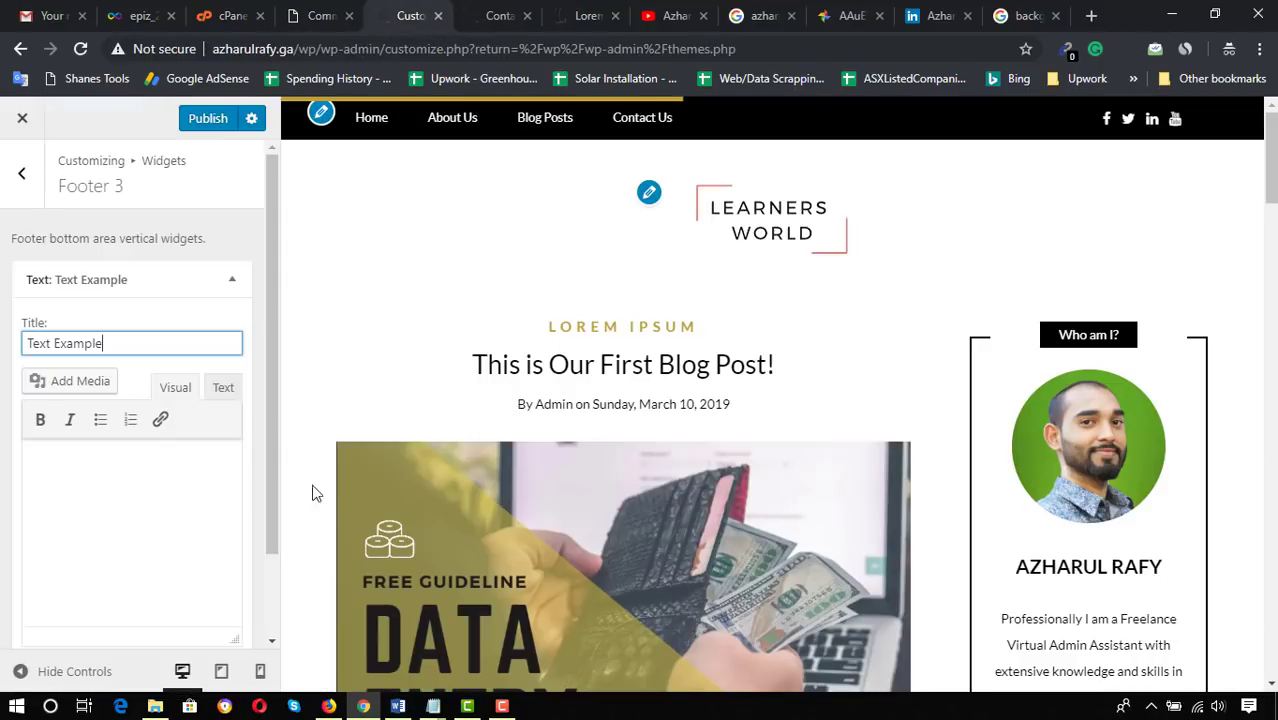
{"action": "left_click", "coordinate": [125, 520]}
{"action": "key", "text": "ctrl+v"}
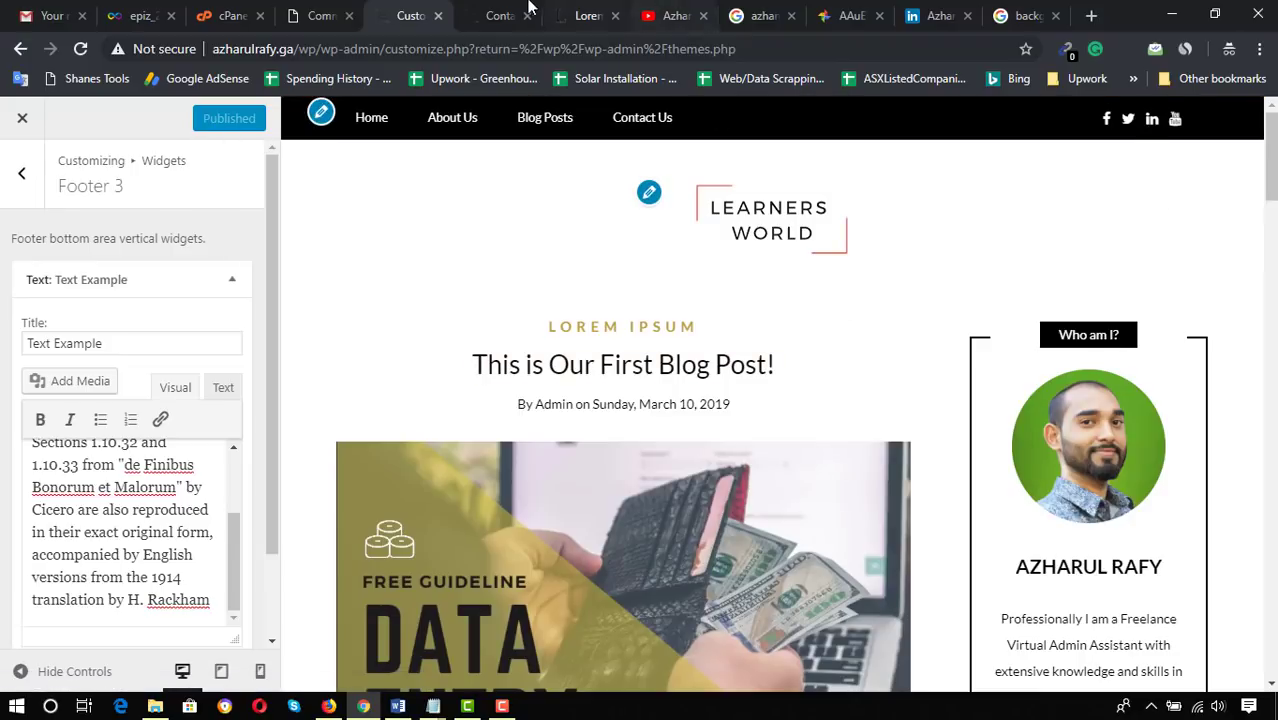
{"action": "left_click", "coordinate": [497, 15]}
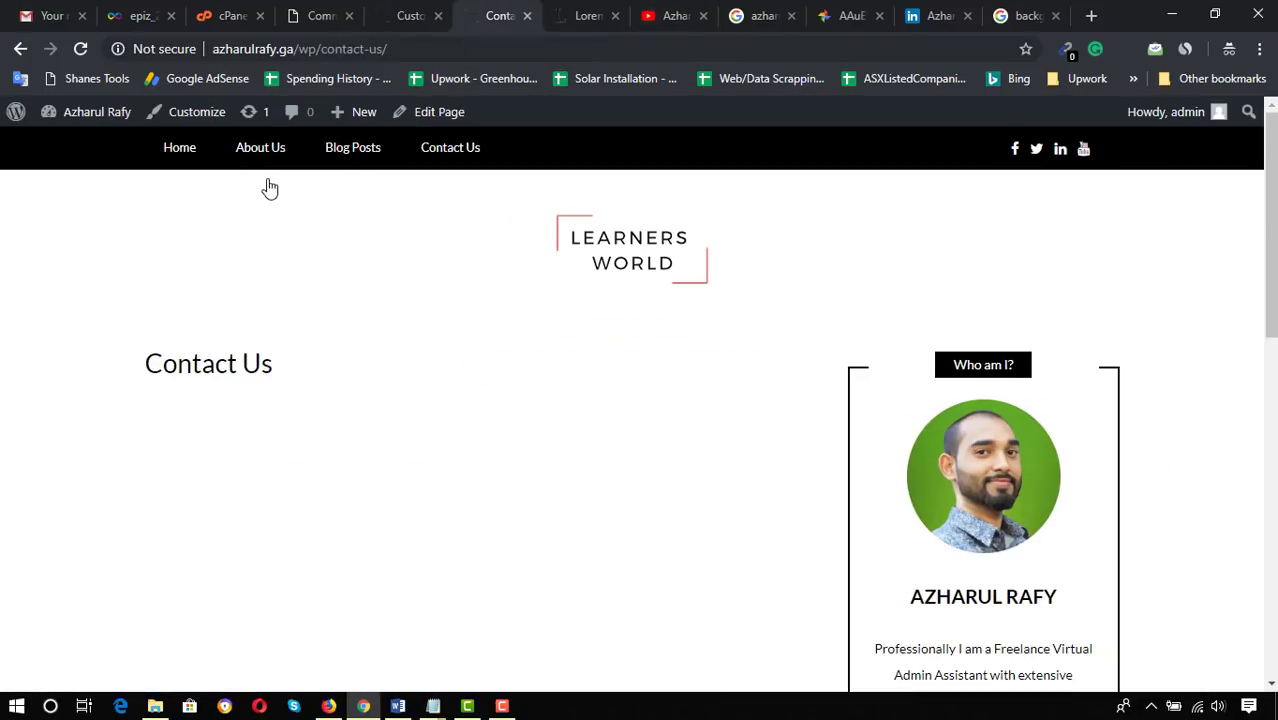
Reload the live Contact Us page and scroll to its footer to find the Text Example widget.
{"action": "left_click", "coordinate": [79, 55]}
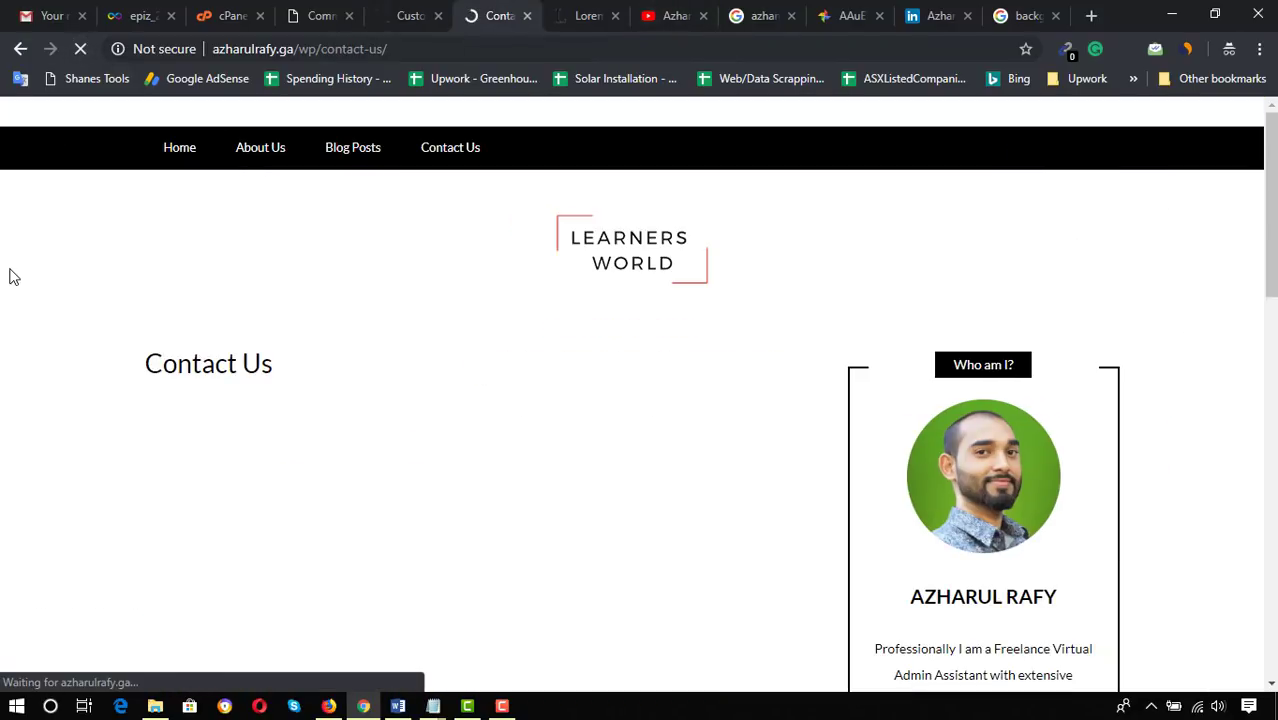
{"action": "scroll", "coordinate": [15, 316], "scroll_direction": "down", "scroll_amount": 6}
{"action": "scroll", "coordinate": [20, 320], "scroll_direction": "down", "scroll_amount": 5}
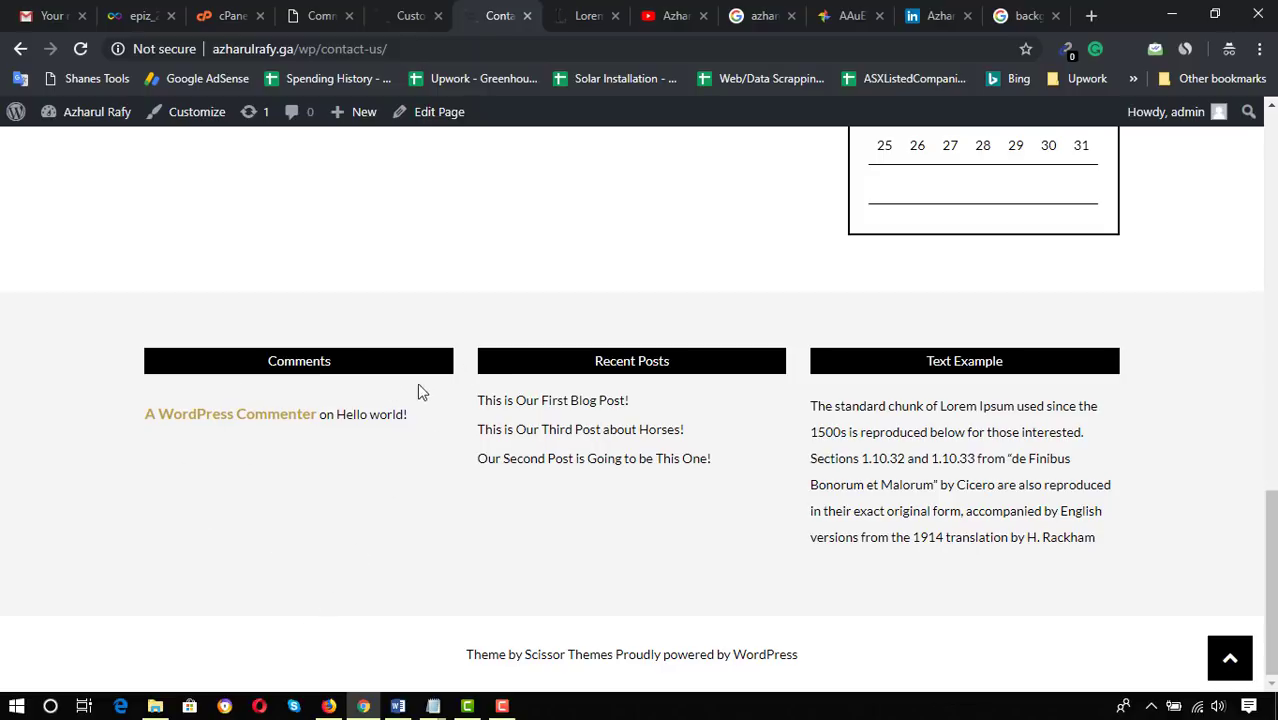
{"action": "scroll", "coordinate": [838, 560], "scroll_direction": "up", "scroll_amount": 5}
{"action": "scroll", "coordinate": [740, 520], "scroll_direction": "down", "scroll_amount": 5}
{"action": "scroll", "coordinate": [743, 514], "scroll_direction": "up", "scroll_amount": 10}
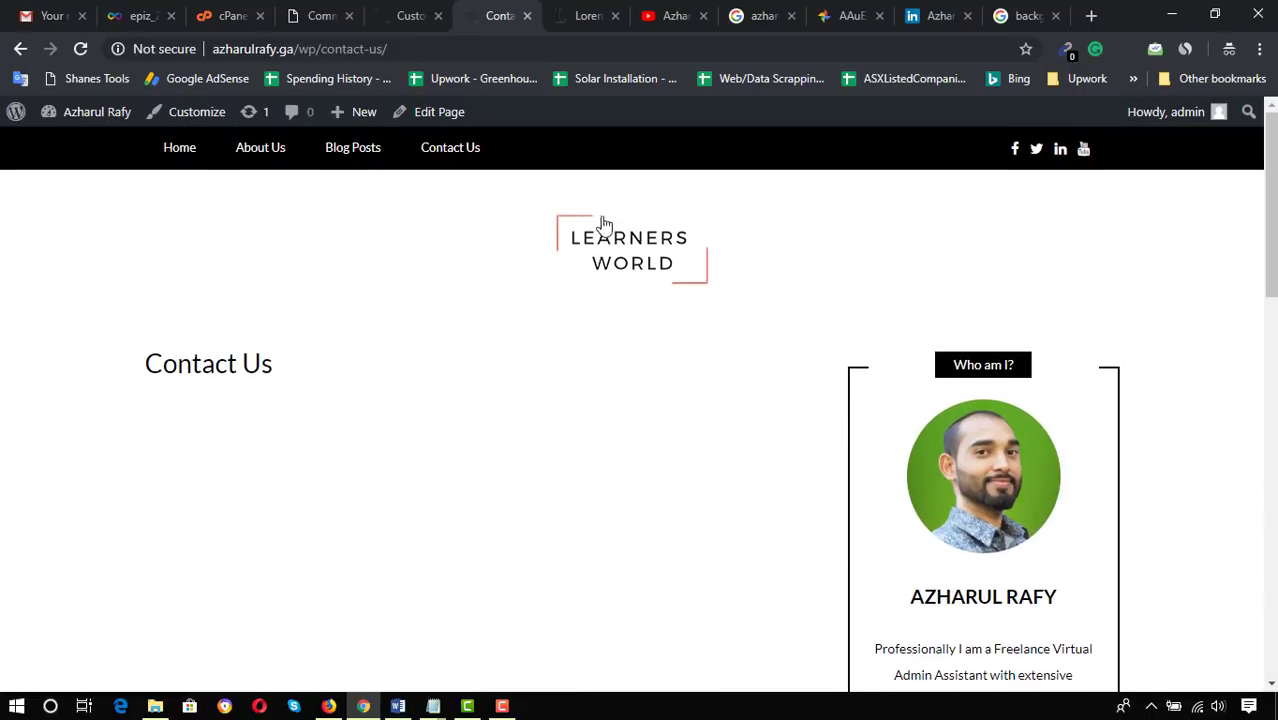
{"action": "left_click", "coordinate": [588, 15]}
{"action": "left_click", "coordinate": [410, 15]}
{"action": "left_click", "coordinate": [500, 15]}
{"action": "scroll", "coordinate": [600, 480], "scroll_direction": "down", "scroll_amount": 6}
{"action": "scroll", "coordinate": [539, 377], "scroll_direction": "up", "scroll_amount": 6}
Browse the site's home page posts, then return to the Customizer.
{"action": "left_click", "coordinate": [172, 160]}
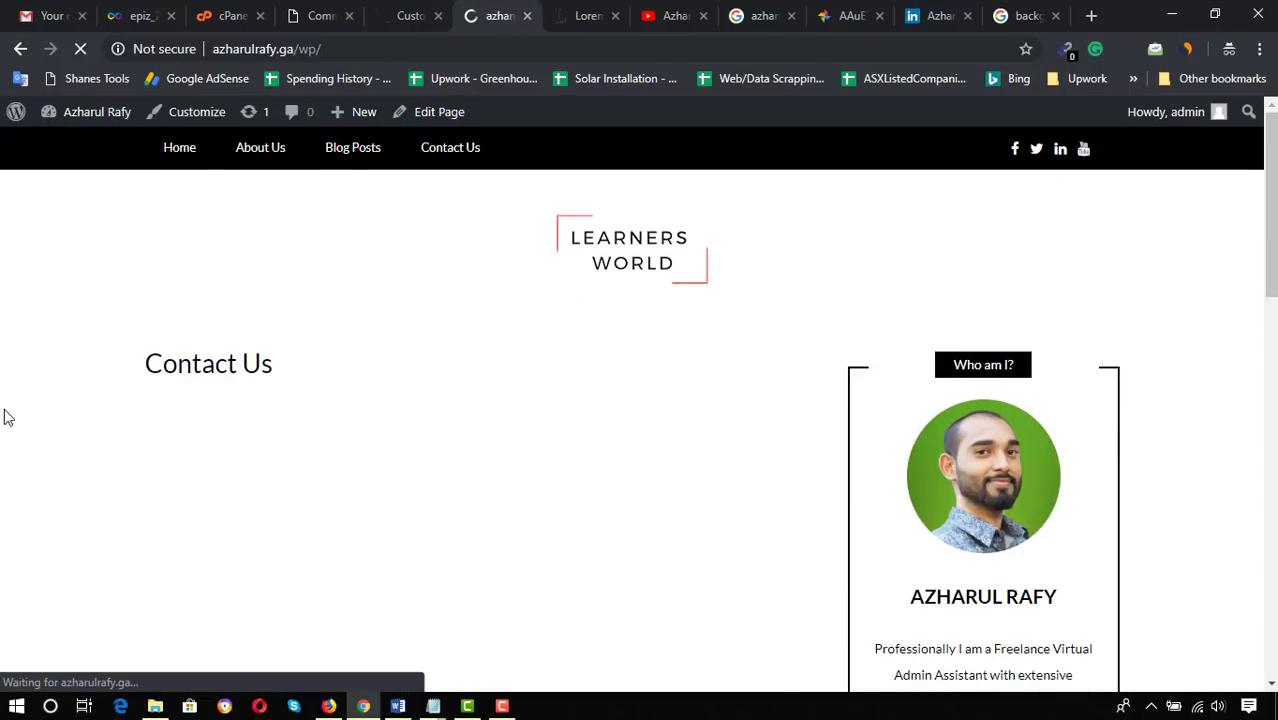
{"action": "scroll", "coordinate": [640, 400], "scroll_direction": "down", "scroll_amount": 15}
{"action": "scroll", "coordinate": [640, 400], "scroll_direction": "down", "scroll_amount": 13}
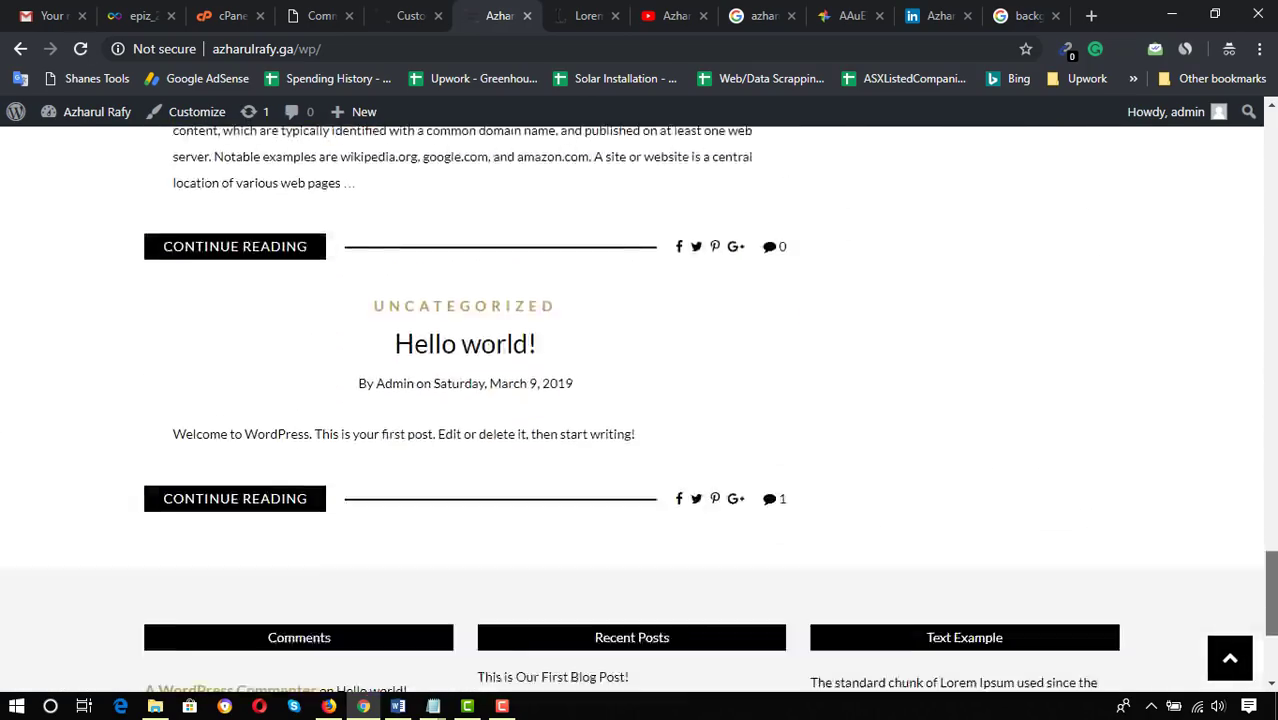
{"action": "scroll", "coordinate": [640, 400], "scroll_direction": "up", "scroll_amount": 15}
{"action": "scroll", "coordinate": [36, 507], "scroll_direction": "up", "scroll_amount": 15}
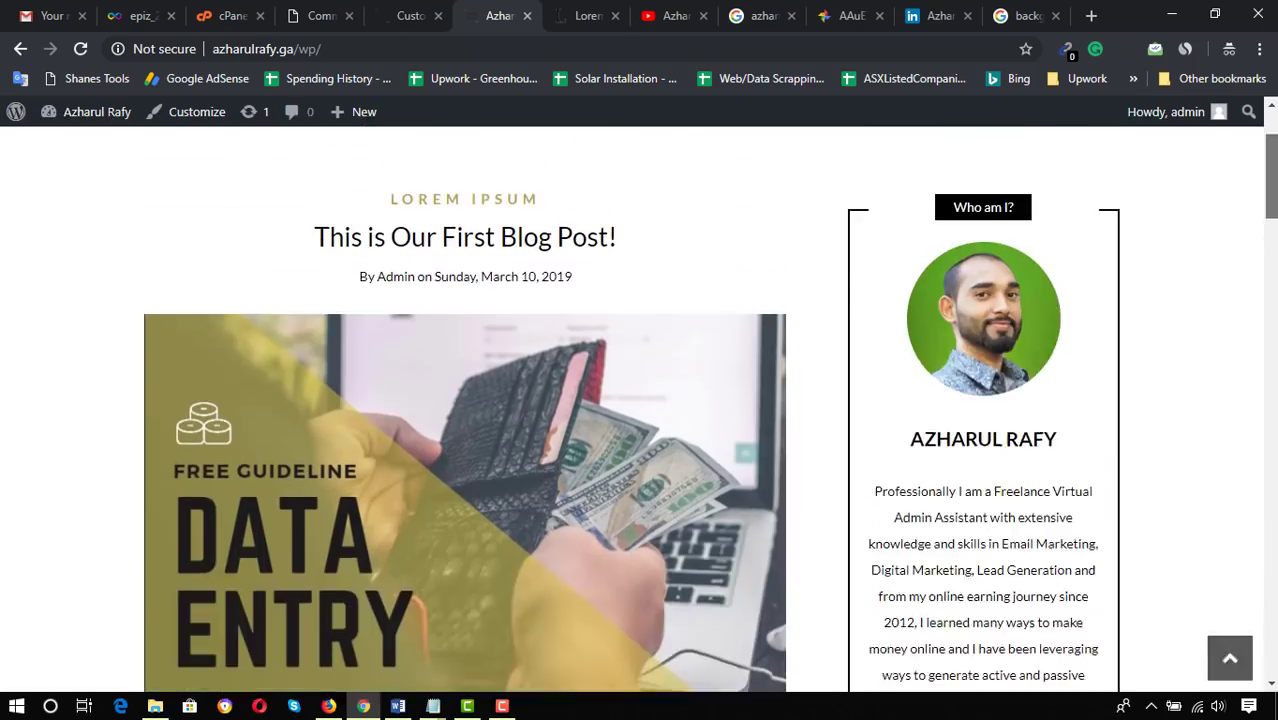
{"action": "scroll", "coordinate": [36, 507], "scroll_direction": "down", "scroll_amount": 8}
{"action": "scroll", "coordinate": [36, 507], "scroll_direction": "down", "scroll_amount": 20}
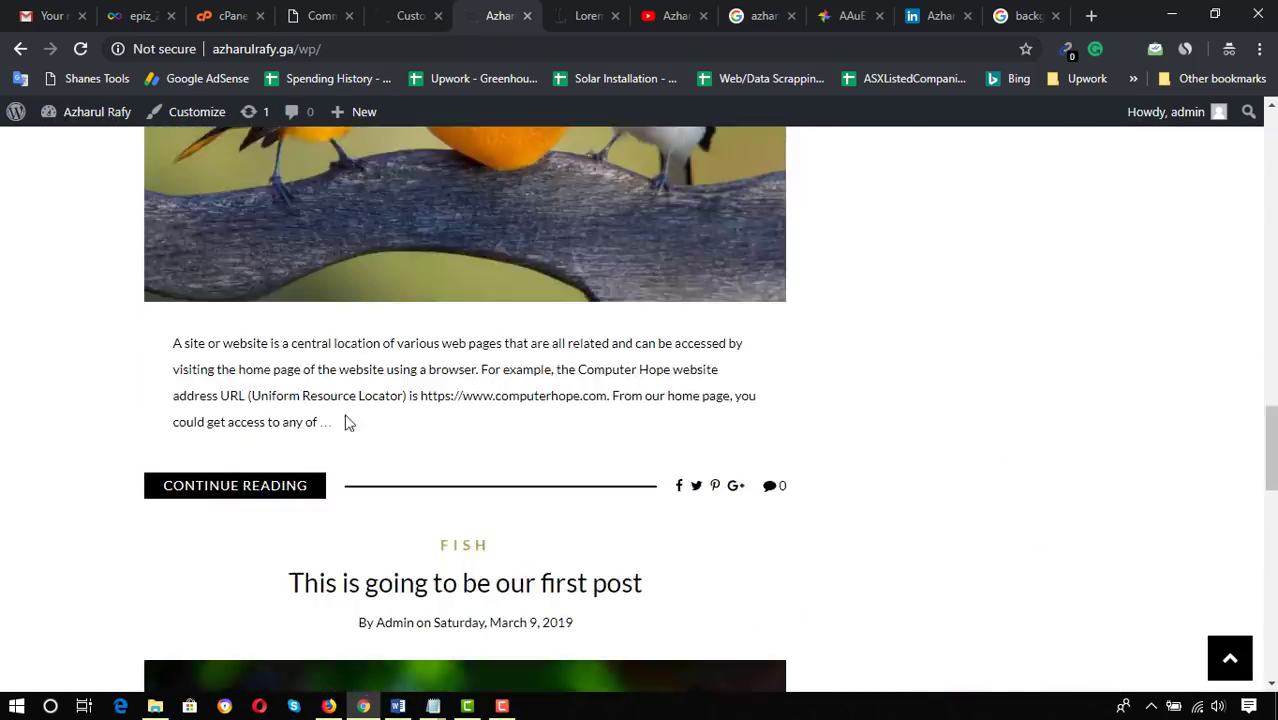
{"action": "scroll", "coordinate": [107, 527], "scroll_direction": "up", "scroll_amount": 8}
{"action": "scroll", "coordinate": [131, 500], "scroll_direction": "up", "scroll_amount": 10}
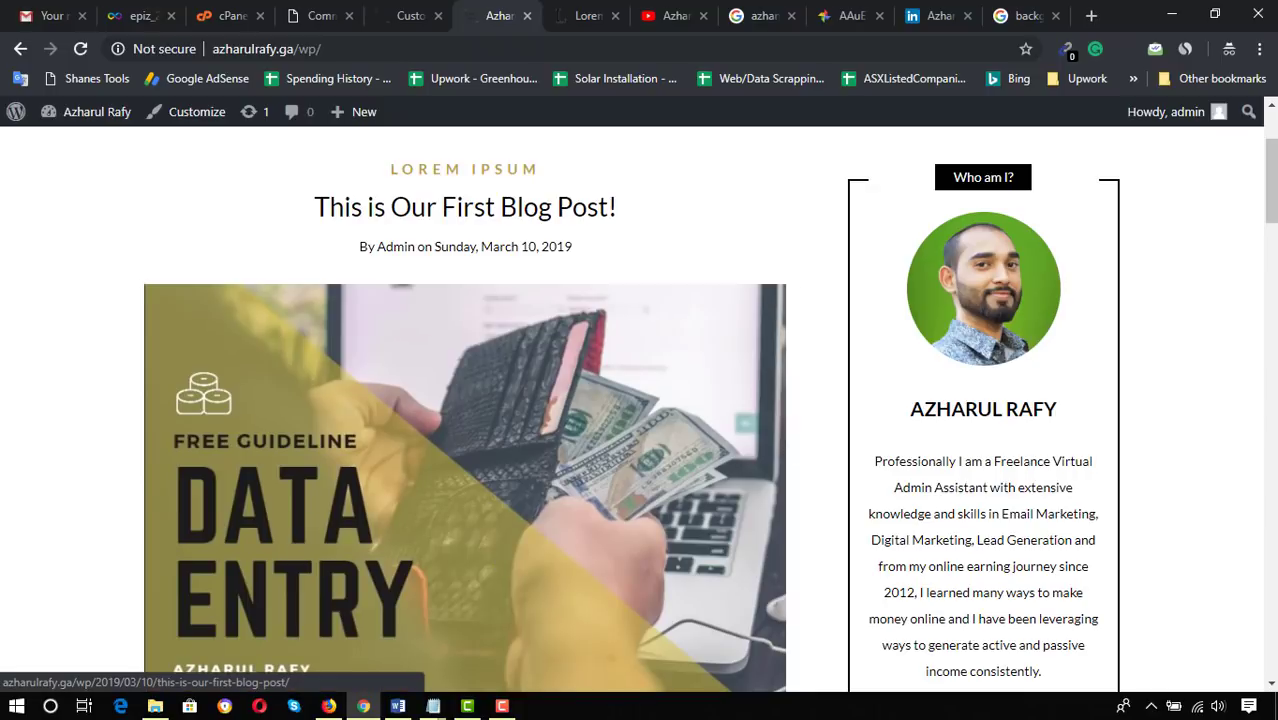
{"action": "scroll", "coordinate": [330, 353], "scroll_direction": "up", "scroll_amount": 2}
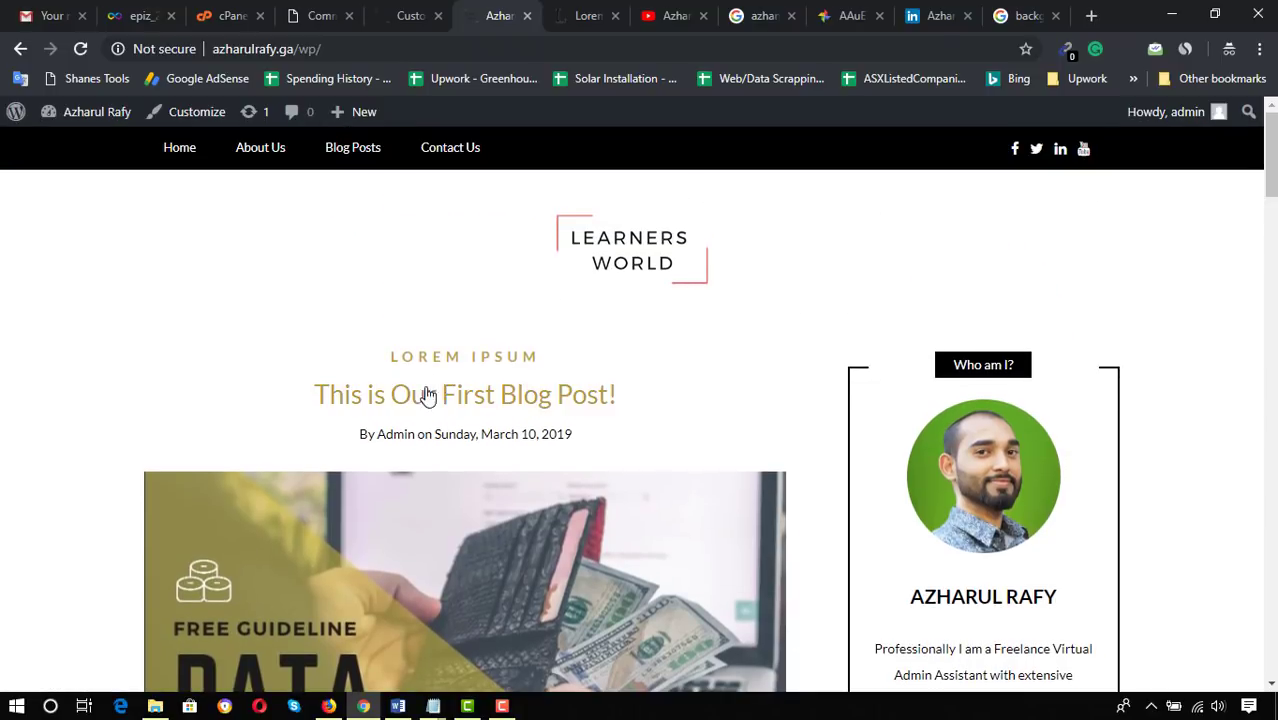
{"action": "scroll", "coordinate": [20, 340], "scroll_direction": "down", "scroll_amount": 15}
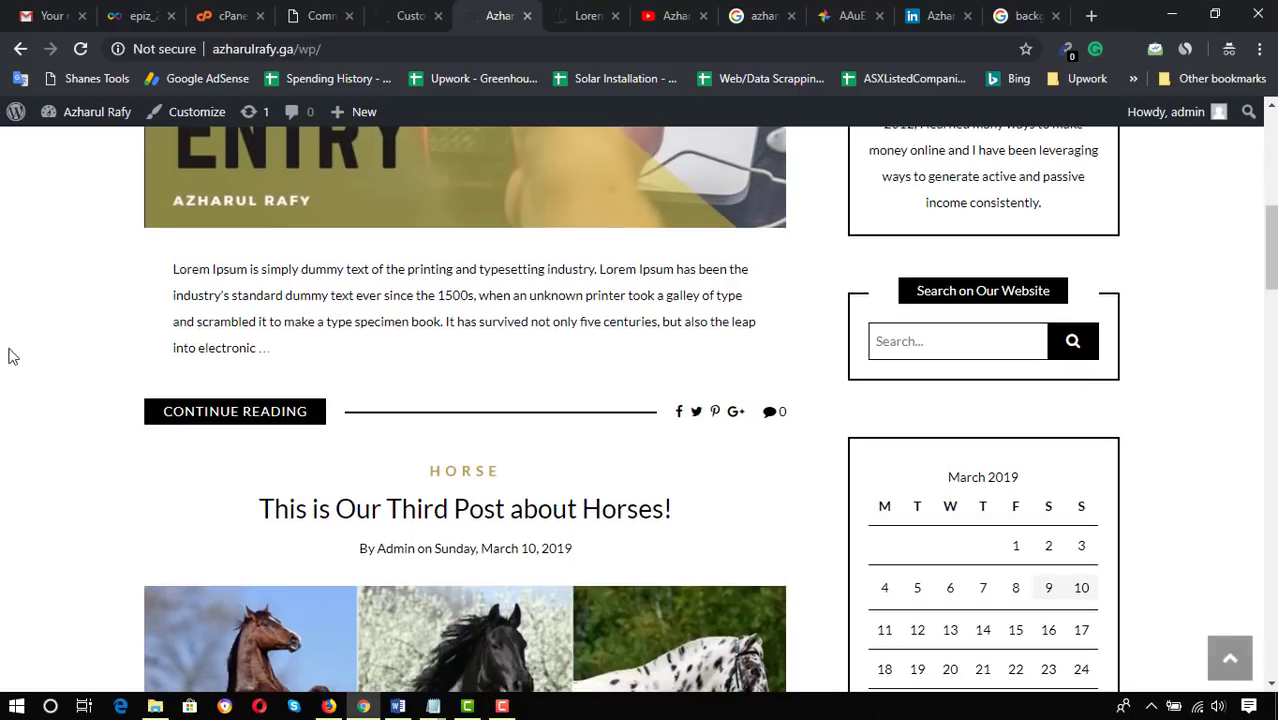
{"action": "scroll", "coordinate": [479, 305], "scroll_direction": "up", "scroll_amount": 15}
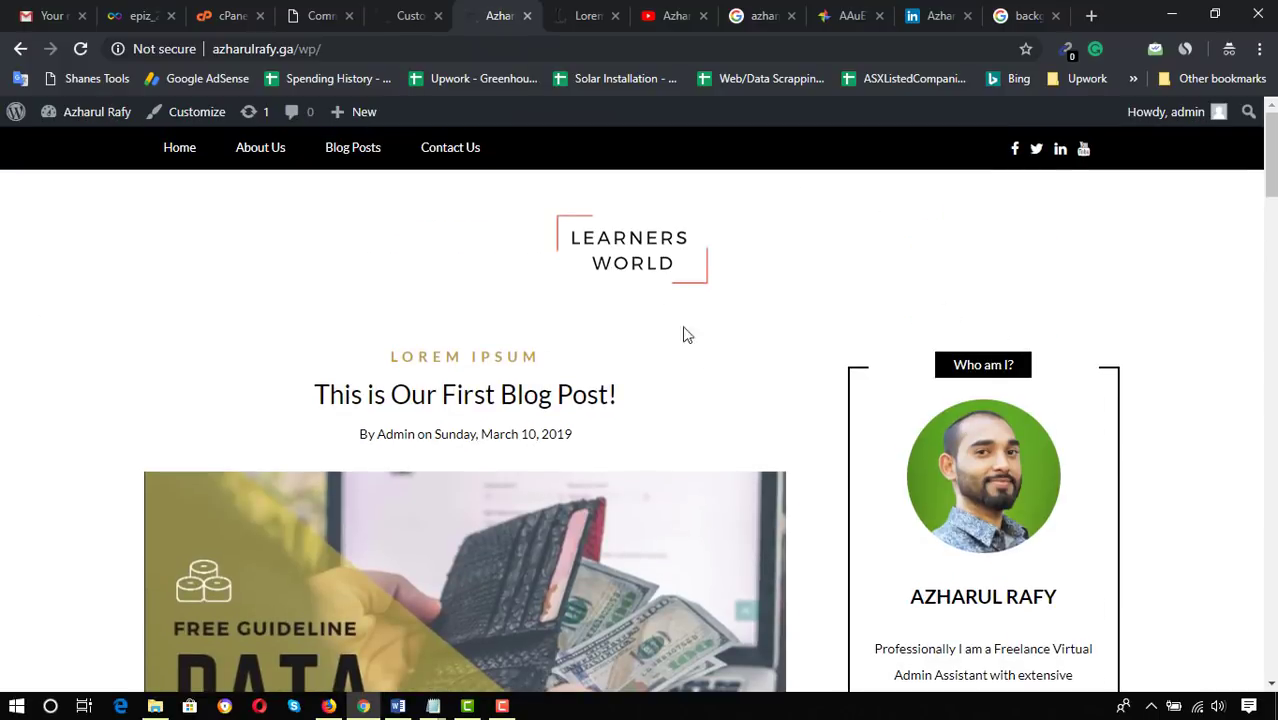
{"action": "left_click", "coordinate": [405, 10]}
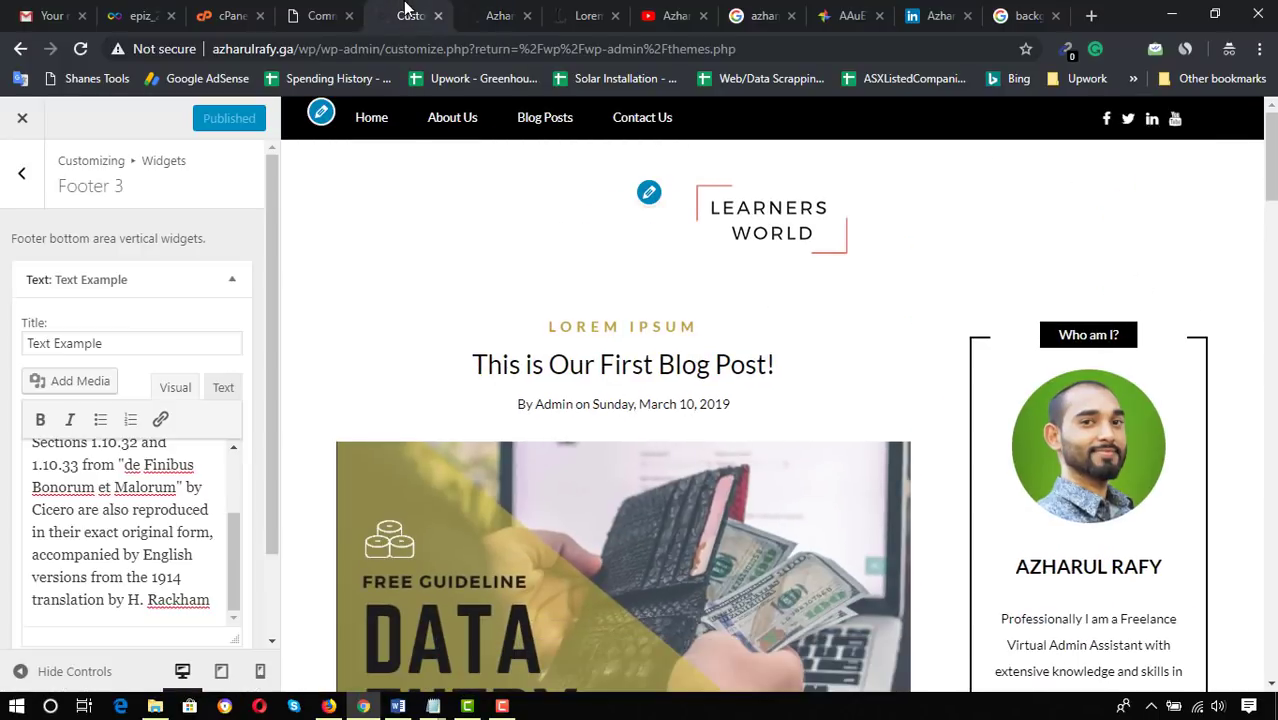
Back out to the main Customizer sections and open Homepage Settings.
{"action": "left_click", "coordinate": [22, 174]}
{"action": "left_click", "coordinate": [33, 195]}
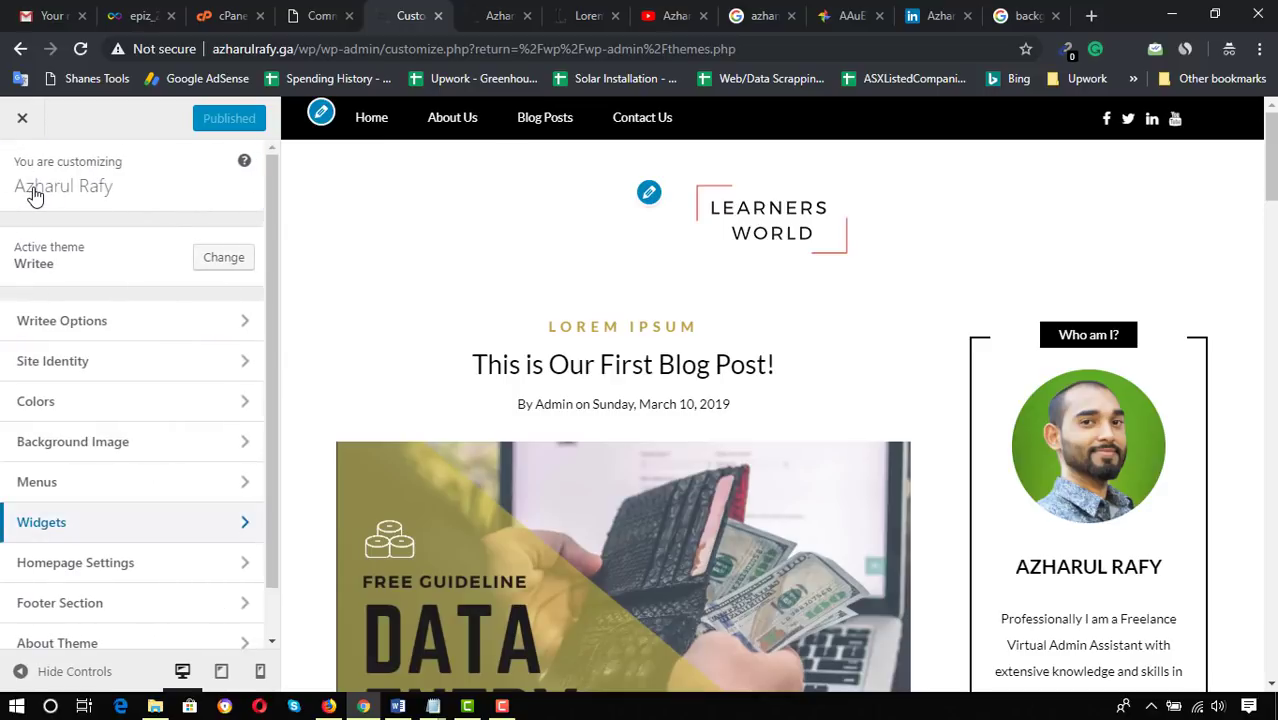
{"action": "scroll", "coordinate": [137, 470], "scroll_direction": "down", "scroll_amount": 2}
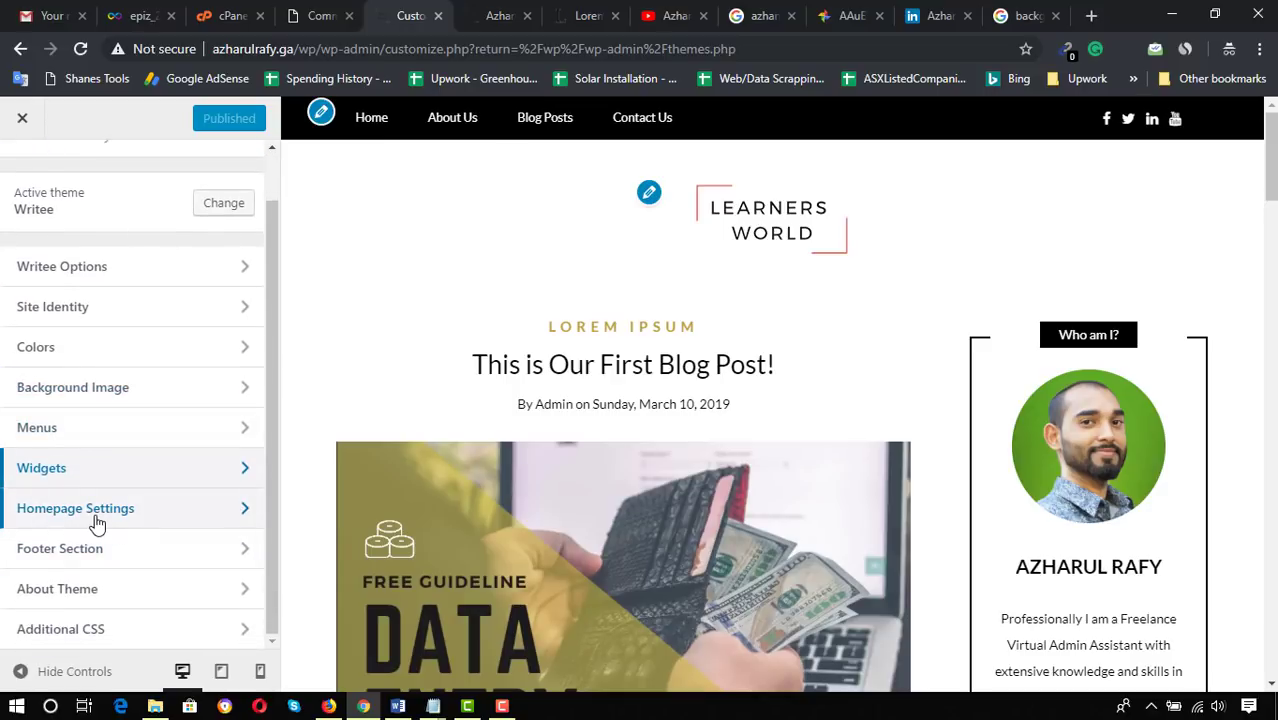
{"action": "left_click", "coordinate": [95, 523]}
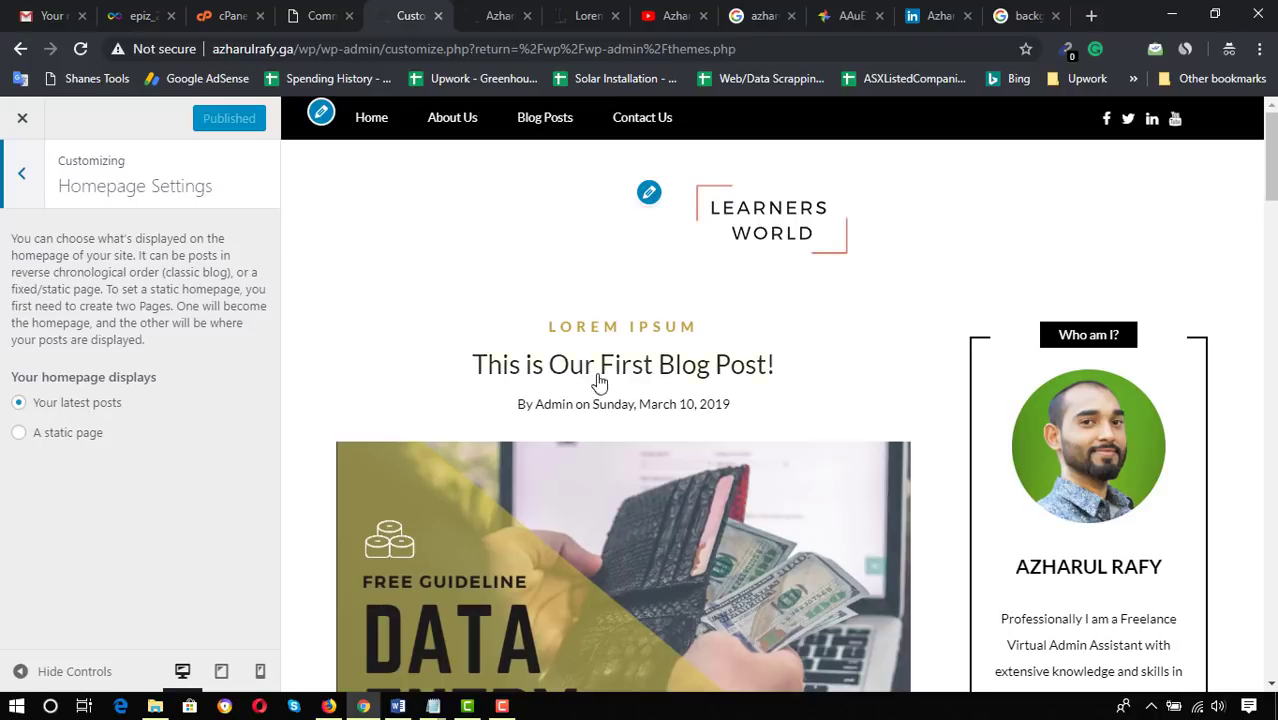
{"action": "scroll", "coordinate": [560, 440], "scroll_direction": "down", "scroll_amount": 20}
{"action": "scroll", "coordinate": [549, 458], "scroll_direction": "down", "scroll_amount": 5}
{"action": "scroll", "coordinate": [549, 450], "scroll_direction": "up", "scroll_amount": 20}
{"action": "scroll", "coordinate": [551, 455], "scroll_direction": "up", "scroll_amount": 5}
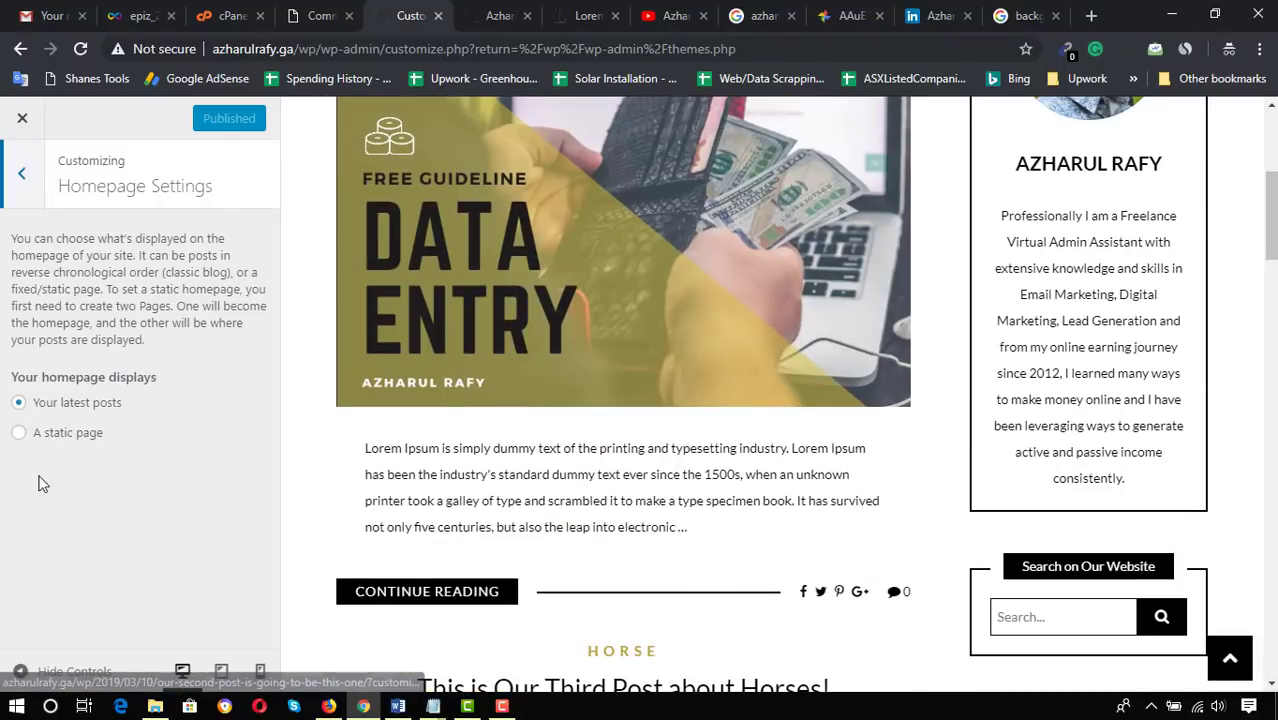
{"action": "scroll", "coordinate": [660, 470], "scroll_direction": "up", "scroll_amount": 4}
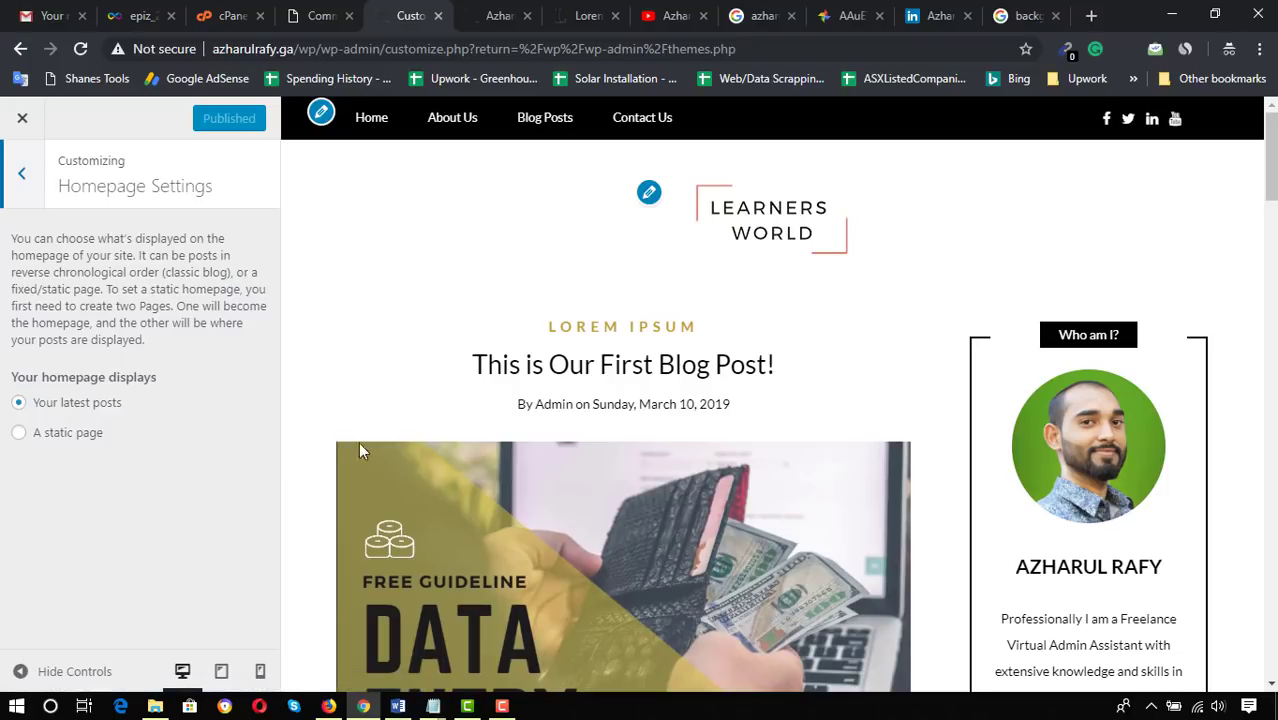
Set the homepage to a static page with About Us as the Homepage.
{"action": "left_click", "coordinate": [60, 437]}
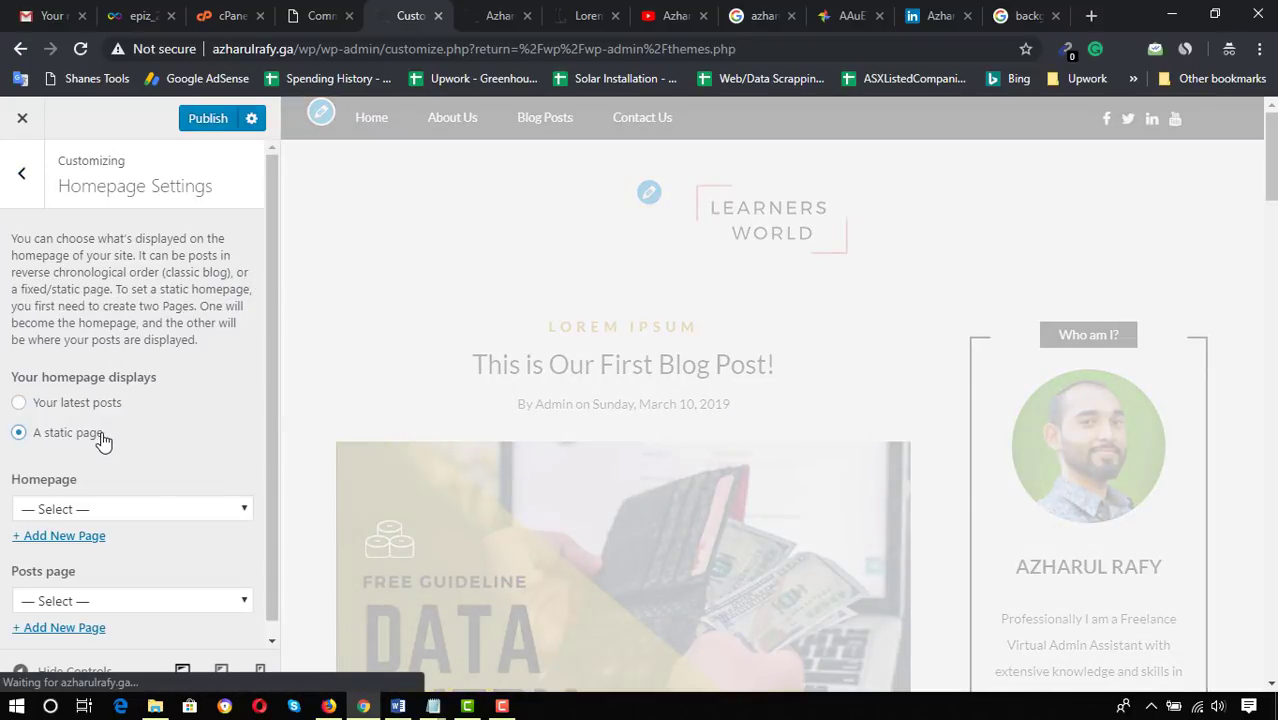
{"action": "scroll", "coordinate": [458, 395], "scroll_direction": "down", "scroll_amount": 2}
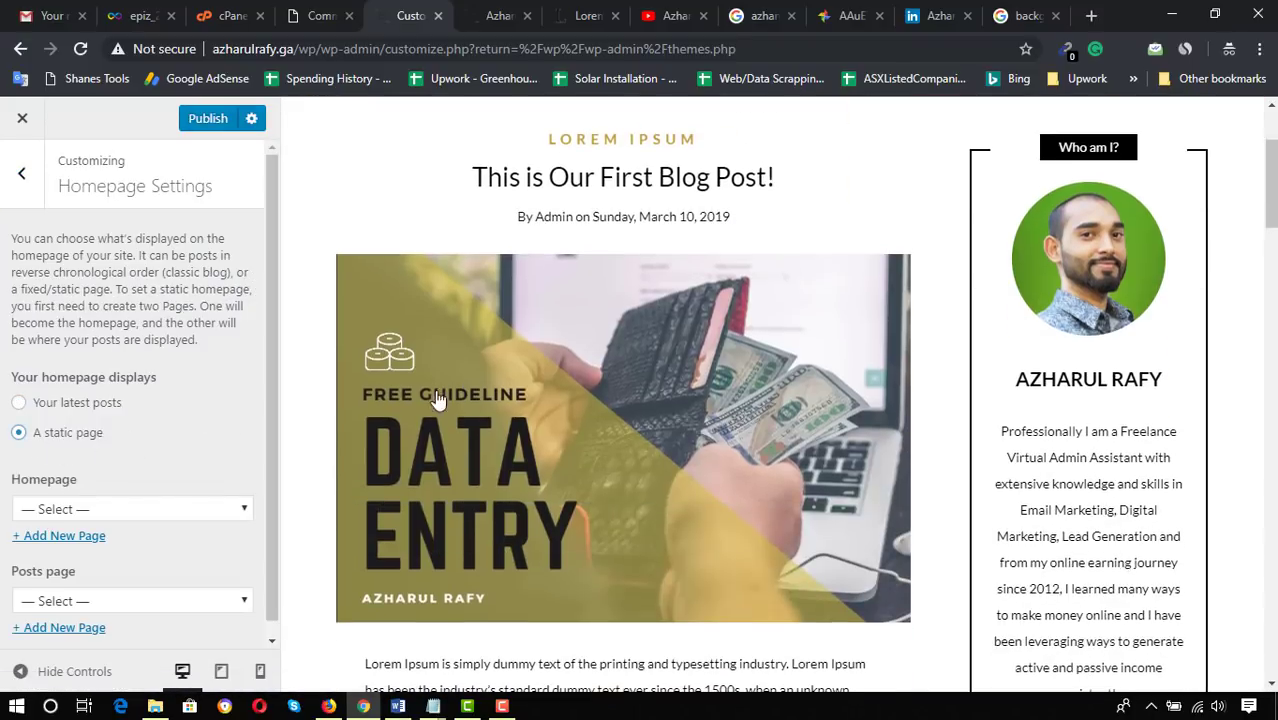
{"action": "scroll", "coordinate": [654, 423], "scroll_direction": "down", "scroll_amount": 15}
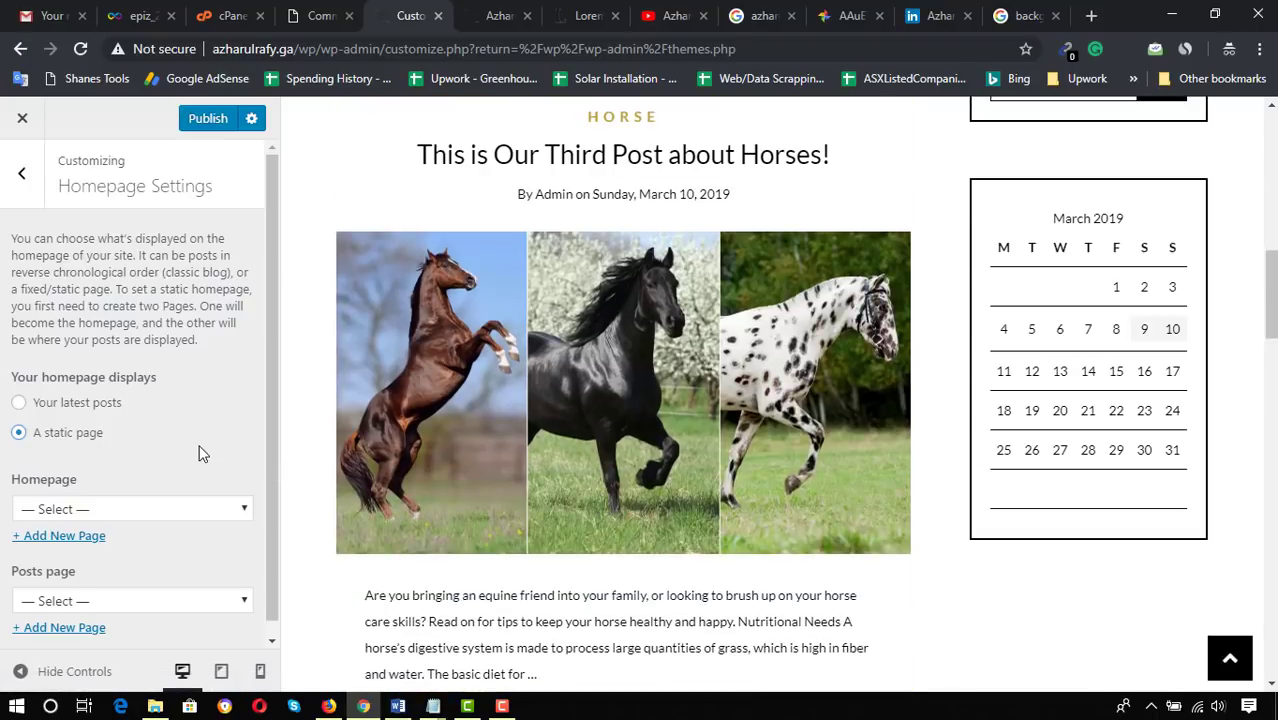
{"action": "scroll", "coordinate": [155, 472], "scroll_direction": "down", "scroll_amount": 1}
{"action": "left_click", "coordinate": [133, 495]}
{"action": "left_click", "coordinate": [239, 350]}
{"action": "left_click", "coordinate": [130, 500]}
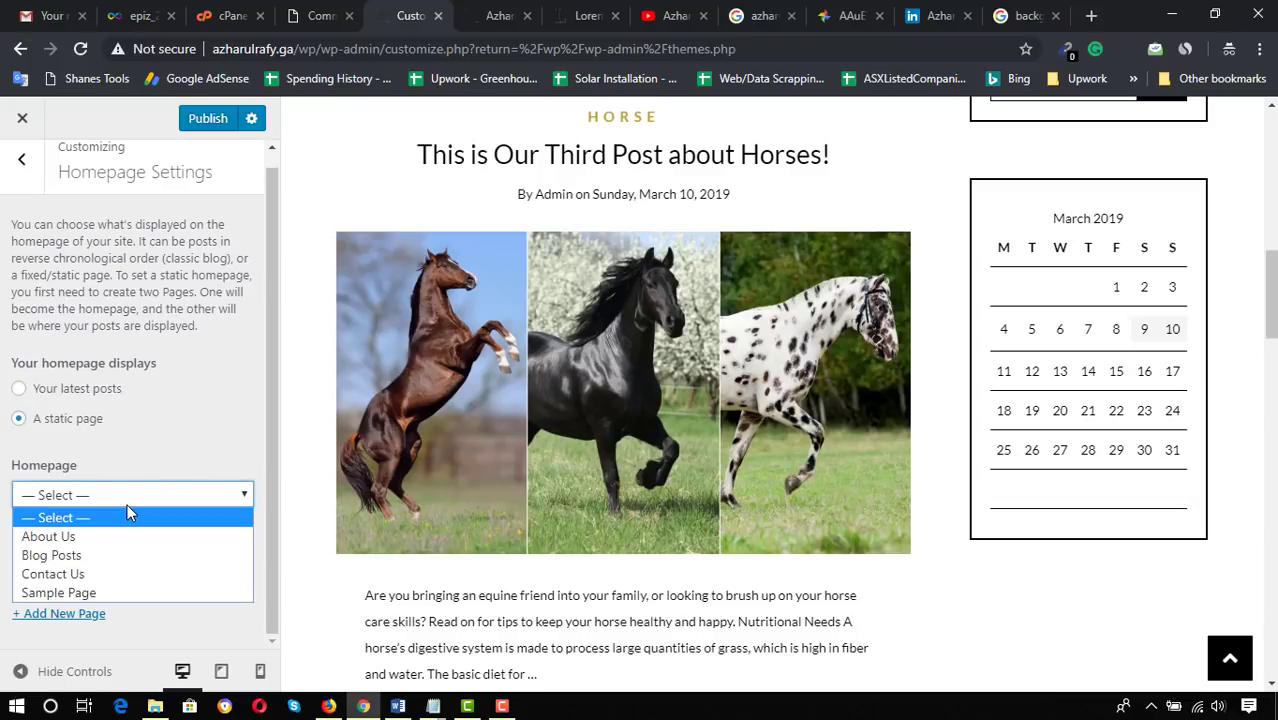
{"action": "left_click", "coordinate": [127, 505]}
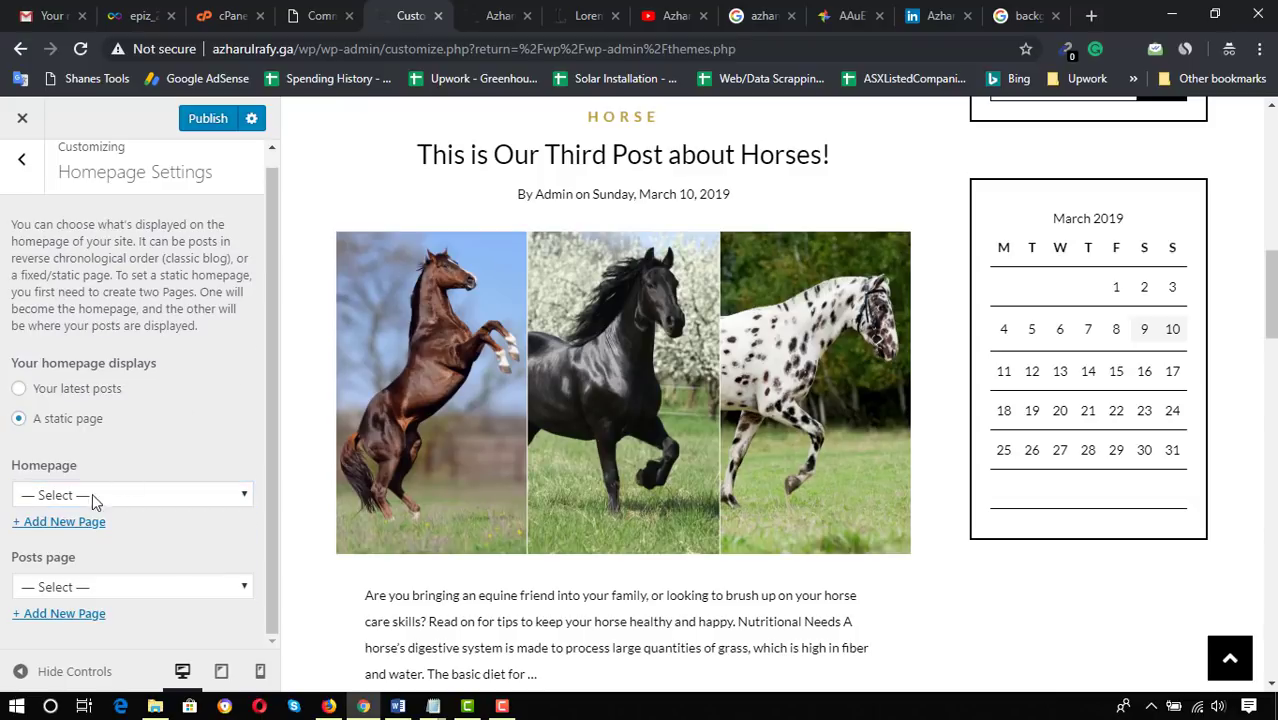
{"action": "left_click", "coordinate": [103, 590]}
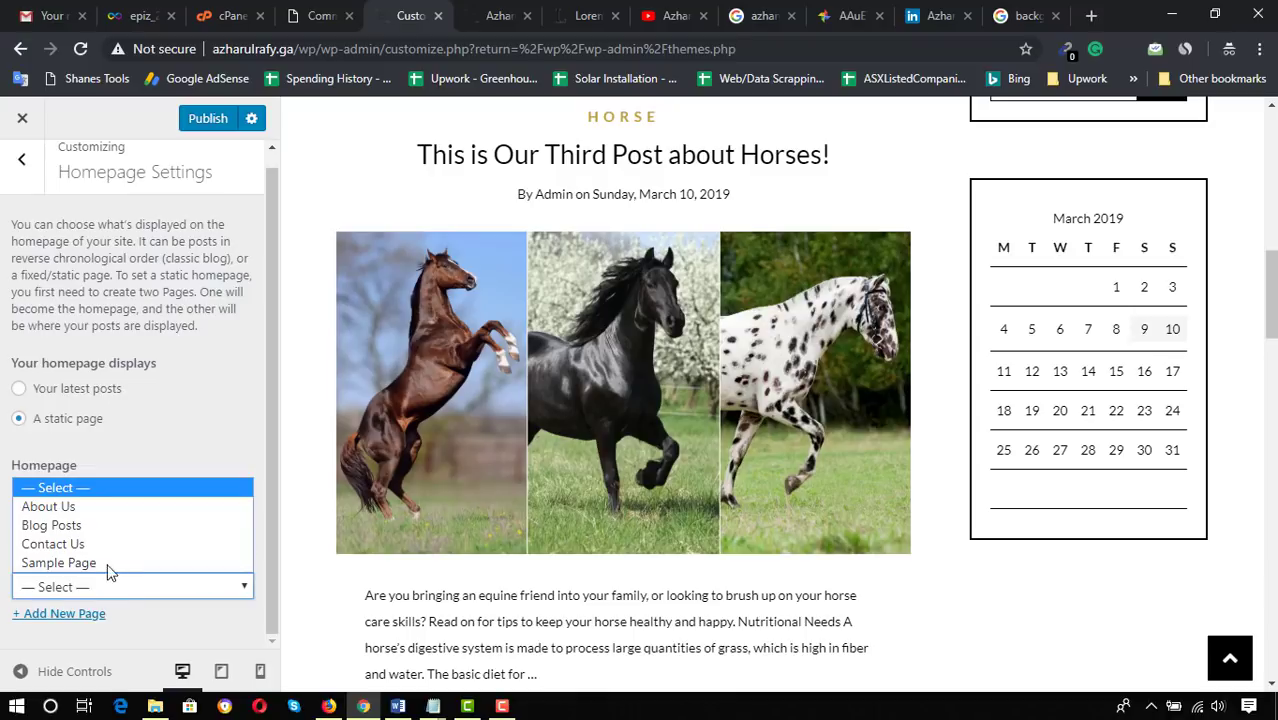
{"action": "left_click", "coordinate": [194, 405]}
{"action": "left_click", "coordinate": [108, 502]}
{"action": "left_click", "coordinate": [92, 536]}
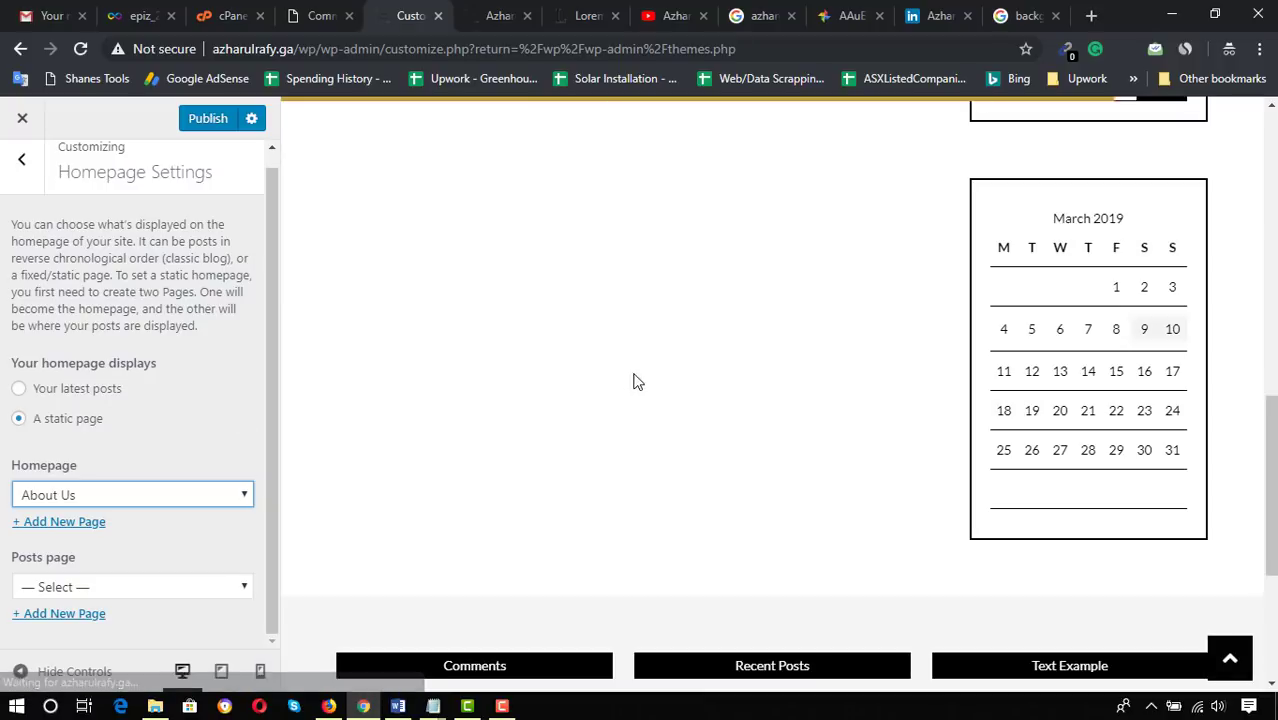
Switch the homepage display back to 'Your latest posts'.
{"action": "scroll", "coordinate": [720, 350], "scroll_direction": "up", "scroll_amount": 4}
{"action": "scroll", "coordinate": [578, 362], "scroll_direction": "down", "scroll_amount": 2}
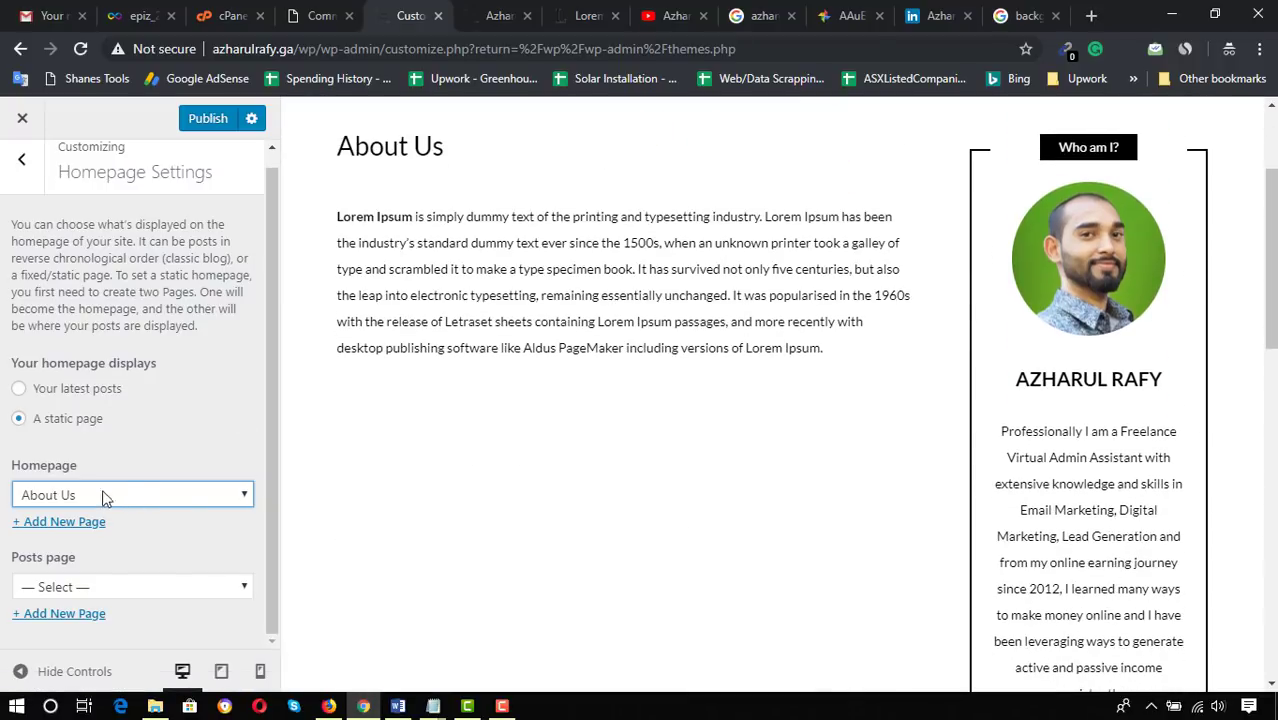
{"action": "scroll", "coordinate": [446, 472], "scroll_direction": "up", "scroll_amount": 2}
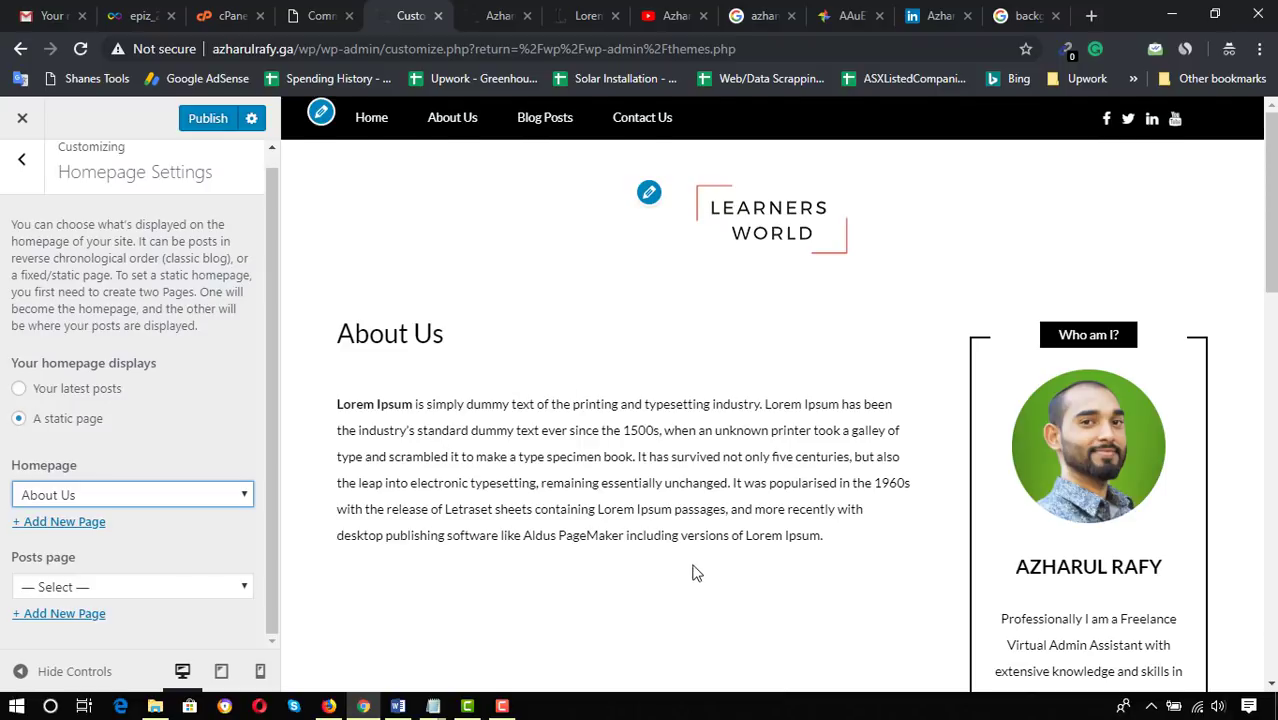
{"action": "scroll", "coordinate": [696, 565], "scroll_direction": "down", "scroll_amount": 12}
{"action": "scroll", "coordinate": [645, 434], "scroll_direction": "up", "scroll_amount": 9}
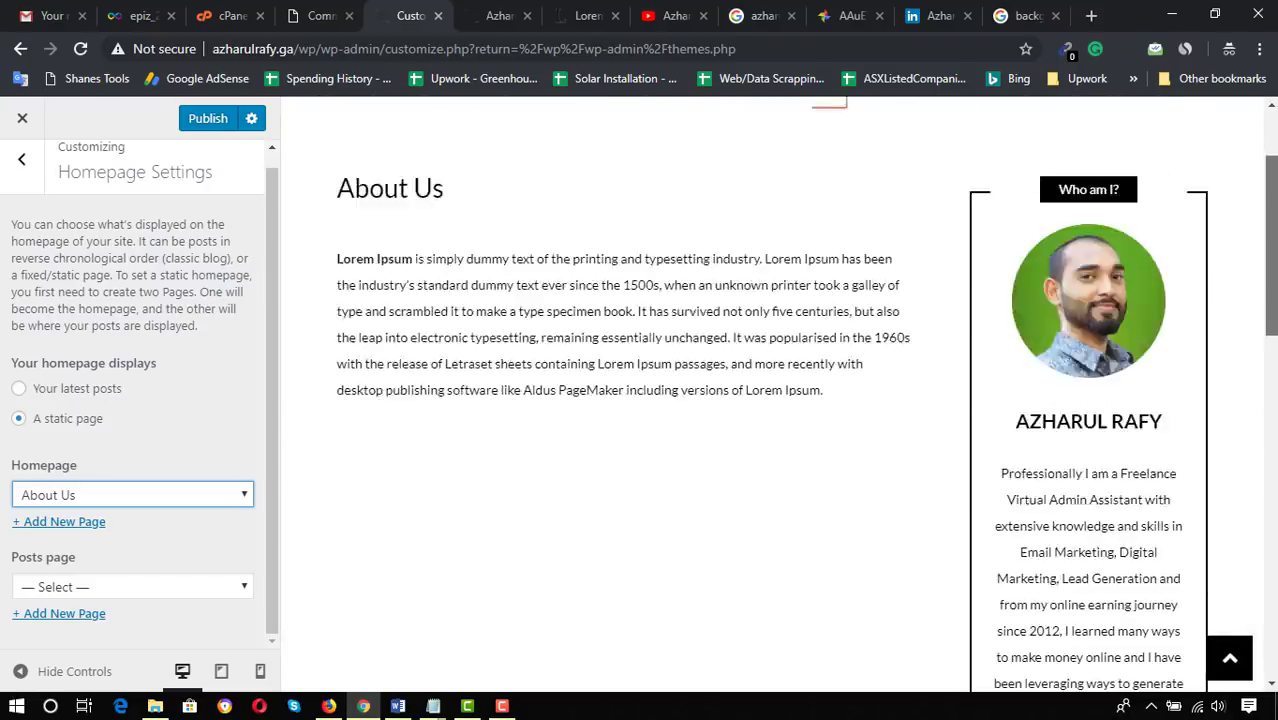
{"action": "scroll", "coordinate": [616, 376], "scroll_direction": "up", "scroll_amount": 3}
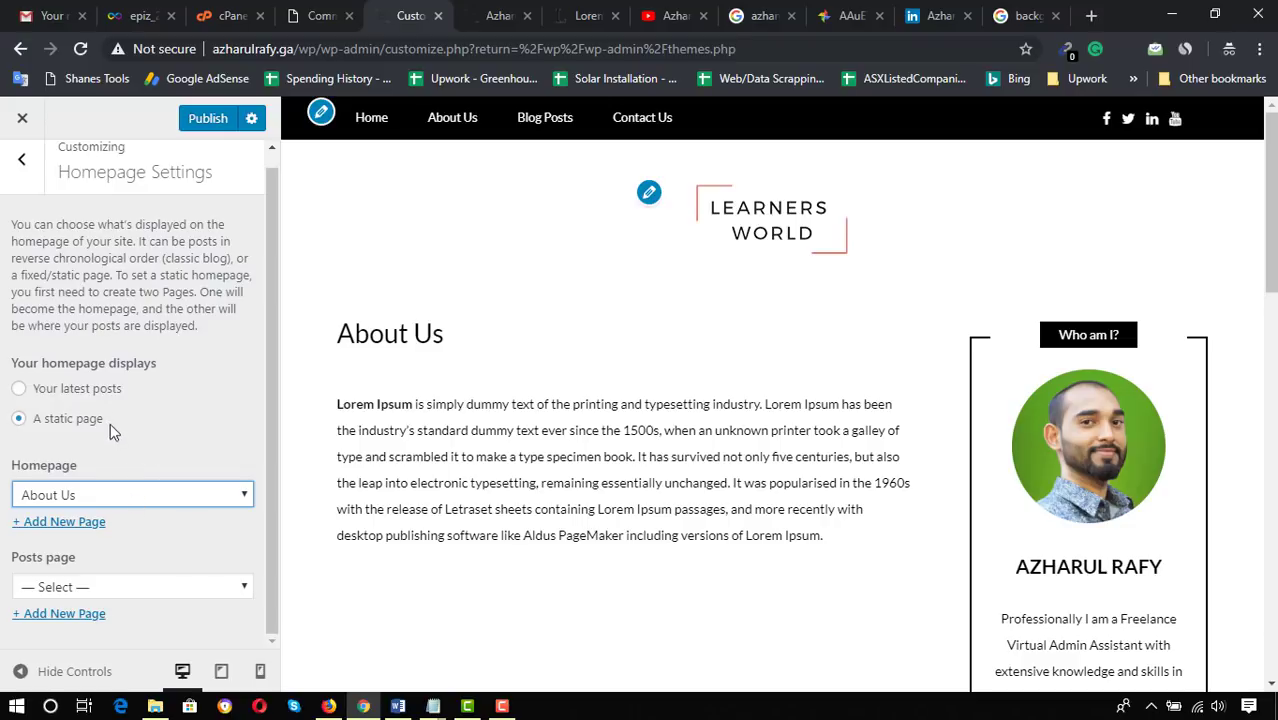
{"action": "left_click", "coordinate": [67, 392]}
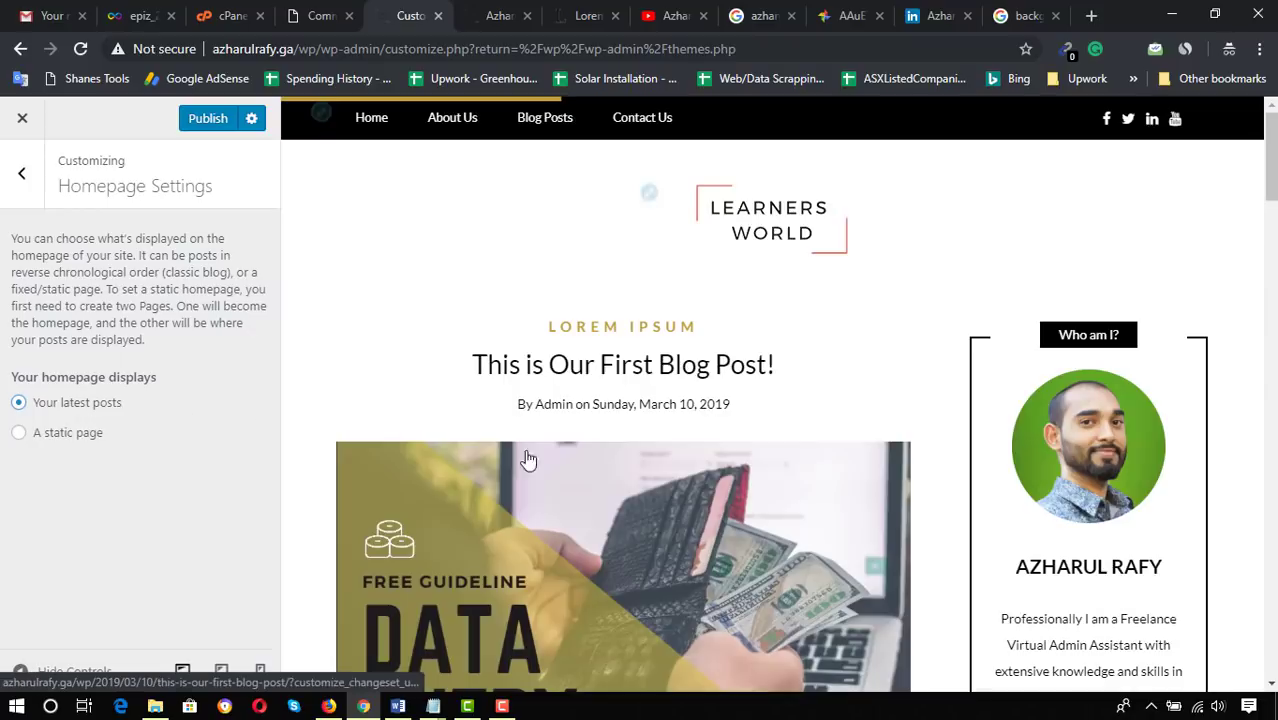
{"action": "scroll", "coordinate": [585, 405], "scroll_direction": "down", "scroll_amount": 15}
{"action": "scroll", "coordinate": [460, 500], "scroll_direction": "up", "scroll_amount": 10}
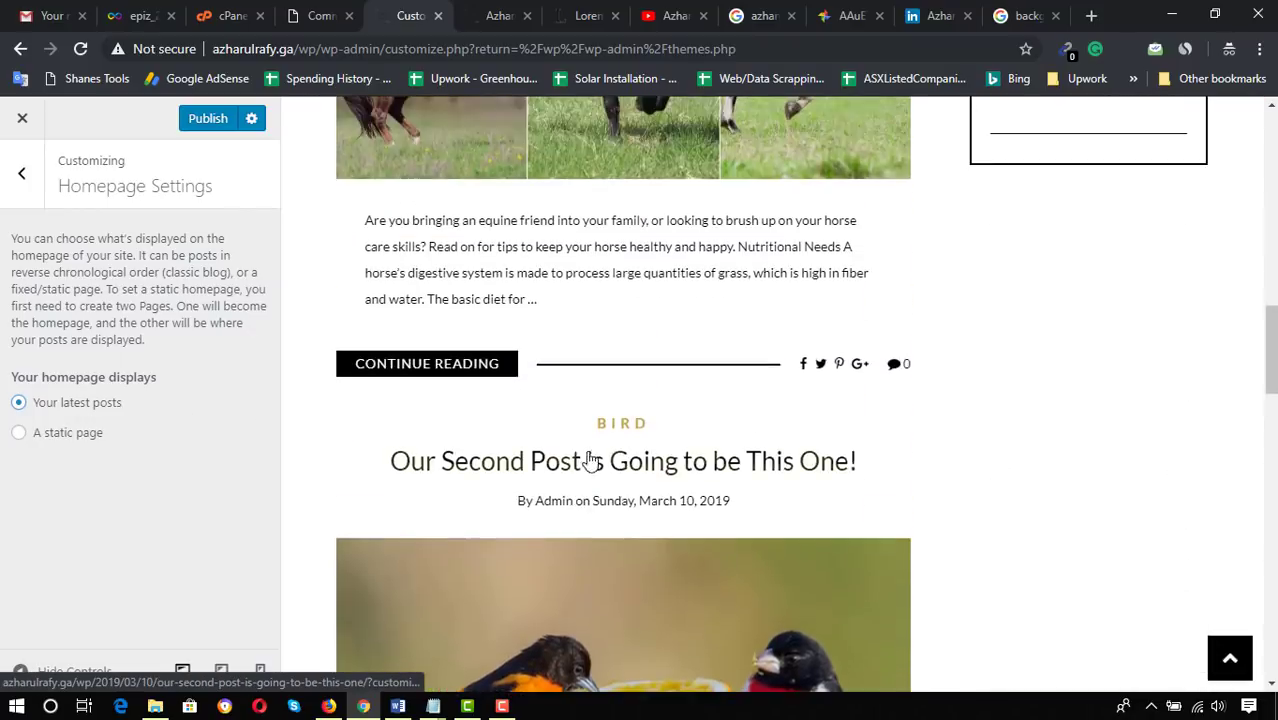
{"action": "scroll", "coordinate": [458, 510], "scroll_direction": "down", "scroll_amount": 7}
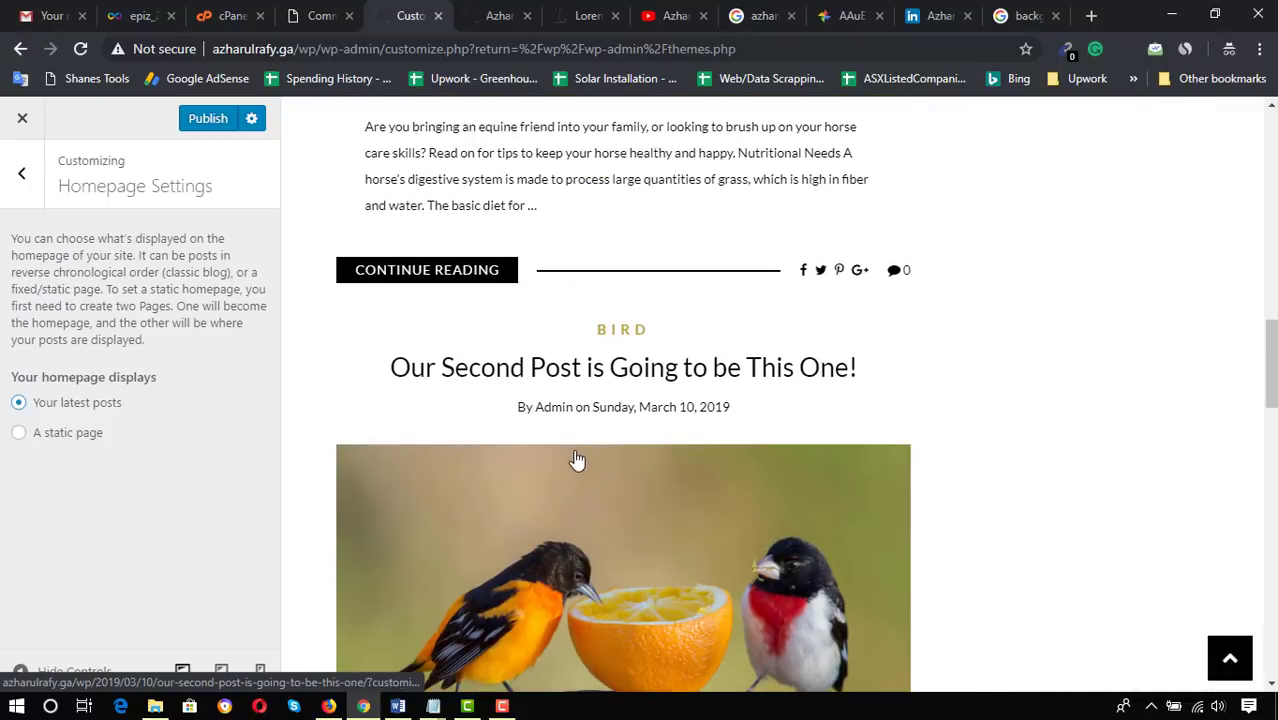
{"action": "scroll", "coordinate": [577, 450], "scroll_direction": "up", "scroll_amount": 15}
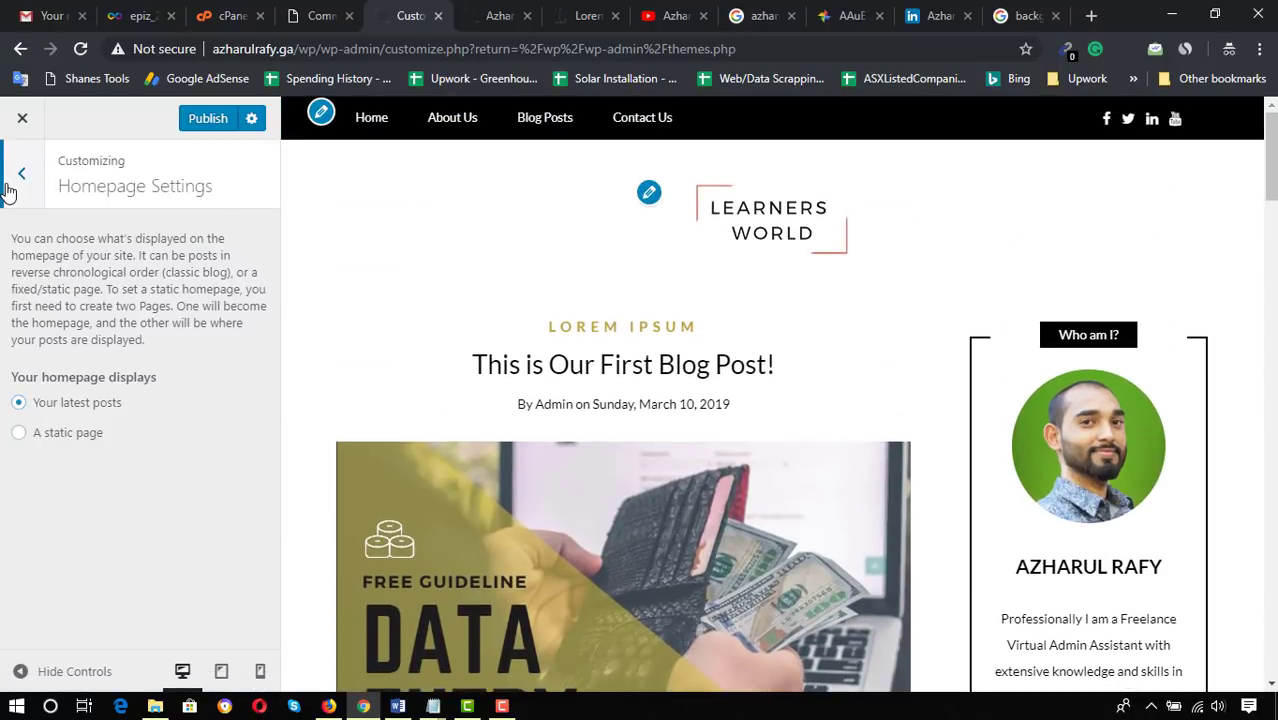
In Footer Section, start the Copyright Text field with 'Copyr'.
{"action": "left_click", "coordinate": [12, 177]}
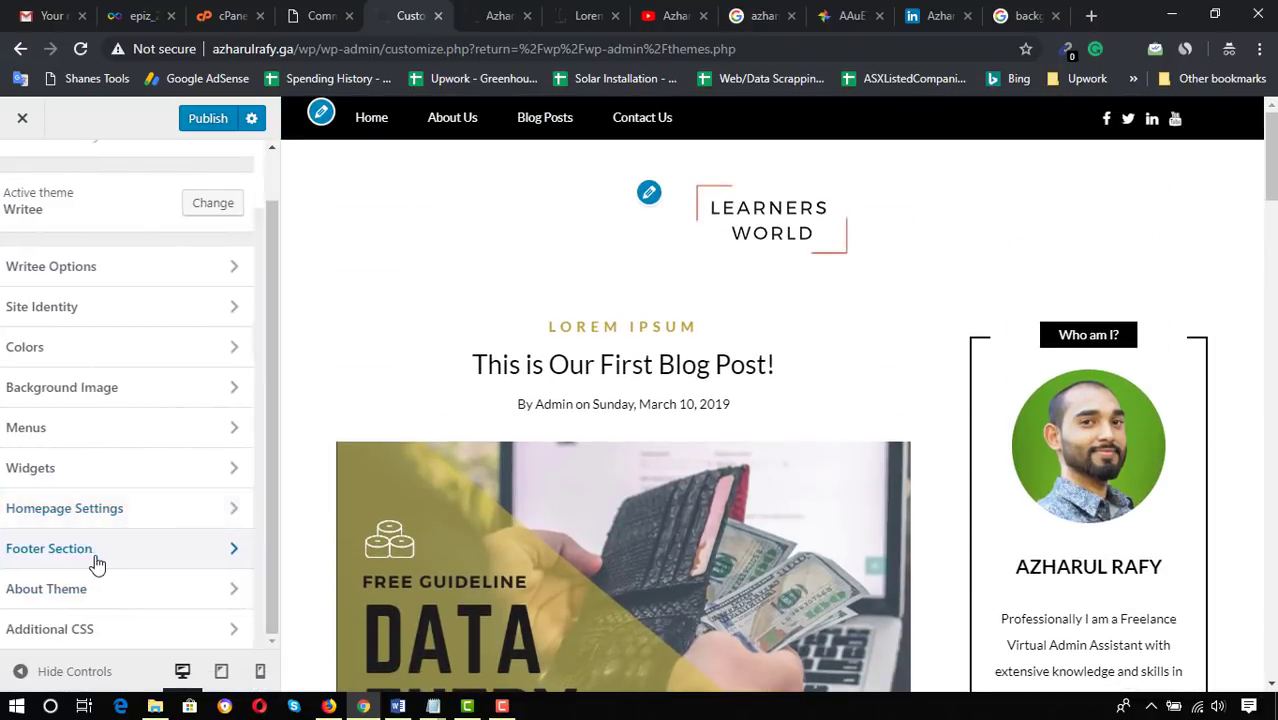
{"action": "left_click", "coordinate": [95, 560]}
{"action": "left_click", "coordinate": [89, 316]}
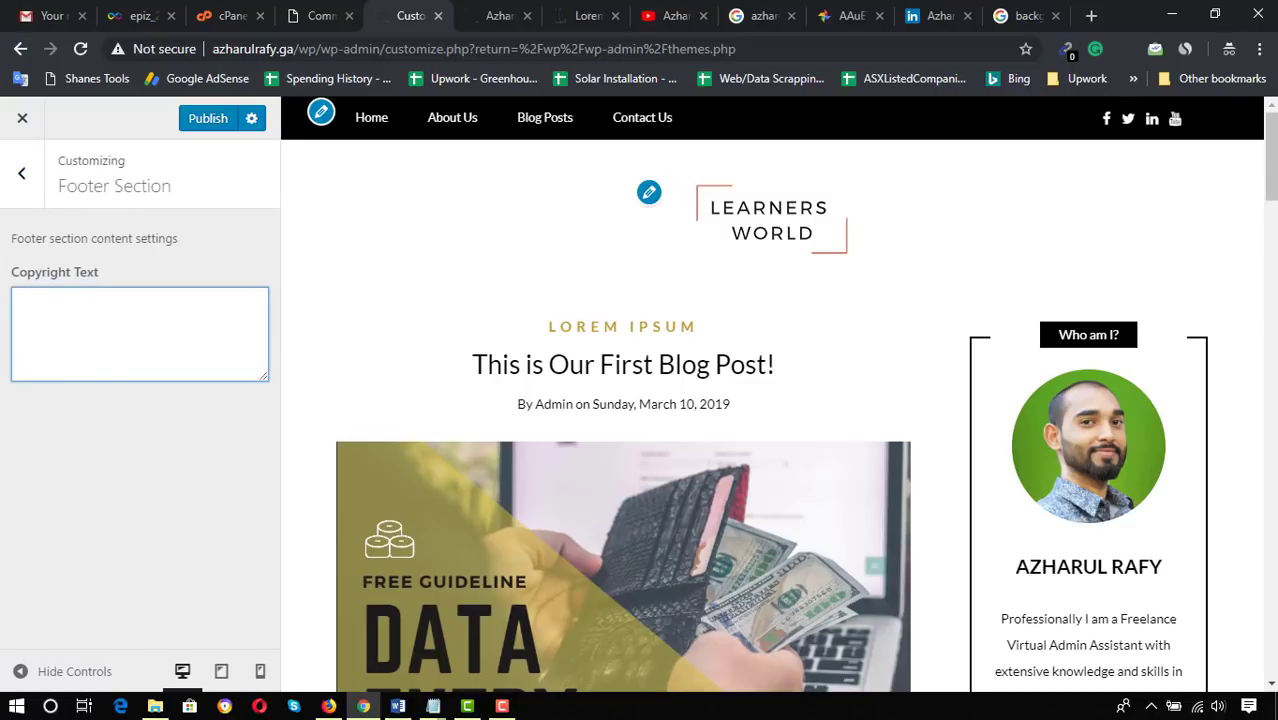
{"action": "scroll", "coordinate": [772, 450], "scroll_direction": "down", "scroll_amount": 15}
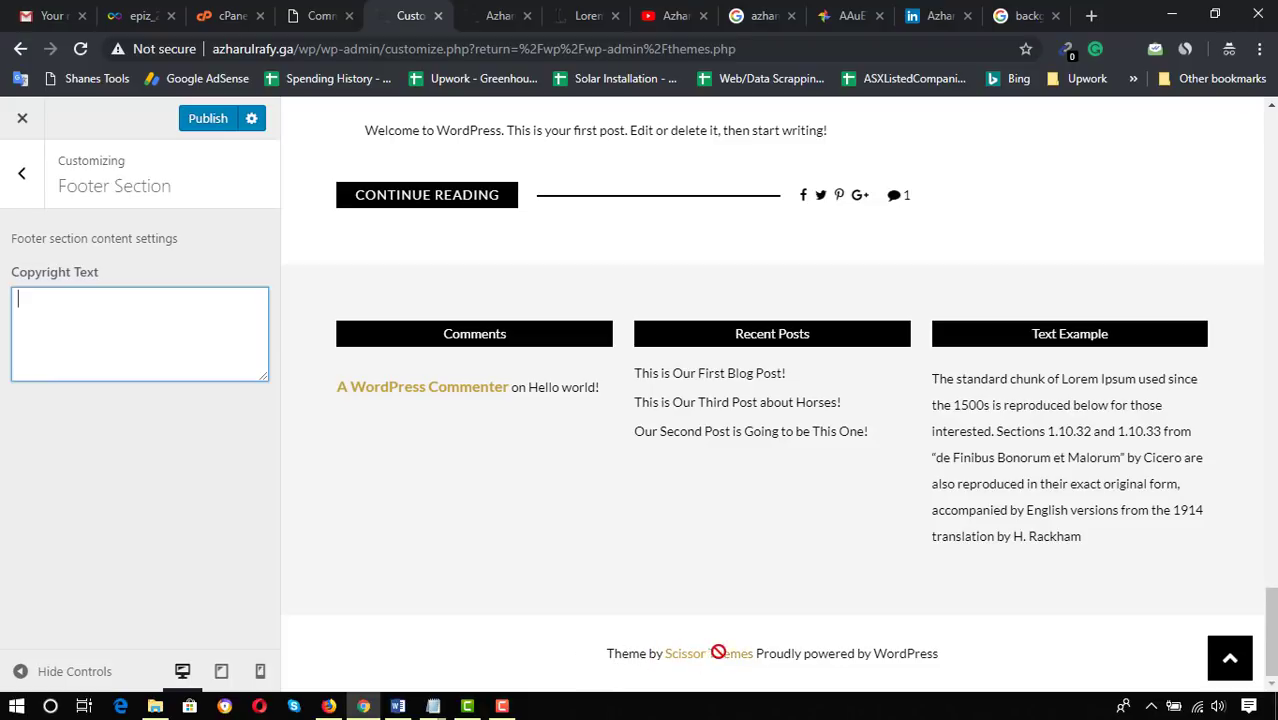
{"action": "left_click_drag", "start_coordinate": [608, 653], "coordinate": [938, 652]}
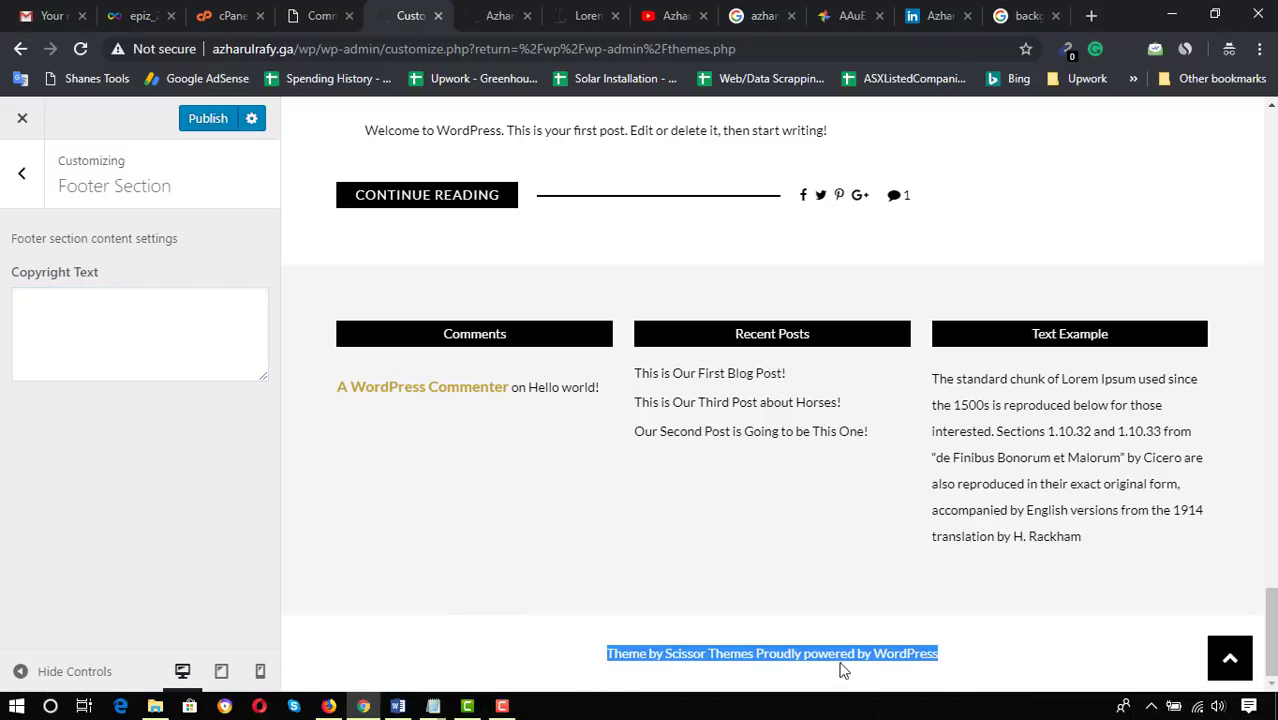
{"action": "left_click", "coordinate": [150, 354]}
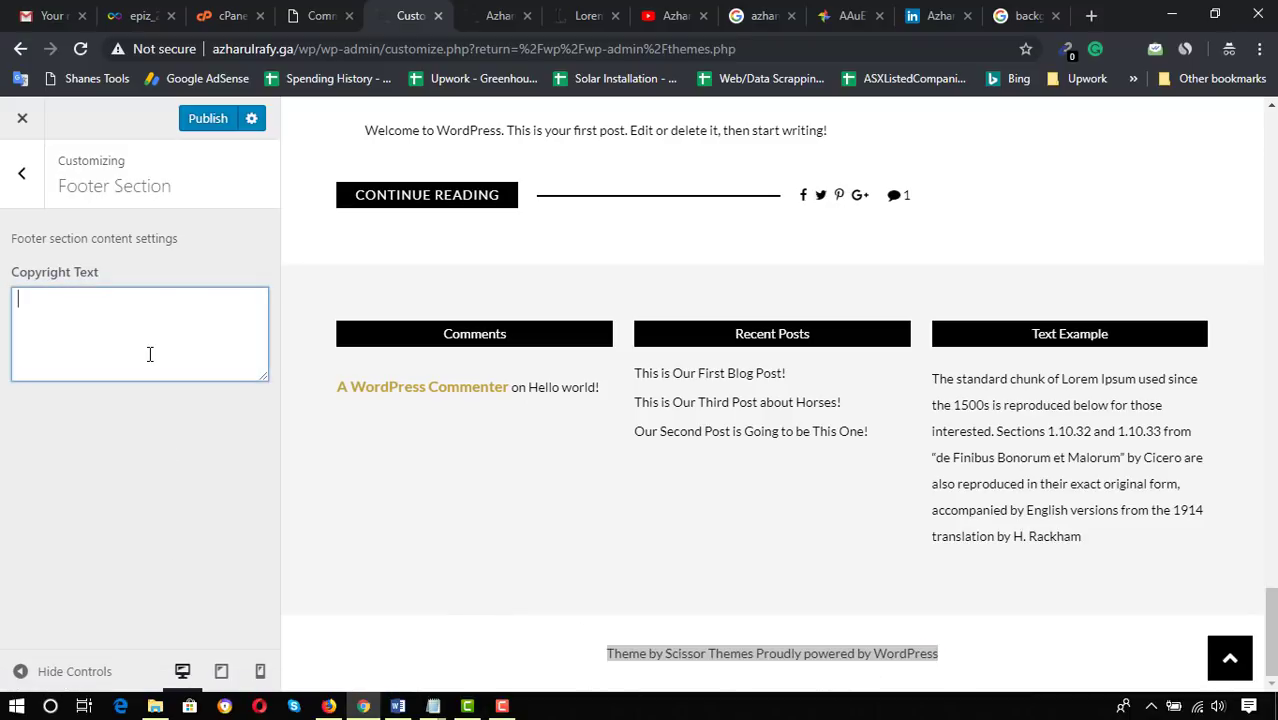
{"action": "type", "text": "Copyright"}
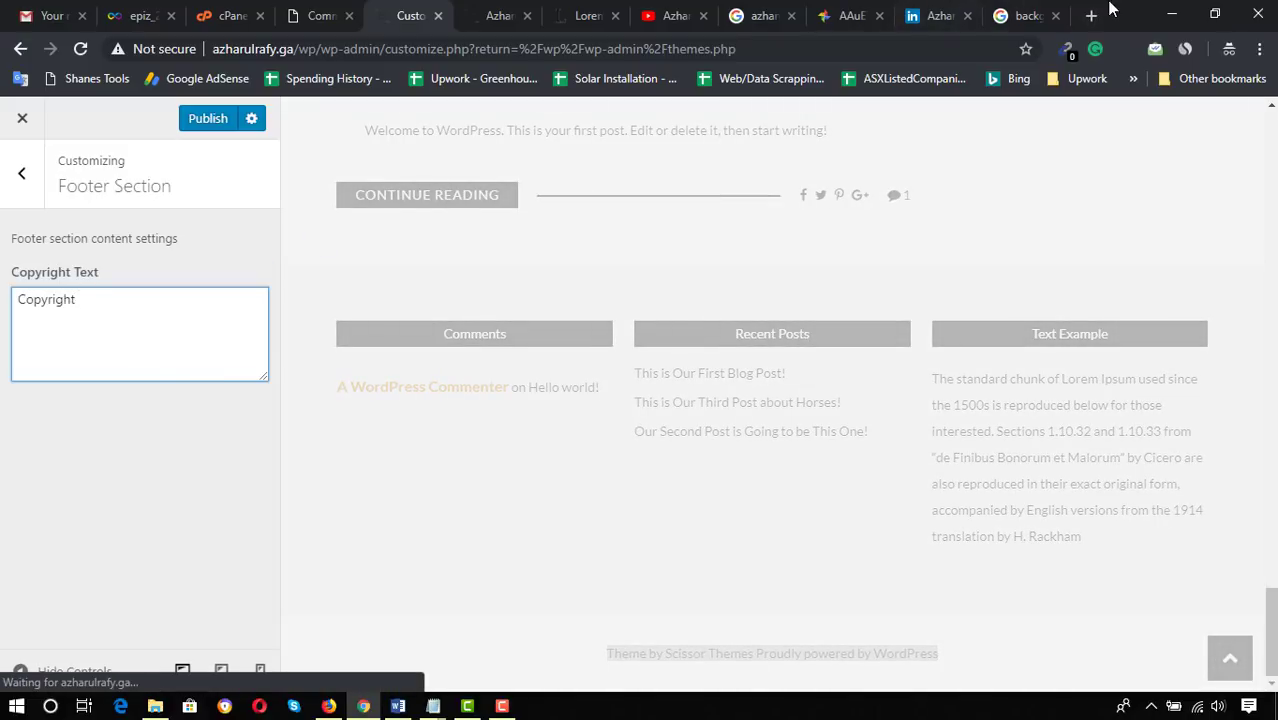
{"action": "left_click", "coordinate": [1025, 15]}
Search Google for 'copyright sign' and view the image results.
{"action": "left_click", "coordinate": [704, 50]}
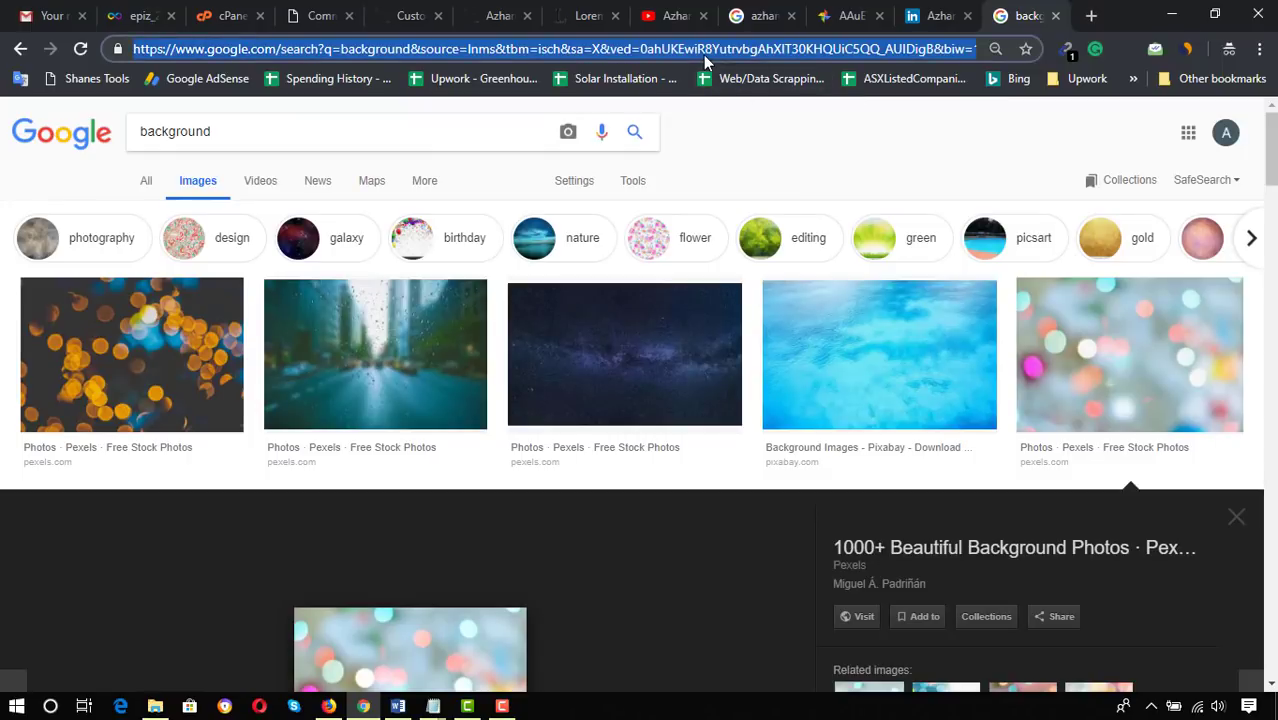
{"action": "type", "text": "copyri"}
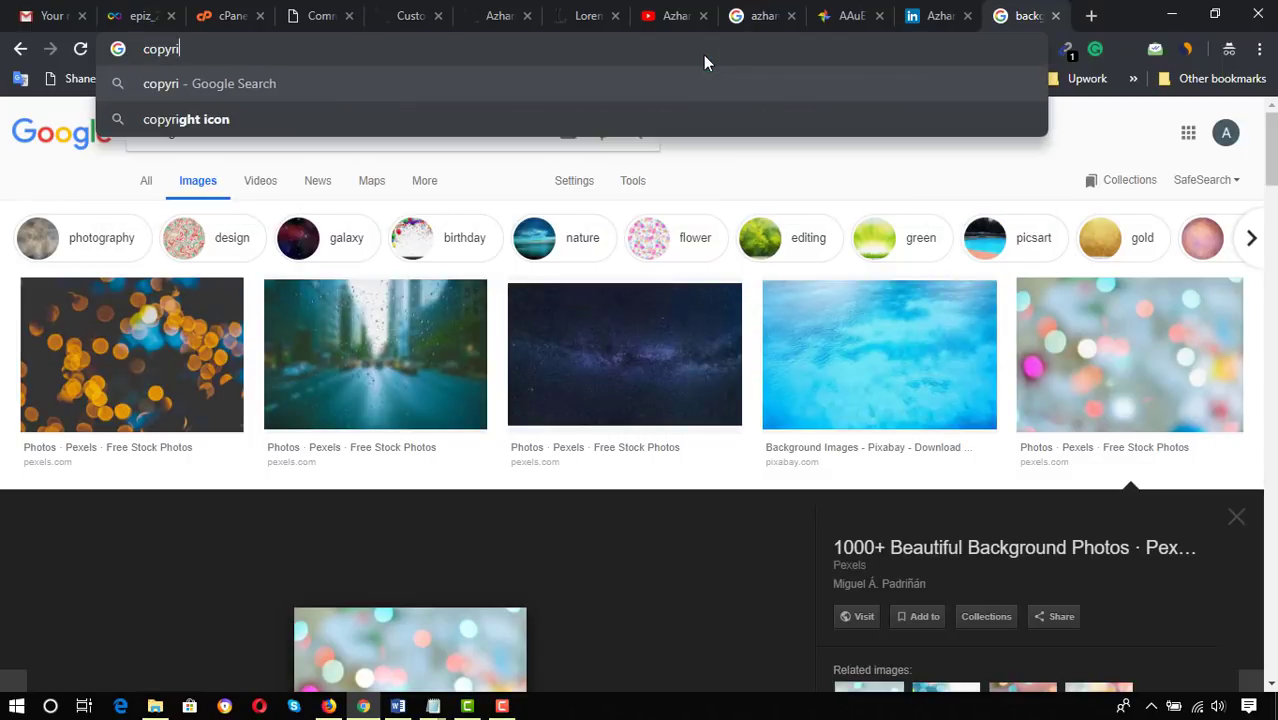
{"action": "type", "text": "ght sign"}
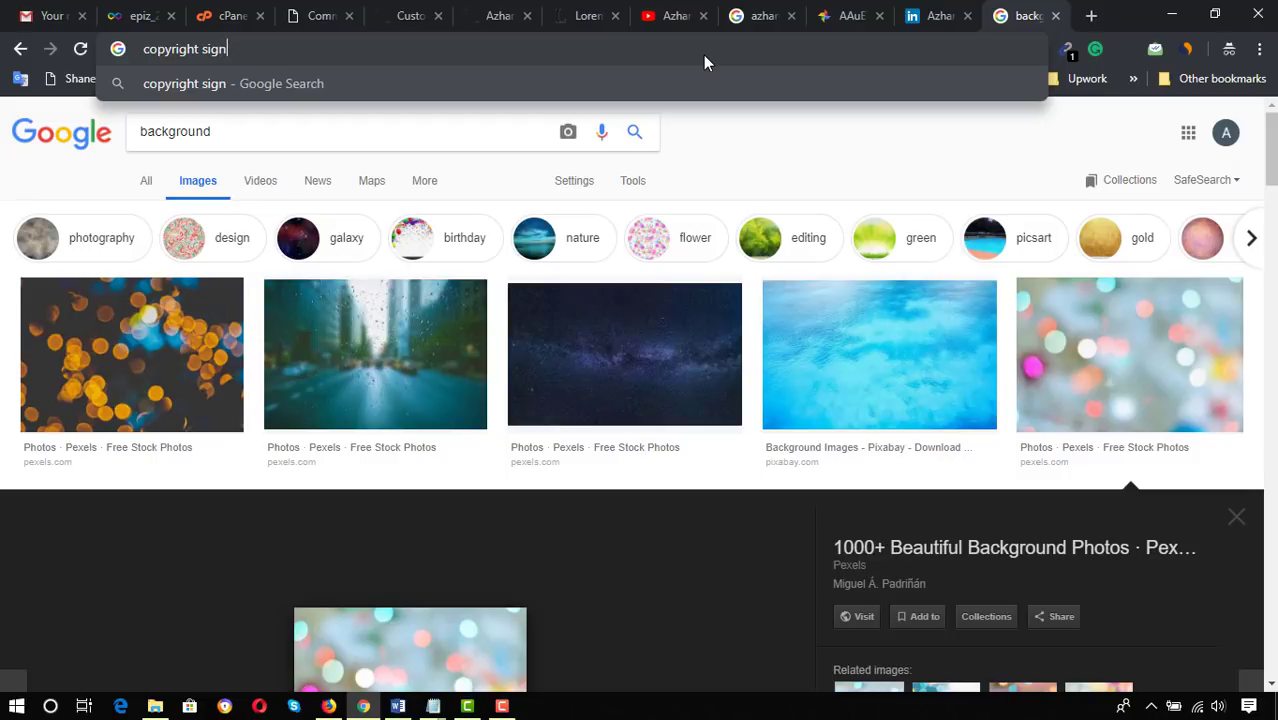
{"action": "key", "text": "Return"}
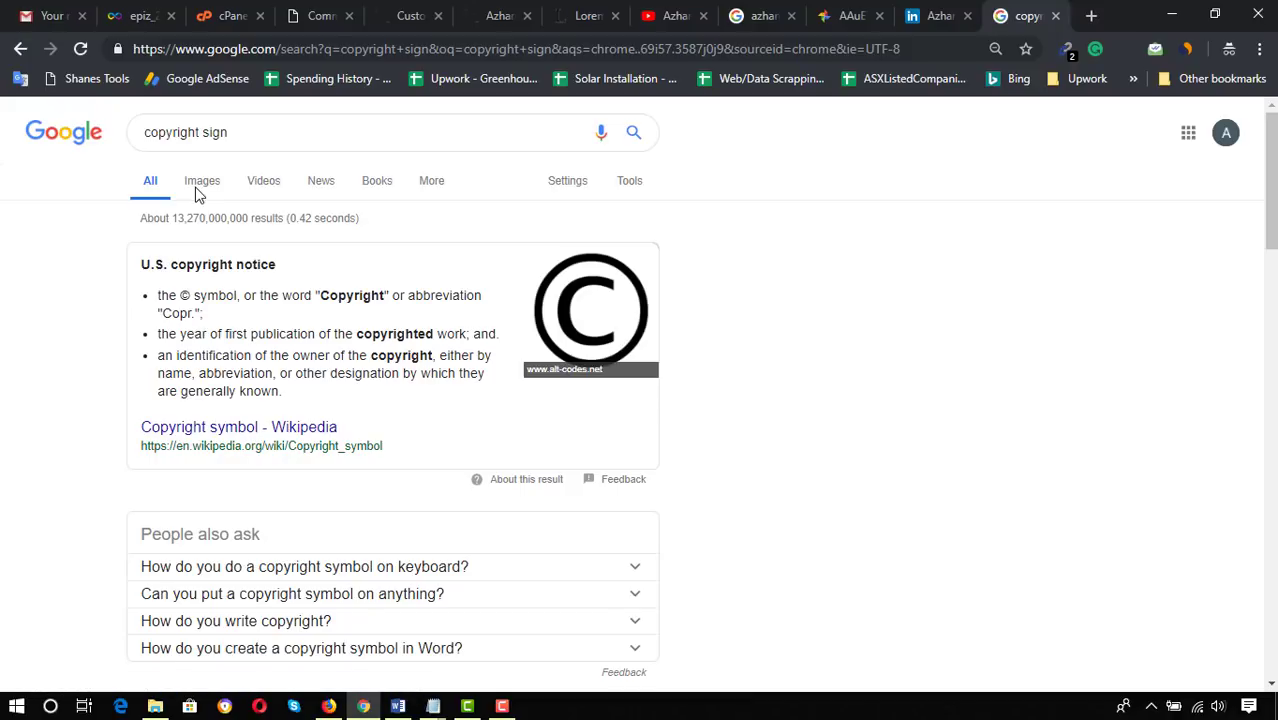
{"action": "left_click", "coordinate": [199, 188]}
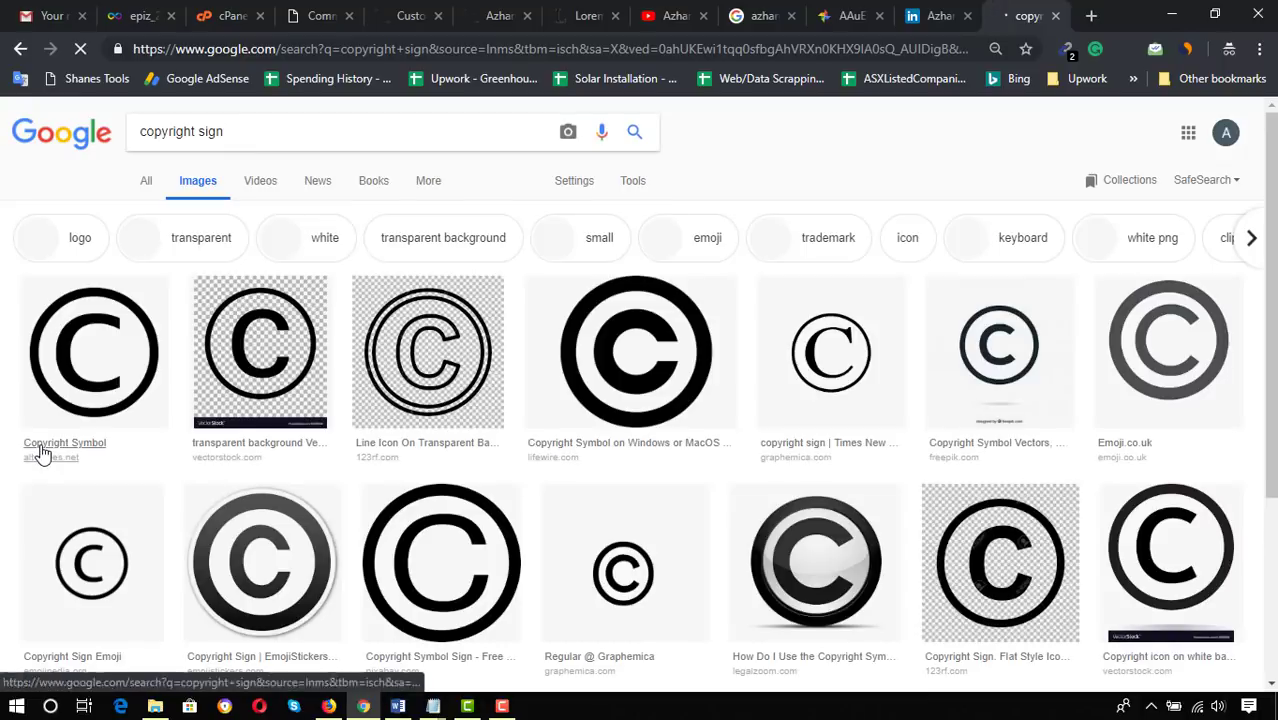
Copy the © symbol from Emojipedia's copyright sign page and return to the Customizer.
{"action": "left_click", "coordinate": [1091, 15]}
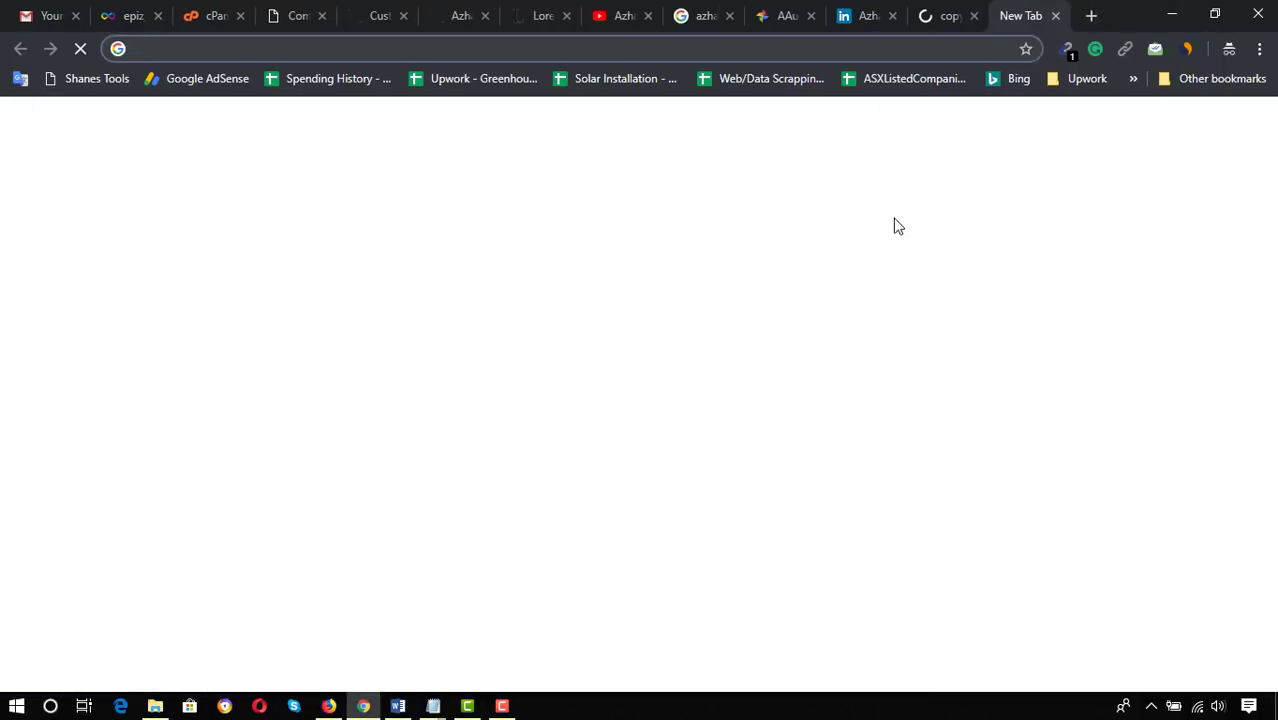
{"action": "type", "text": "copyrigh"}
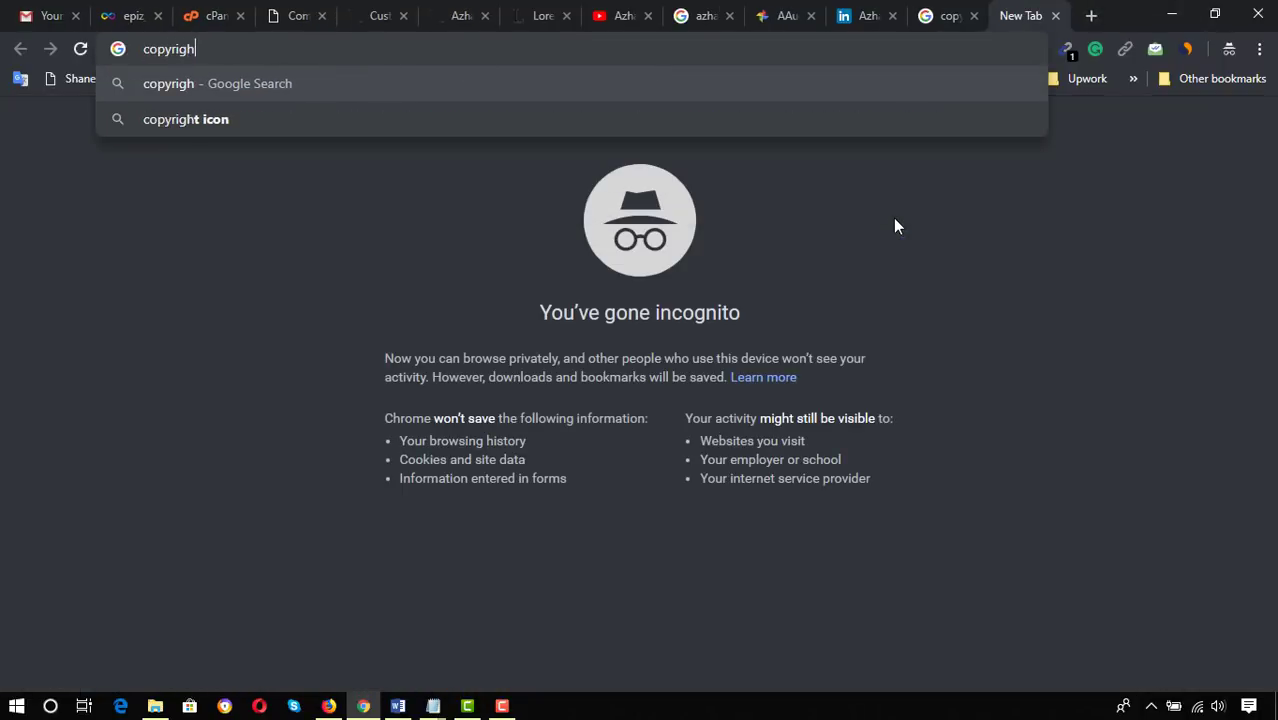
{"action": "type", "text": " sign imogi"}
{"action": "key", "text": "Return"}
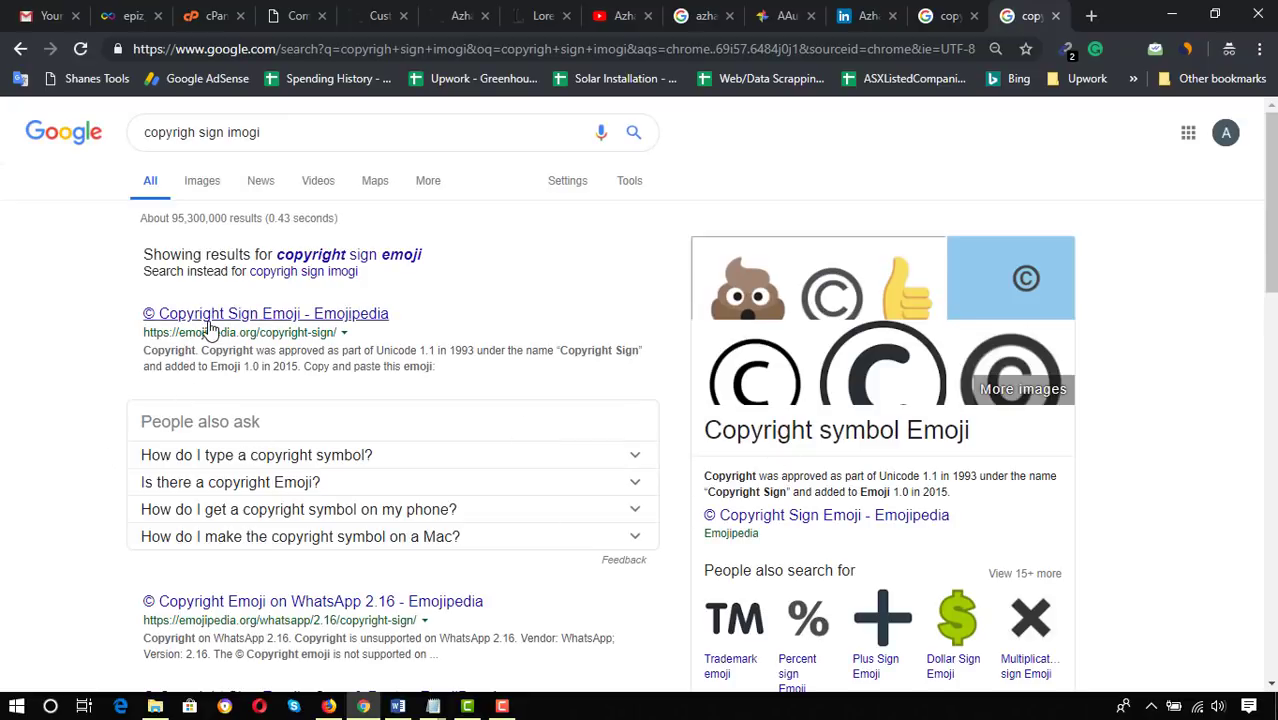
{"action": "left_click", "coordinate": [208, 318]}
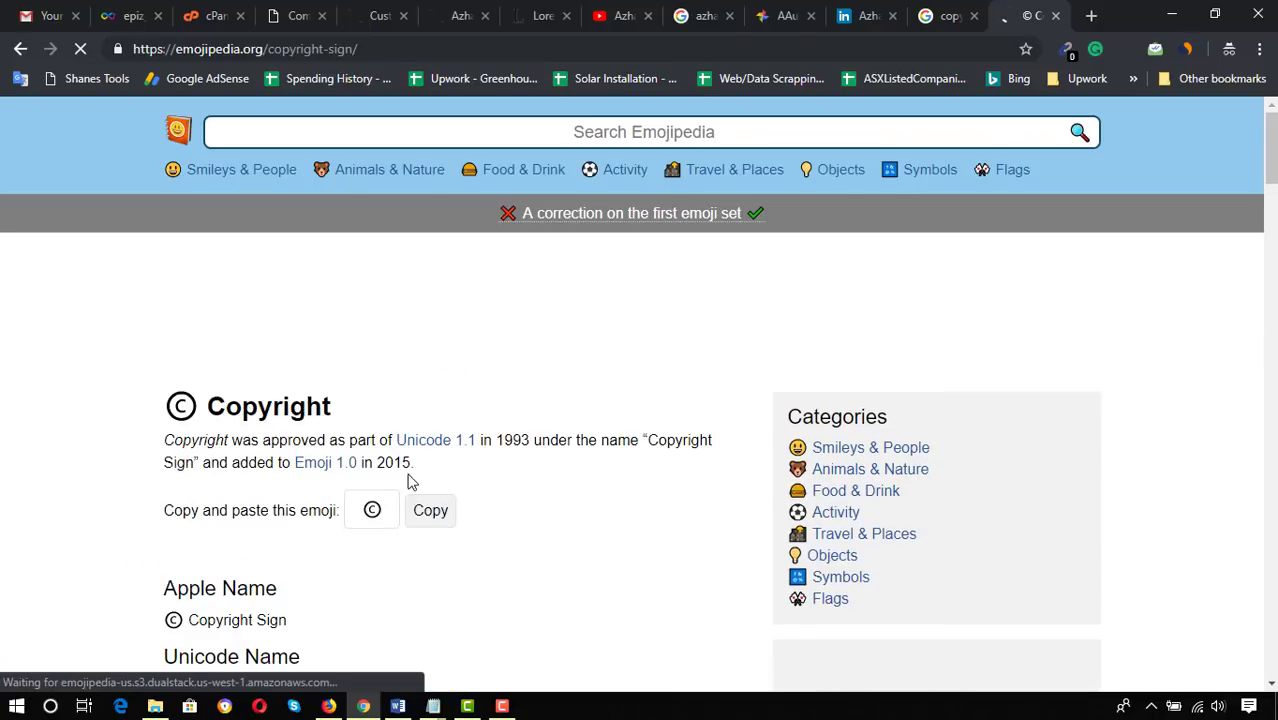
{"action": "left_click", "coordinate": [430, 510]}
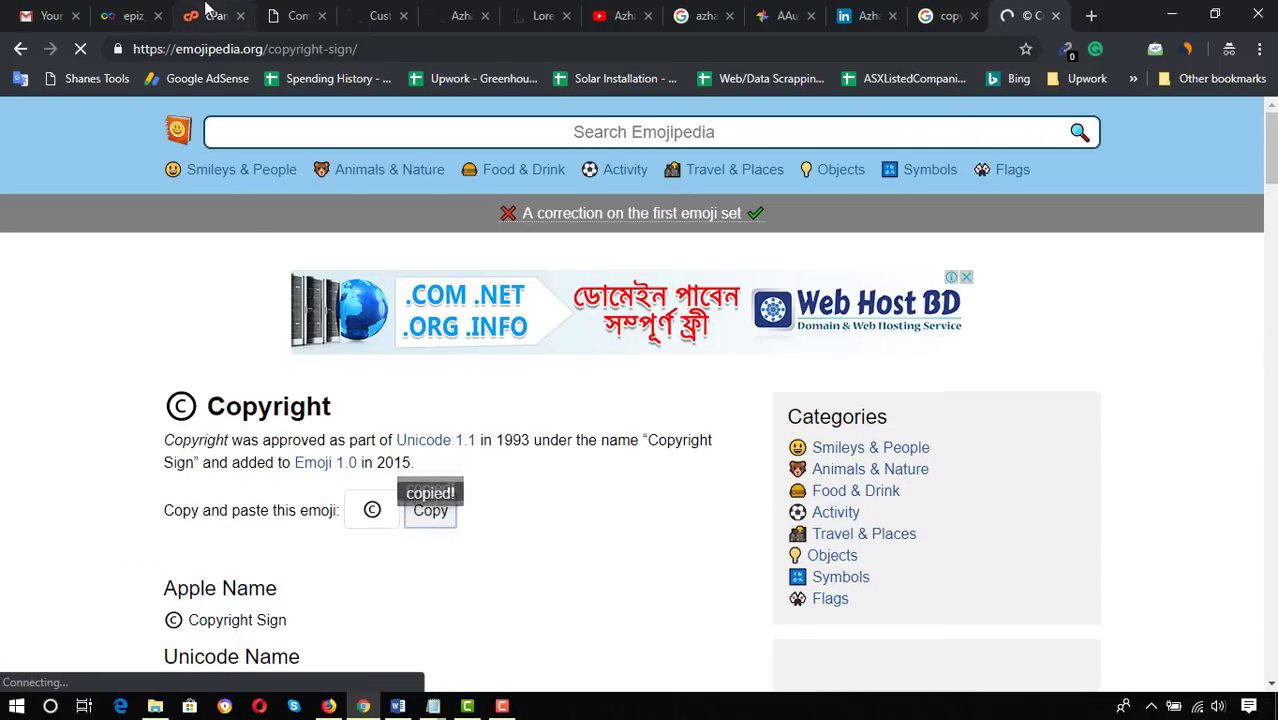
{"action": "left_click", "coordinate": [210, 8]}
{"action": "left_click", "coordinate": [372, 9]}
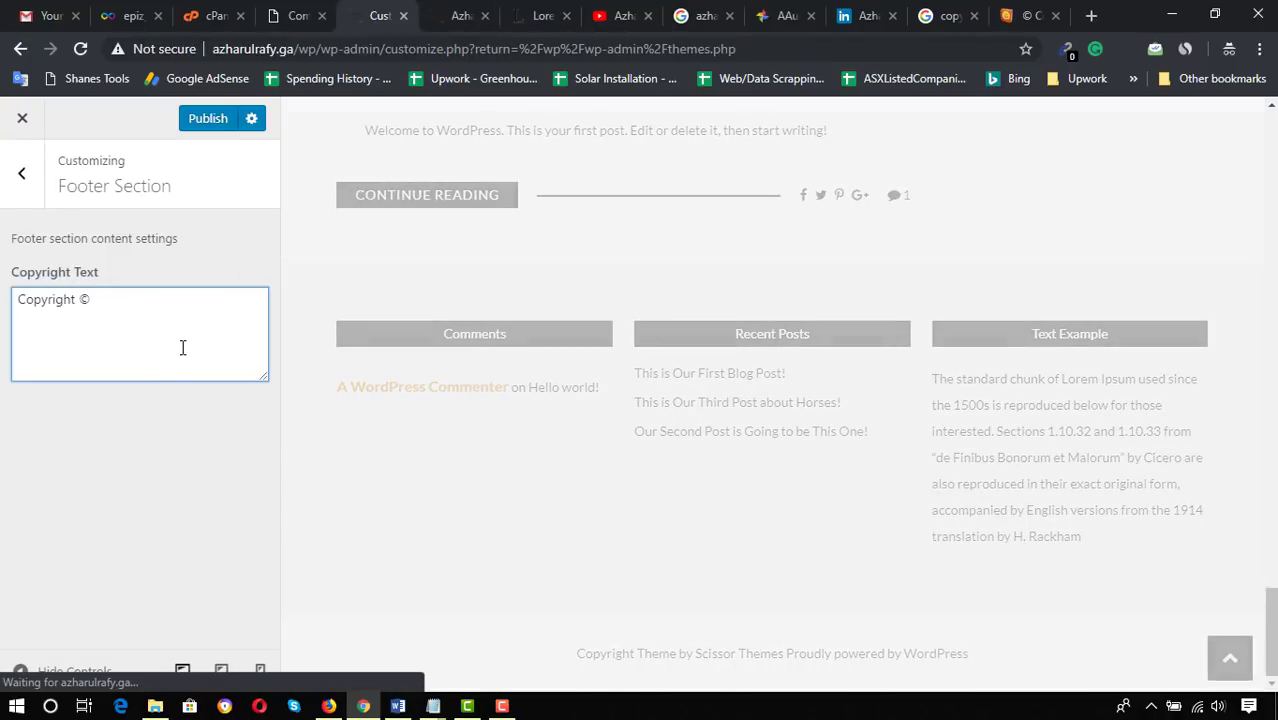
Add the author's name after © in Copyright Text, publish, and return to the sections list.
{"action": "type", "text": "Azharul Rafy"}
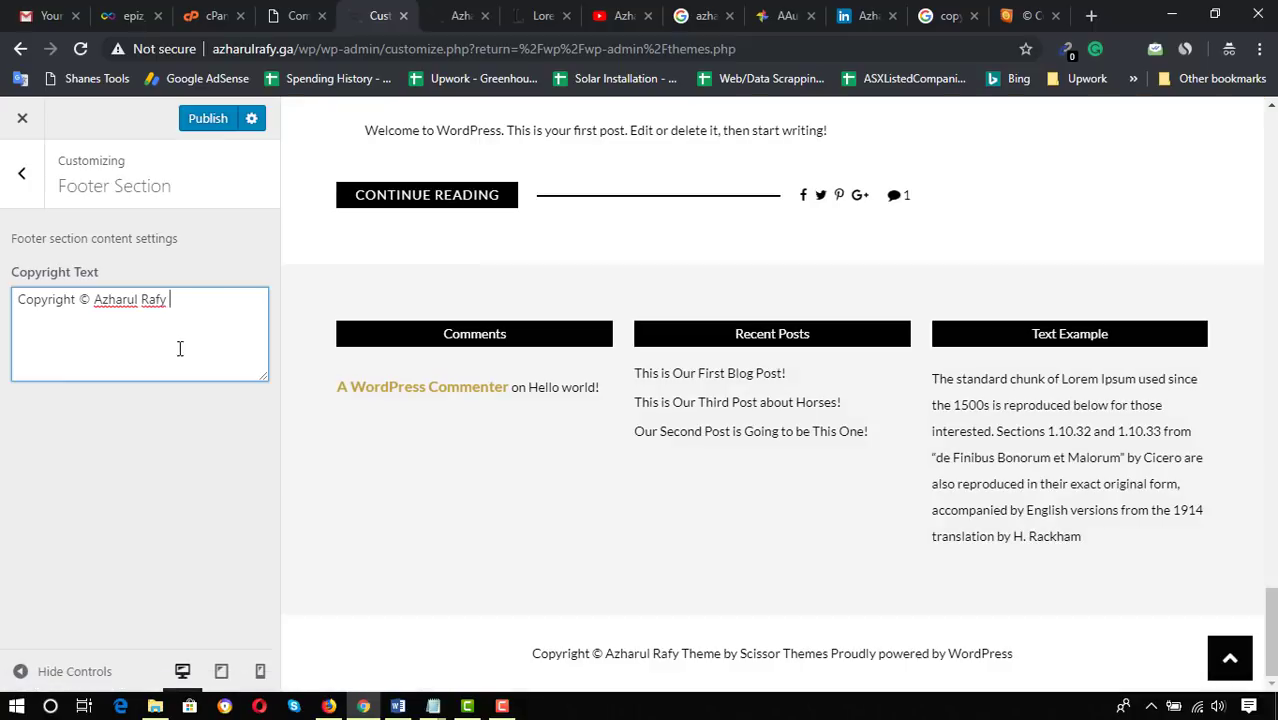
{"action": "left_click", "coordinate": [201, 120]}
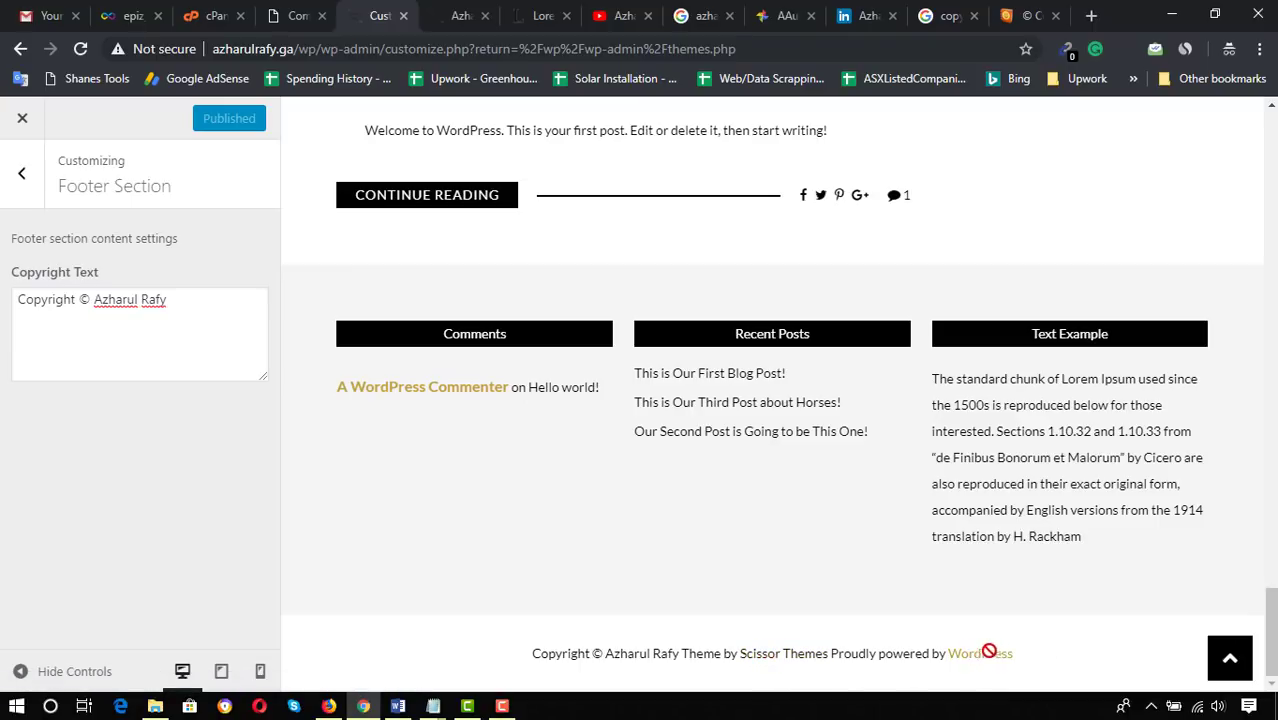
{"action": "left_click", "coordinate": [22, 178]}
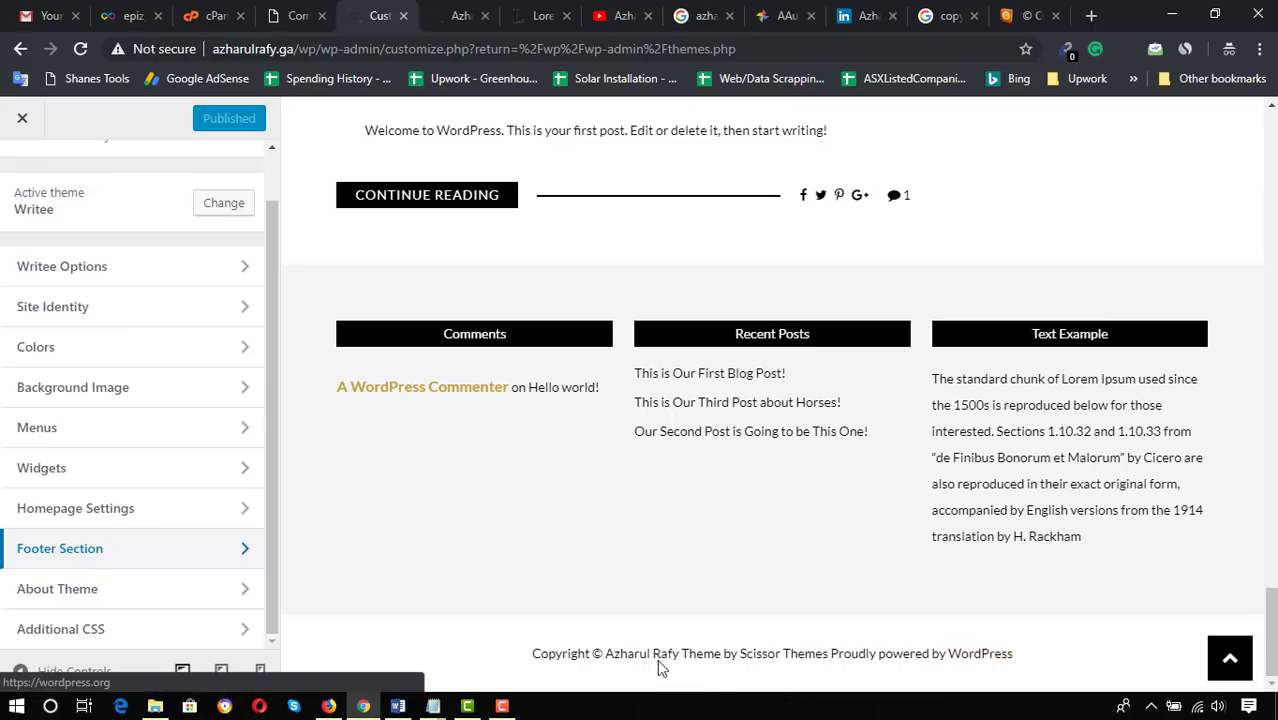
Look through the About Theme and Additional CSS panels.
{"action": "left_click", "coordinate": [577, 648]}
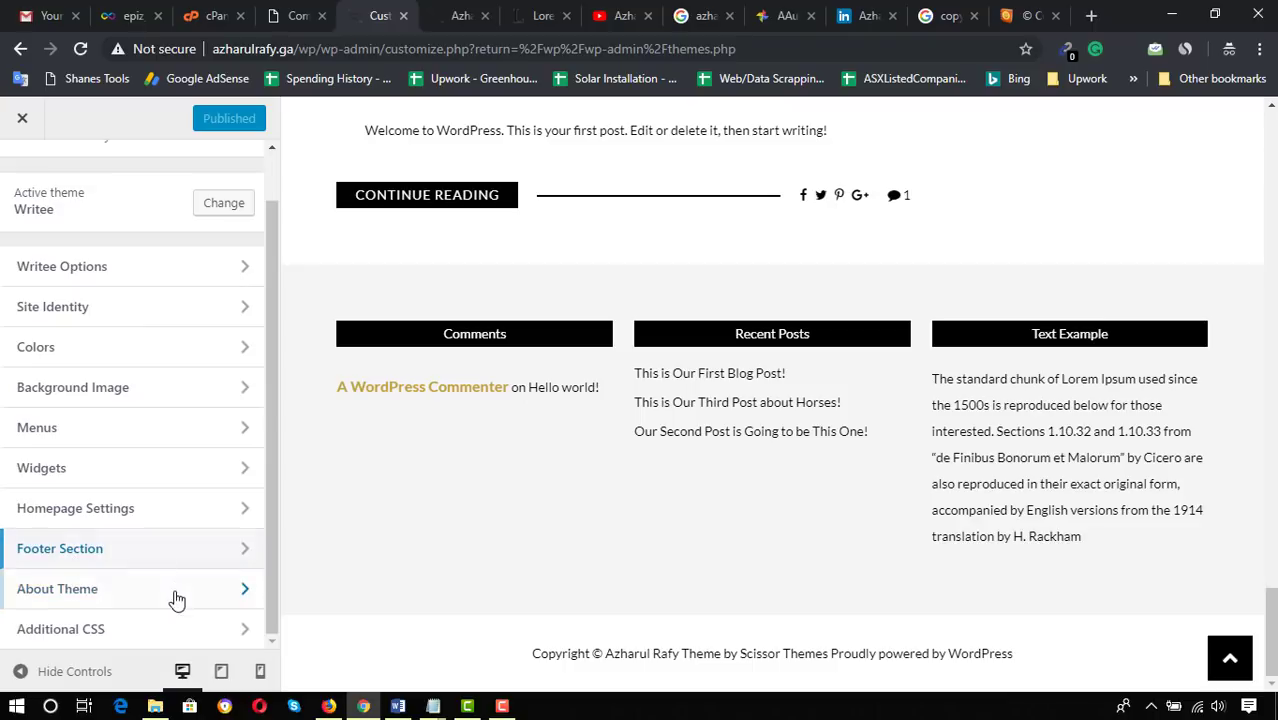
{"action": "left_click", "coordinate": [95, 590]}
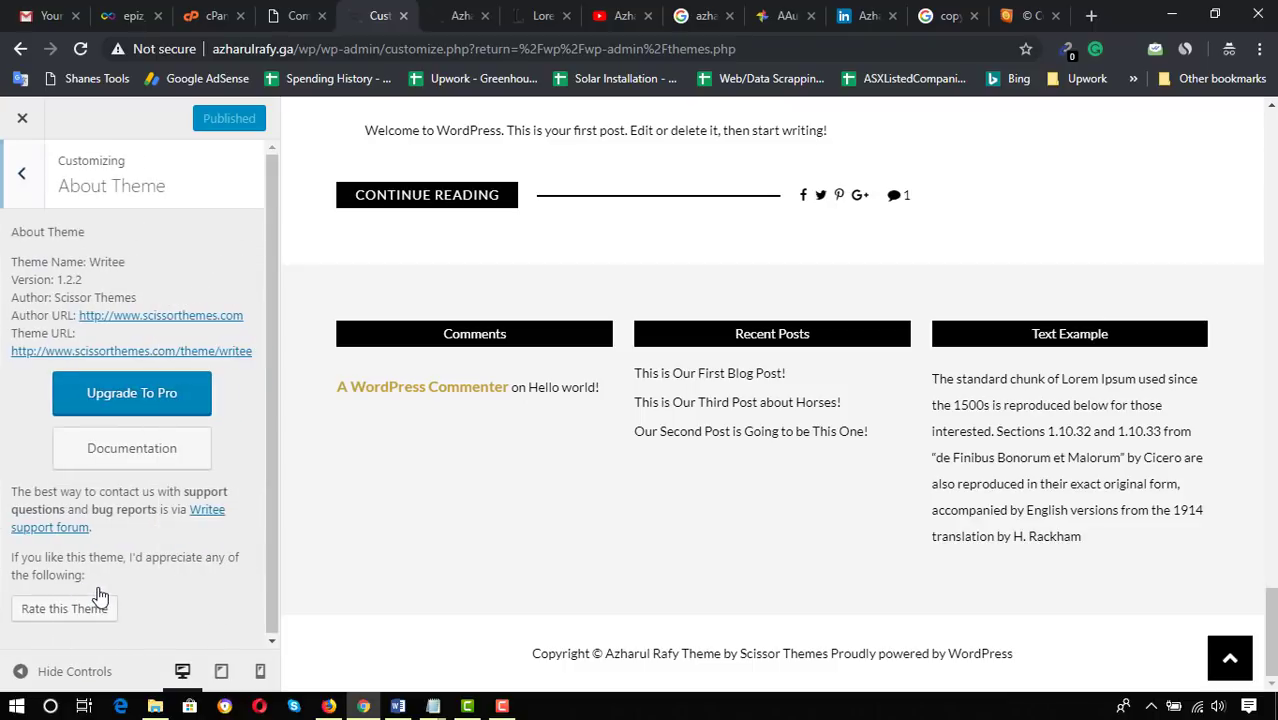
{"action": "left_click", "coordinate": [16, 184]}
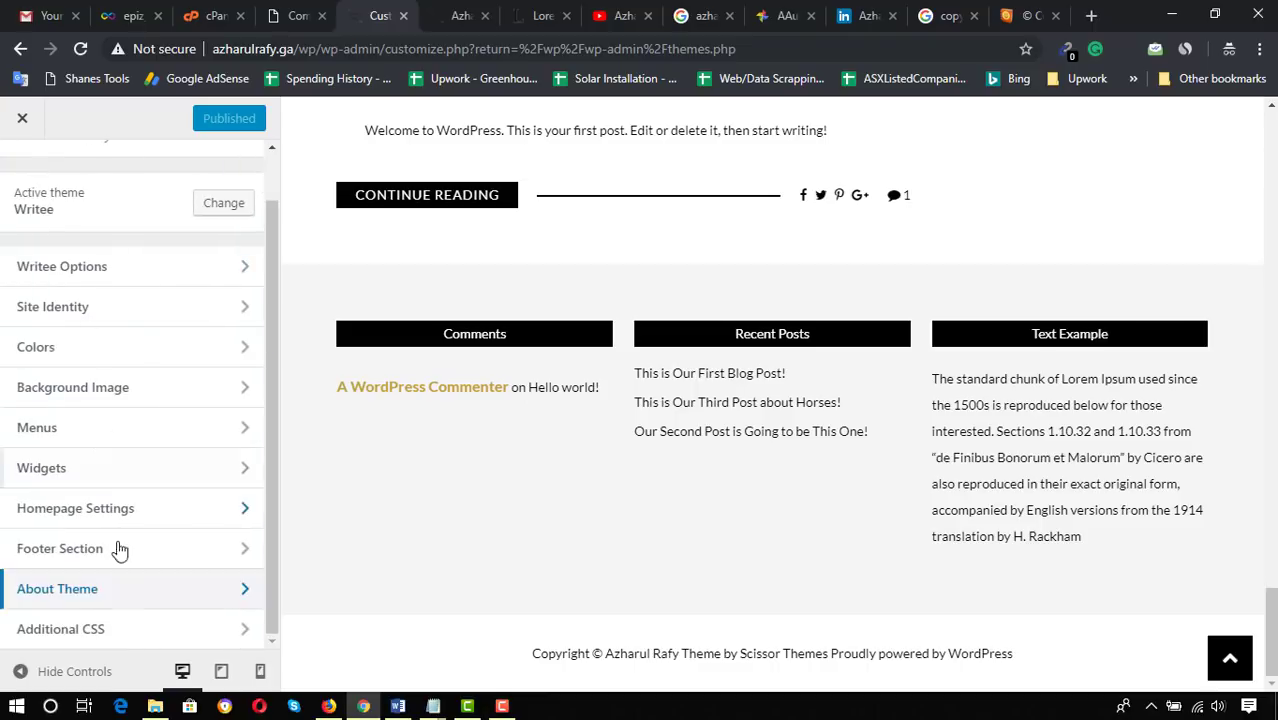
{"action": "left_click", "coordinate": [112, 594]}
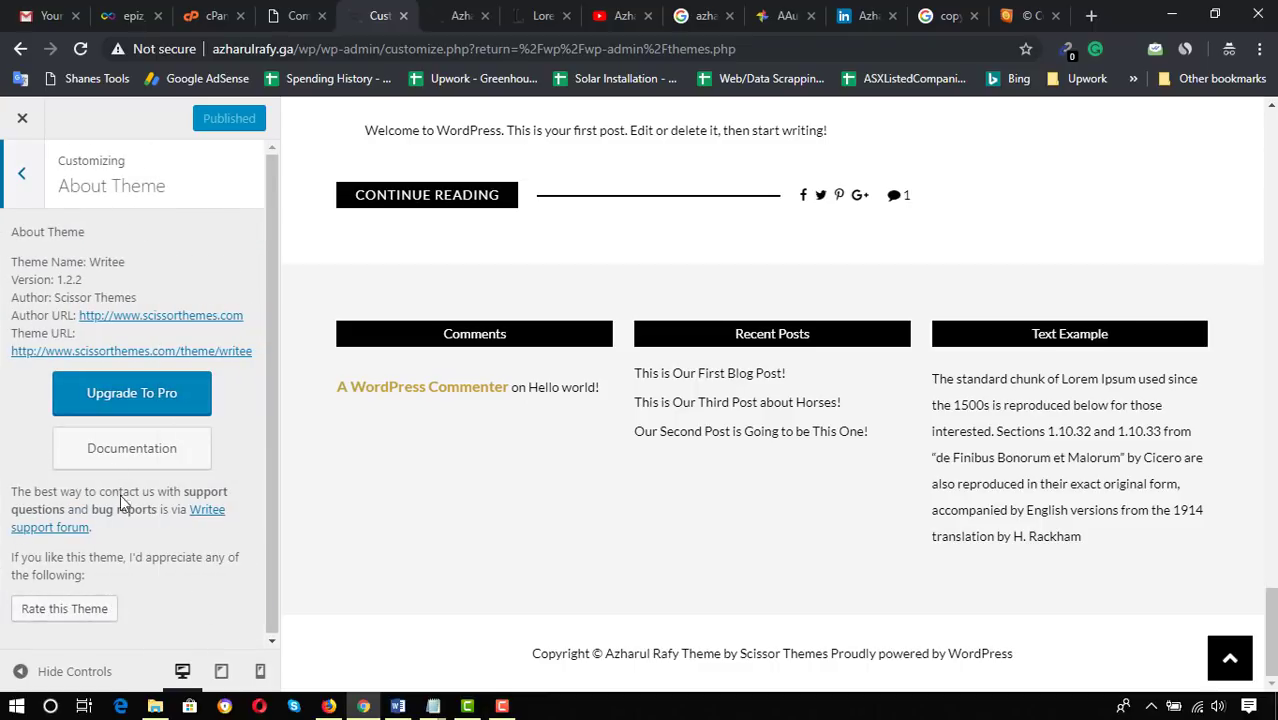
{"action": "left_click", "coordinate": [24, 187]}
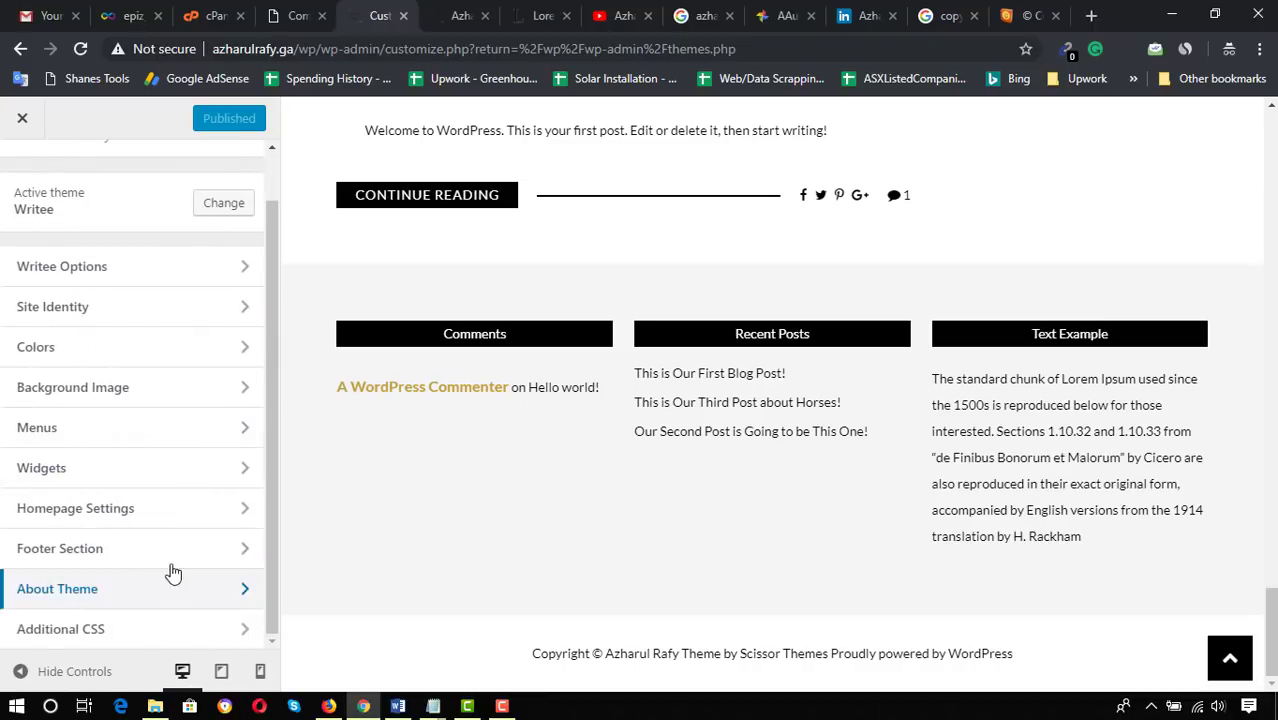
{"action": "left_click", "coordinate": [123, 645]}
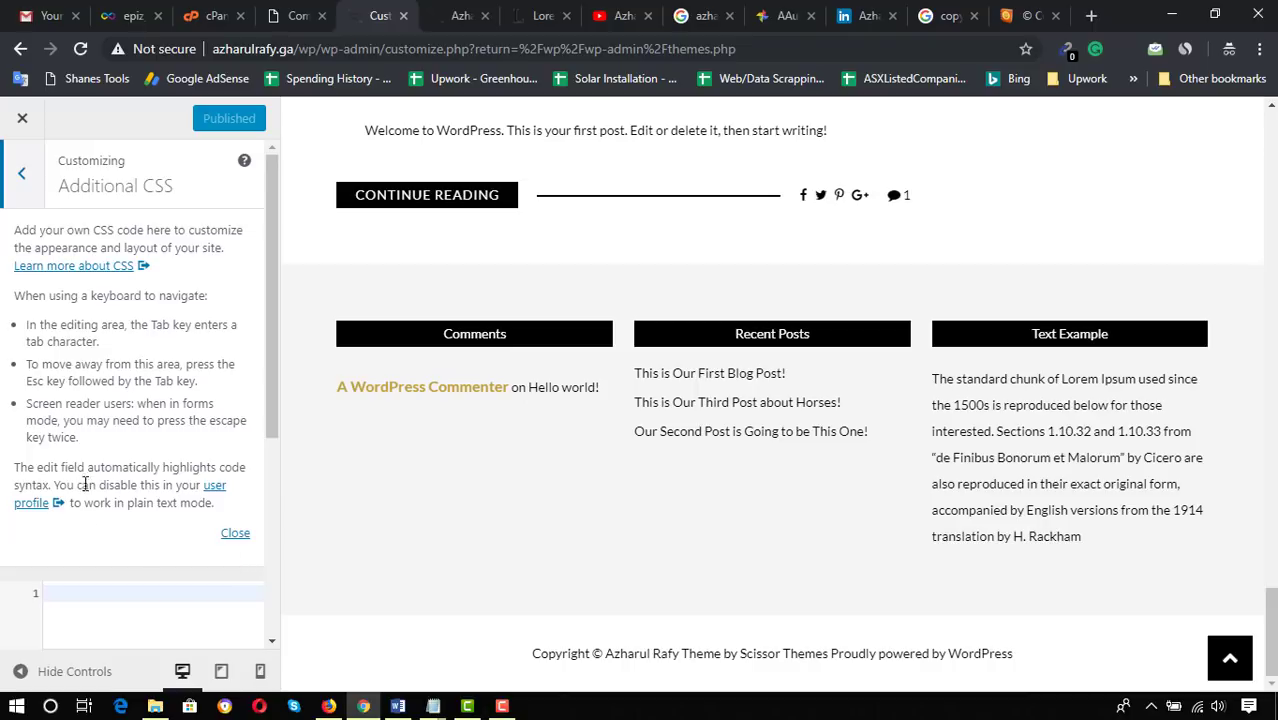
{"action": "scroll", "coordinate": [116, 601], "scroll_direction": "down", "scroll_amount": 3}
{"action": "scroll", "coordinate": [171, 448], "scroll_direction": "up", "scroll_amount": 3}
{"action": "left_click", "coordinate": [19, 175]}
Scroll the site preview, then close the Customizer back to the Themes page.
{"action": "scroll", "coordinate": [86, 262], "scroll_direction": "up", "scroll_amount": 2}
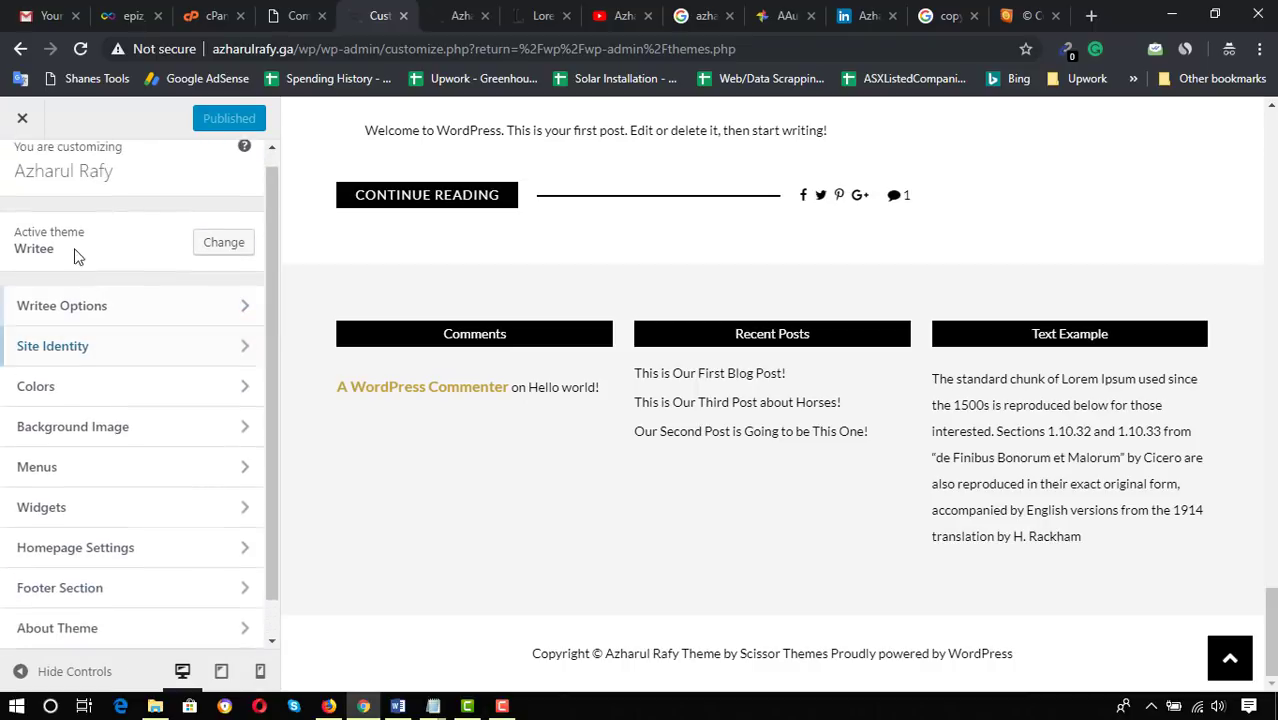
{"action": "scroll", "coordinate": [533, 417], "scroll_direction": "up", "scroll_amount": 10}
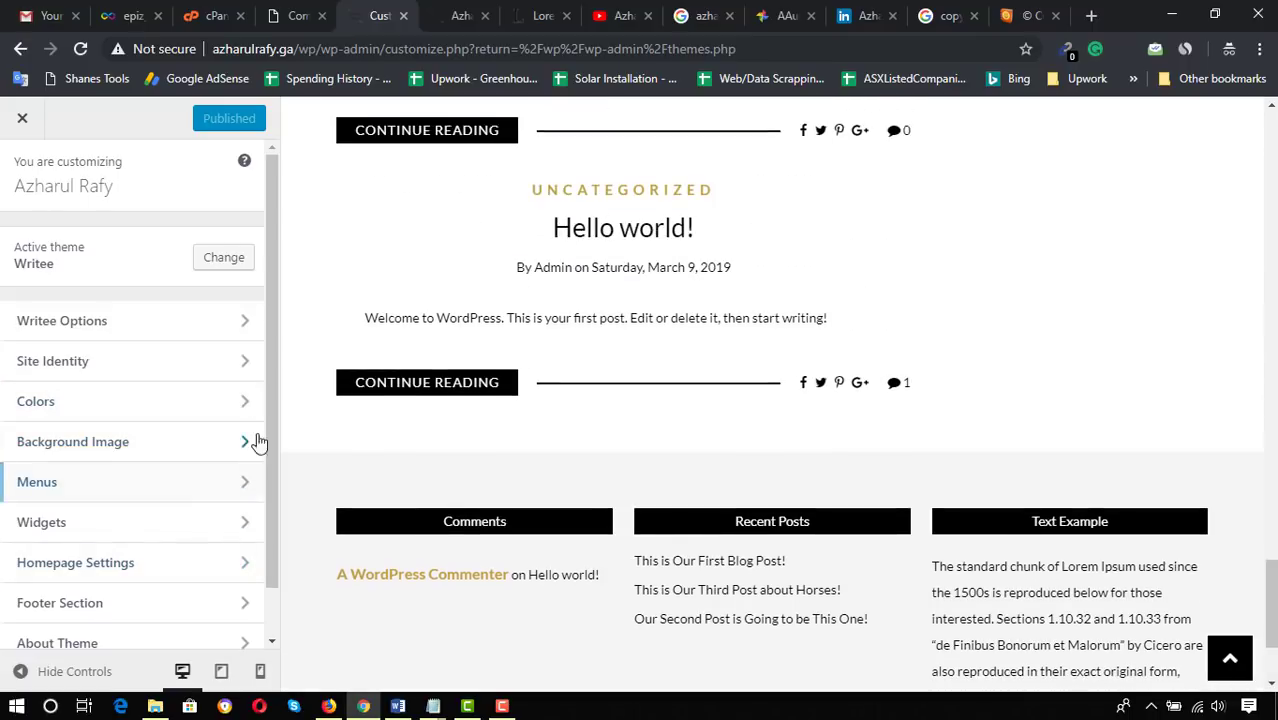
{"action": "scroll", "coordinate": [533, 417], "scroll_direction": "up", "scroll_amount": 6}
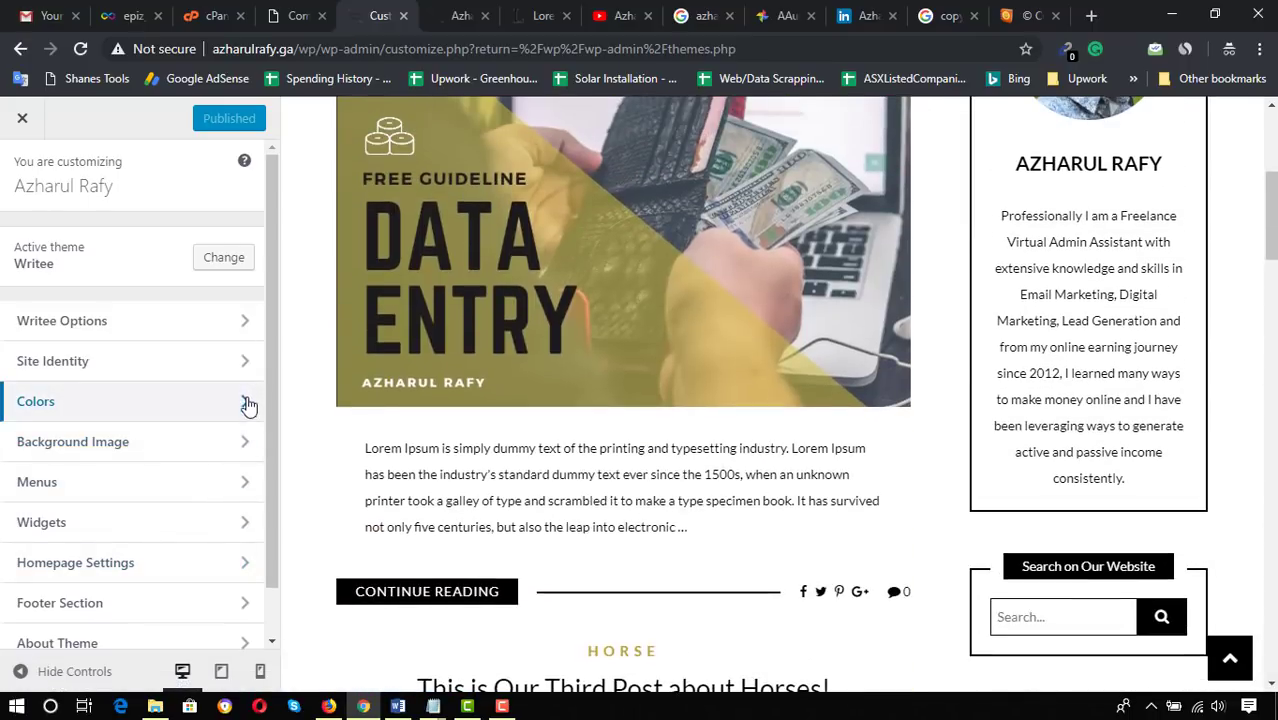
{"action": "scroll", "coordinate": [602, 446], "scroll_direction": "up", "scroll_amount": 4}
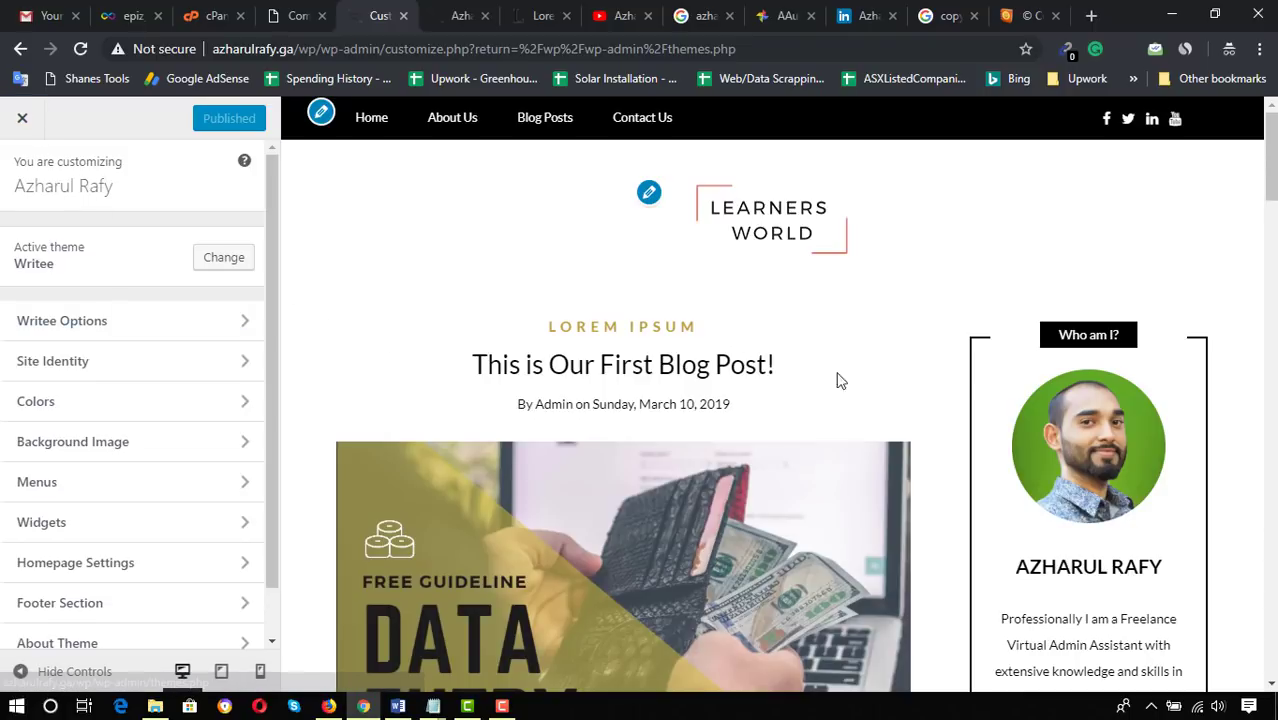
{"action": "scroll", "coordinate": [956, 380], "scroll_direction": "down", "scroll_amount": 10}
{"action": "scroll", "coordinate": [862, 323], "scroll_direction": "up", "scroll_amount": 10}
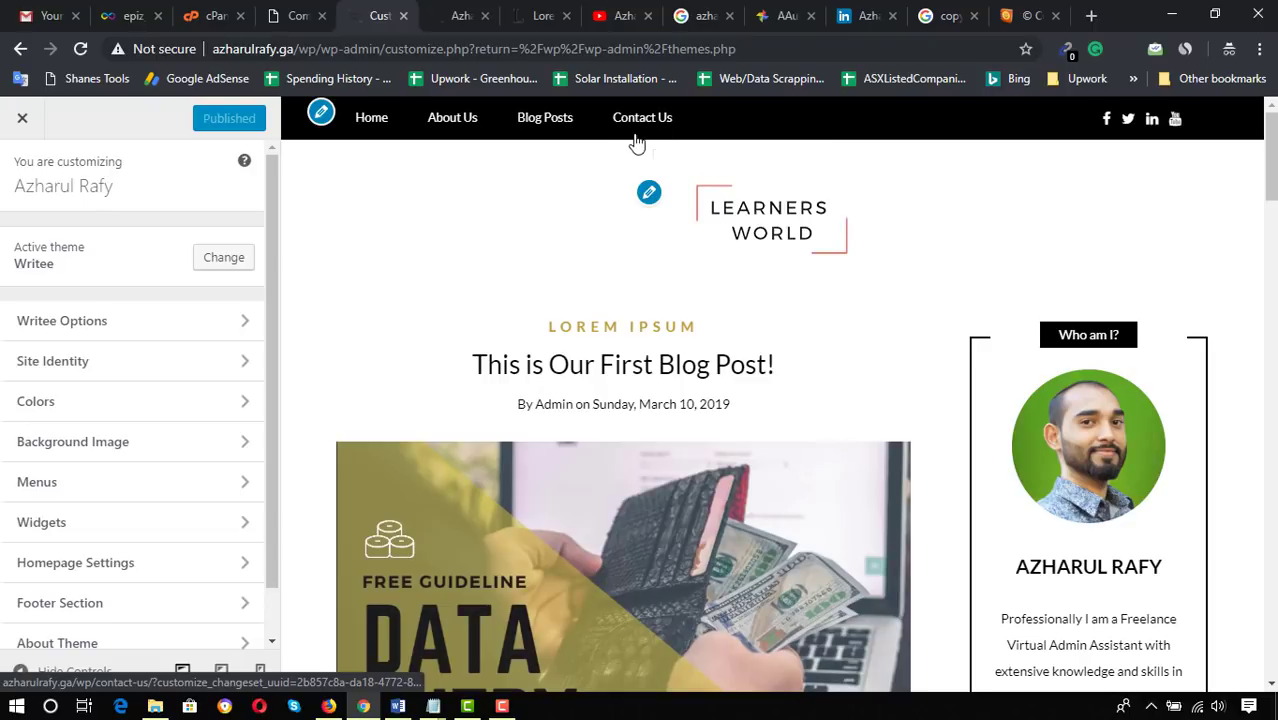
{"action": "left_click", "coordinate": [25, 120]}
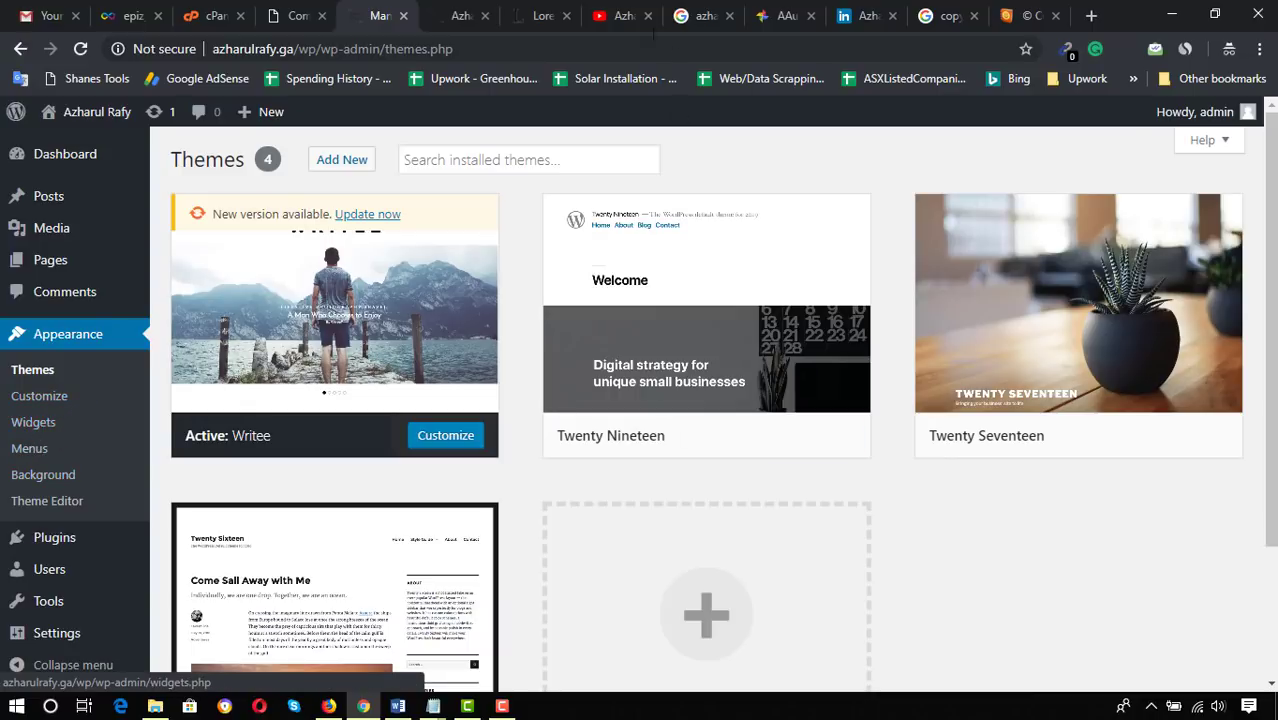
Flip between the Lorem Ipsum site, live blog homepage, Comments and Themes tabs.
{"action": "left_click", "coordinate": [540, 15]}
{"action": "left_click", "coordinate": [460, 15]}
{"action": "scroll", "coordinate": [1037, 462], "scroll_direction": "down", "scroll_amount": 10}
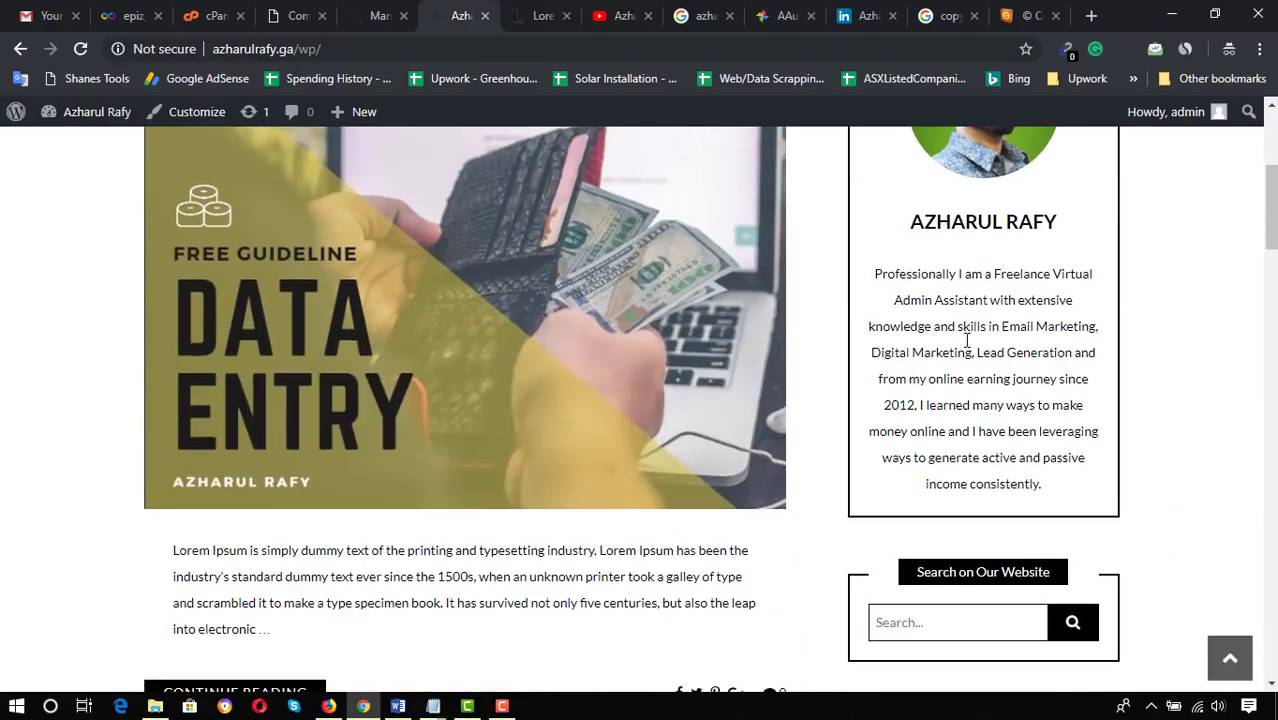
{"action": "left_click", "coordinate": [321, 6]}
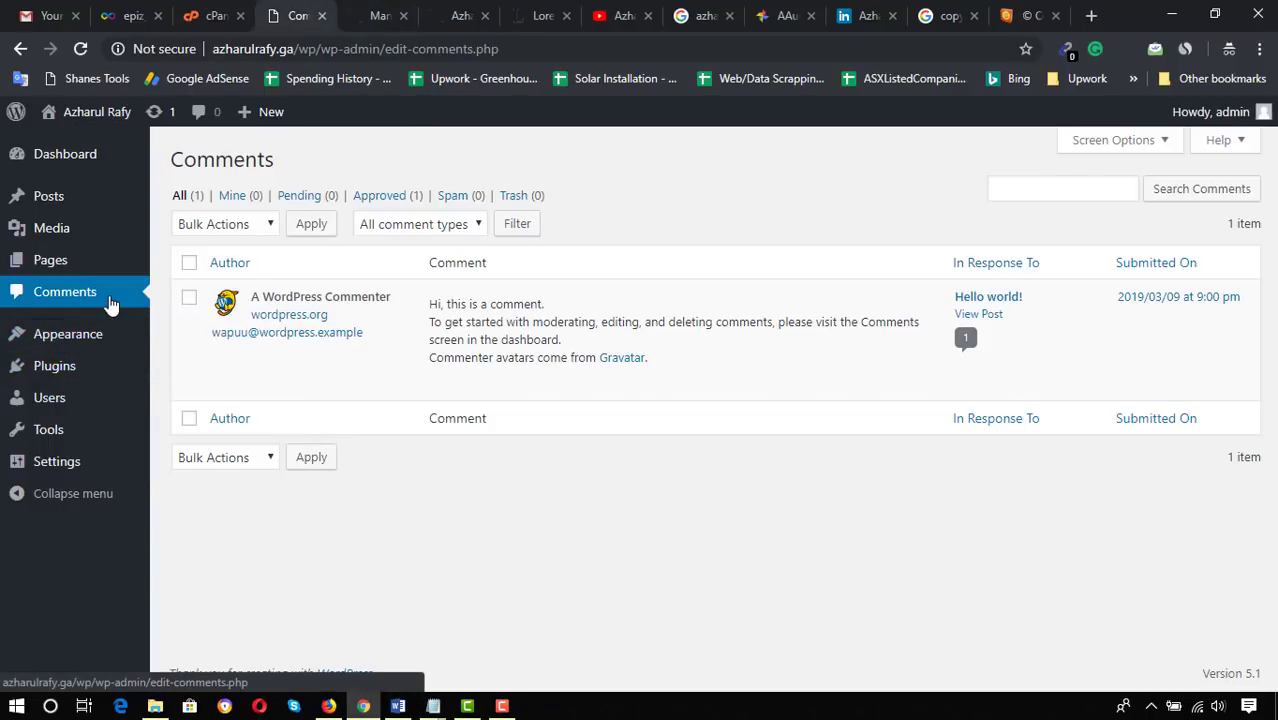
{"action": "left_click", "coordinate": [357, 12]}
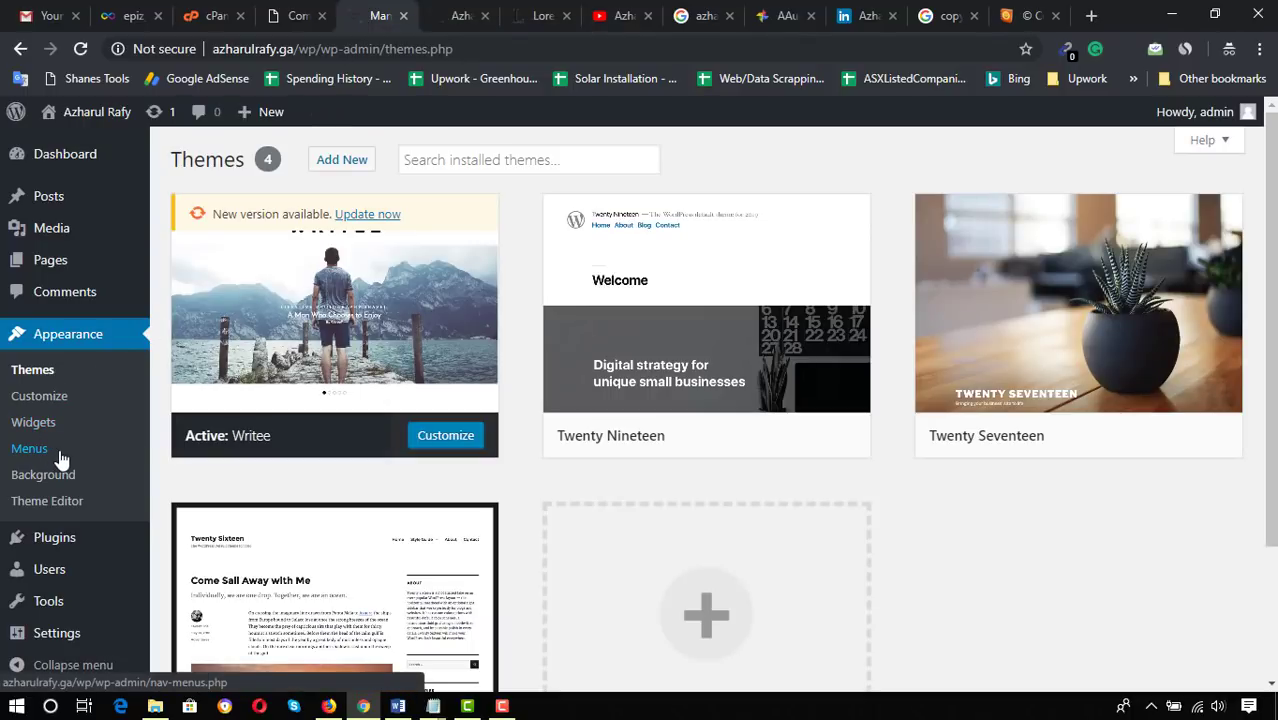
{"action": "left_click", "coordinate": [546, 12]}
{"action": "scroll", "coordinate": [395, 265], "scroll_direction": "up", "scroll_amount": 5}
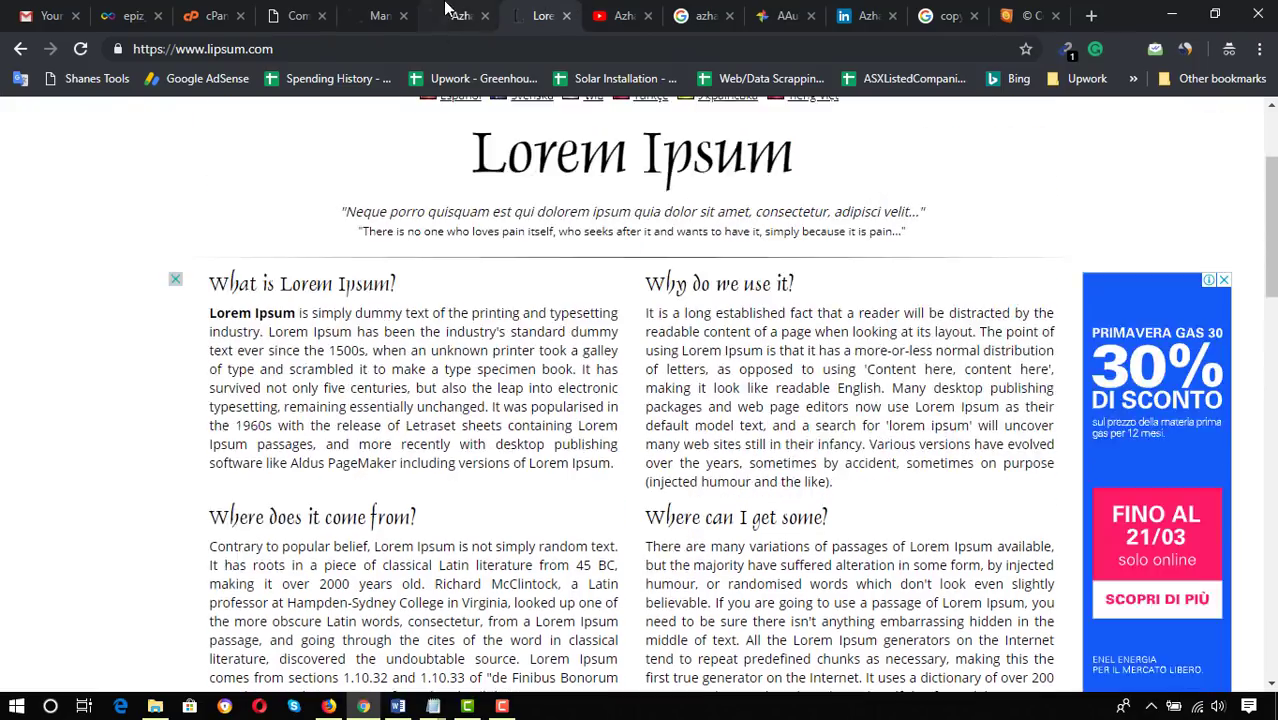
{"action": "left_click", "coordinate": [460, 15]}
{"action": "scroll", "coordinate": [508, 332], "scroll_direction": "up", "scroll_amount": 4}
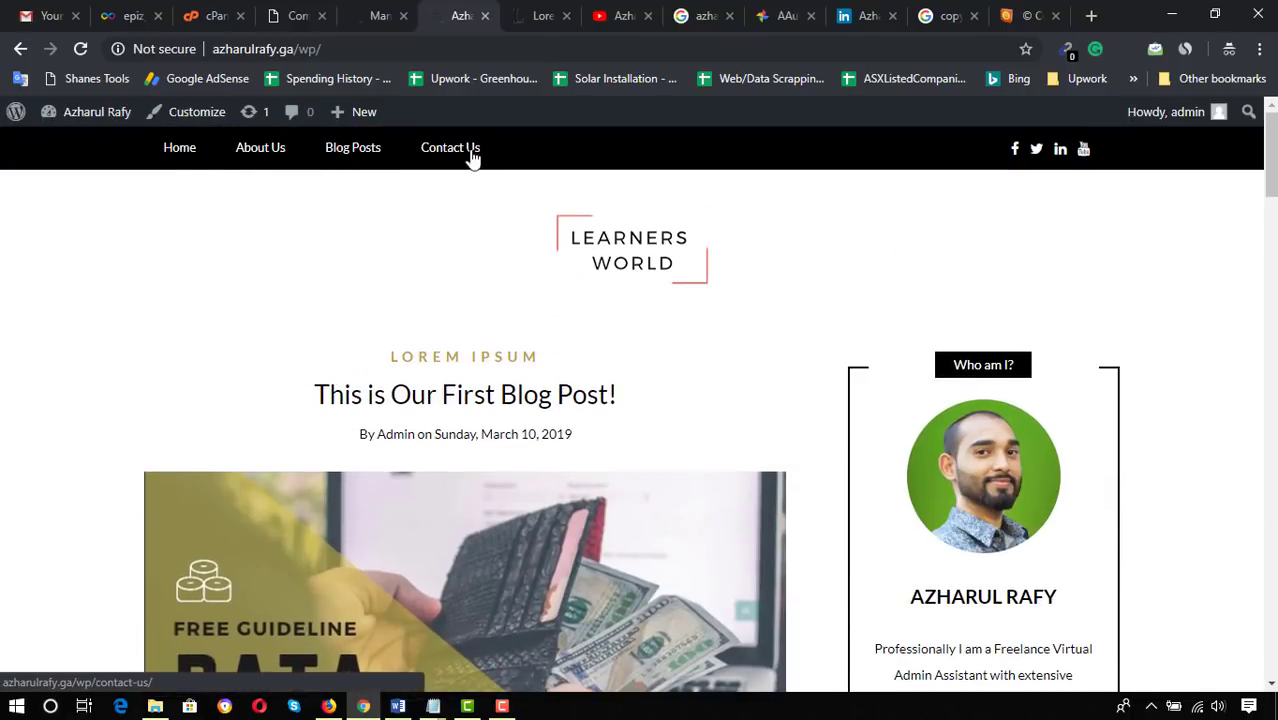
Recheck the Themes page and blog homepage, ending on the Comments admin page.
{"action": "left_click", "coordinate": [375, 14]}
{"action": "left_click", "coordinate": [318, 10]}
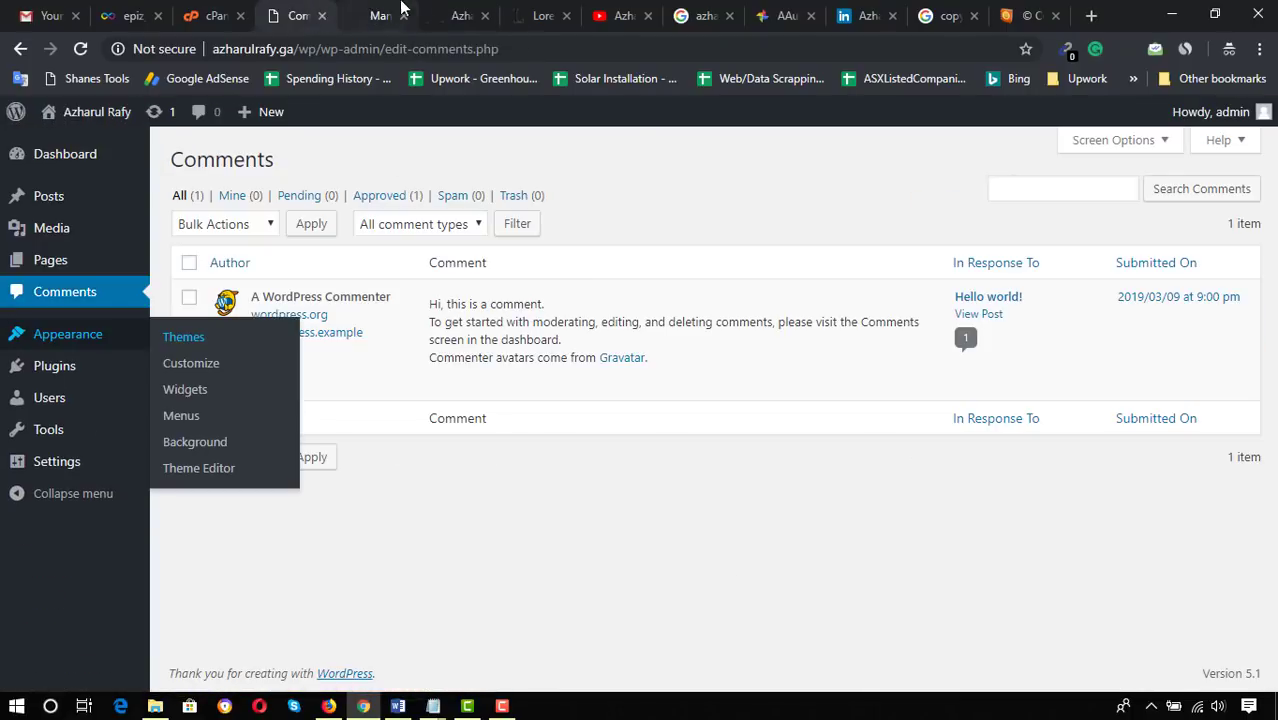
{"action": "left_click", "coordinate": [380, 14]}
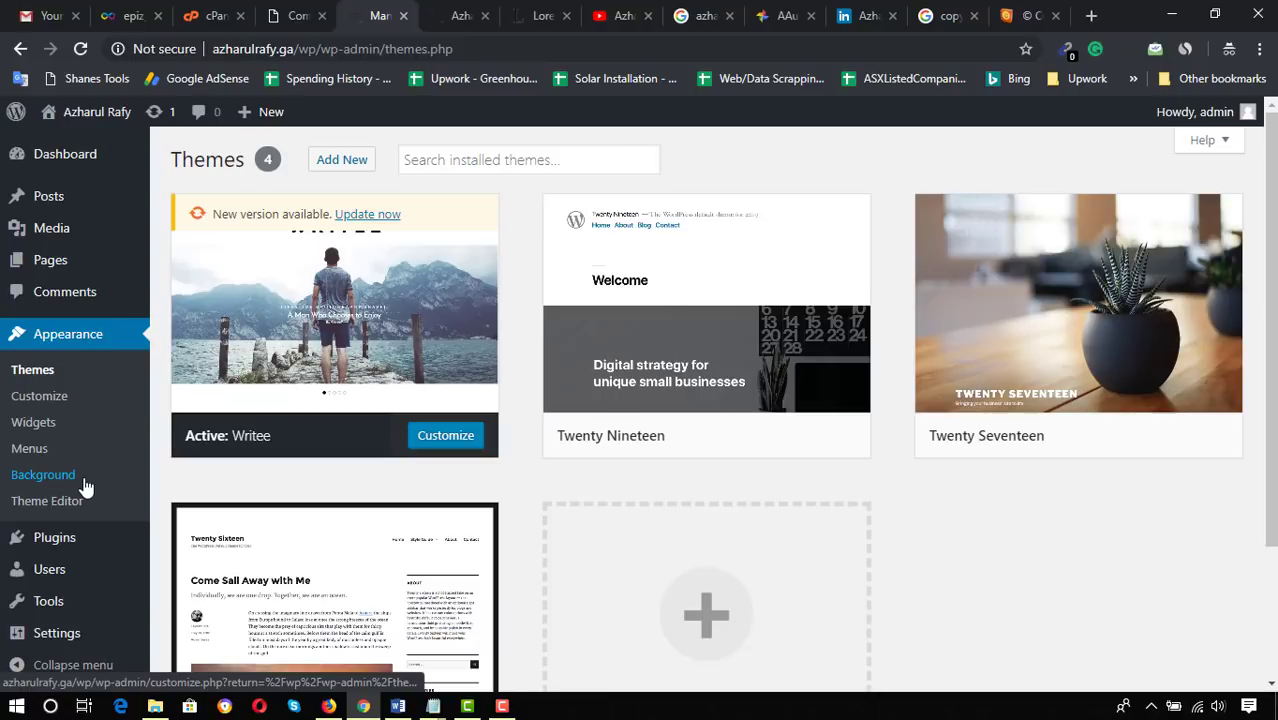
{"action": "left_click", "coordinate": [460, 15]}
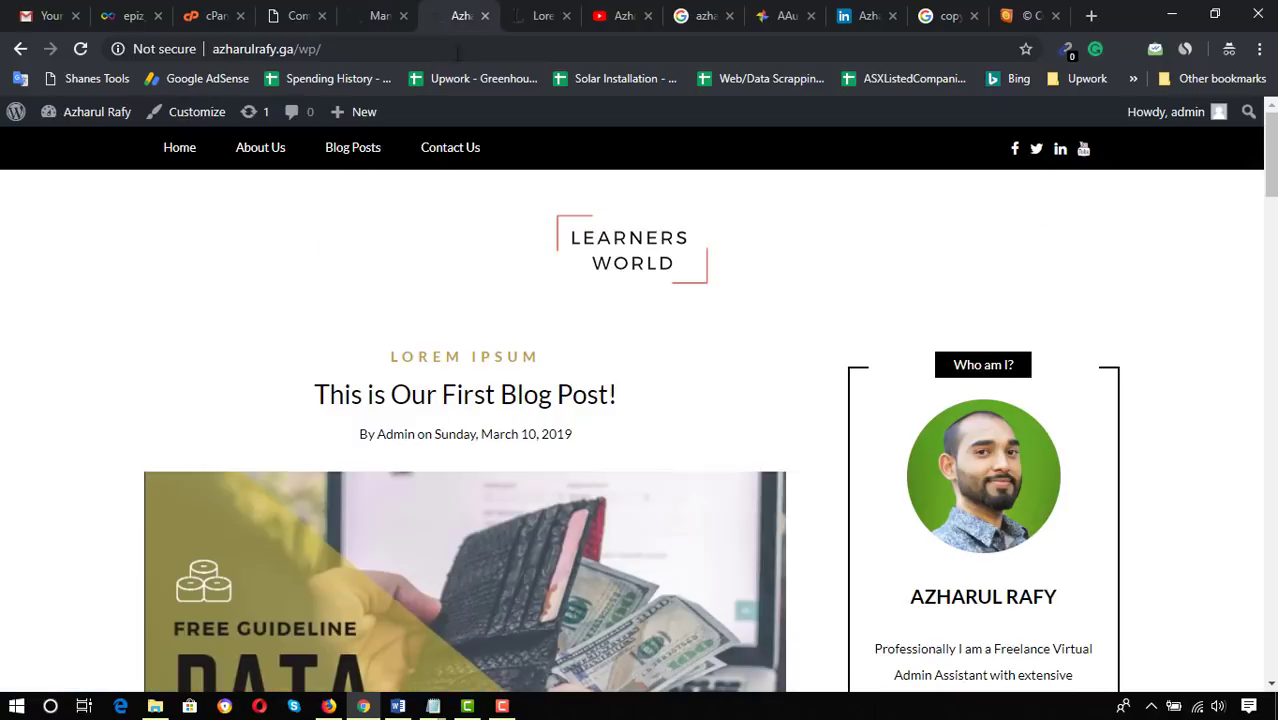
{"action": "scroll", "coordinate": [485, 420], "scroll_direction": "down", "scroll_amount": 5}
{"action": "scroll", "coordinate": [258, 463], "scroll_direction": "down", "scroll_amount": 5}
{"action": "scroll", "coordinate": [272, 395], "scroll_direction": "up", "scroll_amount": 10}
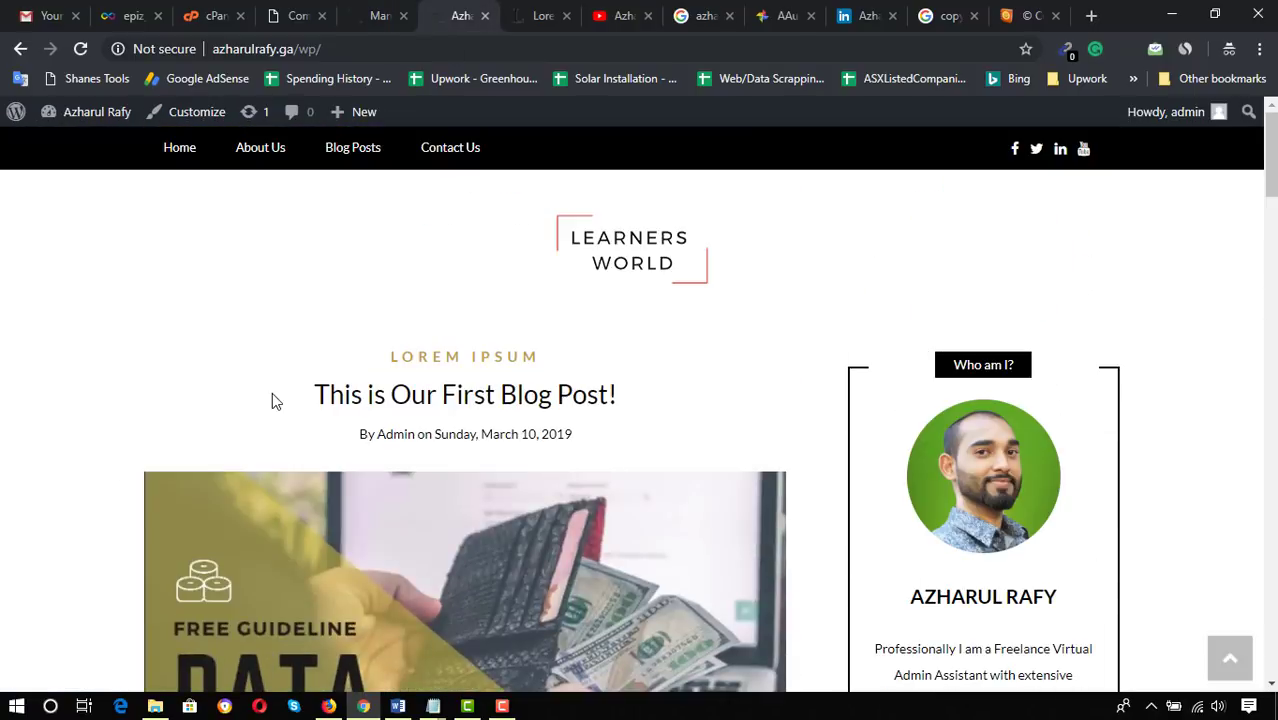
{"action": "scroll", "coordinate": [300, 440], "scroll_direction": "down", "scroll_amount": 7}
{"action": "scroll", "coordinate": [210, 482], "scroll_direction": "down", "scroll_amount": 20}
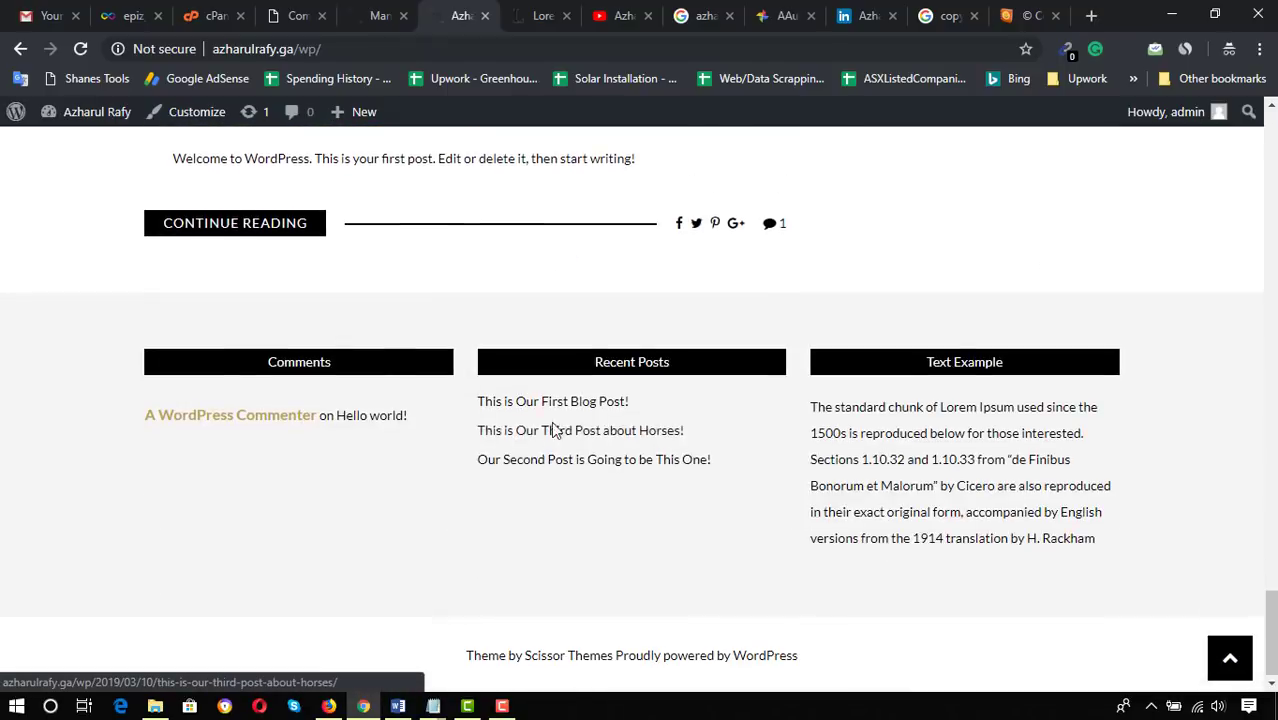
{"action": "scroll", "coordinate": [555, 430], "scroll_direction": "up", "scroll_amount": 10}
{"action": "left_click", "coordinate": [350, 15]}
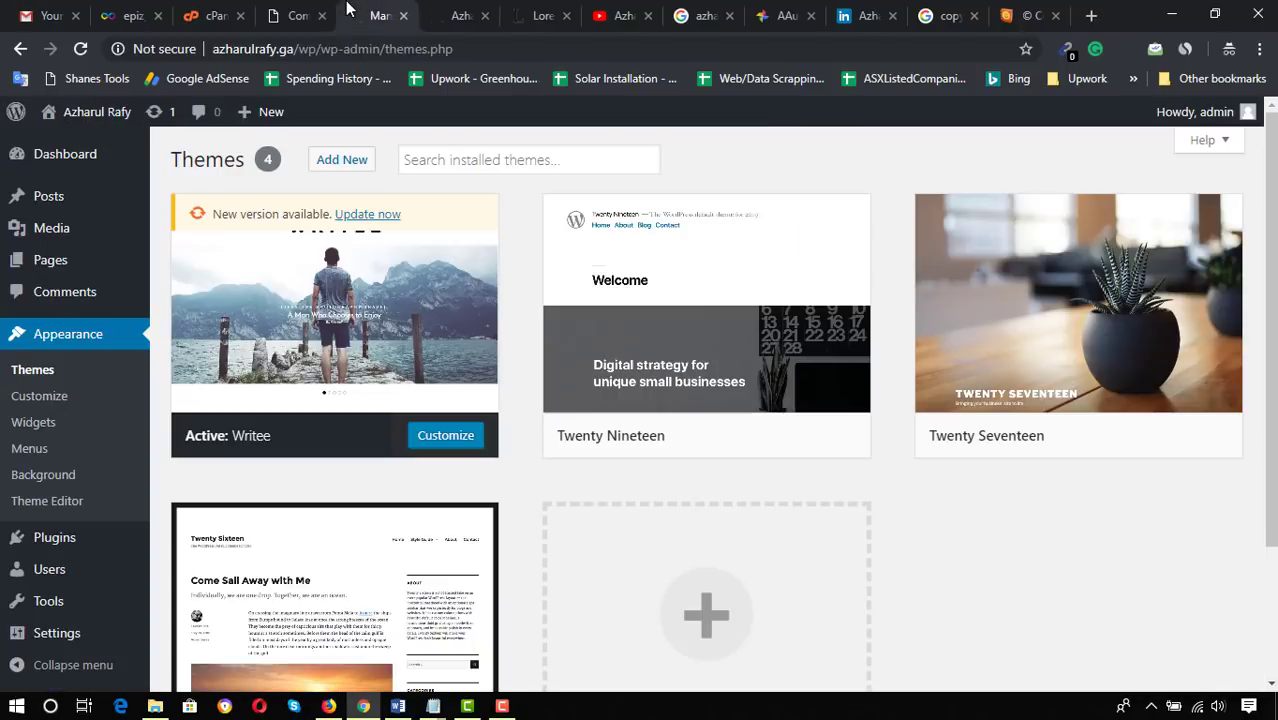
{"action": "left_click", "coordinate": [305, 17]}
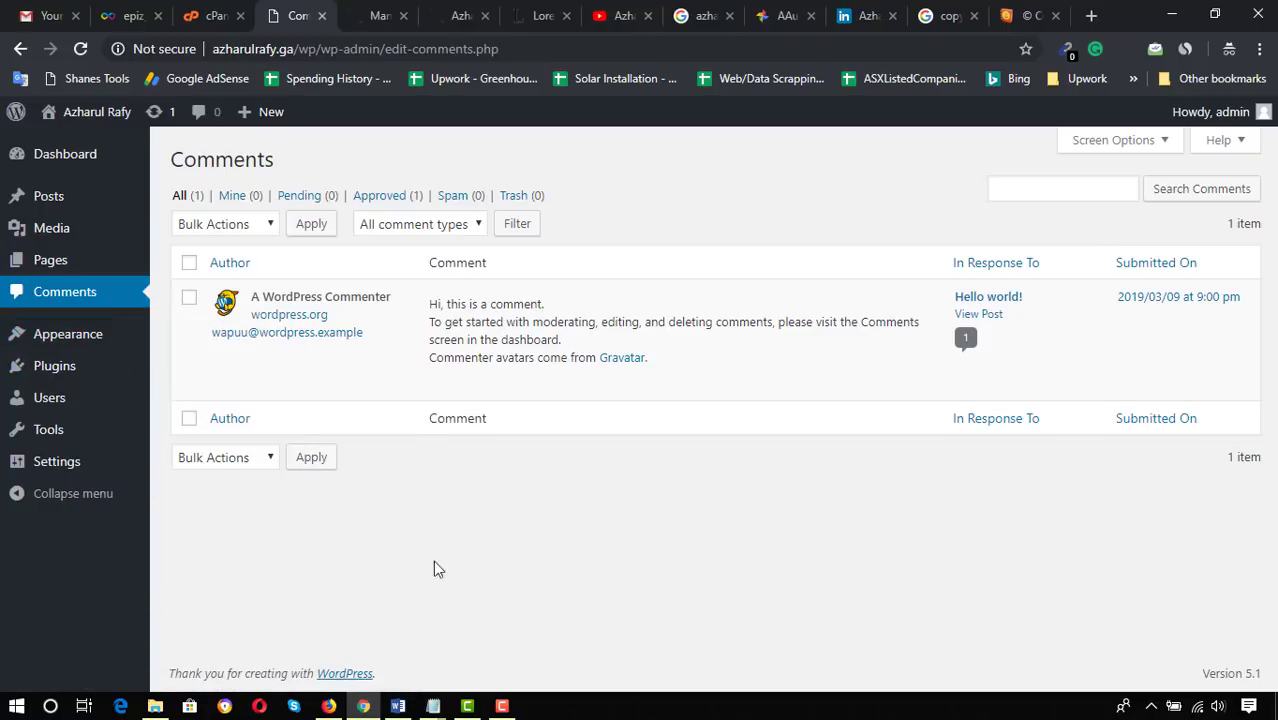
{"action": "mouse_move", "coordinate": [85, 376]}
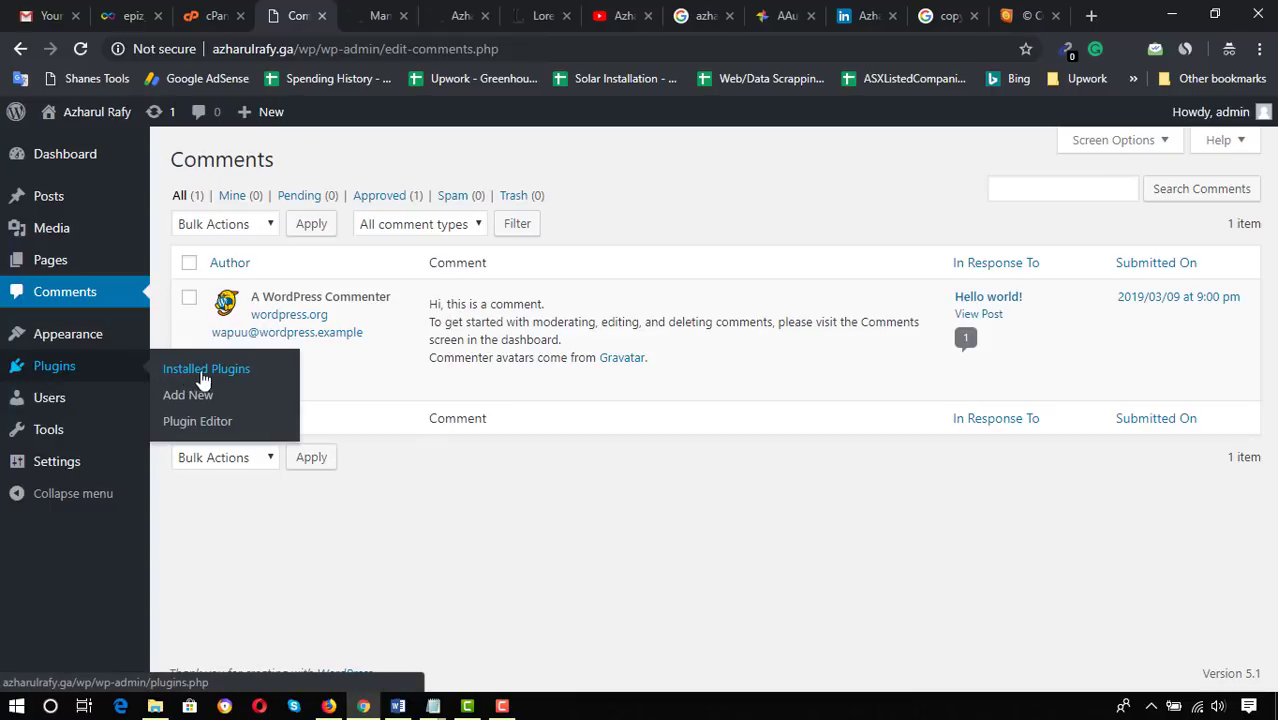
Open Installed Plugins in a new tab and close the leftover Themes, blog, YouTube, image, LinkedIn and Google tabs.
{"action": "right_click", "coordinate": [215, 376]}
{"action": "left_click", "coordinate": [250, 385]}
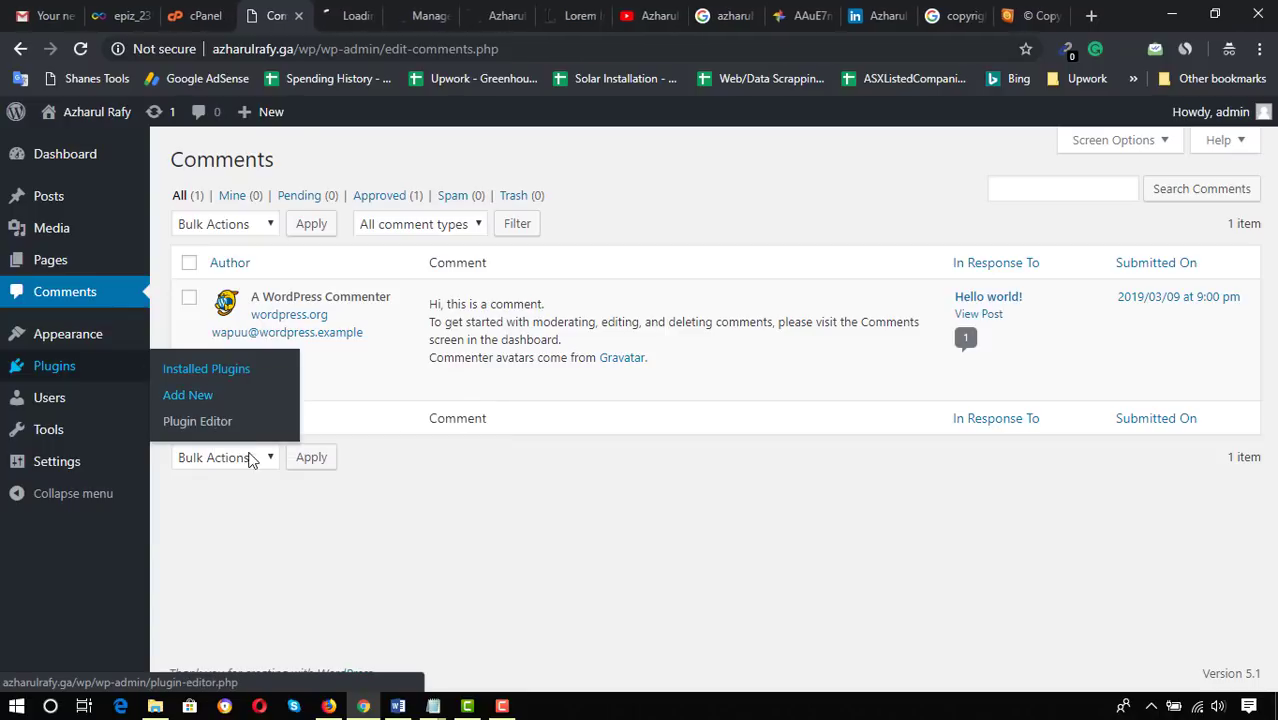
{"action": "left_click", "coordinate": [437, 27]}
{"action": "left_click", "coordinate": [448, 17]}
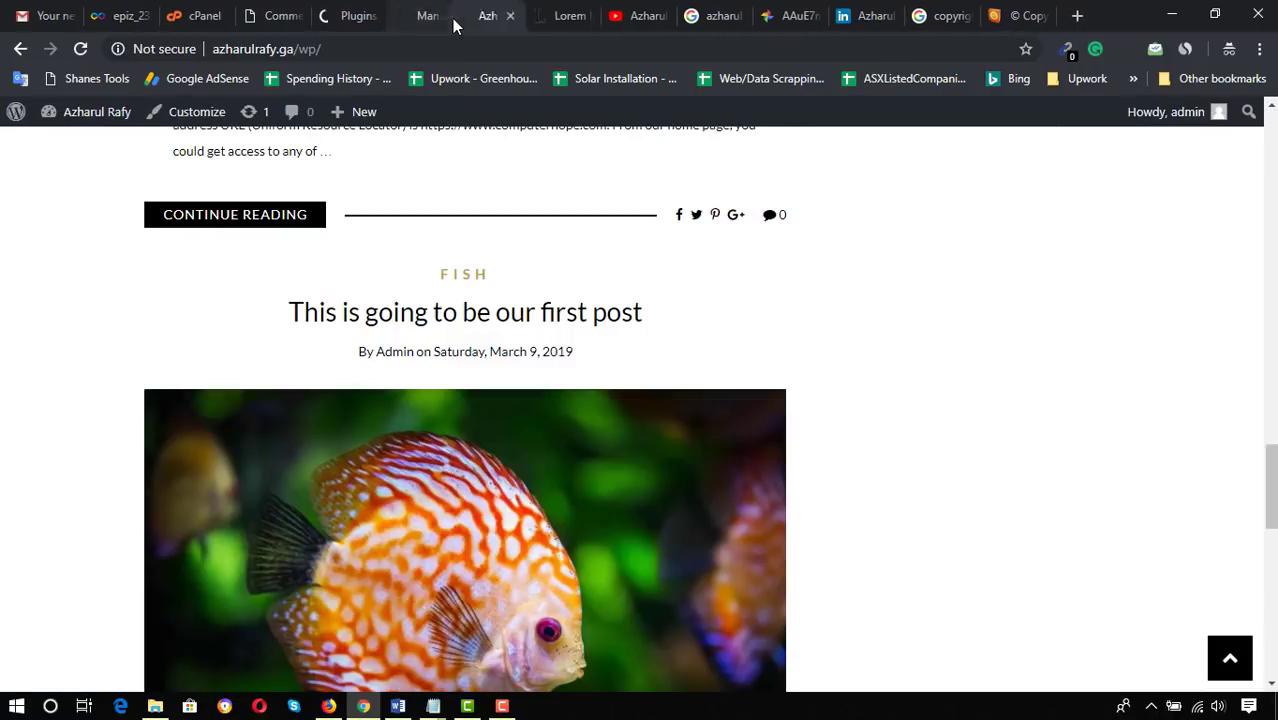
{"action": "left_click", "coordinate": [448, 17]}
{"action": "left_click", "coordinate": [452, 18]}
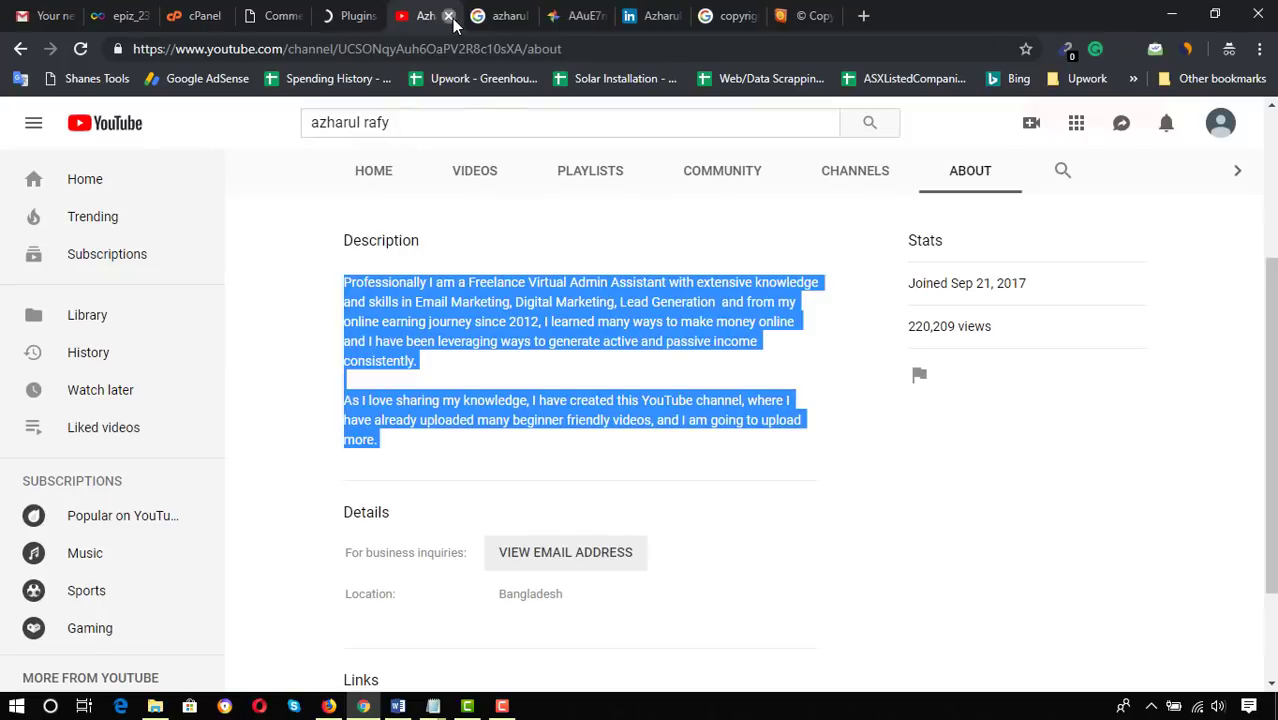
{"action": "left_click", "coordinate": [452, 18]}
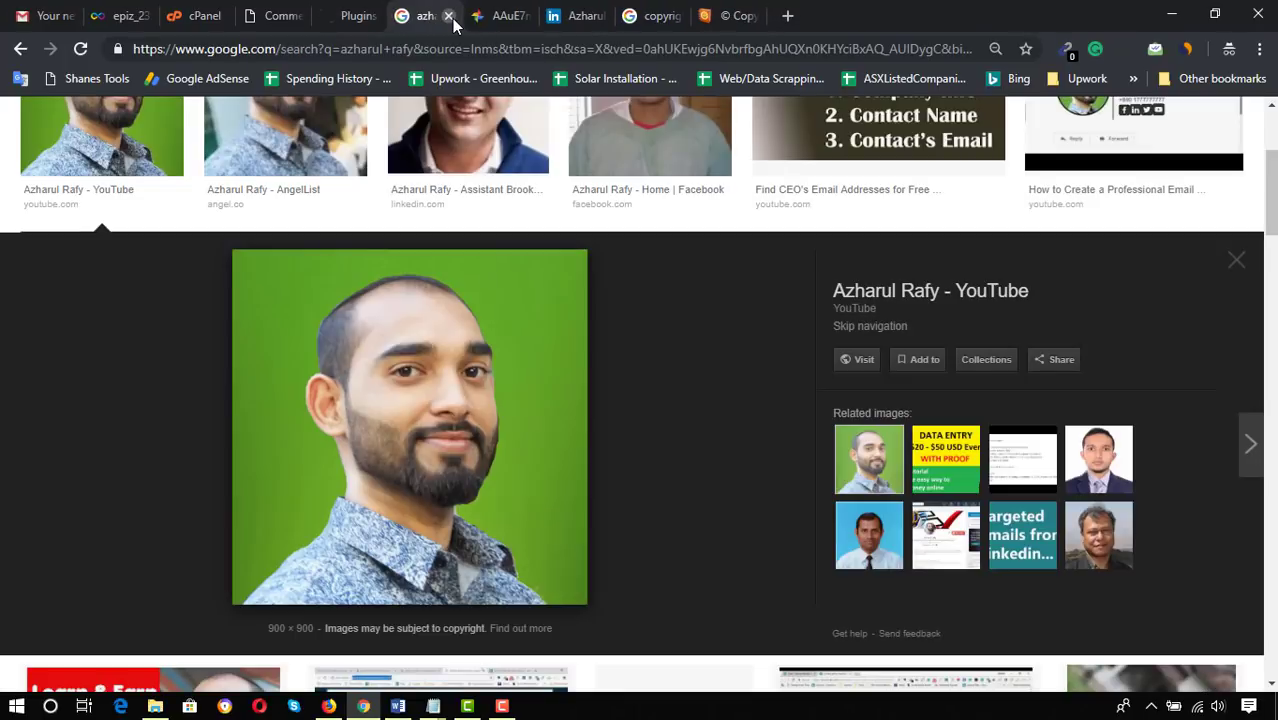
{"action": "left_click", "coordinate": [452, 18]}
{"action": "left_click", "coordinate": [452, 18]}
{"action": "left_click", "coordinate": [452, 18]}
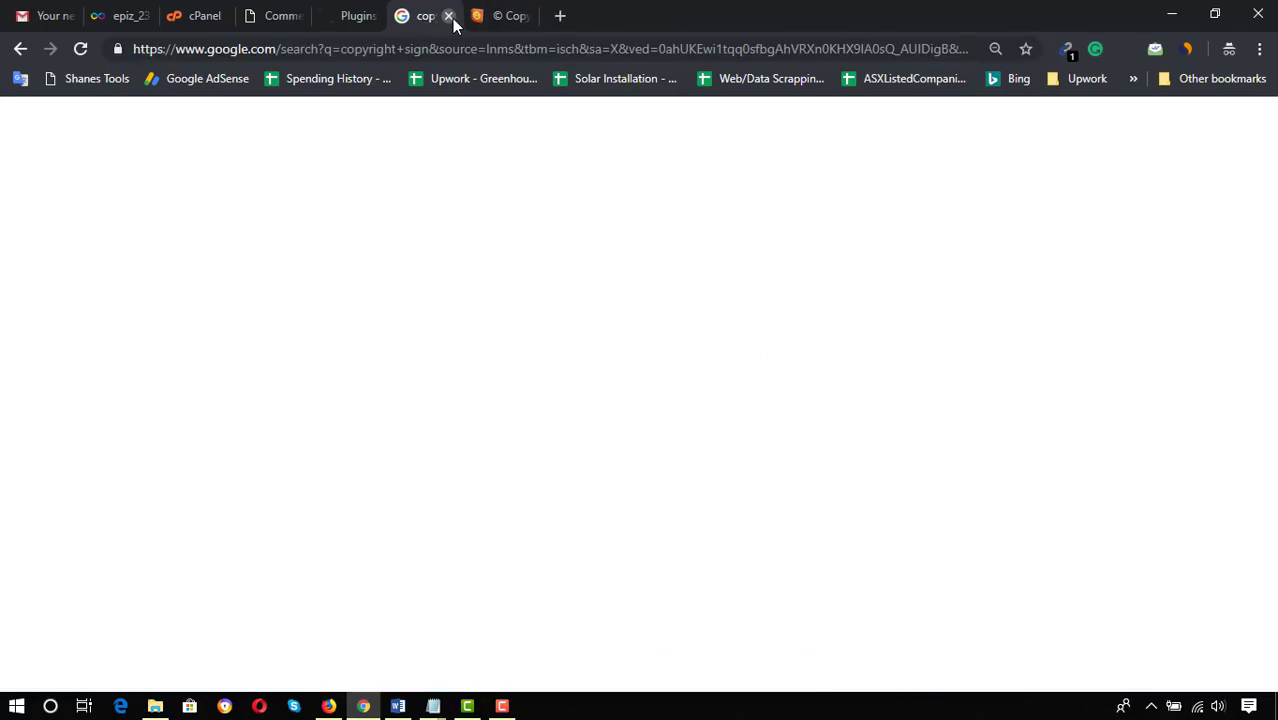
{"action": "left_click", "coordinate": [452, 18]}
{"action": "left_click", "coordinate": [452, 18]}
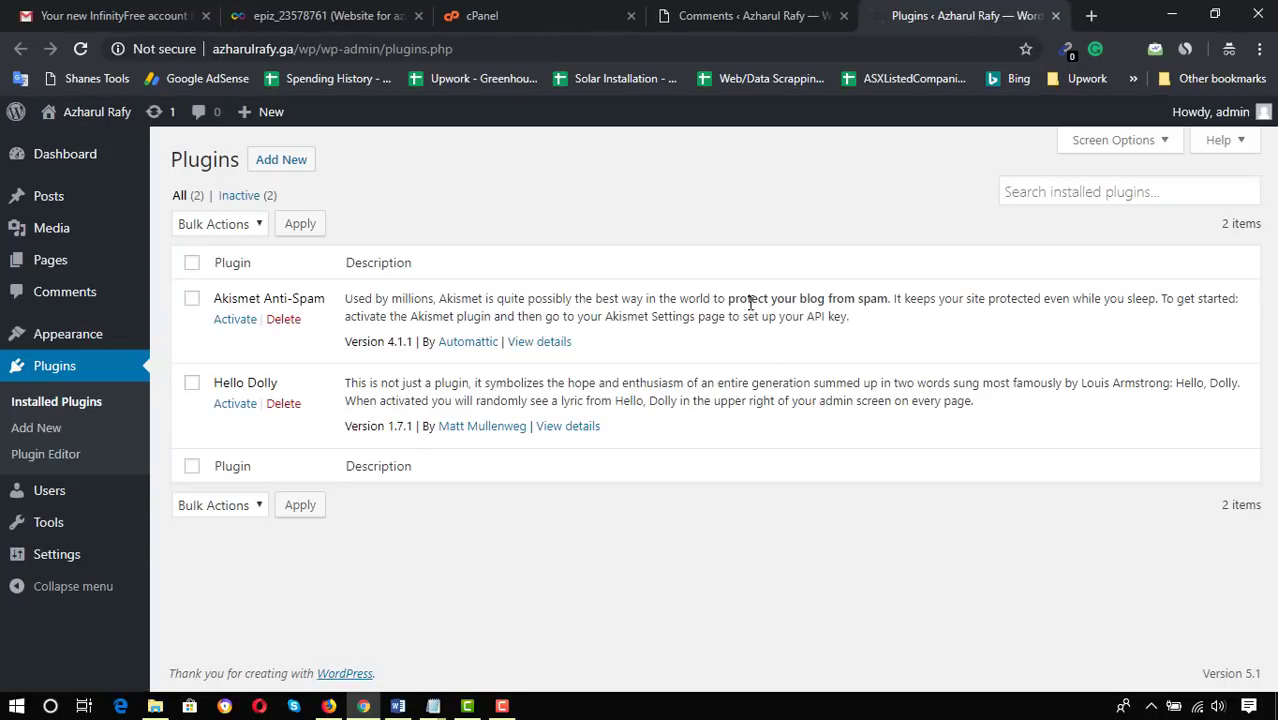
Locate the Plugins tab among the open admin tabs.
{"action": "left_click", "coordinate": [752, 16]}
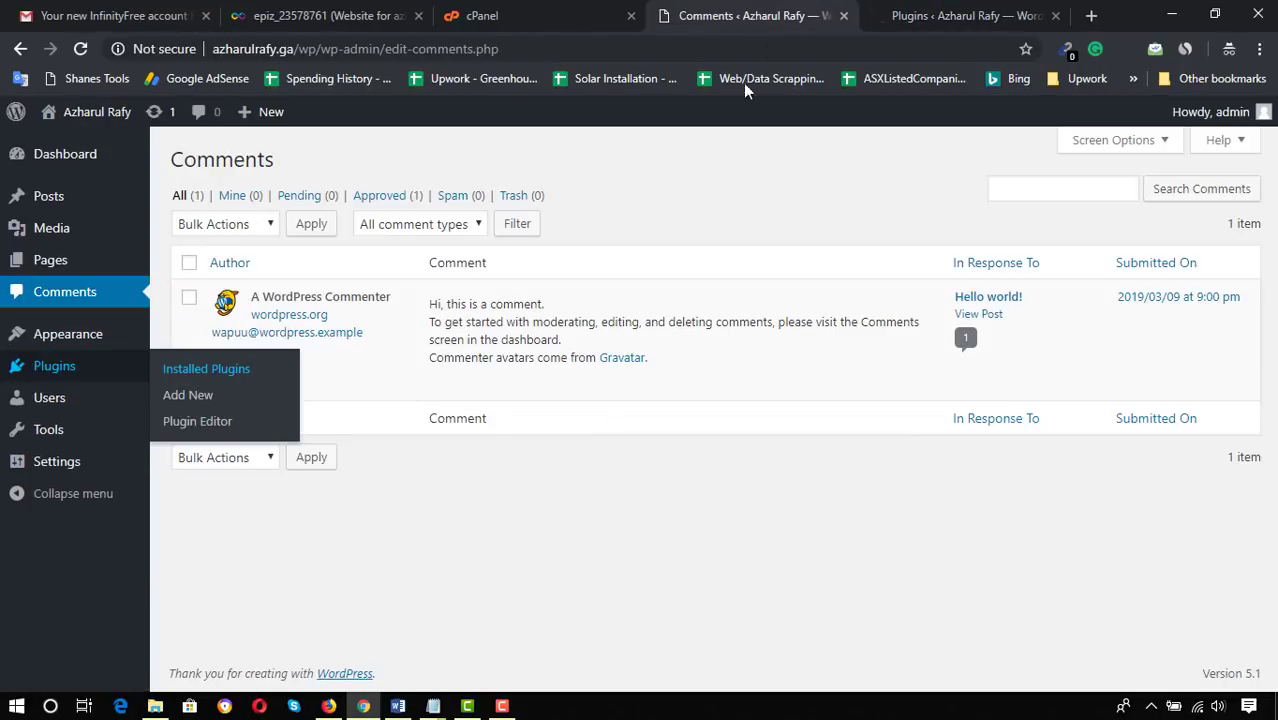
{"action": "right_click", "coordinate": [231, 381]}
{"action": "key", "text": "Escape"}
{"action": "key", "text": "ctrl+Tab"}
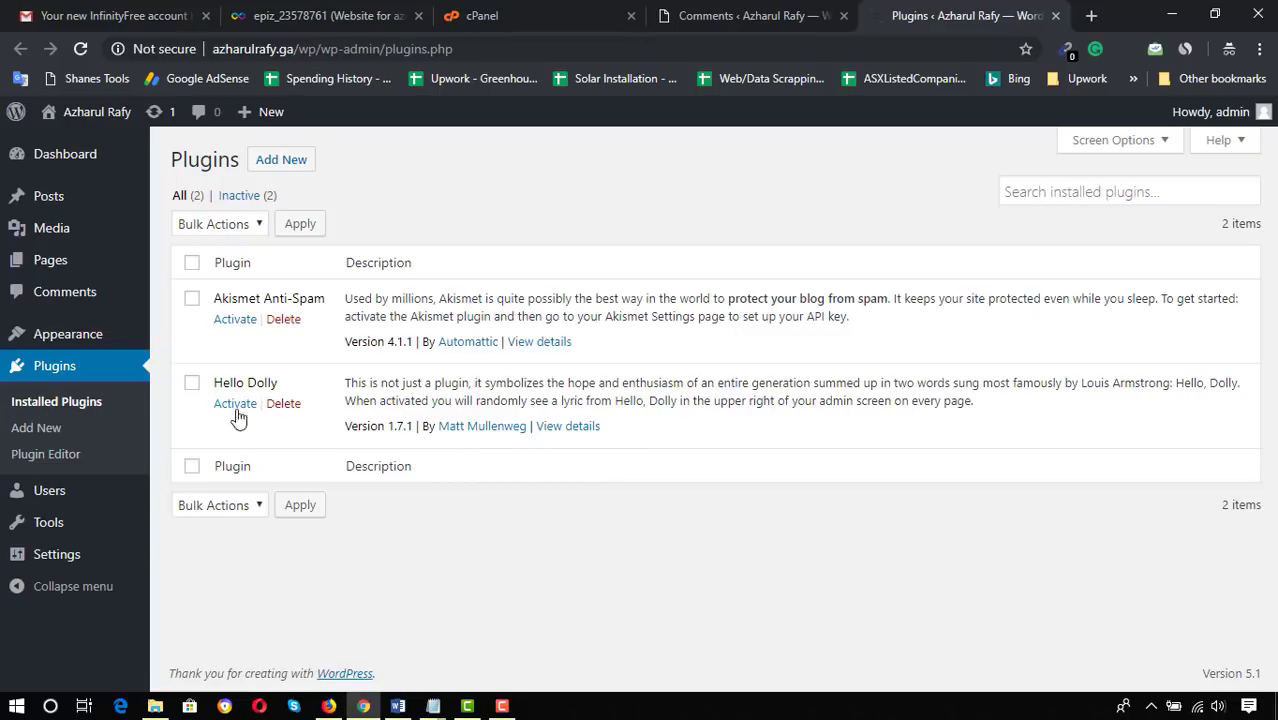
{"action": "left_click", "coordinate": [780, 15]}
{"action": "left_click", "coordinate": [965, 15]}
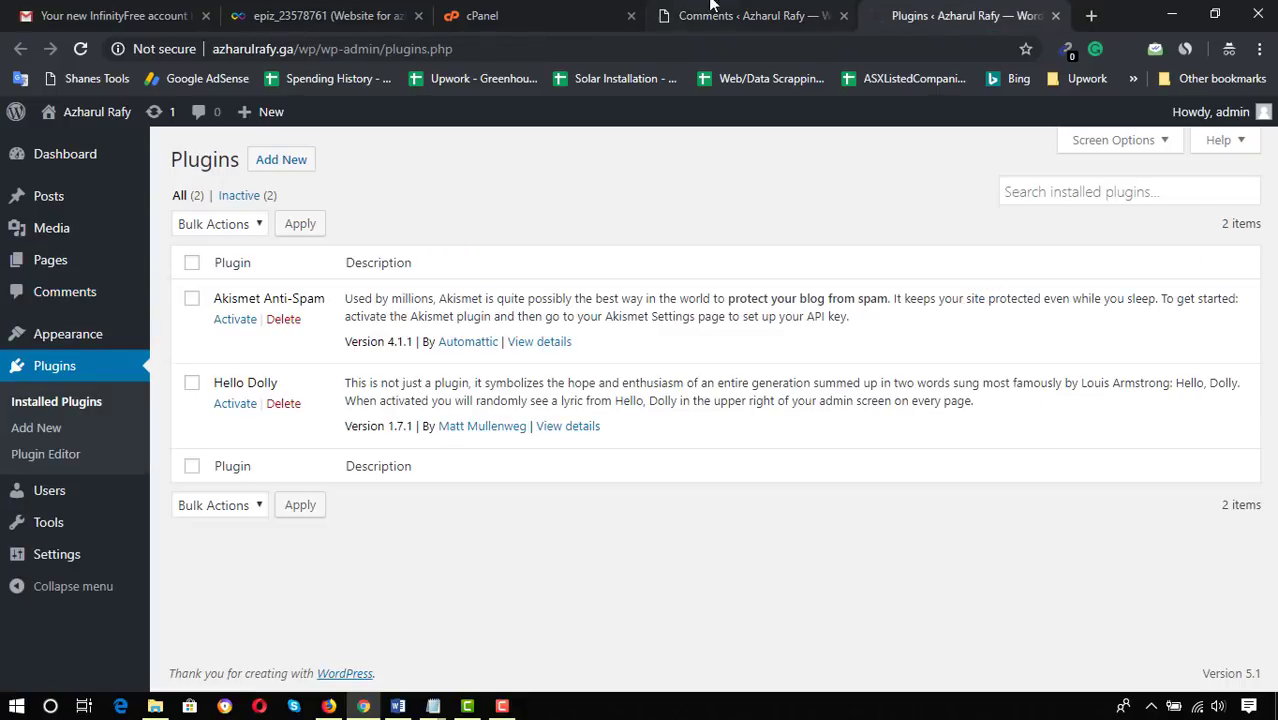
Open the live site in a background tab via Visit Site, then return to the Plugins page.
{"action": "left_click", "coordinate": [750, 15]}
{"action": "mouse_move", "coordinate": [70, 385]}
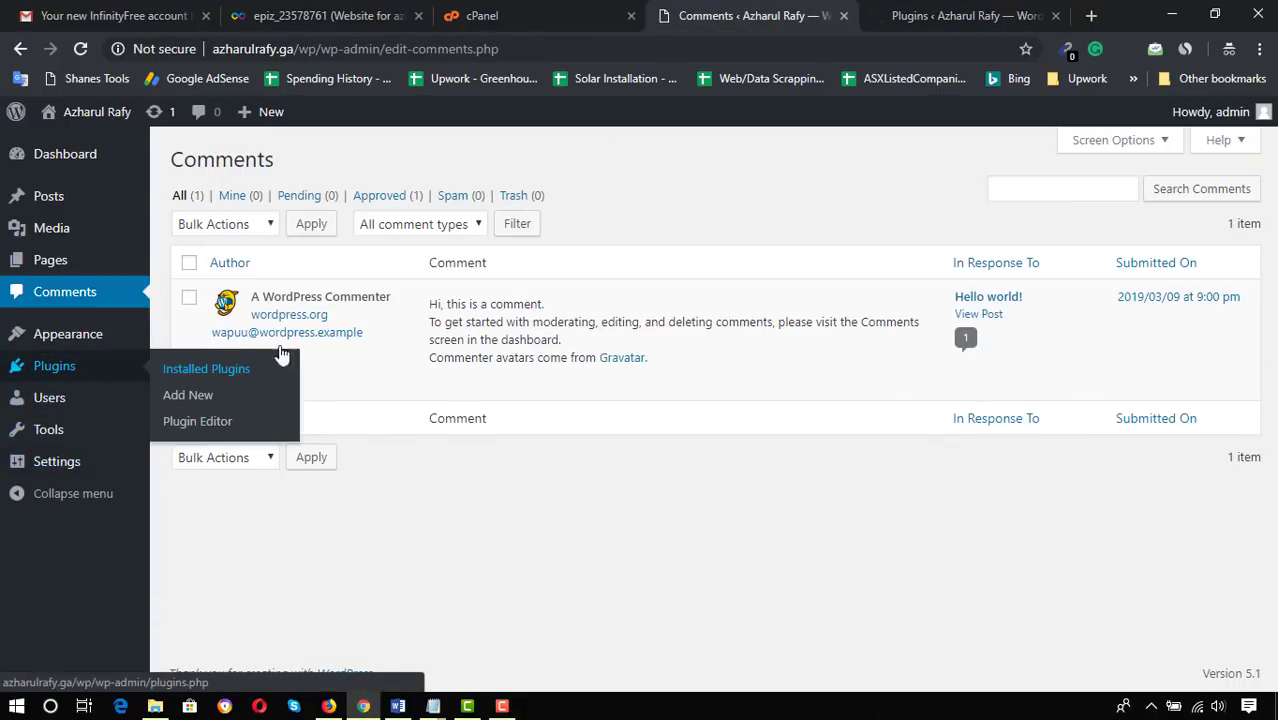
{"action": "left_click", "coordinate": [935, 14]}
{"action": "left_click", "coordinate": [783, 12]}
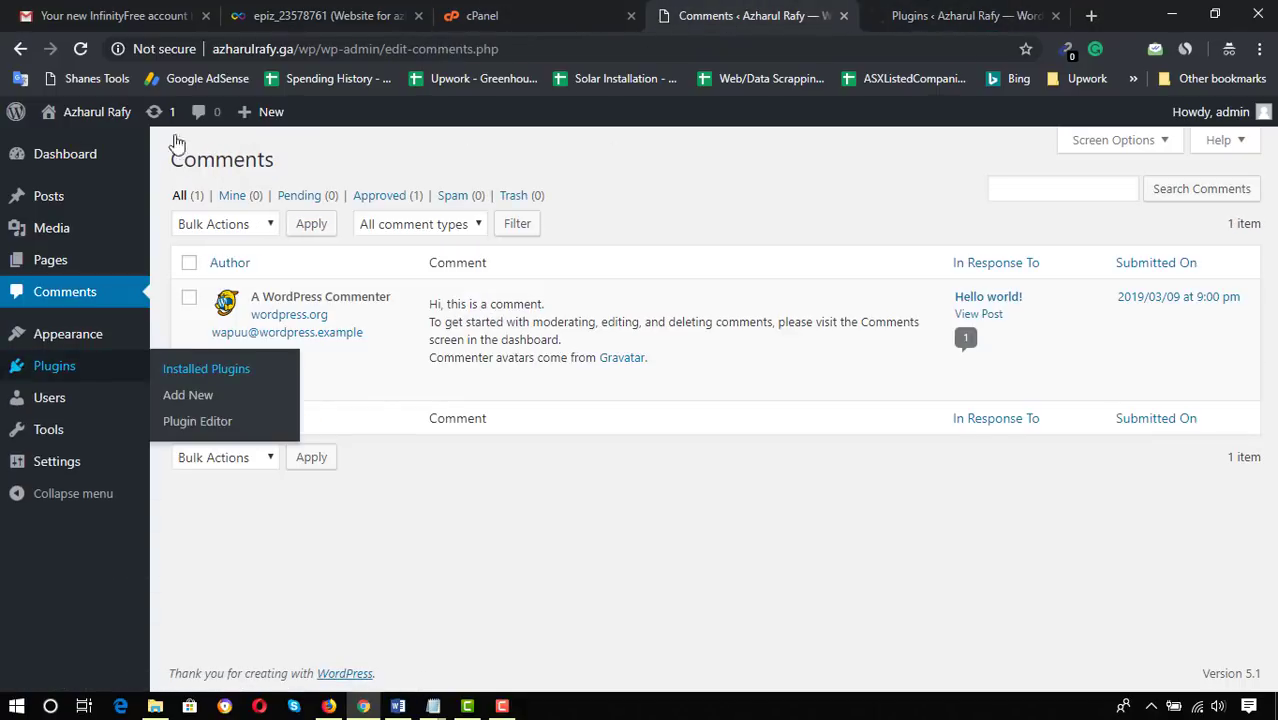
{"action": "middle_click", "coordinate": [70, 145]}
{"action": "left_click", "coordinate": [805, 15]}
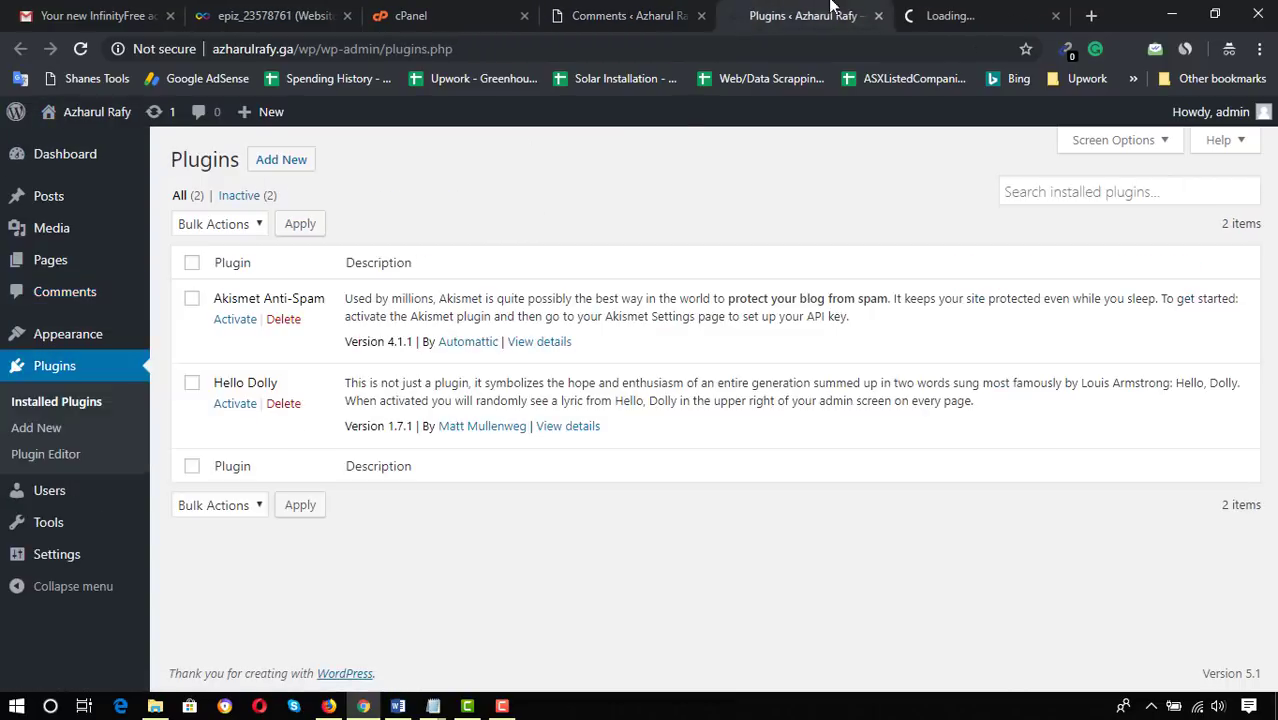
{"action": "left_click", "coordinate": [955, 15]}
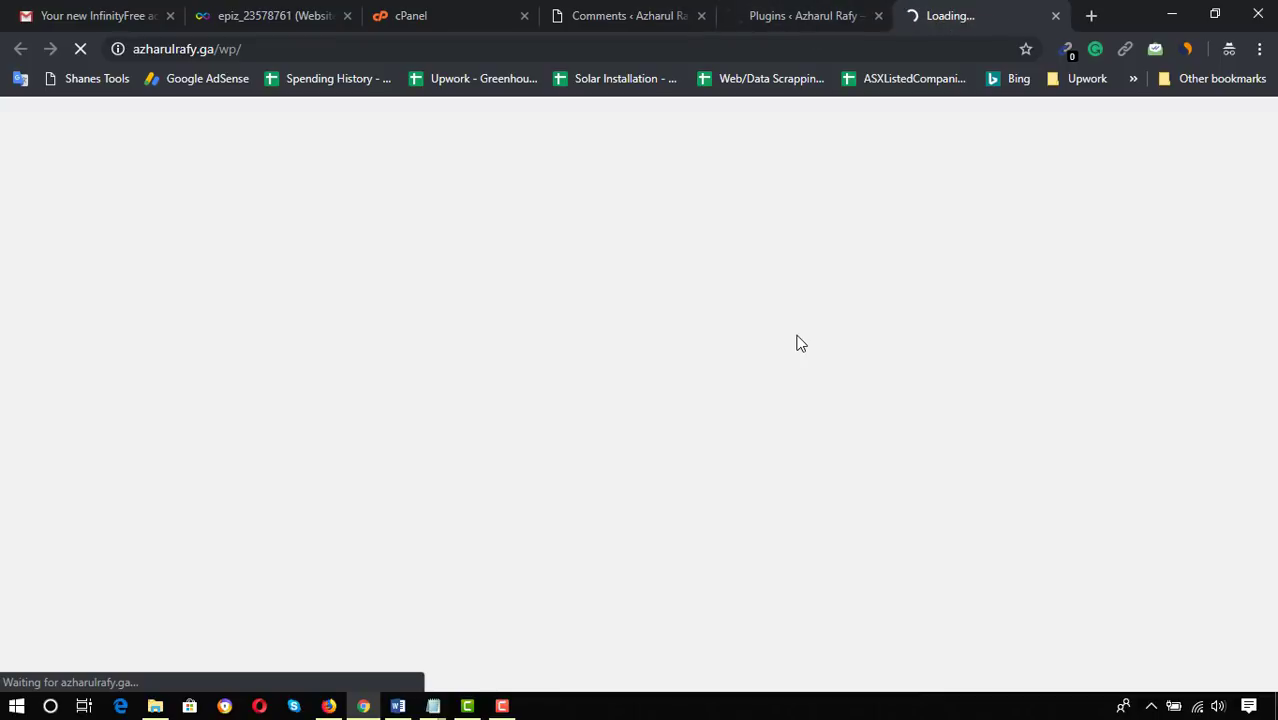
{"action": "left_click", "coordinate": [805, 15]}
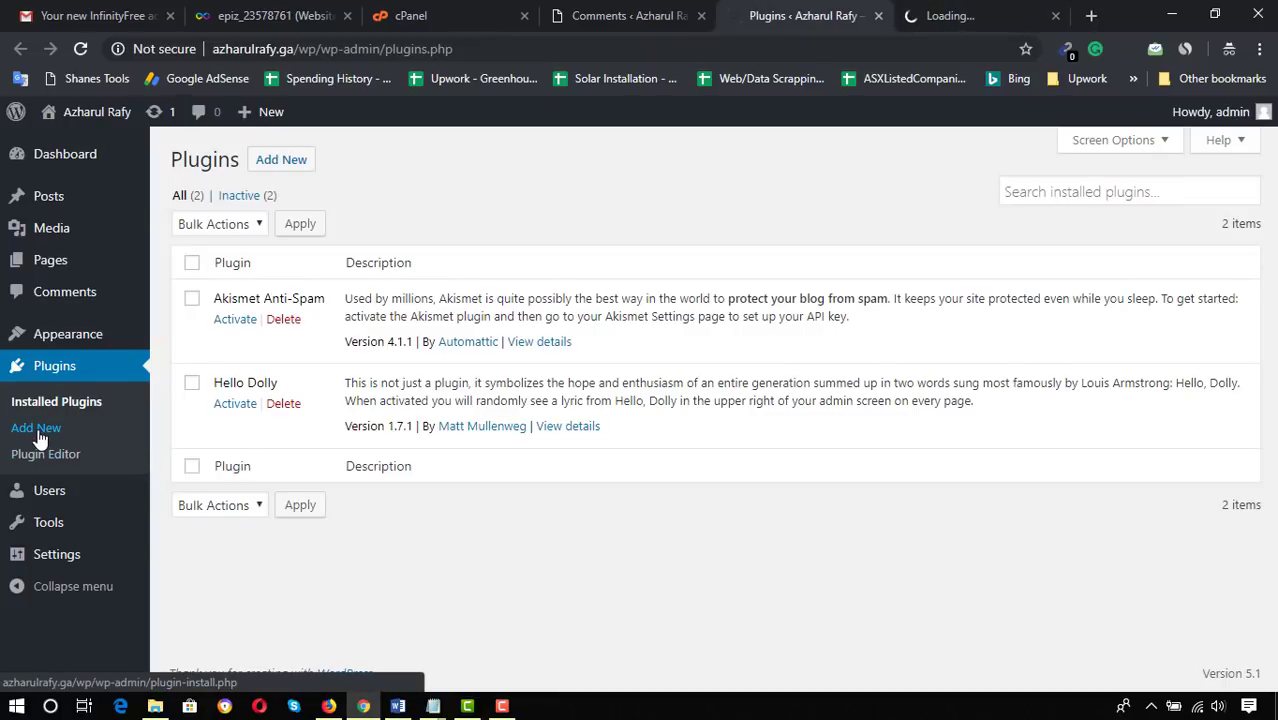
Search Add New plugins for Ninja Forms, then install and activate it.
{"action": "left_click", "coordinate": [38, 428]}
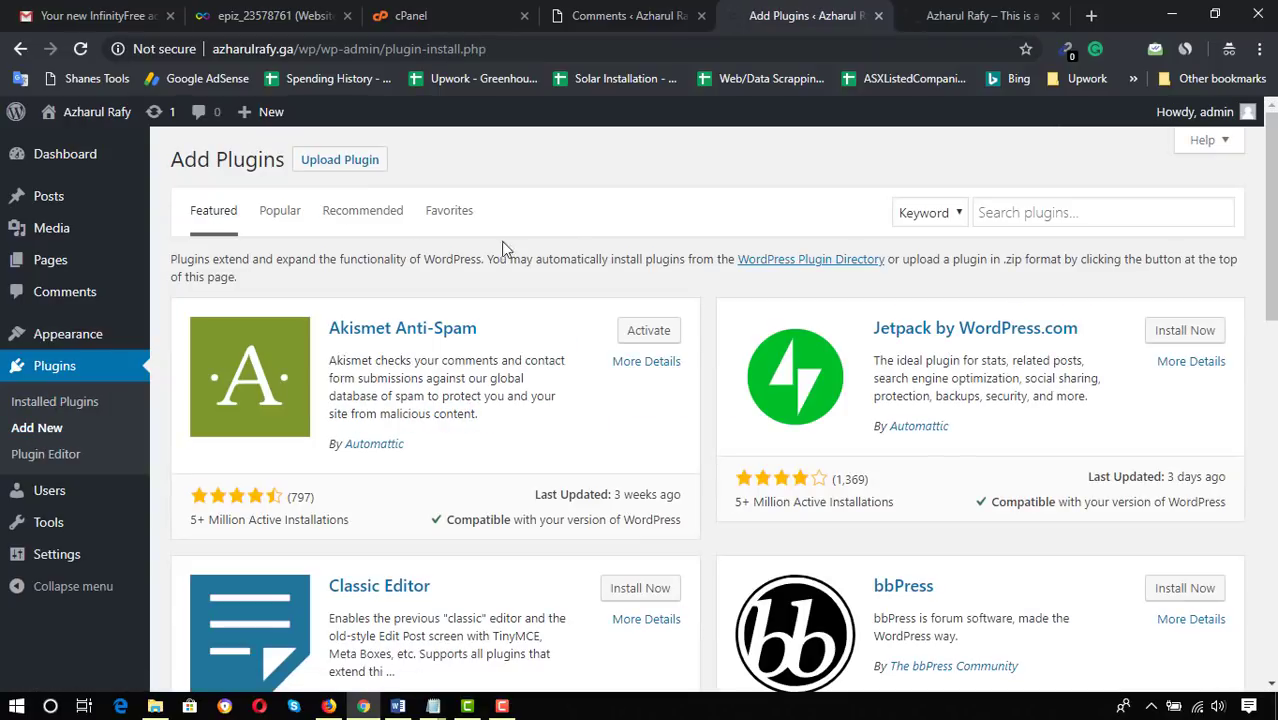
{"action": "left_click", "coordinate": [1062, 212]}
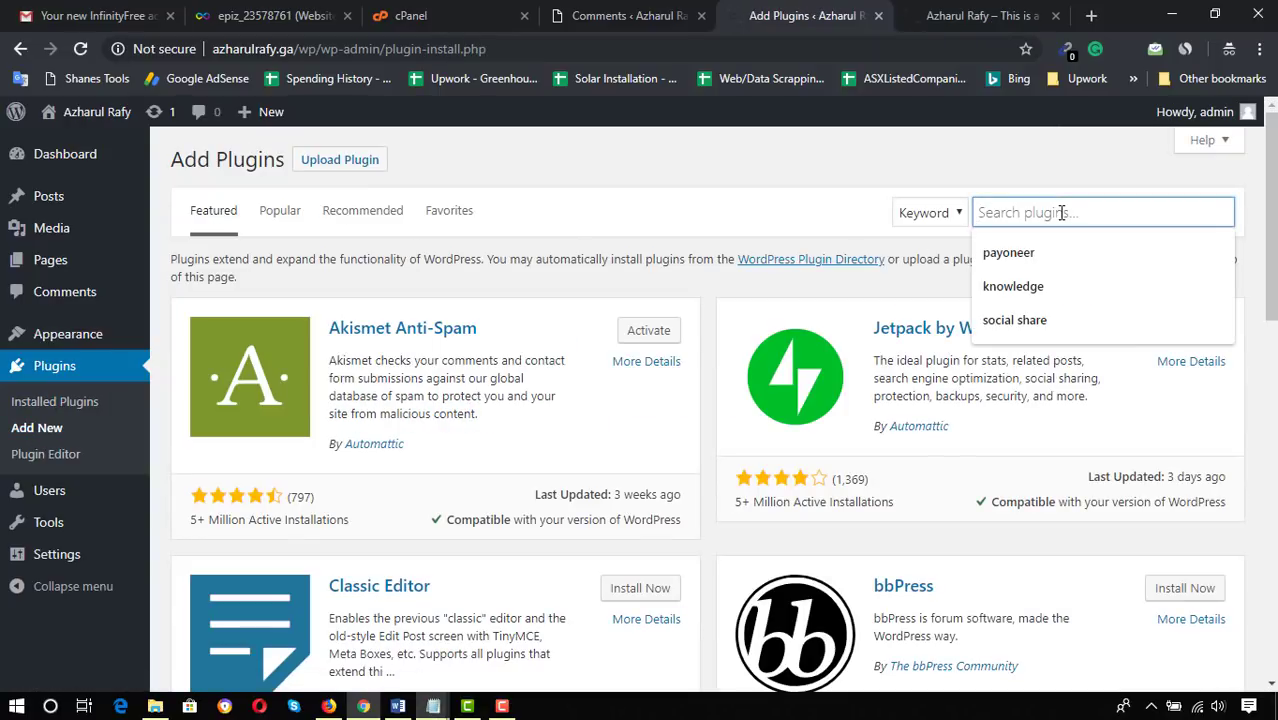
{"action": "type", "text": "Ninja Form"}
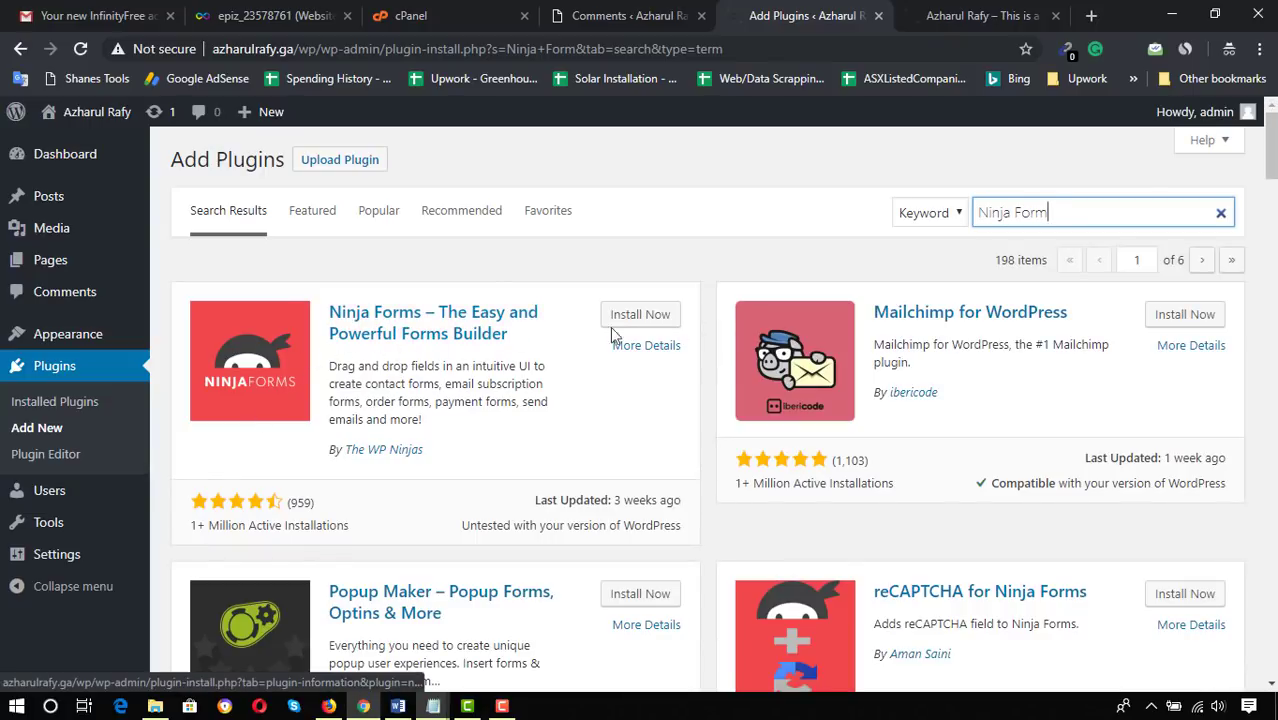
{"action": "left_click", "coordinate": [640, 316]}
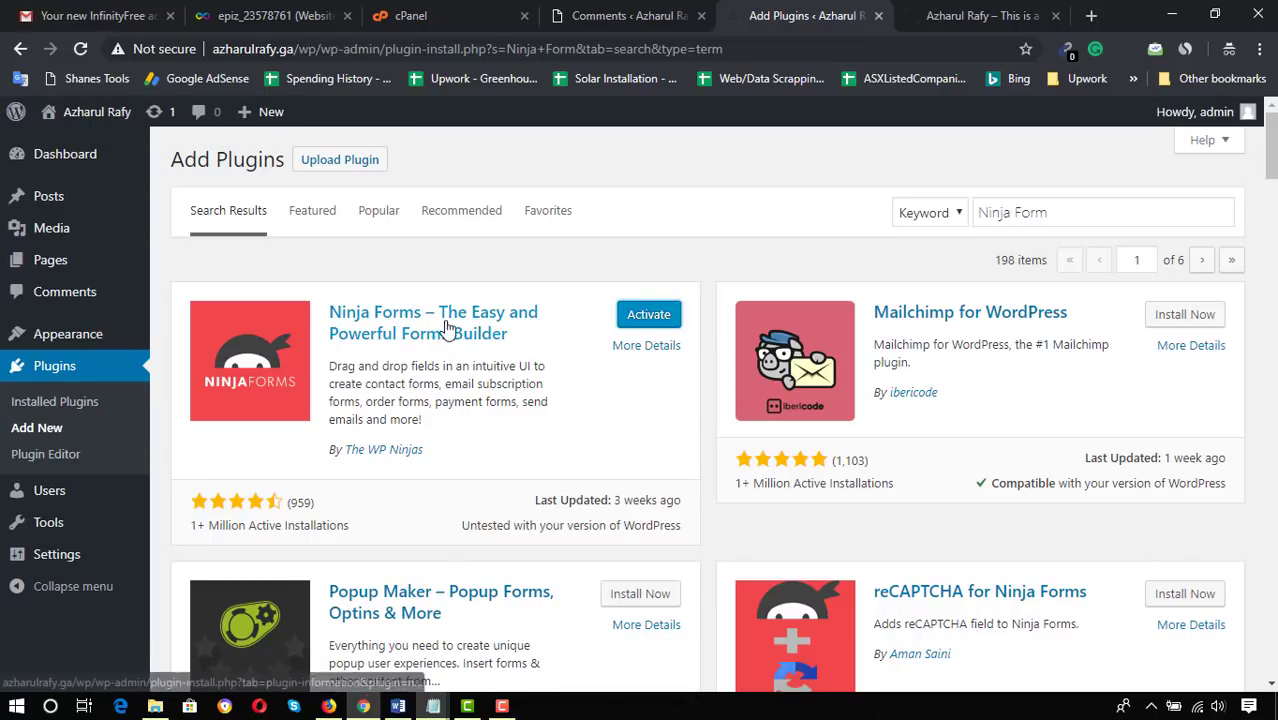
{"action": "left_click", "coordinate": [648, 316]}
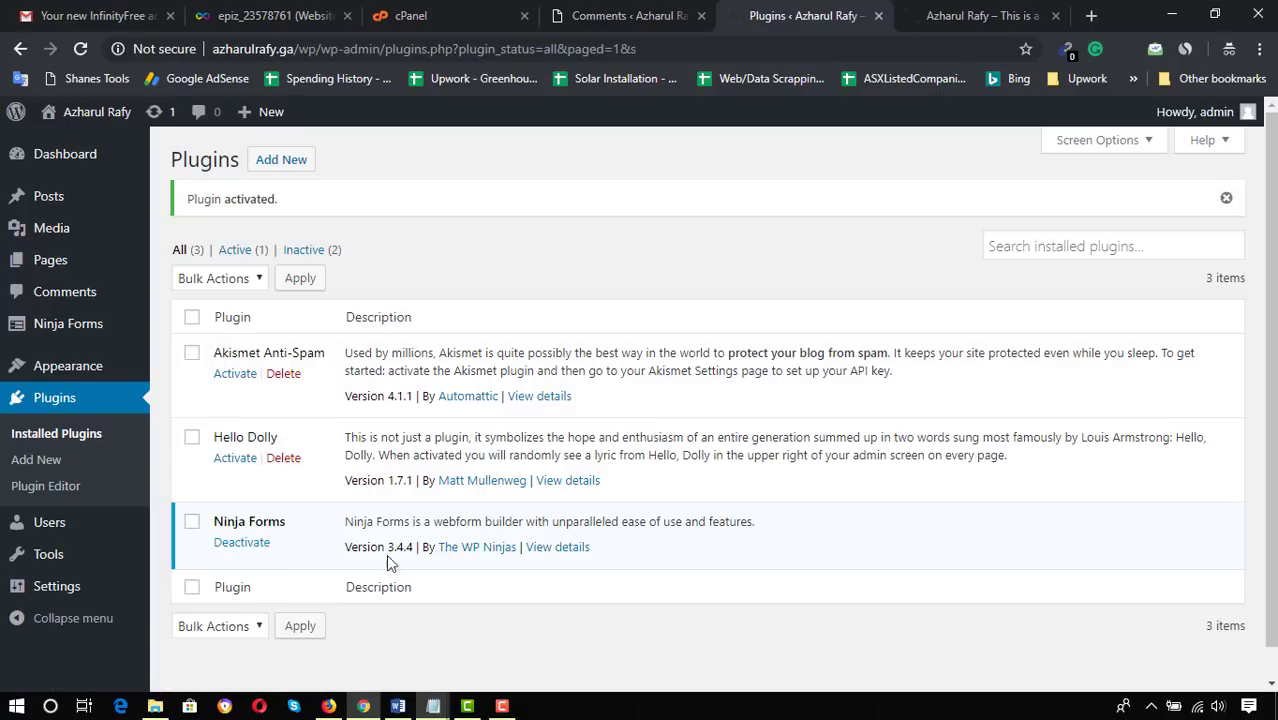
In Ninja Forms, decline data sharing and delete the Contact Me form, confirming with DELETE.
{"action": "left_click", "coordinate": [84, 340]}
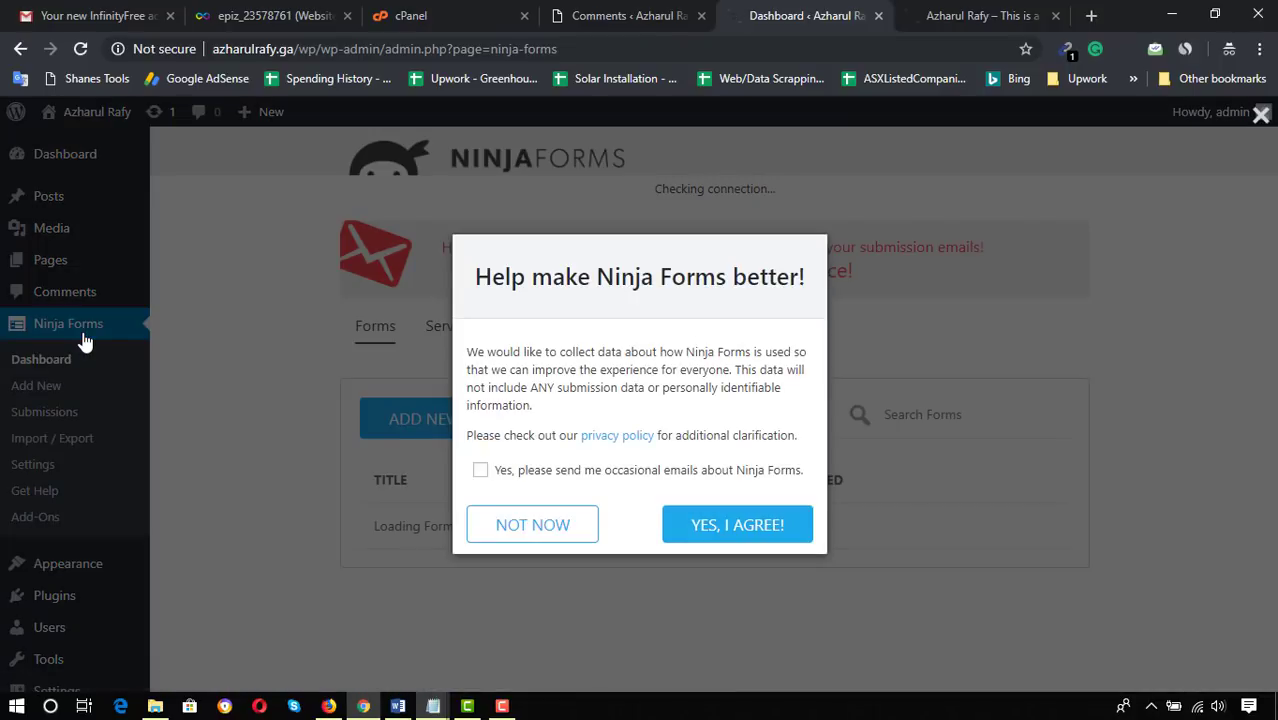
{"action": "left_click", "coordinate": [527, 529]}
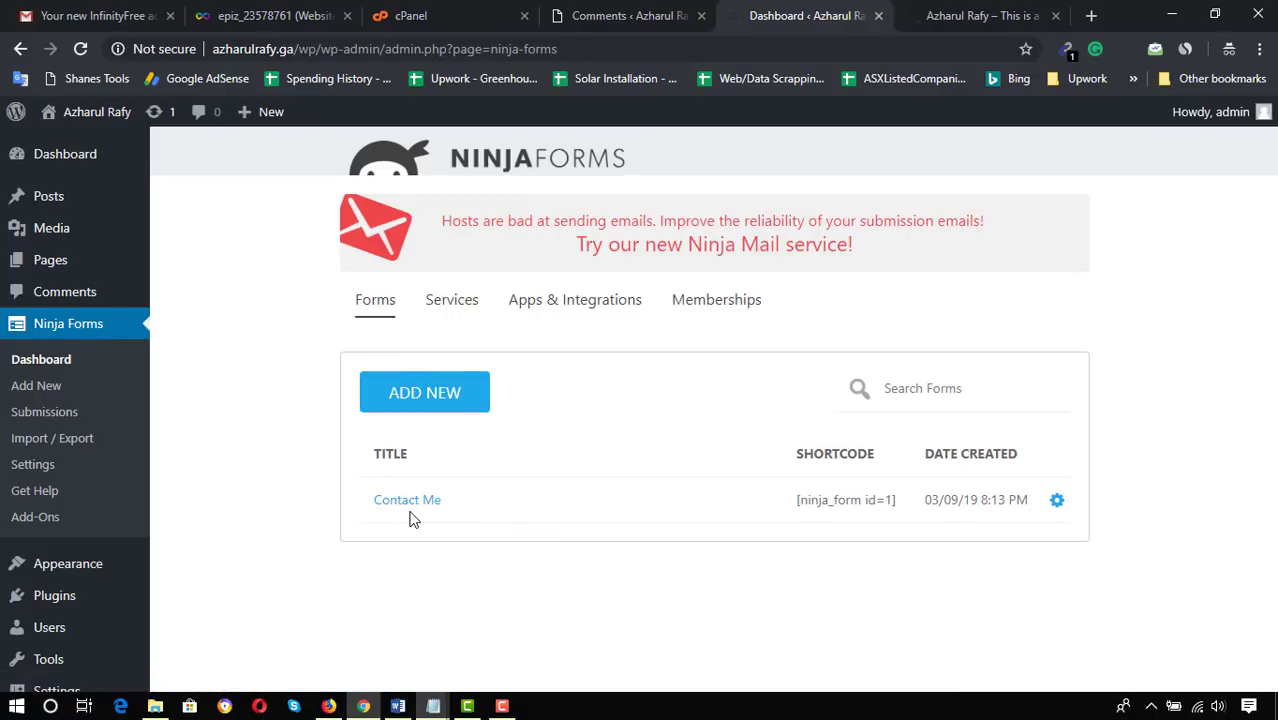
{"action": "left_click", "coordinate": [1058, 502]}
{"action": "left_click", "coordinate": [694, 538]}
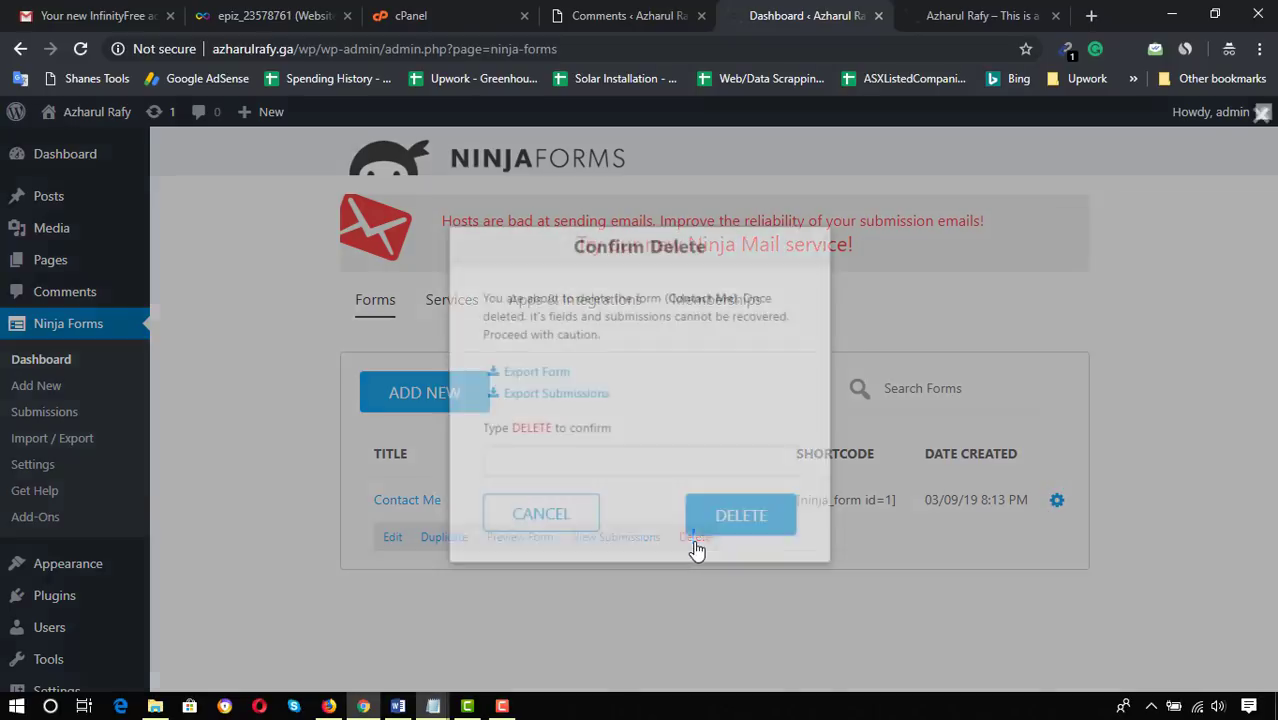
{"action": "left_click", "coordinate": [728, 533]}
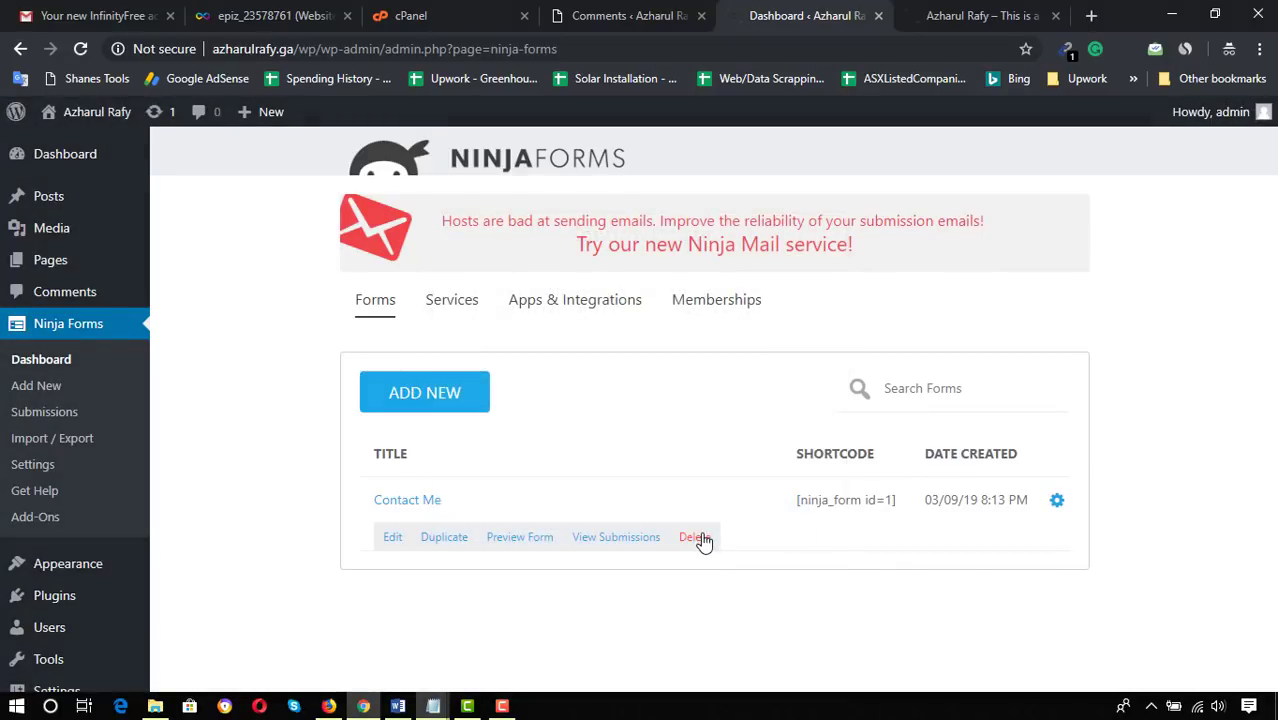
{"action": "left_click", "coordinate": [696, 538]}
{"action": "left_click", "coordinate": [588, 460]}
{"action": "type", "text": "DE"}
{"action": "left_click", "coordinate": [736, 516]}
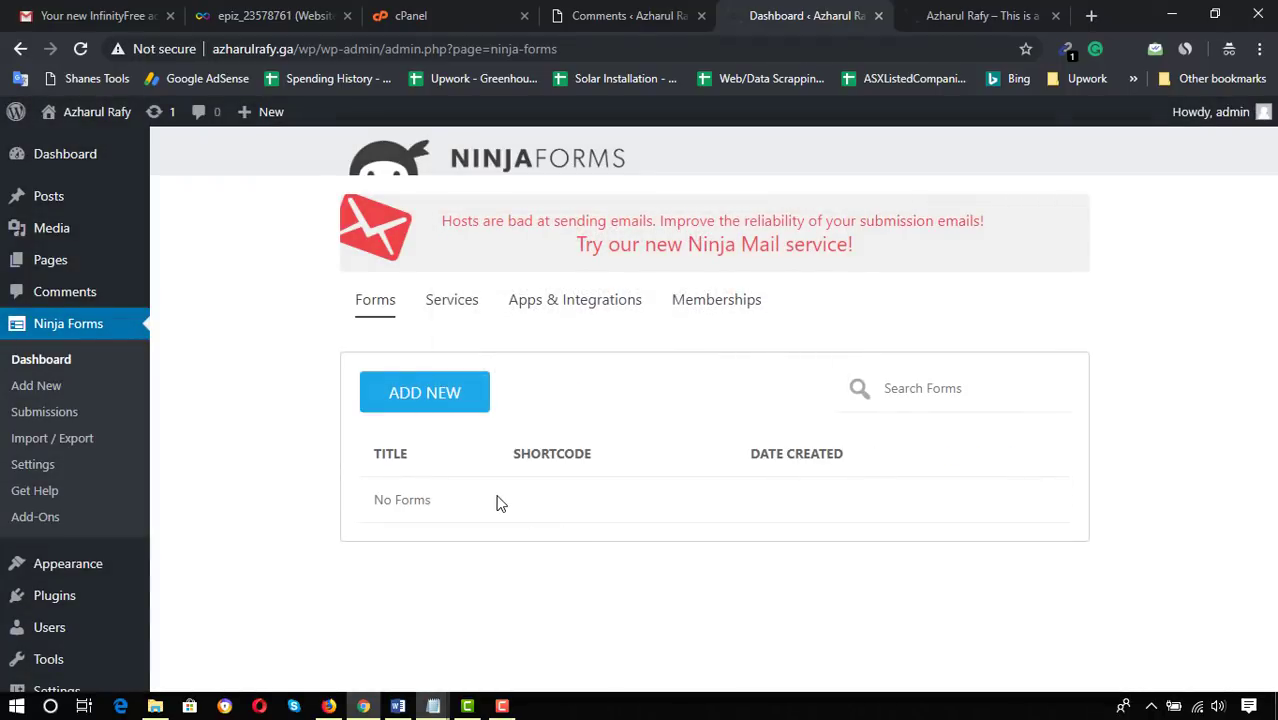
Add a new form from the Contact Us template.
{"action": "left_click", "coordinate": [417, 405]}
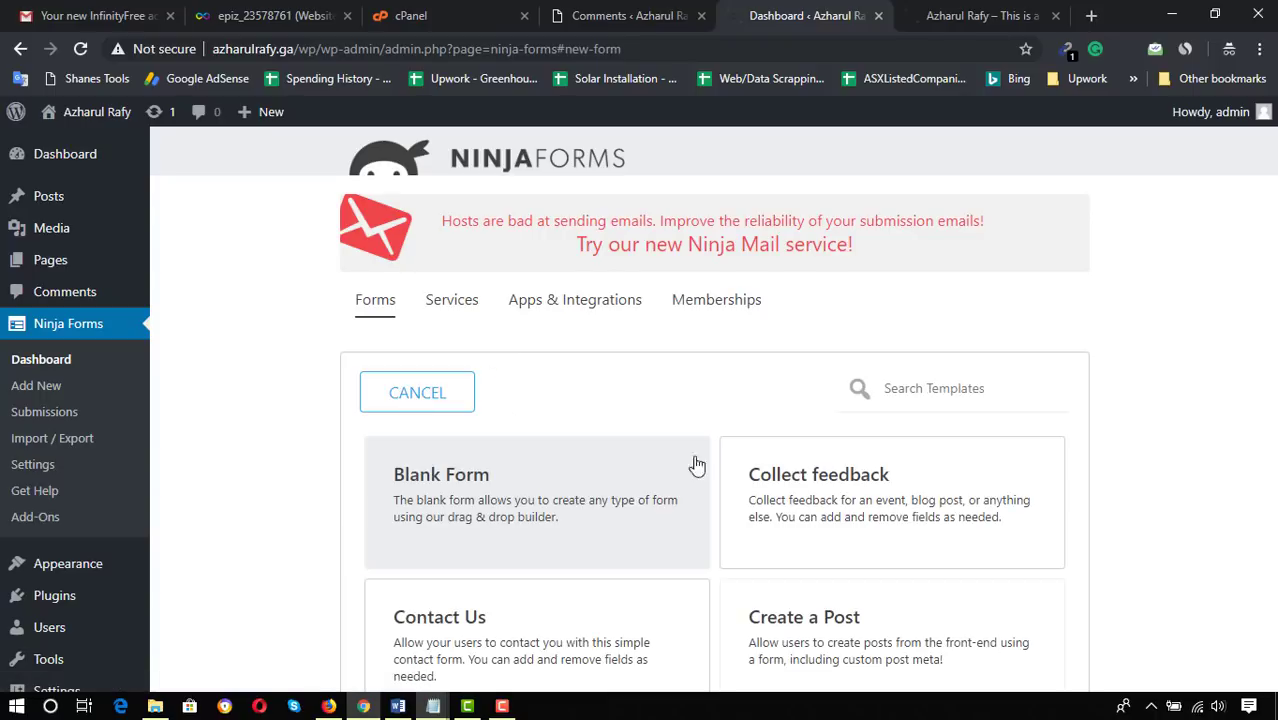
{"action": "scroll", "coordinate": [880, 440], "scroll_direction": "down", "scroll_amount": 2}
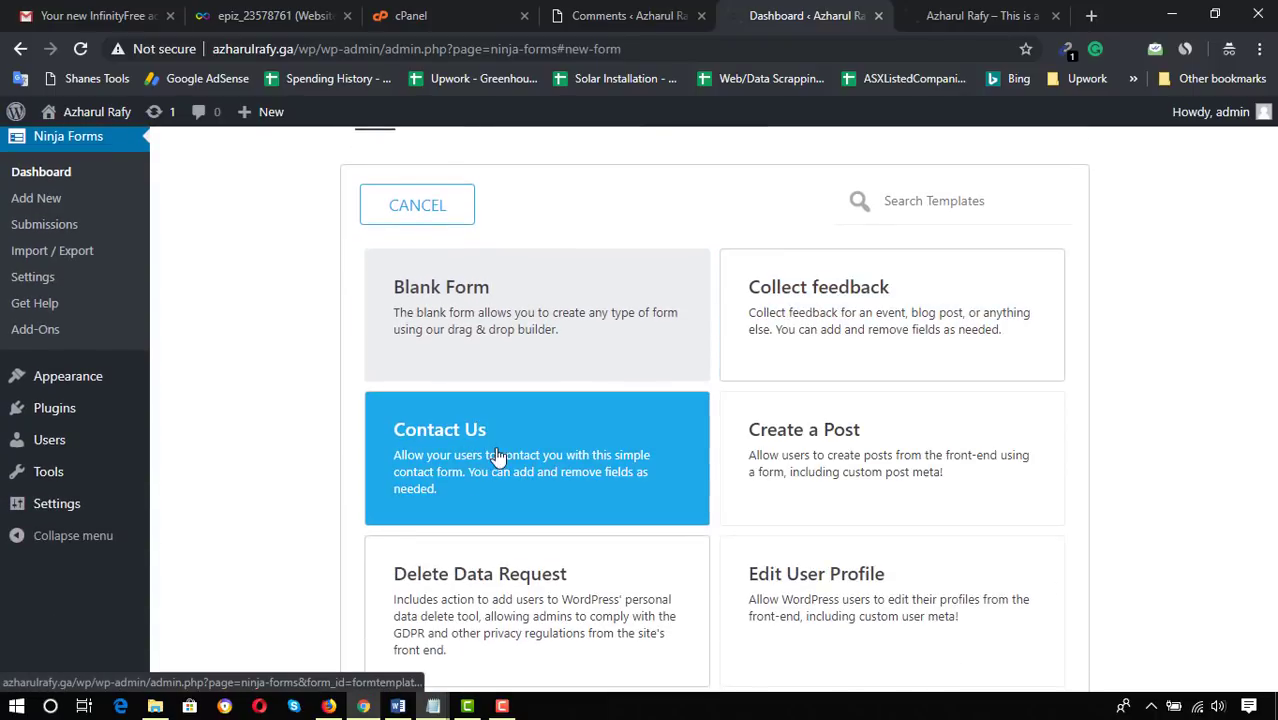
{"action": "left_click", "coordinate": [547, 466]}
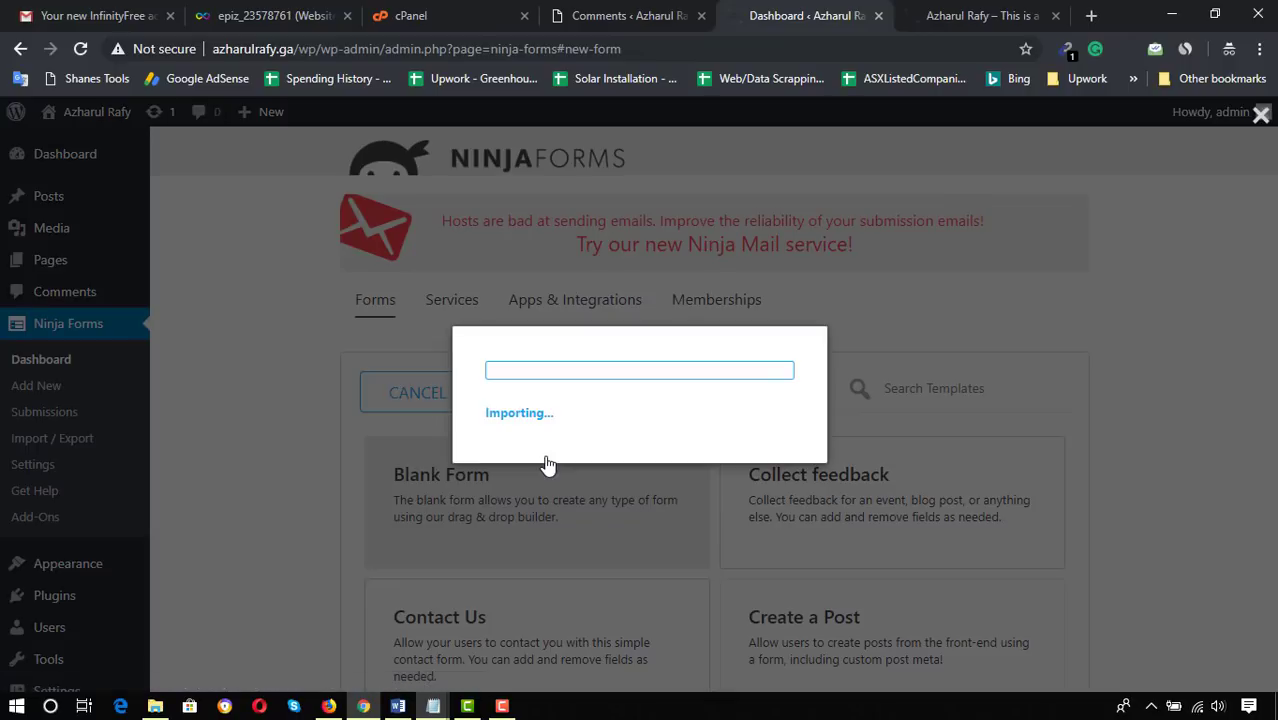
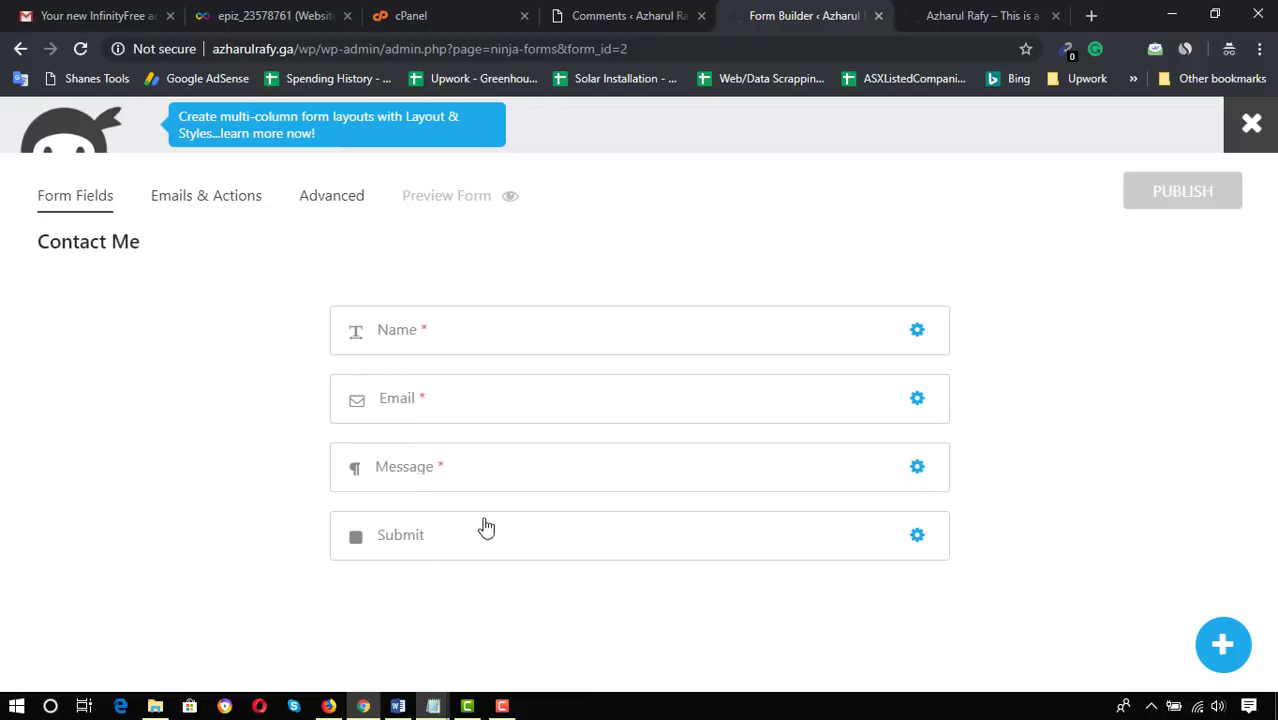
Close the Contact Me form builder and switch to the WordPress Comments admin tab.
{"action": "left_click", "coordinate": [1250, 128]}
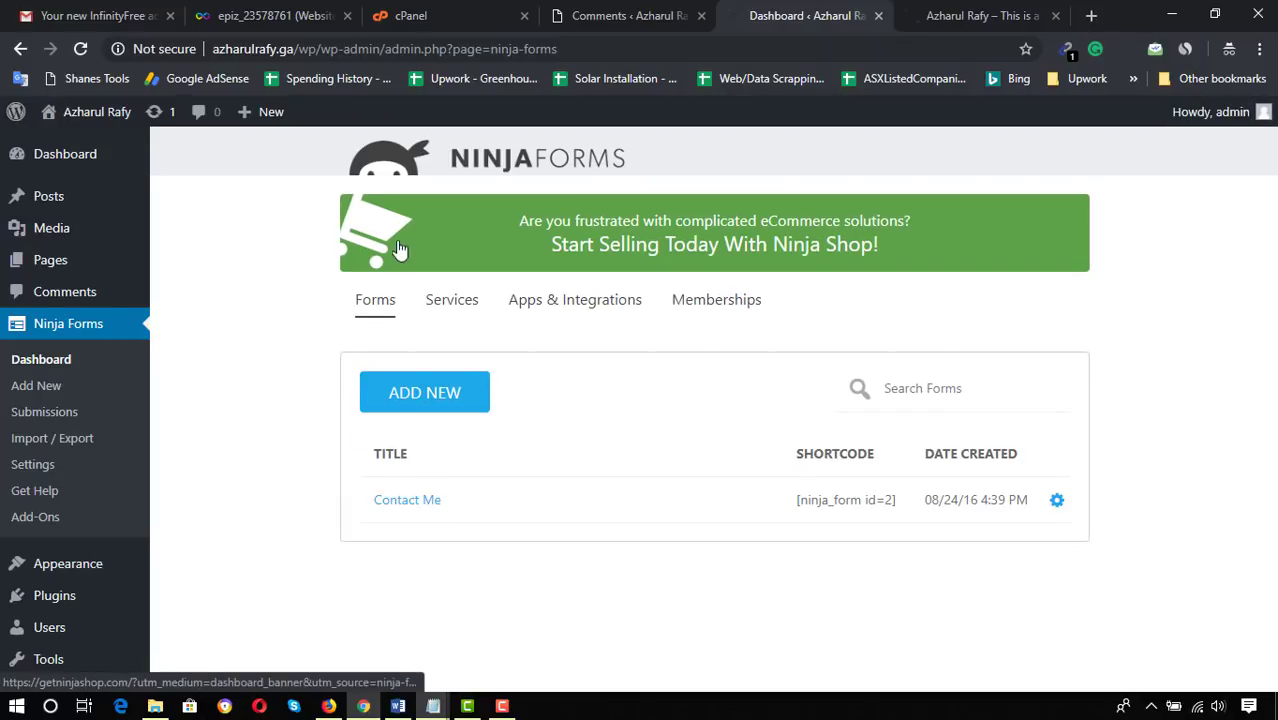
{"action": "left_click", "coordinate": [620, 8]}
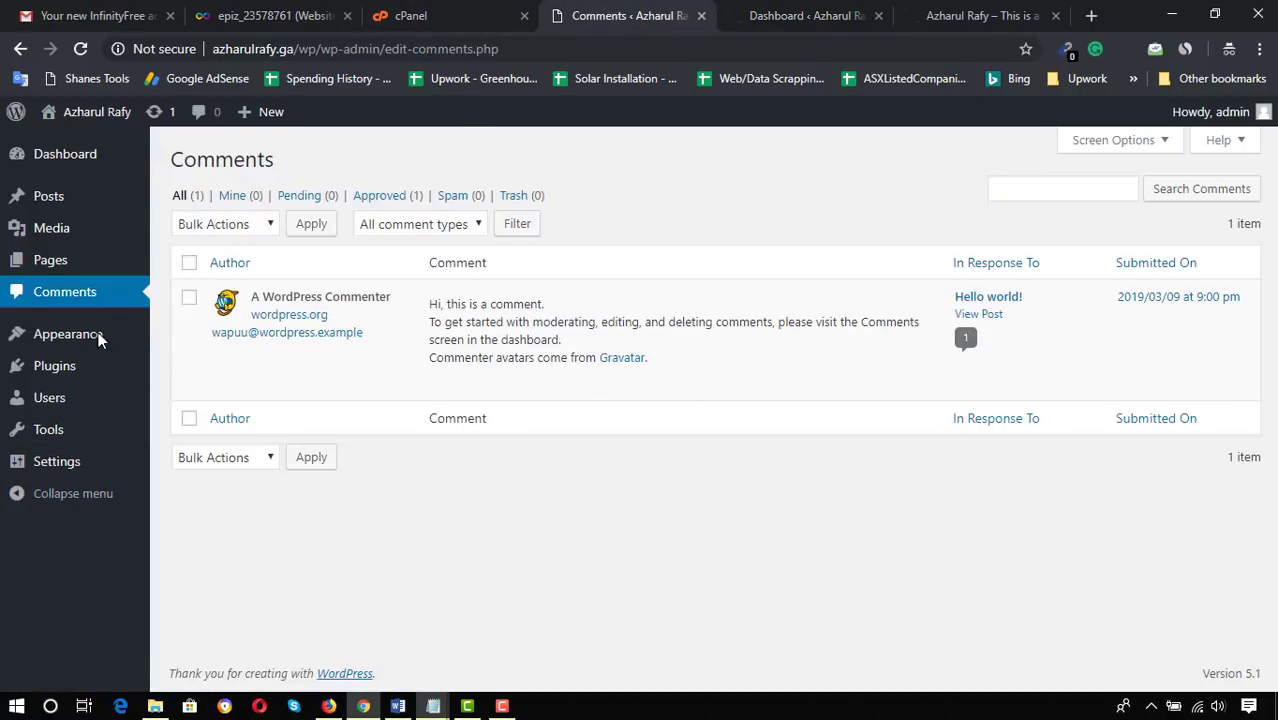
{"action": "mouse_move", "coordinate": [80, 212]}
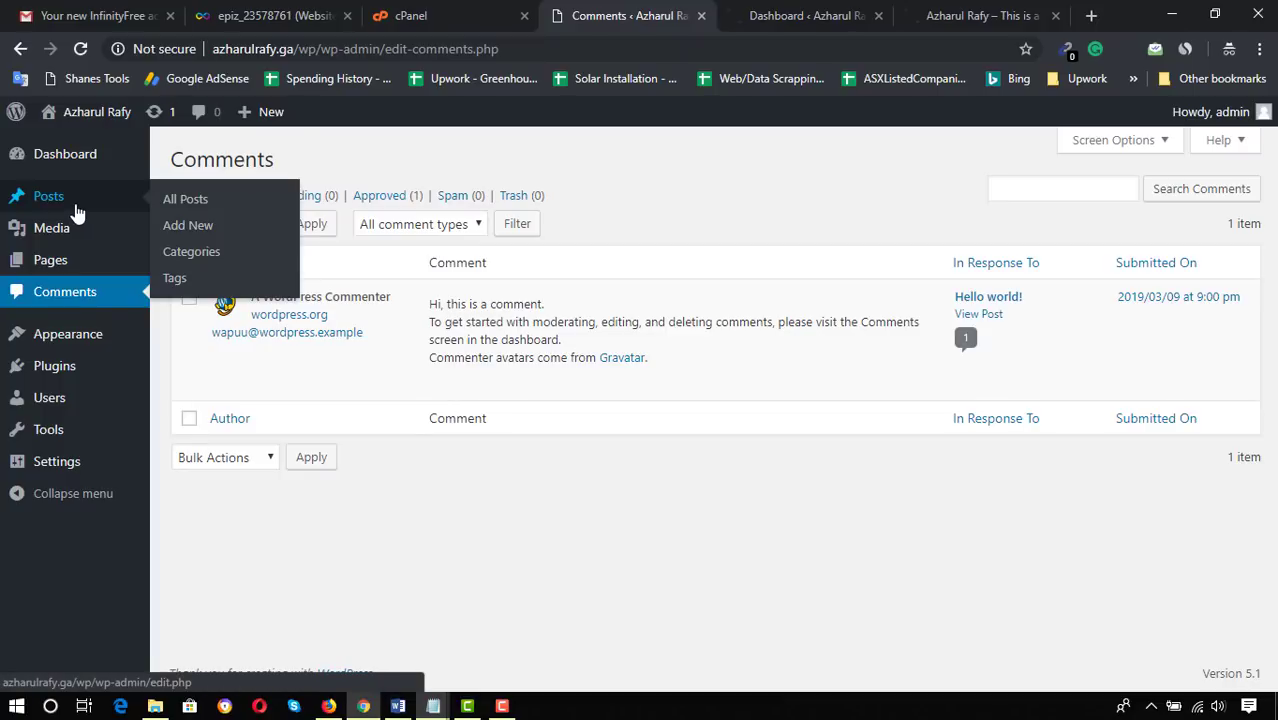
Start a new page titled 'Contact Us'.
{"action": "mouse_move", "coordinate": [84, 273]}
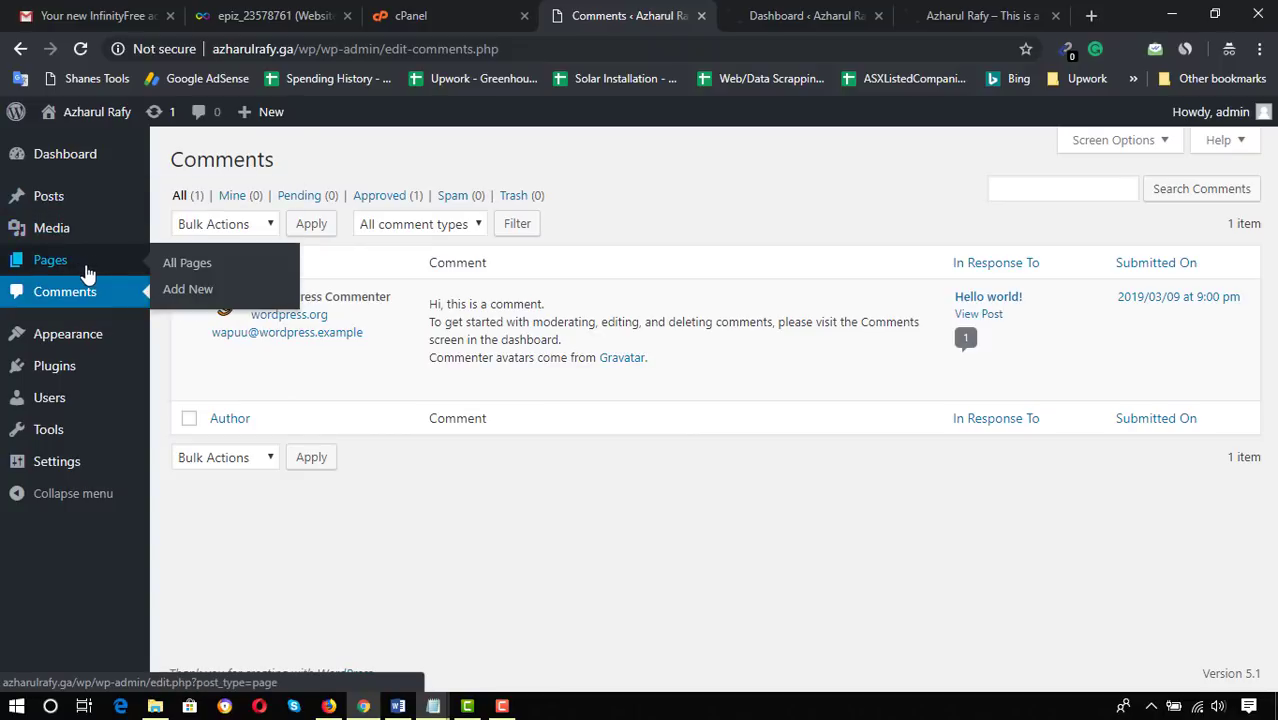
{"action": "left_click", "coordinate": [222, 287]}
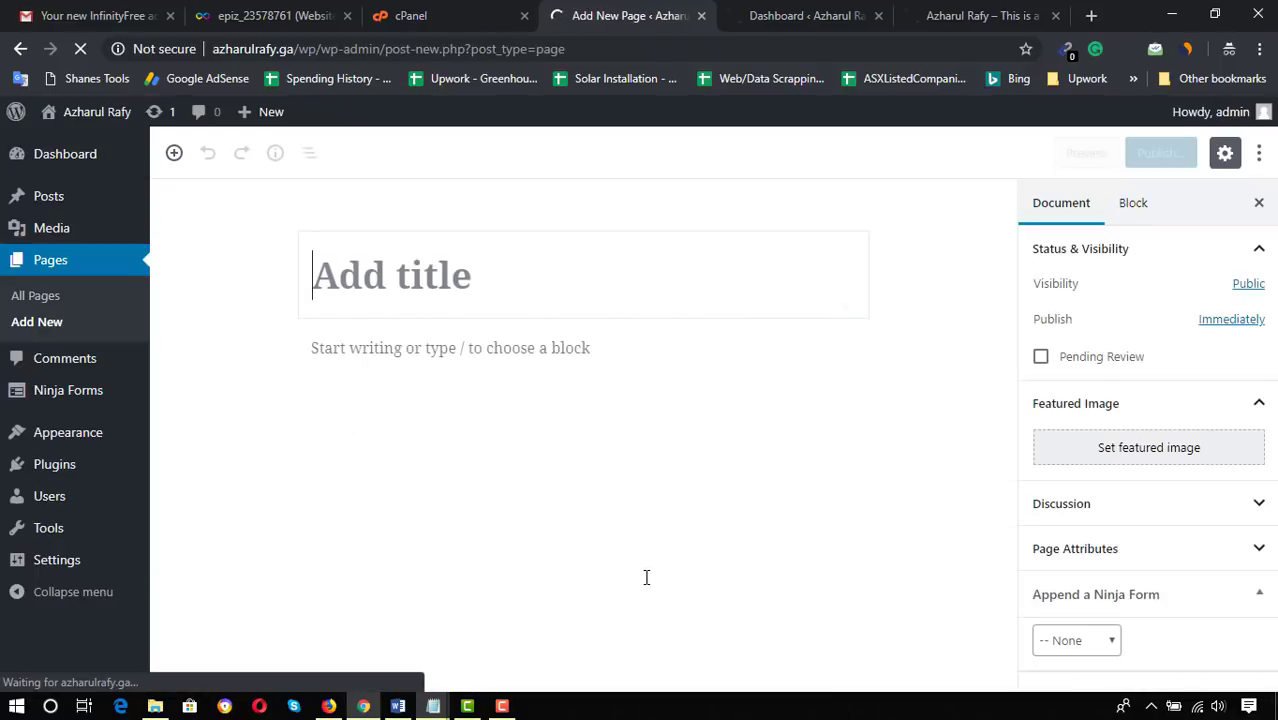
{"action": "type", "text": "Con"}
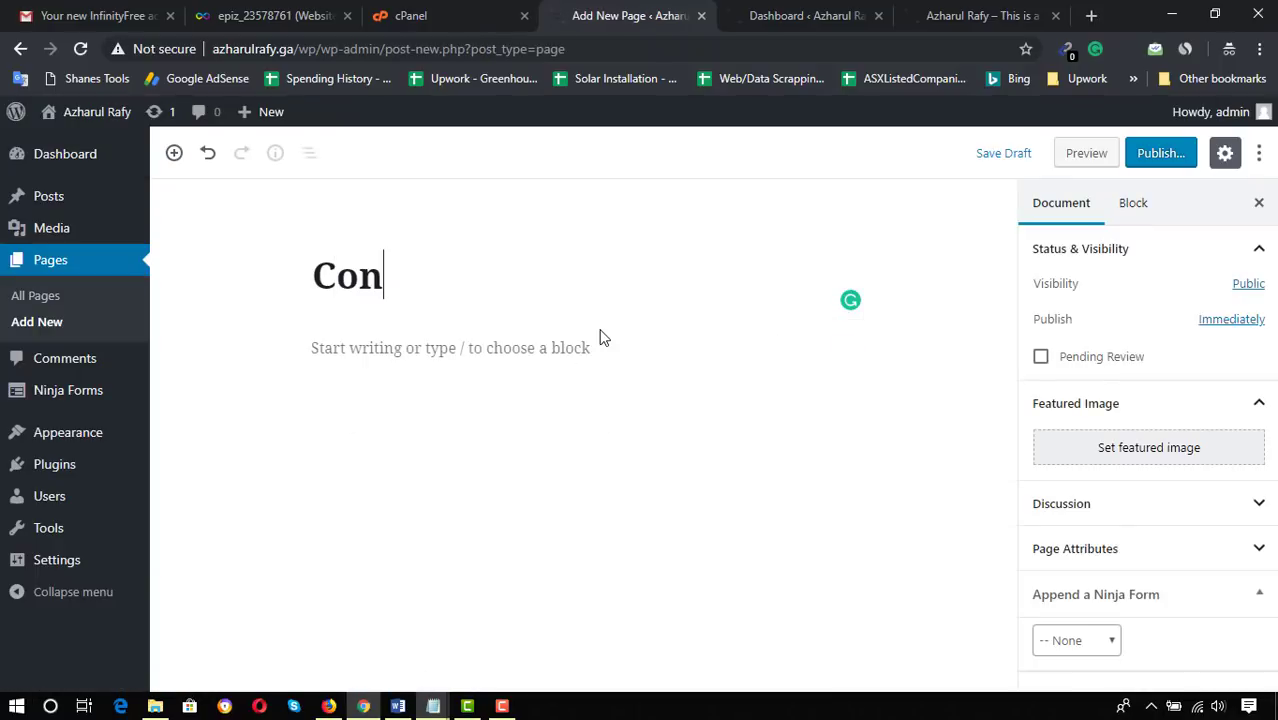
{"action": "type", "text": "tact Us"}
Embed the Contact Me (ID: 2) form in the body with a Ninja Forms block, then publish.
{"action": "left_click", "coordinate": [567, 343]}
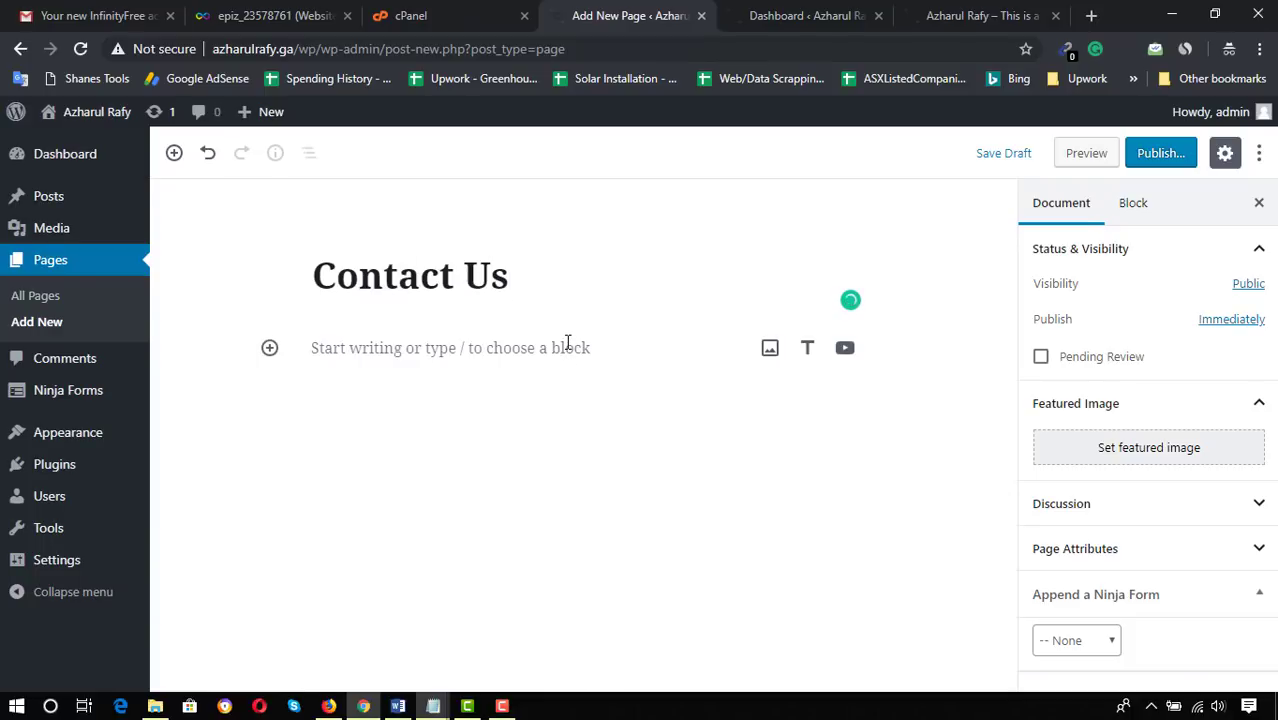
{"action": "left_click", "coordinate": [269, 347]}
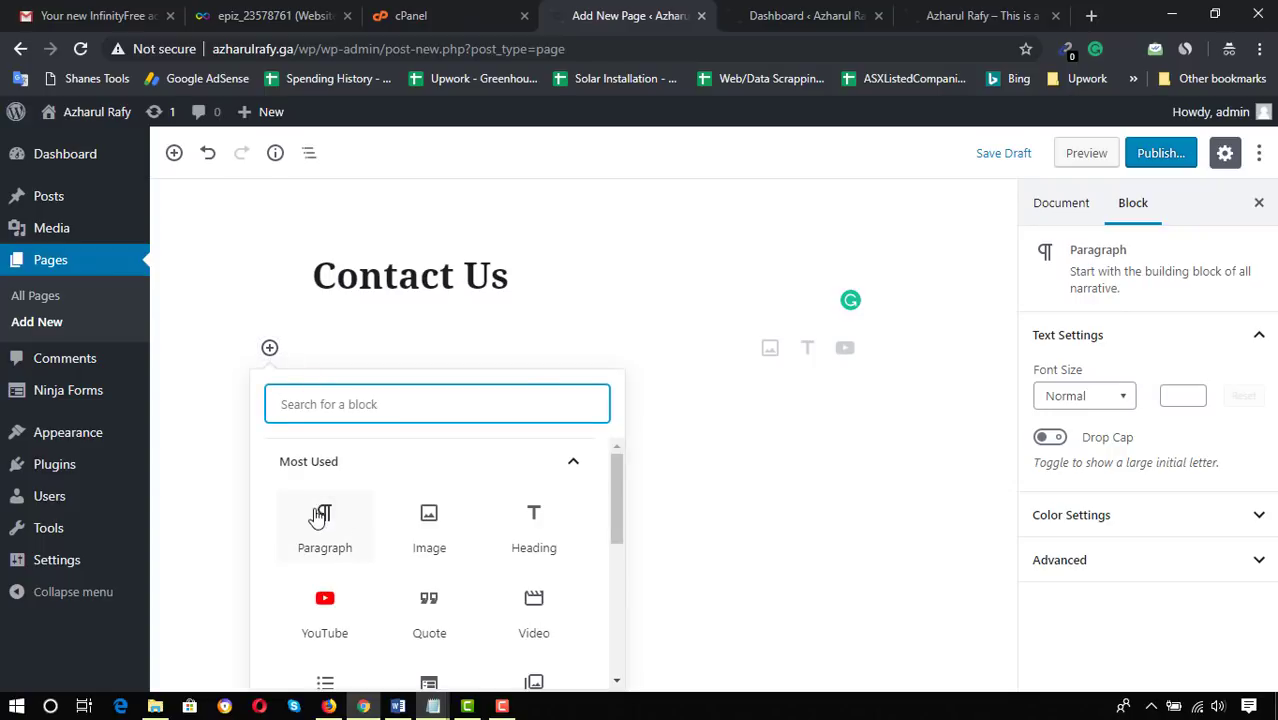
{"action": "scroll", "coordinate": [312, 513], "scroll_direction": "down", "scroll_amount": 2}
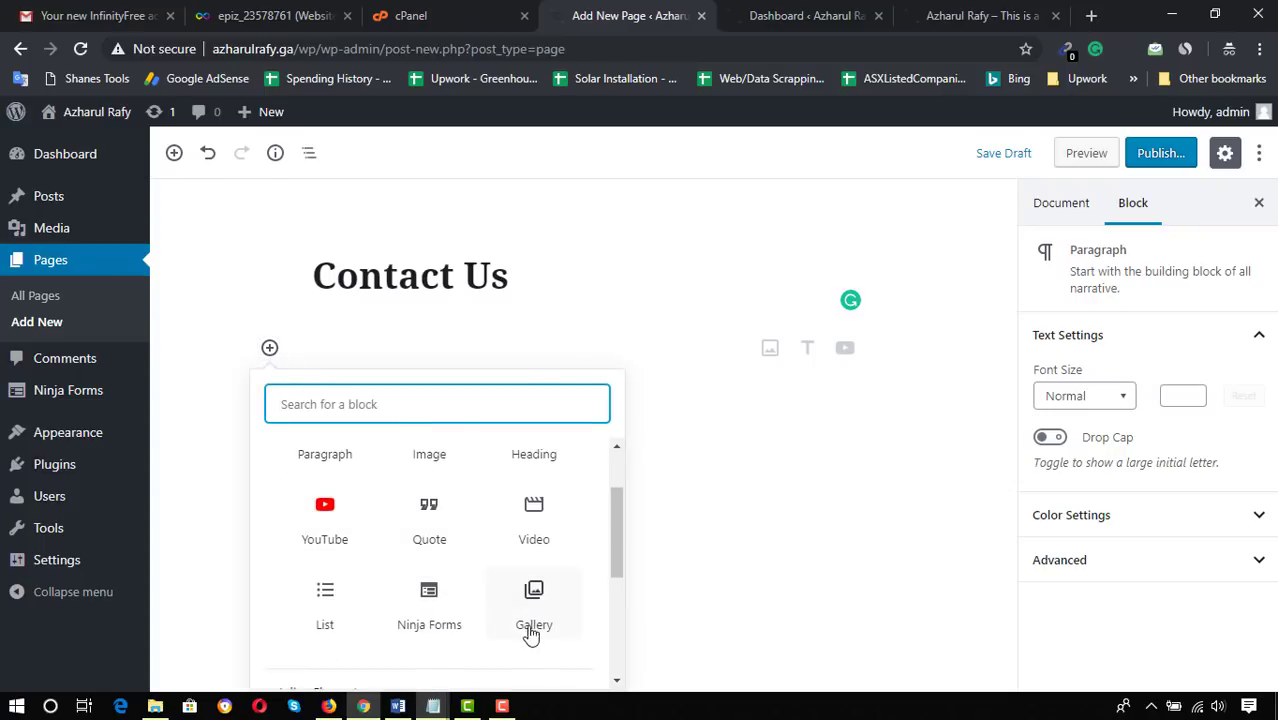
{"action": "left_click", "coordinate": [432, 597]}
{"action": "left_click", "coordinate": [432, 597]}
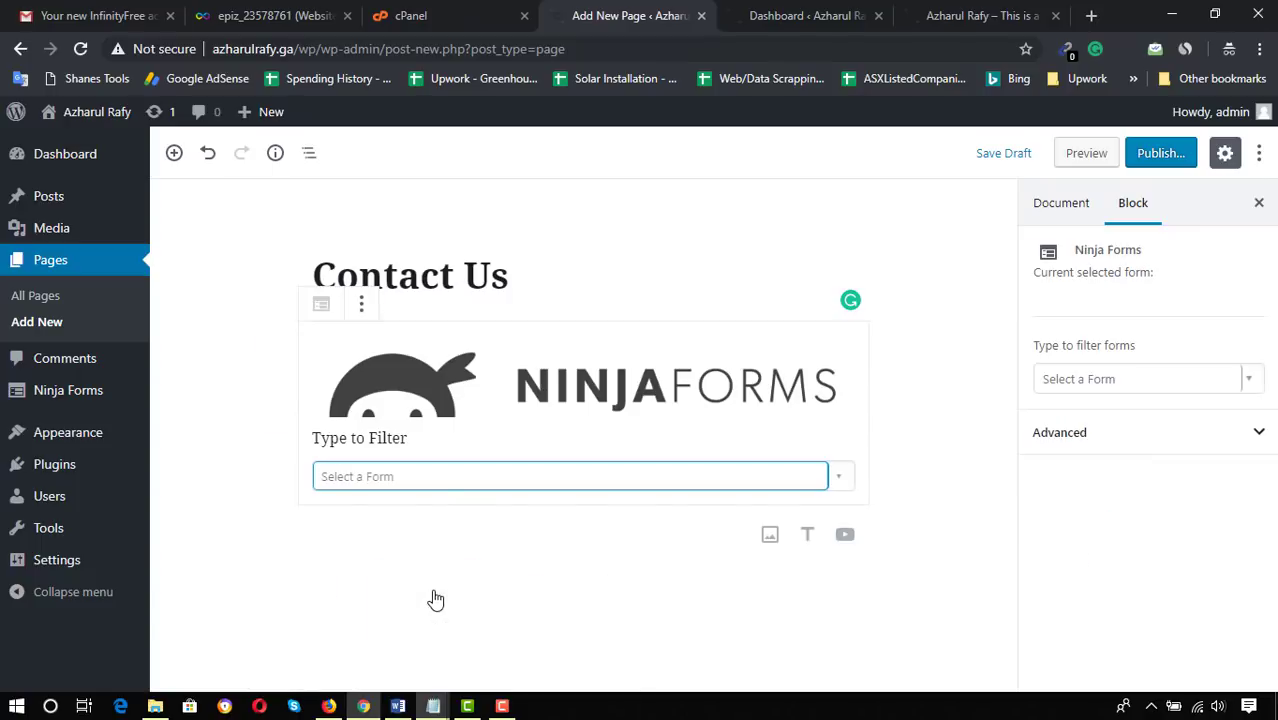
{"action": "left_click", "coordinate": [386, 472]}
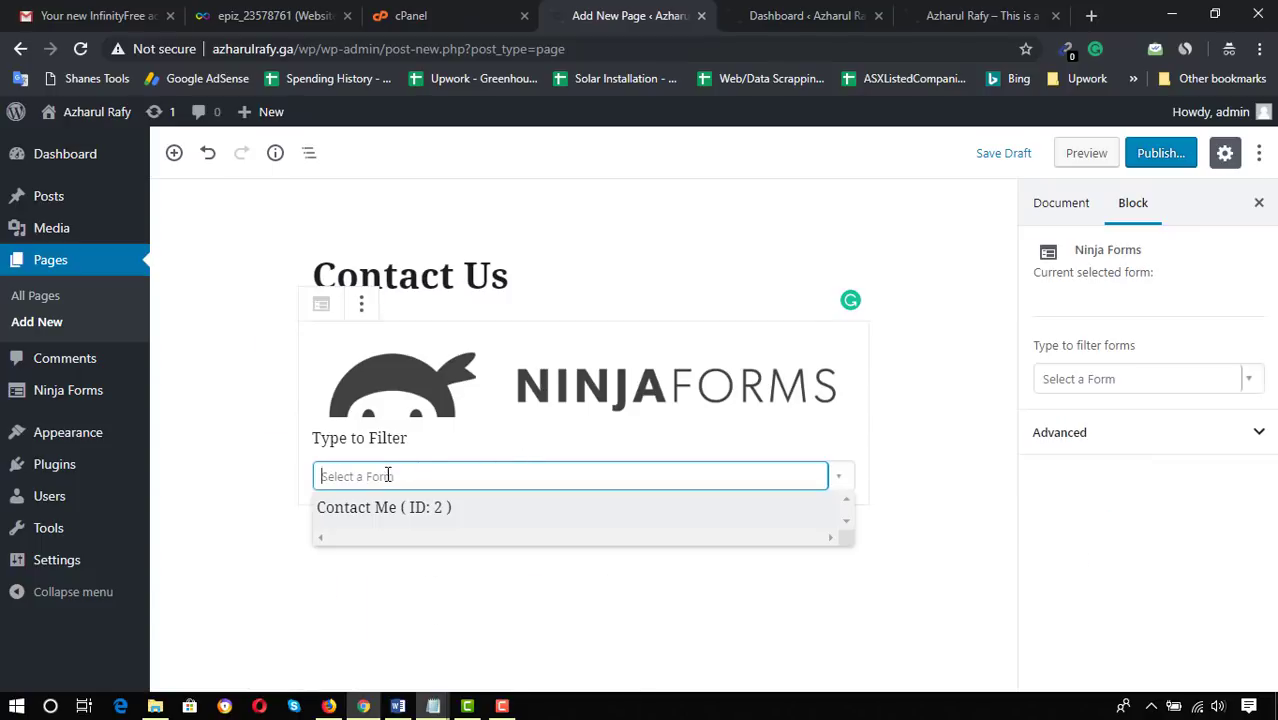
{"action": "left_click", "coordinate": [438, 508]}
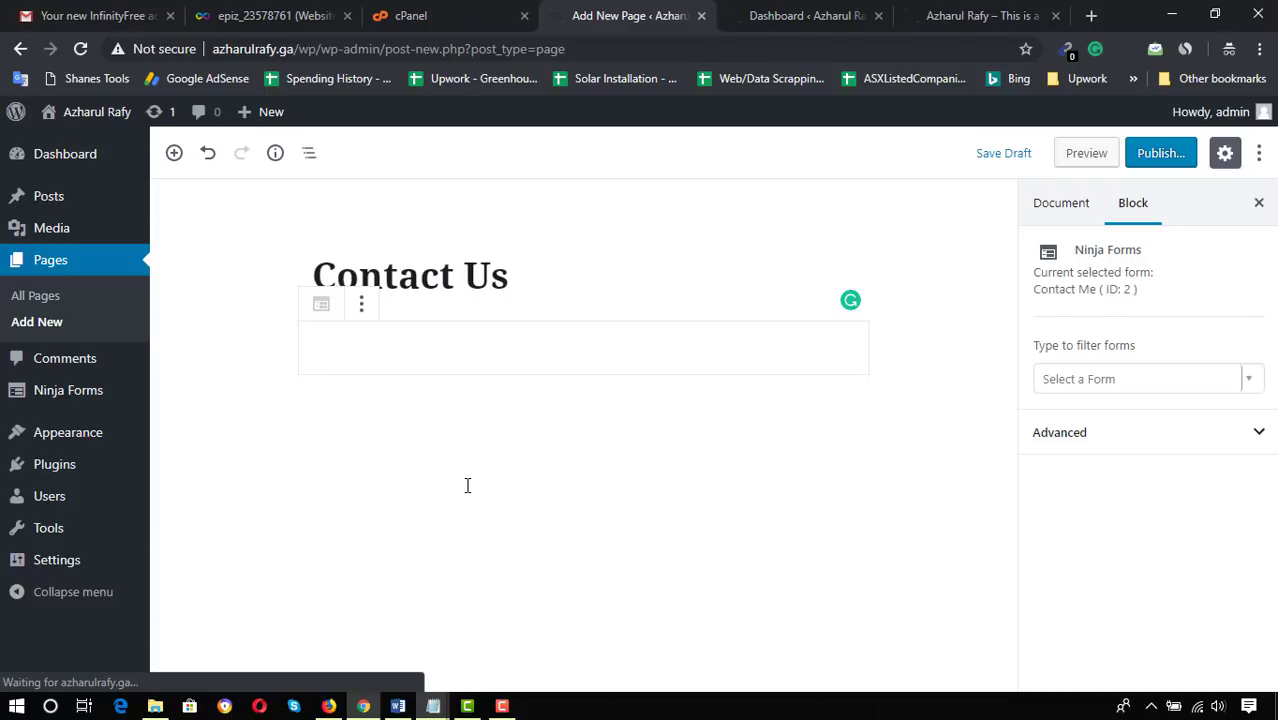
{"action": "scroll", "coordinate": [430, 470], "scroll_direction": "down", "scroll_amount": 3}
{"action": "scroll", "coordinate": [435, 472], "scroll_direction": "up", "scroll_amount": 3}
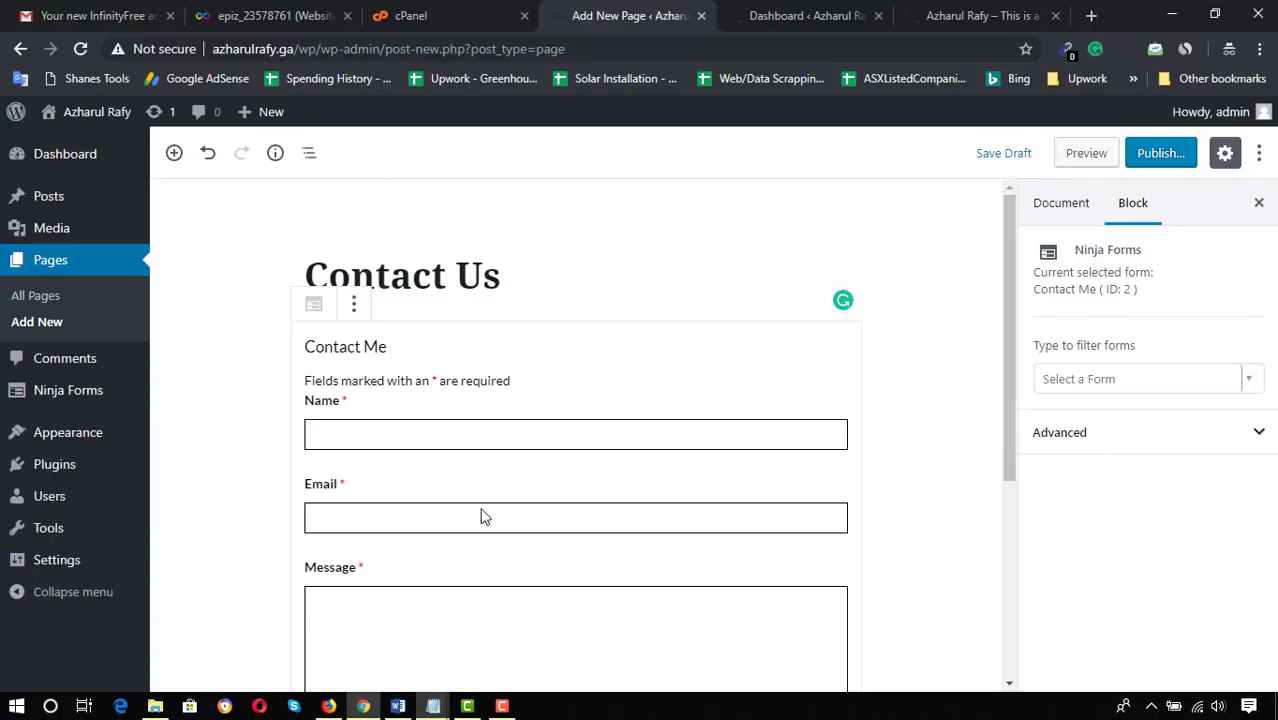
{"action": "left_click", "coordinate": [1158, 164]}
Confirm publishing the Contact Us page, then go to Pages > All Pages.
{"action": "left_click", "coordinate": [1160, 165]}
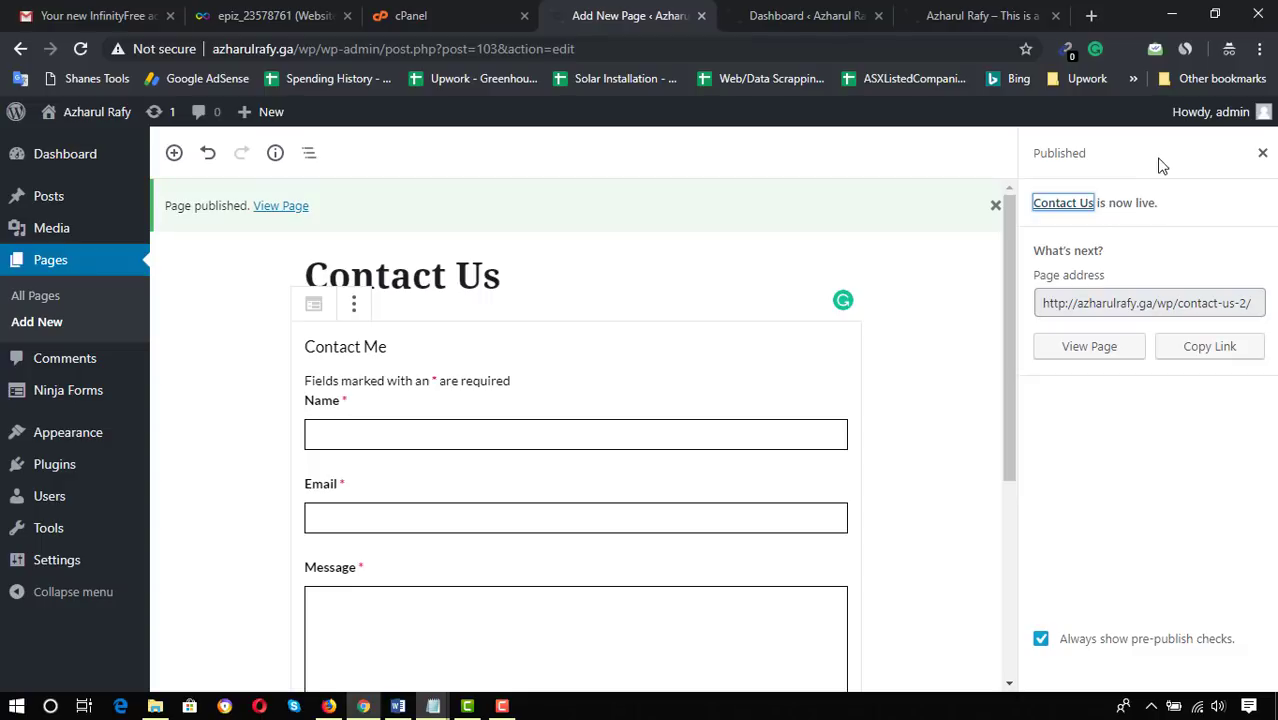
{"action": "left_click", "coordinate": [524, 272]}
{"action": "double_click", "coordinate": [524, 272]}
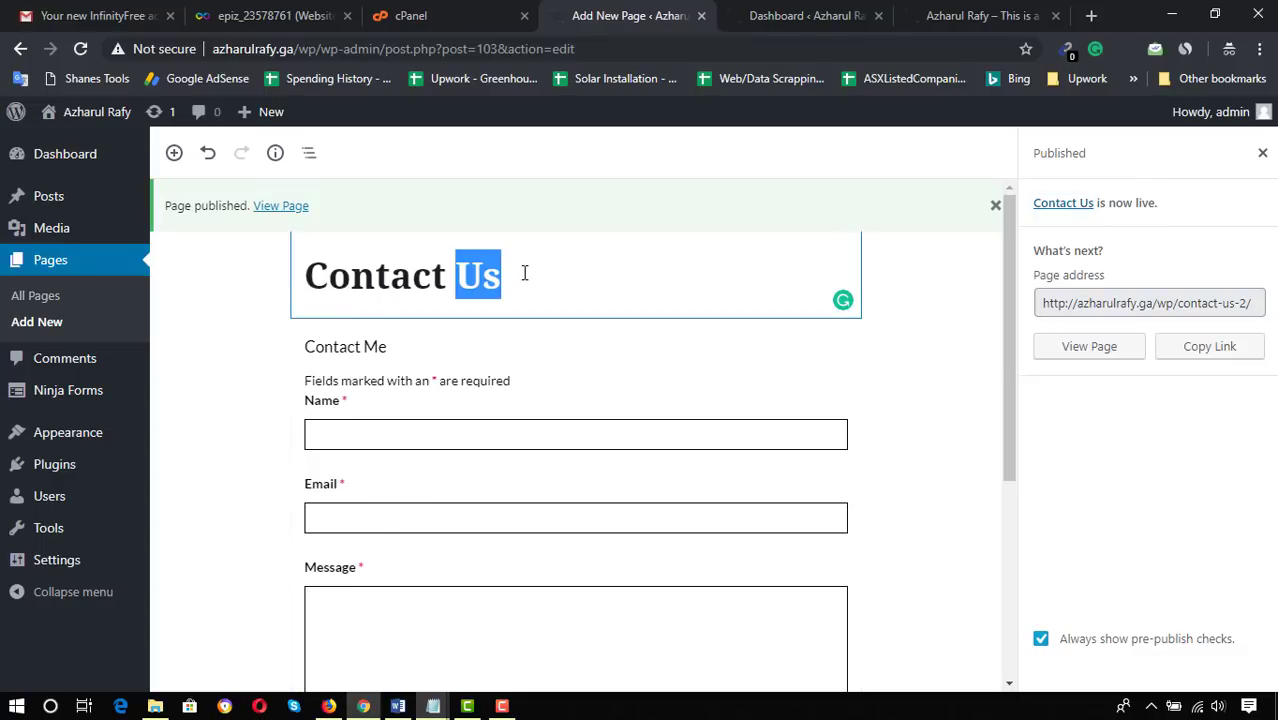
{"action": "triple_click", "coordinate": [330, 287]}
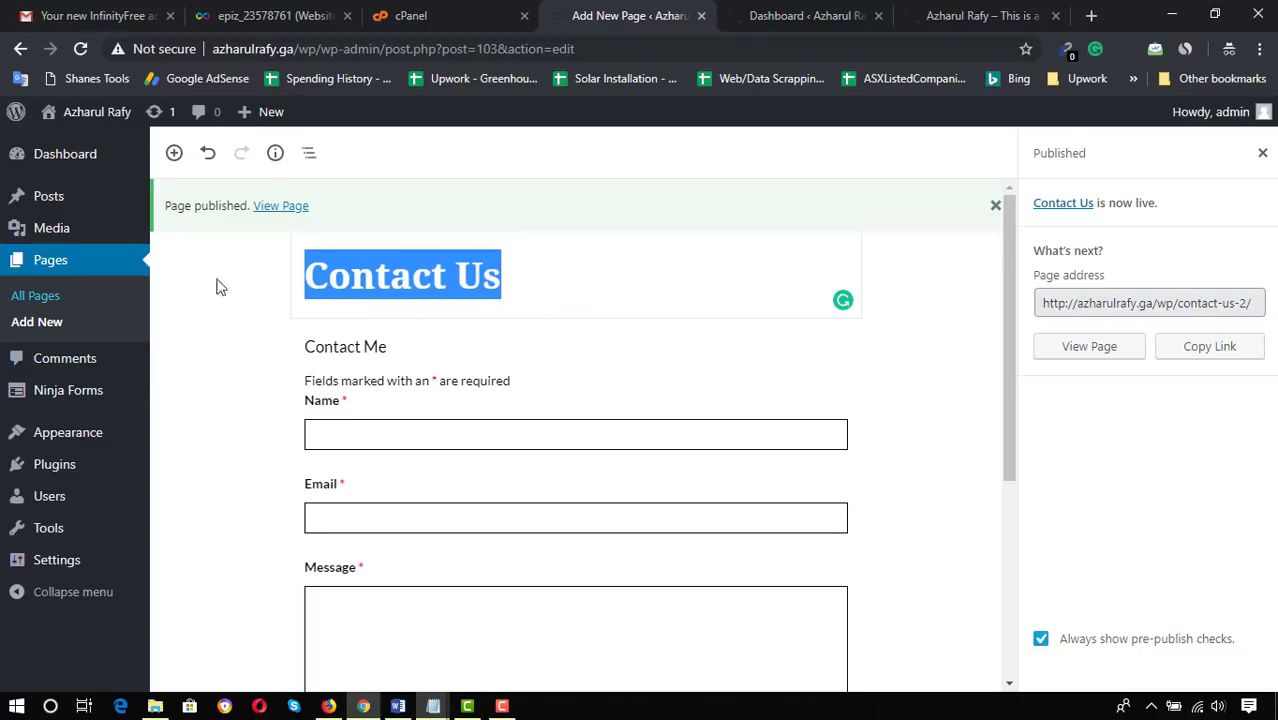
{"action": "left_click", "coordinate": [55, 305]}
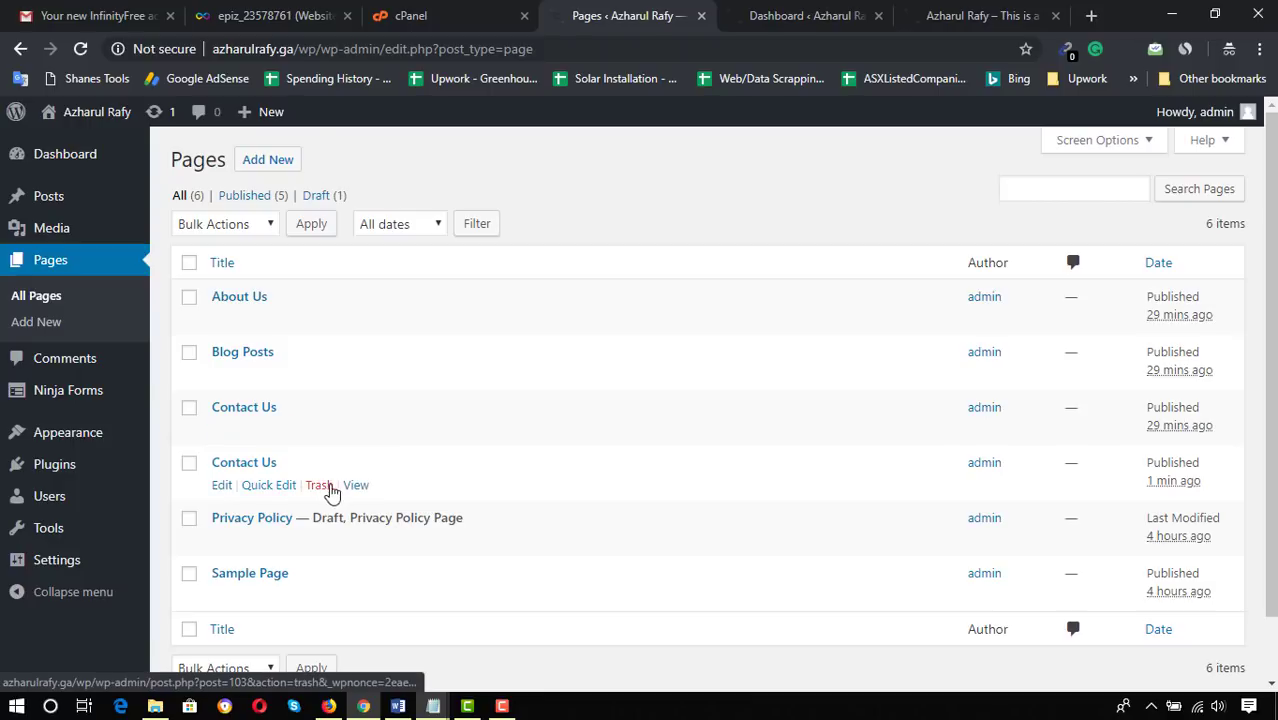
Trash the newer duplicate Contact Us page and edit the original Contact Us page.
{"action": "left_click", "coordinate": [320, 486]}
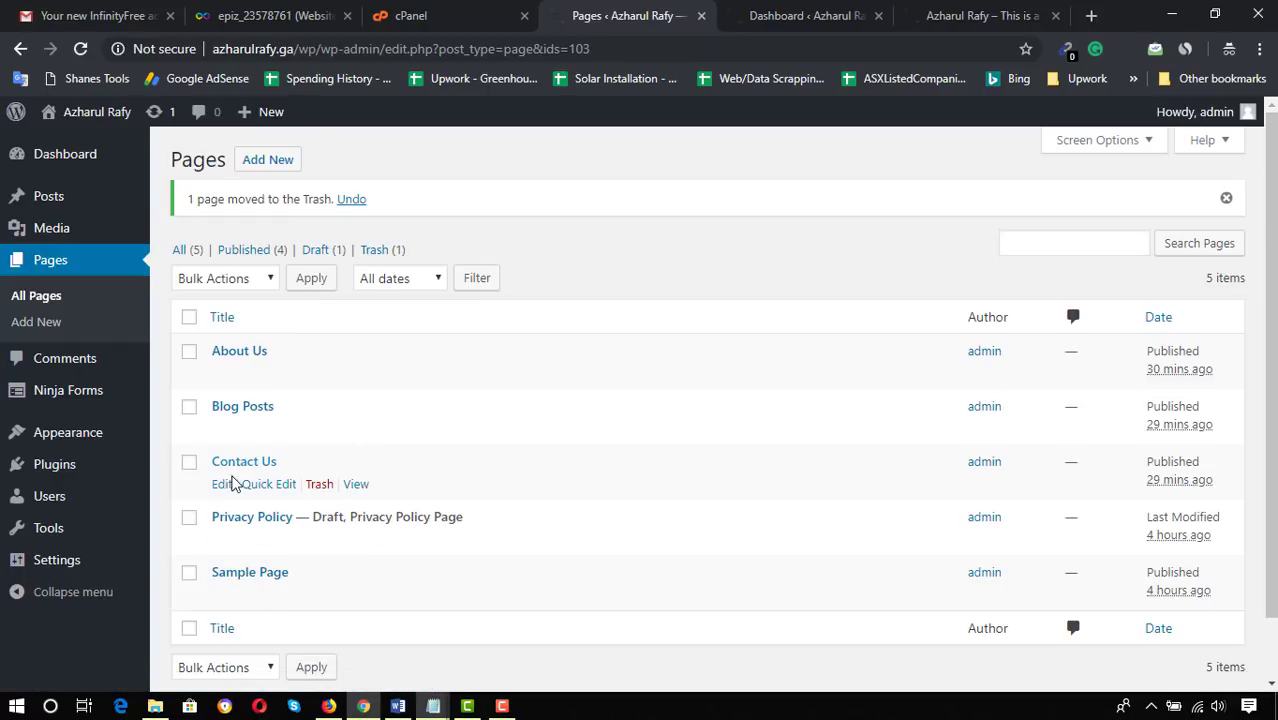
{"action": "left_click", "coordinate": [222, 487]}
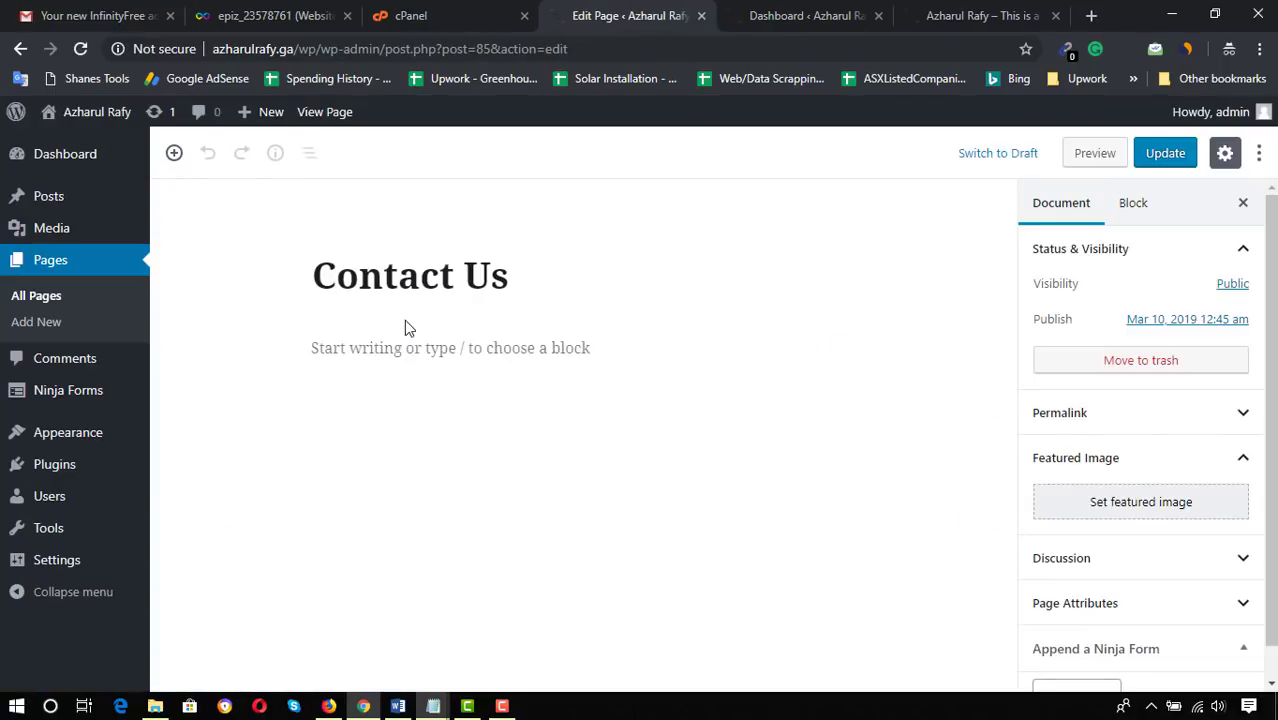
Add a Ninja Forms block to the Contact Us body showing the Contact Me (ID: 2) form.
{"action": "left_click", "coordinate": [393, 347]}
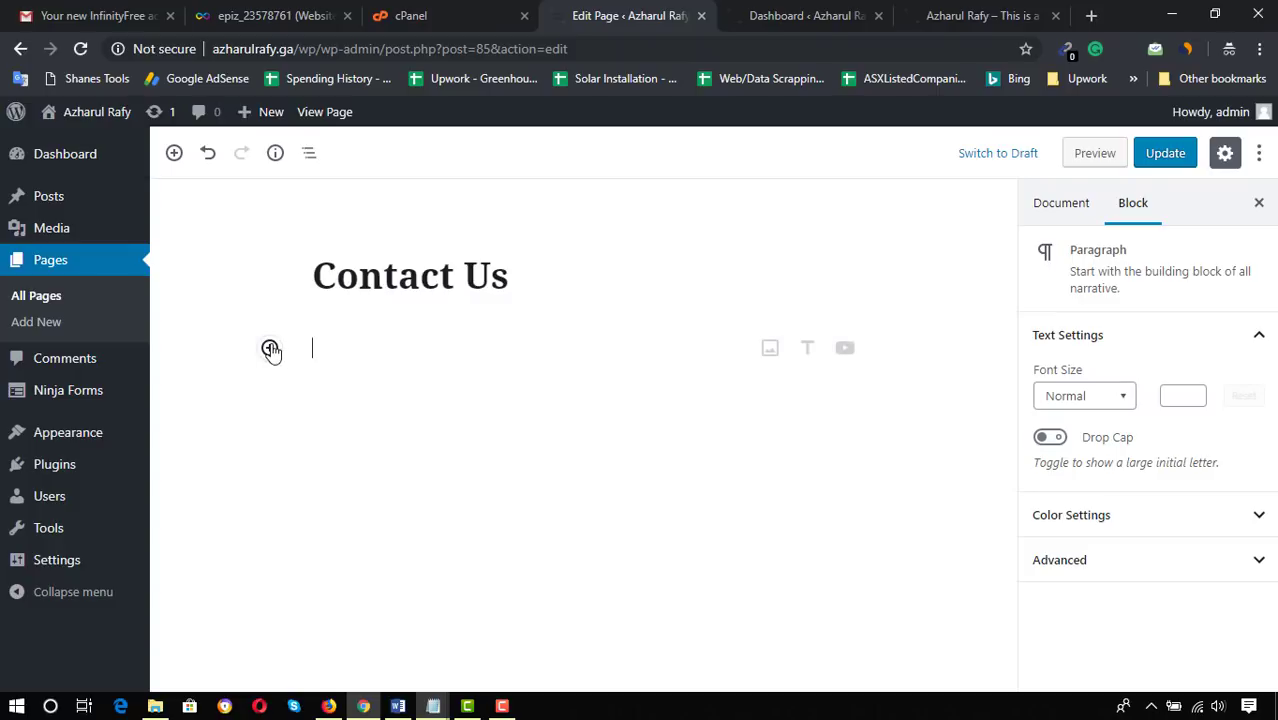
{"action": "left_click", "coordinate": [270, 349]}
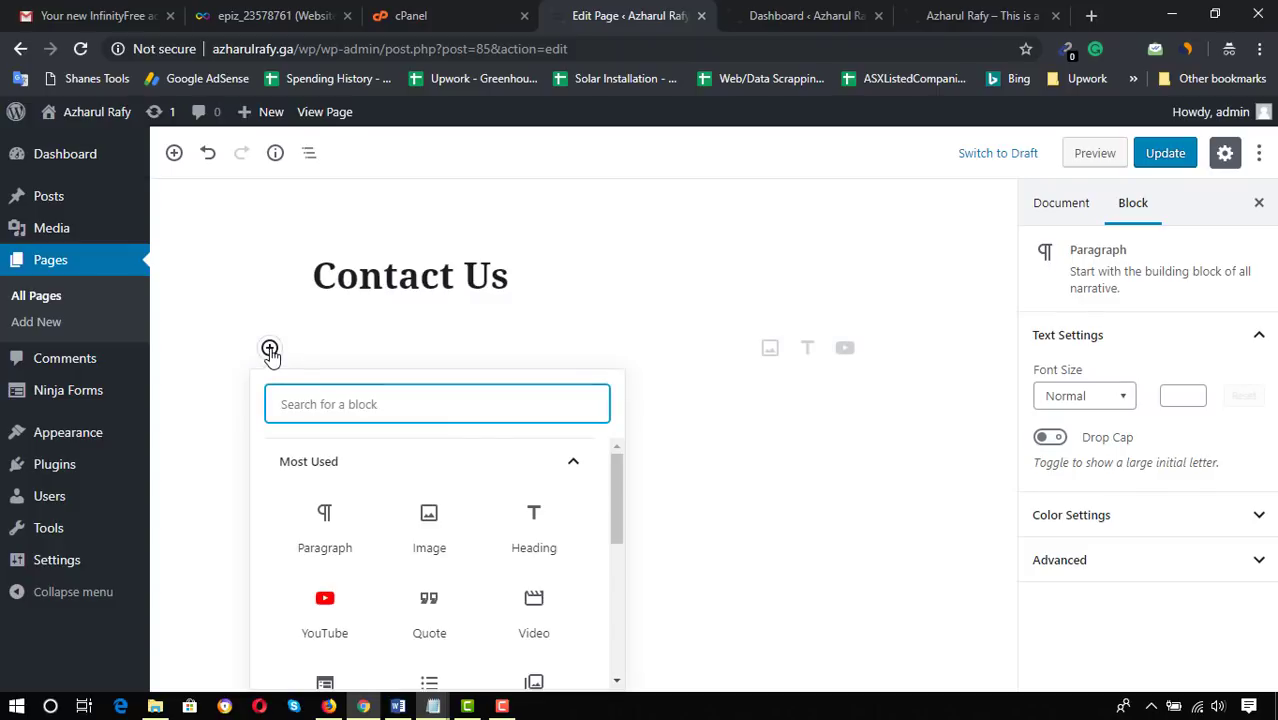
{"action": "scroll", "coordinate": [460, 560], "scroll_direction": "down", "scroll_amount": 2}
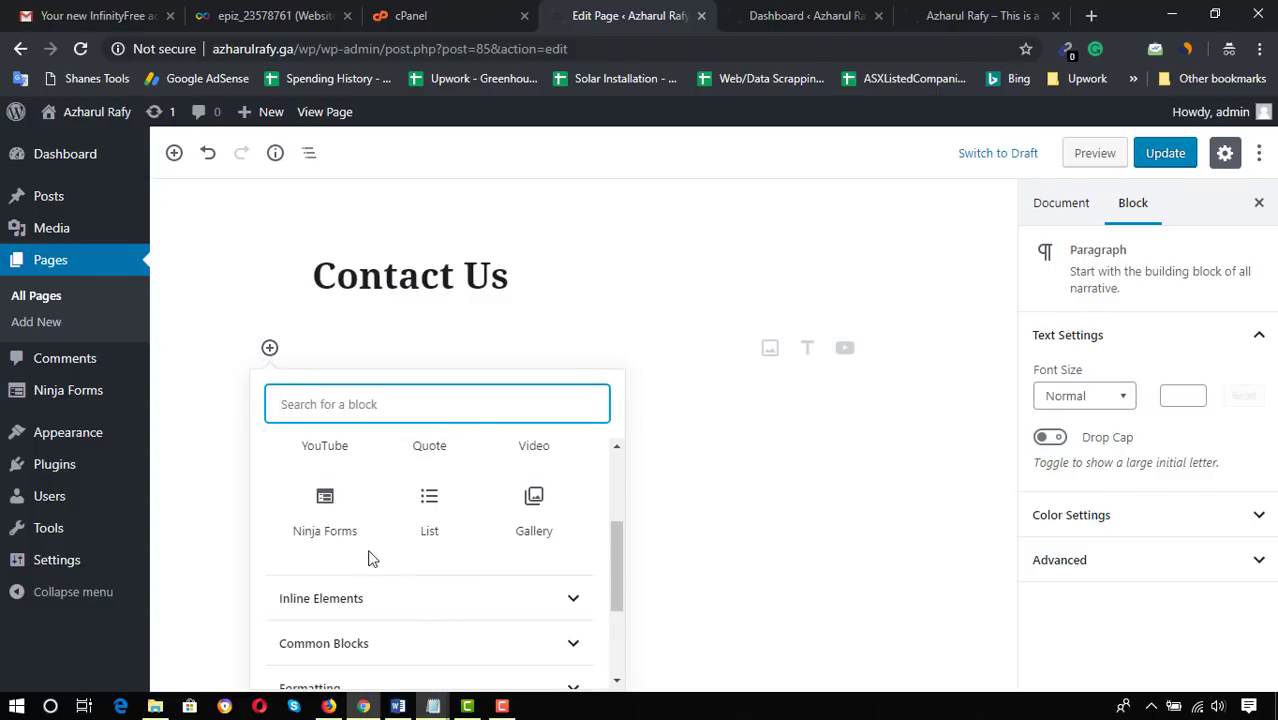
{"action": "left_click", "coordinate": [323, 518]}
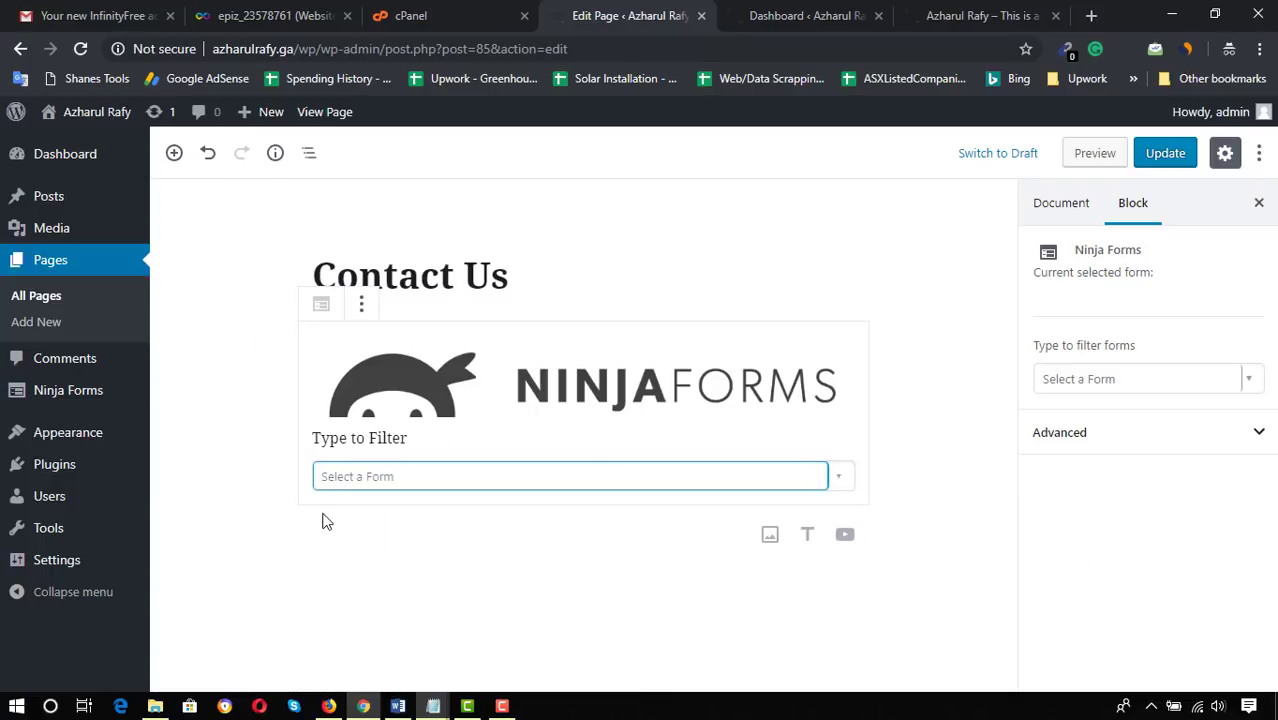
{"action": "left_click", "coordinate": [397, 481]}
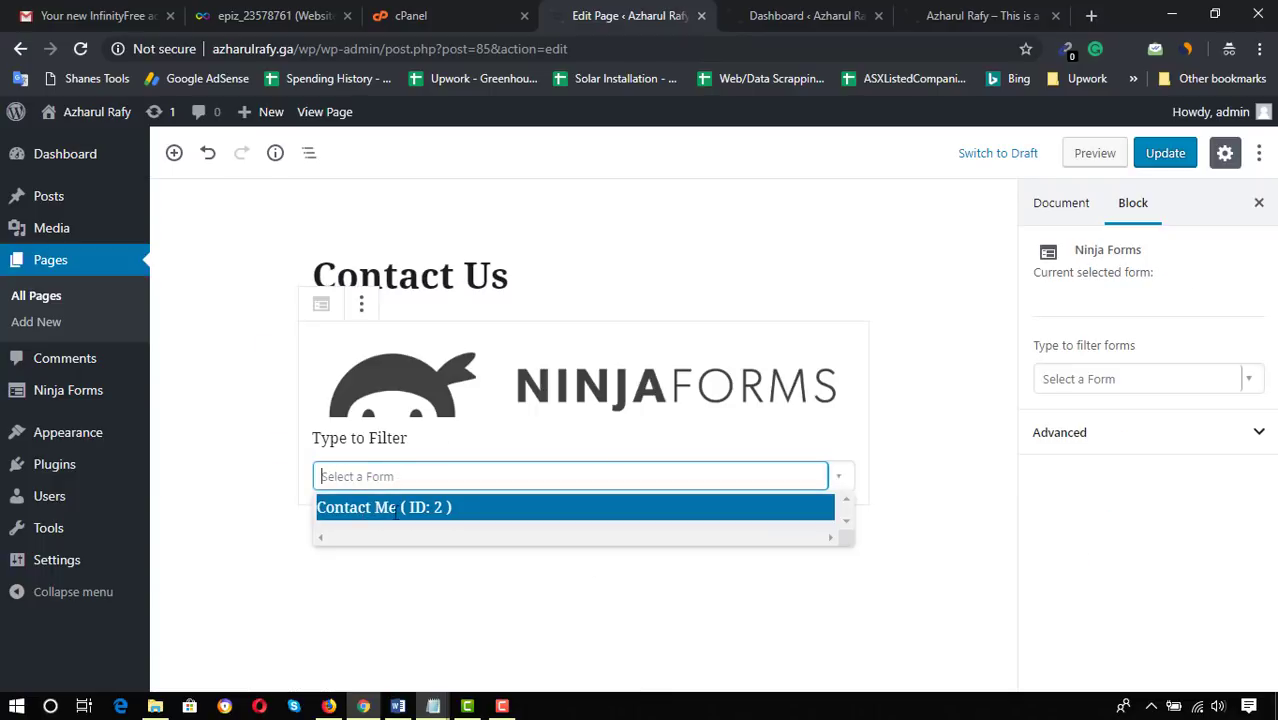
{"action": "left_click", "coordinate": [428, 510]}
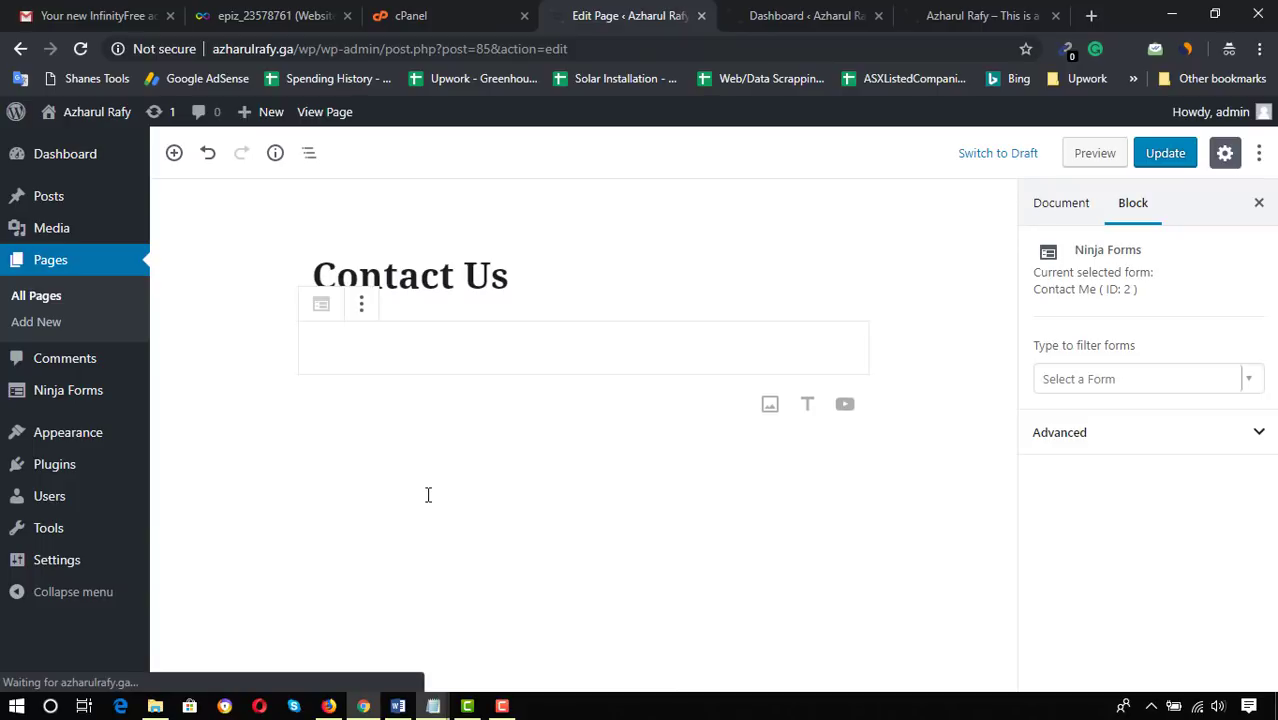
Save the Contact Us page with Update and return to the Ninja Forms dashboard.
{"action": "scroll", "coordinate": [463, 540], "scroll_direction": "down", "scroll_amount": 5}
{"action": "scroll", "coordinate": [463, 540], "scroll_direction": "up", "scroll_amount": 3}
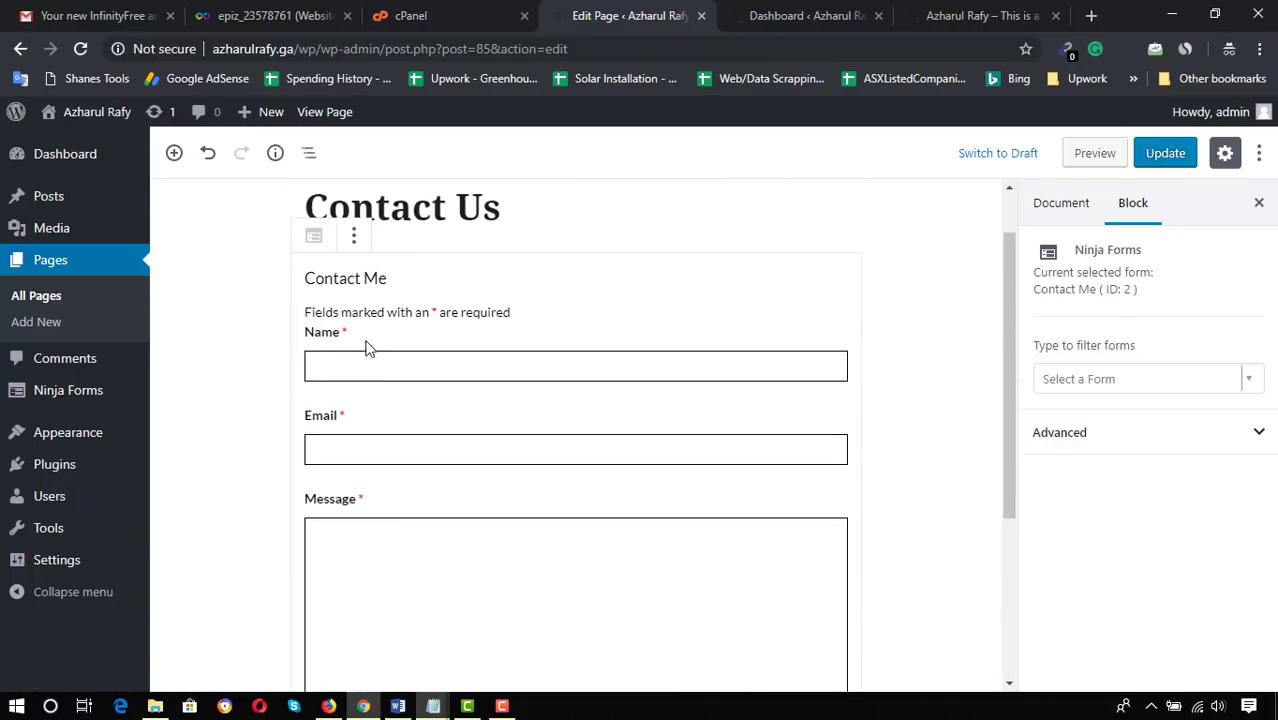
{"action": "scroll", "coordinate": [368, 598], "scroll_direction": "down", "scroll_amount": 3}
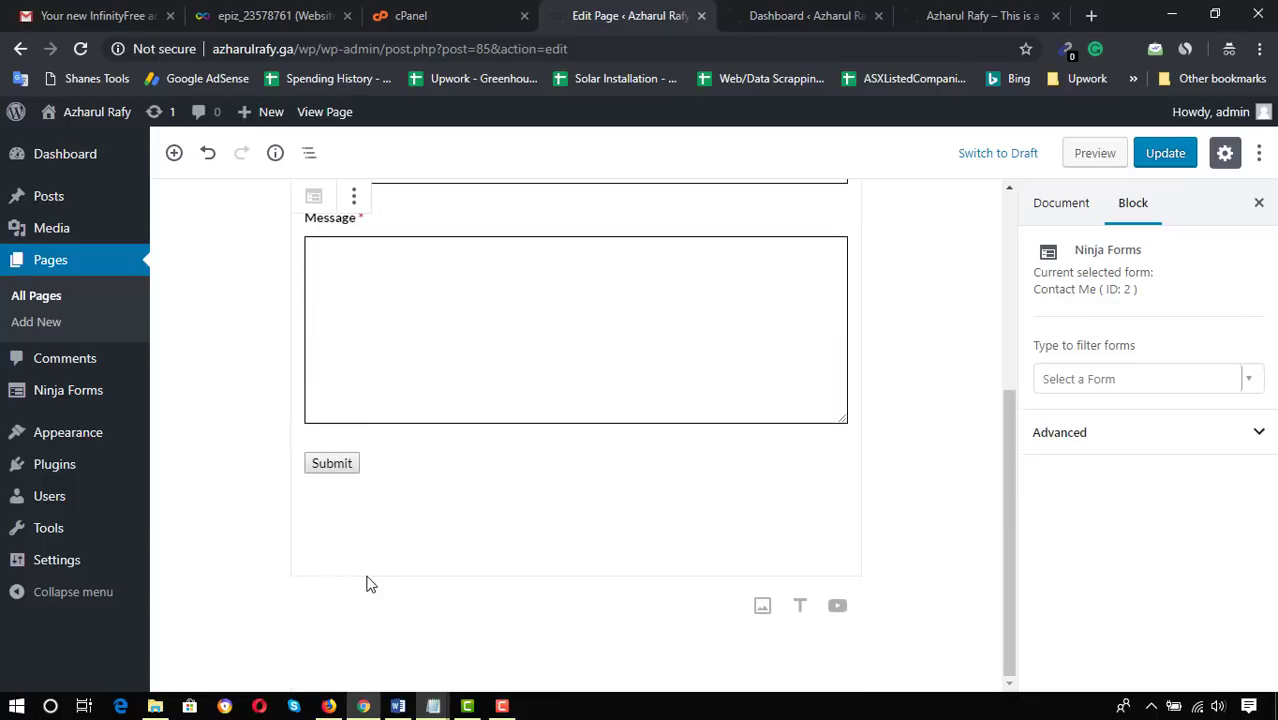
{"action": "scroll", "coordinate": [399, 448], "scroll_direction": "up", "scroll_amount": 3}
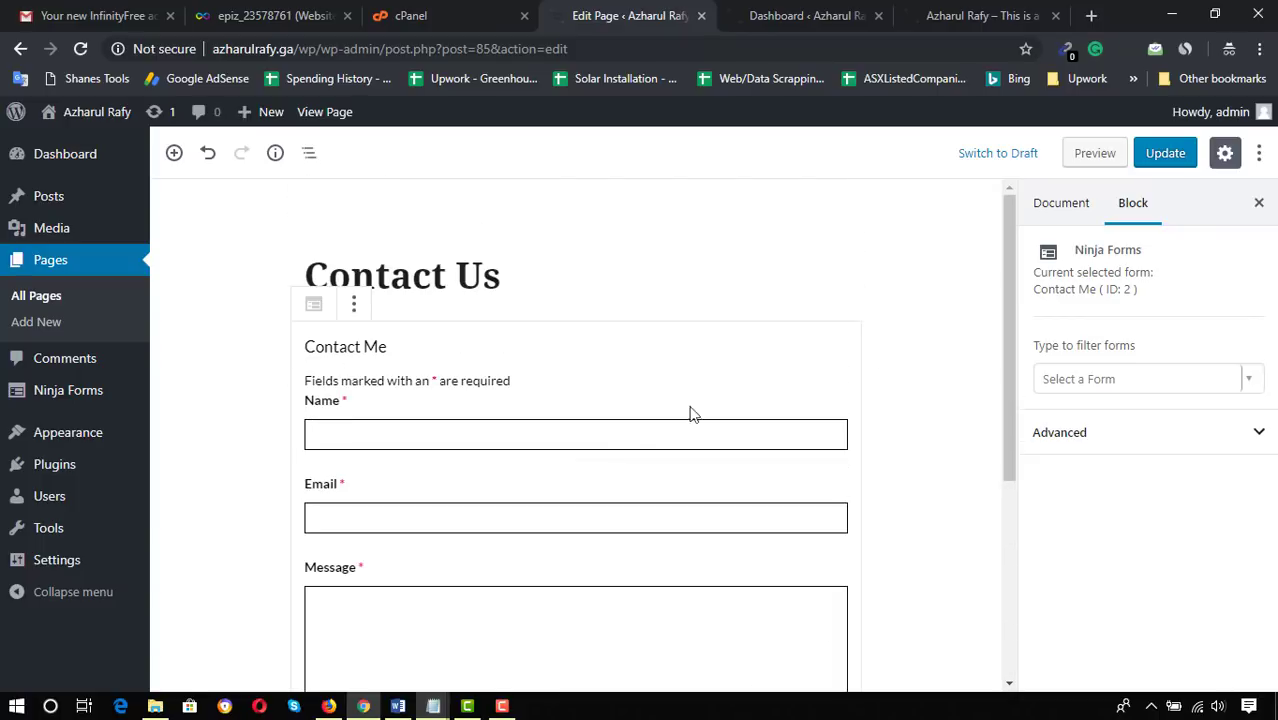
{"action": "left_click", "coordinate": [1152, 165]}
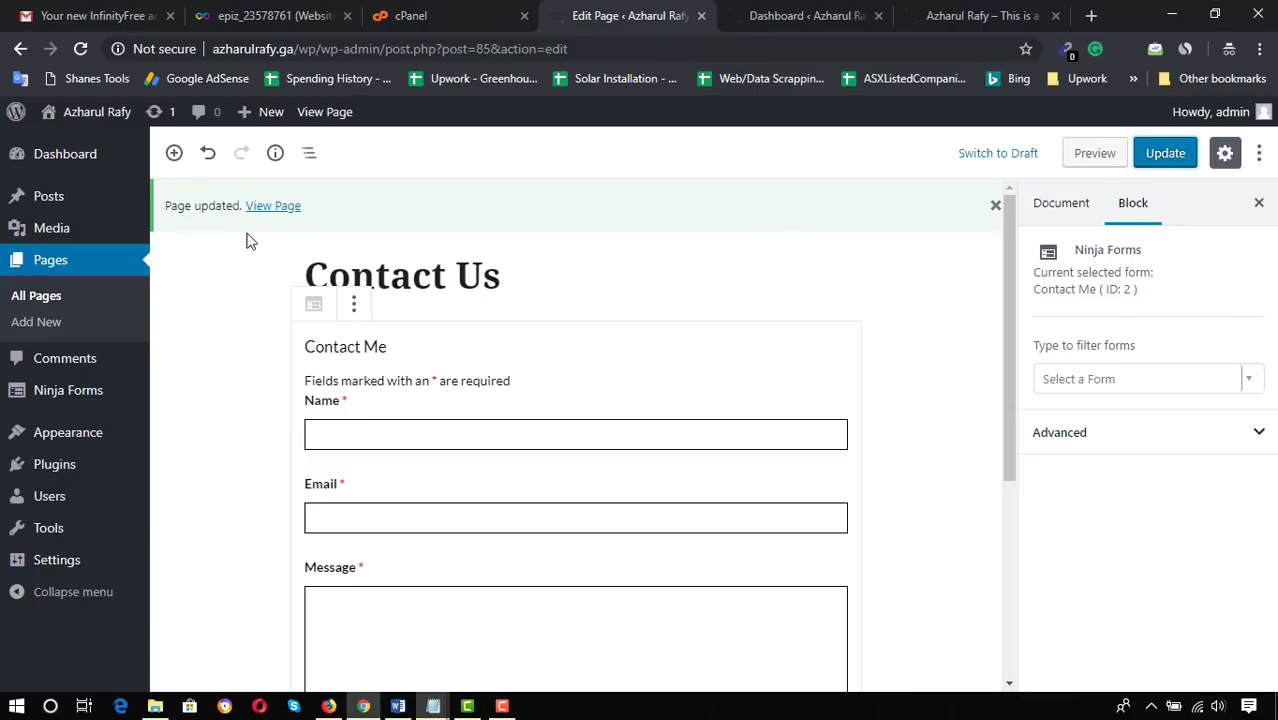
{"action": "left_click", "coordinate": [795, 15]}
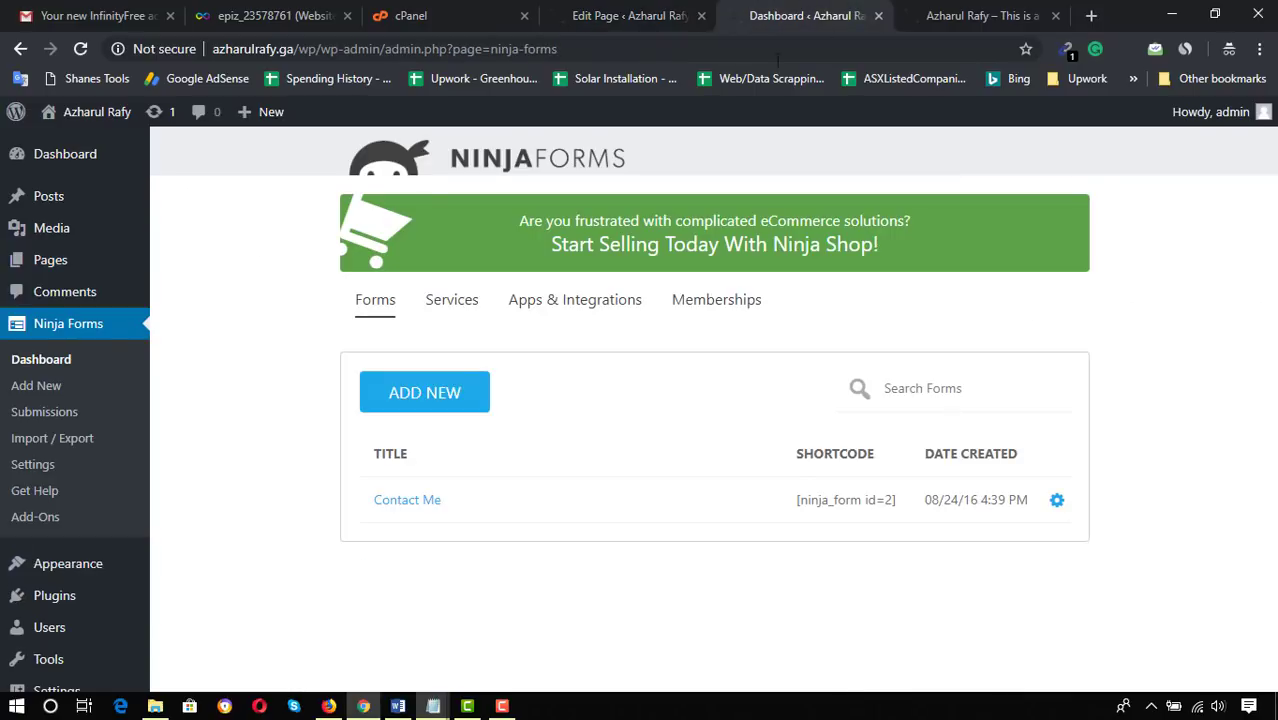
Open the live site's front page in a new tab via Visit Site.
{"action": "mouse_move", "coordinate": [105, 115]}
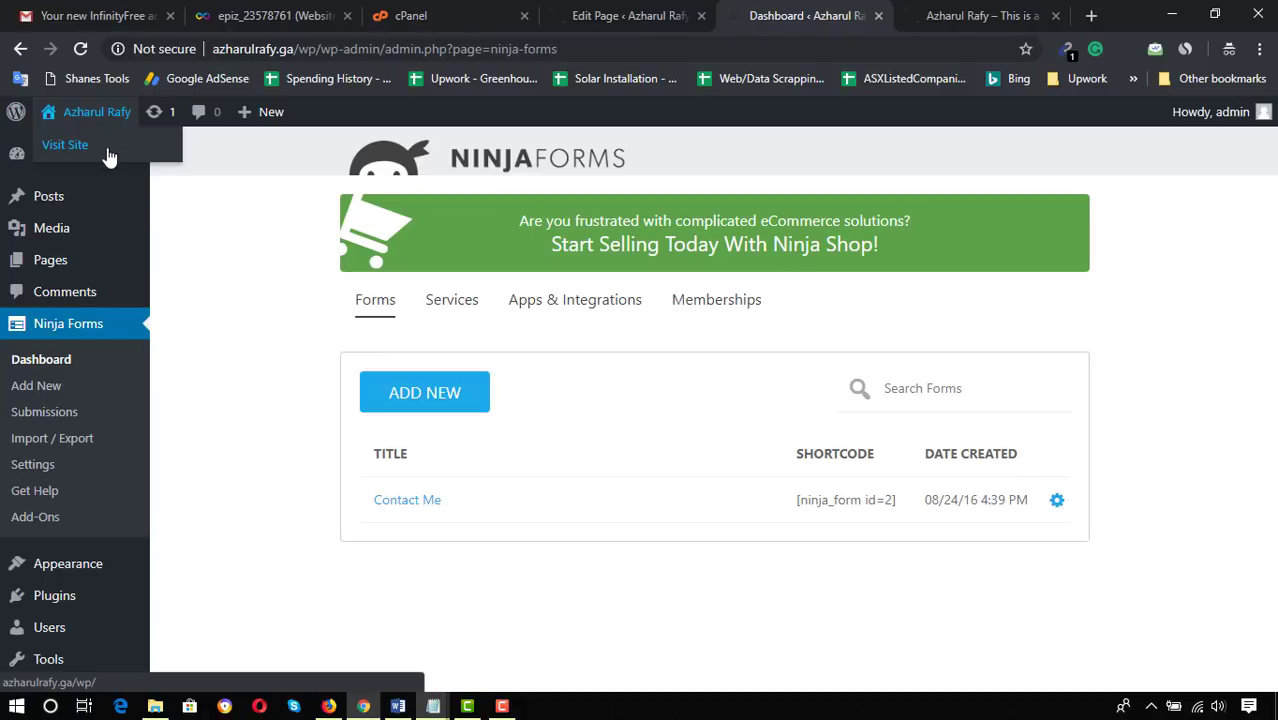
{"action": "middle_click", "coordinate": [109, 157]}
{"action": "left_click", "coordinate": [893, 23]}
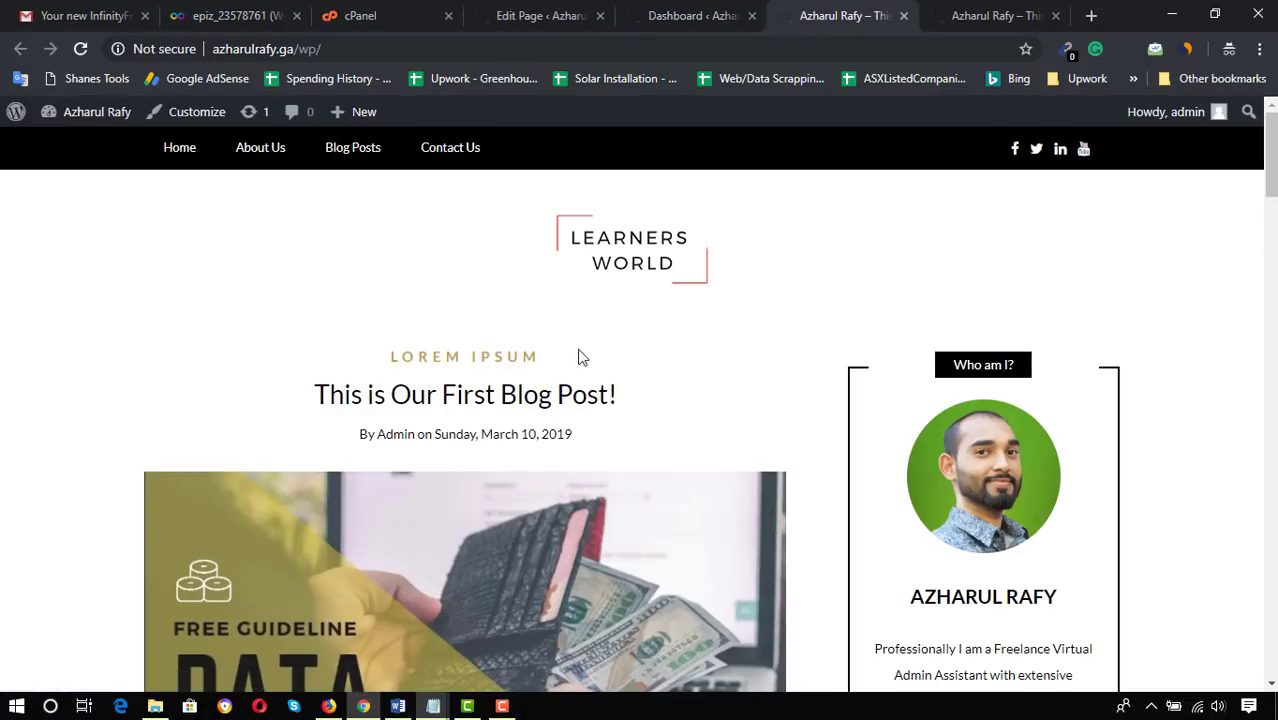
{"action": "scroll", "coordinate": [537, 298], "scroll_direction": "down", "scroll_amount": 10}
{"action": "scroll", "coordinate": [476, 254], "scroll_direction": "up", "scroll_amount": 10}
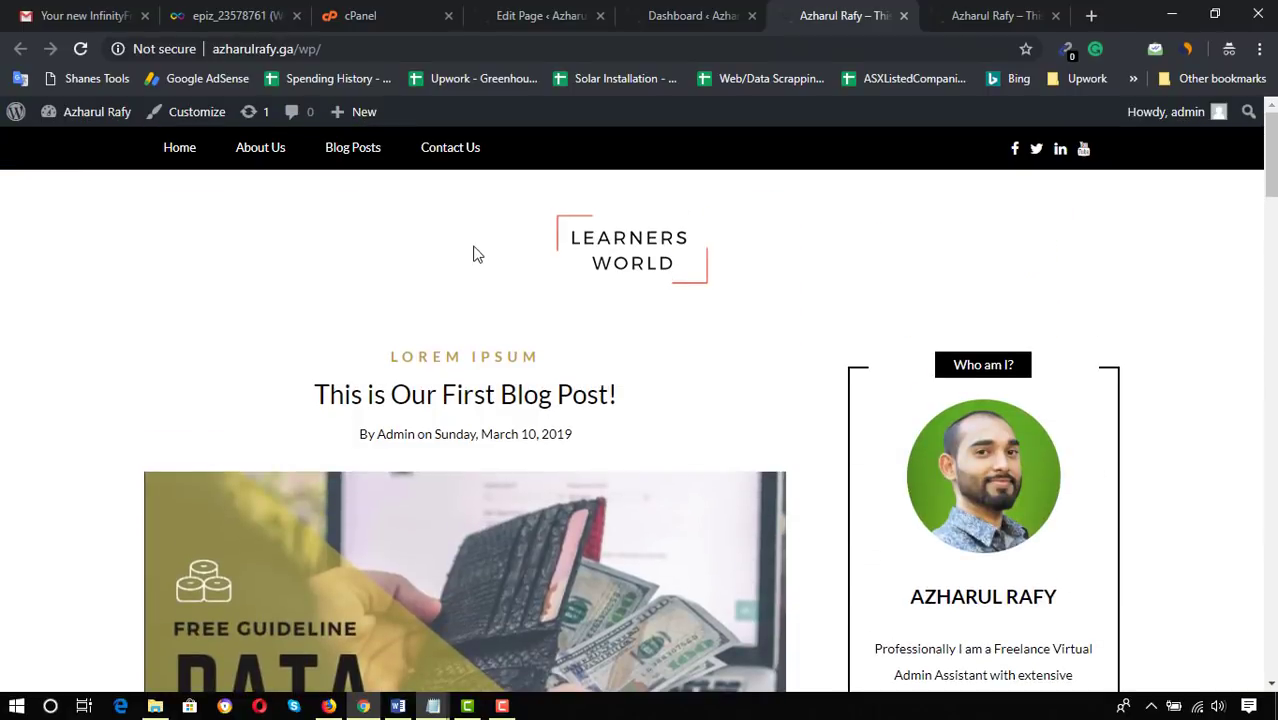
Go to the site's Contact Us page and check the Name, Email, Message fields and Submit button.
{"action": "left_click", "coordinate": [446, 152]}
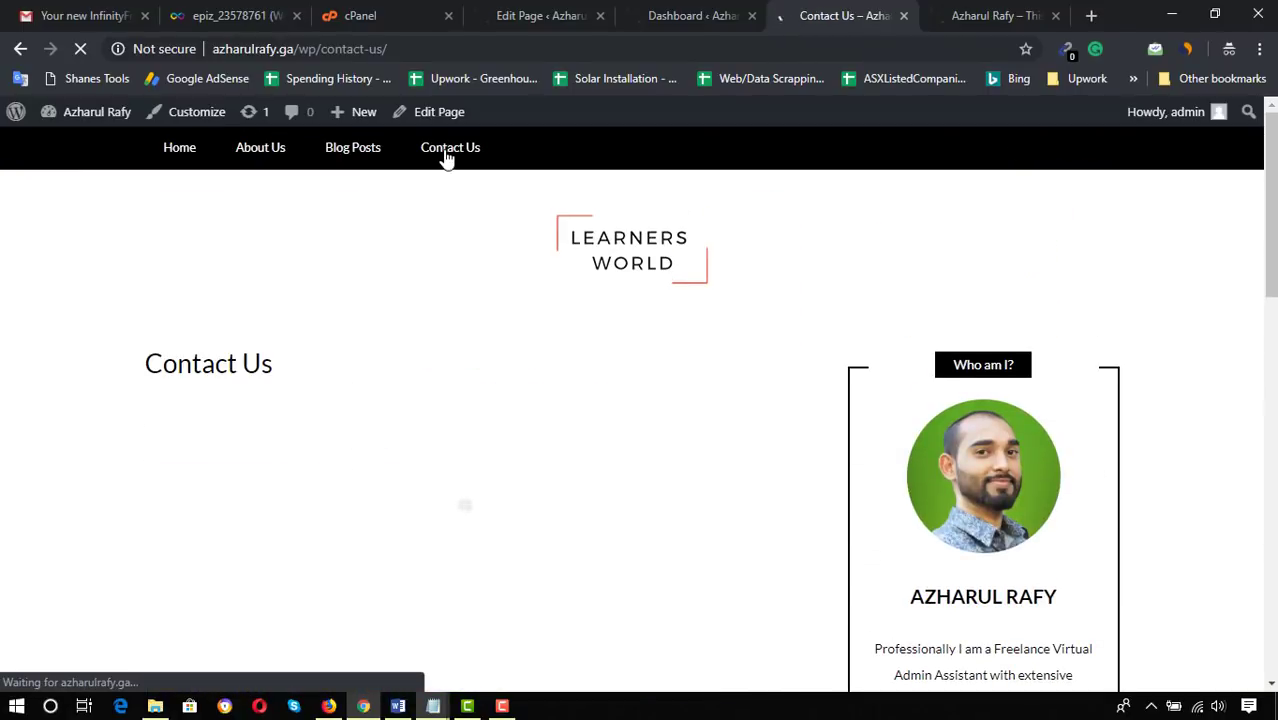
{"action": "scroll", "coordinate": [174, 533], "scroll_direction": "down", "scroll_amount": 2}
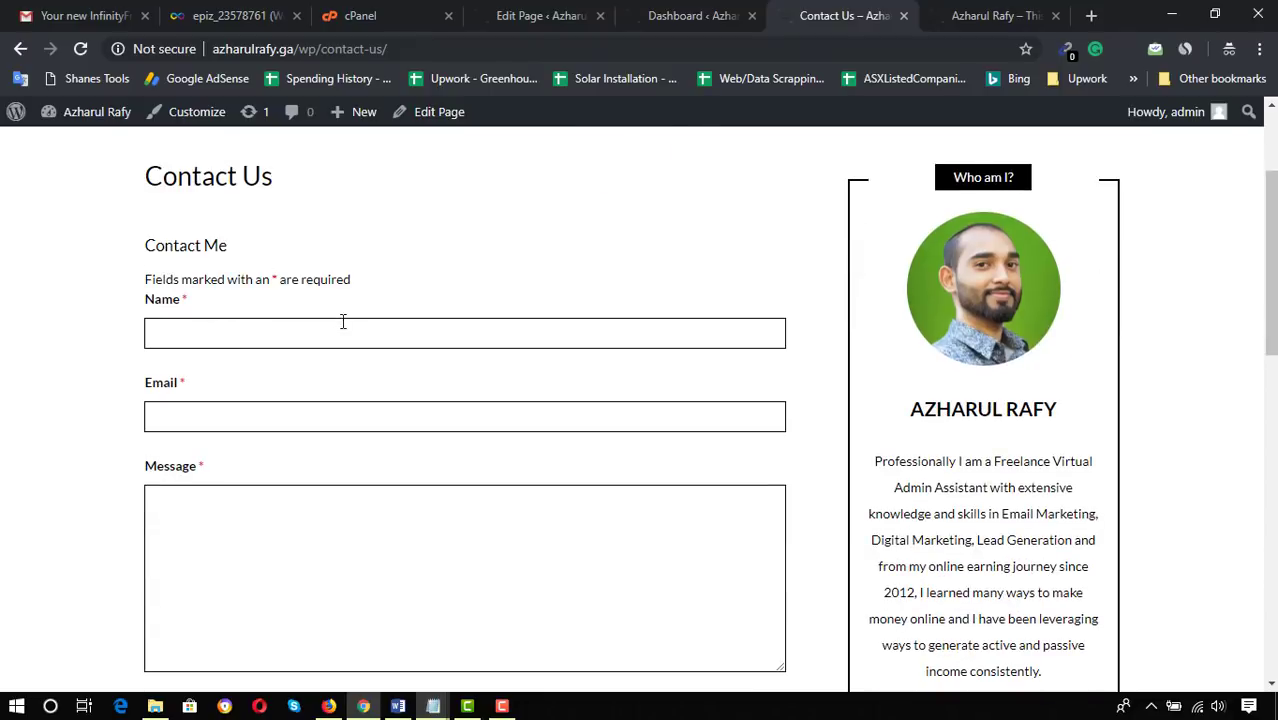
{"action": "scroll", "coordinate": [341, 320], "scroll_direction": "down", "scroll_amount": 4}
{"action": "scroll", "coordinate": [388, 353], "scroll_direction": "up", "scroll_amount": 5}
{"action": "scroll", "coordinate": [608, 442], "scroll_direction": "down", "scroll_amount": 10}
{"action": "scroll", "coordinate": [110, 450], "scroll_direction": "up", "scroll_amount": 8}
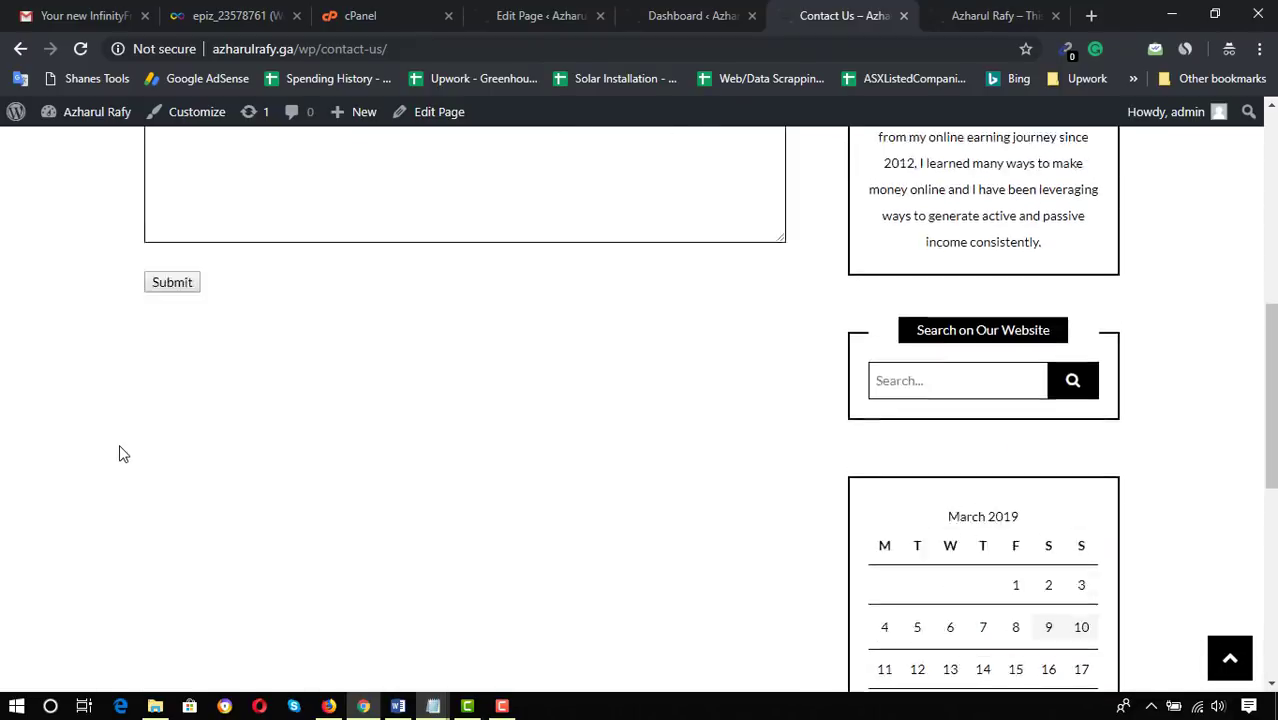
{"action": "scroll", "coordinate": [119, 454], "scroll_direction": "up", "scroll_amount": 6}
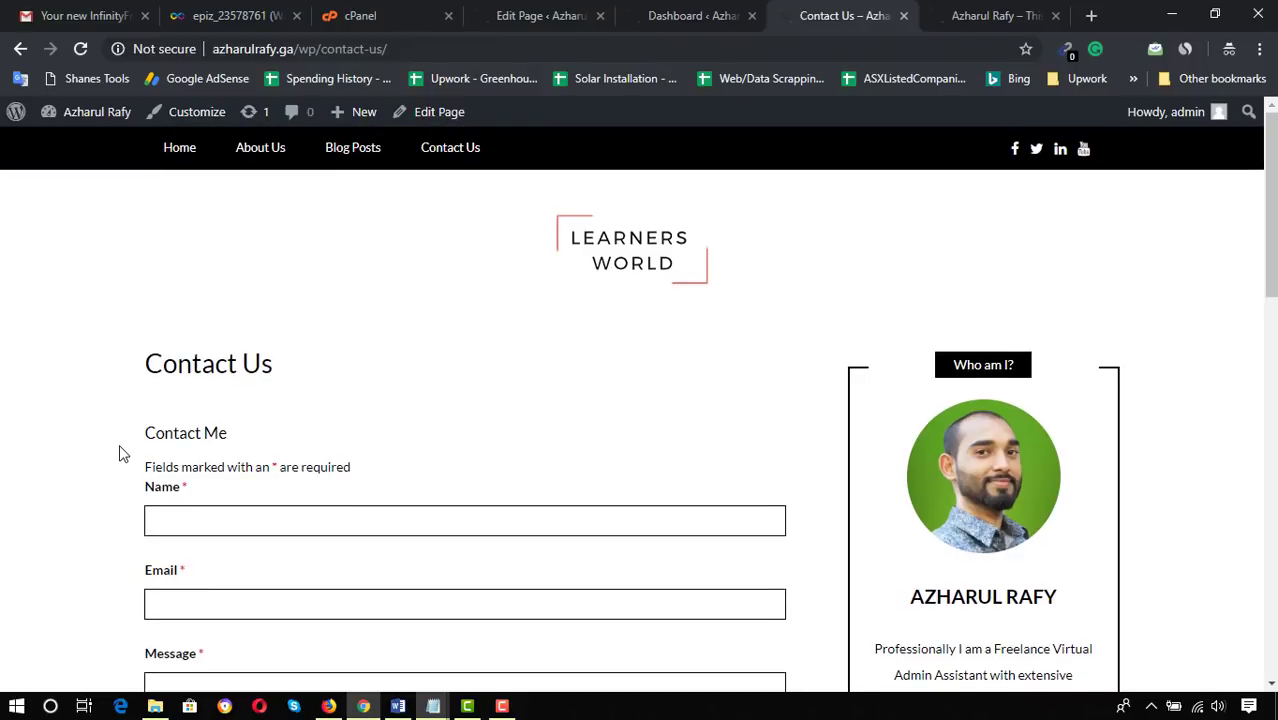
Go to the site's Home page and look through the posts, starting with 'This is Our First Blog Post!'.
{"action": "left_click", "coordinate": [180, 150]}
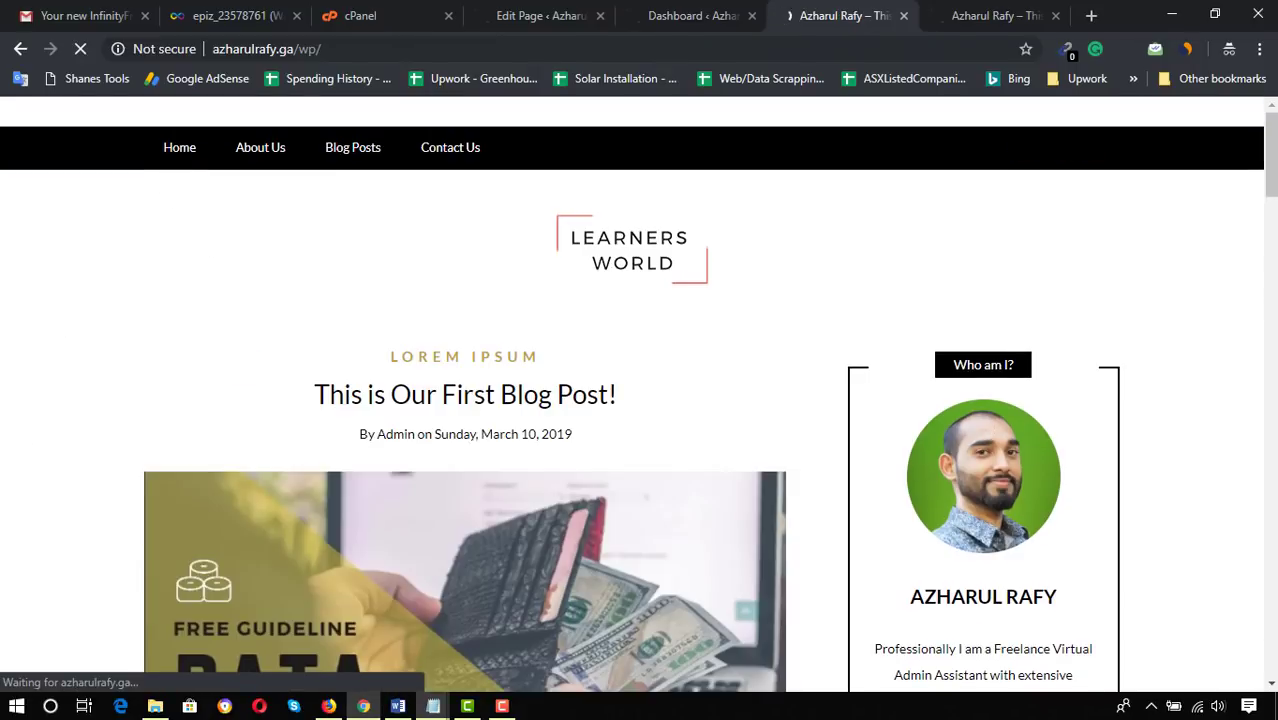
{"action": "scroll", "coordinate": [640, 400], "scroll_direction": "down", "scroll_amount": 18}
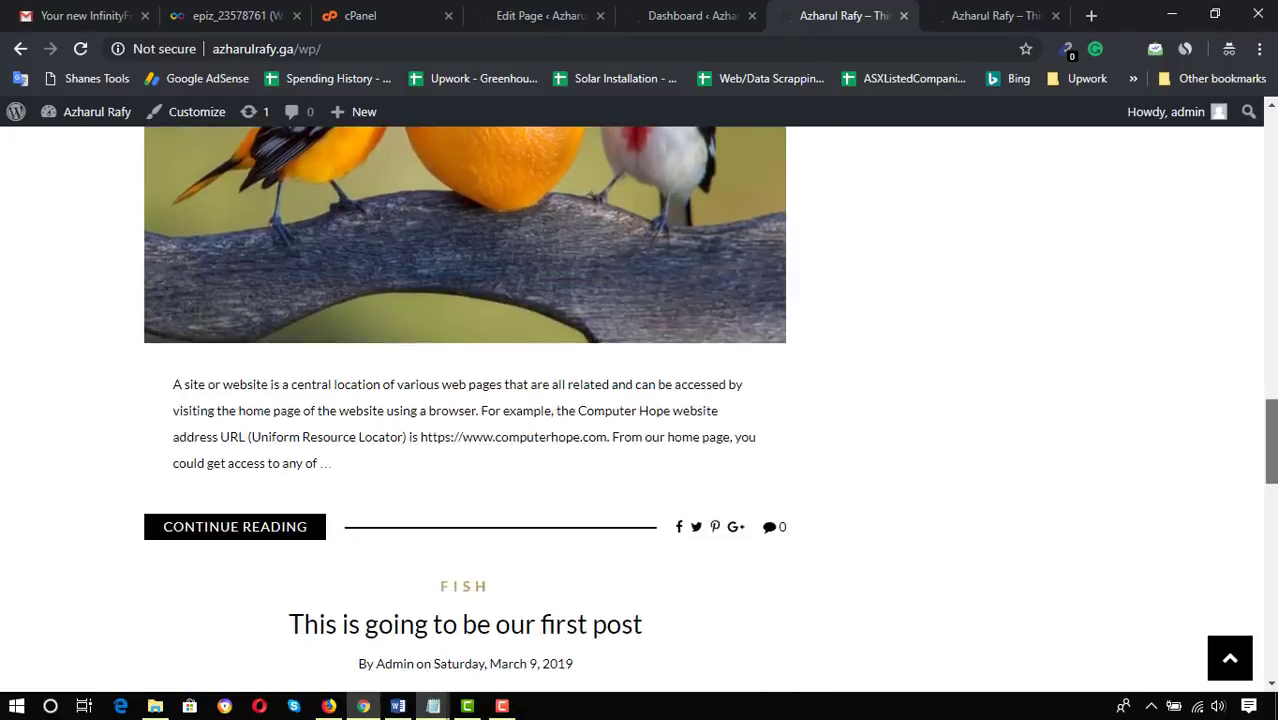
{"action": "scroll", "coordinate": [640, 400], "scroll_direction": "down", "scroll_amount": 5}
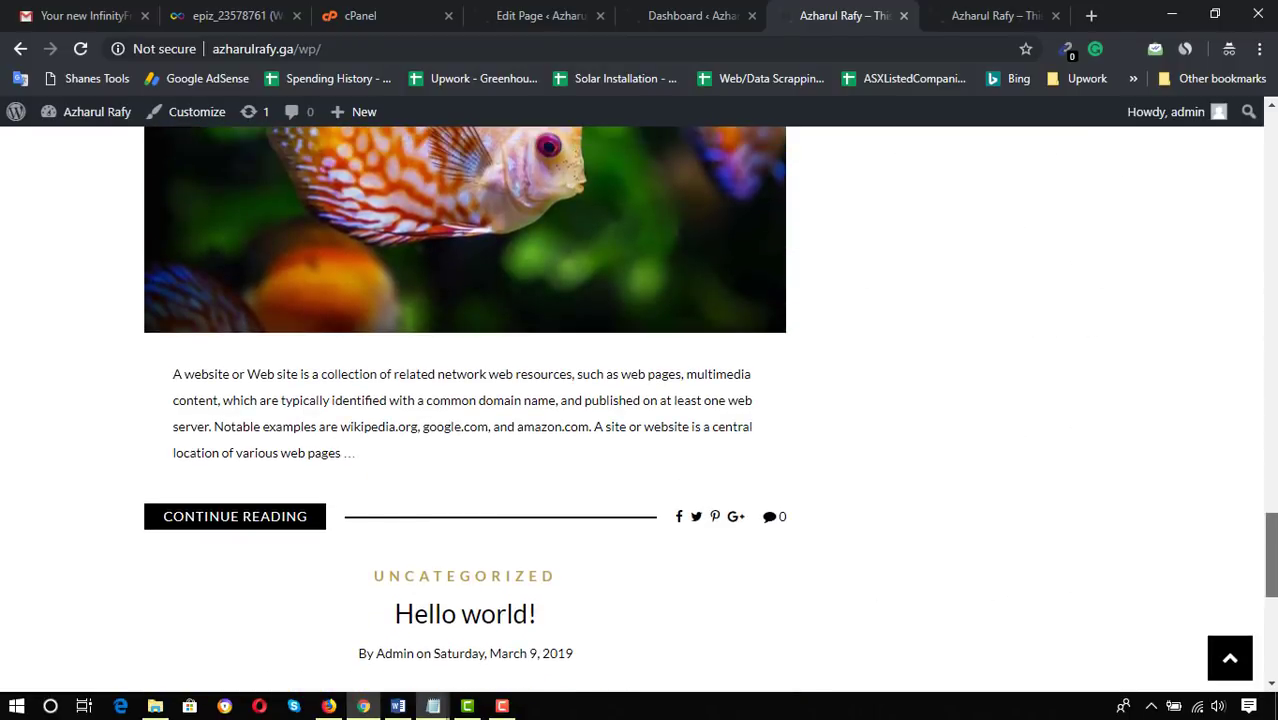
{"action": "scroll", "coordinate": [640, 400], "scroll_direction": "down", "scroll_amount": 5}
{"action": "scroll", "coordinate": [640, 400], "scroll_direction": "up", "scroll_amount": 15}
{"action": "scroll", "coordinate": [1136, 291], "scroll_direction": "up", "scroll_amount": 8}
{"action": "scroll", "coordinate": [18, 591], "scroll_direction": "up", "scroll_amount": 2}
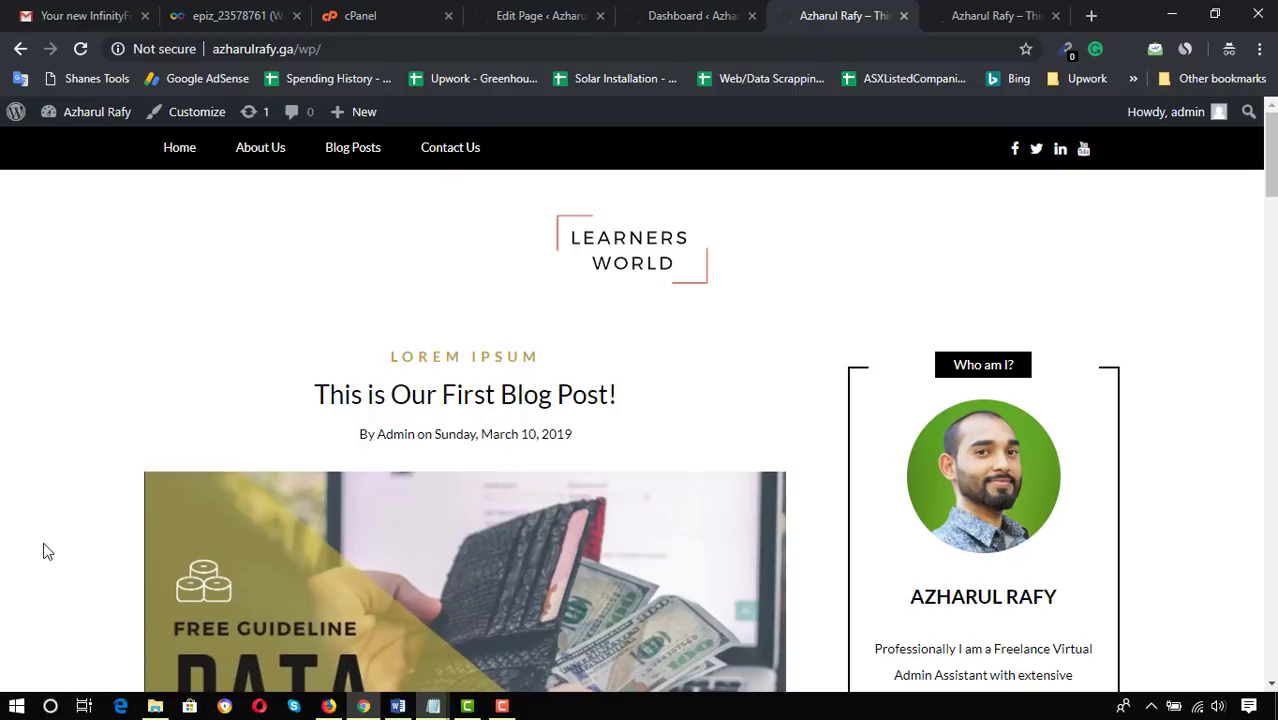
{"action": "scroll", "coordinate": [45, 551], "scroll_direction": "down", "scroll_amount": 3}
{"action": "scroll", "coordinate": [108, 456], "scroll_direction": "up", "scroll_amount": 3}
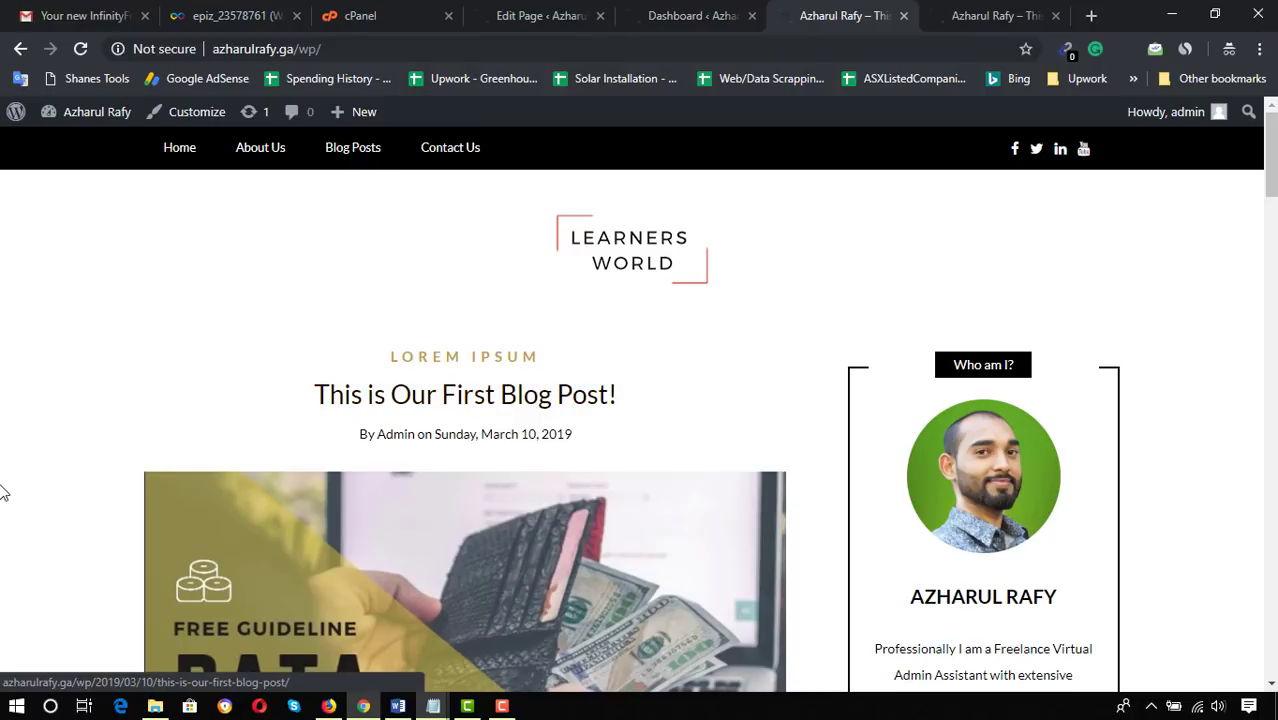